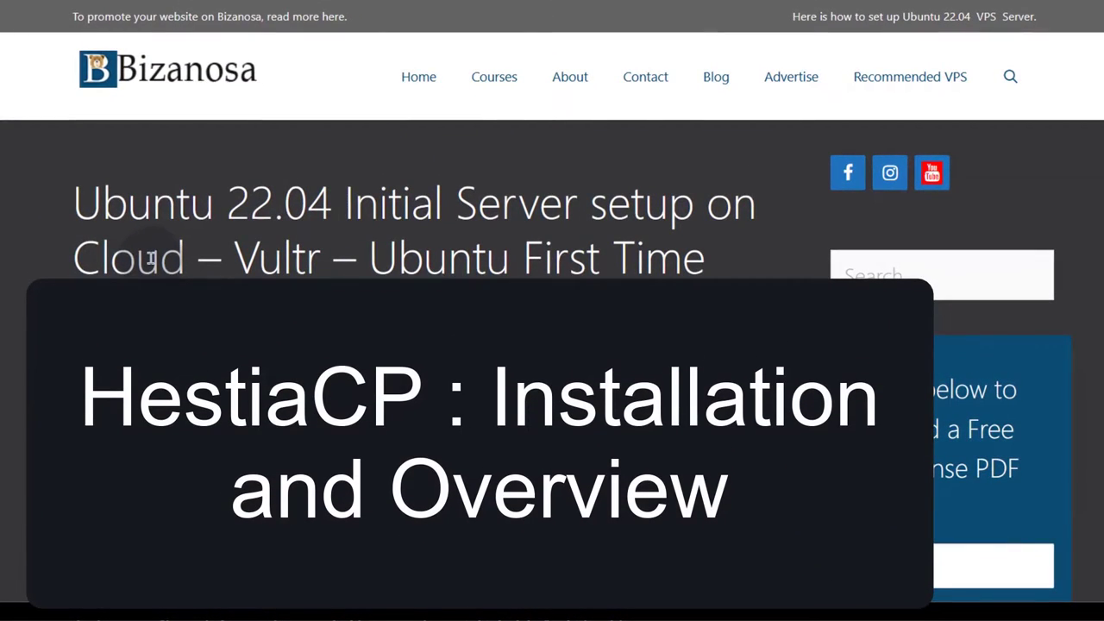
# Step: Scroll the Ubuntu 22.04 setup post to its twelve step links and highlight them briefly
pyautogui.scroll(-9, 156, 259)
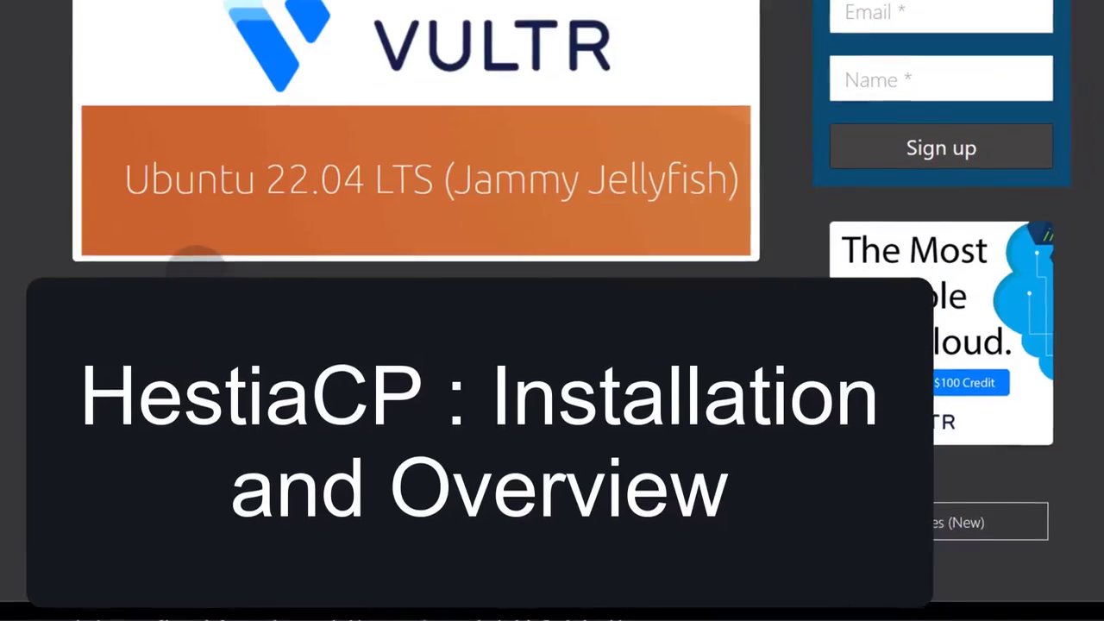
pyautogui.scroll(3, 166, 231)
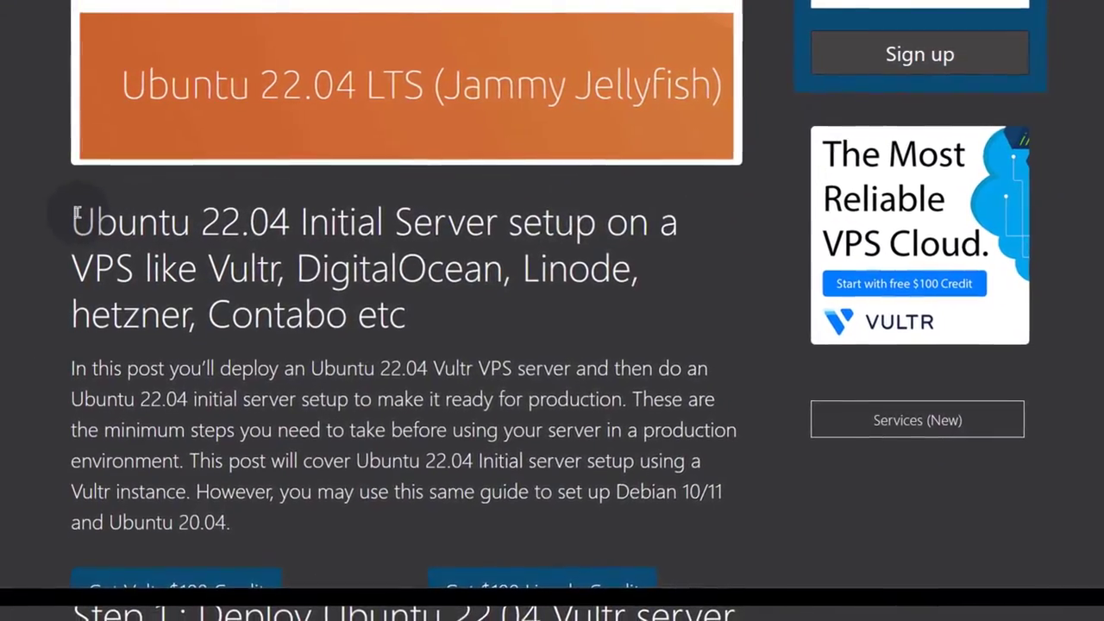
pyautogui.scroll(-1, 74, 214)
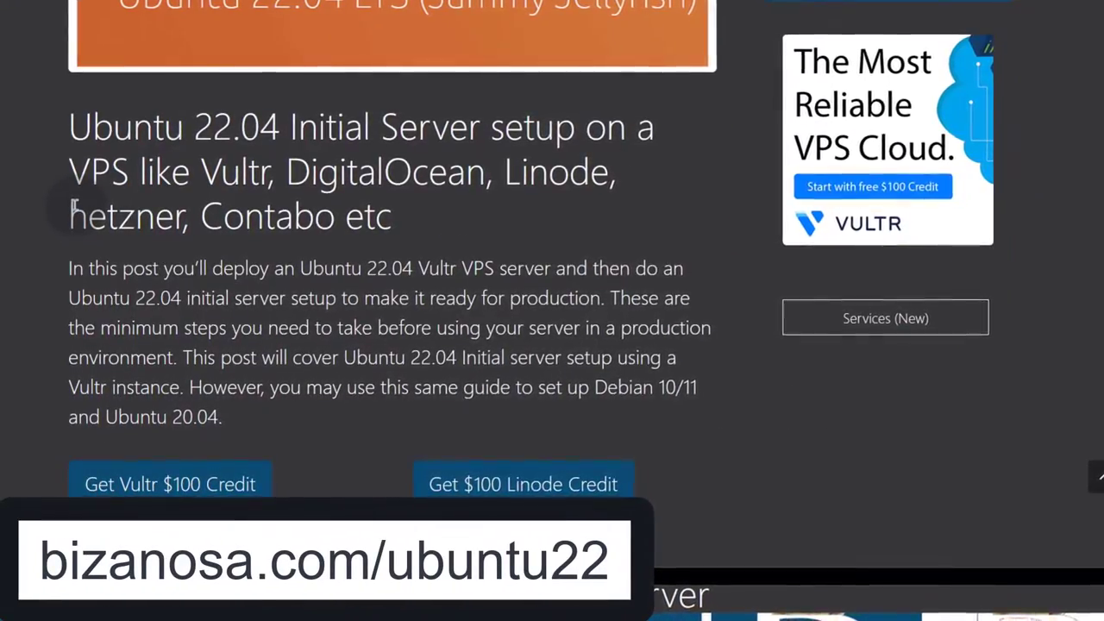
pyautogui.moveTo(66, 126); pyautogui.dragTo(338, 214)
pyautogui.scroll(-5, 345, 328)
pyautogui.scroll(-4, 358, 333)
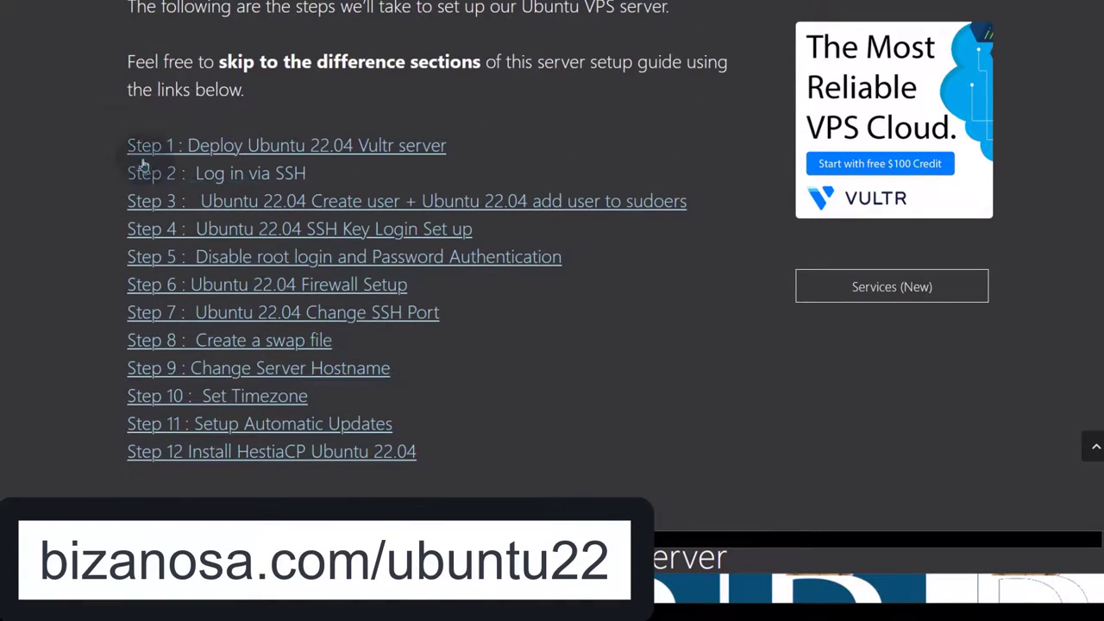
pyautogui.moveTo(111, 139); pyautogui.dragTo(464, 456)
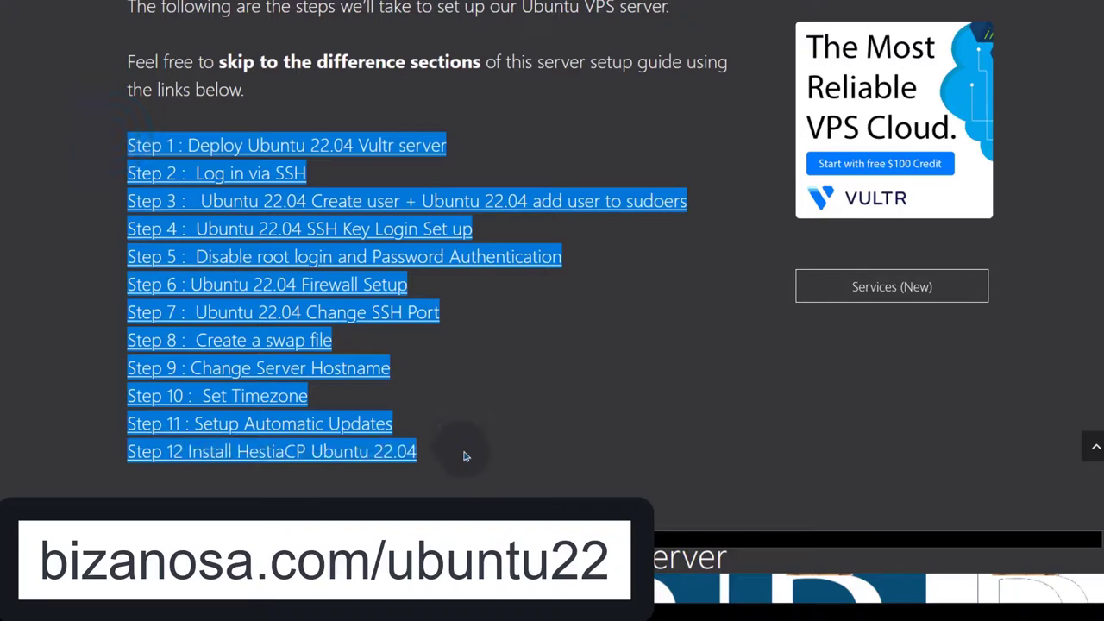
pyautogui.click(464, 457)
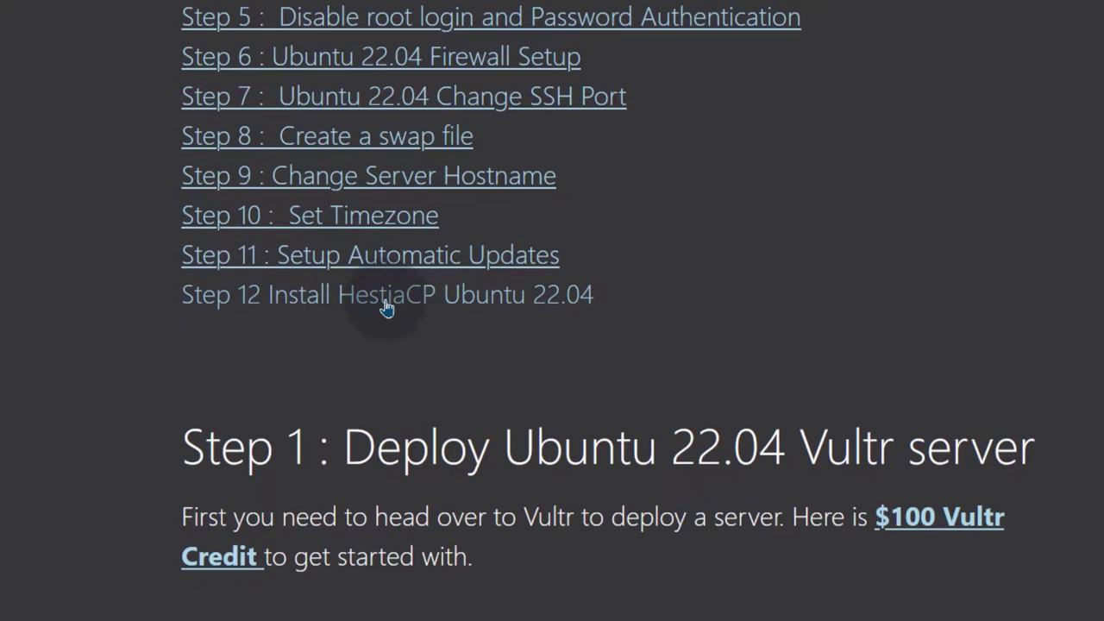
# Step: Jump to the Step 12 Install HestiaCP section and follow its install script generator link
pyautogui.click(387, 309)
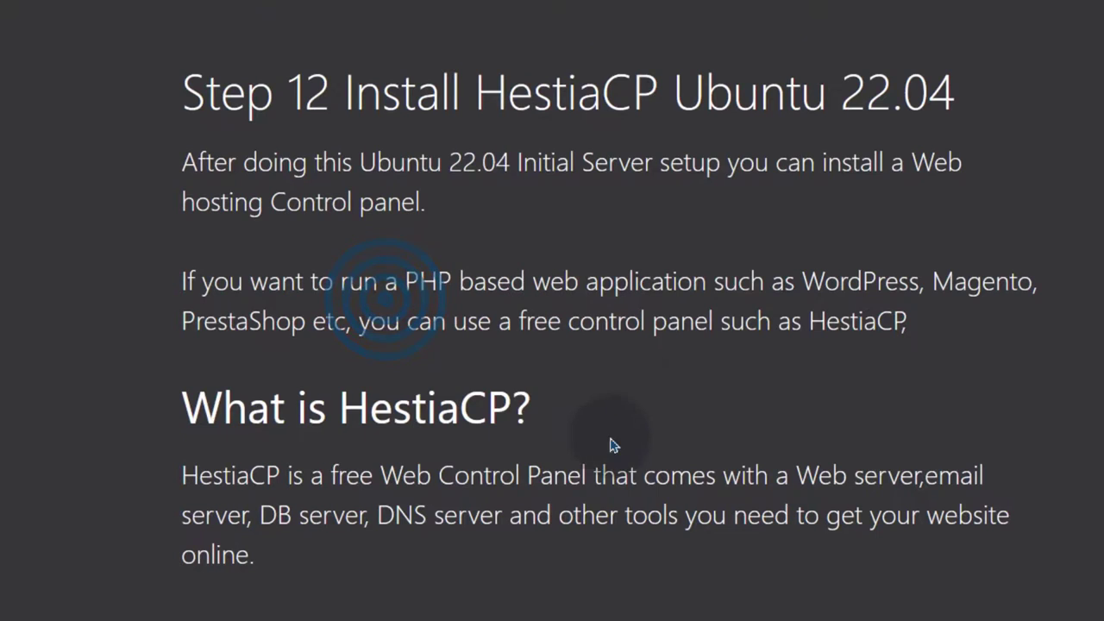
pyautogui.scroll(-5, 598, 456)
pyautogui.scroll(1, 592, 537)
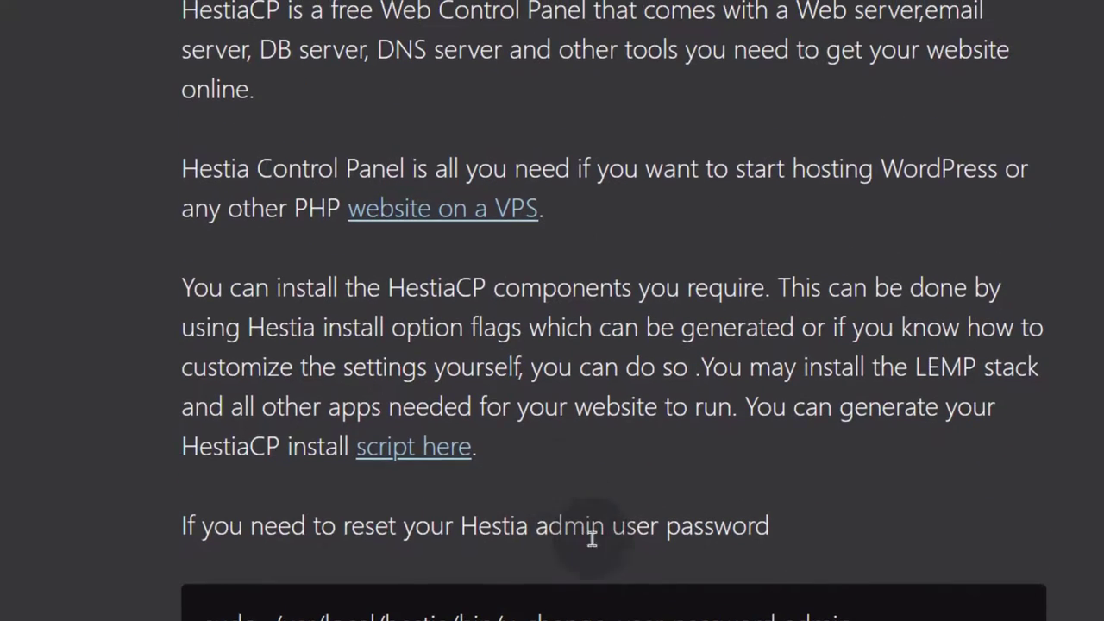
pyautogui.click(411, 447)
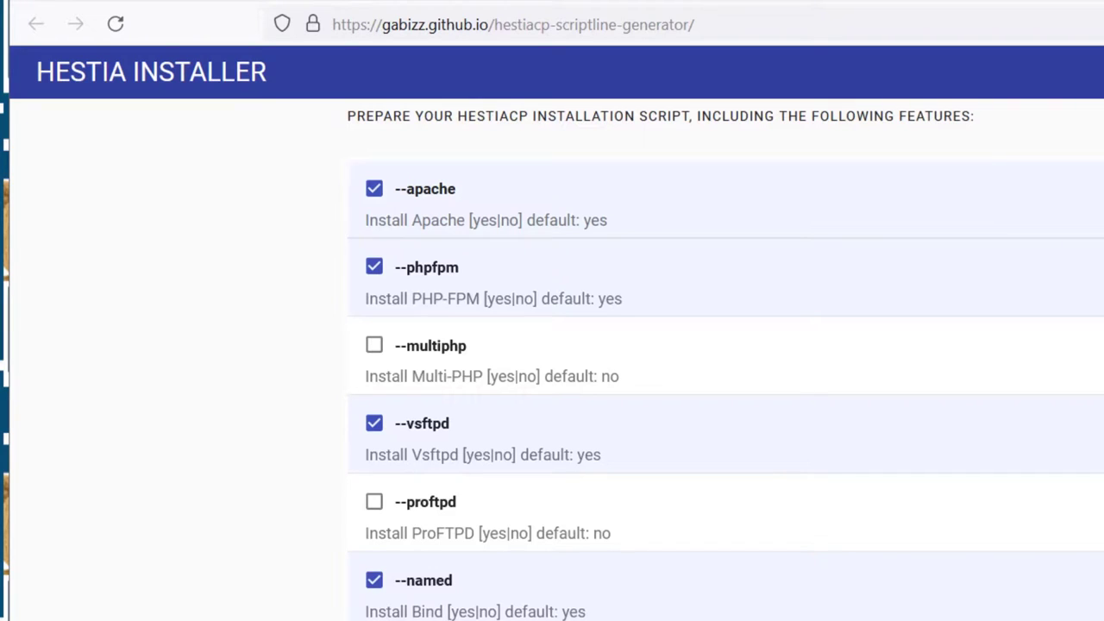
# Step: Run sudo reboot in the SSH terminal session
pyautogui.hotkey('alt', 'Tab')
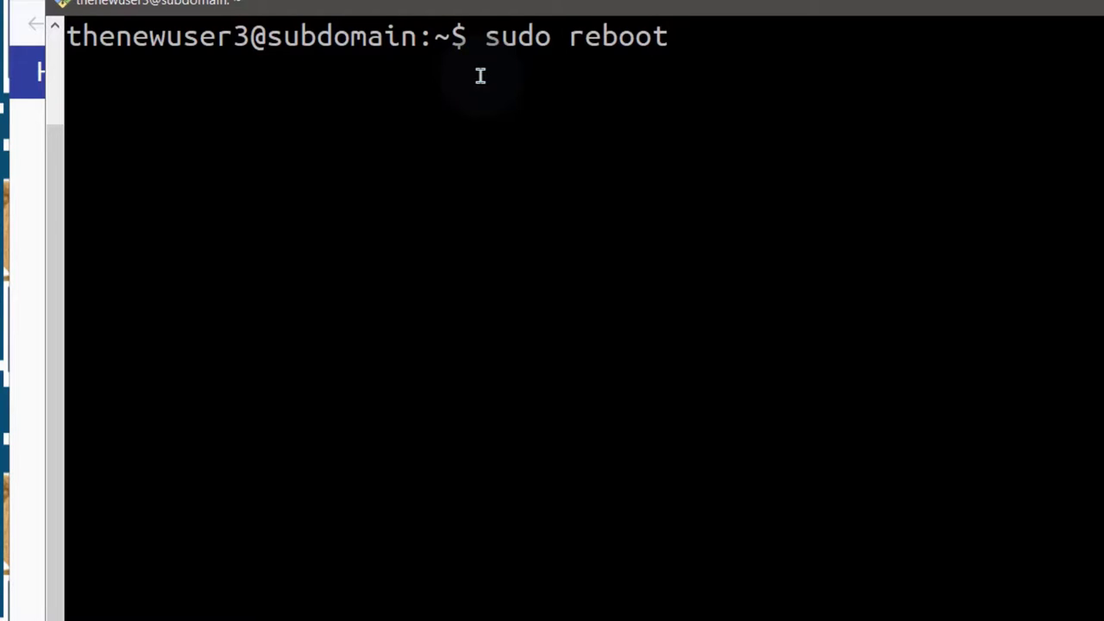
pyautogui.write('sudo reboot')
pyautogui.press('Return')
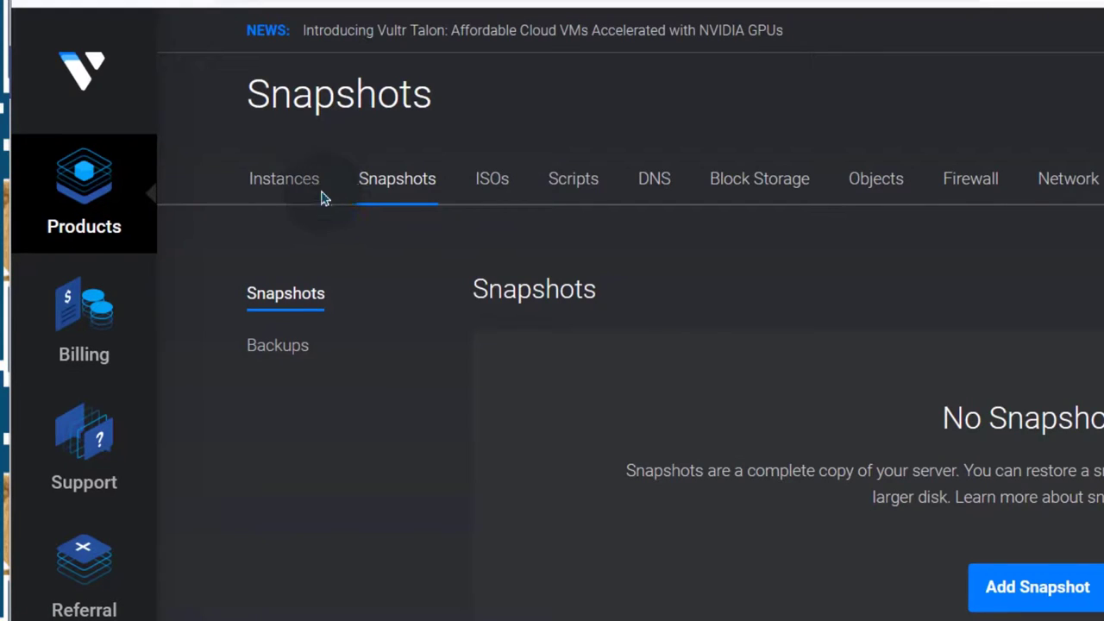
# Step: Hard-restart the cp13.bizanosa.com instance from its actions menu in Vultr
pyautogui.click(284, 177)
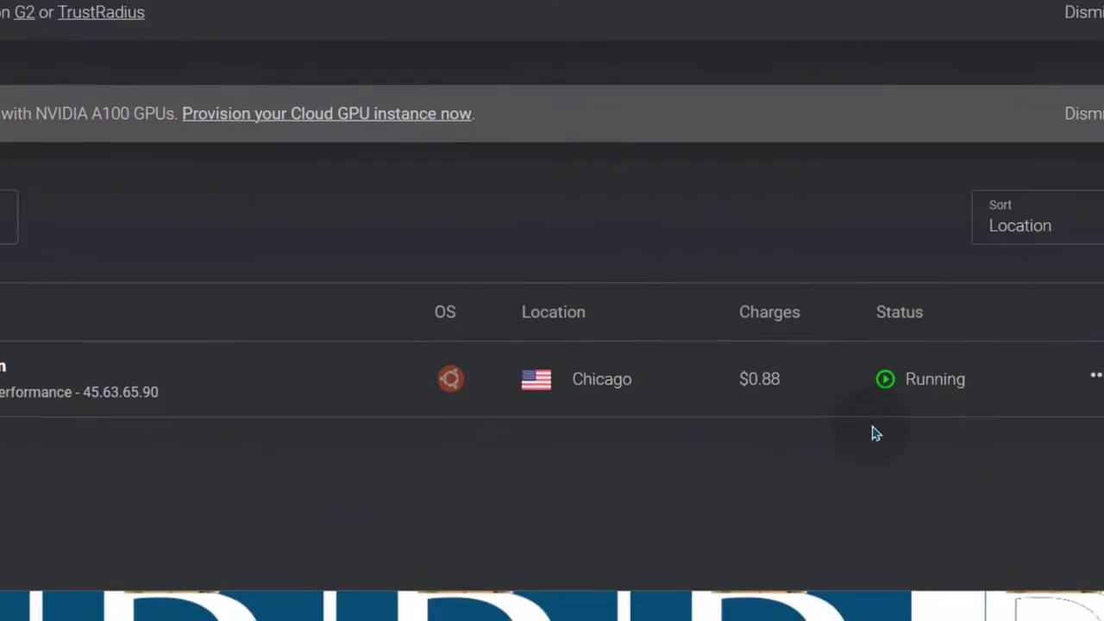
pyautogui.click(968, 363)
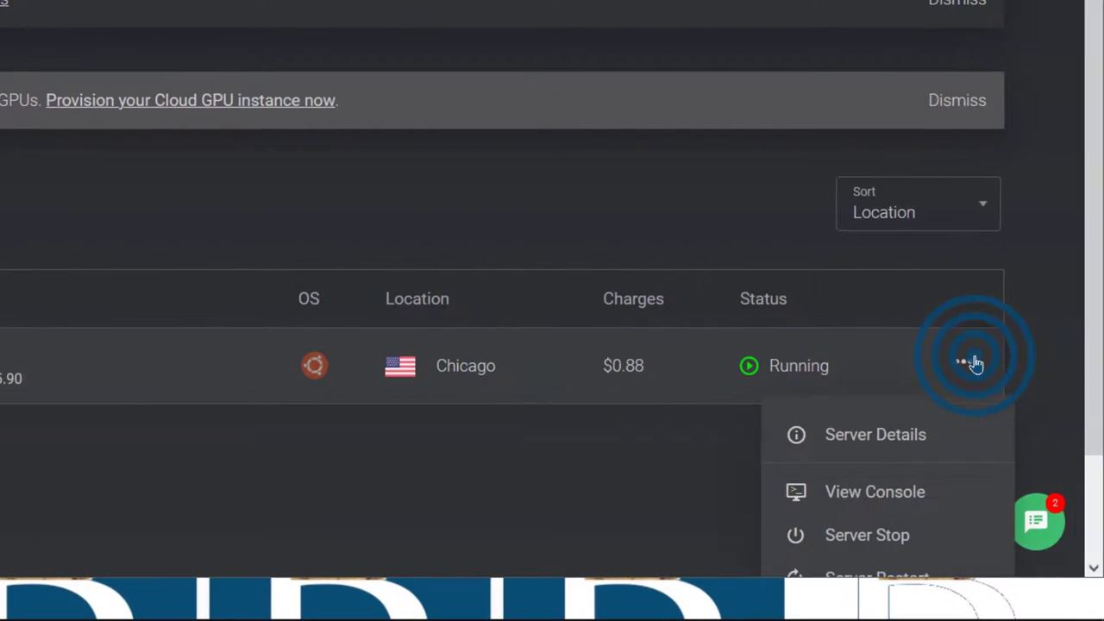
pyautogui.scroll(-2, 992, 349)
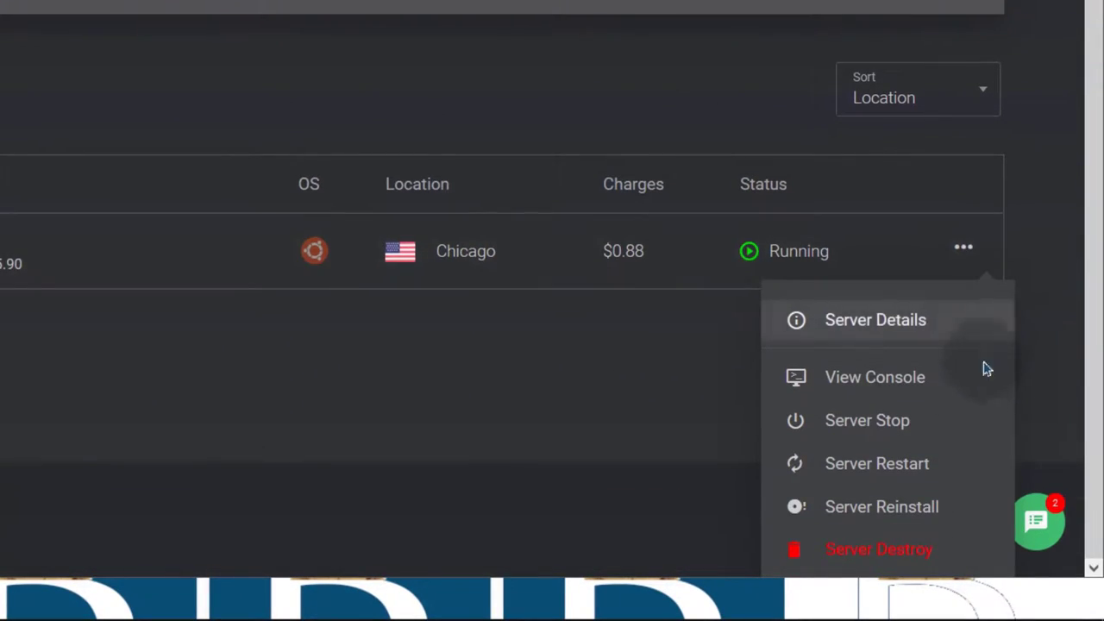
pyautogui.click(880, 467)
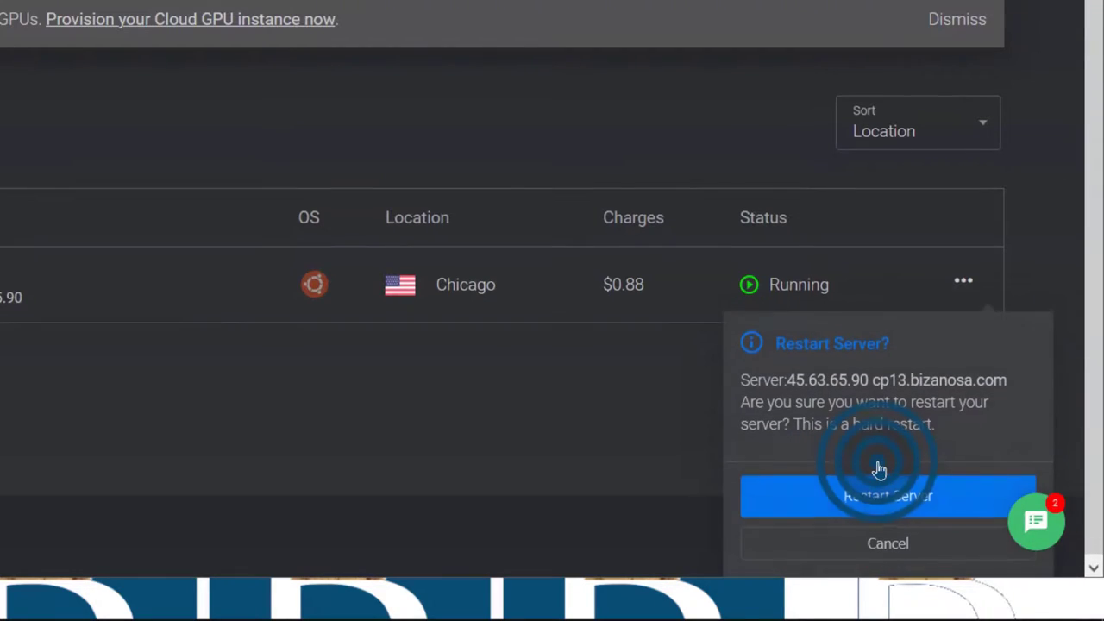
pyautogui.click(891, 503)
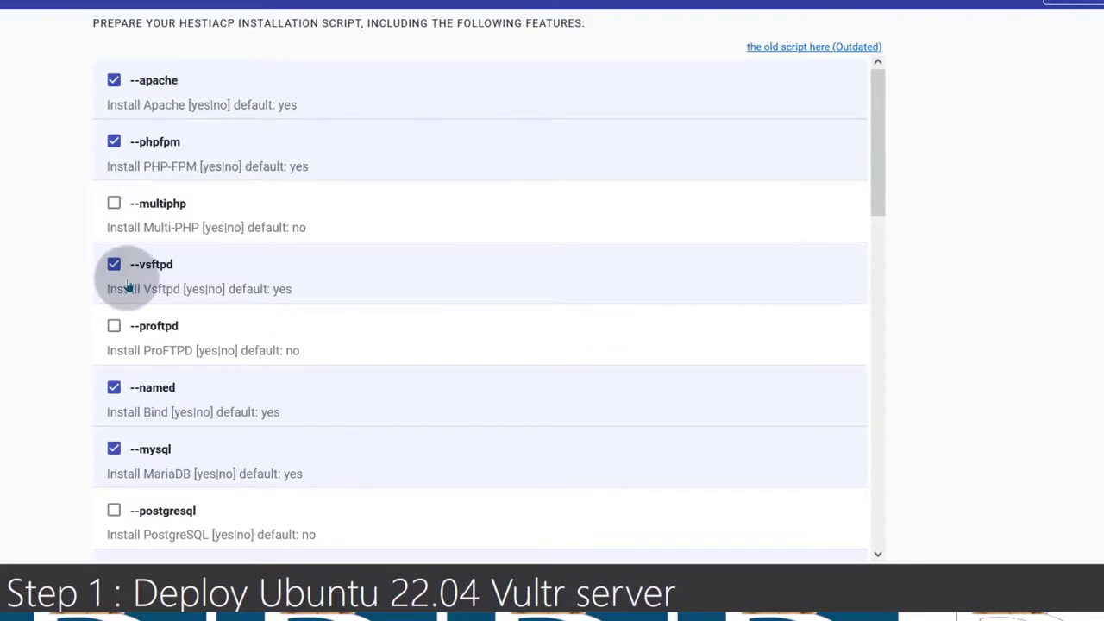
# Step: Drop Apache and Vsftpd from the install script and include Multi-PHP and ProFTPD
pyautogui.click(113, 84)
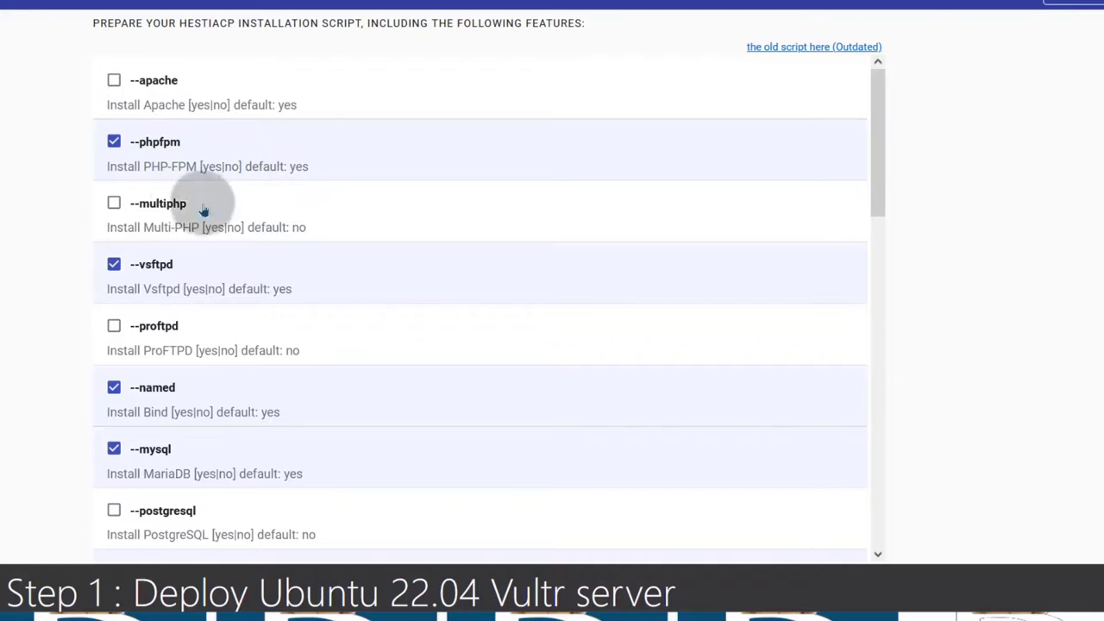
pyautogui.scroll(-1, 340, 216)
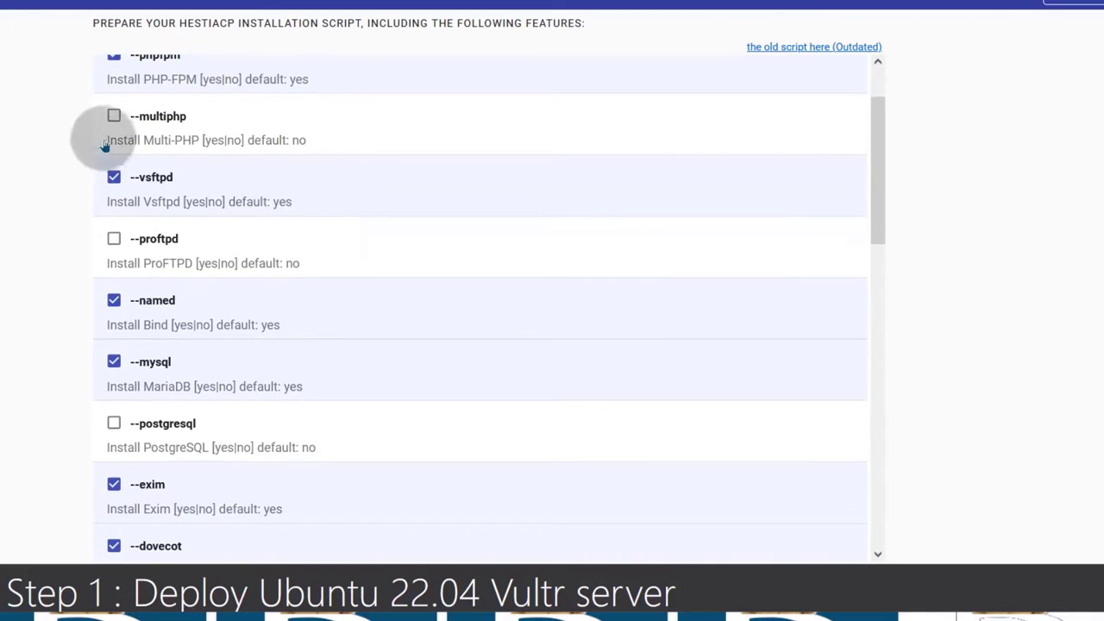
pyautogui.click(113, 115)
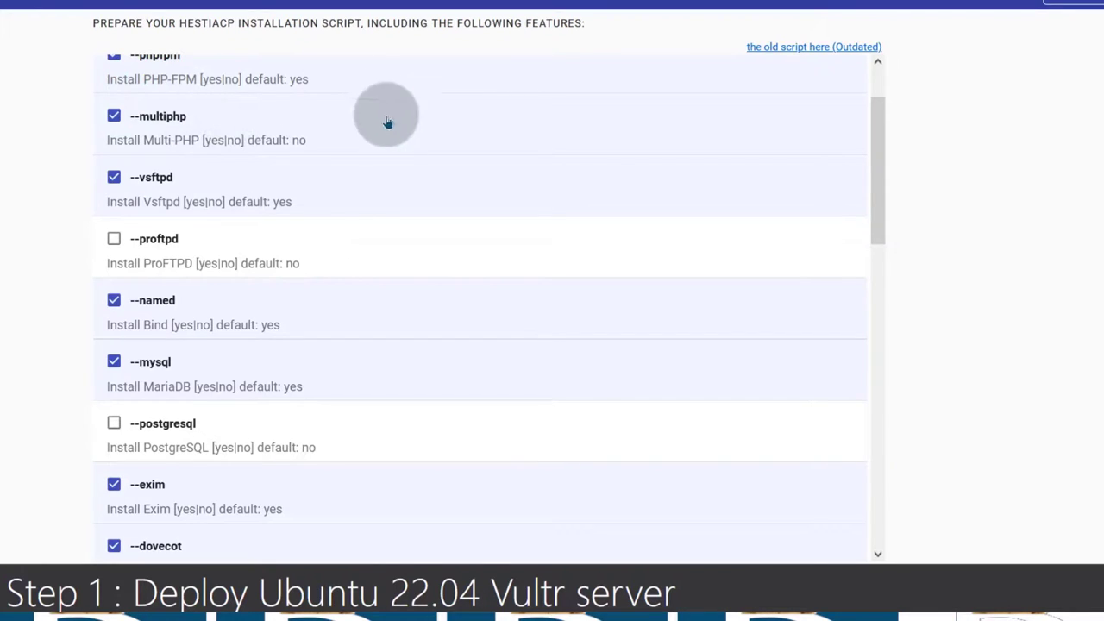
pyautogui.scroll(-1, 197, 230)
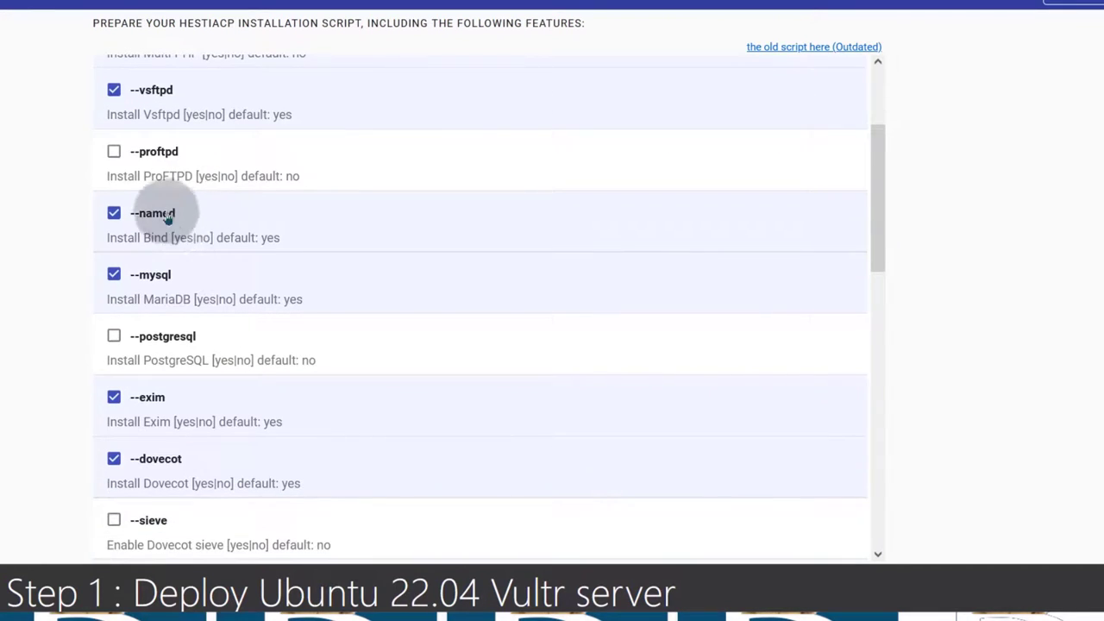
pyautogui.click(114, 152)
pyautogui.click(114, 89)
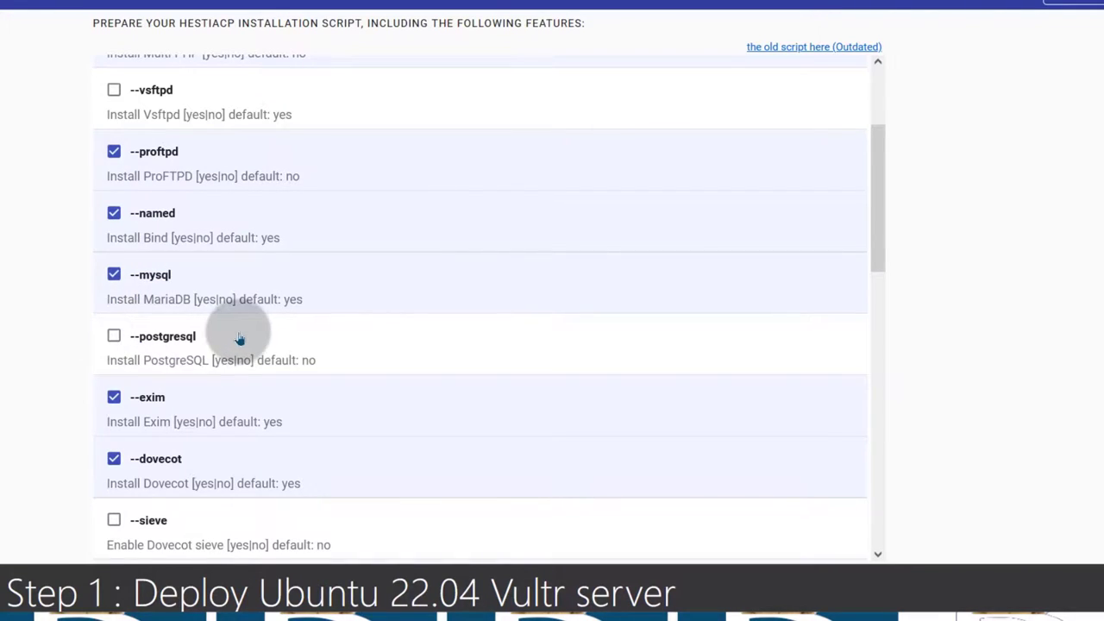
# Step: Turn off the --api option and turn on --force in the installer options
pyautogui.scroll(-2, 137, 354)
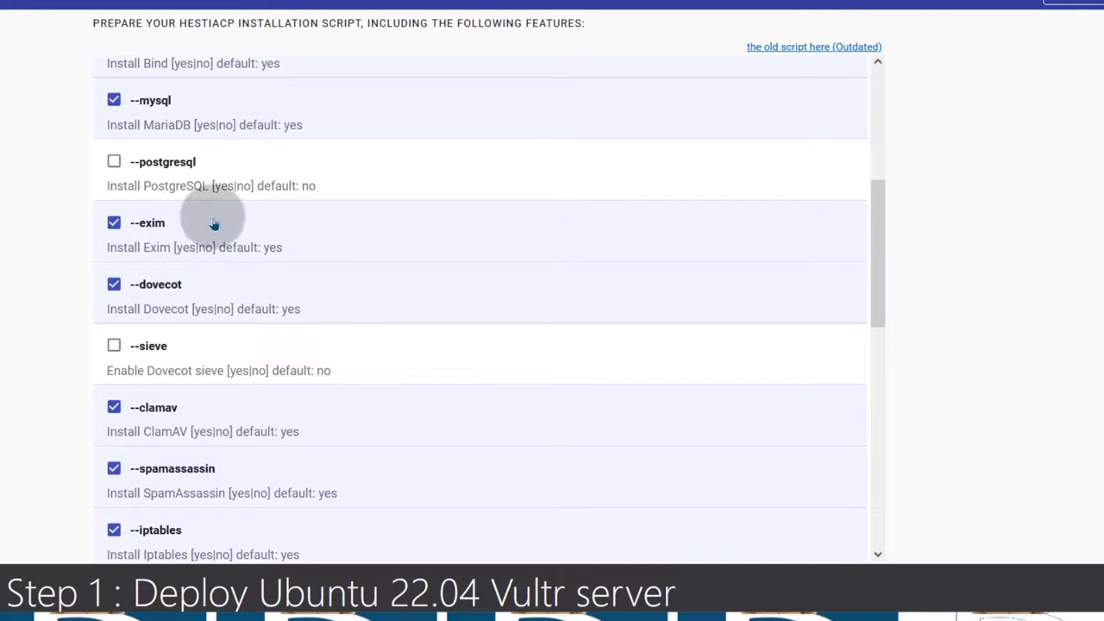
pyautogui.scroll(-1, 112, 278)
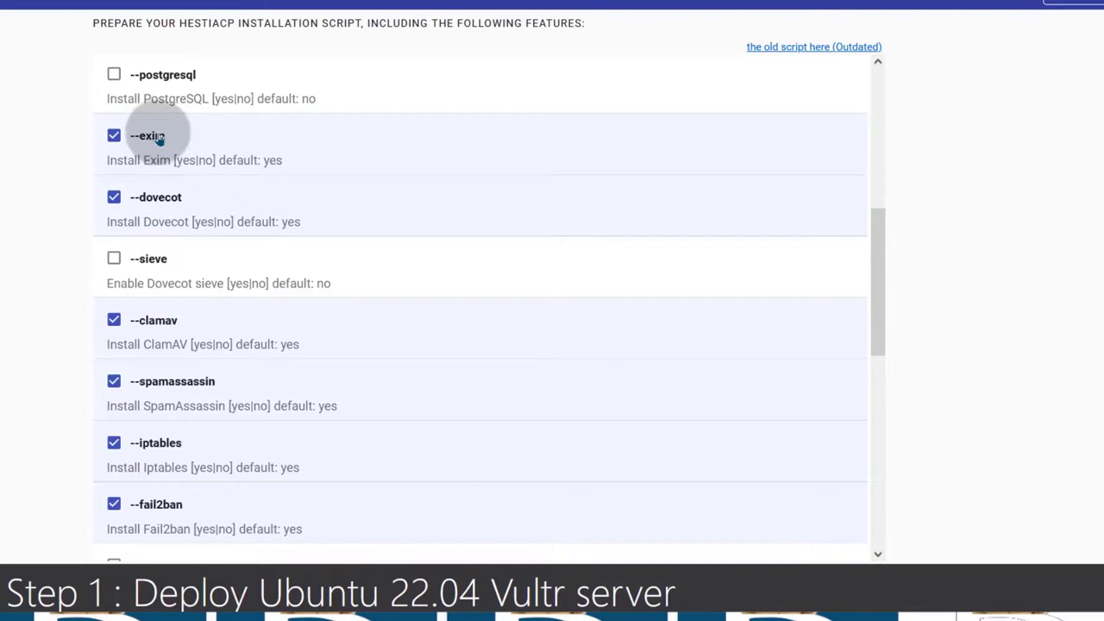
pyautogui.scroll(-1, 254, 160)
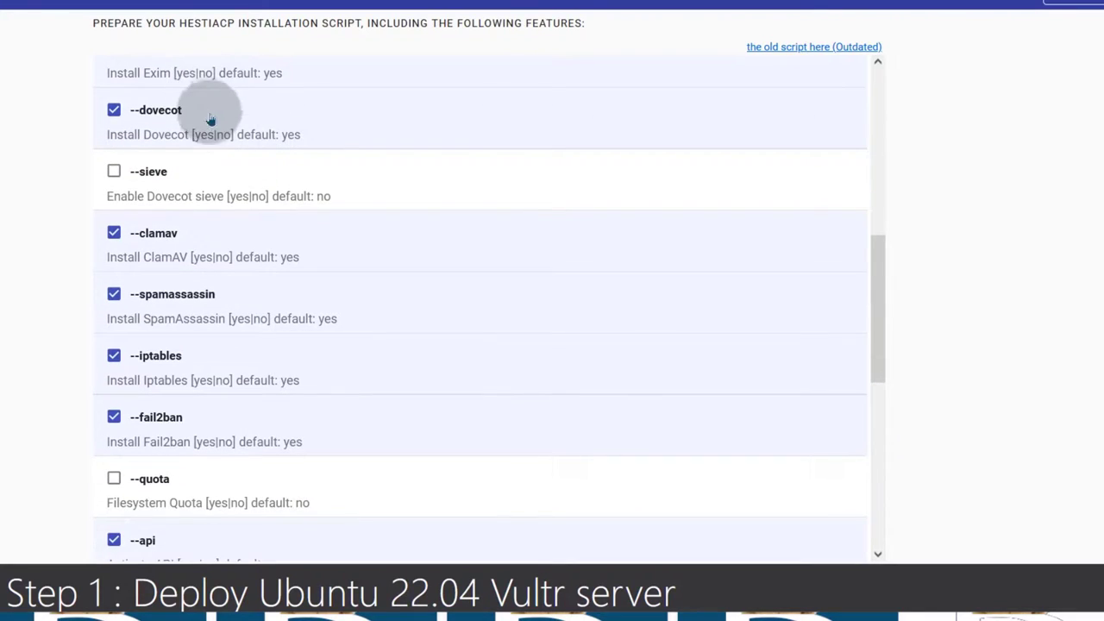
pyautogui.scroll(-1, 263, 156)
pyautogui.scroll(1, 259, 151)
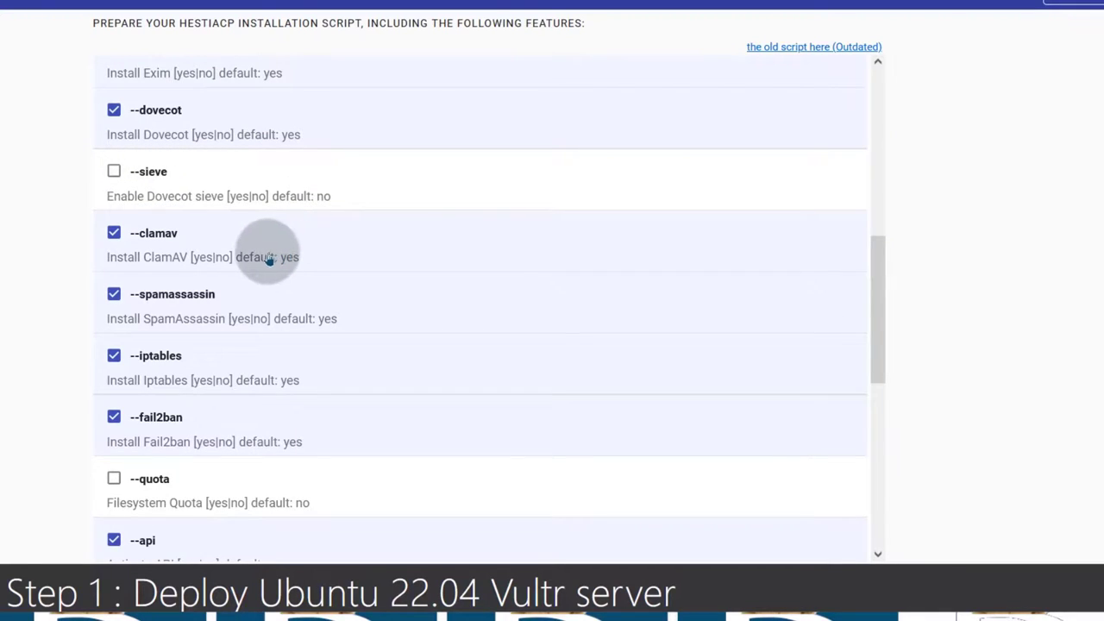
pyautogui.scroll(-1, 254, 262)
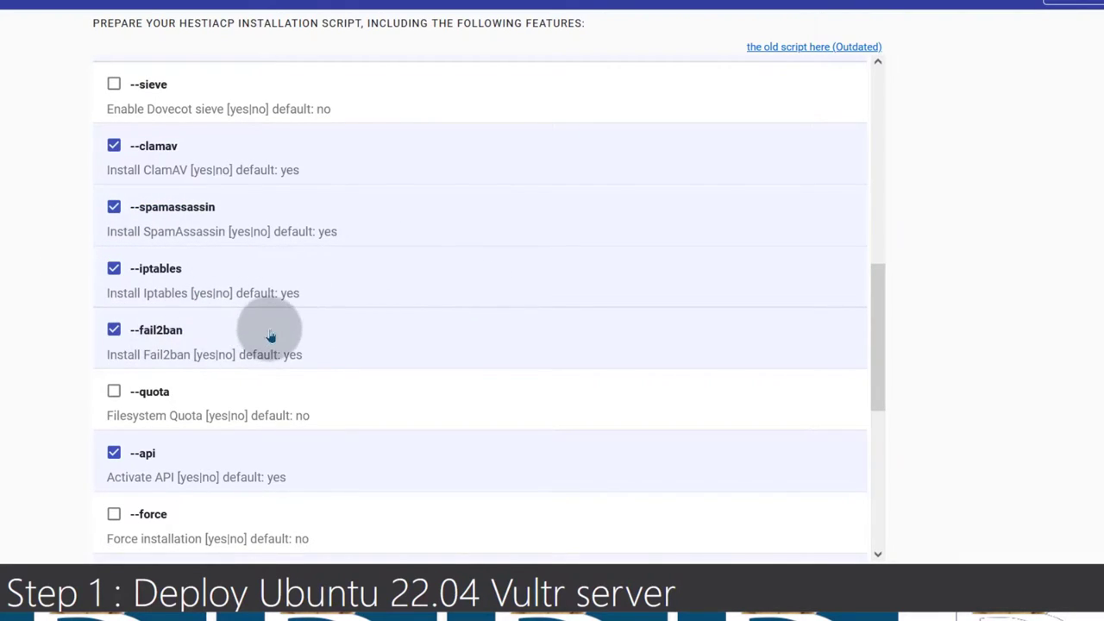
pyautogui.scroll(-2, 270, 336)
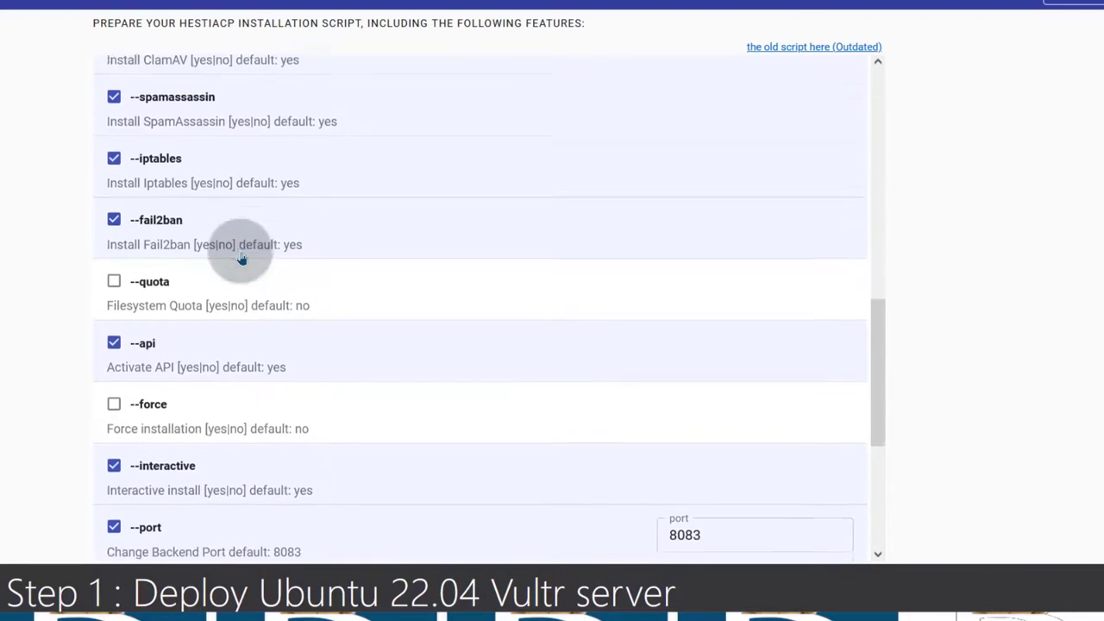
pyautogui.scroll(-1, 243, 259)
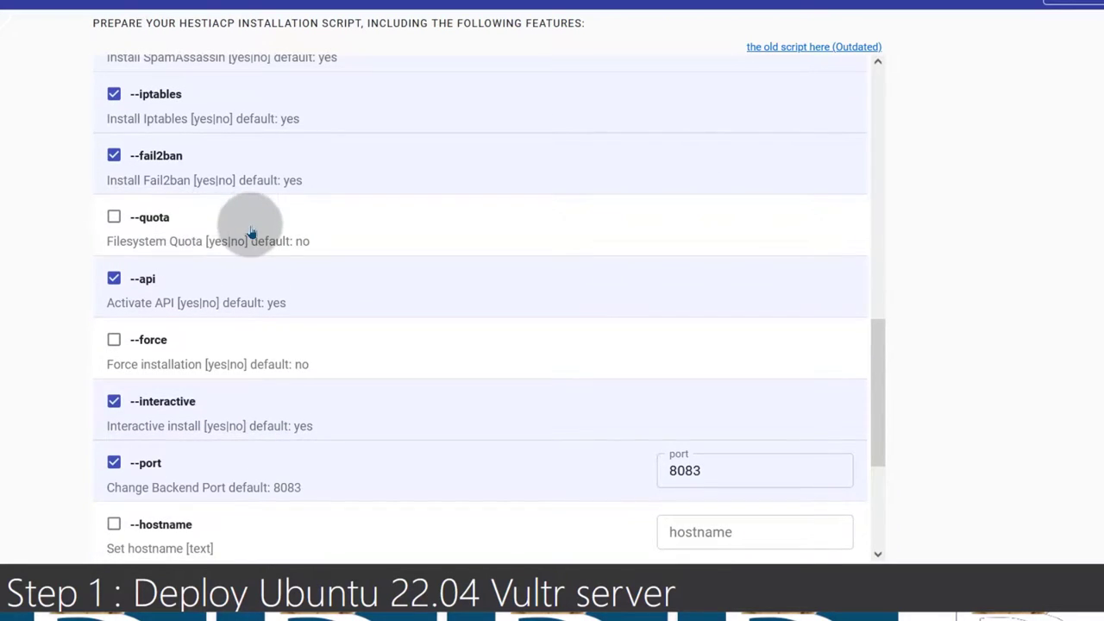
pyautogui.scroll(-1, 250, 231)
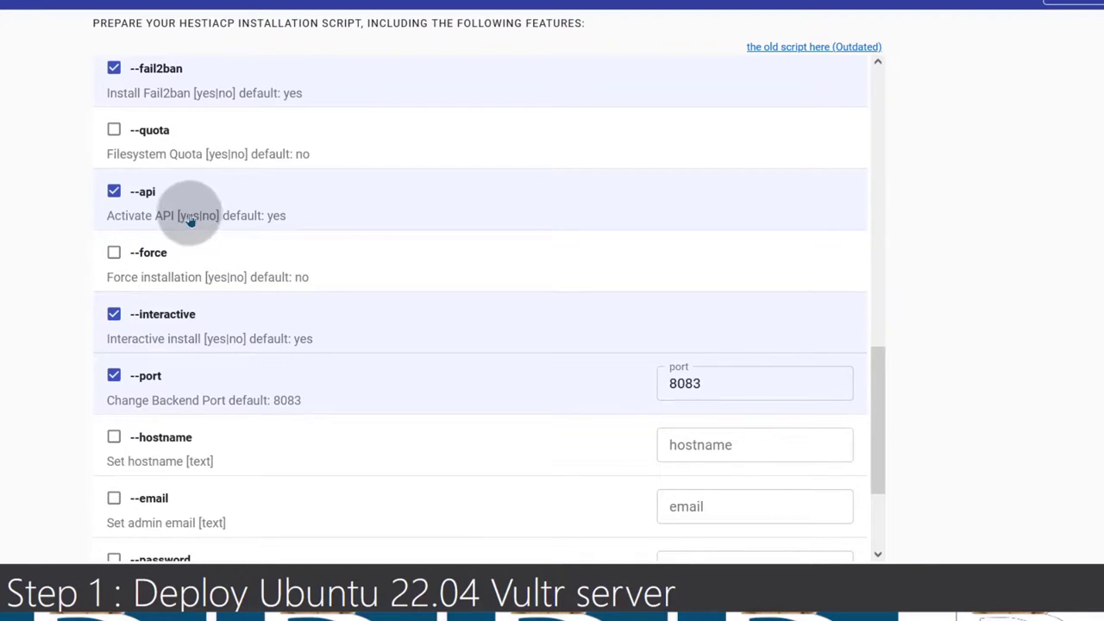
pyautogui.click(114, 193)
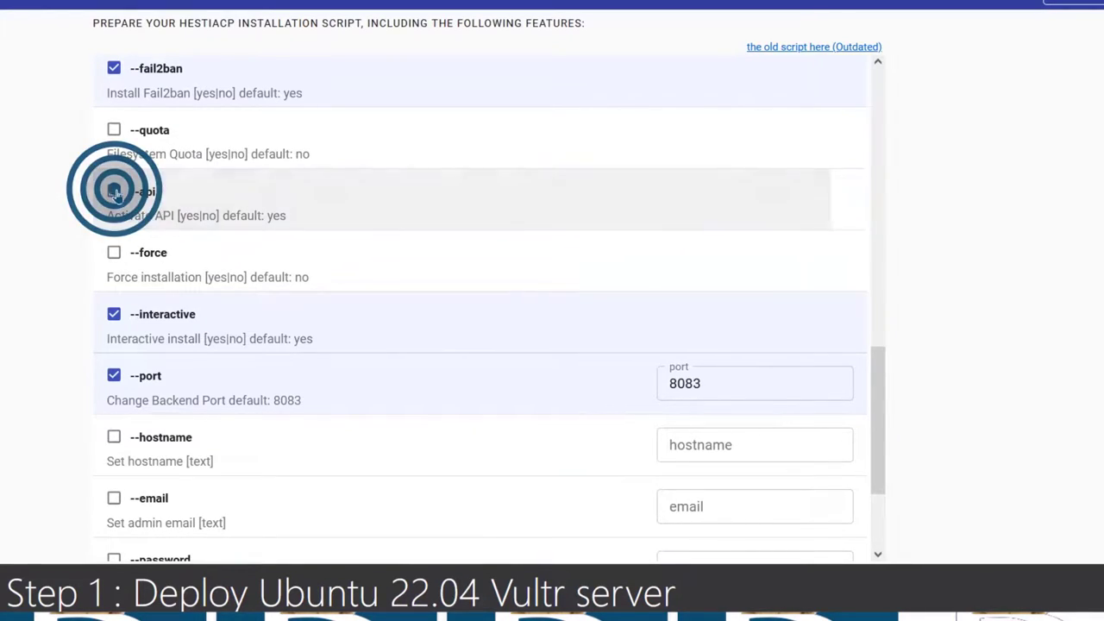
pyautogui.scroll(-1, 316, 210)
pyautogui.click(114, 169)
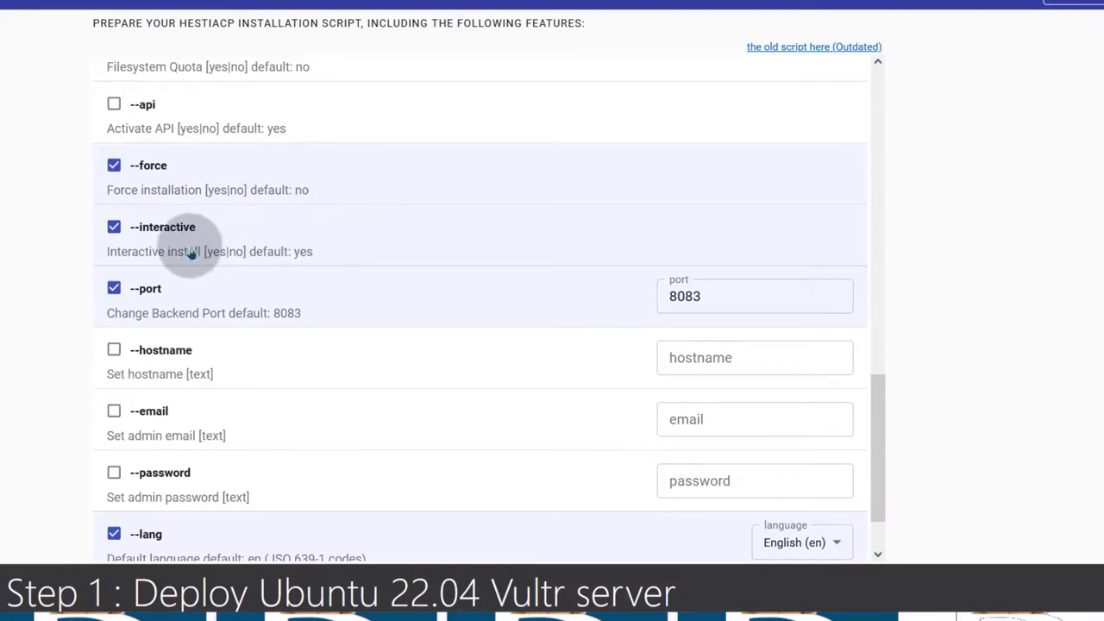
pyautogui.scroll(-1, 222, 242)
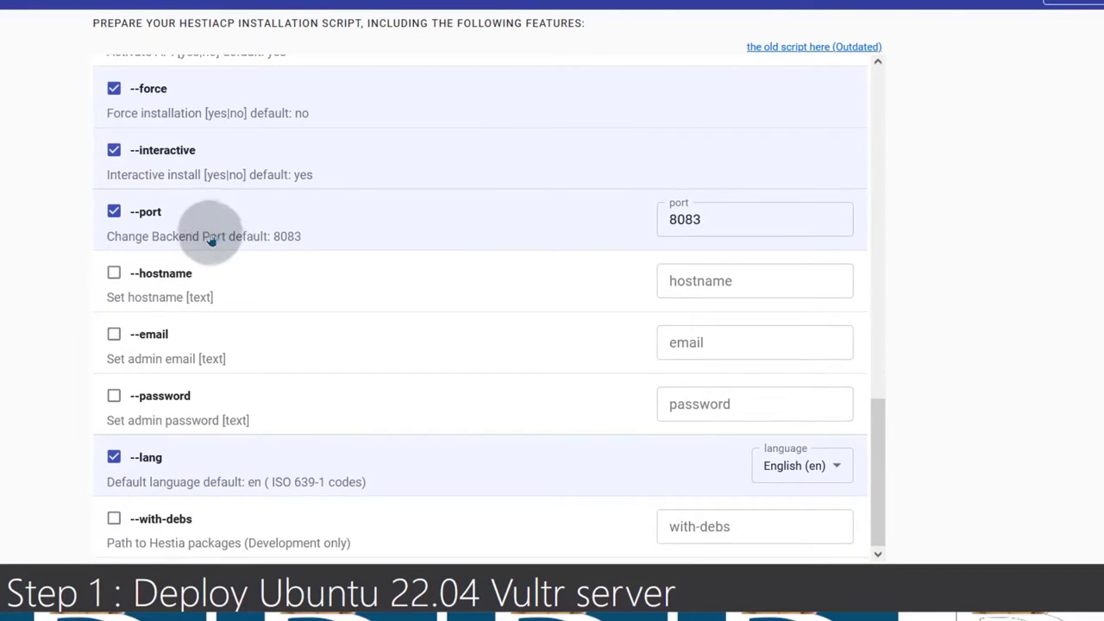
# Step: Change the --port value from 8083 to 2053 and switch on the --hostname option
pyautogui.click(700, 211)
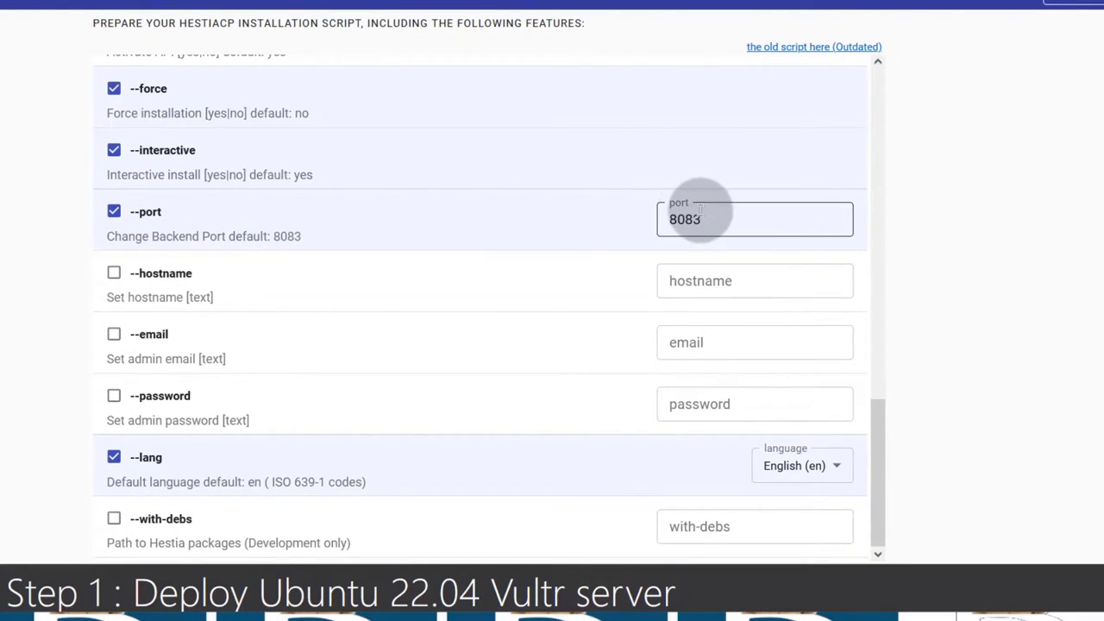
pyautogui.click(677, 219)
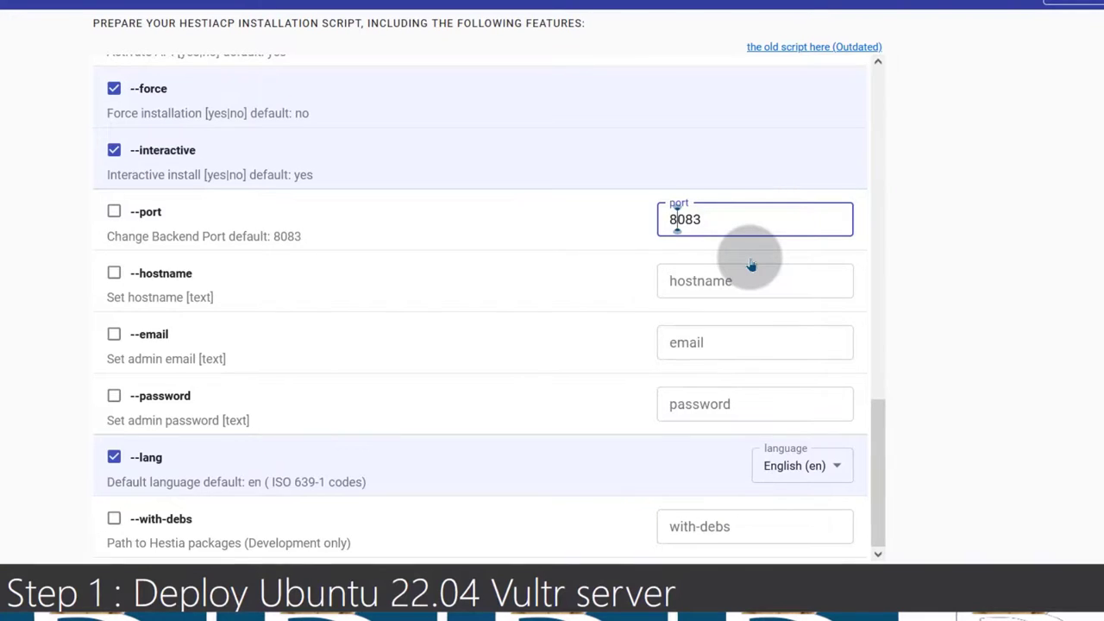
pyautogui.press('BackSpace')
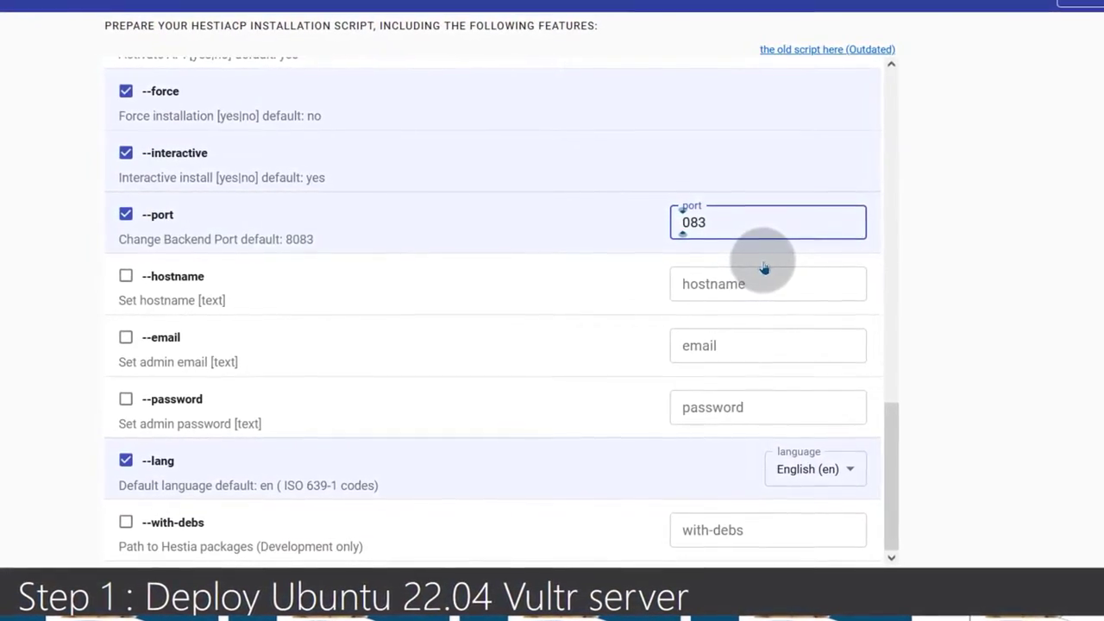
pyautogui.write('2')
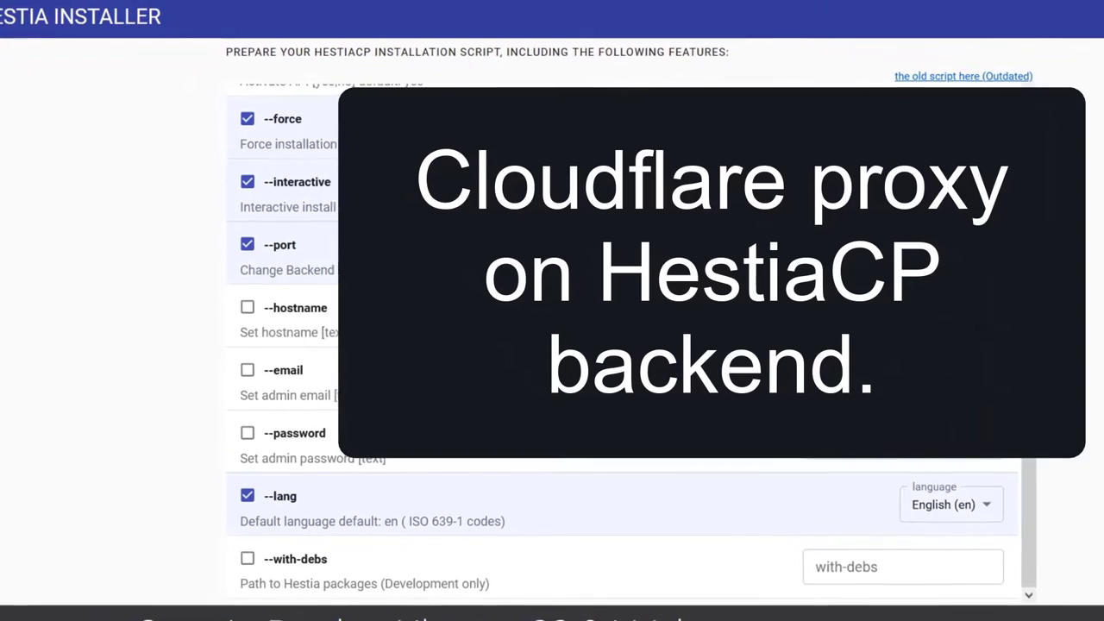
pyautogui.click(843, 254)
pyautogui.press('BackSpace')
pyautogui.write('53')
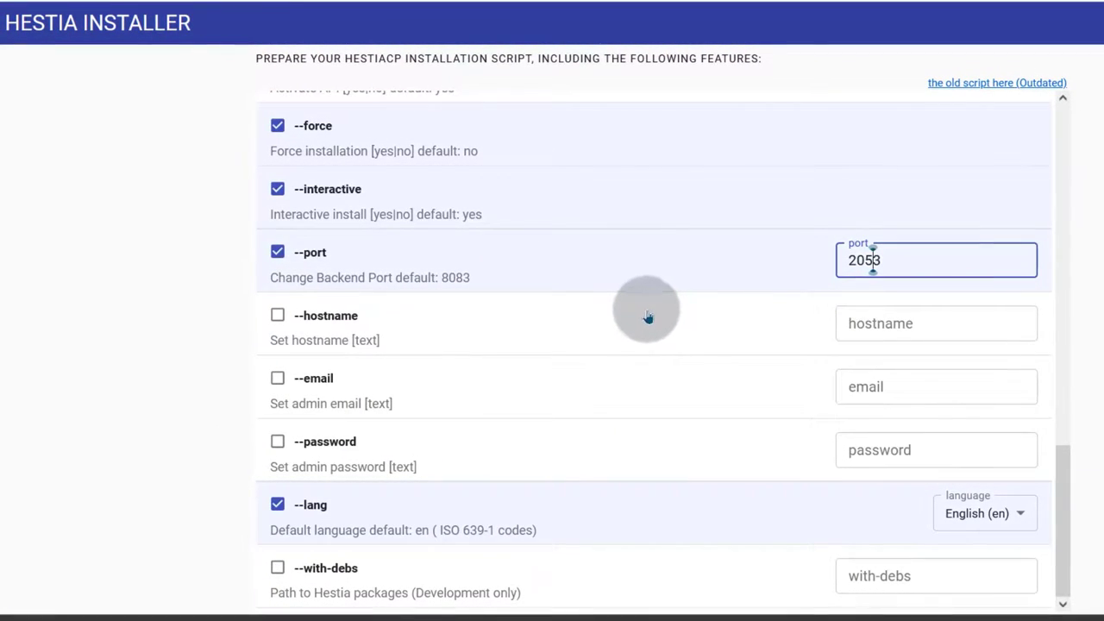
pyautogui.click(276, 316)
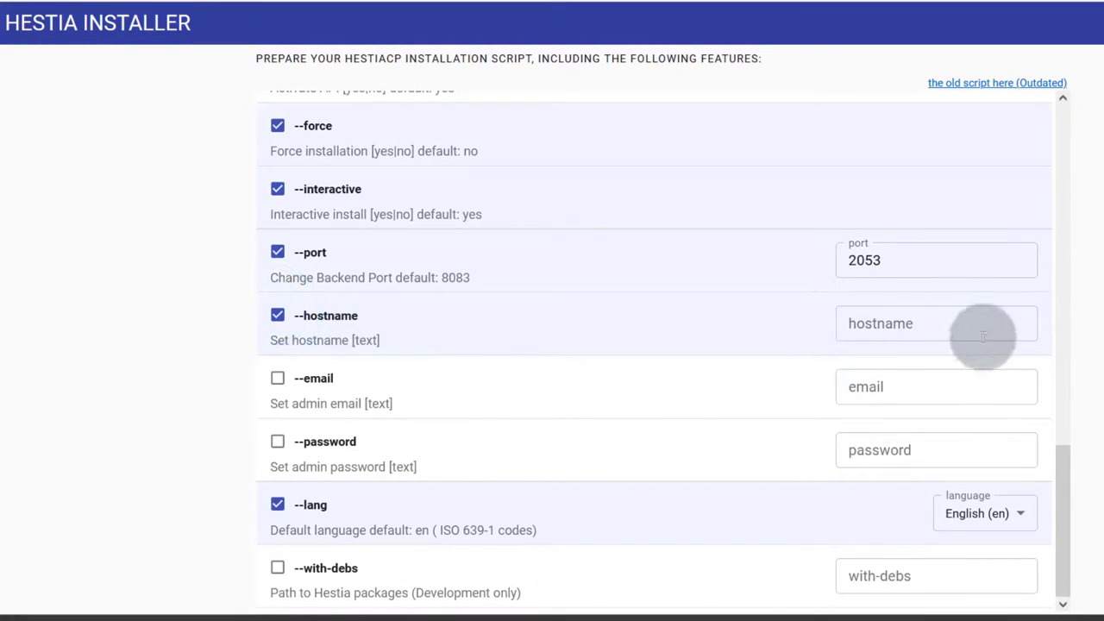
pyautogui.click(893, 319)
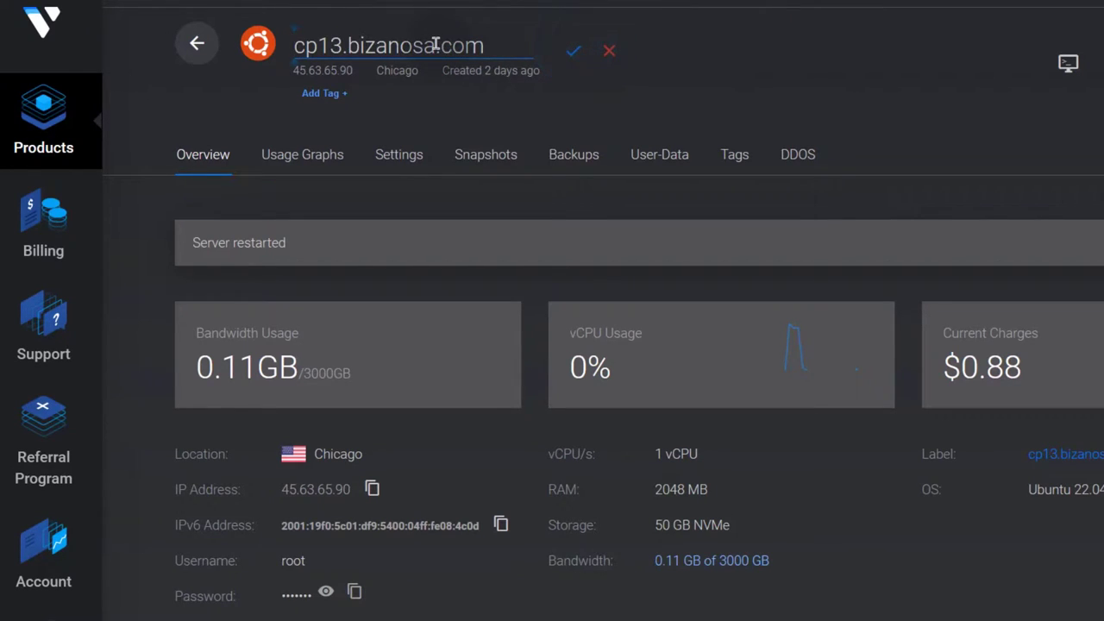
# Step: Rename the Vultr server label to cp13.bizanosa.club and copy the new label
pyautogui.click(449, 44)
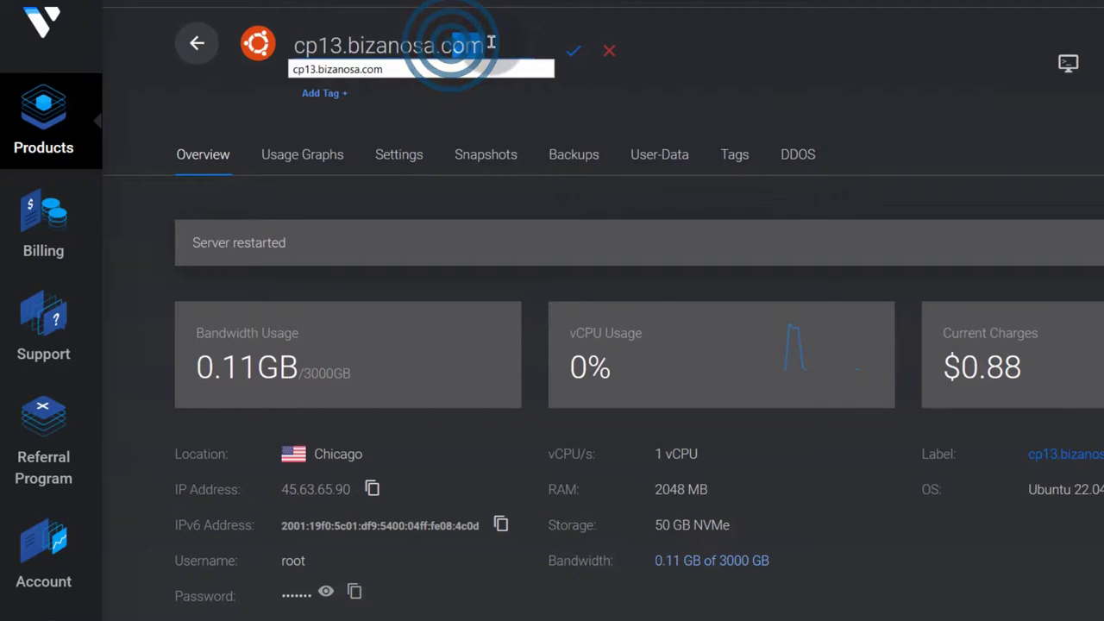
pyautogui.write('club')
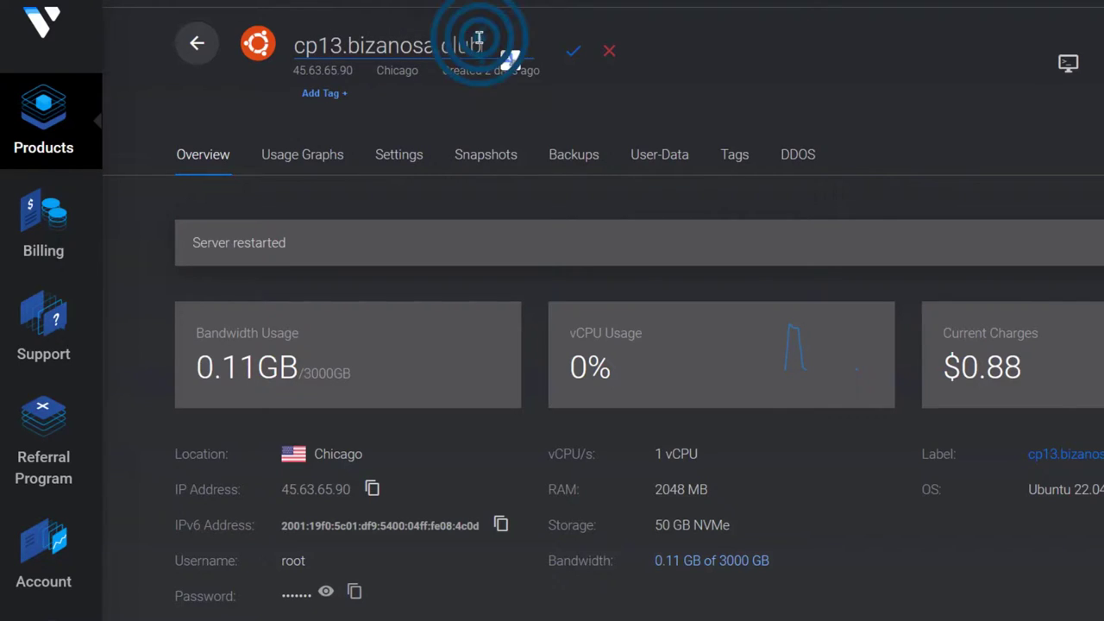
pyautogui.moveTo(479, 39); pyautogui.dragTo(307, 39)
pyautogui.rightClick(312, 42)
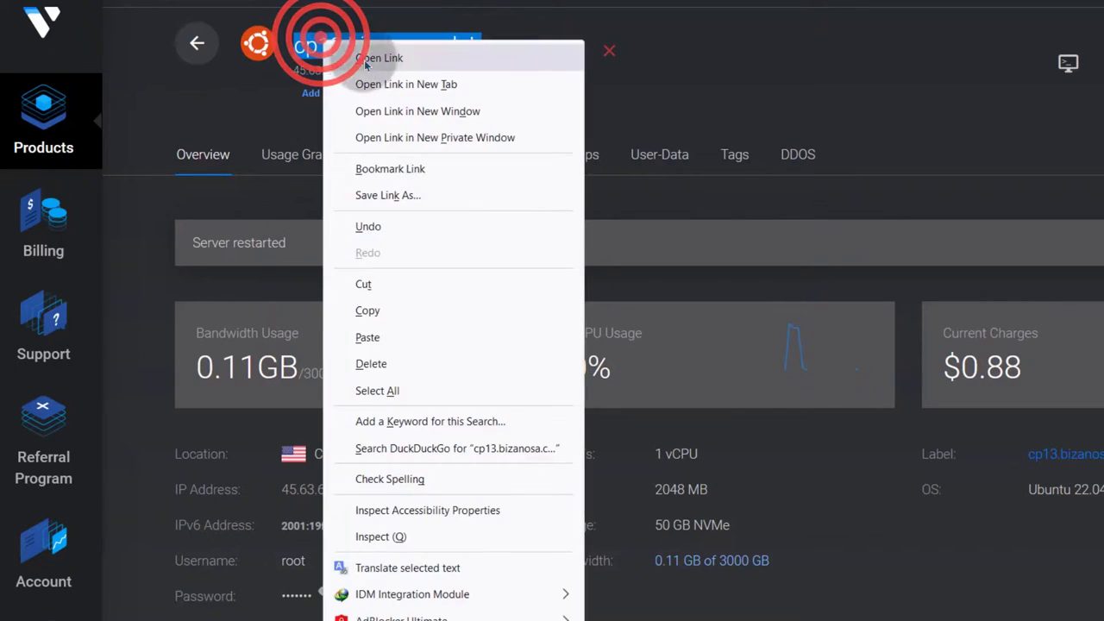
pyautogui.click(374, 312)
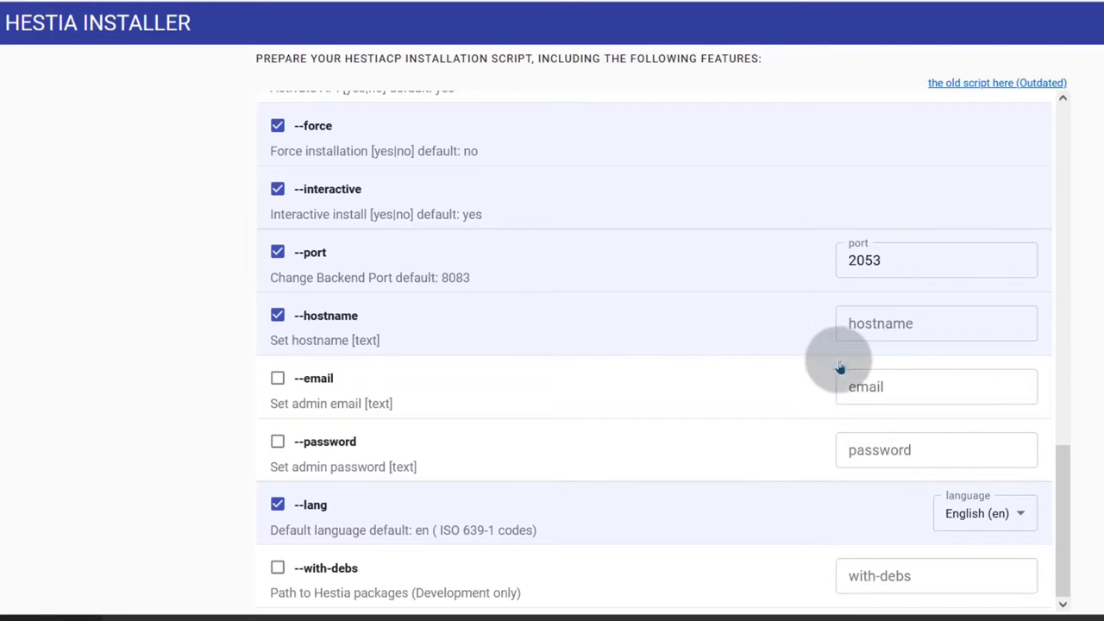
pyautogui.click(863, 325)
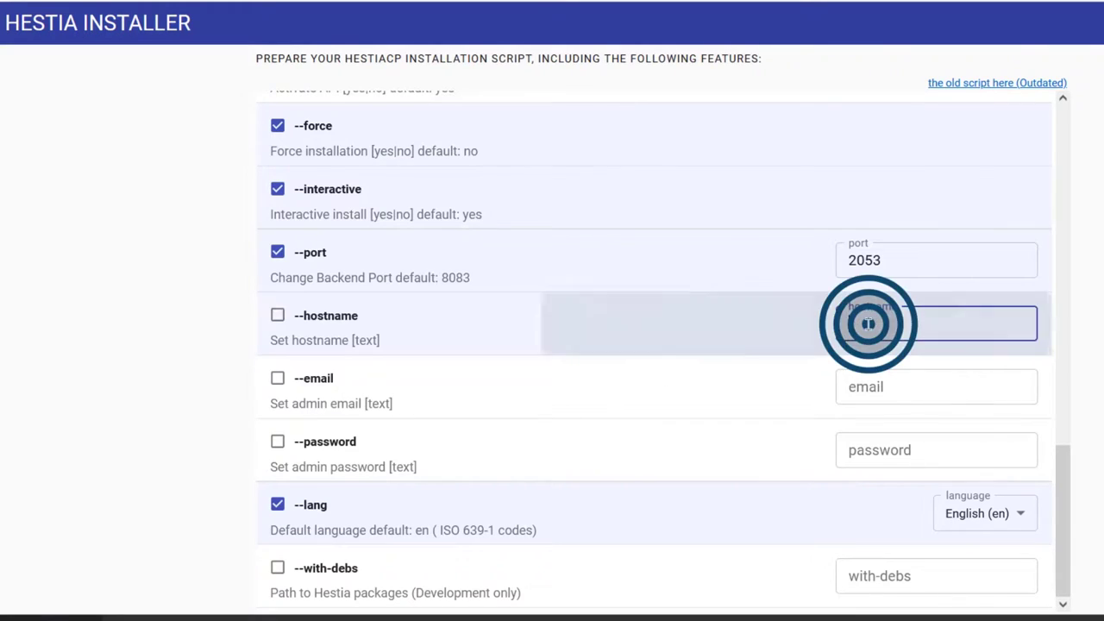
# Step: Paste cp13.bizanosa.club as the hostname and enable --email with the admin e-mail address
pyautogui.rightClick(868, 324)
pyautogui.click(938, 454)
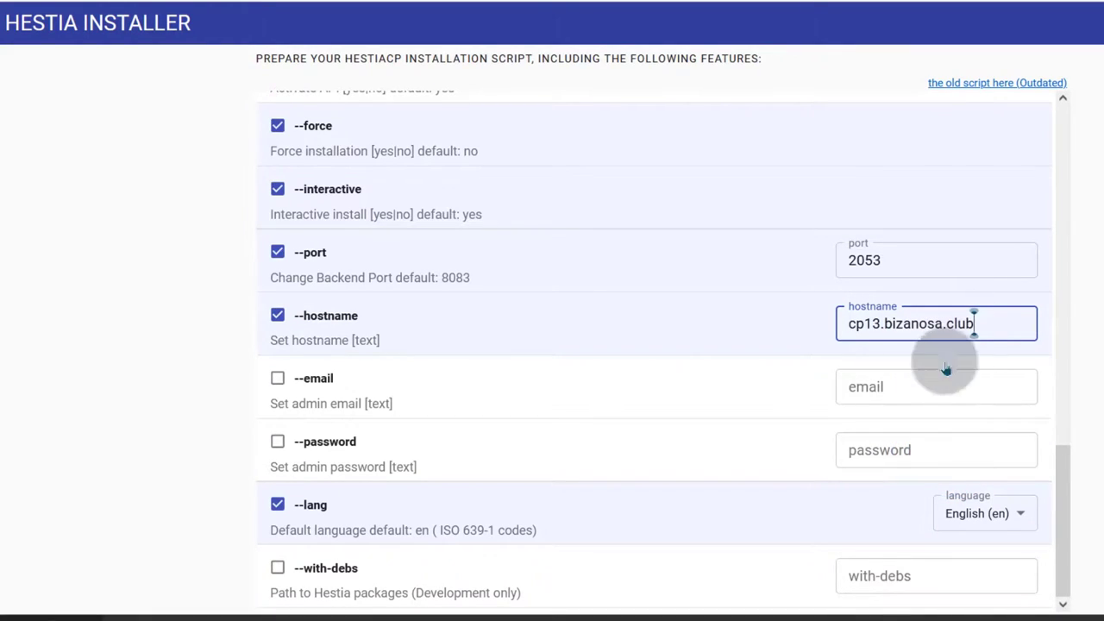
pyautogui.click(278, 380)
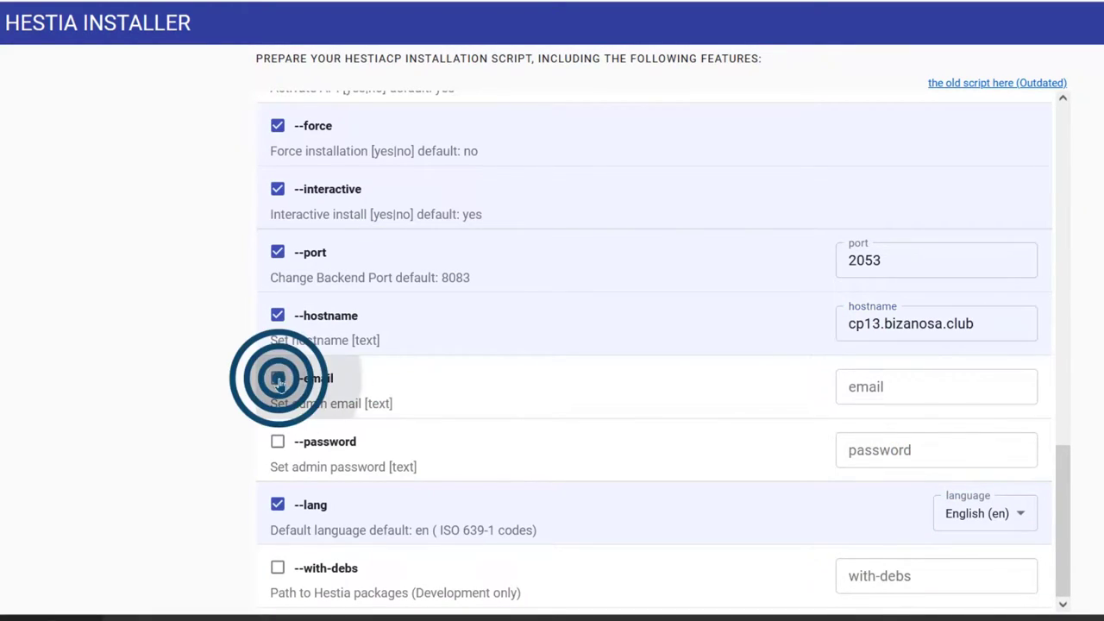
pyautogui.click(907, 383)
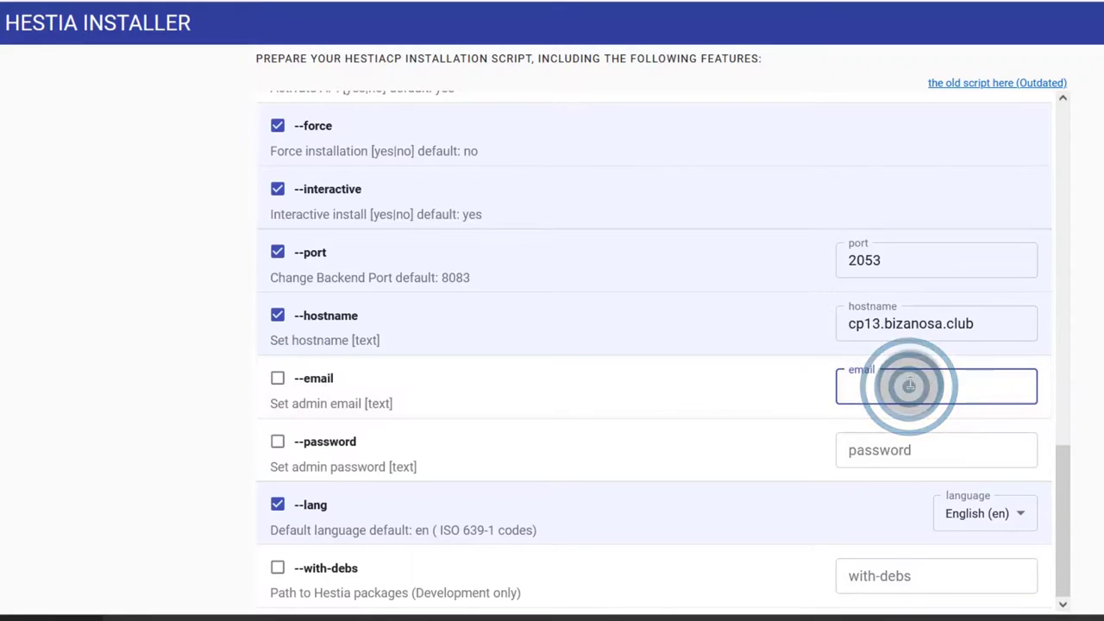
pyautogui.click(888, 384)
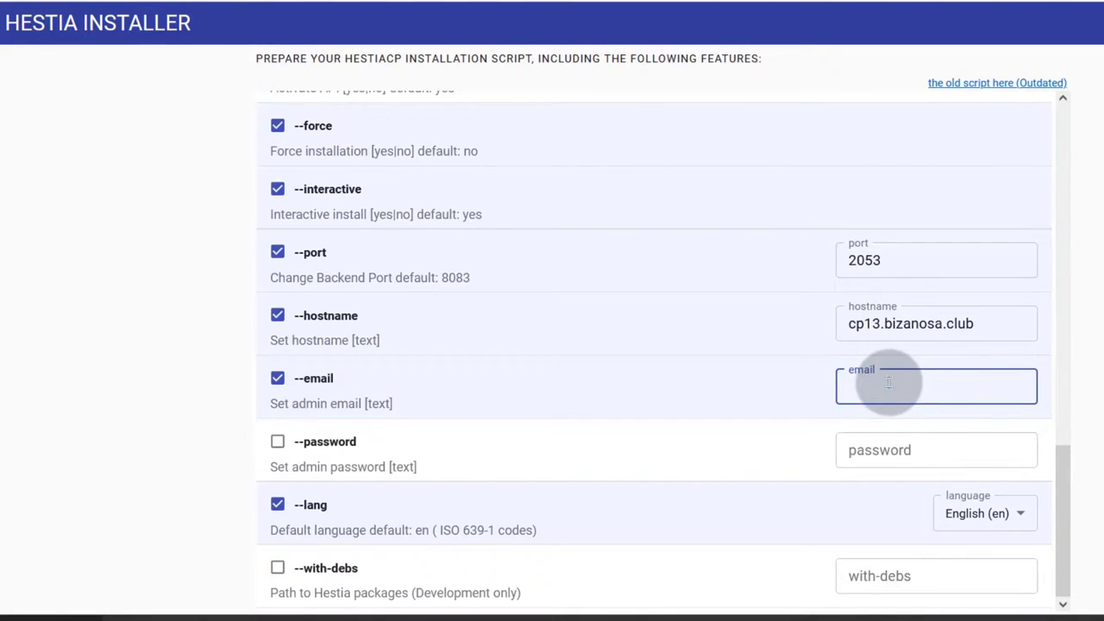
pyautogui.click(673, 502)
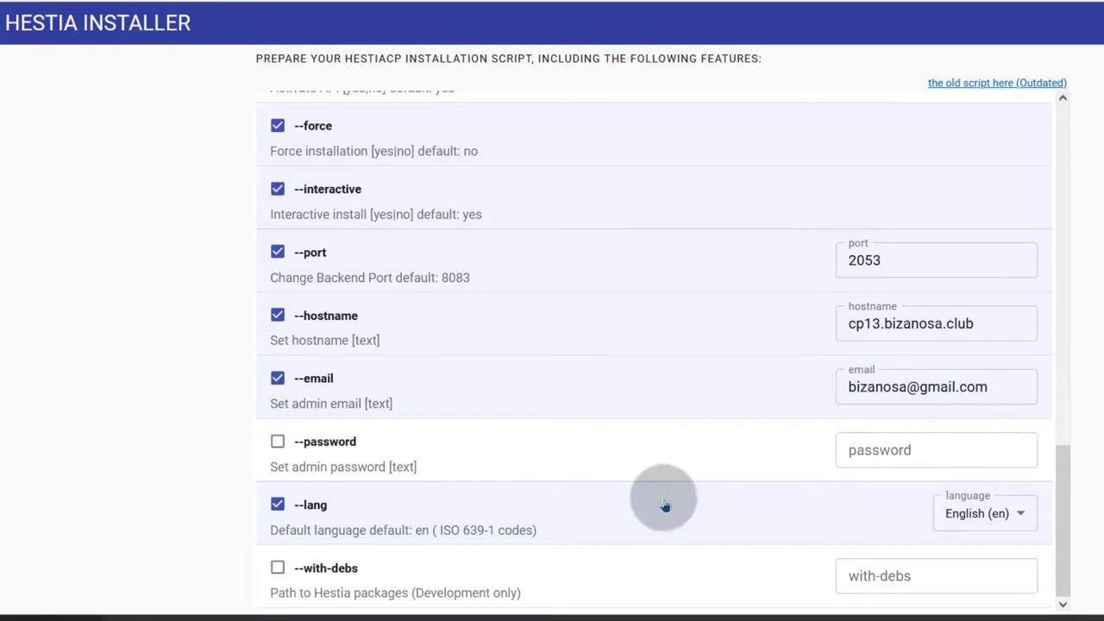
# Step: Enable the --password option and enter the admin password
pyautogui.click(278, 444)
pyautogui.click(923, 449)
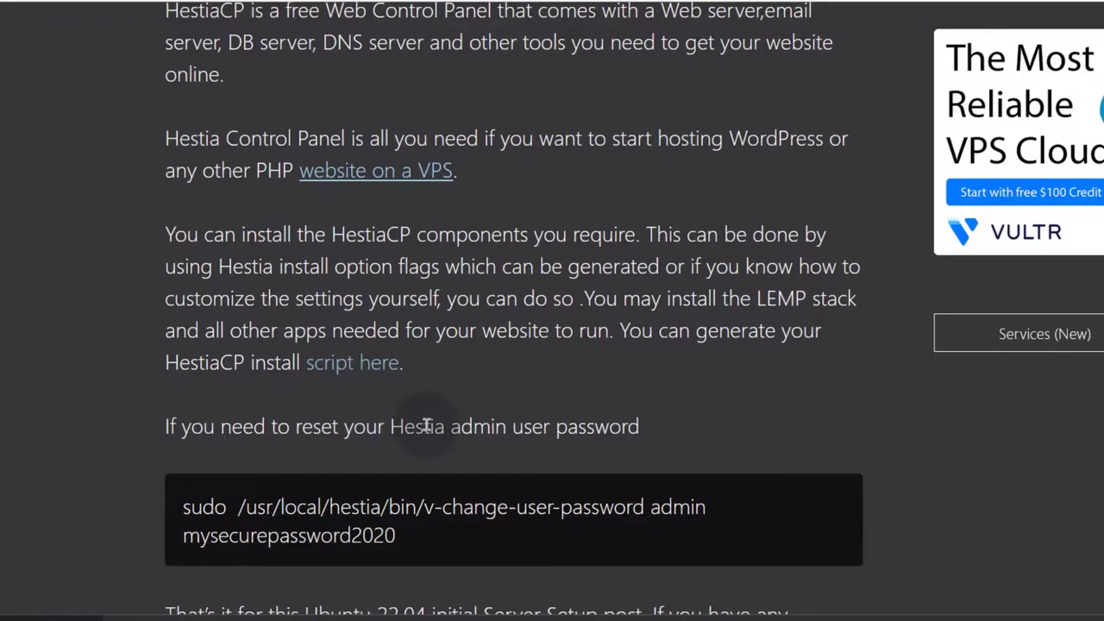
pyautogui.scroll(-3, 431, 424)
pyautogui.click(249, 320)
pyautogui.moveTo(249, 320); pyautogui.dragTo(419, 343)
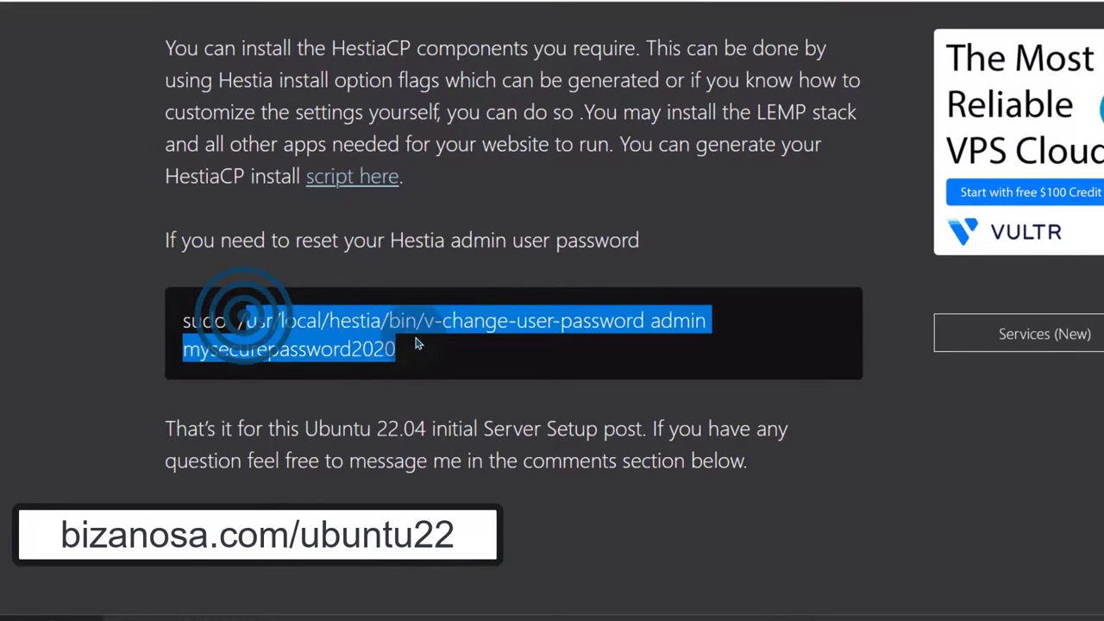
pyautogui.click(420, 342)
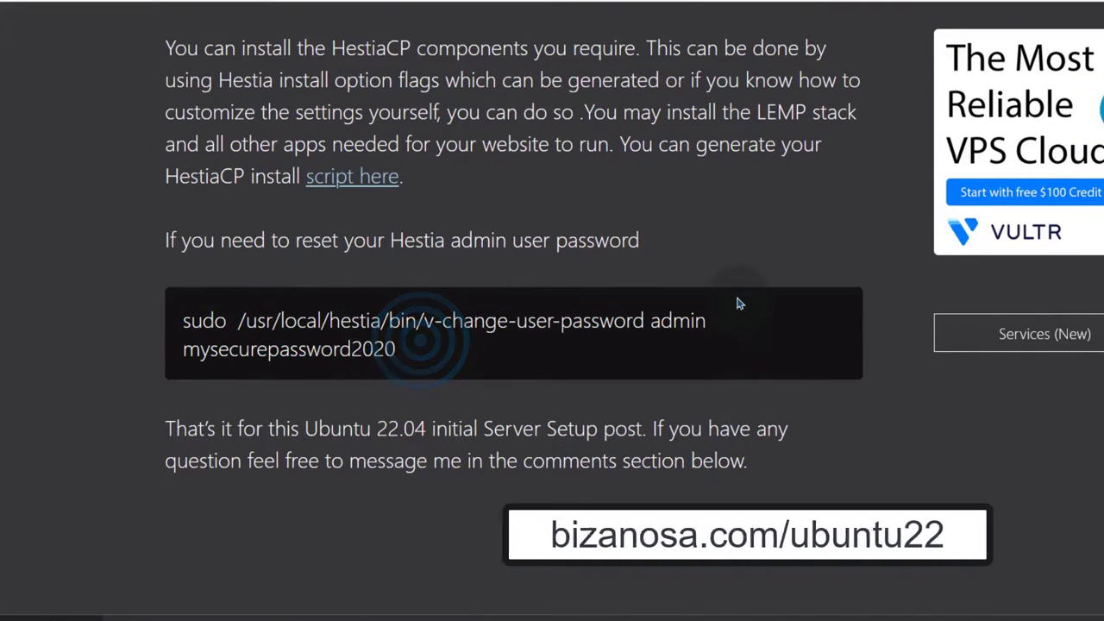
pyautogui.click(277, 444)
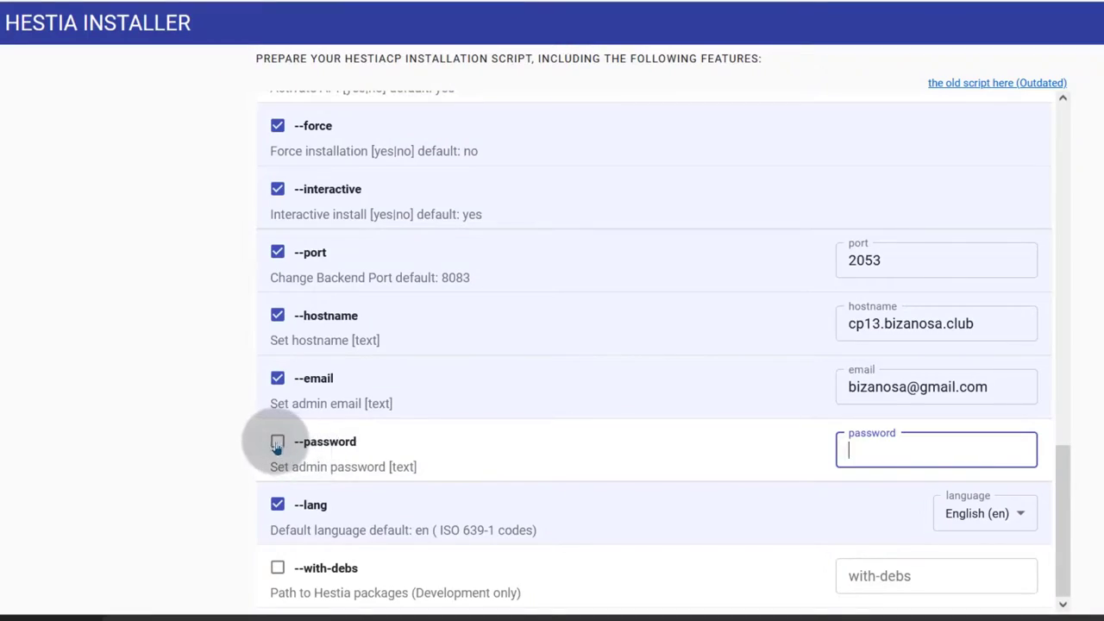
pyautogui.click(277, 444)
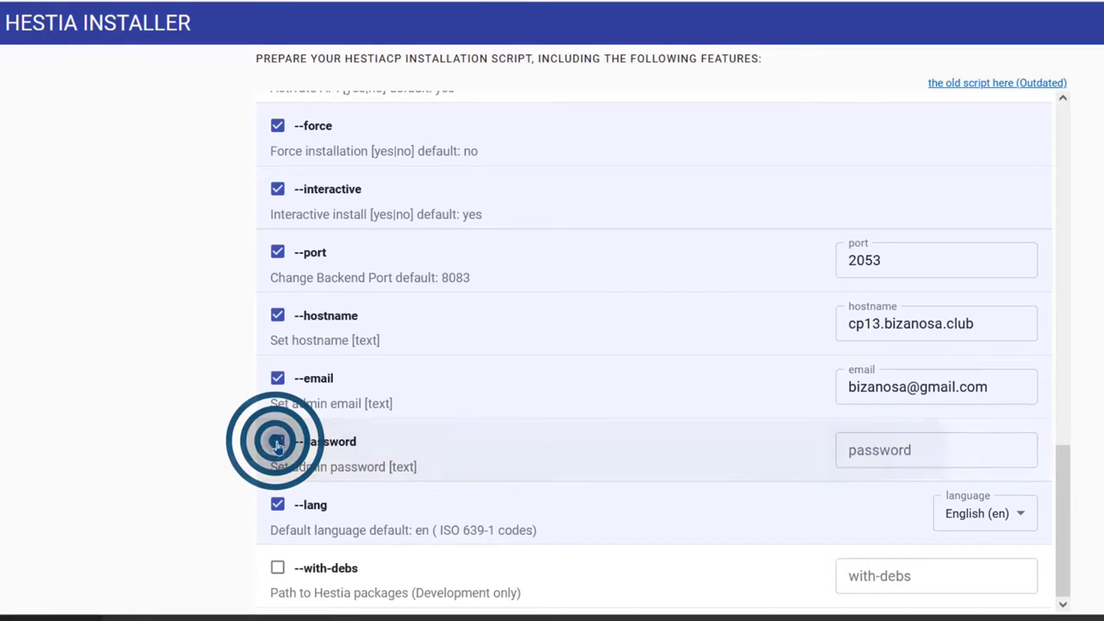
pyautogui.click(889, 444)
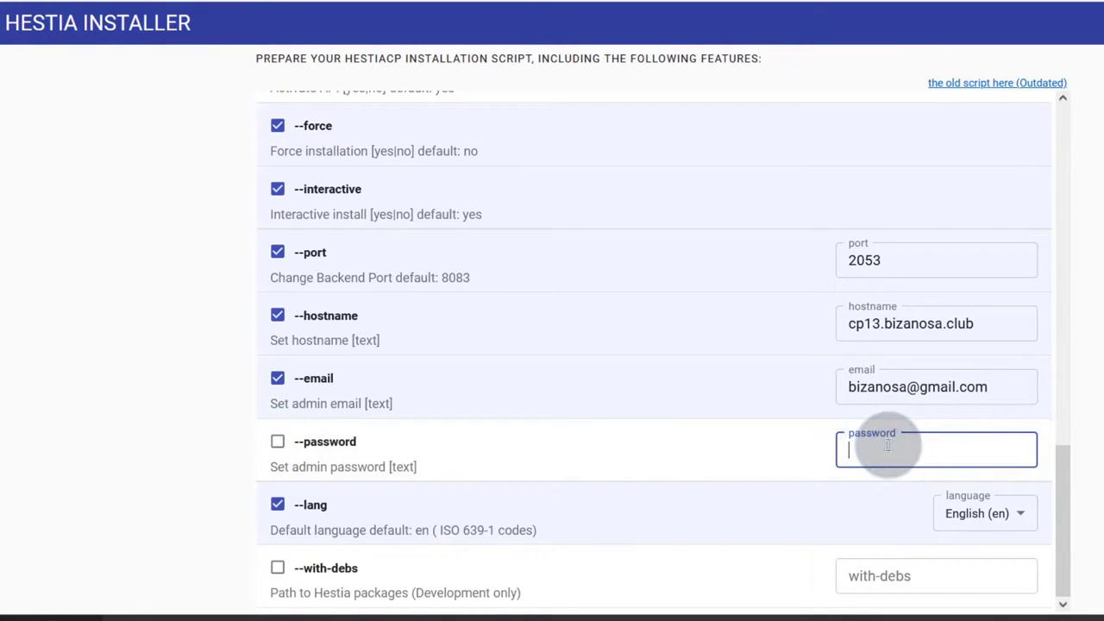
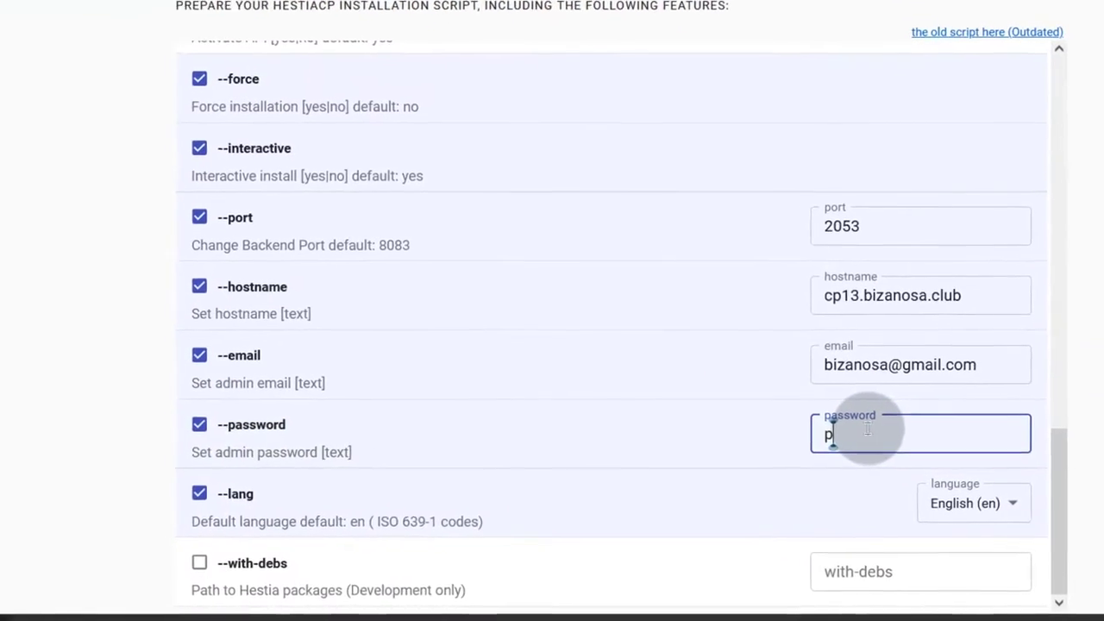
# Step: Save the admin password into the Notepad scratch file and generate the install command
pyautogui.doubleClick(889, 446)
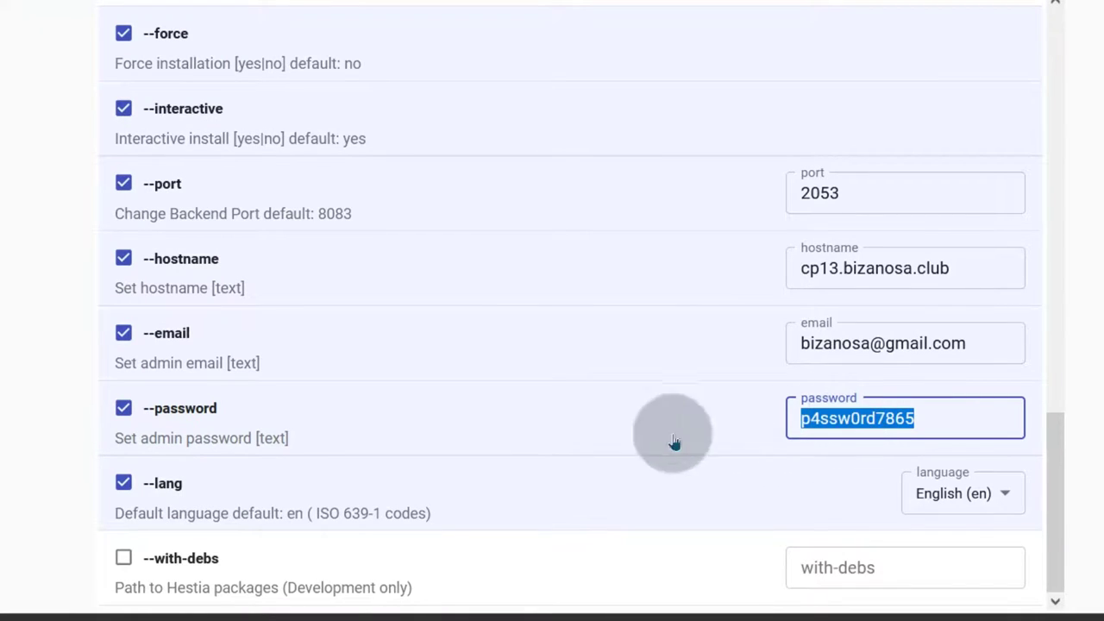
pyautogui.moveTo(234, 614)
pyautogui.click(278, 566)
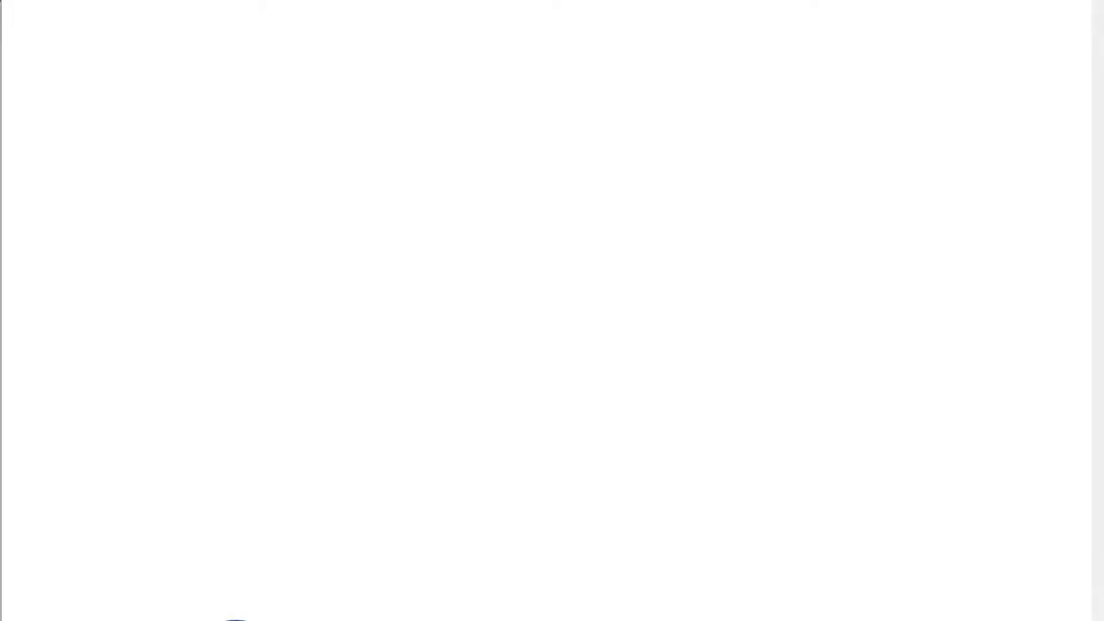
pyautogui.hotkey('ctrl', 'v')
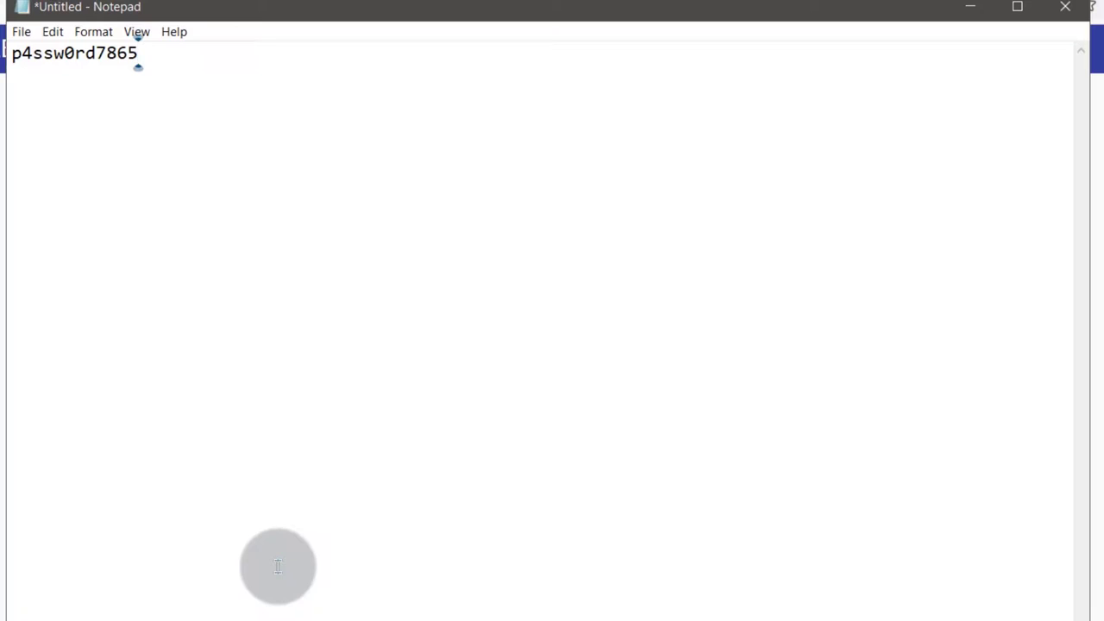
pyautogui.click(9, 544)
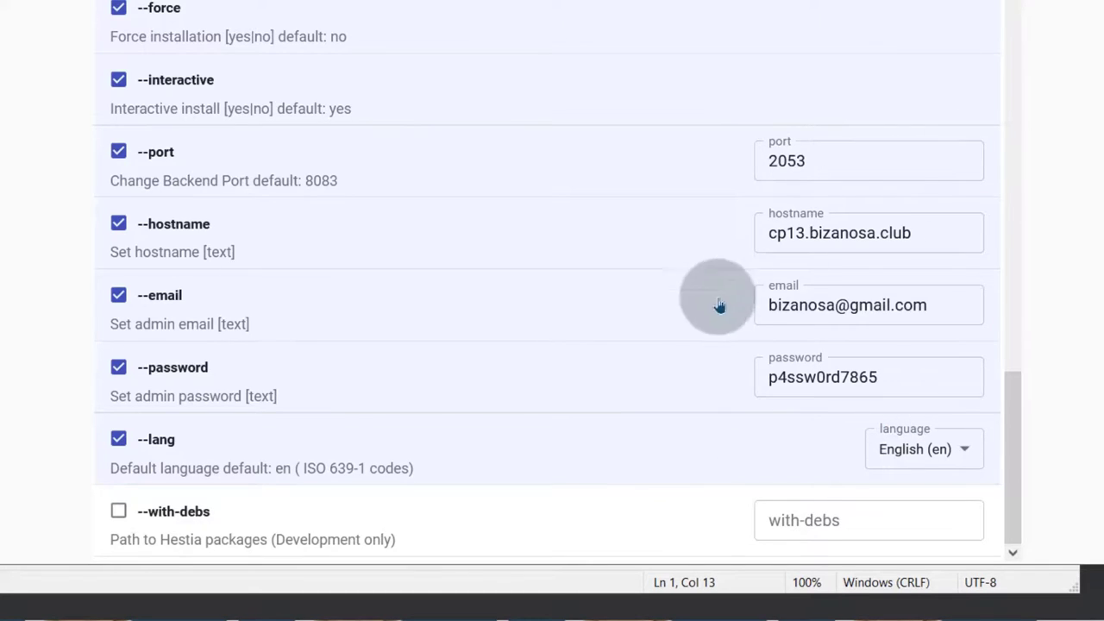
pyautogui.click(992, 41)
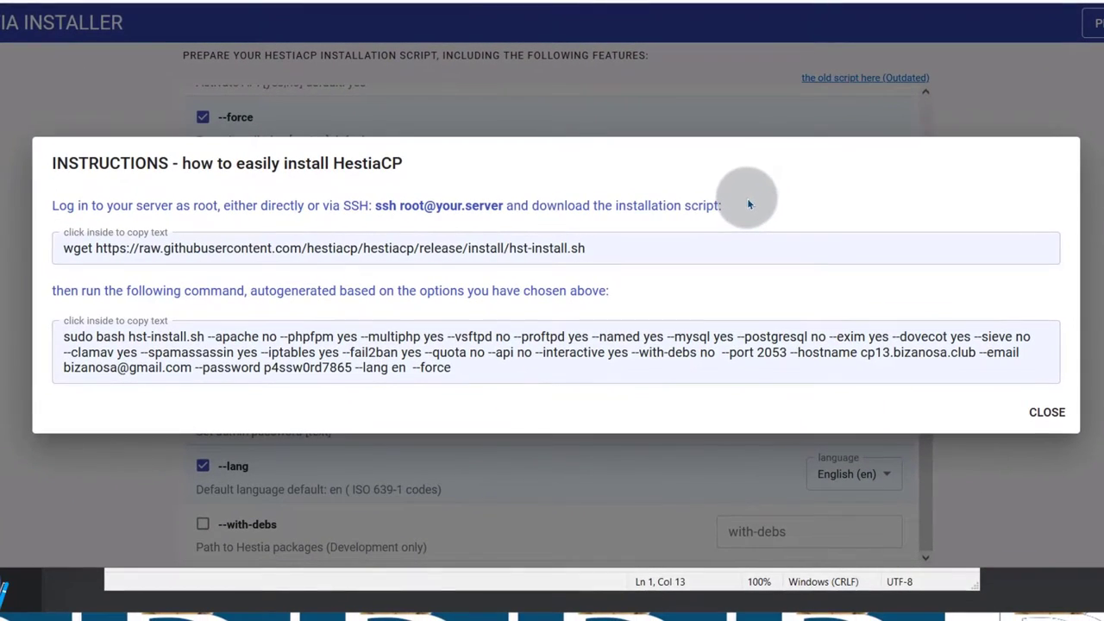
# Step: Copy the wget command that downloads the install script from the Instructions dialog
pyautogui.click(212, 247)
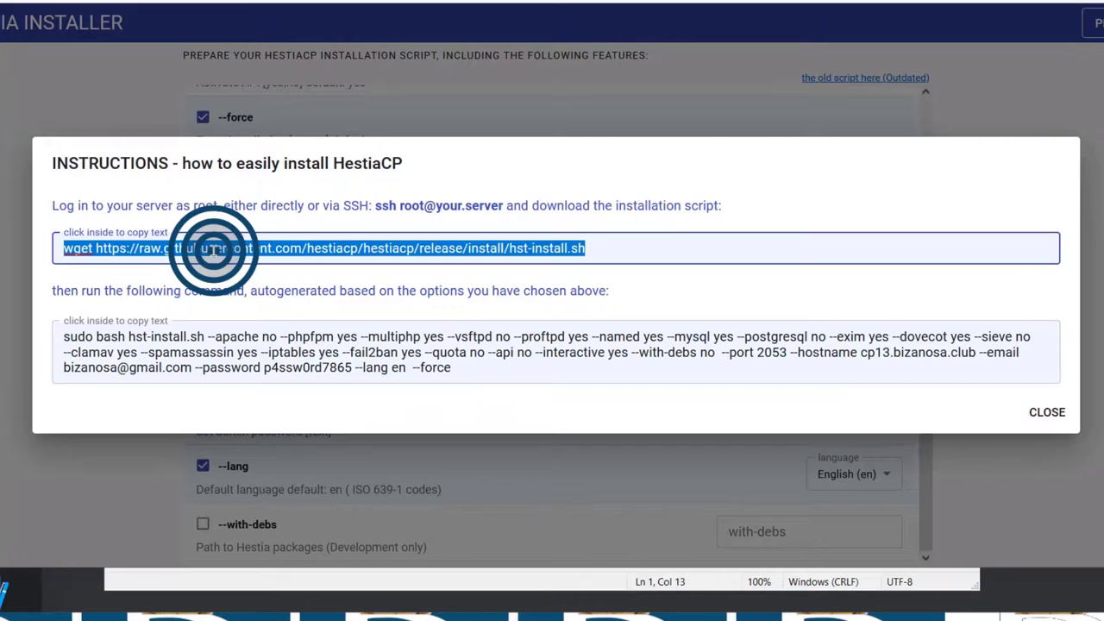
pyautogui.click(248, 310)
pyautogui.click(249, 248)
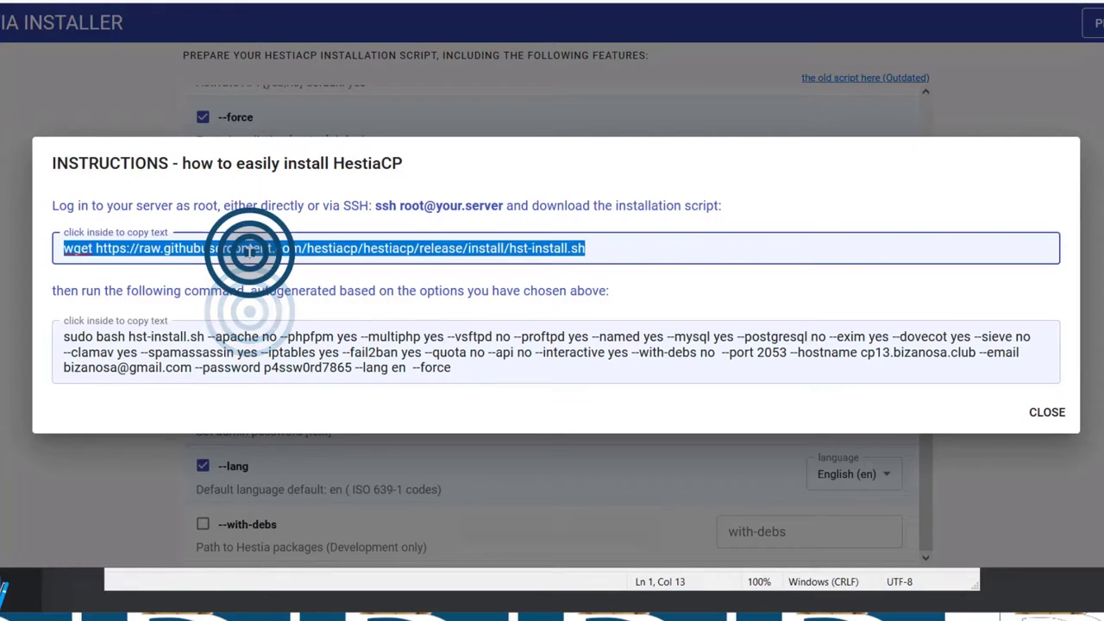
pyautogui.rightClick(250, 255)
pyautogui.click(308, 349)
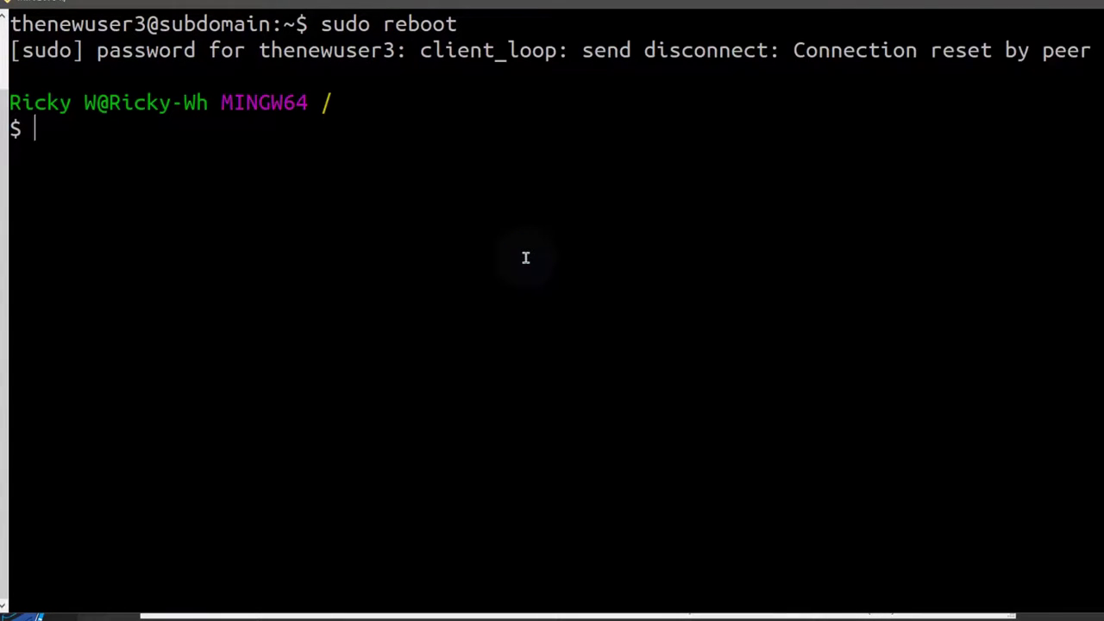
# Step: Log back in to the server over SSH with the key passphrase and clear the screen
pyautogui.scroll(-1, 525, 258)
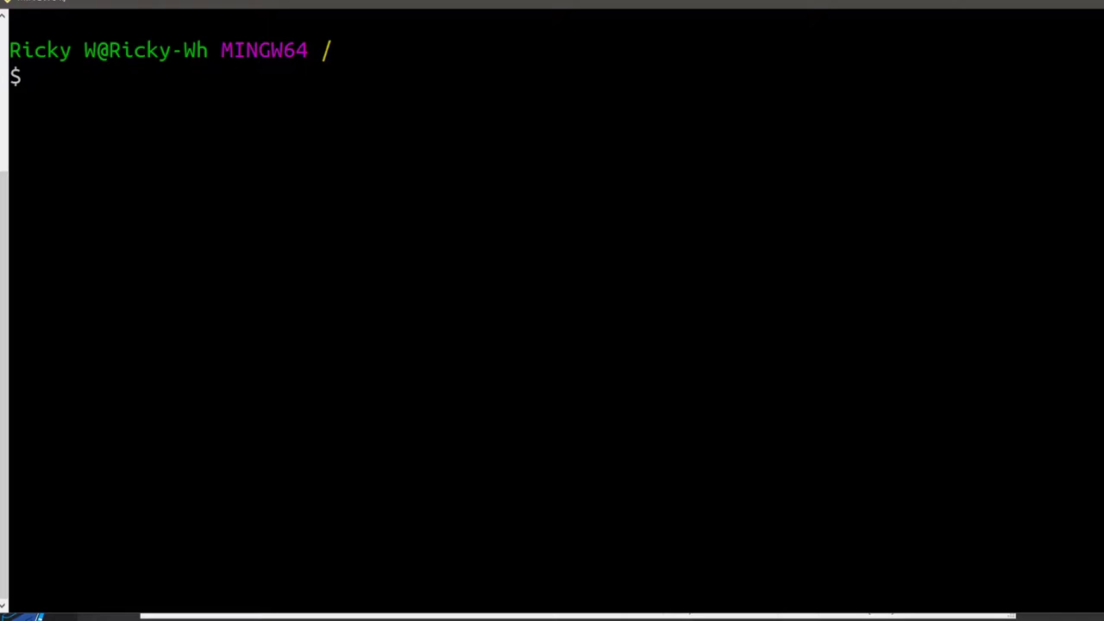
pyautogui.press('Up')
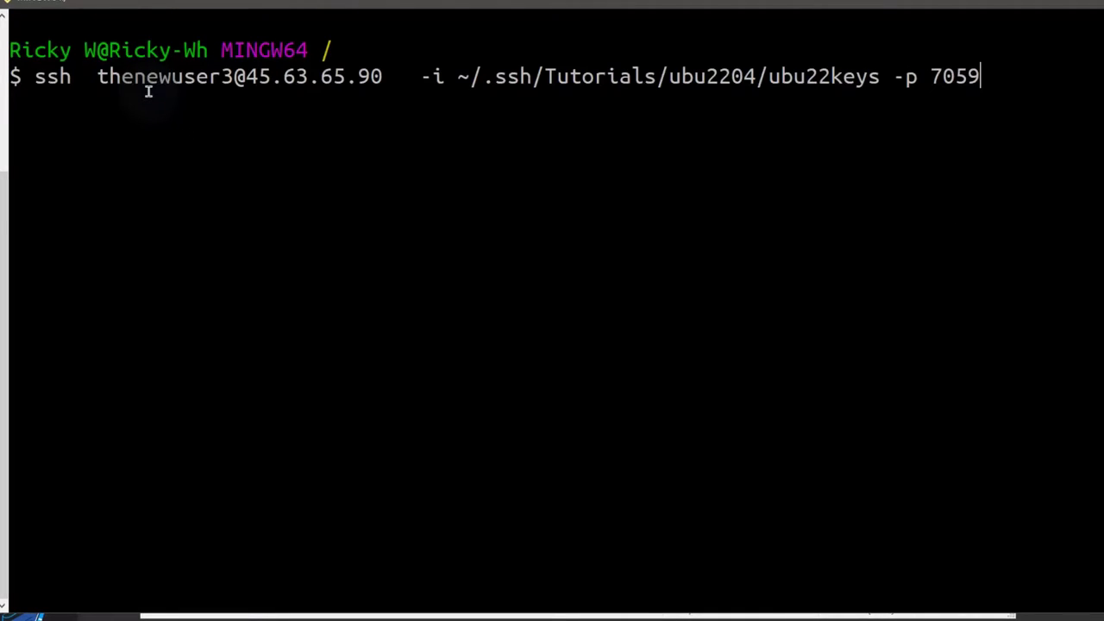
pyautogui.press('Return')
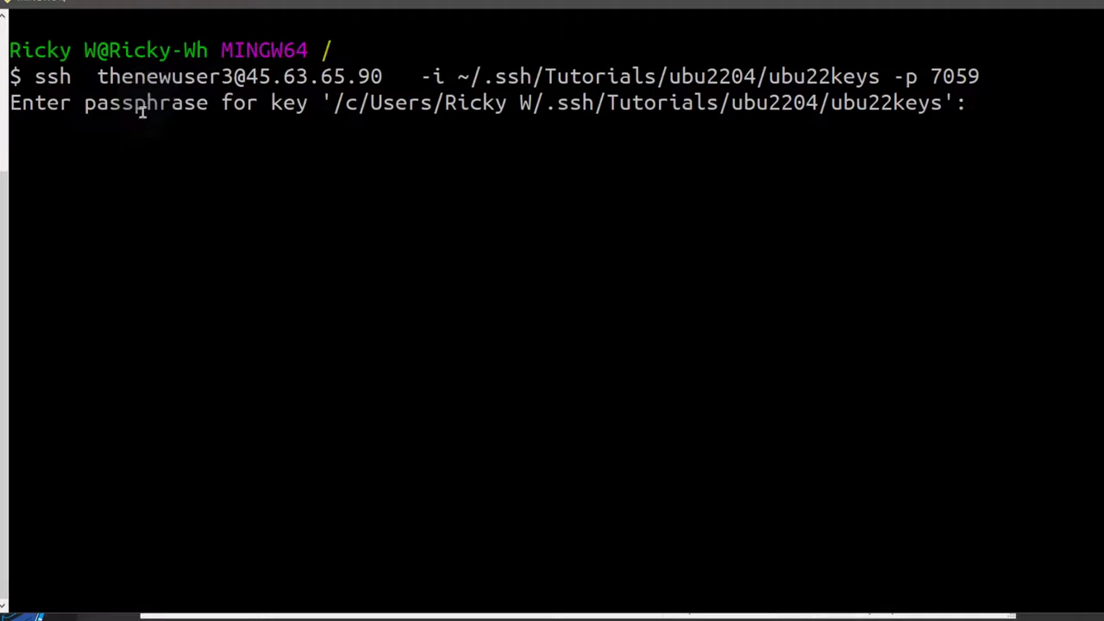
pyautogui.press('Return')
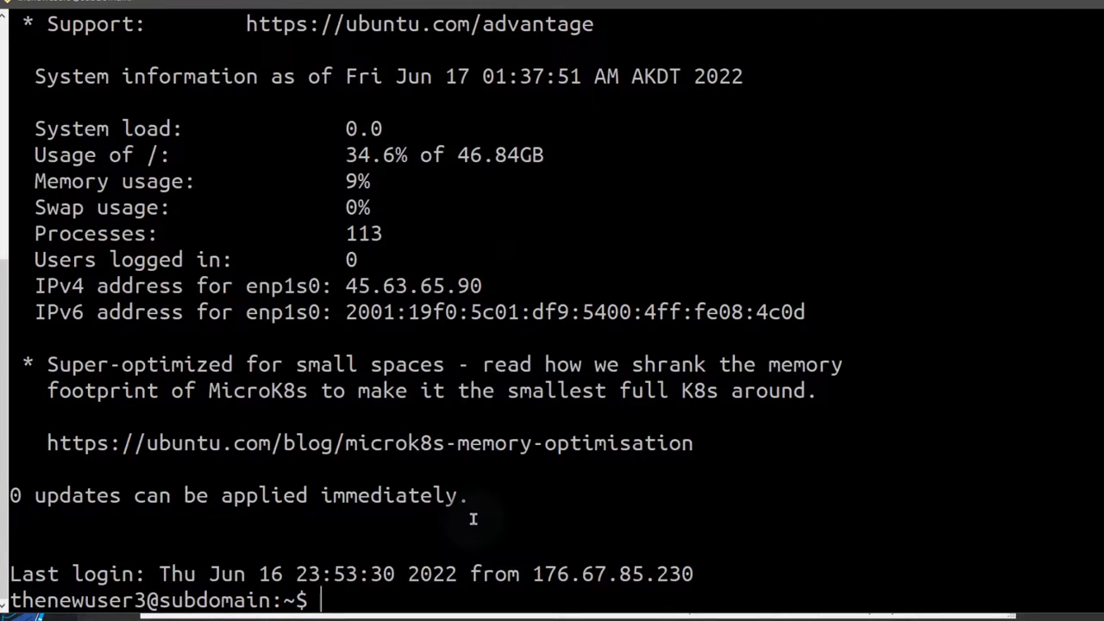
pyautogui.hotkey('ctrl', 'l')
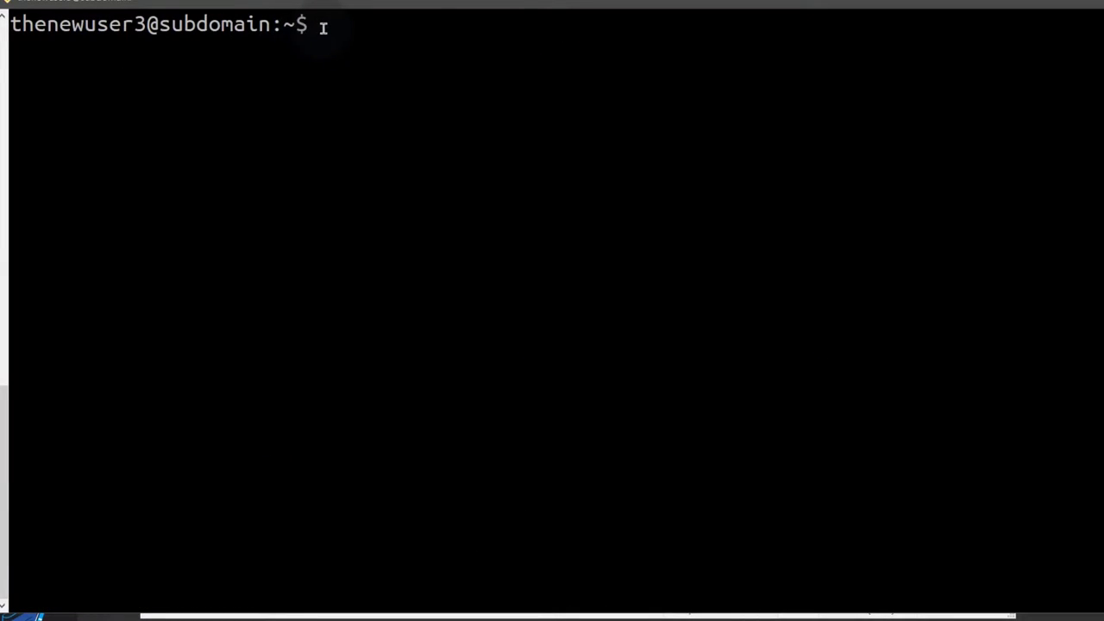
# Step: Paste and run the wget command to download hst-install.sh to the home folder
pyautogui.rightClick(324, 28)
pyautogui.click(382, 75)
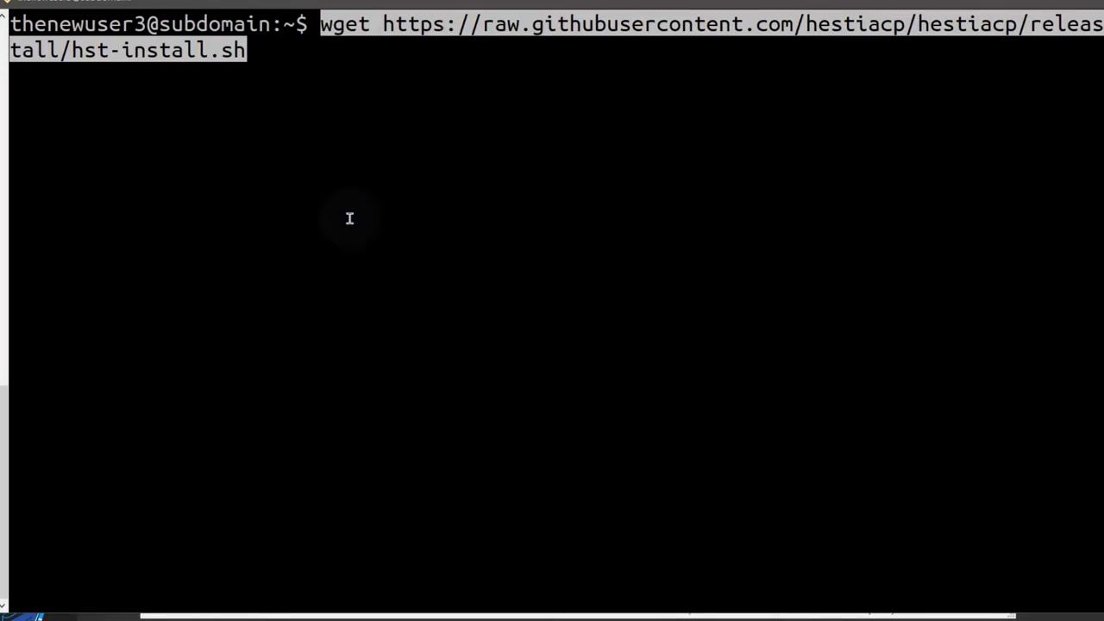
pyautogui.press('Return')
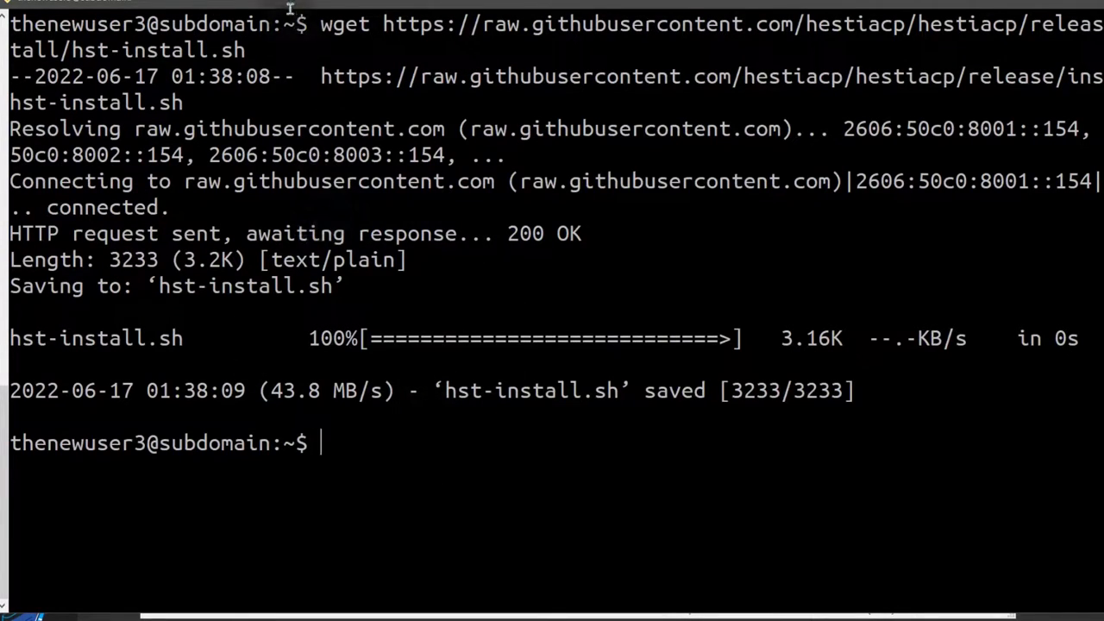
pyautogui.hotkey('alt', 'Tab')
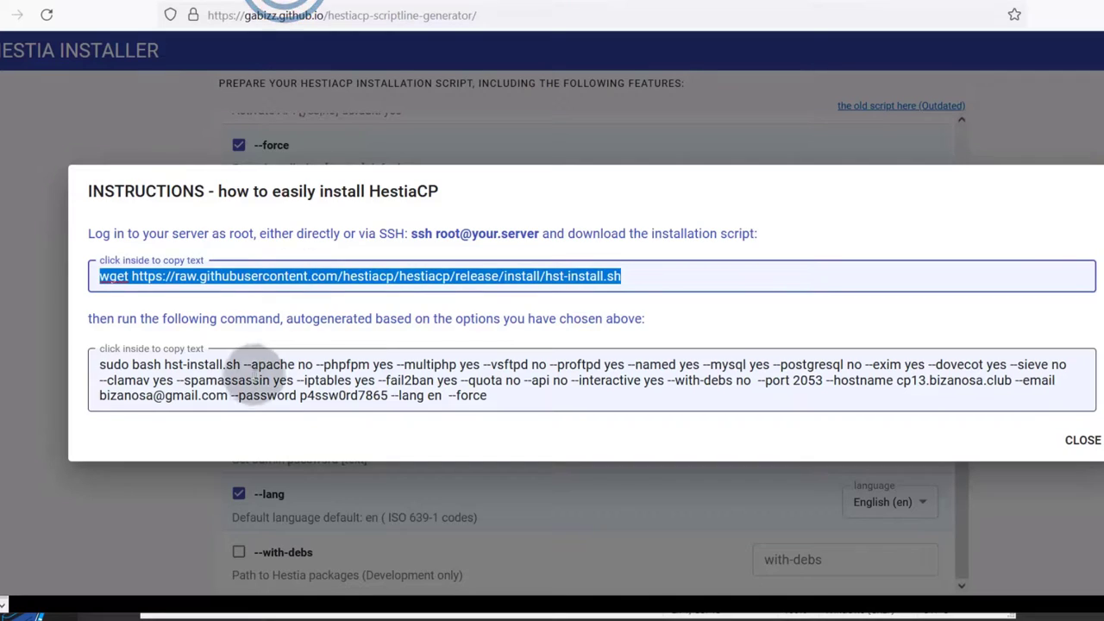
# Step: Copy the full generated sudo bash hst-install.sh command and bring the terminal back
pyautogui.click(202, 372)
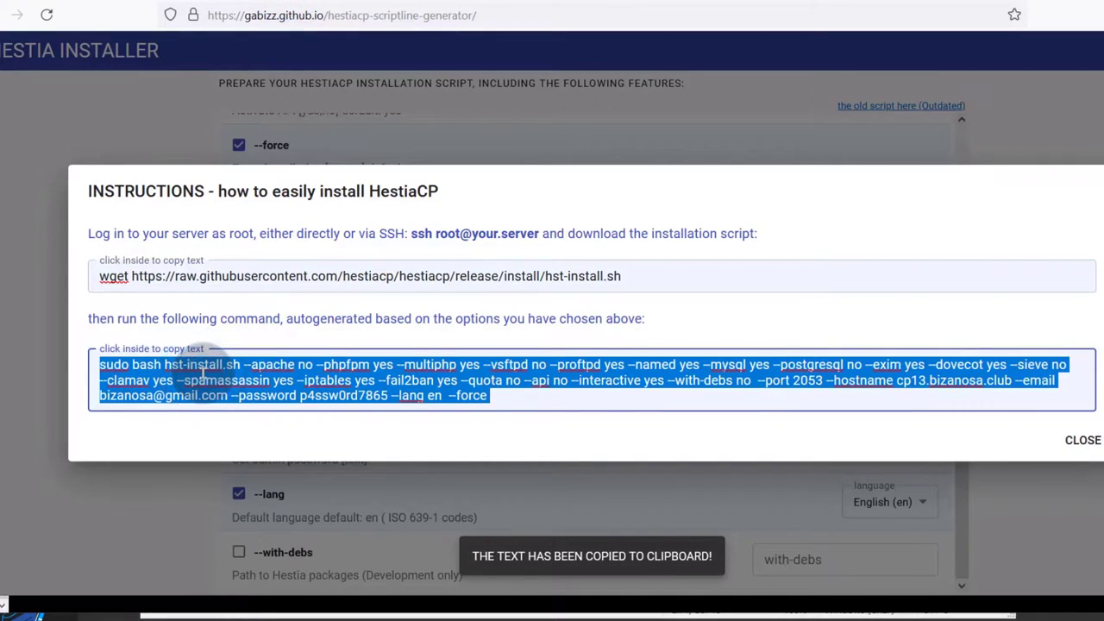
pyautogui.click(203, 373)
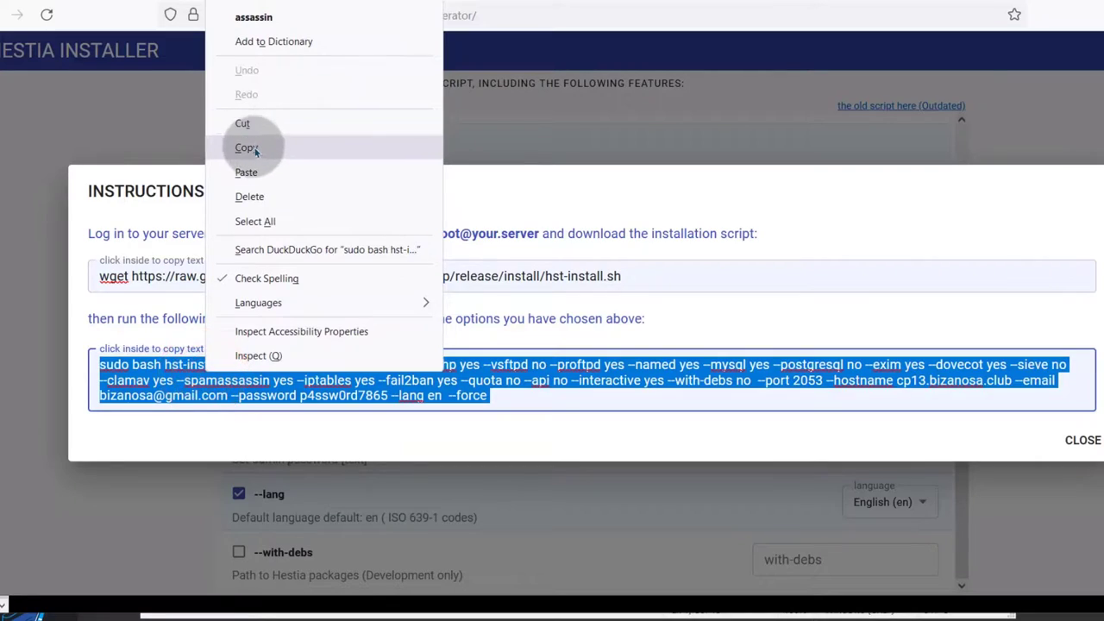
pyautogui.click(252, 145)
pyautogui.click(263, 376)
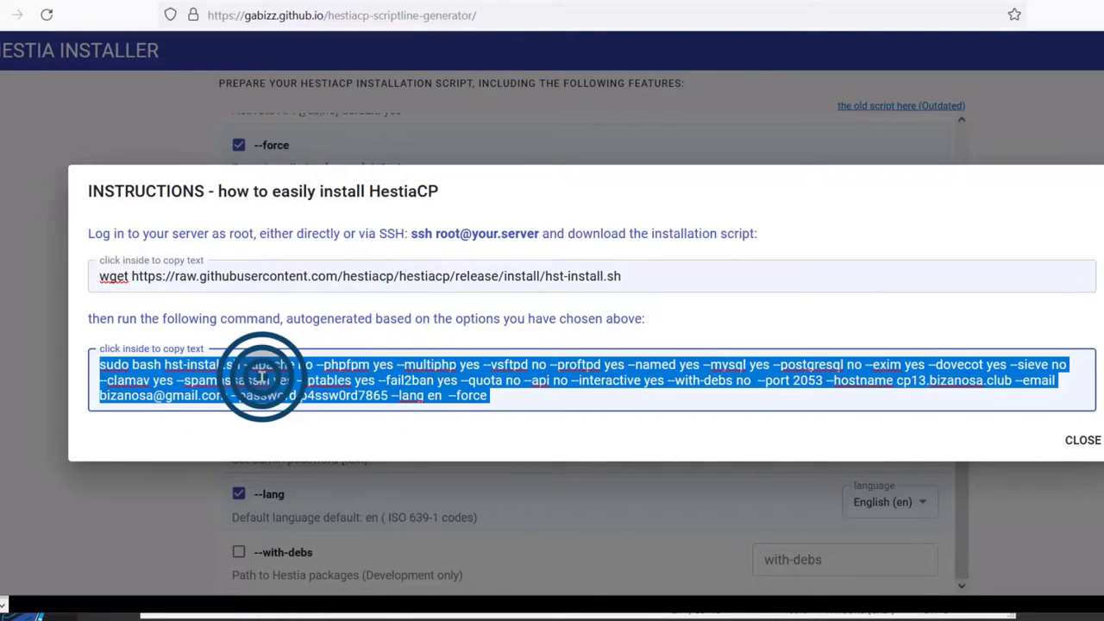
pyautogui.moveTo(444, 614)
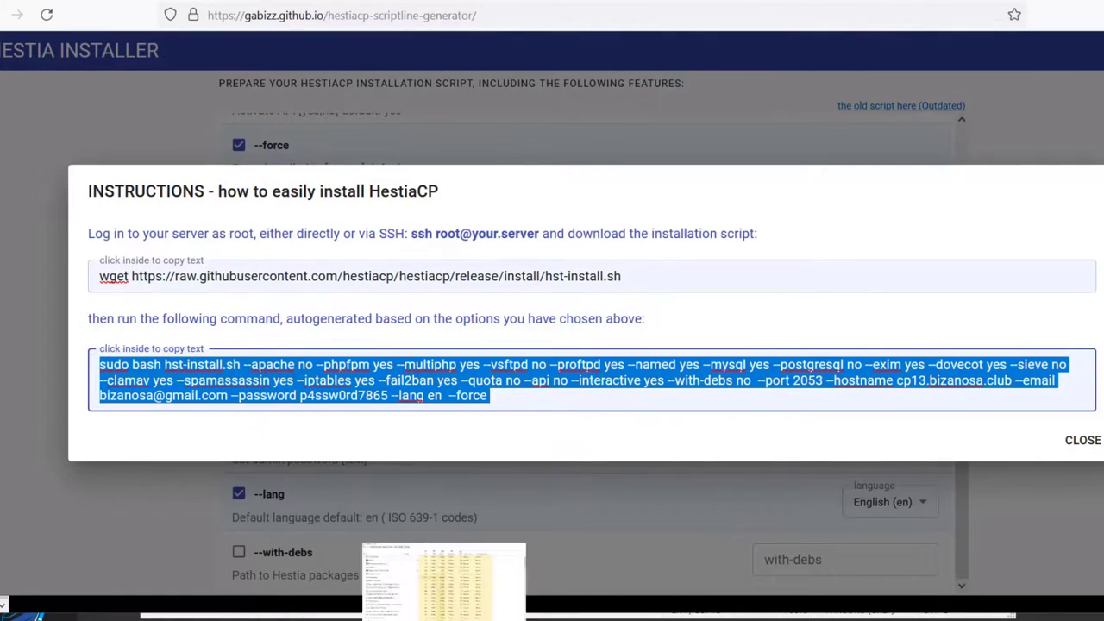
pyautogui.click(382, 606)
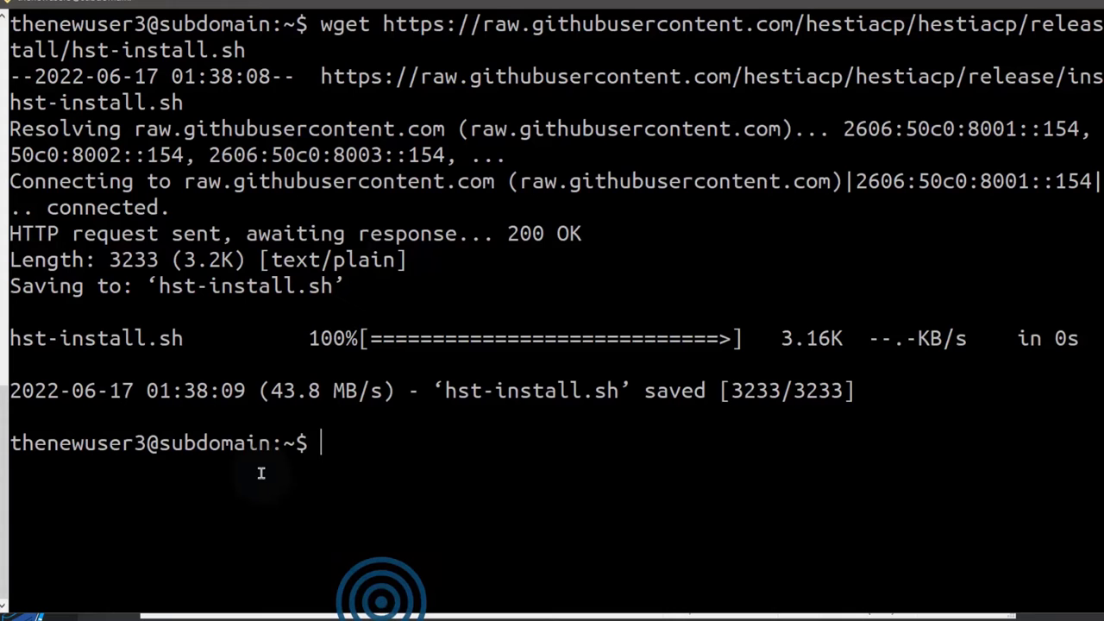
# Step: Paste and run the hst-install.sh command at the server prompt, then enter the sudo password
pyautogui.rightClick(316, 440)
pyautogui.click(365, 476)
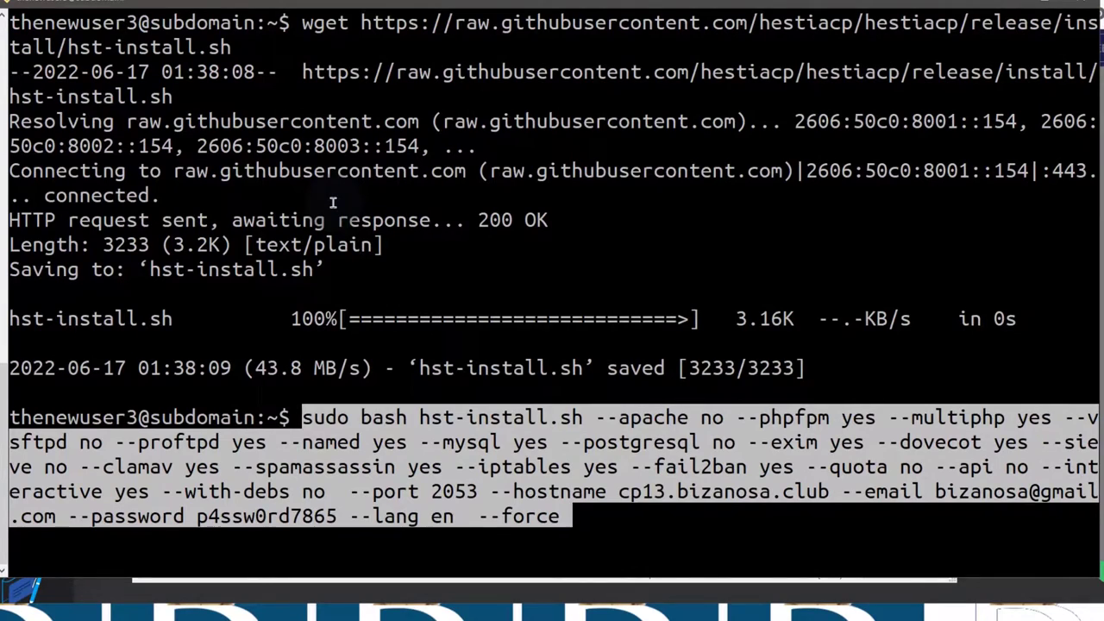
pyautogui.press('Return')
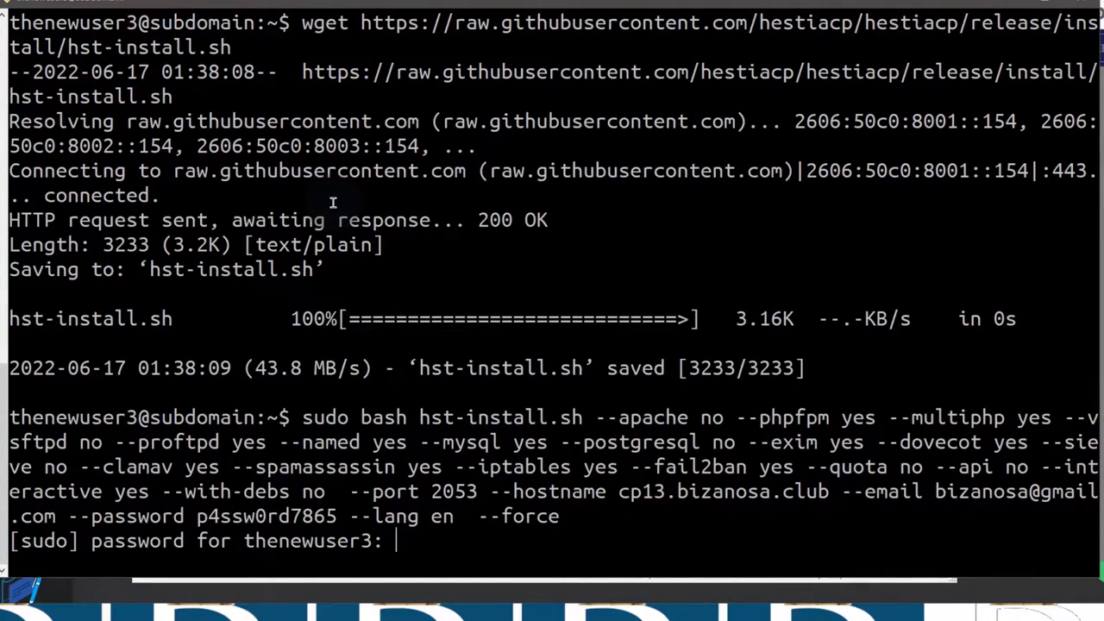
pyautogui.press('Return')
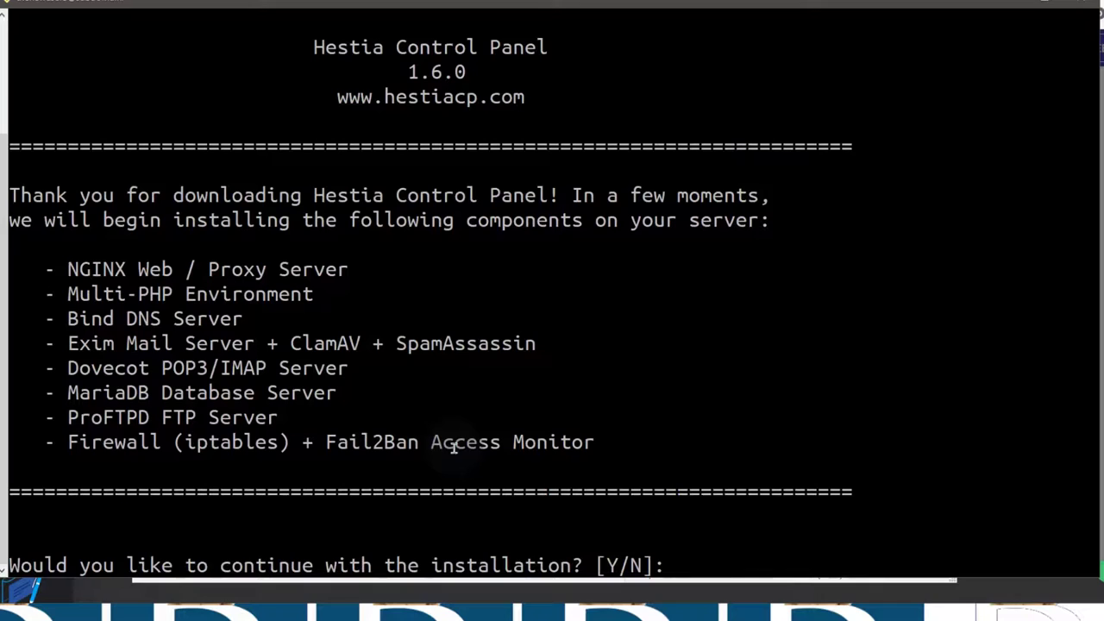
# Step: Answer Y to continue, then review the package download, NGINX and PHP setup output
pyautogui.write('Y')
pyautogui.press('Return')
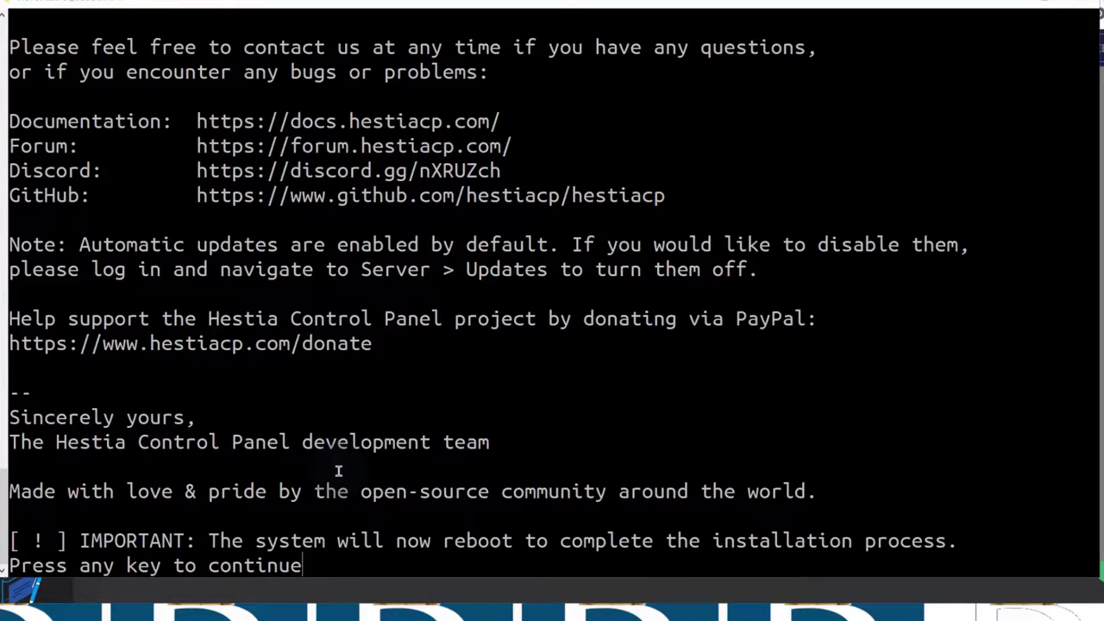
pyautogui.scroll(15, 338, 474)
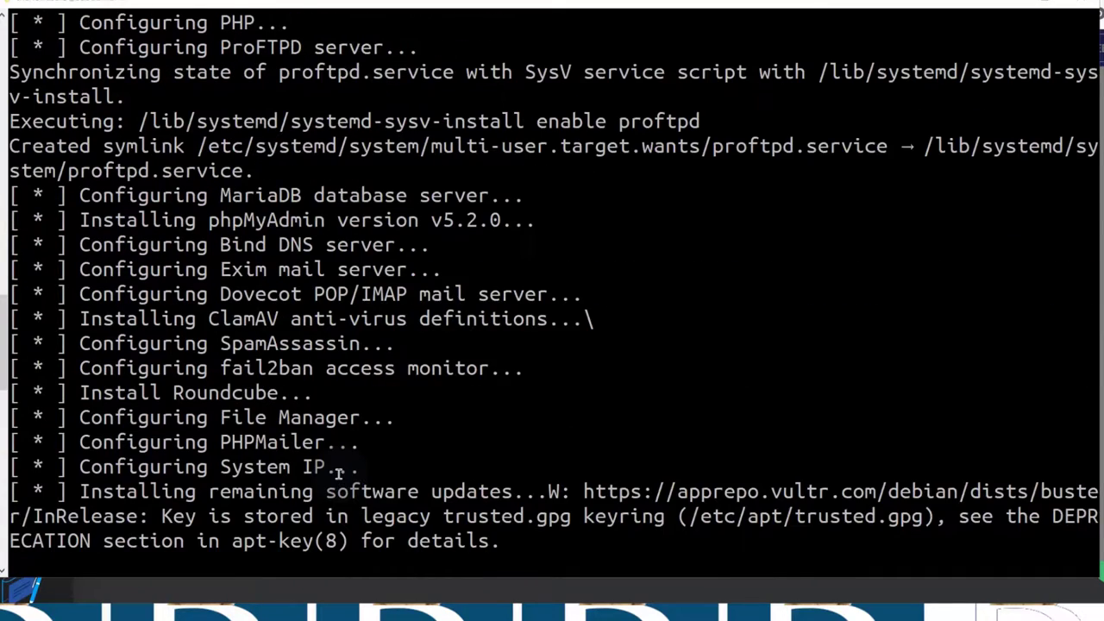
pyautogui.scroll(5, 215, 466)
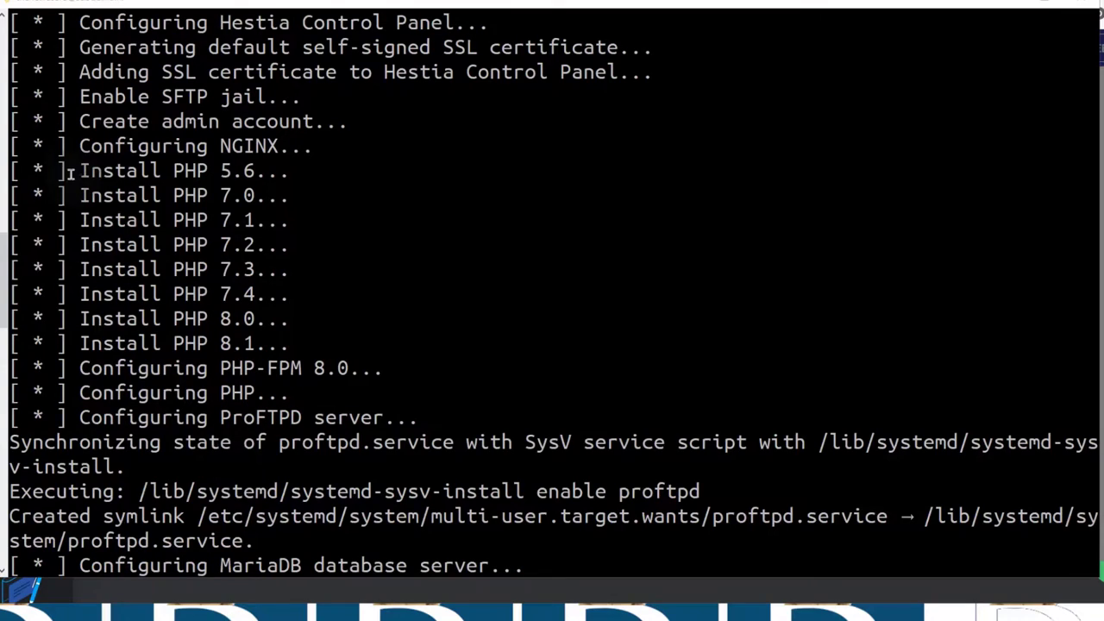
pyautogui.scroll(2, 263, 368)
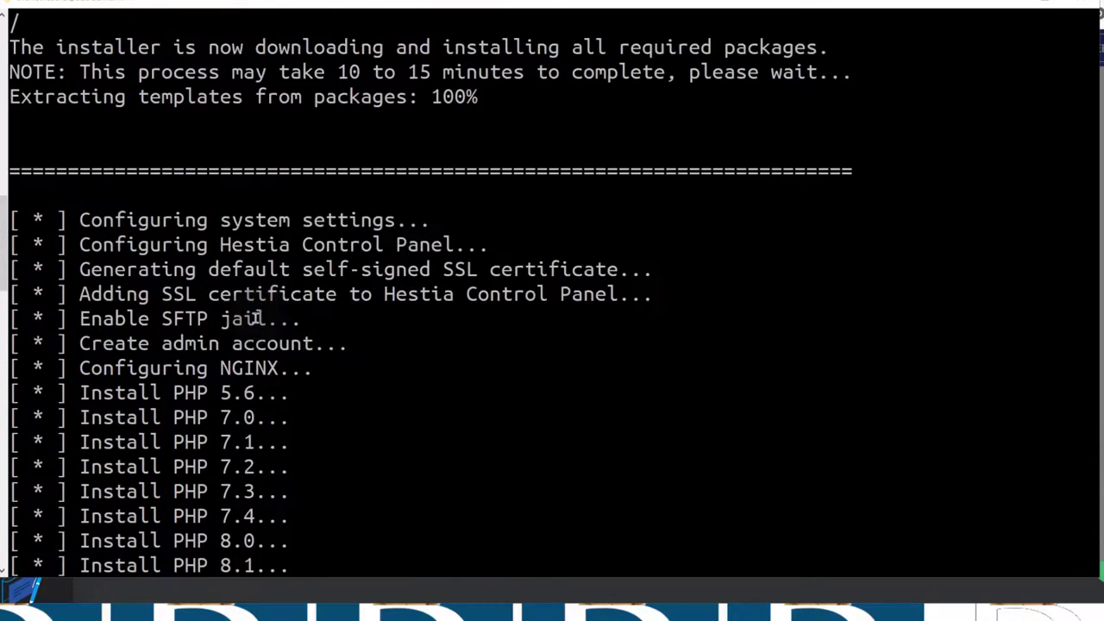
pyautogui.scroll(-20, 260, 366)
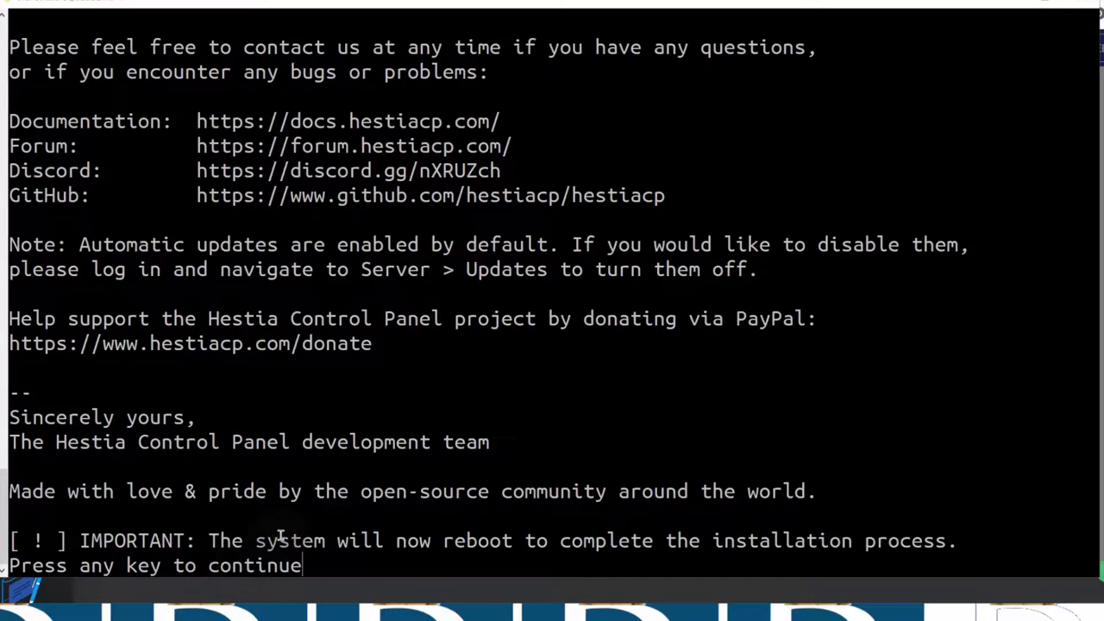
# Step: Copy the Admin URL, Username and Password lines from the installer output
pyautogui.scroll(2, 304, 447)
pyautogui.scroll(-2, 329, 447)
pyautogui.scroll(1, 332, 454)
pyautogui.scroll(6, 332, 454)
pyautogui.scroll(-1, 333, 451)
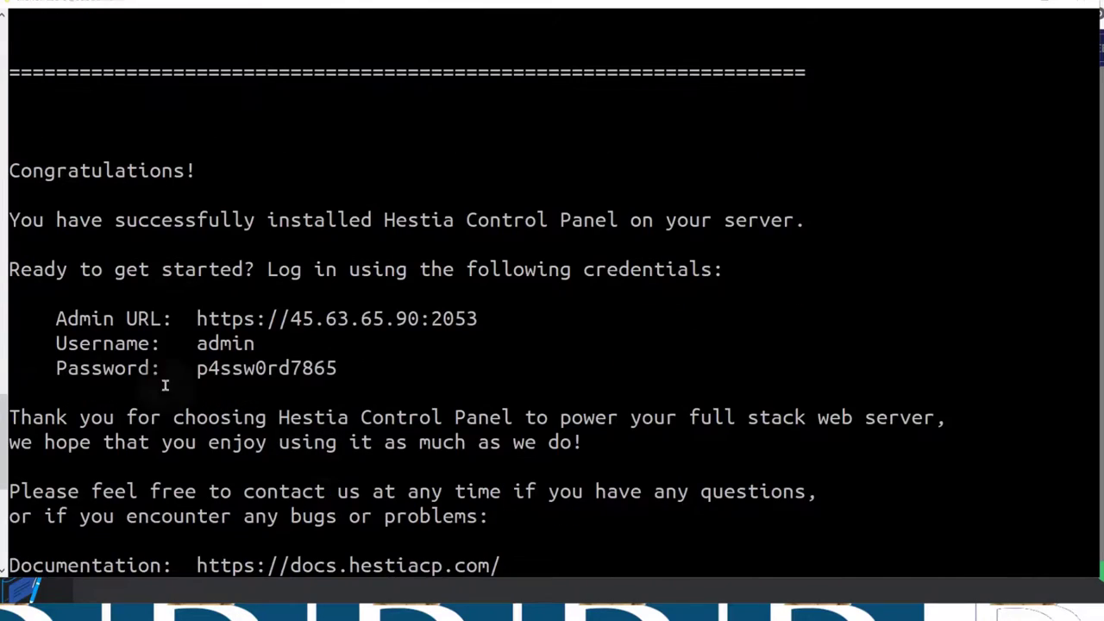
pyautogui.moveTo(51, 319); pyautogui.dragTo(347, 360)
pyautogui.rightClick(301, 370)
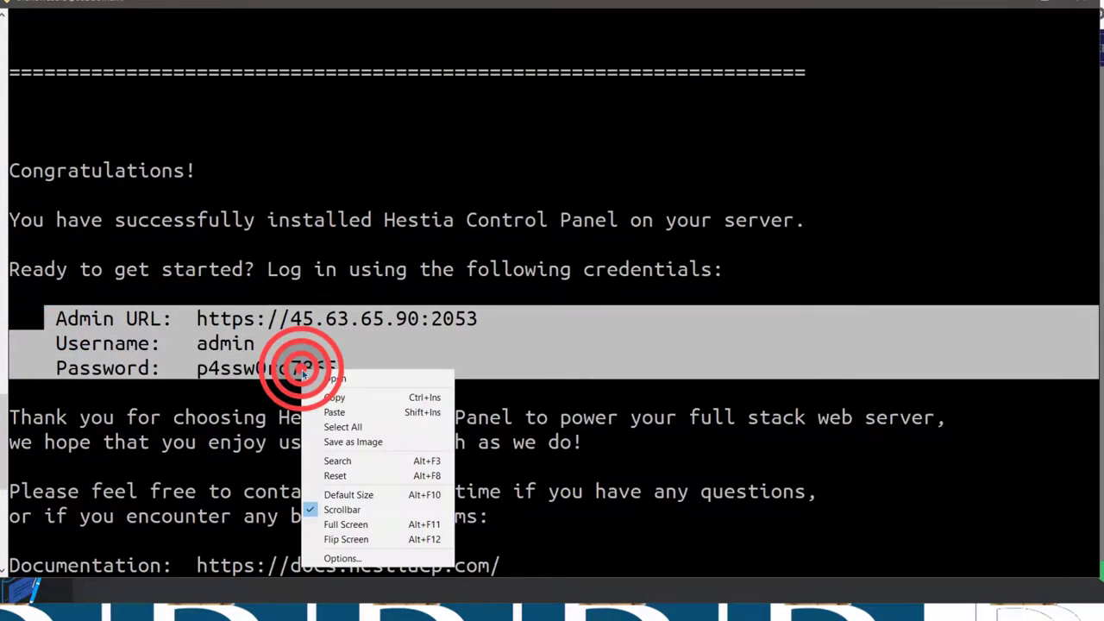
pyautogui.click(348, 398)
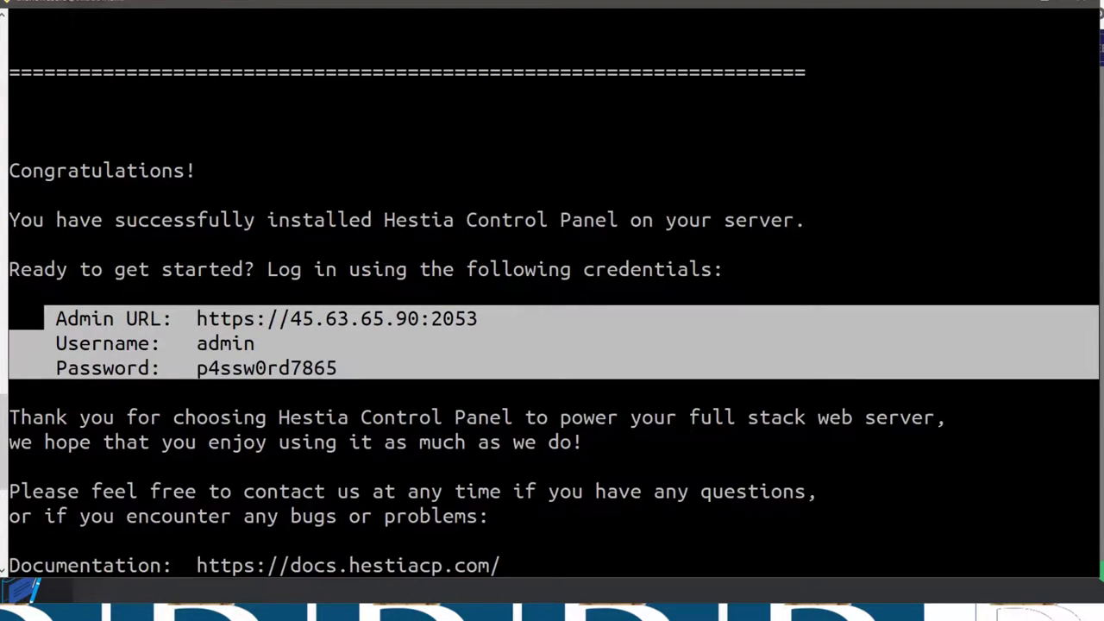
# Step: Recopy the credentials, paste them into the hestiacp tutorial 22 notes, and let the server reboot
pyautogui.click(90, 9)
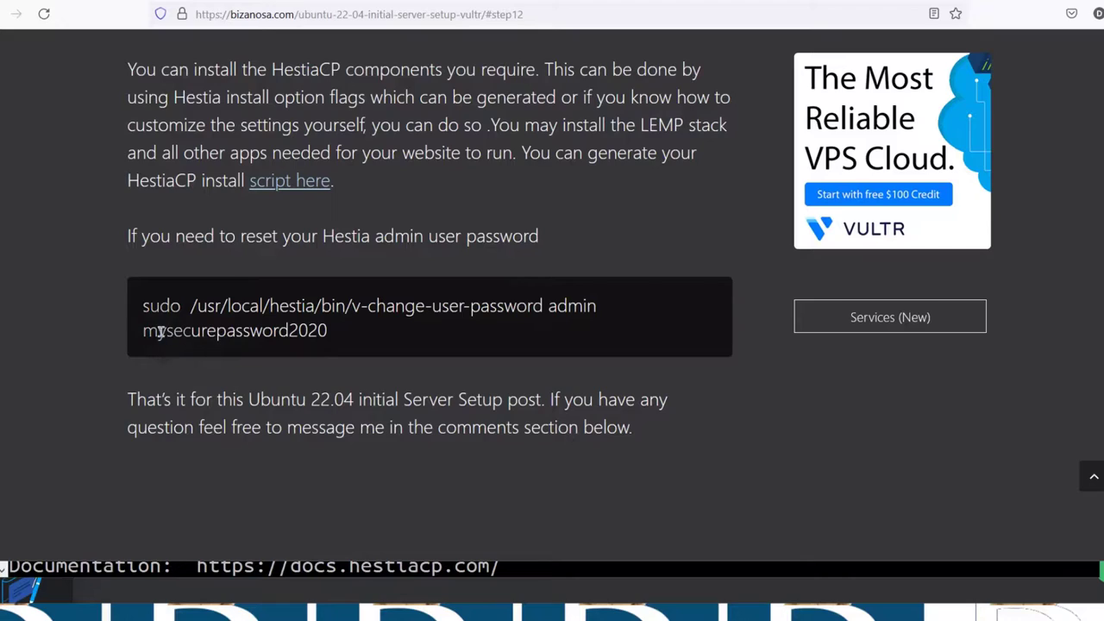
pyautogui.moveTo(332, 331); pyautogui.dragTo(144, 330)
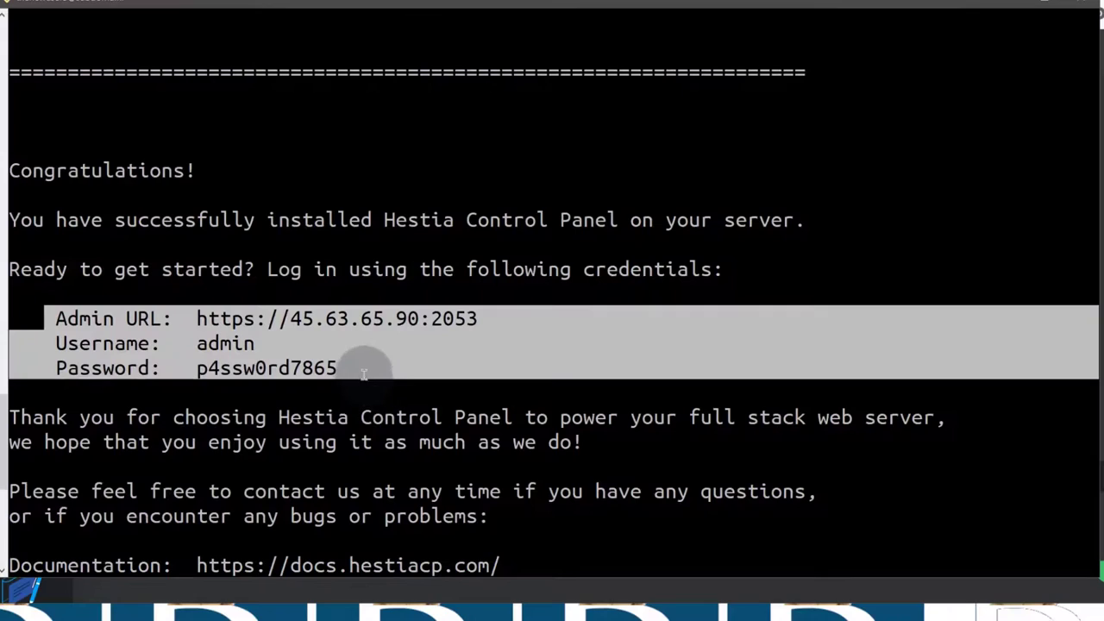
pyautogui.rightClick(363, 371)
pyautogui.click(389, 373)
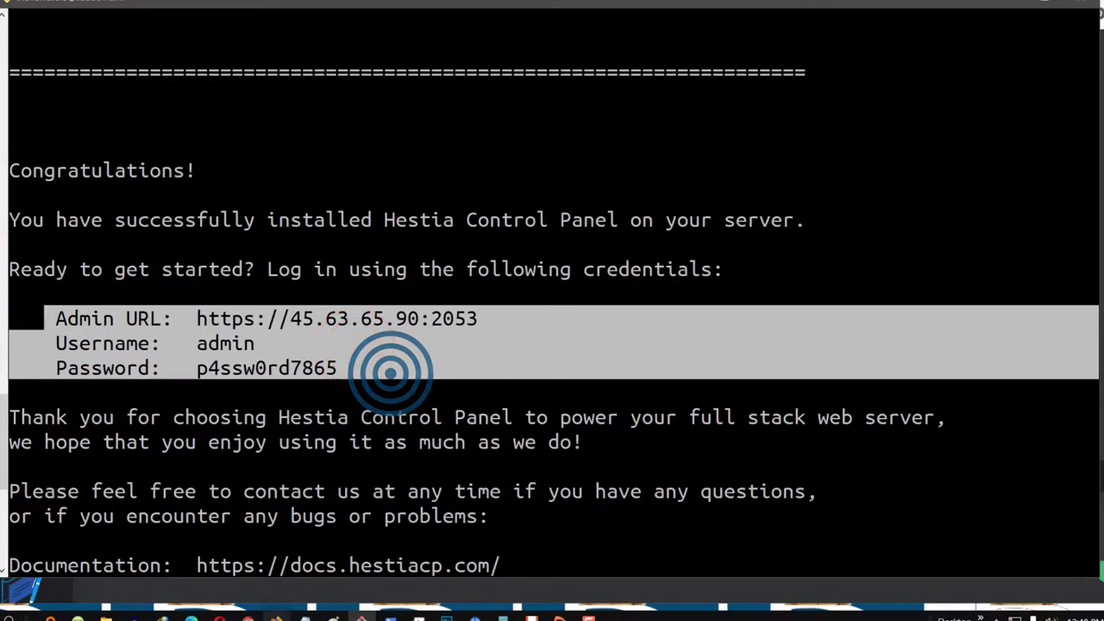
pyautogui.hotkey('alt', 'Tab')
pyautogui.press('Return')
pyautogui.rightClick(210, 112)
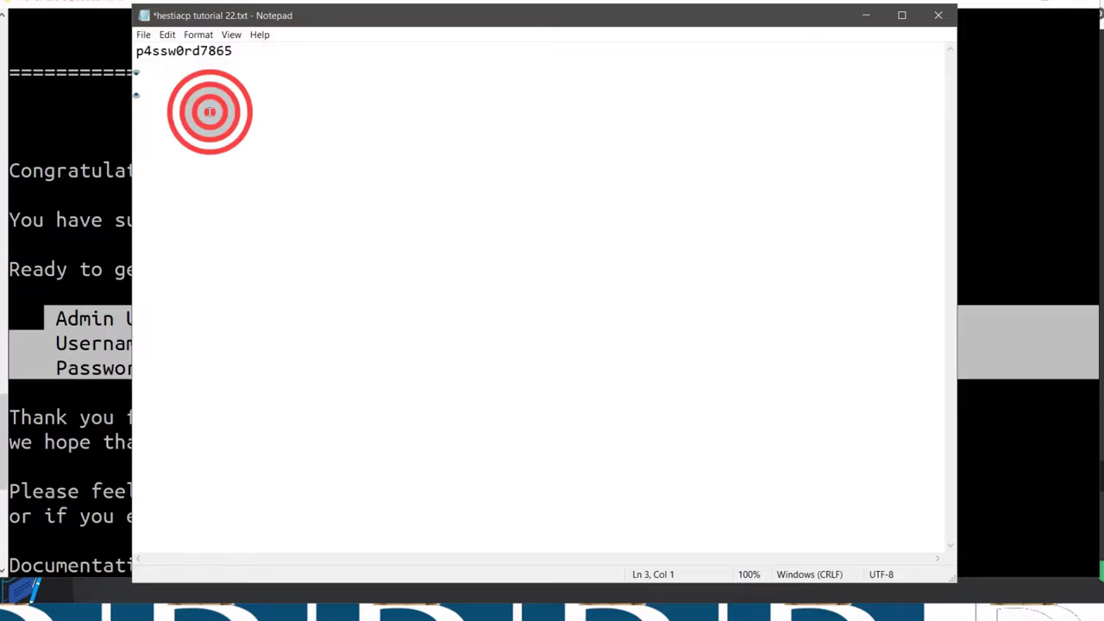
pyautogui.click(254, 167)
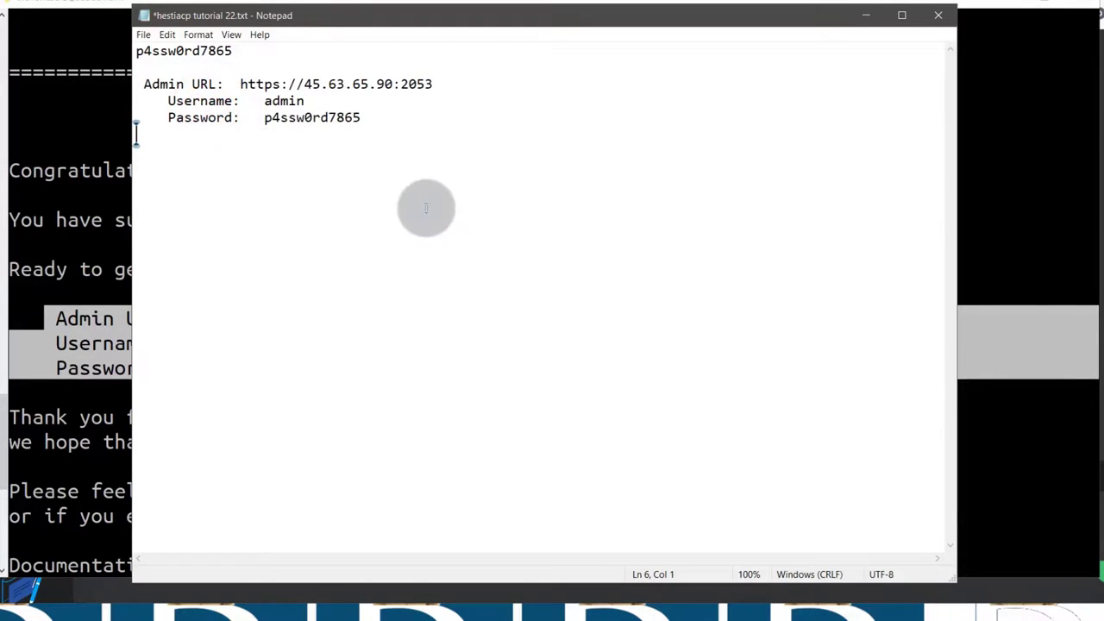
pyautogui.hotkey('alt', 'Tab')
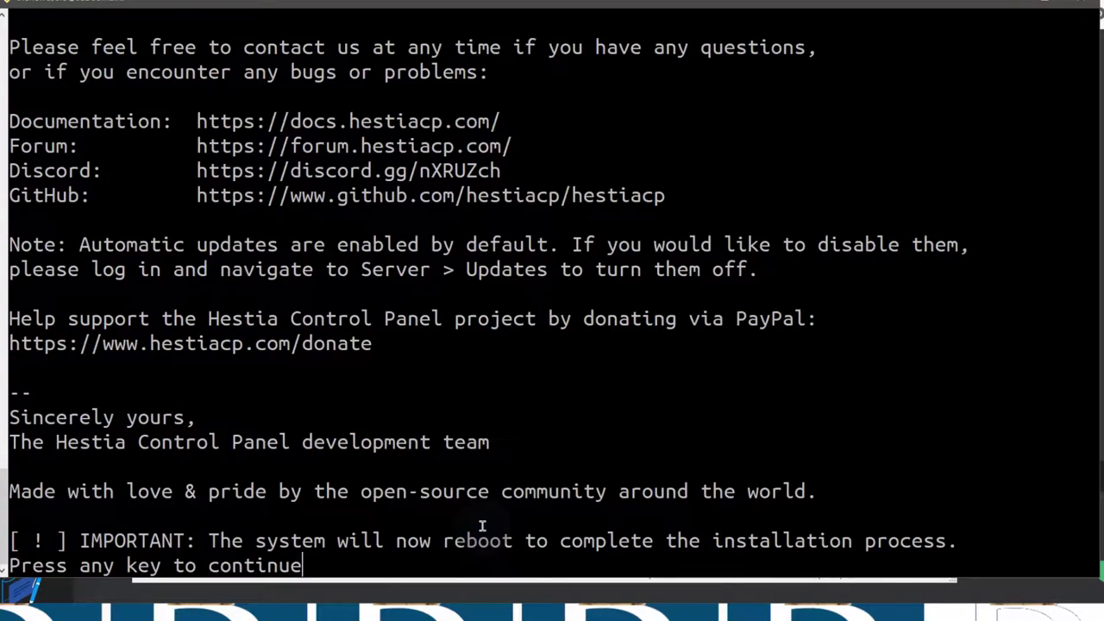
pyautogui.press('Return')
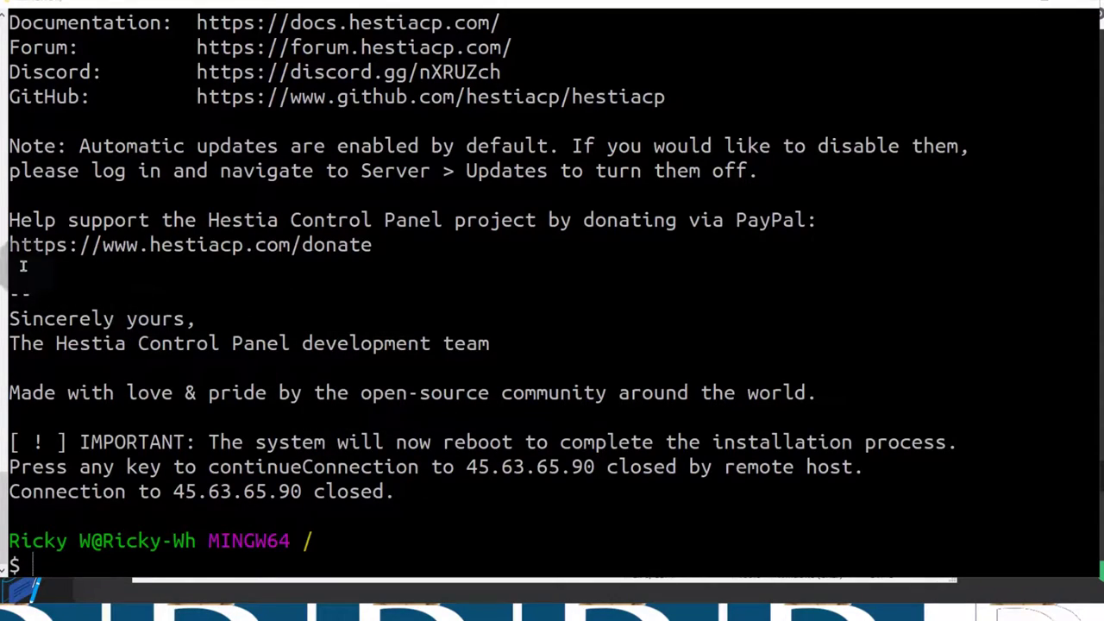
pyautogui.moveTo(8, 245); pyautogui.dragTo(367, 246)
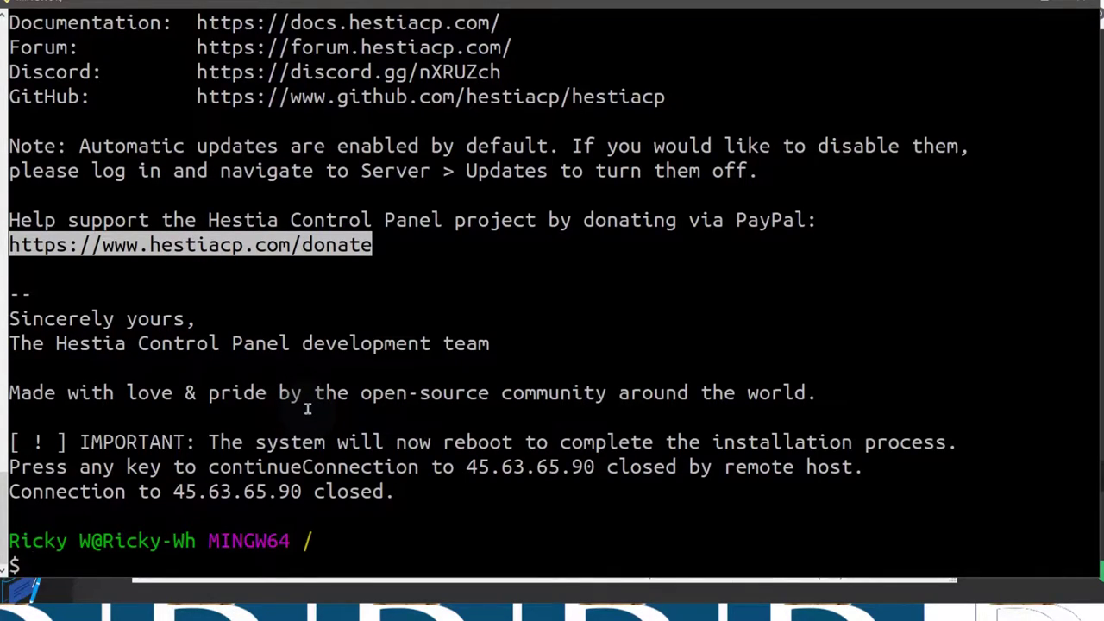
# Step: Rerun the ssh login with the ubu22keys key on port 7059 and enter the passphrase
pyautogui.hotkey('ctrl', 'l')
pyautogui.press('Up')
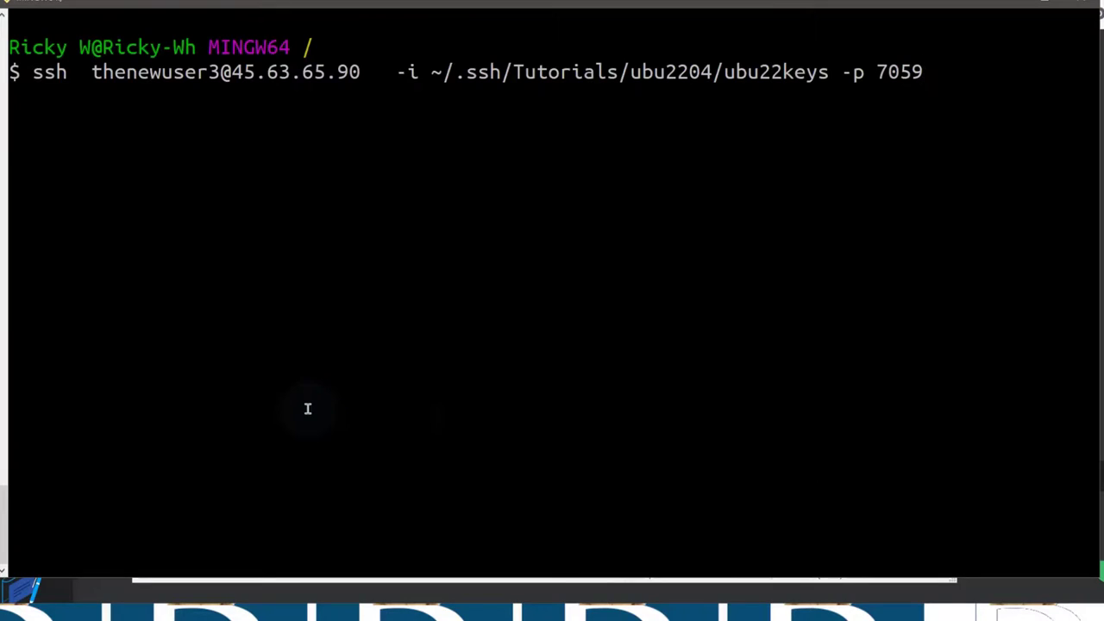
pyautogui.moveTo(424, 72); pyautogui.dragTo(1098, 73)
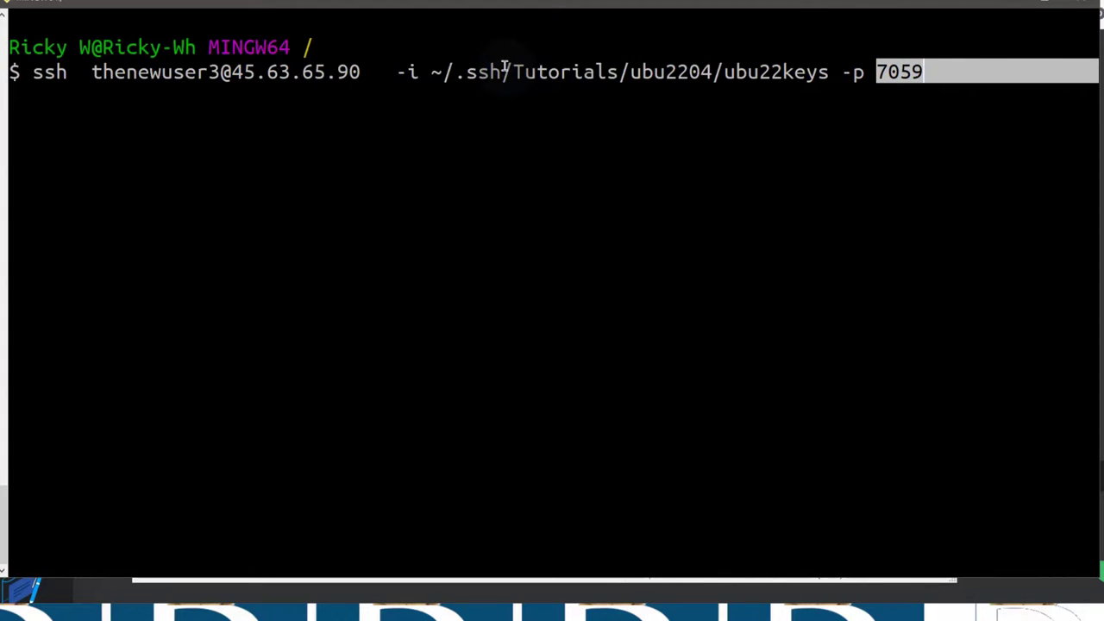
pyautogui.press('Return')
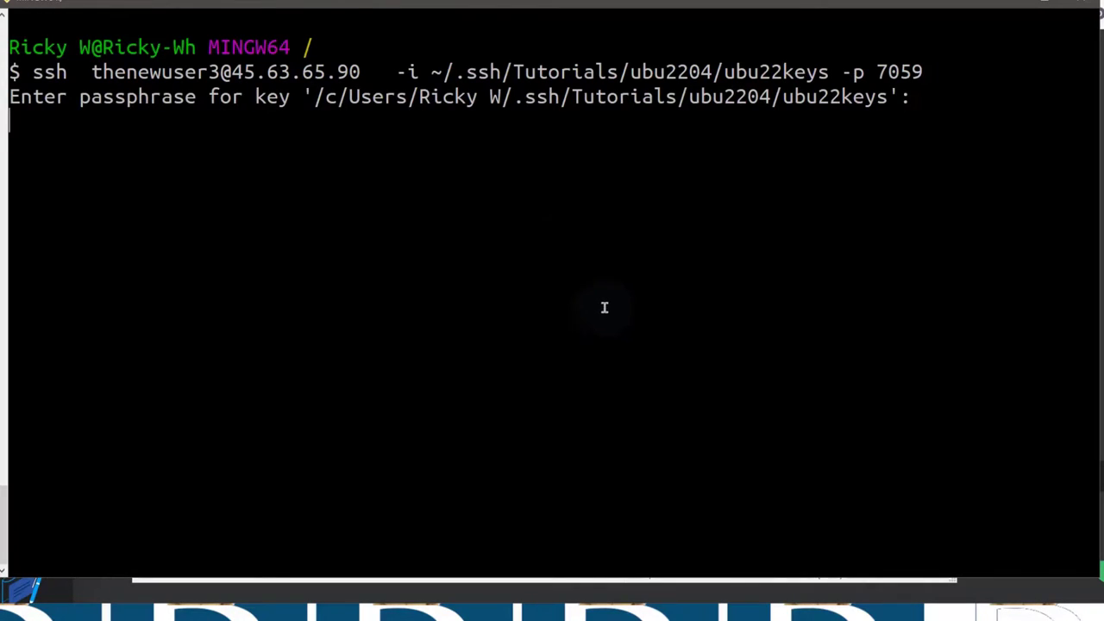
pyautogui.press('Return')
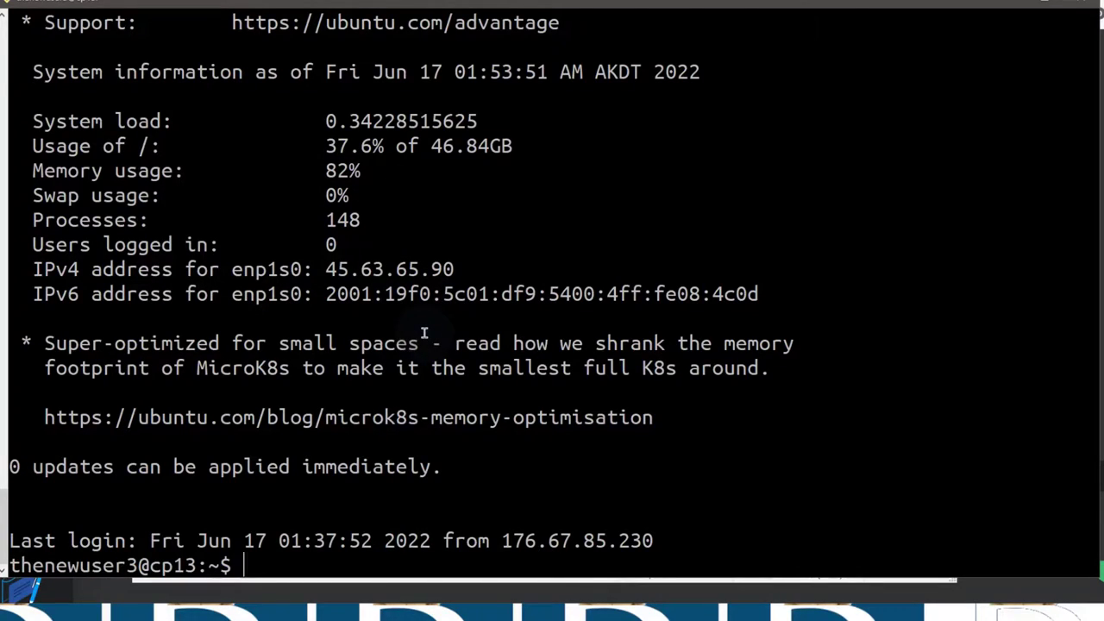
pyautogui.hotkey('ctrl', 'l')
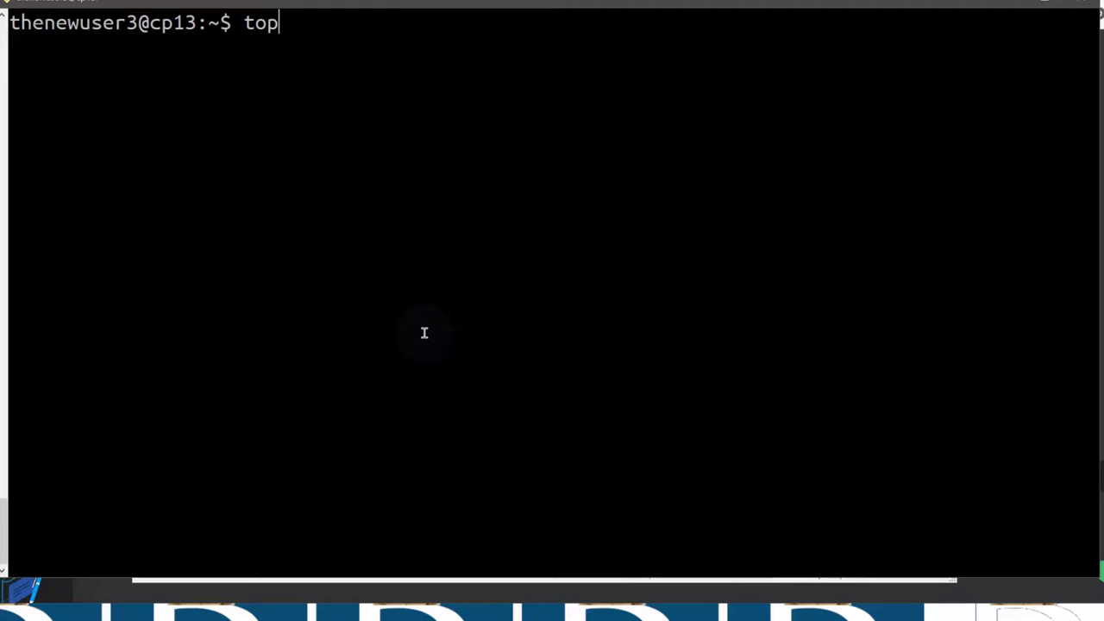
# Step: Run top, then sudo top, to review 149 tasks and 1977.7 MiB memory, then clear the screen
pyautogui.press('Return')
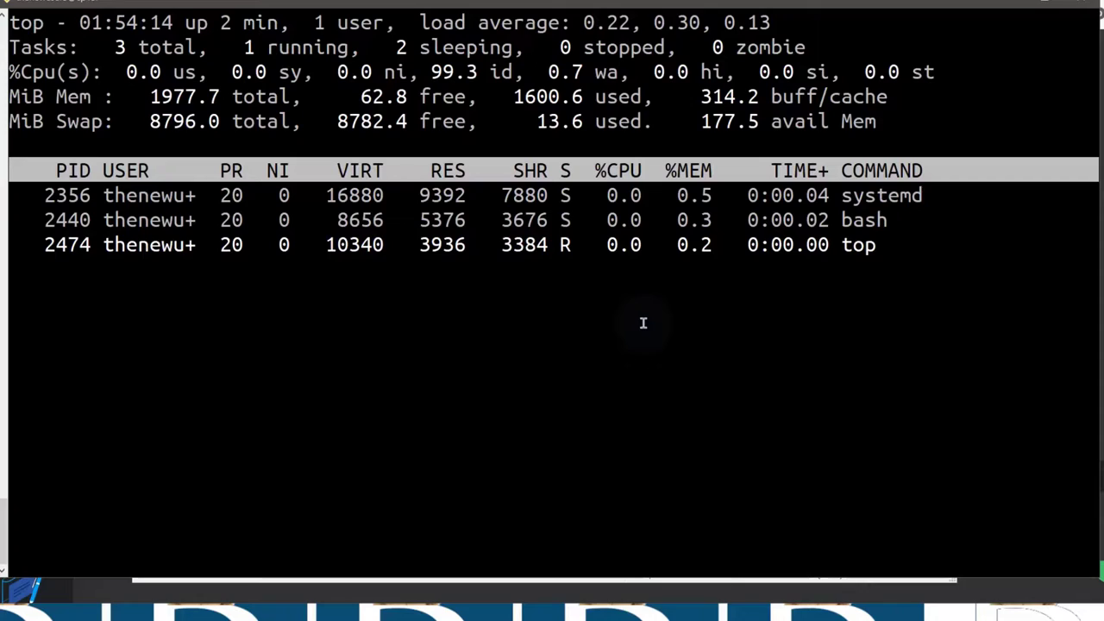
pyautogui.press('q')
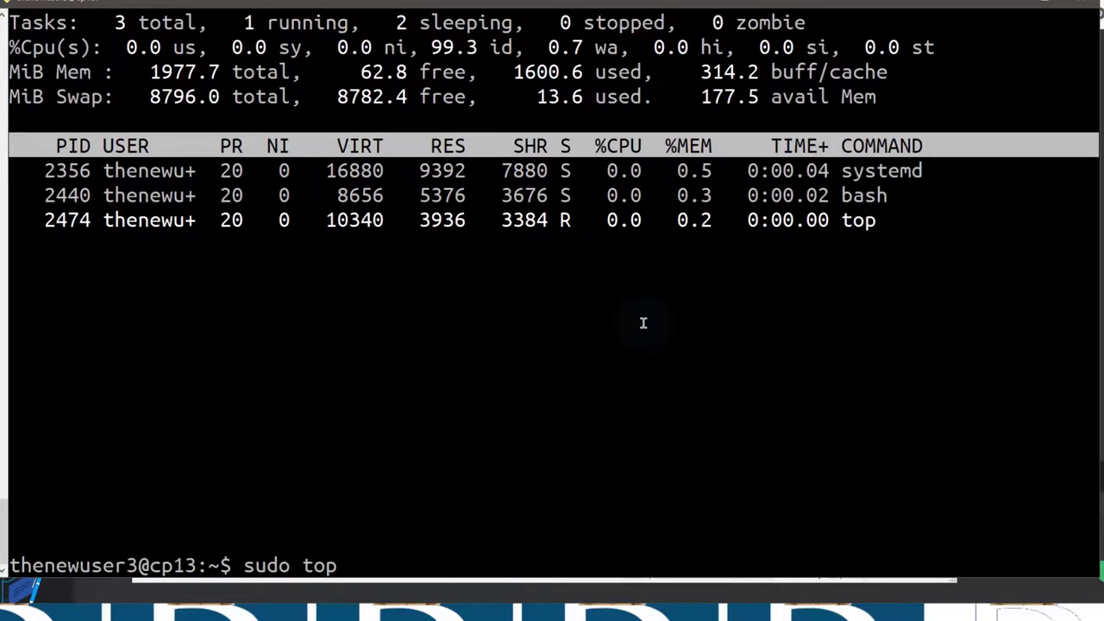
pyautogui.write('sudo top')
pyautogui.press('Return')
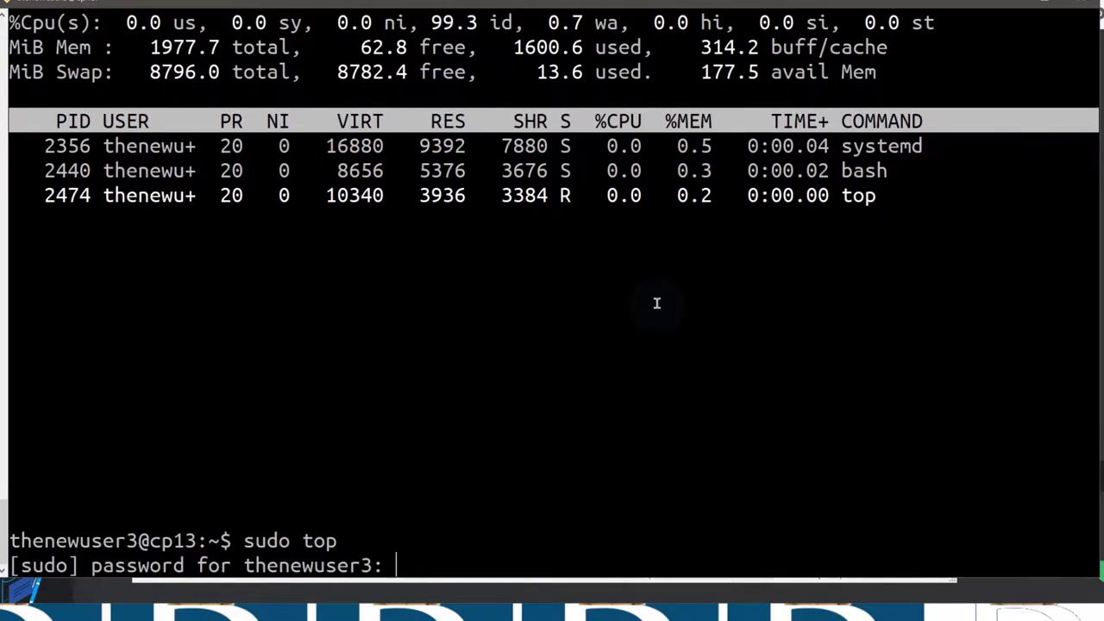
pyautogui.press('Return')
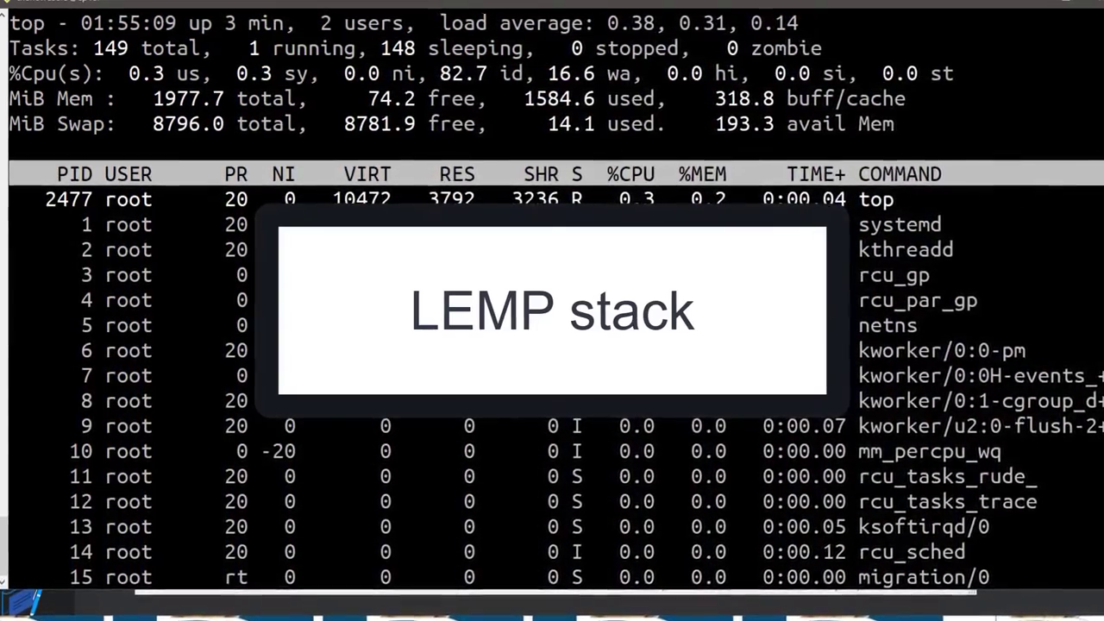
pyautogui.press('q')
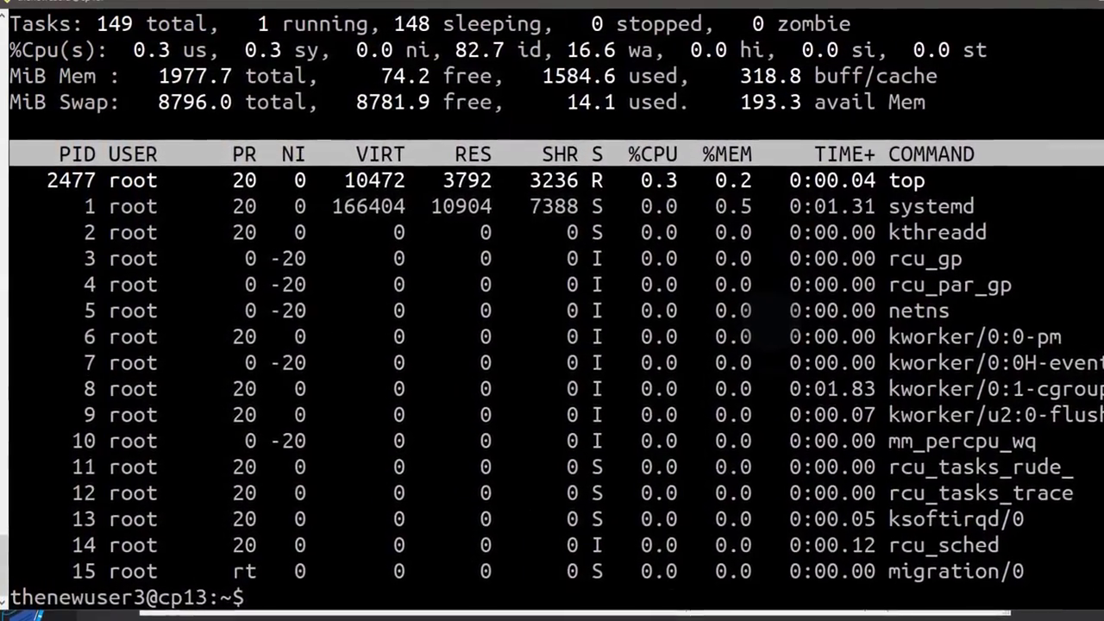
pyautogui.hotkey('ctrl', 'l')
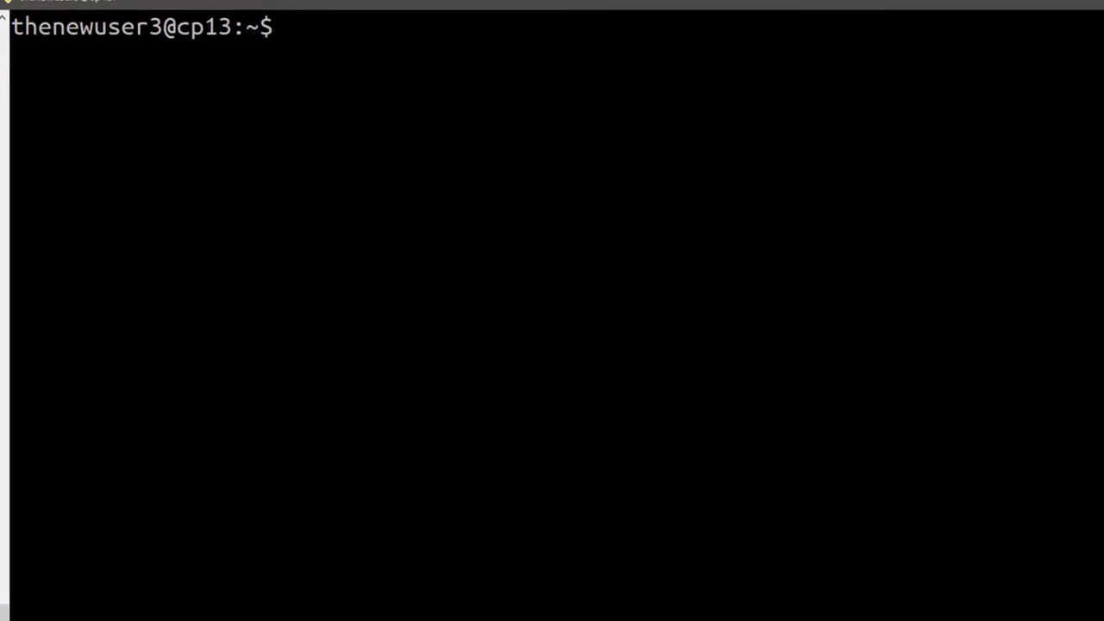
pyautogui.hotkey('alt', 'Tab')
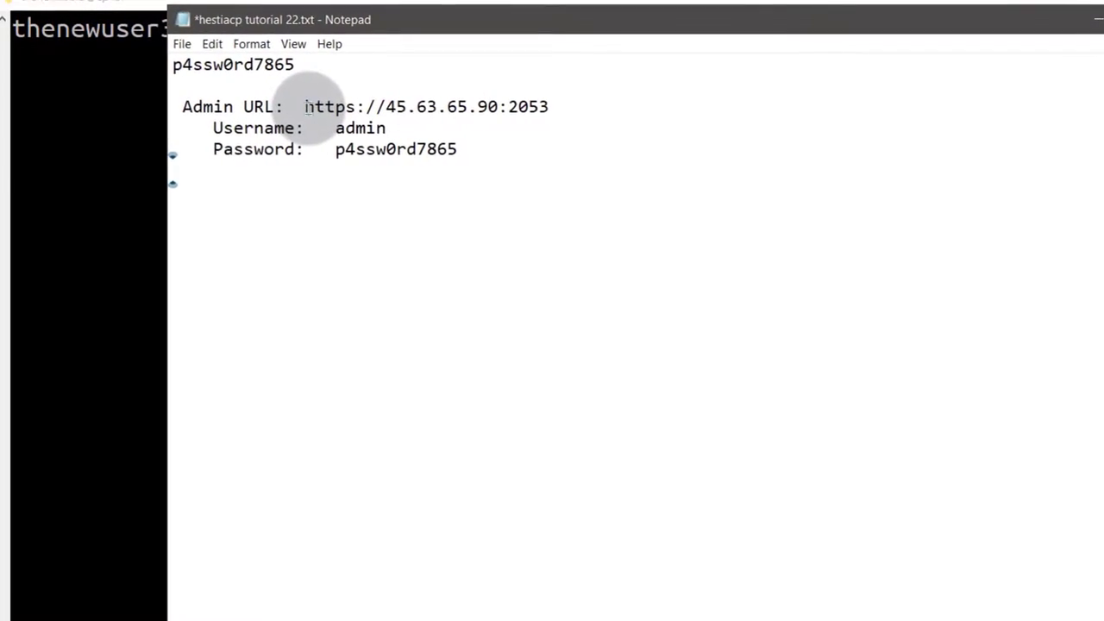
pyautogui.moveTo(299, 104); pyautogui.dragTo(566, 114)
pyautogui.click(567, 119)
pyautogui.moveTo(639, 123); pyautogui.dragTo(365, 127)
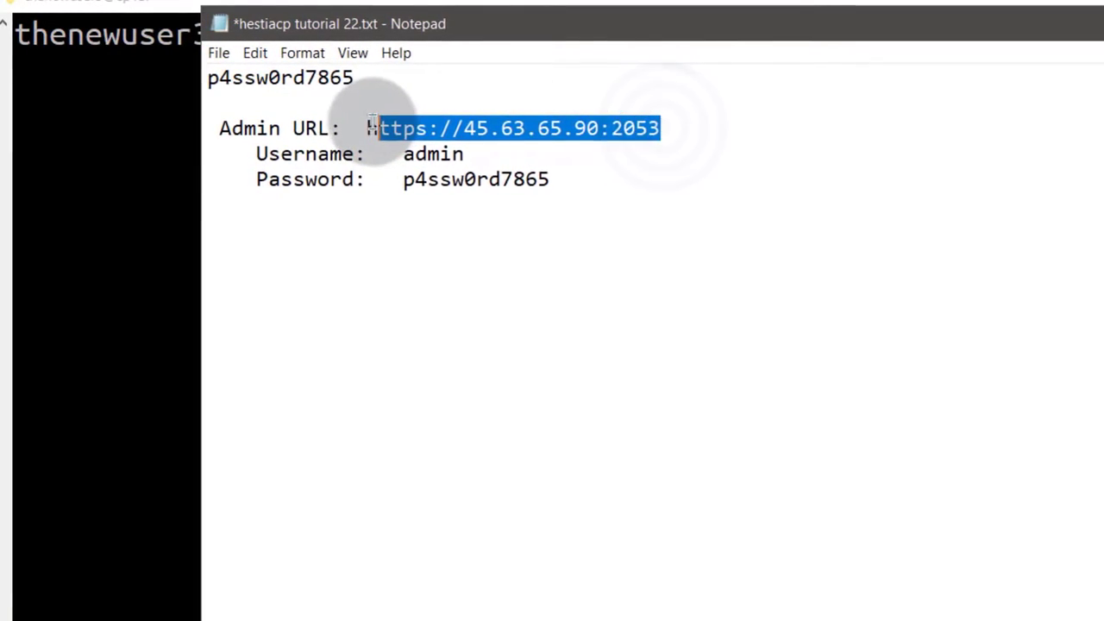
pyautogui.rightClick(379, 127)
pyautogui.click(439, 193)
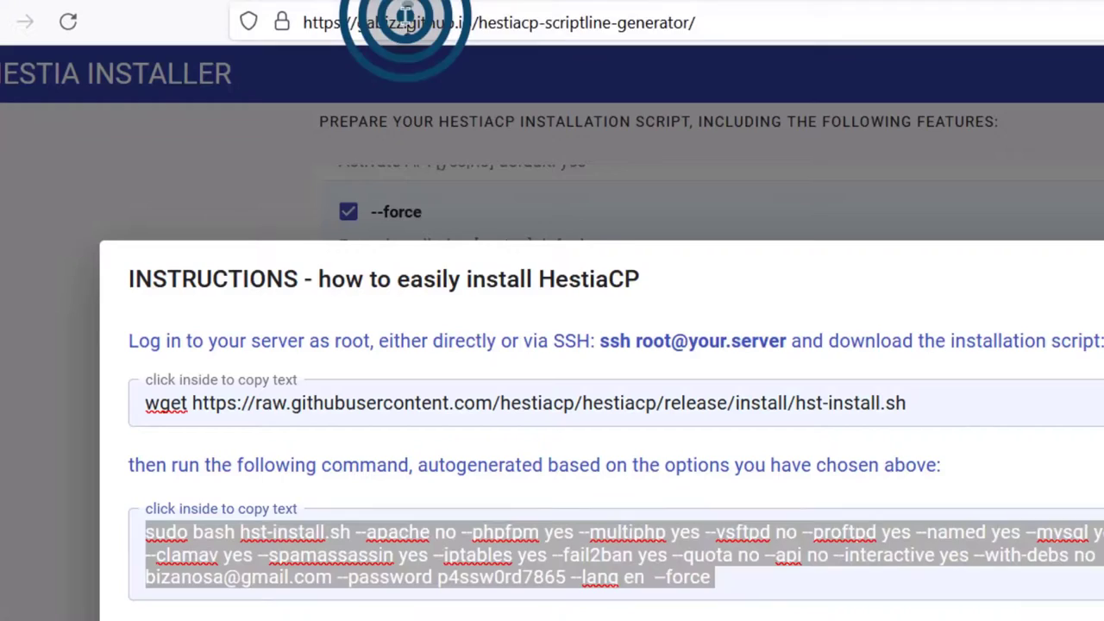
# Step: Load the admin URL in Firefox, accept the self-signed certificate risk, and continue as admin
pyautogui.click(405, 19)
pyautogui.rightClick(405, 19)
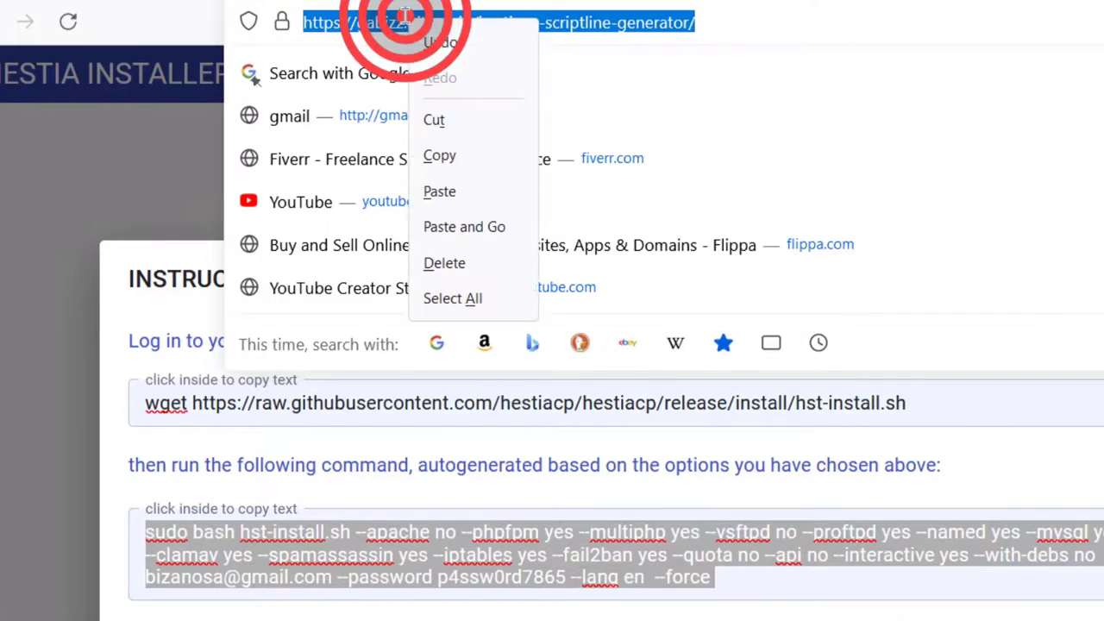
pyautogui.click(457, 225)
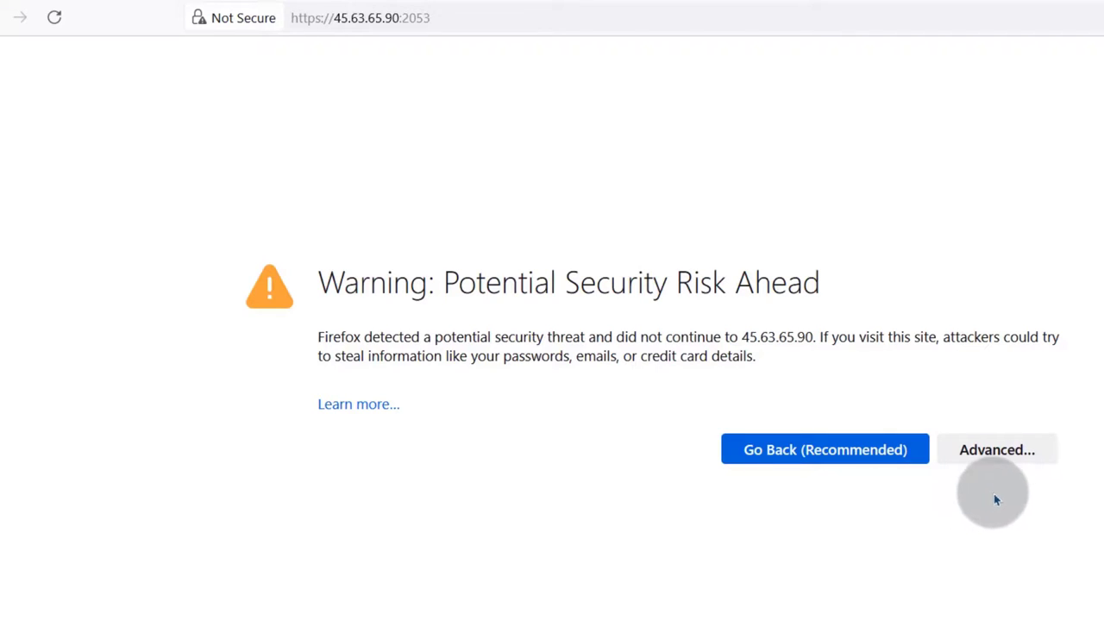
pyautogui.click(994, 450)
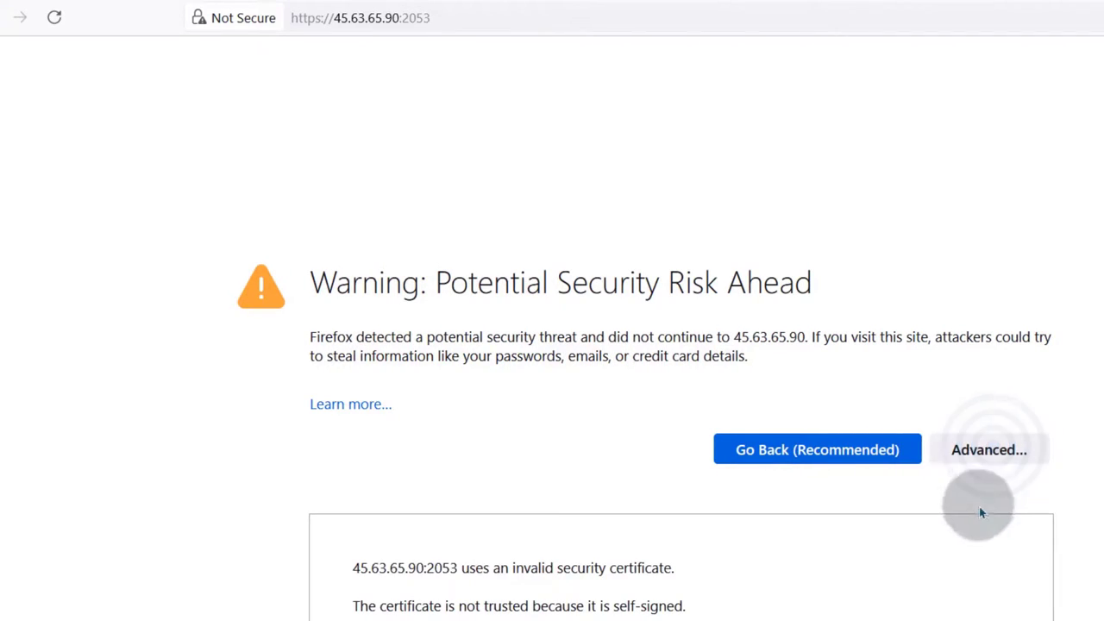
pyautogui.scroll(-1, 1082, 463)
pyautogui.scroll(-3, 1083, 466)
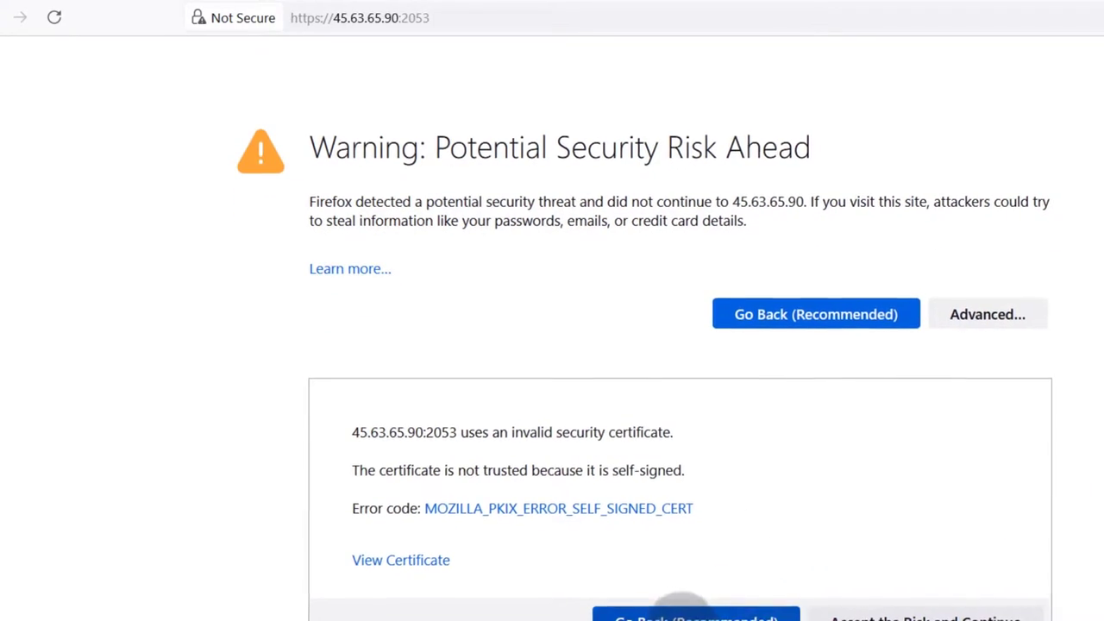
pyautogui.click(886, 595)
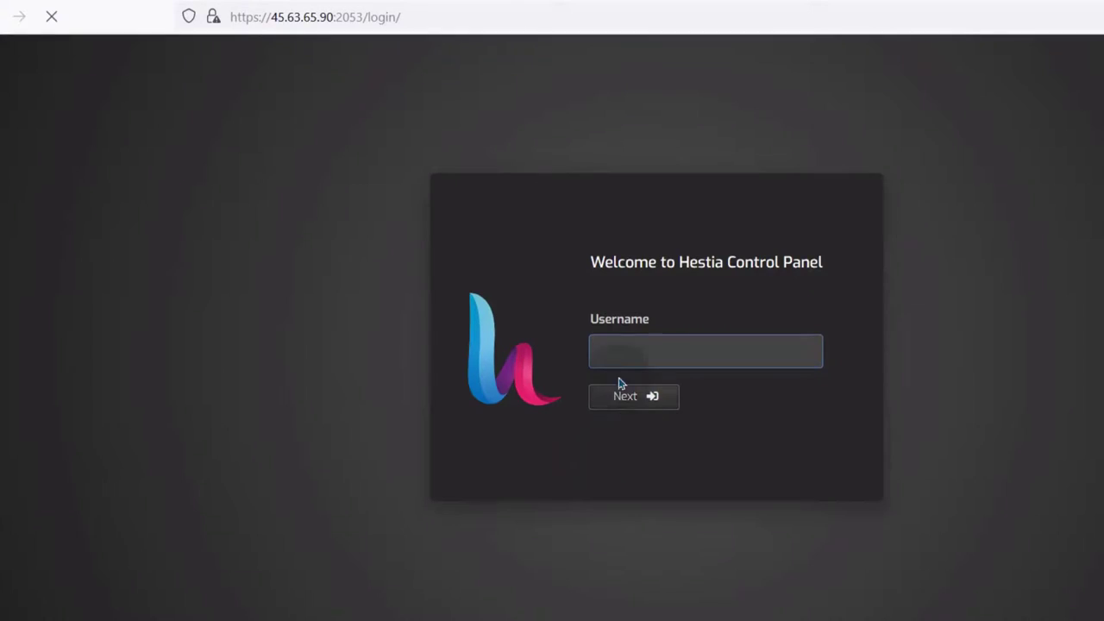
pyautogui.click(625, 399)
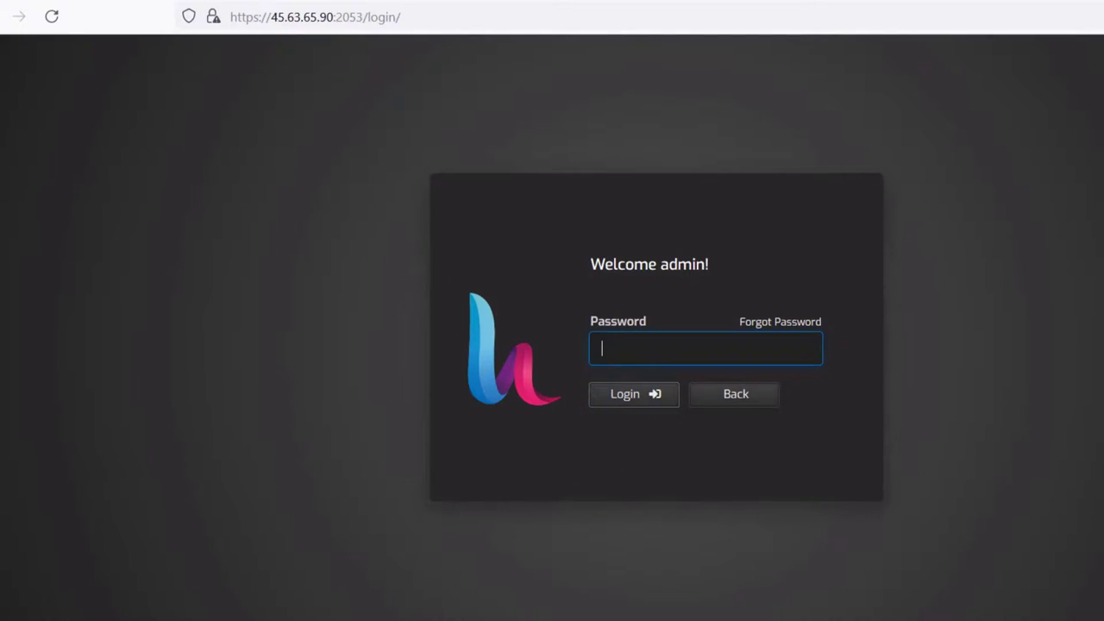
# Step: Paste the admin password from the notes into the Password field, log in, and view the Web tab
pyautogui.hotkey('alt', 'Tab')
pyautogui.doubleClick(333, 136)
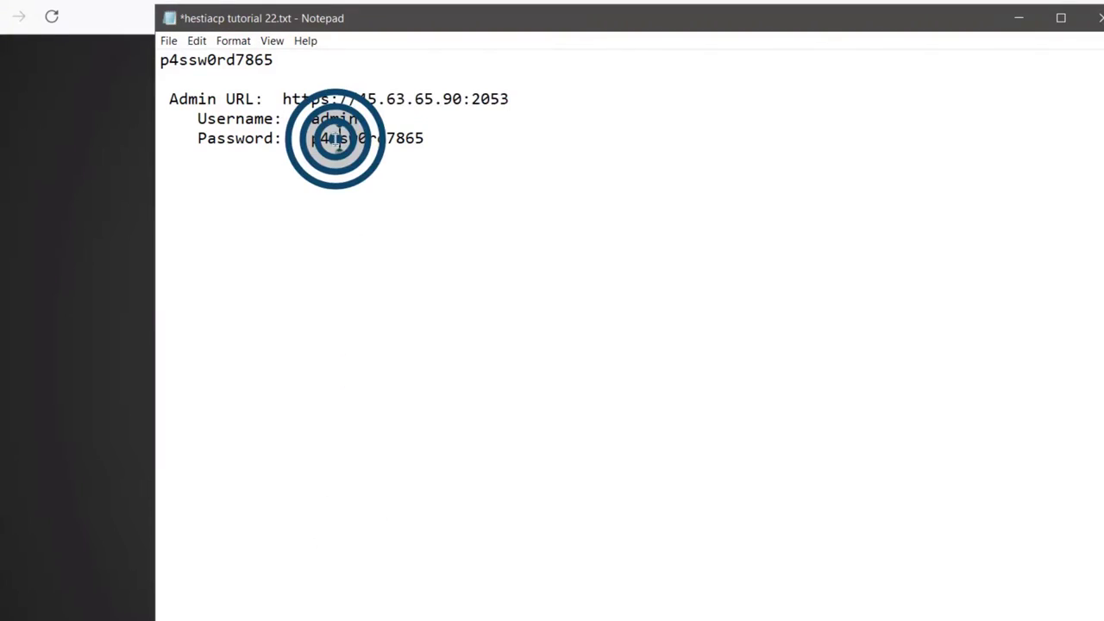
pyautogui.rightClick(333, 138)
pyautogui.click(382, 189)
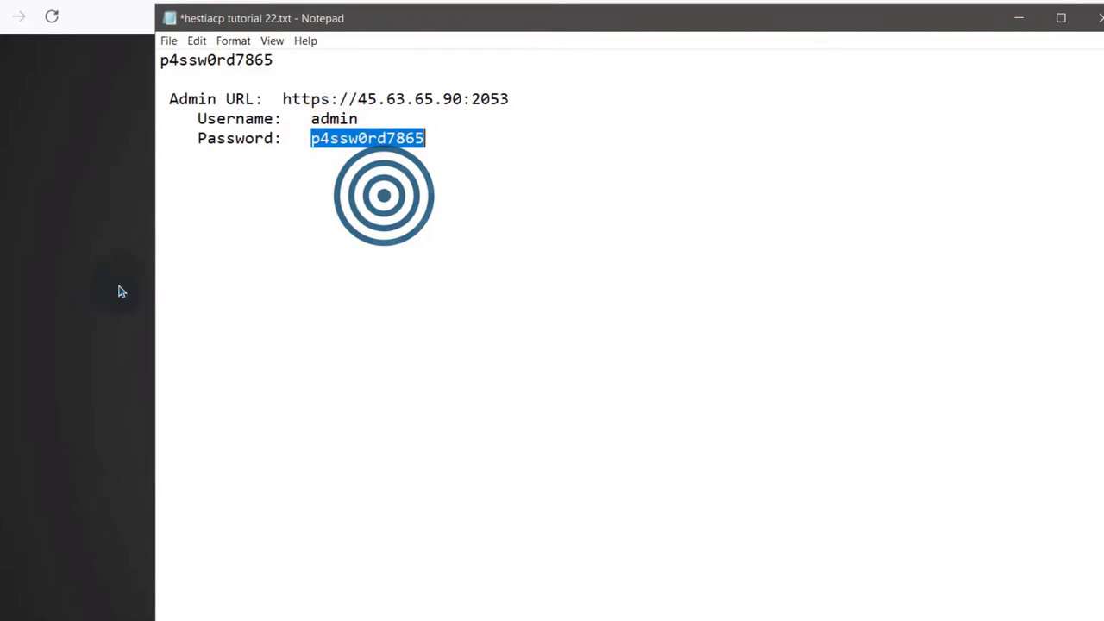
pyautogui.click(101, 299)
pyautogui.rightClick(625, 346)
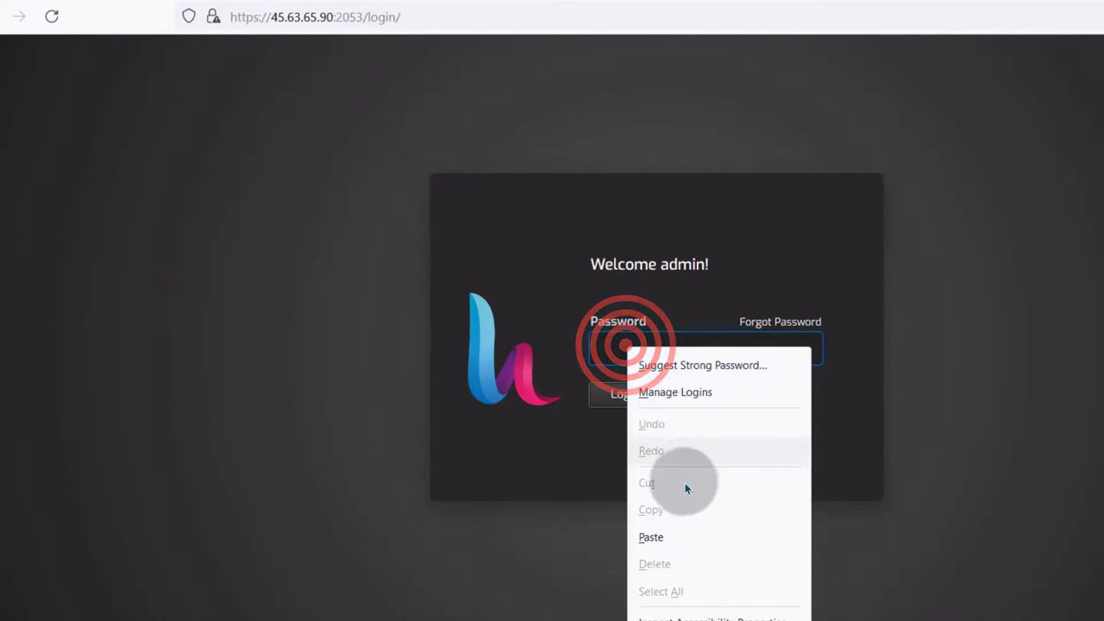
pyautogui.click(668, 537)
pyautogui.click(626, 397)
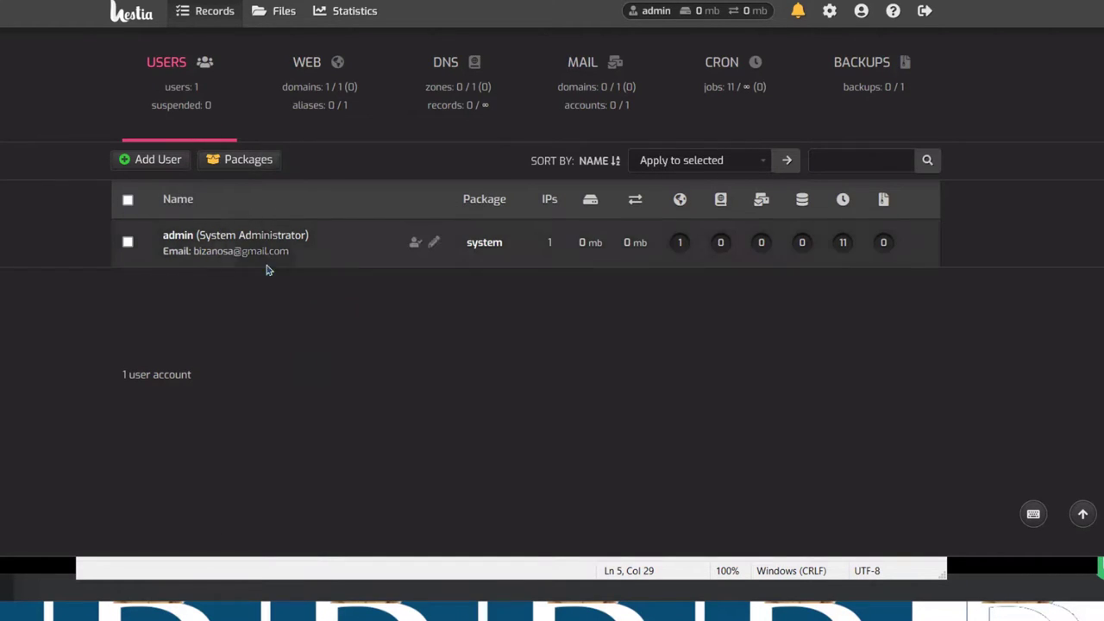
pyautogui.click(307, 69)
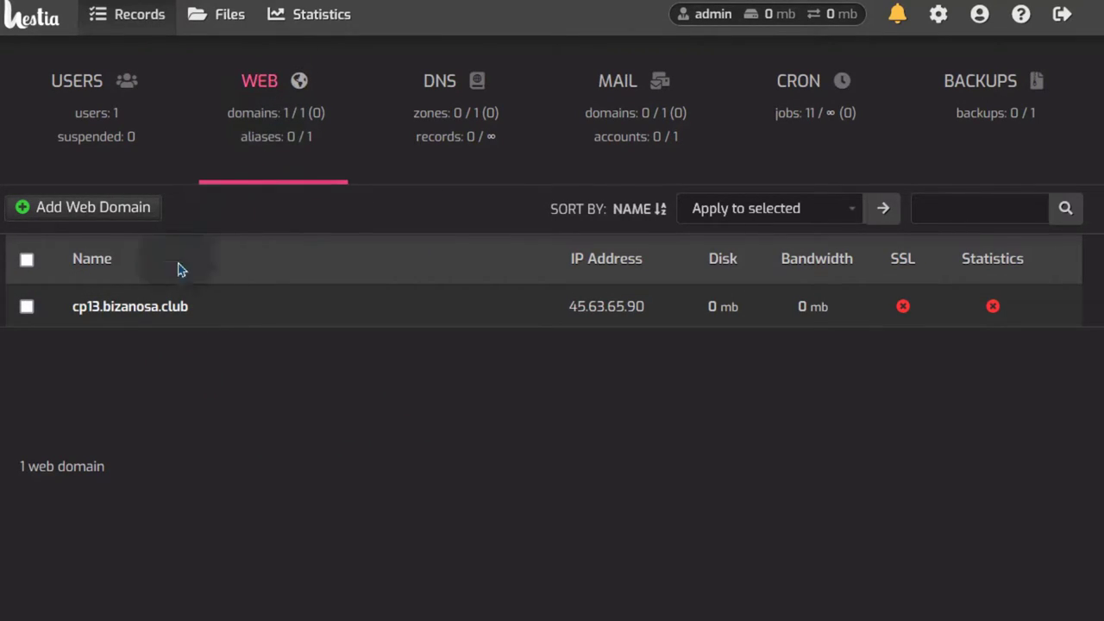
# Step: Open the new web domain and new user forms, then leave them without entering anything
pyautogui.click(76, 212)
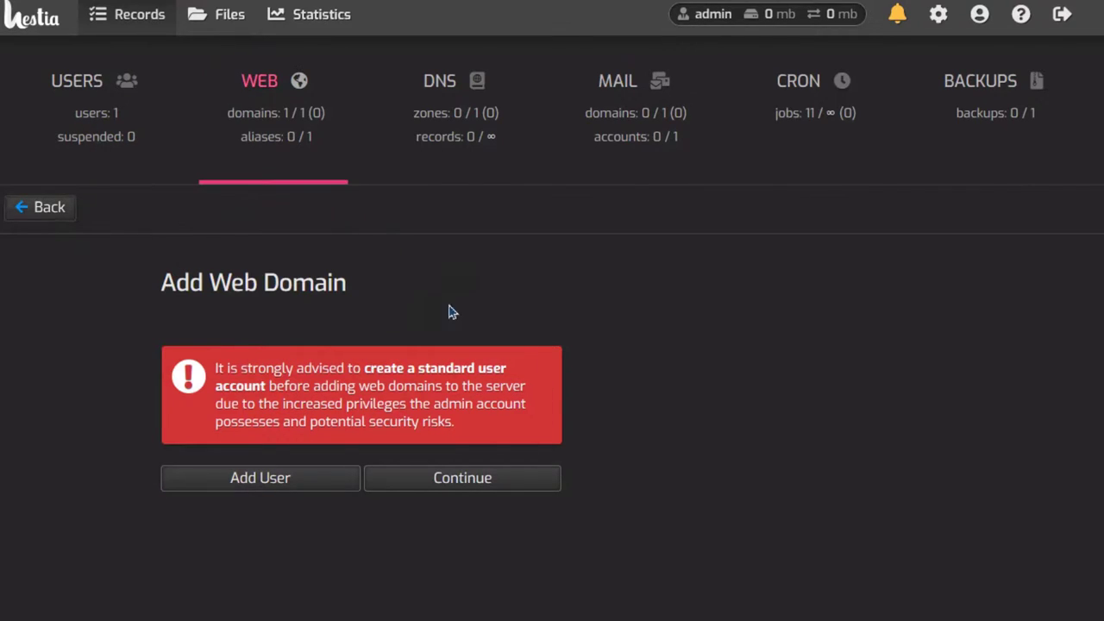
pyautogui.click(74, 83)
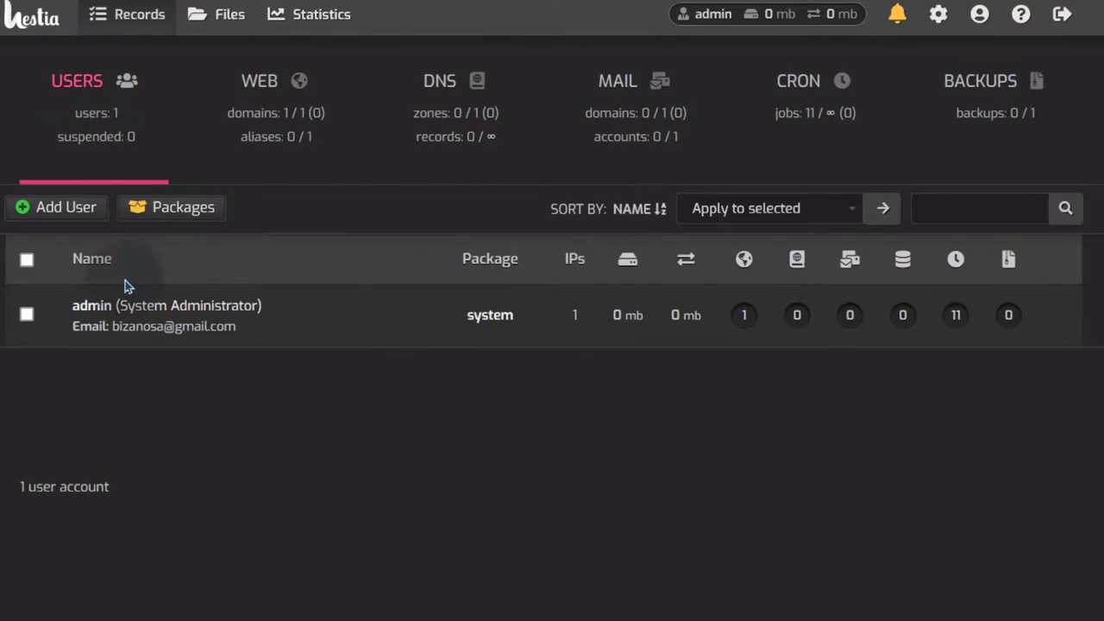
pyautogui.click(49, 209)
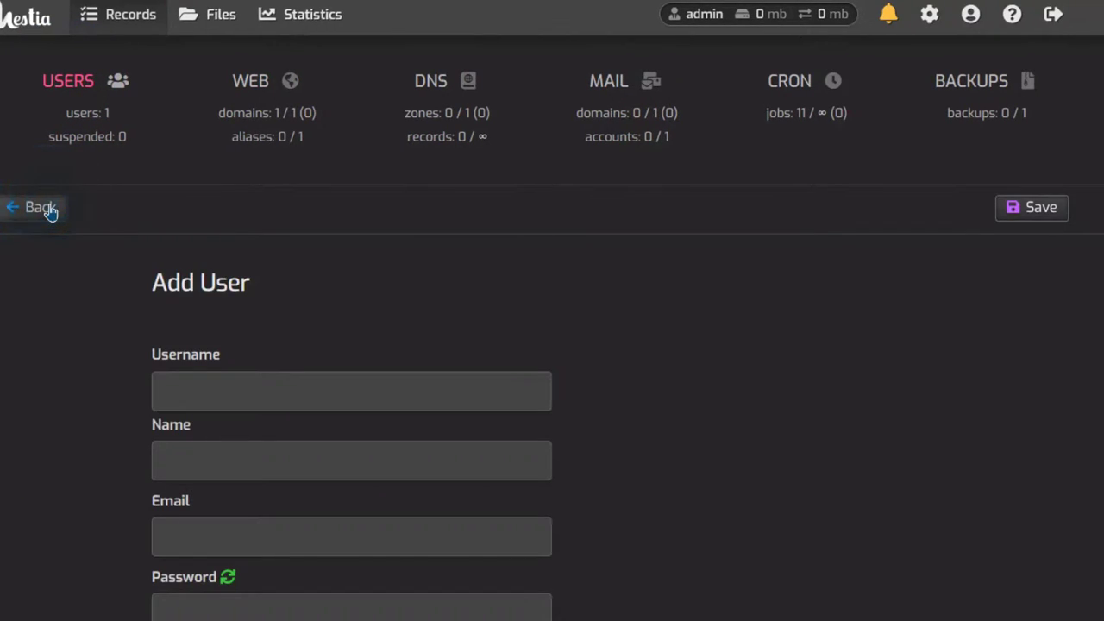
pyautogui.click(310, 381)
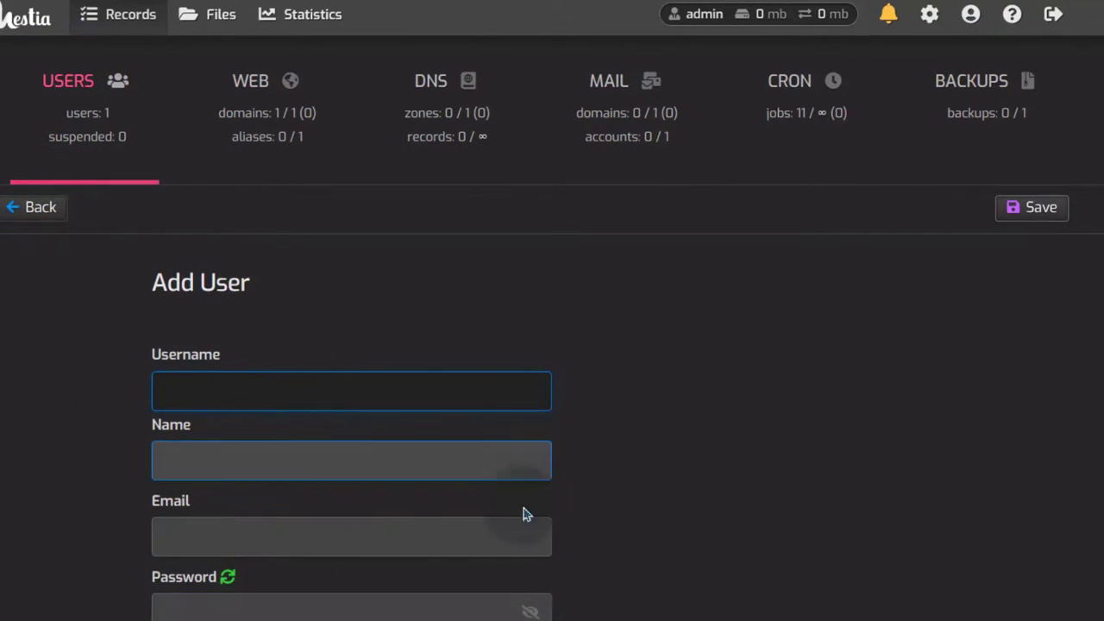
pyautogui.scroll(-3, 619, 457)
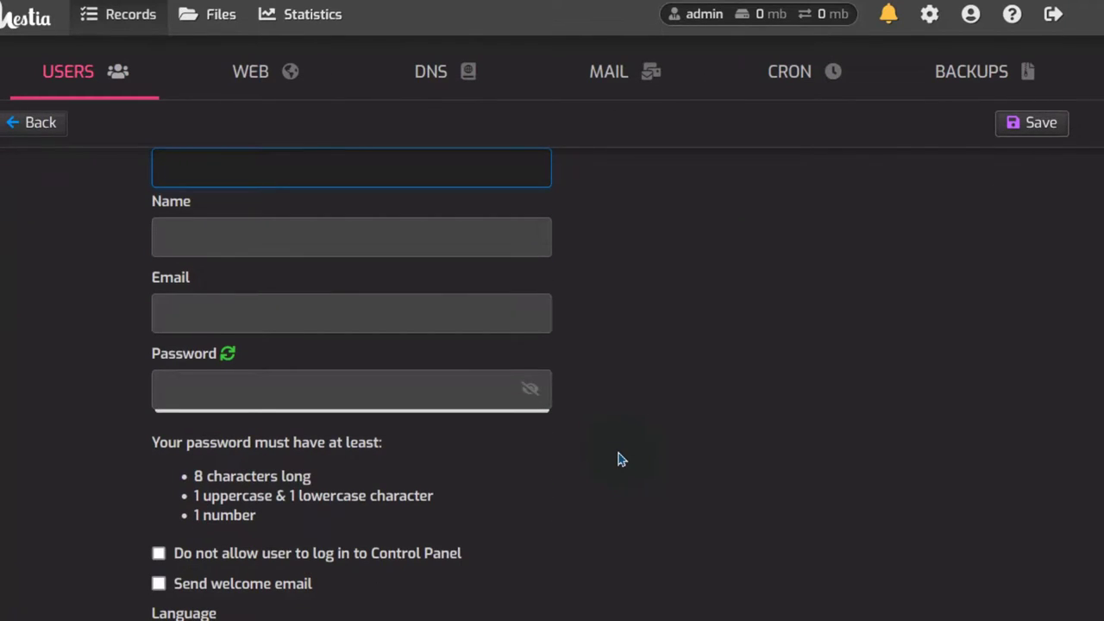
pyautogui.press('F5')
pyautogui.click(36, 425)
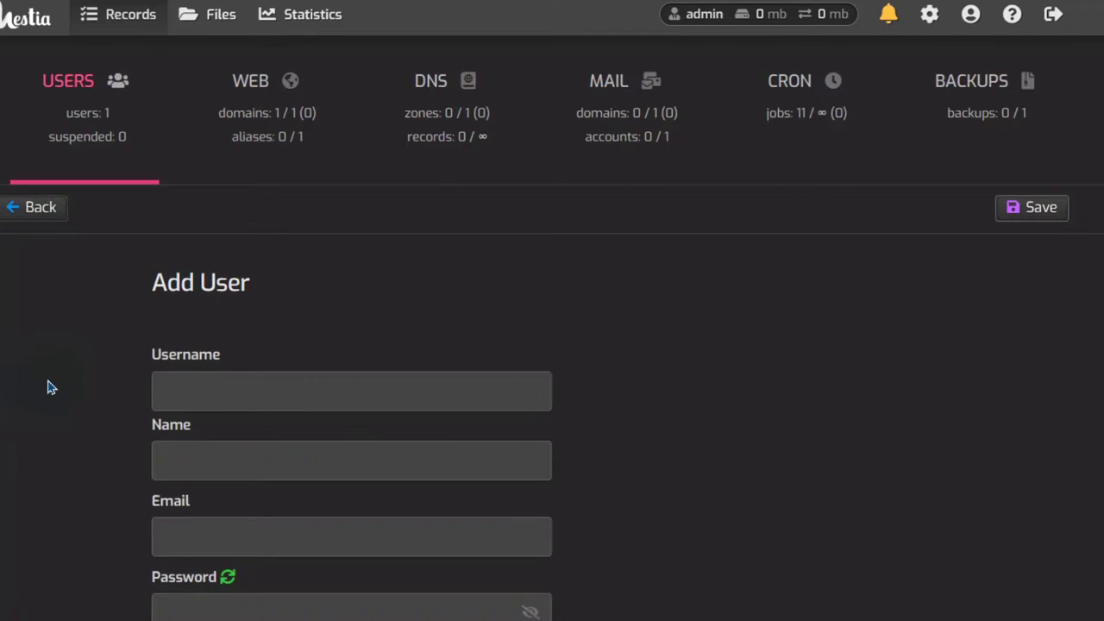
# Step: Browse the DNS, mail, cron and backups lists, then the server settings page
pyautogui.click(438, 94)
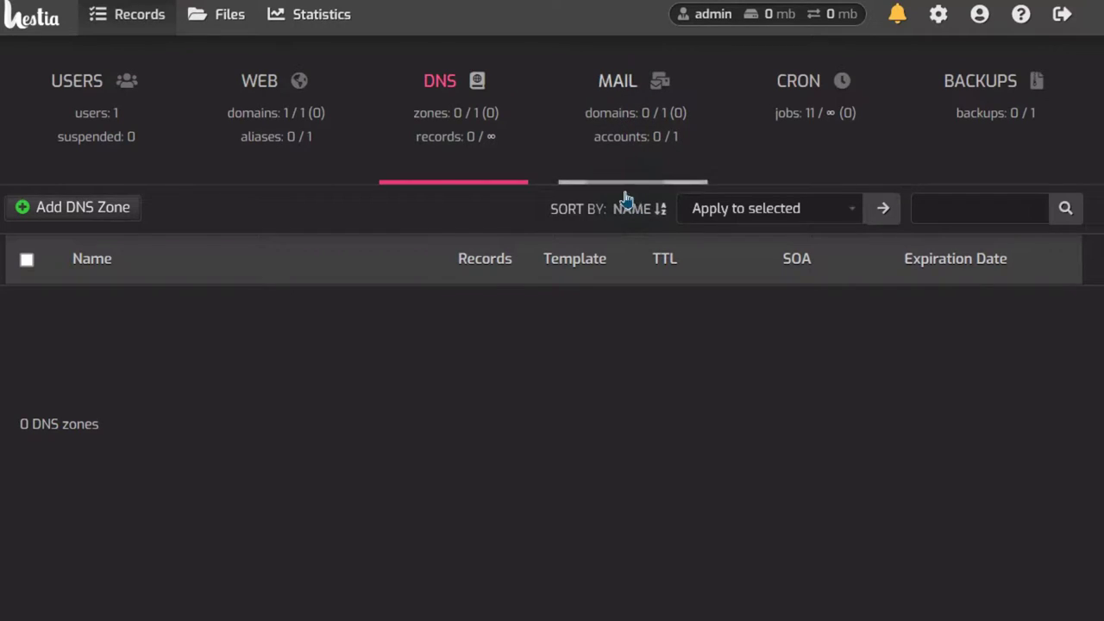
pyautogui.click(635, 101)
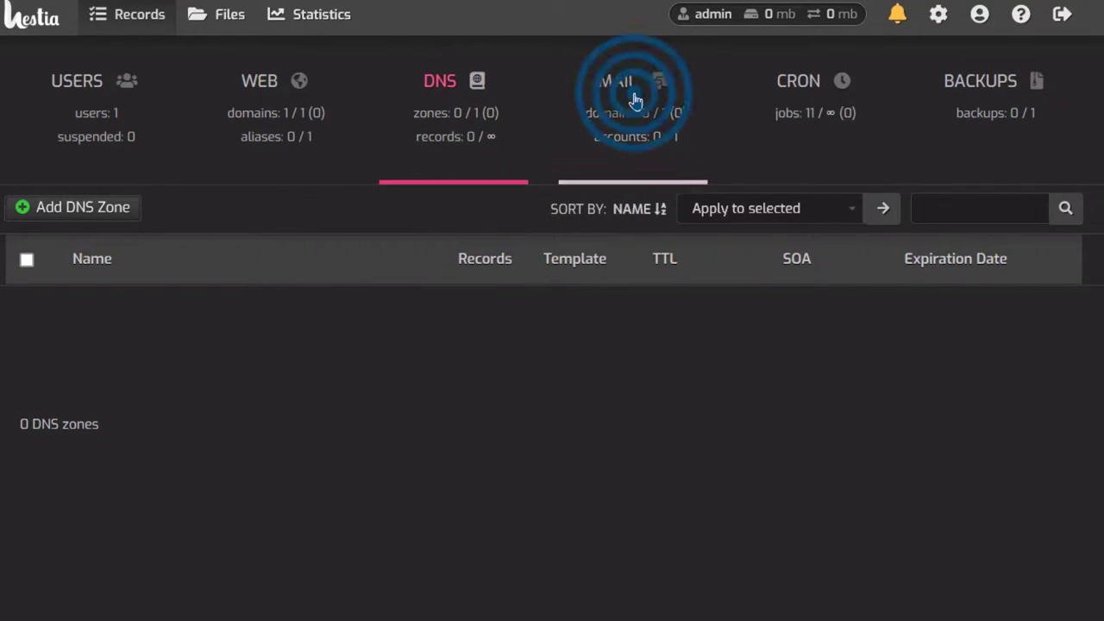
pyautogui.click(816, 99)
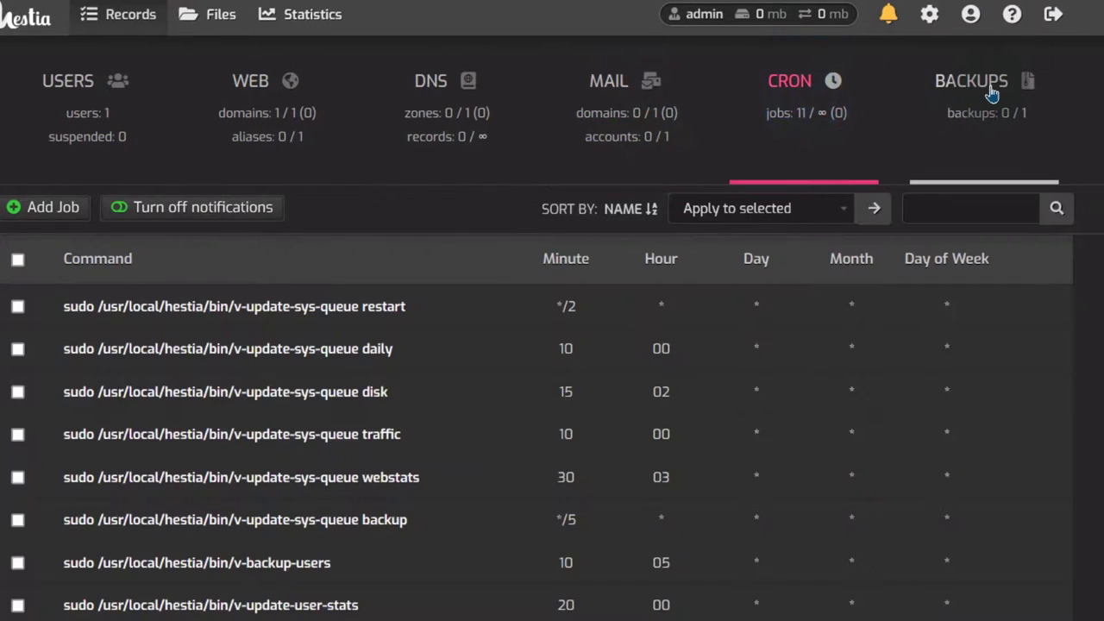
pyautogui.click(992, 92)
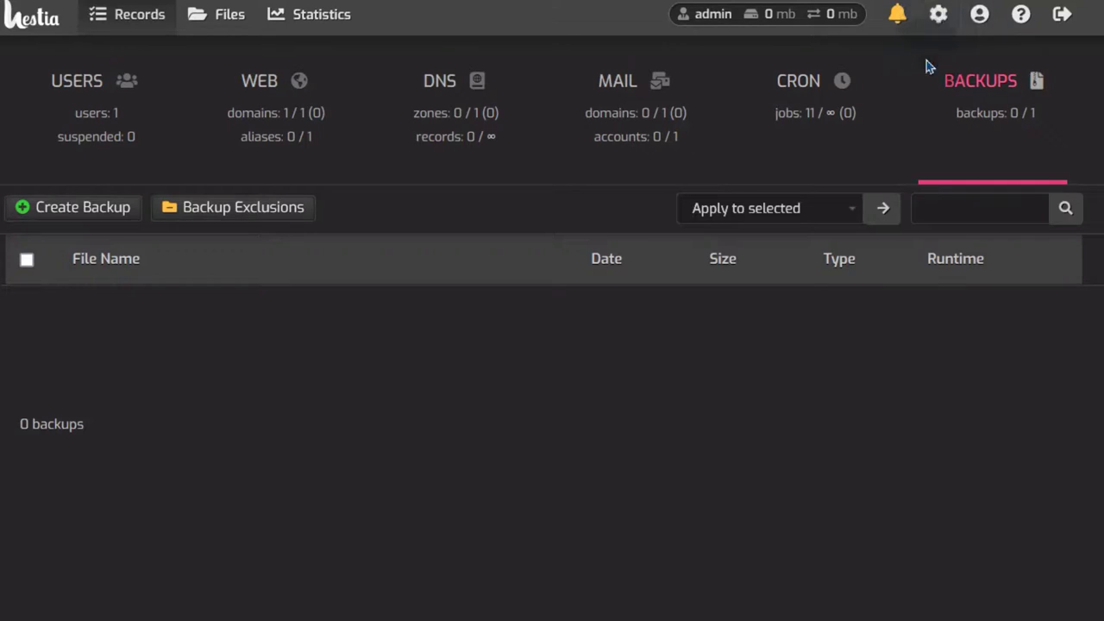
pyautogui.click(940, 16)
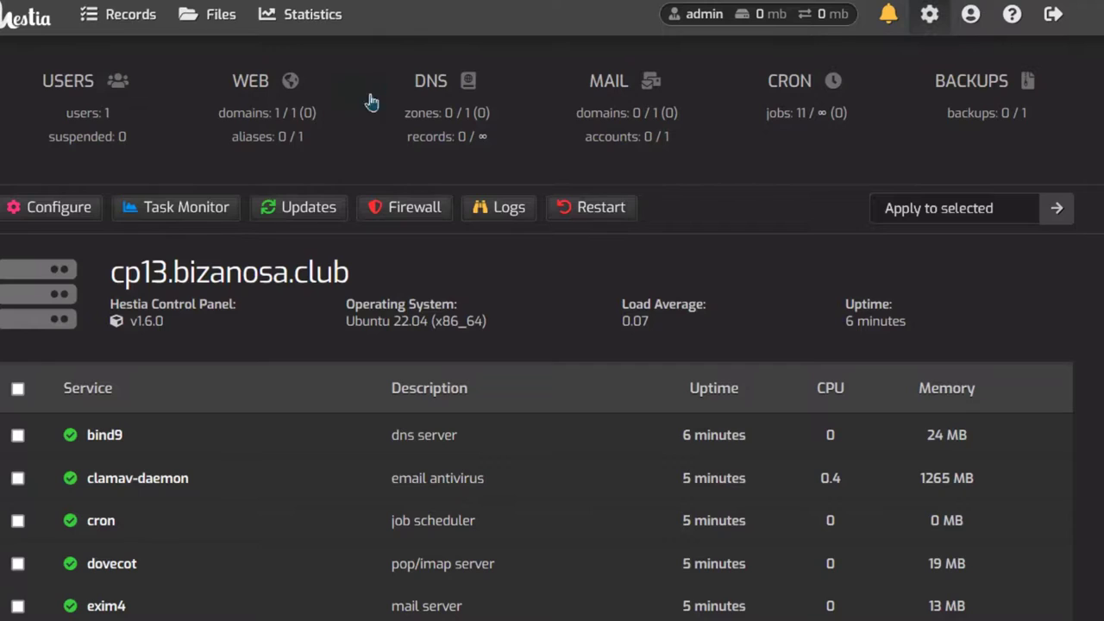
# Step: Restart the bind9 DNS service so its uptime reads 0 minutes with 21 MB memory
pyautogui.scroll(-5, 113, 284)
pyautogui.scroll(5, 500, 310)
pyautogui.scroll(-3, 382, 382)
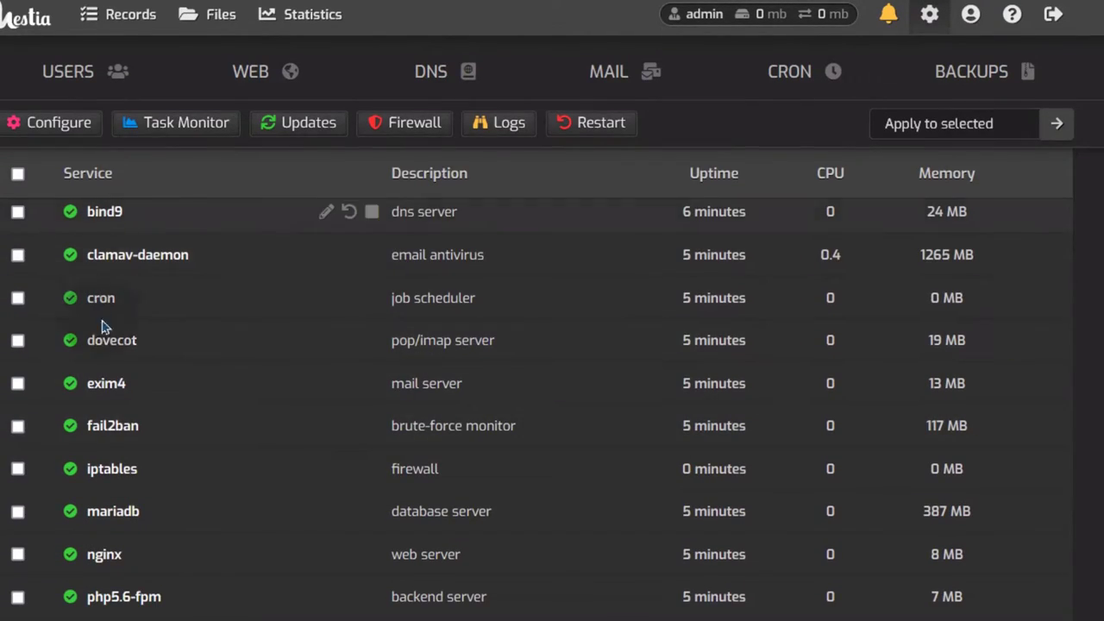
pyautogui.scroll(3, 93, 420)
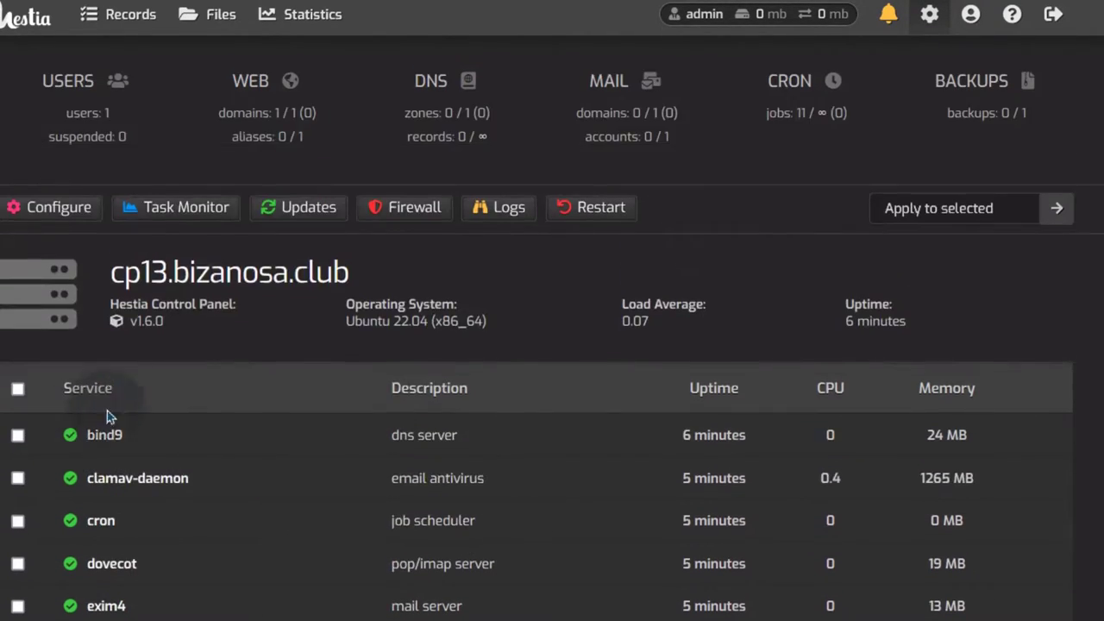
pyautogui.click(18, 436)
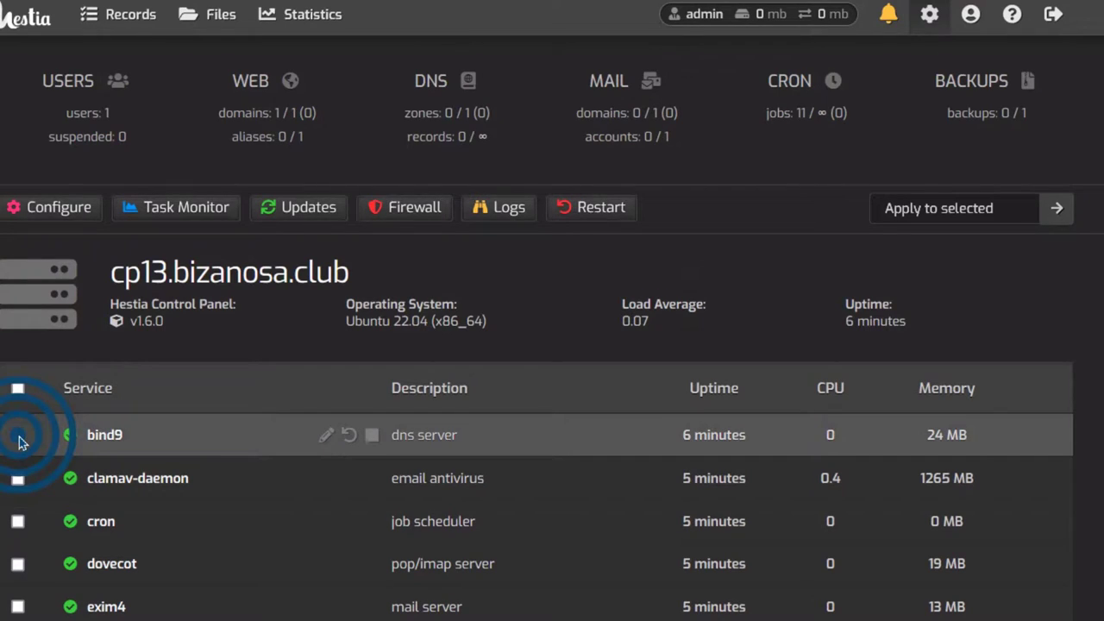
pyautogui.click(350, 437)
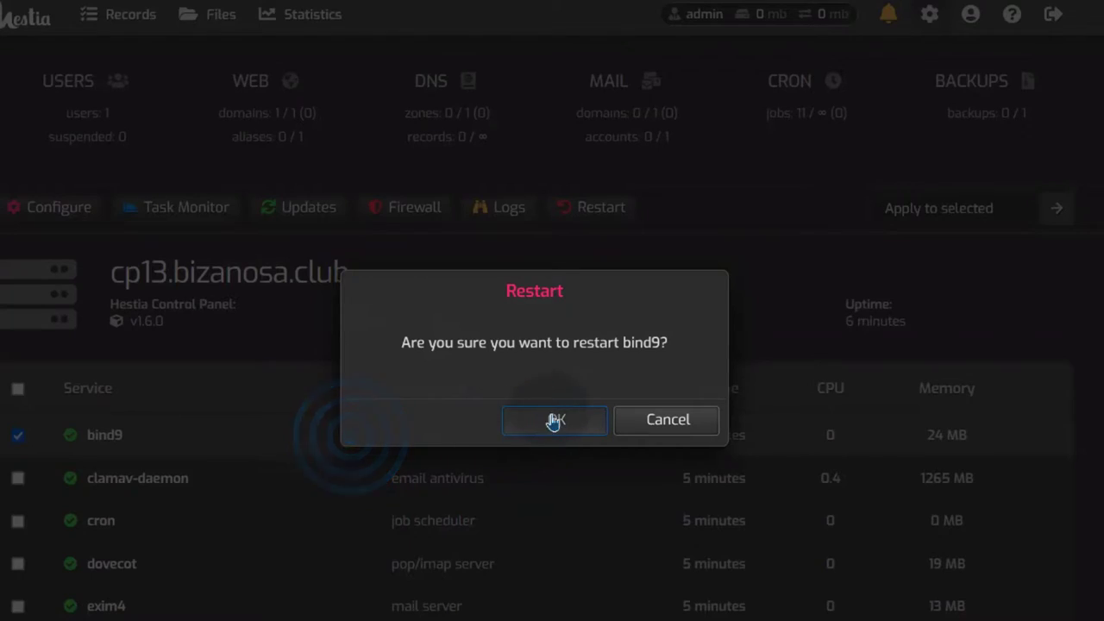
pyautogui.click(554, 421)
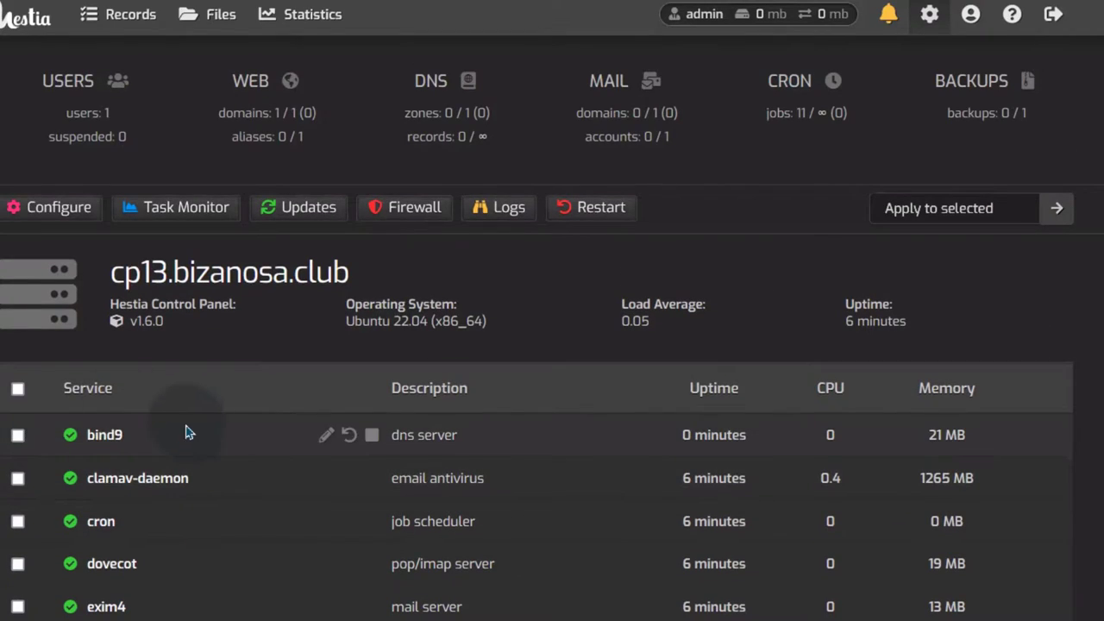
pyautogui.scroll(-3, 190, 496)
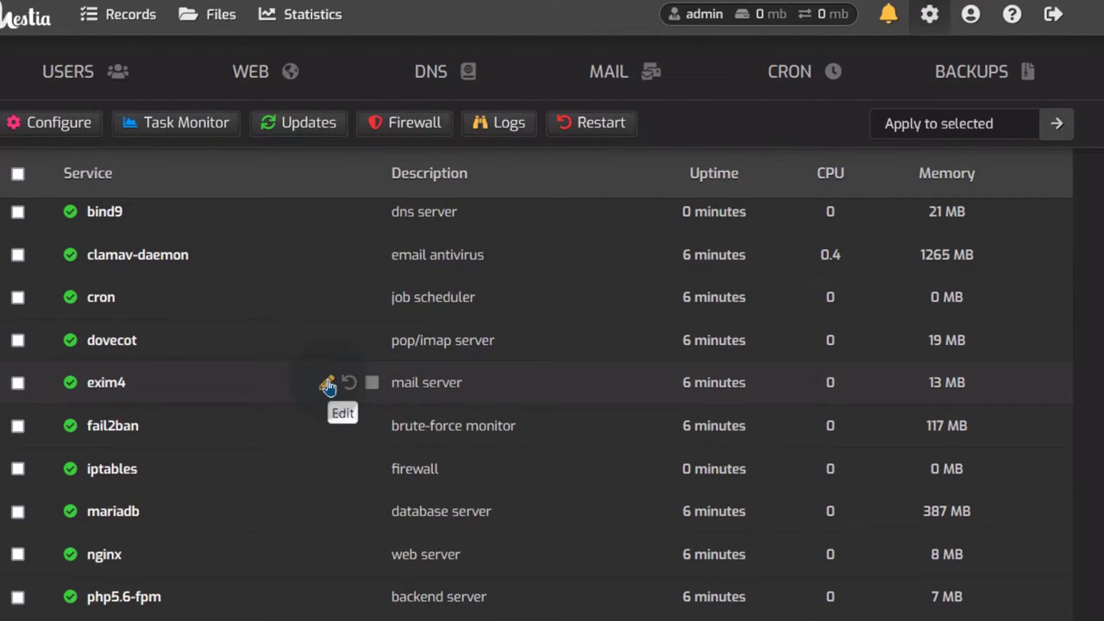
pyautogui.scroll(3, 112, 466)
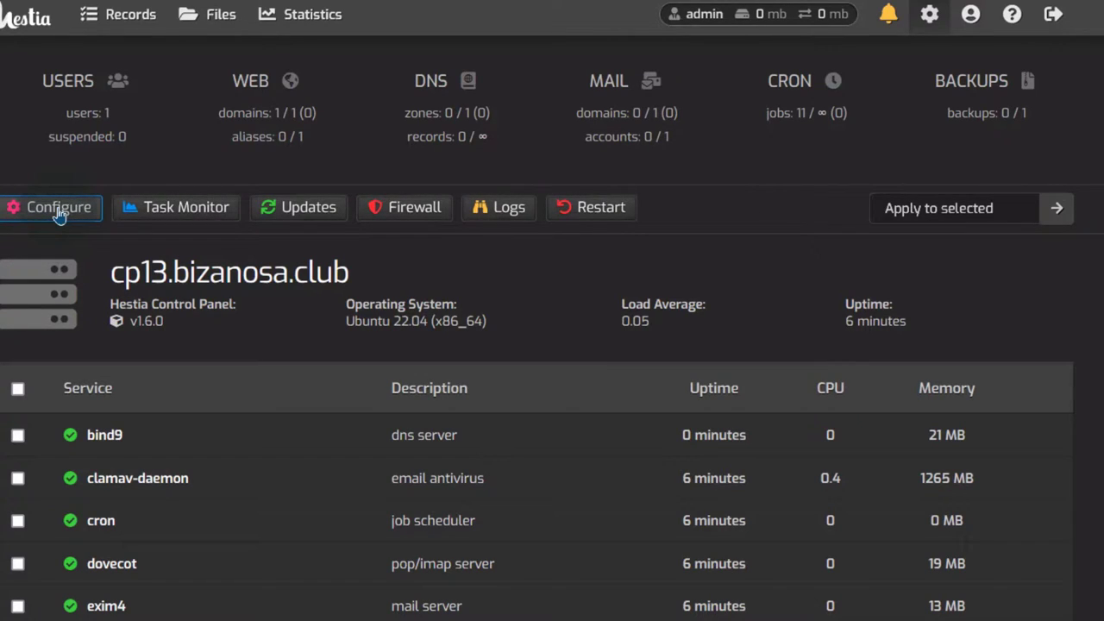
# Step: Open the server configuration settings and expand the Web Server section
pyautogui.click(59, 215)
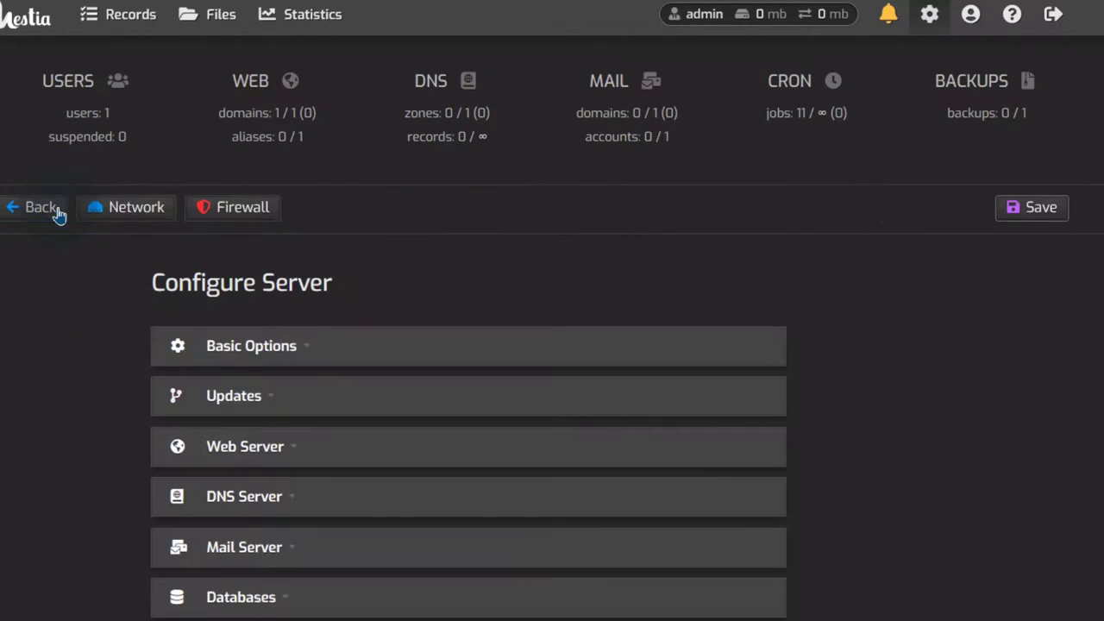
pyautogui.scroll(-3, 375, 365)
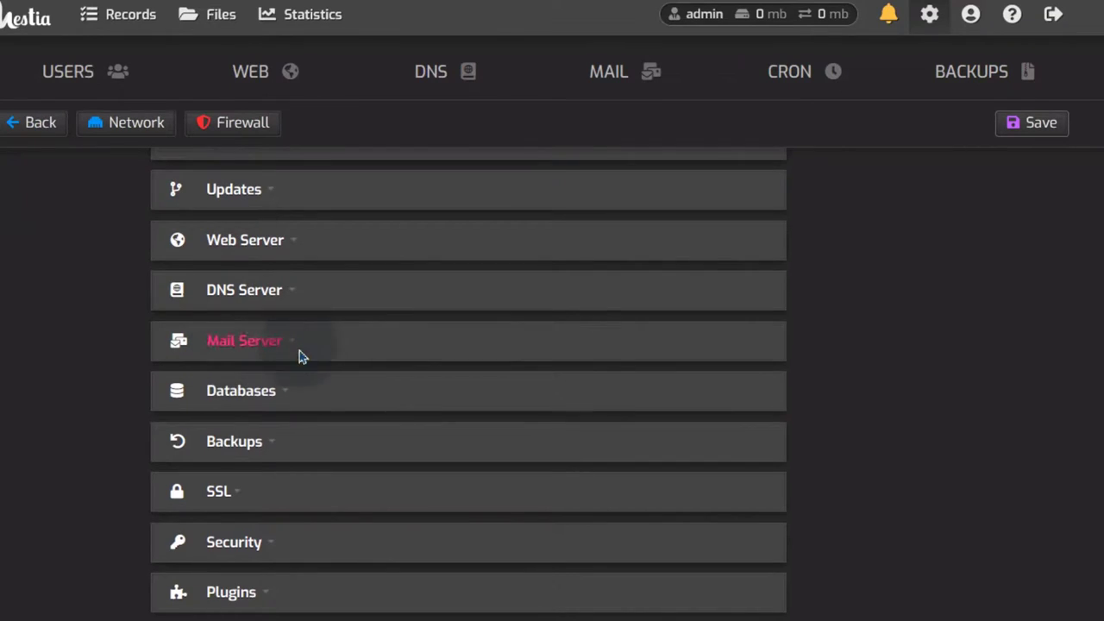
pyautogui.scroll(2, 244, 400)
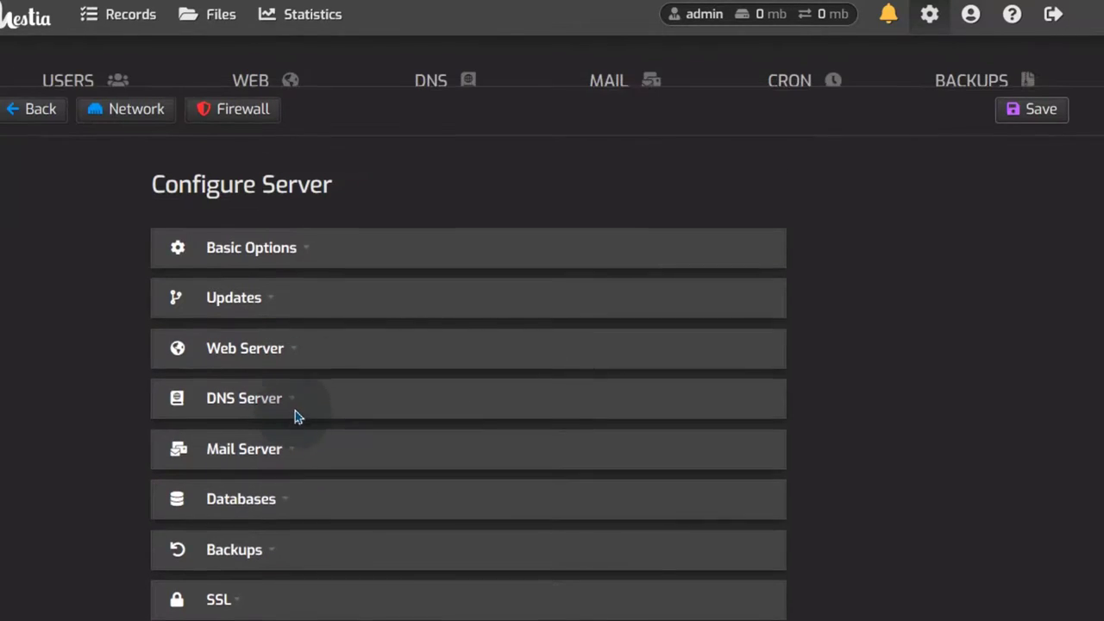
pyautogui.click(295, 360)
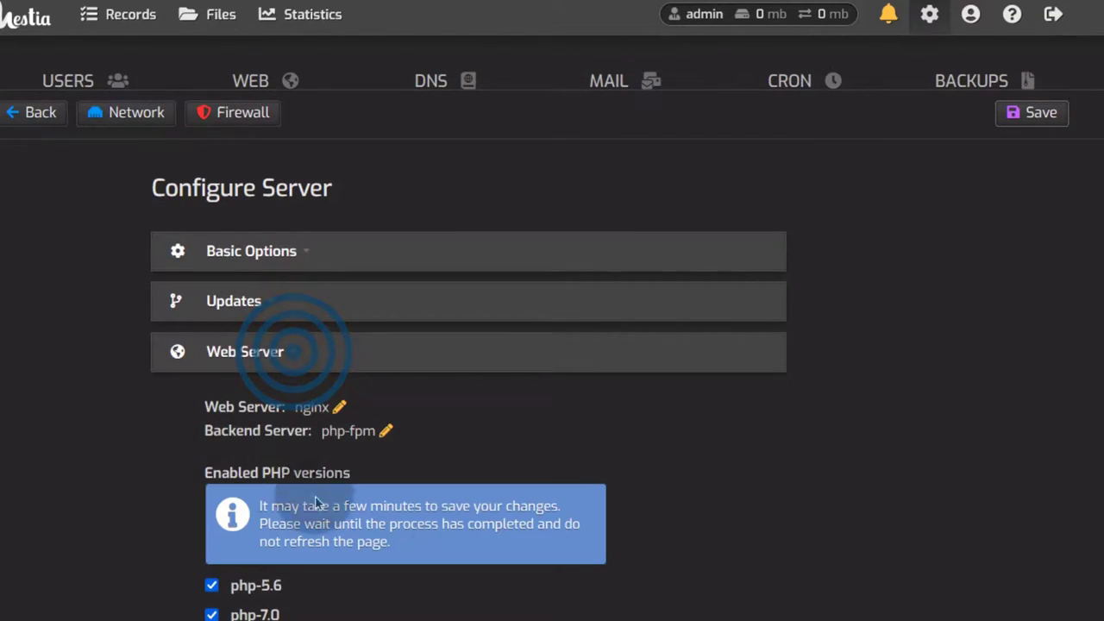
pyautogui.scroll(-4, 668, 510)
pyautogui.scroll(1, 354, 453)
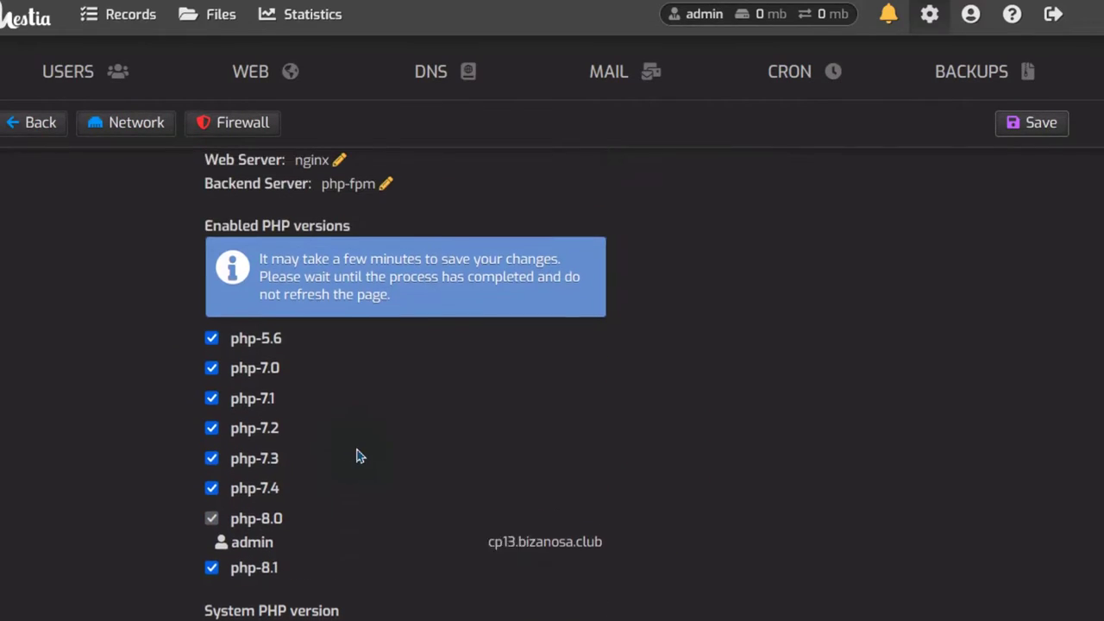
# Step: Disable php-5.6, 7.0, 7.1, 7.2 and 7.3, keeping 7.4, 8.0 and 8.1, and save
pyautogui.click(212, 363)
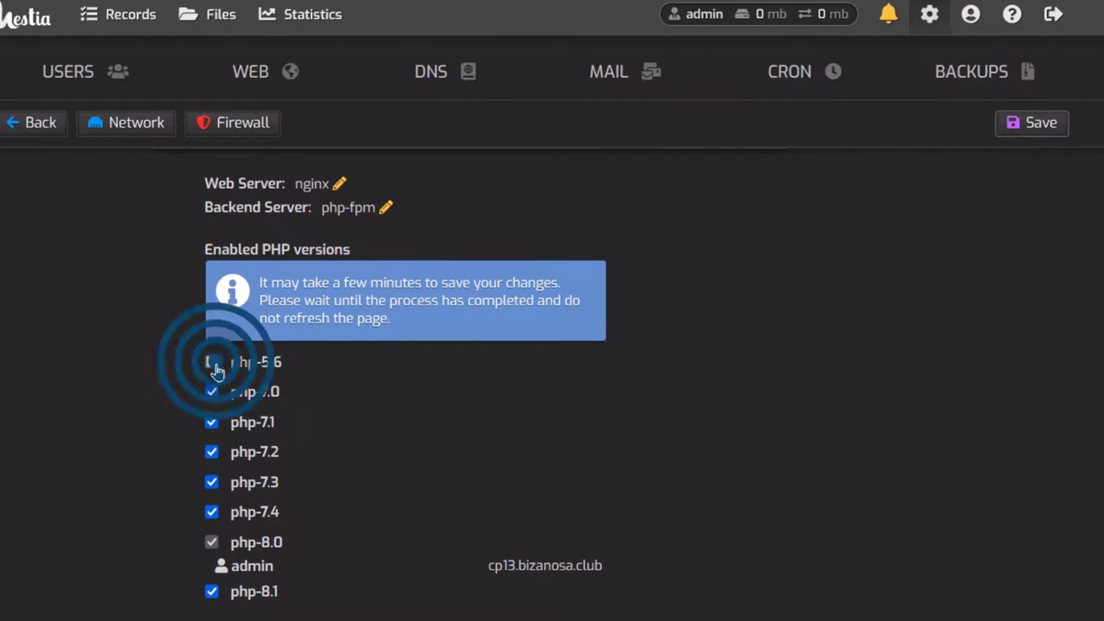
pyautogui.click(214, 393)
pyautogui.click(213, 422)
pyautogui.click(212, 452)
pyautogui.click(212, 483)
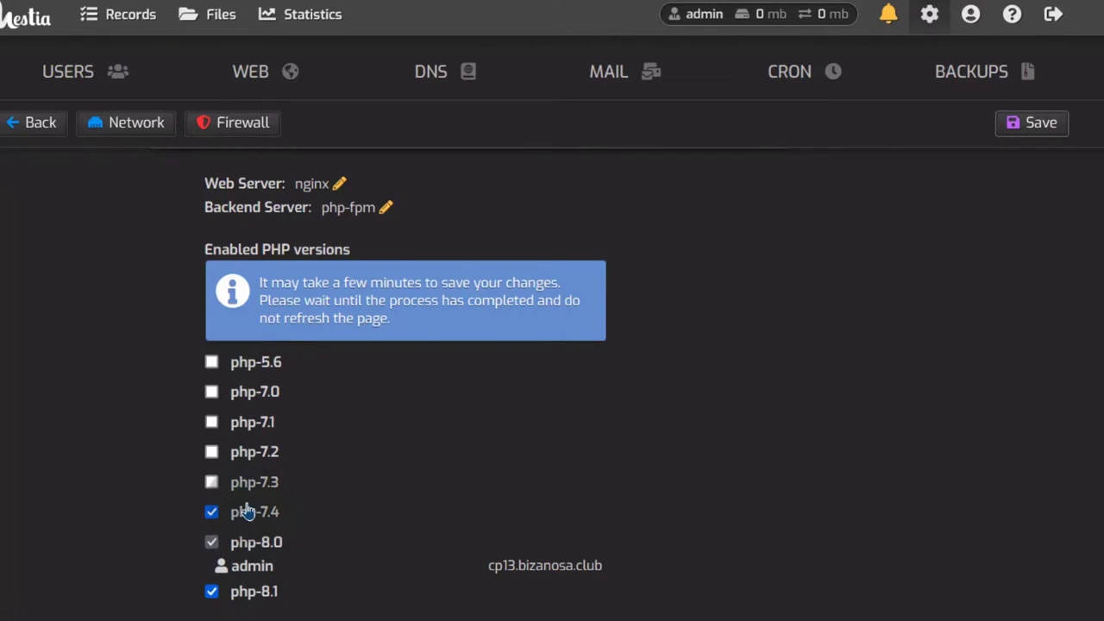
pyautogui.scroll(-4, 475, 485)
pyautogui.scroll(3, 567, 463)
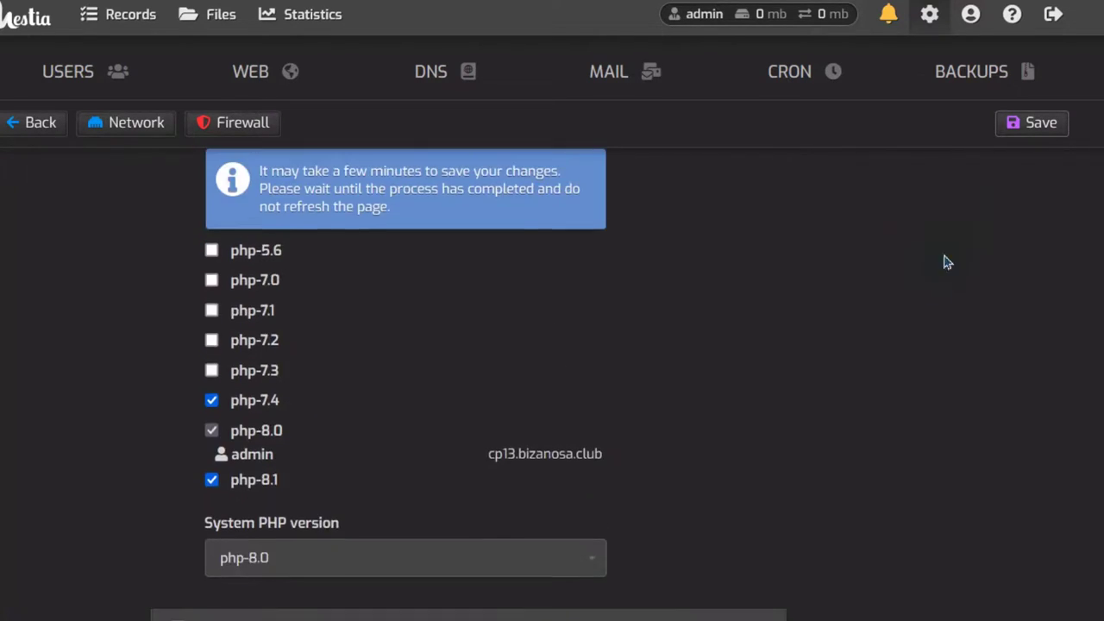
pyautogui.click(1040, 123)
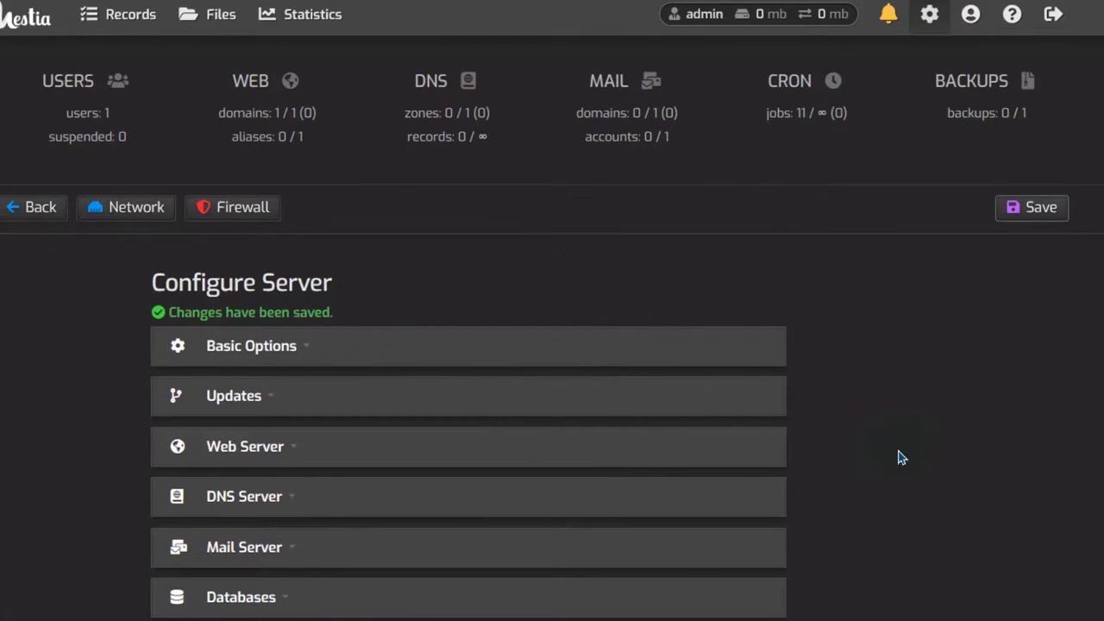
pyautogui.scroll(-2, 897, 457)
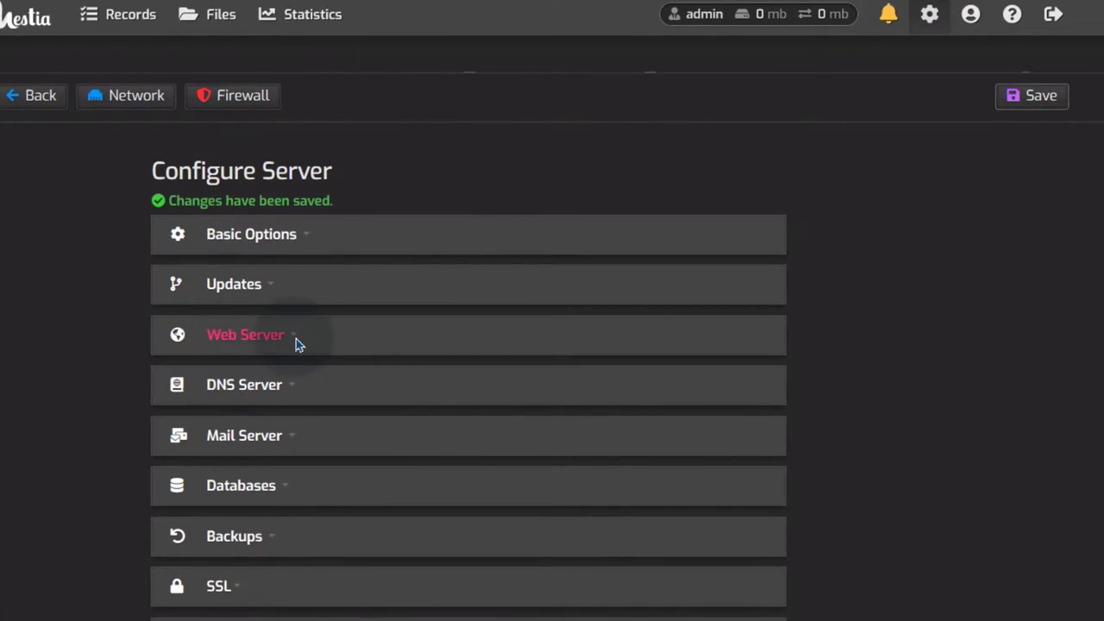
# Step: Expand Web Server to confirm only php-7.4, php-8.0 and php-8.1 remain enabled
pyautogui.click(295, 338)
pyautogui.scroll(-4, 331, 388)
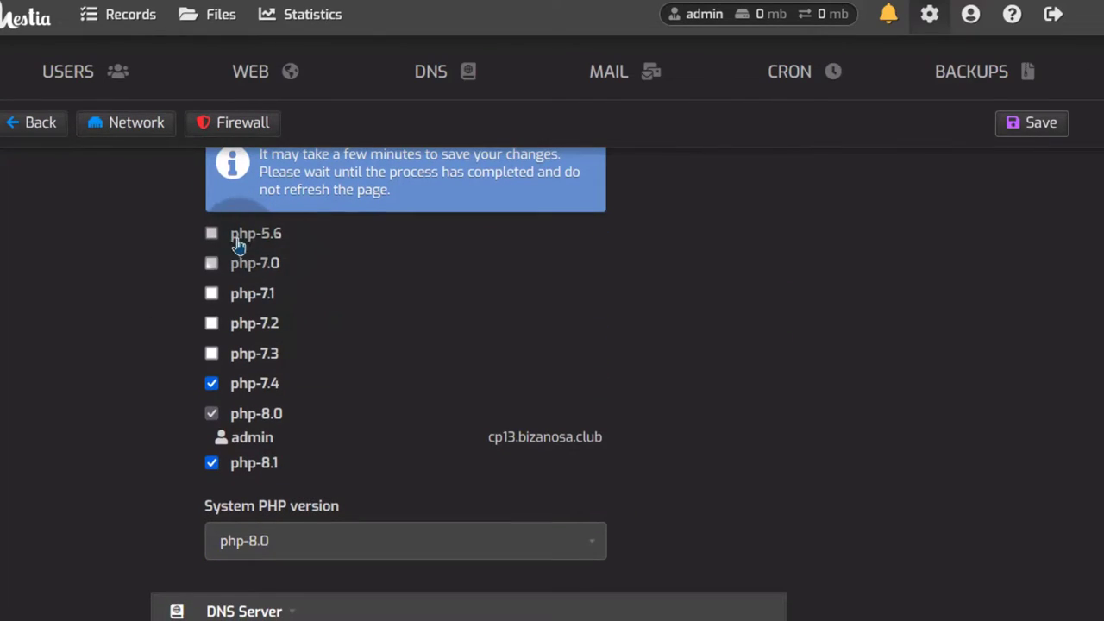
pyautogui.scroll(-6, 763, 429)
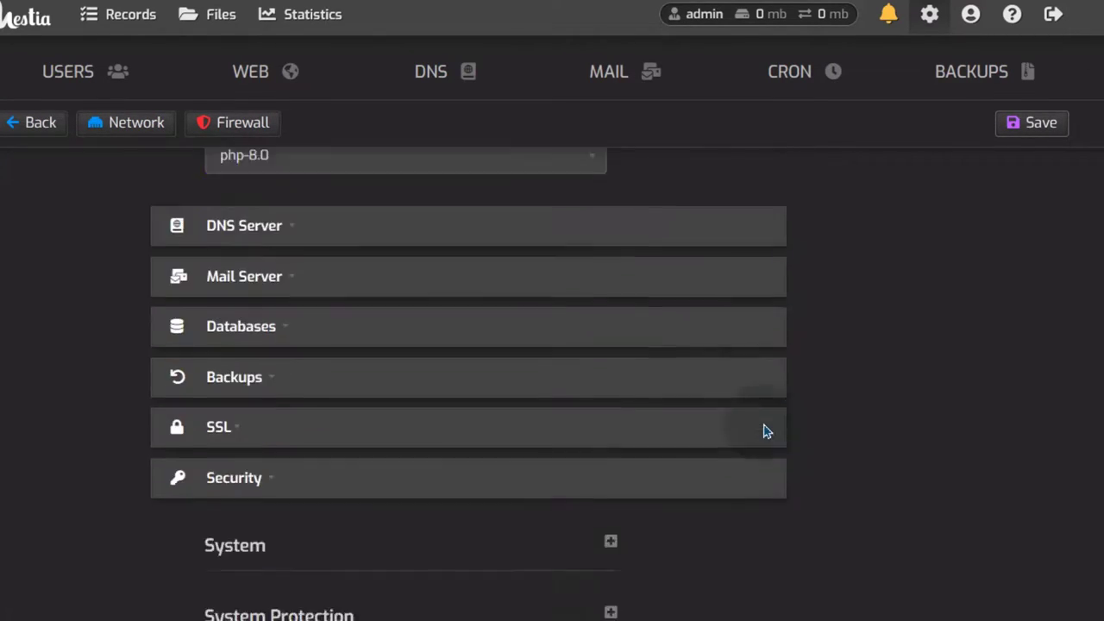
pyautogui.scroll(9, 759, 432)
pyautogui.scroll(3, 759, 441)
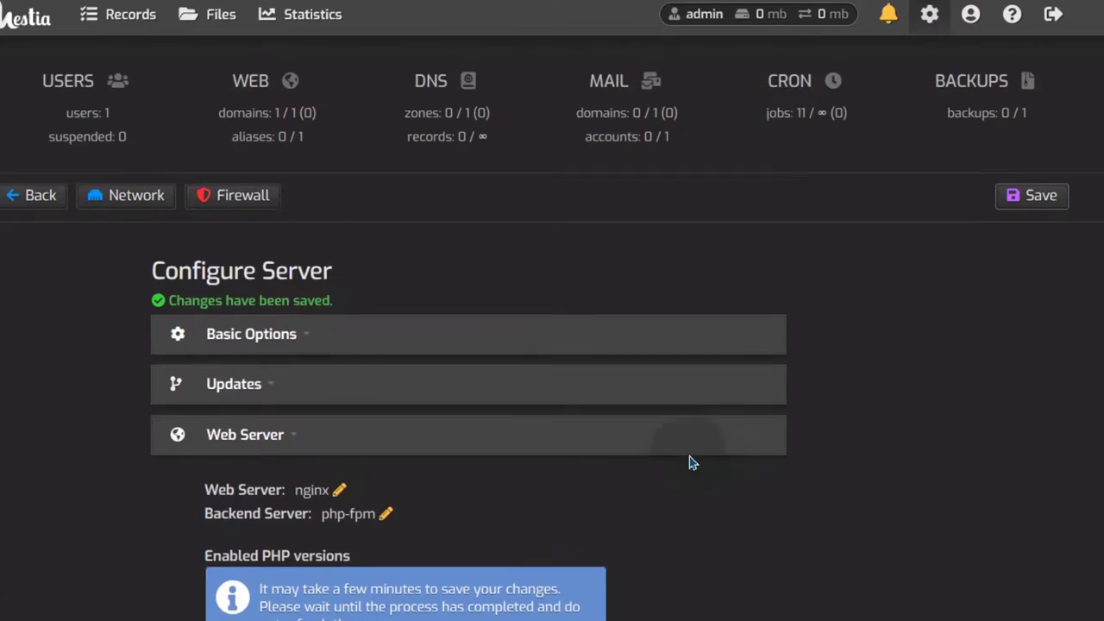
# Step: Expand the Updates section showing version 1.6.0 and its notification options
pyautogui.click(238, 401)
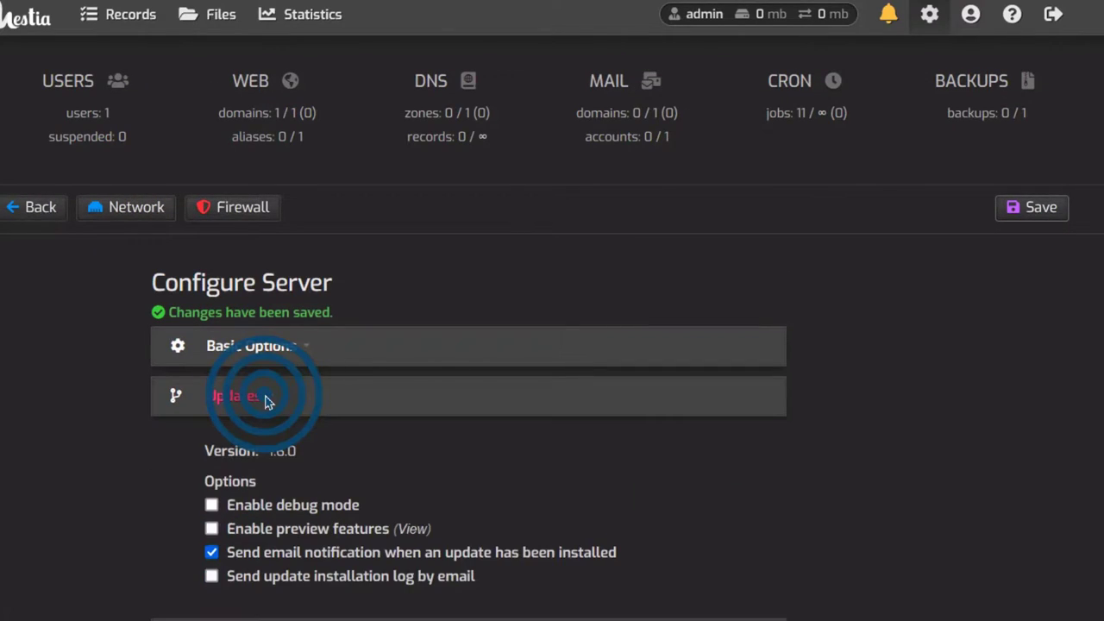
pyautogui.scroll(-1, 424, 439)
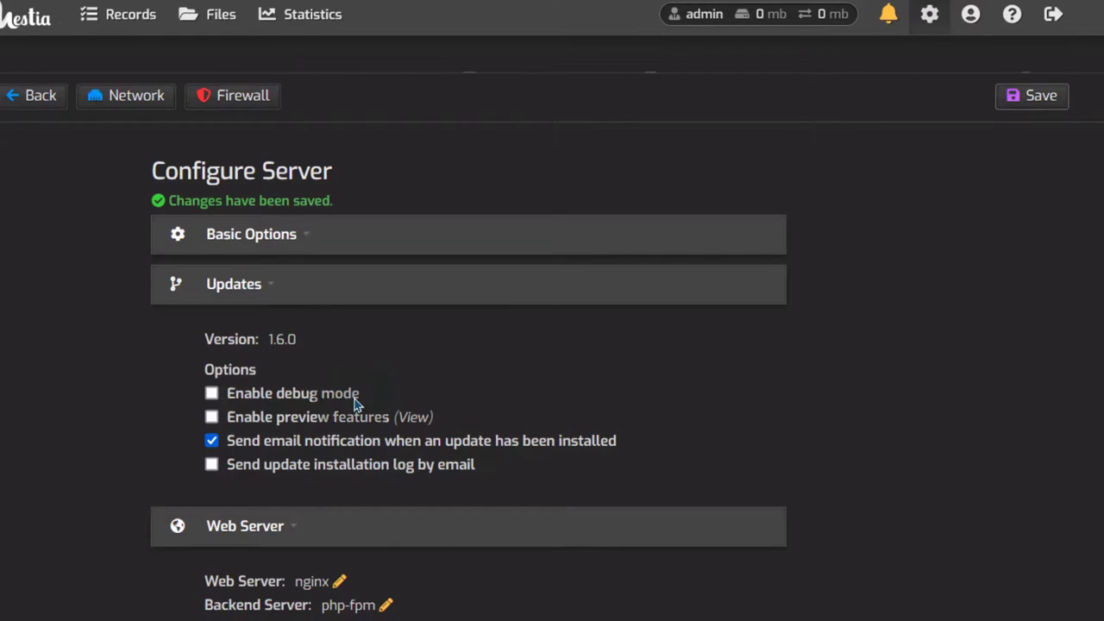
pyautogui.click(76, 499)
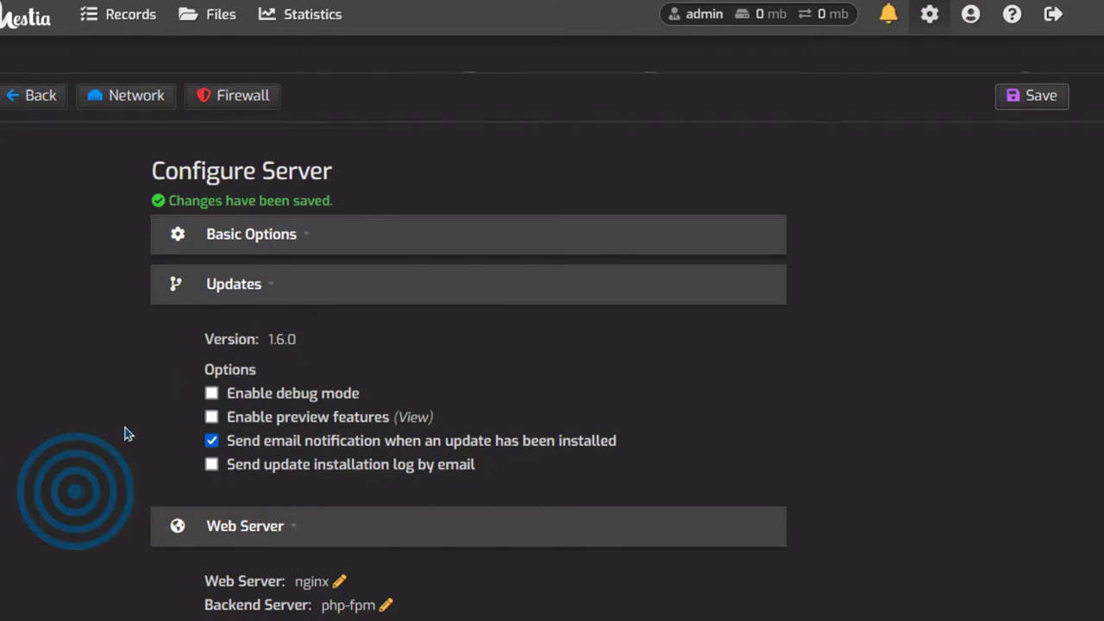
# Step: Set the time zone to Africa/Nairobi and the appearance theme to flat, and save
pyautogui.click(305, 233)
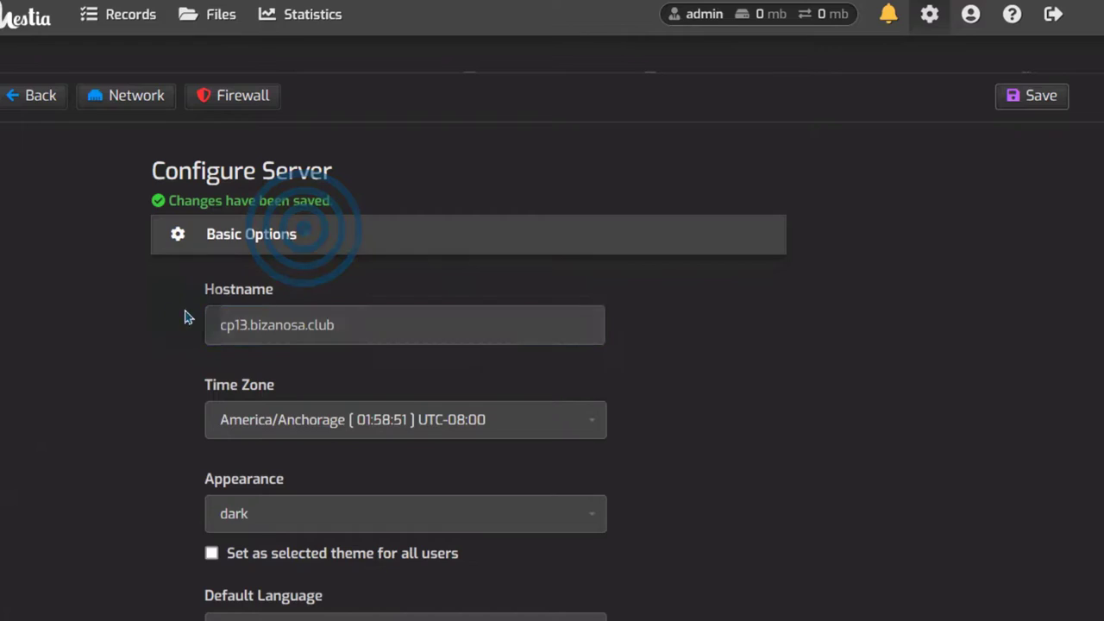
pyautogui.click(301, 329)
pyautogui.scroll(-1, 304, 336)
pyautogui.click(345, 317)
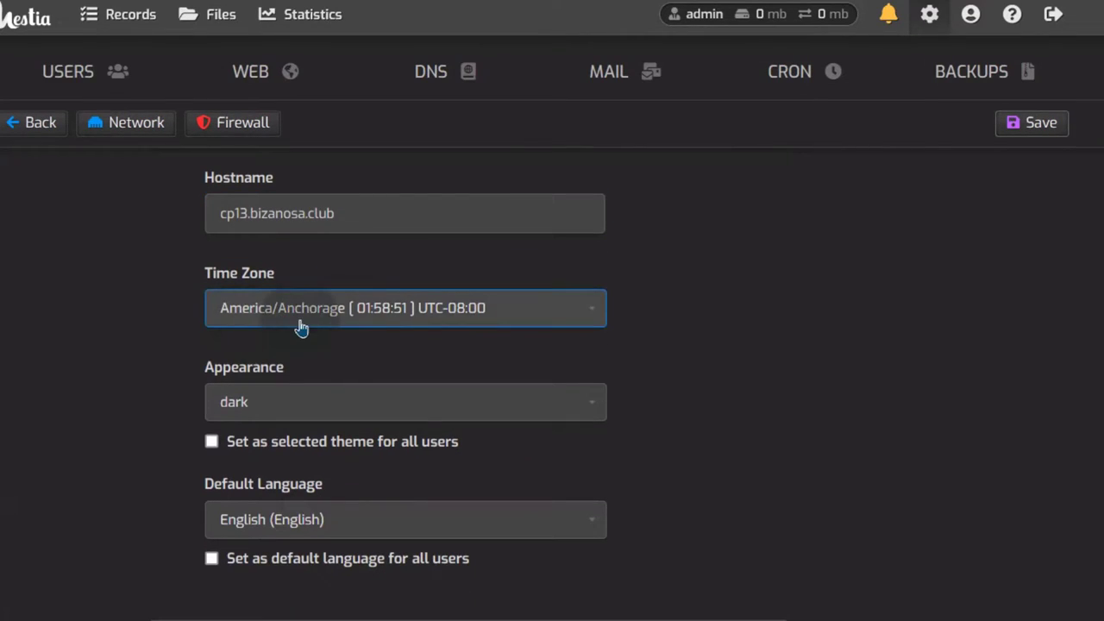
pyautogui.click(336, 319)
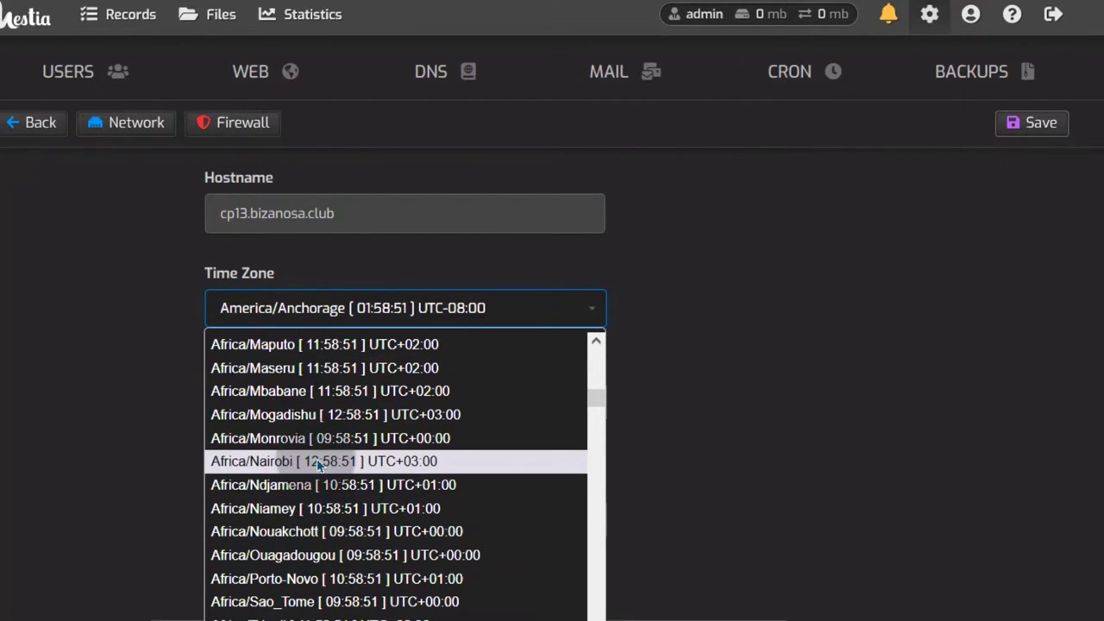
pyautogui.scroll(4, 317, 465)
pyautogui.scroll(-4, 311, 462)
pyautogui.click(285, 459)
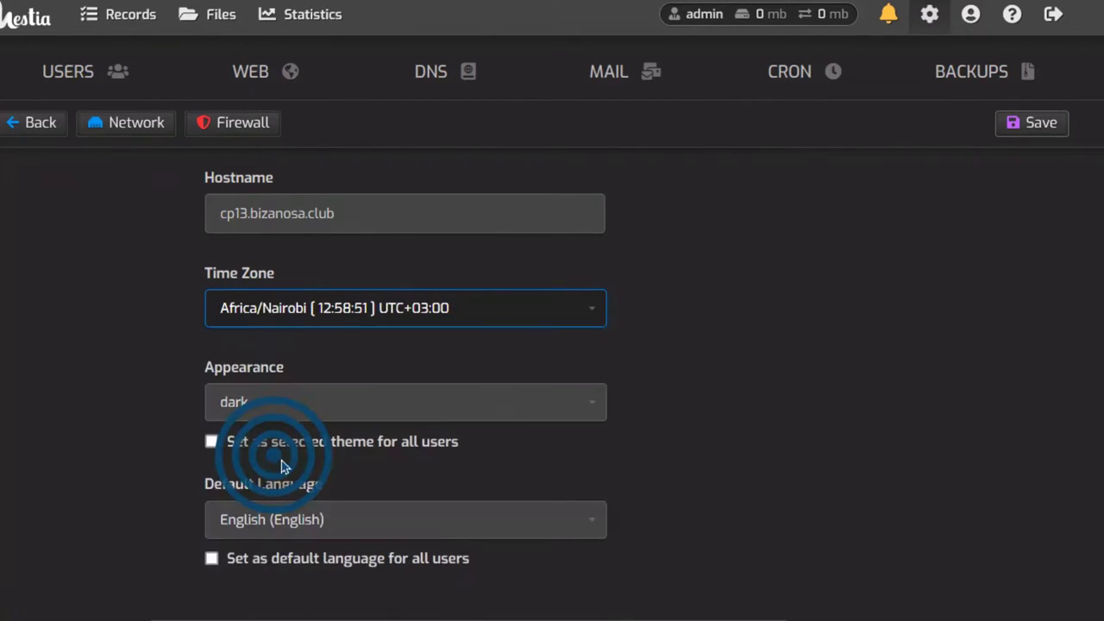
pyautogui.click(245, 404)
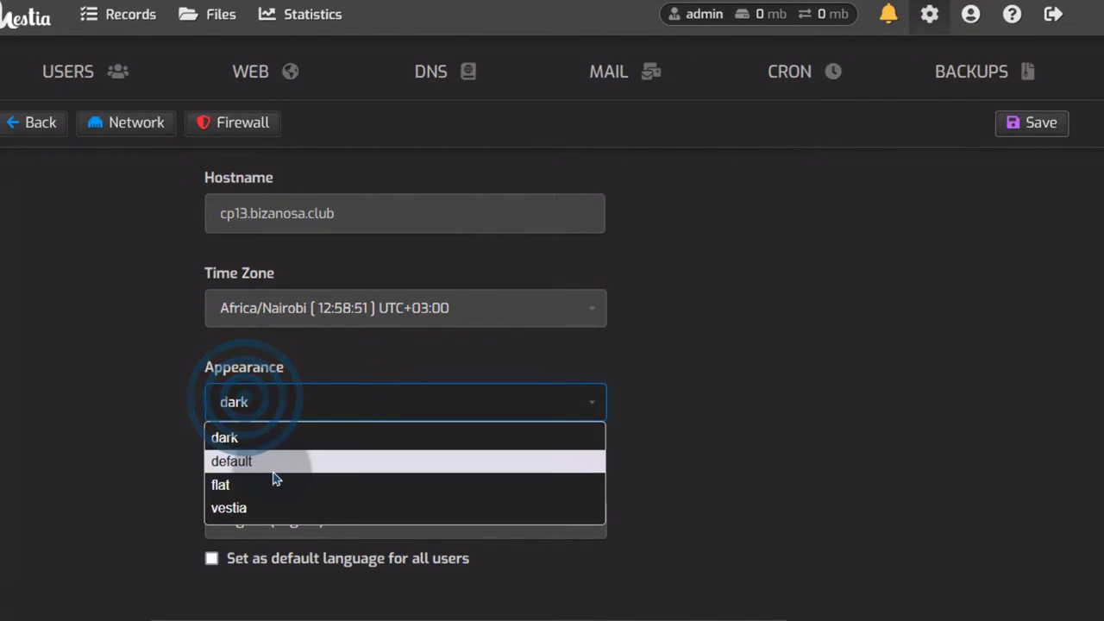
pyautogui.click(221, 485)
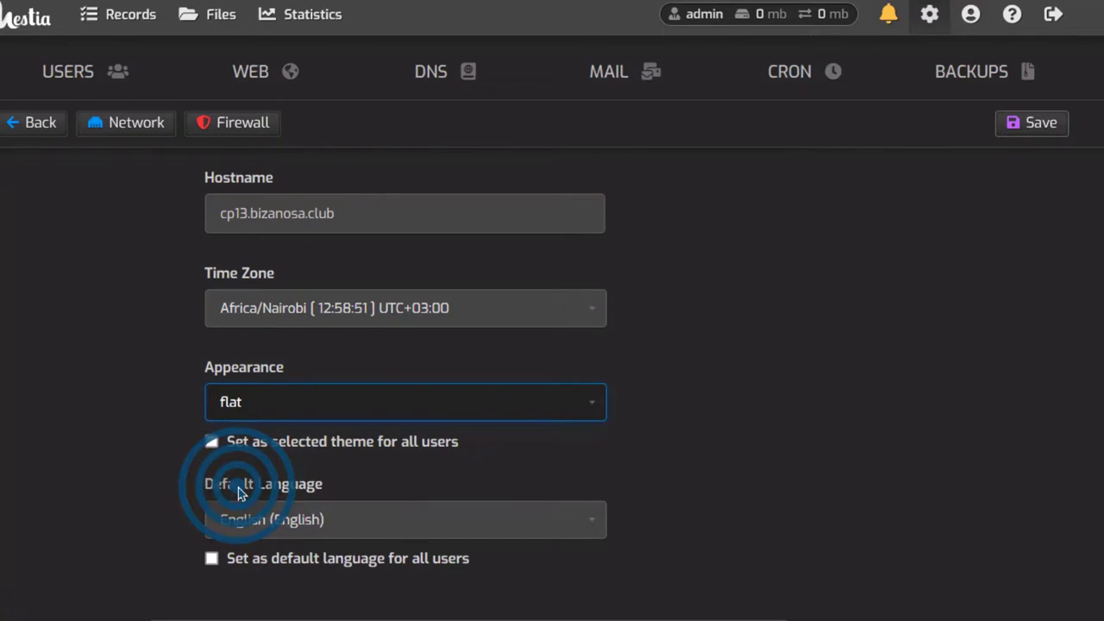
pyautogui.hotkey('ctrl', 'Return')
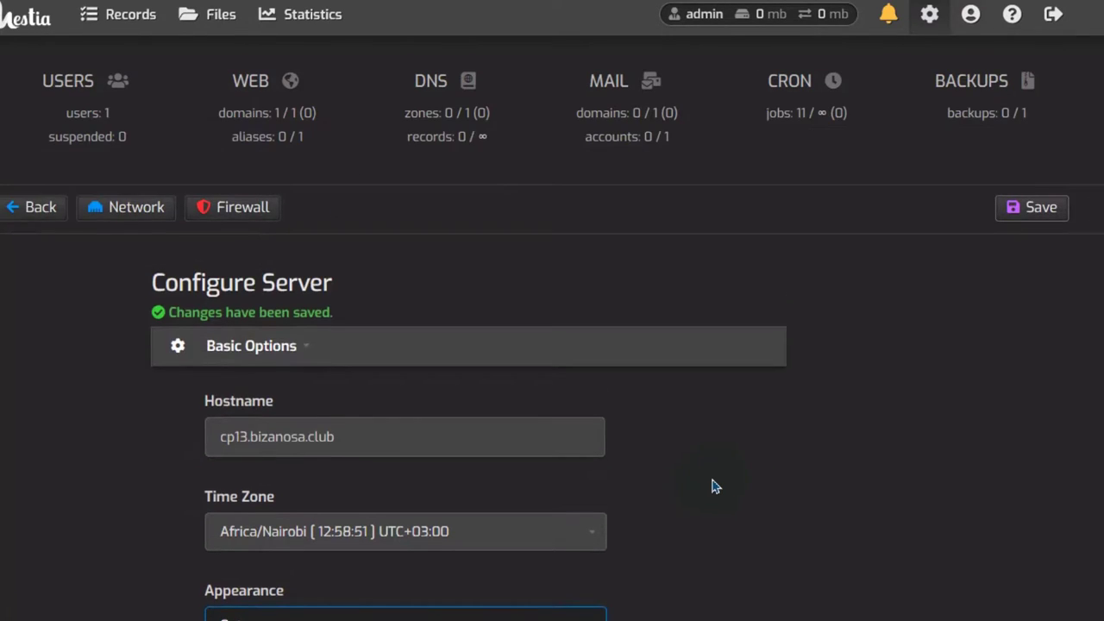
pyautogui.scroll(-2, 926, 350)
pyautogui.click(1041, 100)
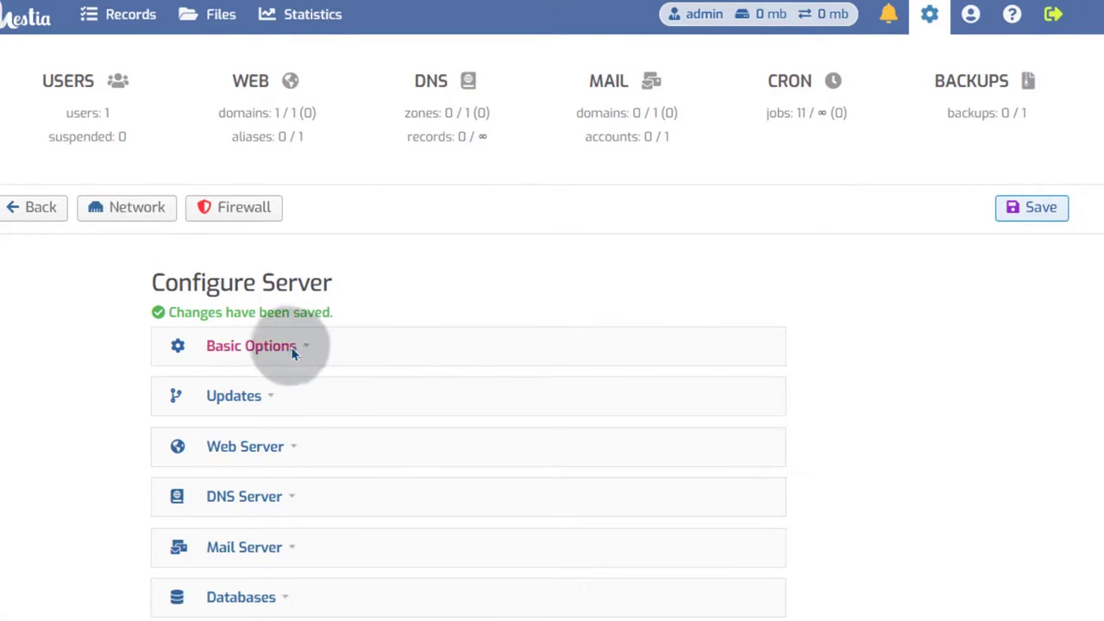
# Step: Change the appearance theme to dark and save it
pyautogui.click(293, 348)
pyautogui.scroll(-2, 363, 487)
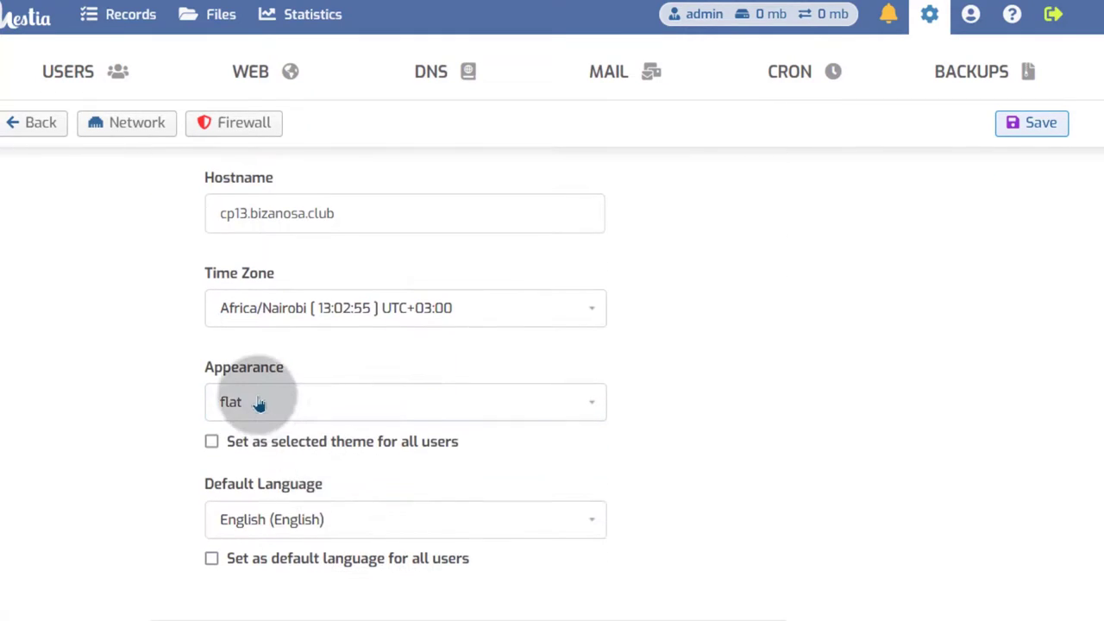
pyautogui.click(259, 403)
pyautogui.click(252, 434)
pyautogui.click(1044, 122)
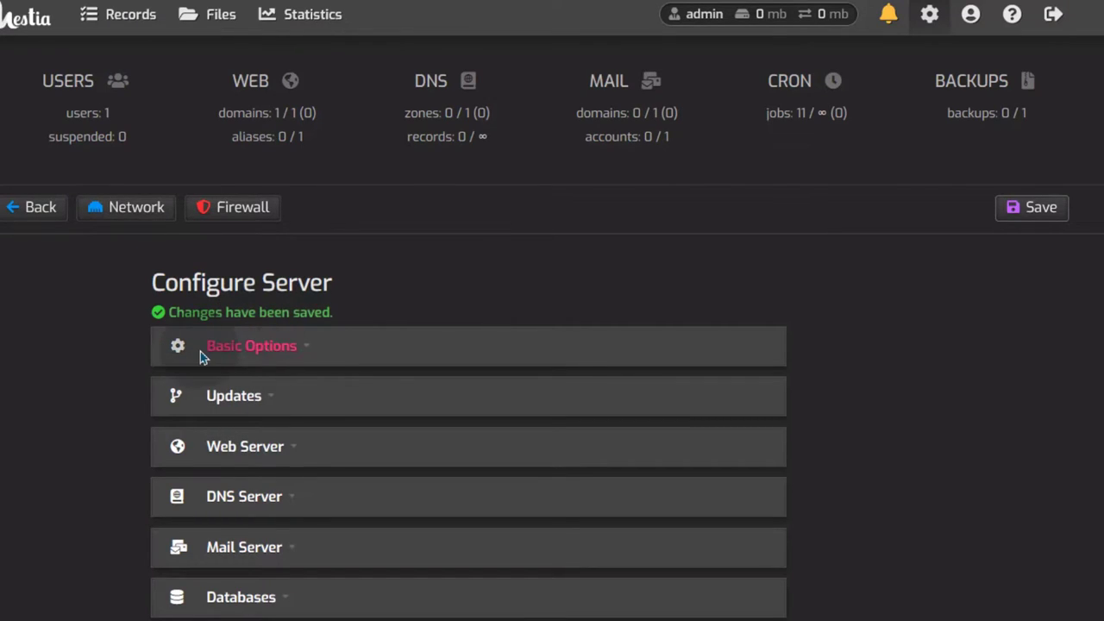
# Step: Expand the Databases settings and scroll through them
pyautogui.scroll(-3, 44, 451)
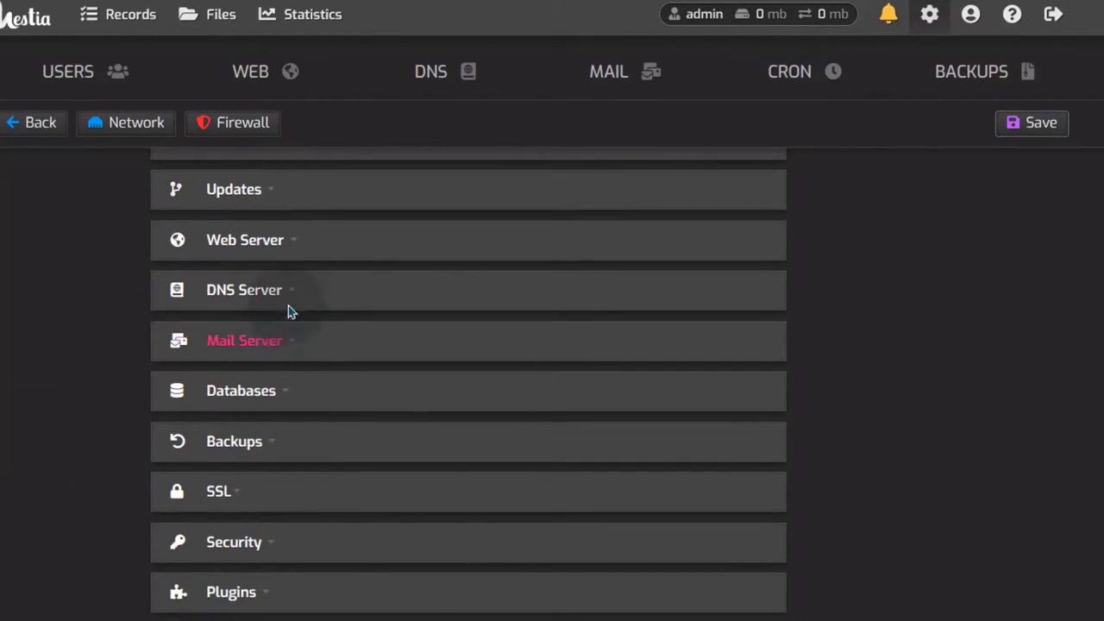
pyautogui.scroll(3, 99, 562)
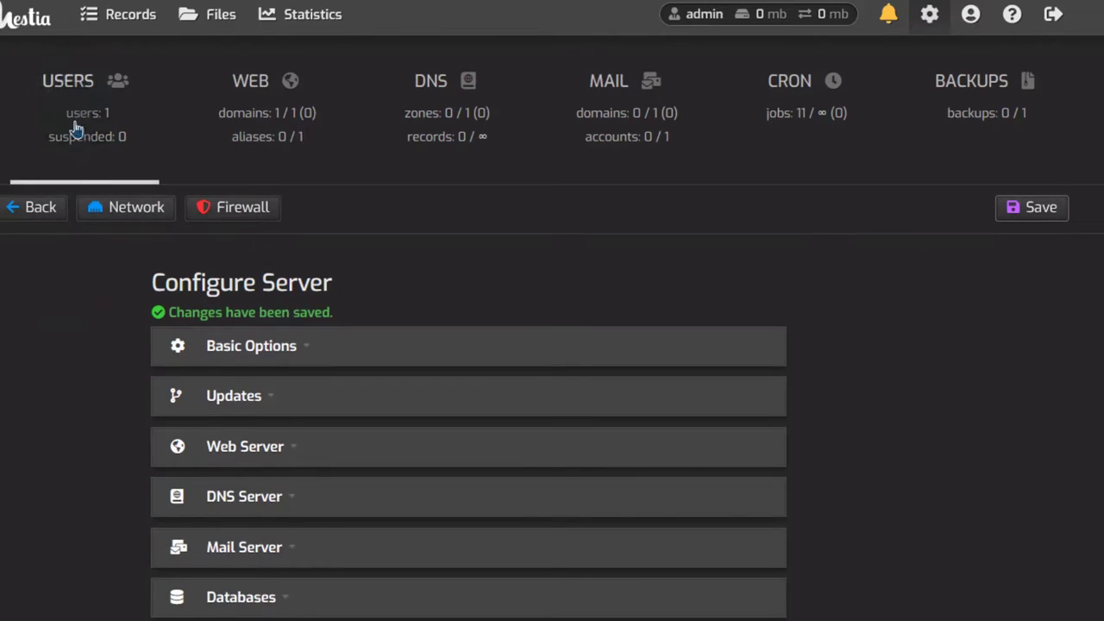
pyautogui.scroll(-3, 59, 409)
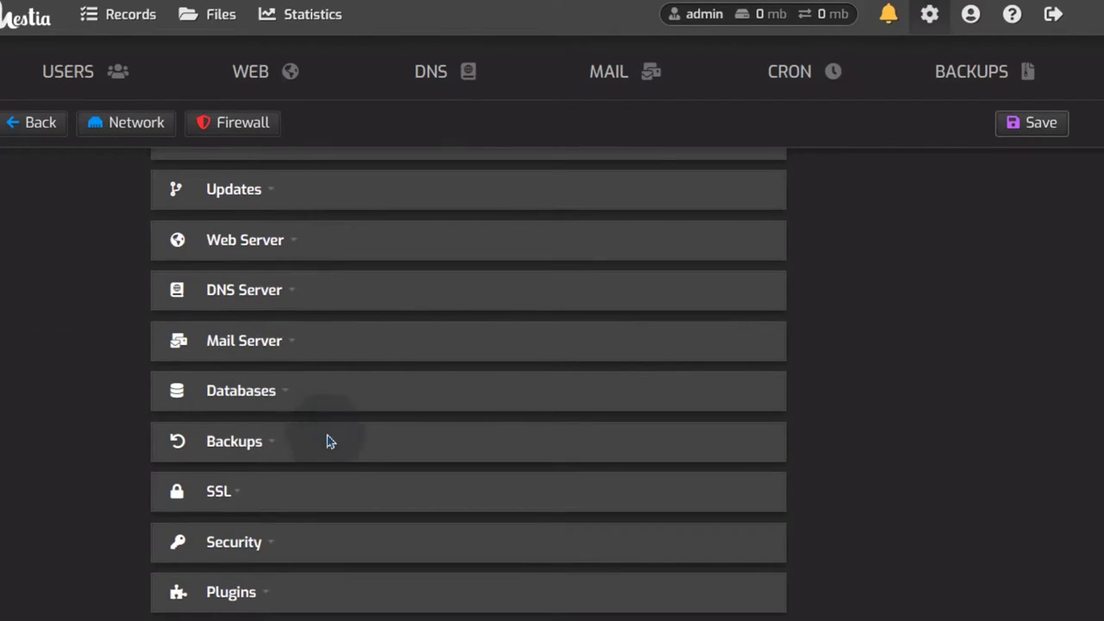
pyautogui.click(278, 395)
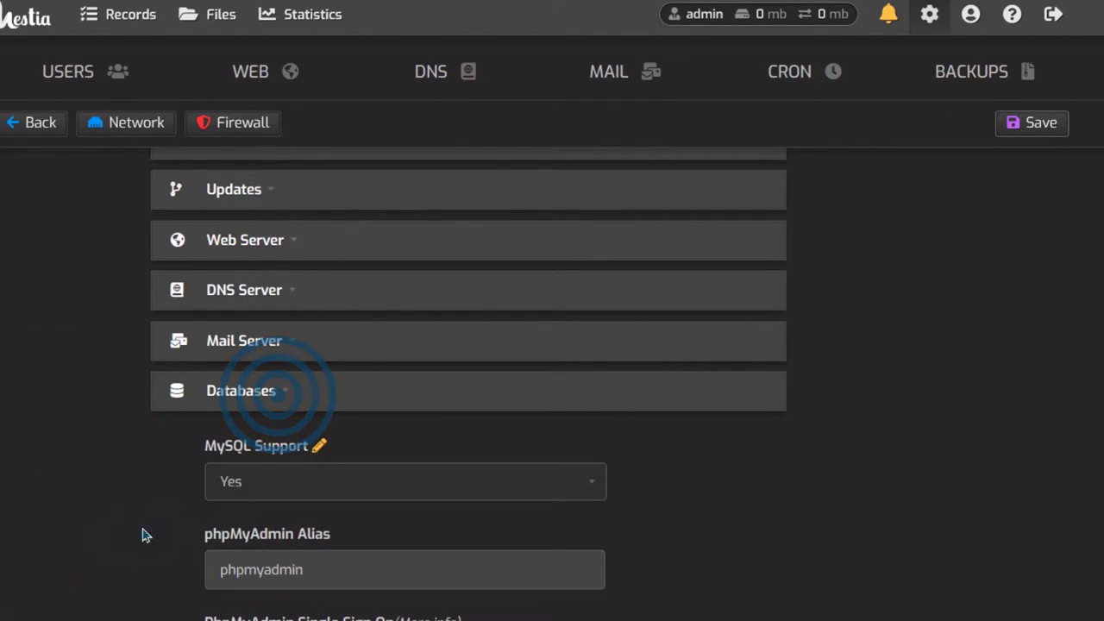
pyautogui.scroll(-3, 116, 541)
pyautogui.scroll(-5, 436, 463)
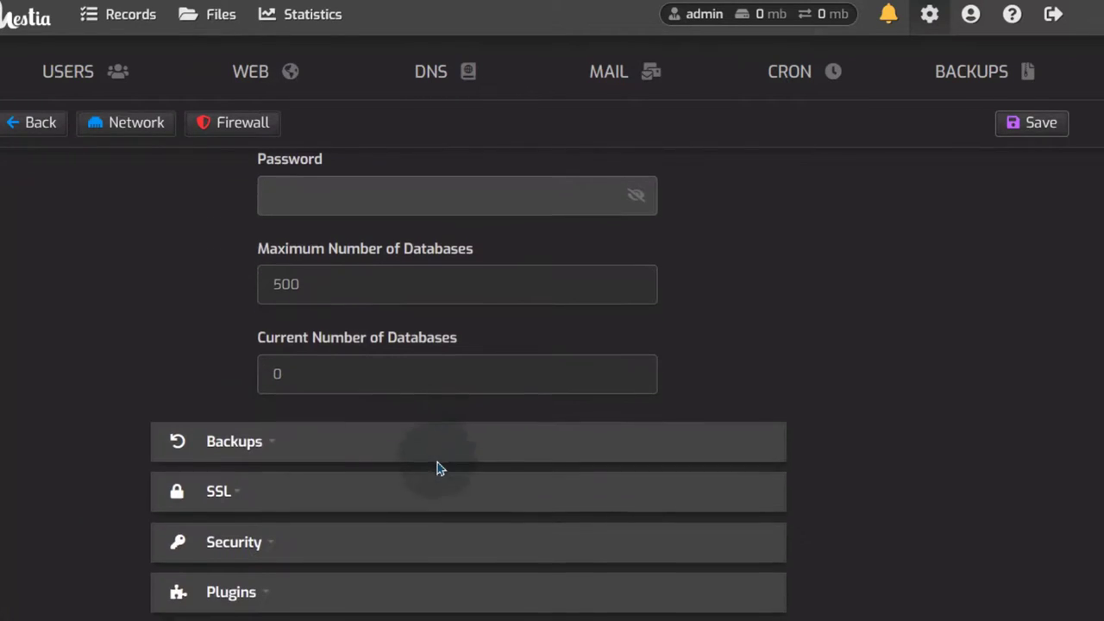
pyautogui.scroll(3, 147, 387)
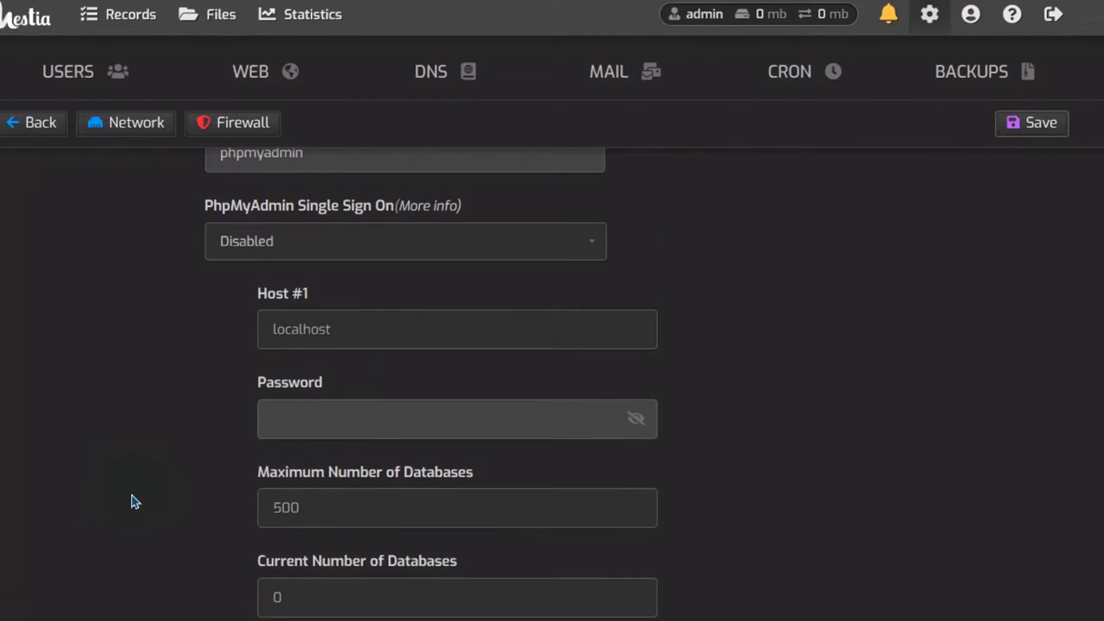
pyautogui.scroll(4, 134, 501)
pyautogui.scroll(-6, 140, 484)
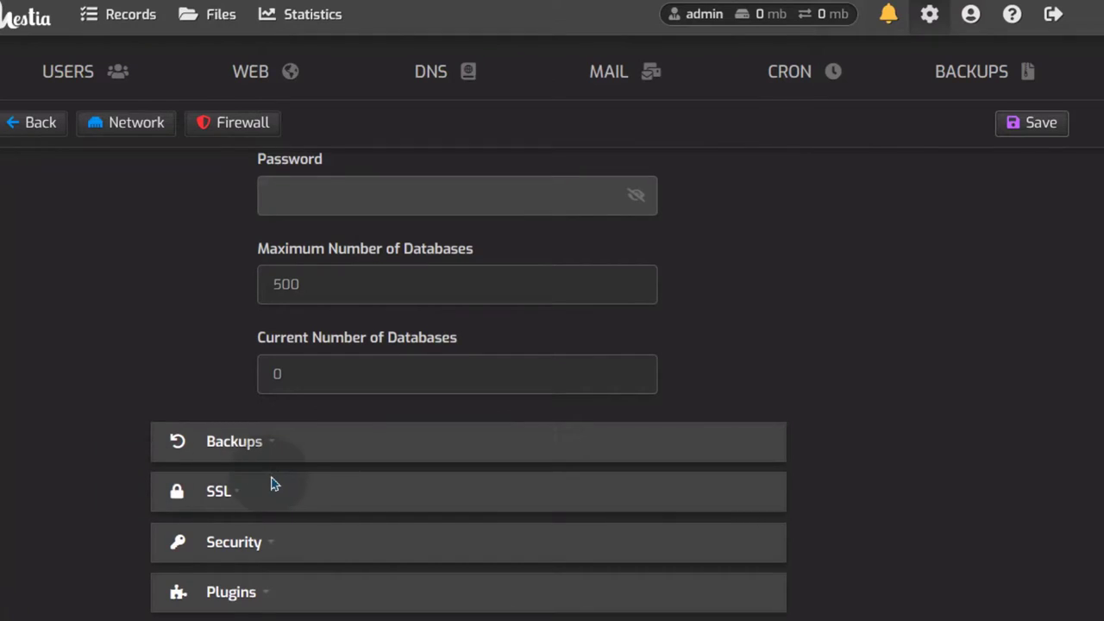
pyautogui.scroll(6, 269, 456)
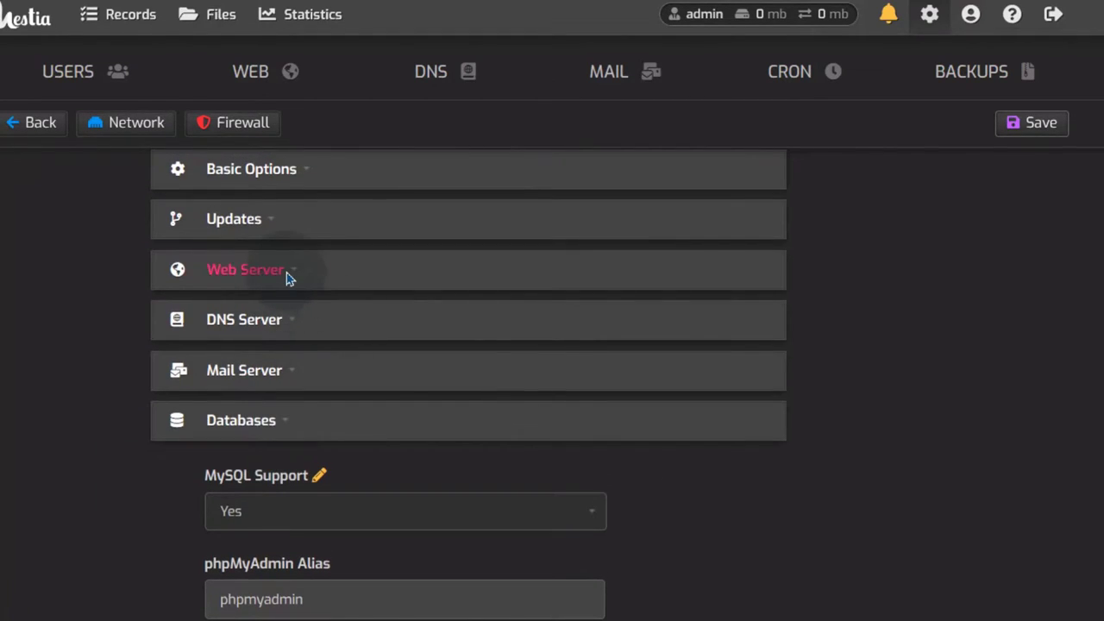
# Step: Expand Web Server, showing nginx with php-fpm backend, and review the enabled PHP versions
pyautogui.click(289, 274)
pyautogui.scroll(-5, 129, 500)
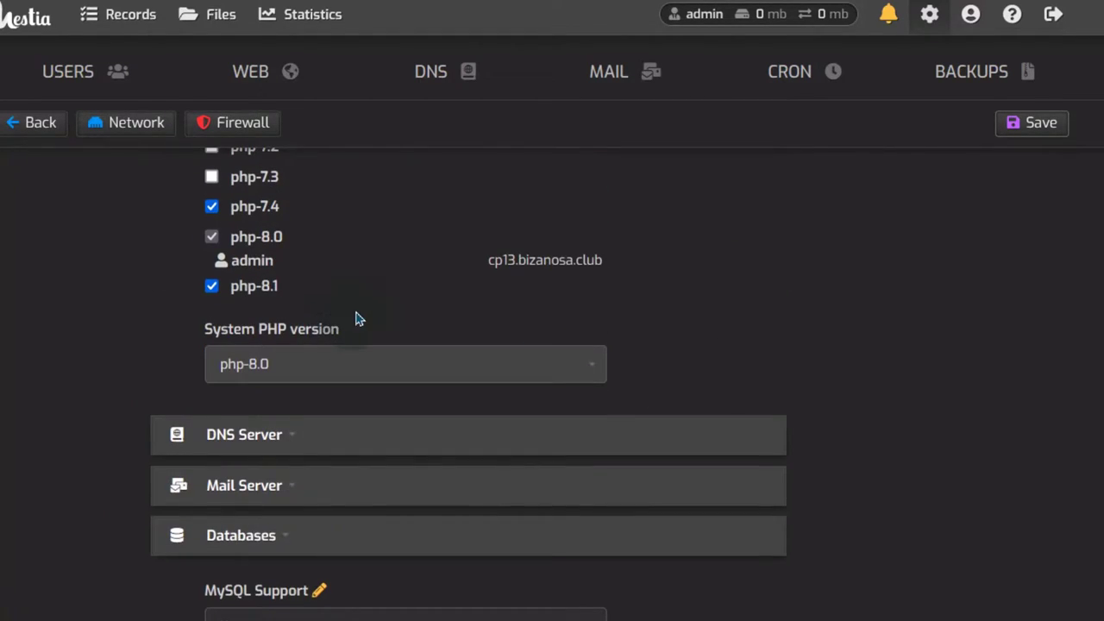
pyautogui.scroll(5, 372, 276)
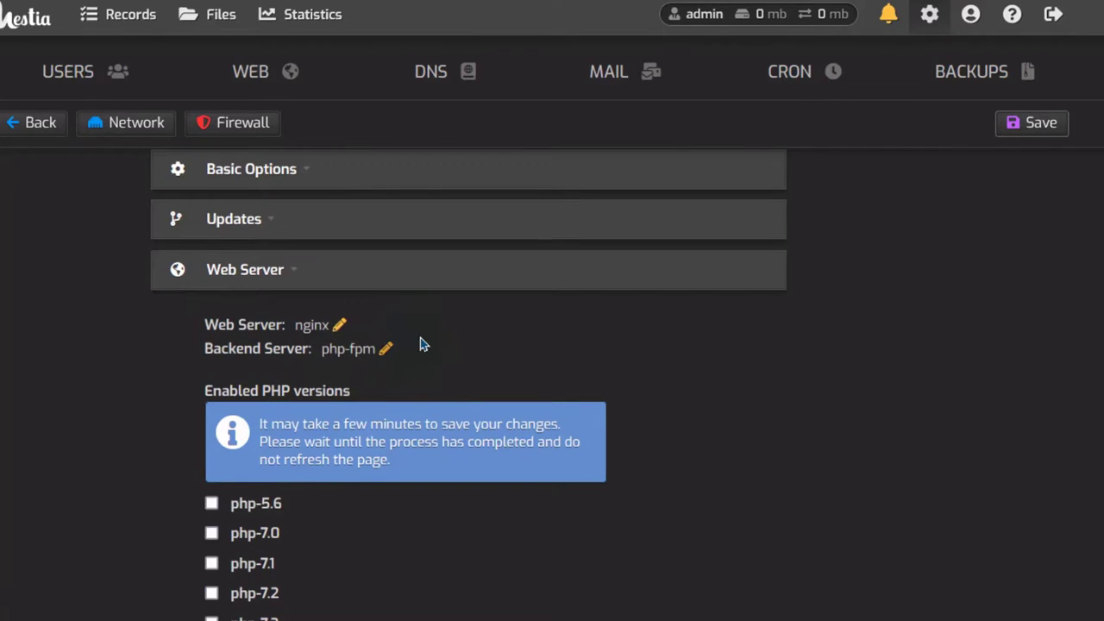
pyautogui.scroll(-5, 491, 488)
pyautogui.scroll(5, 472, 483)
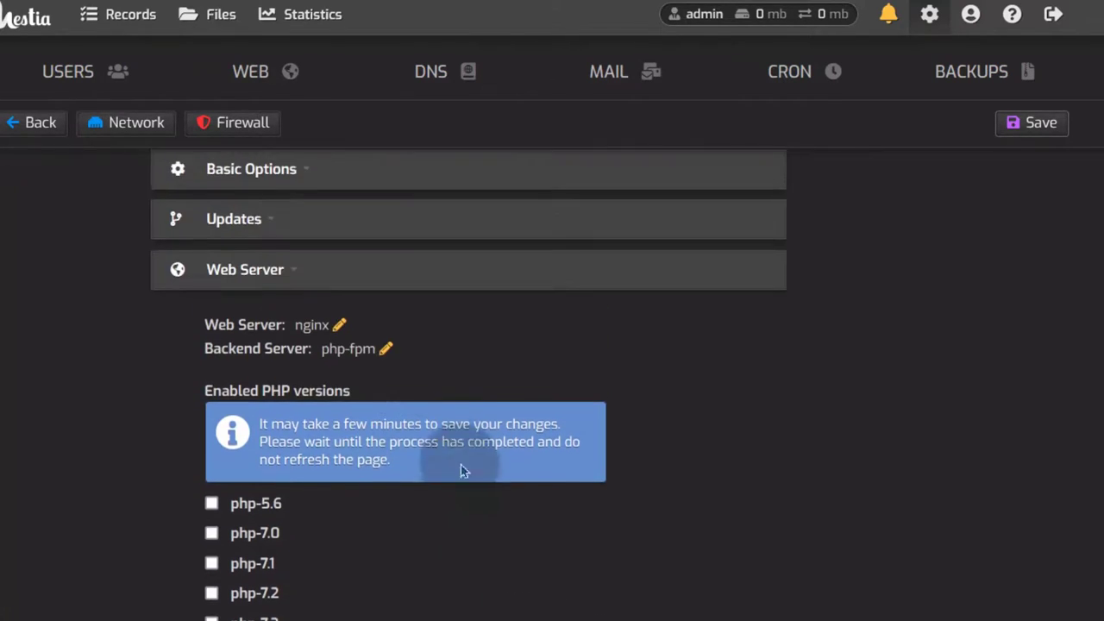
pyautogui.rightClick(386, 352)
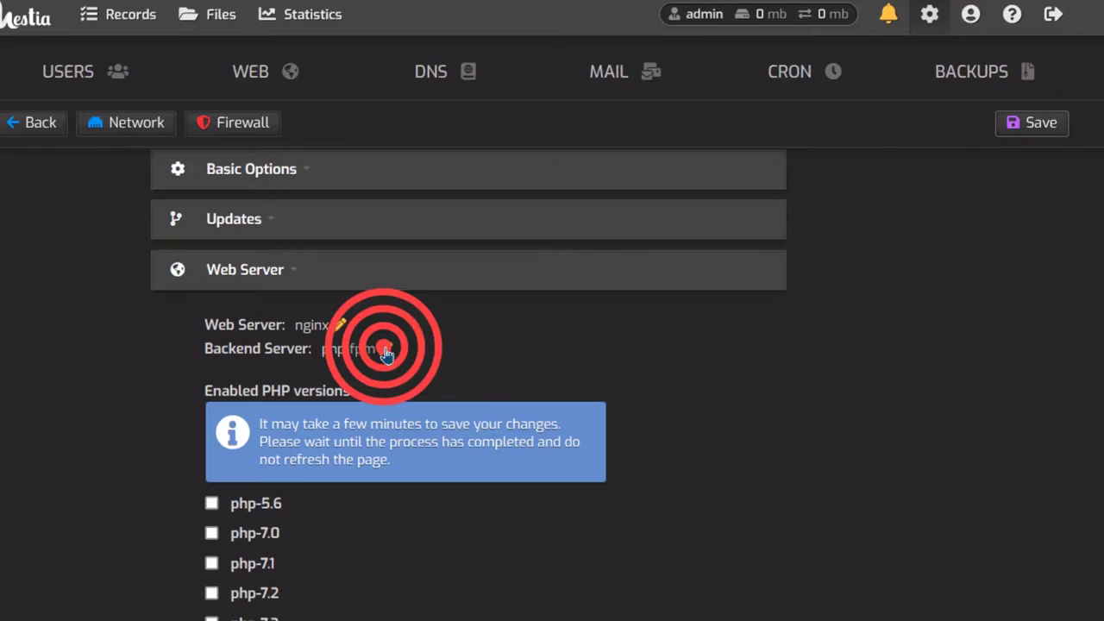
# Step: Open the PHP backend settings in a new tab and review fields like max_execution_time
pyautogui.click(425, 371)
pyautogui.hotkey('ctrl', 'Tab')
pyautogui.scroll(-2, 552, 351)
pyautogui.scroll(2, 483, 328)
pyautogui.click(239, 384)
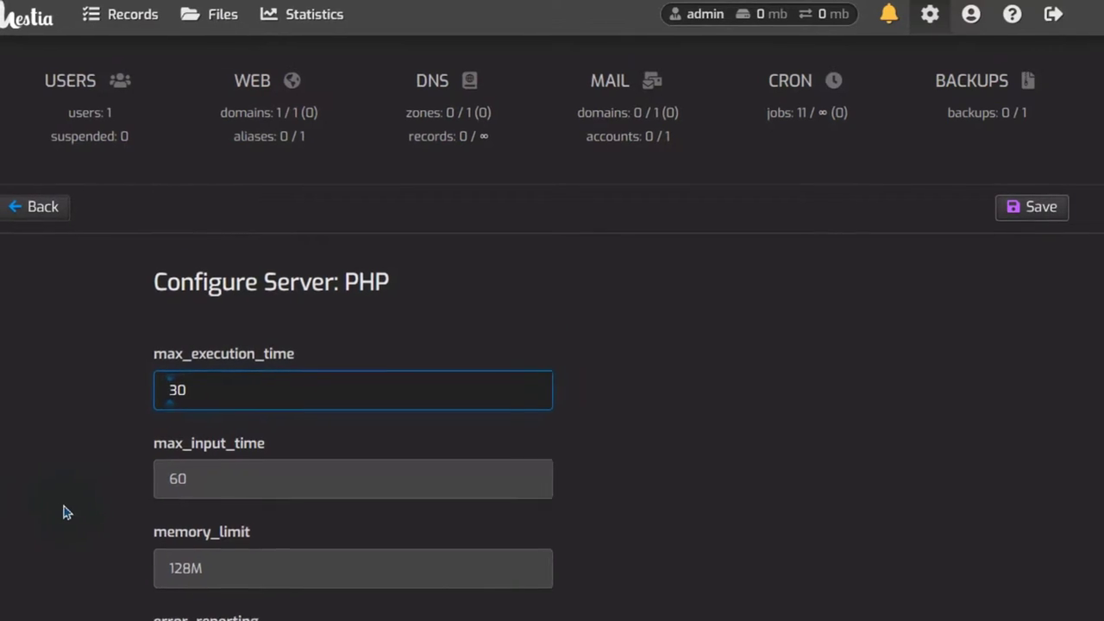
pyautogui.scroll(-5, 316, 340)
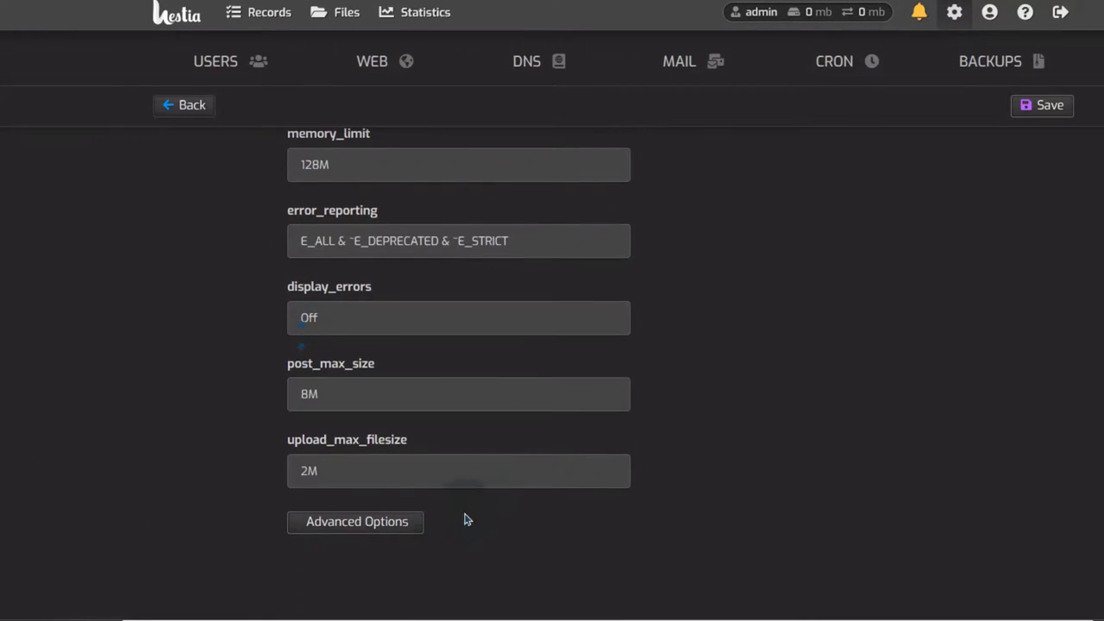
# Step: View the full php.ini file in the Advanced Options editor
pyautogui.click(371, 525)
pyautogui.scroll(4, 538, 491)
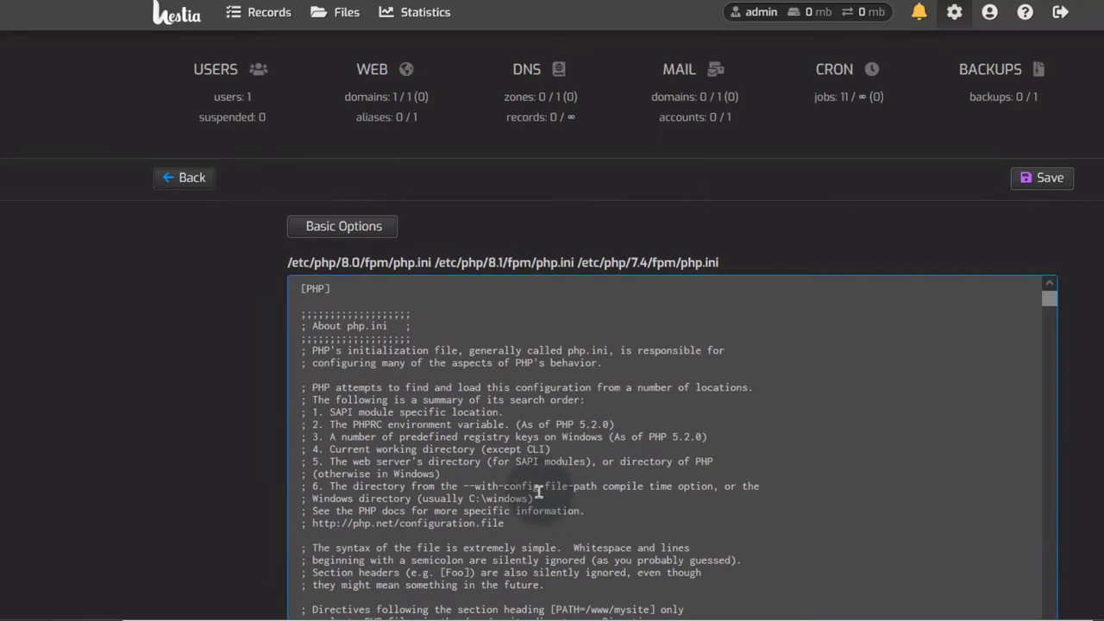
pyautogui.scroll(-3, 227, 436)
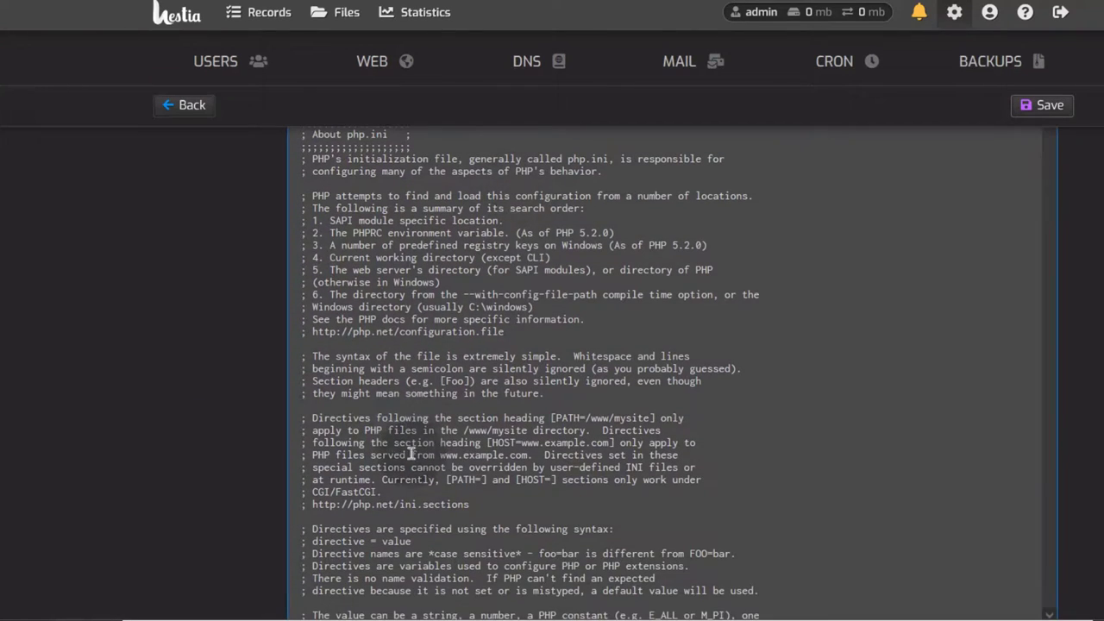
pyautogui.scroll(3, 215, 421)
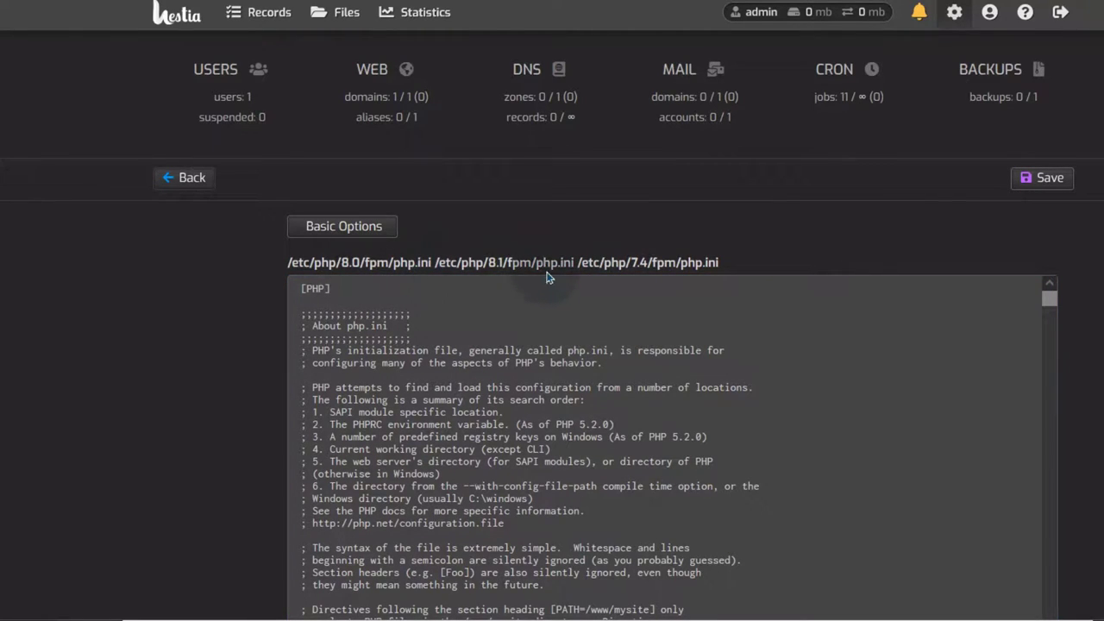
pyautogui.click(522, 362)
pyautogui.scroll(-20, 522, 362)
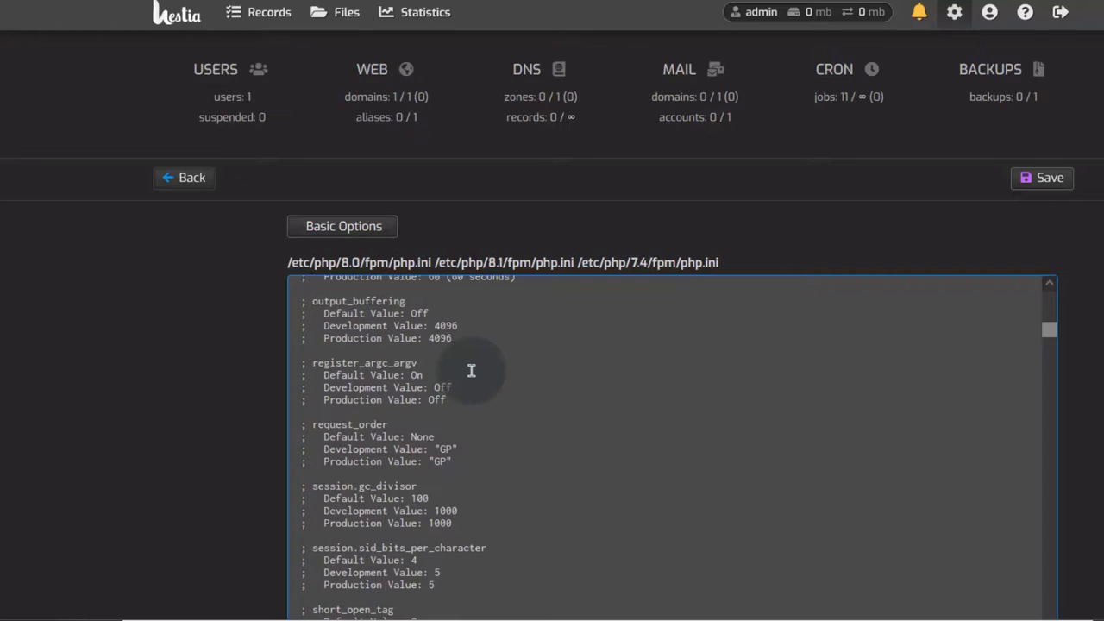
# Step: Return to the basic PHP form, go back, and open the NGINX server configuration
pyautogui.click(346, 228)
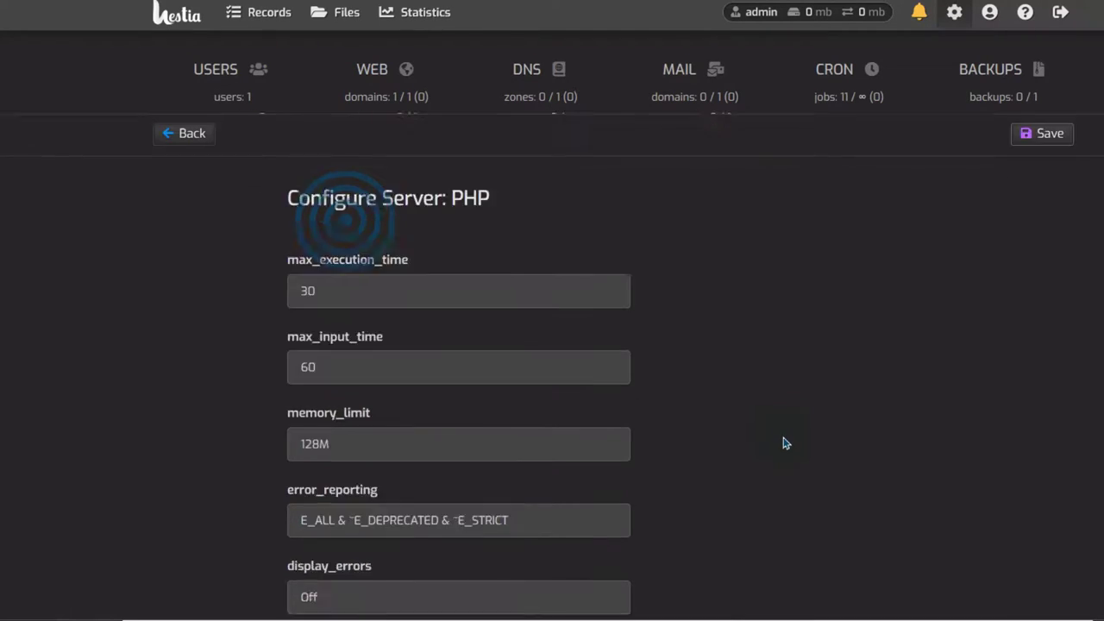
pyautogui.scroll(-3, 781, 440)
pyautogui.click(770, 407)
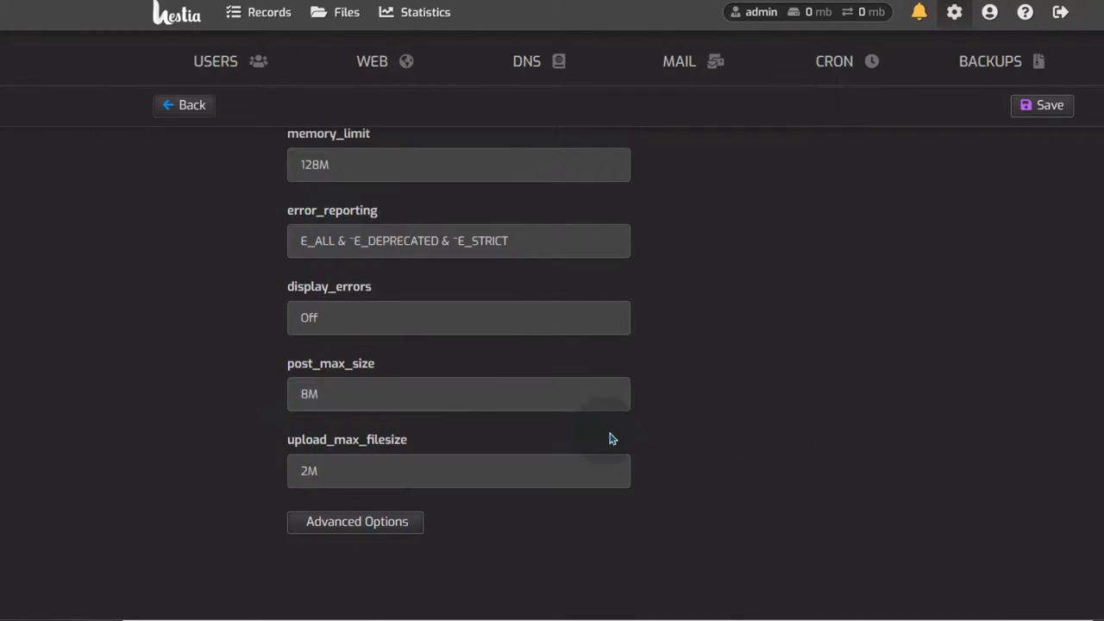
pyautogui.scroll(1, 509, 366)
pyautogui.scroll(4, 491, 487)
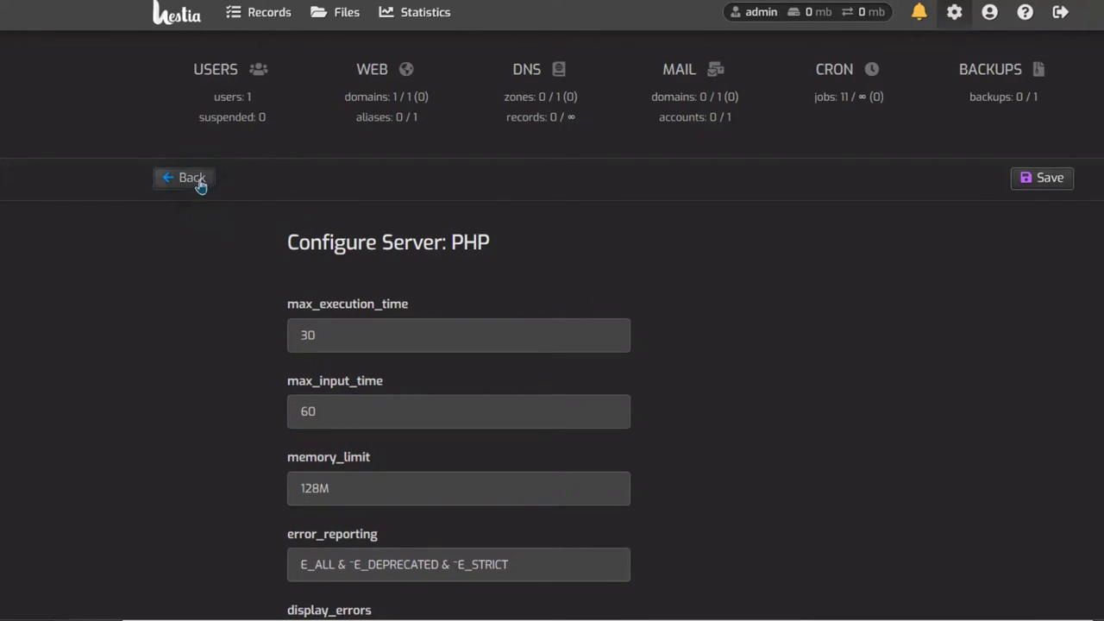
pyautogui.click(184, 177)
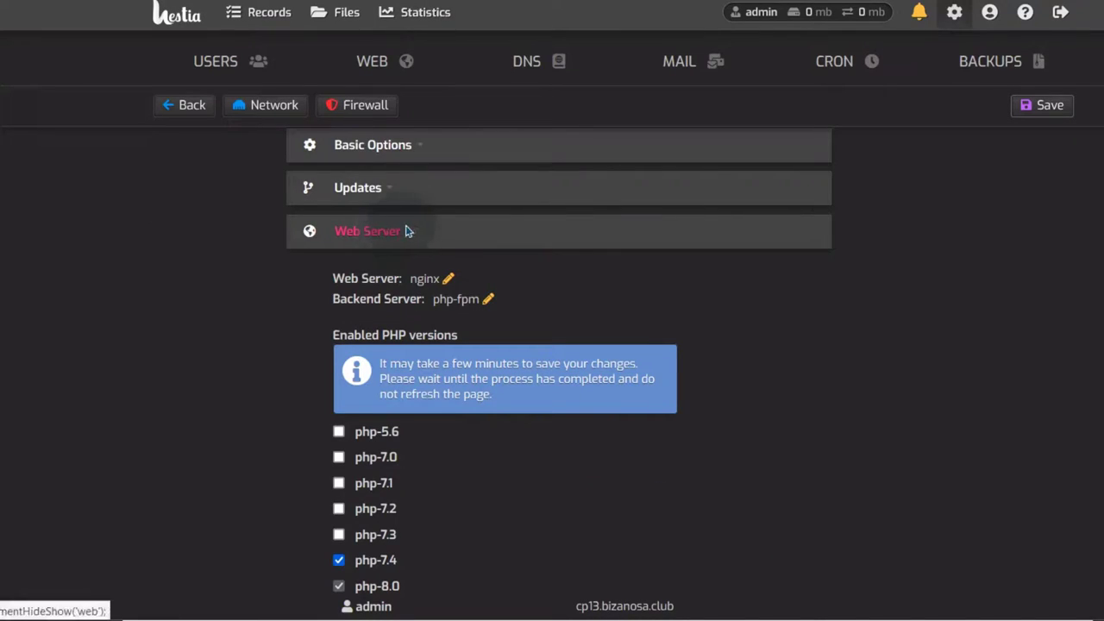
pyautogui.click(448, 279)
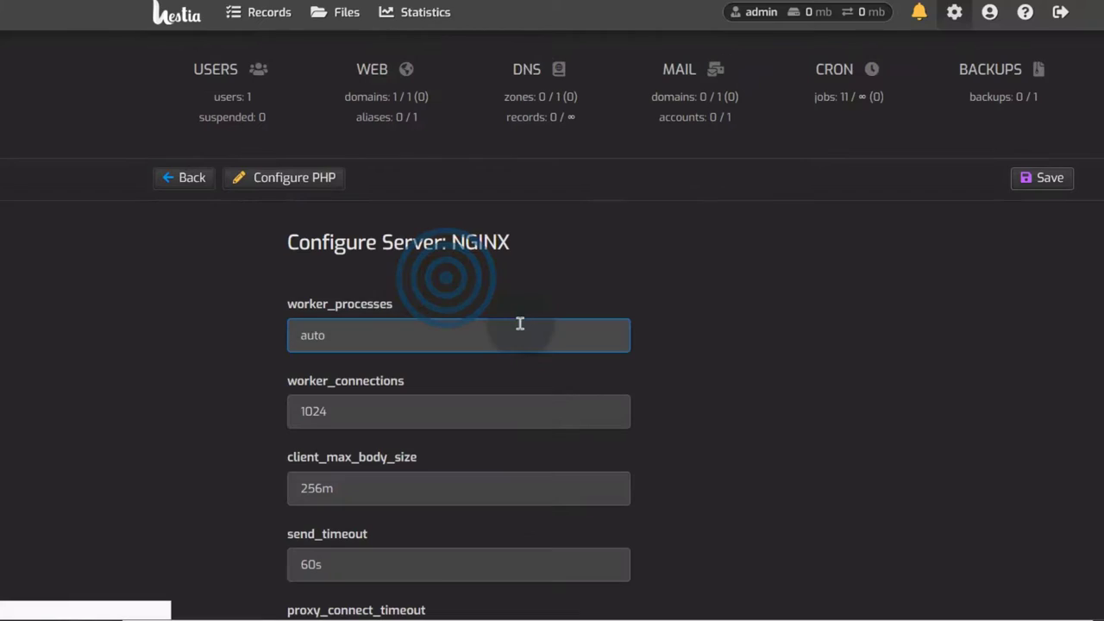
# Step: Review the NGINX proxy_connect_timeout, proxy_send_timeout and proxy_read_timeout fields
pyautogui.scroll(-2, 669, 410)
pyautogui.scroll(2, 560, 427)
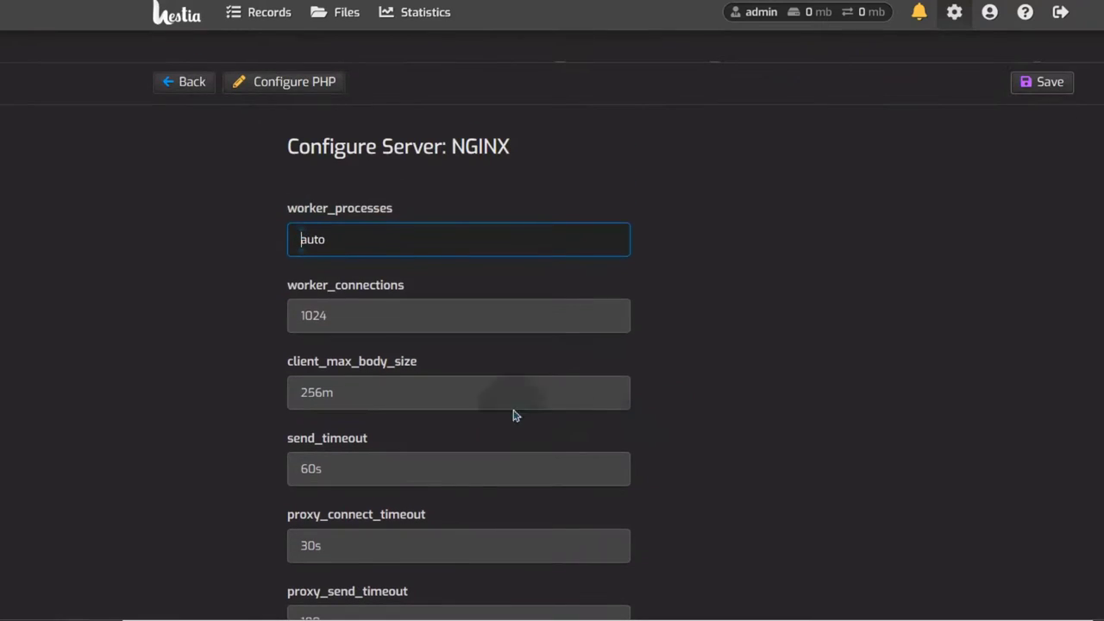
pyautogui.scroll(-3, 323, 314)
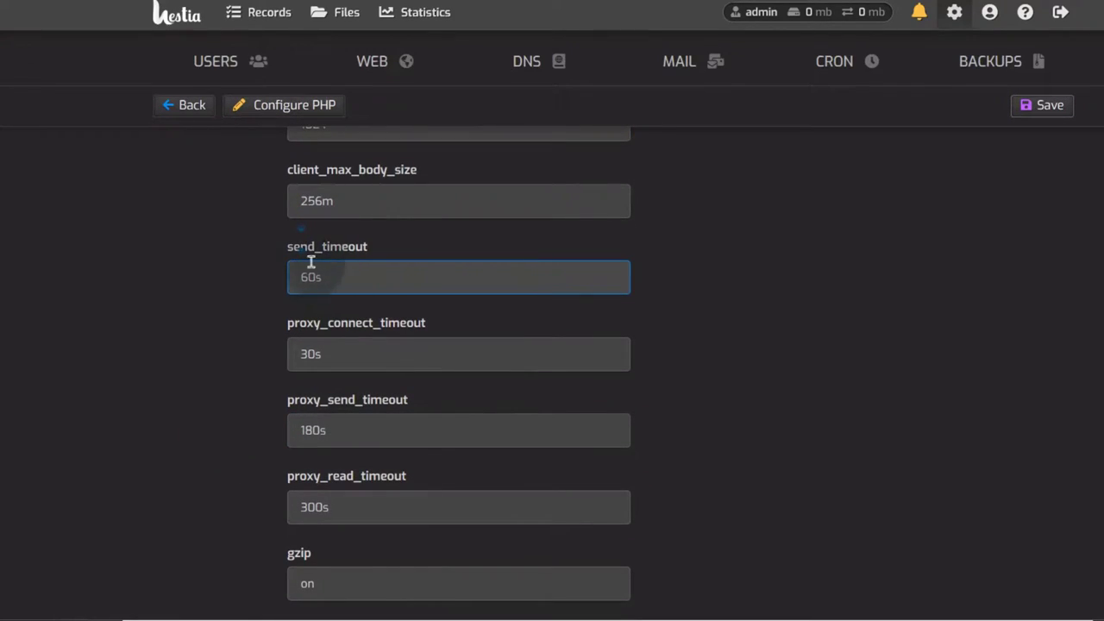
pyautogui.click(325, 362)
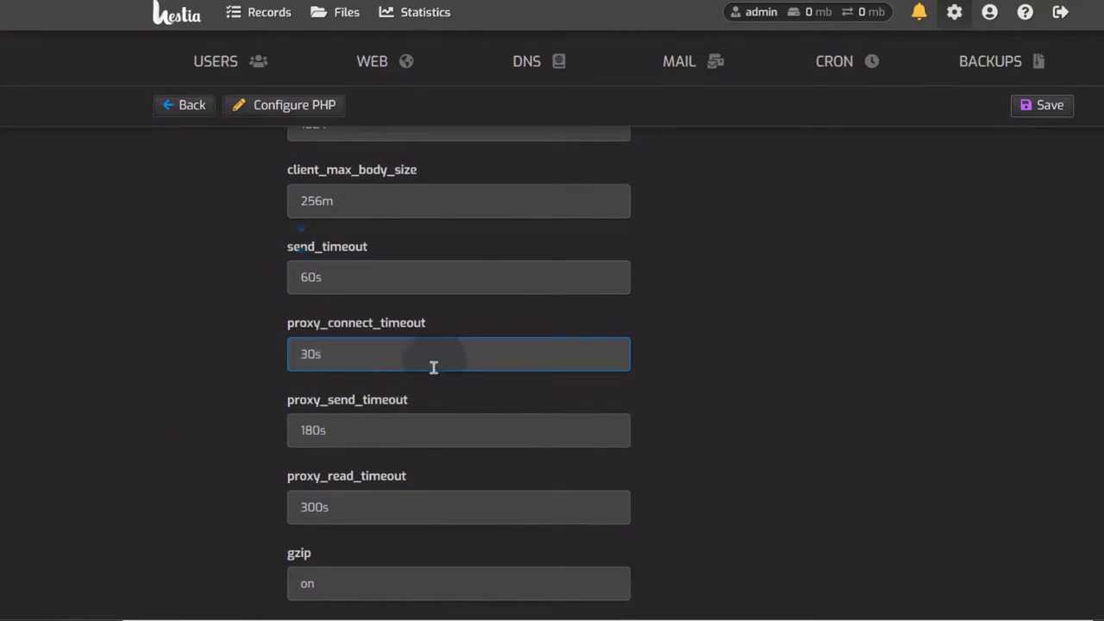
pyautogui.click(339, 430)
pyautogui.click(340, 511)
pyautogui.scroll(-3, 340, 520)
pyautogui.scroll(-2, 316, 520)
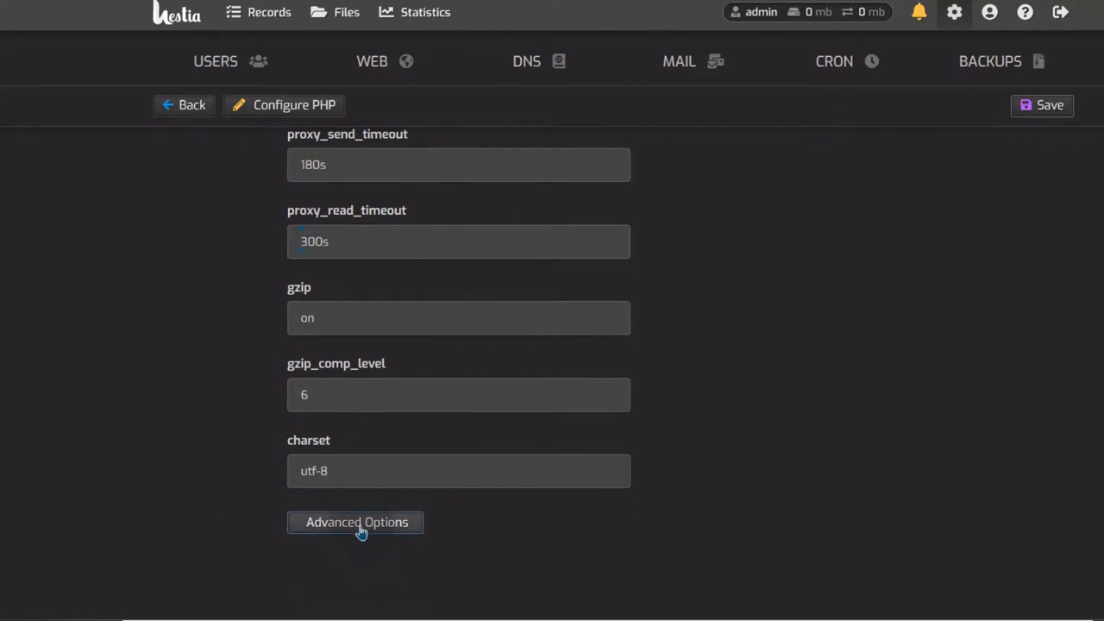
# Step: View the full /etc/nginx/nginx.conf in the advanced editor, then return to the services list
pyautogui.click(360, 525)
pyautogui.scroll(-15, 498, 369)
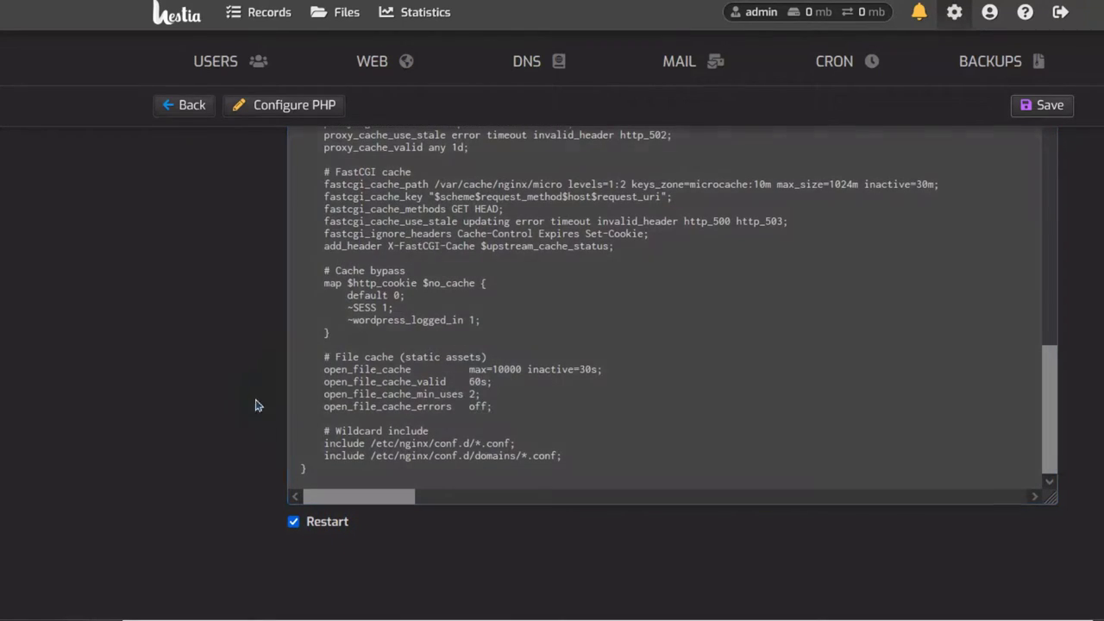
pyautogui.click(340, 334)
pyautogui.scroll(15, 406, 339)
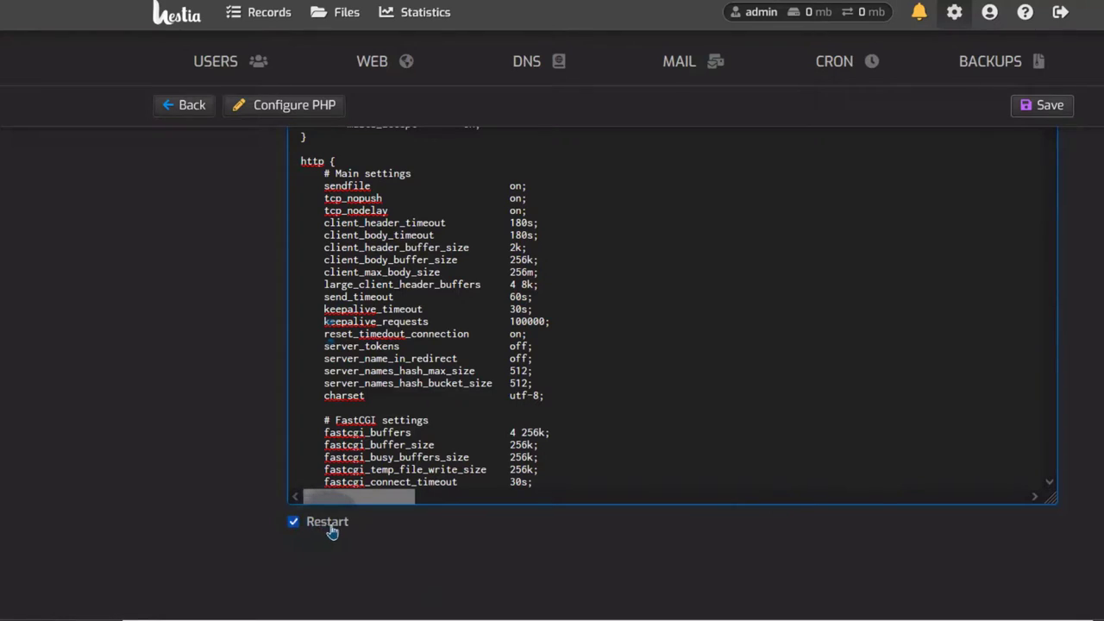
pyautogui.scroll(4, 235, 432)
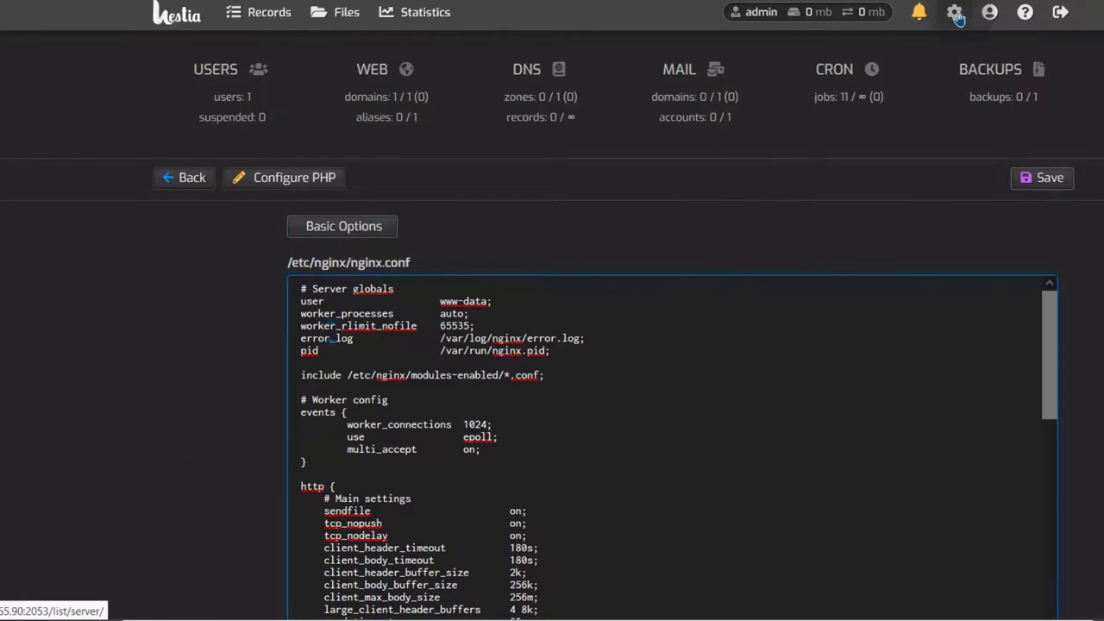
pyautogui.click(955, 14)
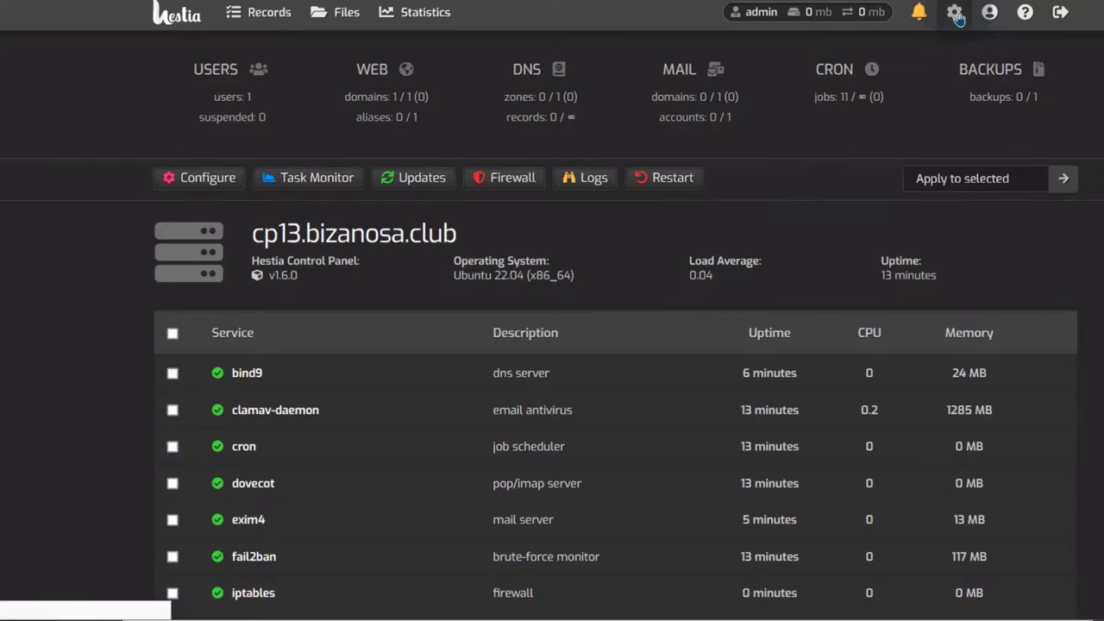
# Step: Open Task Monitor and browse the daily Load Average, Memory, Bandwidth and Exim graphs
pyautogui.click(312, 182)
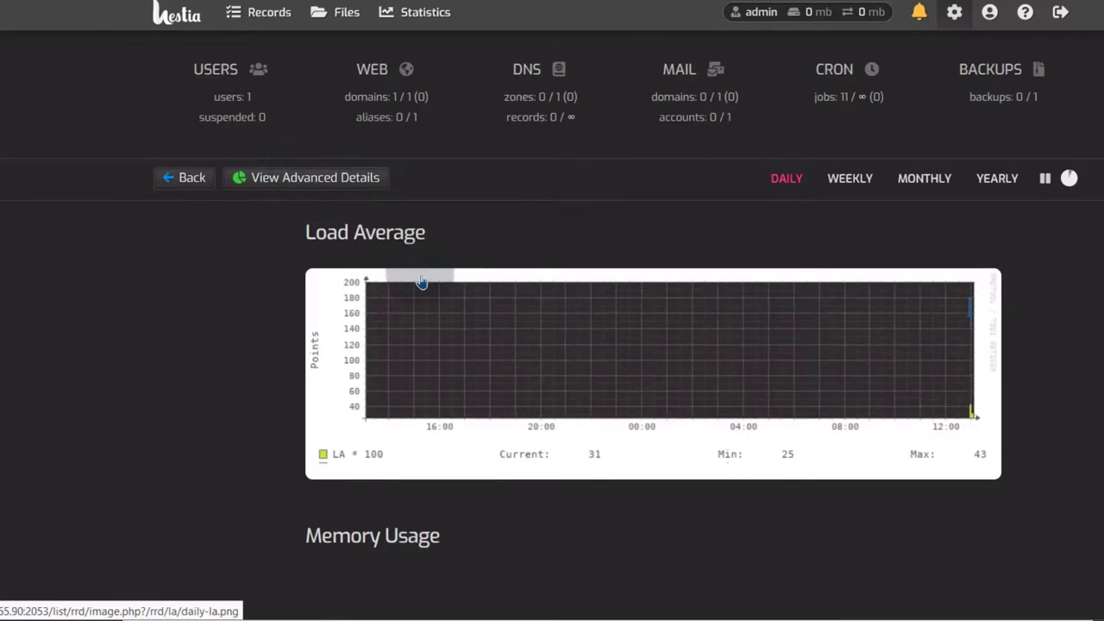
pyautogui.scroll(-10, 262, 430)
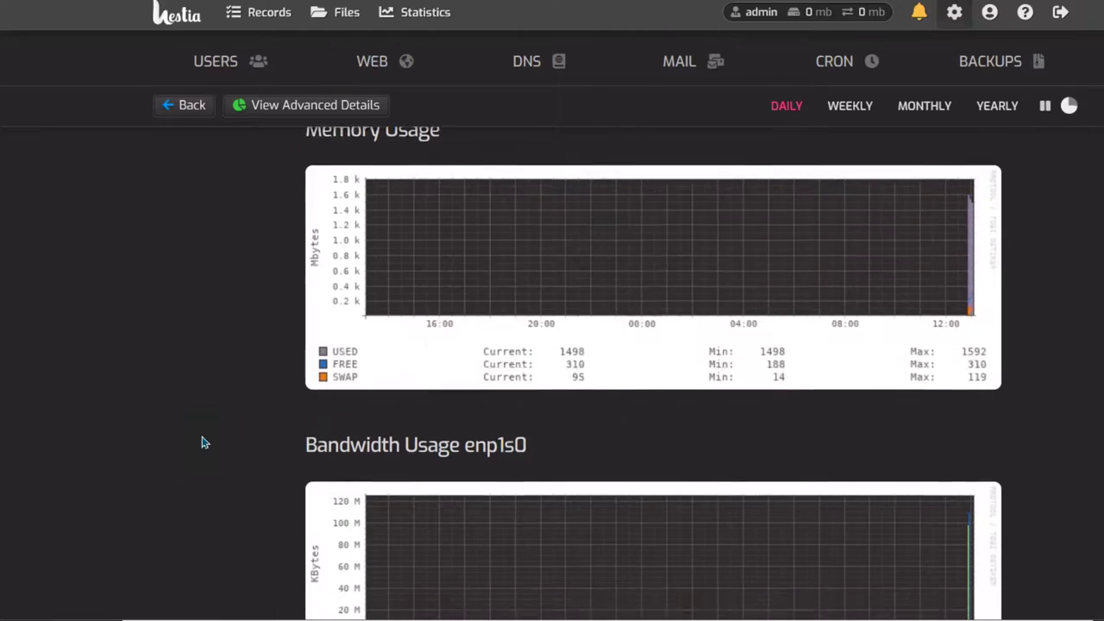
pyautogui.scroll(10, 202, 438)
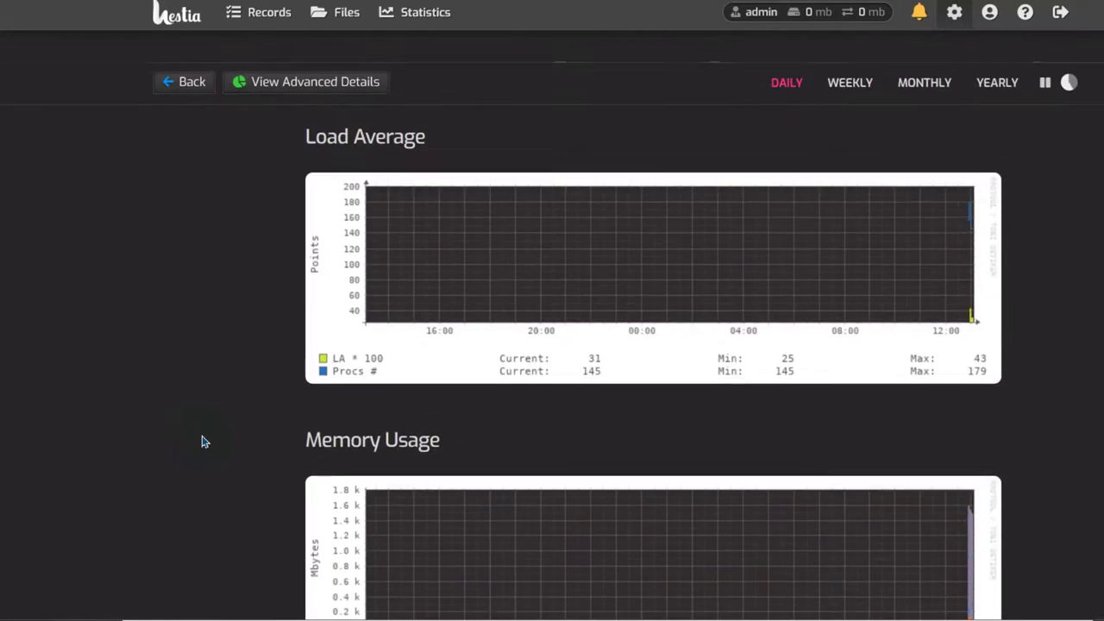
pyautogui.click(666, 411)
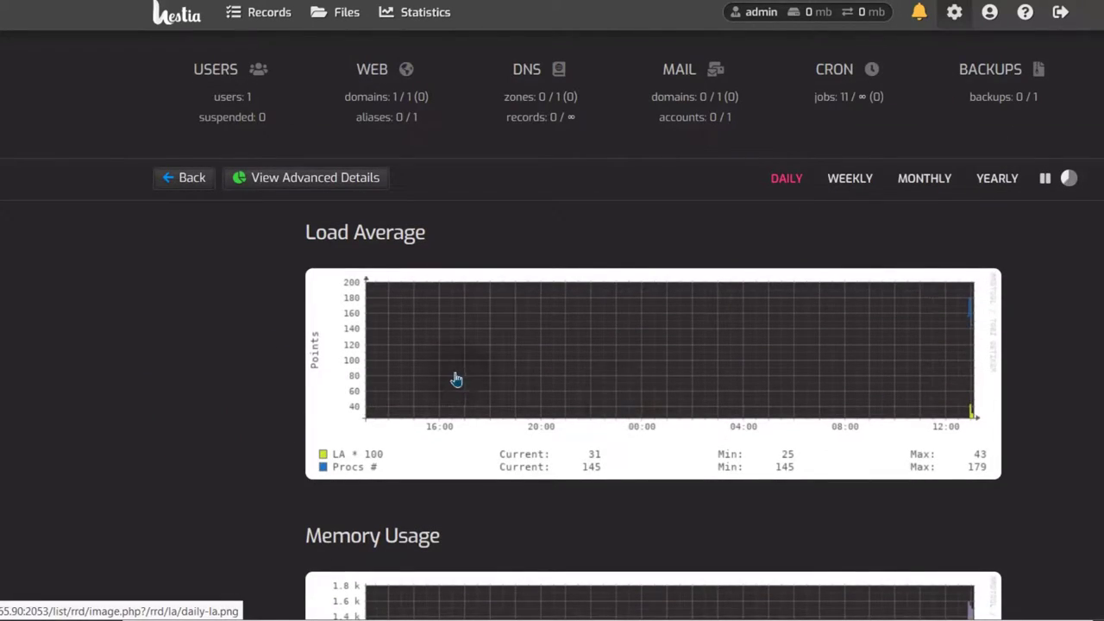
pyautogui.click(918, 297)
pyautogui.click(913, 414)
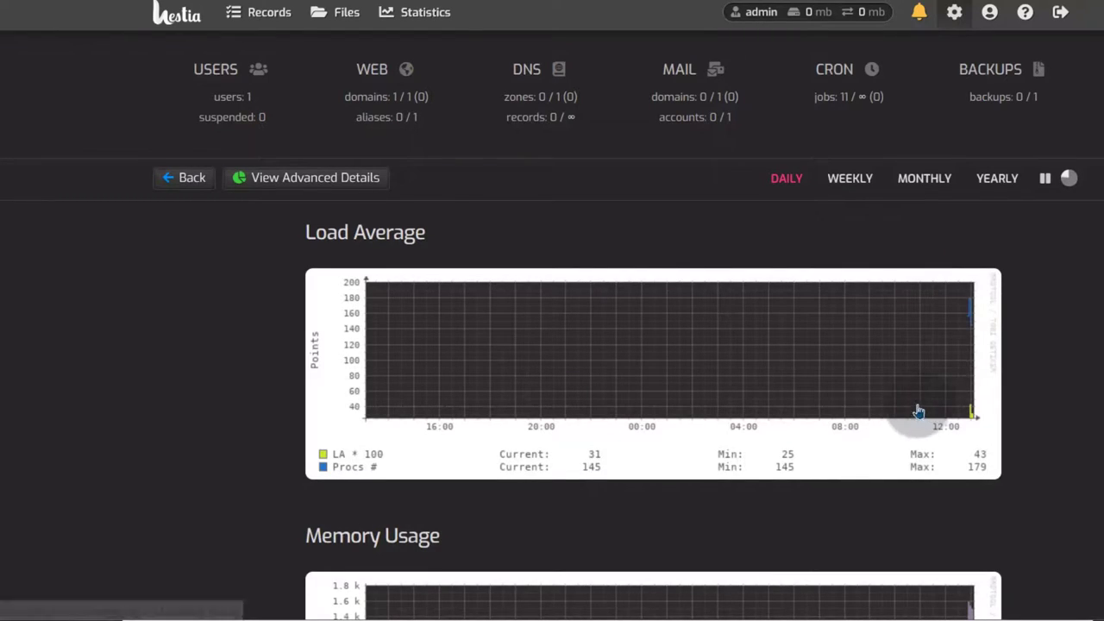
pyautogui.click(772, 417)
pyautogui.scroll(-5, 786, 451)
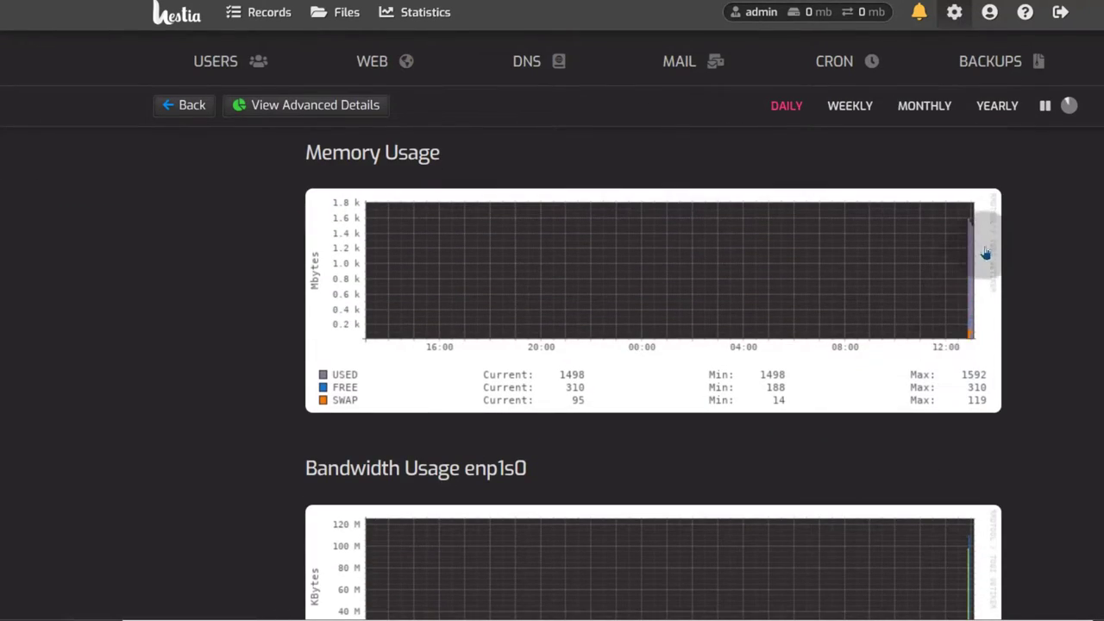
pyautogui.scroll(-8, 946, 504)
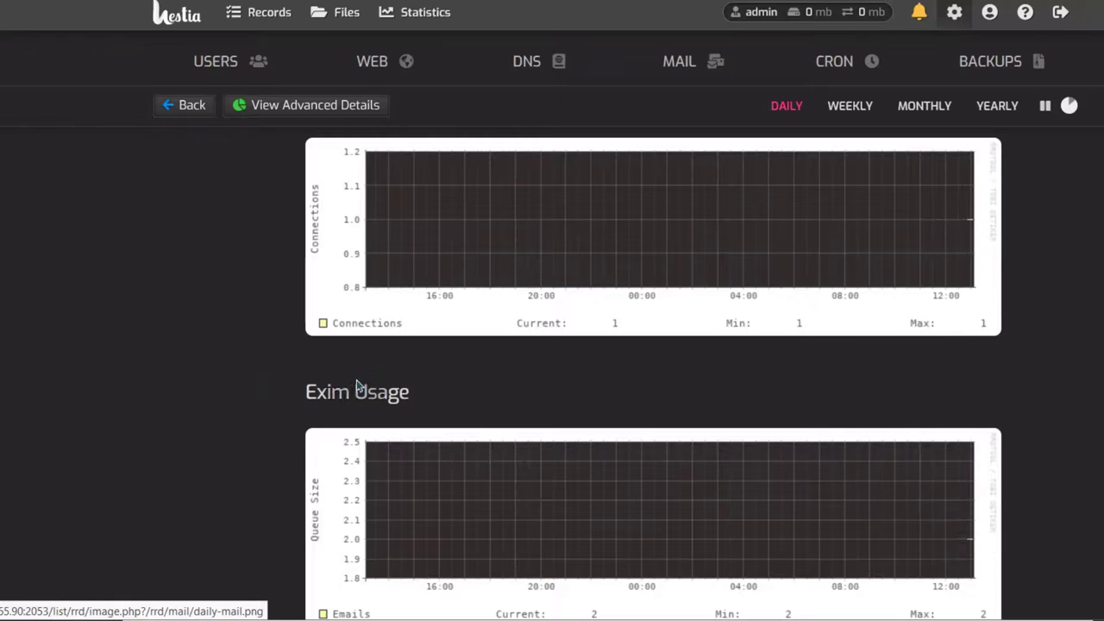
pyautogui.scroll(5, 220, 390)
pyautogui.click(418, 444)
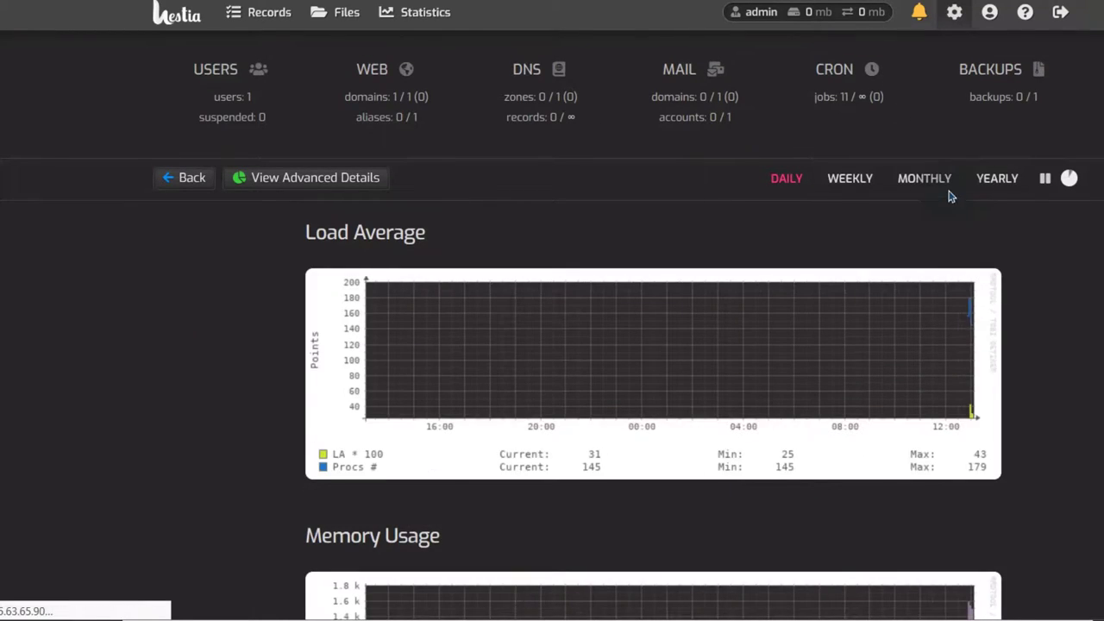
# Step: Switch the statistics to weekly graphs with auto-refresh paused and scroll through them
pyautogui.click(850, 179)
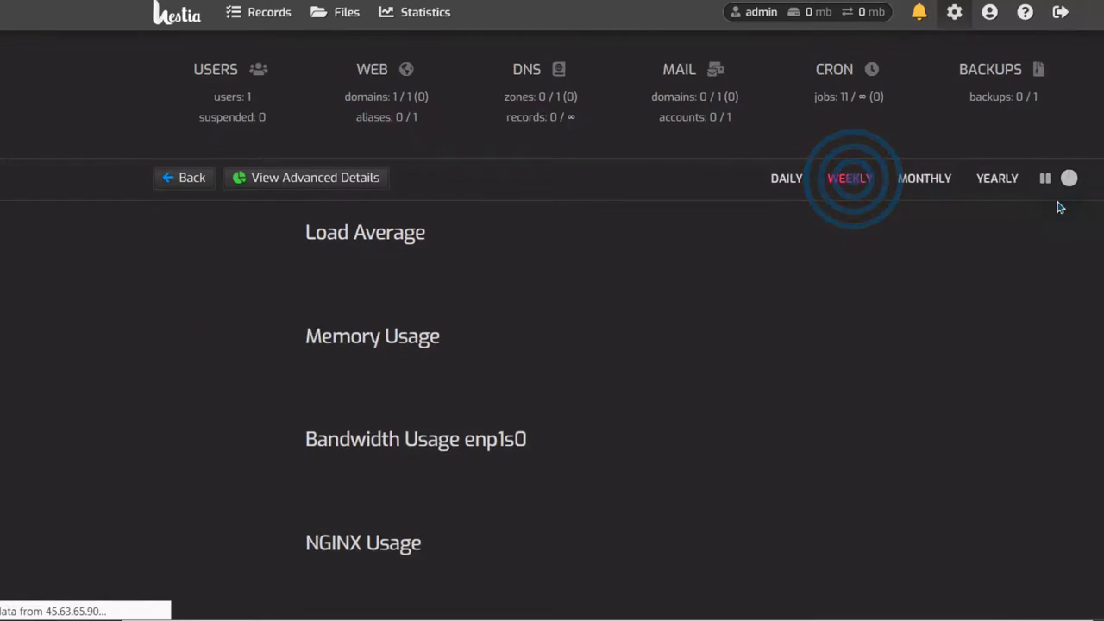
pyautogui.click(1045, 181)
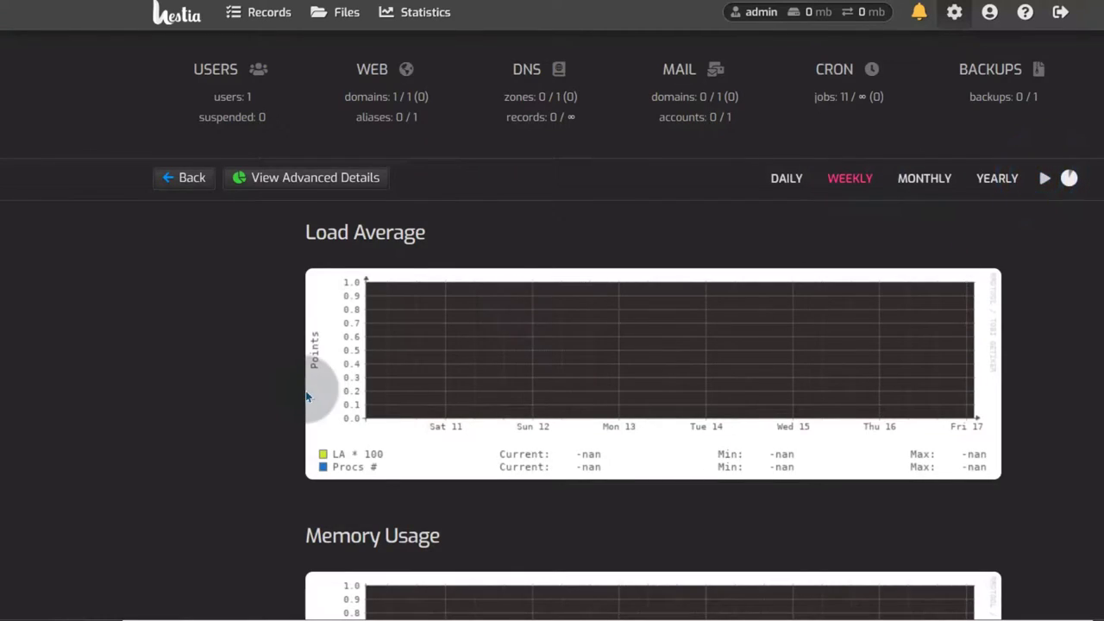
pyautogui.scroll(-5, 297, 392)
pyautogui.scroll(4, 579, 518)
pyautogui.scroll(-9, 662, 421)
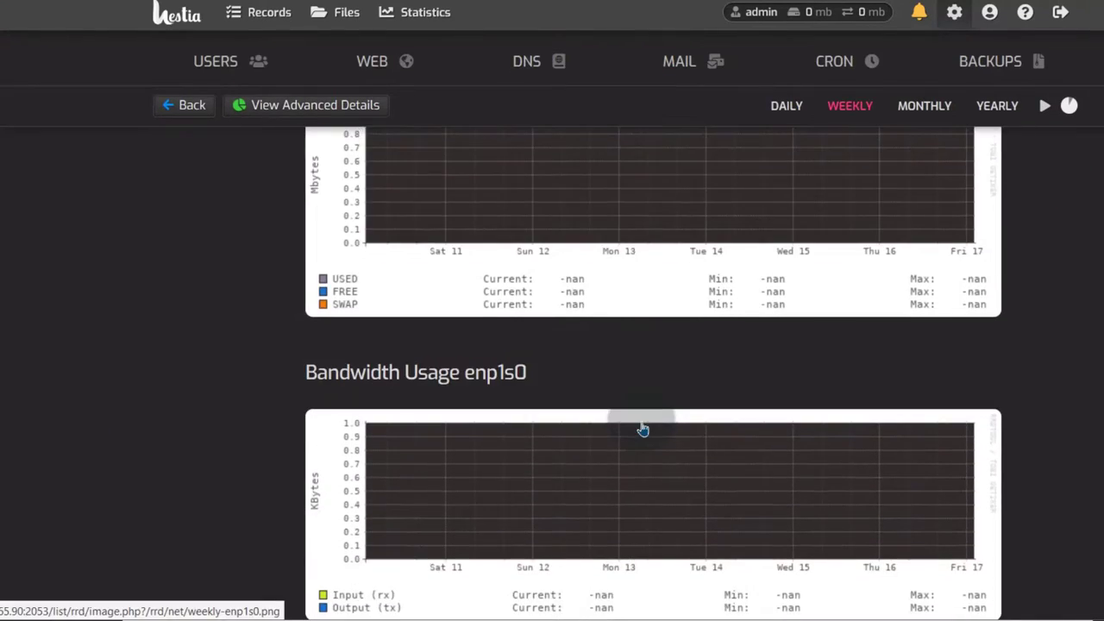
pyautogui.scroll(-3, 656, 518)
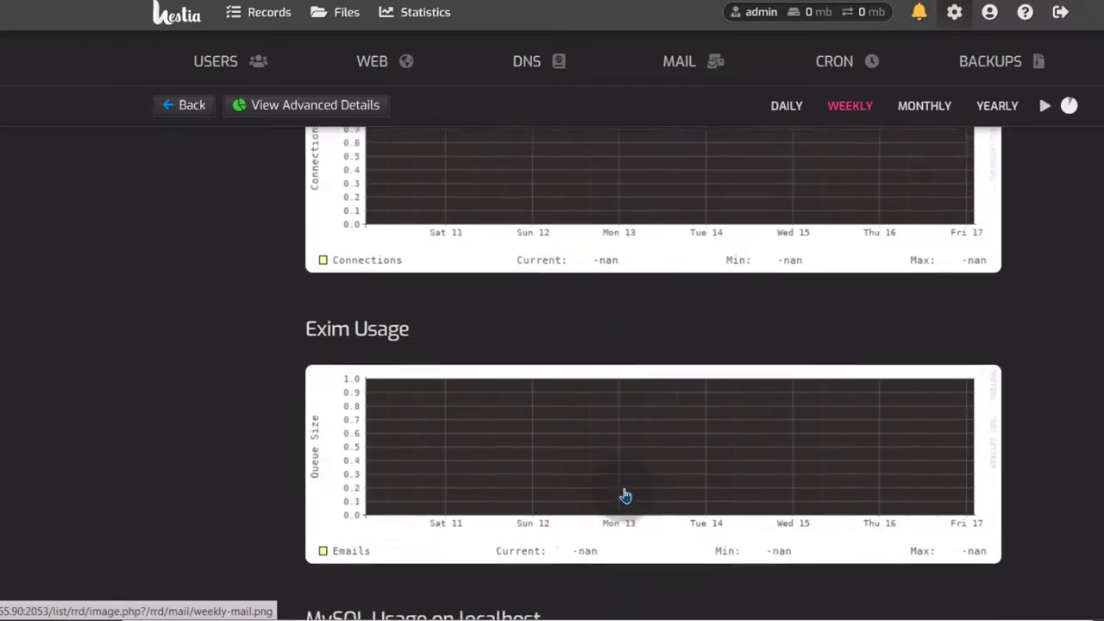
pyautogui.scroll(10, 624, 492)
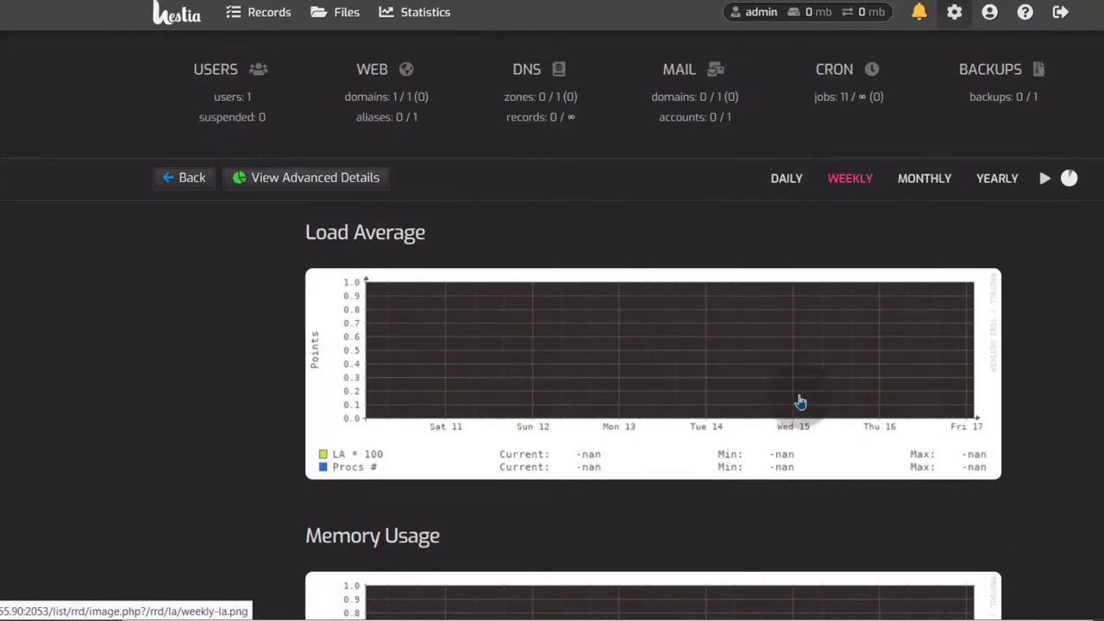
# Step: View the advanced process details, then return to the services list and open Firewall
pyautogui.click(308, 181)
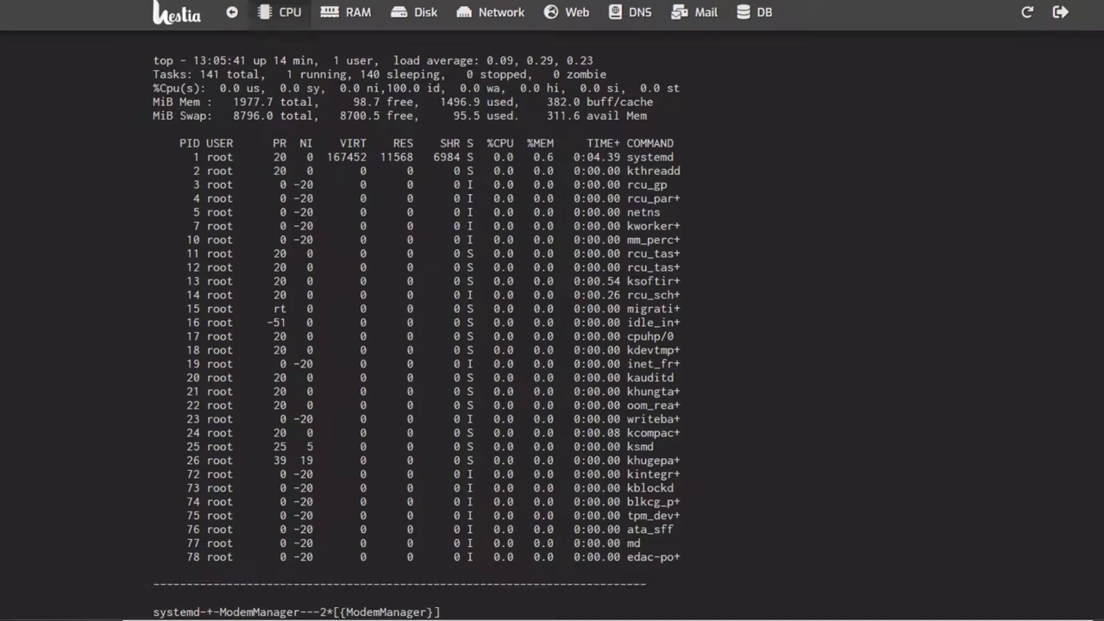
pyautogui.hotkey('alt', 'Left')
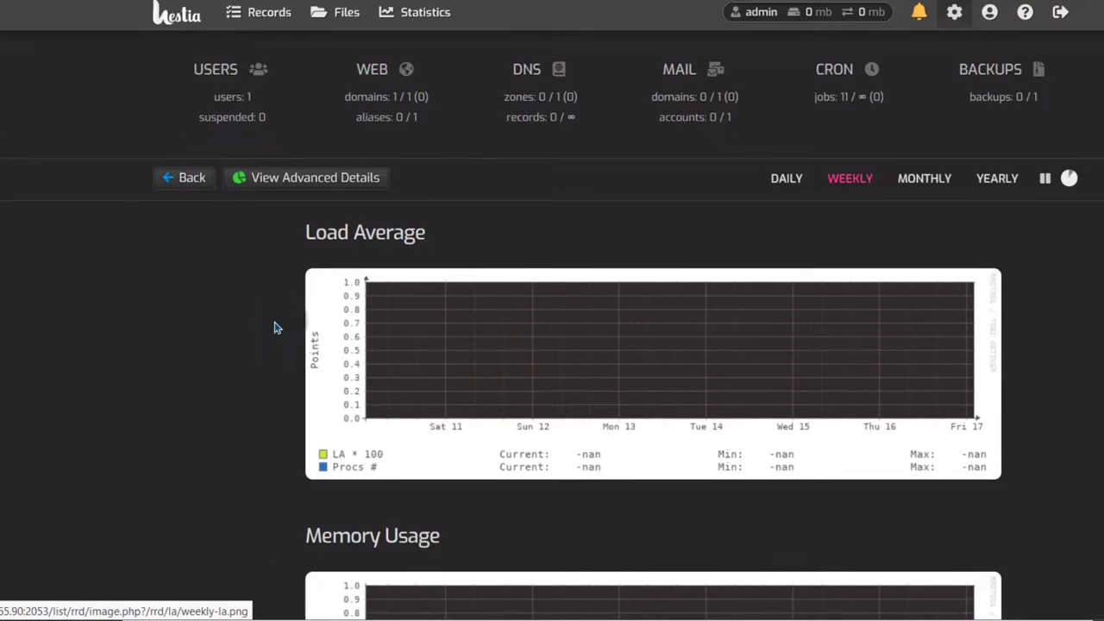
pyautogui.click(179, 179)
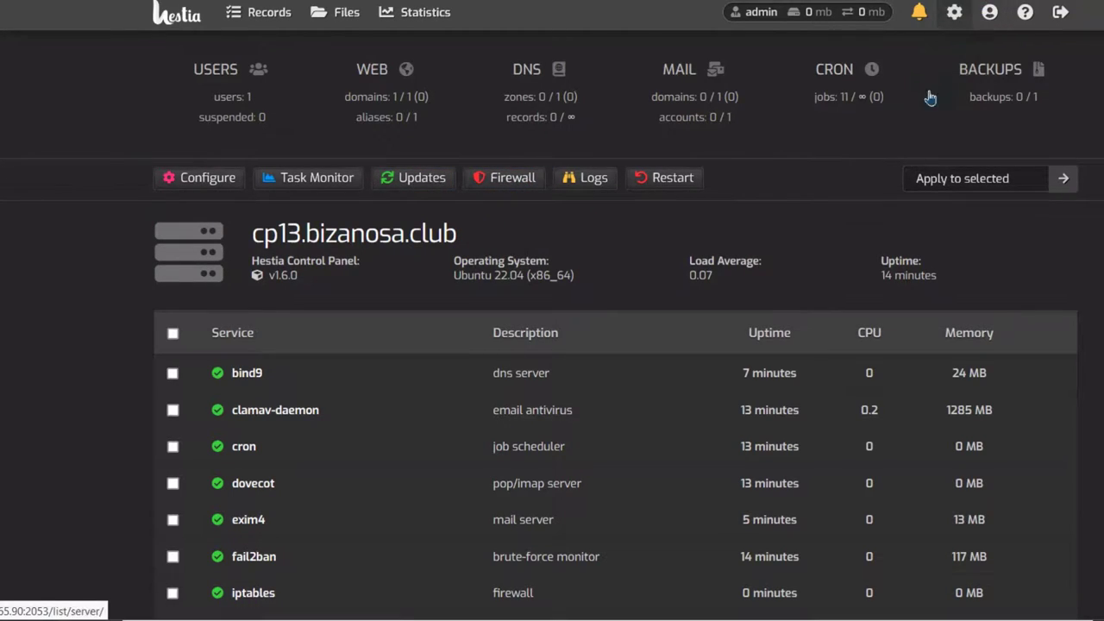
pyautogui.click(515, 181)
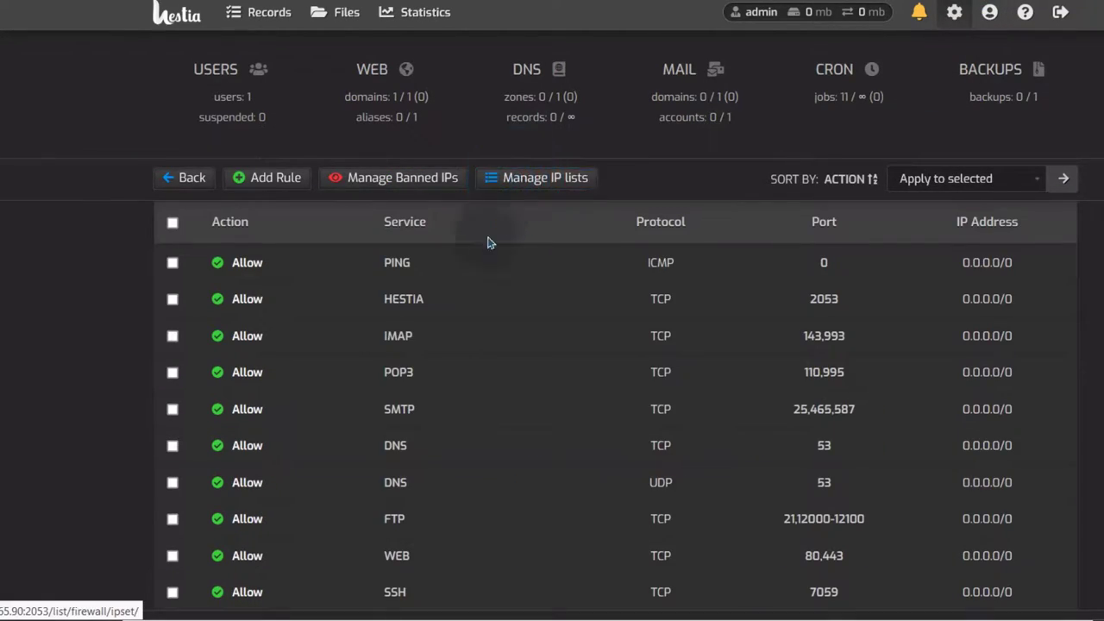
pyautogui.scroll(-2, 367, 349)
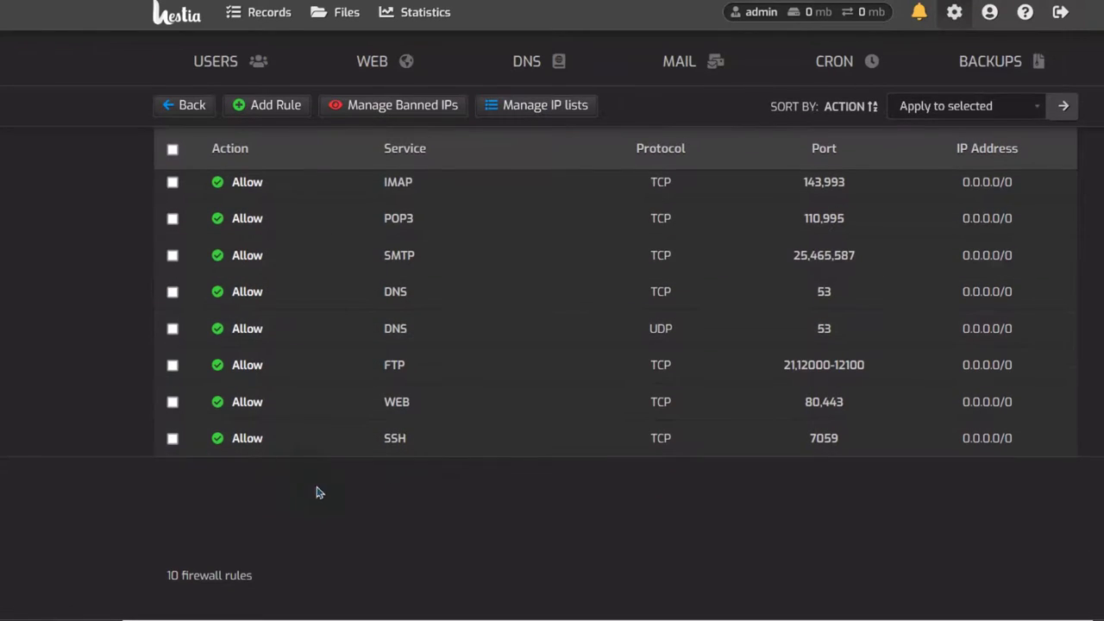
pyautogui.scroll(1, 649, 534)
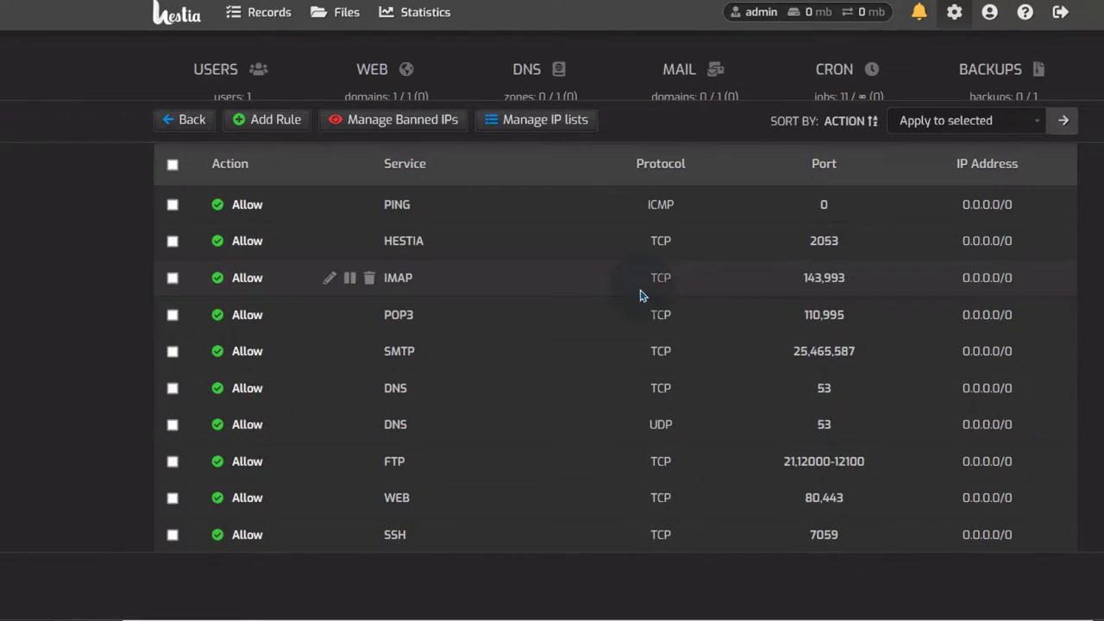
pyautogui.scroll(-2, 615, 474)
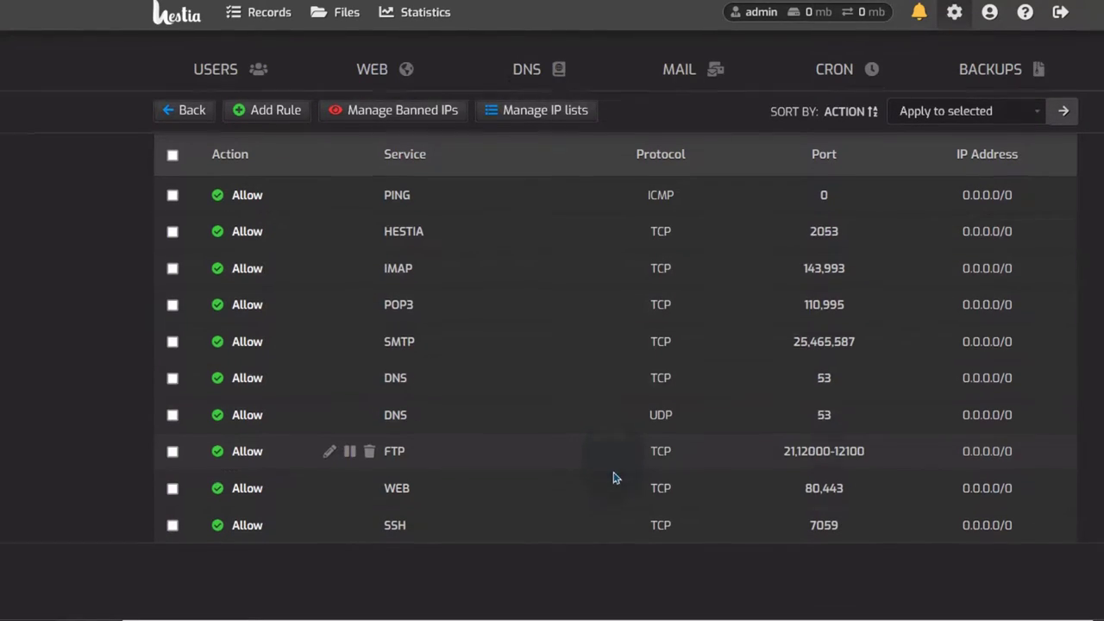
pyautogui.scroll(2, 598, 488)
pyautogui.scroll(-2, 602, 490)
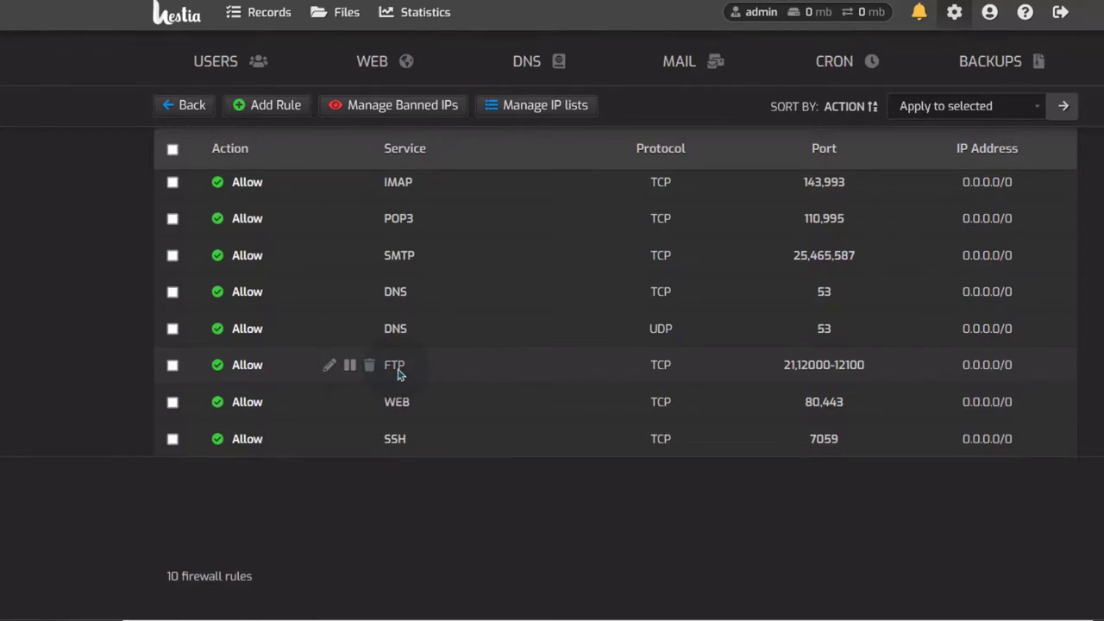
pyautogui.click(348, 369)
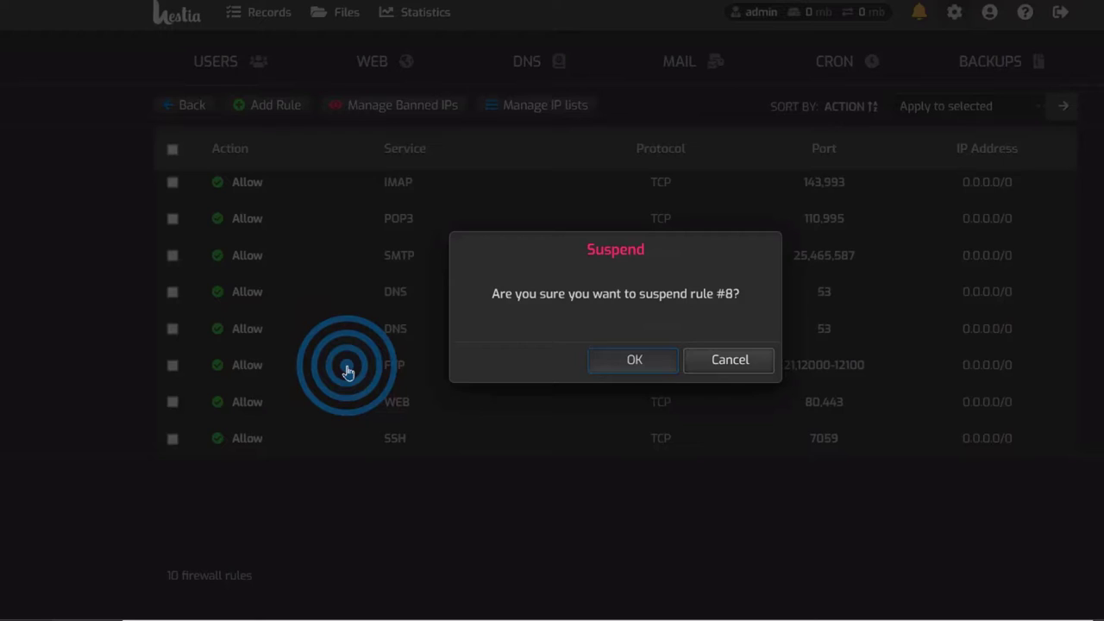
pyautogui.click(609, 362)
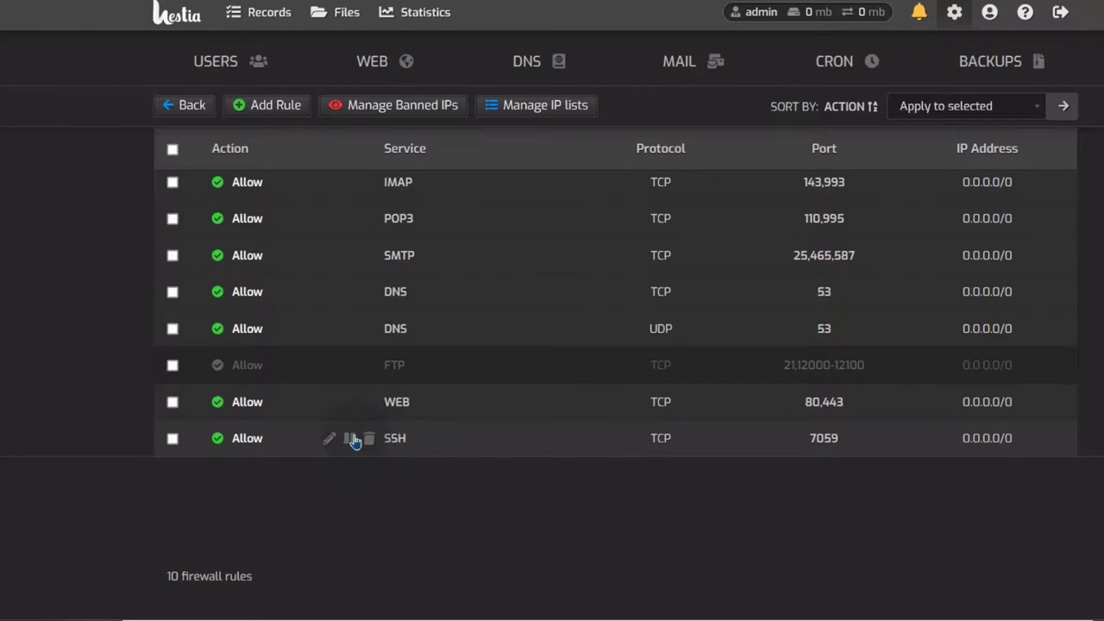
pyautogui.scroll(3, 369, 403)
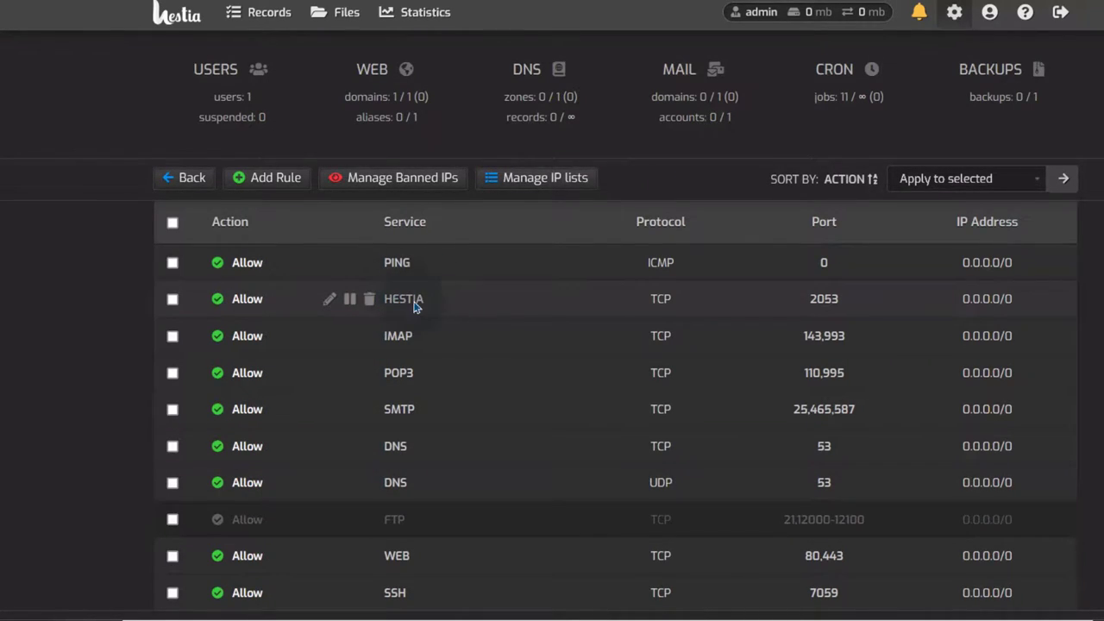
pyautogui.scroll(-3, 425, 304)
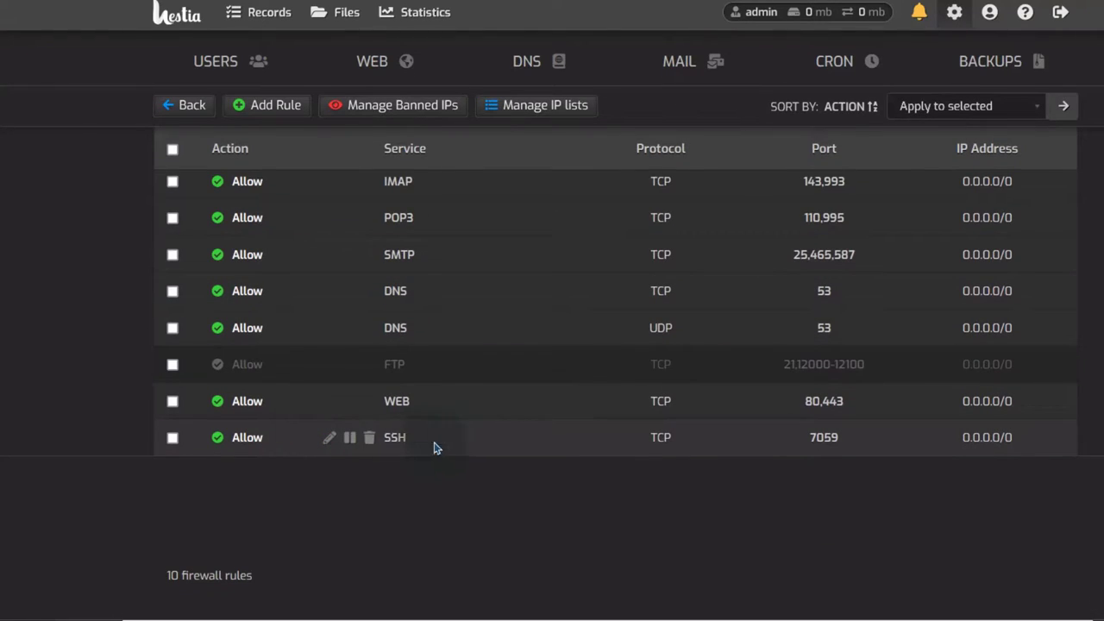
pyautogui.scroll(3, 431, 441)
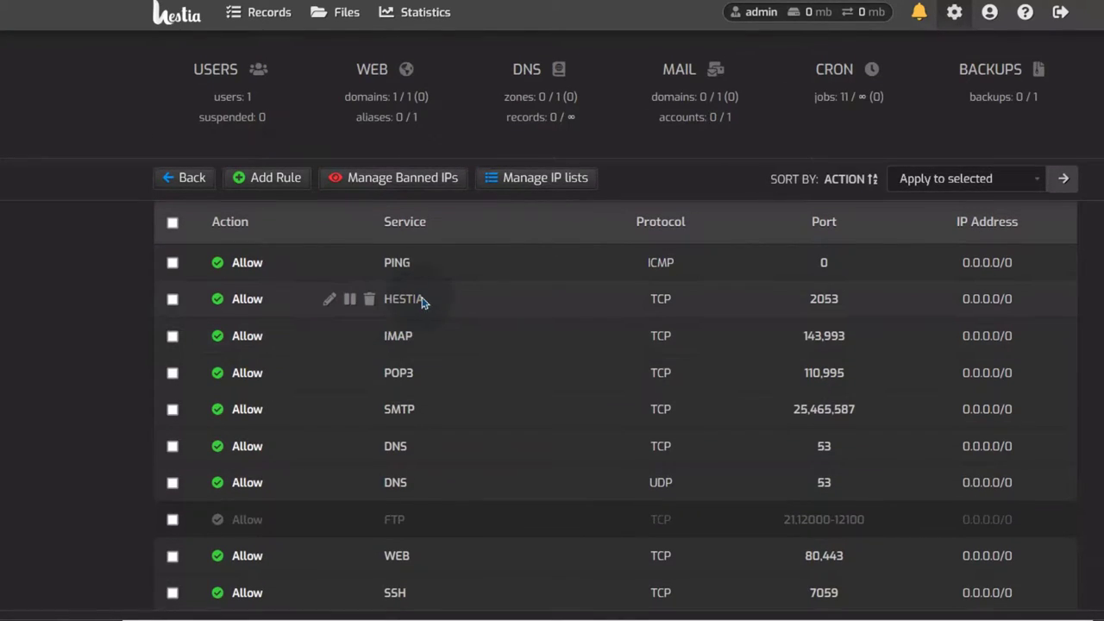
pyautogui.scroll(-3, 425, 303)
pyautogui.scroll(3, 439, 396)
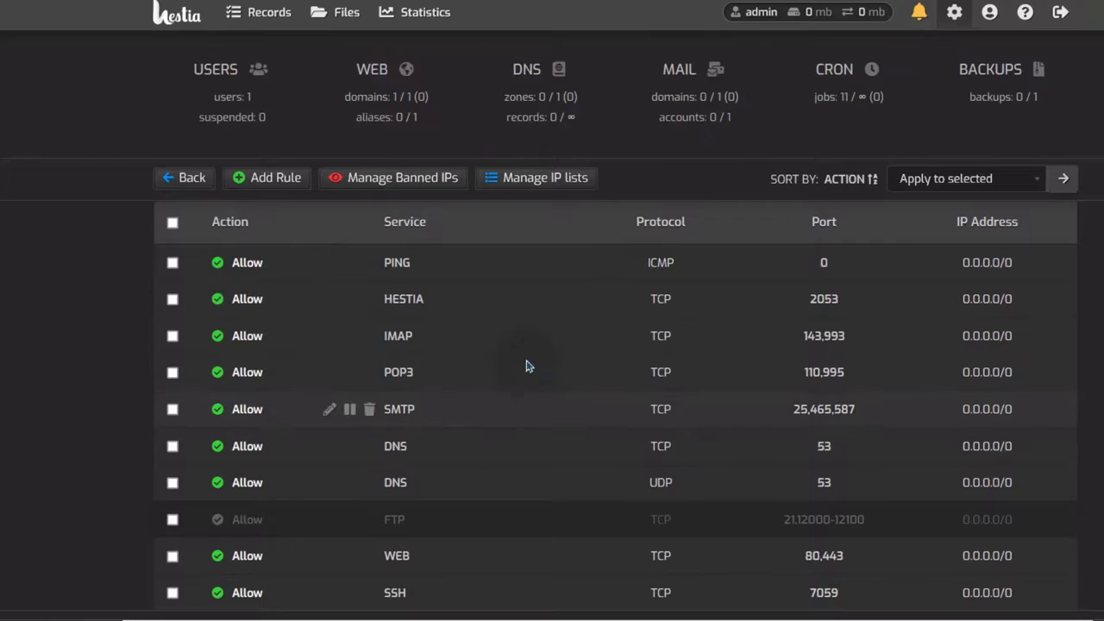
# Step: Start a new firewall rule and enter the 3000-3400 port range
pyautogui.click(276, 179)
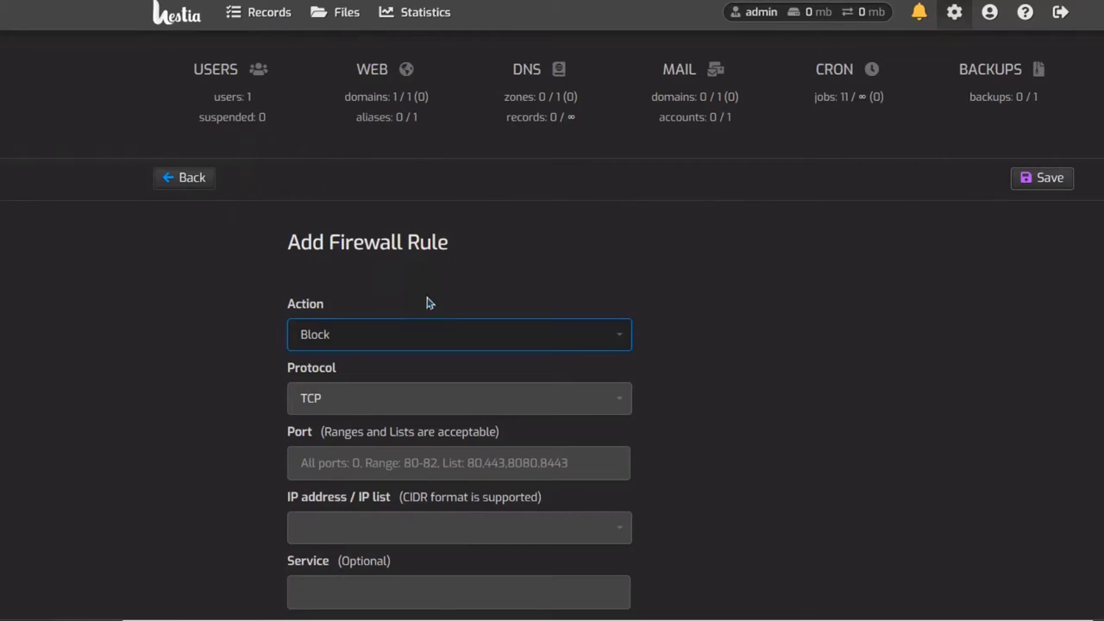
pyautogui.scroll(-1, 377, 291)
pyautogui.click(343, 394)
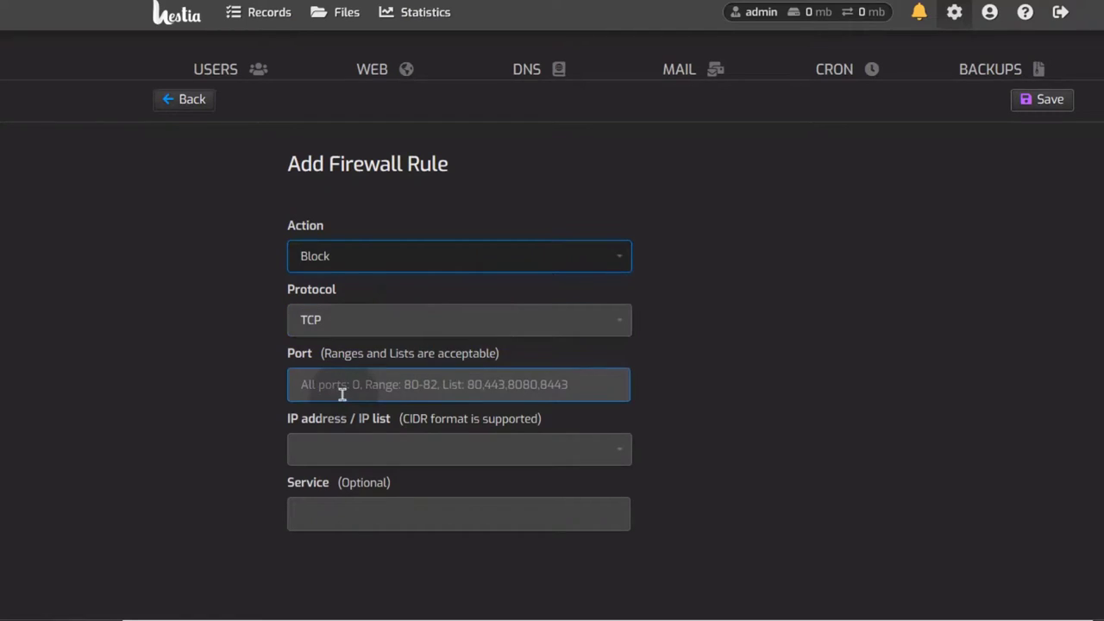
pyautogui.click(343, 392)
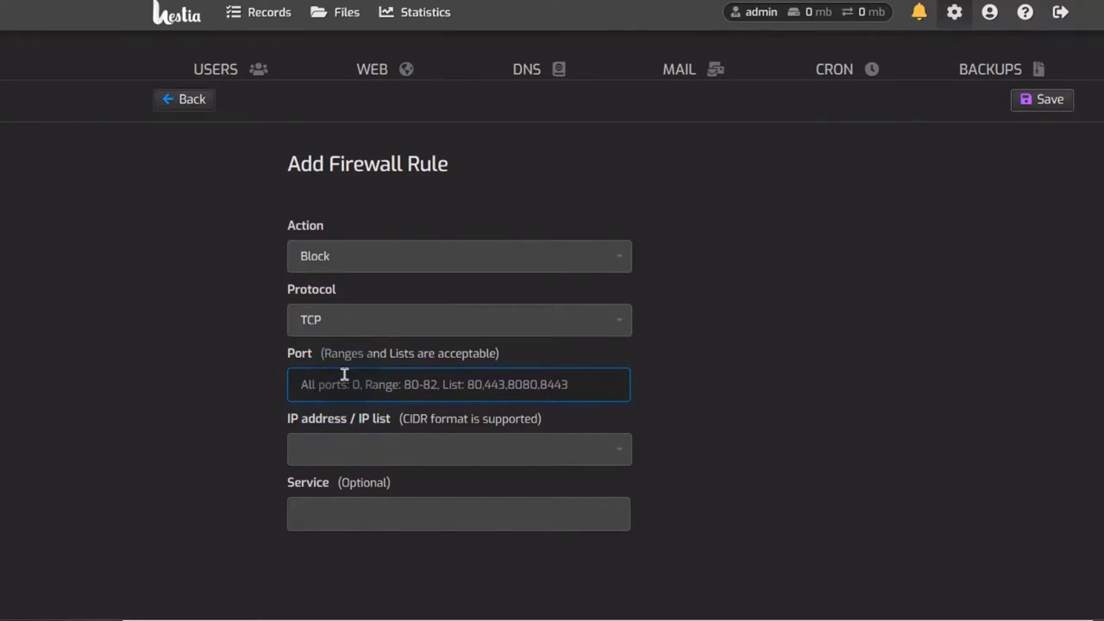
pyautogui.write('3000-3400')
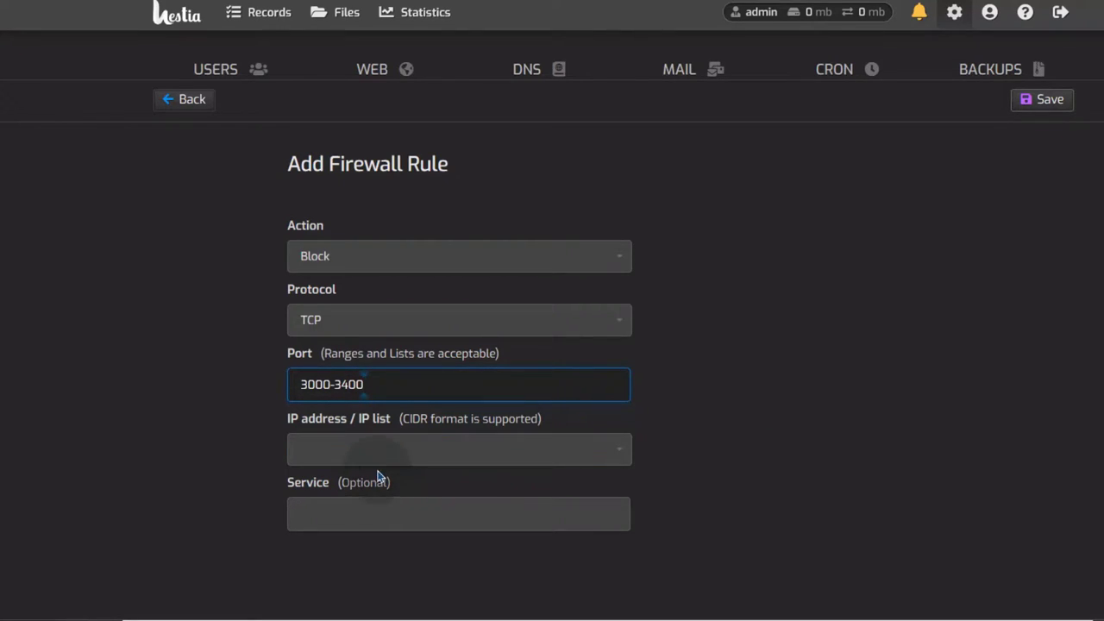
pyautogui.click(332, 442)
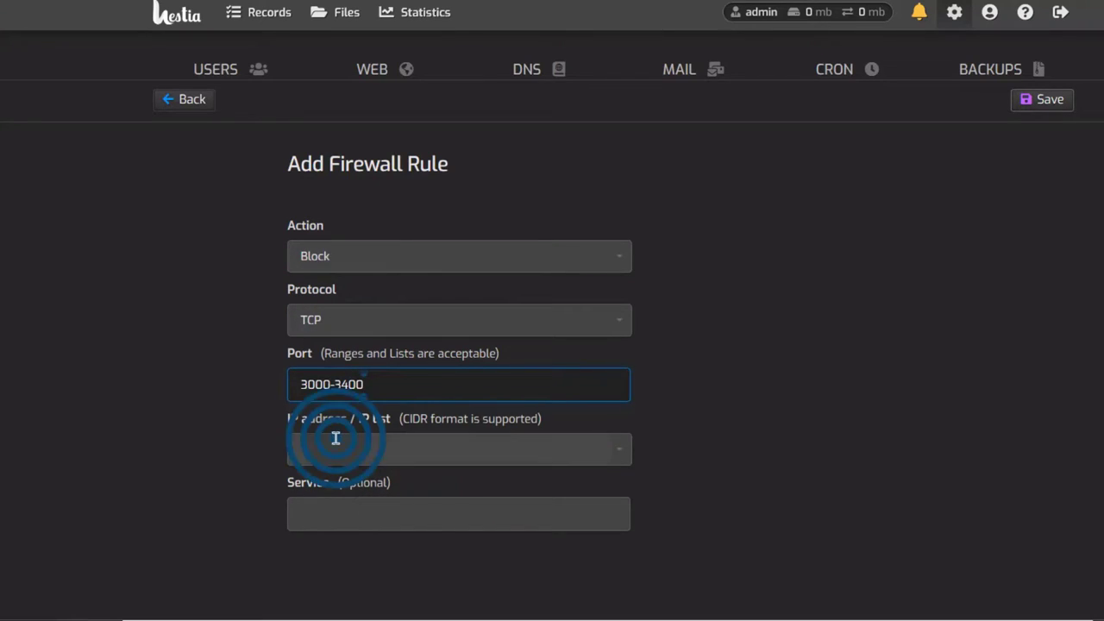
pyautogui.click(333, 443)
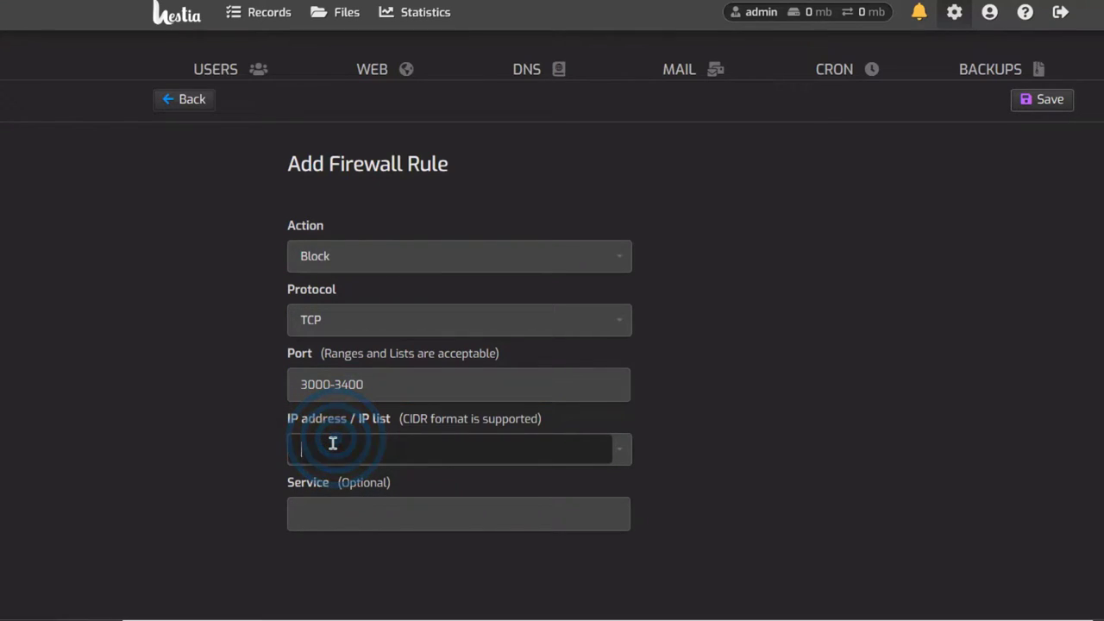
pyautogui.click(622, 455)
pyautogui.click(157, 490)
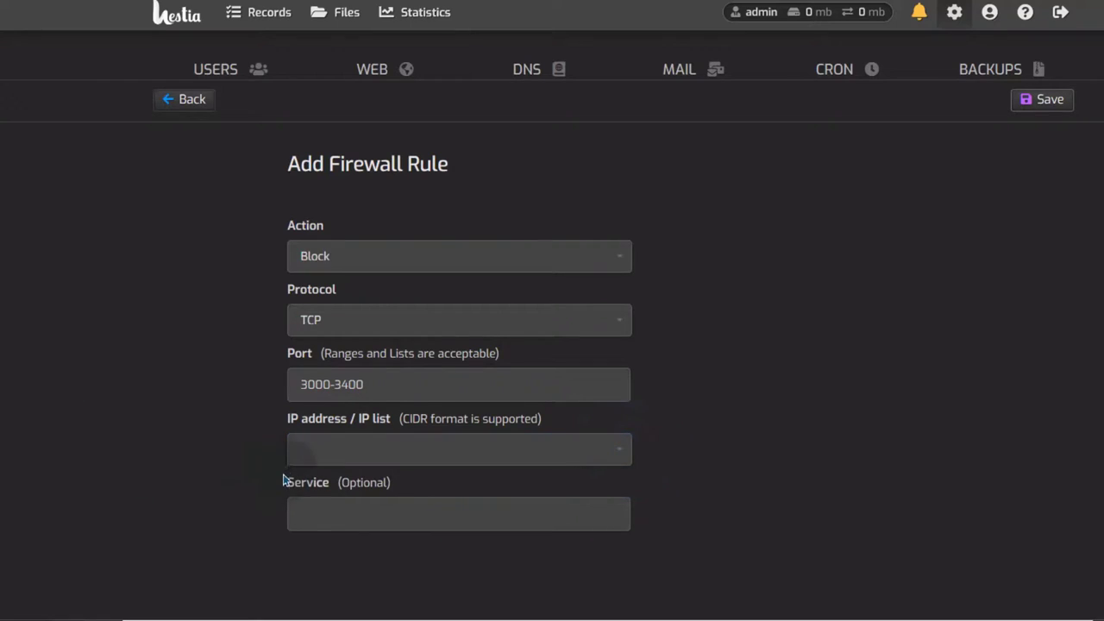
pyautogui.click(362, 383)
# Step: Switch the rule's action from Block to Allow and submit it with the IP address blank
pyautogui.click(311, 256)
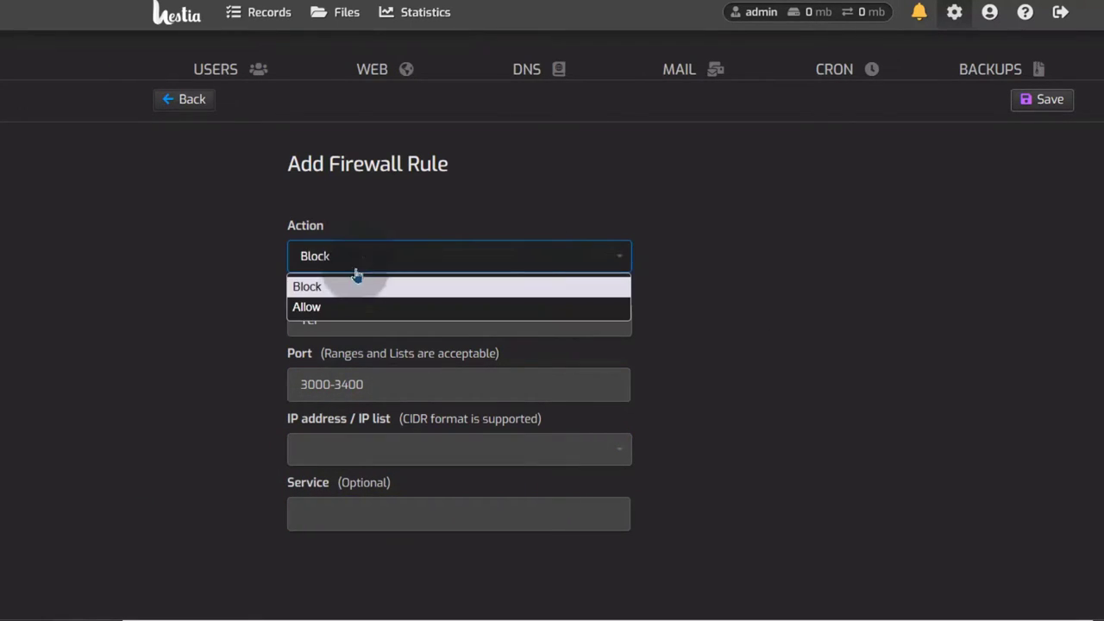
pyautogui.click(341, 289)
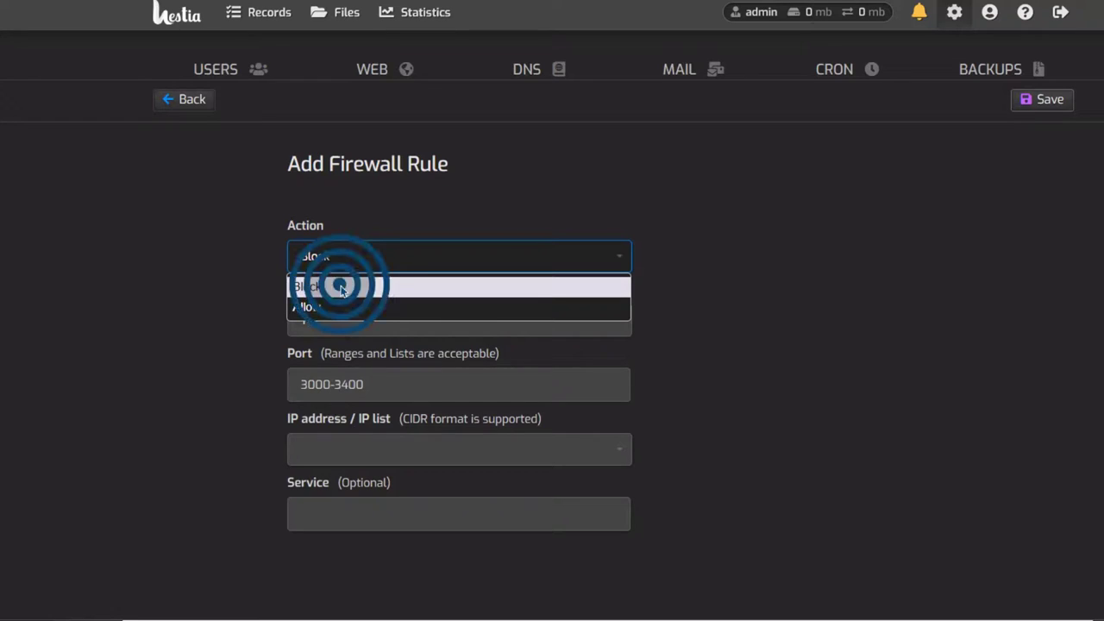
pyautogui.click(358, 259)
pyautogui.click(362, 307)
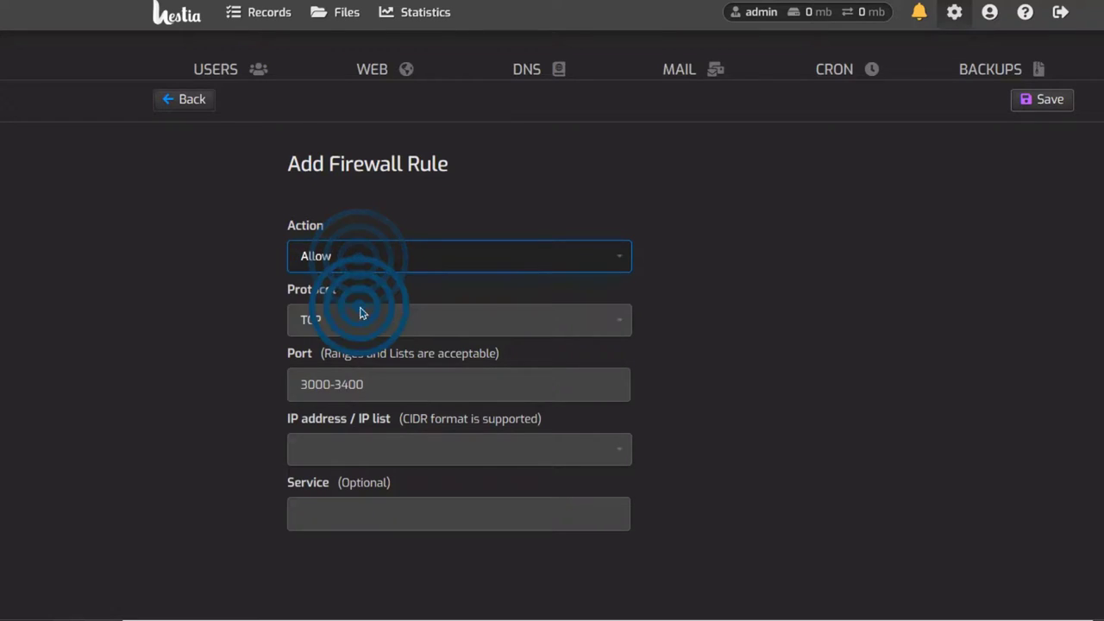
pyautogui.click(393, 386)
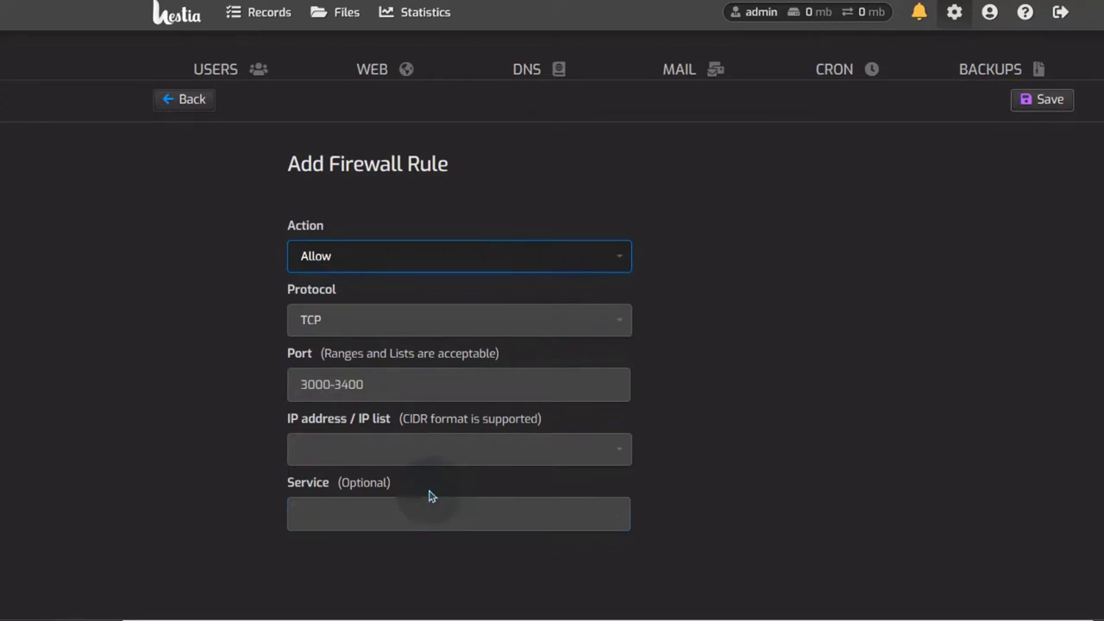
pyautogui.click(377, 518)
pyautogui.click(783, 512)
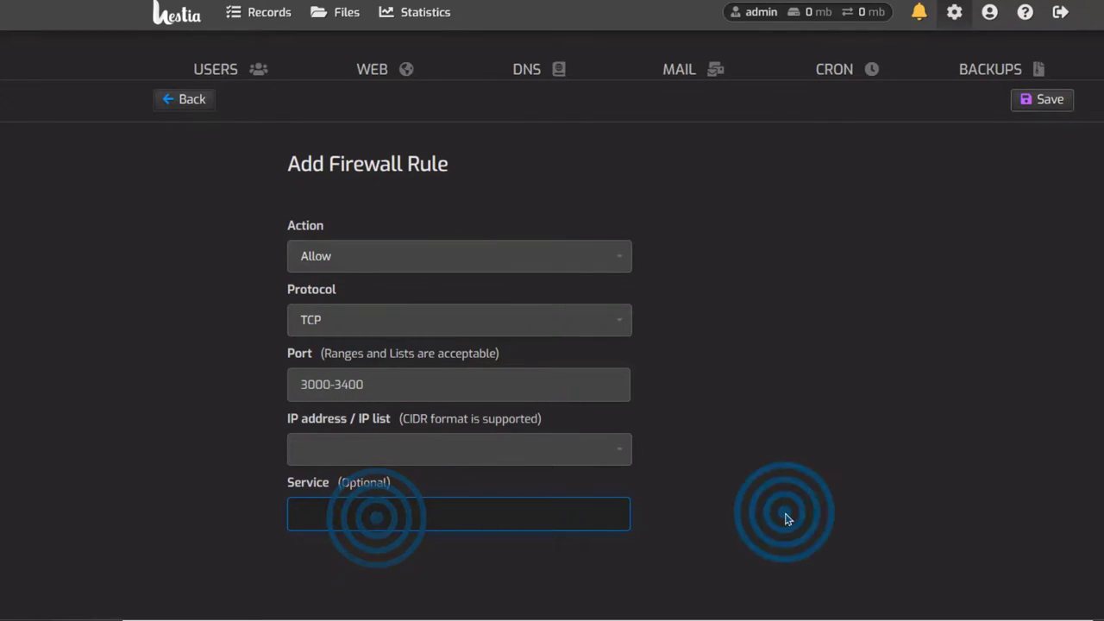
pyautogui.click(340, 449)
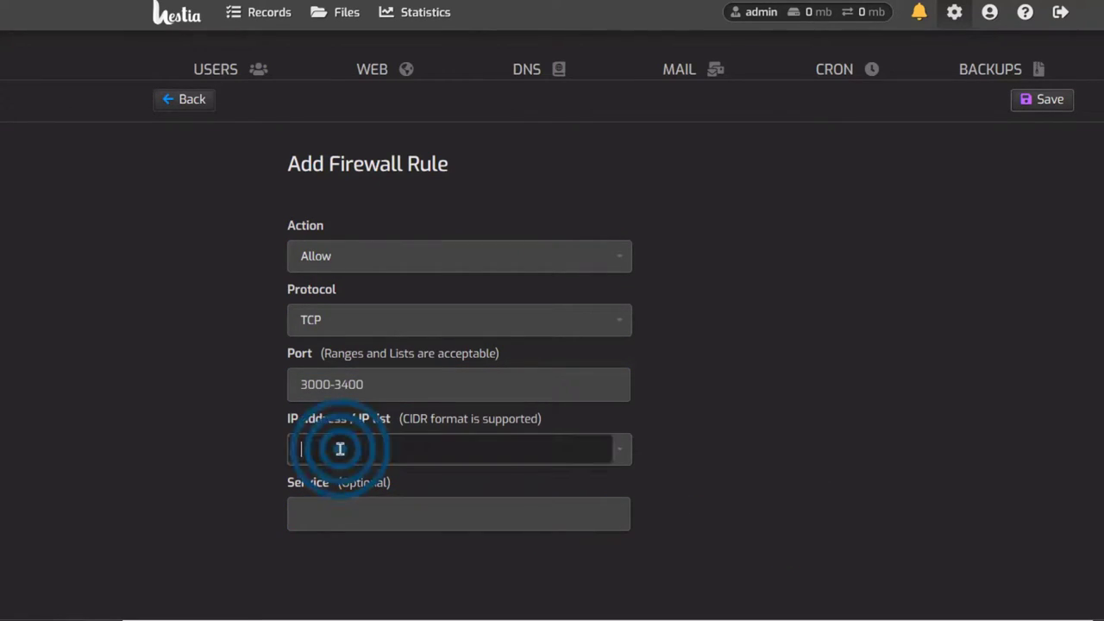
pyautogui.click(1042, 99)
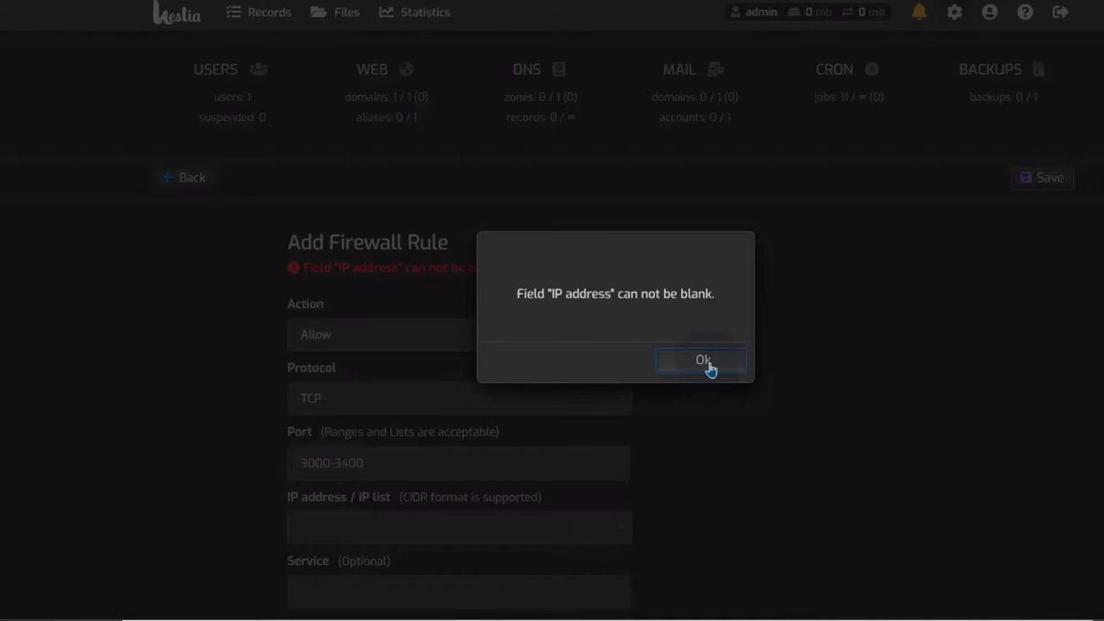
# Step: Dismiss the blank-IP alert, enter 0.0.0.0/0 as the IP address, and save the rule
pyautogui.click(706, 363)
pyautogui.scroll(-1, 613, 438)
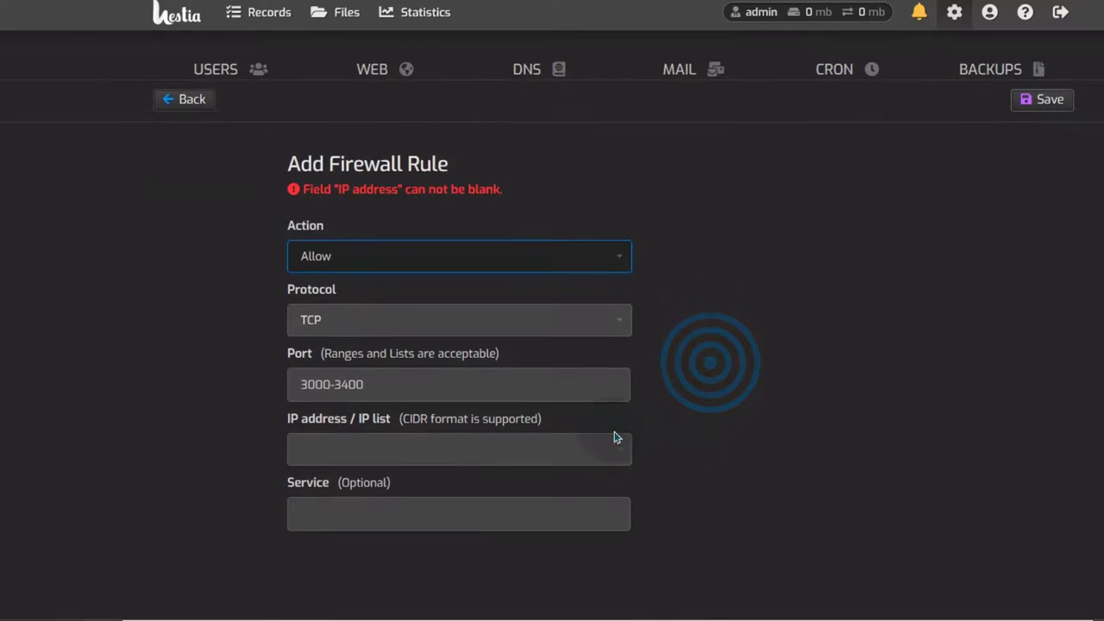
pyautogui.click(294, 447)
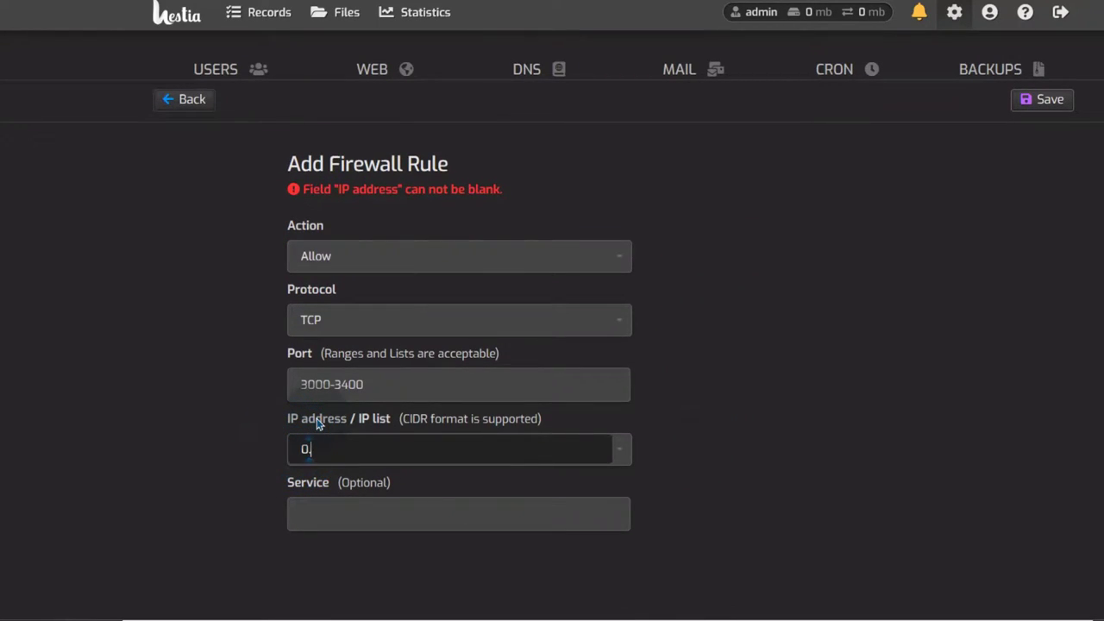
pyautogui.write('0.0.0.0')
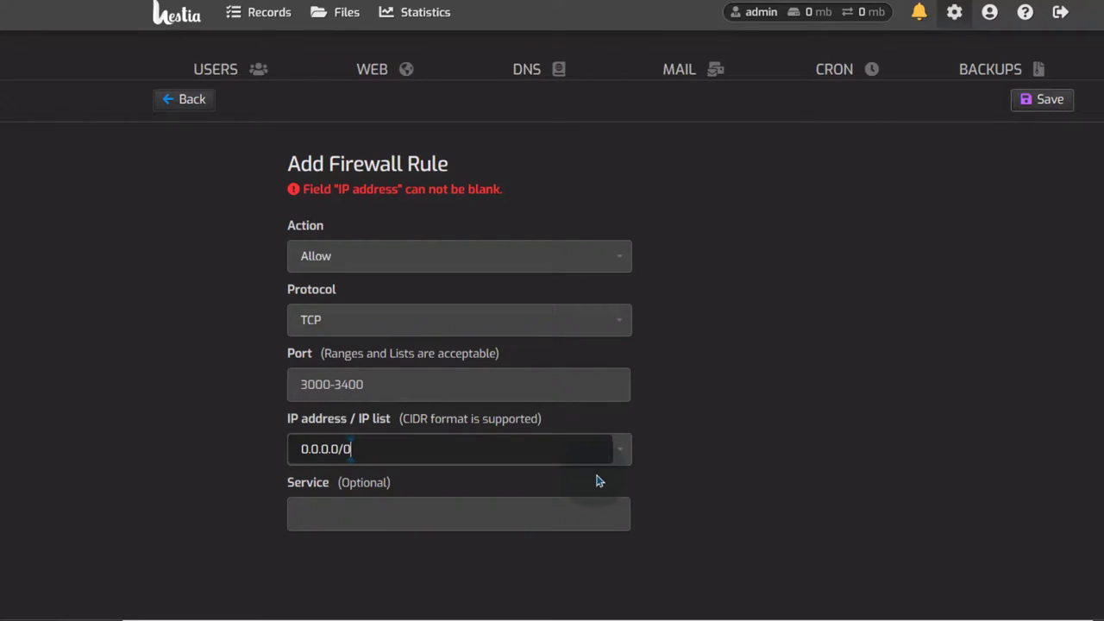
pyautogui.write('/0')
pyautogui.click(1044, 99)
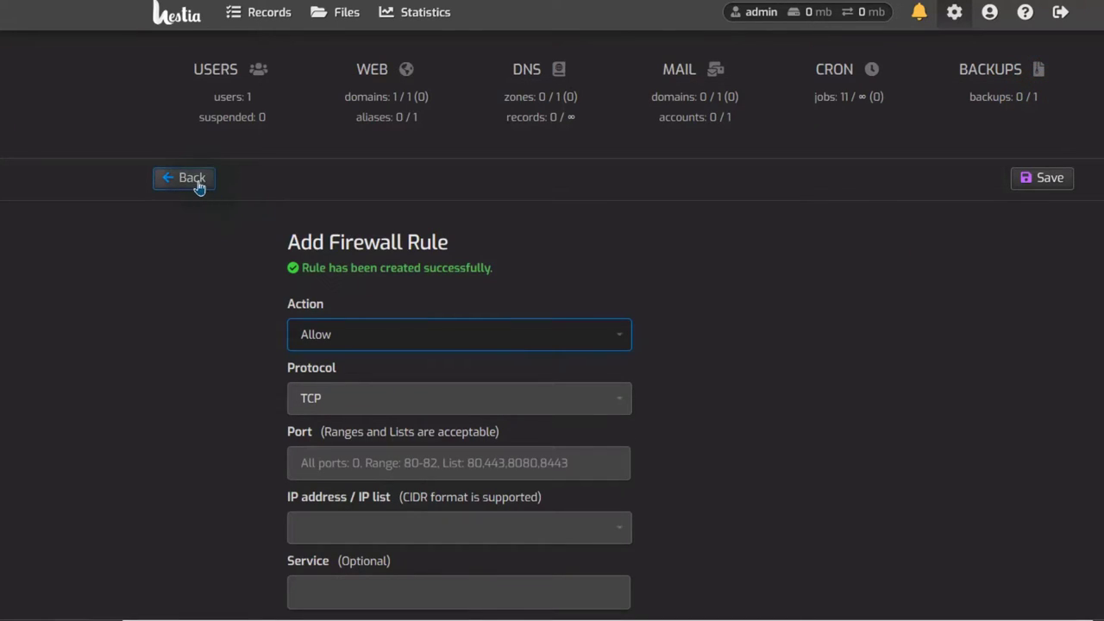
# Step: Back in the rules list, delete rule #11 (TCP 3000-3400) after cancelling a suspend prompt
pyautogui.click(192, 180)
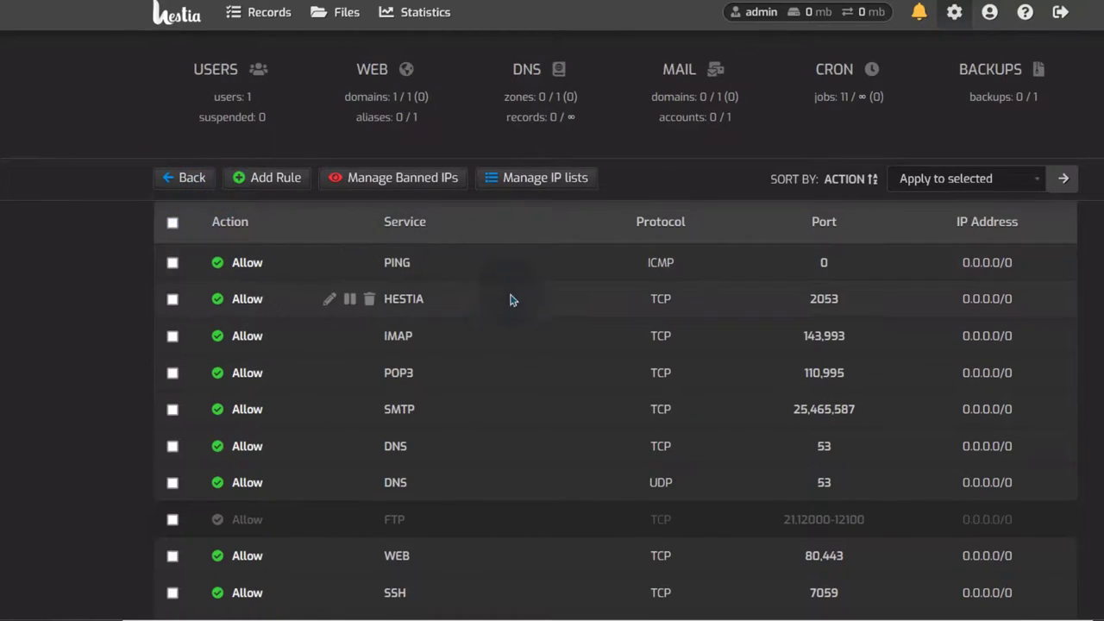
pyautogui.scroll(-2, 509, 299)
pyautogui.scroll(2, 488, 357)
pyautogui.scroll(-3, 414, 328)
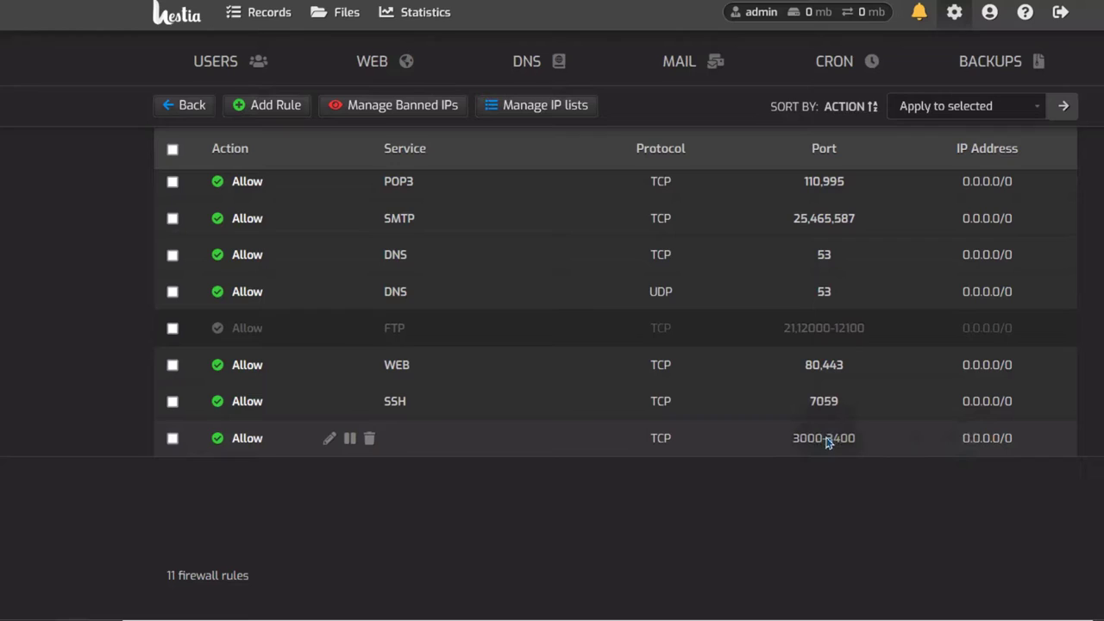
pyautogui.click(350, 441)
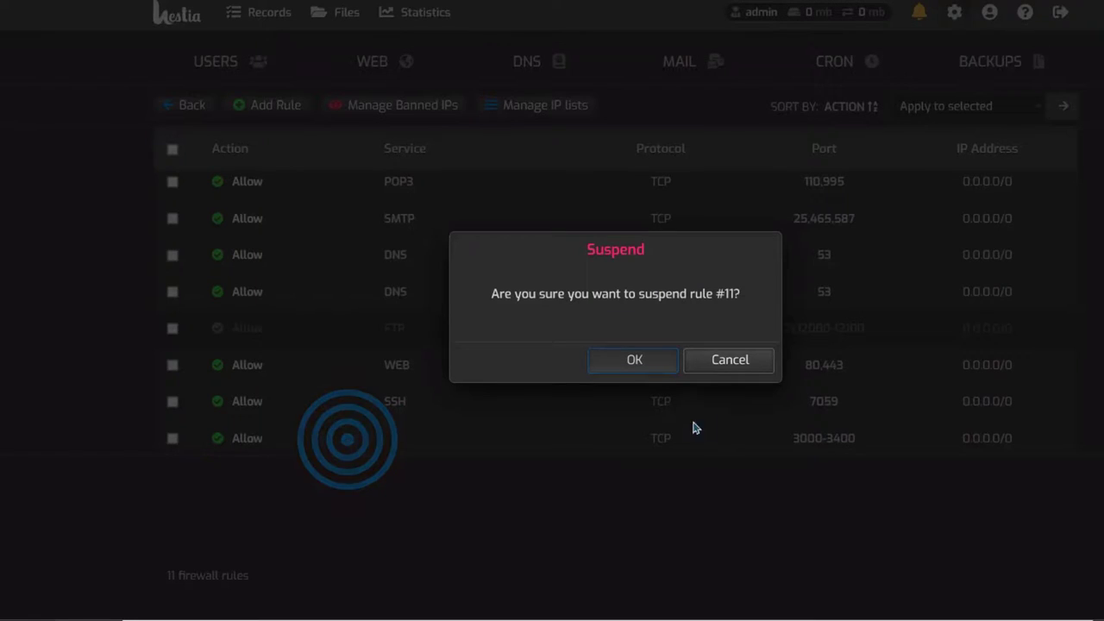
pyautogui.click(727, 362)
pyautogui.click(371, 442)
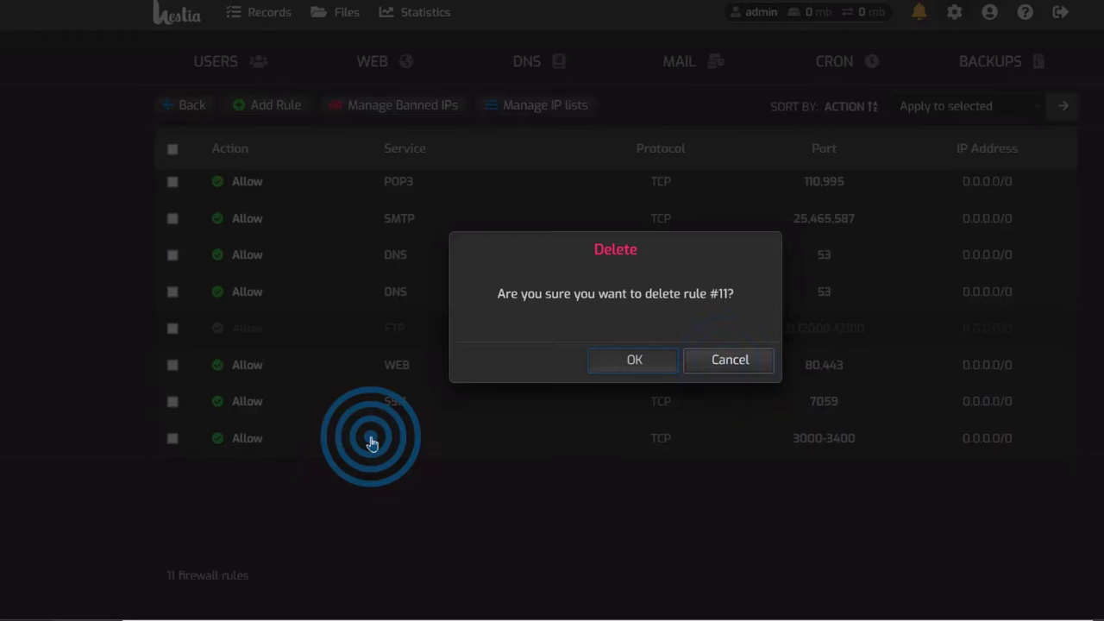
pyautogui.click(633, 363)
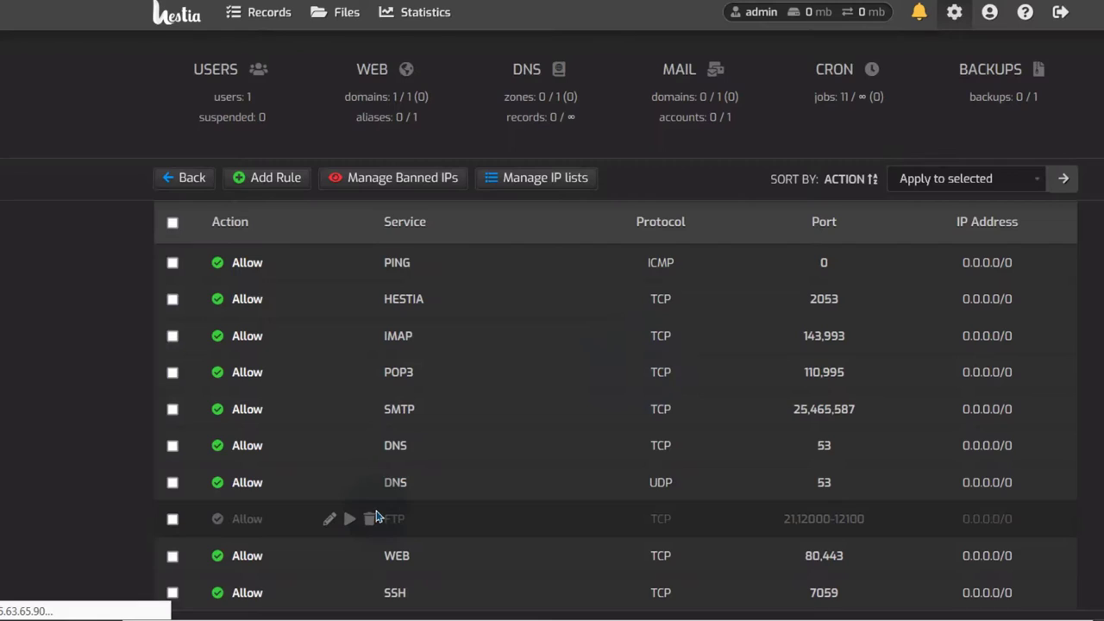
# Step: View the empty banned-IP list and browse the ban form's Service choices
pyautogui.click(393, 179)
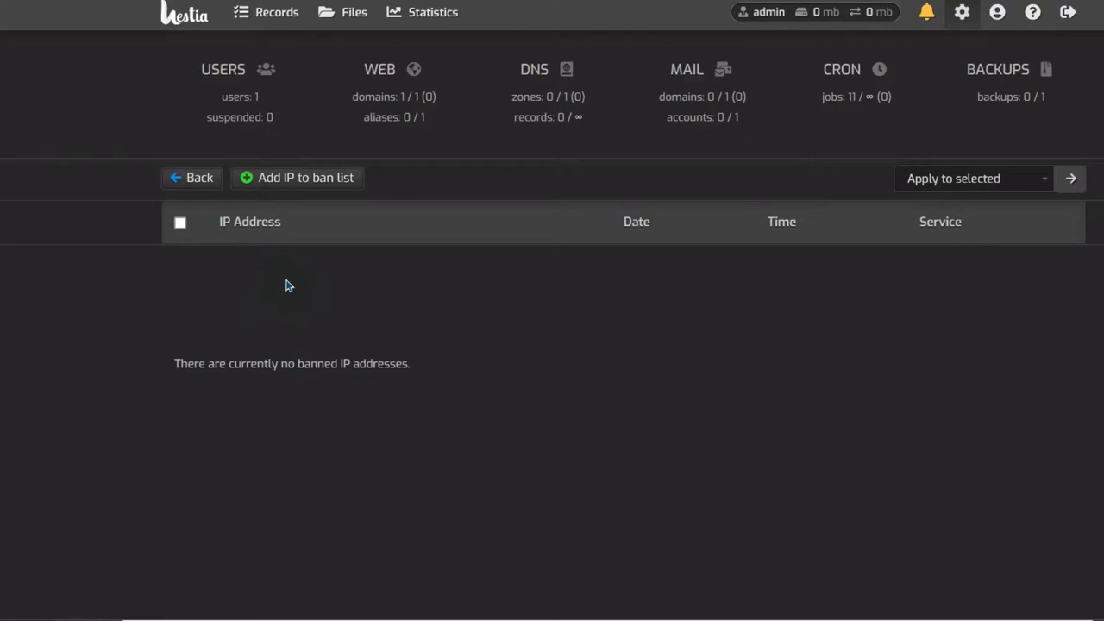
pyautogui.click(302, 180)
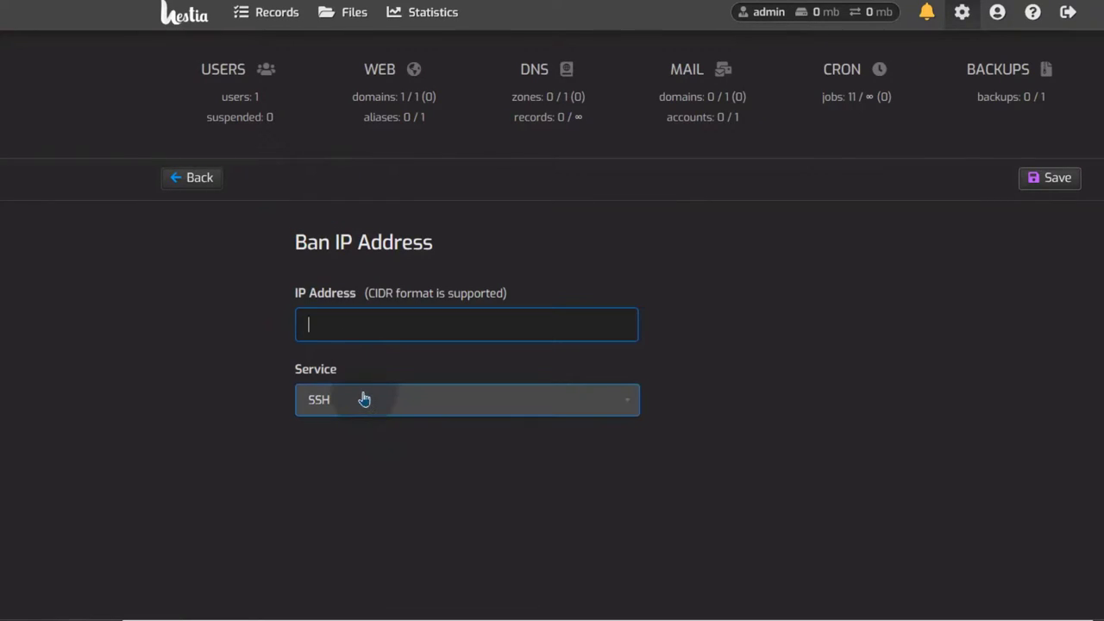
pyautogui.click(362, 398)
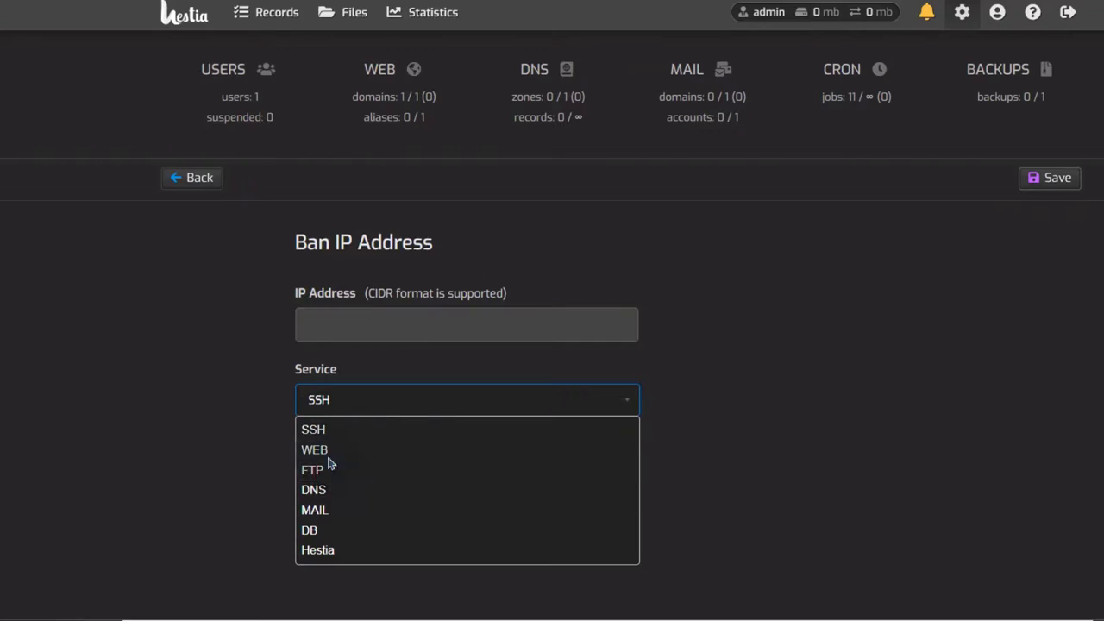
pyautogui.press('Down')
pyautogui.press('Down')
pyautogui.press('Down')
pyautogui.press('Down')
pyautogui.press('Down')
# Step: Leave the ban form unsaved, return to the firewall rules, then go to Backups
pyautogui.click(198, 179)
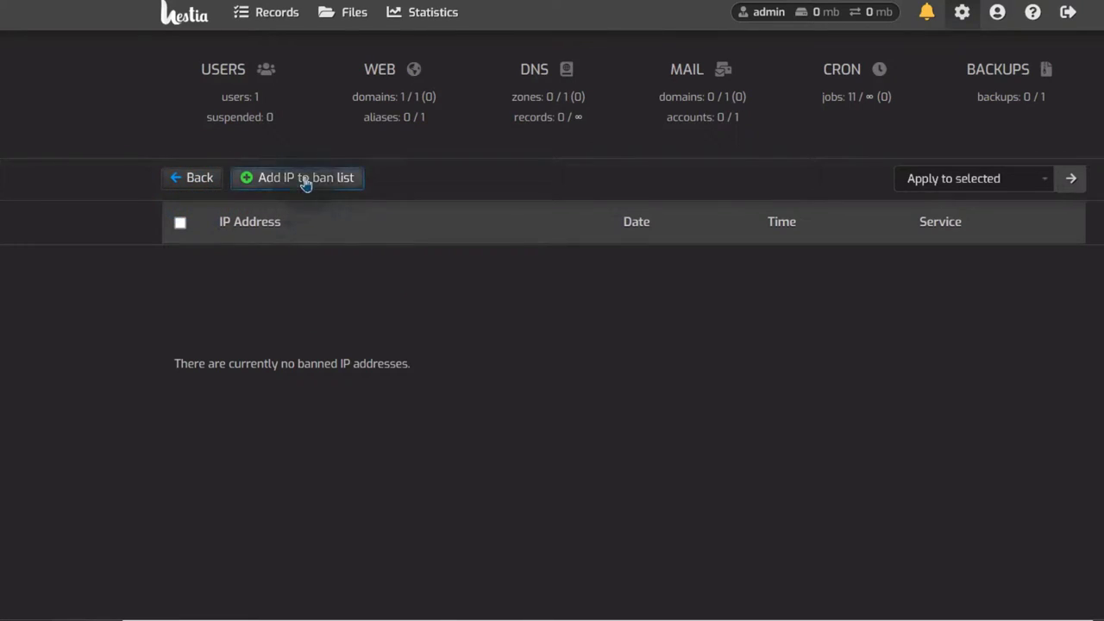
pyautogui.click(195, 181)
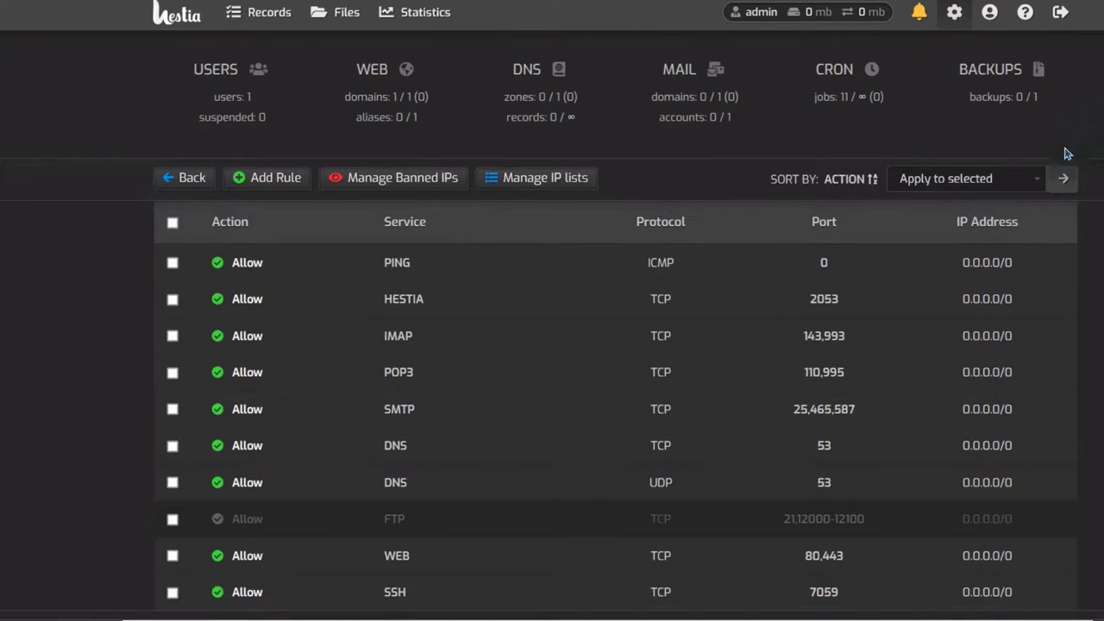
pyautogui.click(1000, 76)
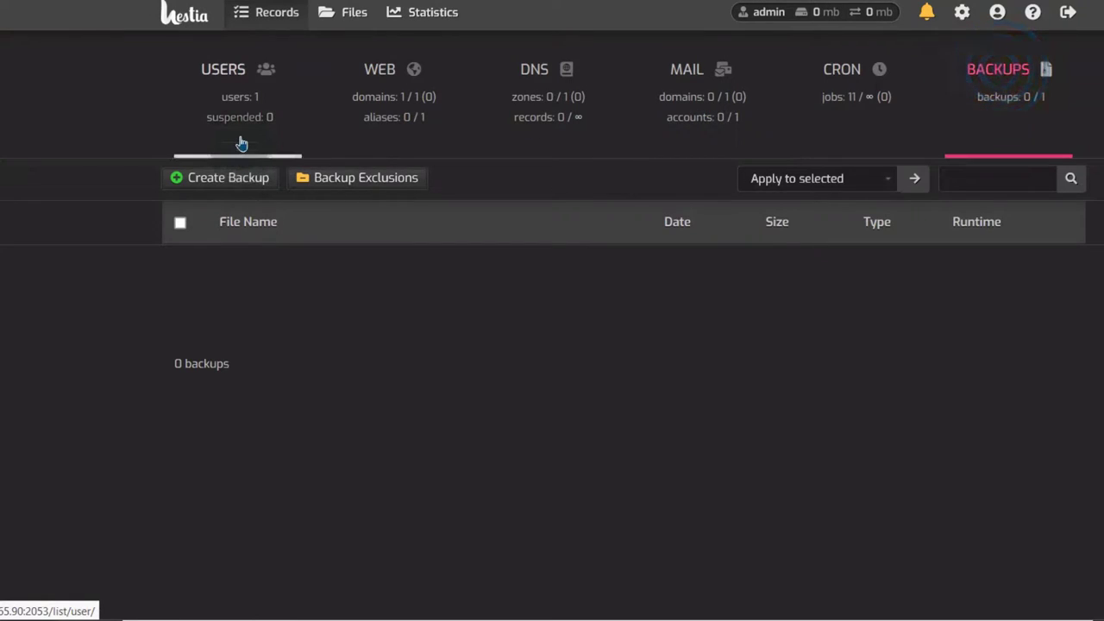
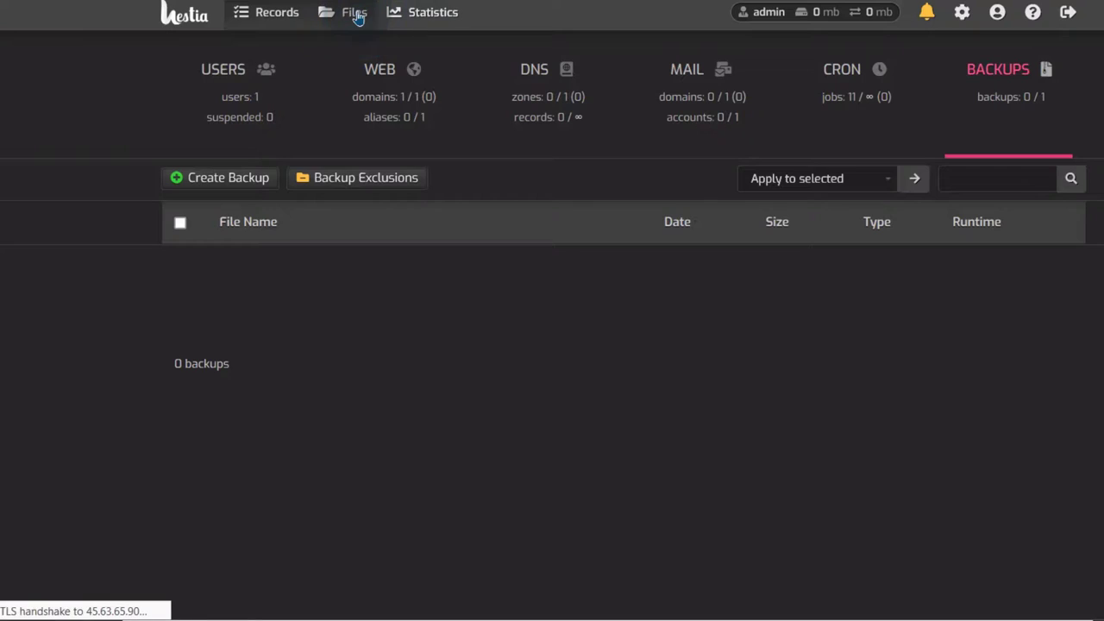
# Step: Open the file manager and browse to web > cp13.bizanosa.club > public_html
pyautogui.click(358, 15)
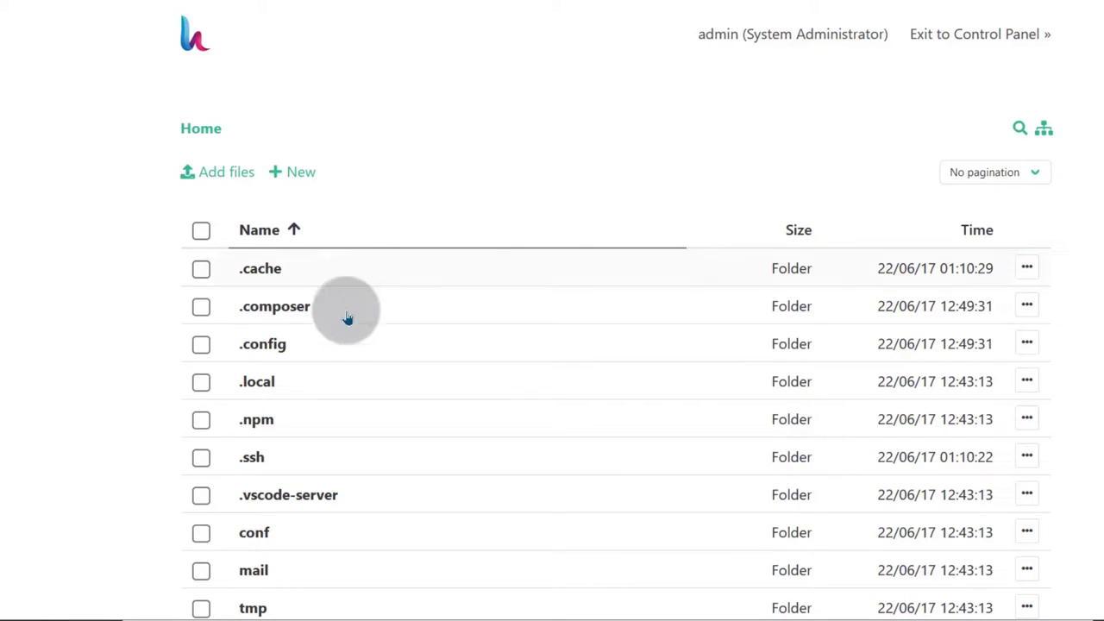
pyautogui.scroll(-3, 350, 319)
pyautogui.scroll(3, 346, 314)
pyautogui.scroll(-3, 345, 312)
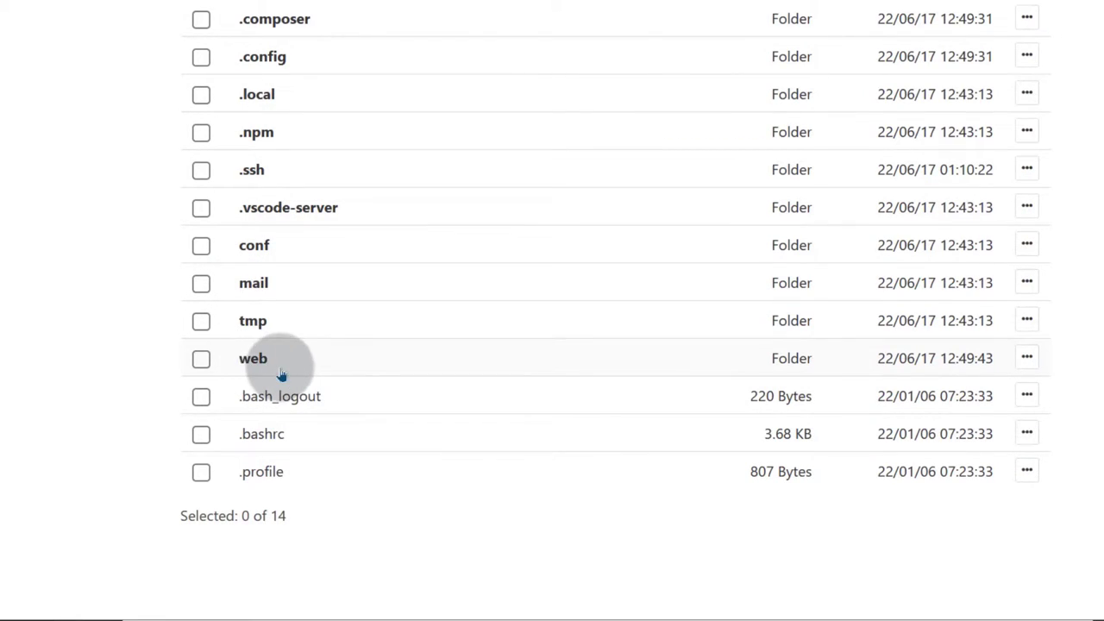
pyautogui.scroll(1, 276, 365)
pyautogui.click(265, 457)
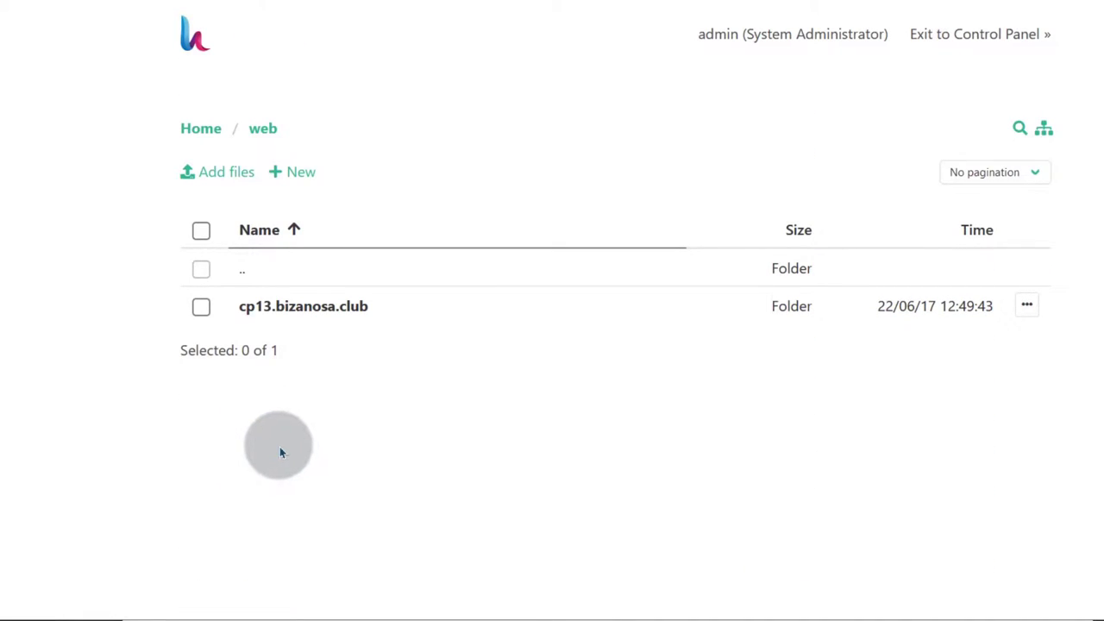
pyautogui.click(321, 308)
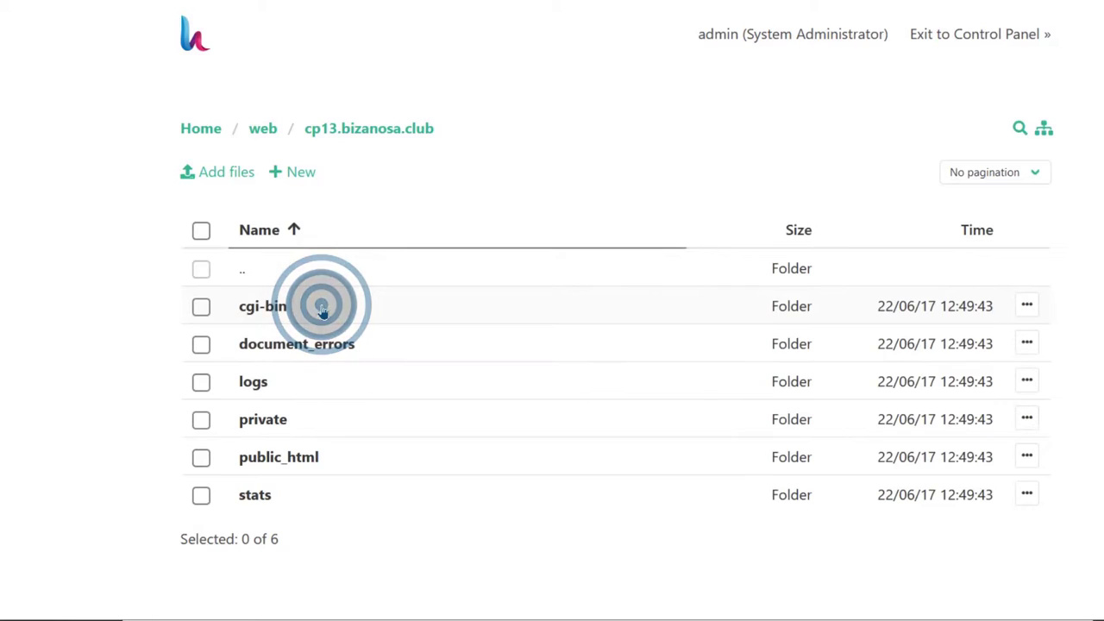
pyautogui.click(271, 458)
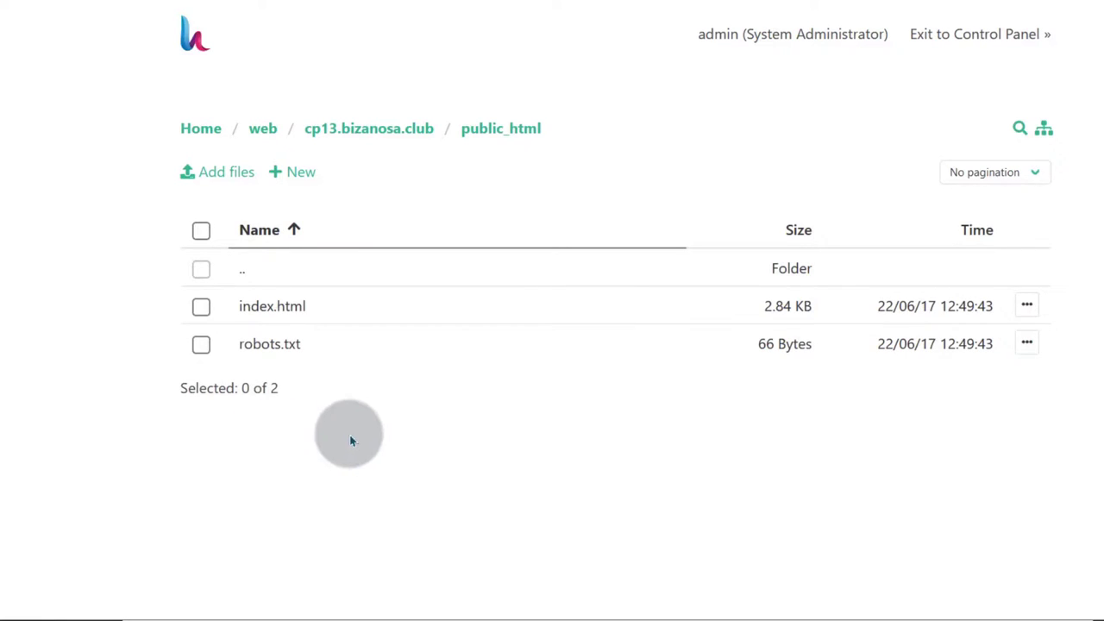
# Step: Compress index.html and robots.txt together into archive.zip
pyautogui.click(200, 233)
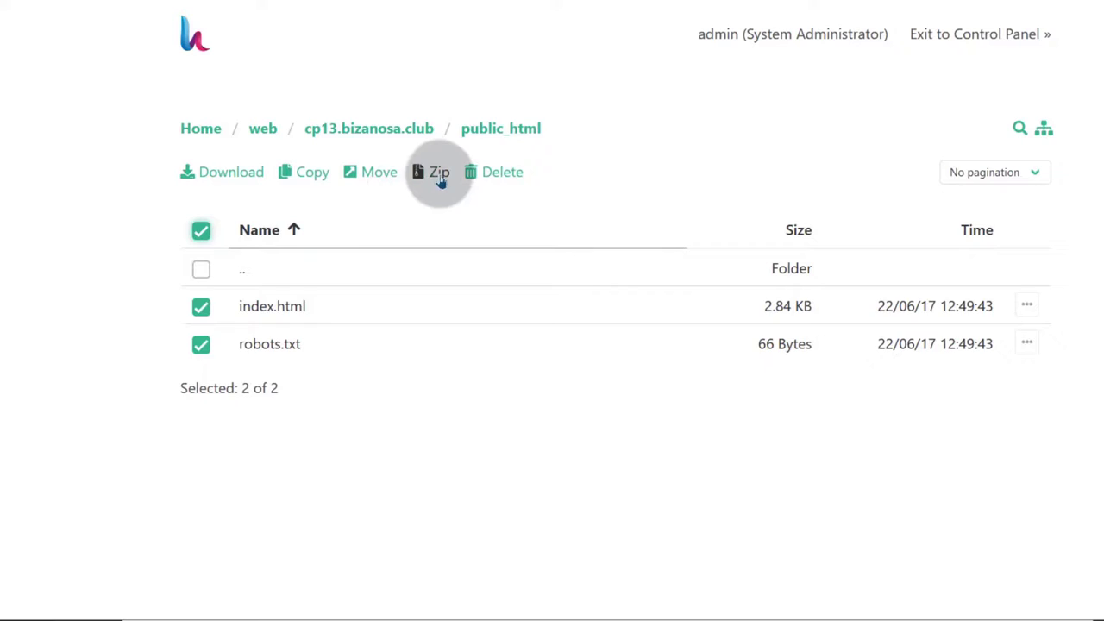
pyautogui.click(440, 175)
pyautogui.click(713, 363)
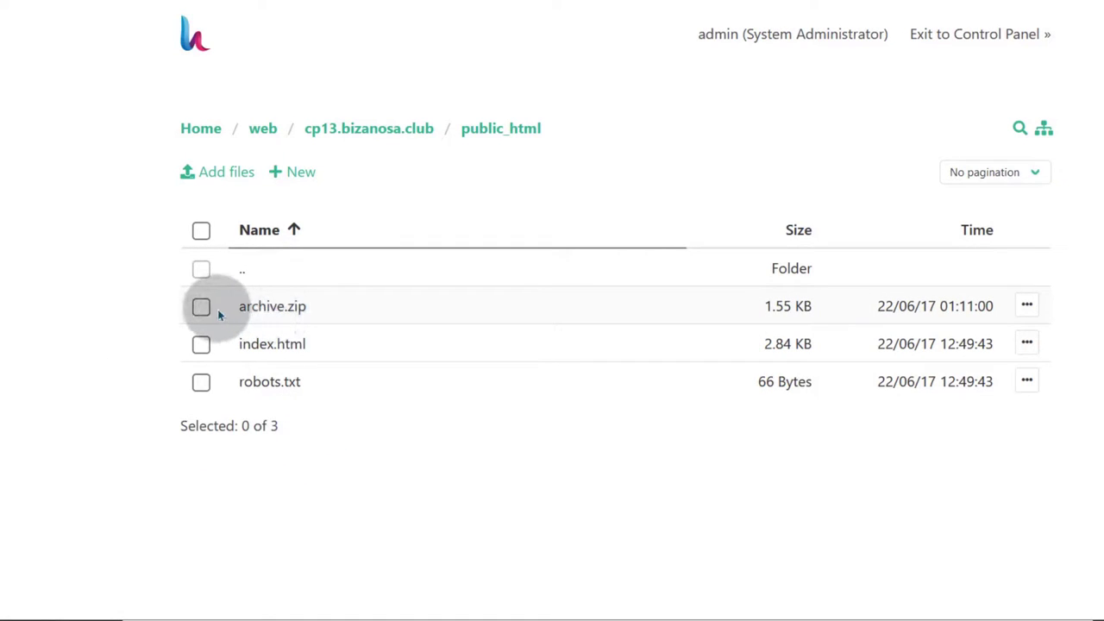
# Step: Download archive.zip to the computer, then open index.html for editing
pyautogui.click(1026, 306)
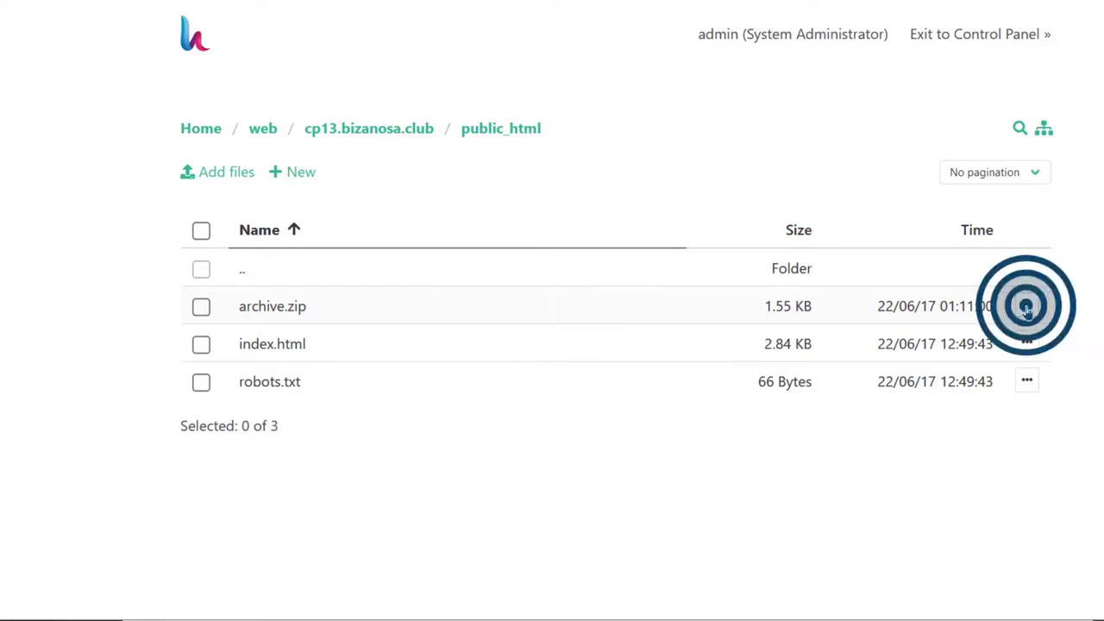
pyautogui.click(917, 343)
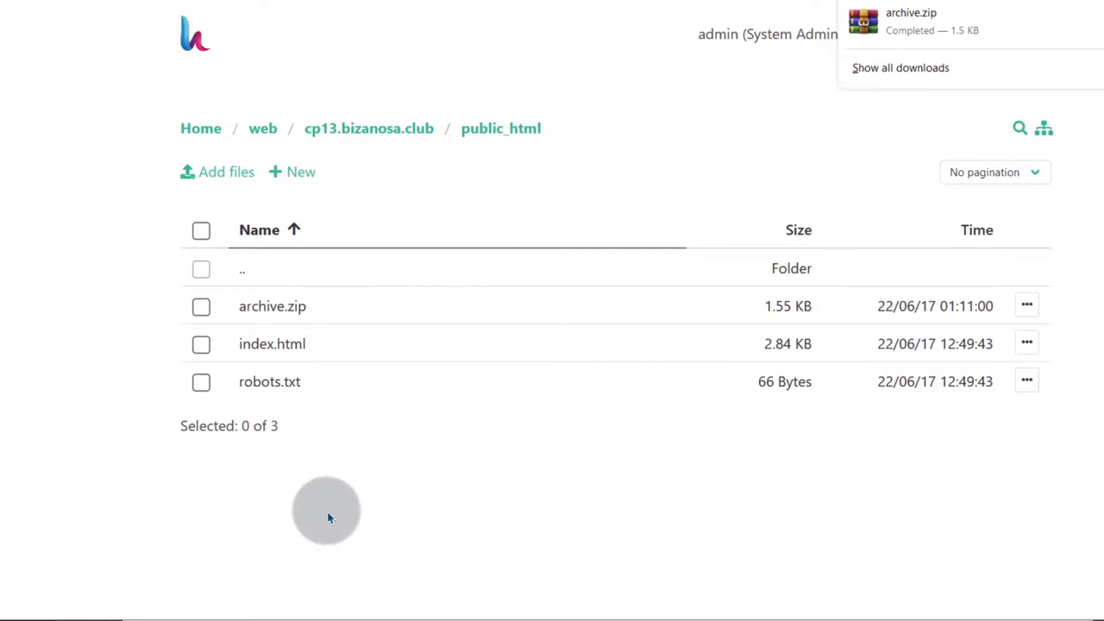
pyautogui.click(328, 514)
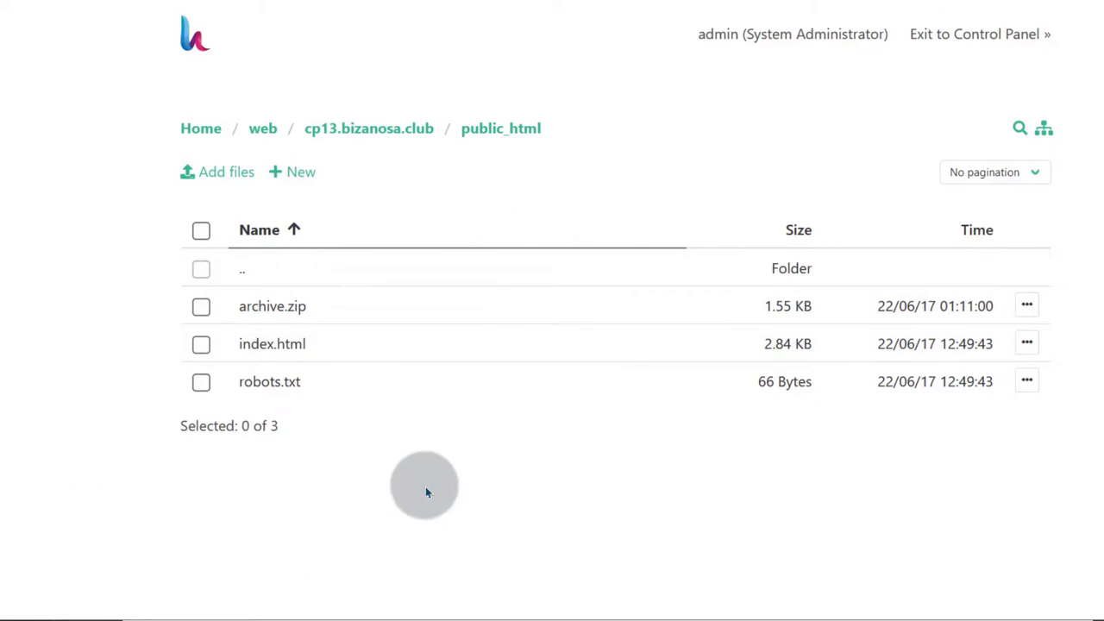
pyautogui.click(258, 345)
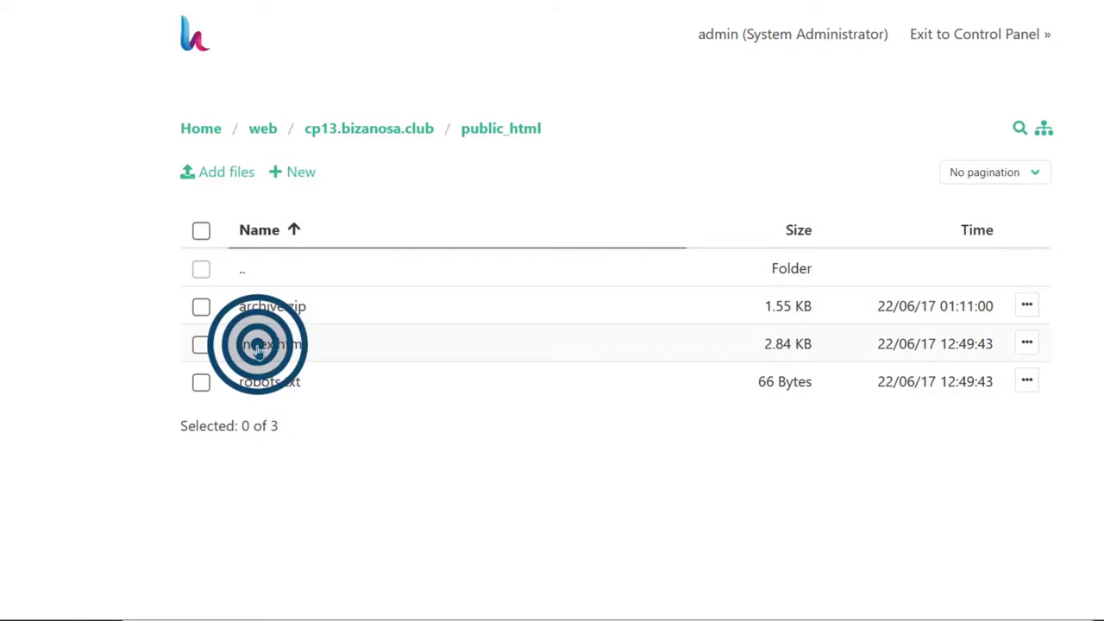
# Step: Change index.html's background colour to #f5f5f4 and save, then view and close robots.txt
pyautogui.scroll(-2, 349, 259)
pyautogui.scroll(2, 348, 259)
pyautogui.scroll(-2, 370, 327)
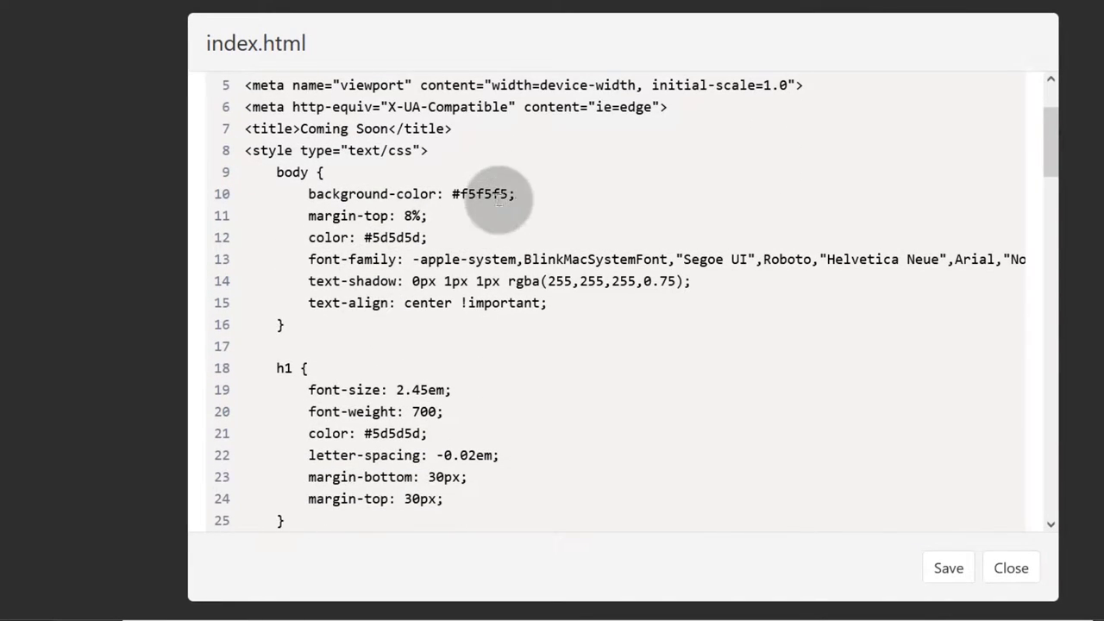
pyautogui.press('BackSpace')
pyautogui.write('4')
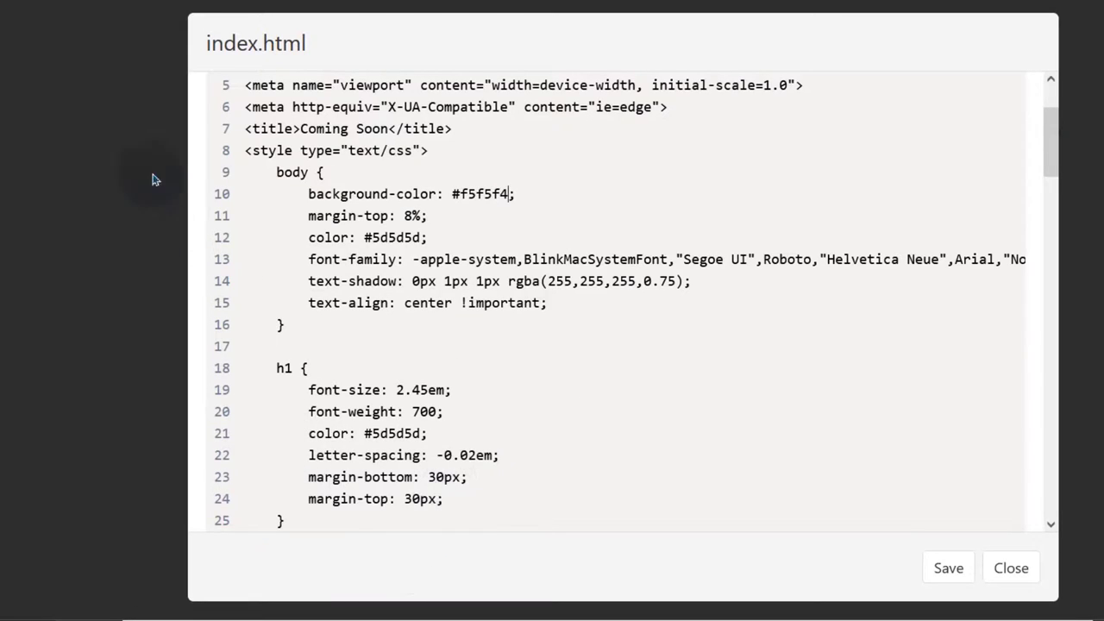
pyautogui.click(948, 567)
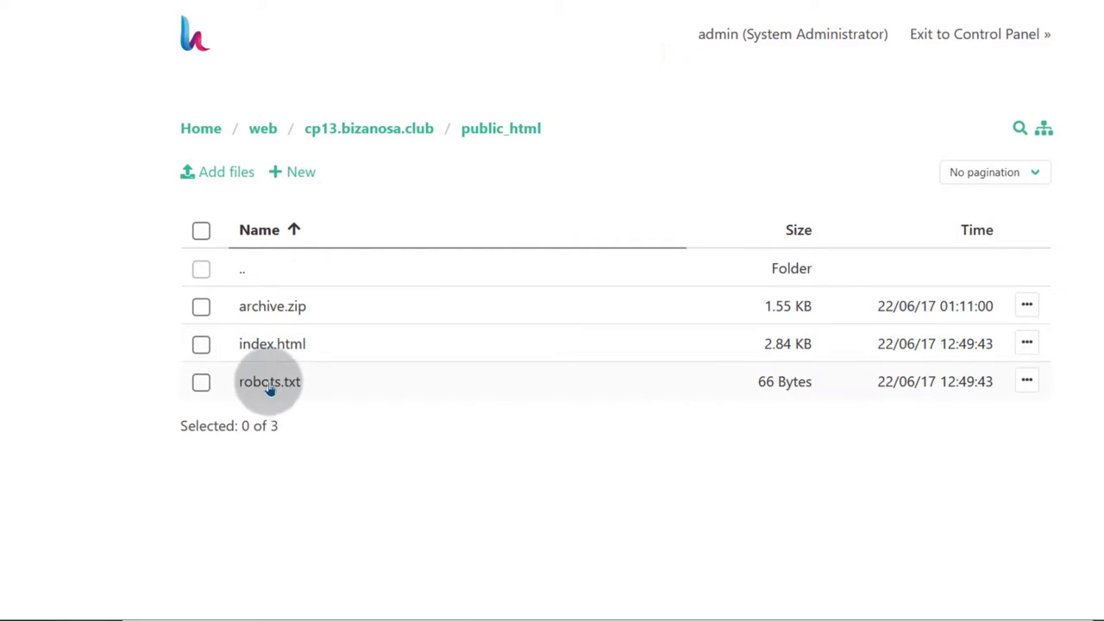
pyautogui.click(269, 385)
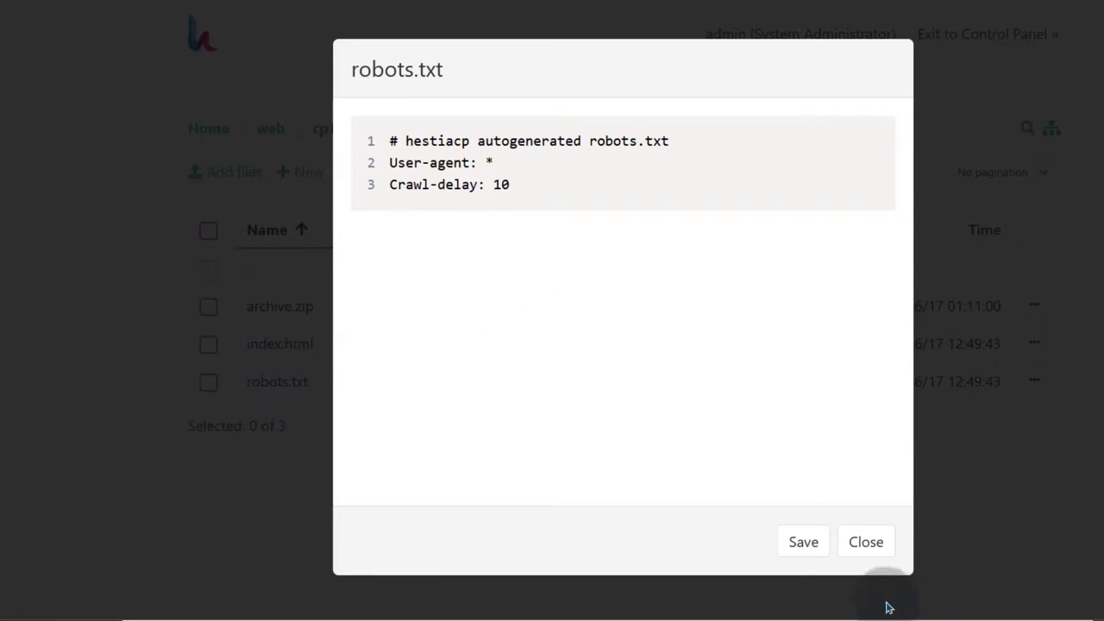
pyautogui.click(866, 542)
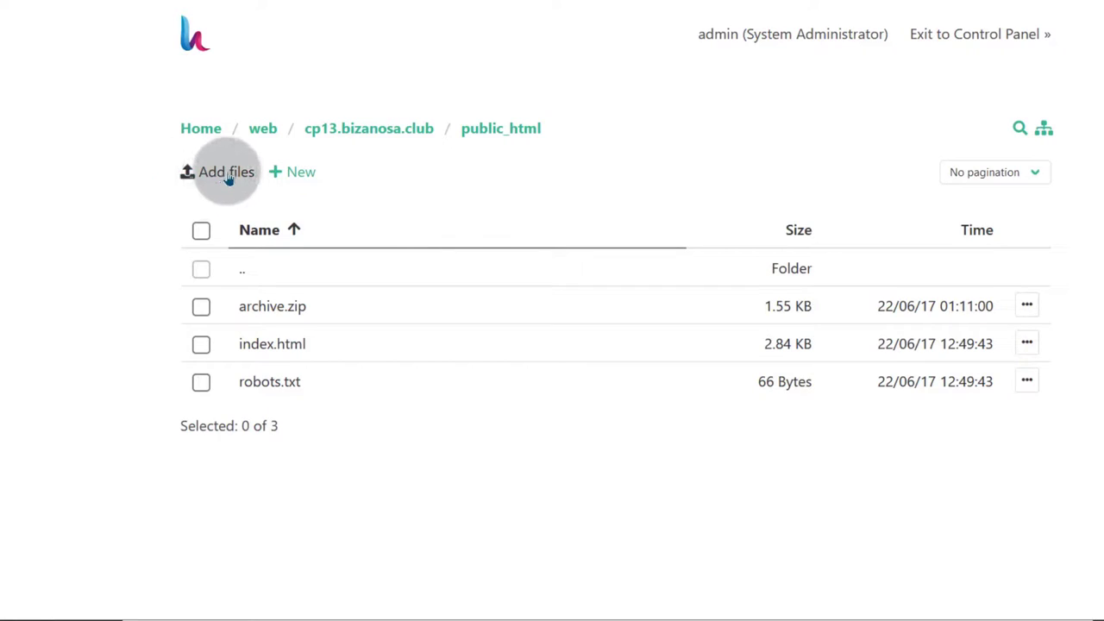
# Step: Create a new folder named base inside public_html
pyautogui.click(298, 177)
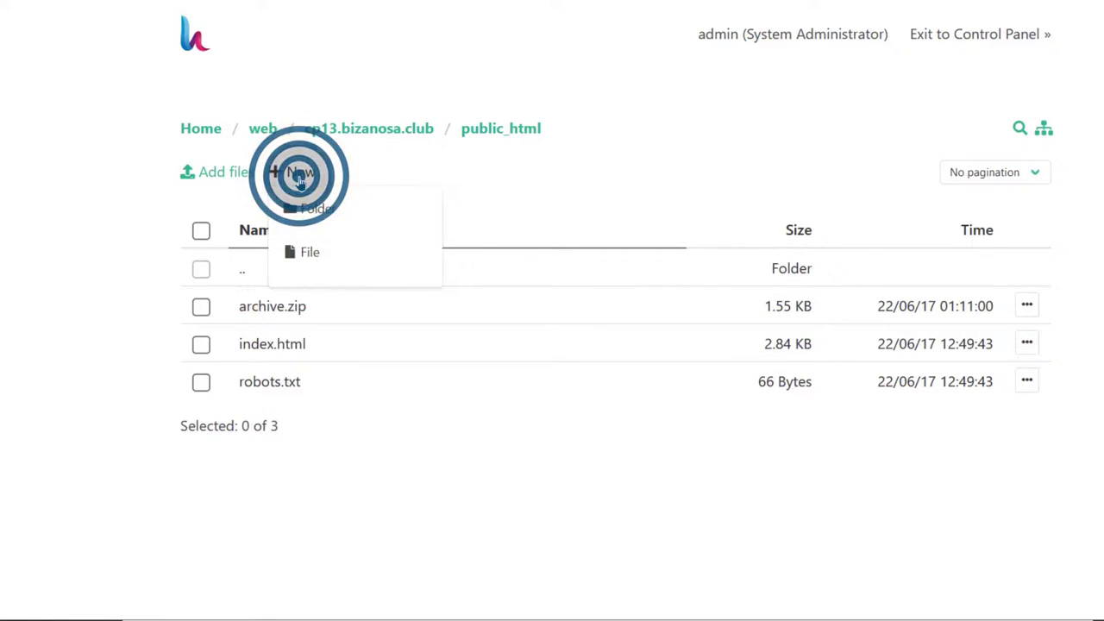
pyautogui.click(316, 248)
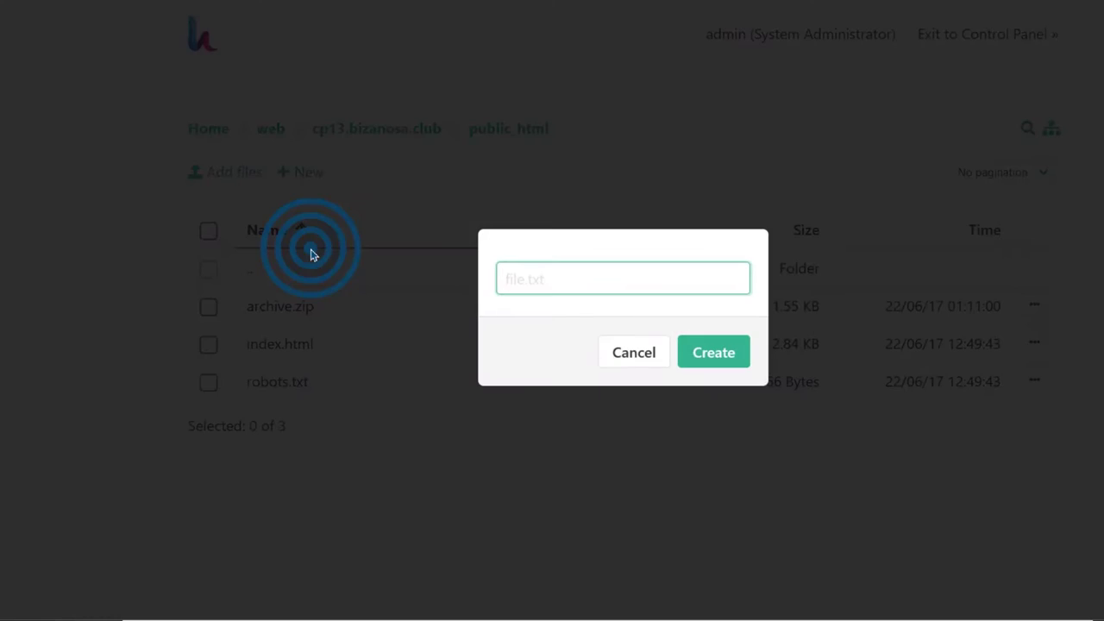
pyautogui.click(621, 357)
pyautogui.click(297, 171)
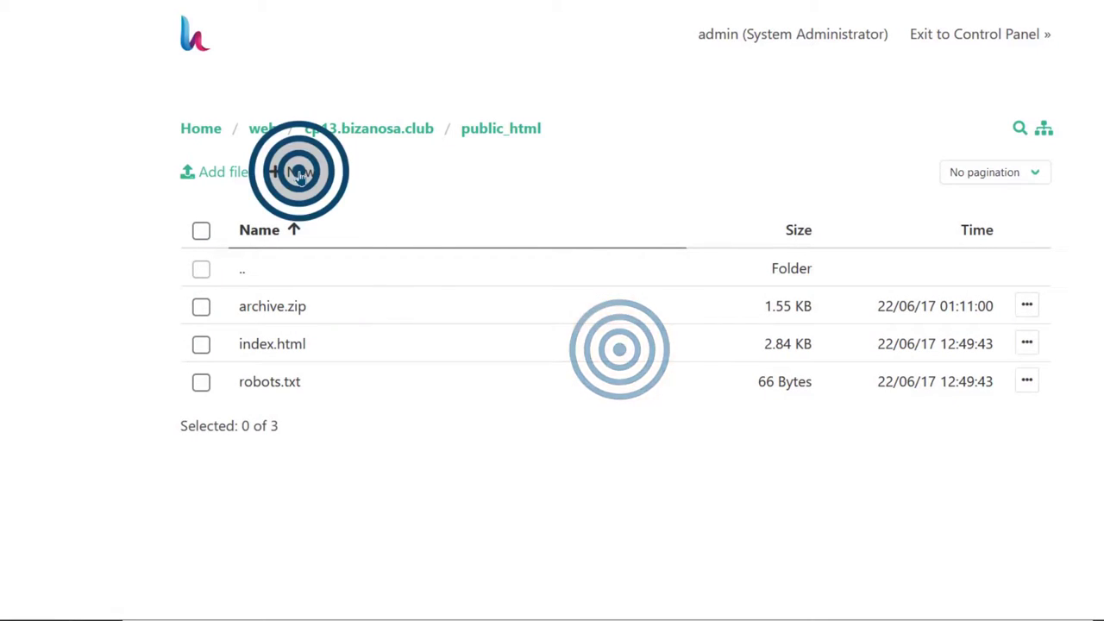
pyautogui.click(315, 211)
pyautogui.click(526, 278)
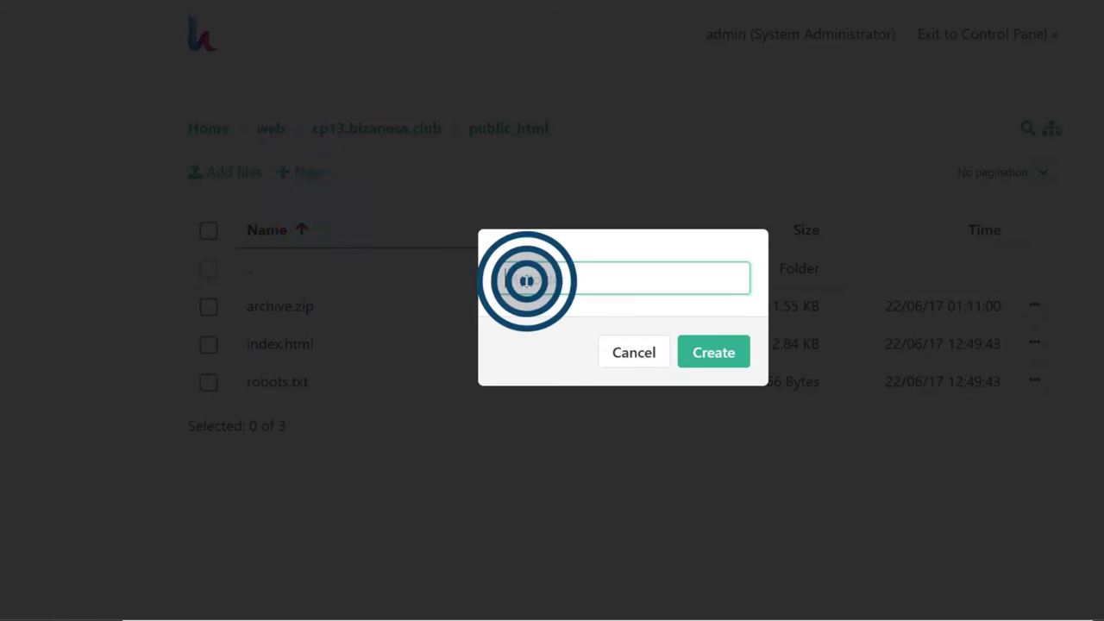
pyautogui.write('base')
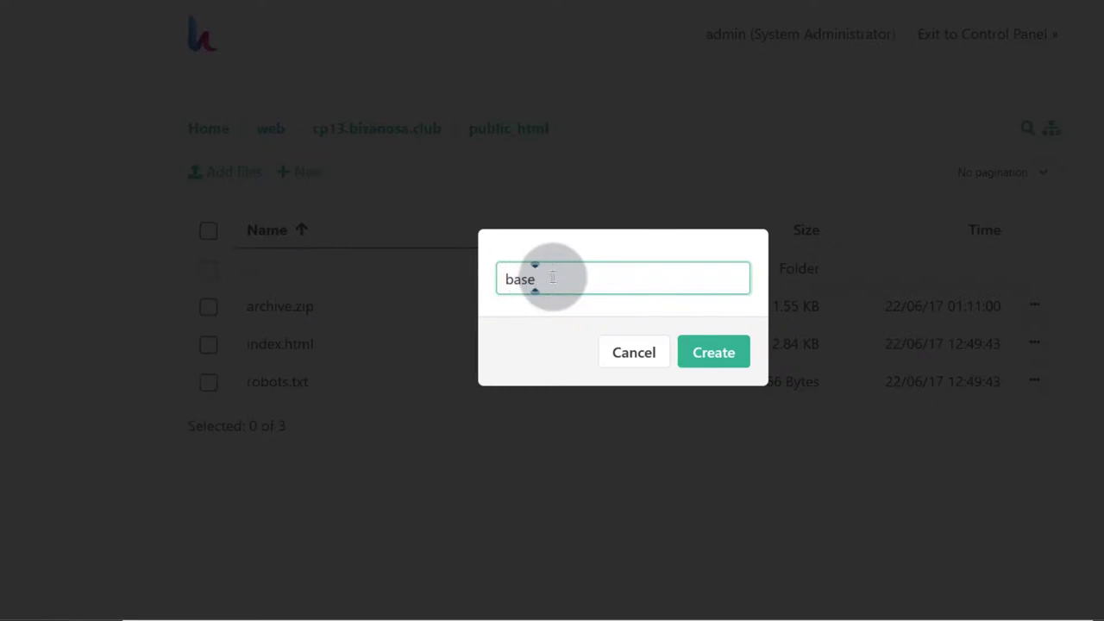
pyautogui.click(721, 351)
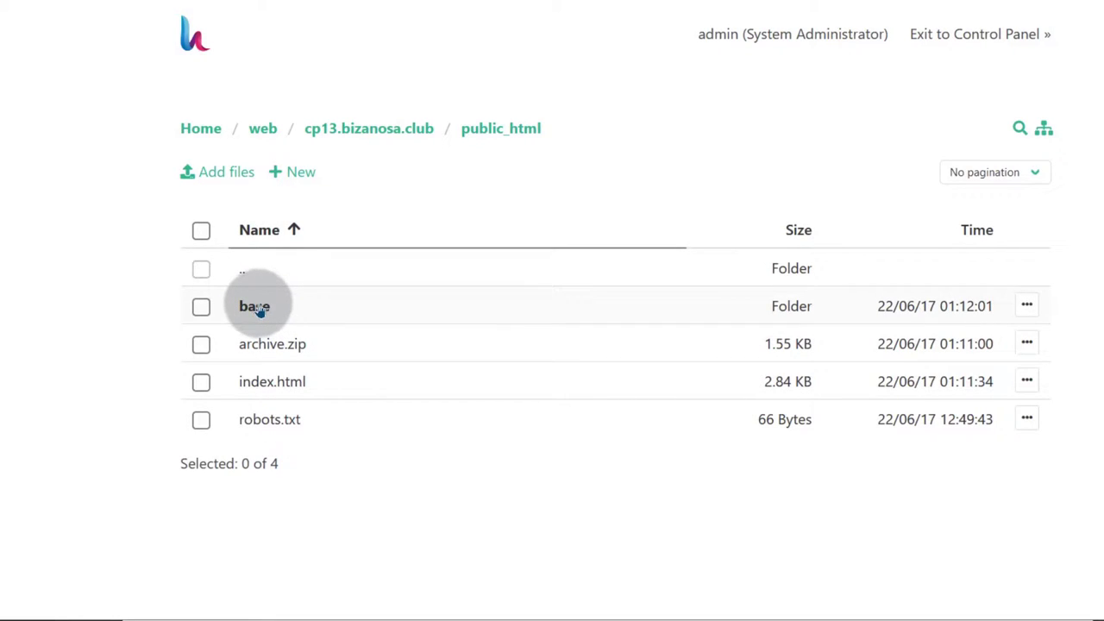
# Step: Inside the base folder, create an empty file named index.php
pyautogui.click(257, 308)
pyautogui.click(296, 173)
pyautogui.click(315, 249)
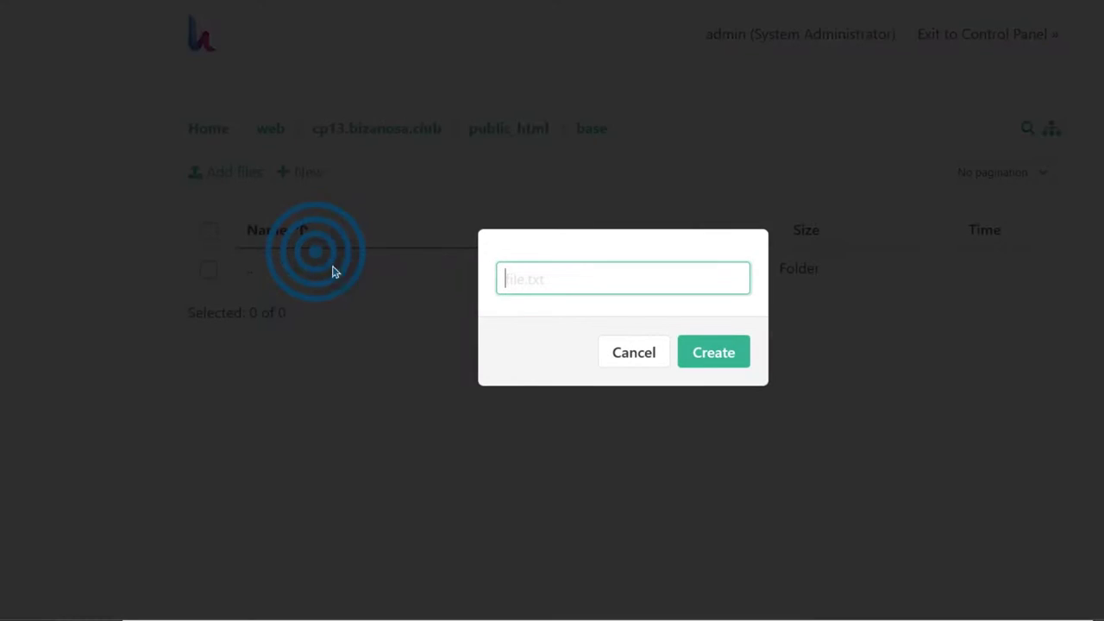
pyautogui.click(515, 279)
pyautogui.write('index.php')
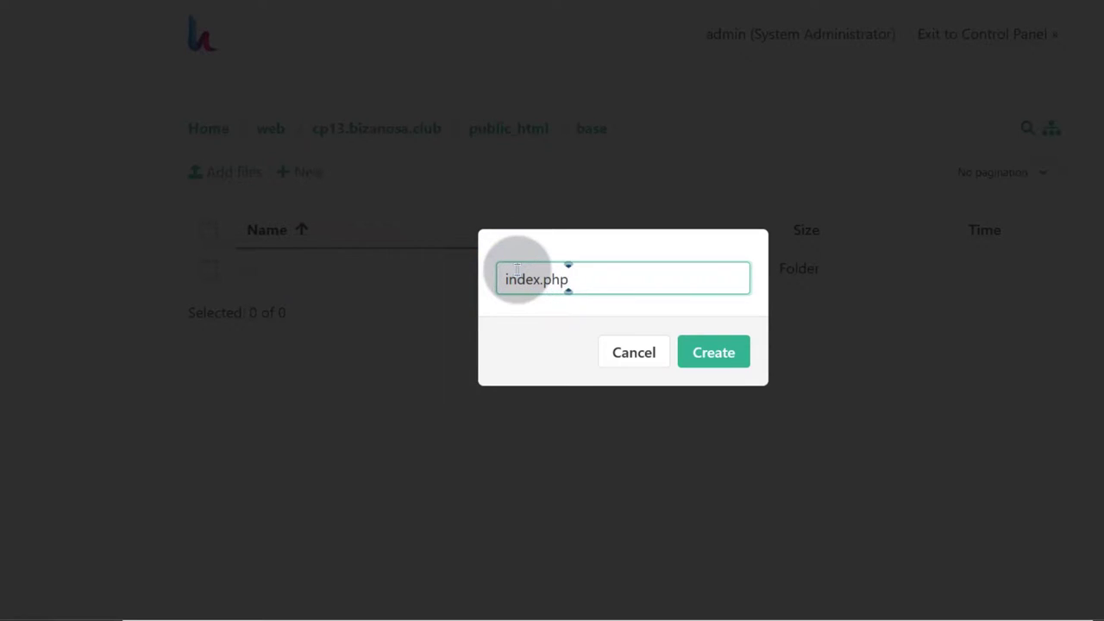
pyautogui.click(714, 352)
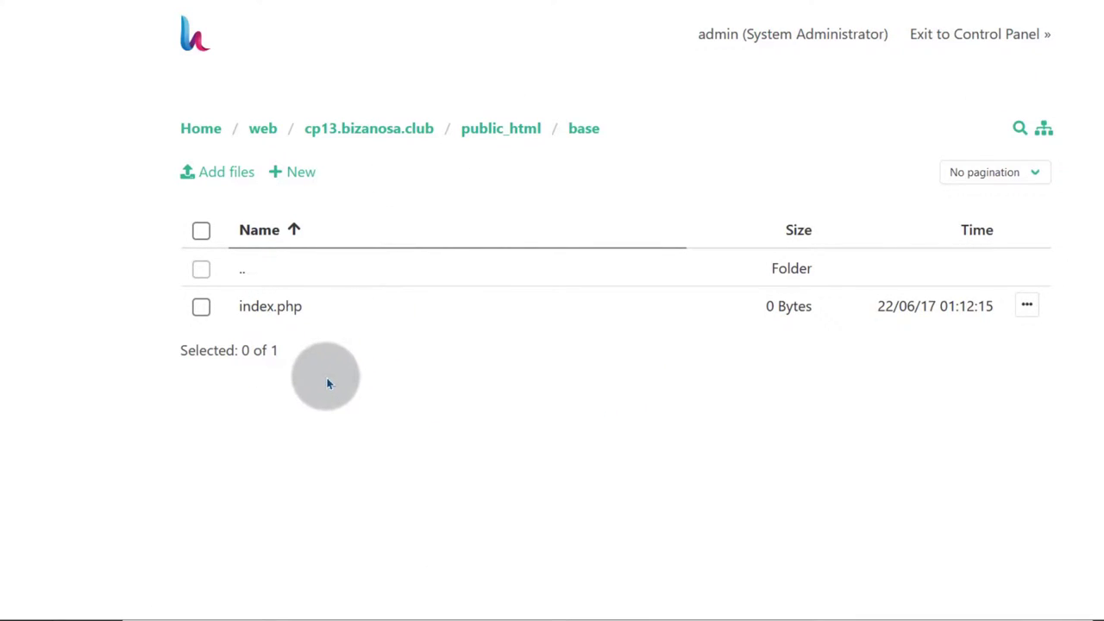
# Step: Upload contabo vps root.txt from the computer into the base folder
pyautogui.click(224, 170)
pyautogui.click(183, 343)
pyautogui.doubleClick(192, 341)
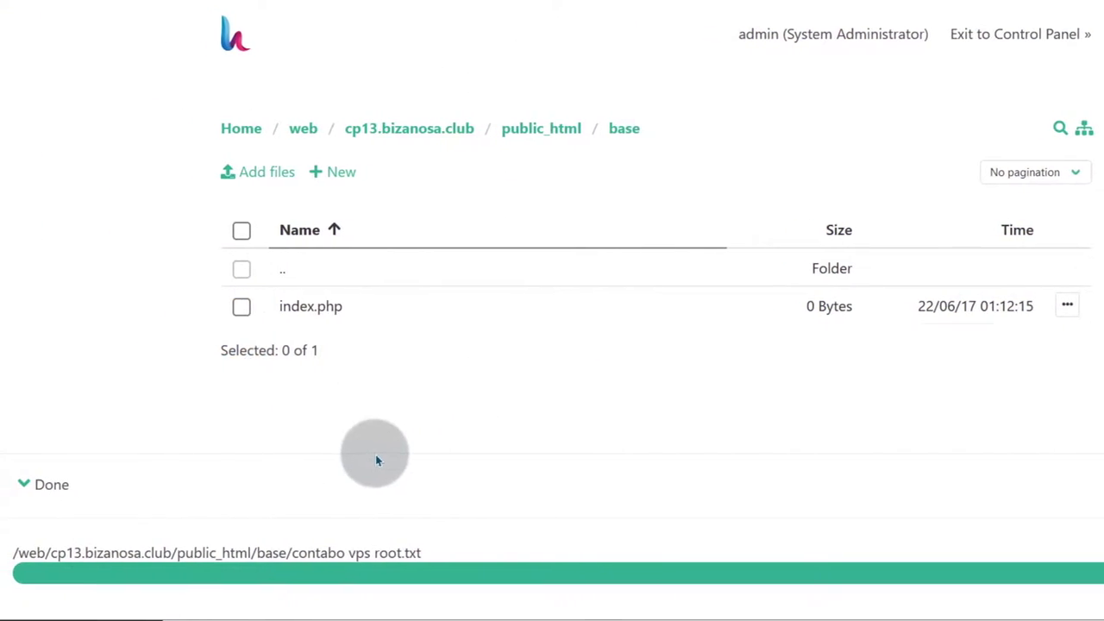
pyautogui.click(303, 471)
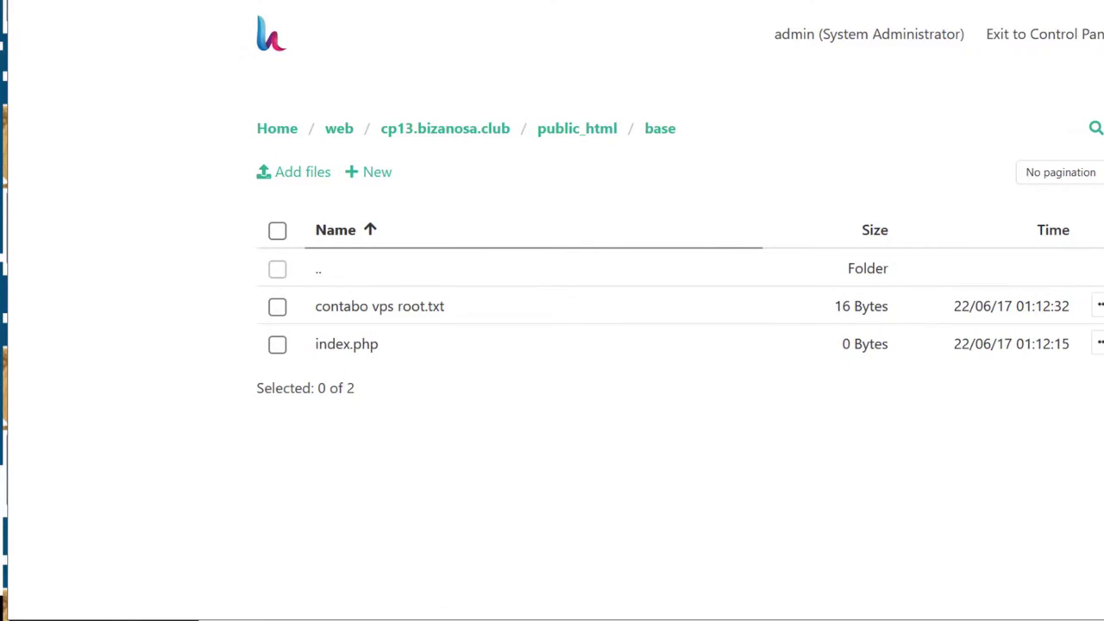
# Step: Drag the Batman™ Arkham Knight.url shortcut from the Desktop into the base folder
pyautogui.press('super+e')
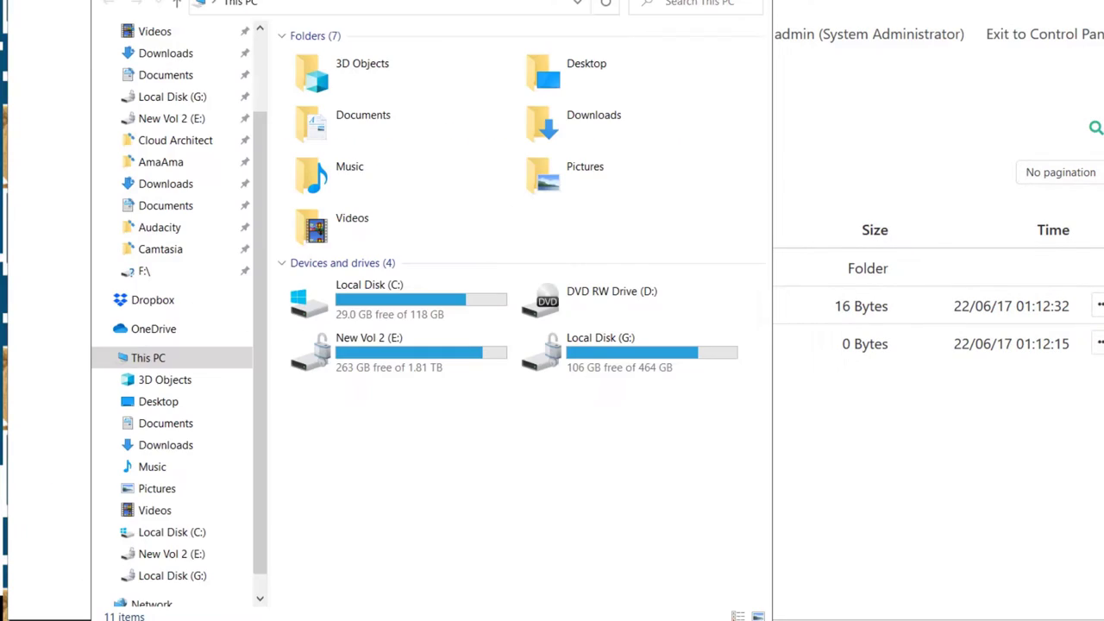
pyautogui.click(159, 401)
pyautogui.moveTo(365, 491); pyautogui.dragTo(943, 463)
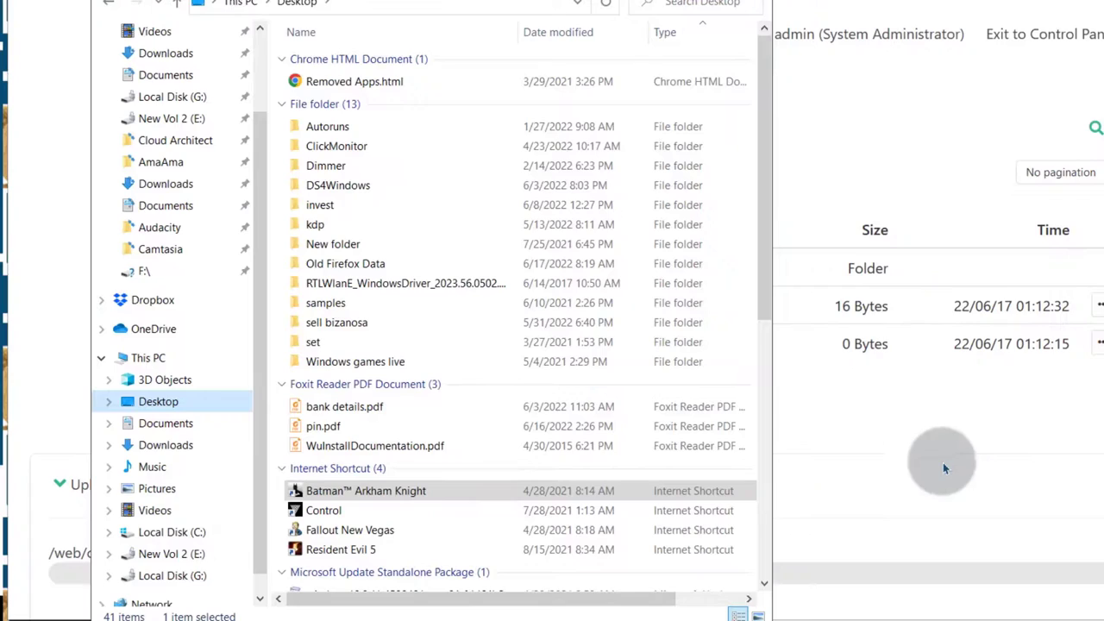
pyautogui.click(686, 5)
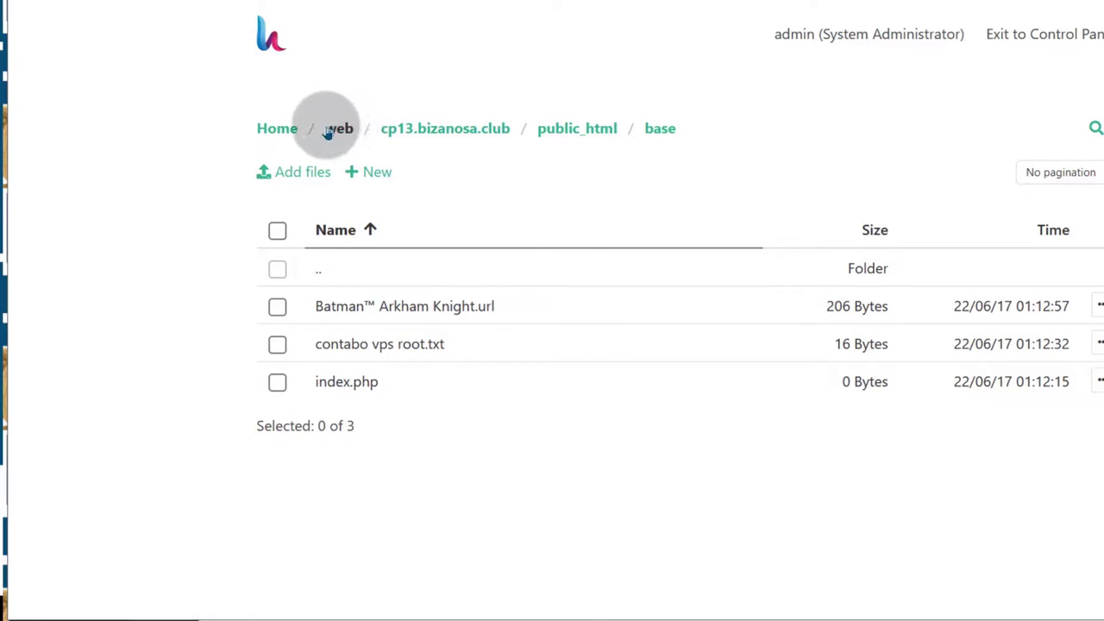
# Step: Return to the Home folder, expanding web > cp13.bizanosa.club in the folder tree before closing it
pyautogui.click(279, 132)
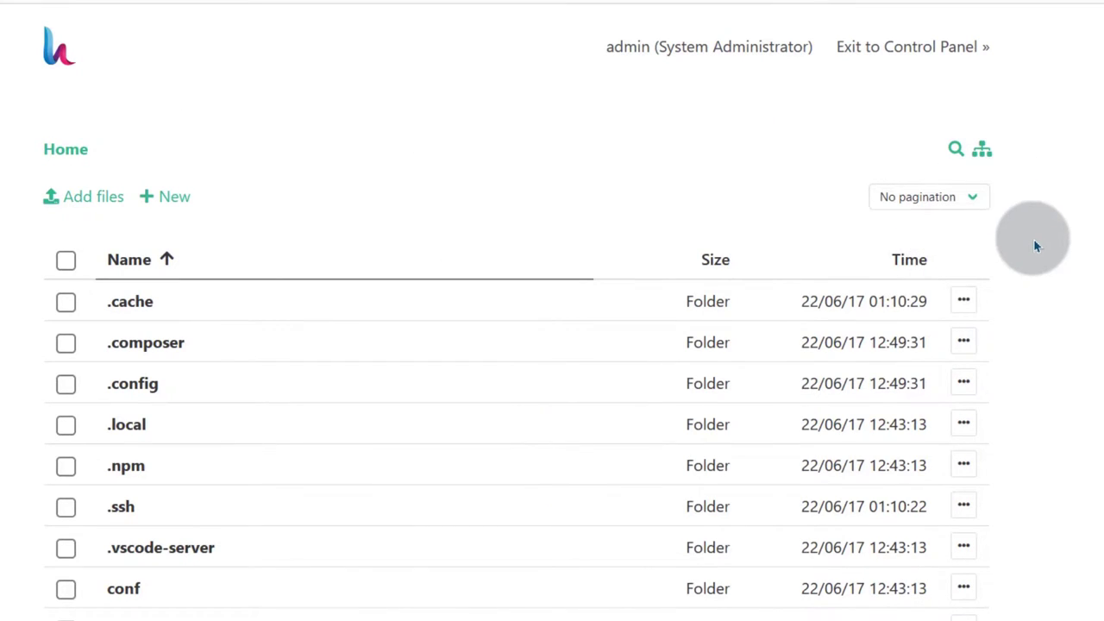
pyautogui.click(983, 150)
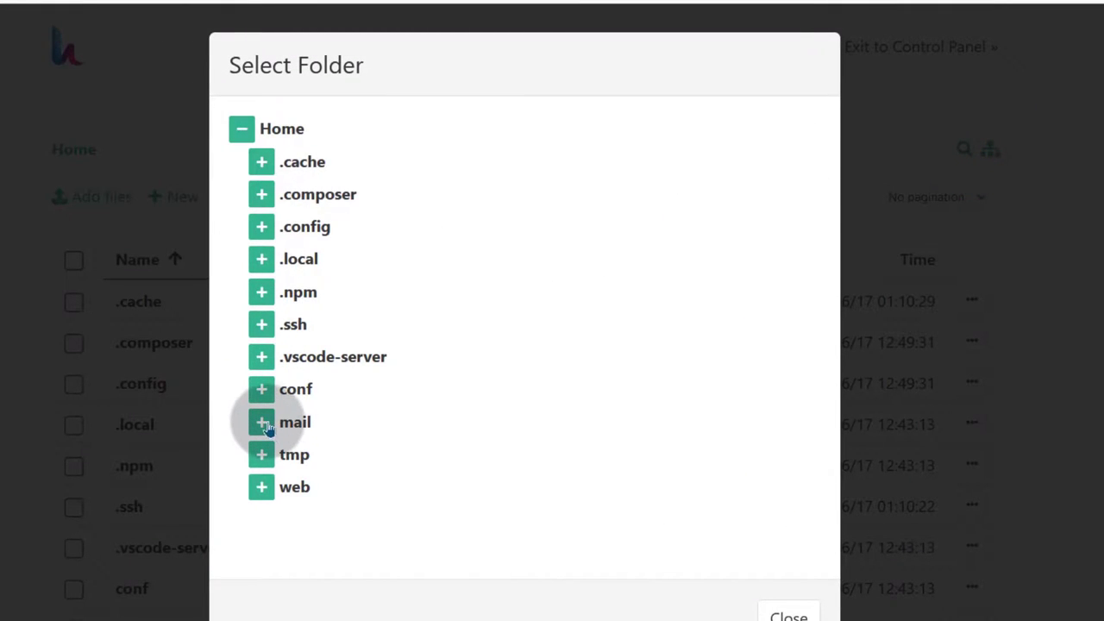
pyautogui.click(264, 489)
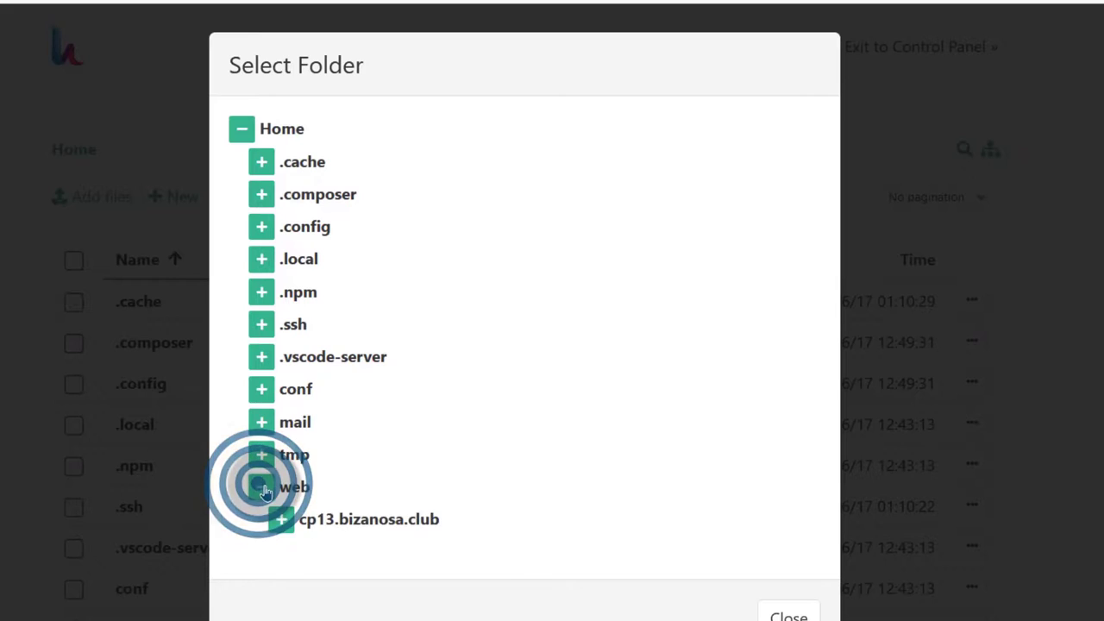
pyautogui.click(281, 519)
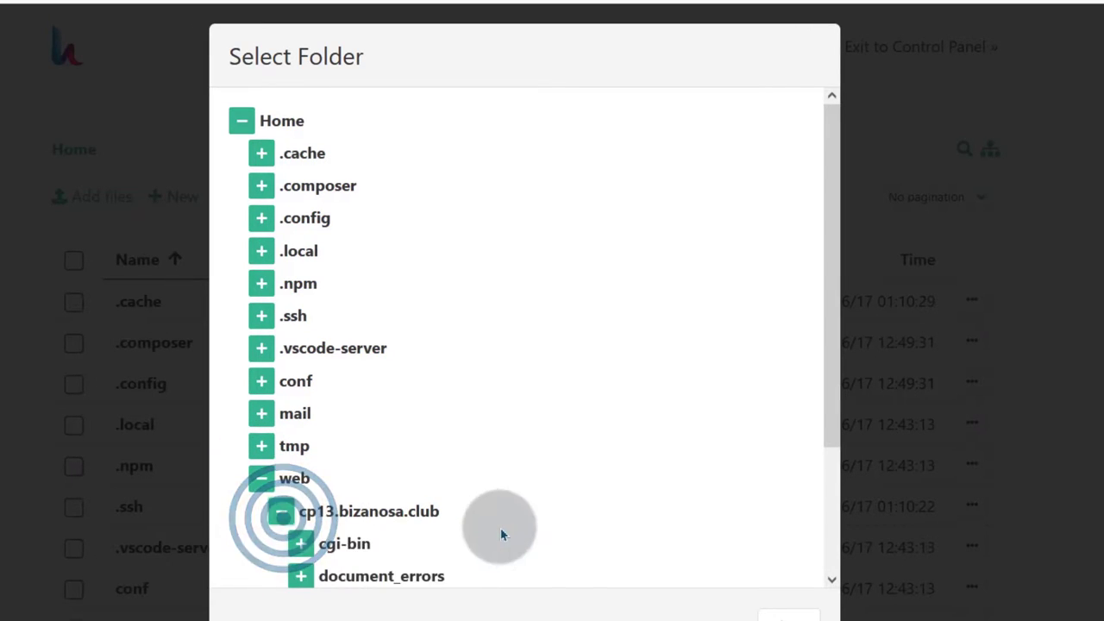
pyautogui.scroll(-2, 501, 535)
pyautogui.click(781, 611)
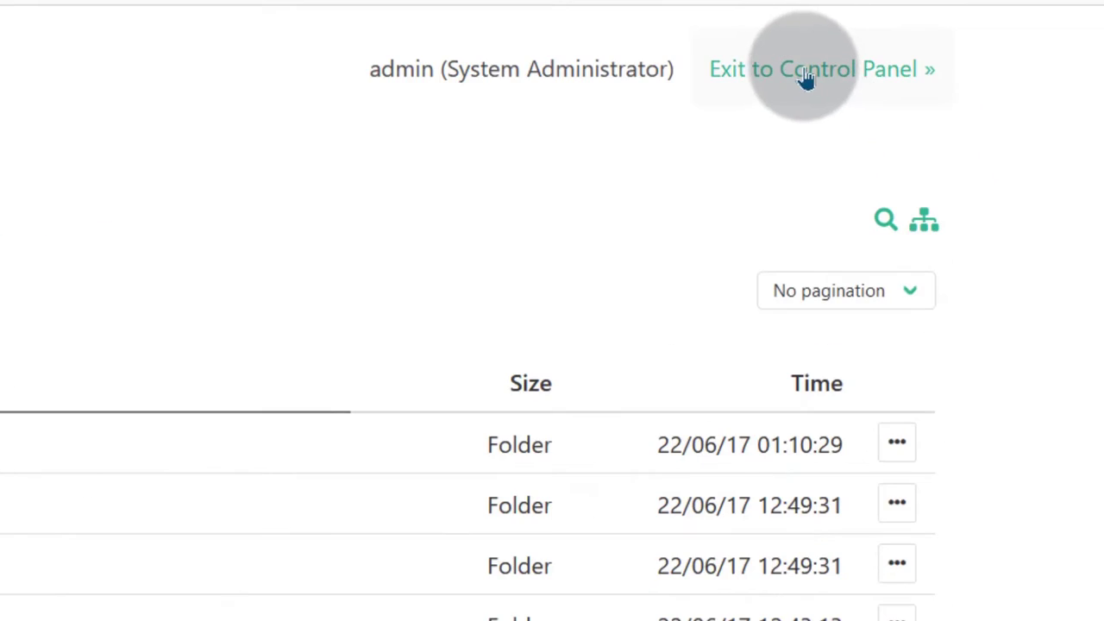
# Step: Exit the file manager to the control panel and open the admin user's Edit User form
pyautogui.click(807, 76)
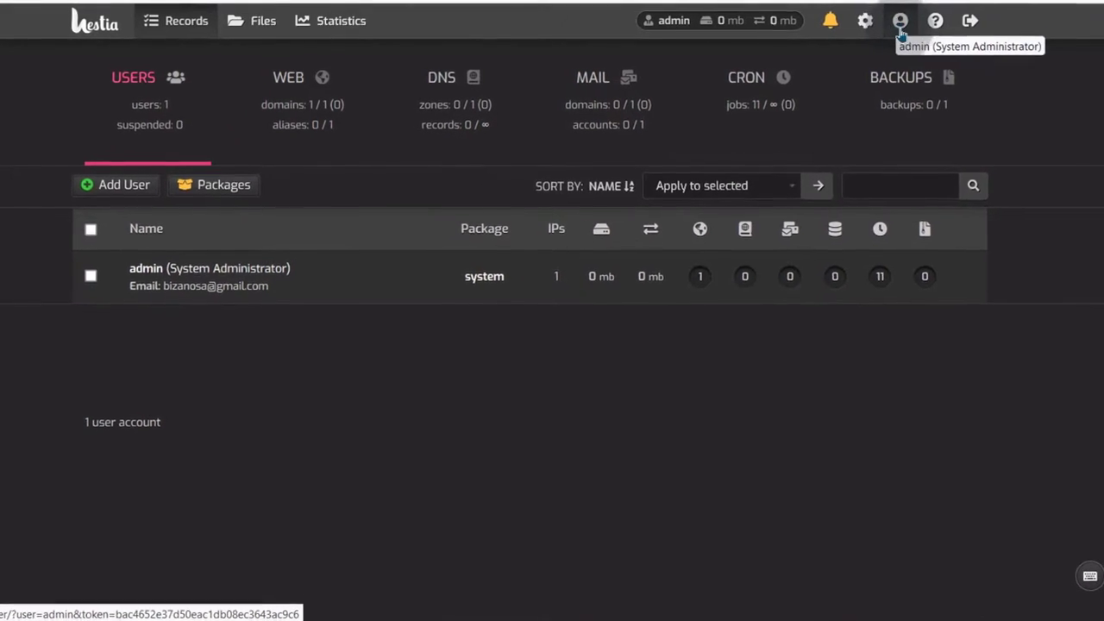
pyautogui.click(888, 22)
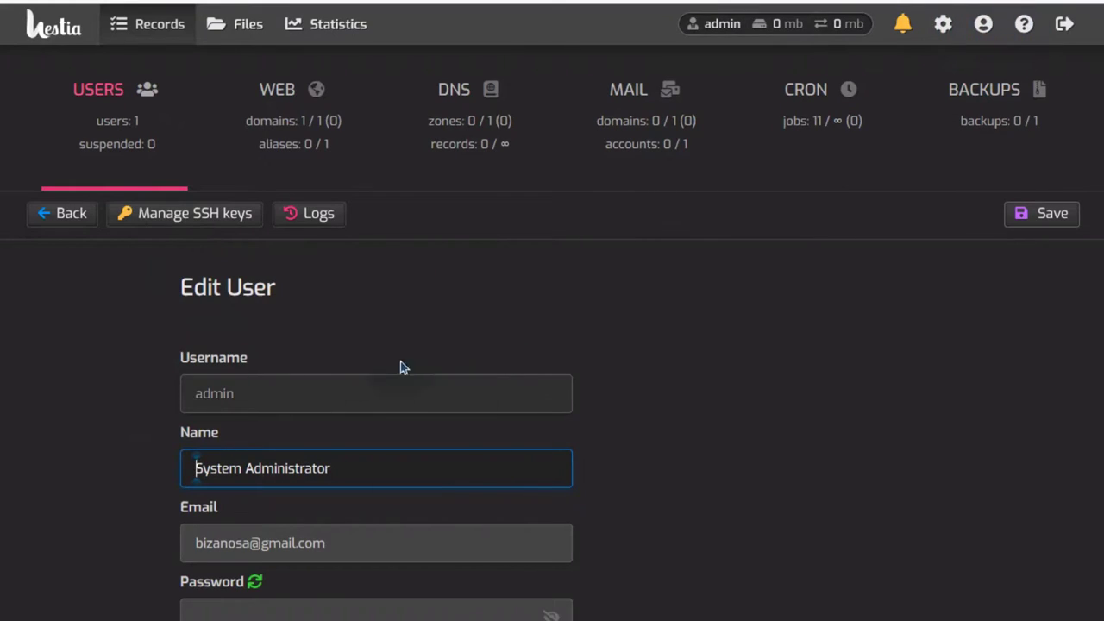
pyautogui.scroll(-3, 284, 362)
pyautogui.scroll(3, 251, 380)
pyautogui.scroll(-3, 690, 409)
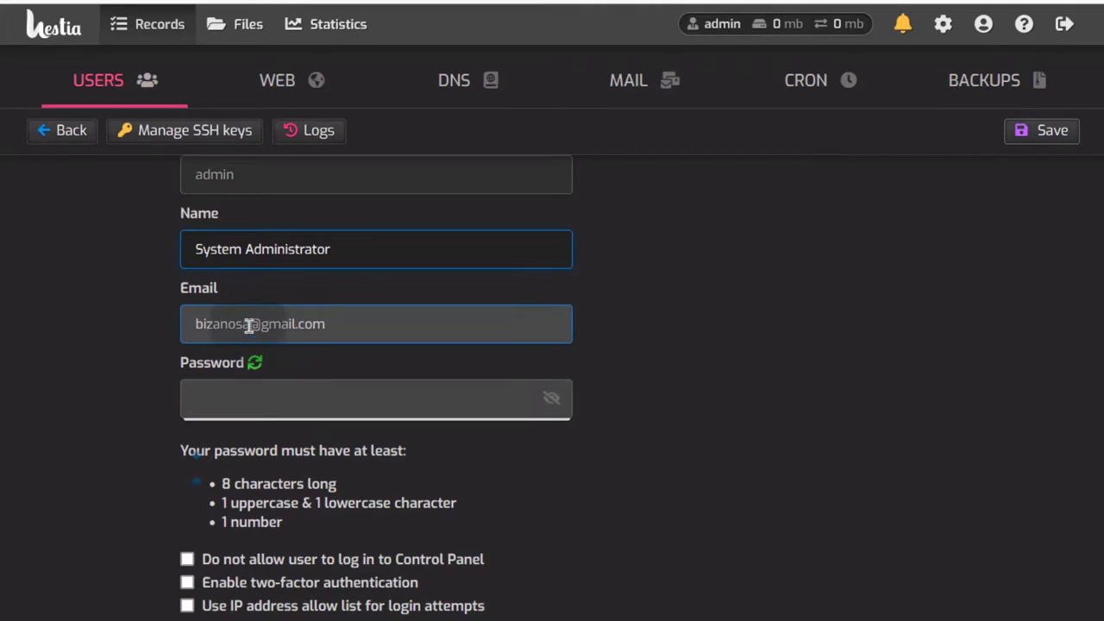
pyautogui.click(268, 397)
pyautogui.scroll(-3, 727, 406)
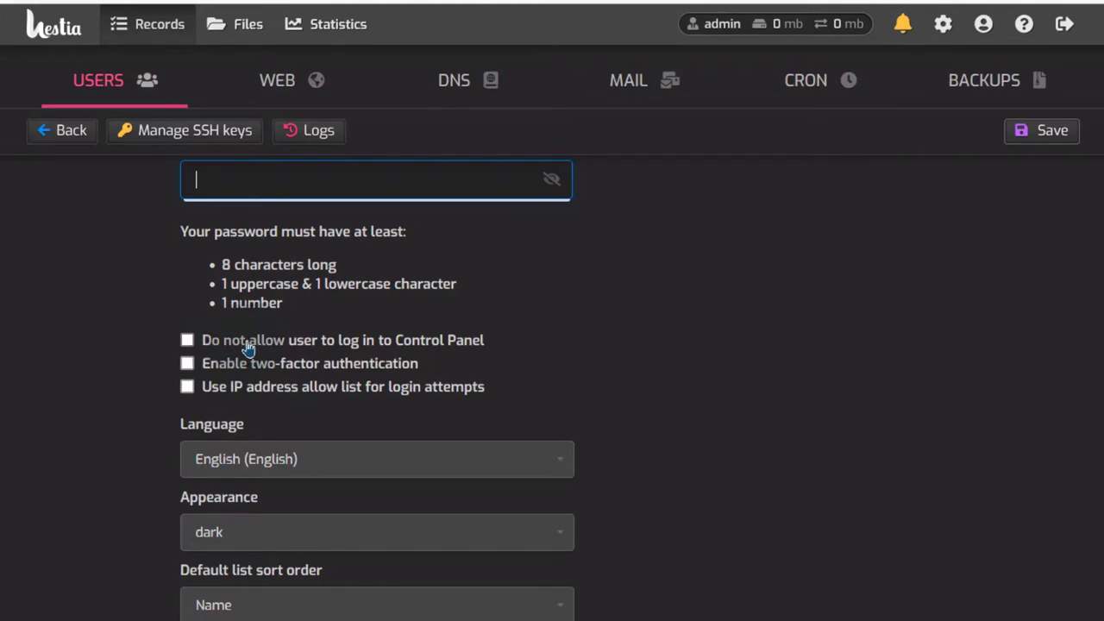
pyautogui.click(188, 342)
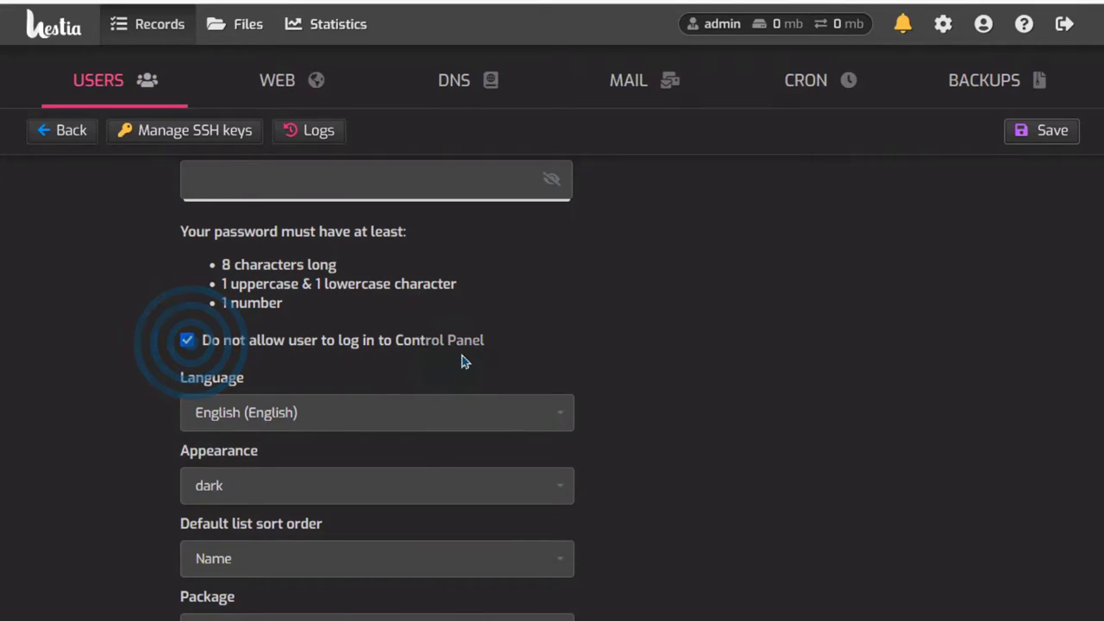
pyautogui.click(189, 343)
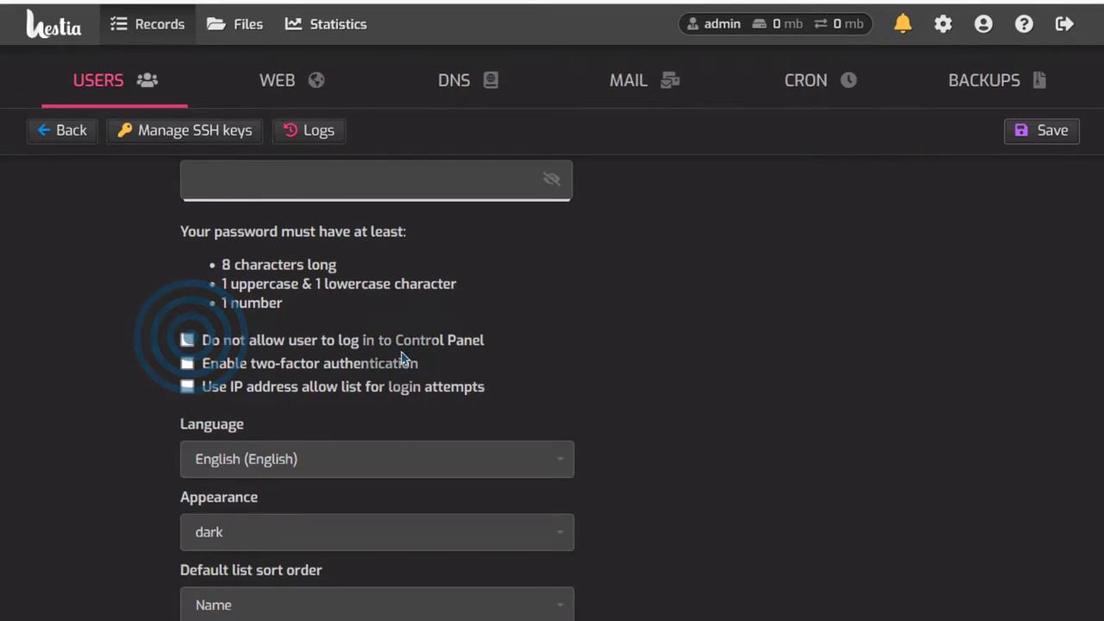
pyautogui.scroll(-1, 709, 482)
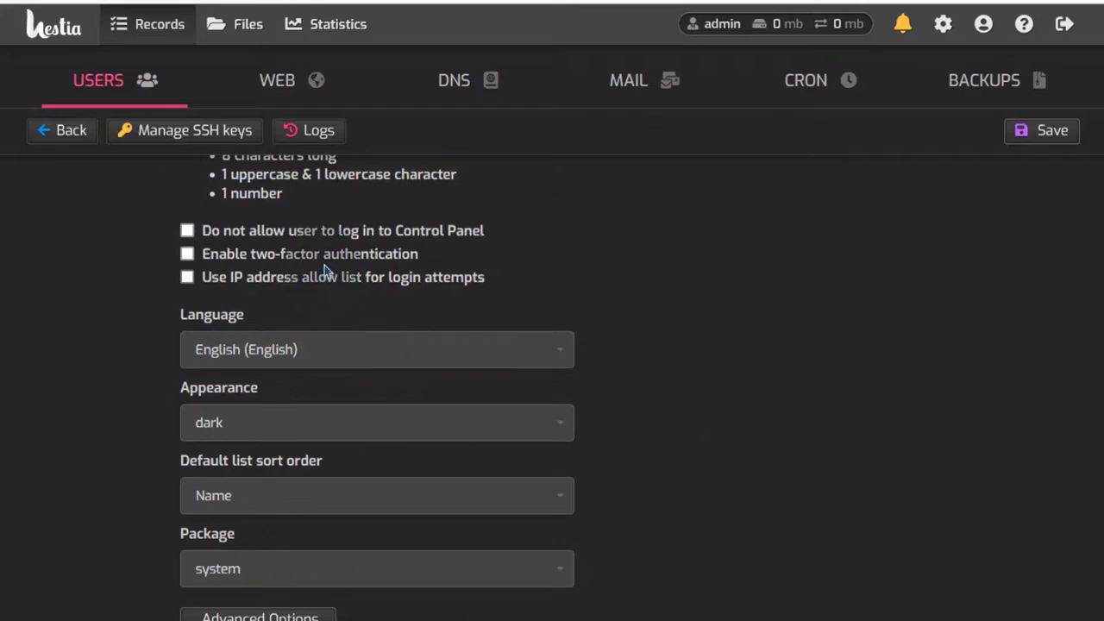
pyautogui.click(265, 266)
pyautogui.click(187, 254)
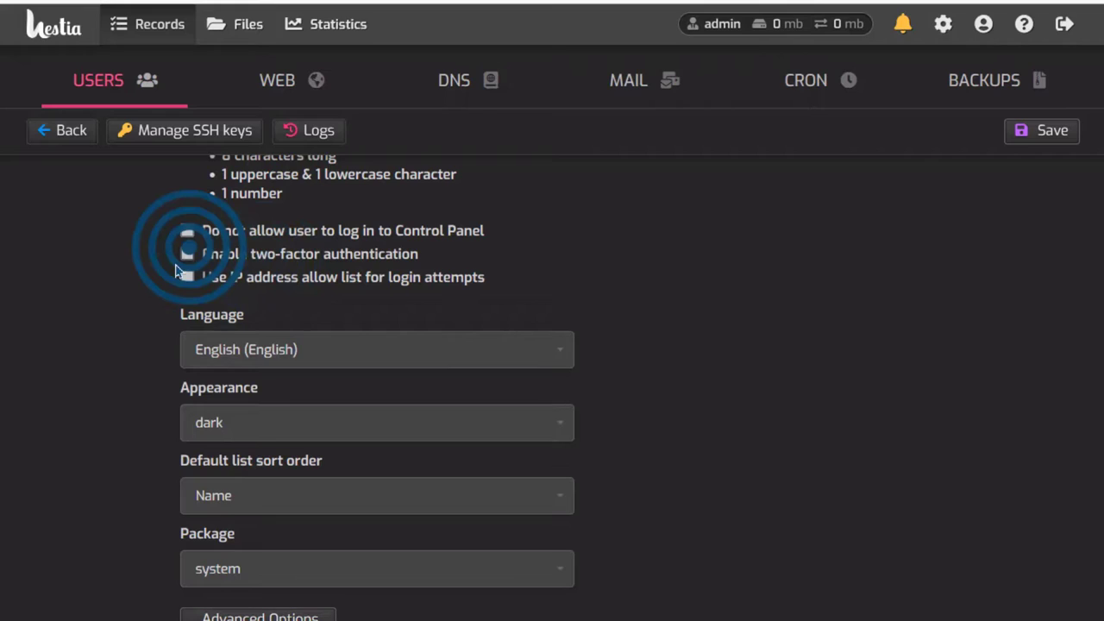
pyautogui.press('Tab')
pyautogui.press('Tab')
pyautogui.press('Tab')
pyautogui.press('Tab')
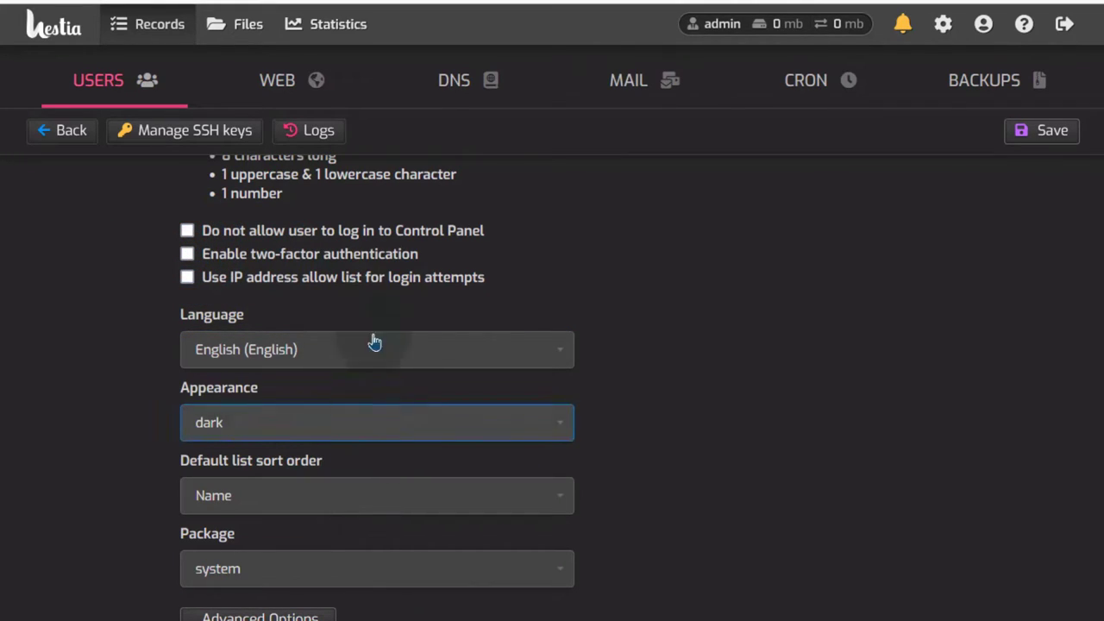
pyautogui.press('Tab')
pyautogui.scroll(4, 316, 566)
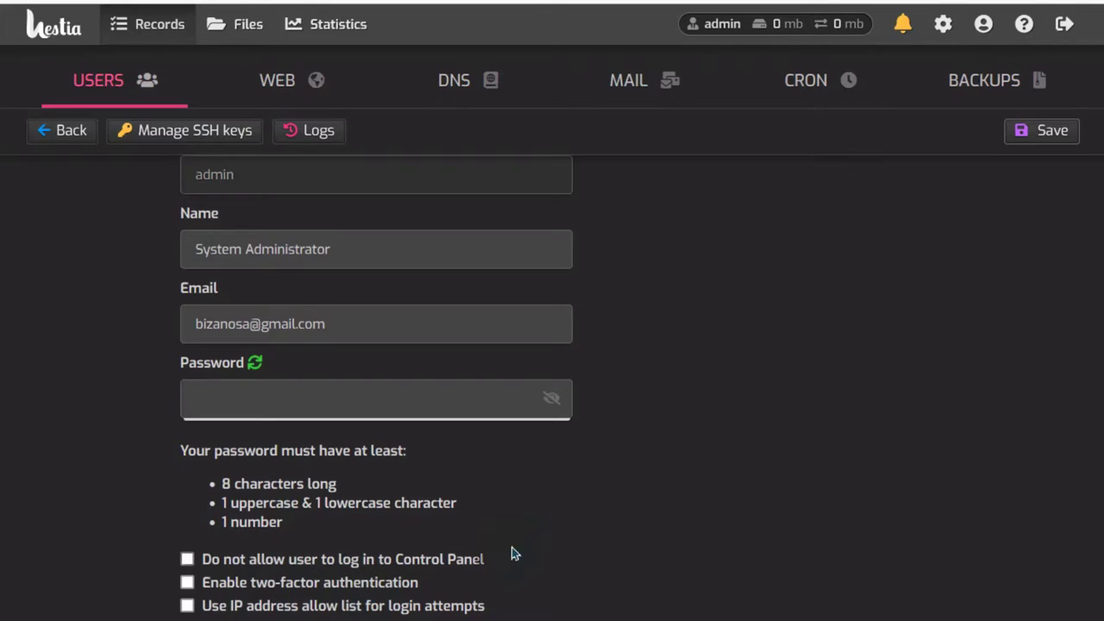
pyautogui.scroll(-3, 513, 552)
pyautogui.scroll(-1, 525, 533)
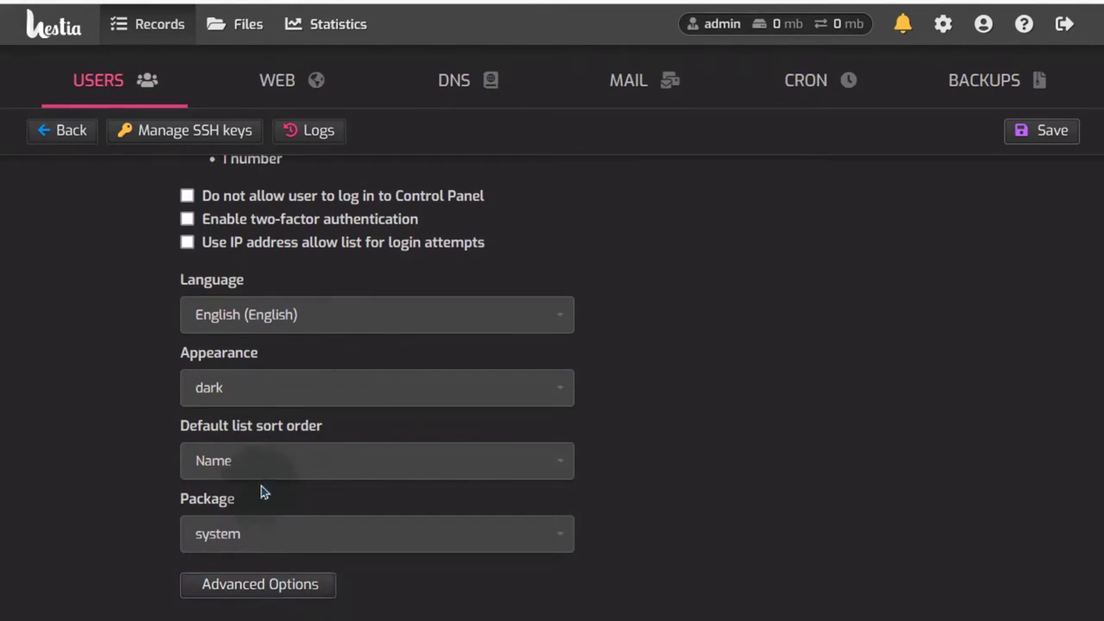
pyautogui.click(285, 395)
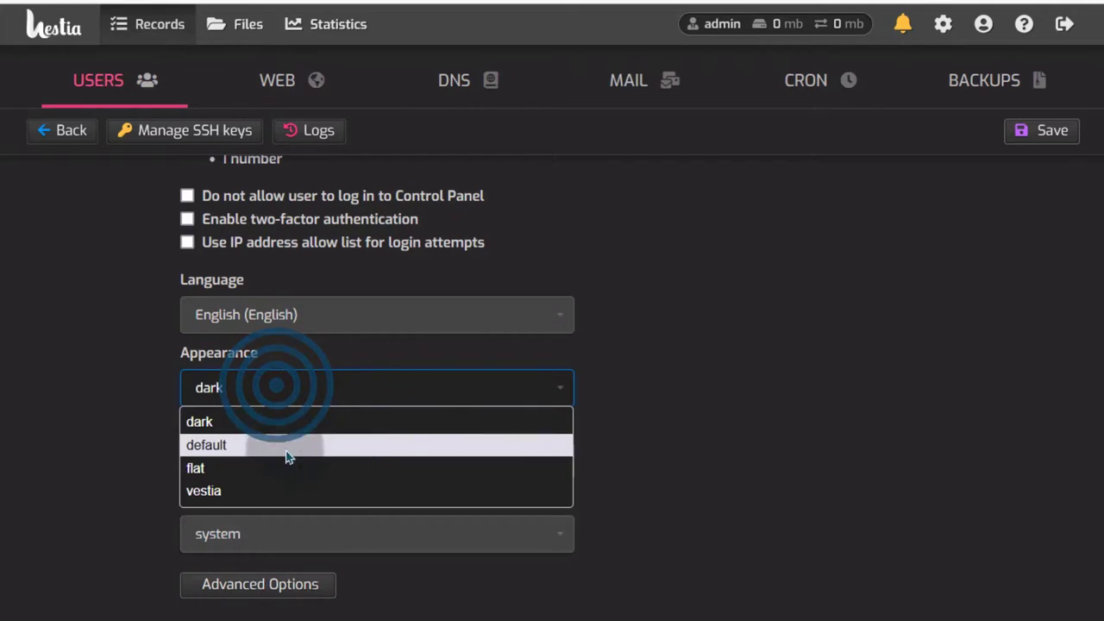
# Step: Save the admin appearance as flat, then switch it back to dark and save again
pyautogui.click(221, 463)
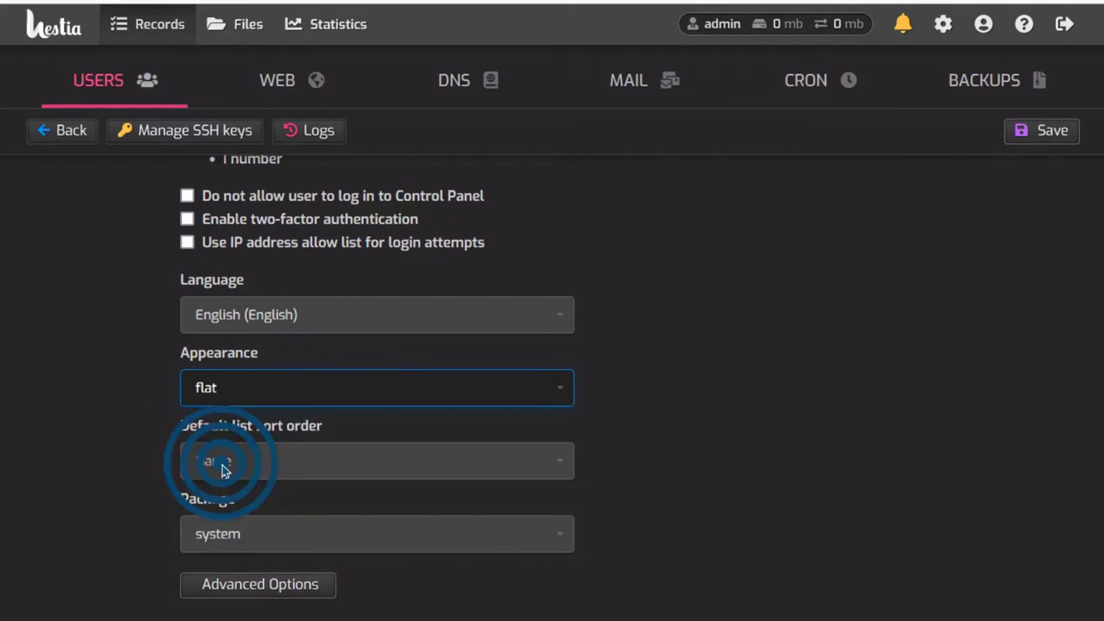
pyautogui.click(1044, 130)
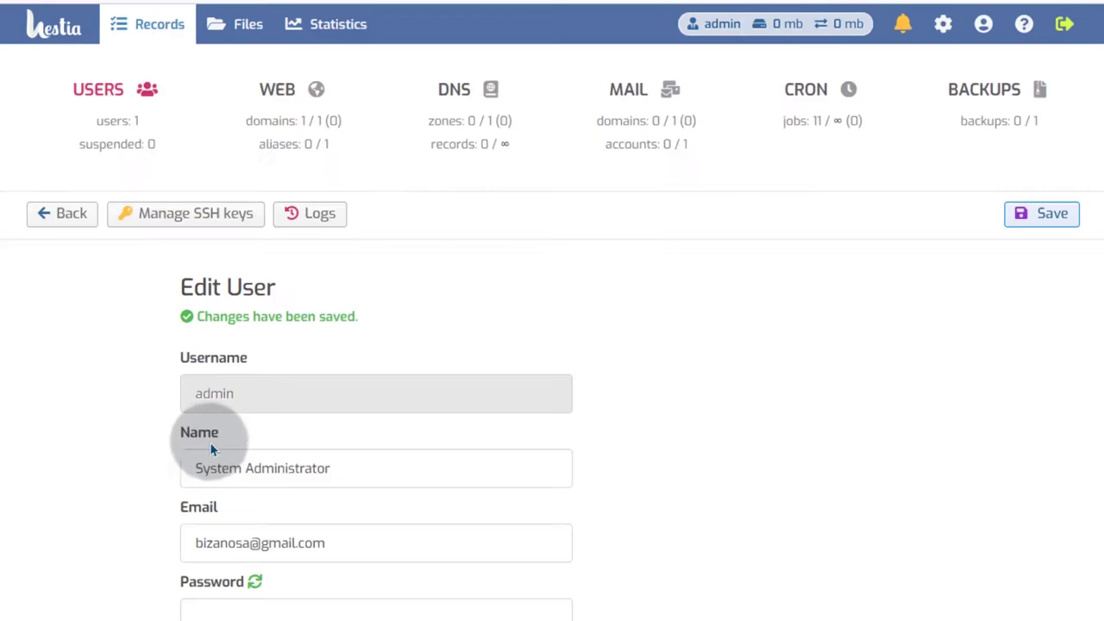
pyautogui.click(263, 403)
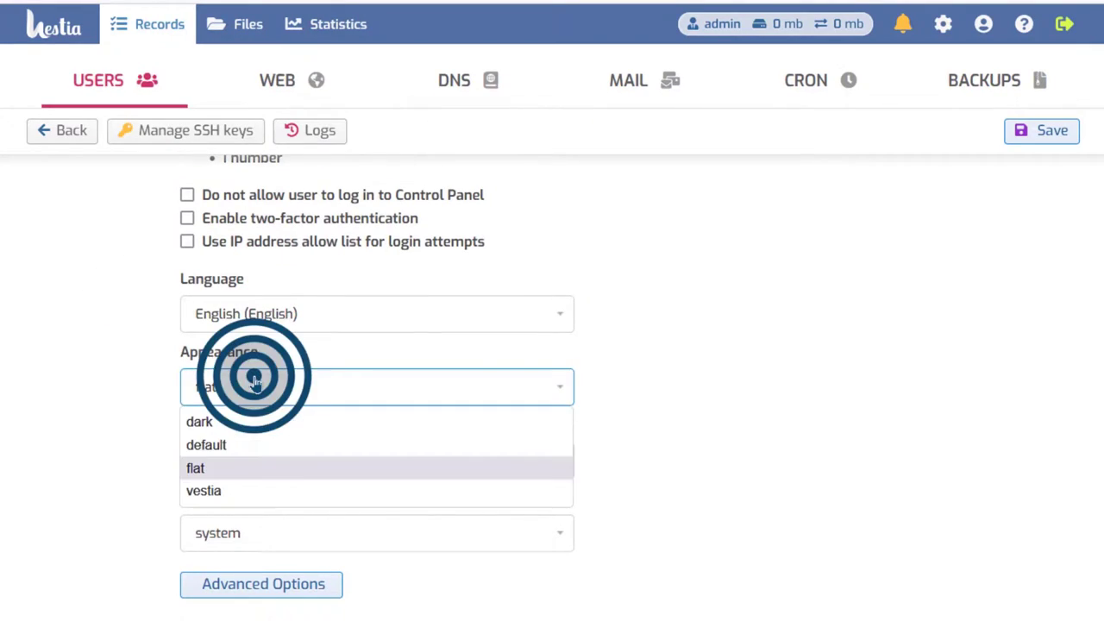
pyautogui.click(231, 422)
pyautogui.click(1039, 133)
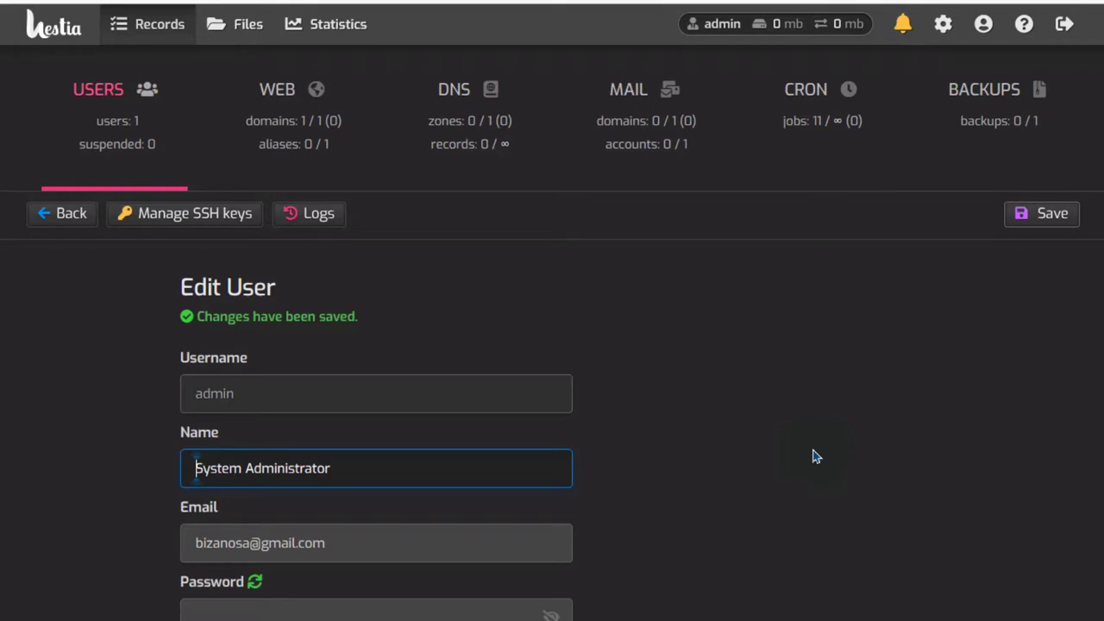
pyautogui.scroll(-6, 690, 425)
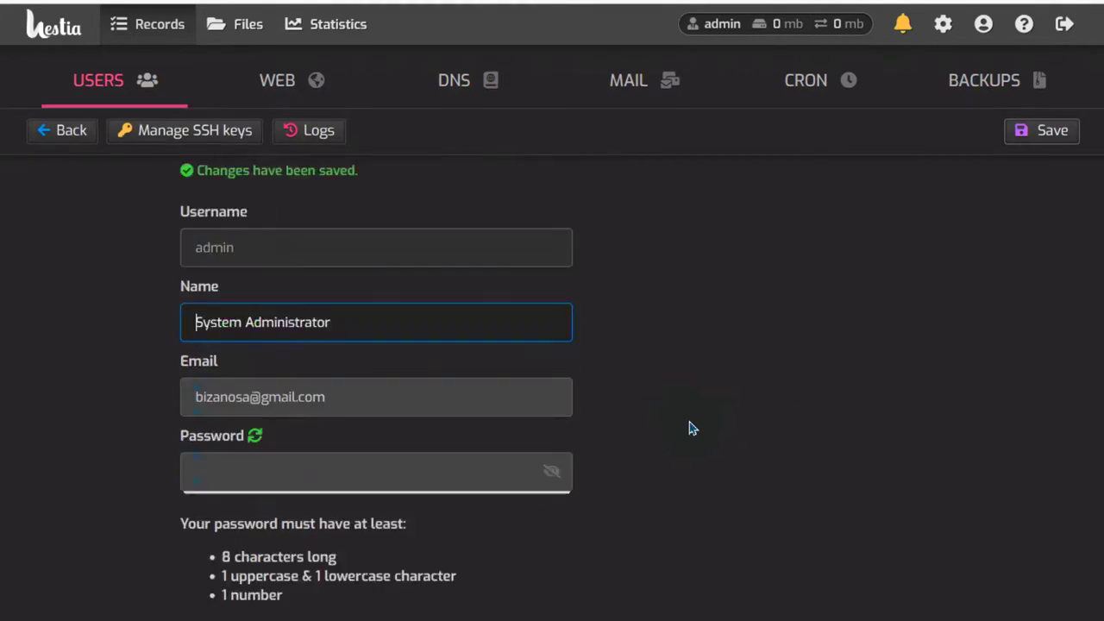
pyautogui.scroll(6, 699, 423)
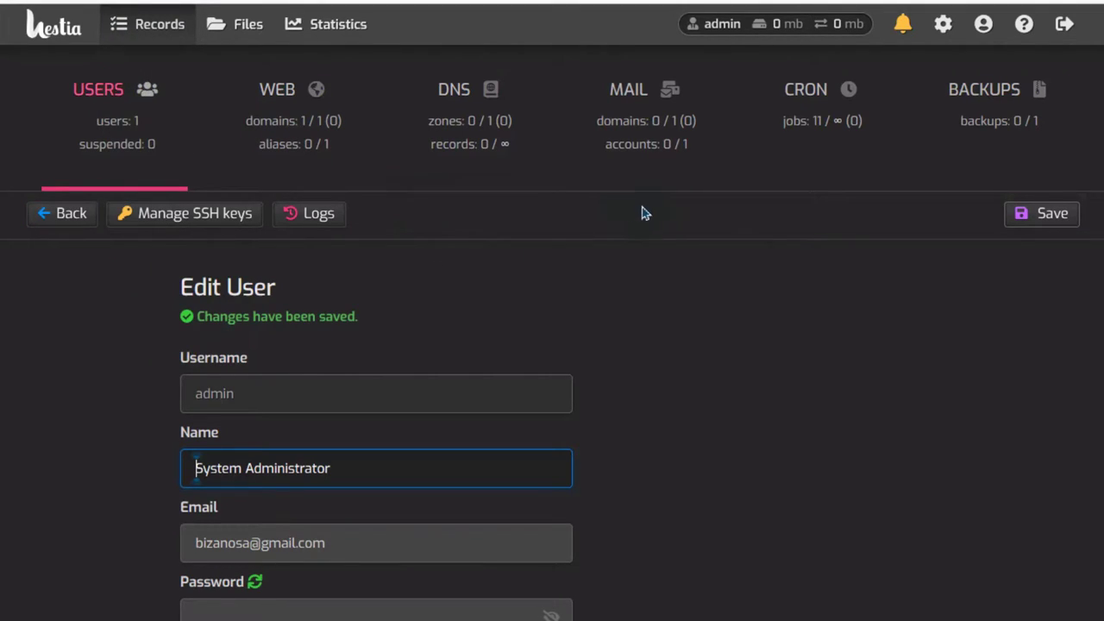
pyautogui.scroll(-6, 807, 302)
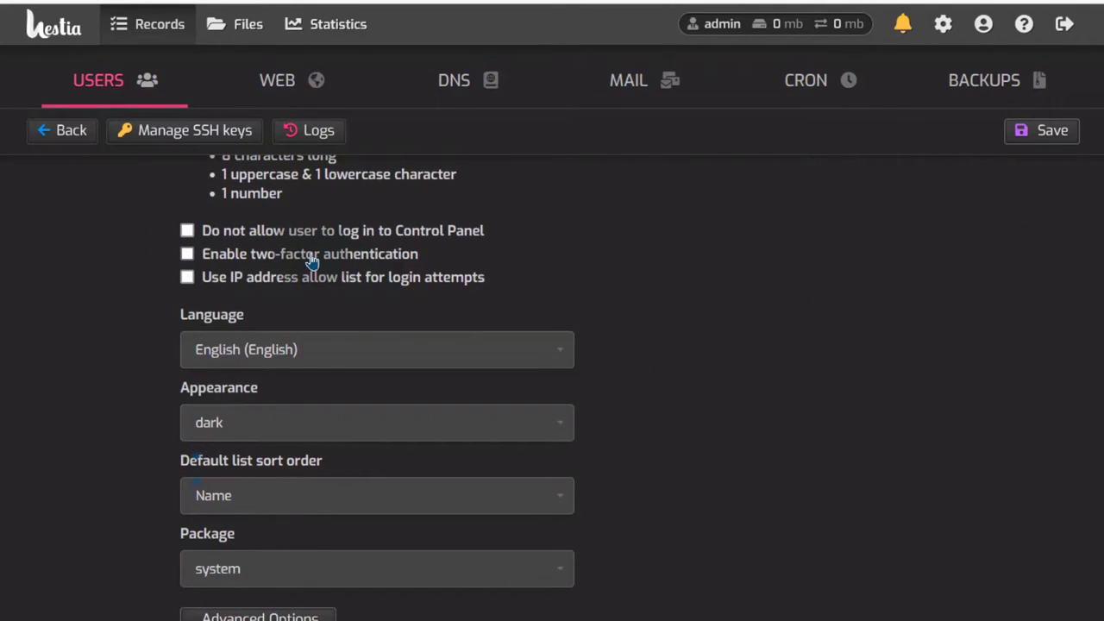
pyautogui.hotkey('ctrl', 'Return')
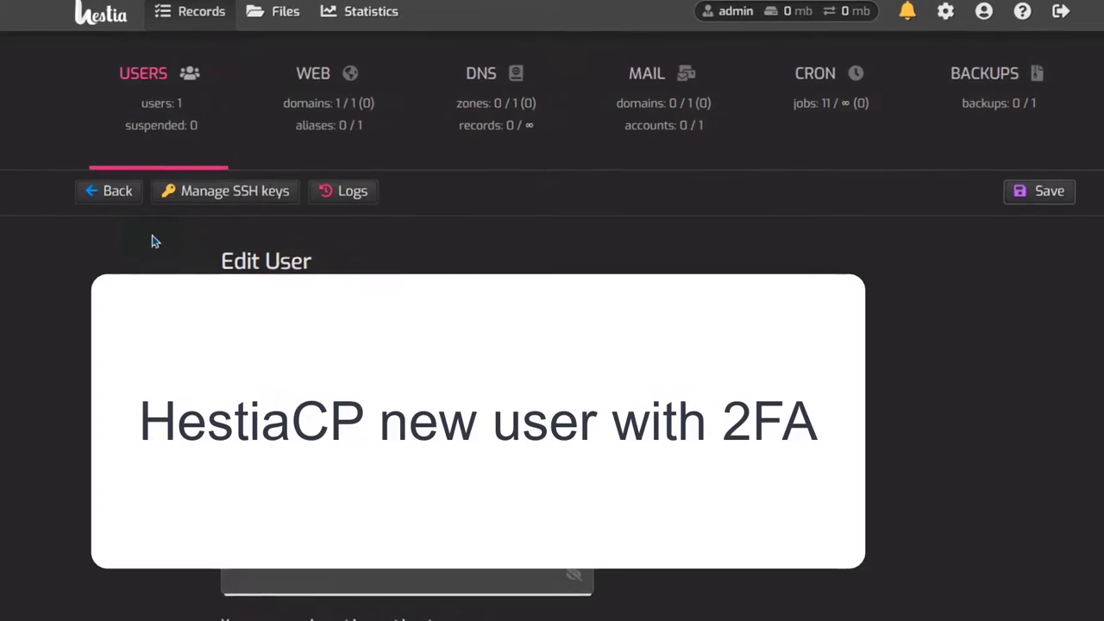
# Step: Start a new user with username admin2 and name Sys Admin
pyautogui.click(144, 74)
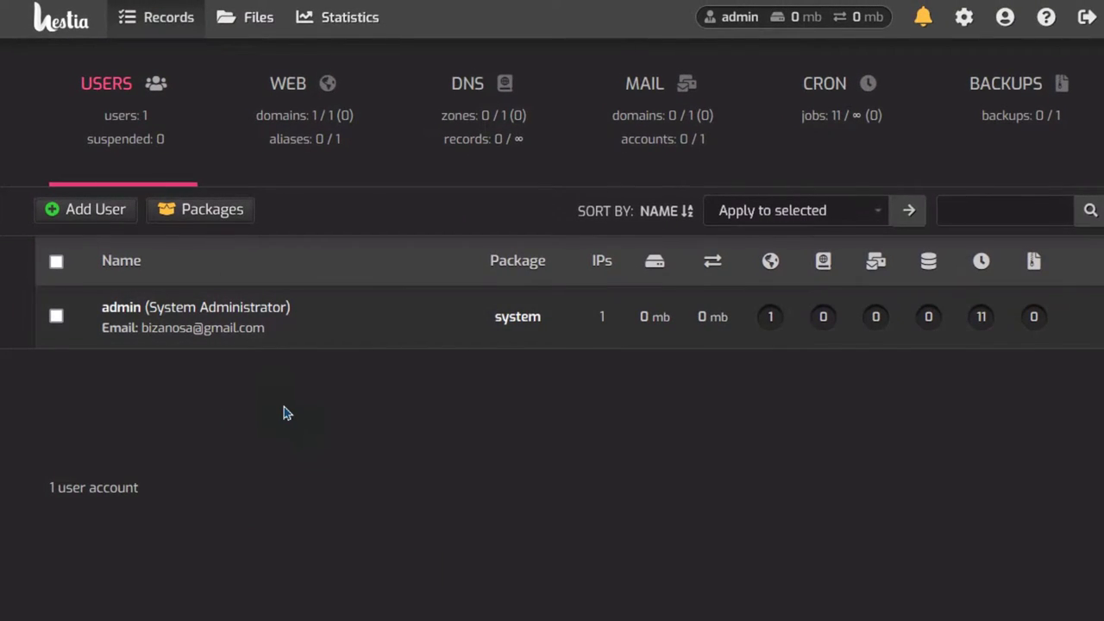
pyautogui.click(93, 211)
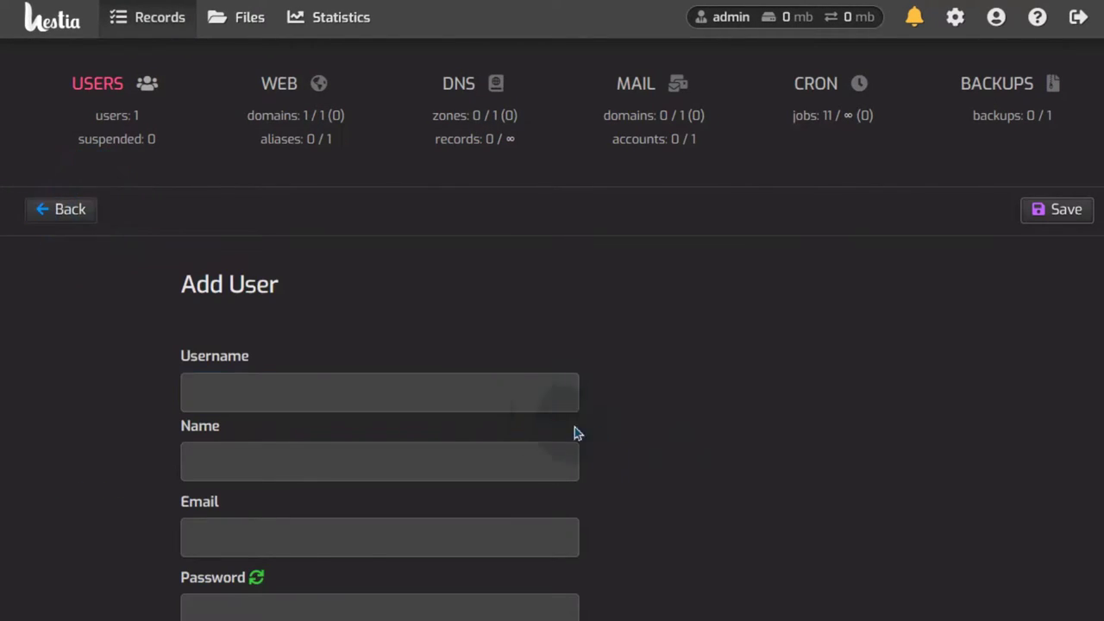
pyautogui.scroll(-2, 575, 434)
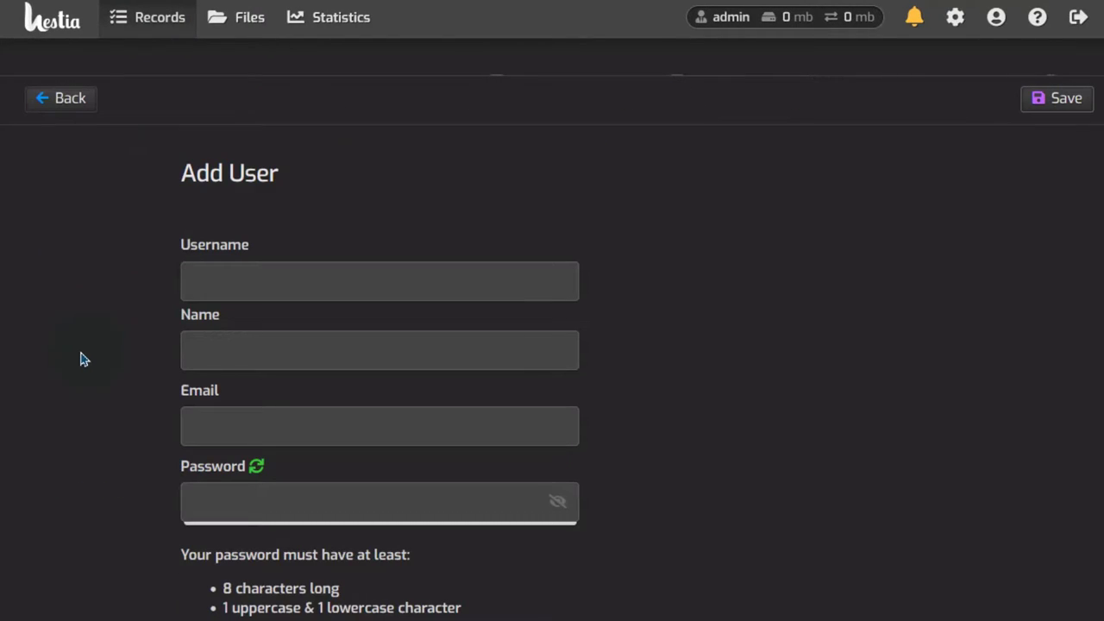
pyautogui.click(231, 278)
pyautogui.click(231, 278)
pyautogui.write('admin2')
pyautogui.click(258, 355)
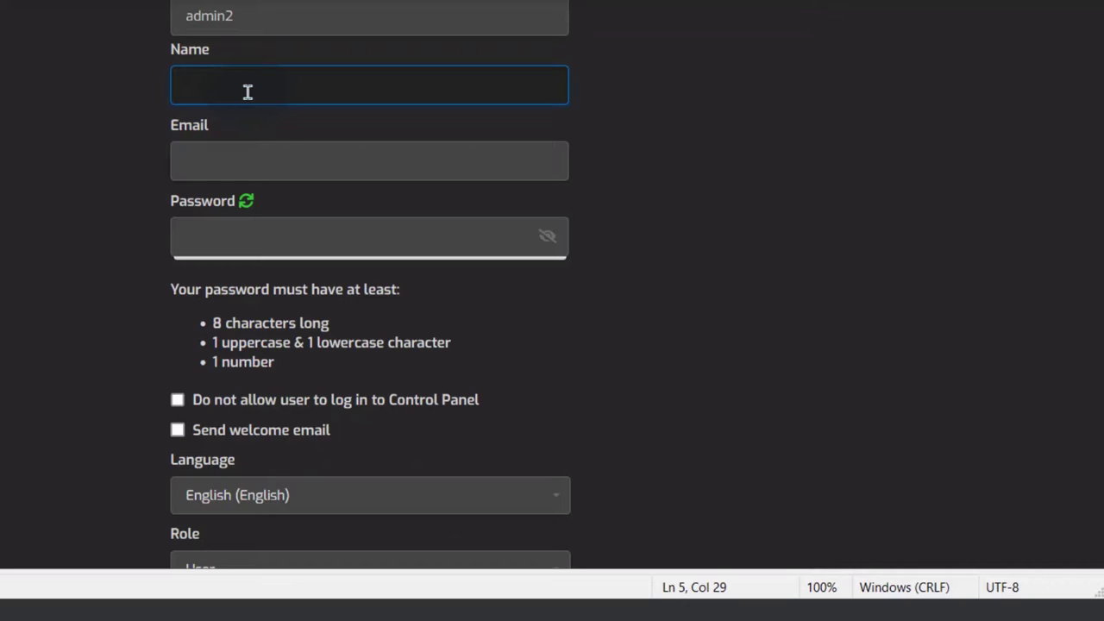
pyautogui.write('Sys ')
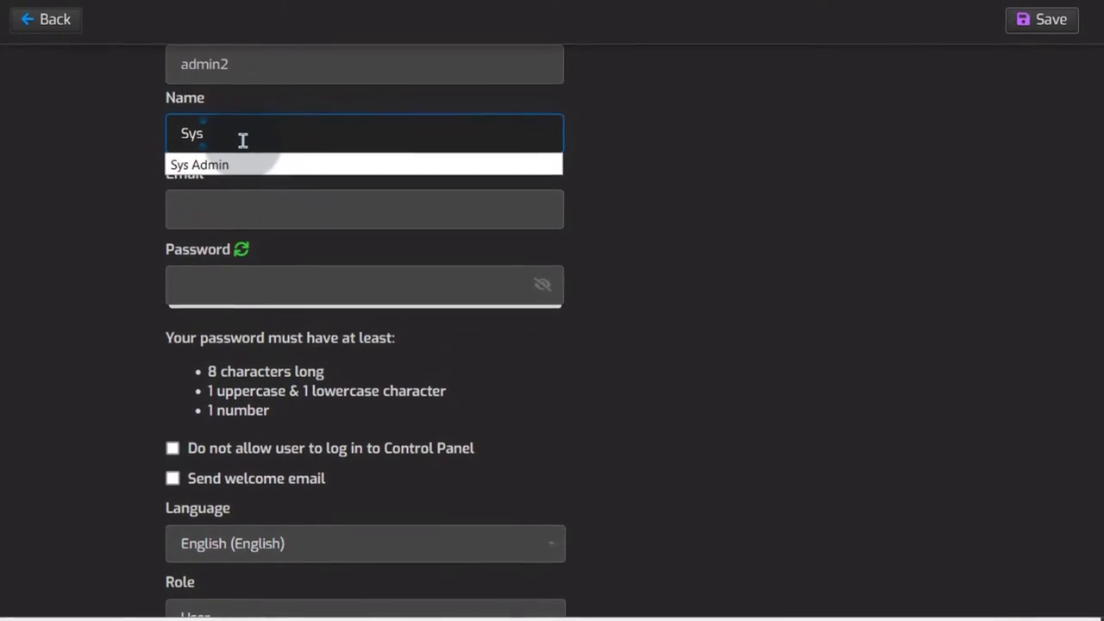
pyautogui.write('Admin')
pyautogui.click(684, 196)
pyautogui.scroll(-3, 673, 232)
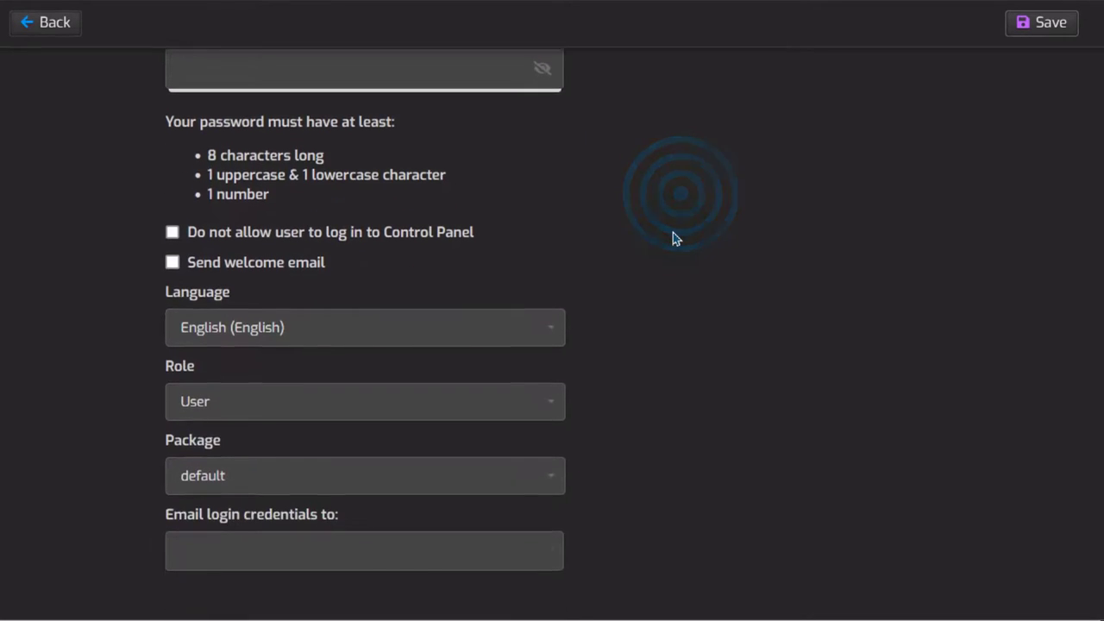
pyautogui.scroll(3, 673, 240)
# Step: Enter the new user's e-mail address and reveal the Password field, ready for input
pyautogui.click(375, 221)
pyautogui.click(242, 208)
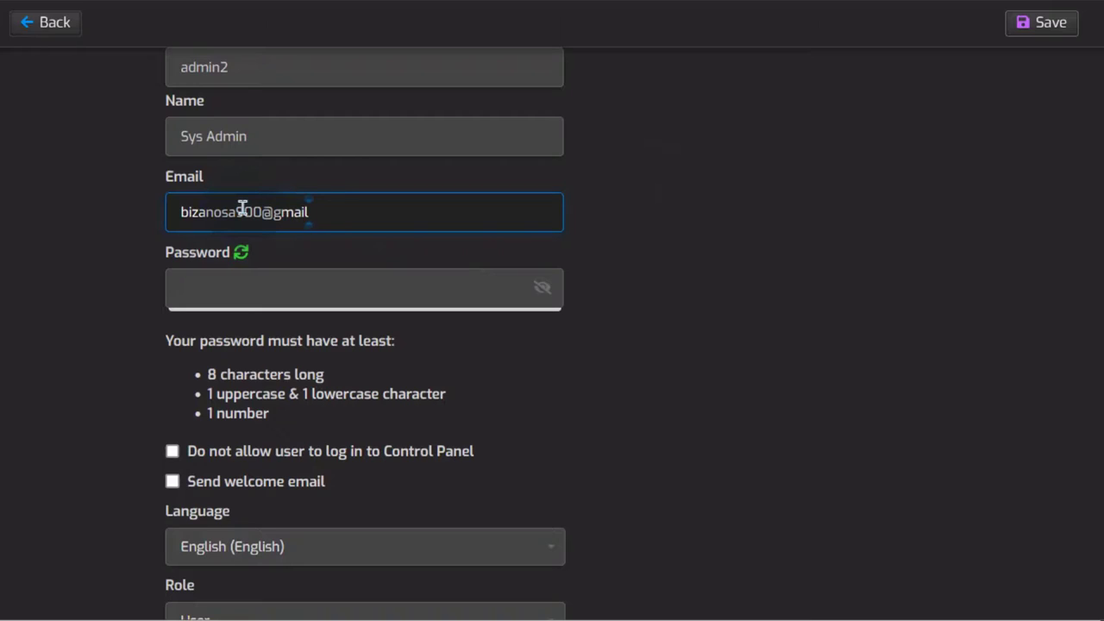
pyautogui.click(783, 276)
pyautogui.click(279, 287)
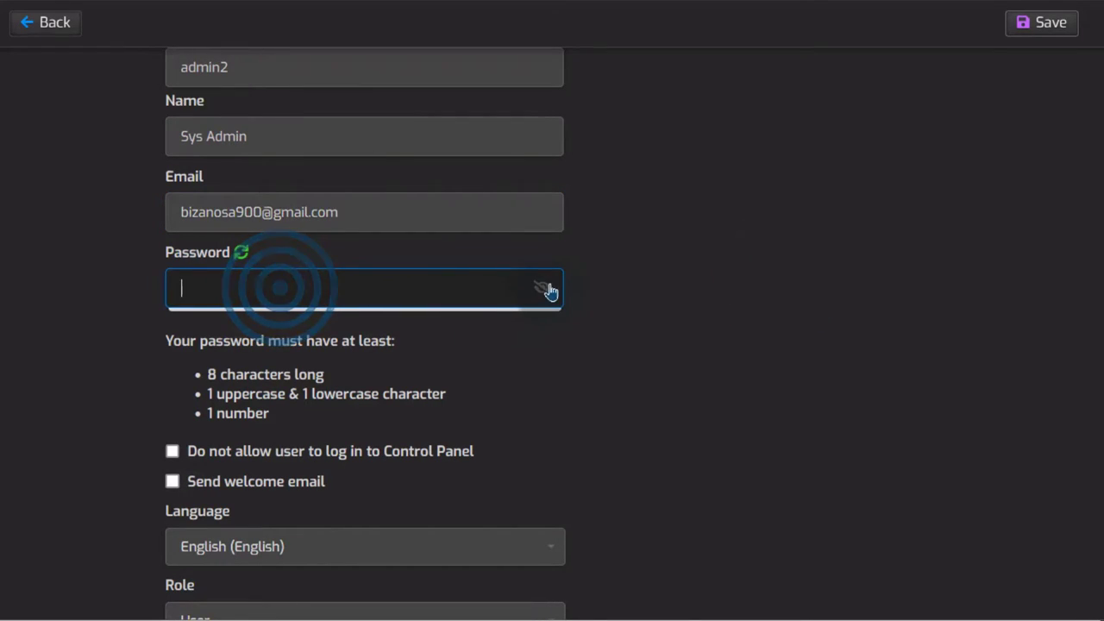
pyautogui.click(500, 278)
pyautogui.click(257, 290)
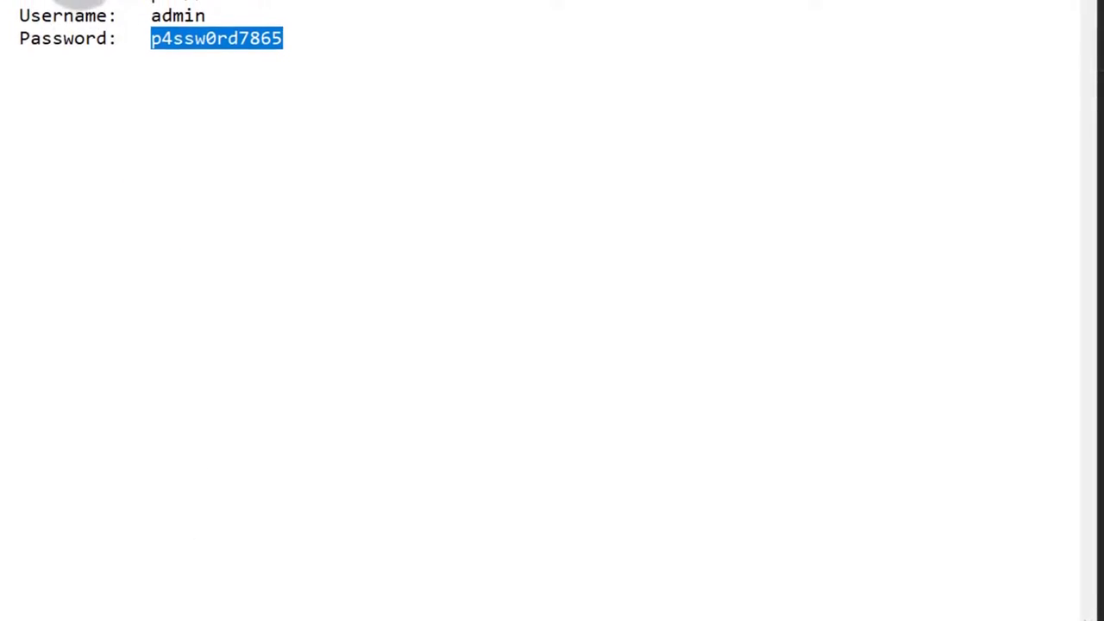
# Step: Copy the stored admin password from the Notepad credentials file
pyautogui.rightClick(71, 2)
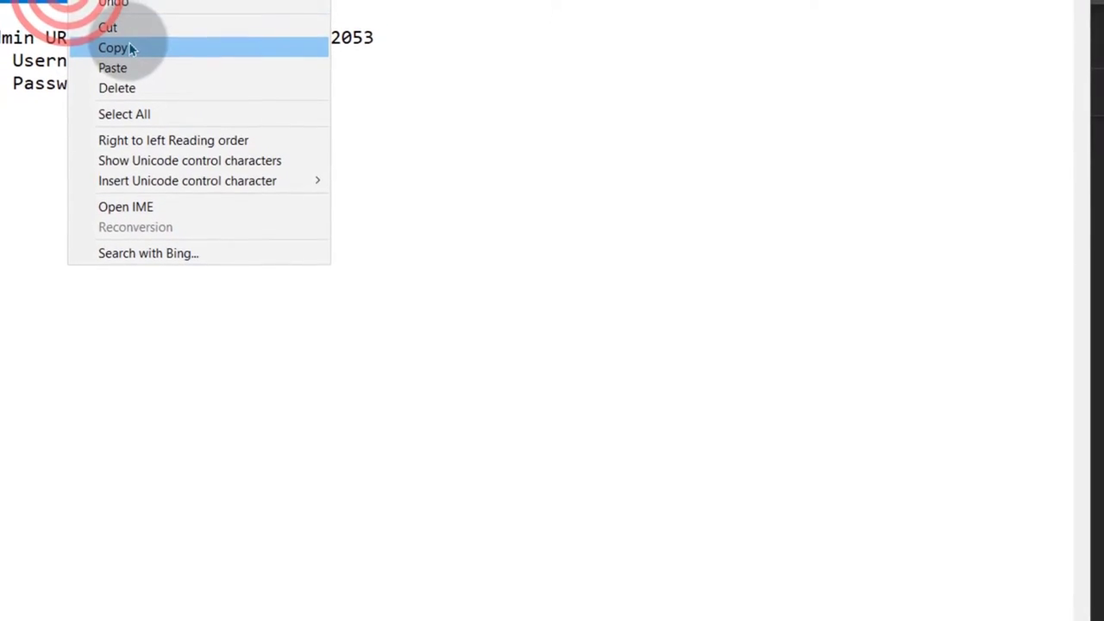
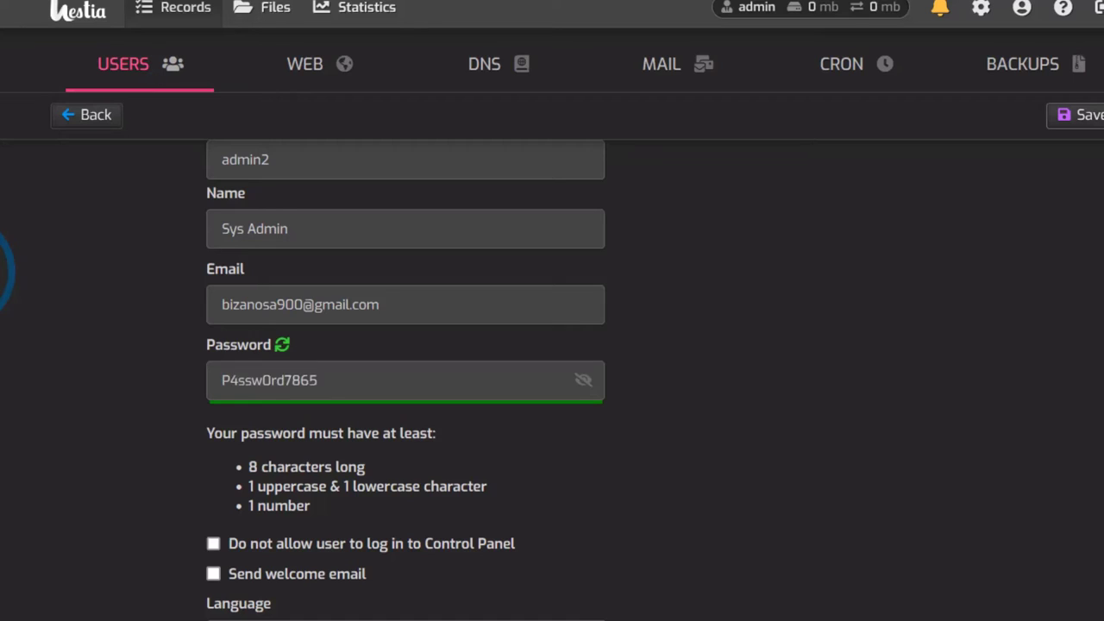
# Step: Set the new user admin2's role to Administrator, keep the default package, and save the account
pyautogui.scroll(-3, 459, 462)
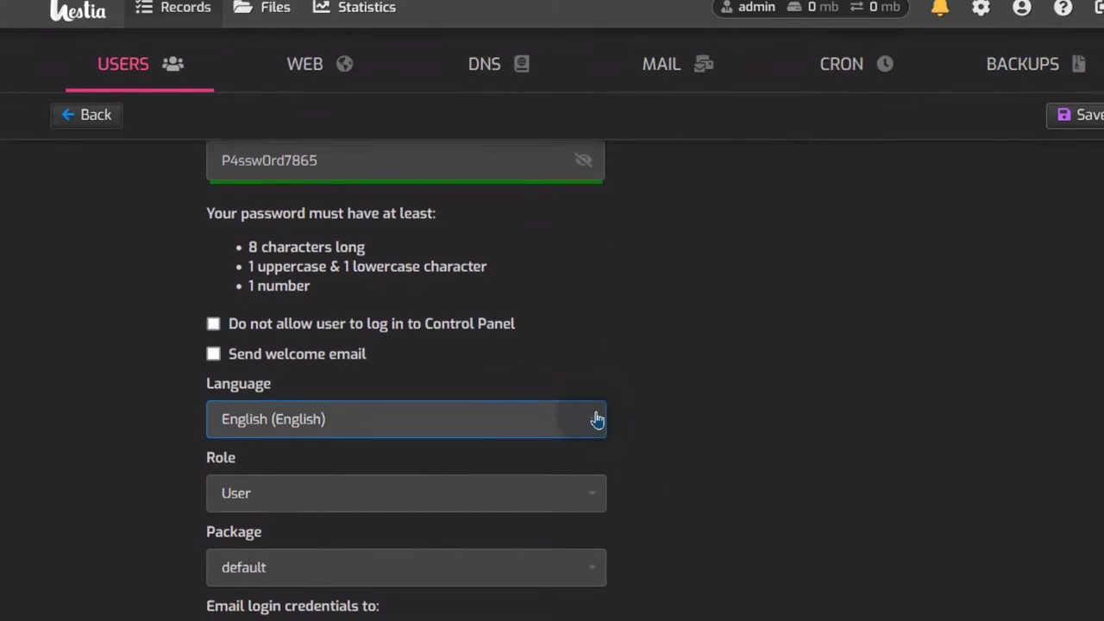
pyautogui.scroll(5, 483, 419)
pyautogui.scroll(-6, 419, 396)
pyautogui.scroll(-1, 418, 396)
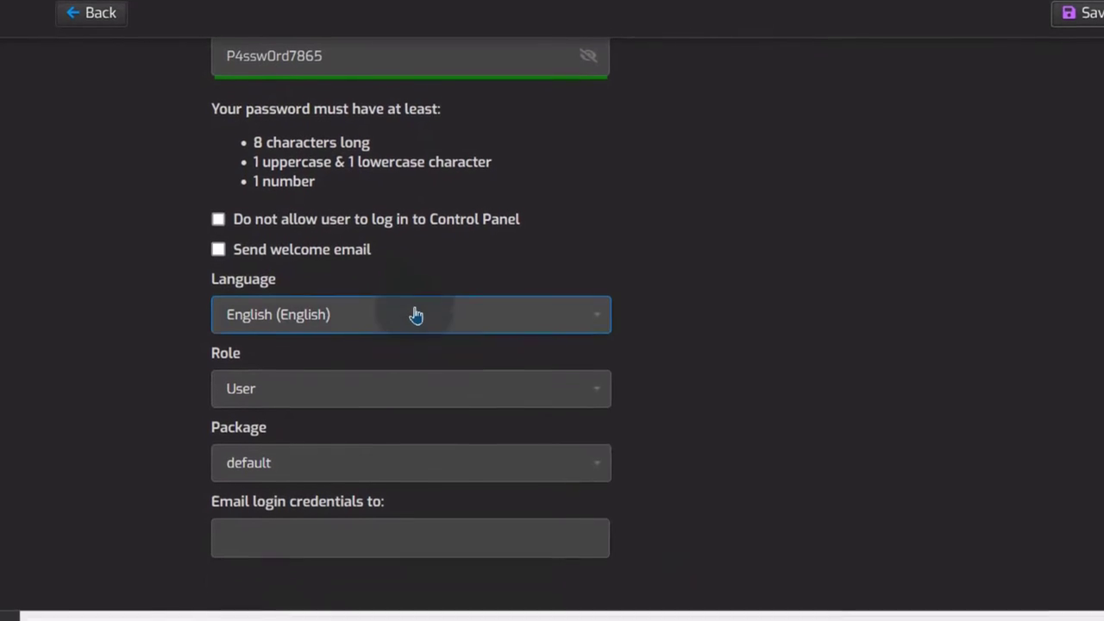
pyautogui.click(333, 522)
pyautogui.click(368, 537)
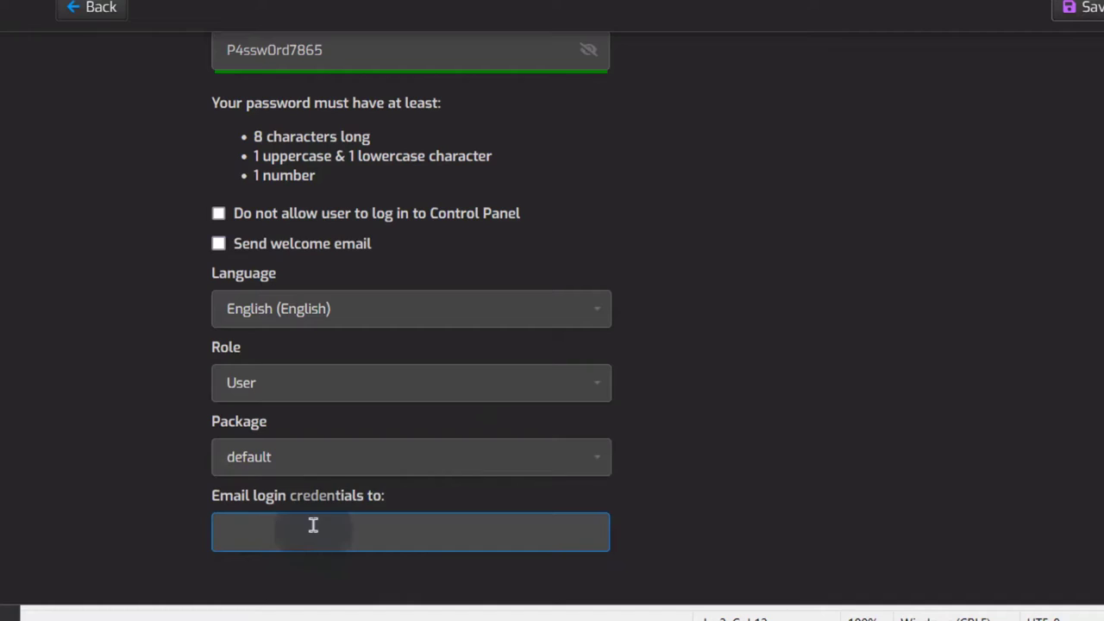
pyautogui.click(285, 392)
pyautogui.click(294, 436)
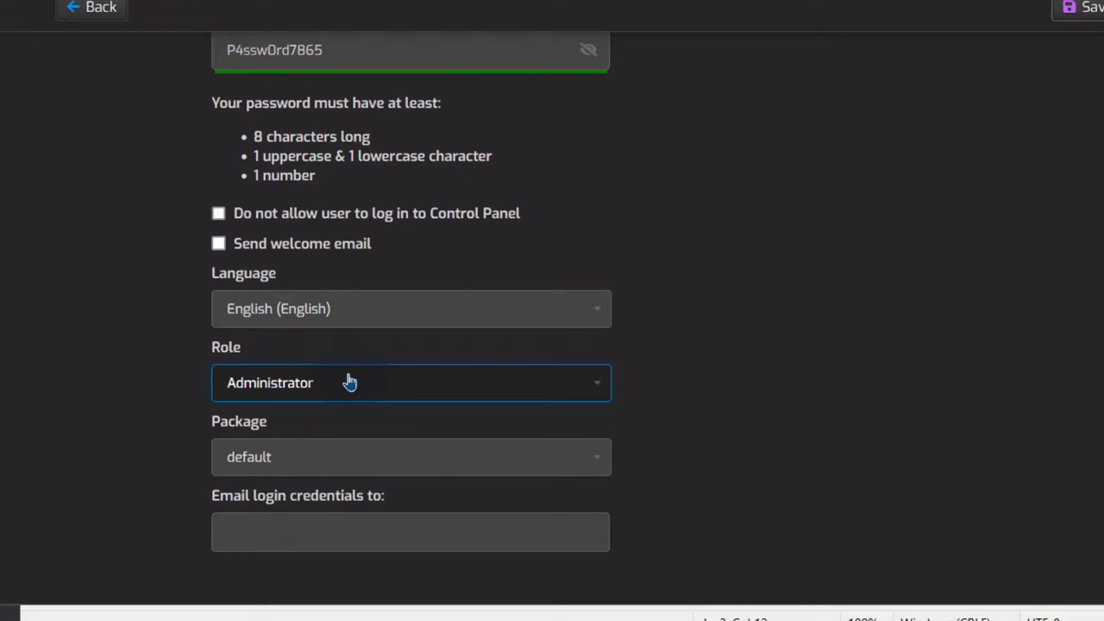
pyautogui.click(293, 388)
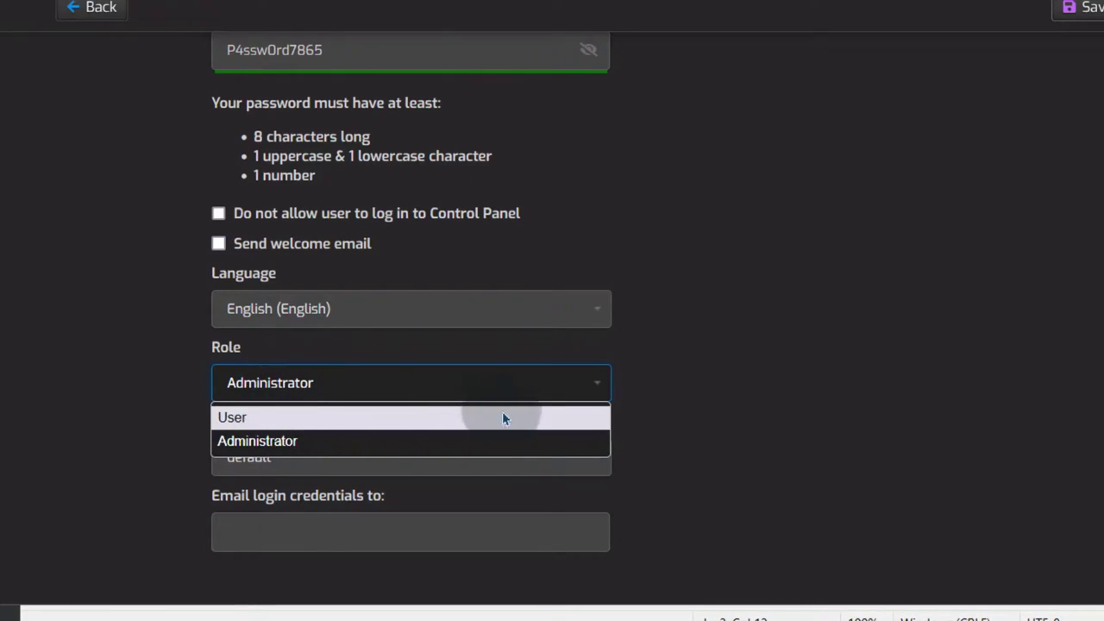
pyautogui.click(720, 386)
pyautogui.click(448, 513)
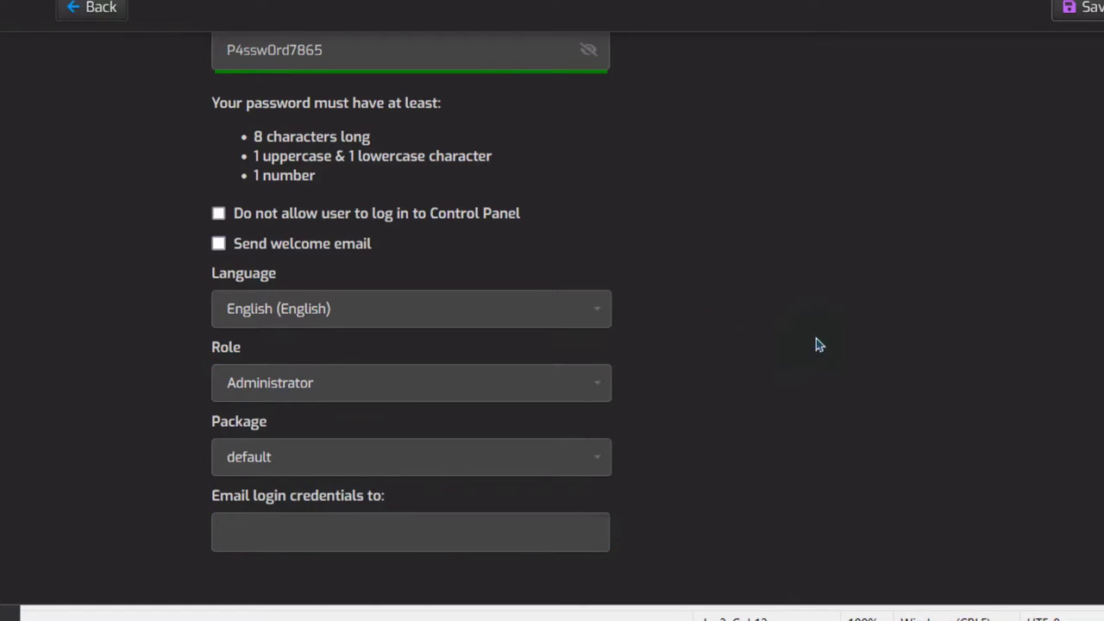
pyautogui.scroll(5, 863, 320)
pyautogui.click(1078, 91)
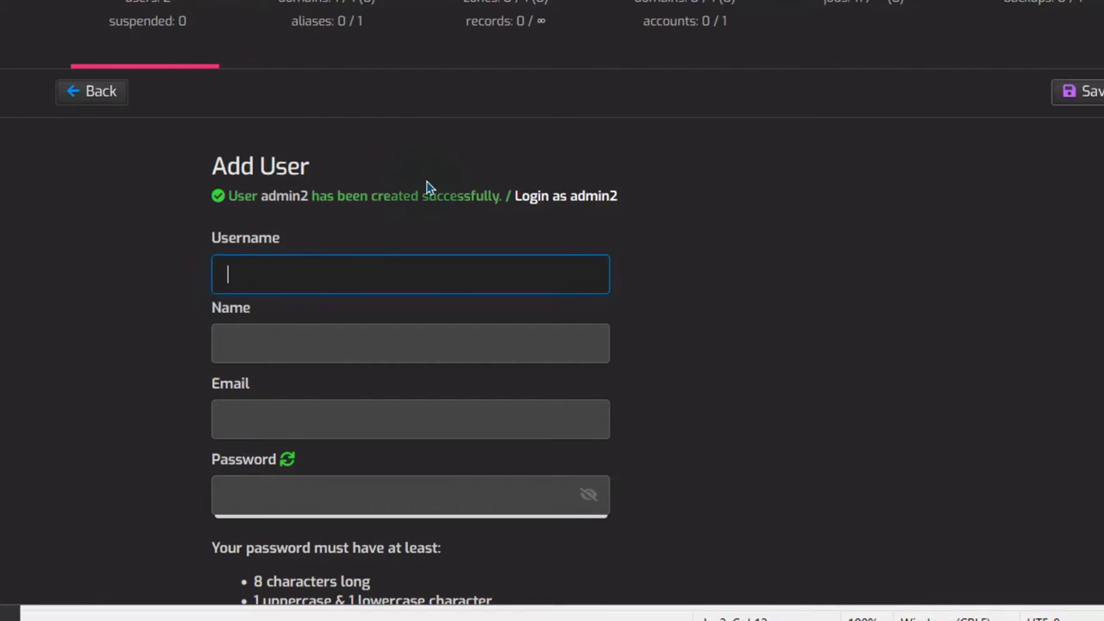
# Step: Log in as admin2 from the Users list and open its Edit User settings
pyautogui.scroll(-5, 688, 233)
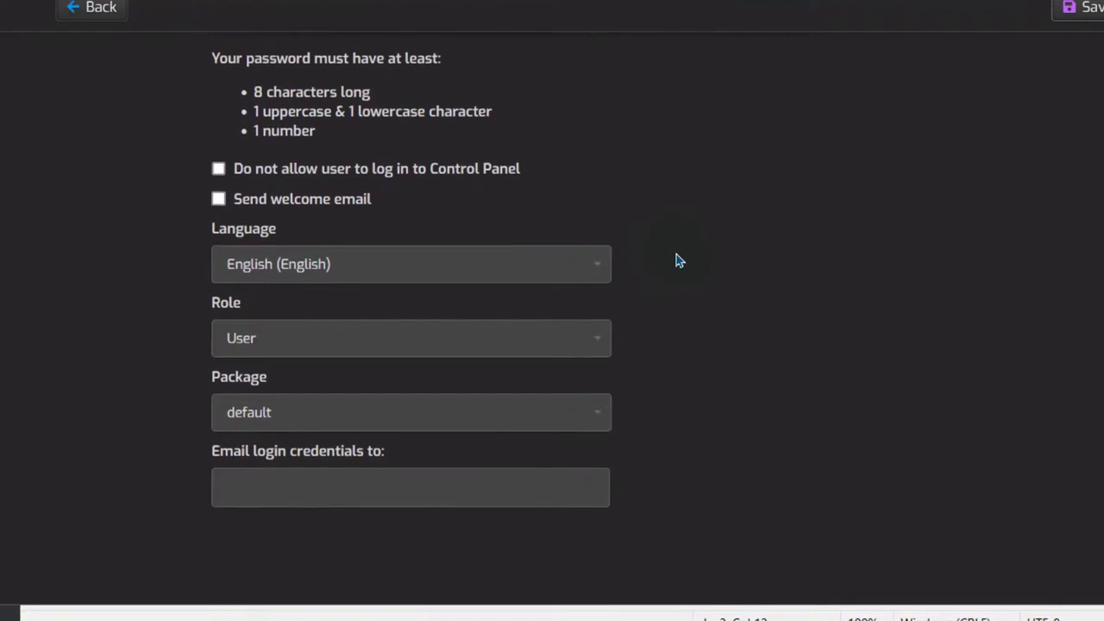
pyautogui.scroll(6, 678, 259)
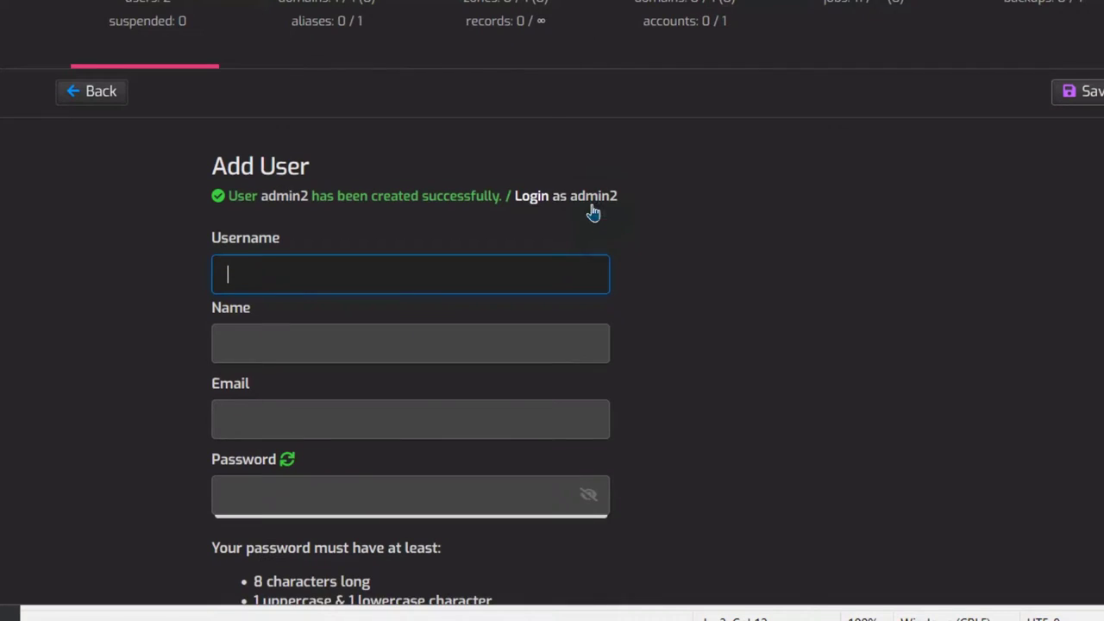
pyautogui.click(142, 3)
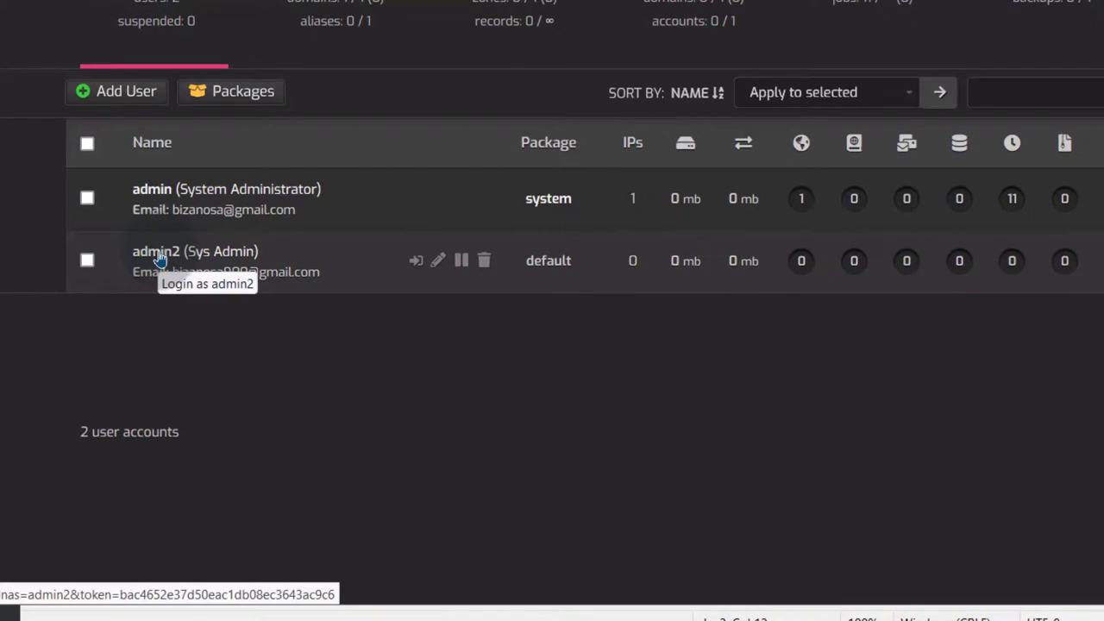
pyautogui.click(415, 262)
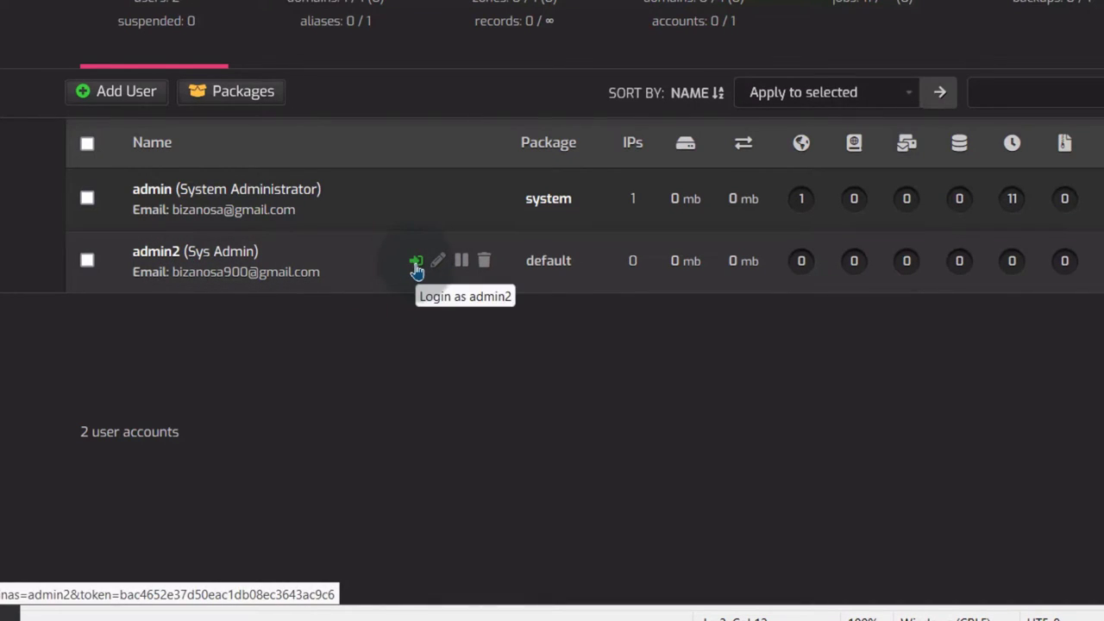
pyautogui.click(416, 264)
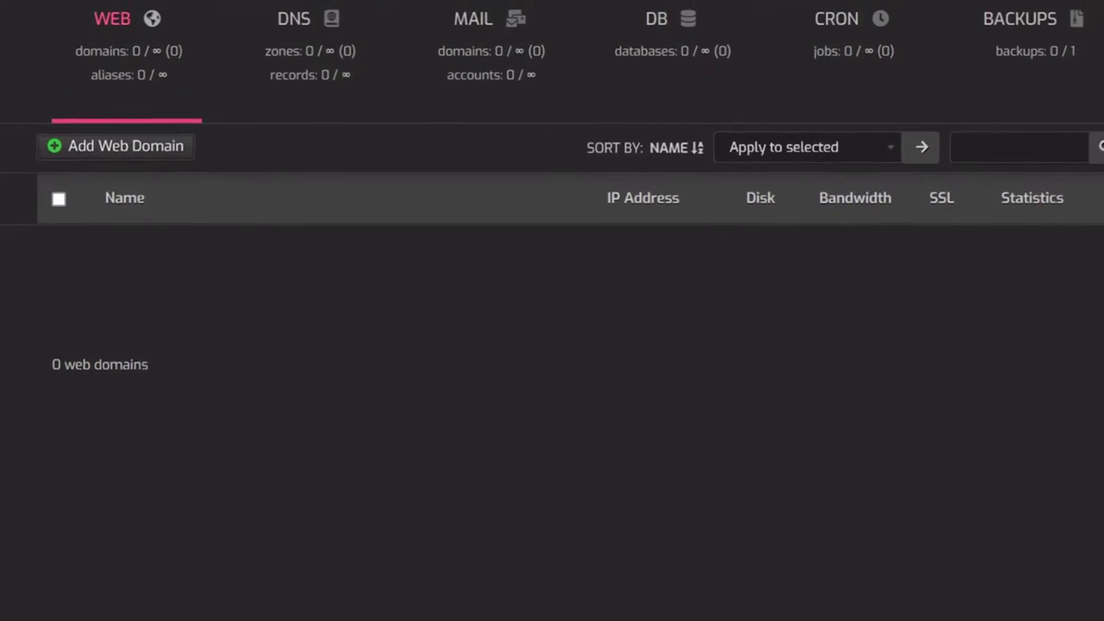
pyautogui.click(1006, 26)
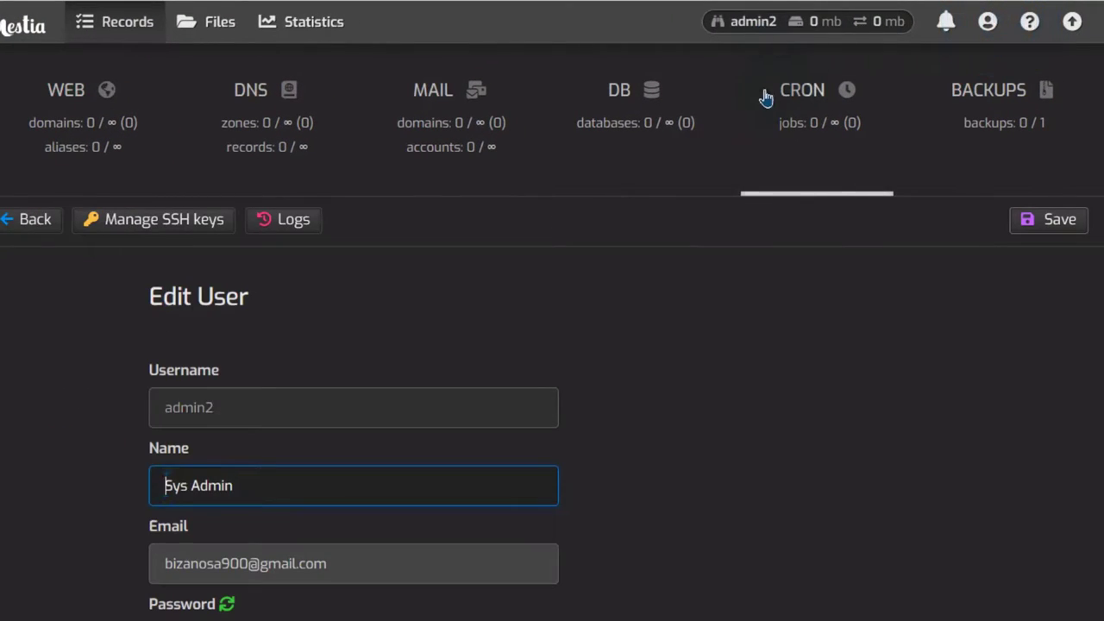
# Step: Tick 'Enable two-factor authentication' on admin2's Edit User form and save it
pyautogui.scroll(-4, 656, 345)
pyautogui.scroll(4, 644, 351)
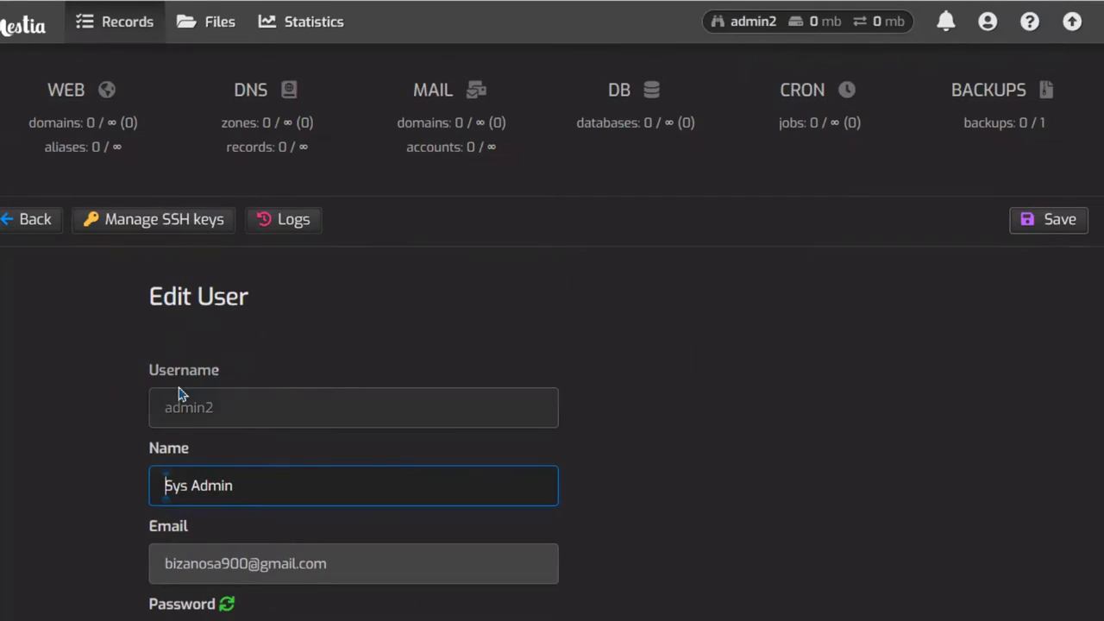
pyautogui.scroll(-7, 725, 476)
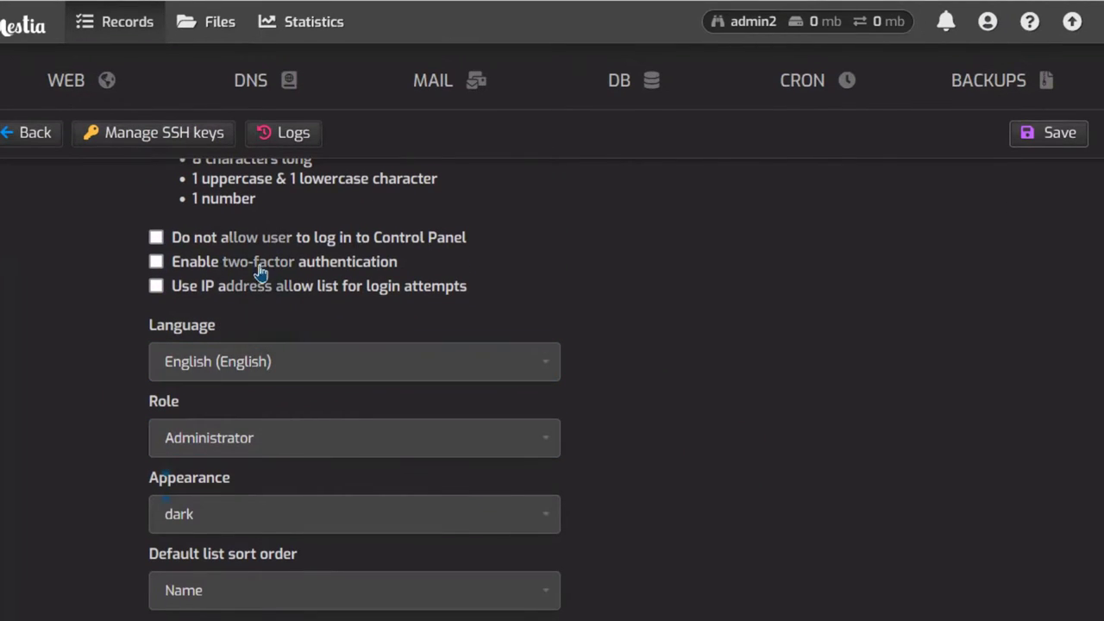
pyautogui.click(156, 263)
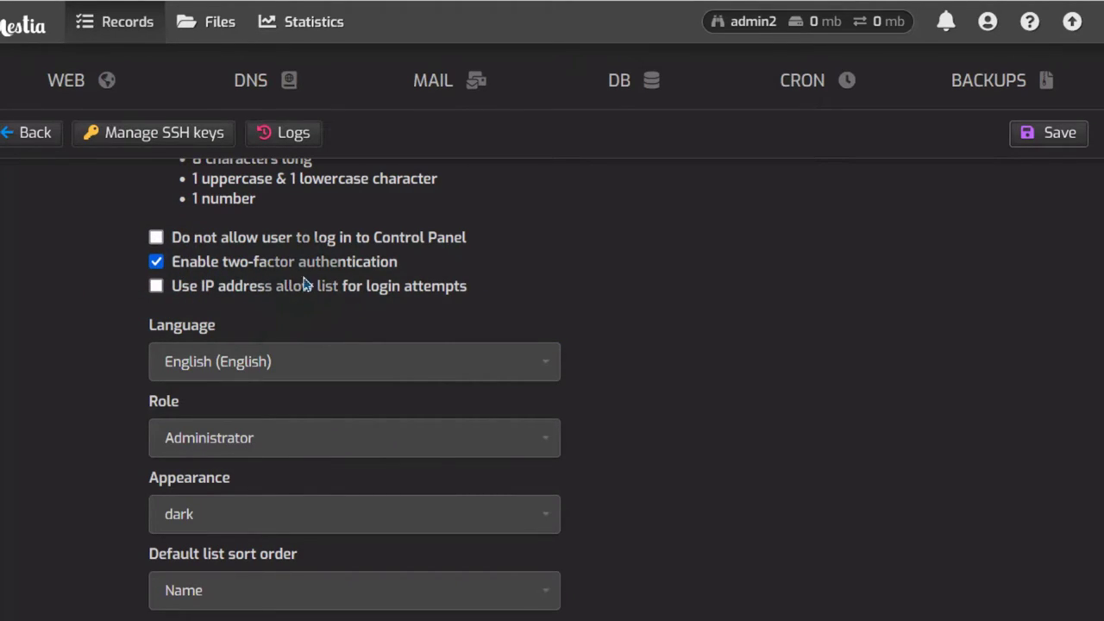
pyautogui.click(226, 265)
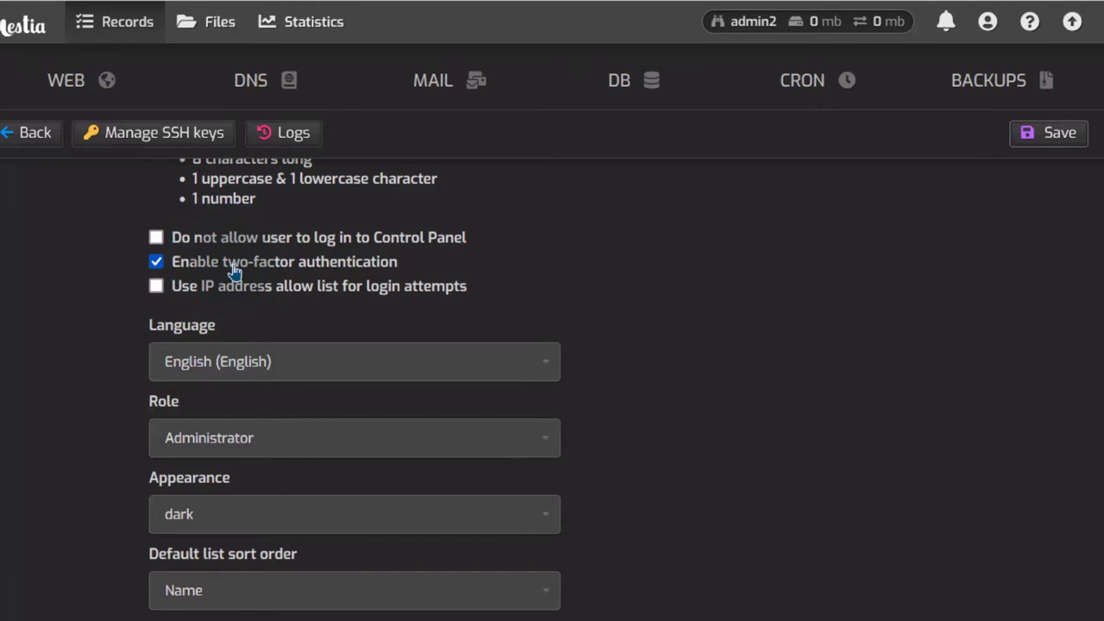
pyautogui.scroll(1, 986, 308)
pyautogui.click(1060, 138)
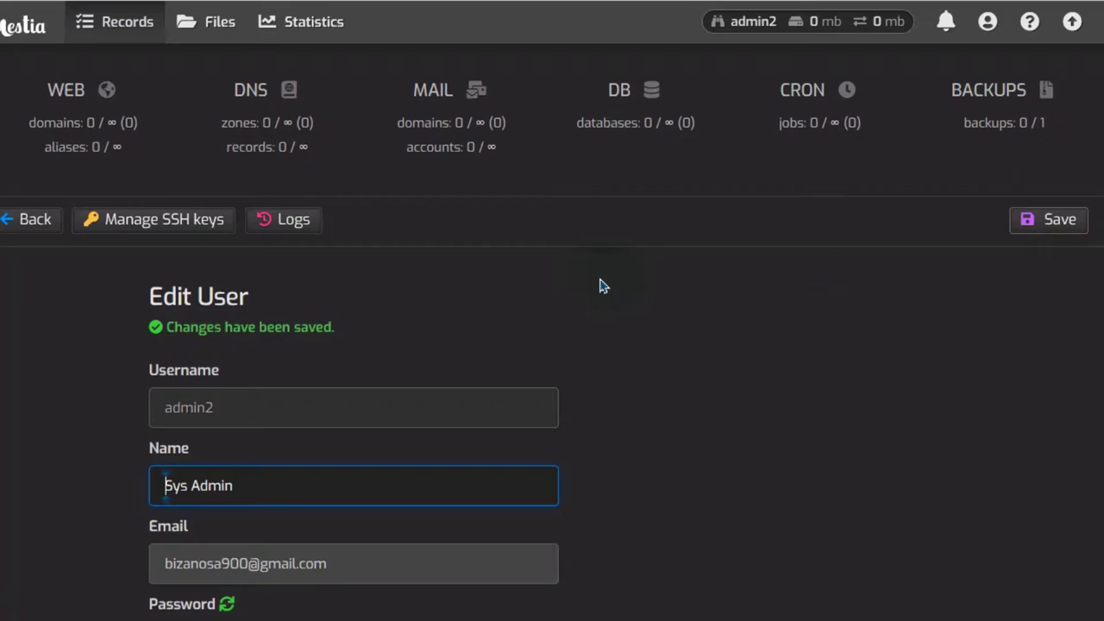
pyautogui.scroll(-6, 604, 379)
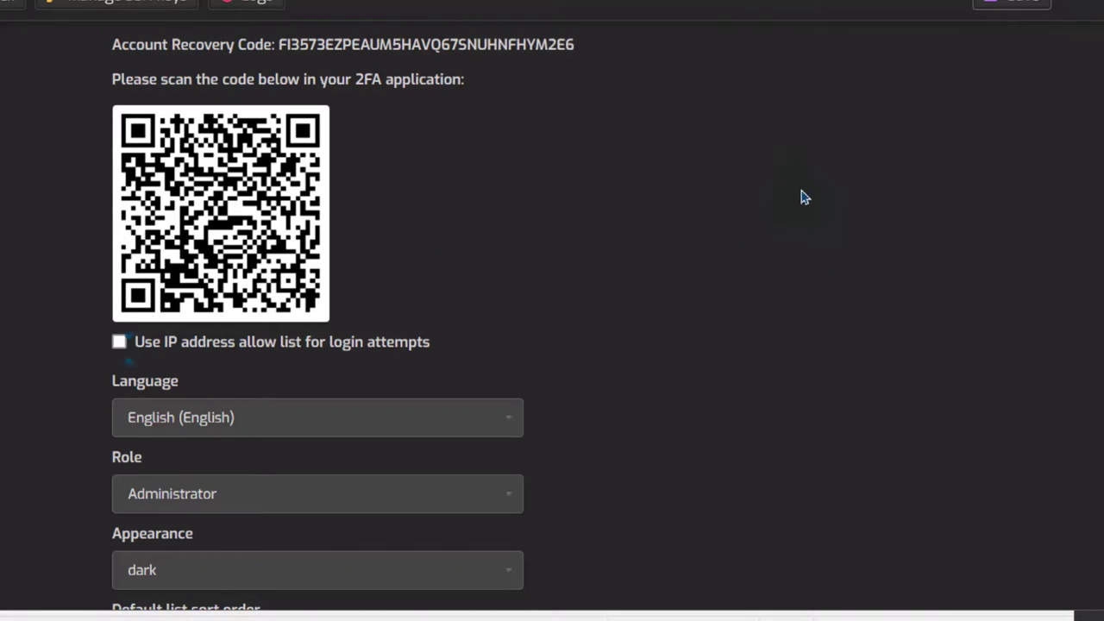
# Step: Look over the 2FA QR code and save admin2's account settings again
pyautogui.scroll(-3, 693, 312)
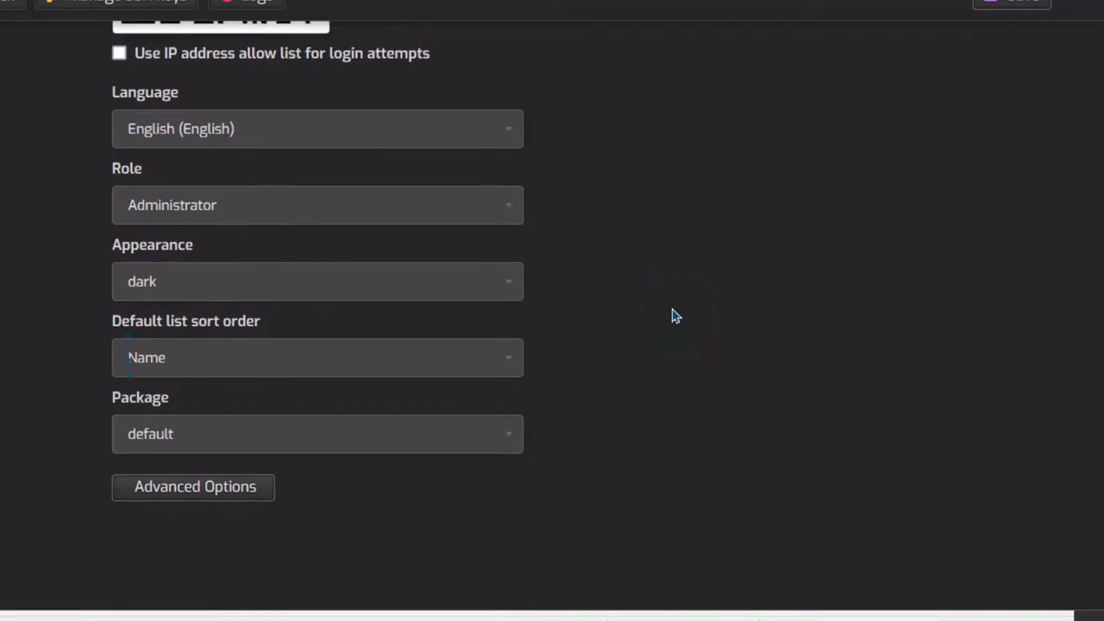
pyautogui.scroll(5, 675, 316)
pyautogui.scroll(-5, 520, 269)
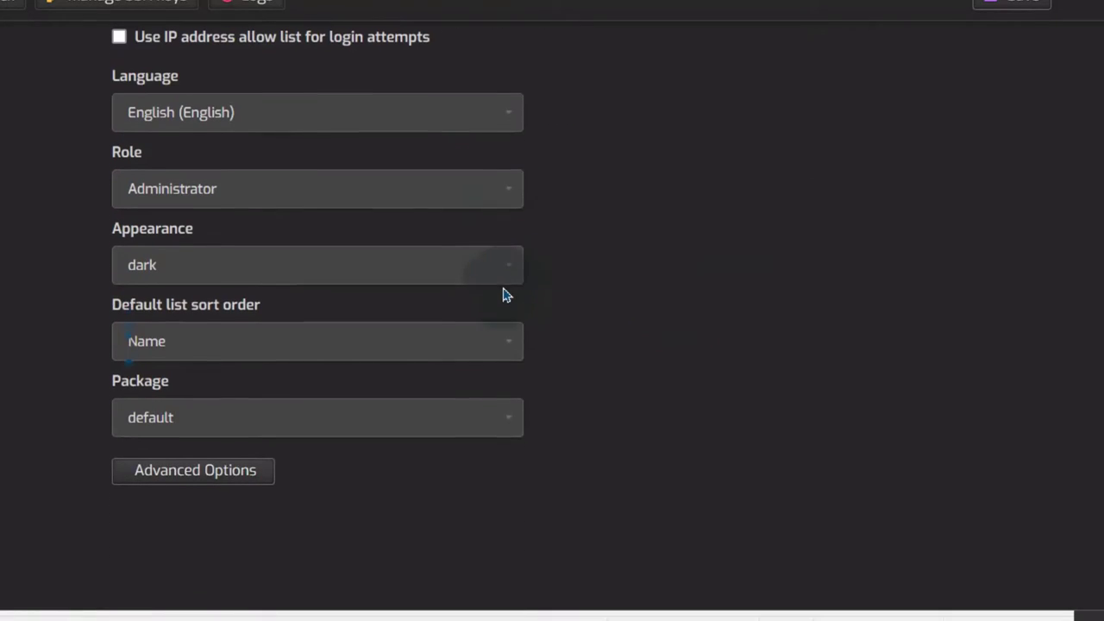
pyautogui.scroll(4, 741, 296)
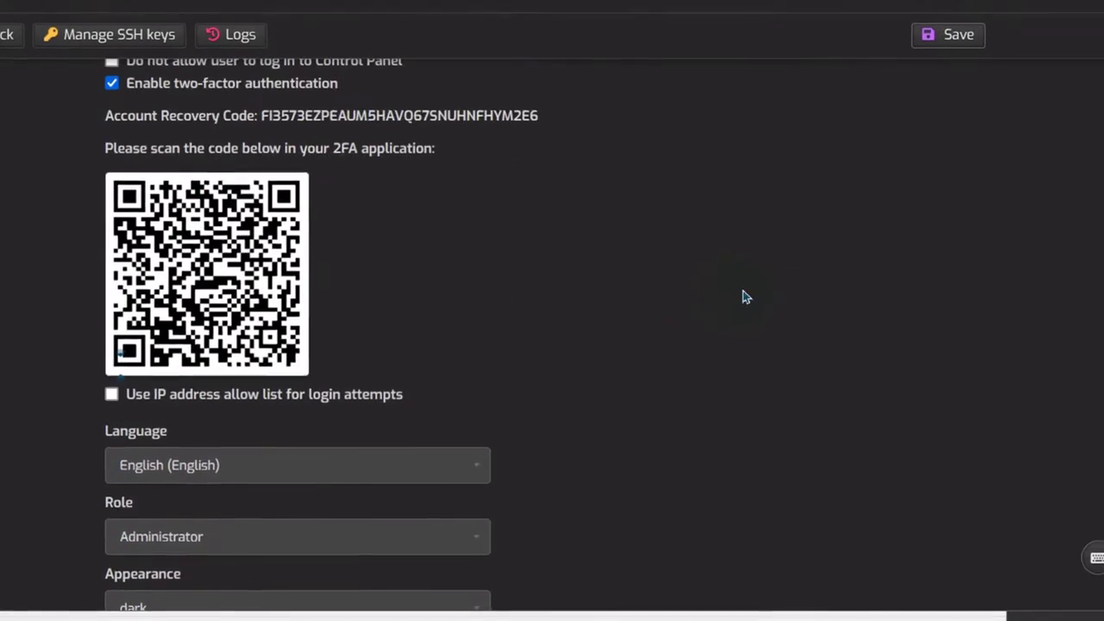
pyautogui.click(923, 57)
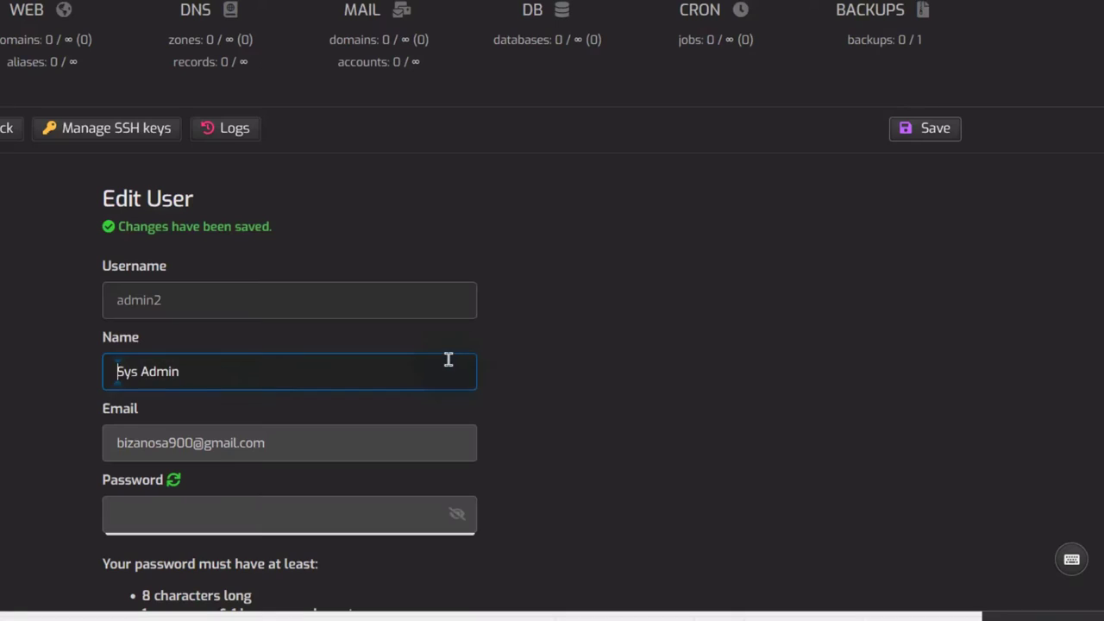
# Step: Select the Account Recovery Code text and move down to Advanced Options
pyautogui.scroll(-6, 517, 392)
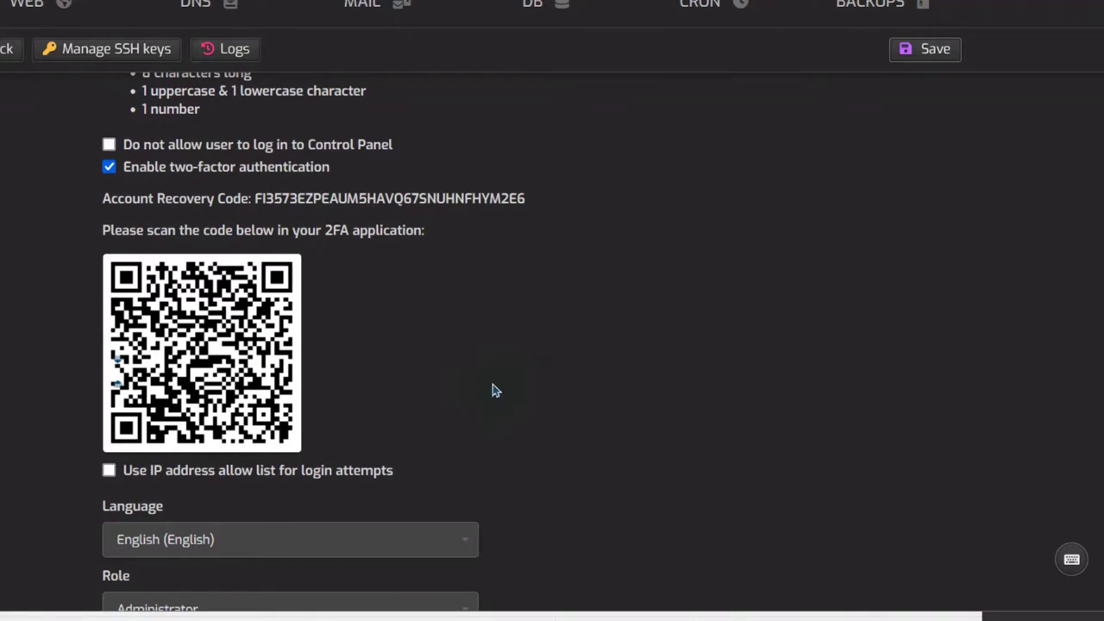
pyautogui.moveTo(254, 198); pyautogui.dragTo(530, 198)
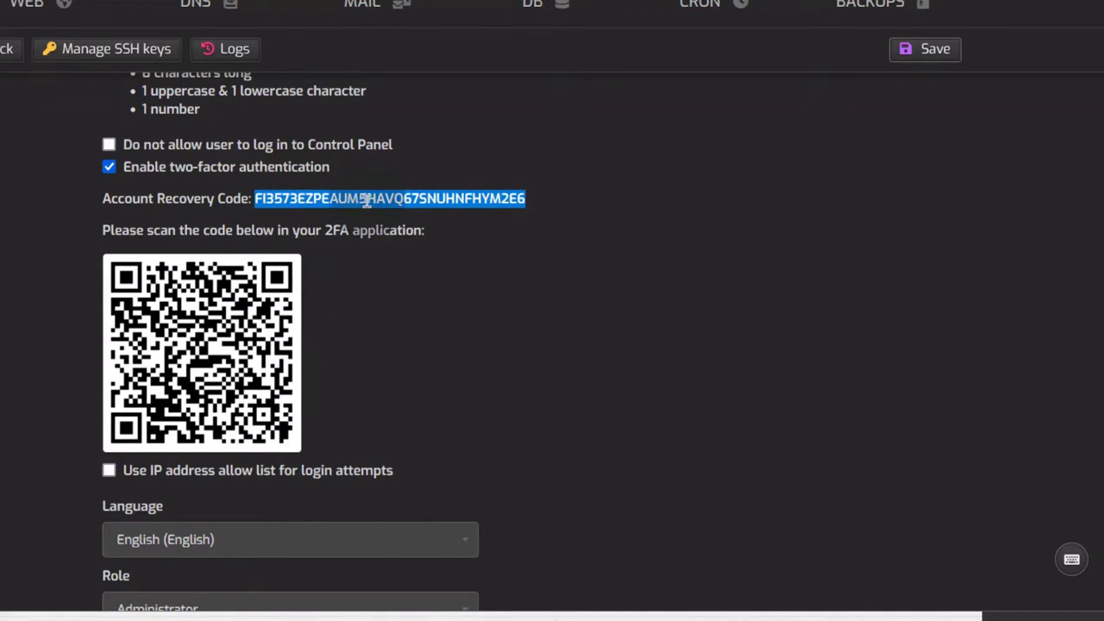
pyautogui.scroll(-4, 422, 323)
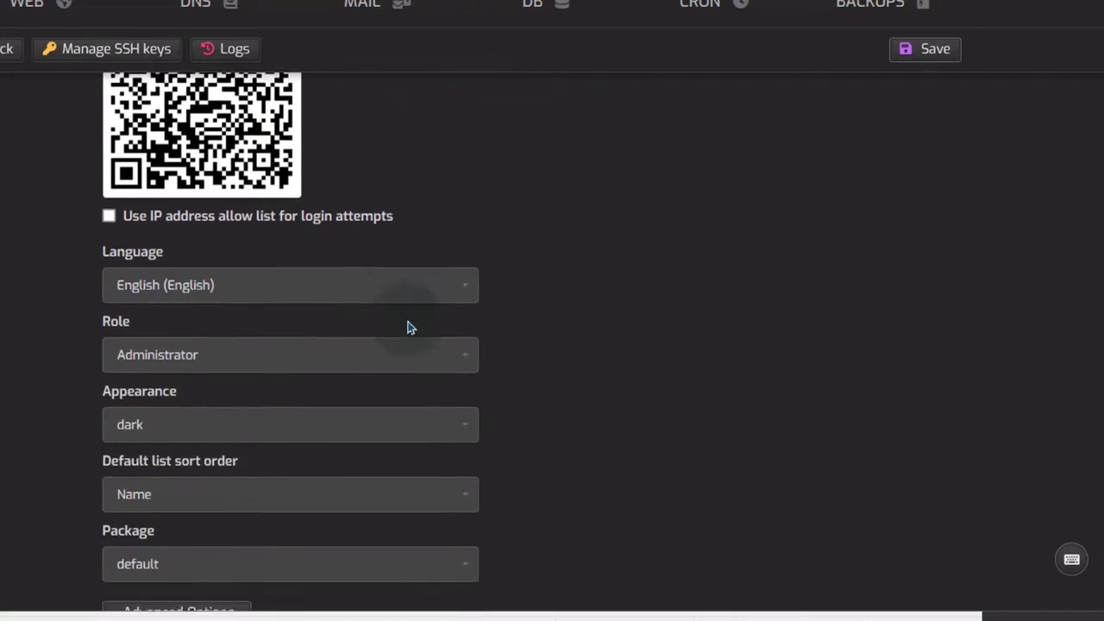
pyautogui.click(175, 490)
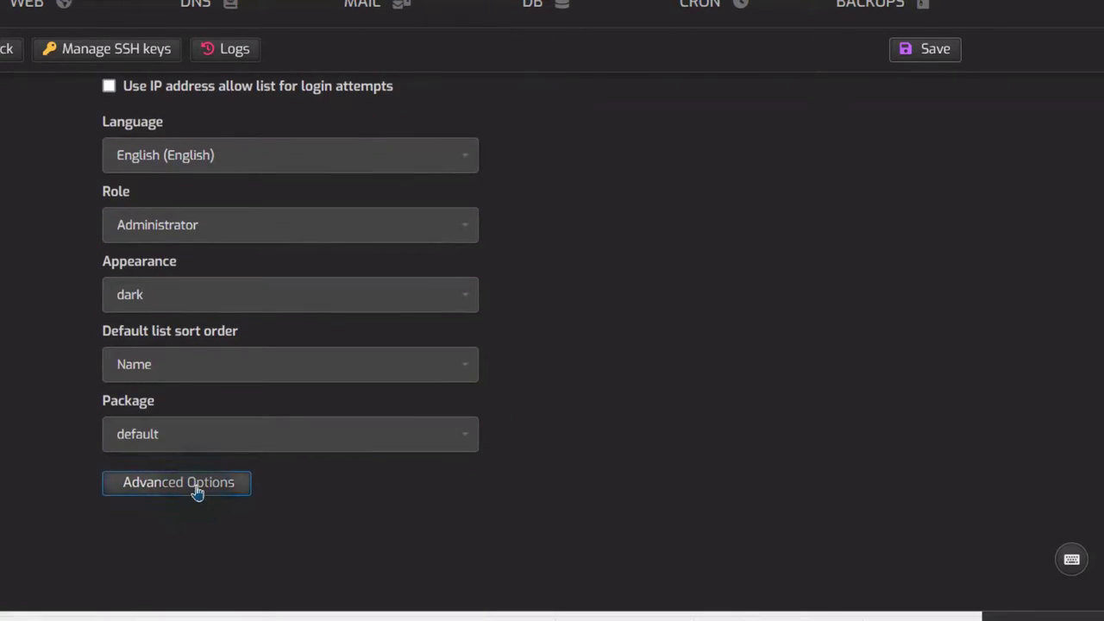
pyautogui.scroll(-3, 207, 388)
pyautogui.click(226, 275)
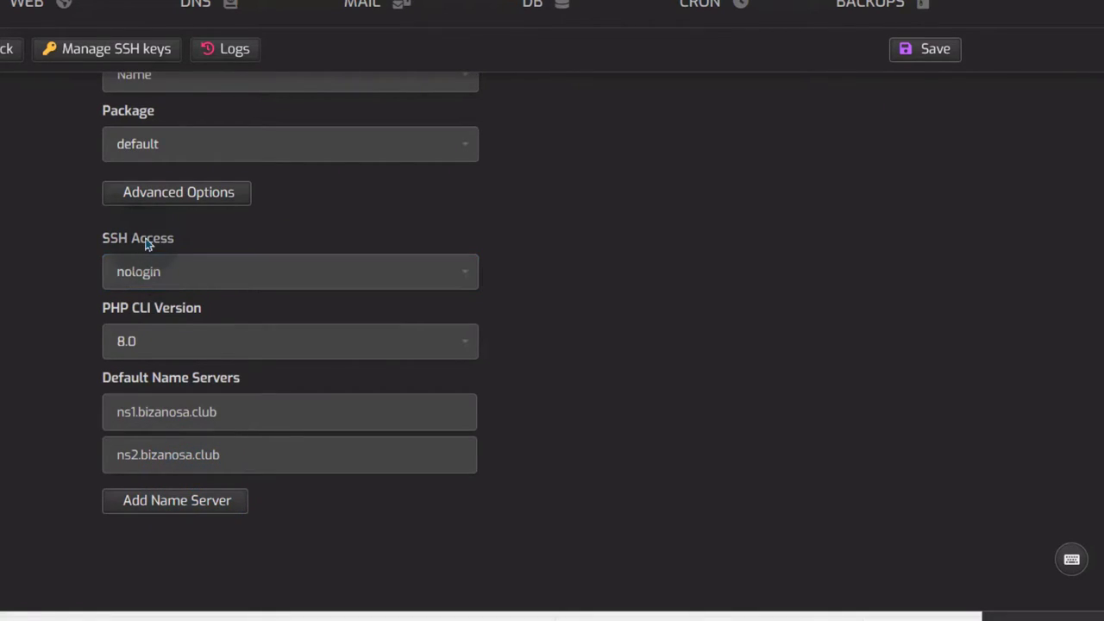
pyautogui.click(179, 276)
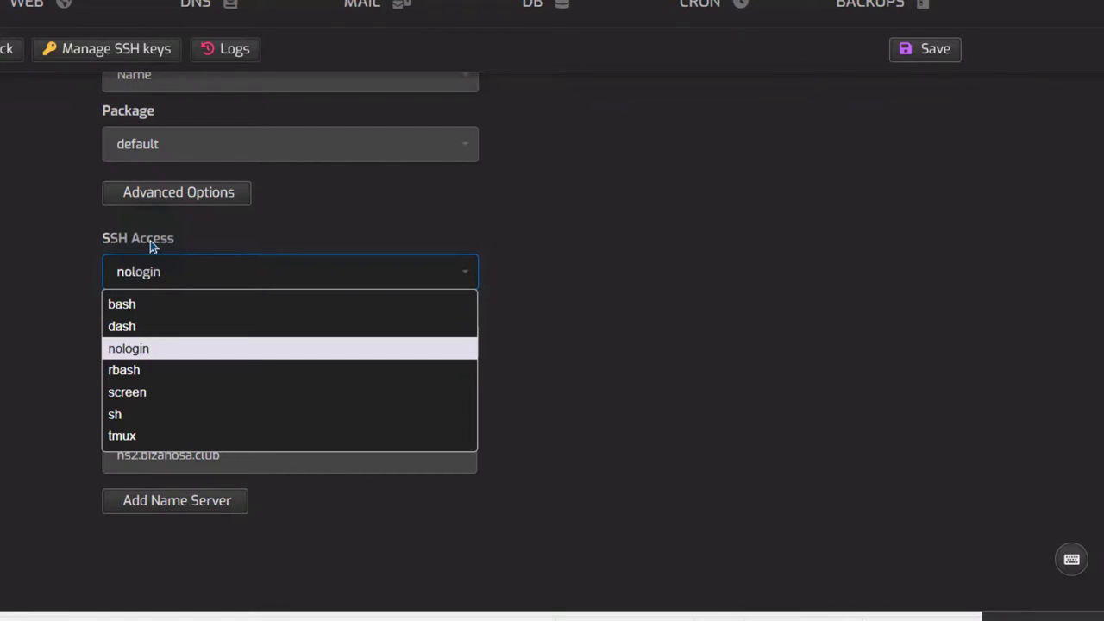
pyautogui.click(140, 303)
pyautogui.click(179, 274)
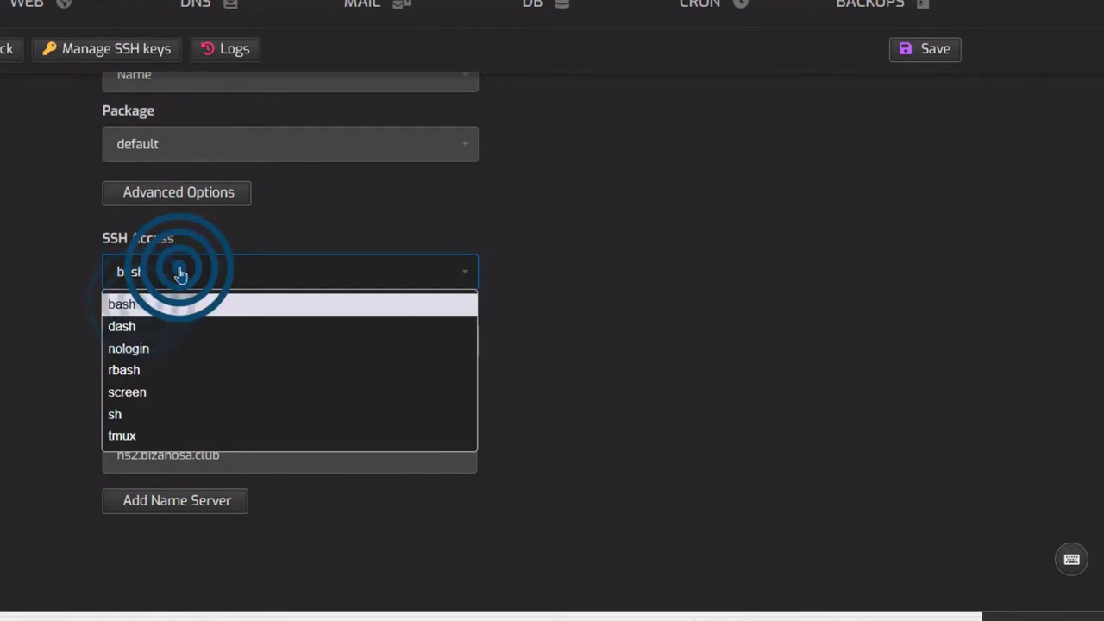
pyautogui.click(159, 354)
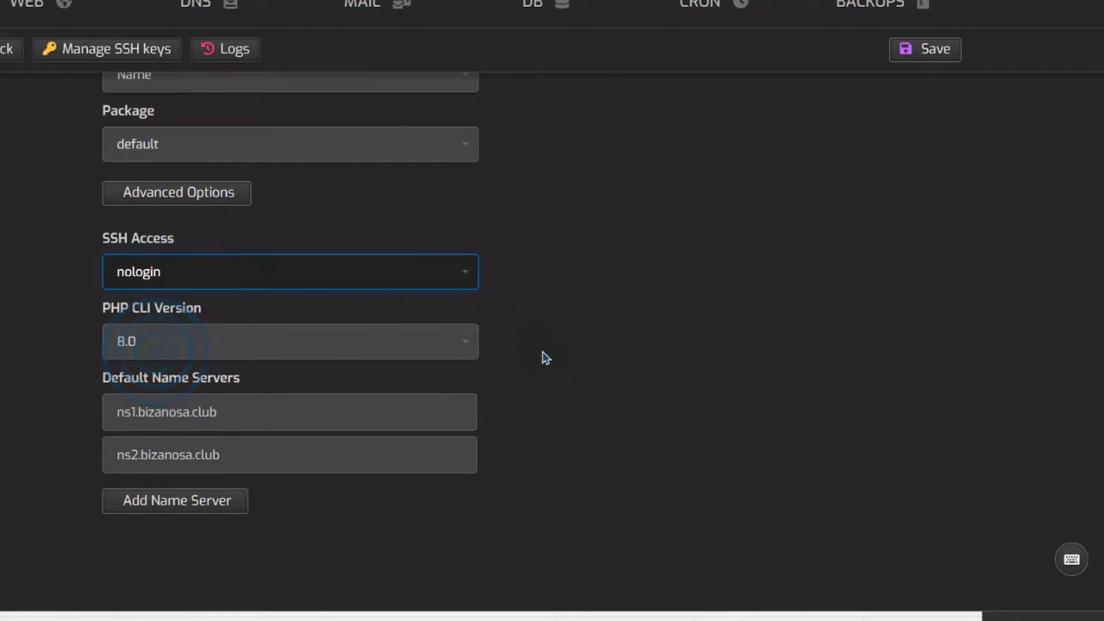
pyautogui.click(200, 345)
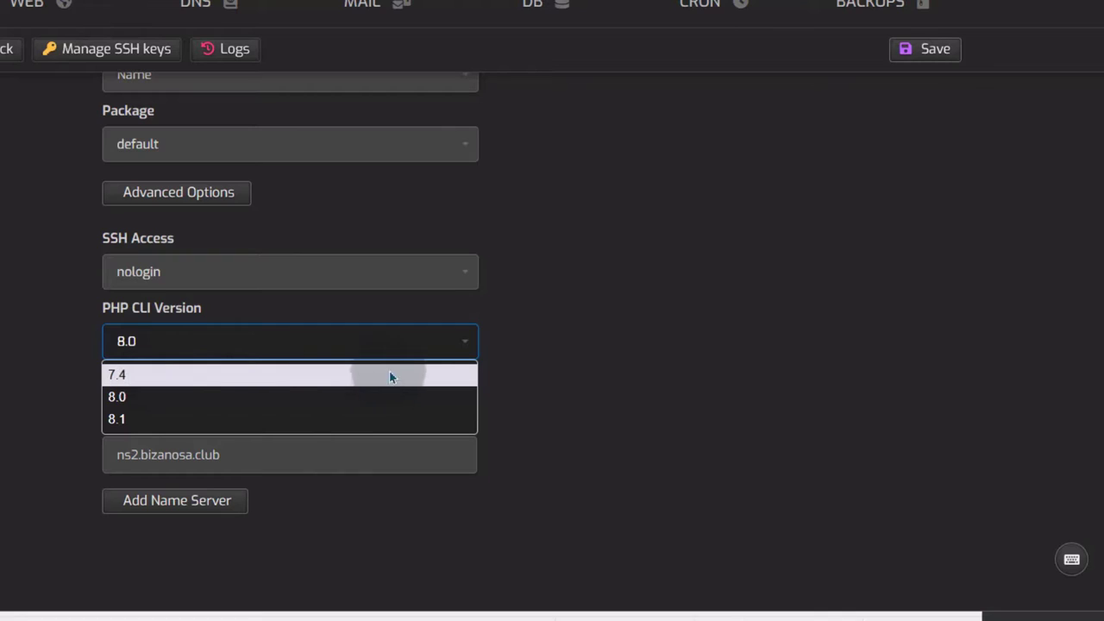
pyautogui.click(601, 363)
pyautogui.click(247, 443)
pyautogui.click(217, 405)
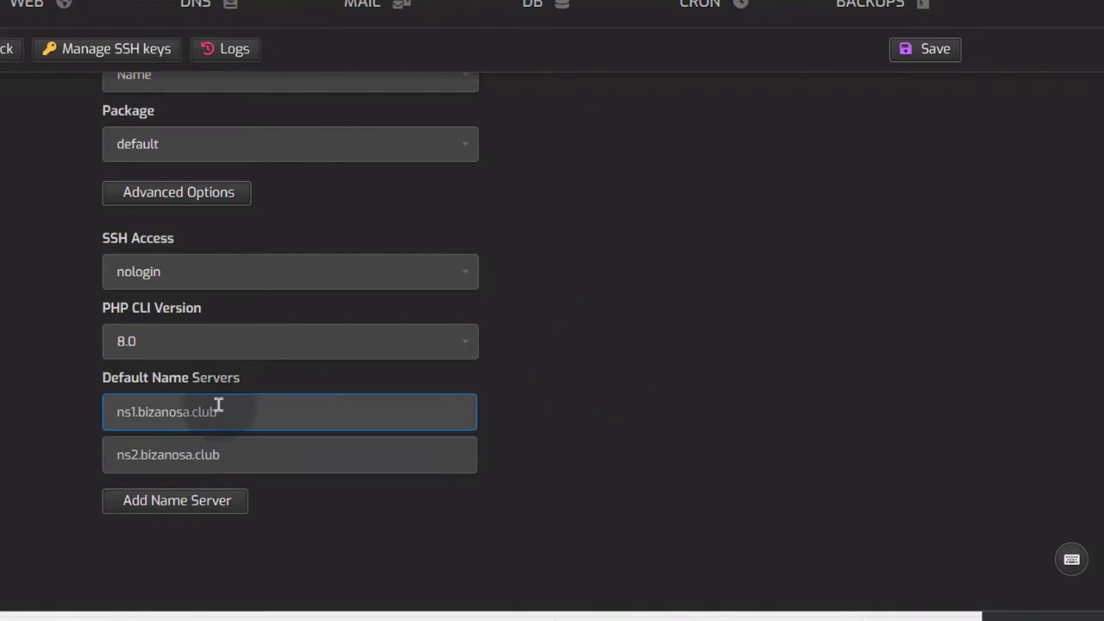
pyautogui.moveTo(229, 402); pyautogui.dragTo(68, 405)
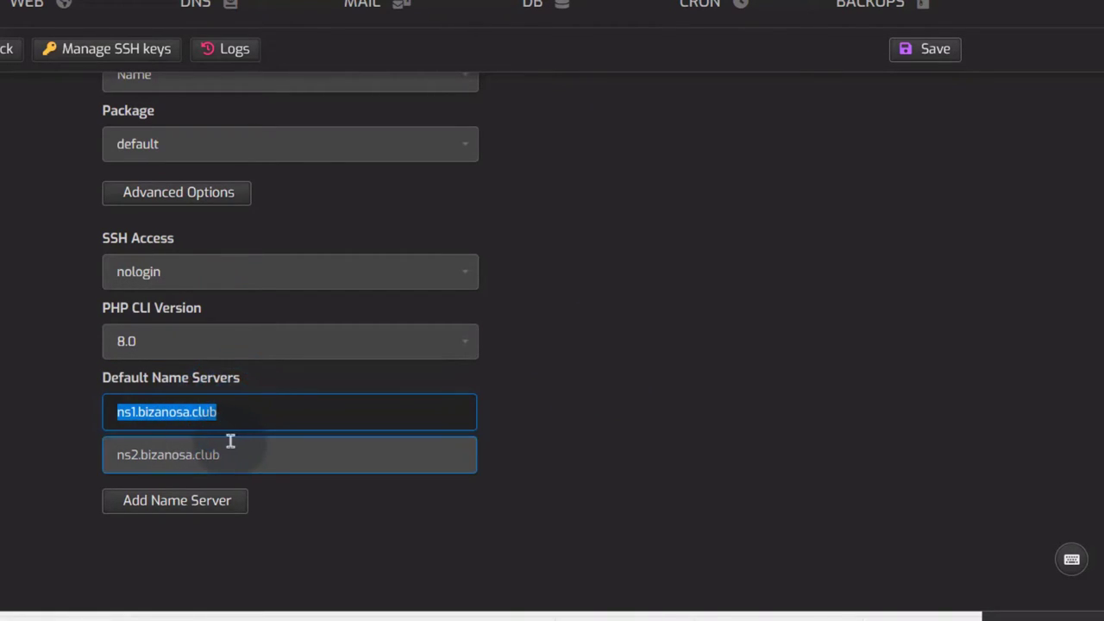
pyautogui.moveTo(231, 449); pyautogui.dragTo(44, 434)
pyautogui.scroll(10, 640, 376)
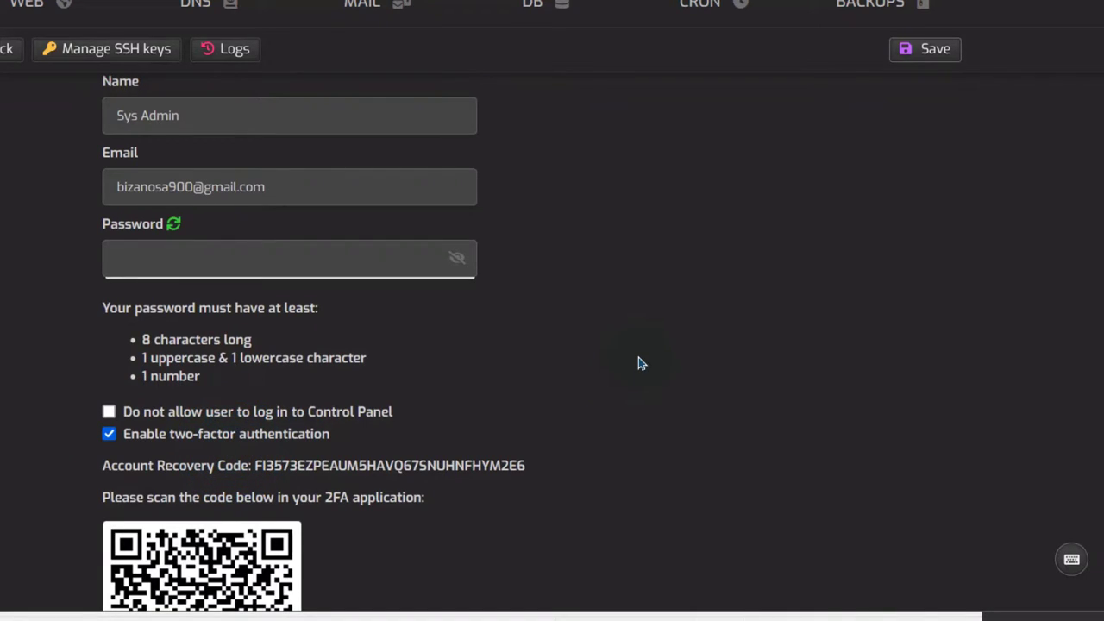
# Step: Highlight the first default name server, ns1.bizanosa.club
pyautogui.scroll(-10, 517, 398)
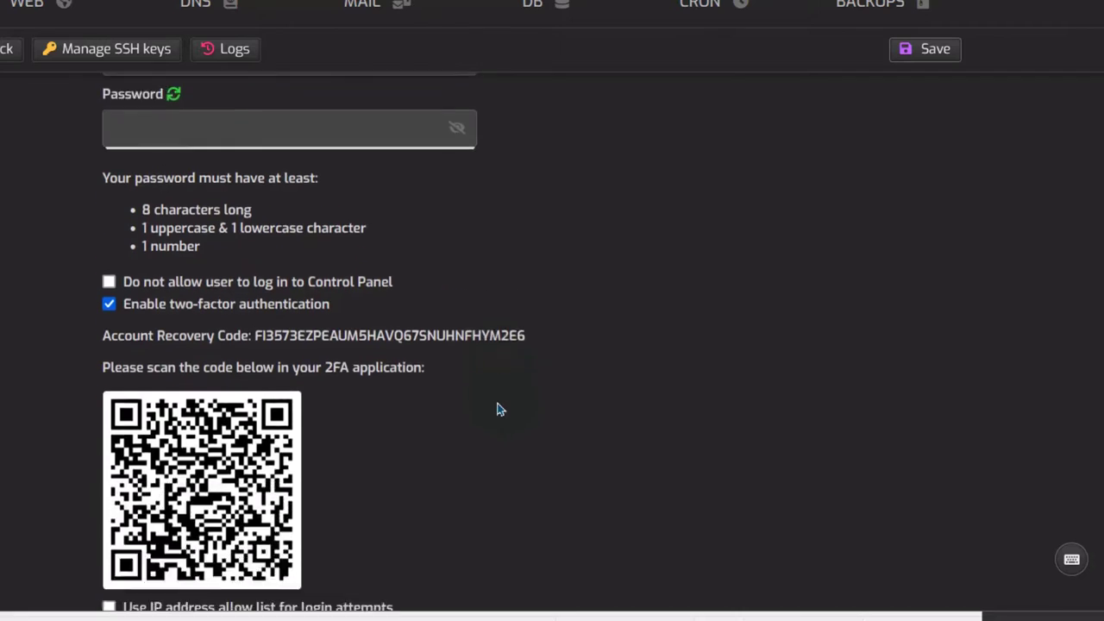
pyautogui.click(285, 423)
pyautogui.moveTo(231, 412); pyautogui.dragTo(143, 409)
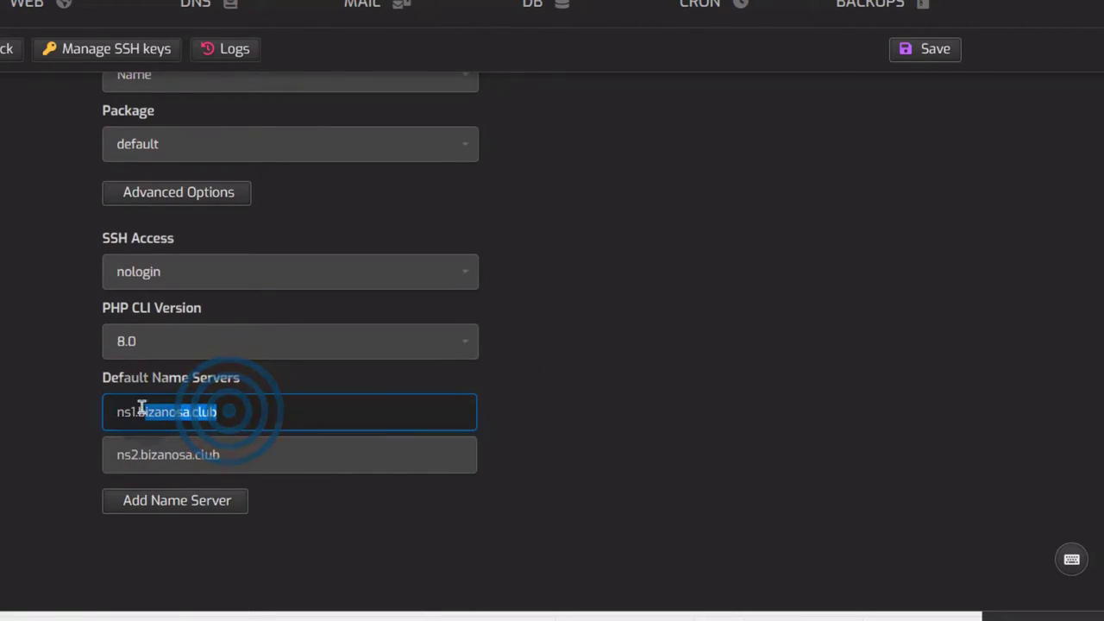
pyautogui.click(691, 359)
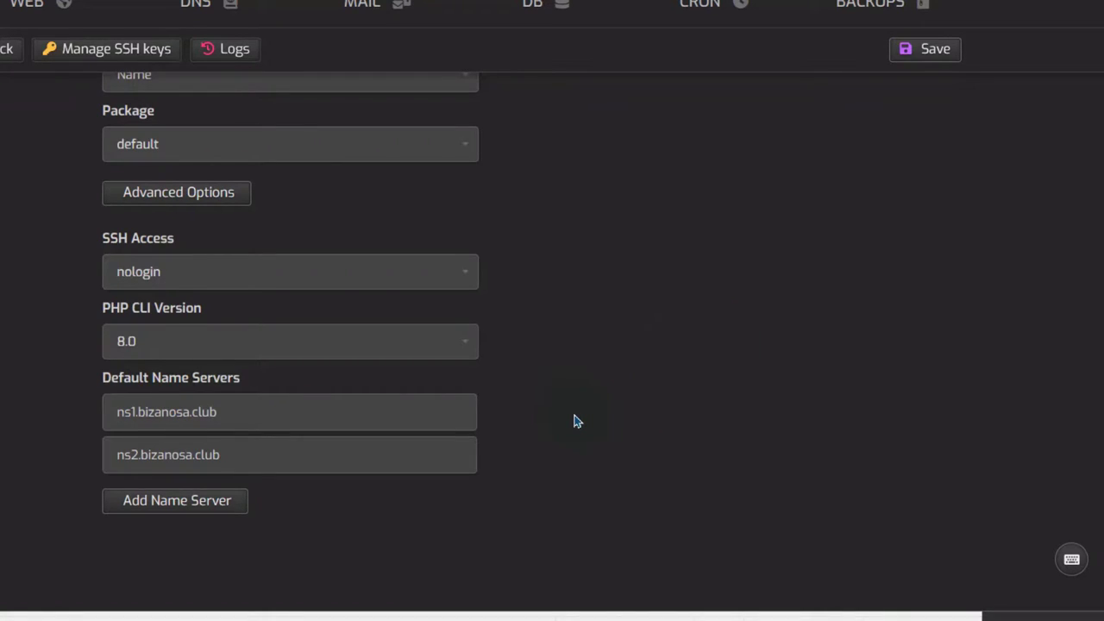
pyautogui.click(219, 415)
pyautogui.click(223, 409)
pyautogui.tripleClick(185, 408)
pyautogui.click(592, 354)
pyautogui.click(217, 410)
pyautogui.moveTo(222, 407); pyautogui.dragTo(128, 408)
# Step: Select ns2.bizanosa.club and ns1.bizanosa.club, then return to the top of the page
pyautogui.click(278, 455)
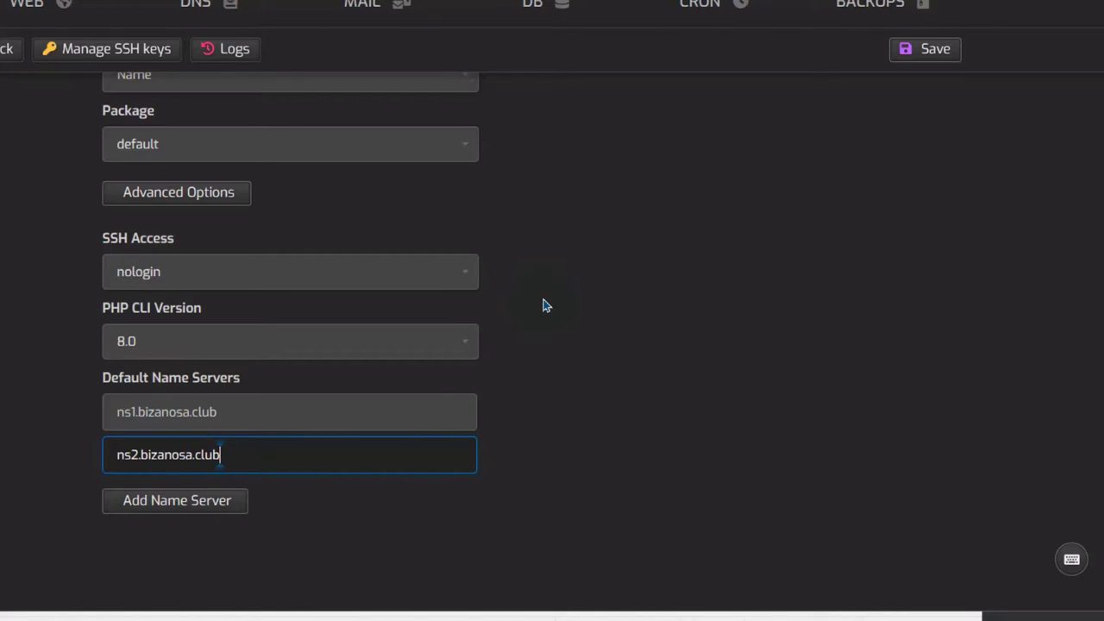
pyautogui.moveTo(220, 456); pyautogui.dragTo(111, 461)
pyautogui.moveTo(226, 412); pyautogui.dragTo(107, 421)
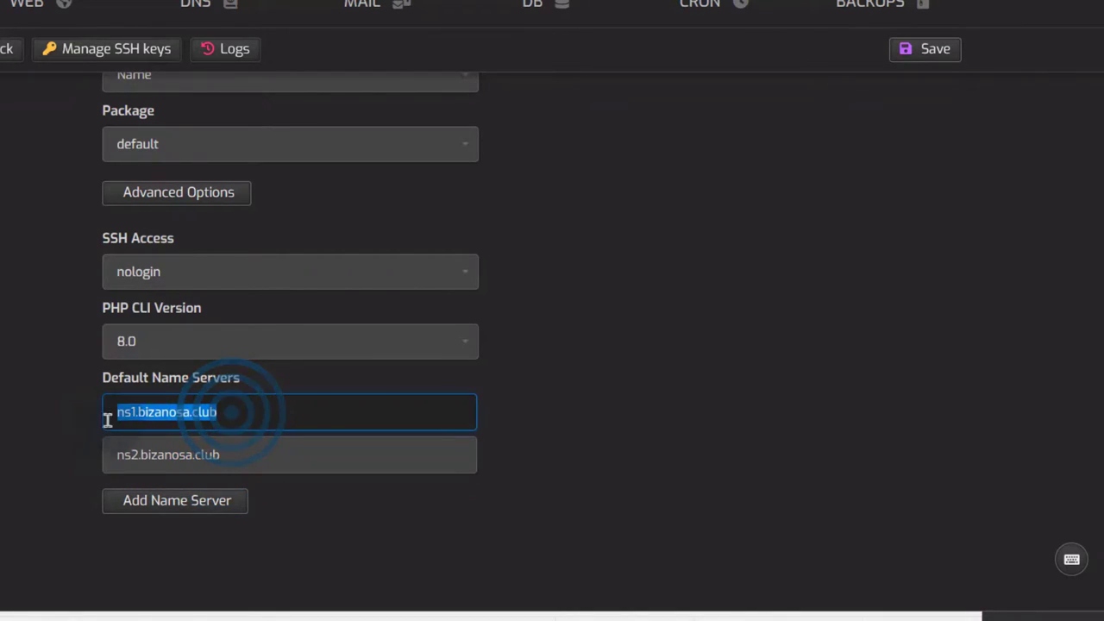
pyautogui.click(555, 407)
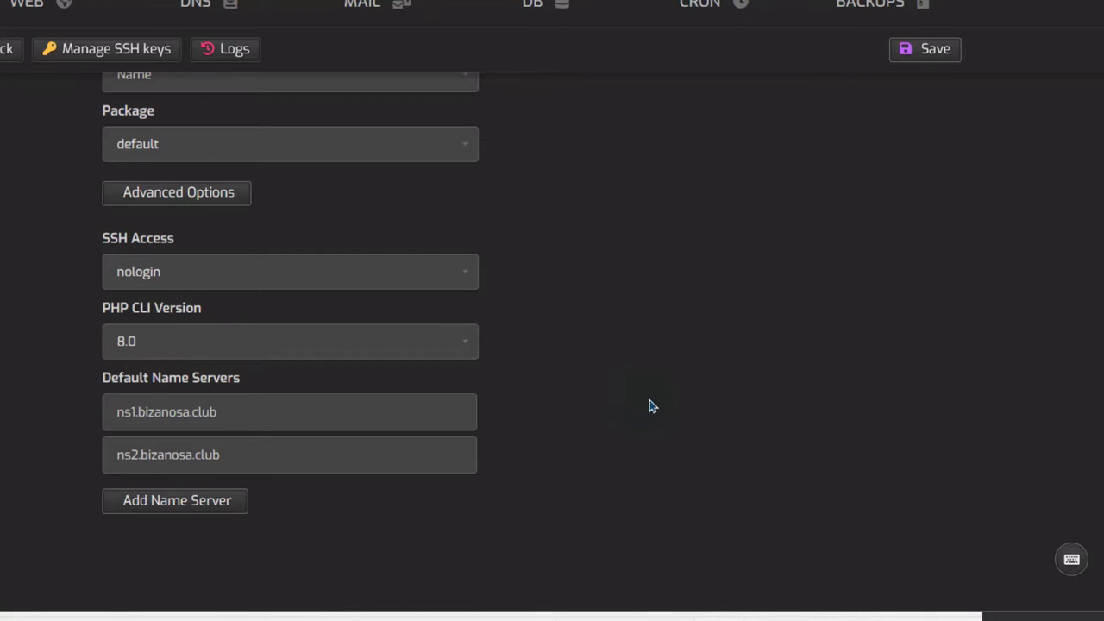
pyautogui.scroll(5, 653, 406)
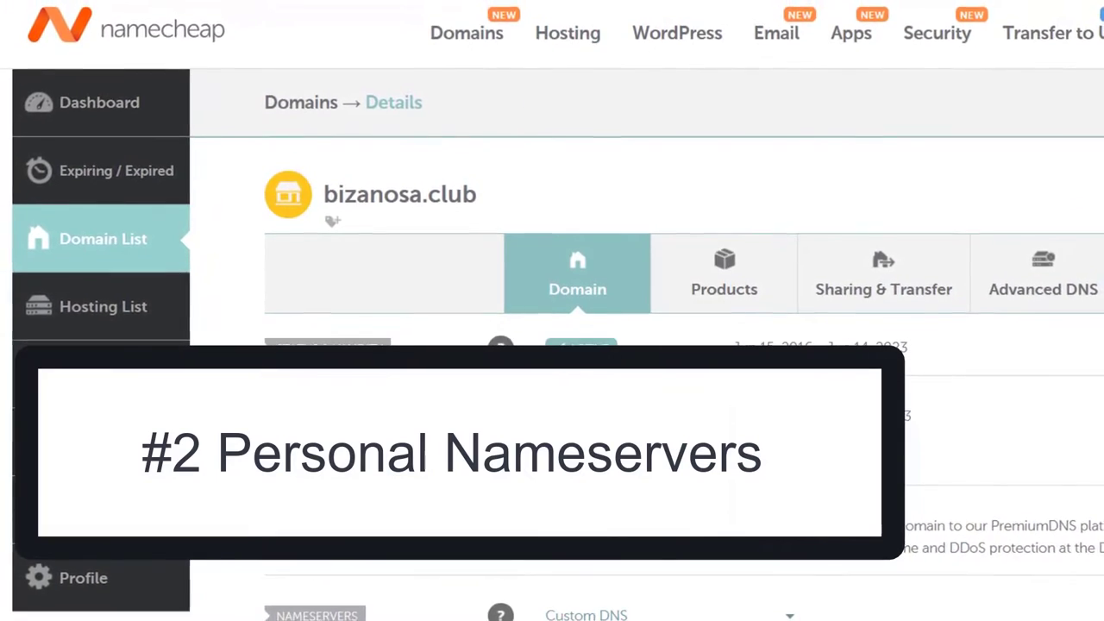
# Step: Highlight the bizanosa.club domain title on the Namecheap details page
pyautogui.moveTo(477, 198); pyautogui.dragTo(325, 191)
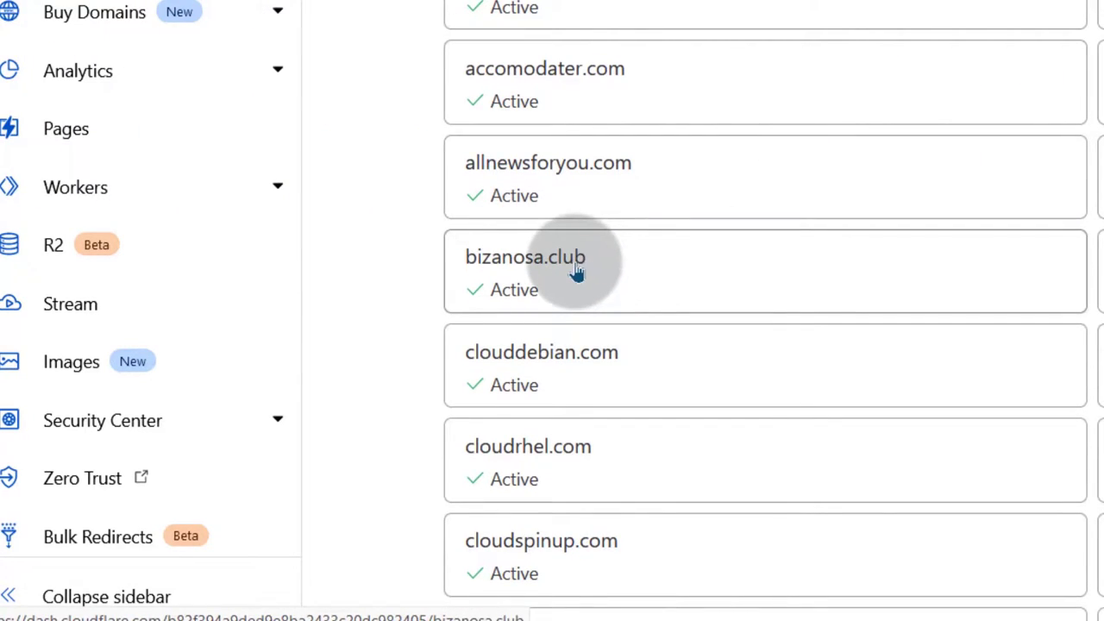
# Step: Start adding a new site in Cloudflare and focus the site name field
pyautogui.click(637, 23)
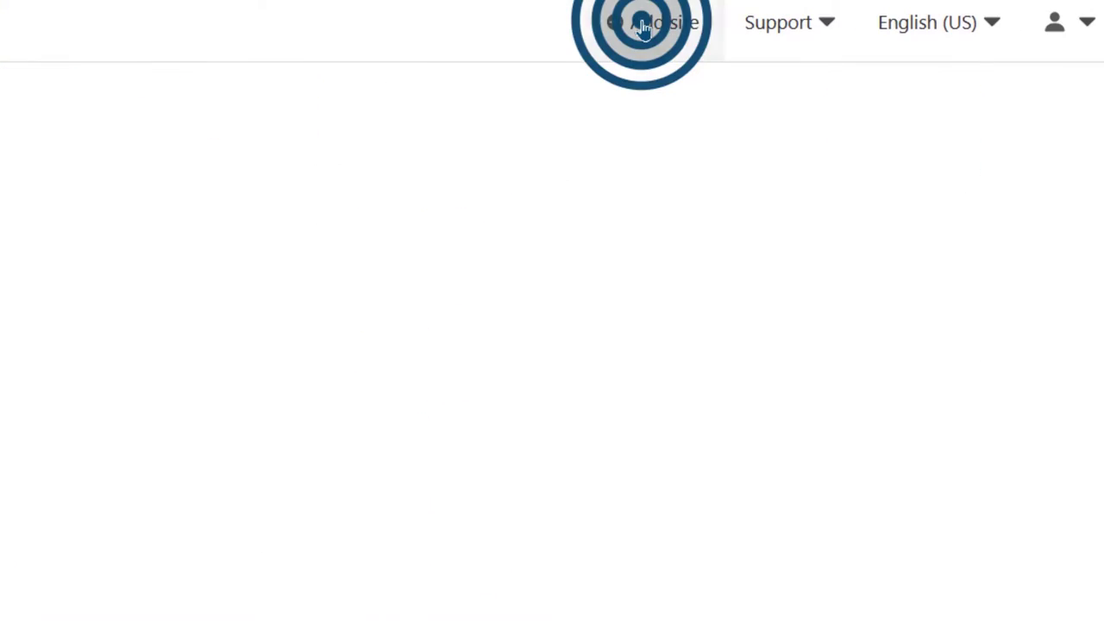
pyautogui.click(166, 239)
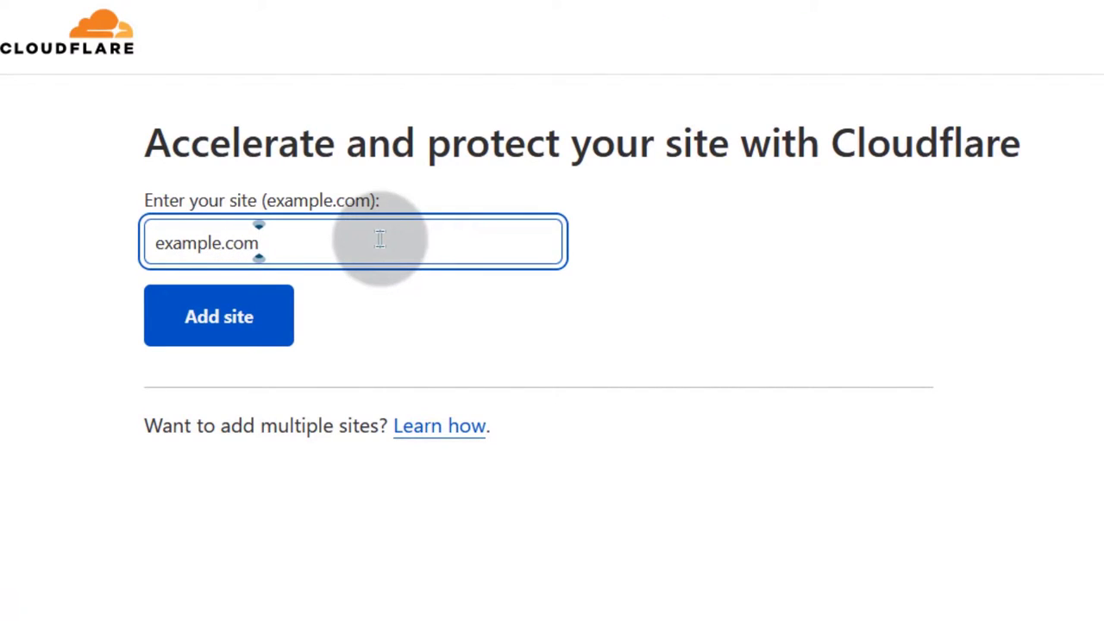
# Step: Submit example.com and then examplrre.com as the new site to see them rejected
pyautogui.press('Return')
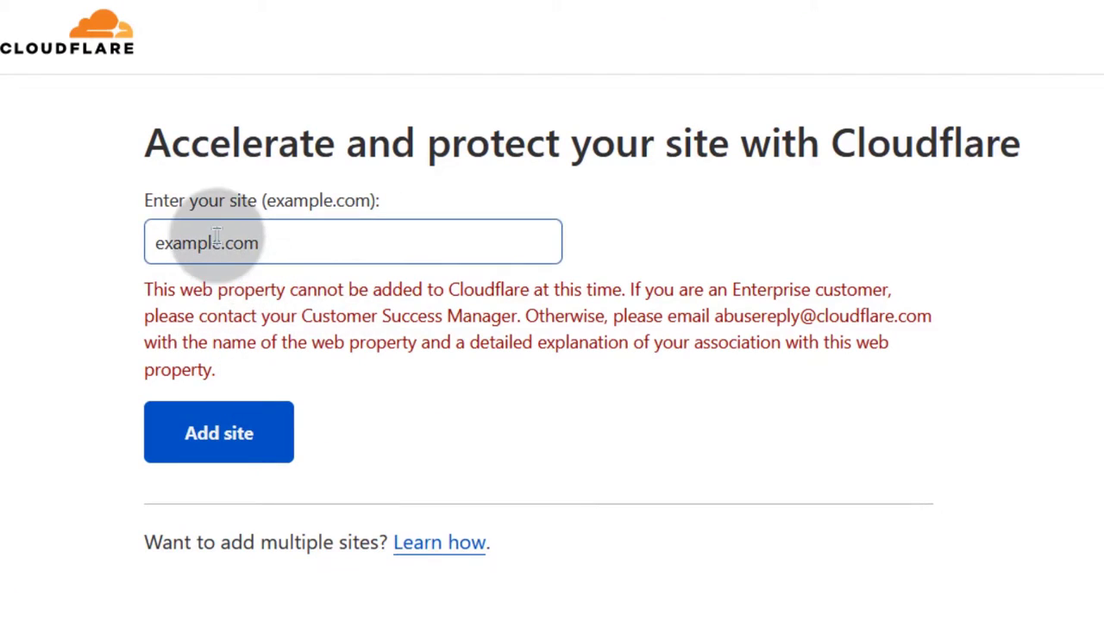
pyautogui.click(216, 241)
pyautogui.write('rr')
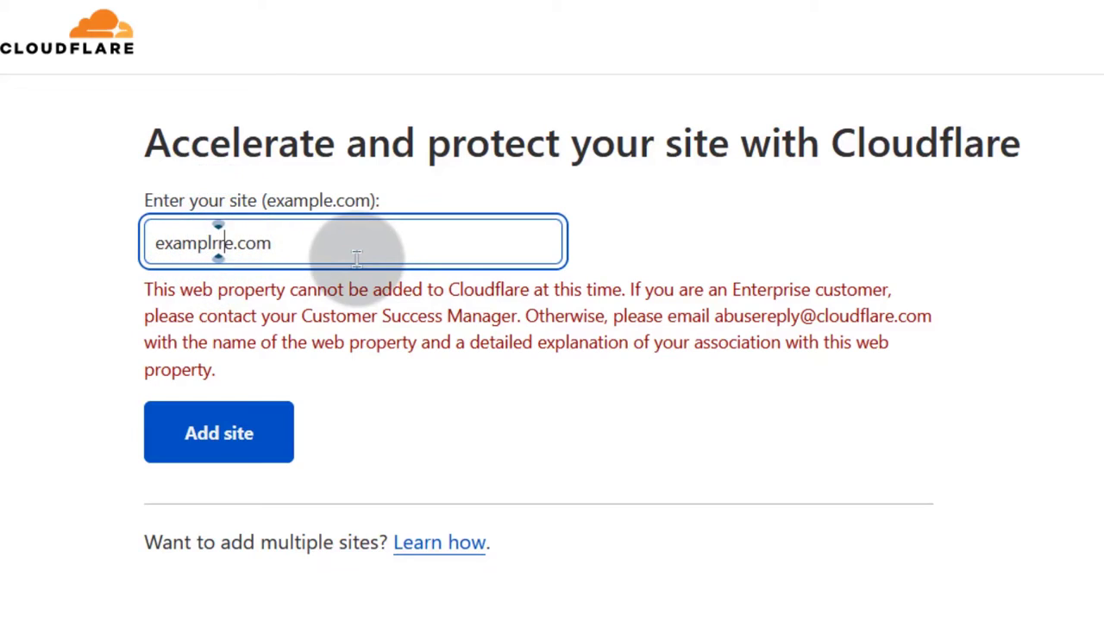
pyautogui.click(213, 446)
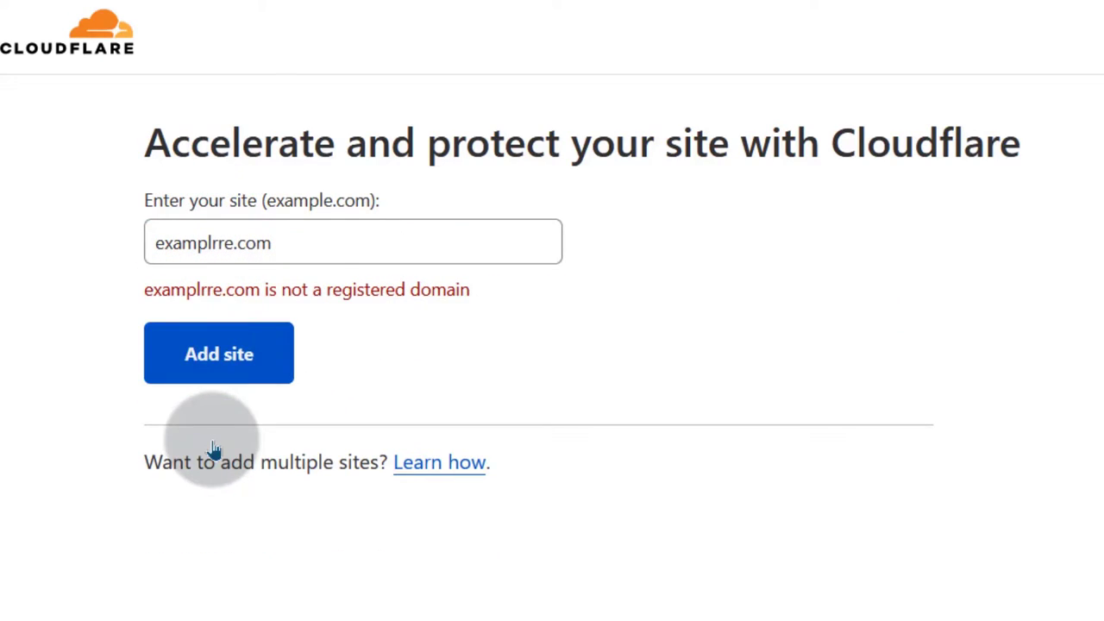
# Step: Try an already-added domain, then submit bizanosa.com to reach the plan choices
pyautogui.moveTo(231, 243); pyautogui.dragTo(143, 236)
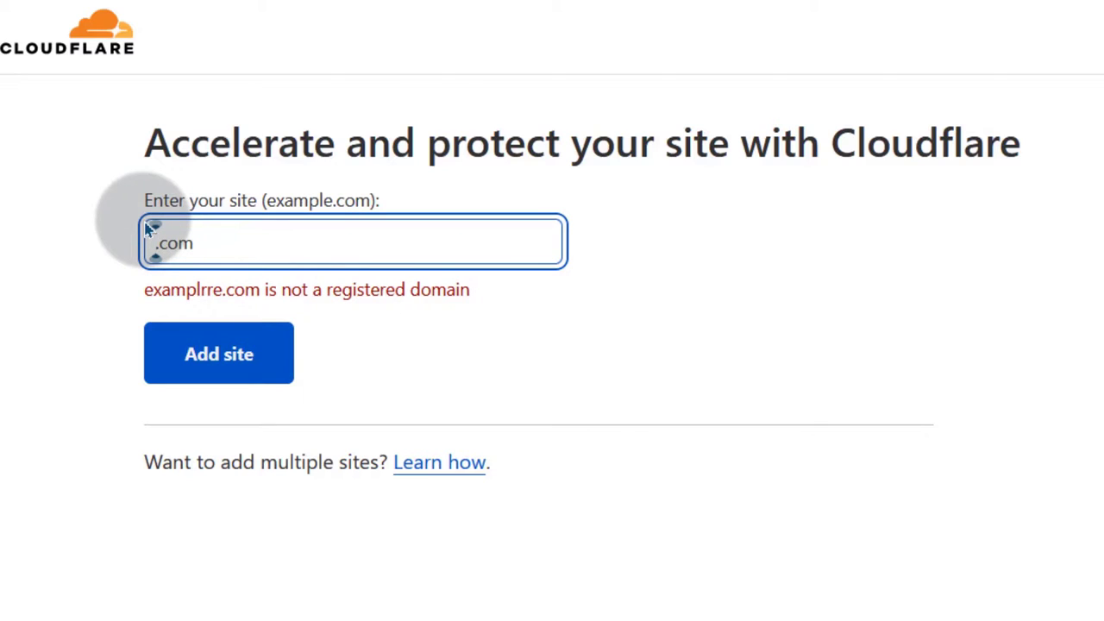
pyautogui.click(242, 347)
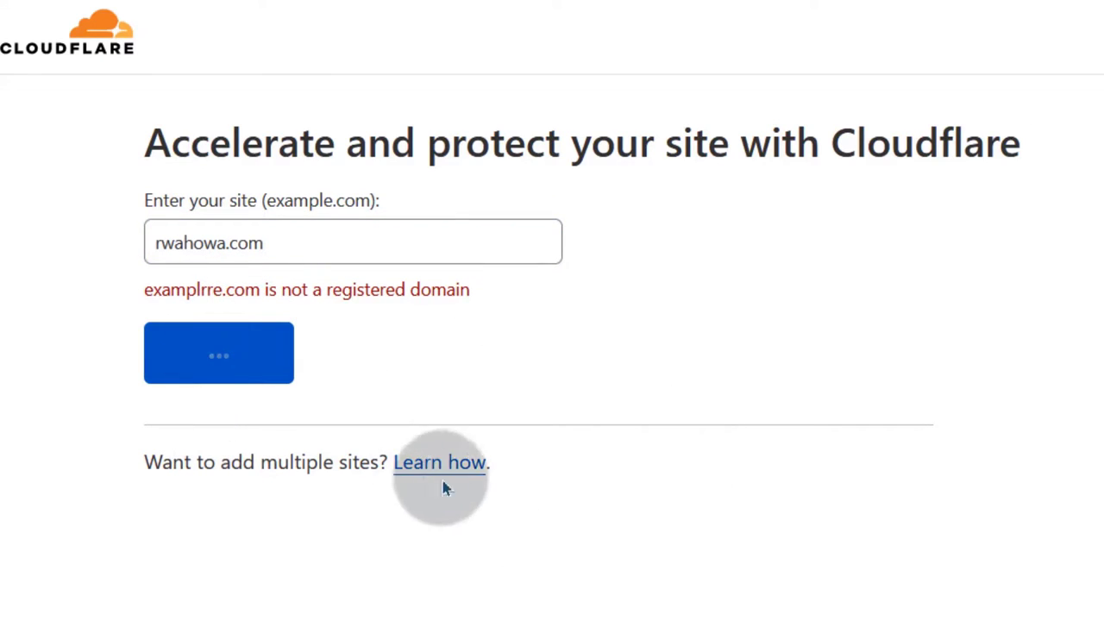
pyautogui.moveTo(223, 238); pyautogui.dragTo(136, 218)
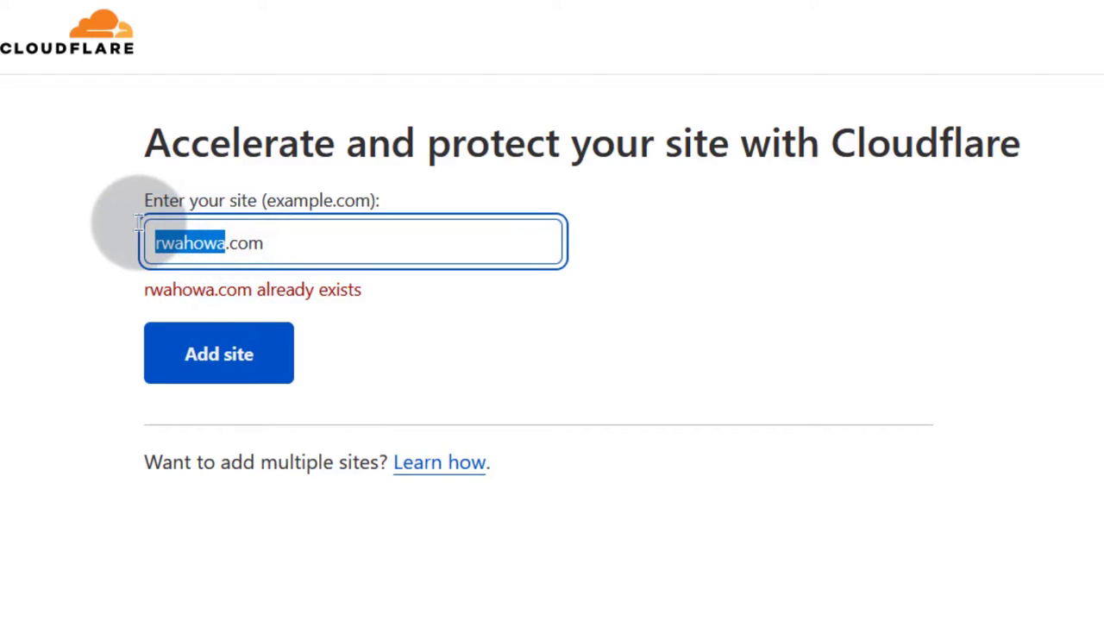
pyautogui.click(241, 368)
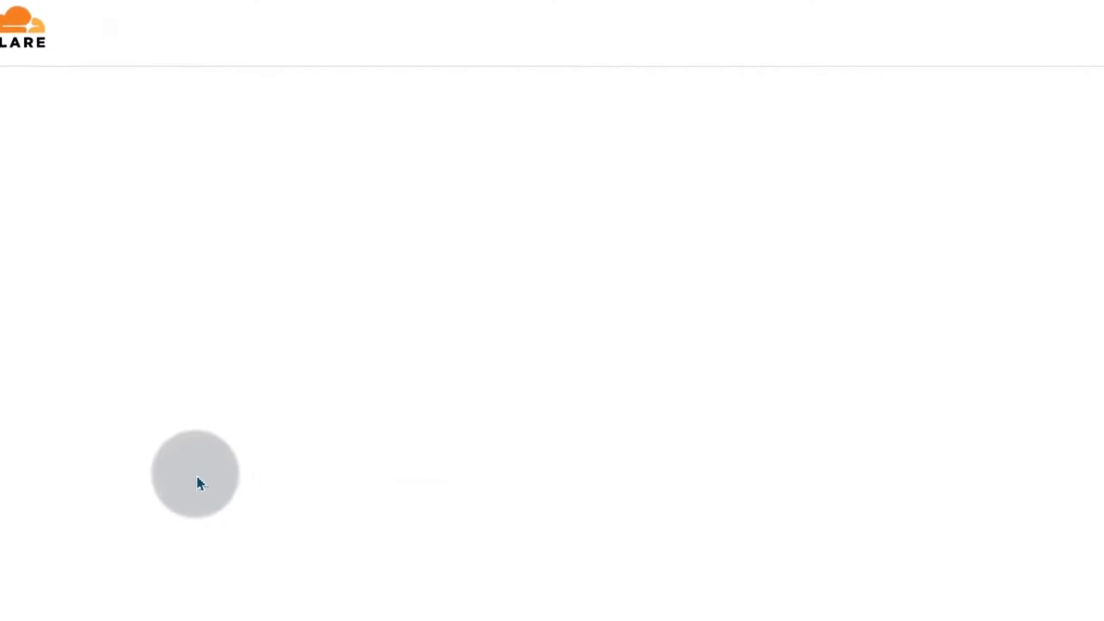
pyautogui.click(151, 231)
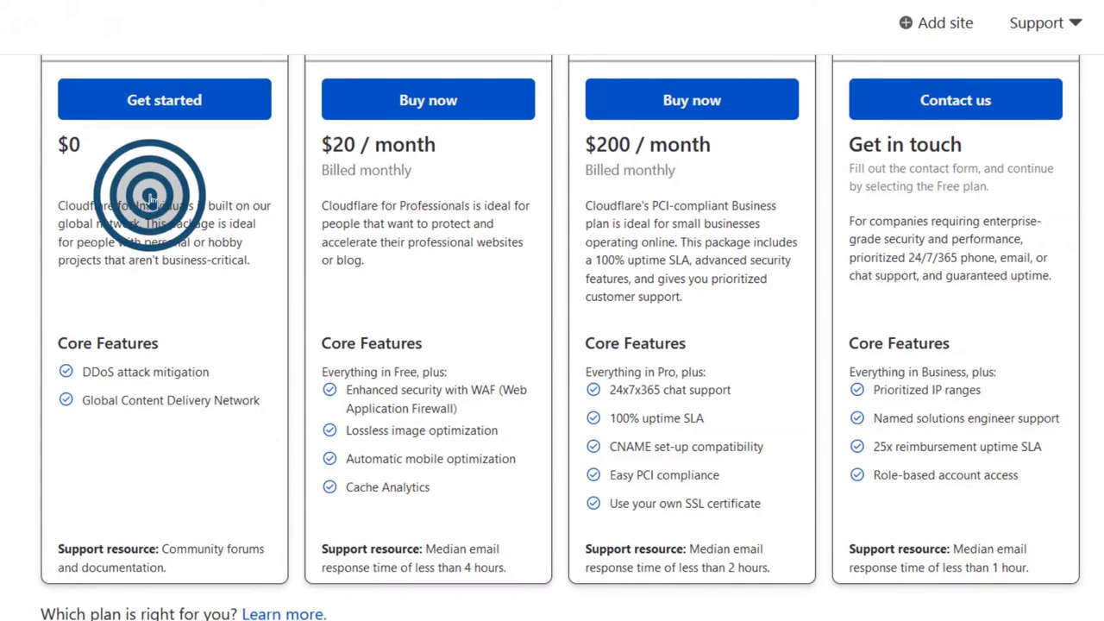
# Step: Choose the Free plan for bizanosa.com and review the scanned DNS records table
pyautogui.scroll(1, 147, 345)
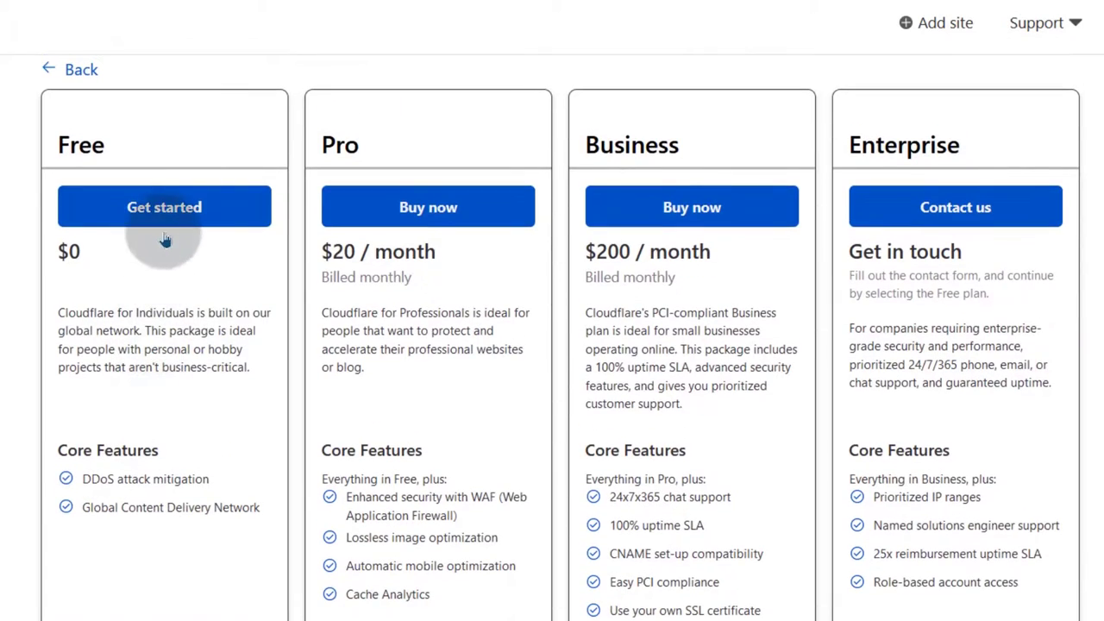
pyautogui.click(164, 207)
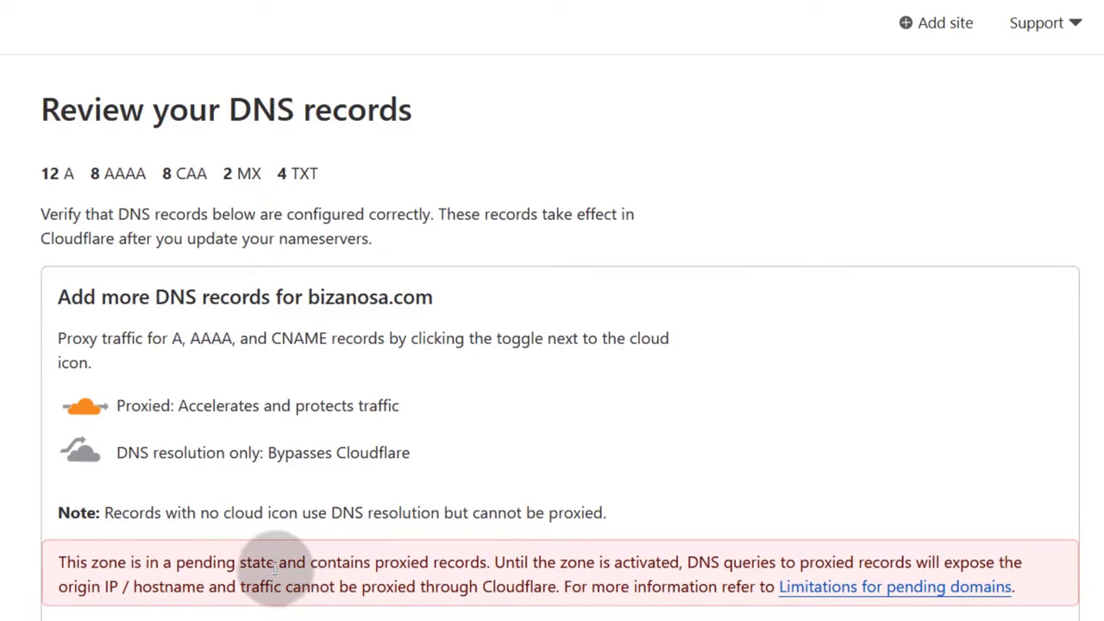
pyautogui.scroll(-5, 361, 480)
pyautogui.scroll(-12, 361, 476)
pyautogui.scroll(8, 380, 605)
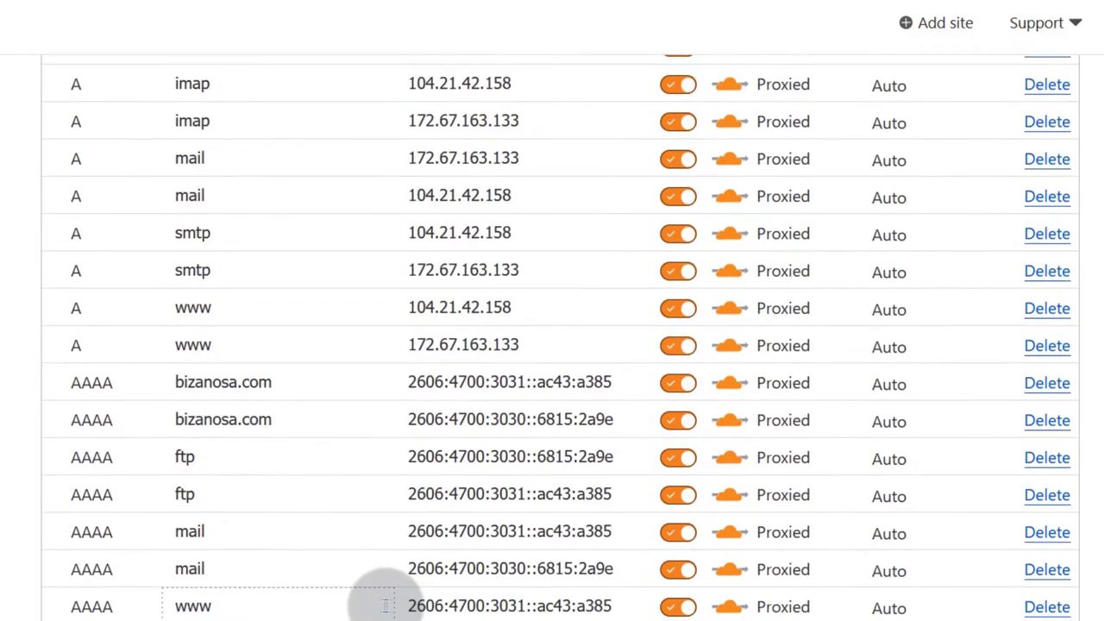
pyautogui.scroll(10, 385, 605)
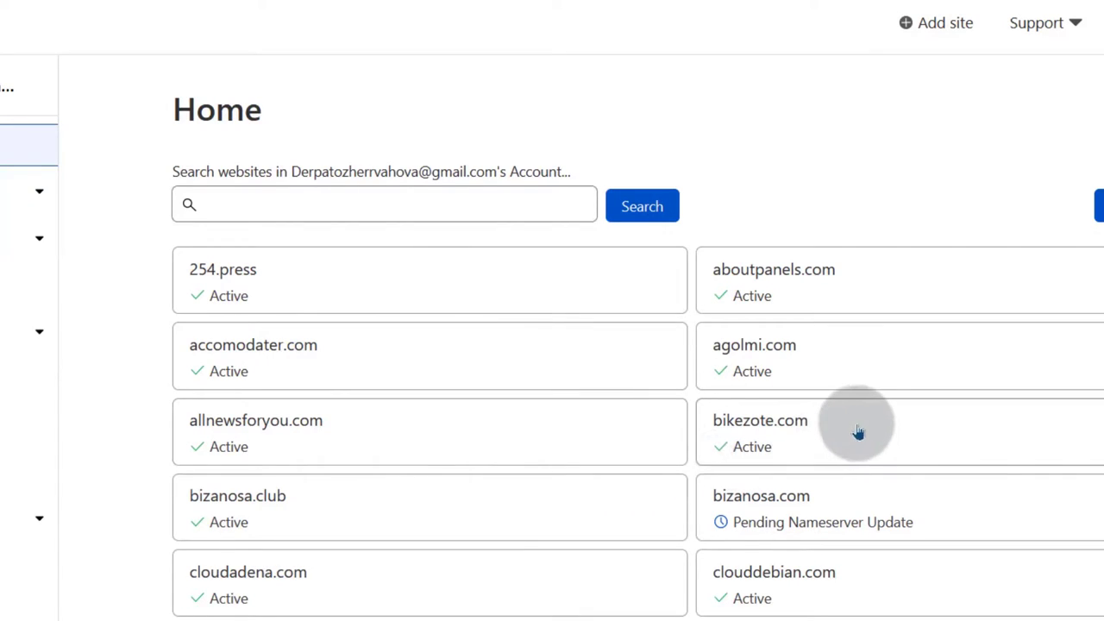
pyautogui.click(927, 492)
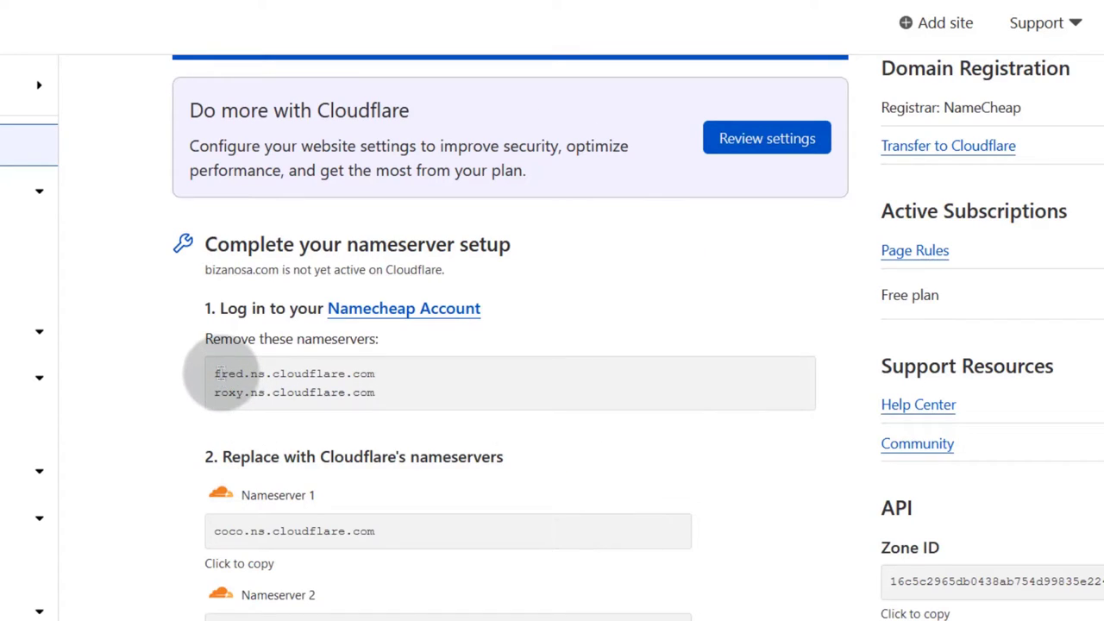
pyautogui.scroll(-3, 224, 363)
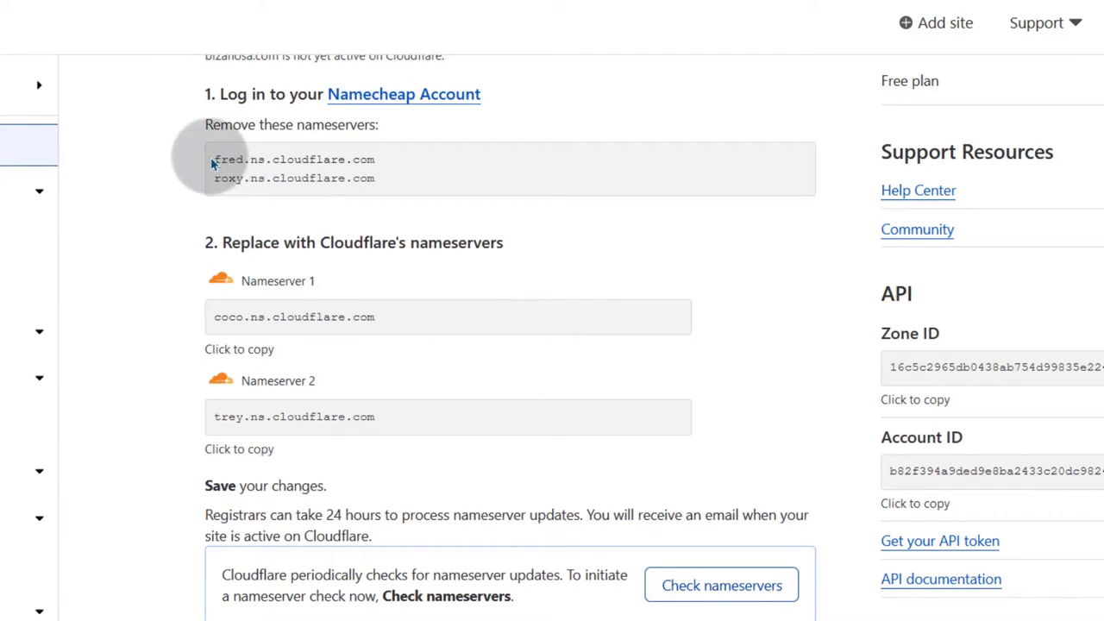
pyautogui.moveTo(216, 166); pyautogui.dragTo(423, 172)
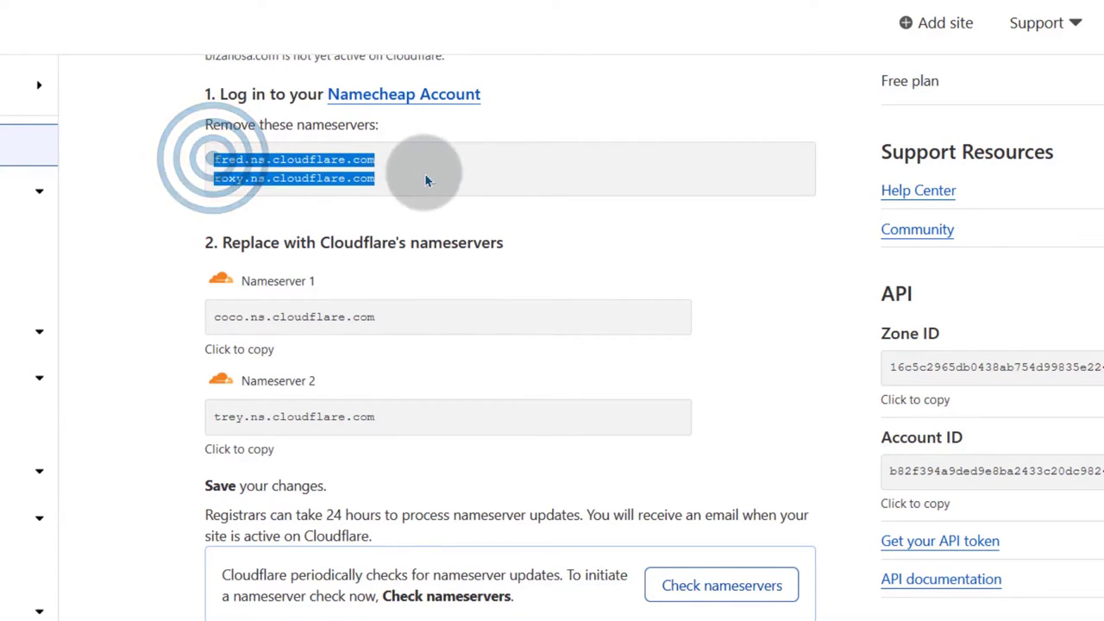
pyautogui.scroll(-2, 217, 233)
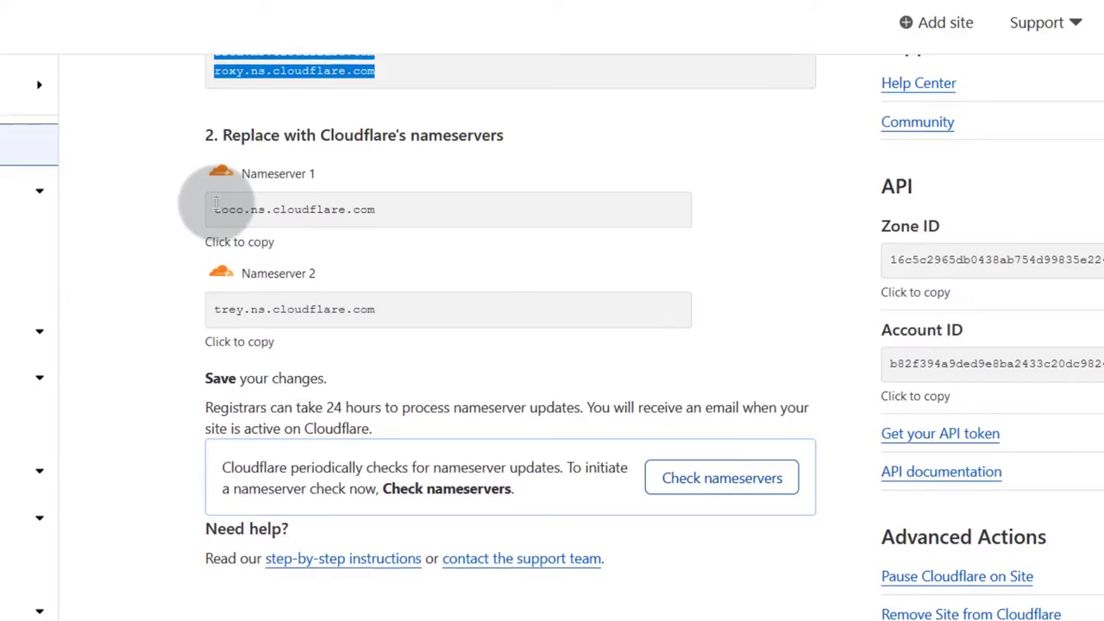
pyautogui.scroll(-2, 216, 209)
pyautogui.moveTo(216, 100); pyautogui.dragTo(395, 82)
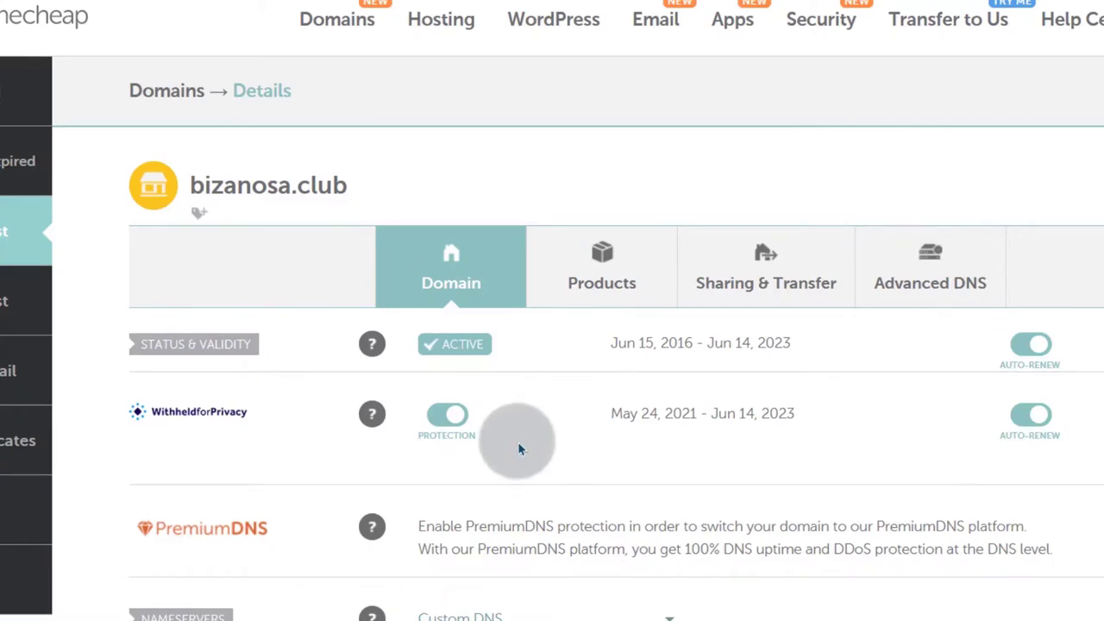
pyautogui.scroll(-5, 518, 442)
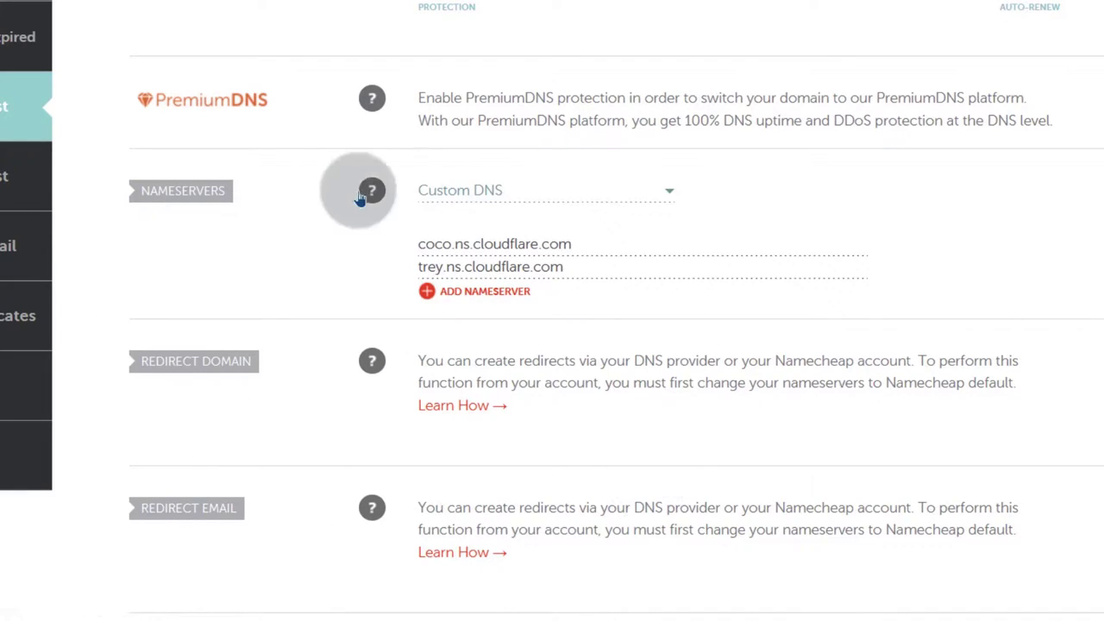
pyautogui.click(629, 192)
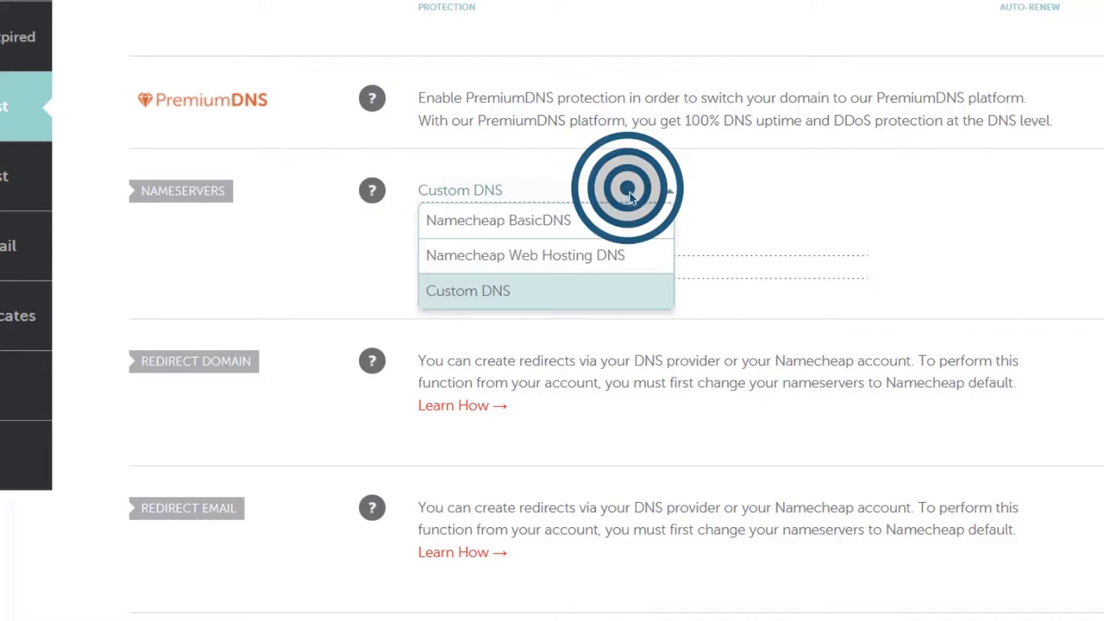
pyautogui.click(317, 298)
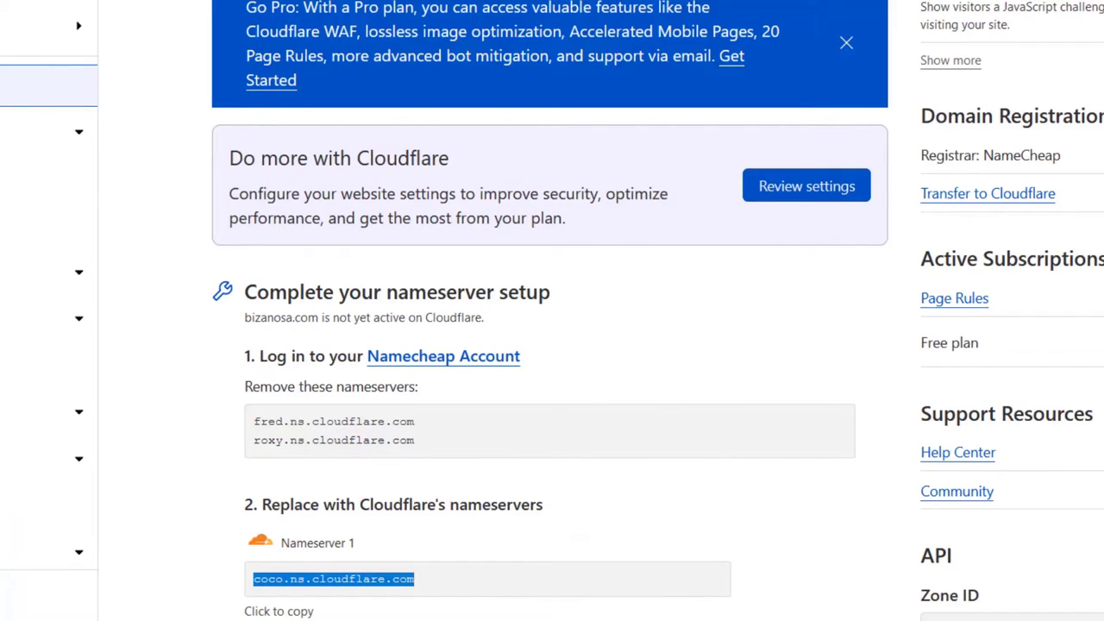
# Step: Remove bizanosa.com from Cloudflare under Advanced Actions and confirm the removal
pyautogui.scroll(2, 616, 276)
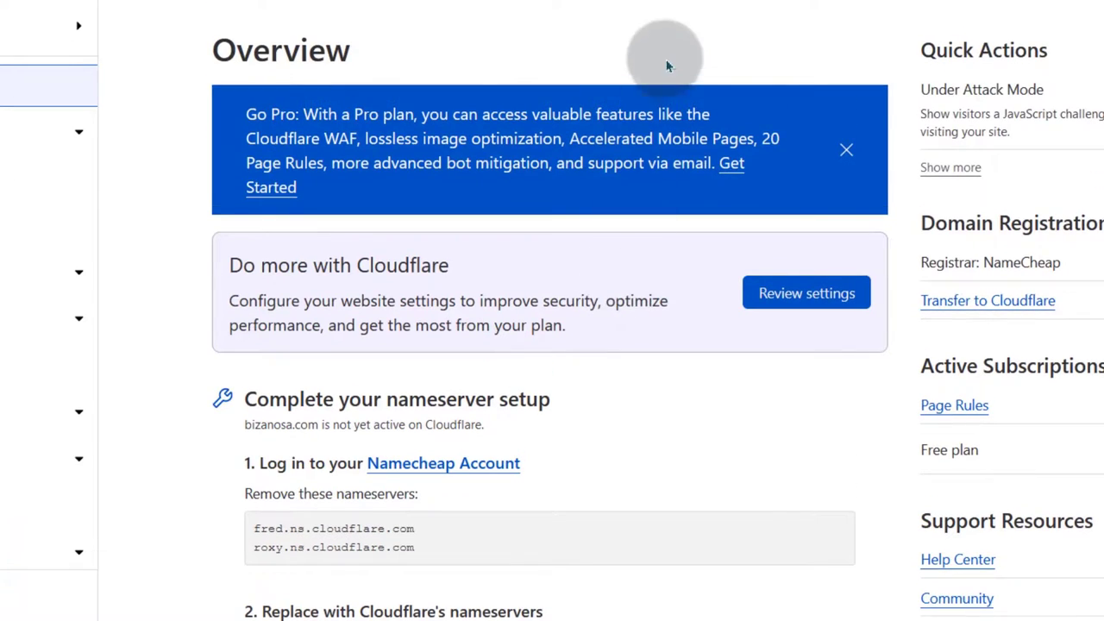
pyautogui.scroll(-10, 764, 389)
pyautogui.scroll(3, 760, 377)
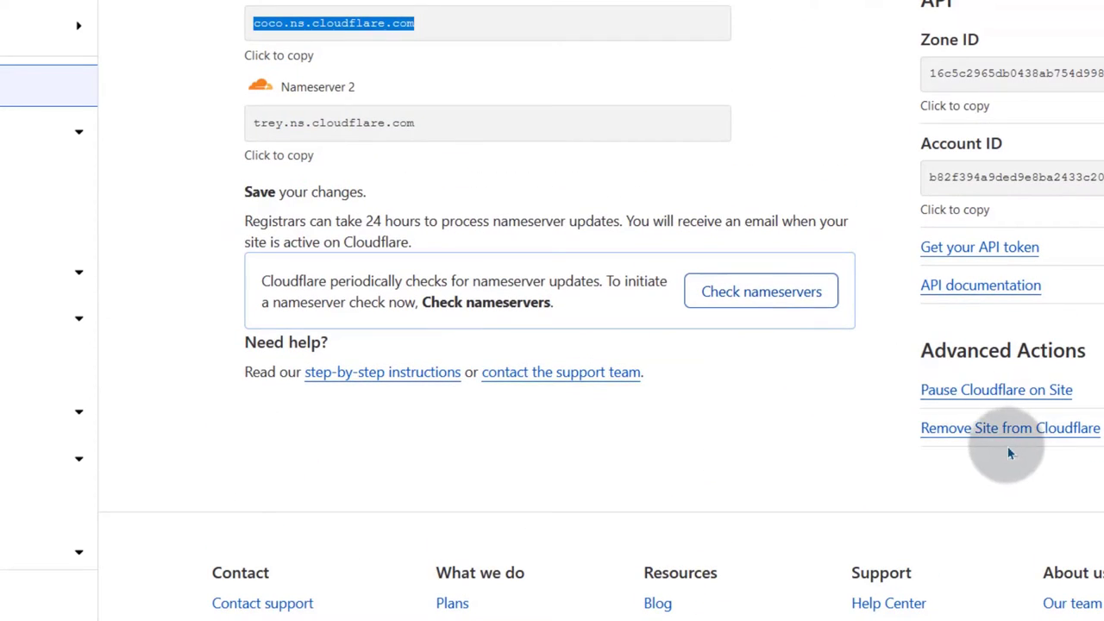
pyautogui.click(1000, 435)
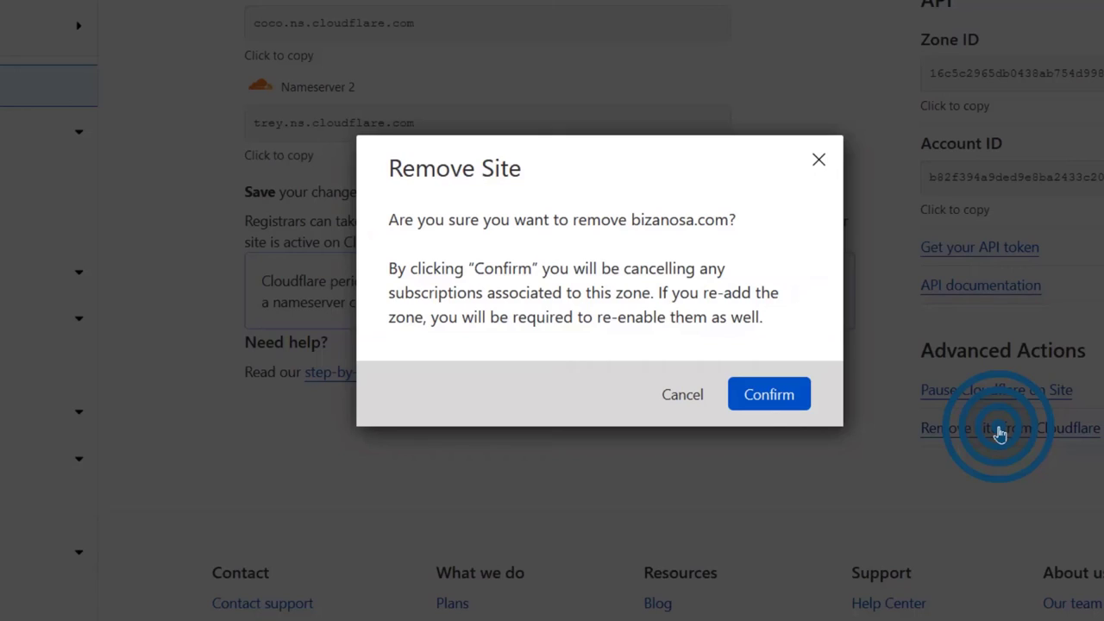
pyautogui.click(760, 398)
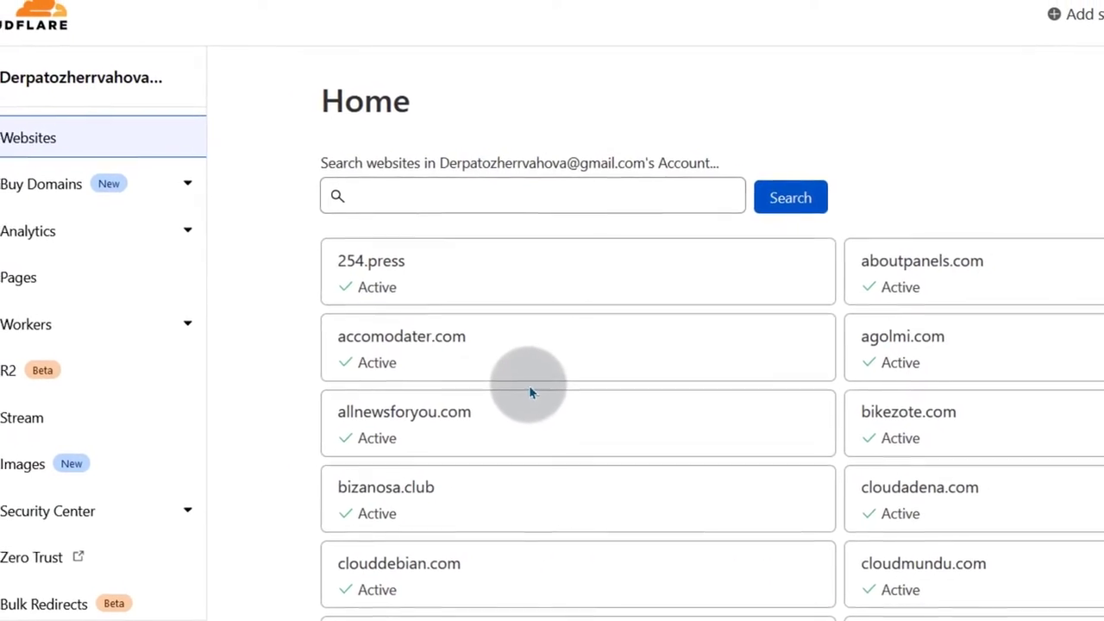
# Step: Open the bizanosa.club site in Cloudflare, review its Overview, and go to its DNS records
pyautogui.scroll(-2, 518, 396)
pyautogui.click(454, 489)
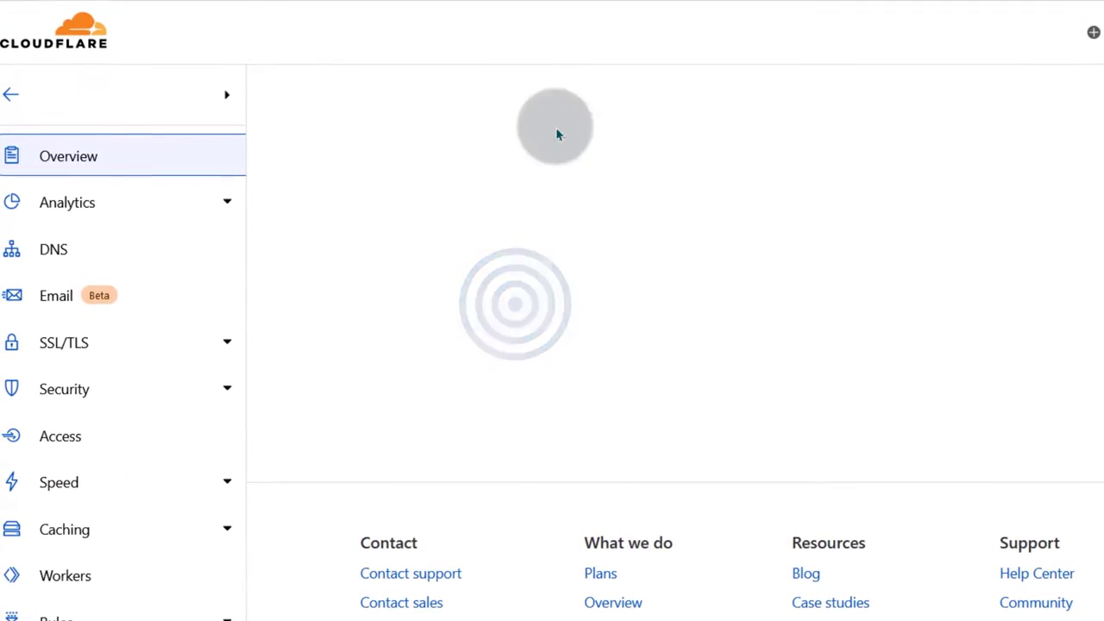
pyautogui.scroll(-2, 624, 432)
pyautogui.scroll(-2, 625, 467)
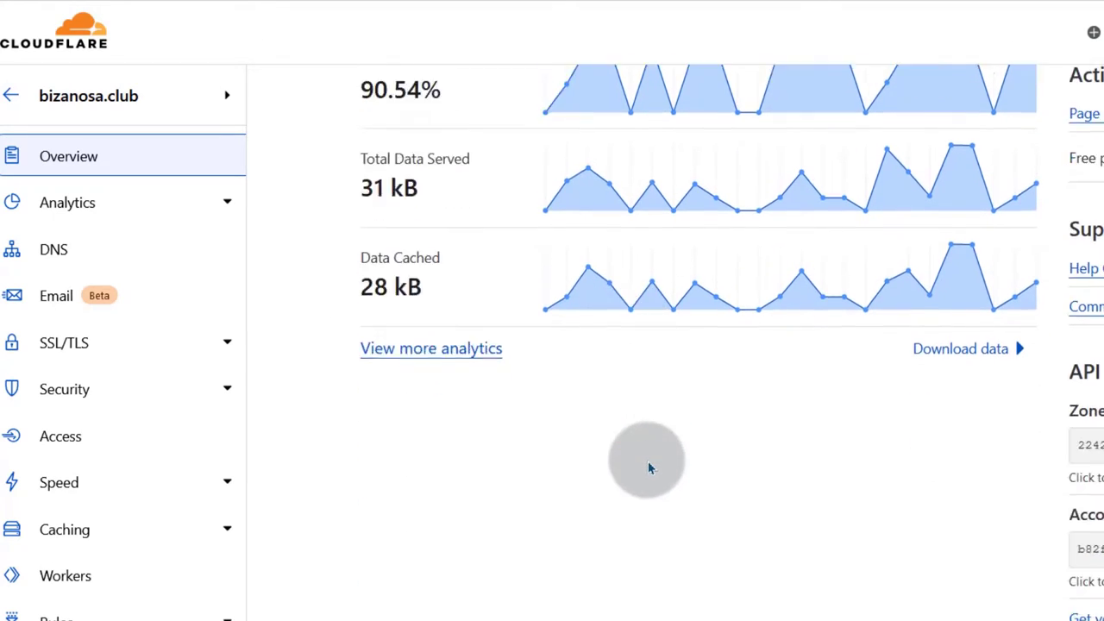
pyautogui.scroll(3, 654, 470)
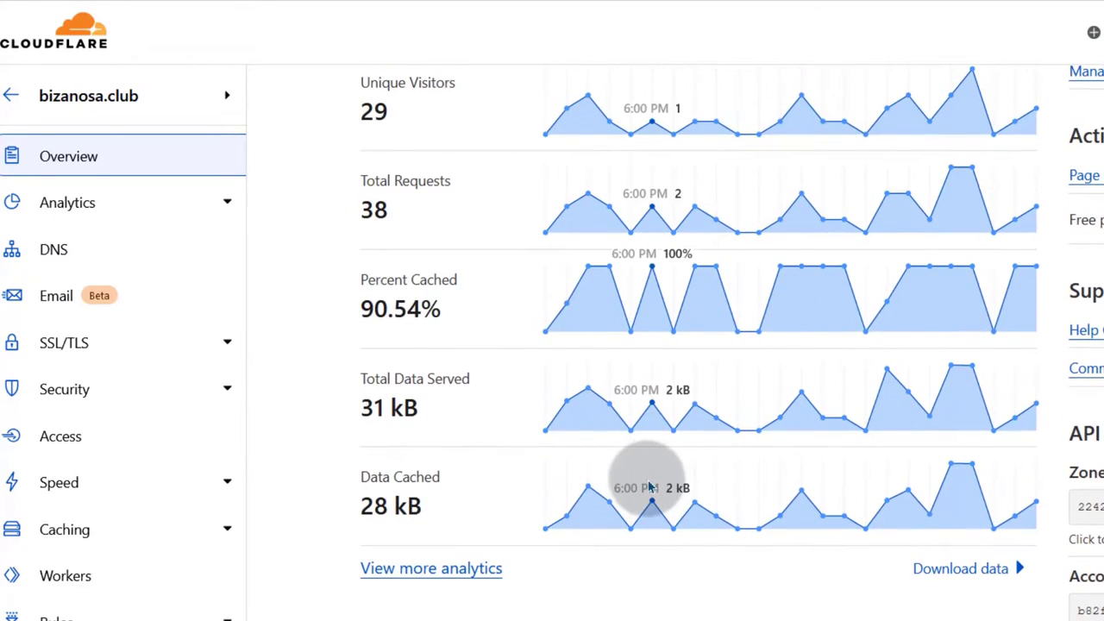
pyautogui.click(53, 249)
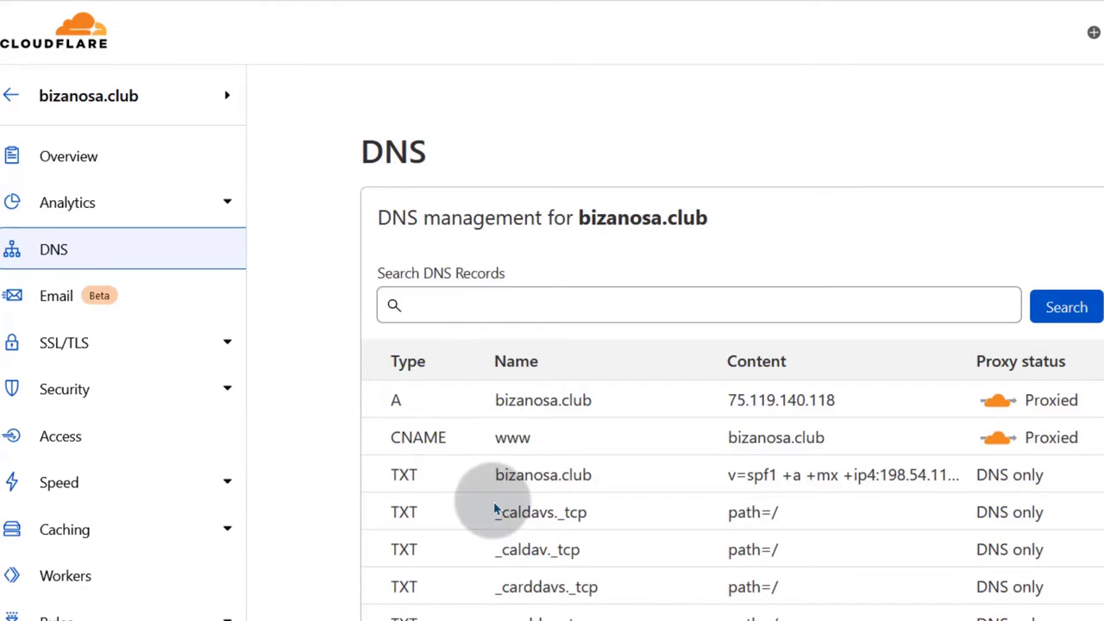
# Step: Copy the domain name bizanosa.club from the DNS heading and return to Hestia
pyautogui.scroll(-1, 483, 491)
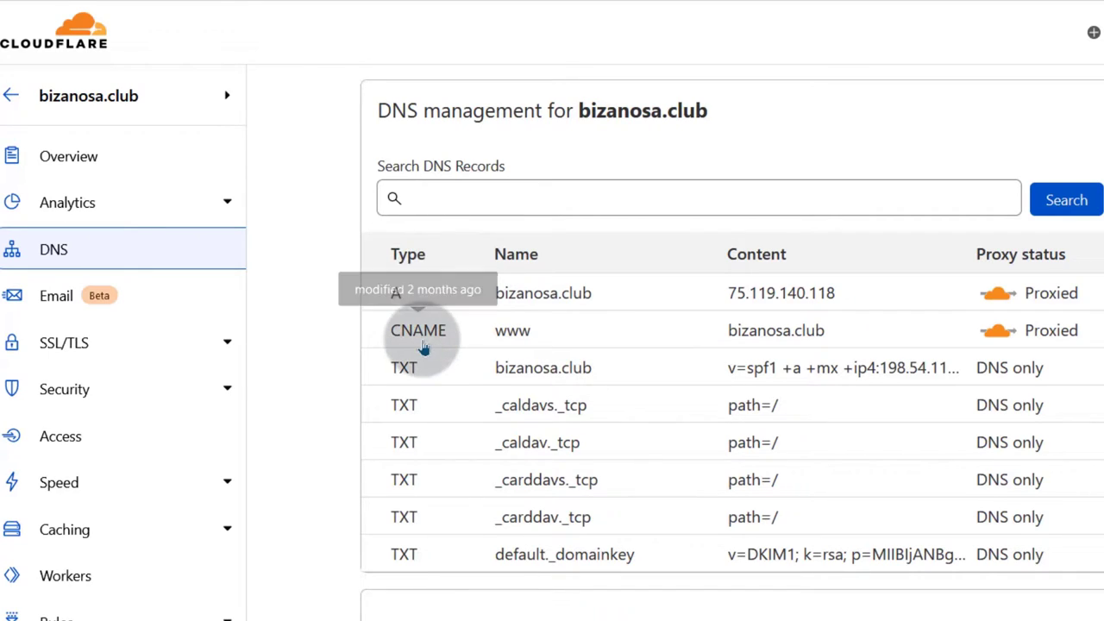
pyautogui.scroll(2, 449, 129)
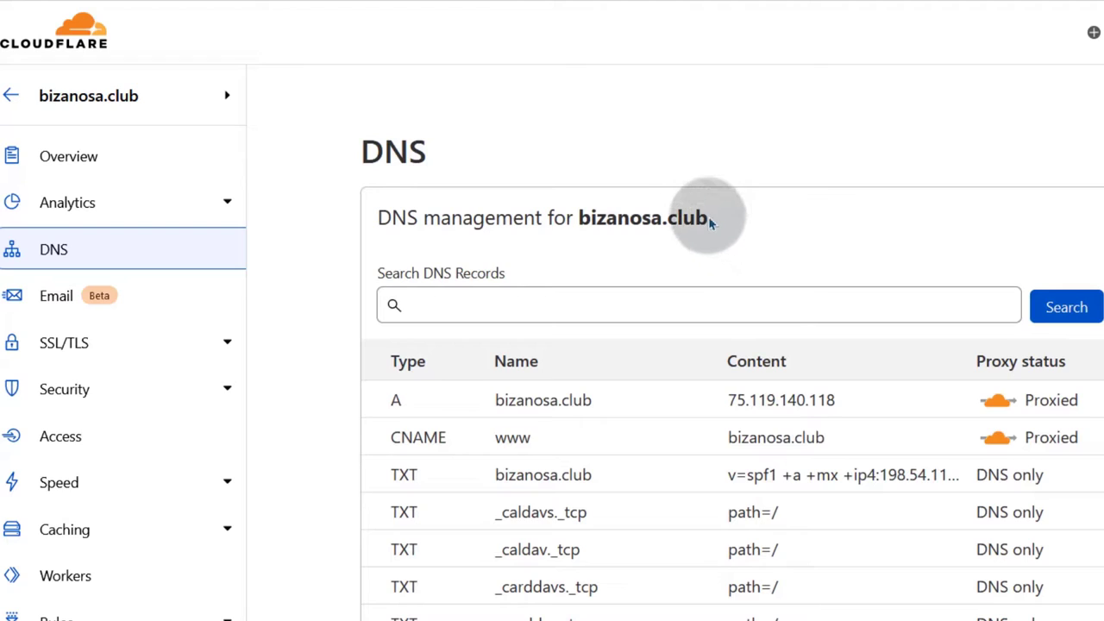
pyautogui.moveTo(704, 212); pyautogui.dragTo(580, 210)
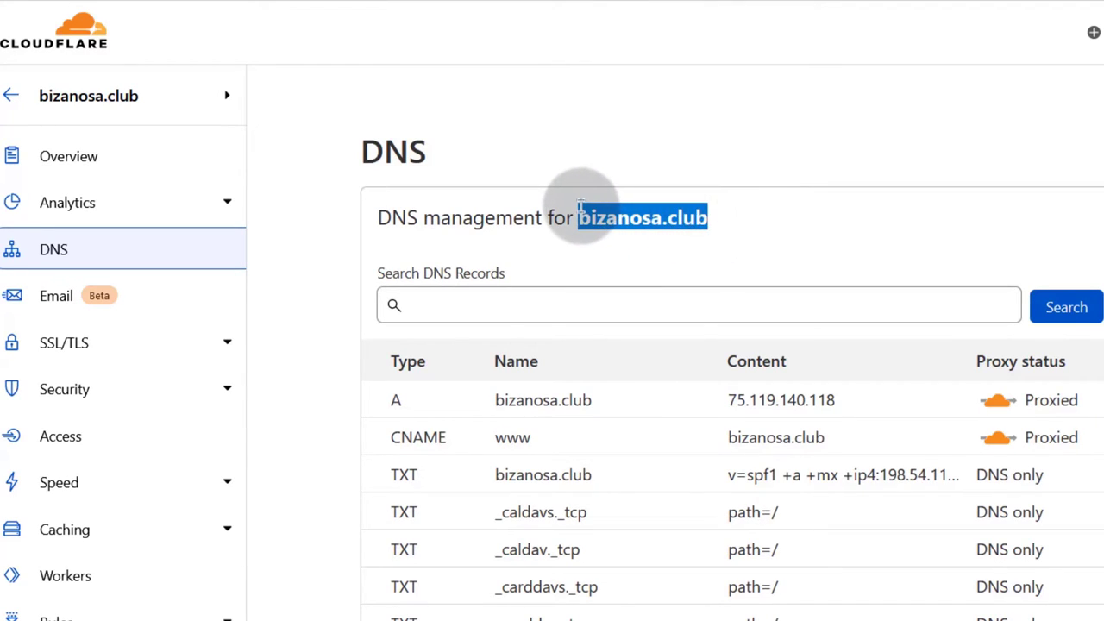
pyautogui.rightClick(592, 207)
pyautogui.click(665, 394)
pyautogui.hotkey('alt', 'Tab')
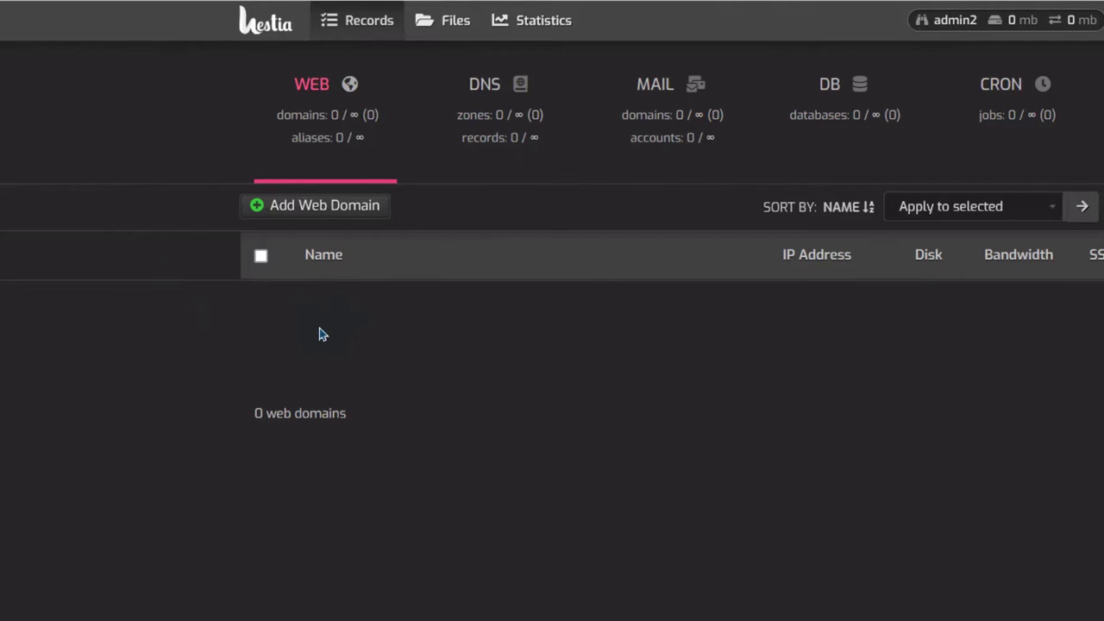
# Step: Add web domain bizanosa.club with a DNS zone created alongside it
pyautogui.click(314, 211)
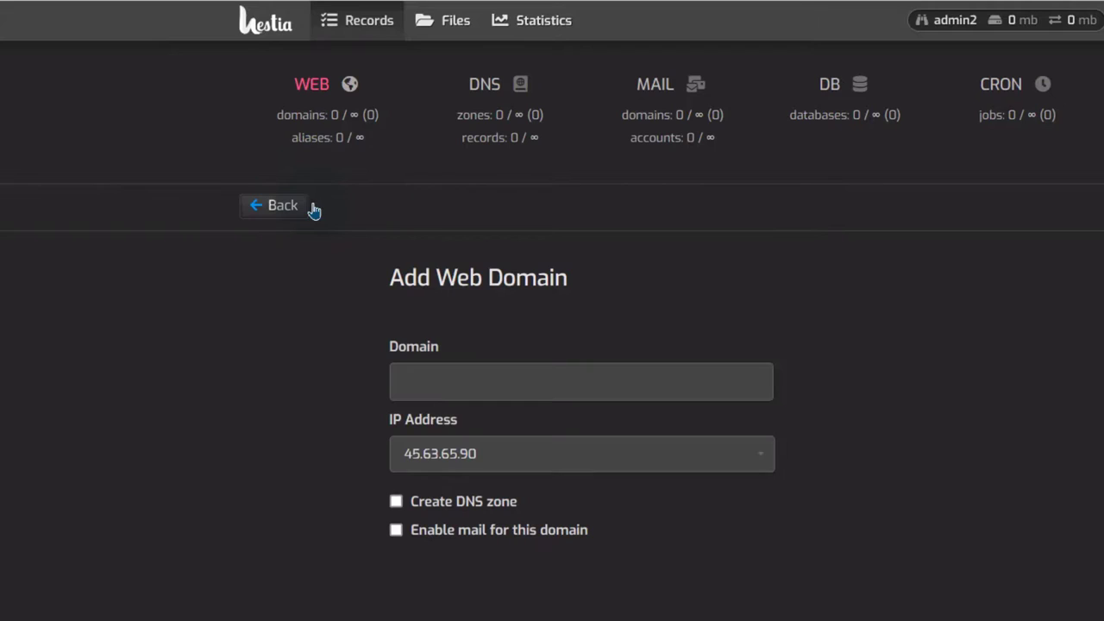
pyautogui.rightClick(431, 371)
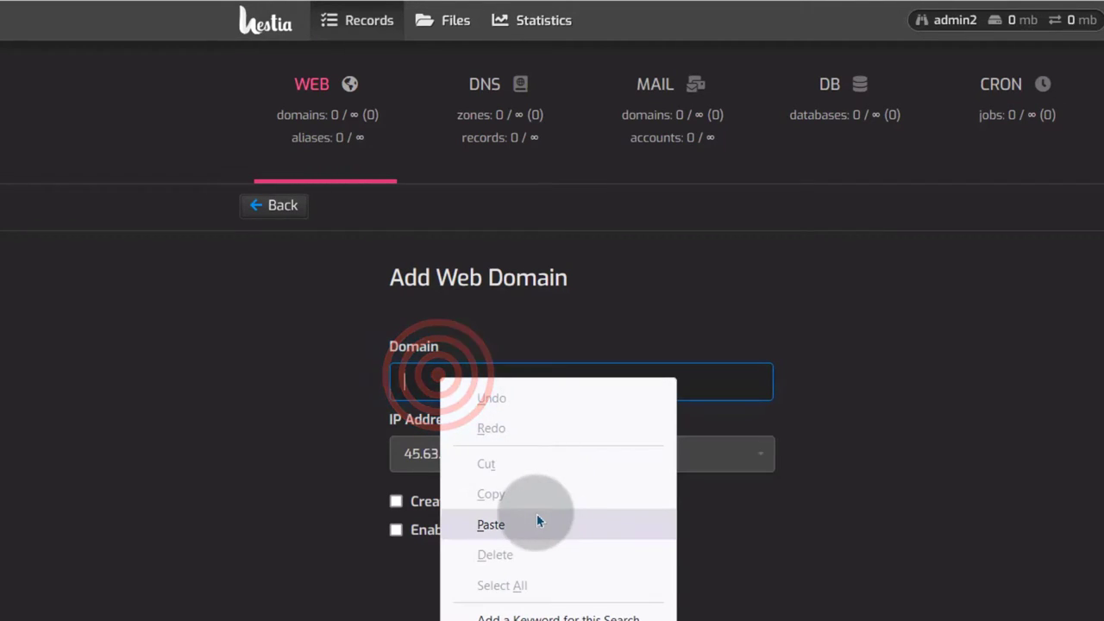
pyautogui.click(536, 516)
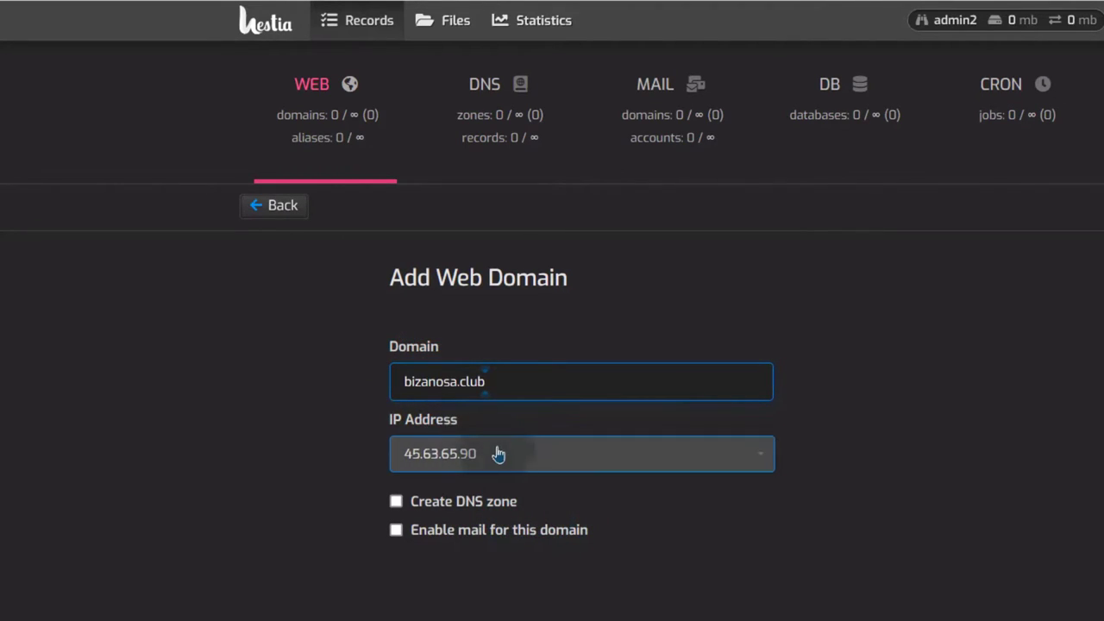
pyautogui.click(397, 503)
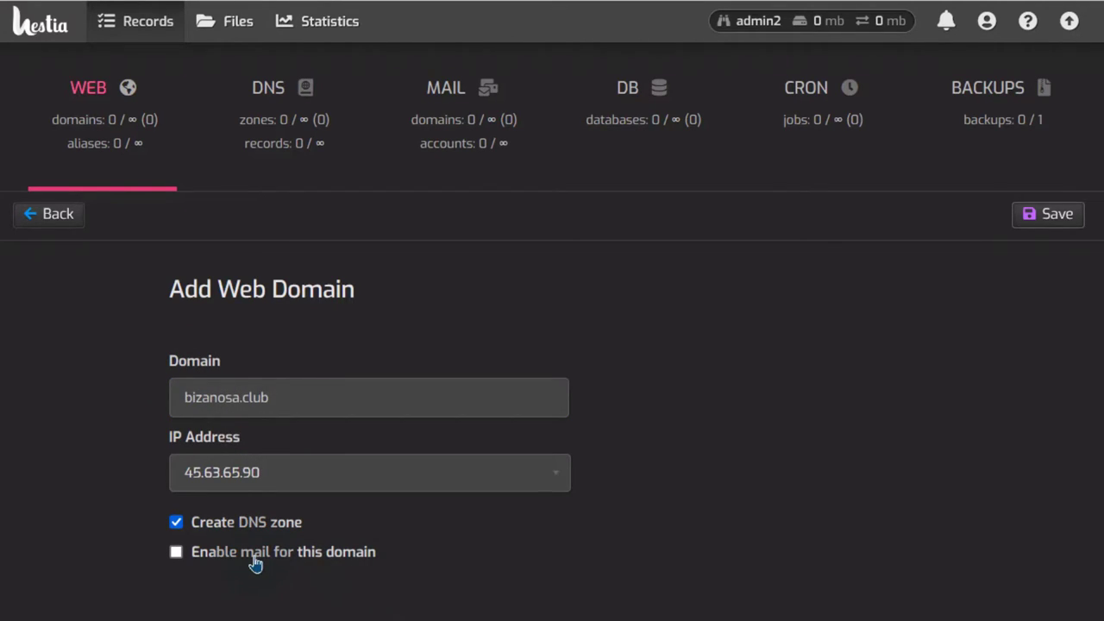
pyautogui.click(1056, 223)
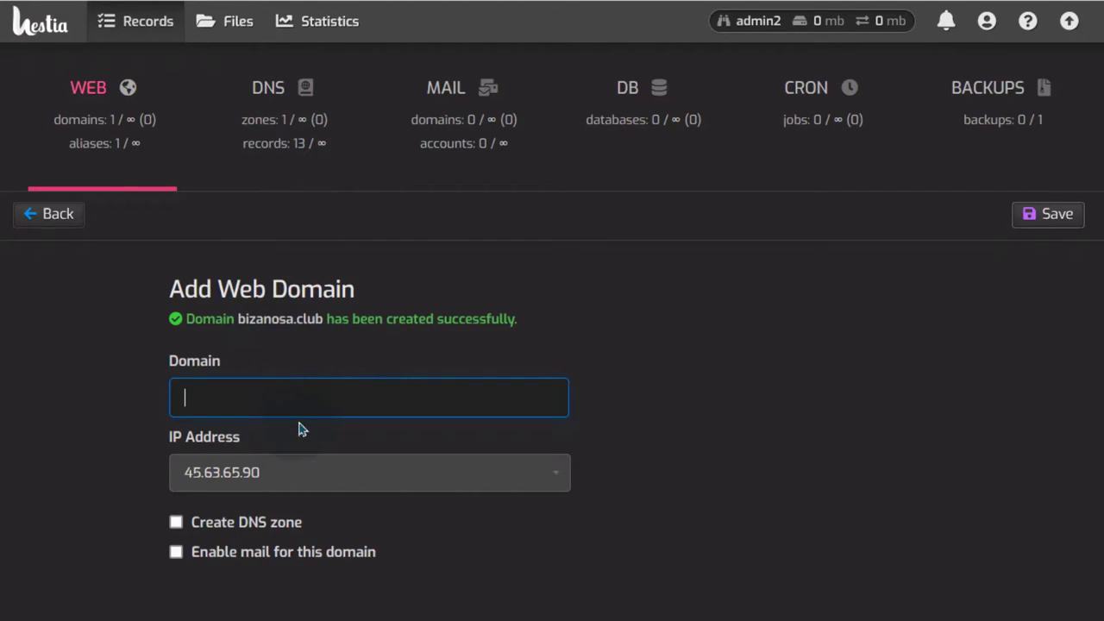
# Step: View the 13 records of the bizanosa.club zone from the DNS list
pyautogui.click(270, 97)
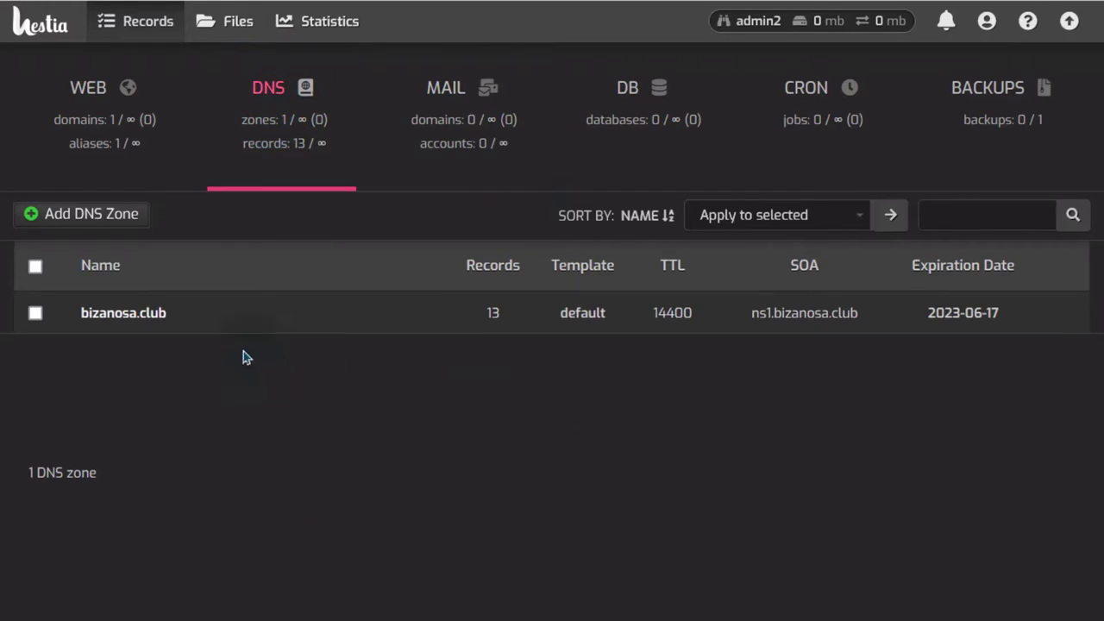
pyautogui.click(121, 313)
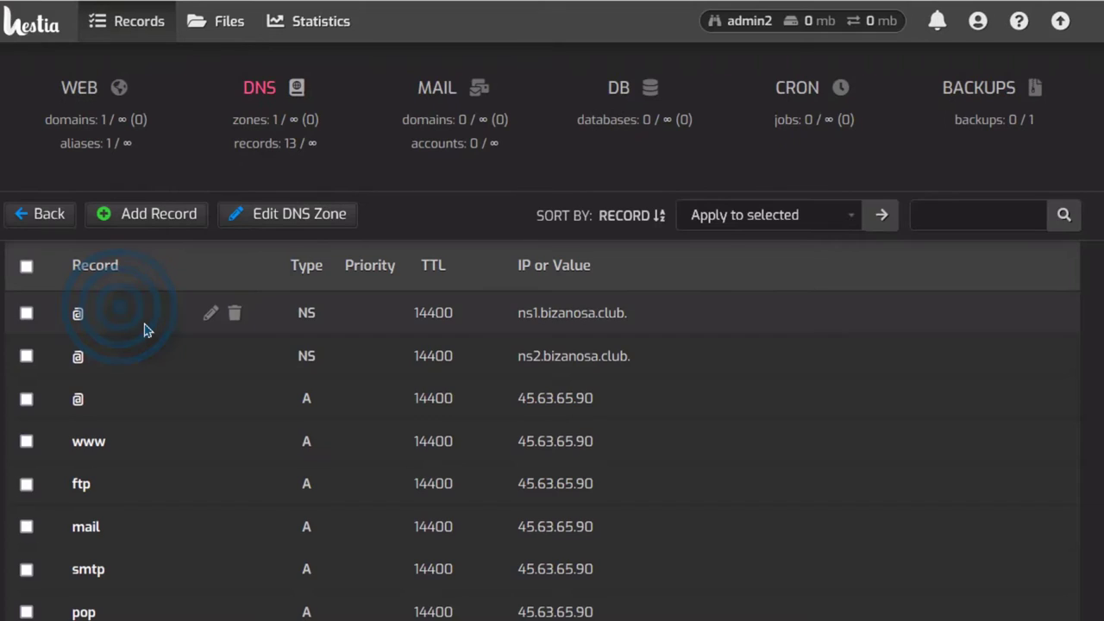
pyautogui.scroll(-3, 476, 313)
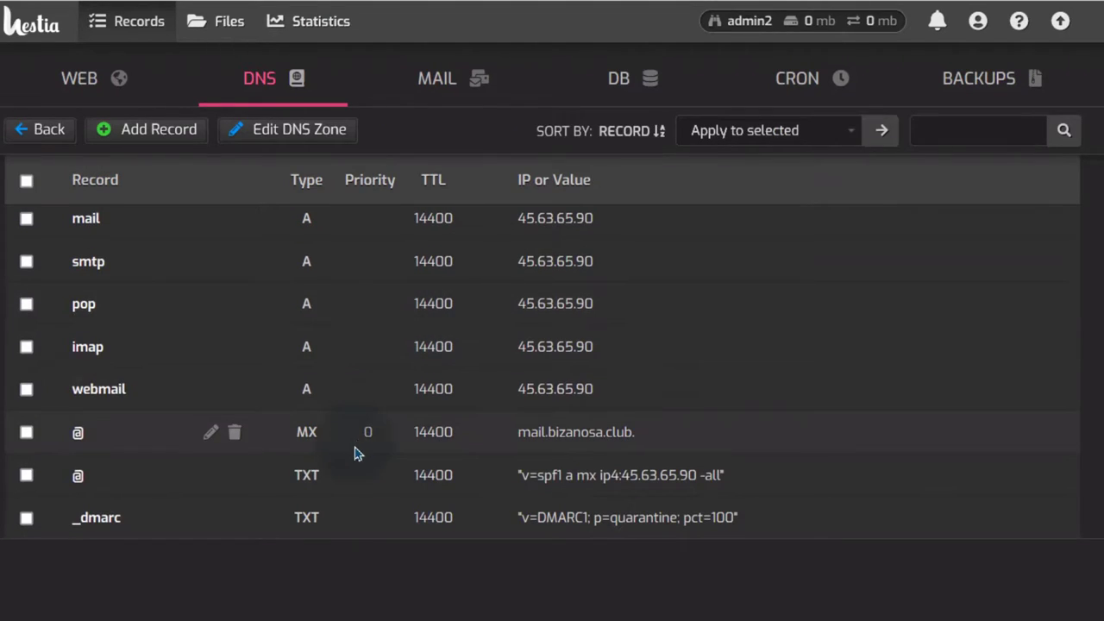
pyautogui.scroll(5, 358, 451)
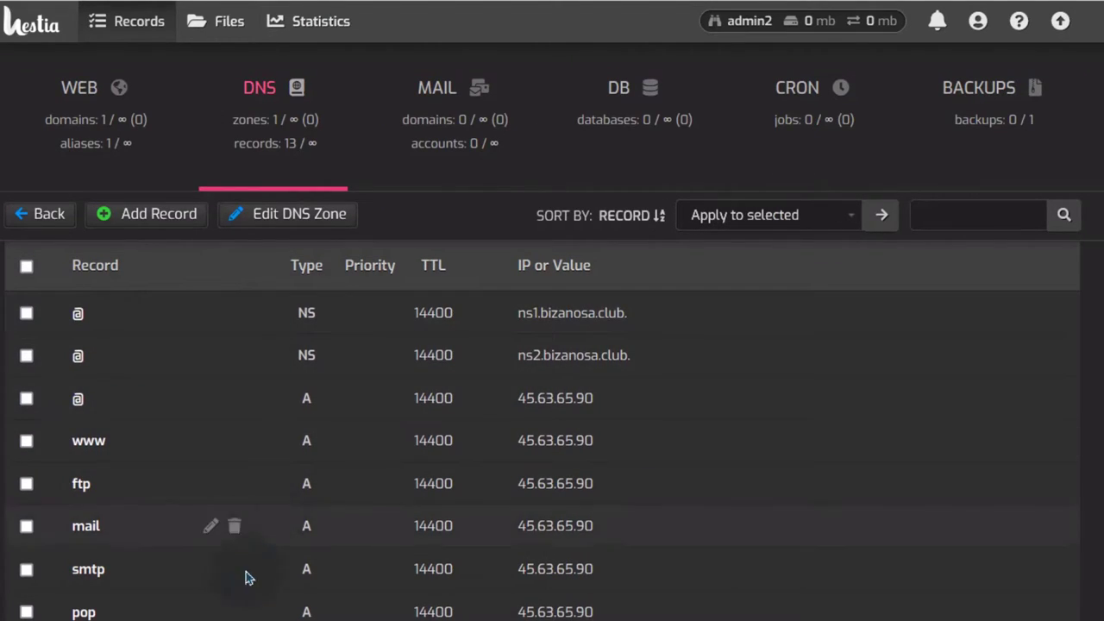
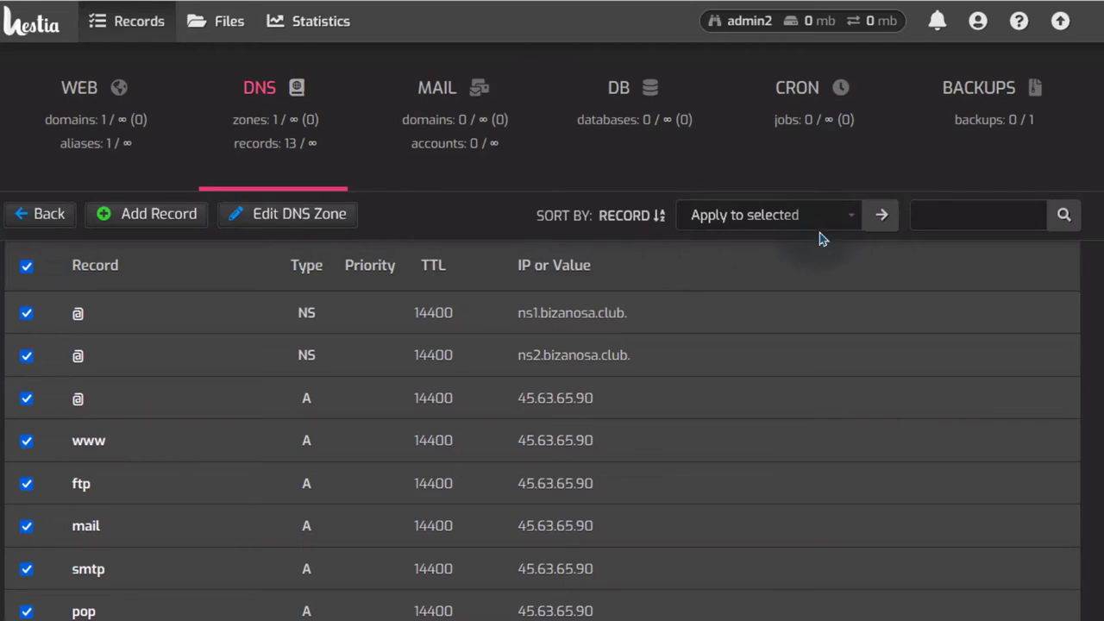
# Step: Inspect the bizanosa.club zone's SOA nameserver setting, then return to the records list
pyautogui.click(289, 214)
pyautogui.scroll(-2, 749, 447)
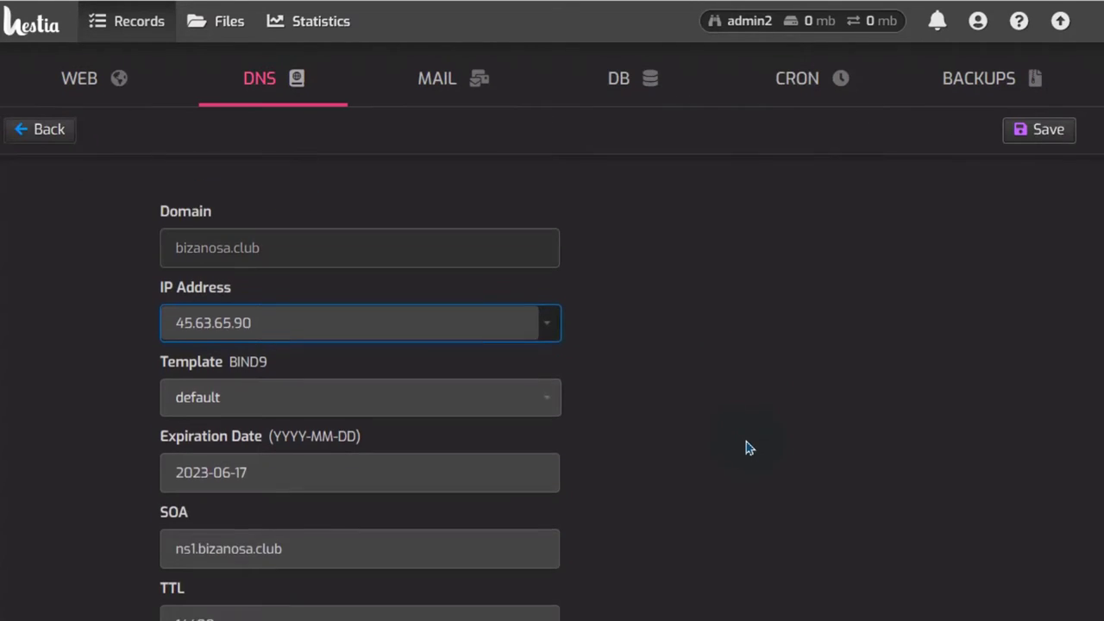
pyautogui.click(291, 521)
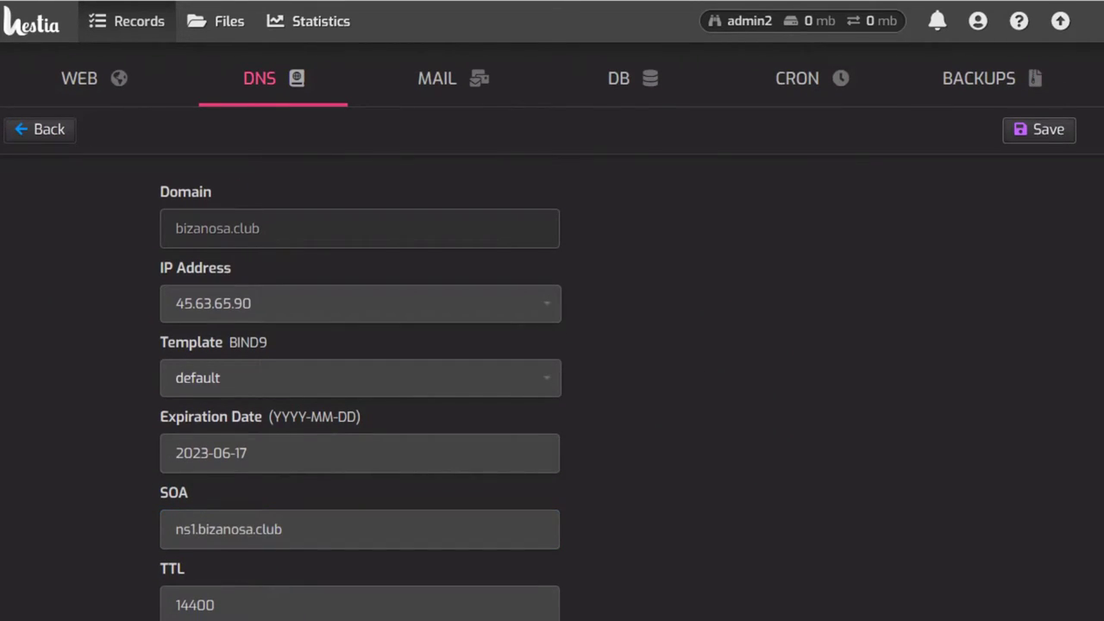
pyautogui.hotkey('alt', 'Left')
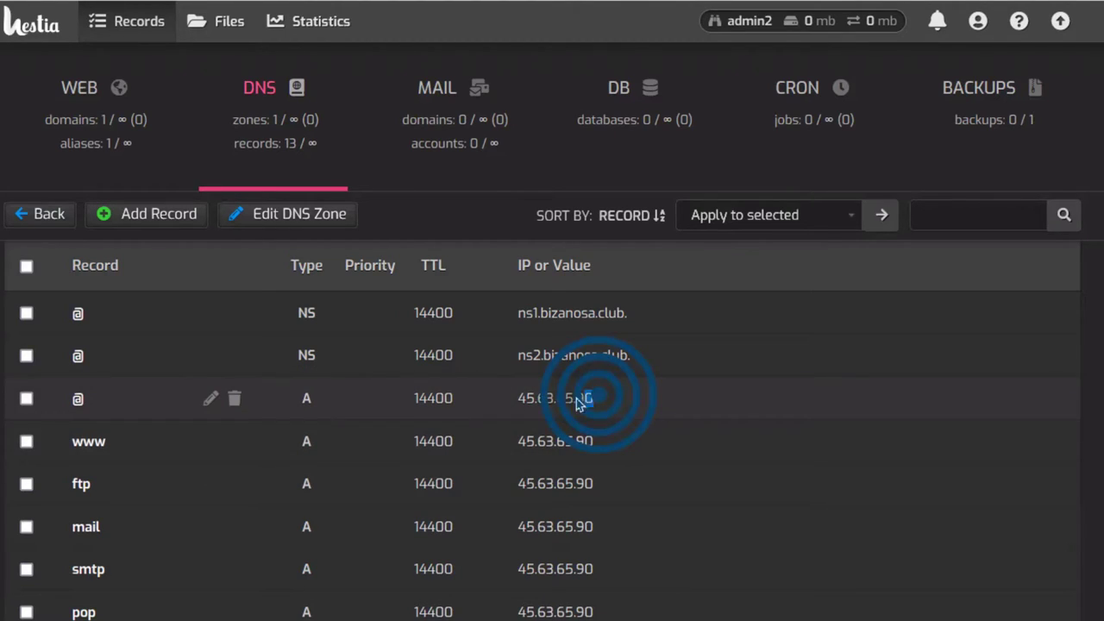
# Step: Copy the server IP 45.63.65.90 from the @ A record
pyautogui.rightClick(534, 403)
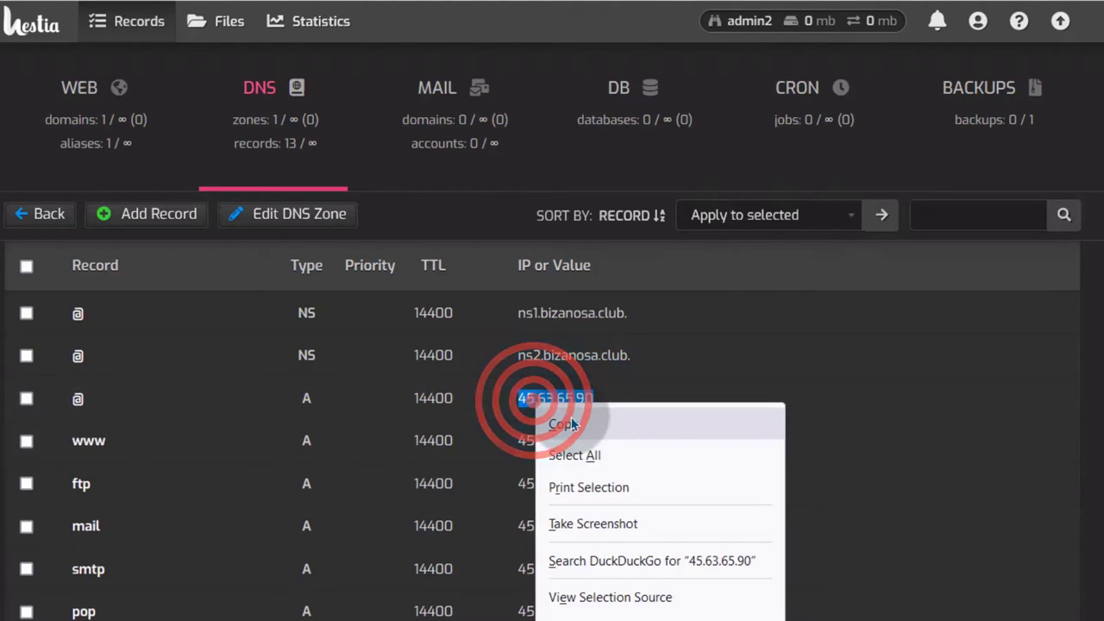
pyautogui.click(565, 417)
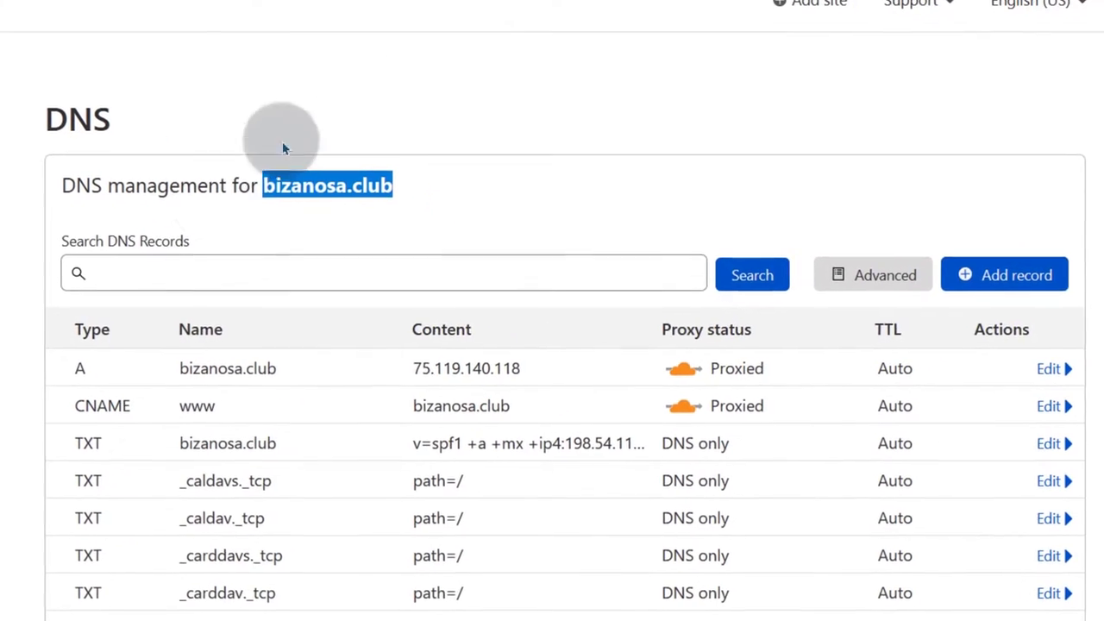
pyautogui.scroll(-3, 230, 271)
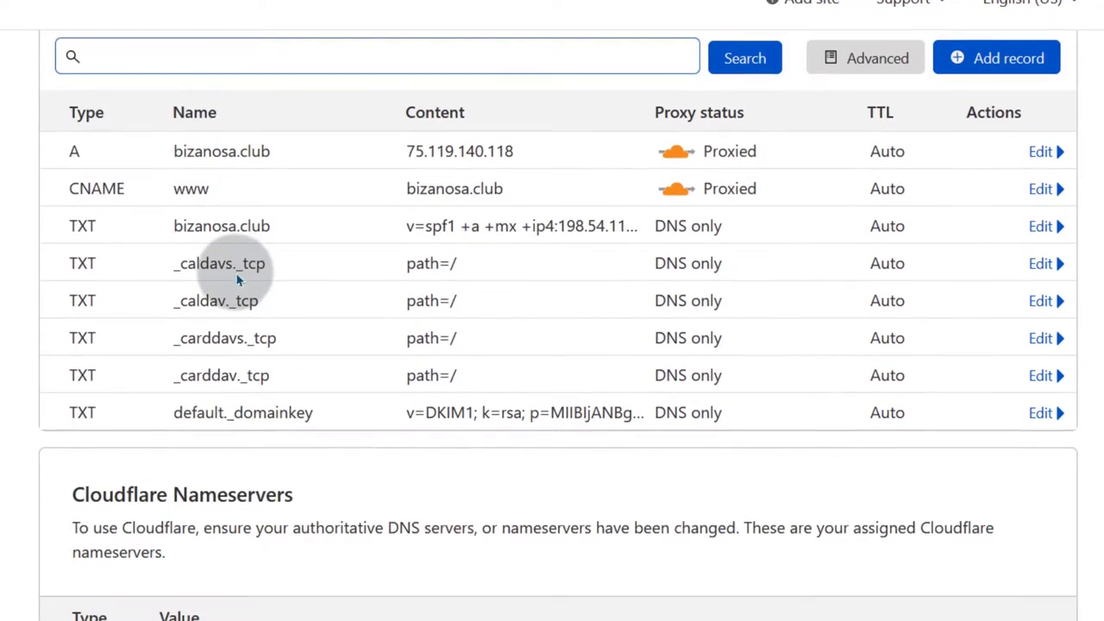
pyautogui.scroll(3, 238, 279)
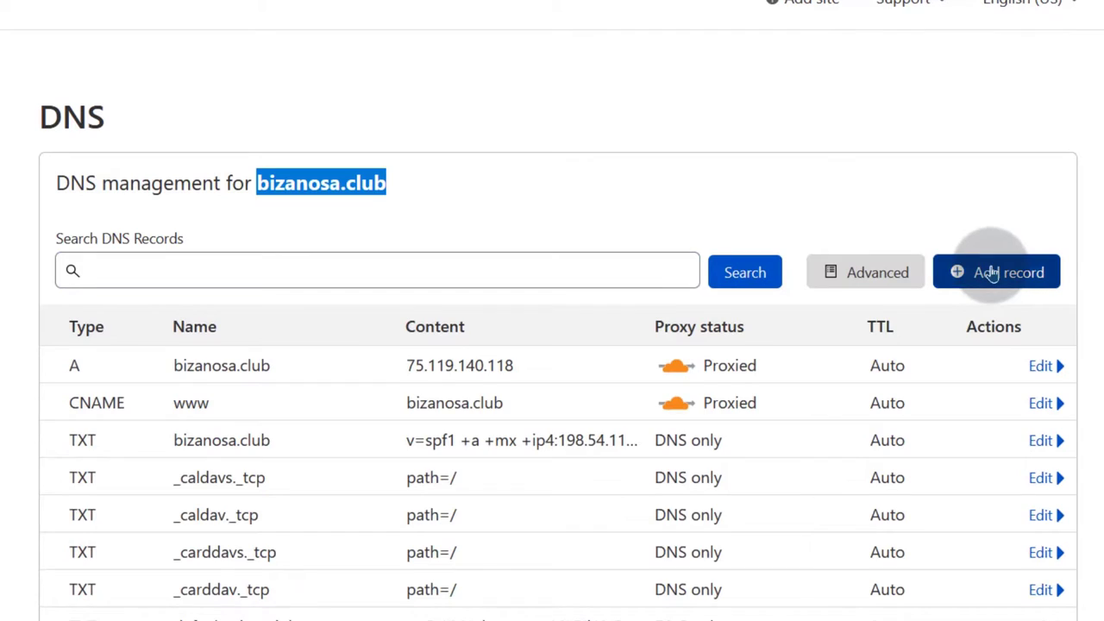
# Step: Change the Cloudflare bizanosa.club A record from 75.119.140.118 to 45.63.65.90 and save it
pyautogui.click(992, 269)
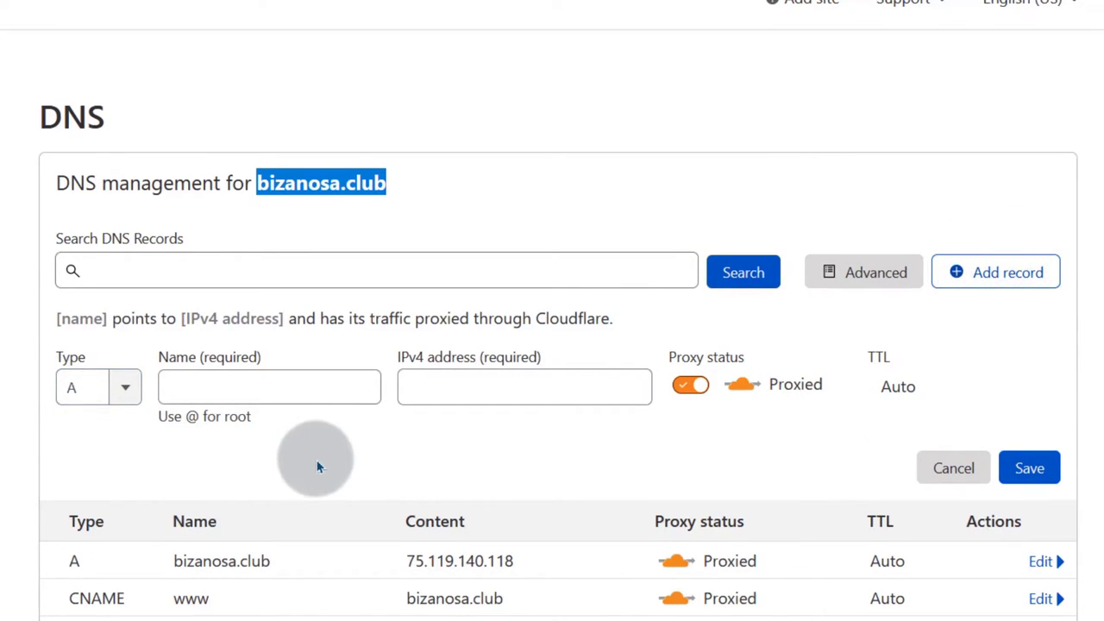
pyautogui.scroll(-3, 320, 456)
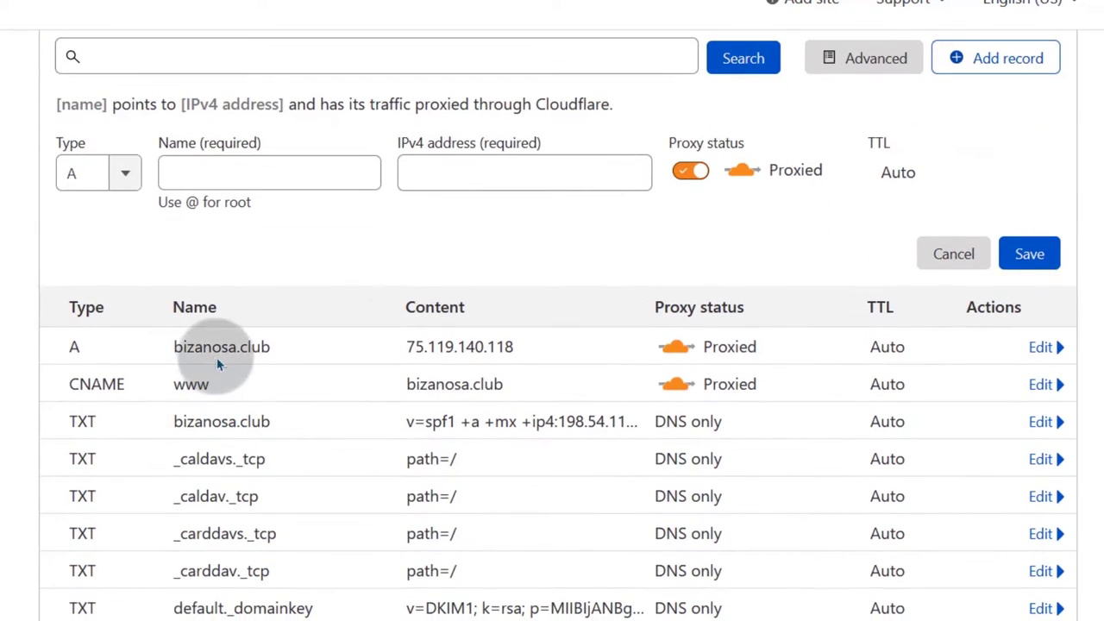
pyautogui.click(461, 344)
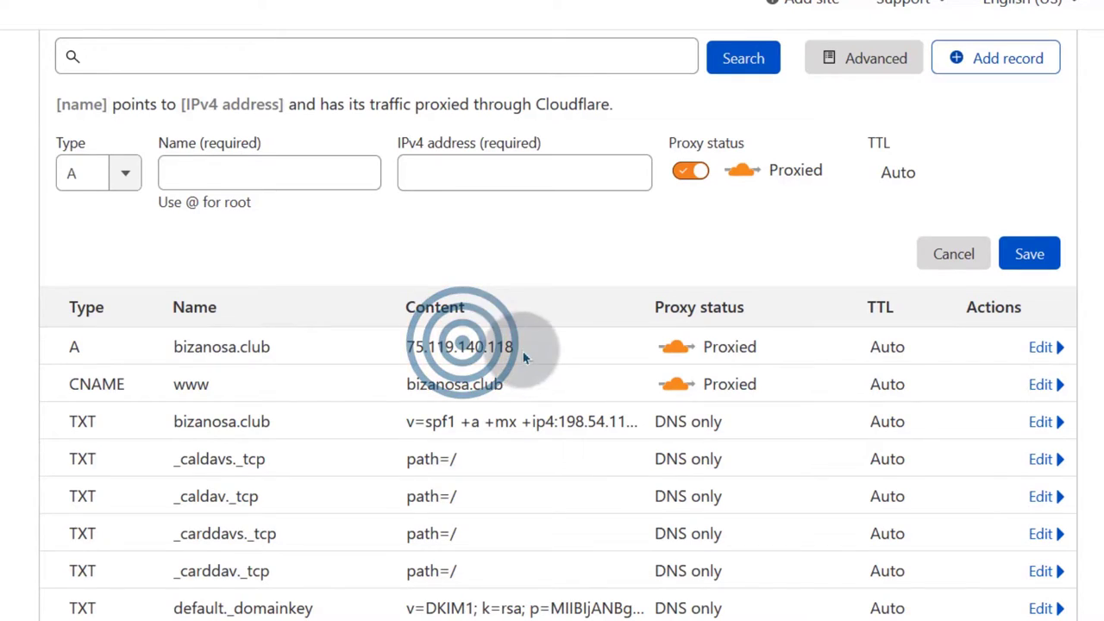
pyautogui.click(1042, 347)
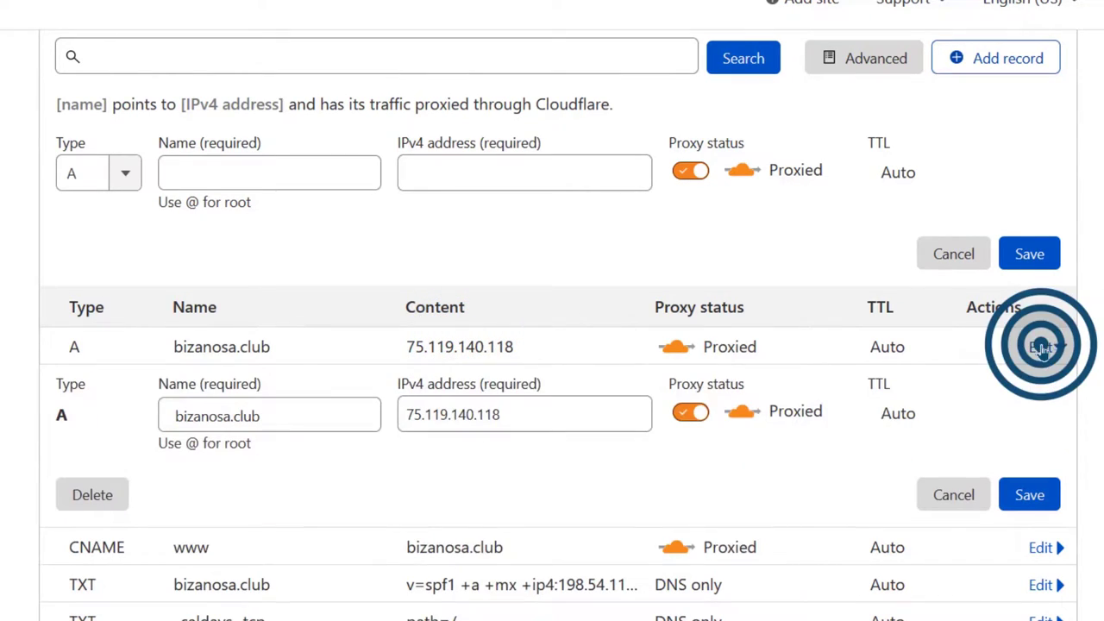
pyautogui.moveTo(523, 414); pyautogui.dragTo(410, 413)
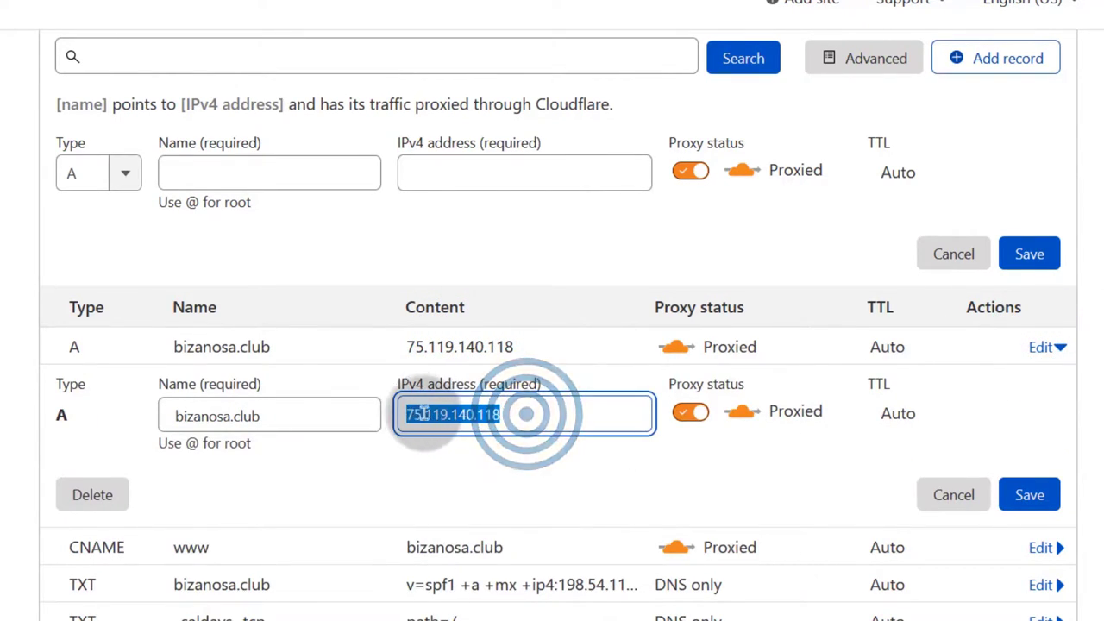
pyautogui.rightClick(413, 414)
pyautogui.click(482, 168)
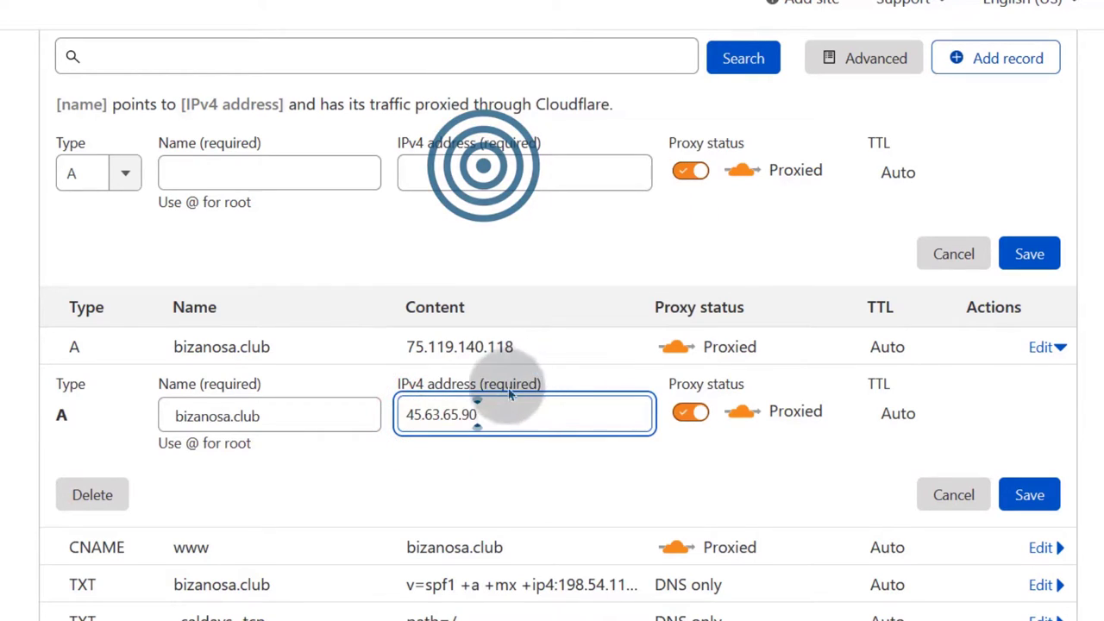
pyautogui.click(1030, 494)
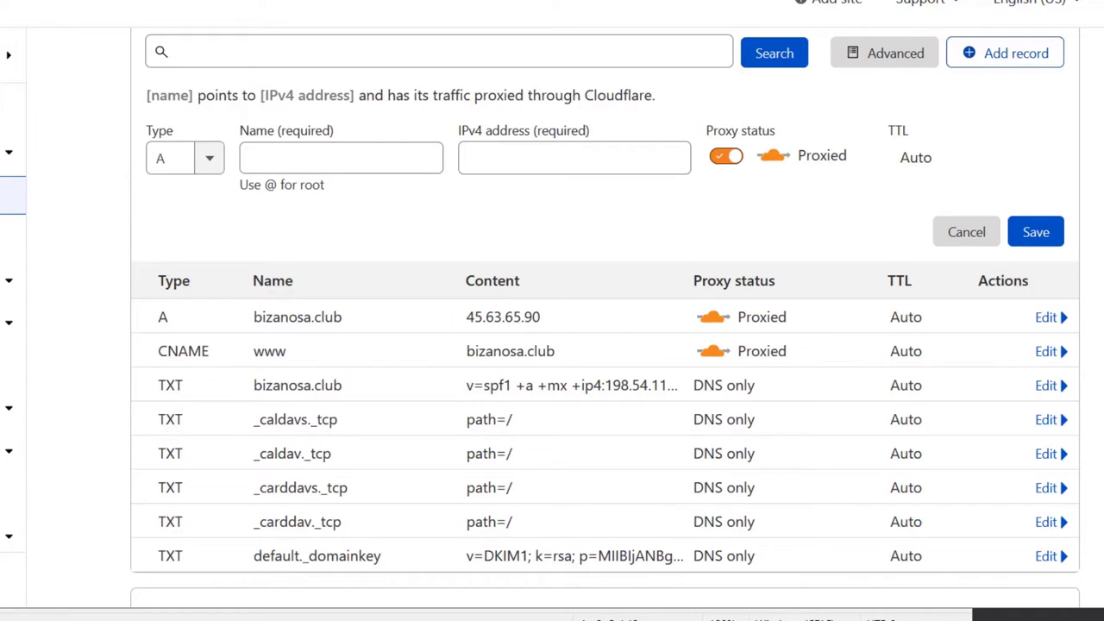
pyautogui.hotkey('ctrl', 'Tab')
# Step: Browse Cloudflare's record type list while comparing against the records Hestia lists
pyautogui.click(143, 402)
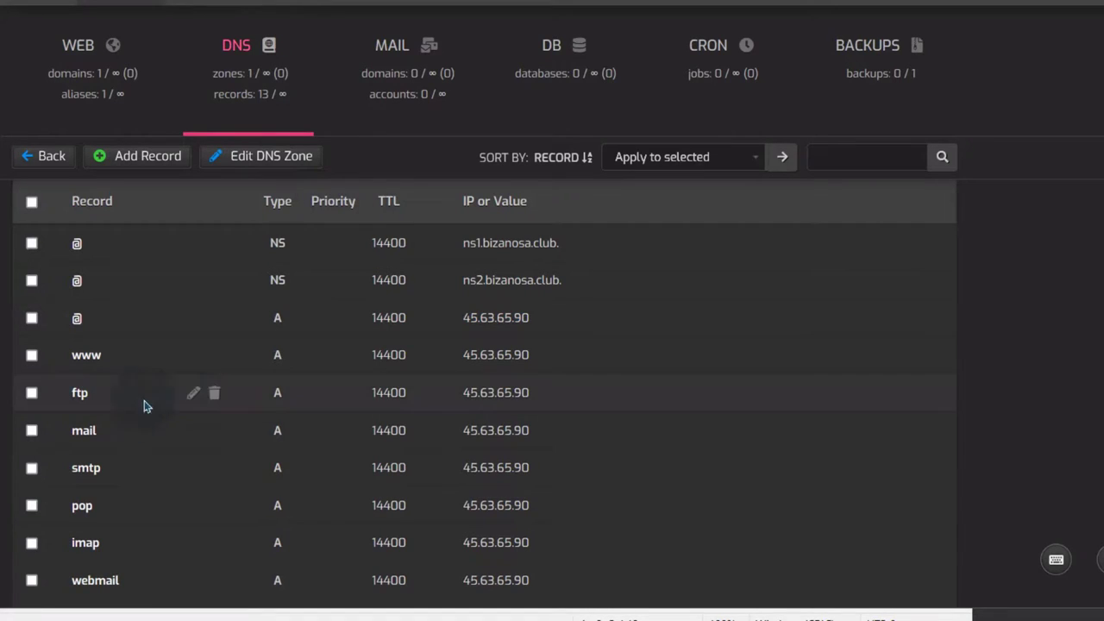
pyautogui.scroll(-1, 167, 377)
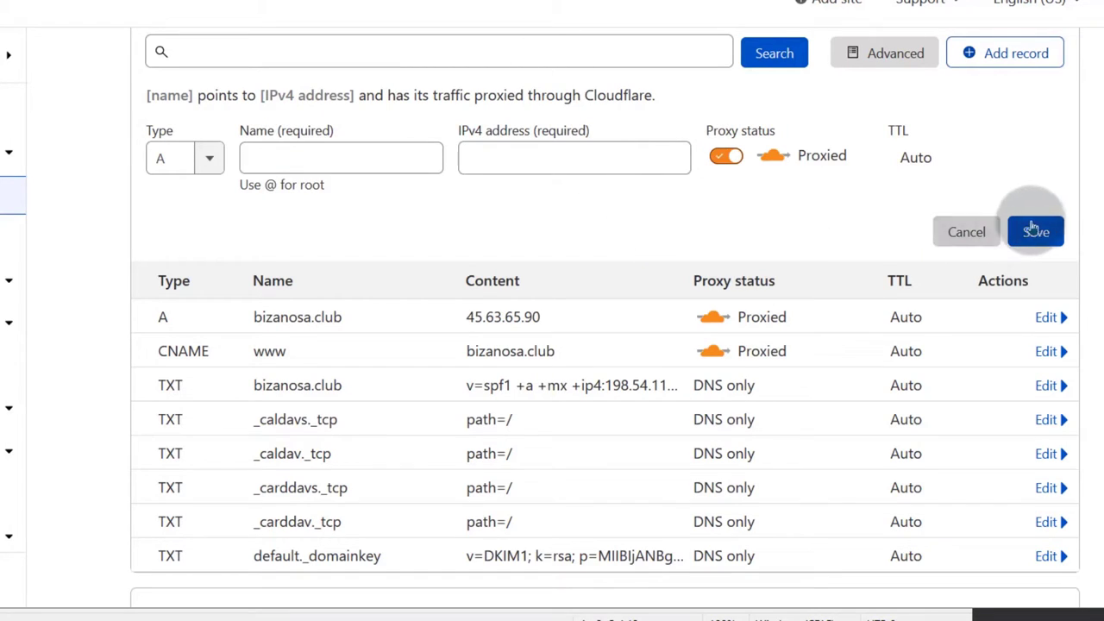
pyautogui.click(209, 158)
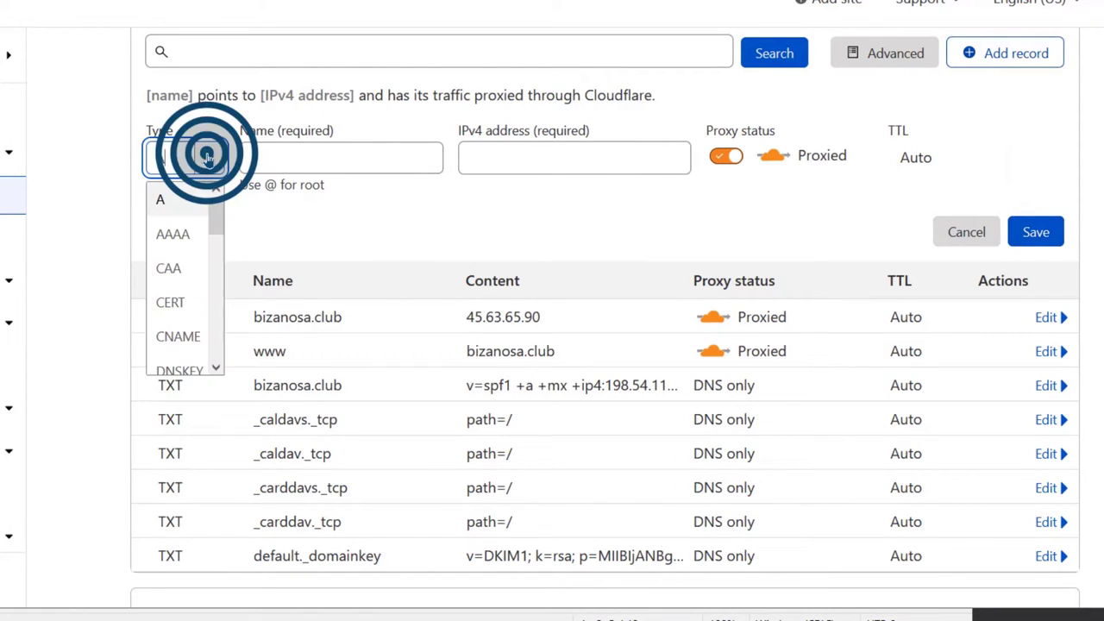
pyautogui.scroll(2, 203, 276)
pyautogui.scroll(-2, 194, 414)
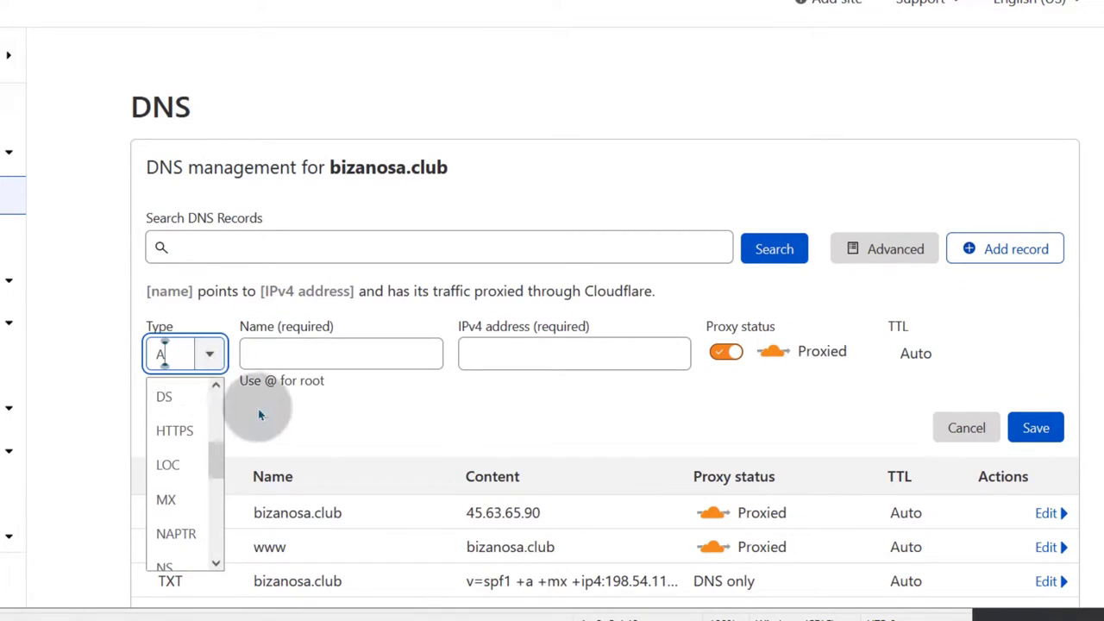
pyautogui.scroll(-2, 328, 431)
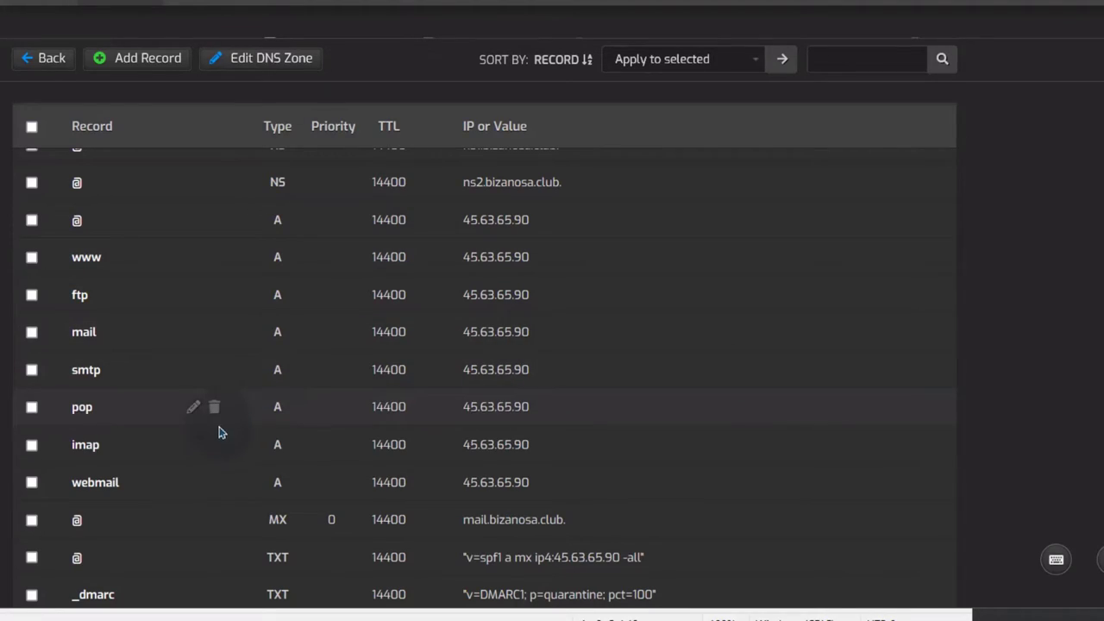
pyautogui.scroll(-2, 111, 458)
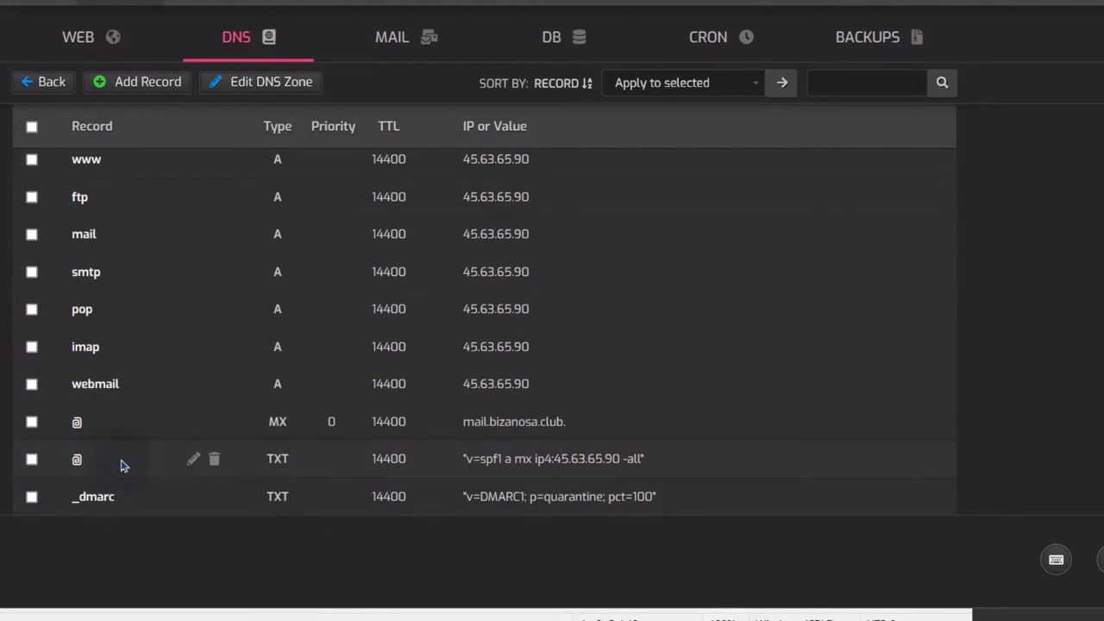
pyautogui.scroll(2, 95, 448)
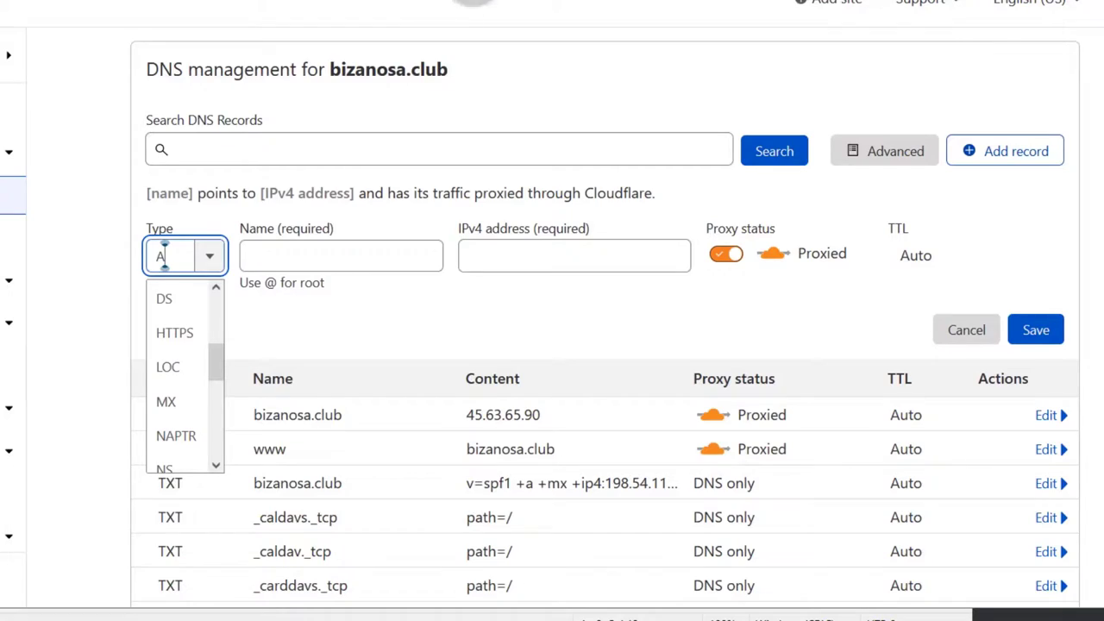
# Step: Set the new Cloudflare record's type to A and focus its Name field
pyautogui.click(167, 259)
pyautogui.click(210, 255)
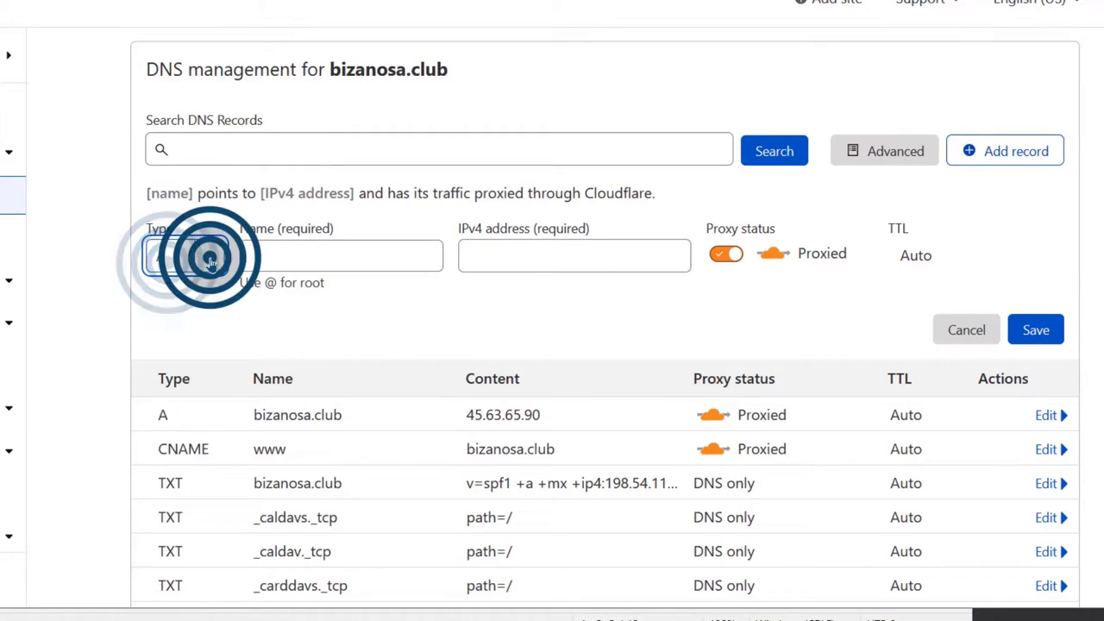
pyautogui.click(169, 289)
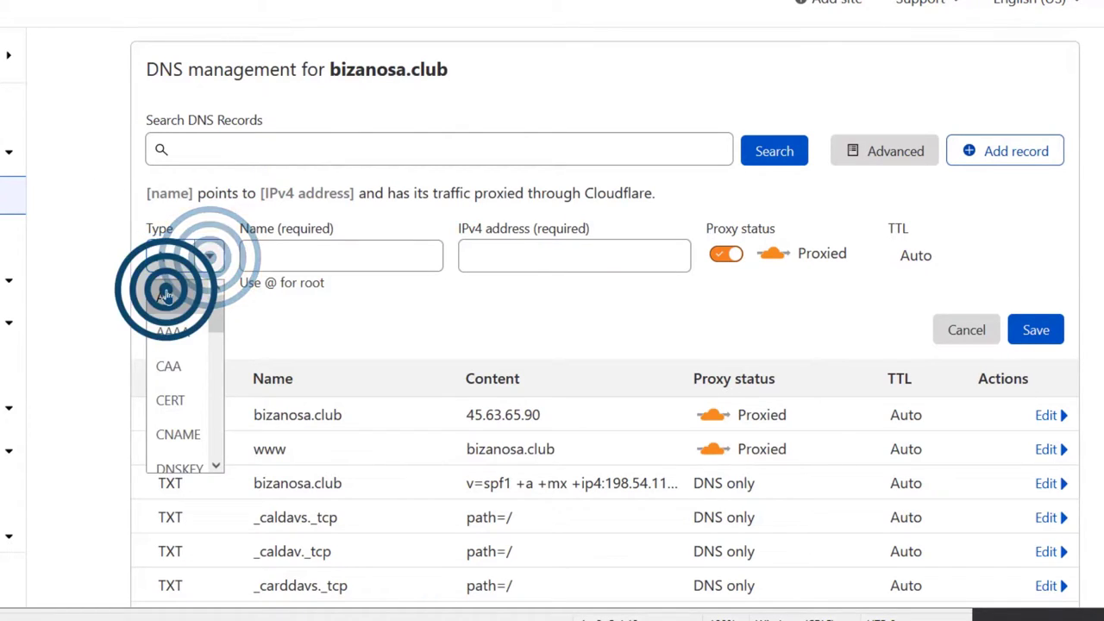
pyautogui.click(261, 252)
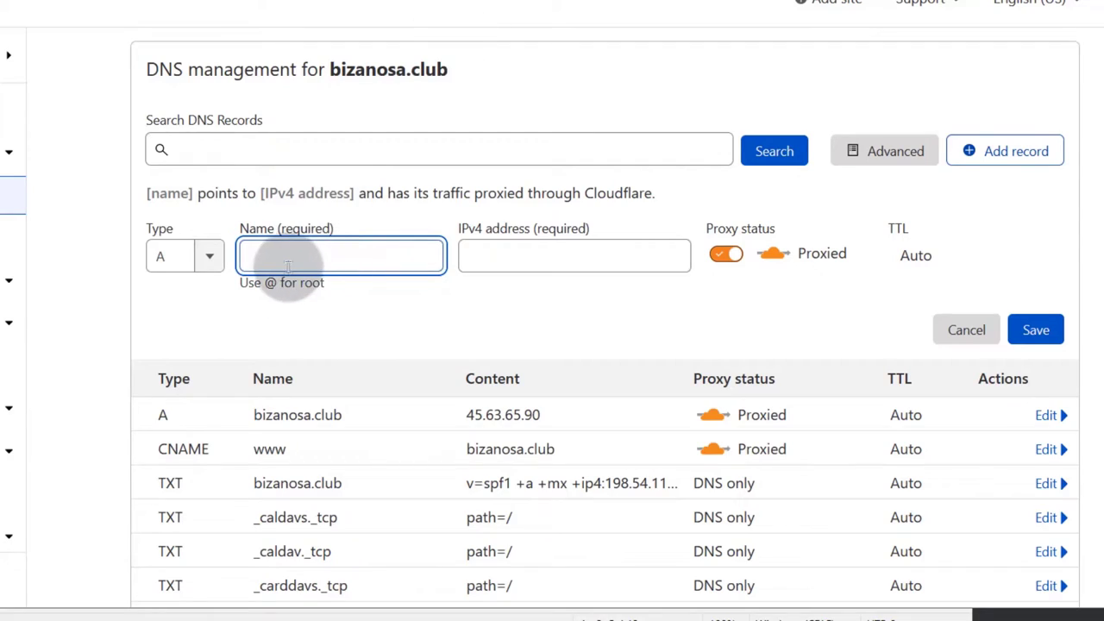
# Step: Add an A record named ftp pointing to 45.63.65.90
pyautogui.click(287, 266)
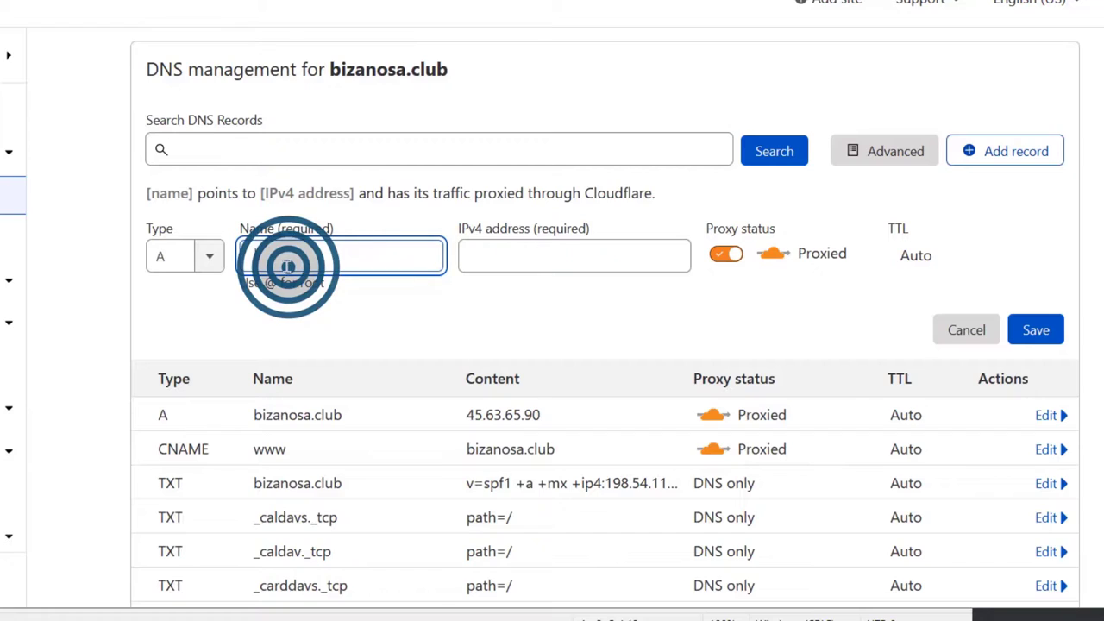
pyautogui.write('ft')
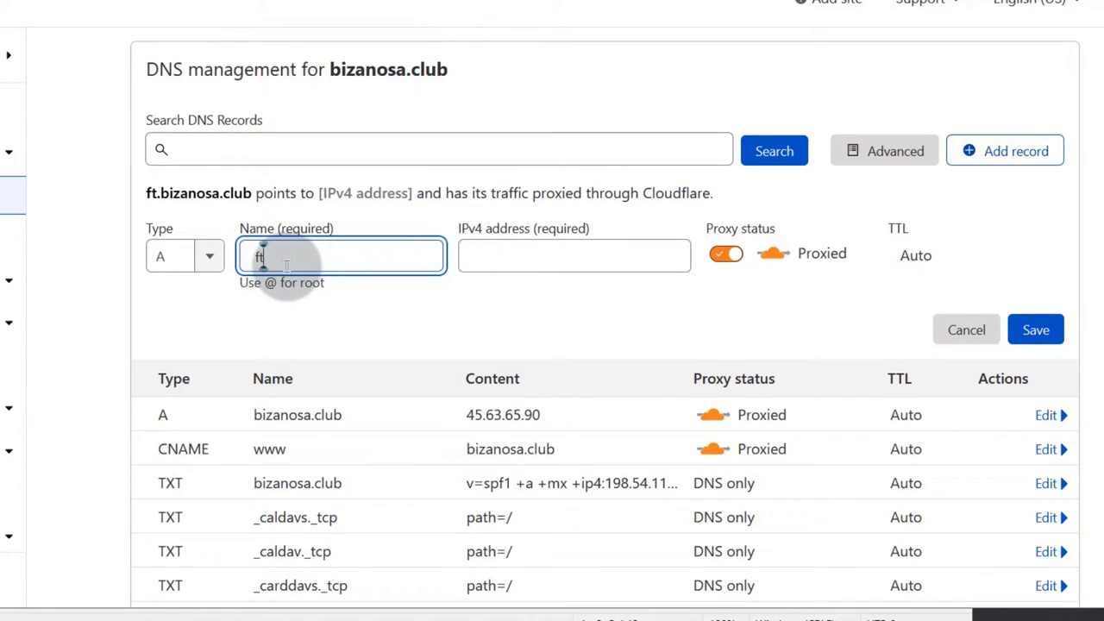
pyautogui.write('p')
pyautogui.click(496, 256)
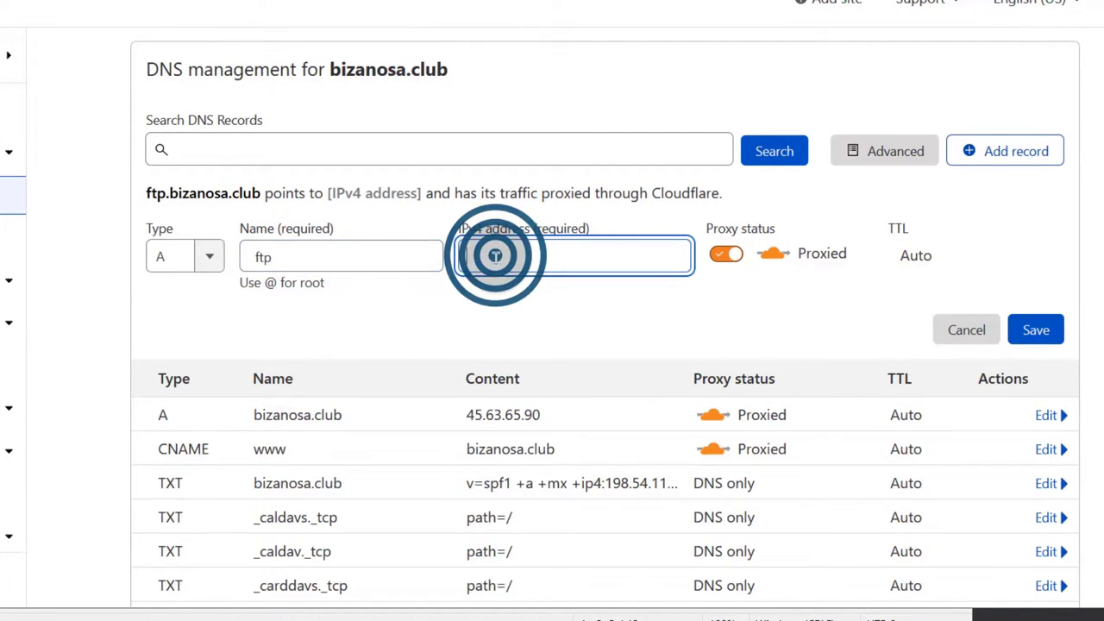
pyautogui.rightClick(493, 256)
pyautogui.click(564, 389)
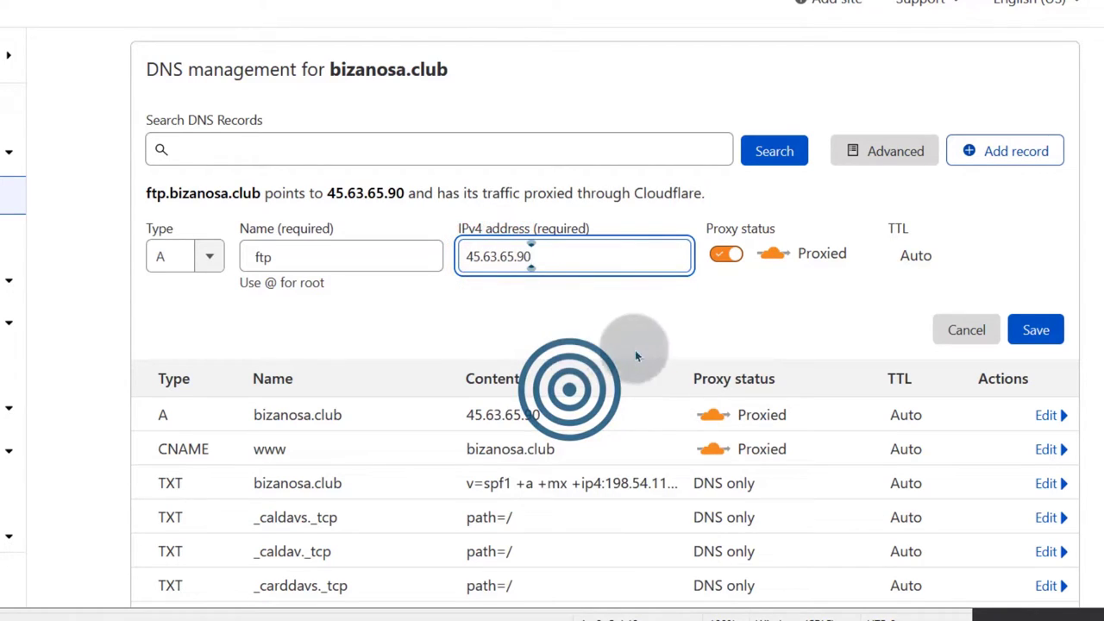
pyautogui.click(1022, 326)
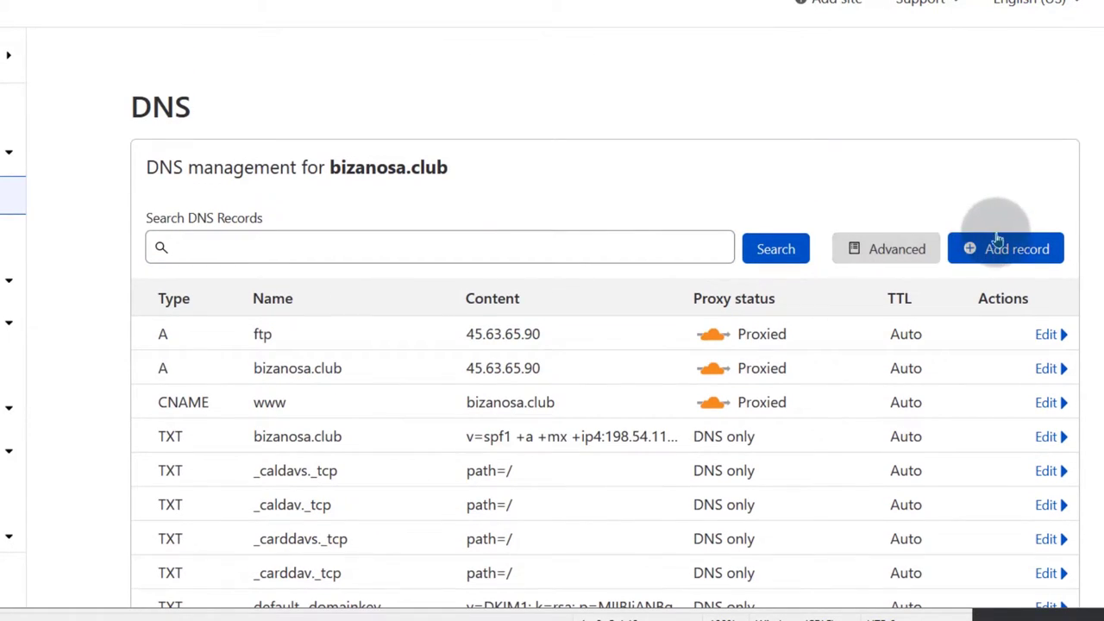
# Step: Add an A record named mail pointing to 45.63.65.90
pyautogui.click(1003, 245)
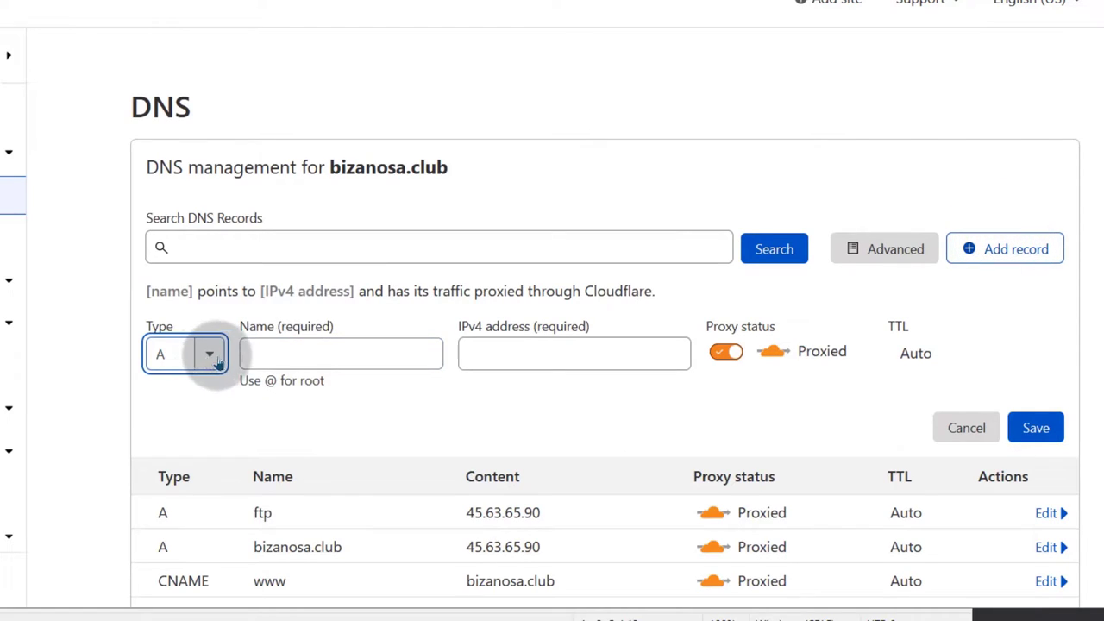
pyautogui.click(317, 348)
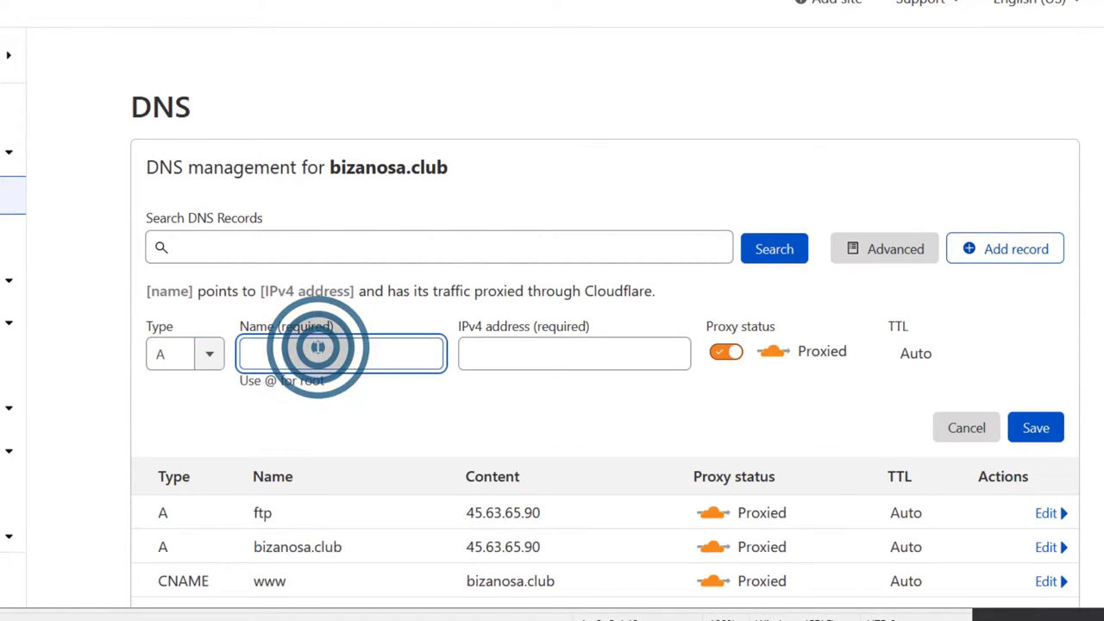
pyautogui.write('mail')
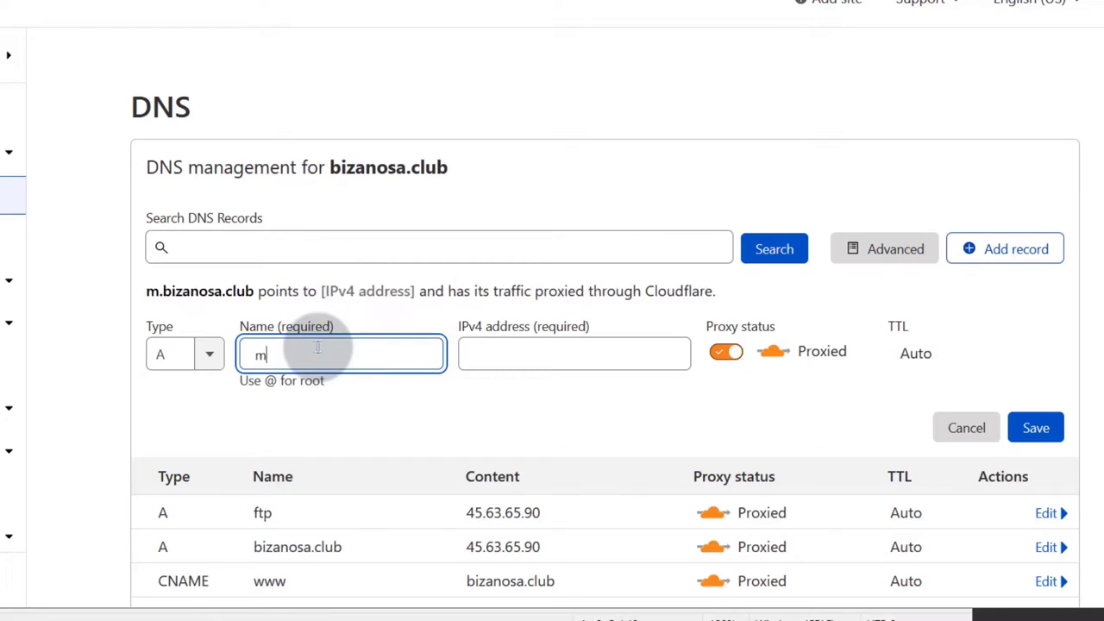
pyautogui.rightClick(493, 353)
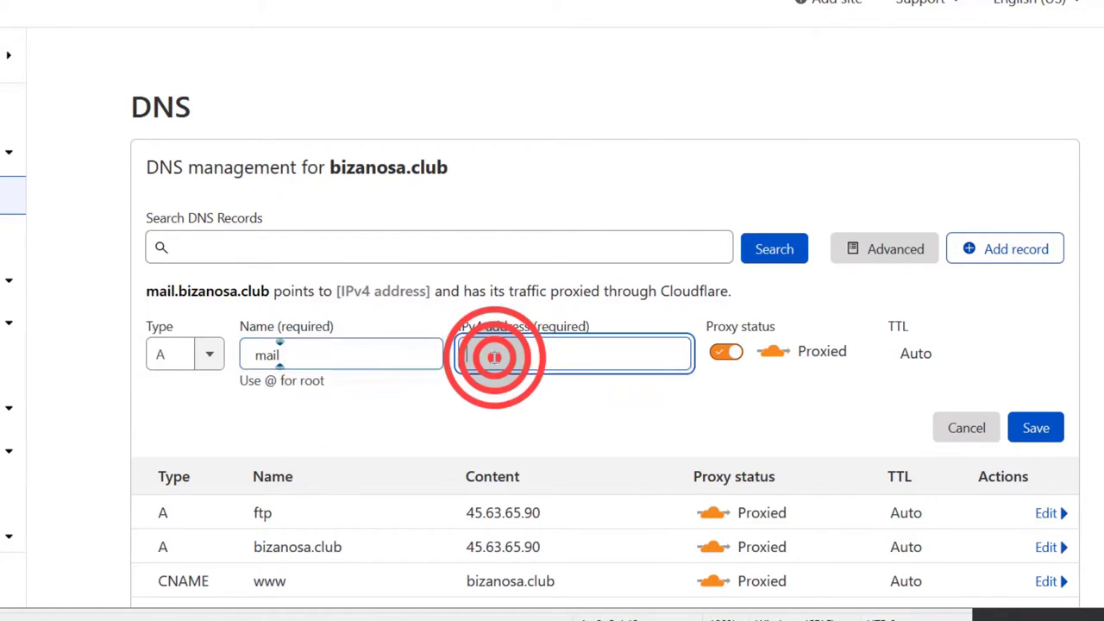
pyautogui.click(579, 493)
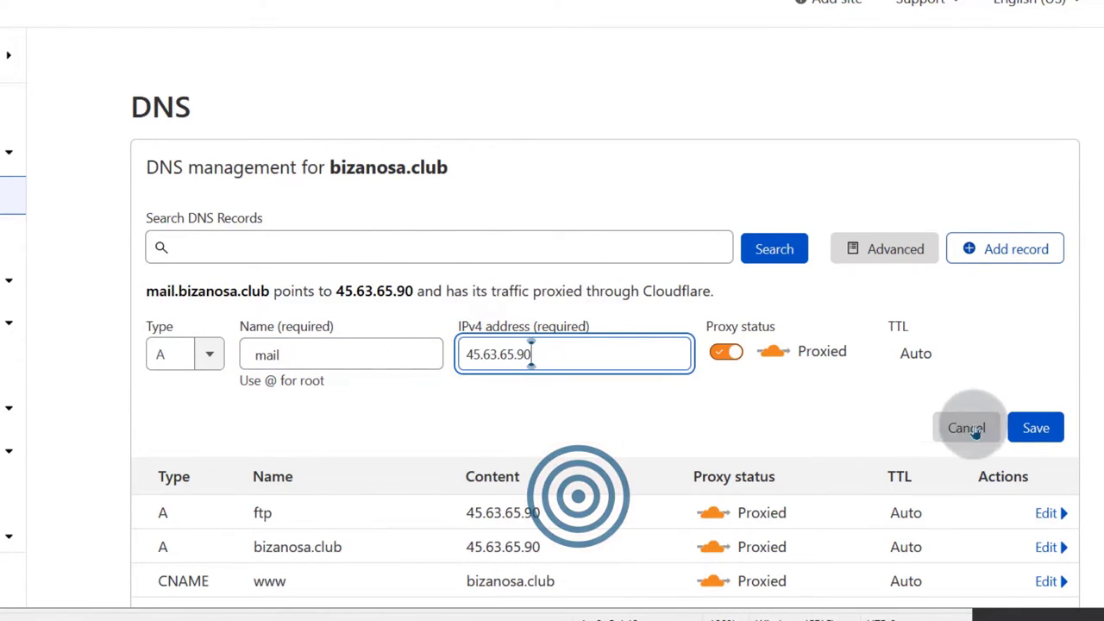
pyautogui.click(1036, 426)
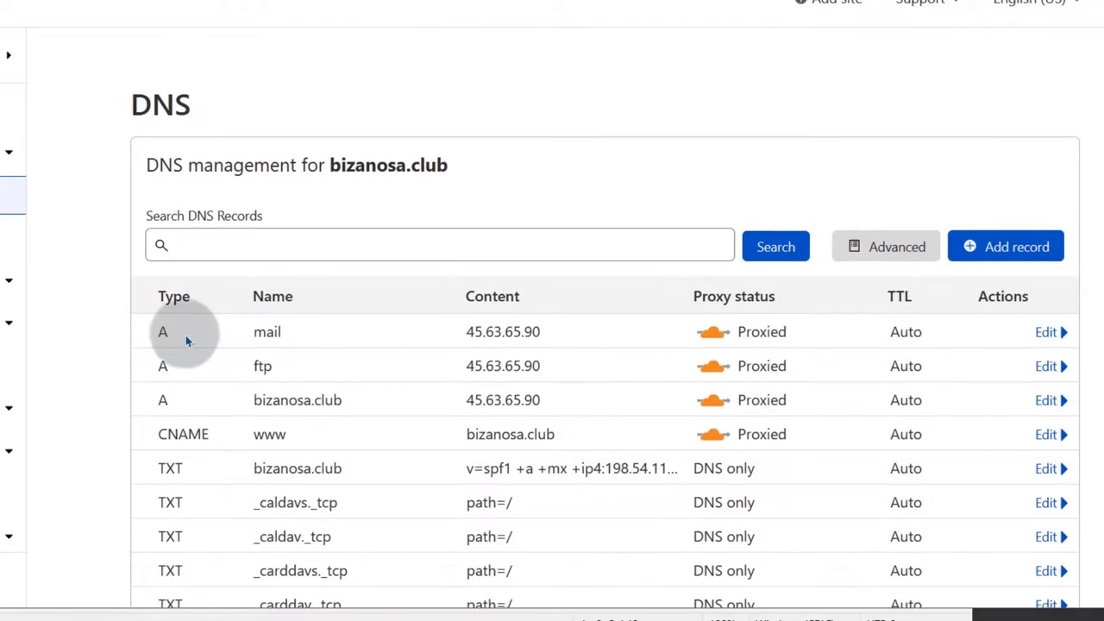
pyautogui.scroll(-1, 1035, 168)
pyautogui.click(1023, 149)
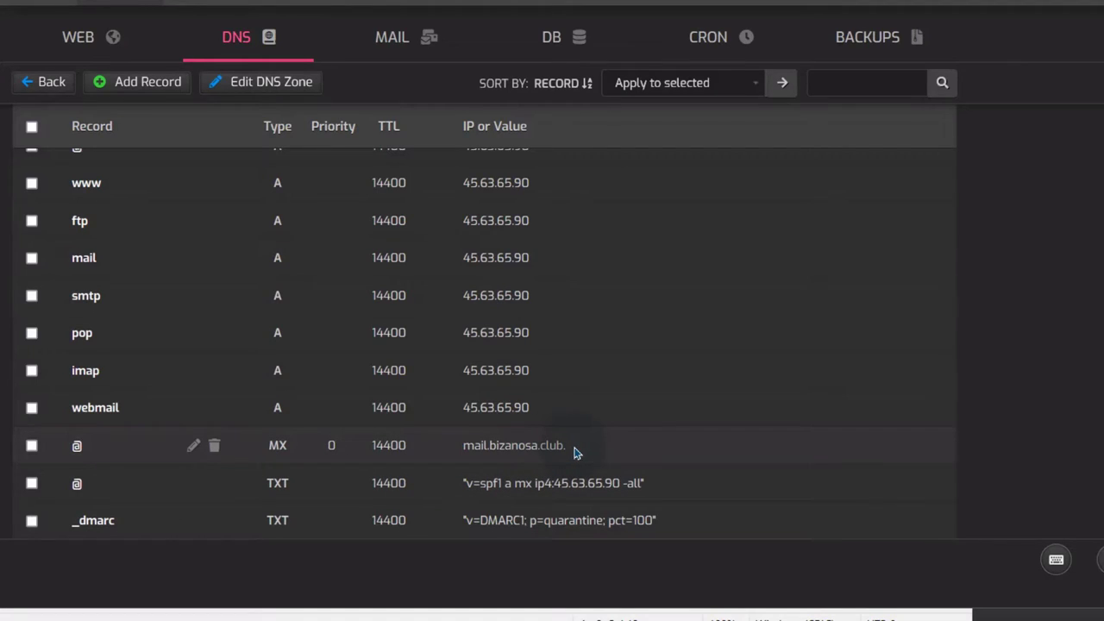
# Step: Copy the mail server value mail.bizanosa.club. and set the new record's type to MX
pyautogui.rightClick(499, 449)
pyautogui.click(551, 471)
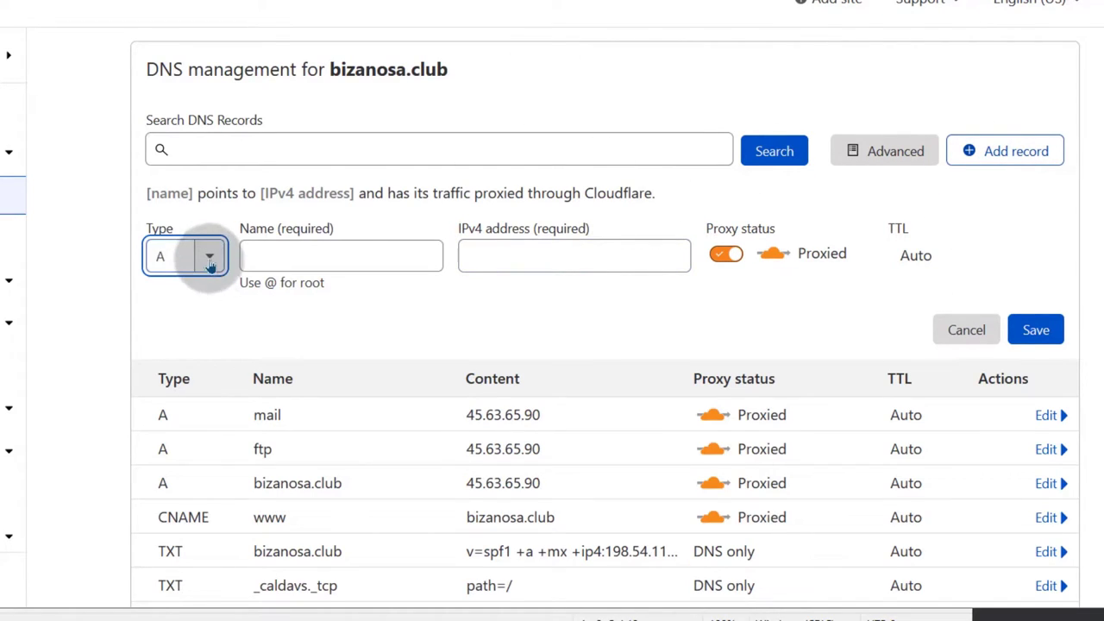
pyautogui.click(209, 260)
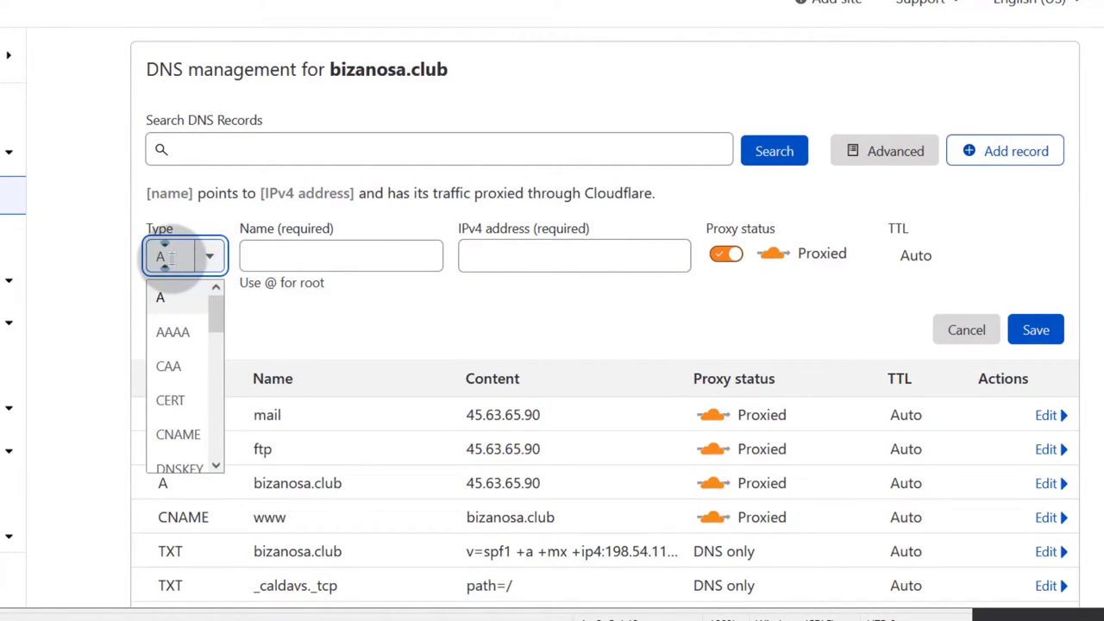
pyautogui.write('mx')
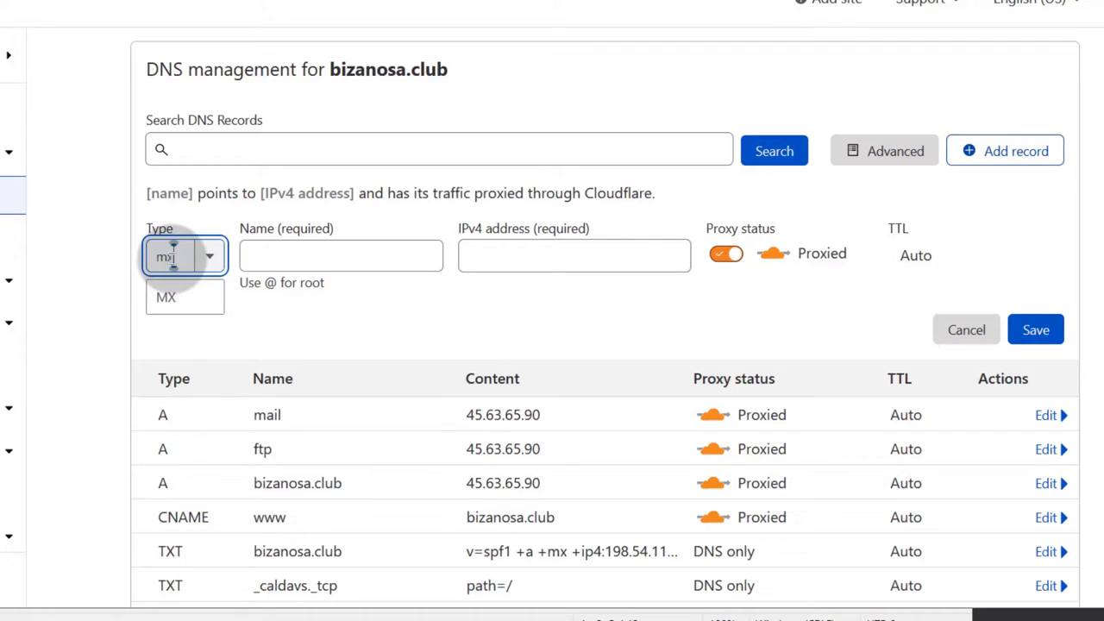
pyautogui.click(151, 299)
# Step: Use @ as the MX name and paste mail.bizanosa.club. as the mail server
pyautogui.click(291, 254)
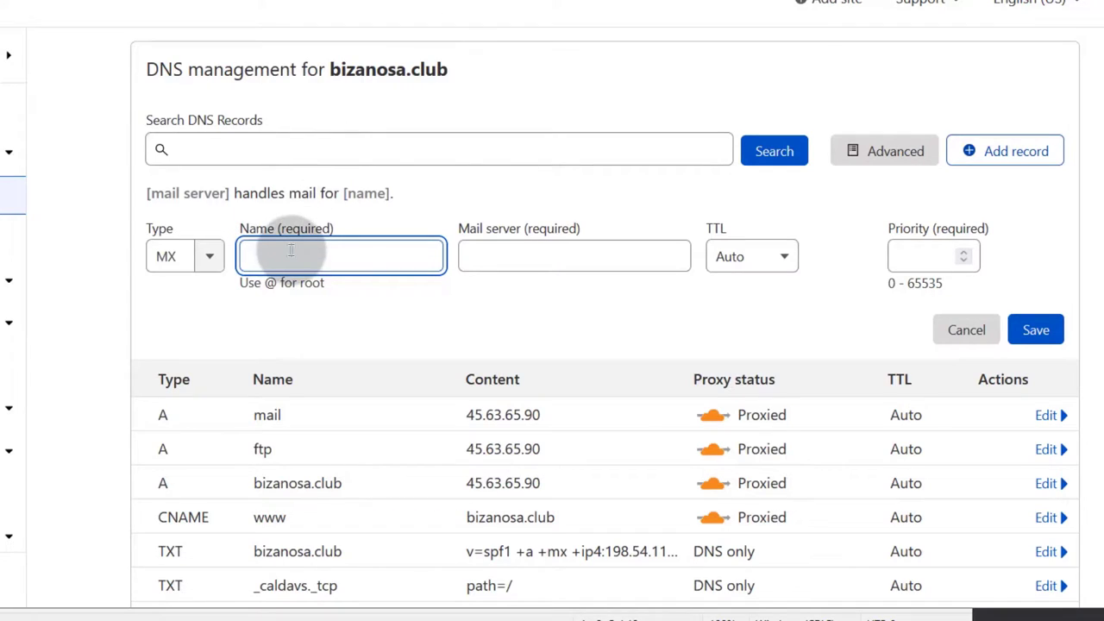
pyautogui.click(290, 250)
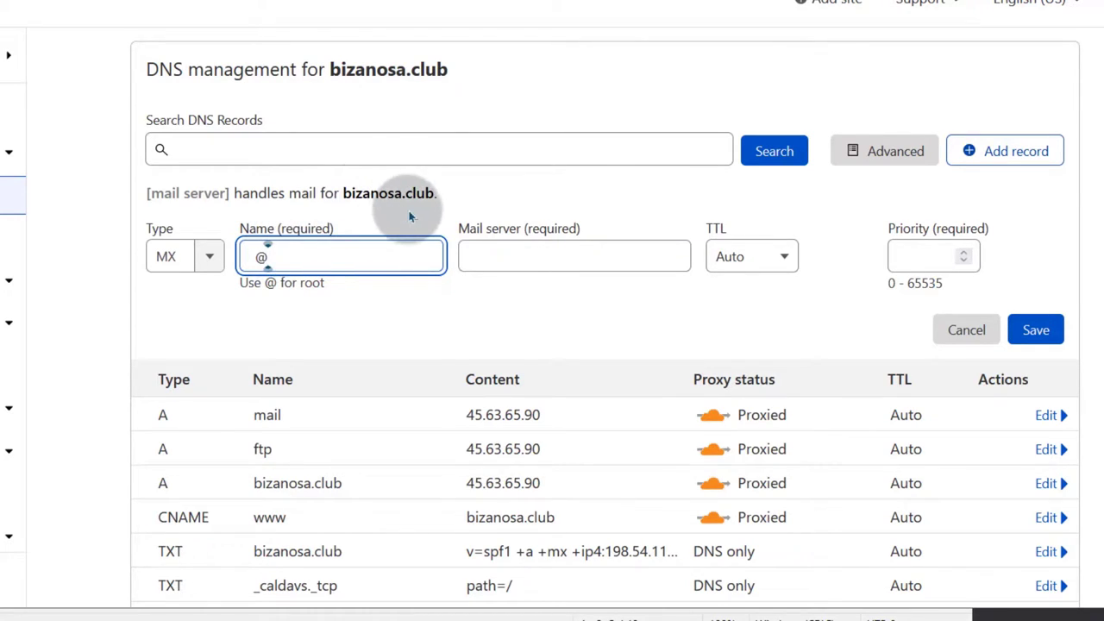
pyautogui.click(503, 257)
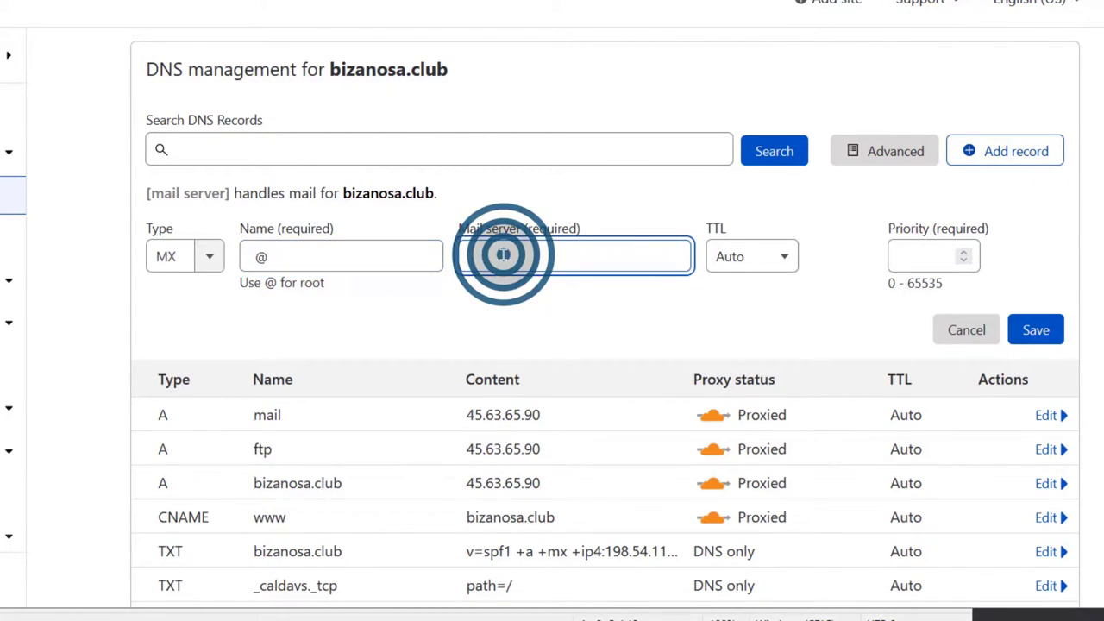
pyautogui.rightClick(503, 256)
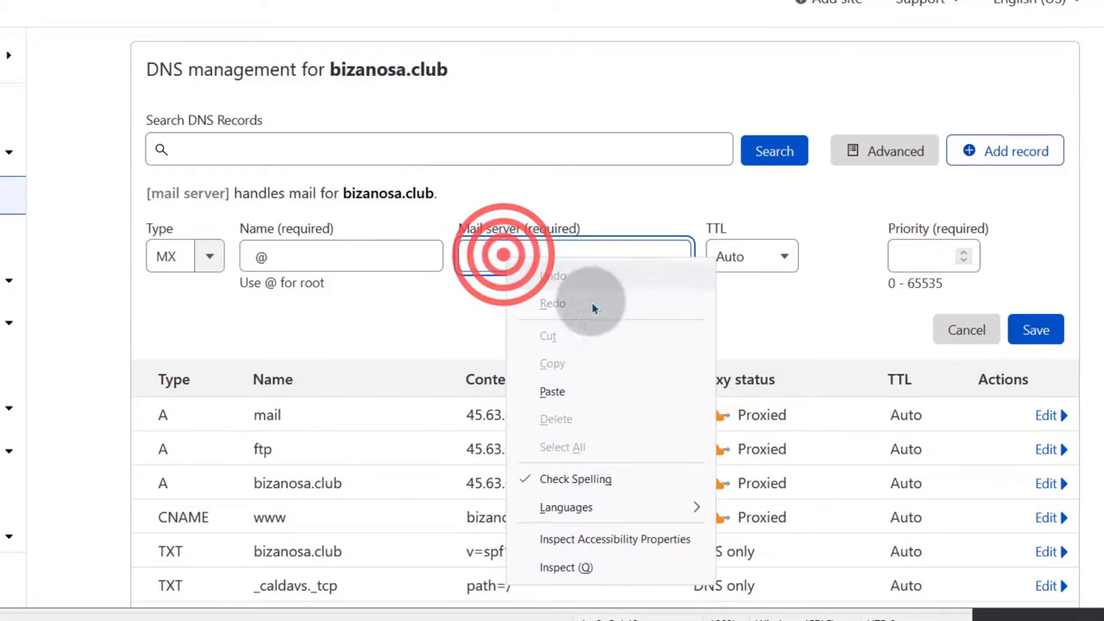
pyautogui.click(592, 393)
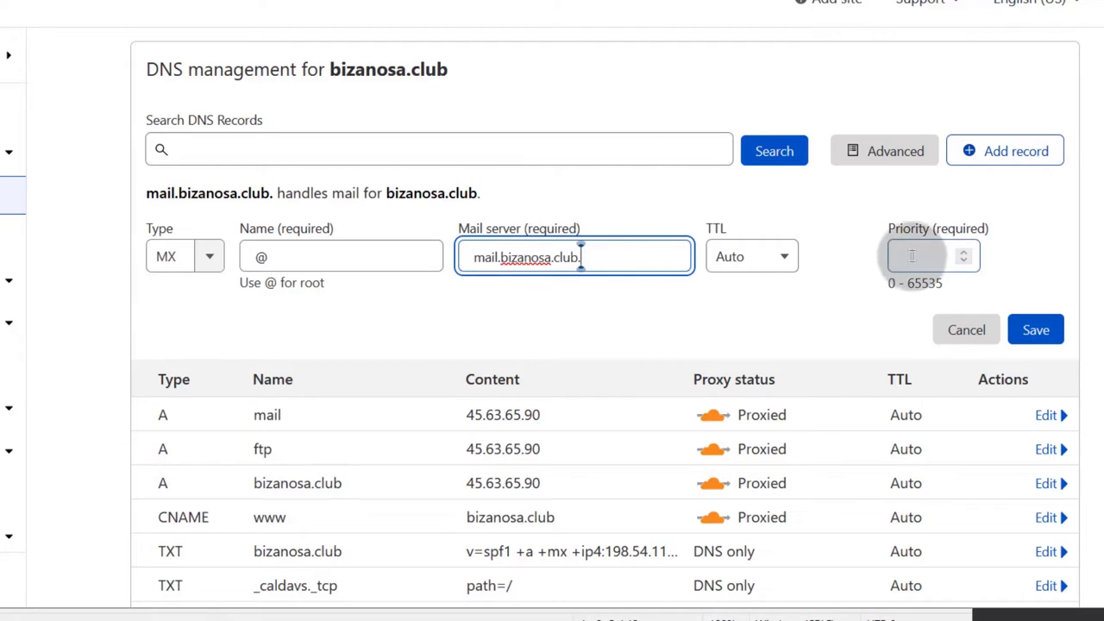
pyautogui.hotkey('ctrl', 'Tab')
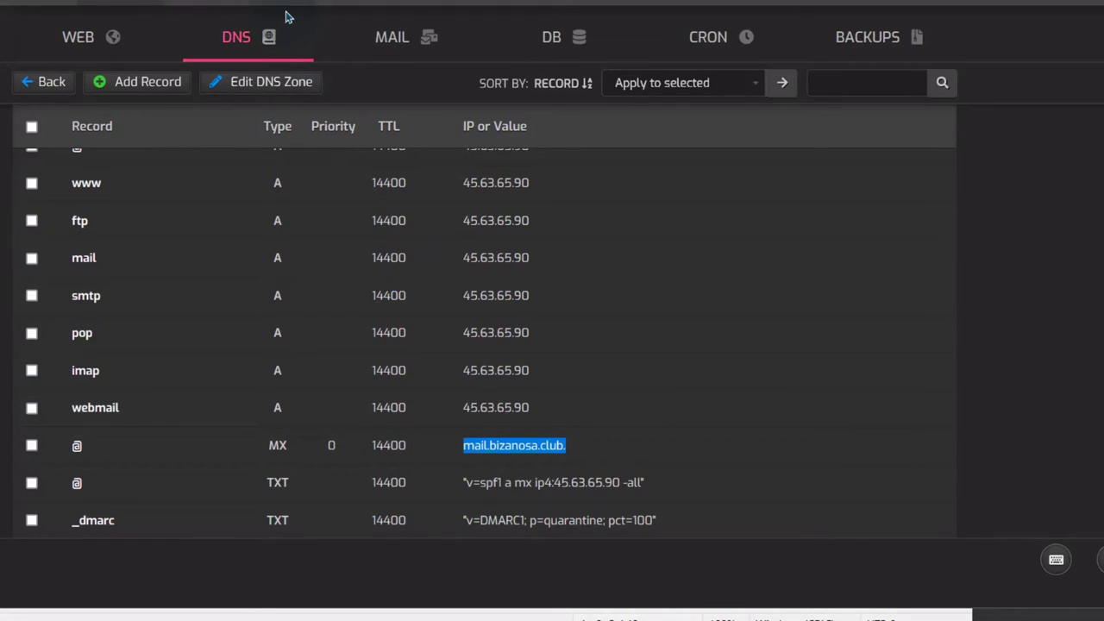
pyautogui.hotkey('ctrl', 'Tab')
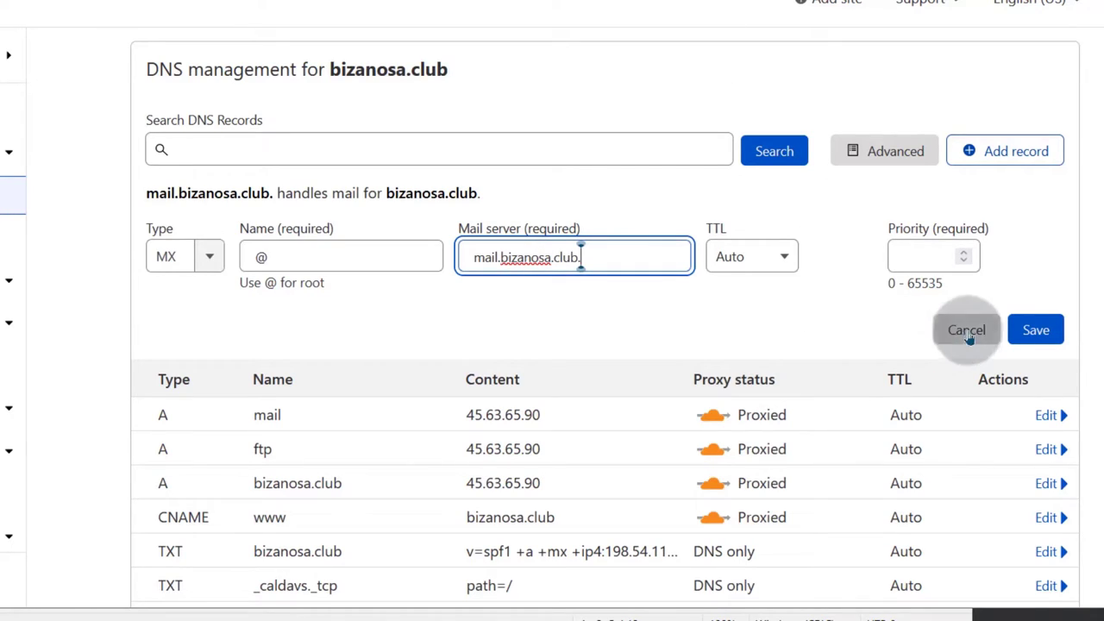
# Step: Set the MX record's priority to 0
pyautogui.click(959, 256)
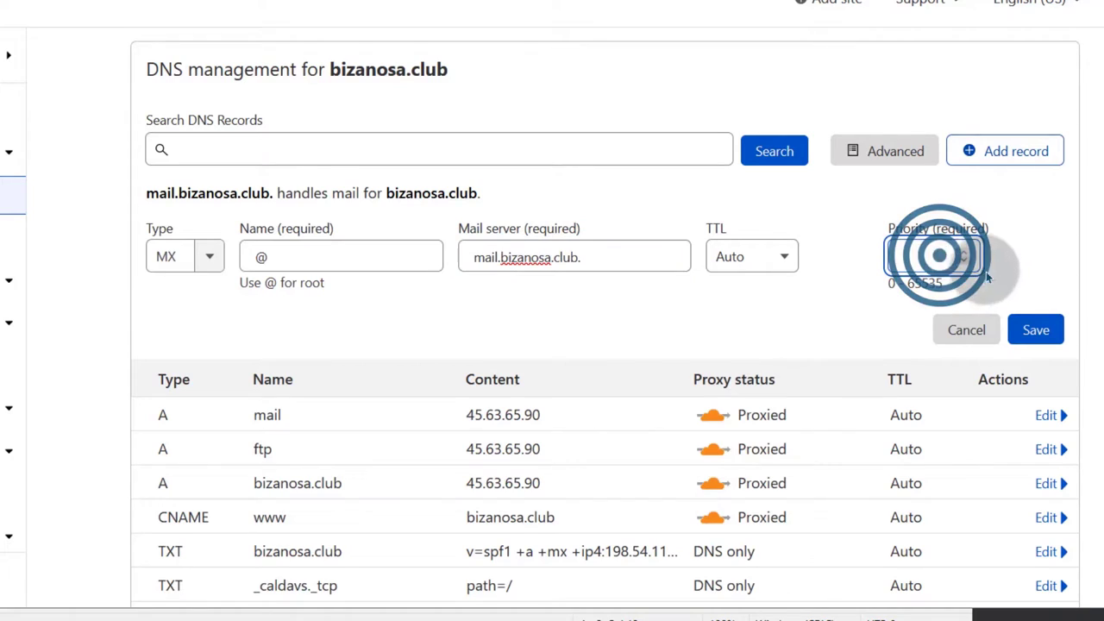
pyautogui.click(966, 262)
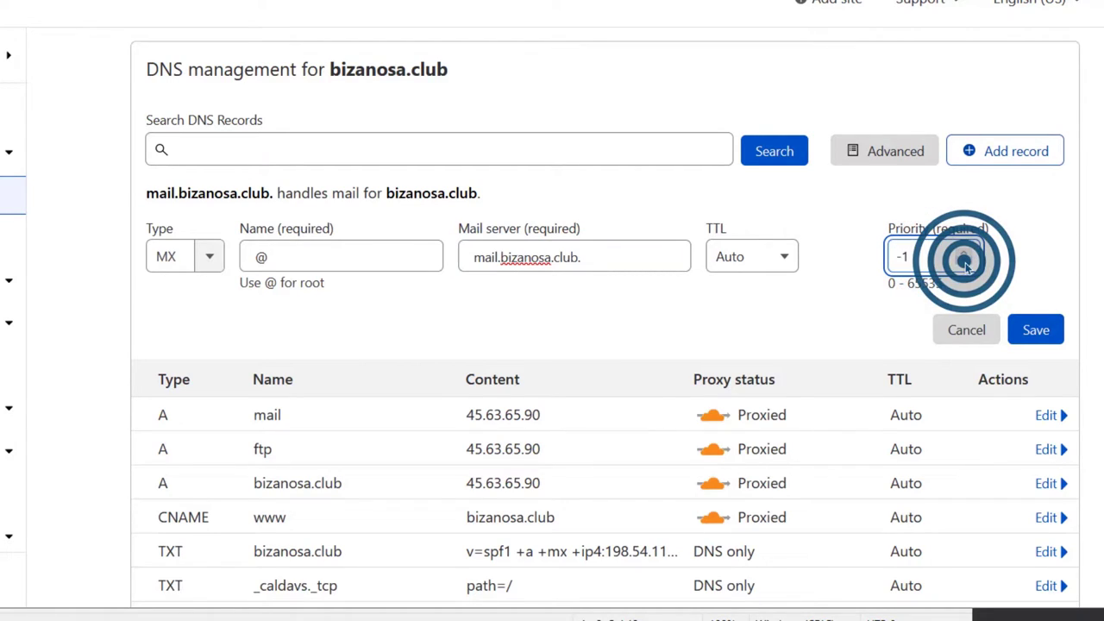
pyautogui.click(917, 252)
pyautogui.click(764, 254)
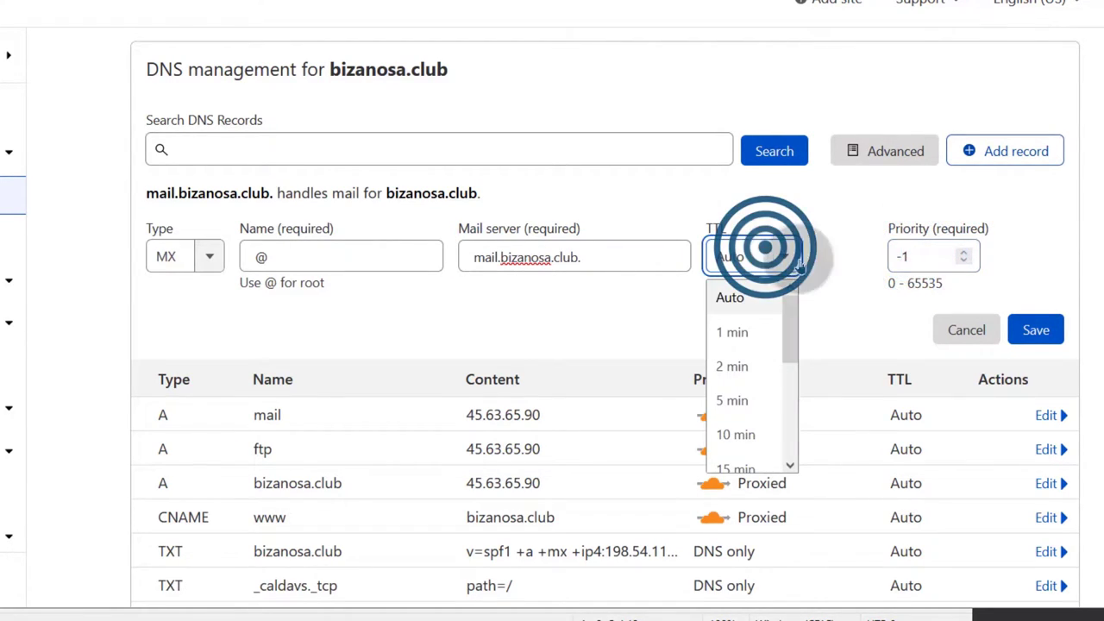
pyautogui.click(919, 256)
pyautogui.click(964, 252)
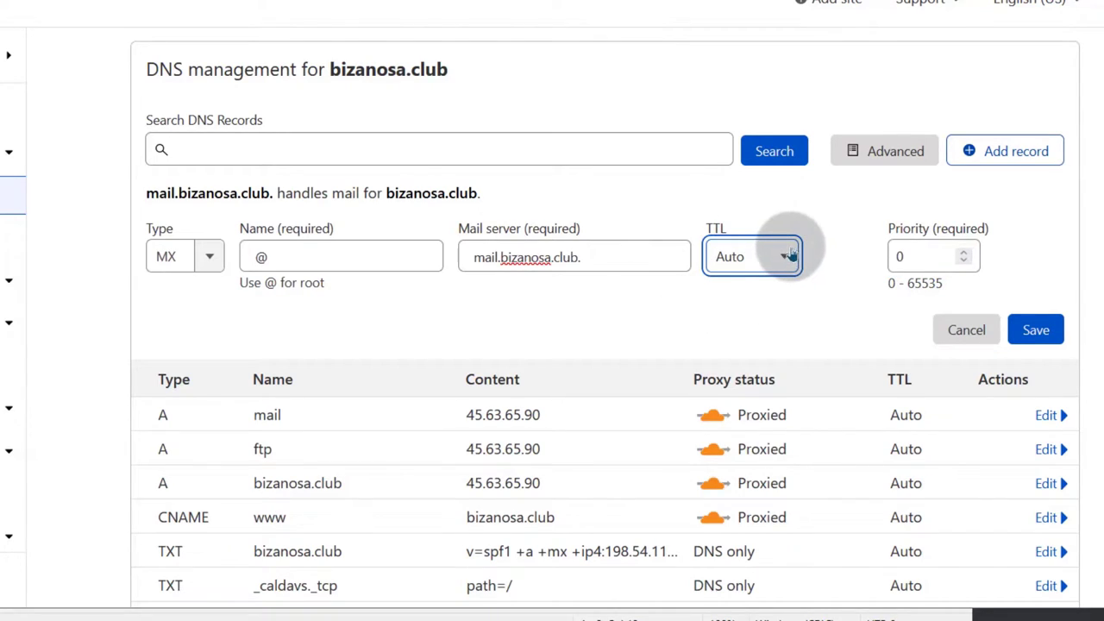
# Step: Keep the TTL on Auto and save the MX record
pyautogui.click(783, 257)
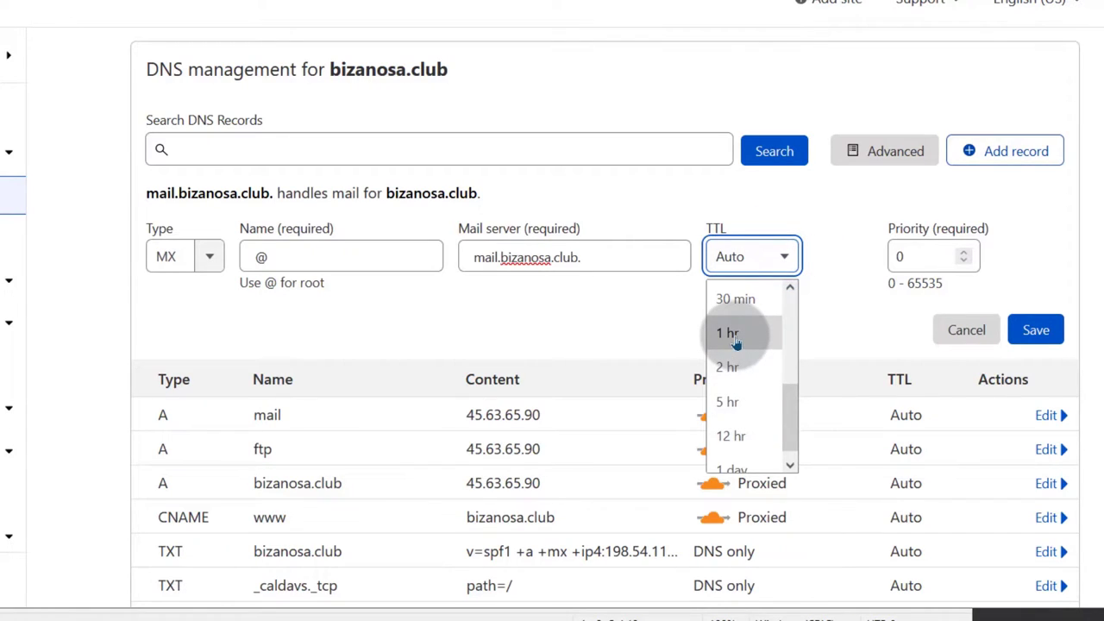
pyautogui.scroll(-1, 768, 427)
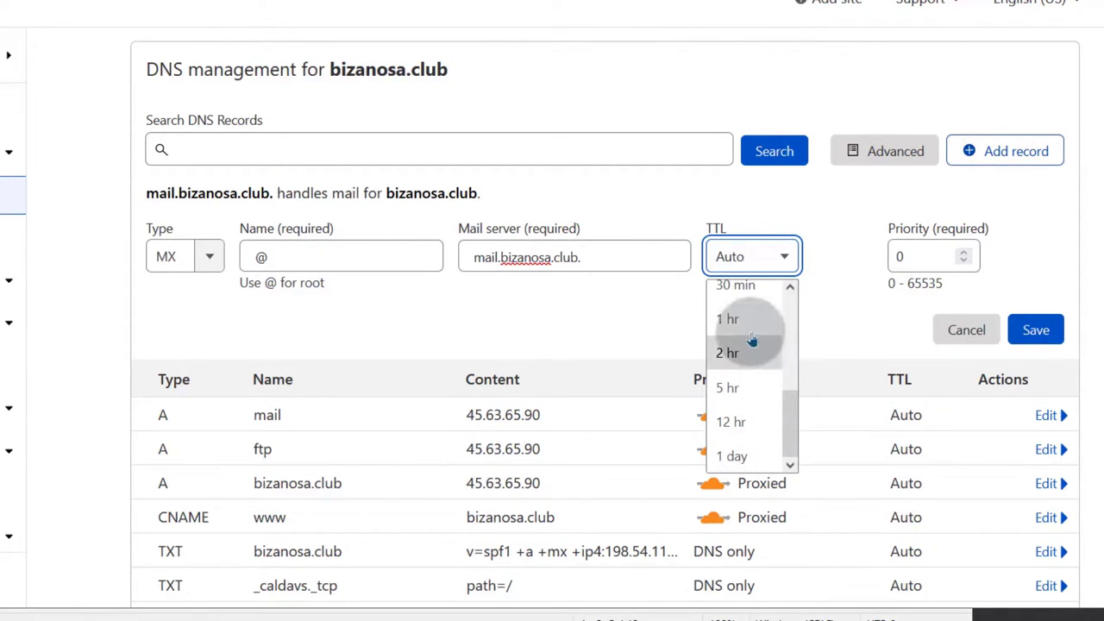
pyautogui.click(737, 455)
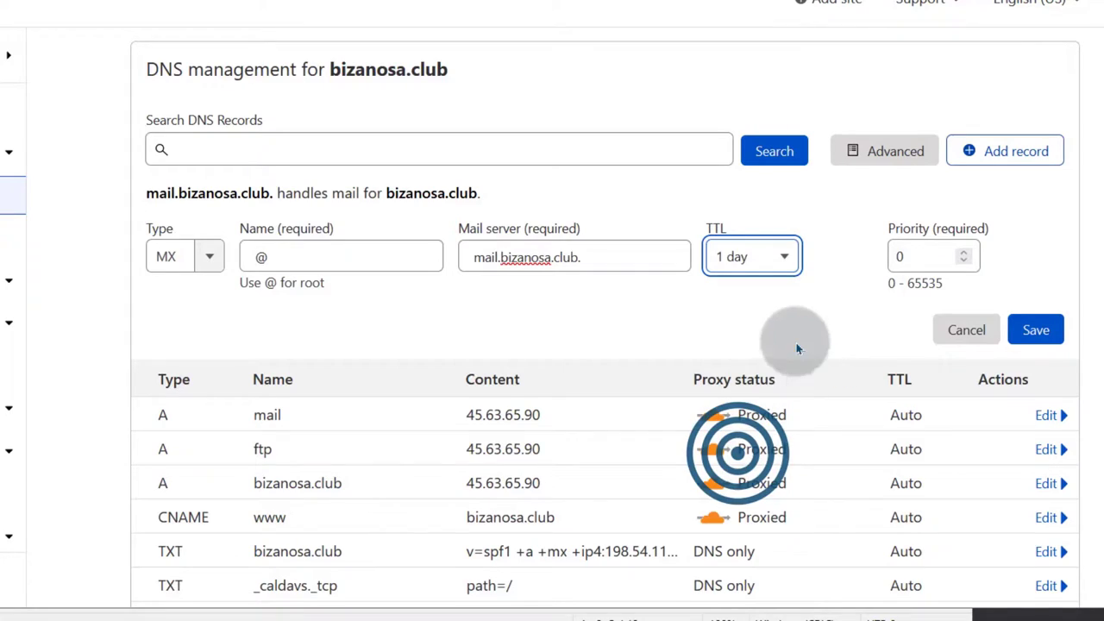
pyautogui.click(747, 254)
pyautogui.scroll(3, 746, 345)
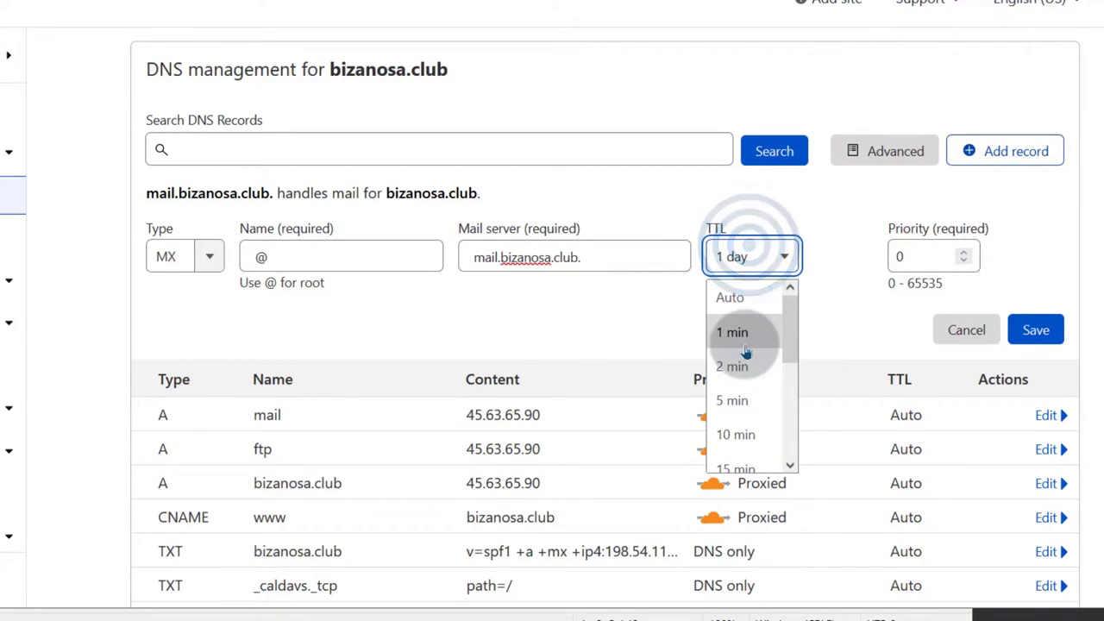
pyautogui.click(731, 297)
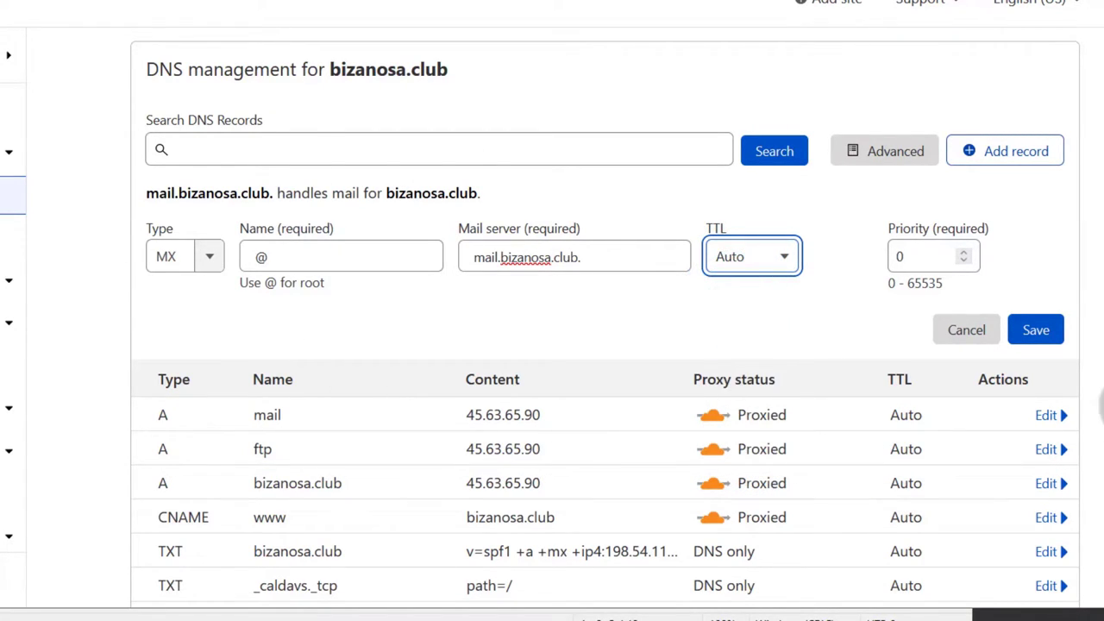
pyautogui.click(1041, 334)
pyautogui.click(909, 254)
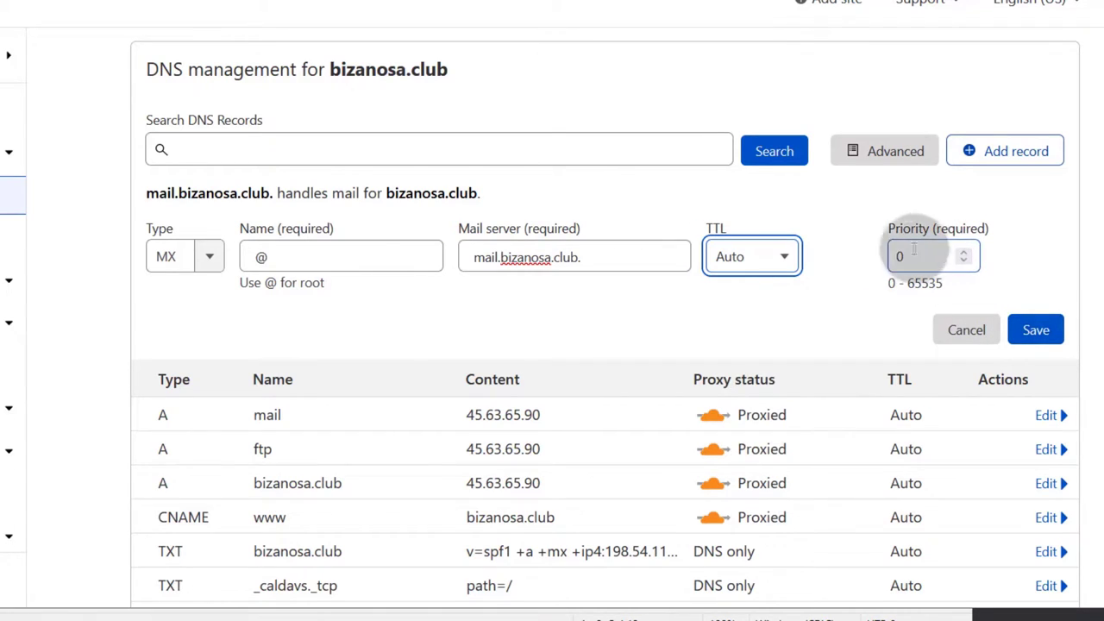
pyautogui.click(298, 21)
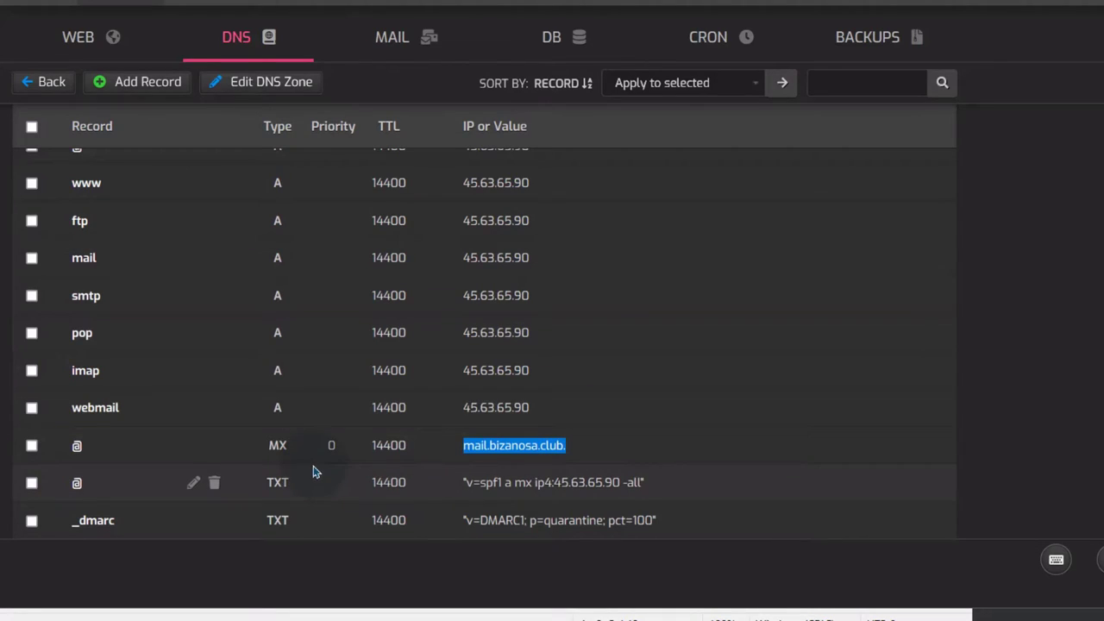
pyautogui.scroll(4, 357, 474)
pyautogui.scroll(-6, 345, 414)
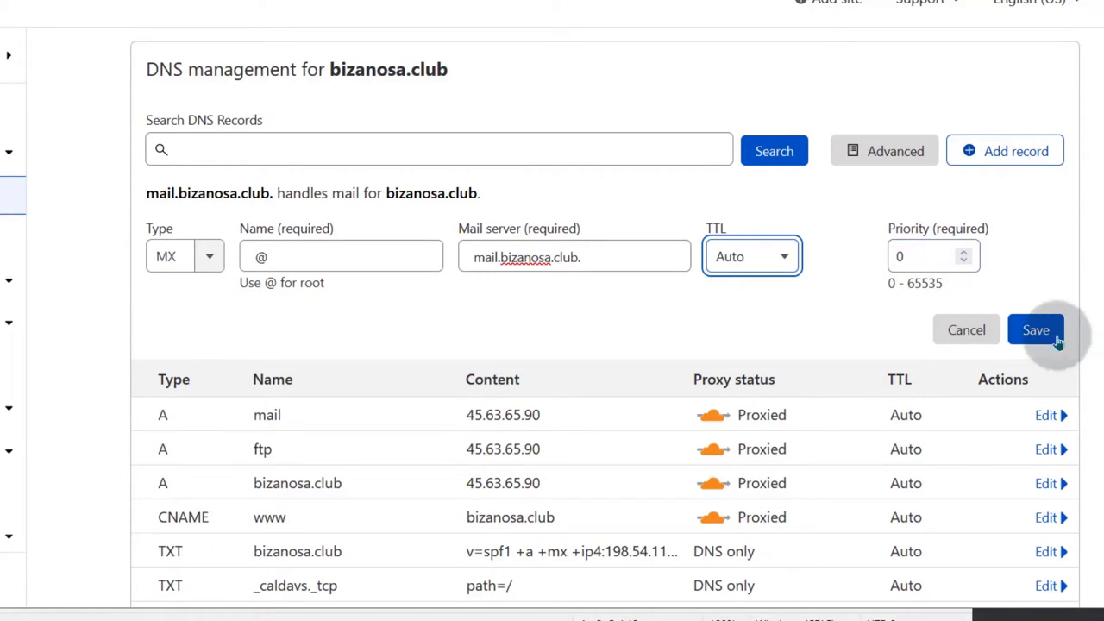
pyautogui.click(1038, 330)
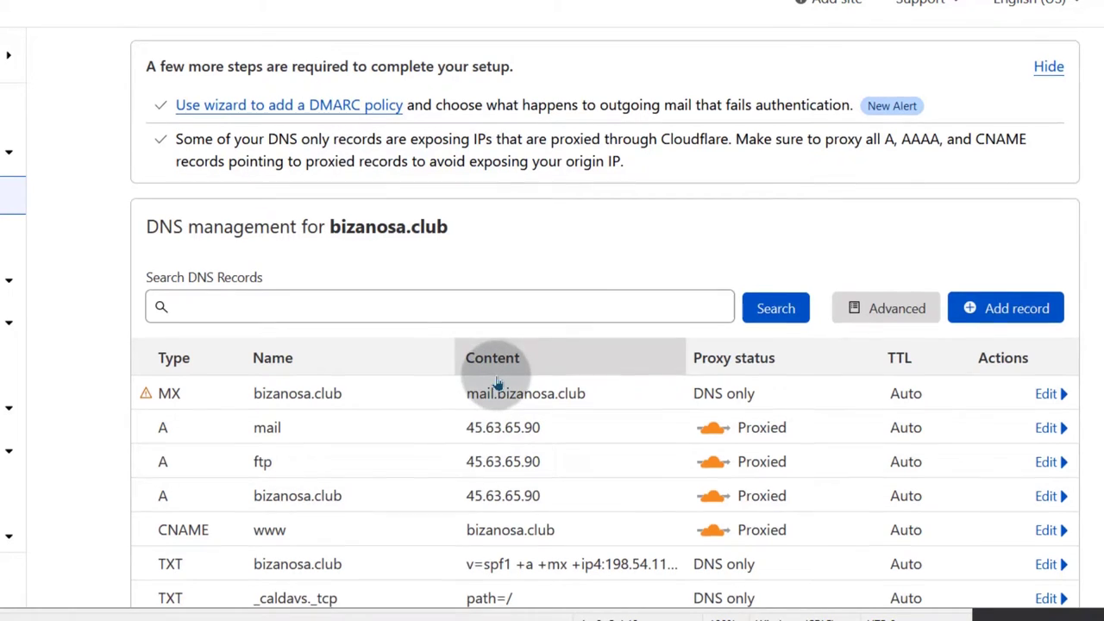
# Step: Copy the domain bizanosa.club and visit it in a new private browser window
pyautogui.scroll(-1, 498, 383)
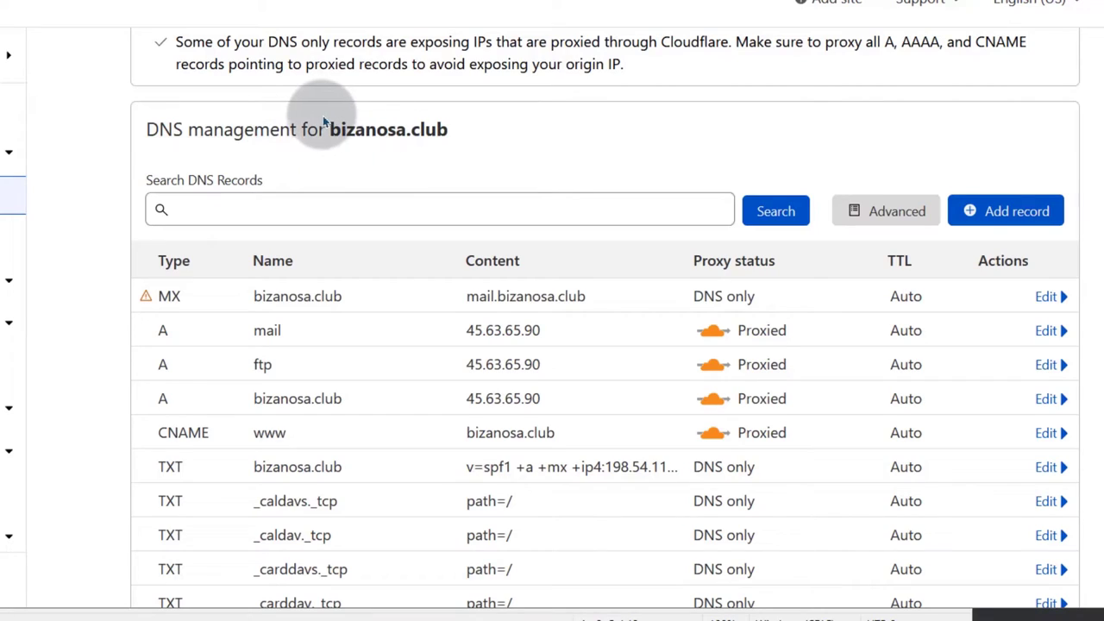
pyautogui.moveTo(330, 130); pyautogui.dragTo(443, 131)
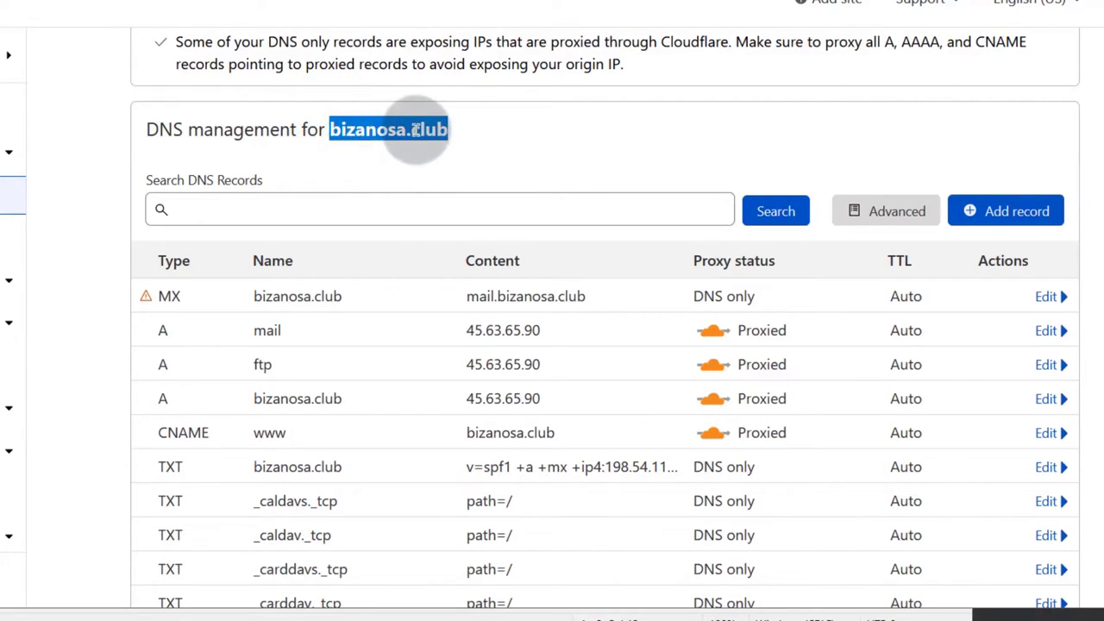
pyautogui.rightClick(416, 129)
pyautogui.click(457, 295)
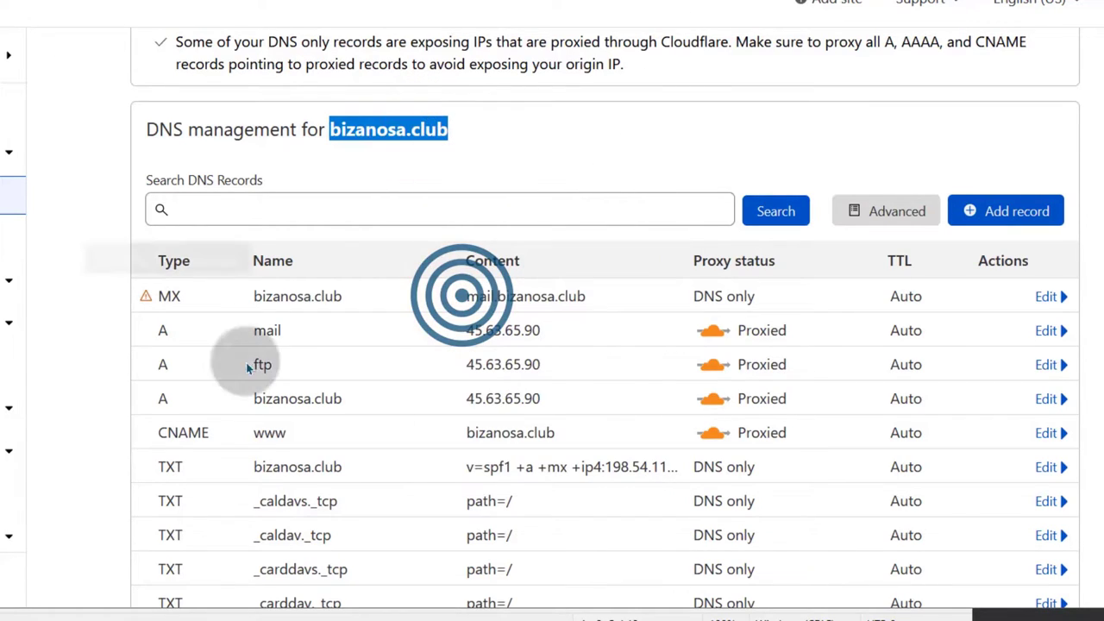
pyautogui.hotkey('ctrl', 'shift', 'p')
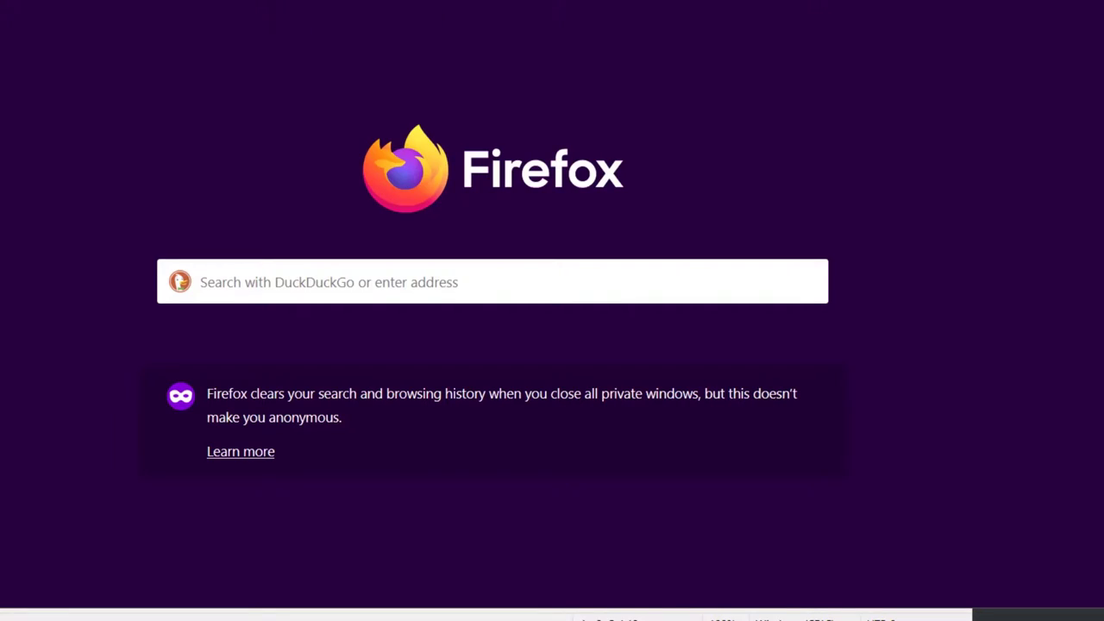
pyautogui.rightClick(358, 9)
pyautogui.click(327, 104)
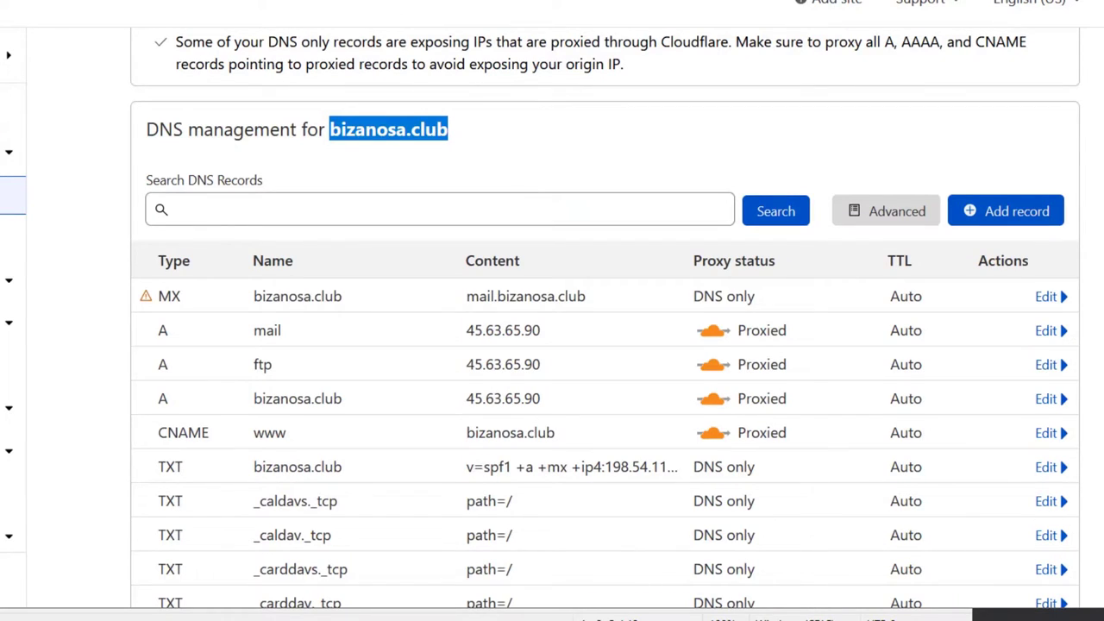
pyautogui.click(468, 153)
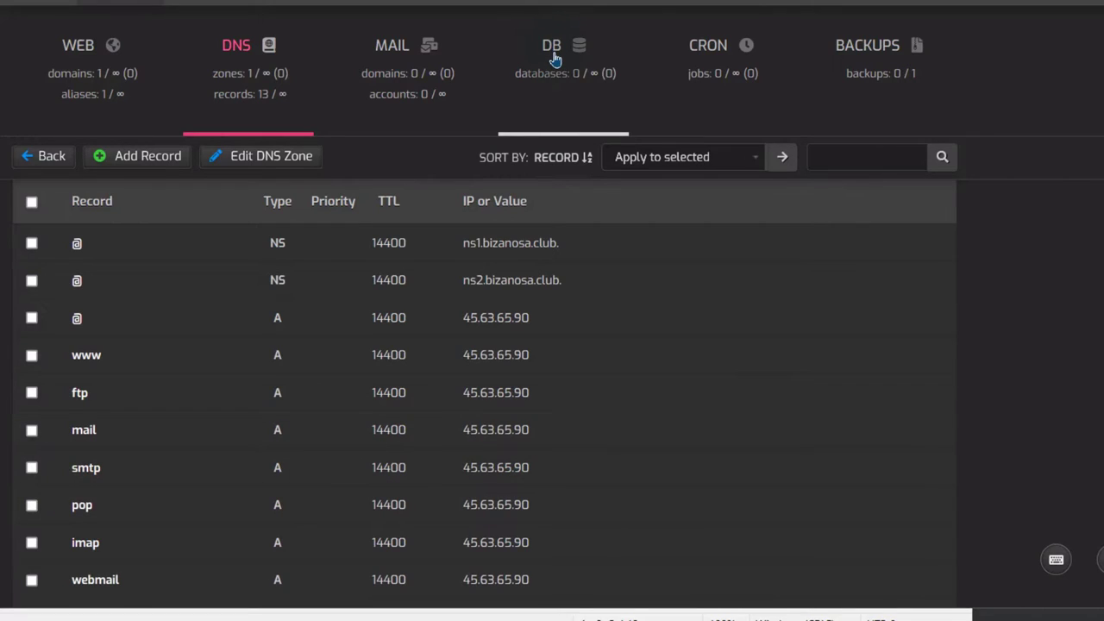
# Step: Open the bizanosa.club web domain for editing in HestiaCP
pyautogui.moveTo(554, 58)
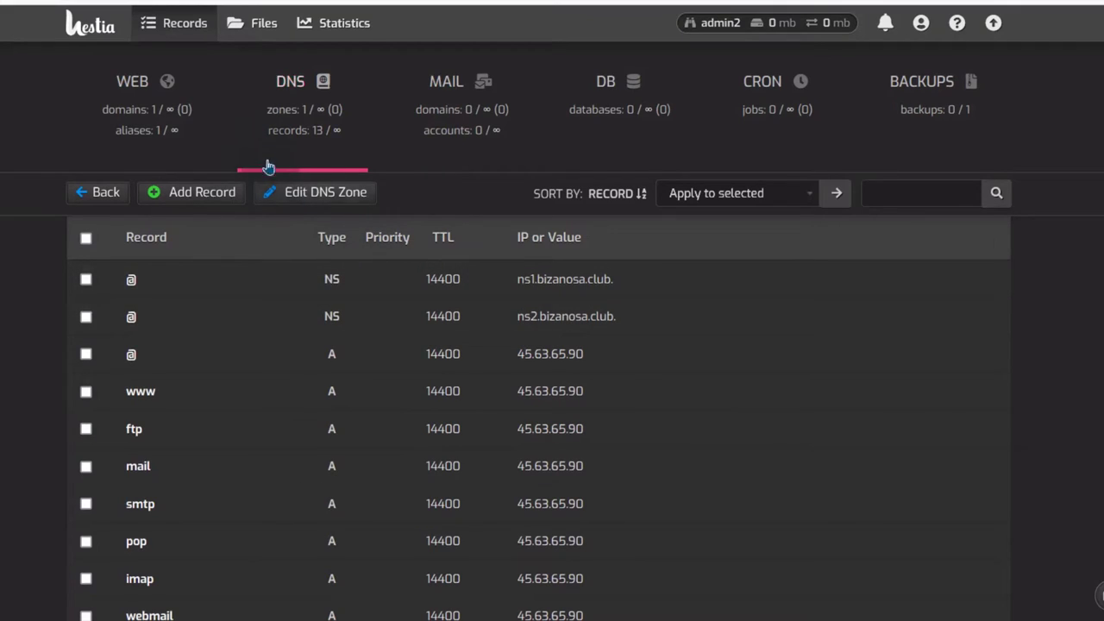
pyautogui.click(139, 87)
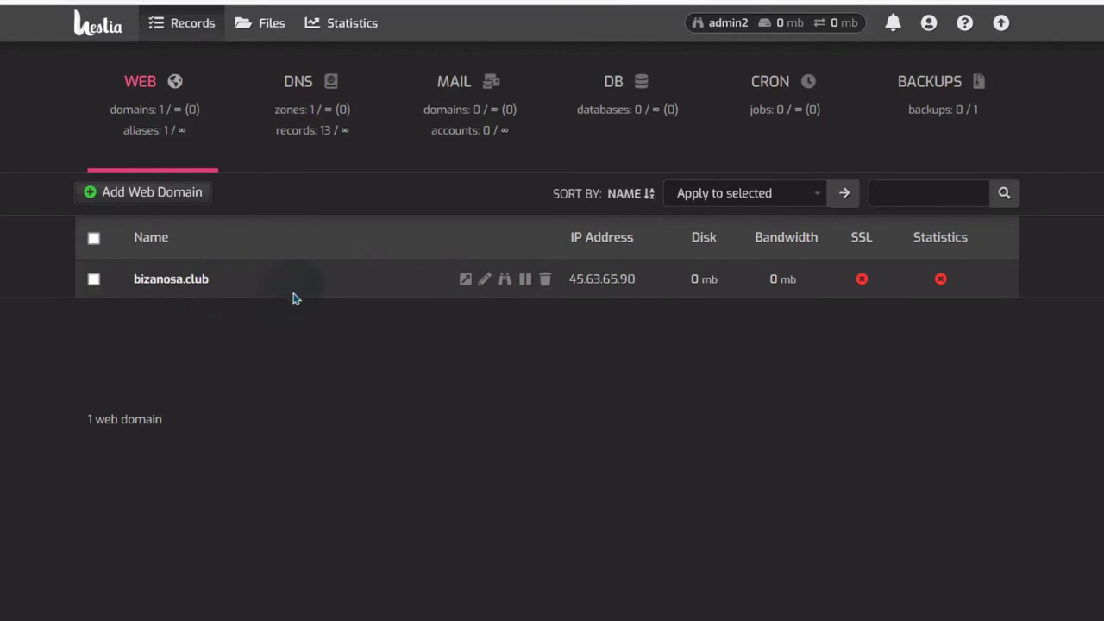
pyautogui.click(183, 286)
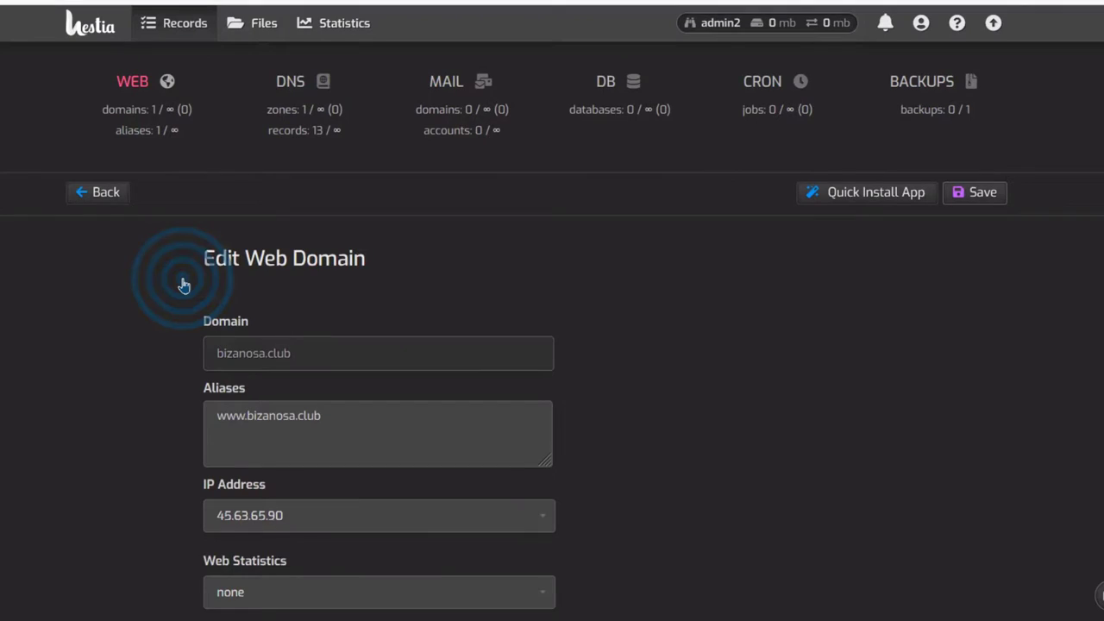
pyautogui.scroll(-3, 708, 351)
pyautogui.scroll(2, 578, 334)
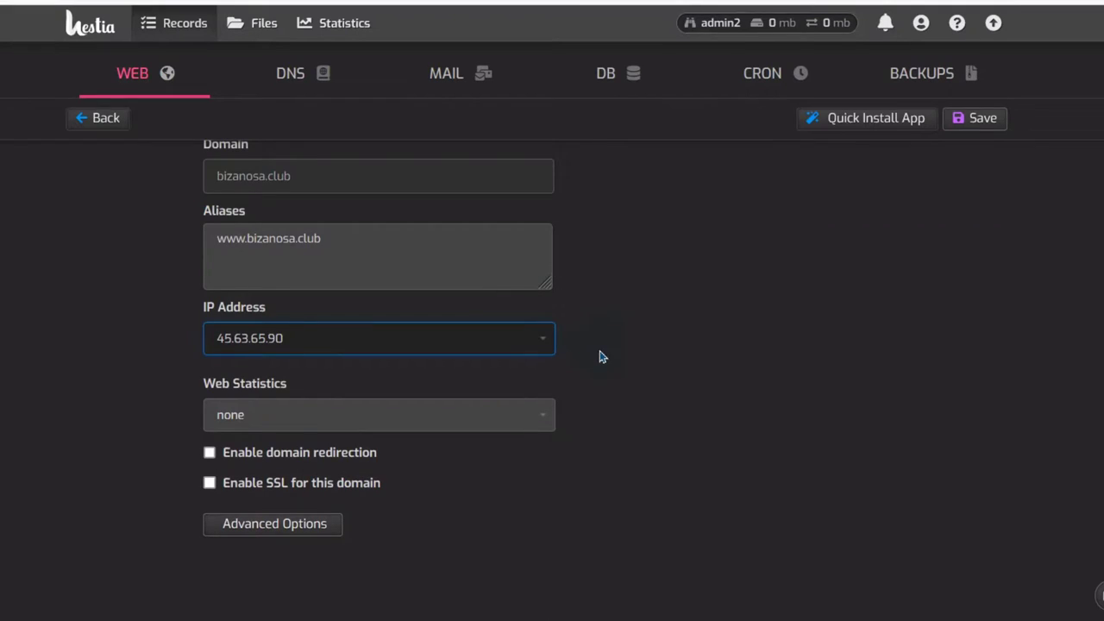
pyautogui.scroll(-3, 602, 359)
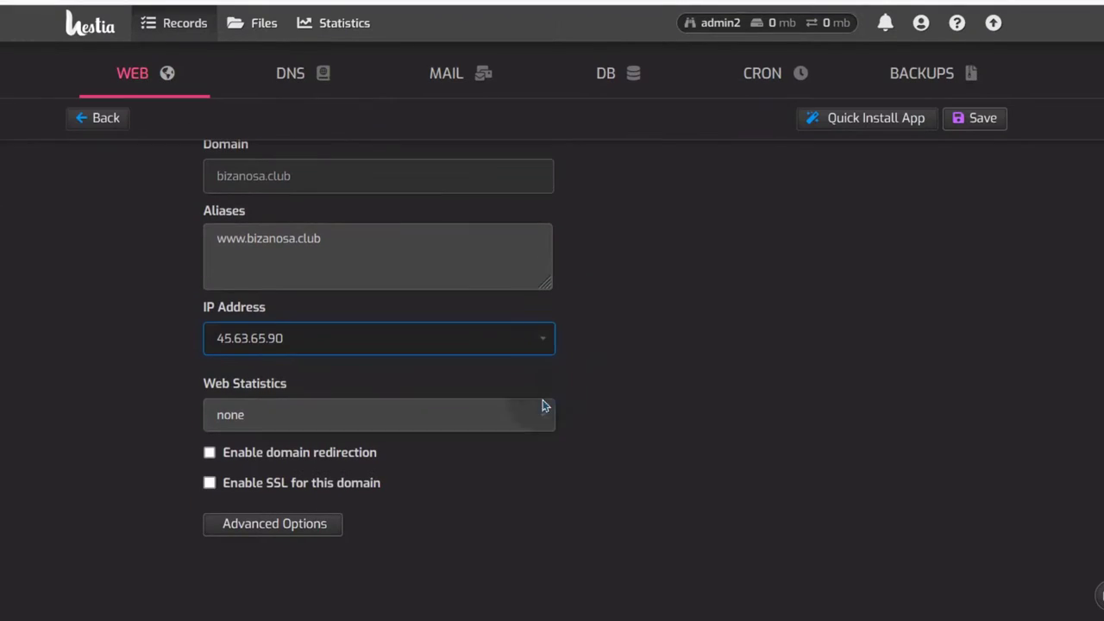
# Step: Enable SSL with Let's Encrypt and save, then dismiss the status 400 validation error
pyautogui.click(211, 484)
pyautogui.scroll(-4, 468, 308)
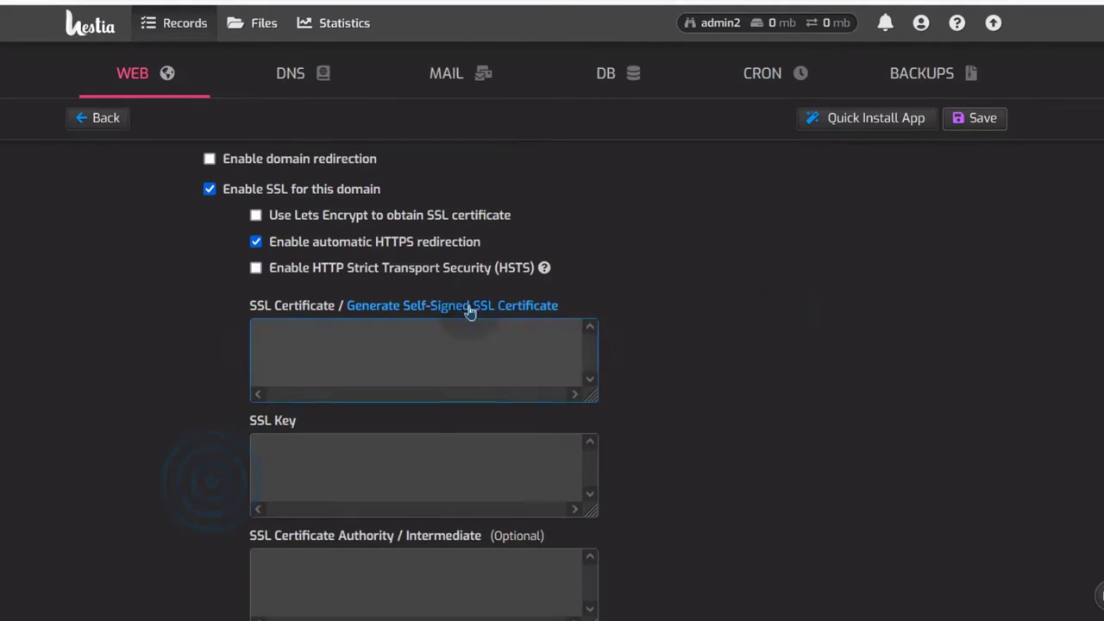
pyautogui.click(257, 217)
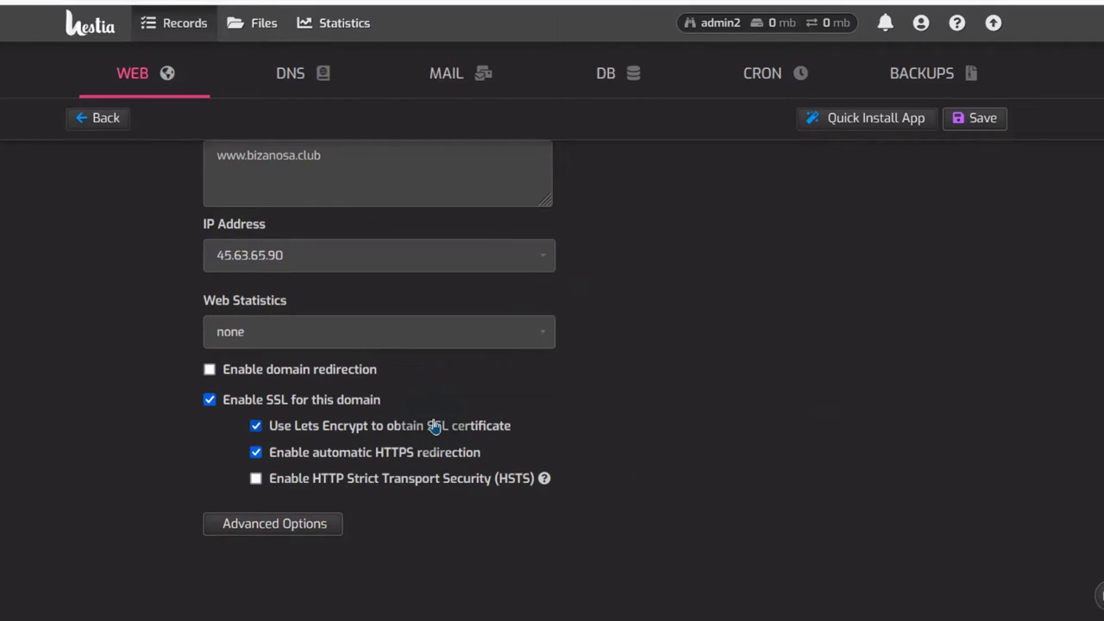
pyautogui.scroll(4, 689, 407)
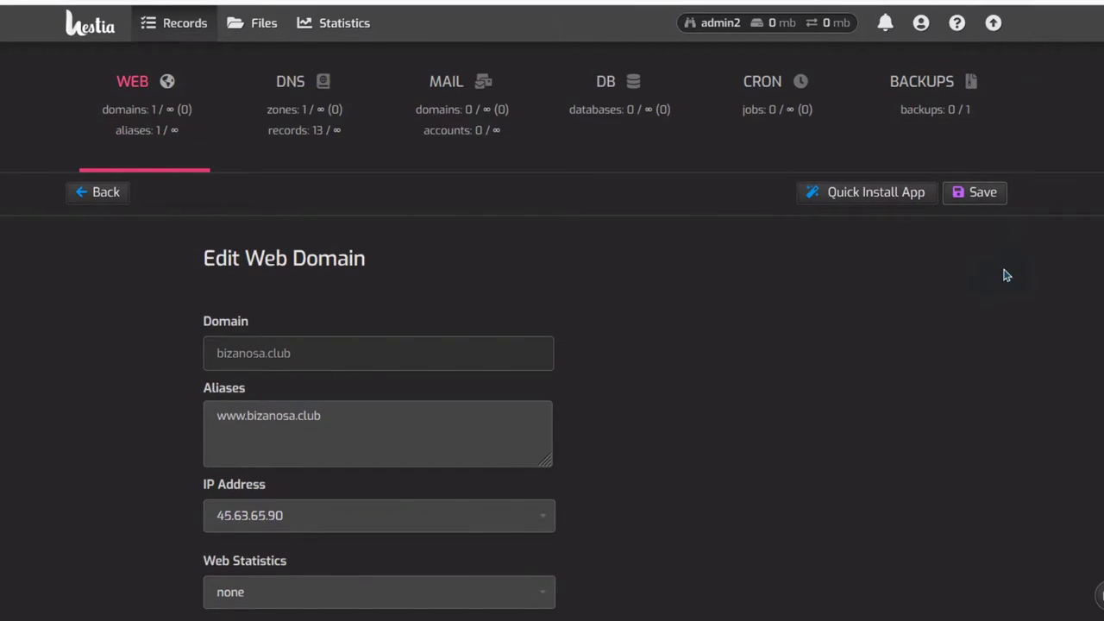
pyautogui.click(984, 207)
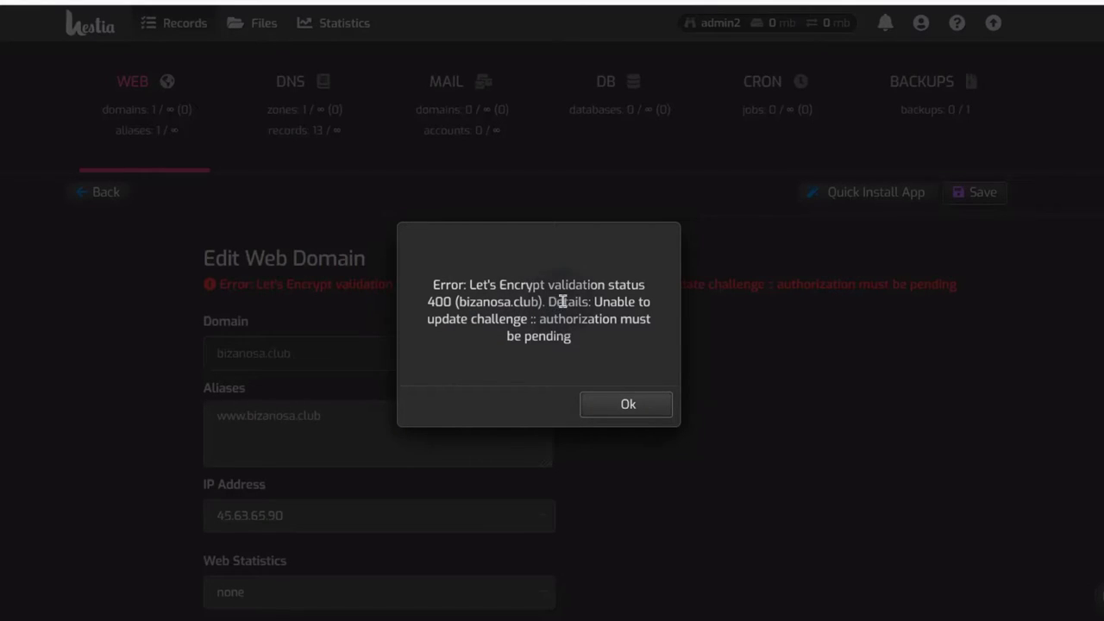
pyautogui.press('Escape')
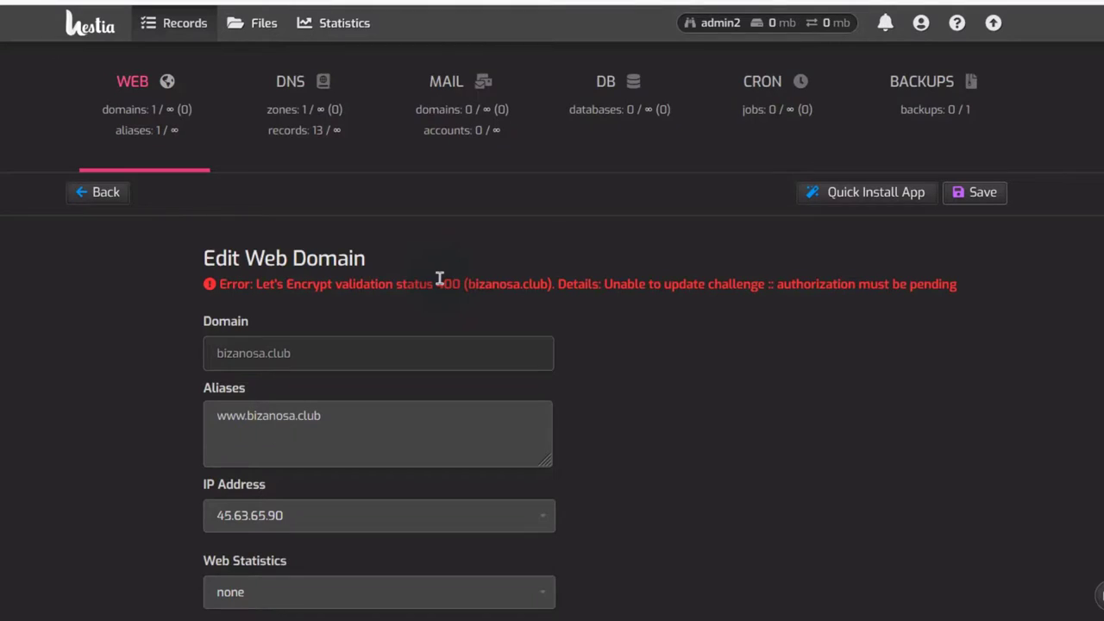
pyautogui.click(440, 279)
pyautogui.click(438, 313)
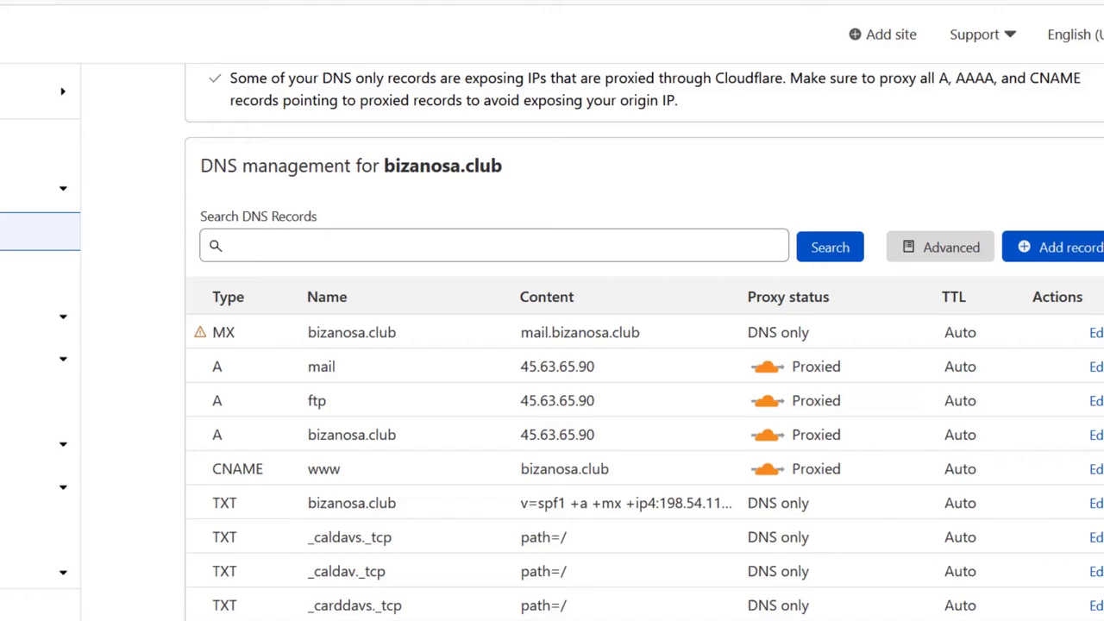
# Step: Review the bizanosa.club A and www CNAME records, then return to Hestia's web domains
pyautogui.scroll(-1, 432, 380)
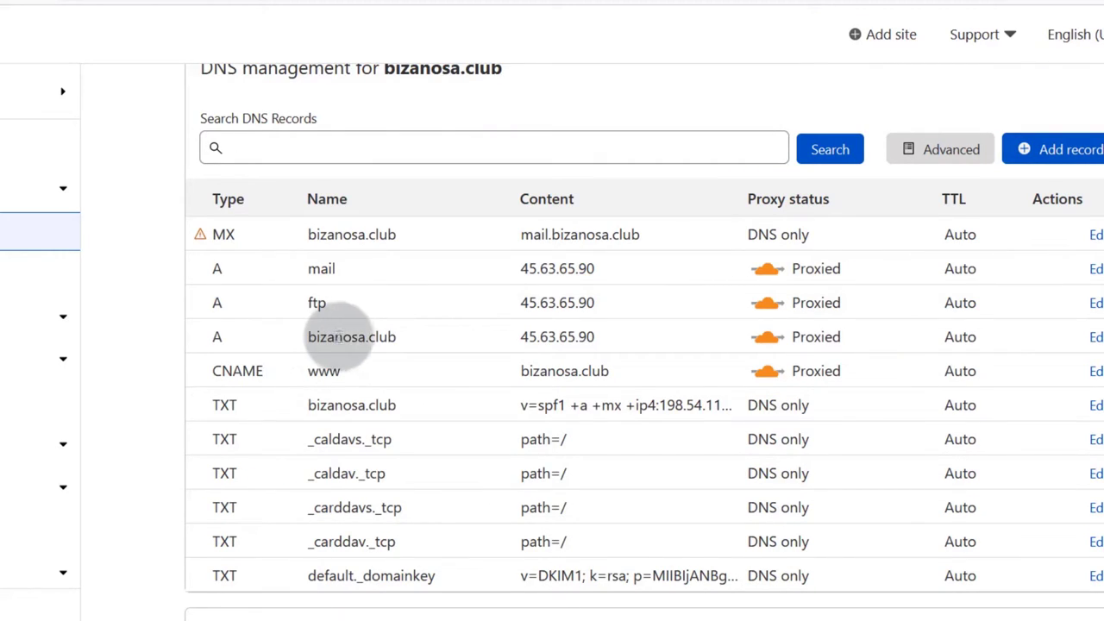
pyautogui.moveTo(306, 336); pyautogui.dragTo(403, 338)
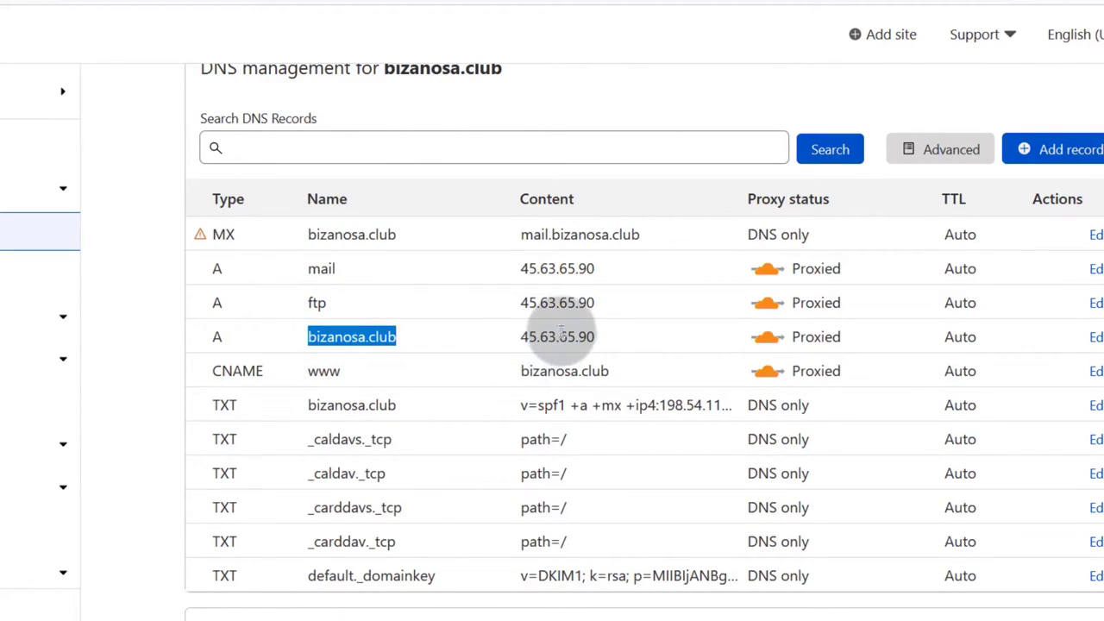
pyautogui.click(310, 371)
pyautogui.doubleClick(310, 371)
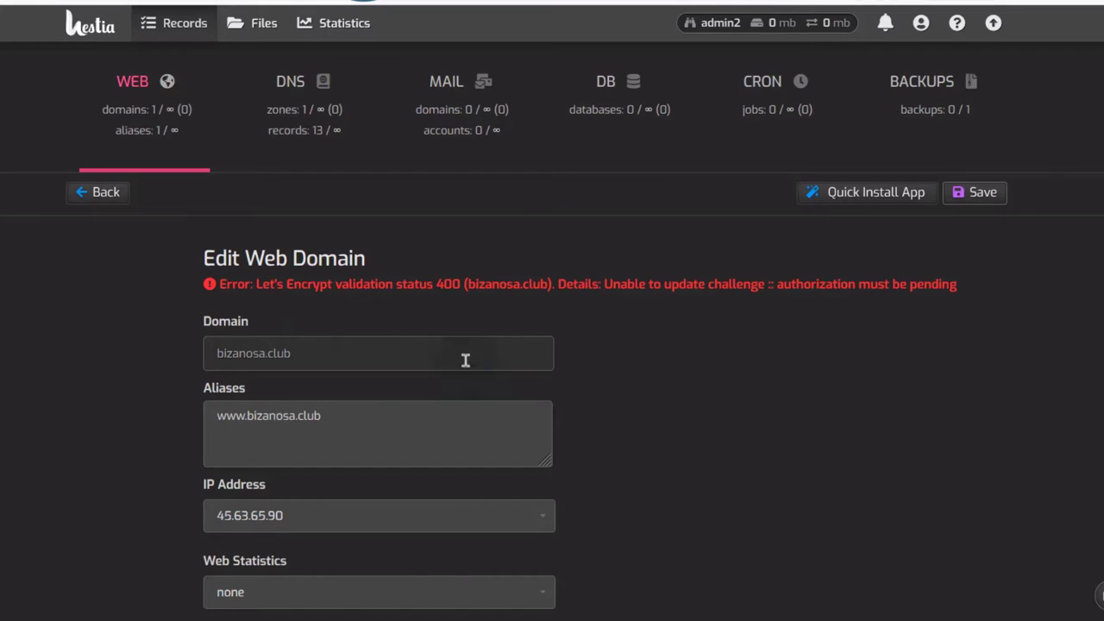
pyautogui.scroll(-5, 767, 342)
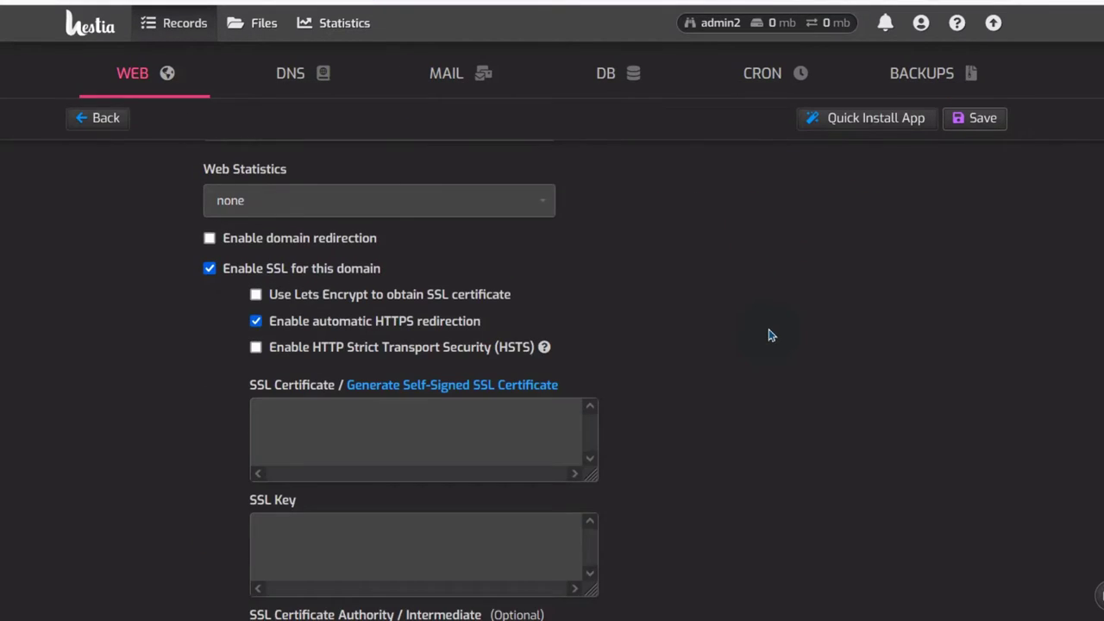
pyautogui.scroll(5, 768, 330)
pyautogui.click(97, 192)
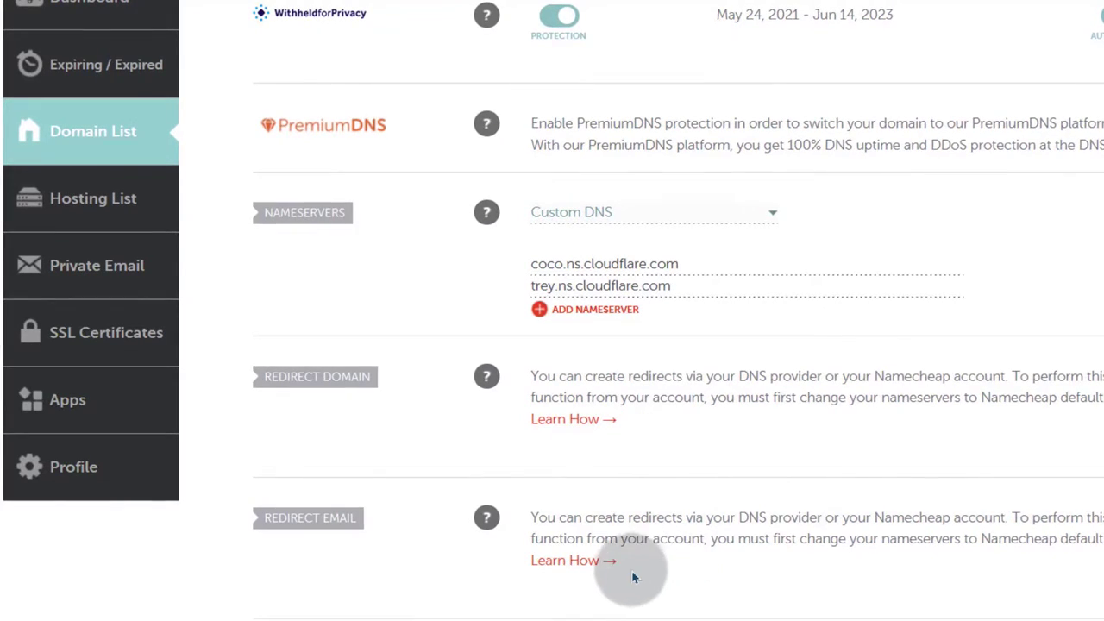
# Step: Open bizanosa.club's Advanced DNS tab in Namecheap and scroll to Personal DNS Server
pyautogui.scroll(-4, 451, 483)
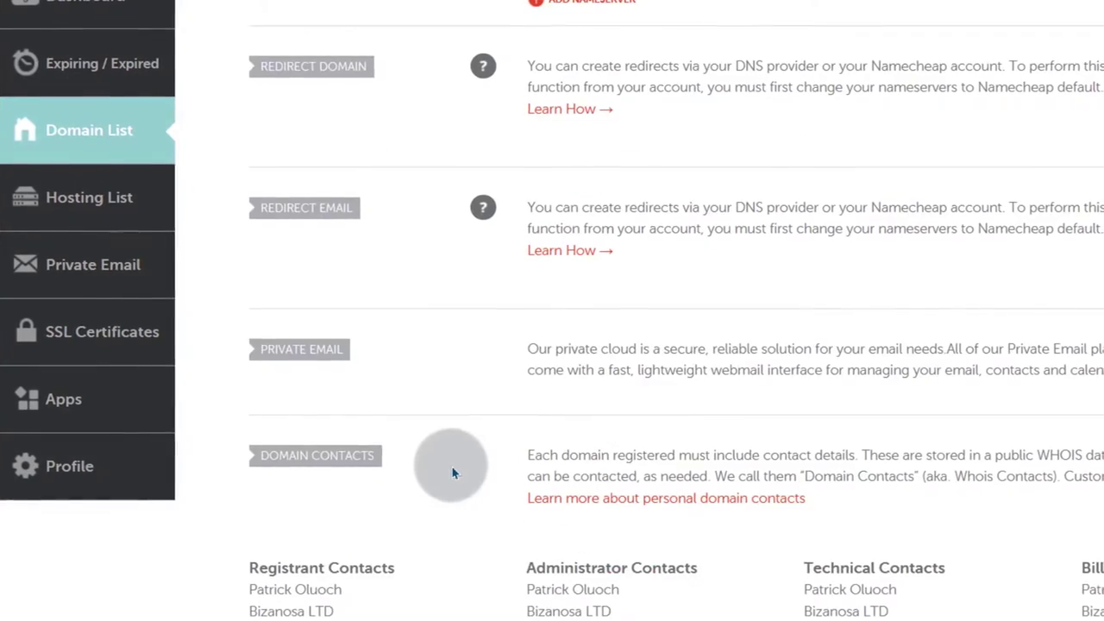
pyautogui.scroll(15, 452, 467)
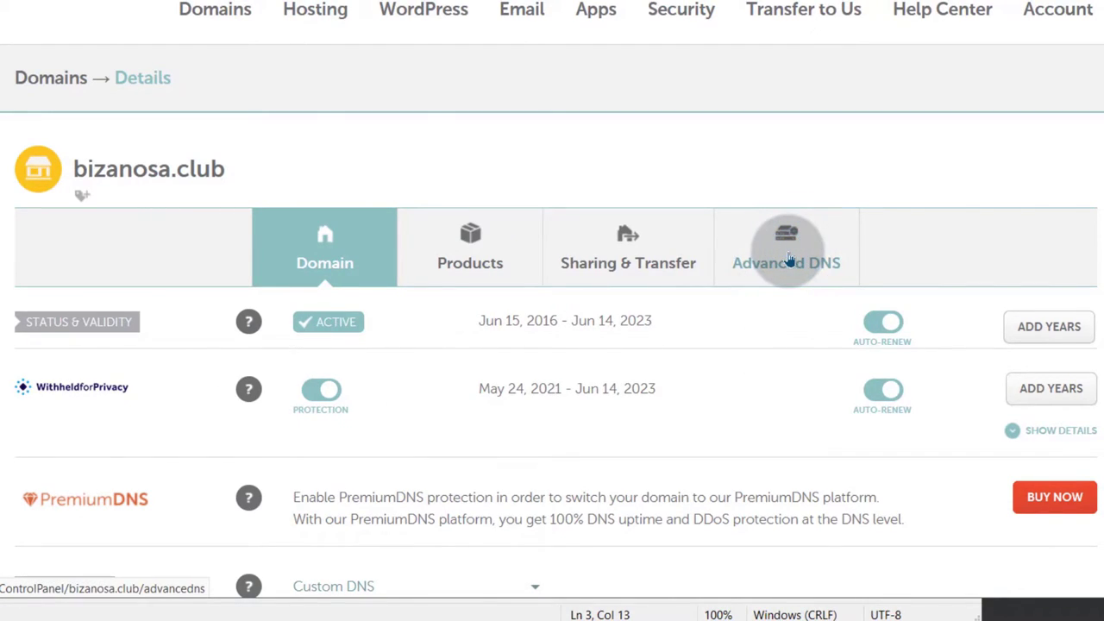
pyautogui.click(788, 261)
pyautogui.scroll(-5, 377, 353)
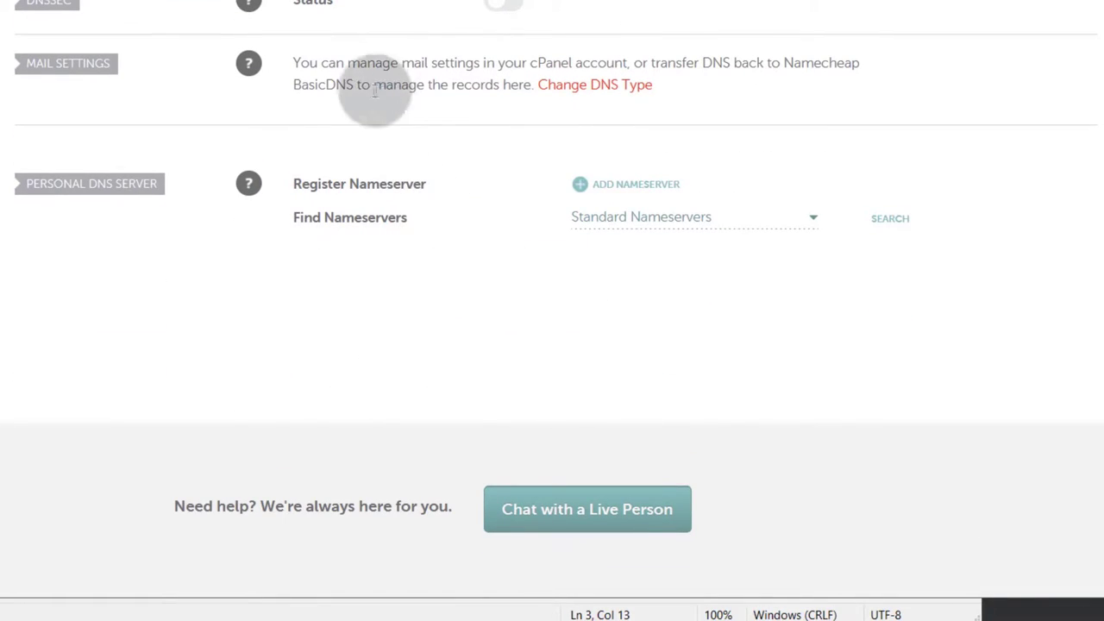
pyautogui.scroll(3, 394, 374)
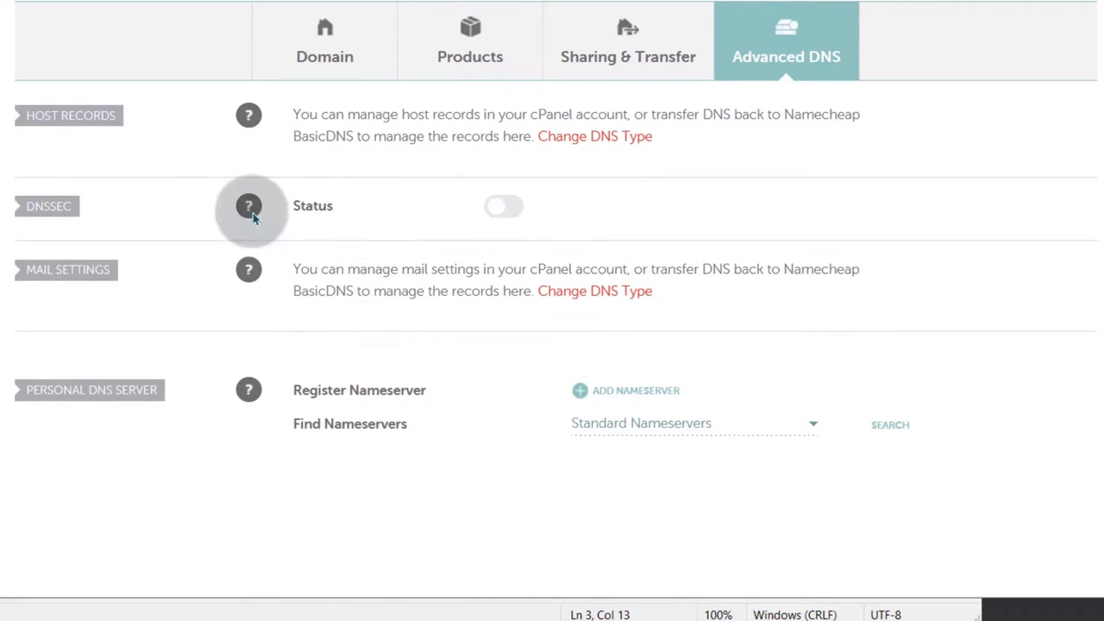
pyautogui.scroll(-3, 486, 353)
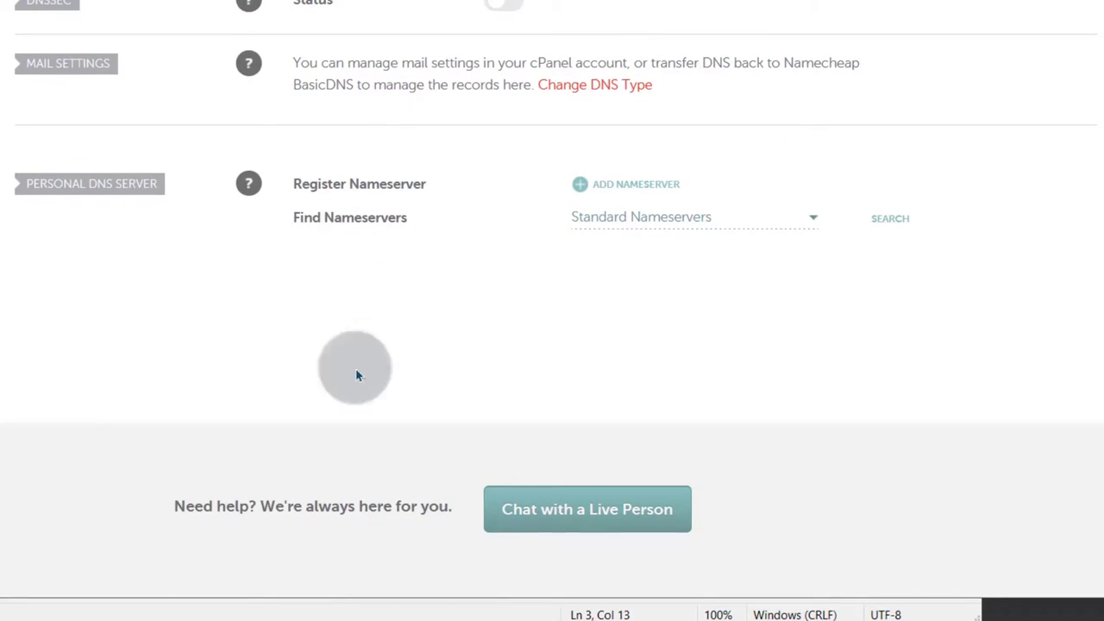
pyautogui.scroll(6, 381, 302)
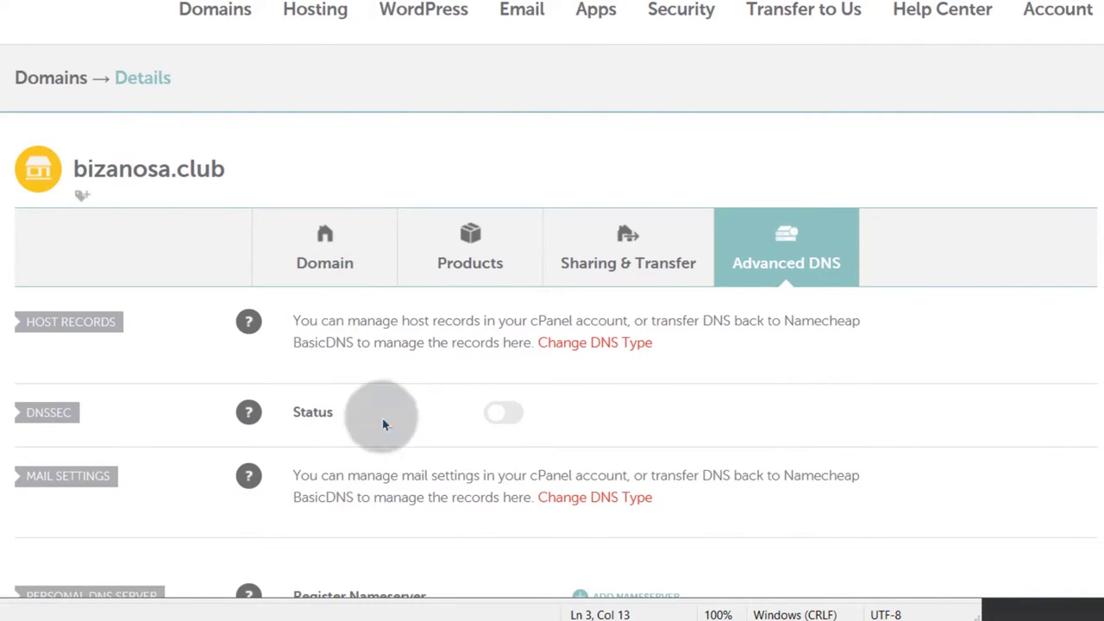
pyautogui.scroll(-6, 386, 470)
pyautogui.scroll(2, 365, 447)
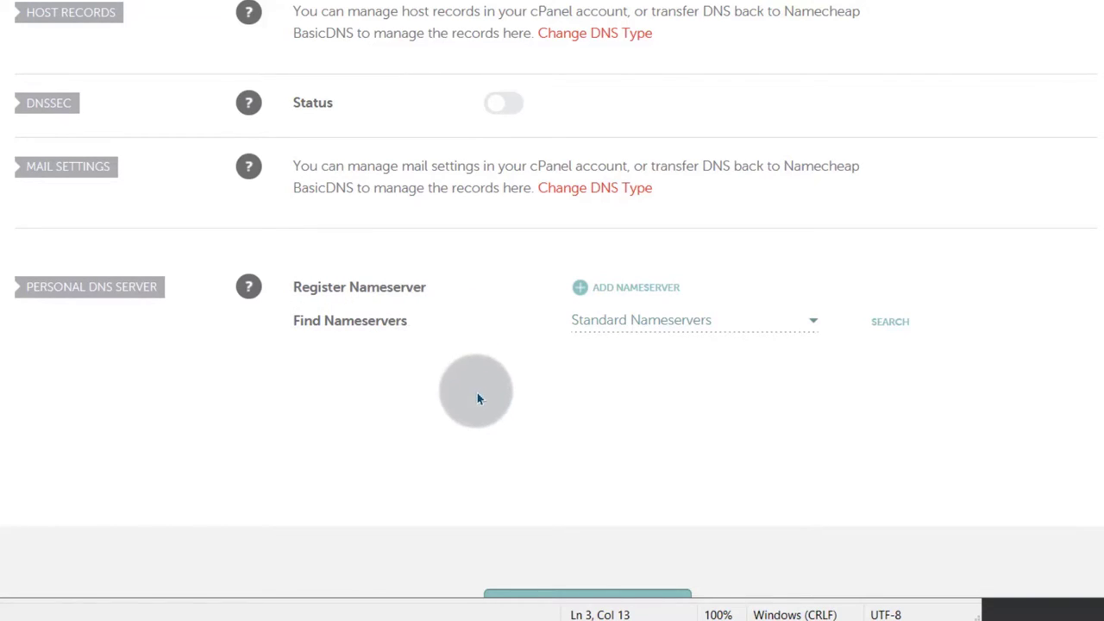
# Step: Register ns1 as a personal DNS server at IP 45.63.65.90
pyautogui.click(632, 292)
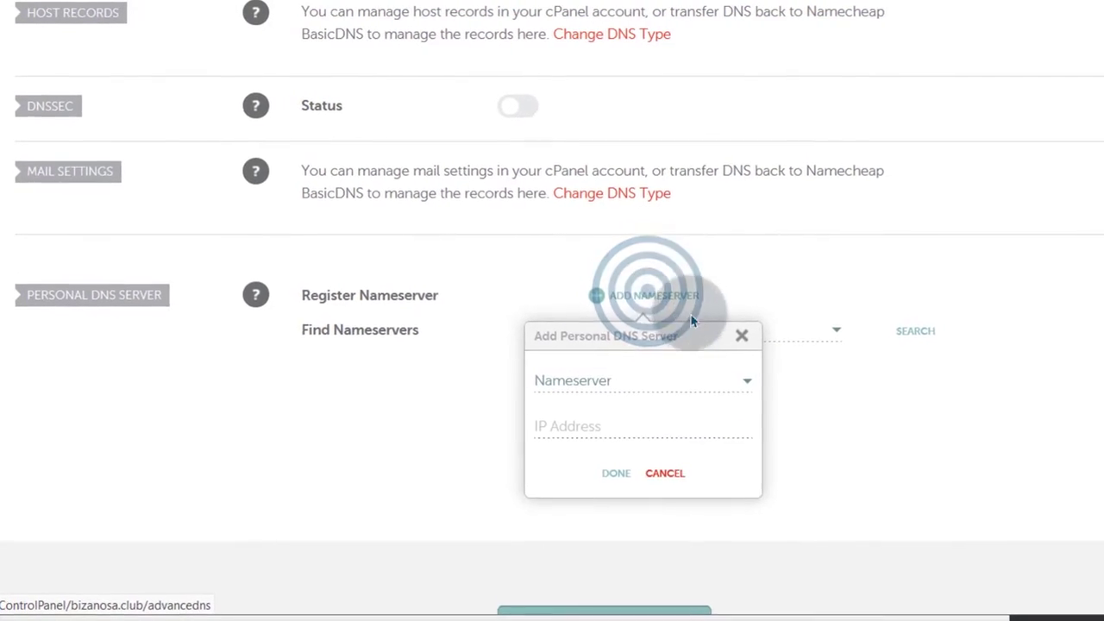
pyautogui.click(662, 404)
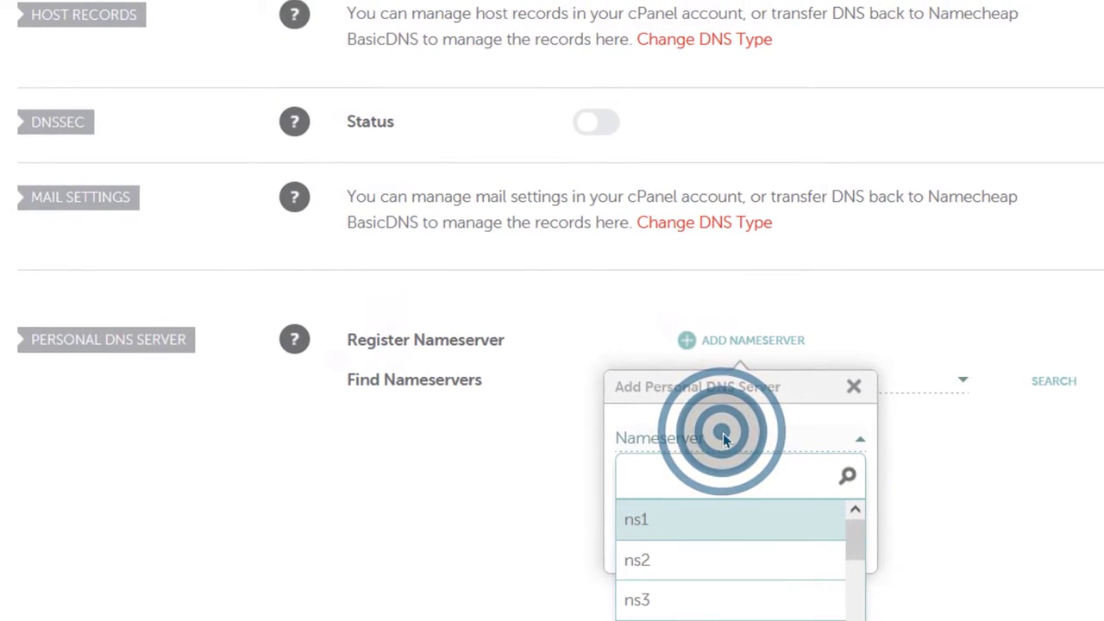
pyautogui.click(673, 528)
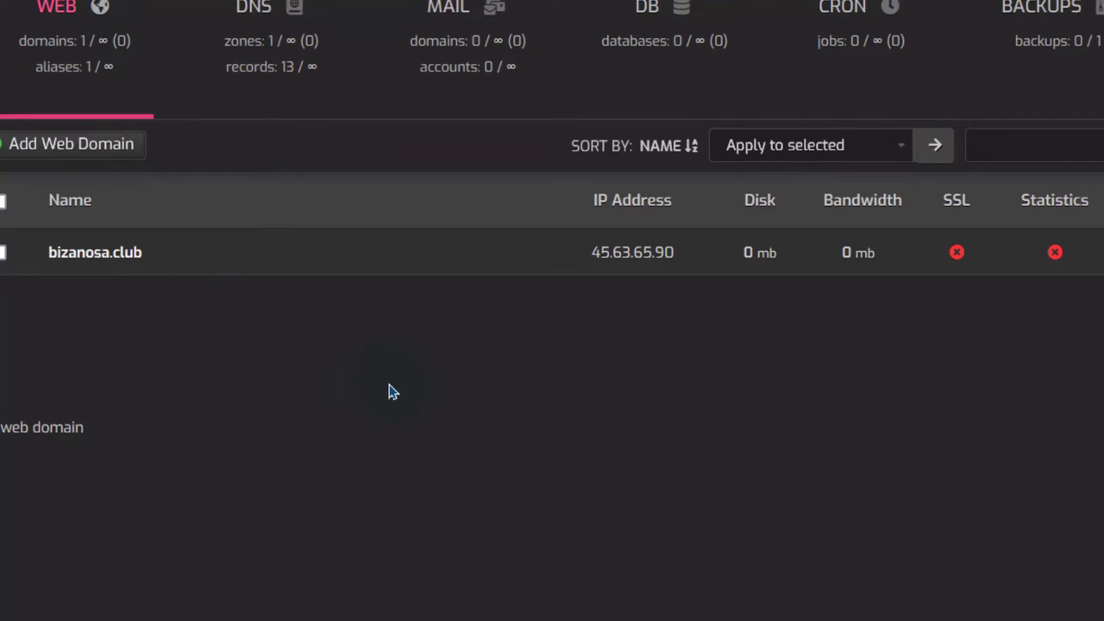
pyautogui.doubleClick(632, 252)
pyautogui.rightClick(611, 247)
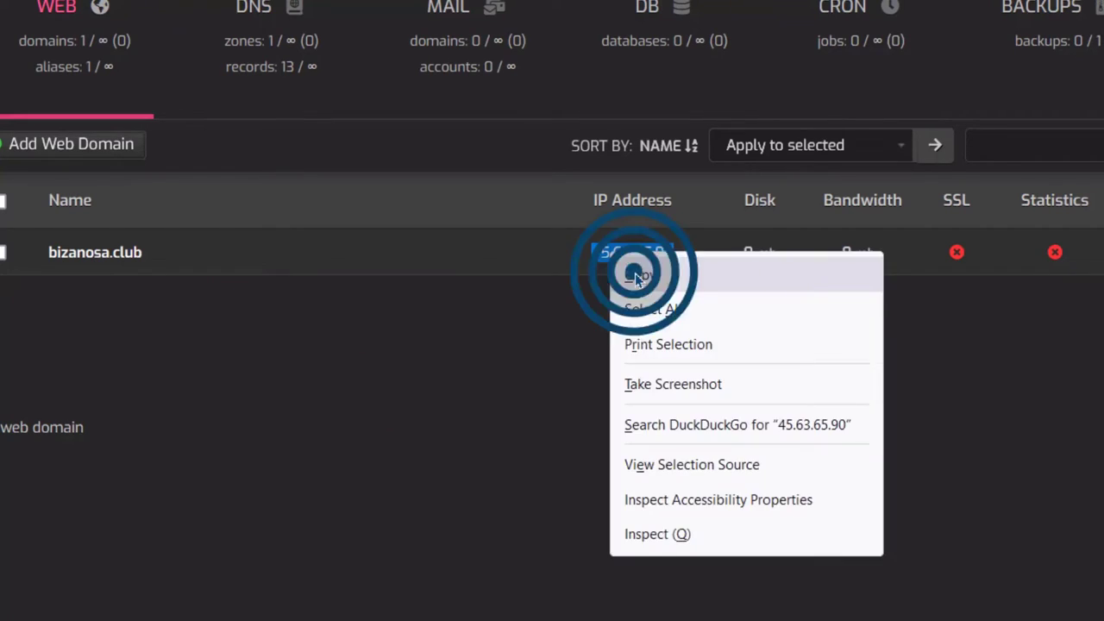
pyautogui.click(634, 271)
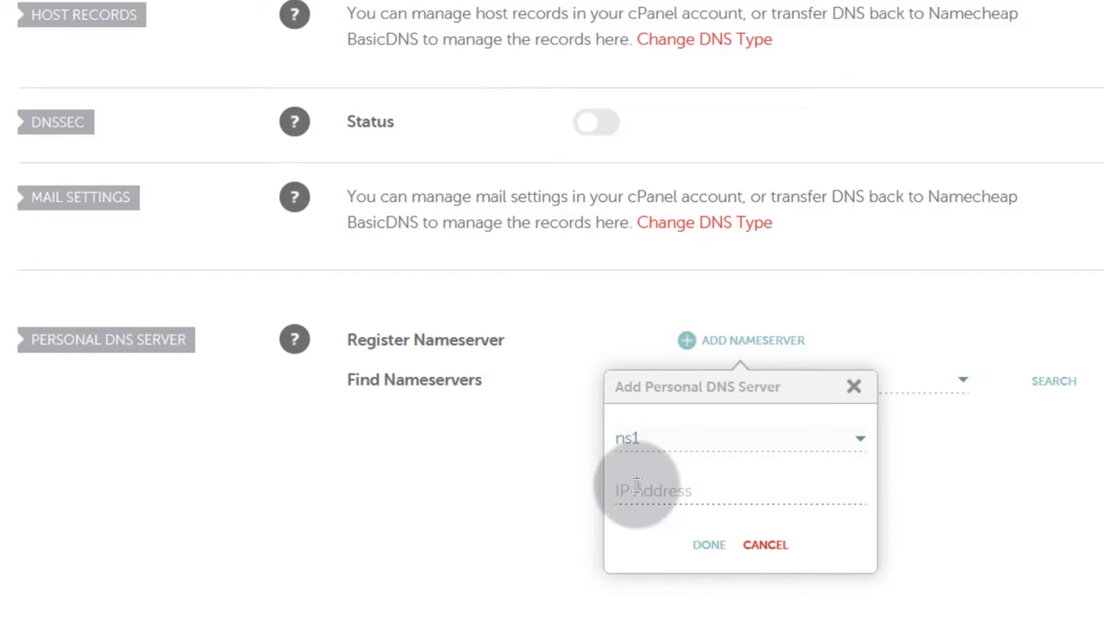
pyautogui.rightClick(636, 488)
pyautogui.click(695, 234)
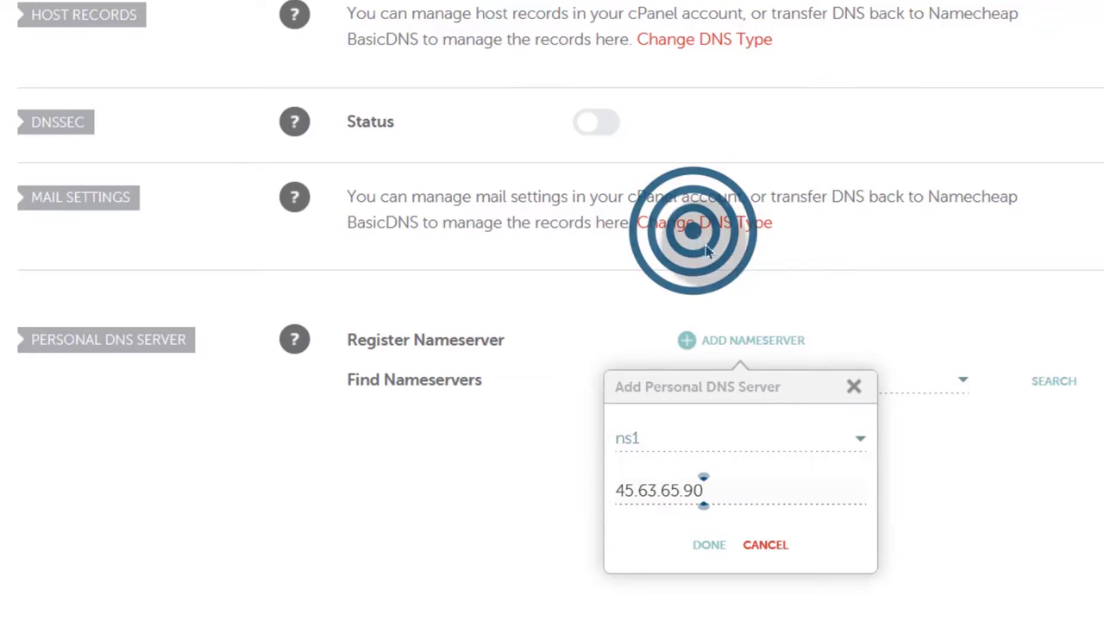
pyautogui.click(706, 550)
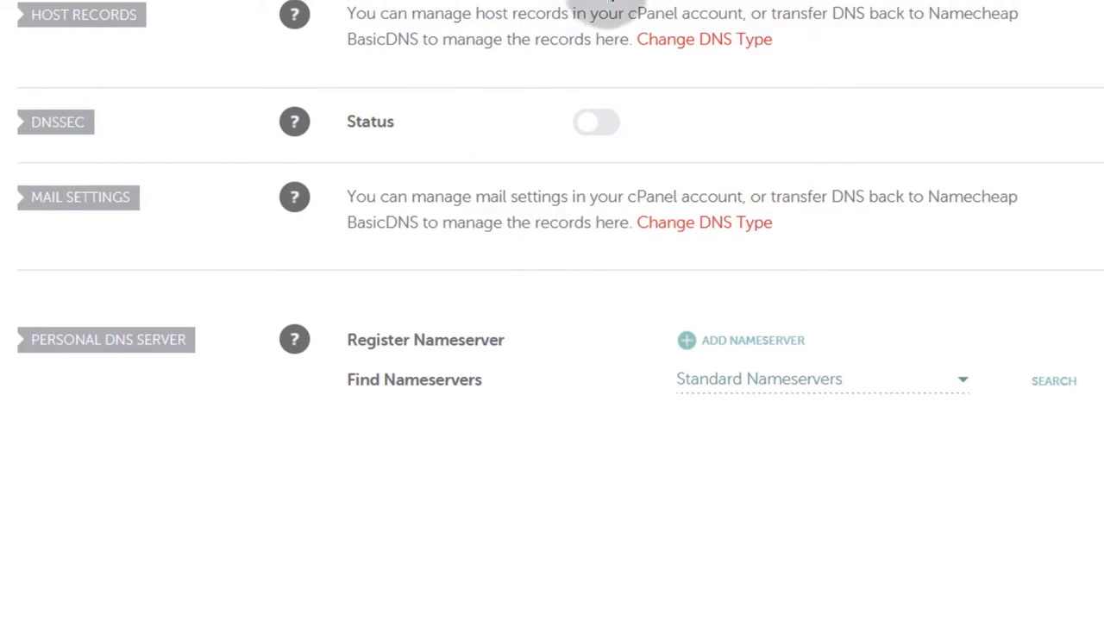
pyautogui.scroll(1, 562, 411)
pyautogui.scroll(-4, 561, 411)
# Step: Register ns2 as a personal DNS server at IP 45.63.65.90
pyautogui.click(755, 97)
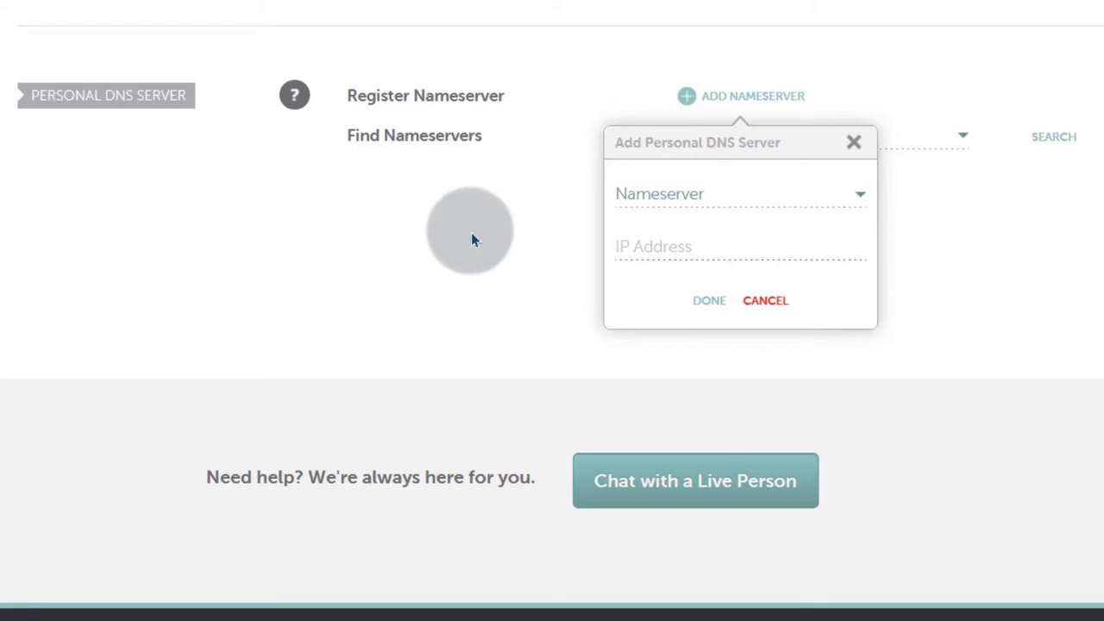
pyautogui.click(701, 197)
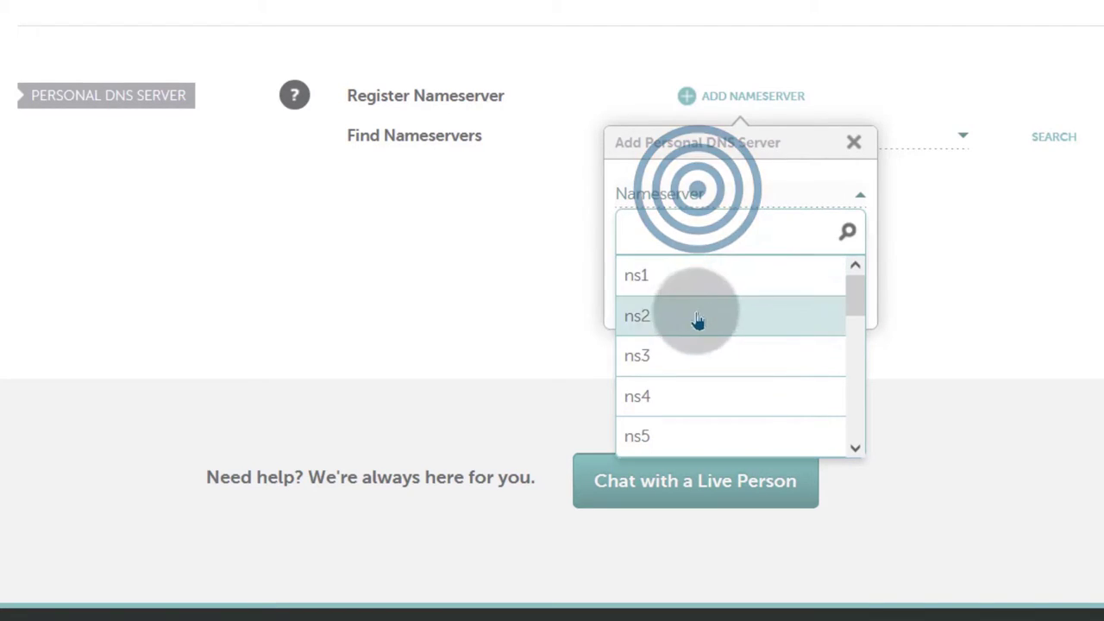
pyautogui.click(657, 319)
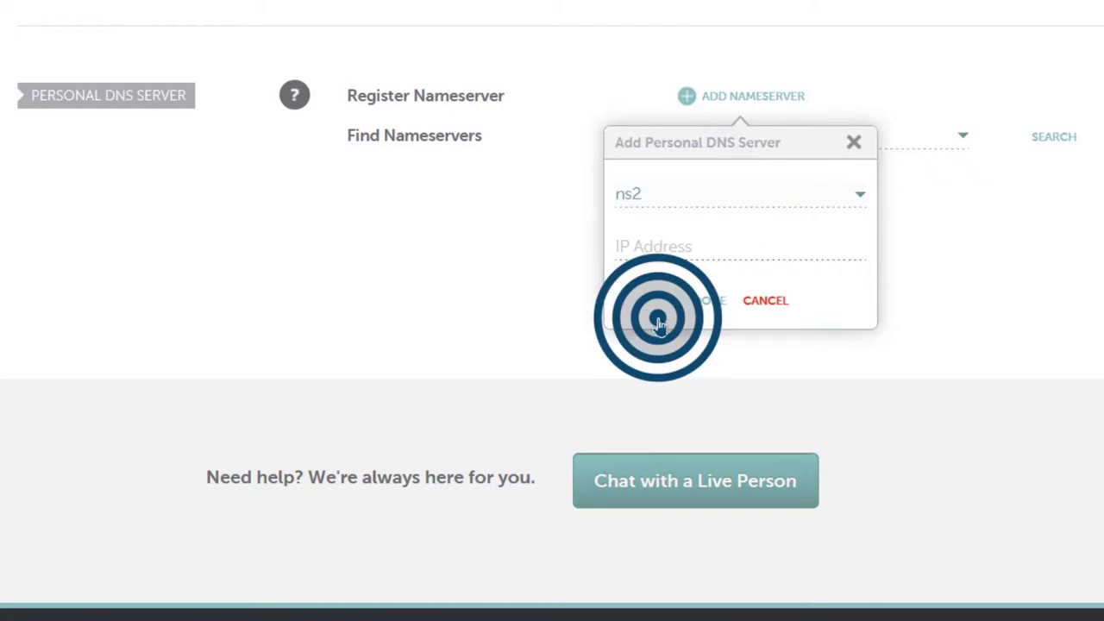
pyautogui.rightClick(647, 244)
pyautogui.click(730, 413)
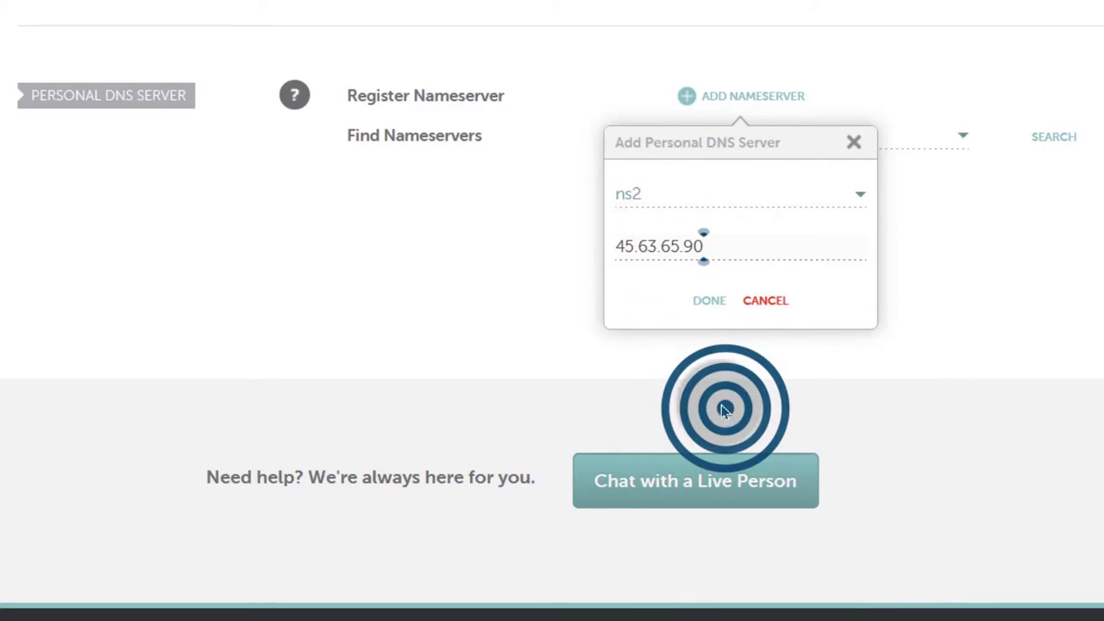
pyautogui.click(703, 302)
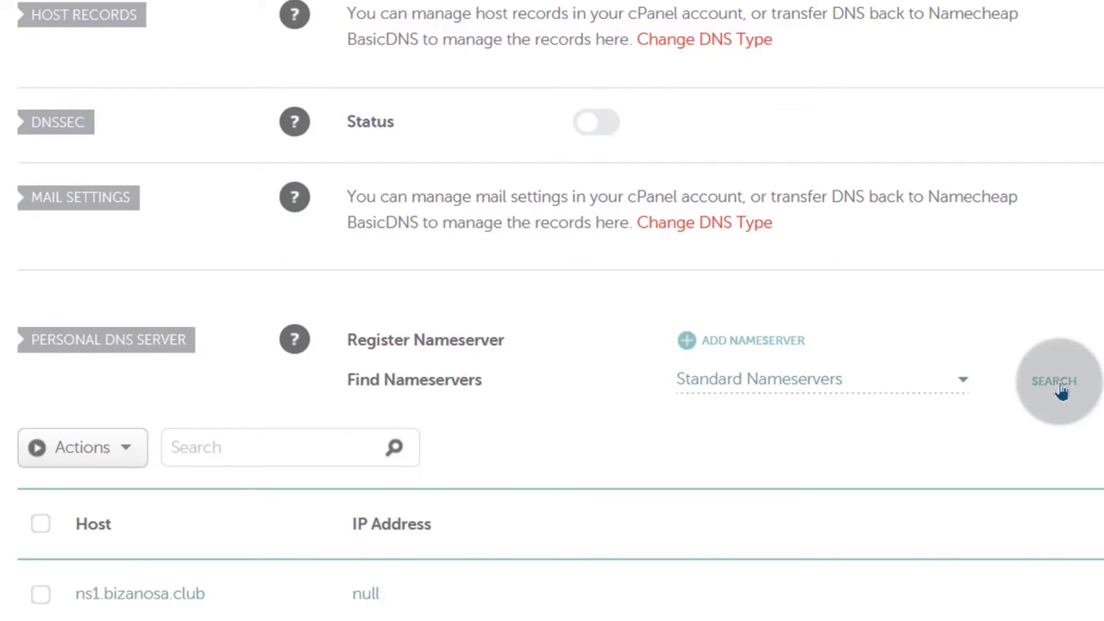
# Step: Refresh the personal nameserver list, toggling Find Nameservers between Custom and Standard
pyautogui.click(1058, 386)
pyautogui.click(837, 383)
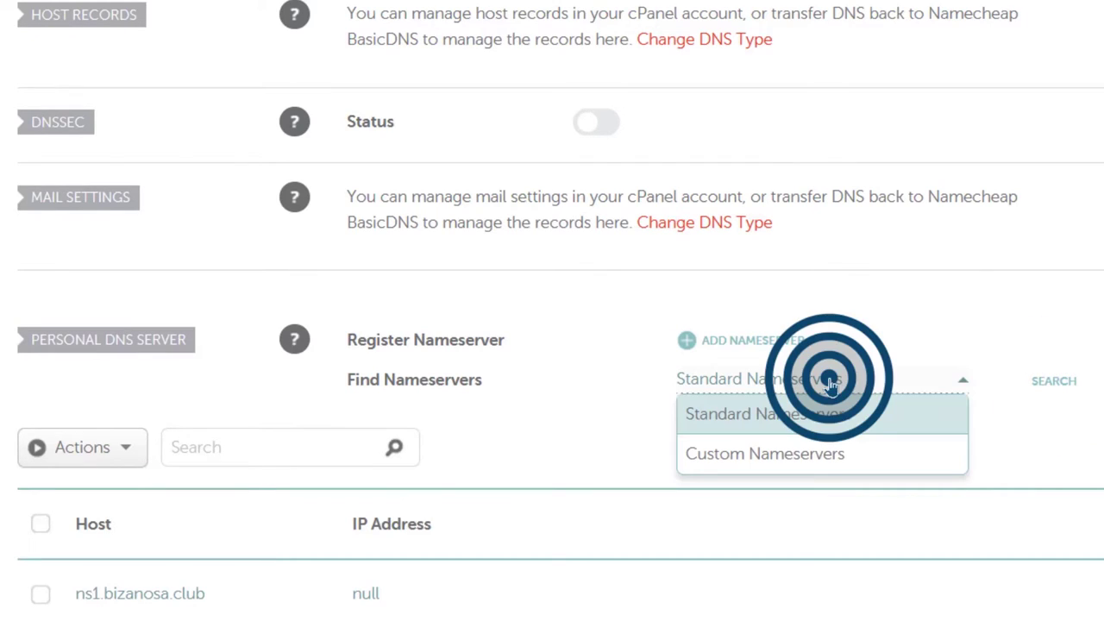
pyautogui.click(759, 466)
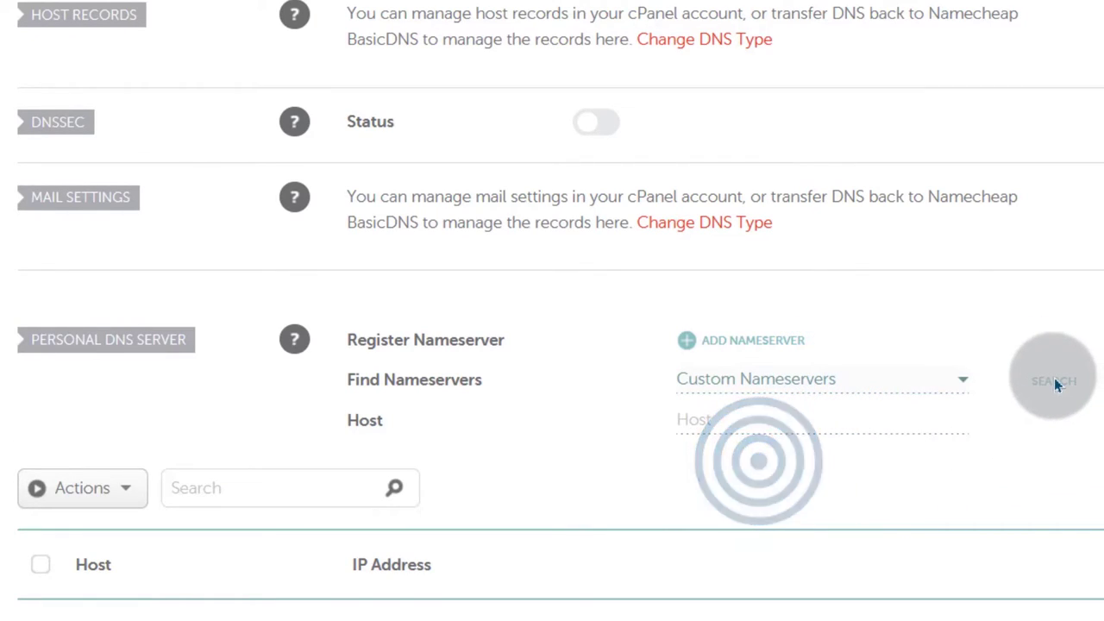
pyautogui.scroll(-4, 803, 464)
pyautogui.scroll(3, 776, 388)
pyautogui.click(776, 253)
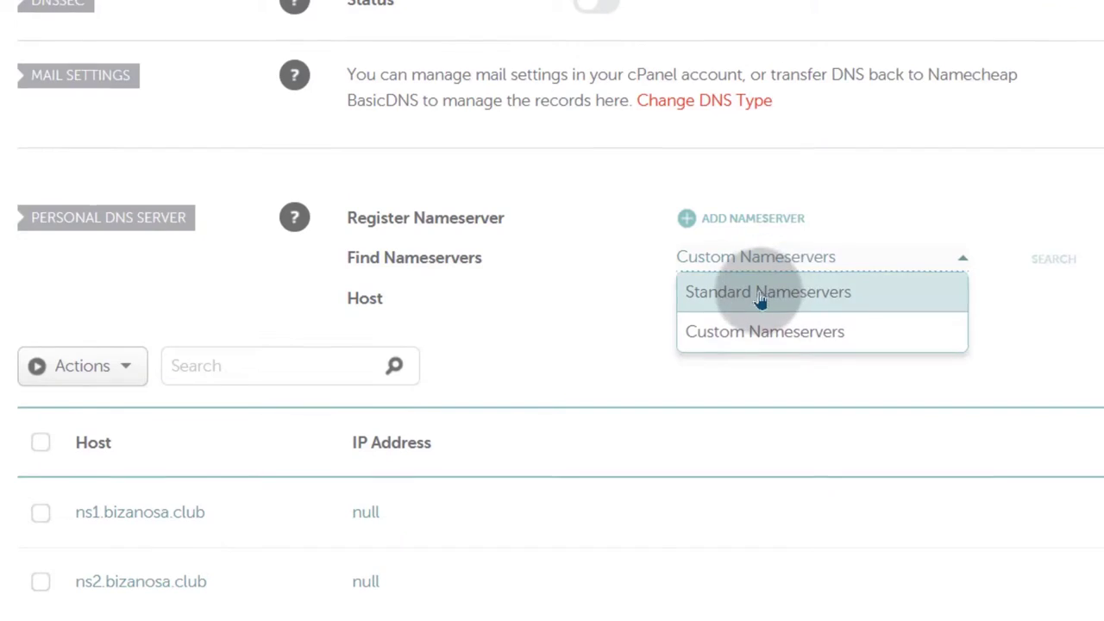
pyautogui.click(755, 294)
# Step: Paste 45.63.65.90 as the IP of ns1 and ns2, and save the change
pyautogui.click(365, 476)
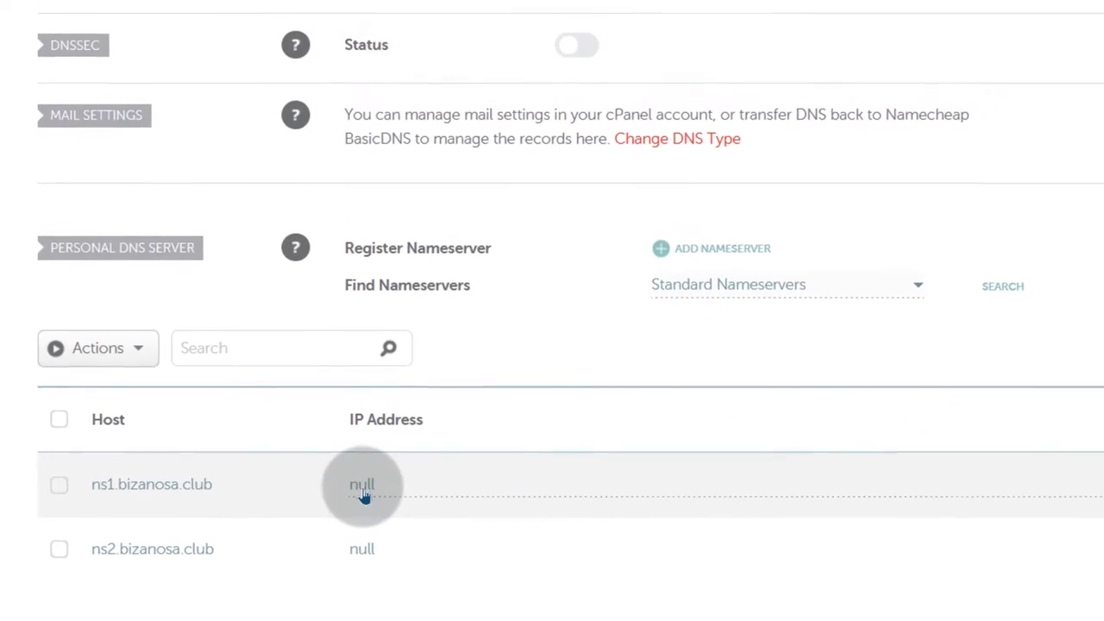
pyautogui.rightClick(370, 494)
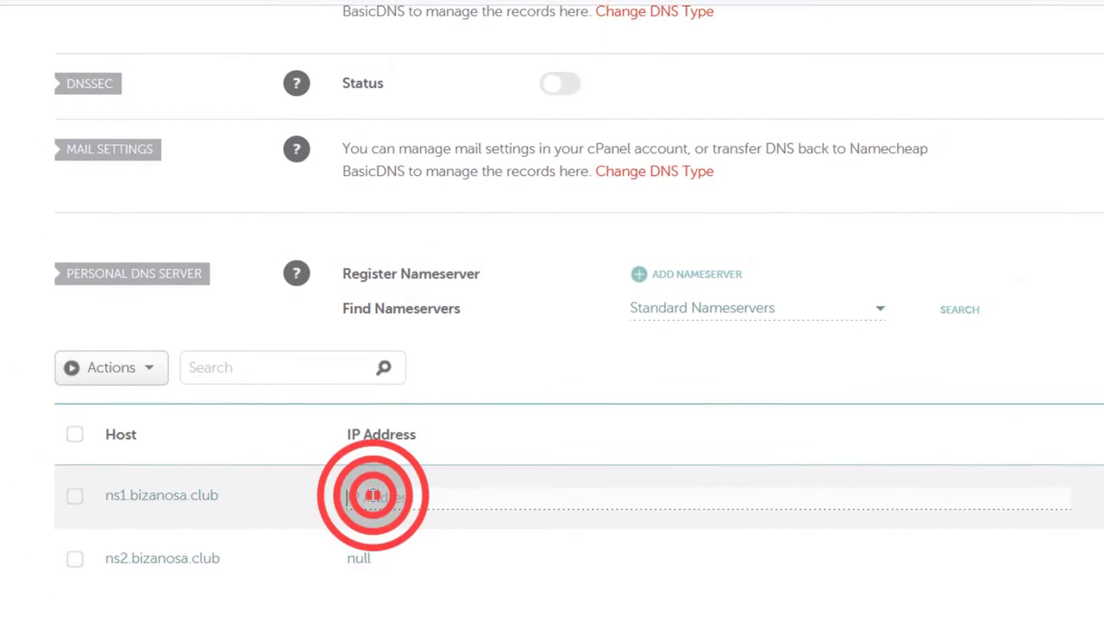
pyautogui.click(452, 271)
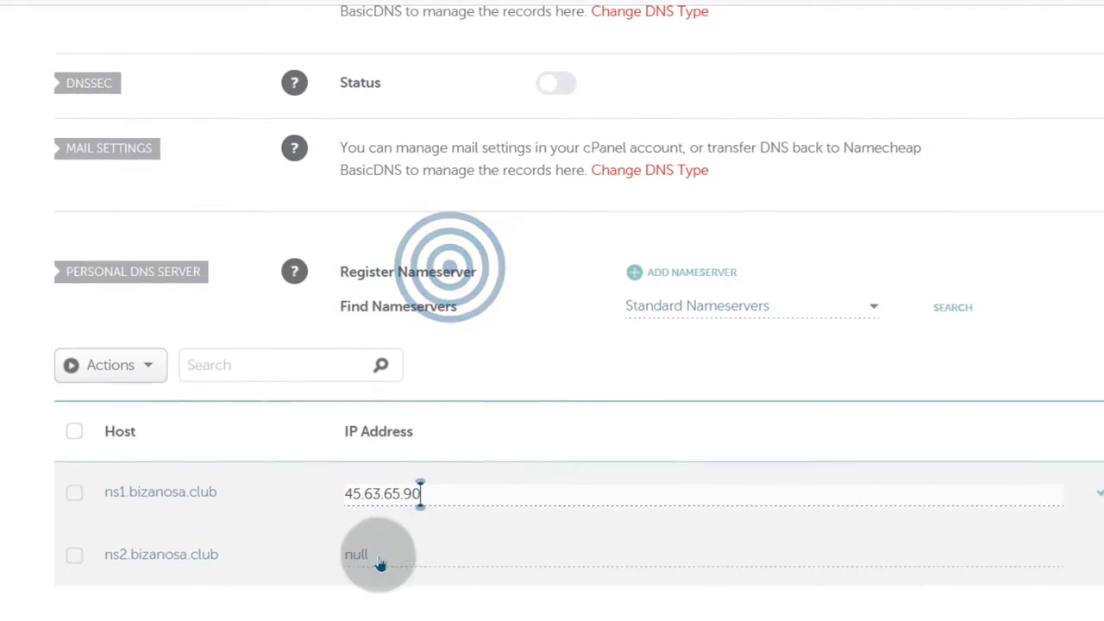
pyautogui.click(358, 558)
pyautogui.rightClick(354, 549)
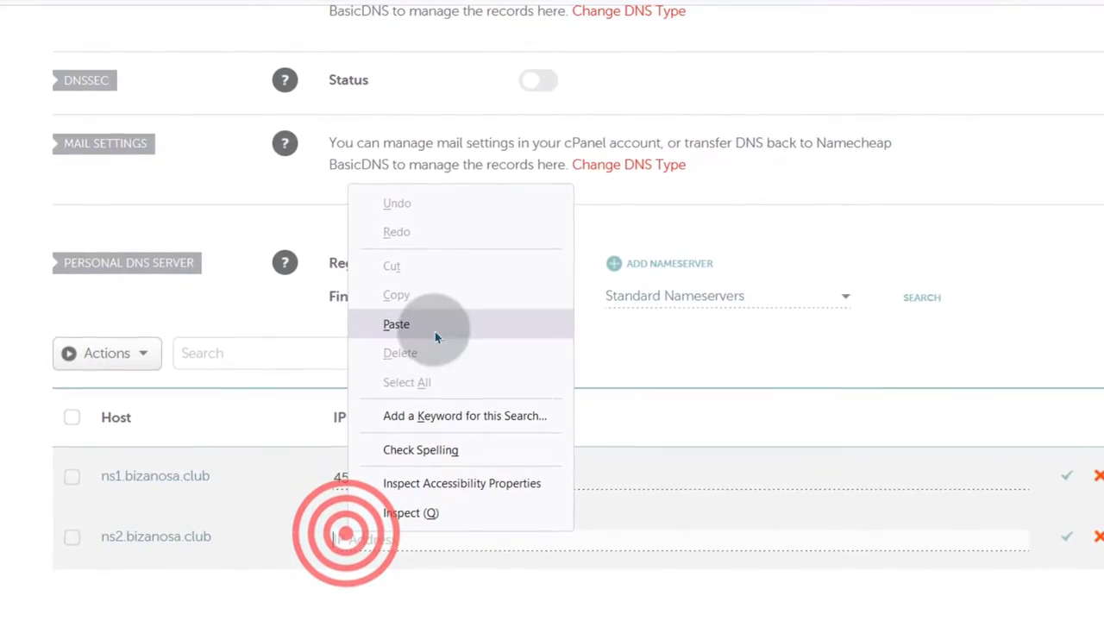
pyautogui.click(433, 324)
pyautogui.click(1051, 529)
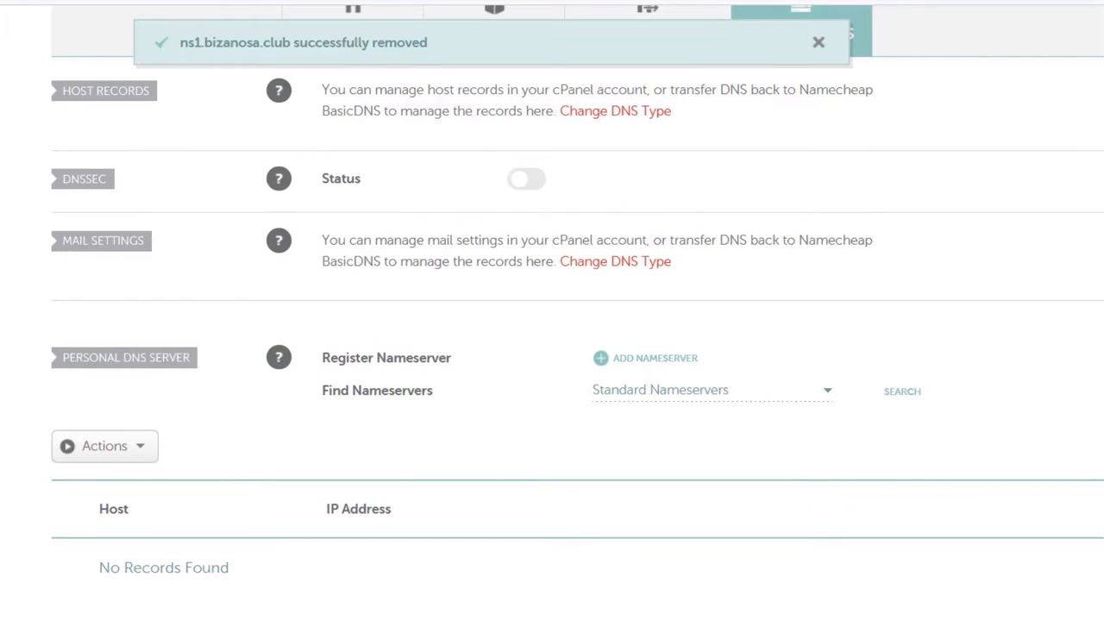
pyautogui.scroll(-3, 752, 590)
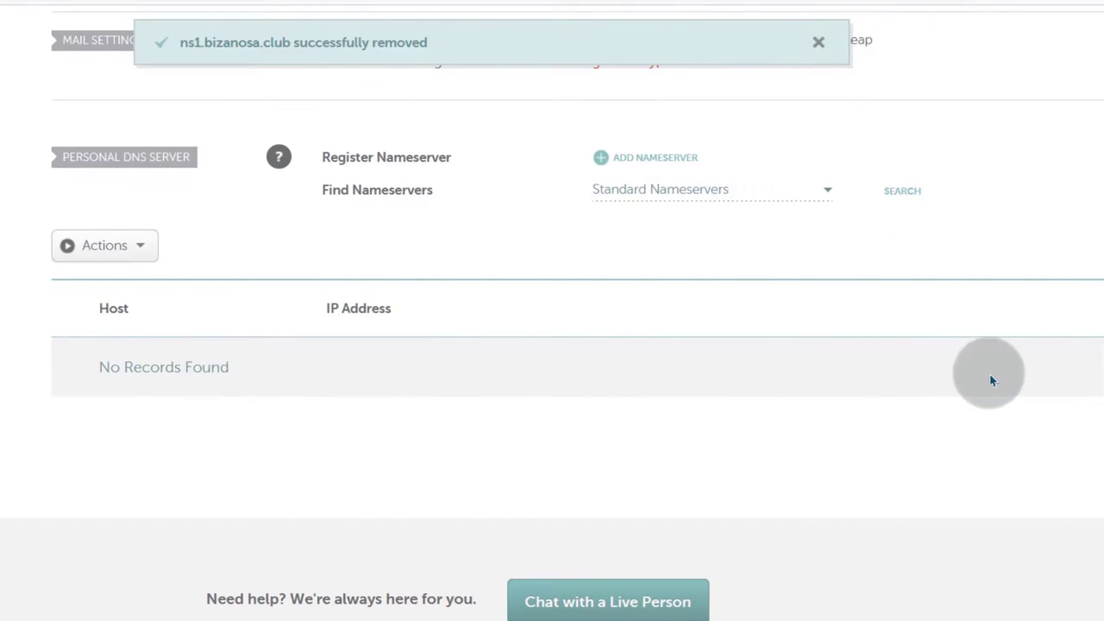
pyautogui.scroll(1, 542, 439)
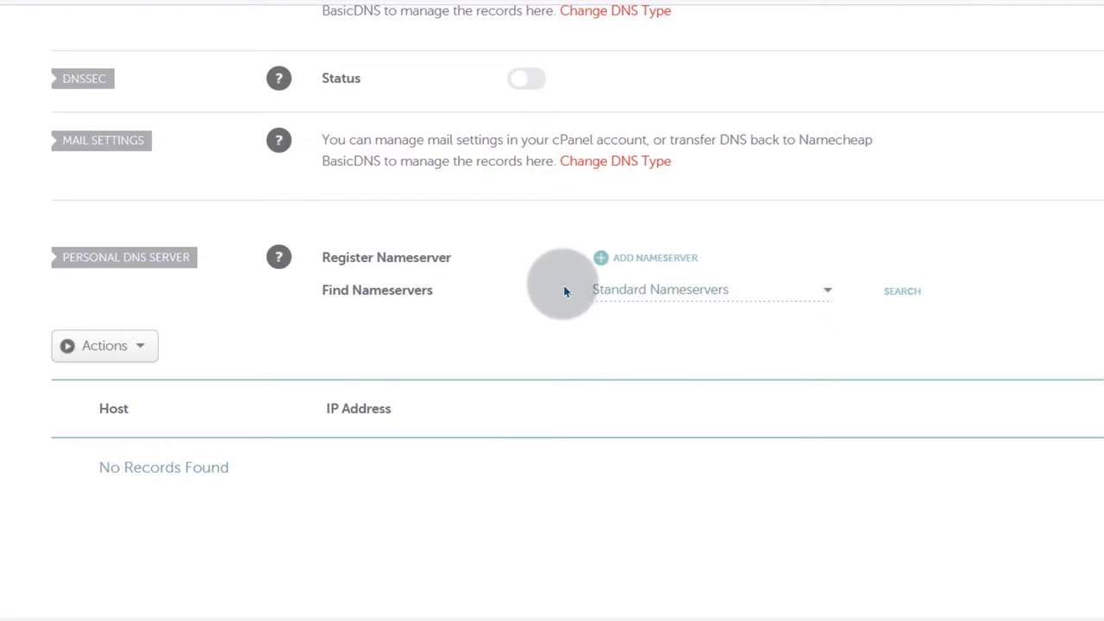
# Step: Add ns1.bizanosa.club as a personal nameserver at 45.63.65.90 and refresh the list
pyautogui.click(653, 257)
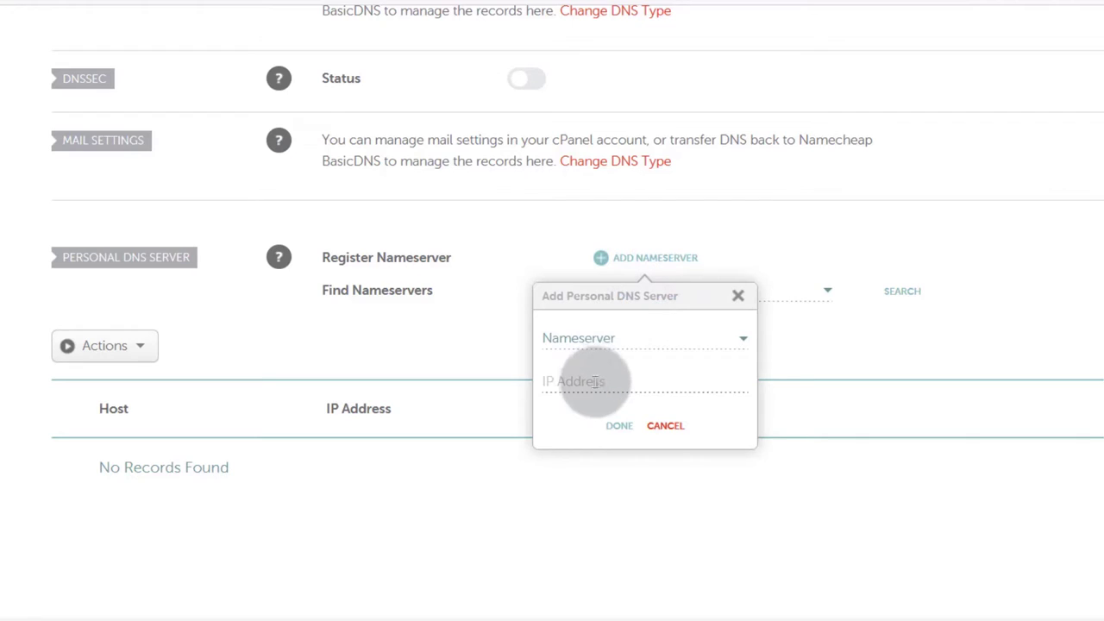
pyautogui.click(592, 339)
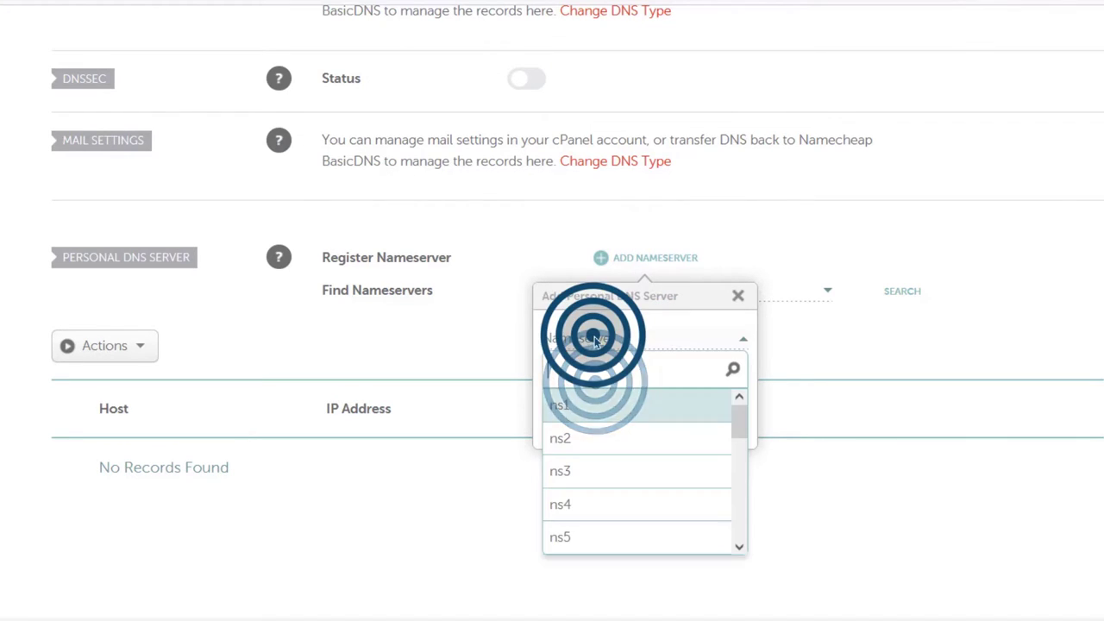
pyautogui.click(562, 406)
pyautogui.rightClick(571, 376)
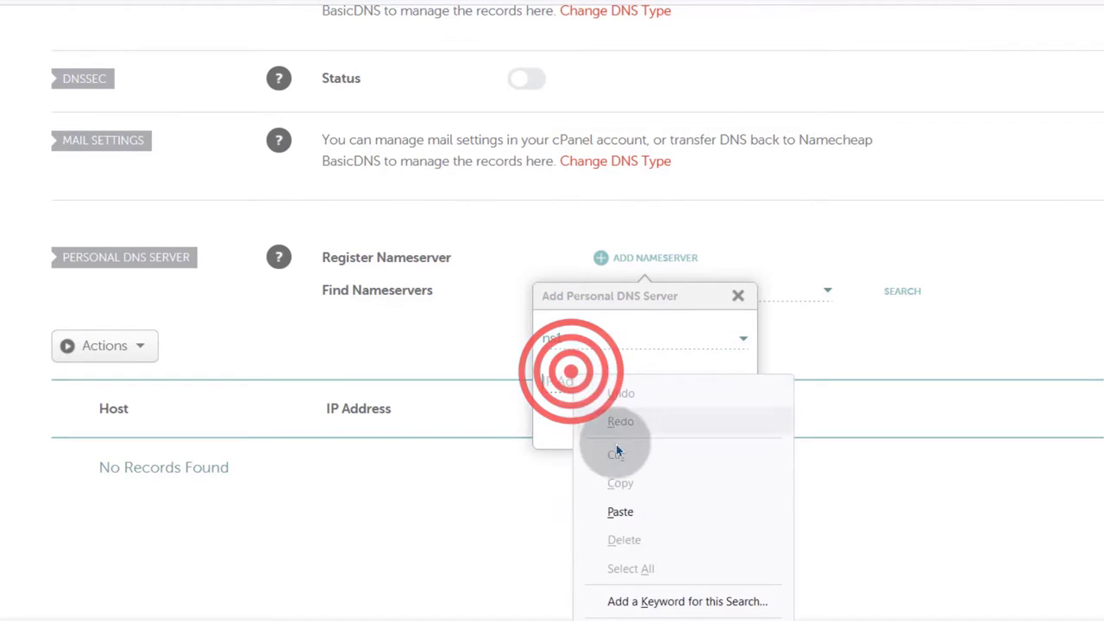
pyautogui.click(620, 511)
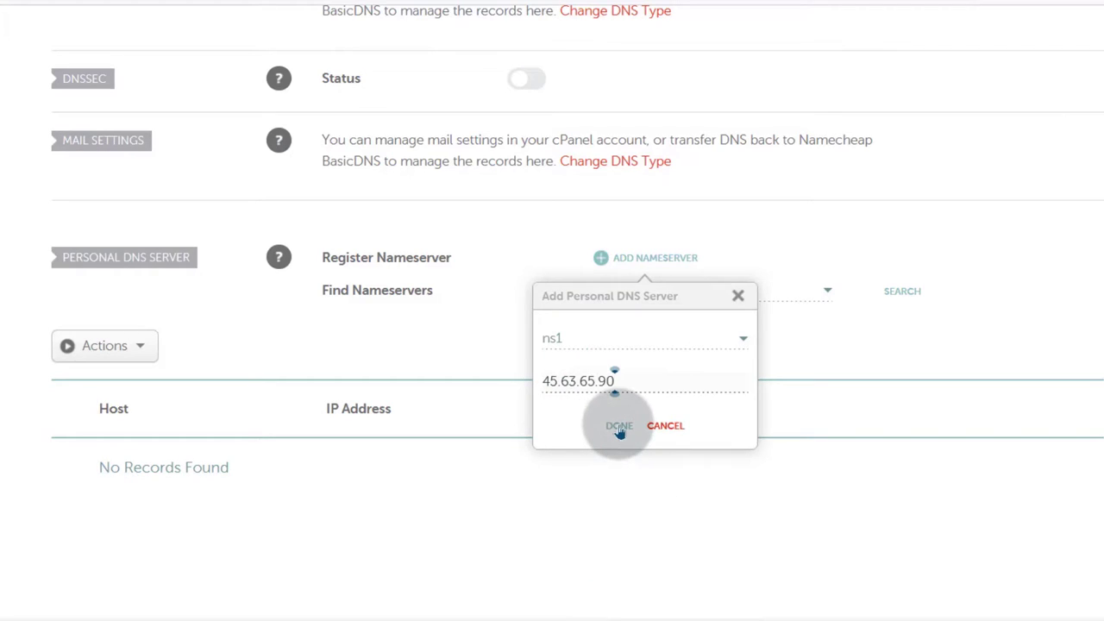
pyautogui.click(617, 425)
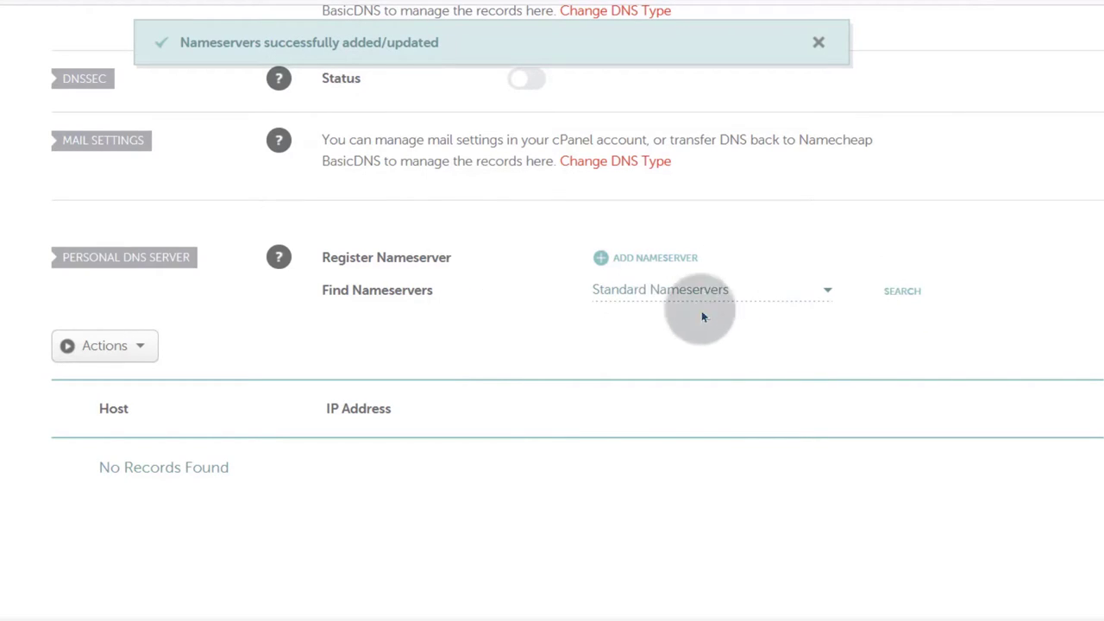
pyautogui.click(905, 292)
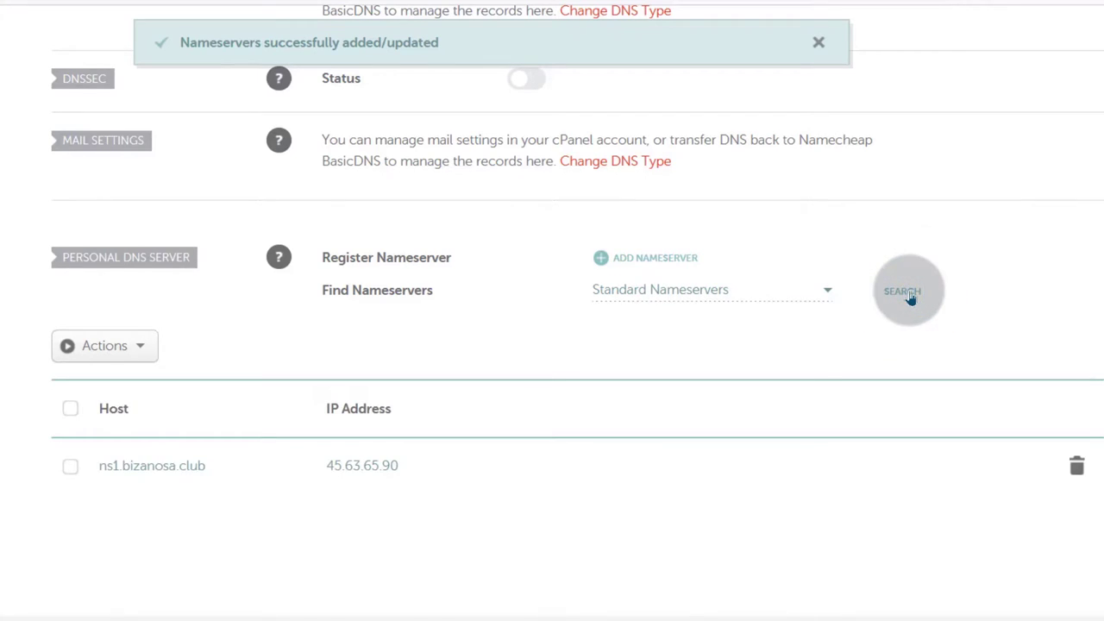
# Step: Add ns2.bizanosa.club as a personal nameserver at 45.63.65.90 and refresh the list
pyautogui.click(642, 259)
pyautogui.click(603, 338)
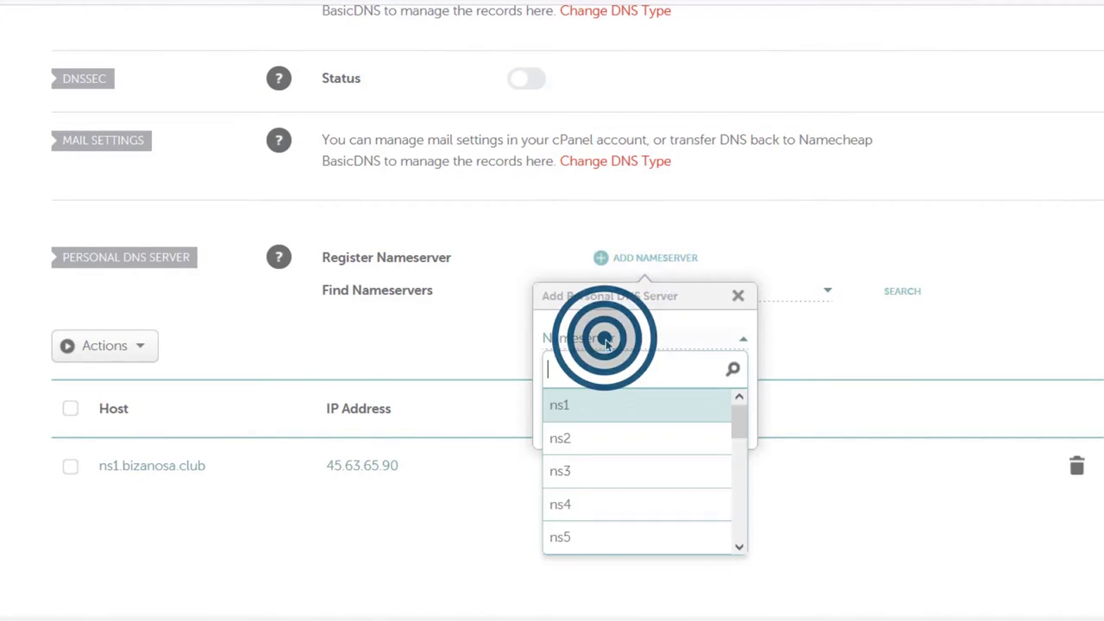
pyautogui.click(587, 439)
pyautogui.click(570, 376)
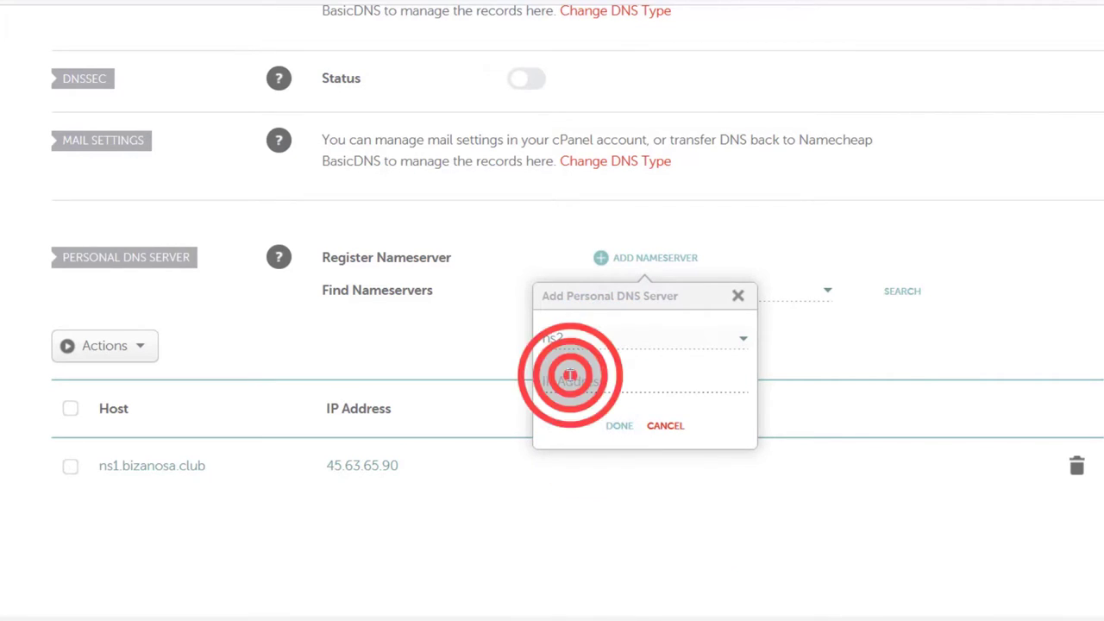
pyautogui.click(623, 511)
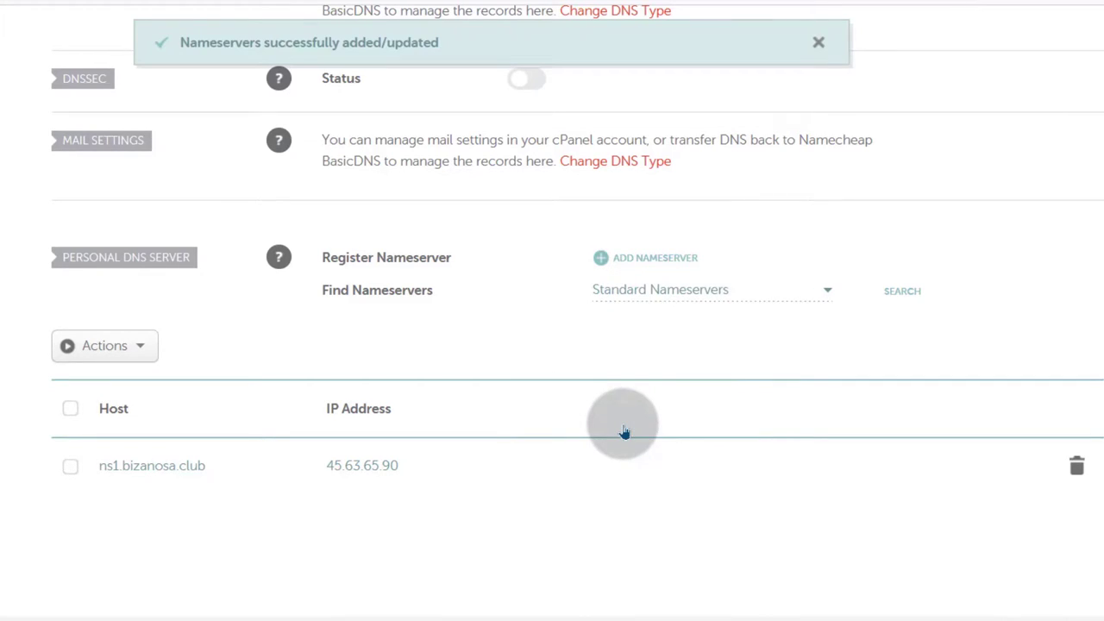
pyautogui.click(902, 291)
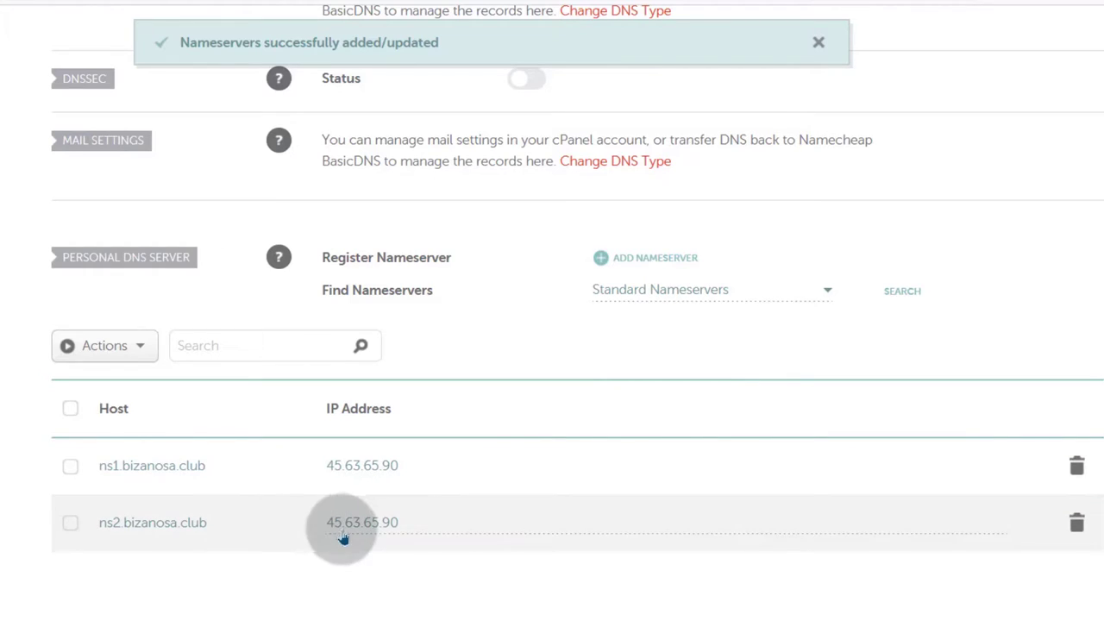
# Step: Copy the host name ns1.bizanosa.club from the personal nameserver entry
pyautogui.click(207, 465)
pyautogui.moveTo(207, 466); pyautogui.dragTo(101, 463)
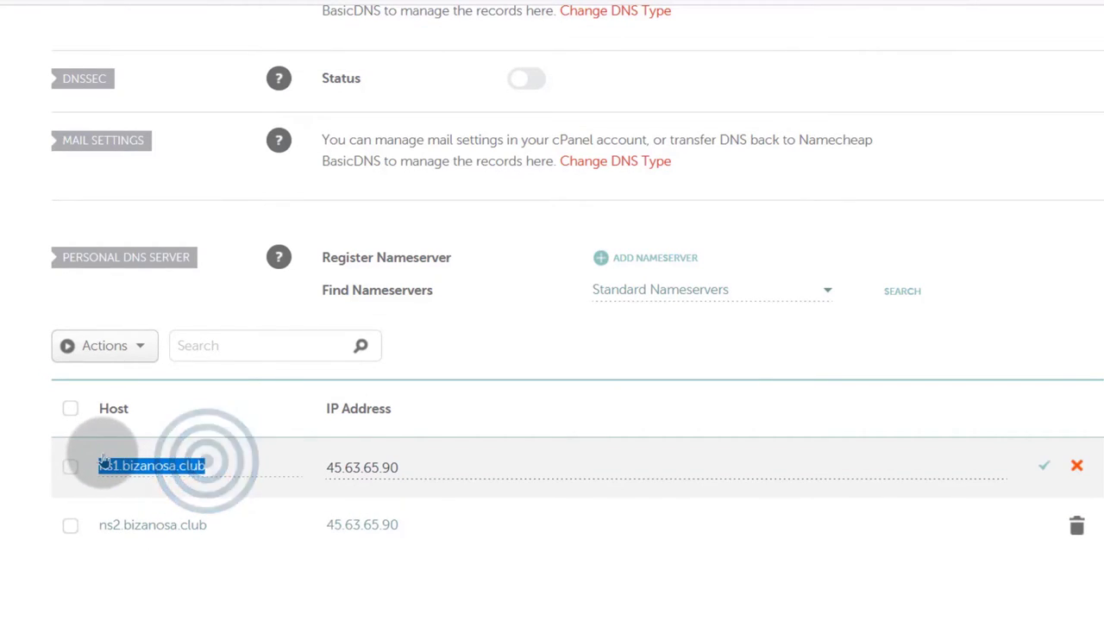
pyautogui.rightClick(121, 467)
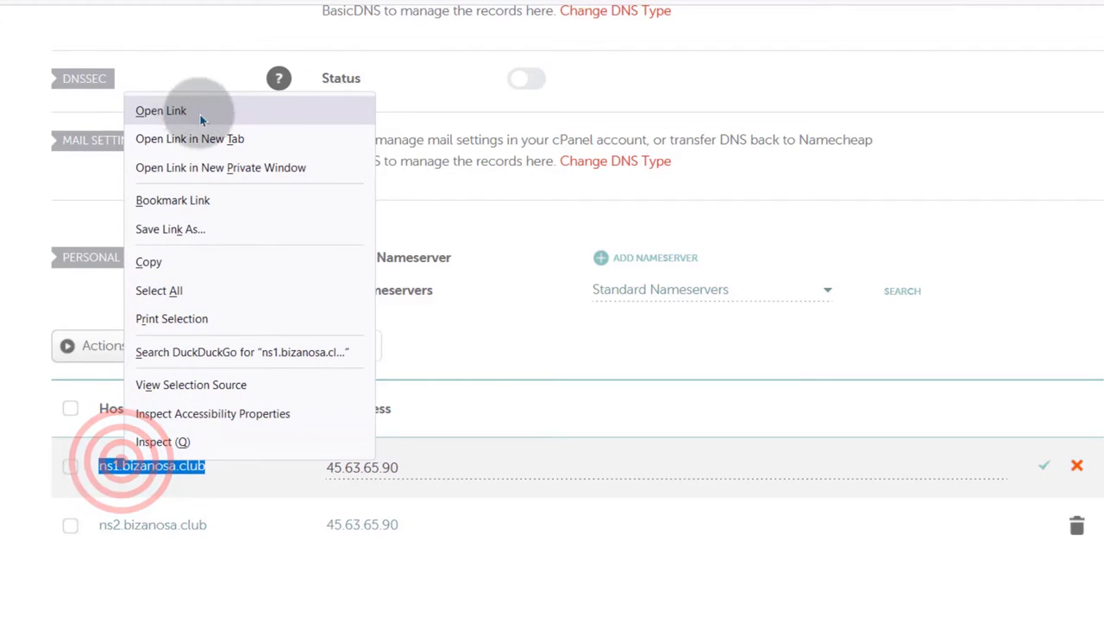
pyautogui.click(158, 258)
pyautogui.scroll(5, 418, 334)
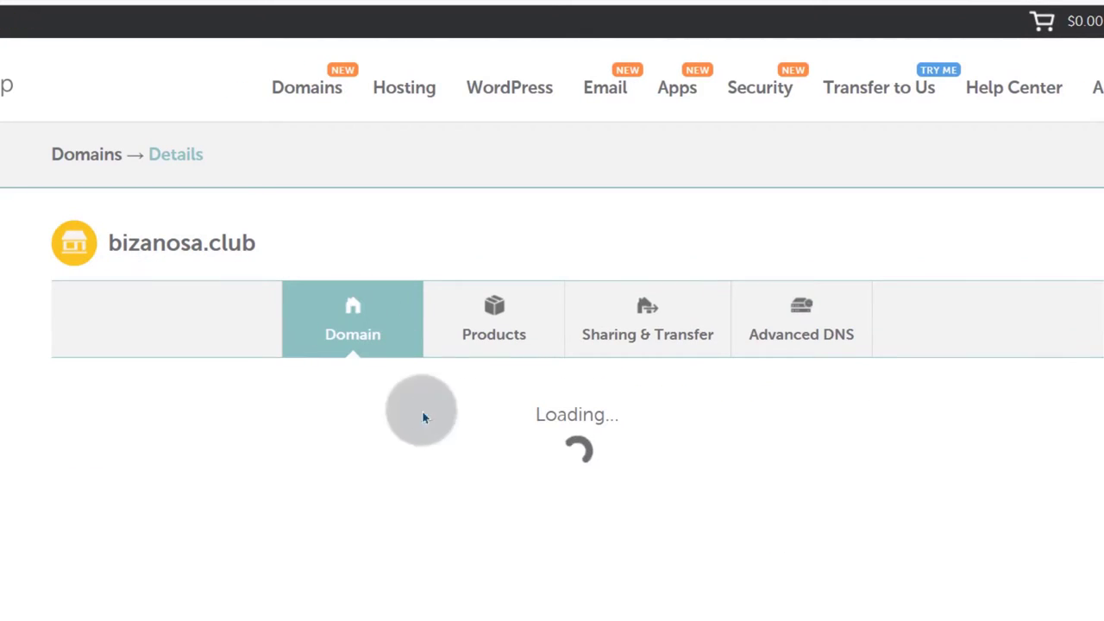
pyautogui.scroll(-5, 436, 472)
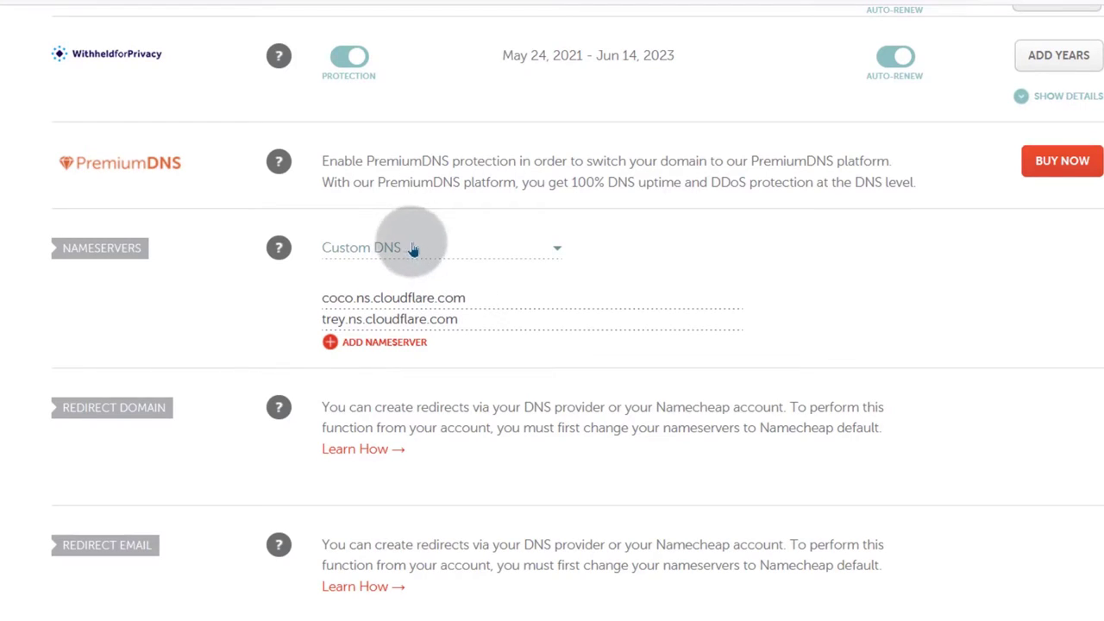
# Step: Replace the Cloudflare custom nameservers with ns1.bizanosa.club and ns2.bizanosa.club, and save
pyautogui.moveTo(486, 296); pyautogui.dragTo(352, 296)
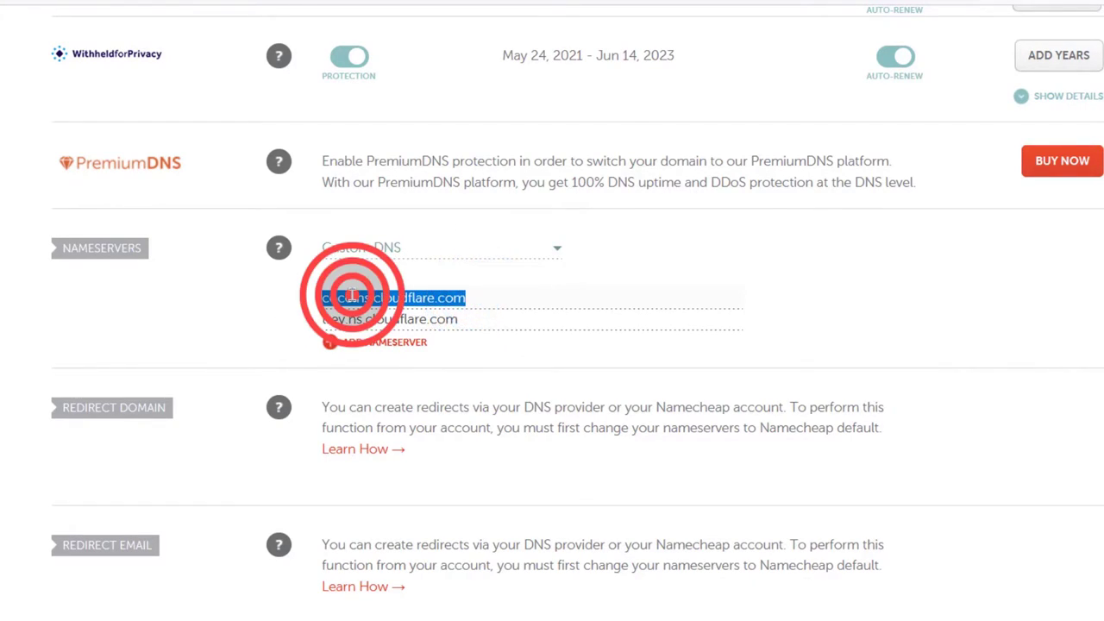
pyautogui.rightClick(352, 296)
pyautogui.click(419, 123)
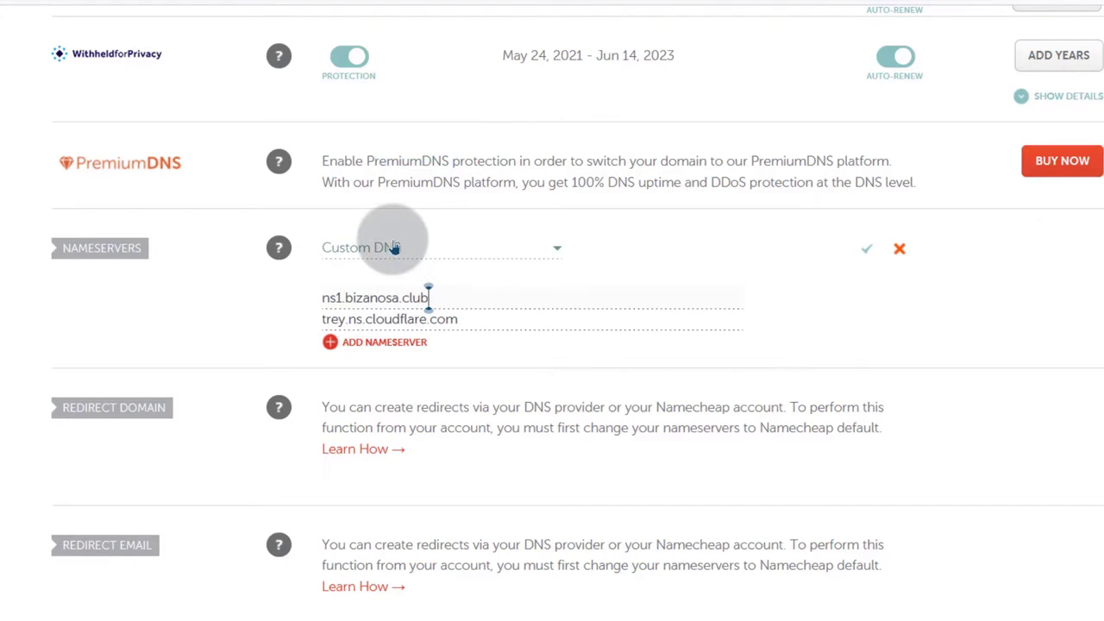
pyautogui.tripleClick(445, 318)
pyautogui.rightClick(340, 316)
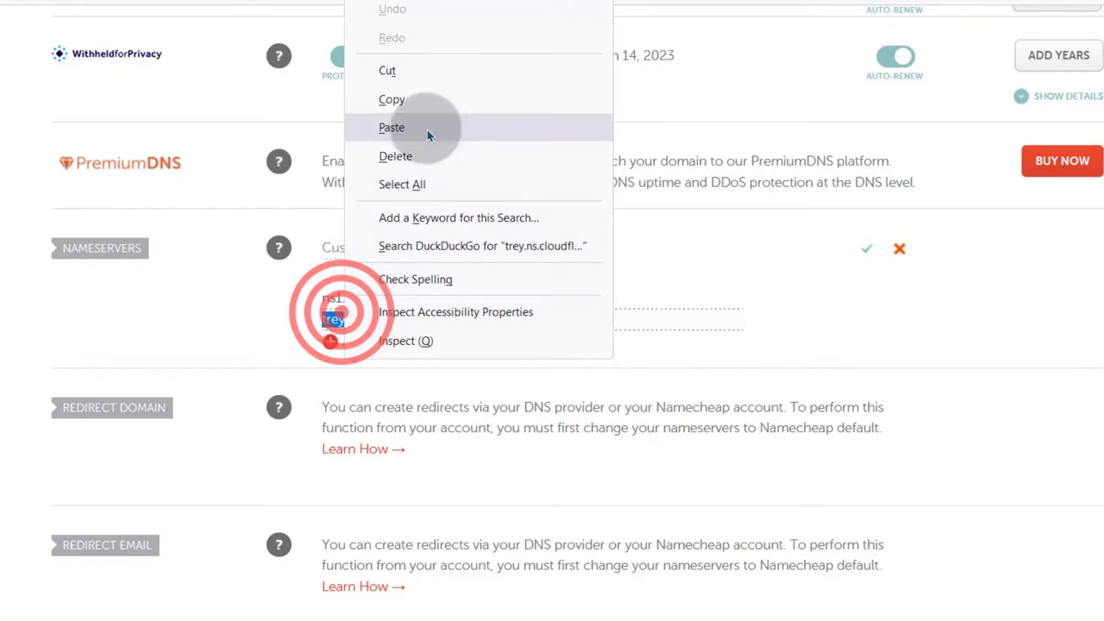
pyautogui.click(395, 125)
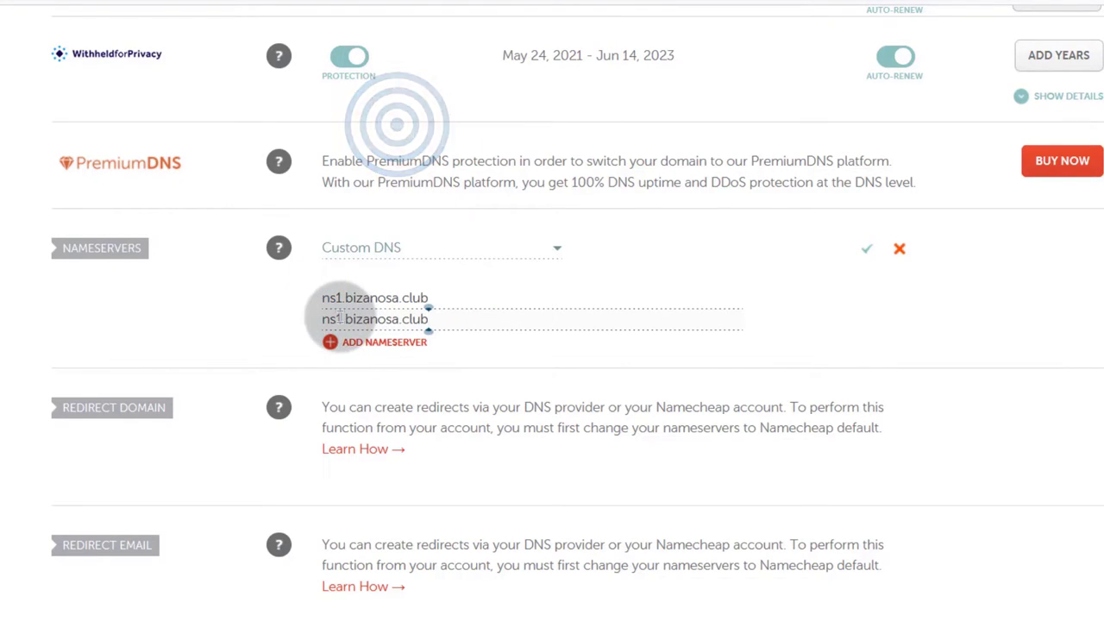
pyautogui.click(339, 319)
pyautogui.press('BackSpace')
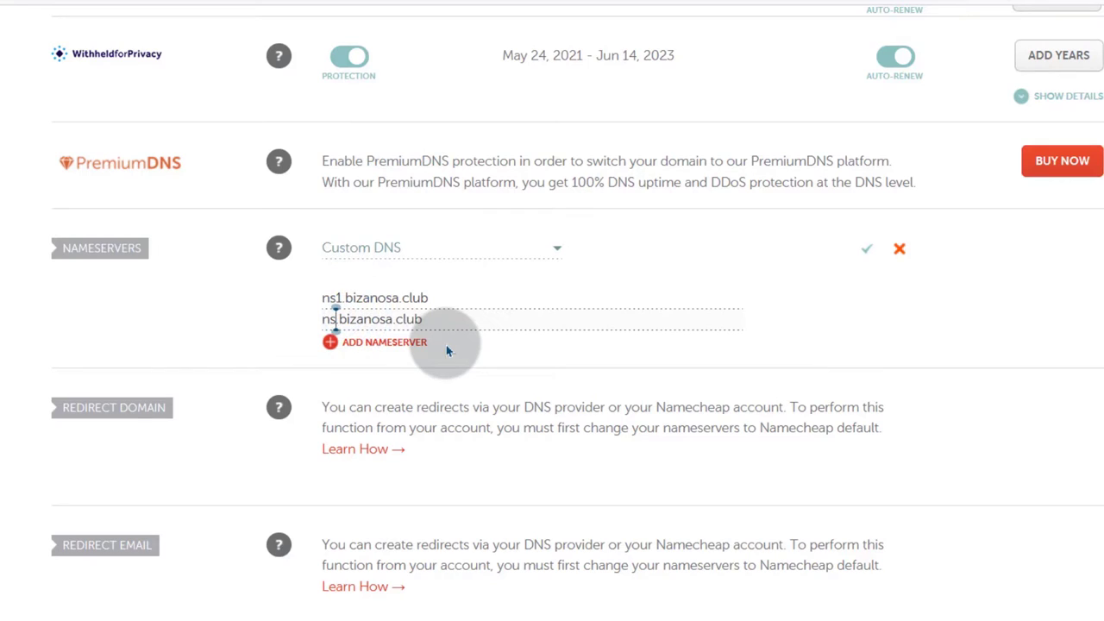
pyautogui.write('2')
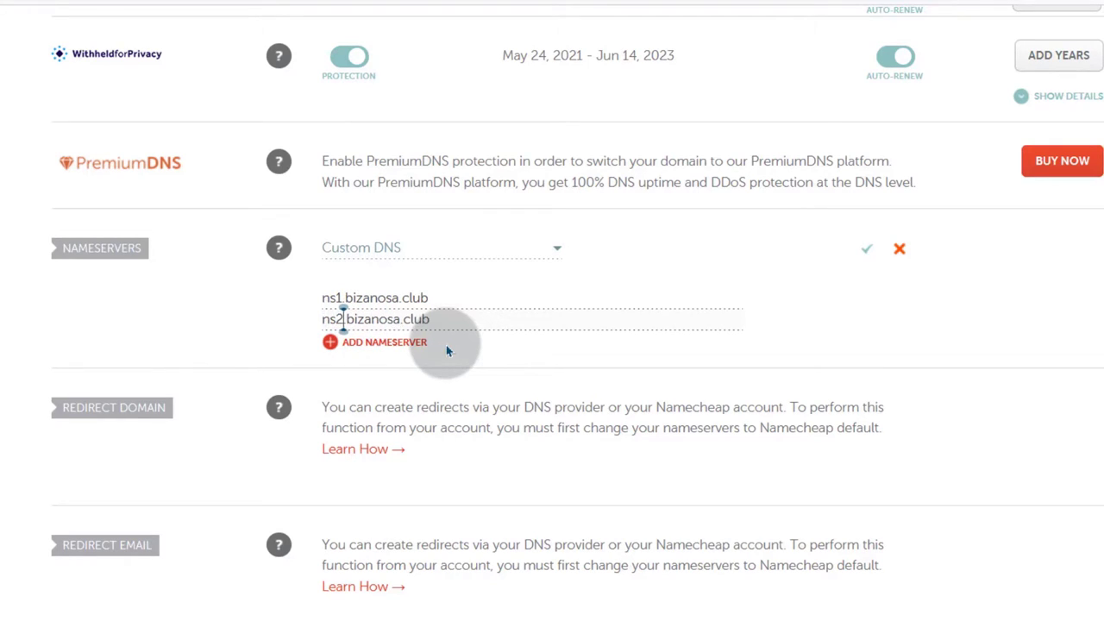
pyautogui.click(867, 249)
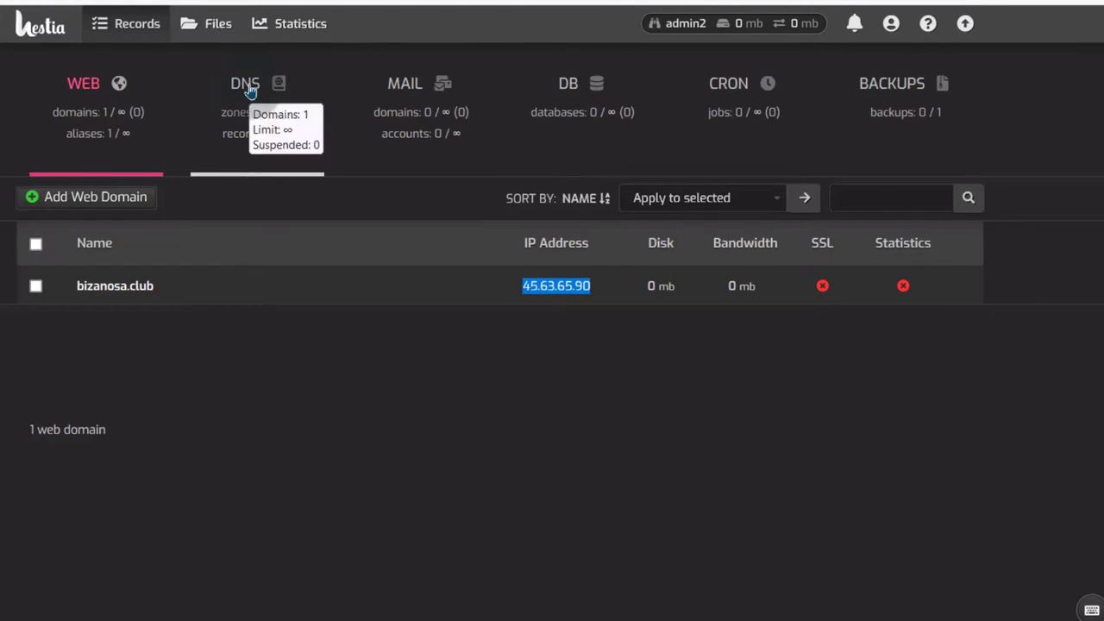
# Step: Open the bizanosa.club zone in the DNS list and review its records
pyautogui.click(250, 91)
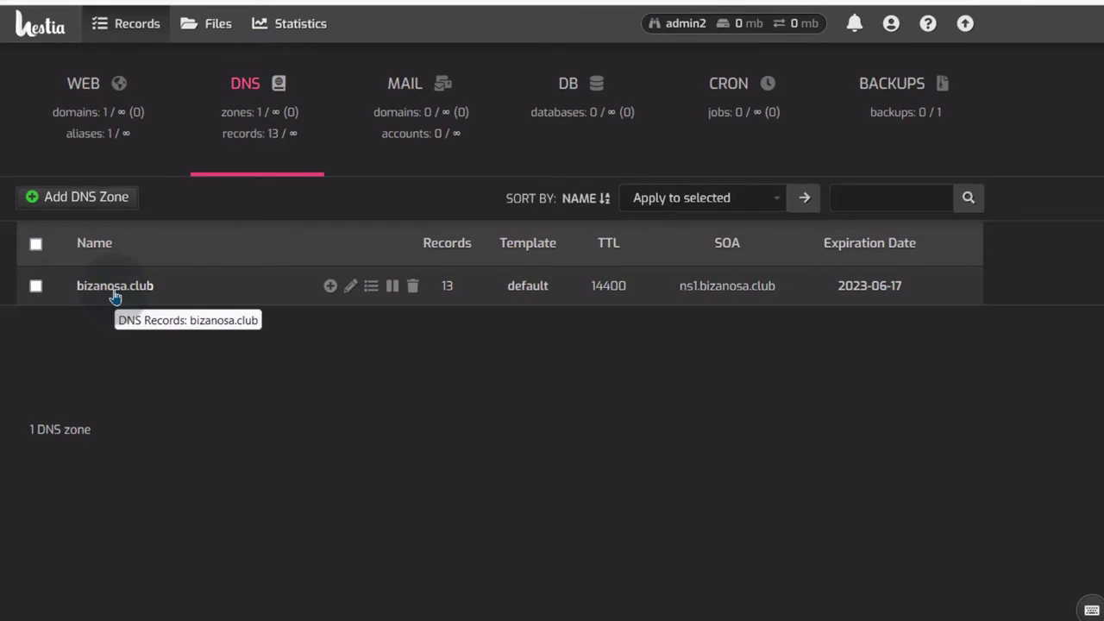
pyautogui.click(113, 292)
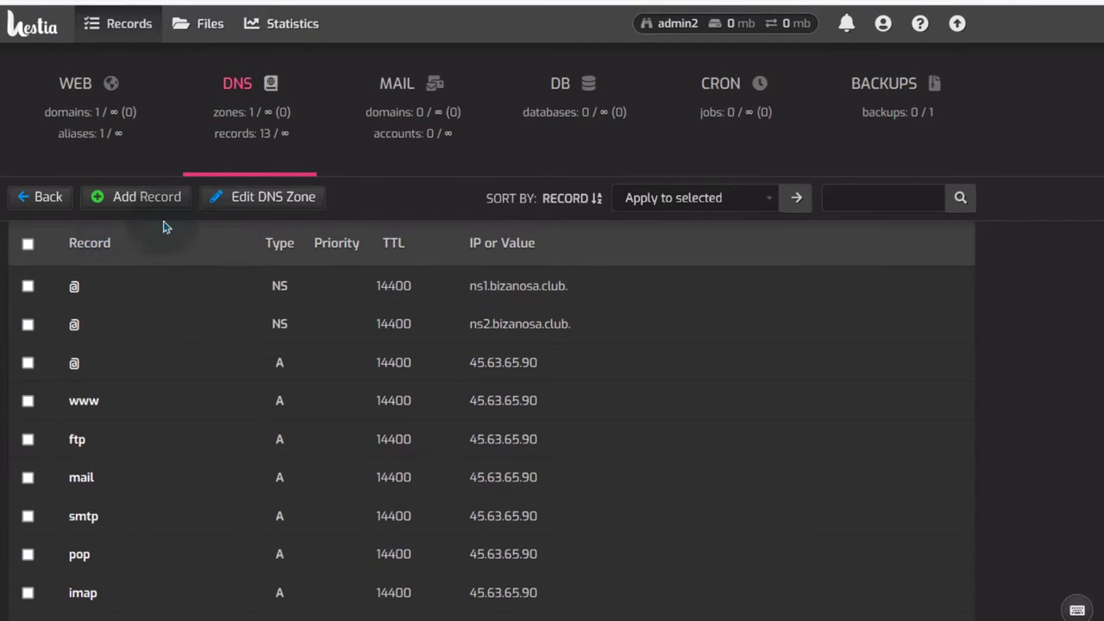
pyautogui.click(147, 197)
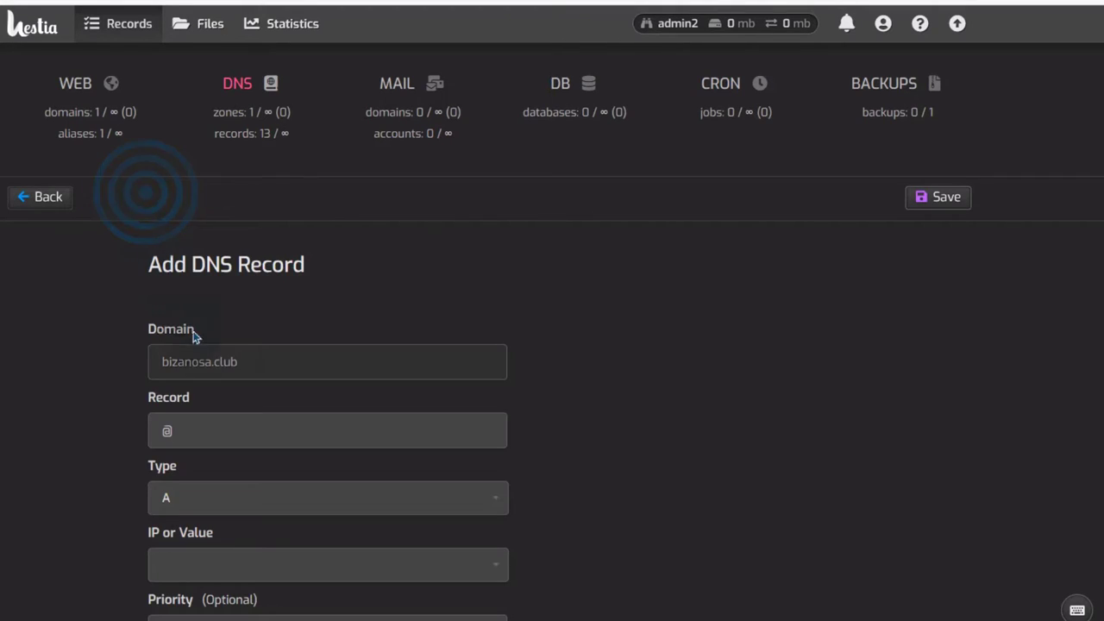
pyautogui.click(43, 197)
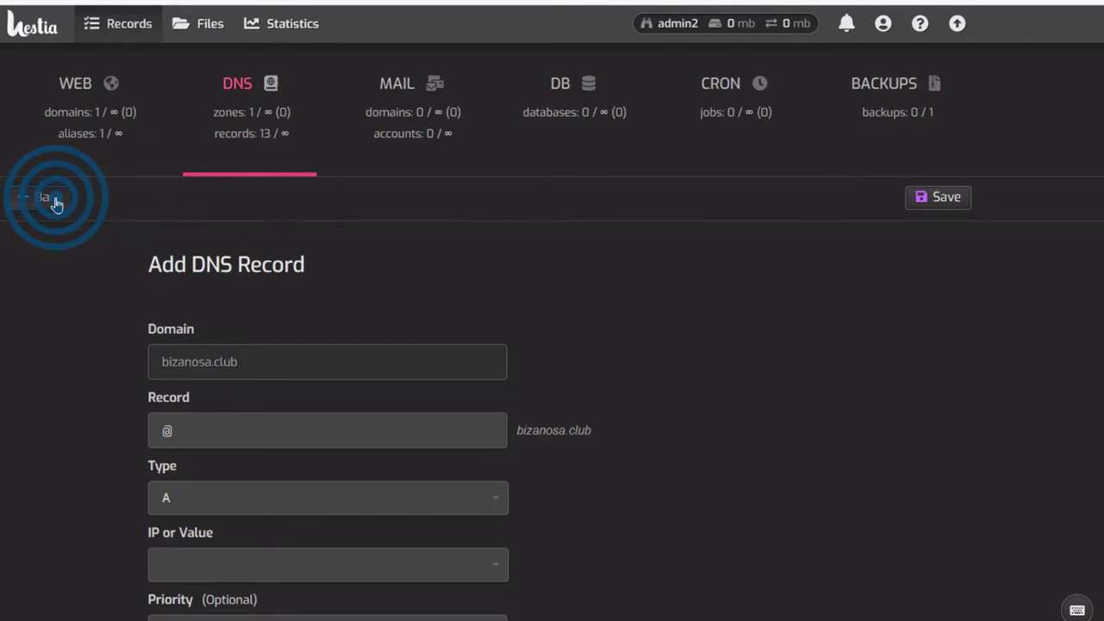
pyautogui.scroll(-3, 161, 344)
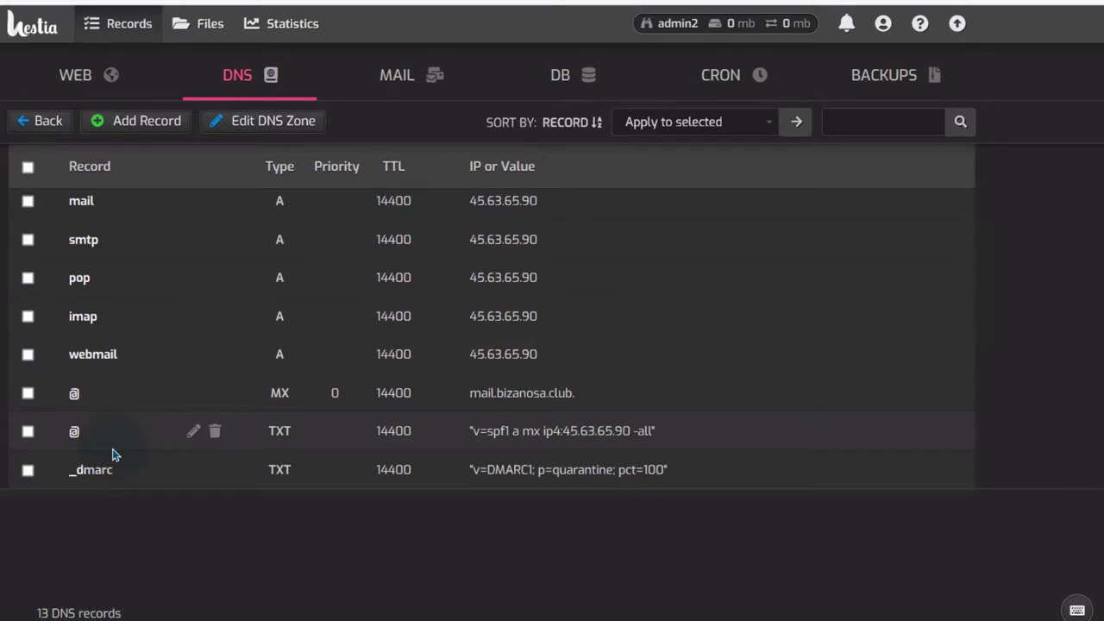
pyautogui.scroll(4, 111, 453)
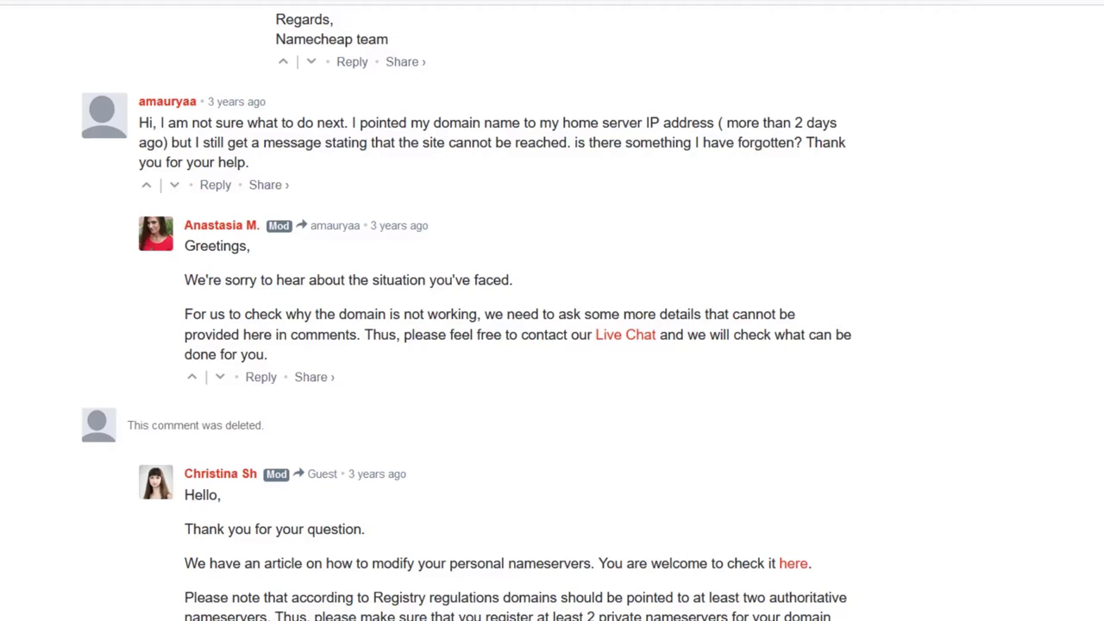
# Step: Copy bizanosa.club from the domain Details page and scroll down to Nameservers
pyautogui.scroll(5, 408, 370)
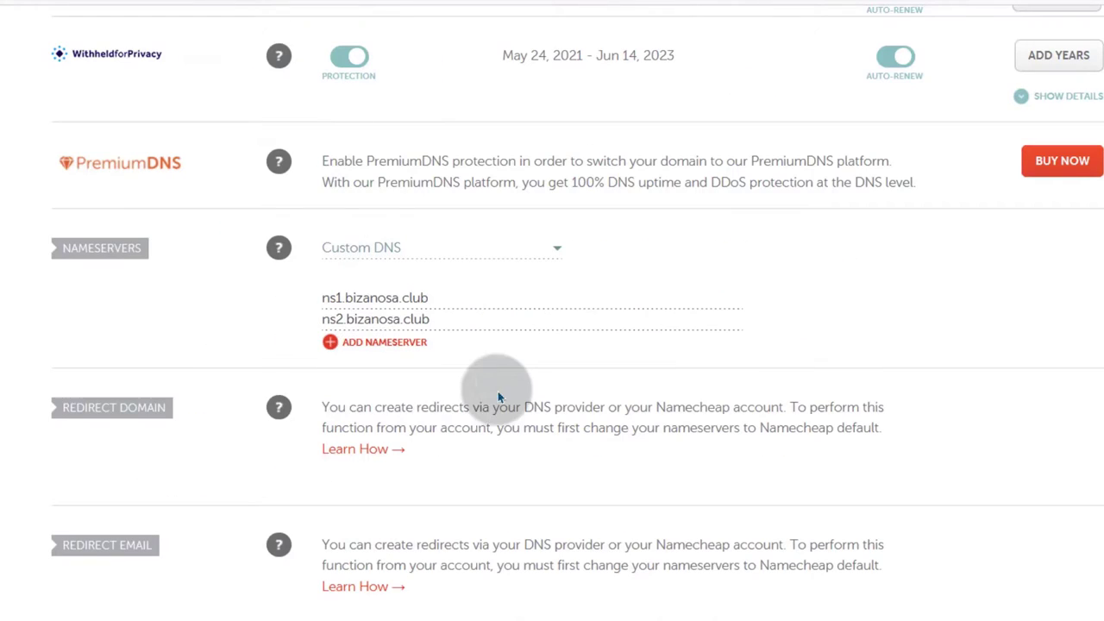
pyautogui.scroll(5, 493, 370)
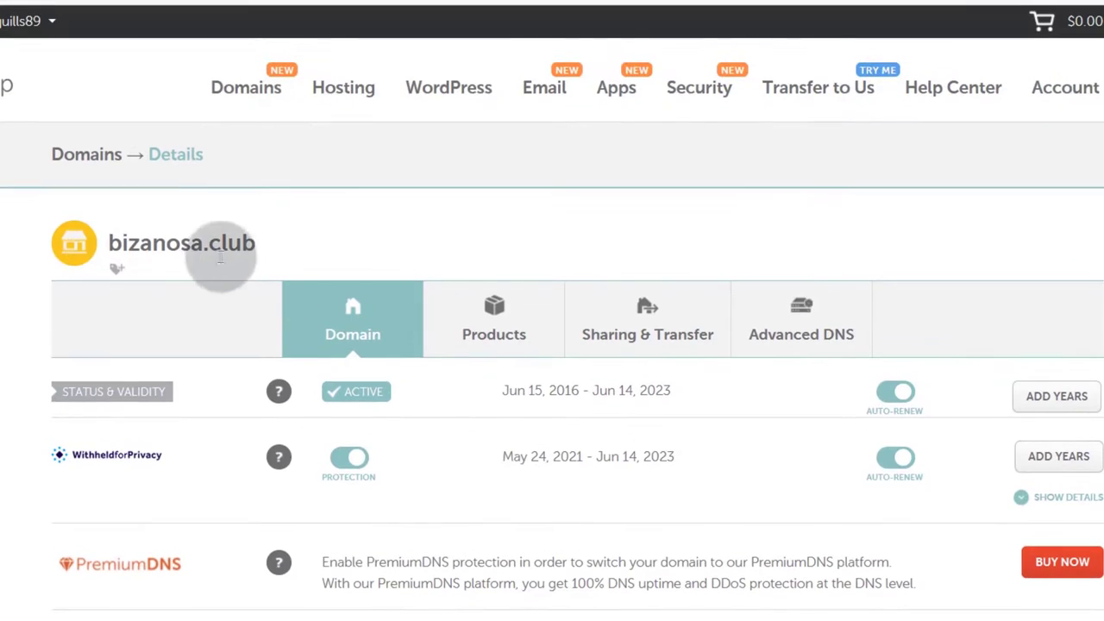
pyautogui.moveTo(259, 242); pyautogui.dragTo(108, 240)
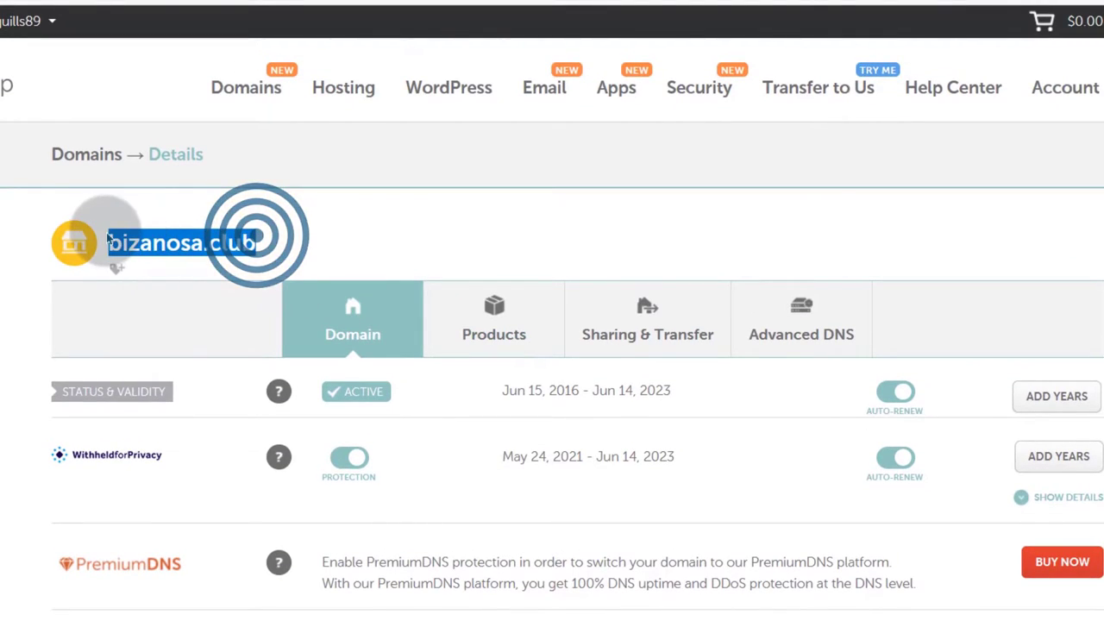
pyautogui.rightClick(136, 240)
pyautogui.click(176, 411)
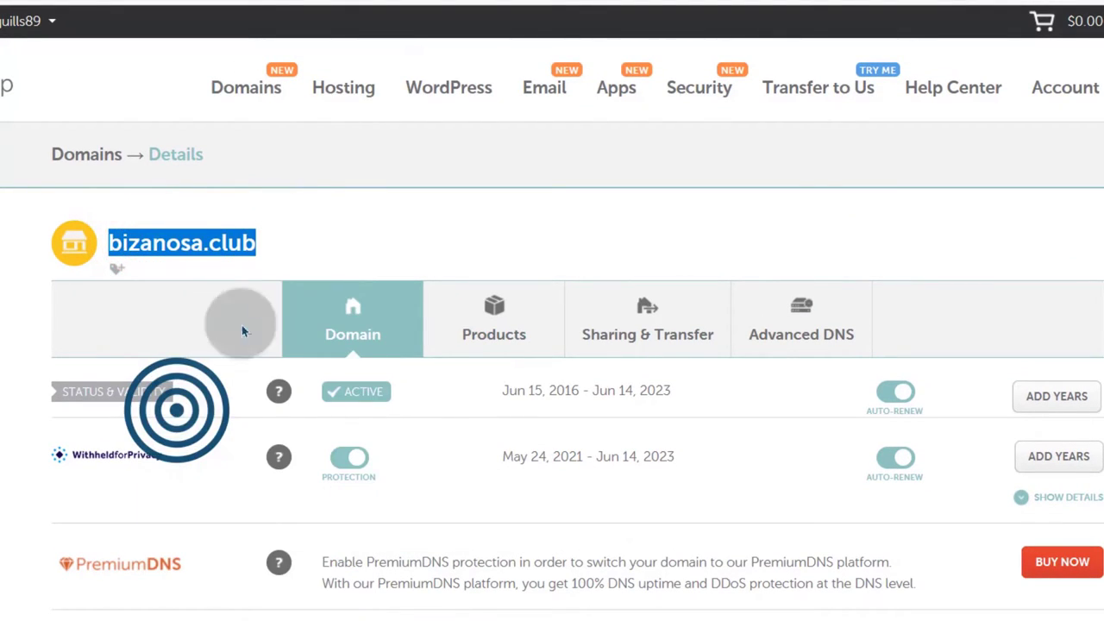
pyautogui.click(386, 192)
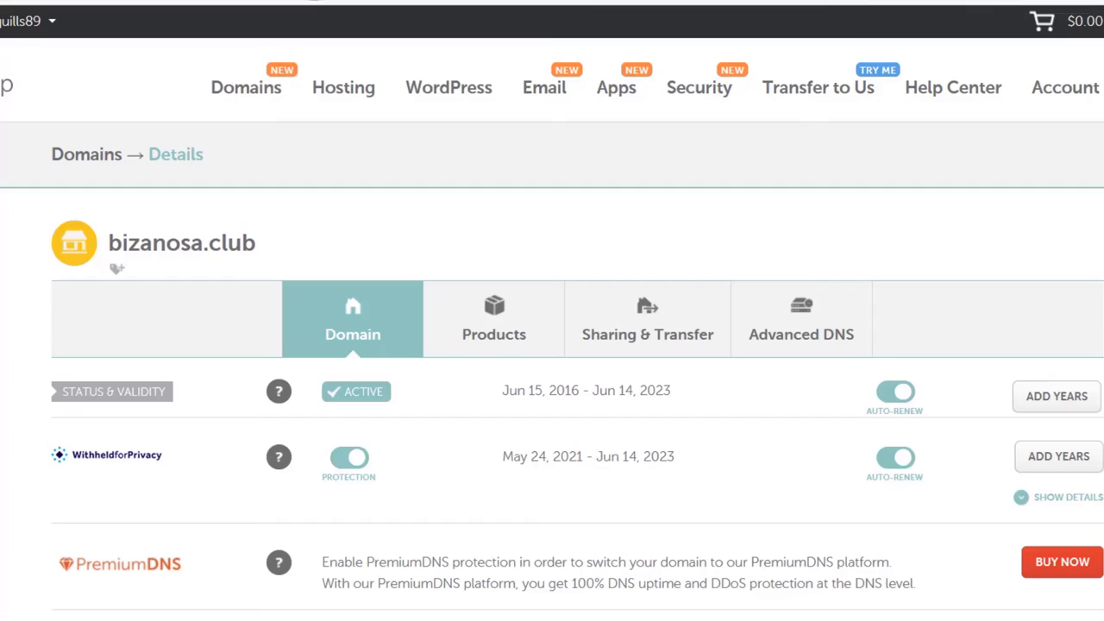
pyautogui.scroll(-3, 424, 270)
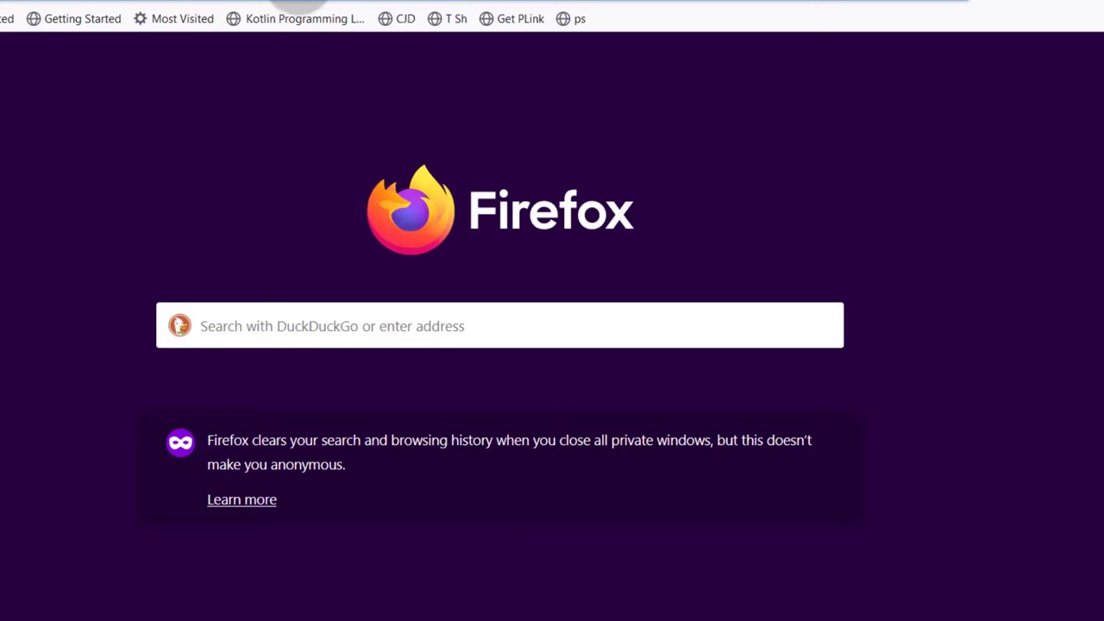
# Step: Load mxtoolbox.com by entering 'mxtoo' in the address bar
pyautogui.click(298, 4)
pyautogui.write('mxtoolbox.com/')
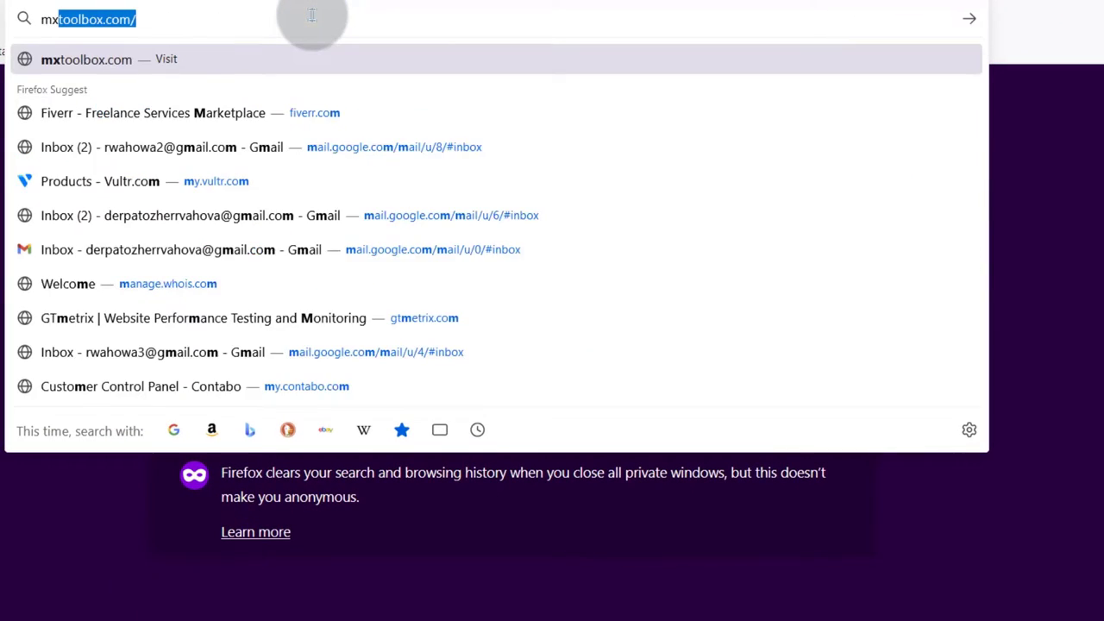
pyautogui.press('Return')
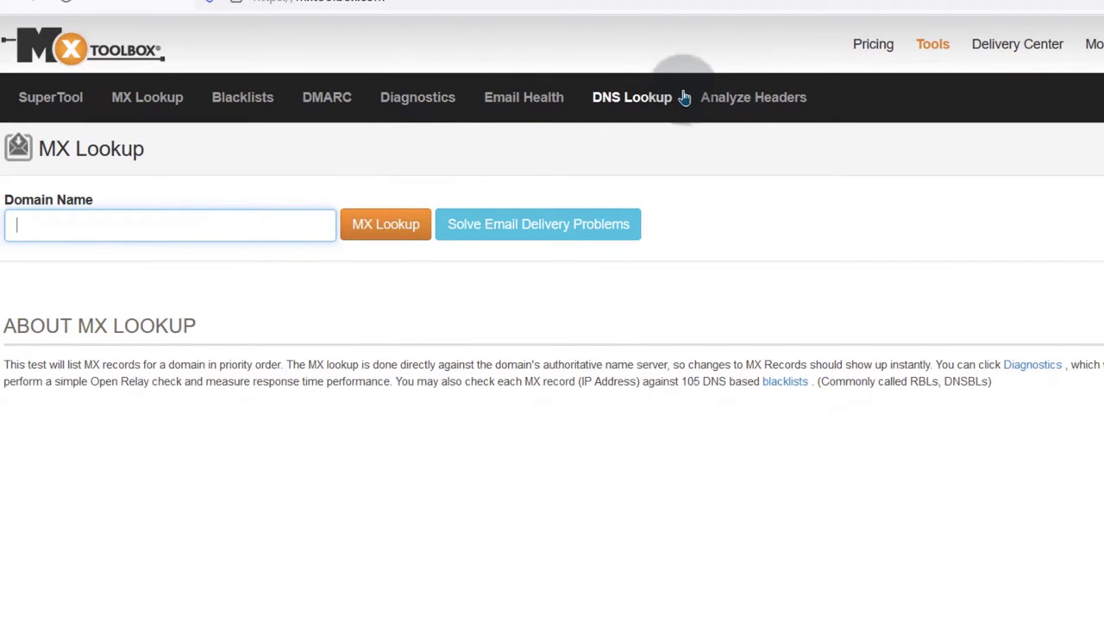
# Step: Run an MxToolbox DNS Lookup on bizanosa.club, which still reports Cloudflare
pyautogui.click(643, 98)
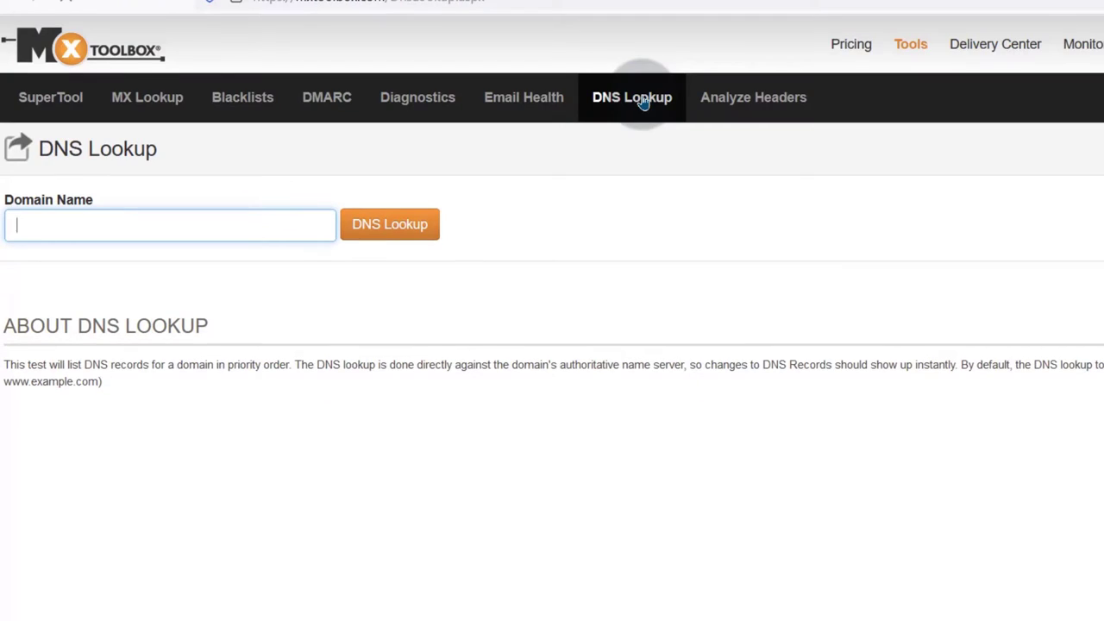
pyautogui.click(87, 218)
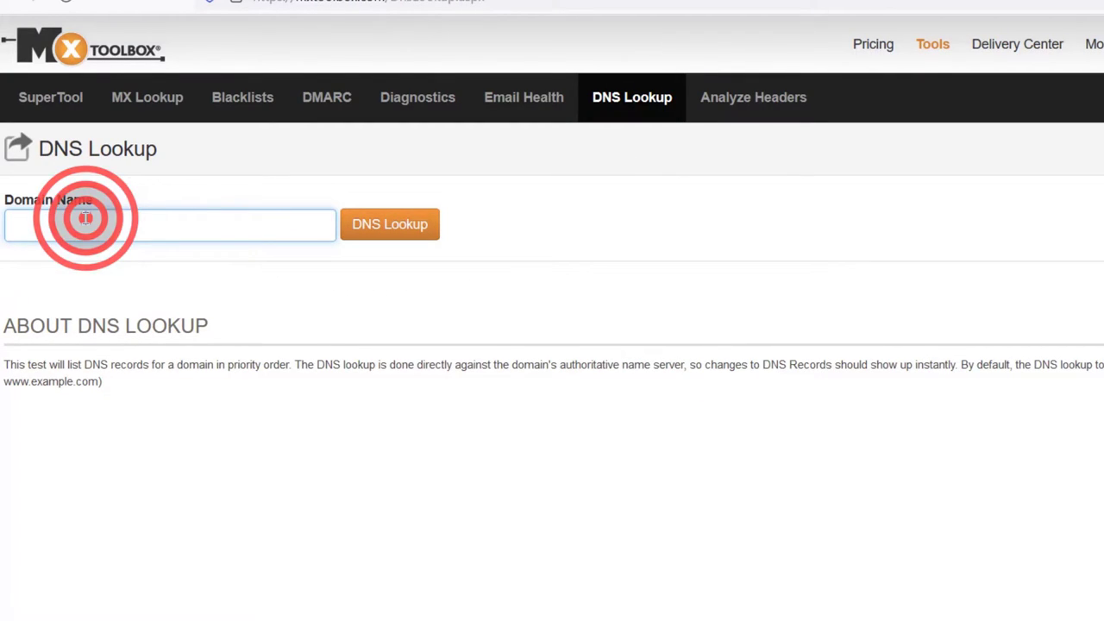
pyautogui.rightClick(77, 226)
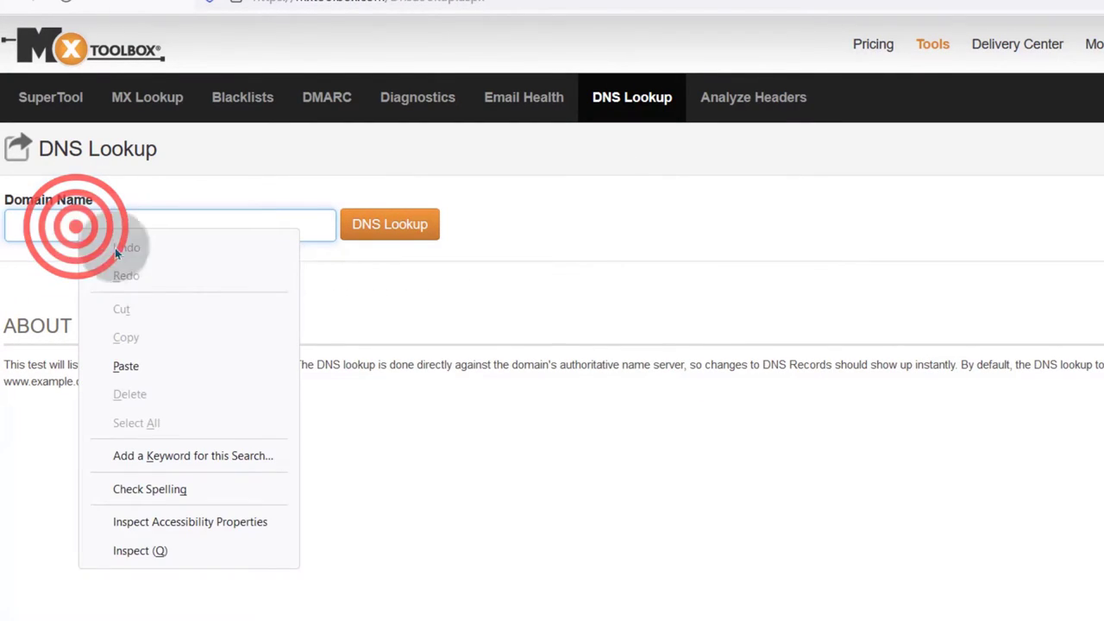
pyautogui.click(143, 365)
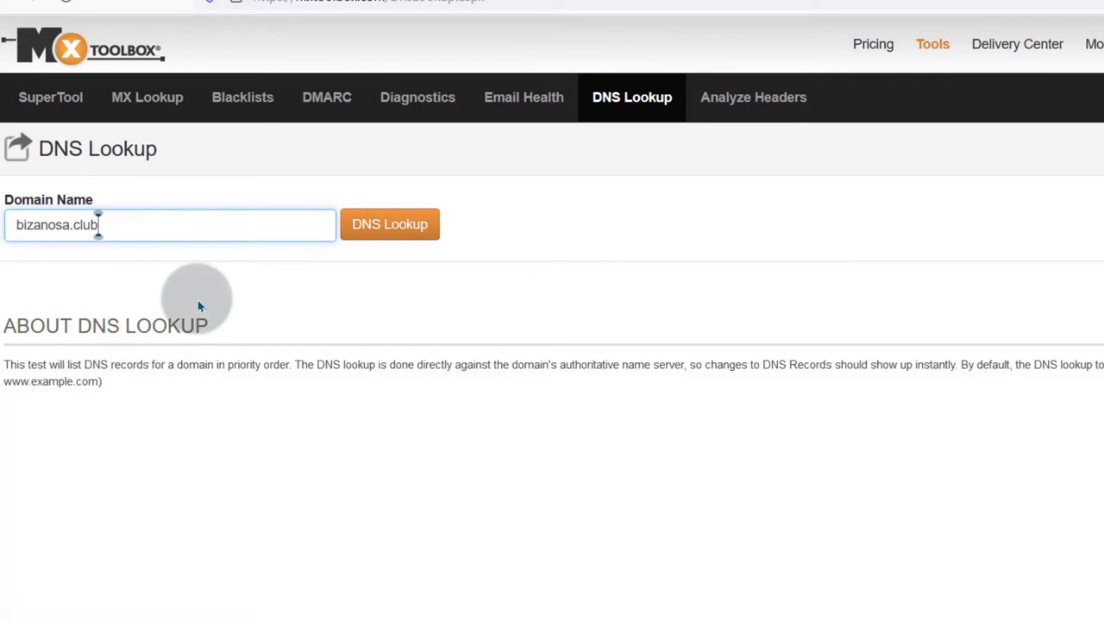
pyautogui.click(390, 226)
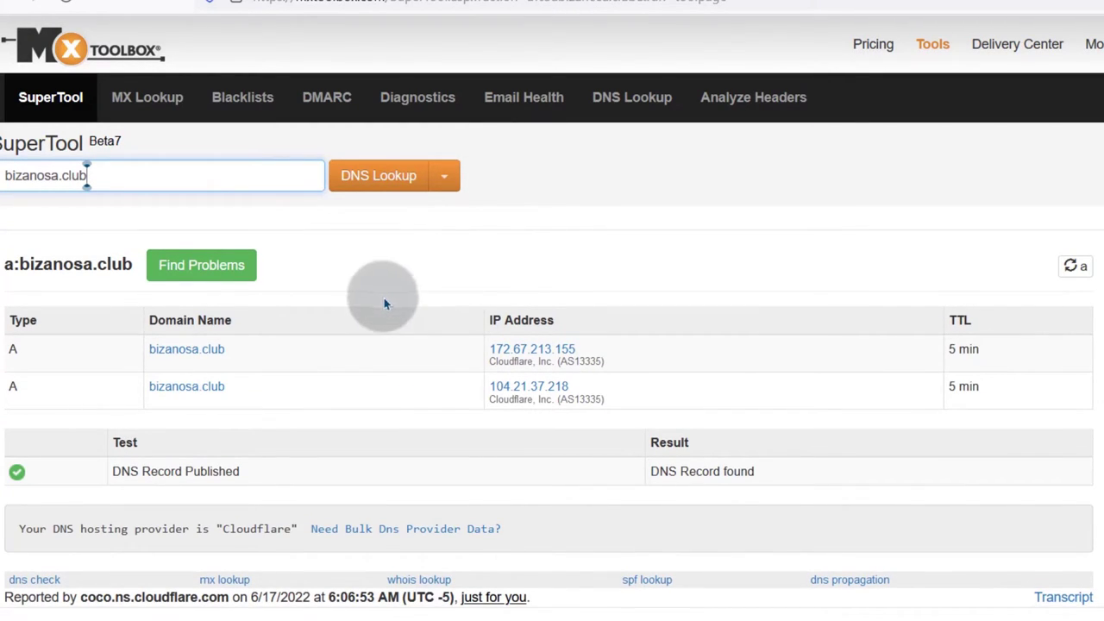
pyautogui.scroll(-1, 360, 390)
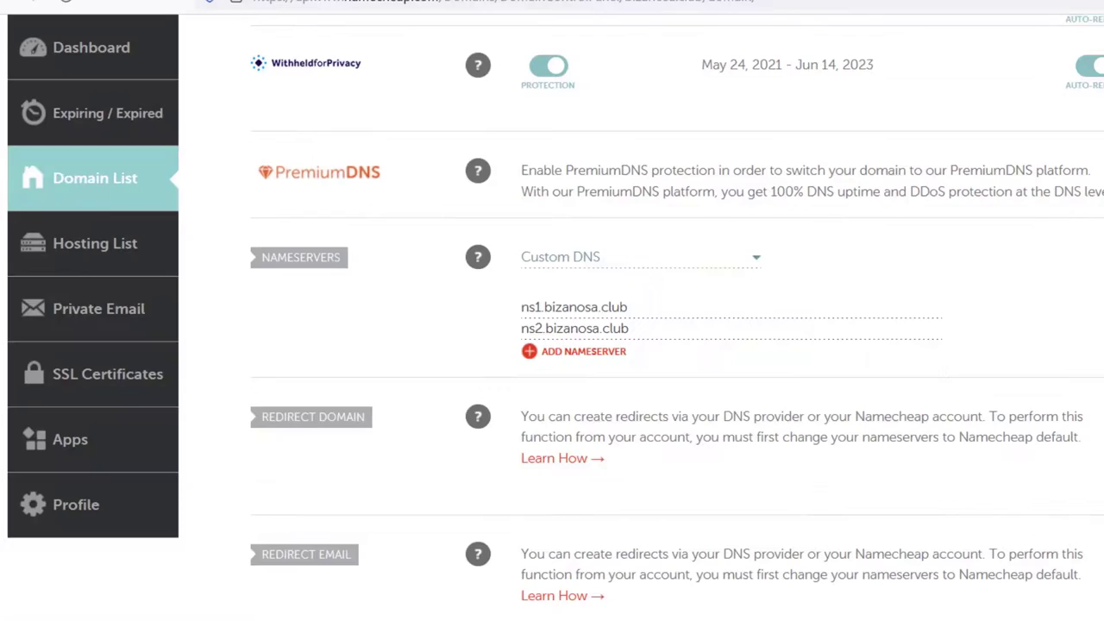
pyautogui.tripleClick(518, 308)
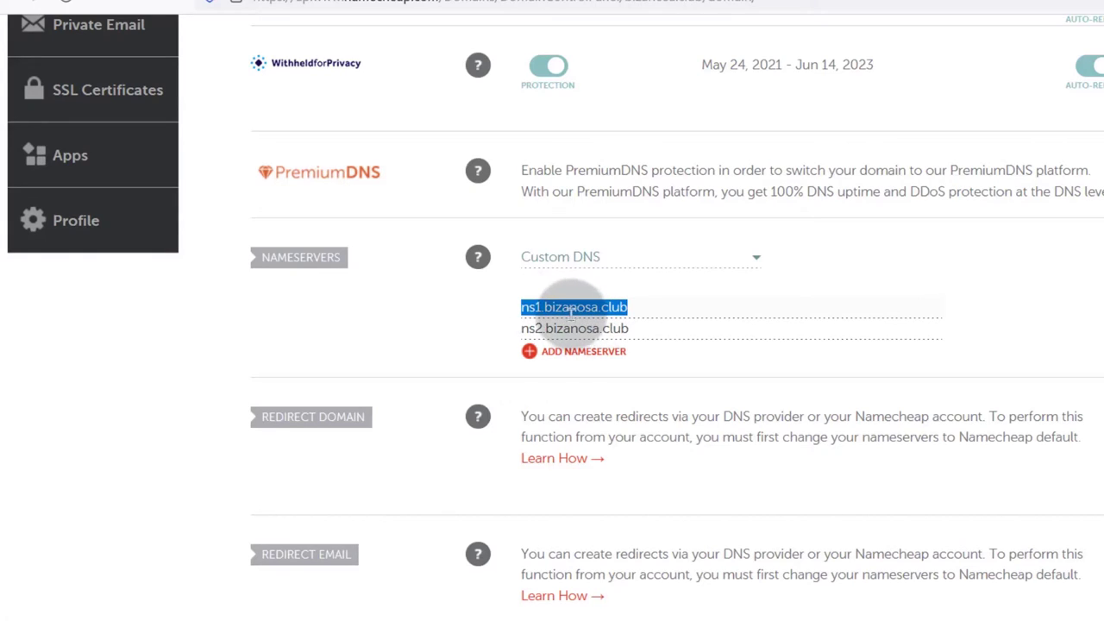
# Step: Confirm the custom nameservers read ns1 and ns2.bizanosa.club, then return to Hestia
pyautogui.click(509, 306)
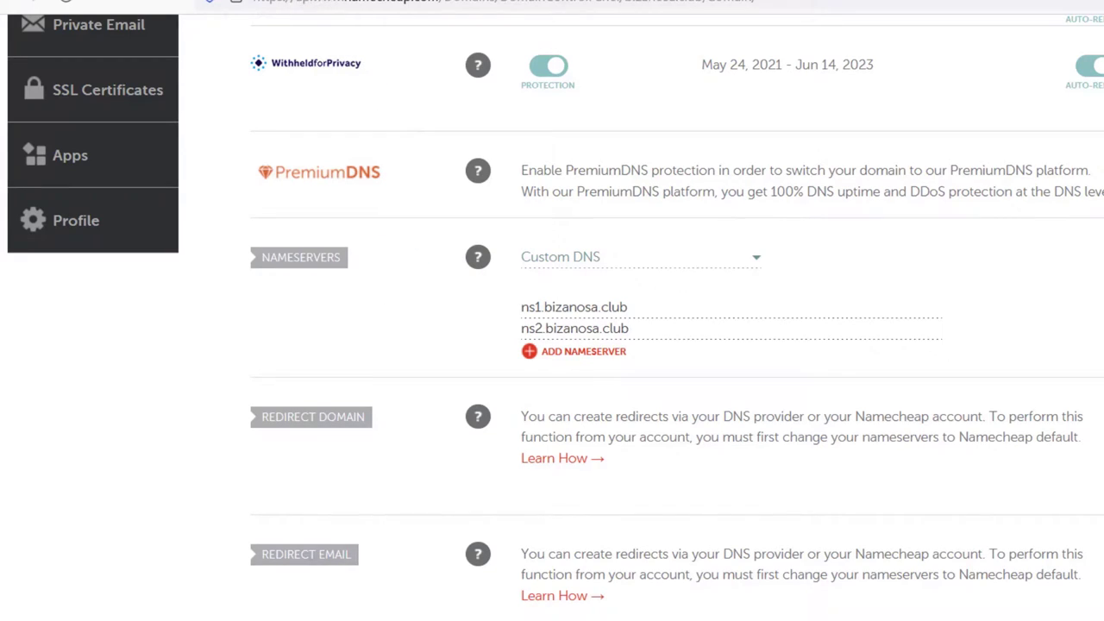
pyautogui.click(379, 2)
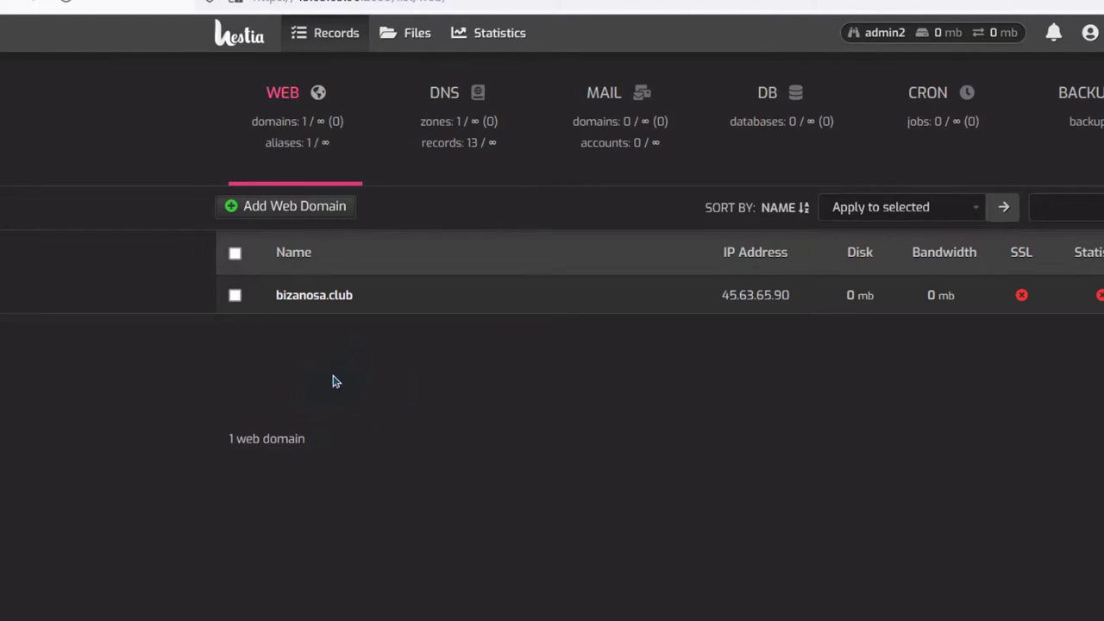
# Step: Copy 45.63.65.90 from the root @ A record of the bizanosa.club DNS zone
pyautogui.click(447, 93)
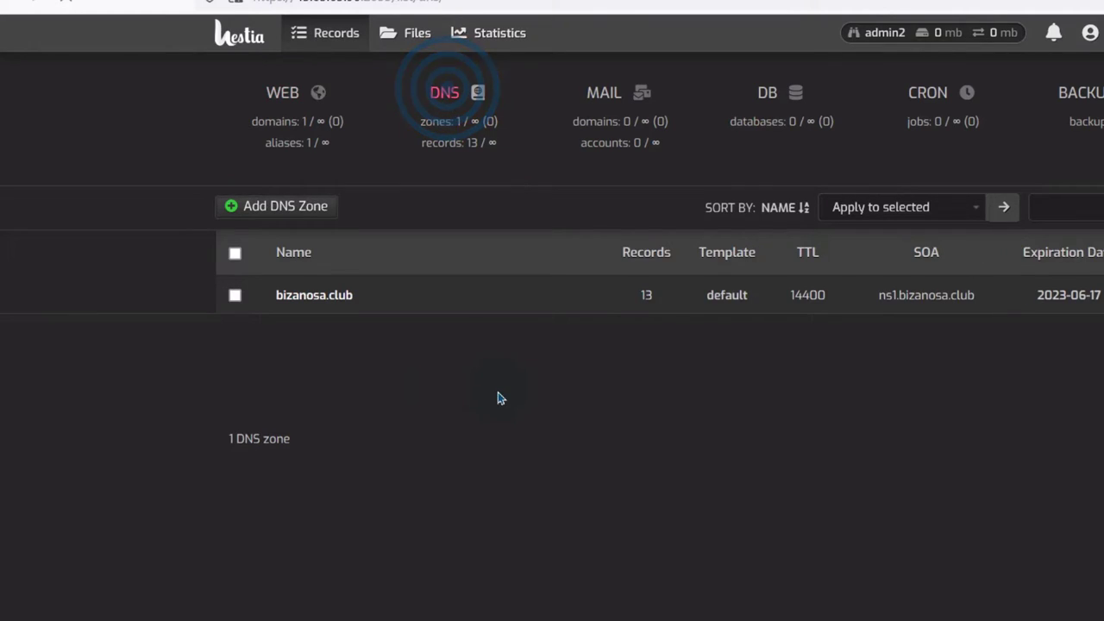
pyautogui.click(290, 210)
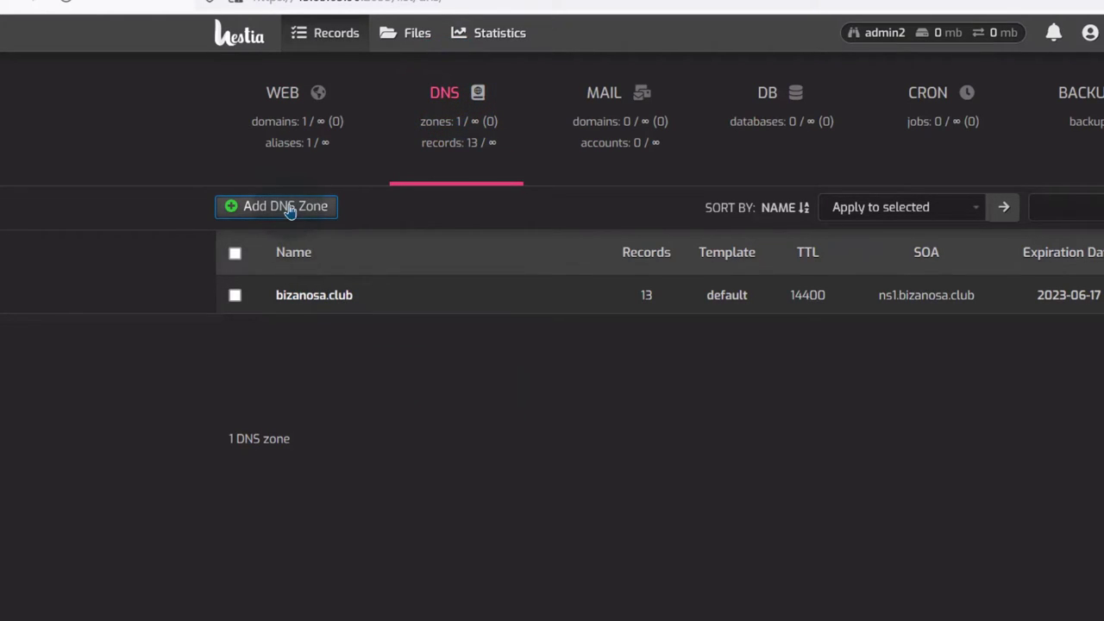
pyautogui.click(314, 298)
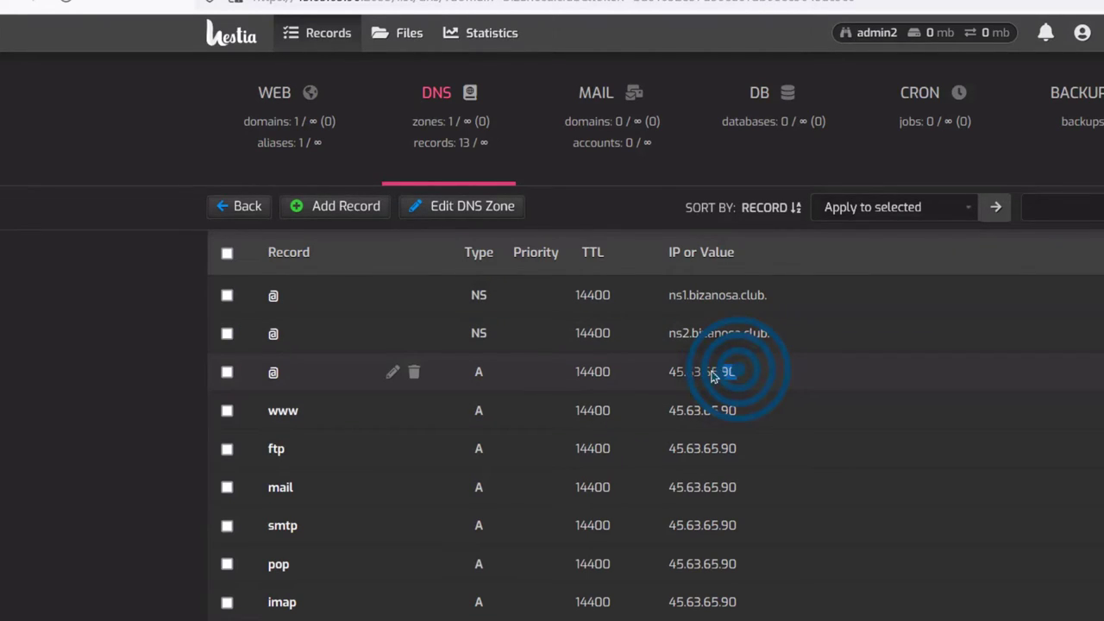
pyautogui.rightClick(673, 375)
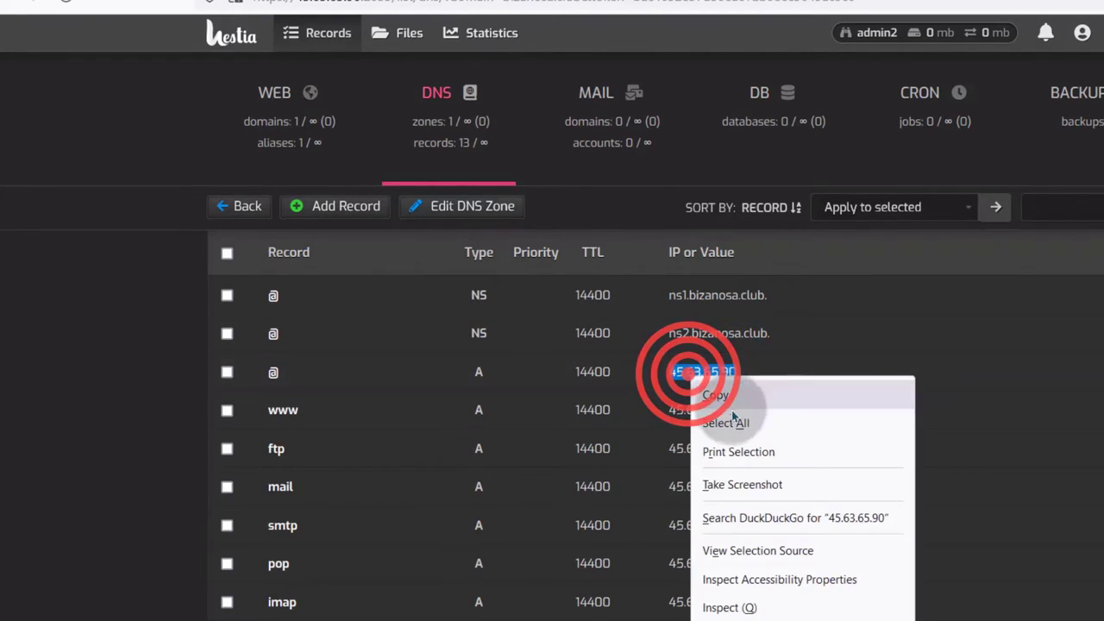
pyautogui.click(715, 387)
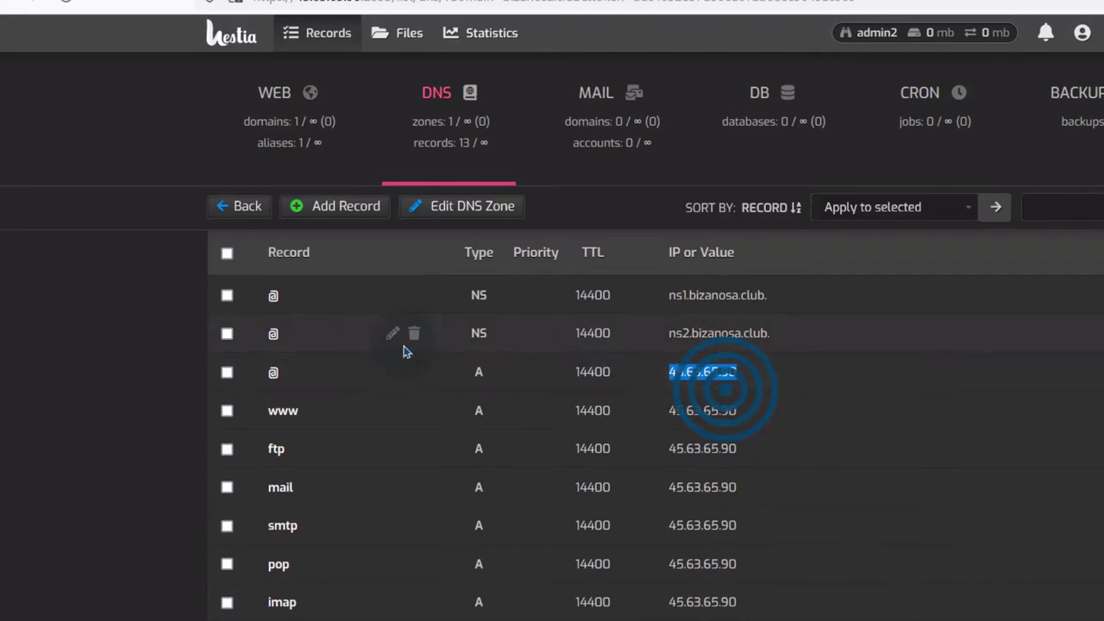
pyautogui.click(331, 205)
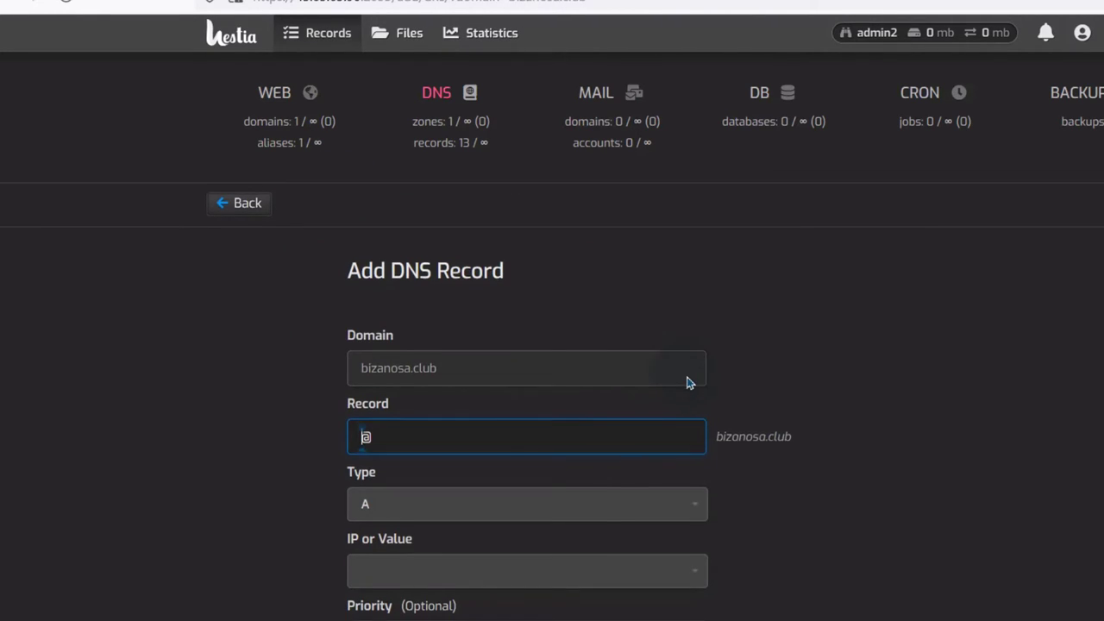
# Step: Enter an A record named ns1 with value 45.63.65.90 and save it
pyautogui.scroll(-1, 523, 401)
pyautogui.click(383, 335)
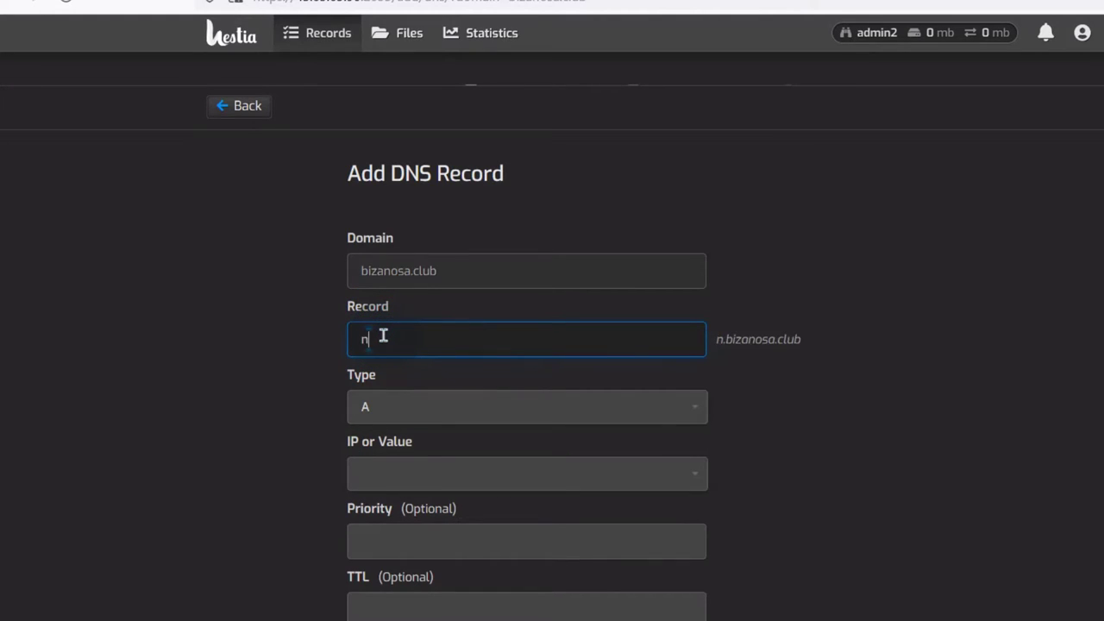
pyautogui.write('ns1')
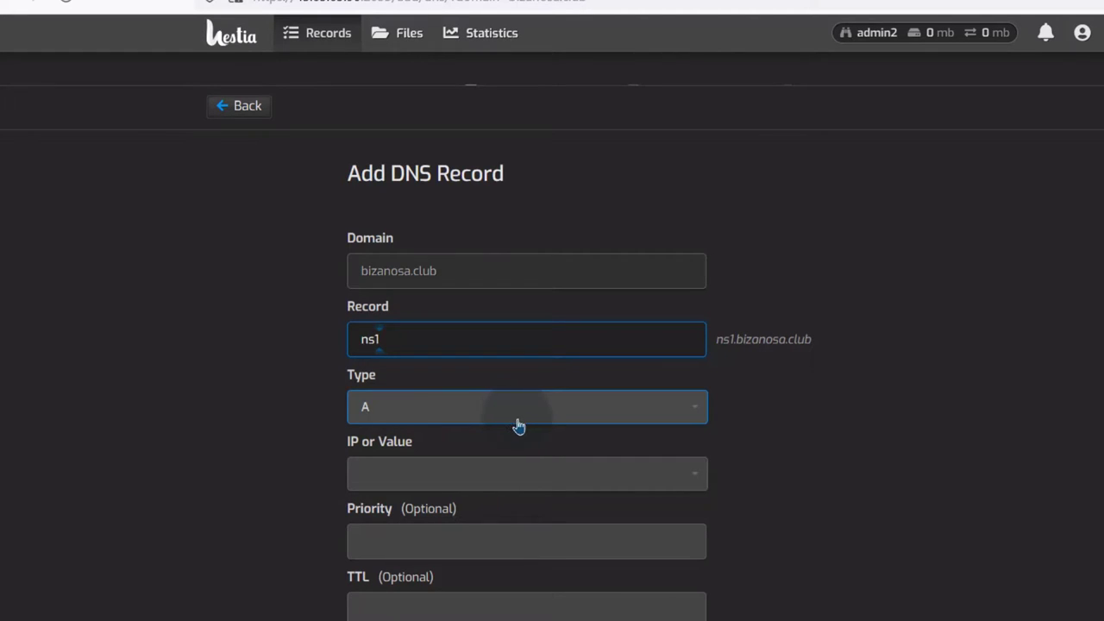
pyautogui.scroll(-1, 517, 424)
pyautogui.click(376, 424)
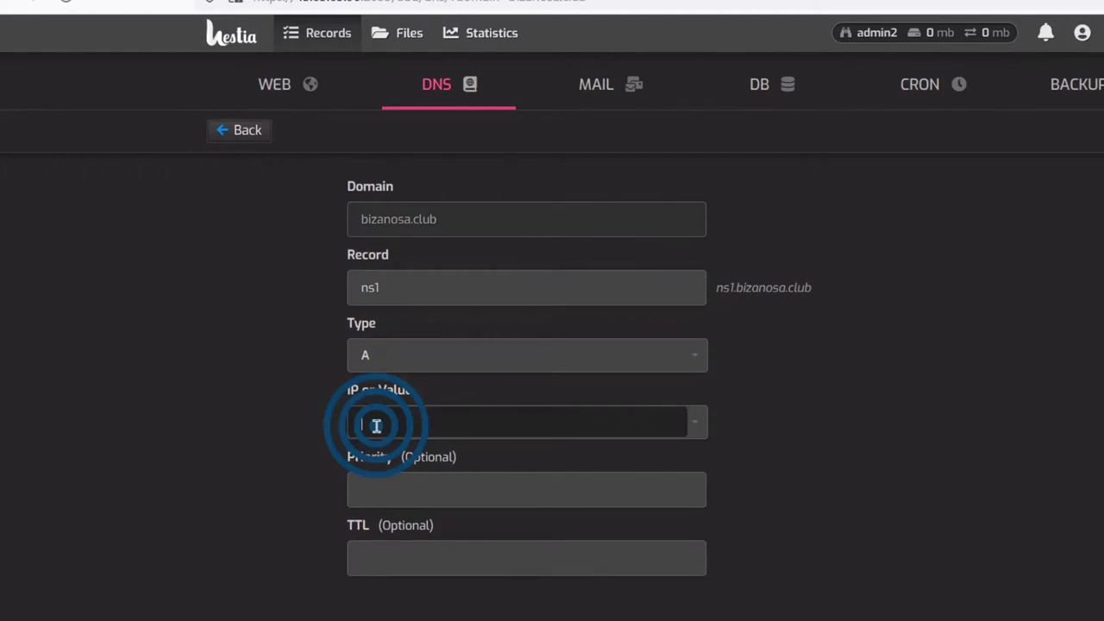
pyautogui.rightClick(420, 429)
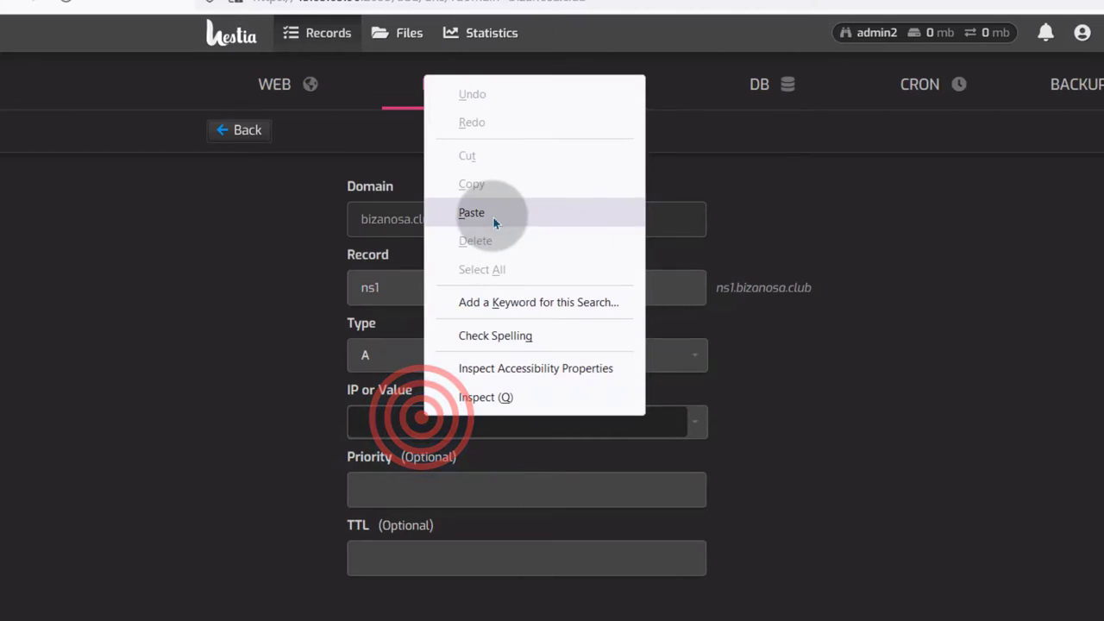
pyautogui.click(494, 215)
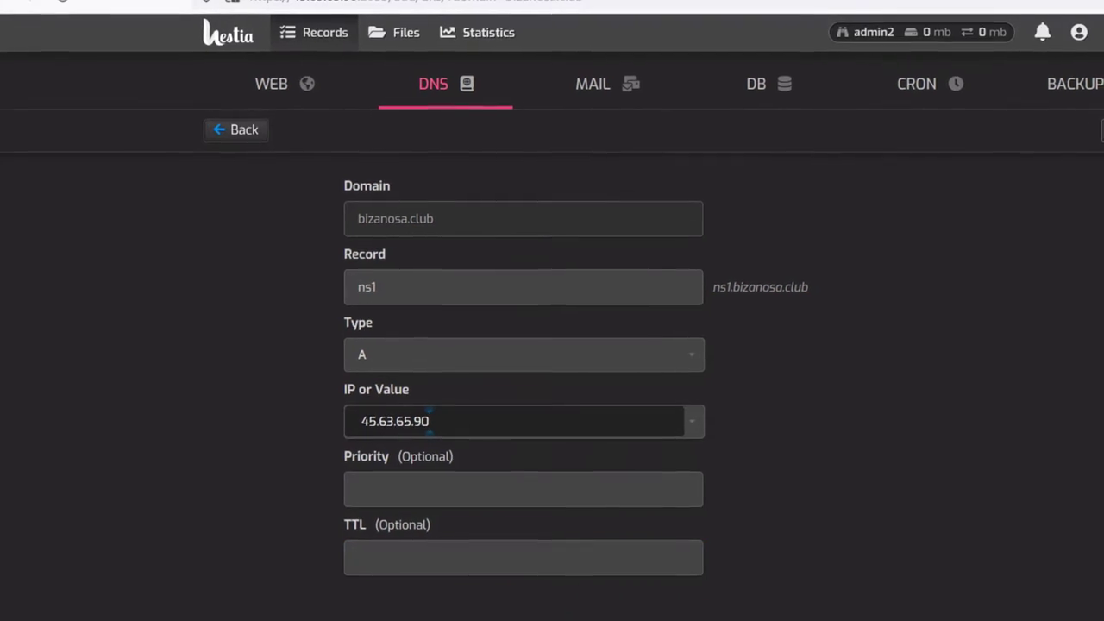
pyautogui.click(1023, 114)
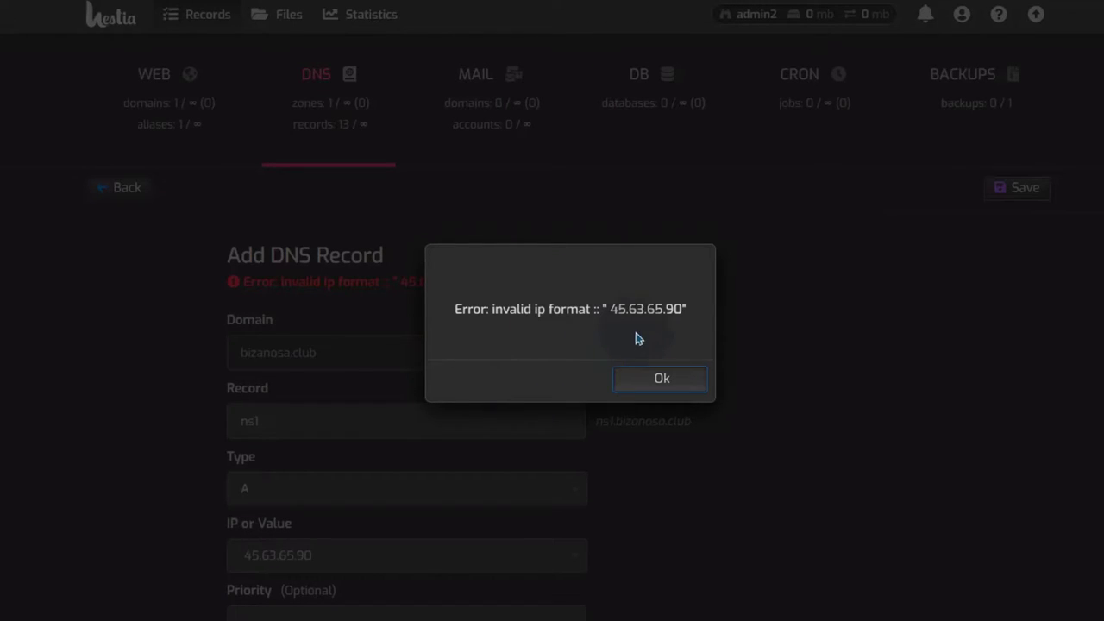
# Step: Fix the invalid IP format error by removing the leading space, then save again
pyautogui.click(663, 379)
pyautogui.scroll(-2, 340, 448)
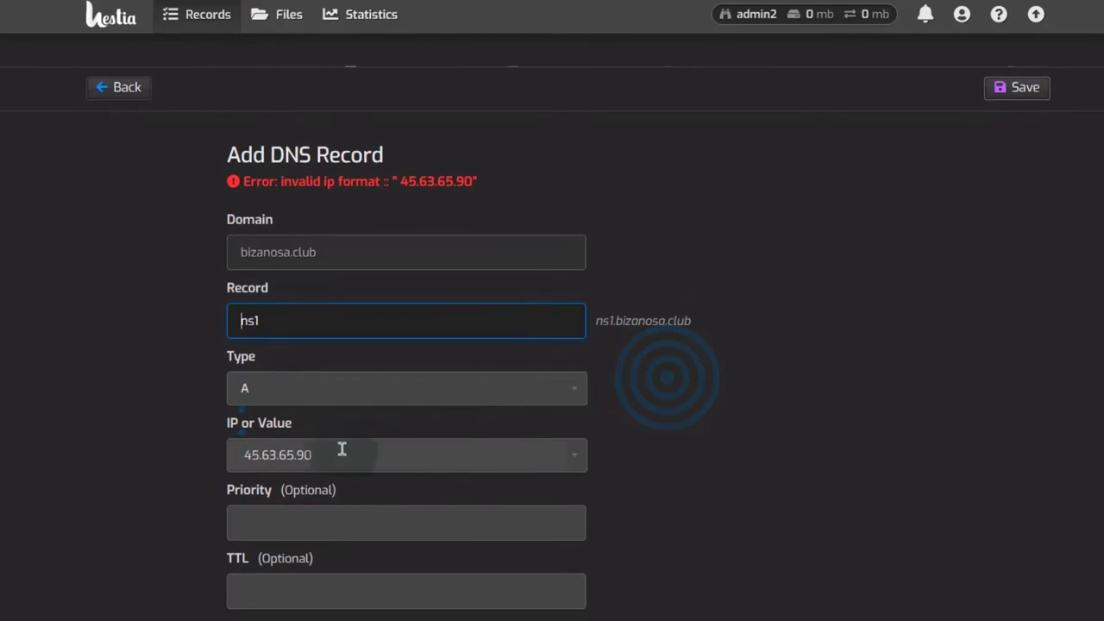
pyautogui.click(245, 456)
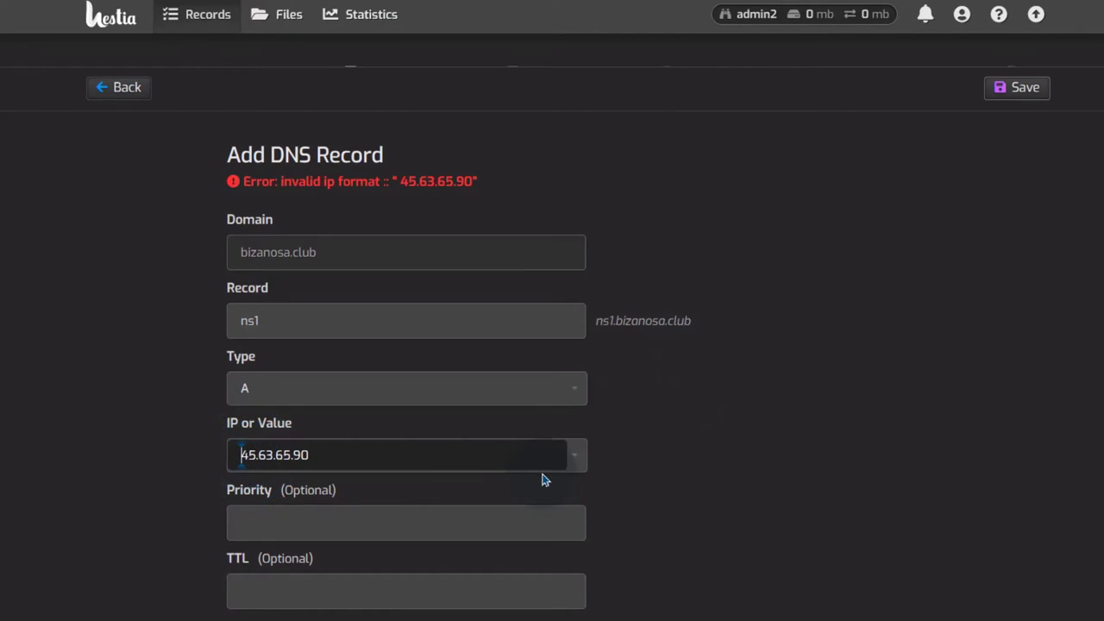
pyautogui.click(332, 450)
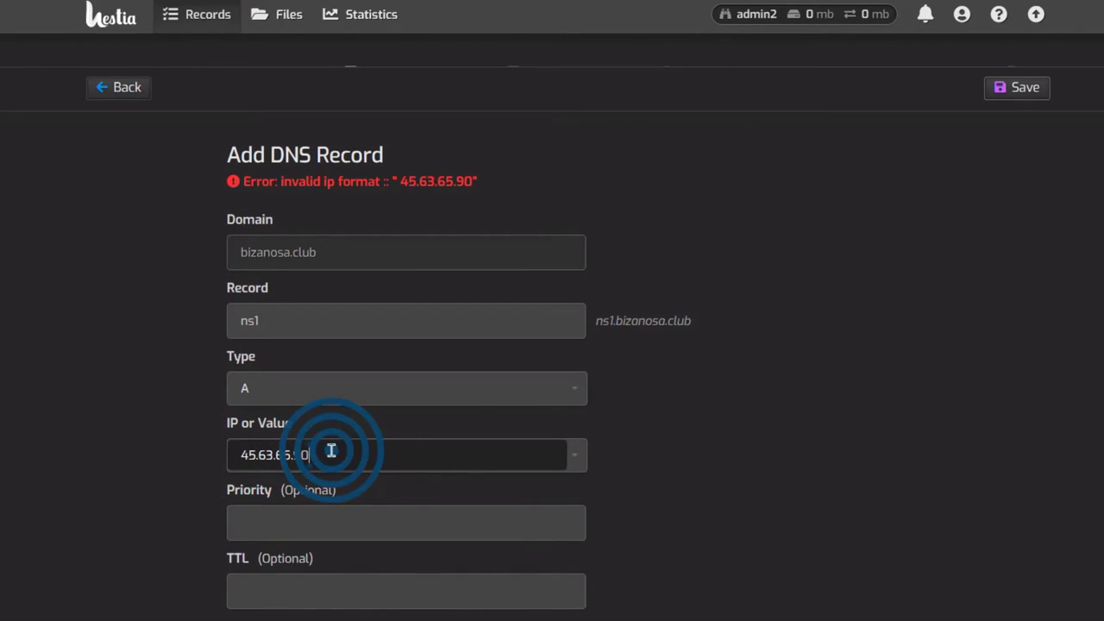
pyautogui.click(1027, 90)
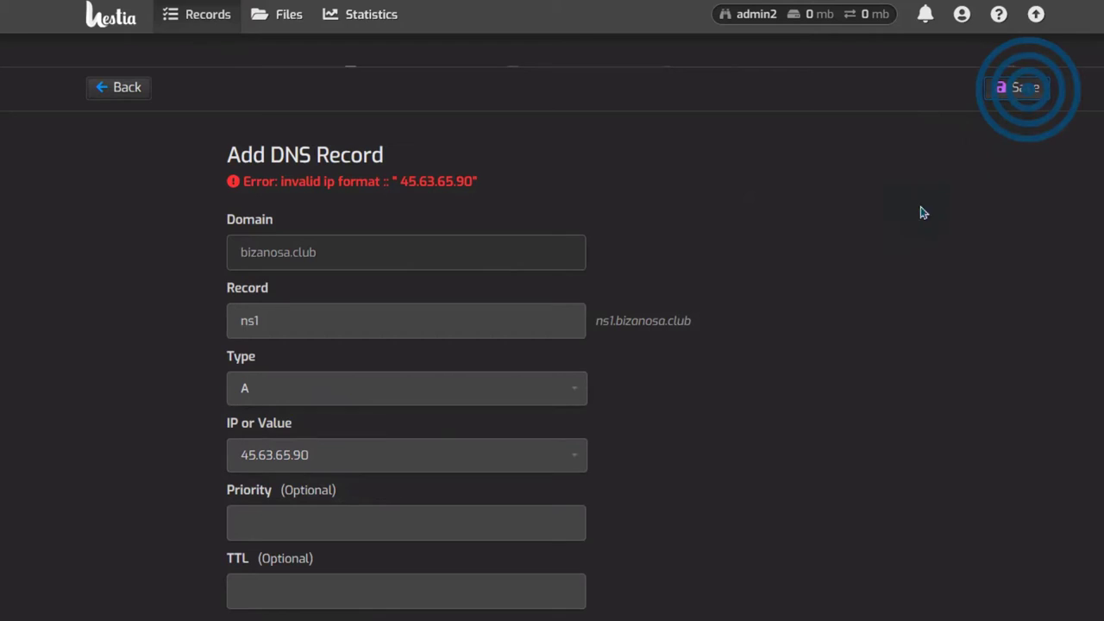
pyautogui.scroll(-2, 494, 309)
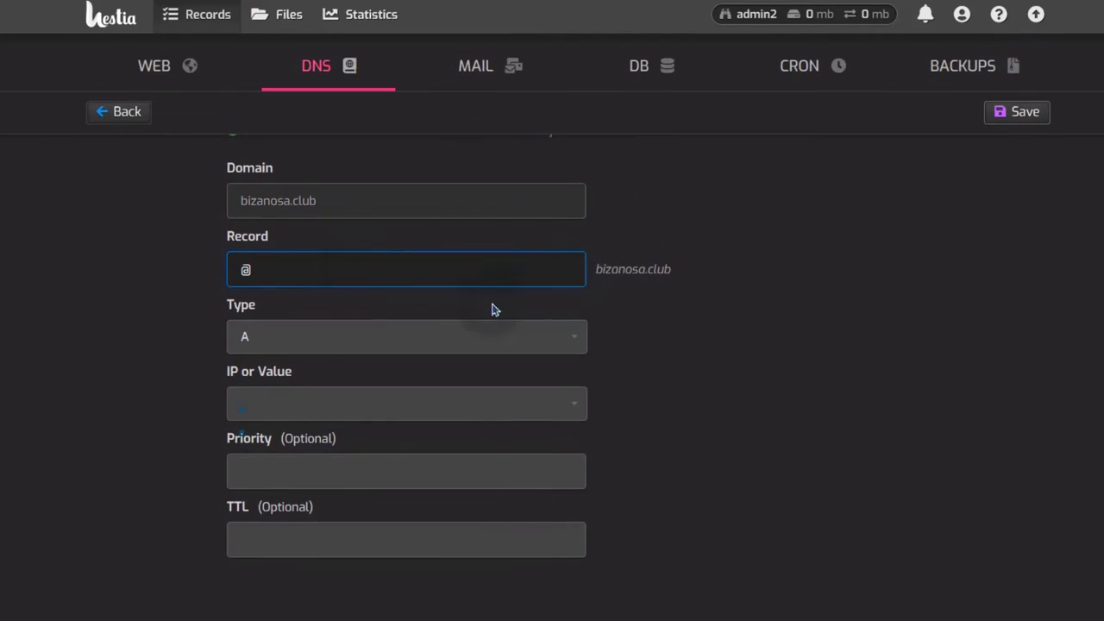
# Step: Add an ns2 A record pointing to 45.63.65.90 and save it
pyautogui.click(278, 265)
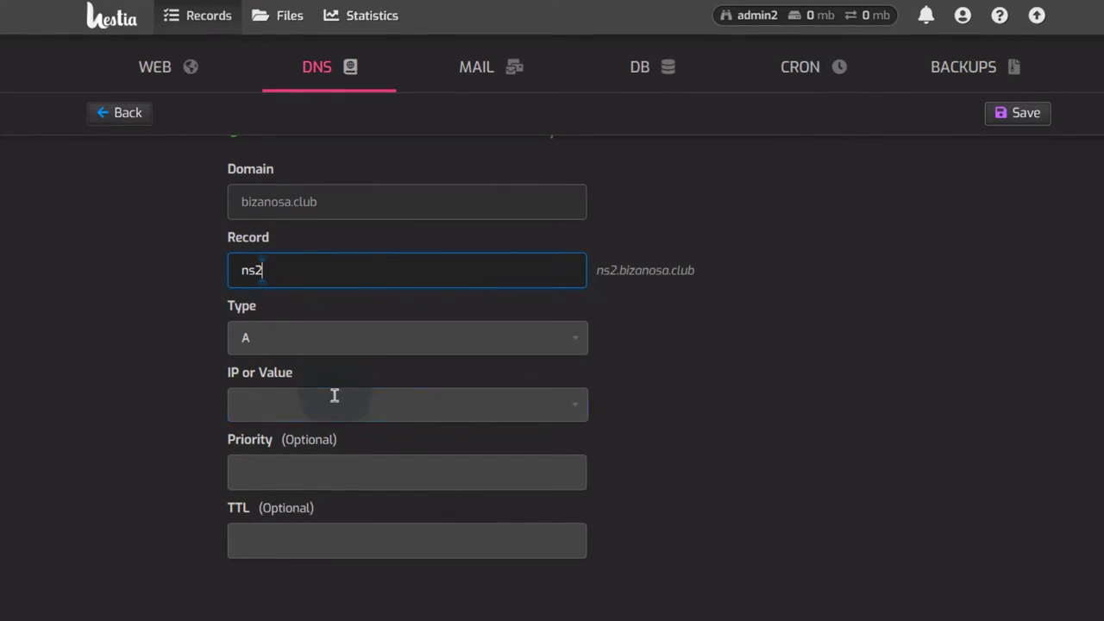
pyautogui.rightClick(287, 412)
pyautogui.click(342, 207)
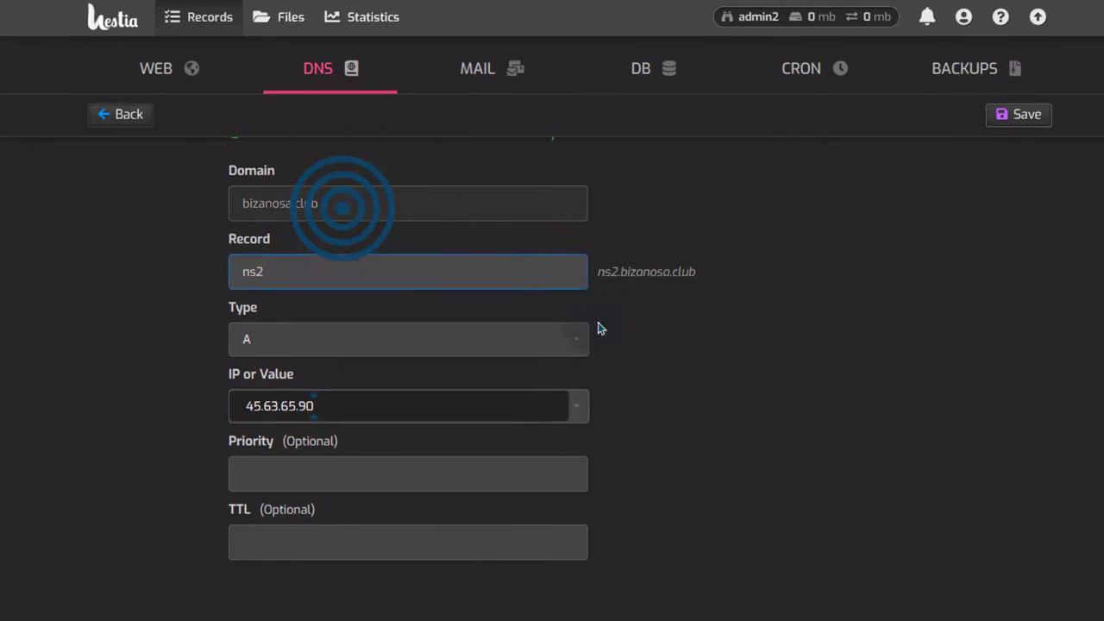
pyautogui.click(250, 404)
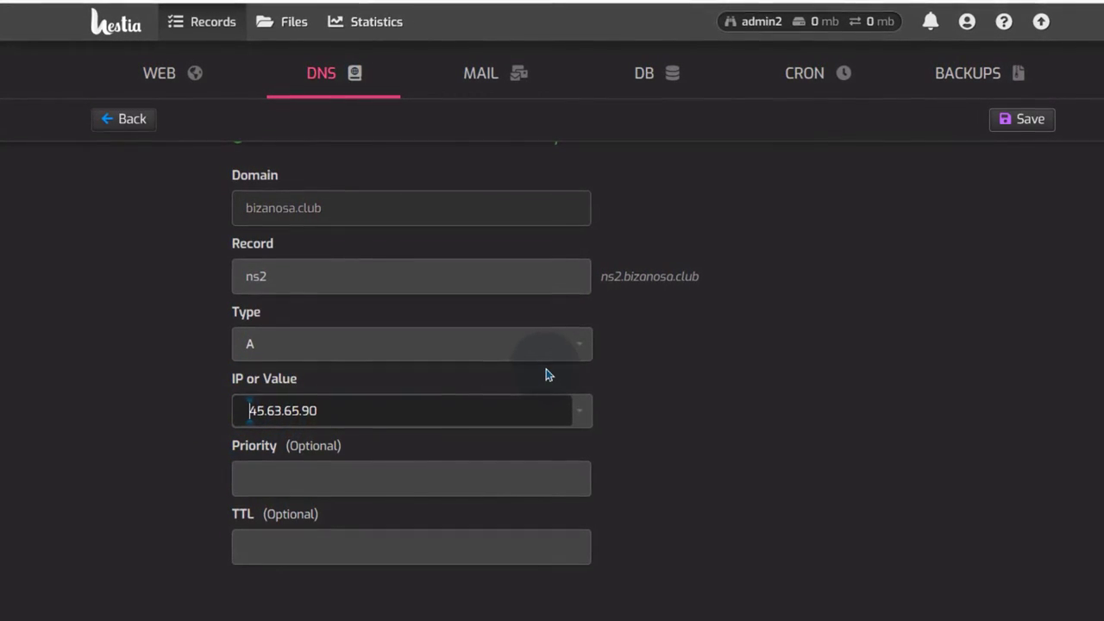
pyautogui.click(1026, 119)
pyautogui.write('@')
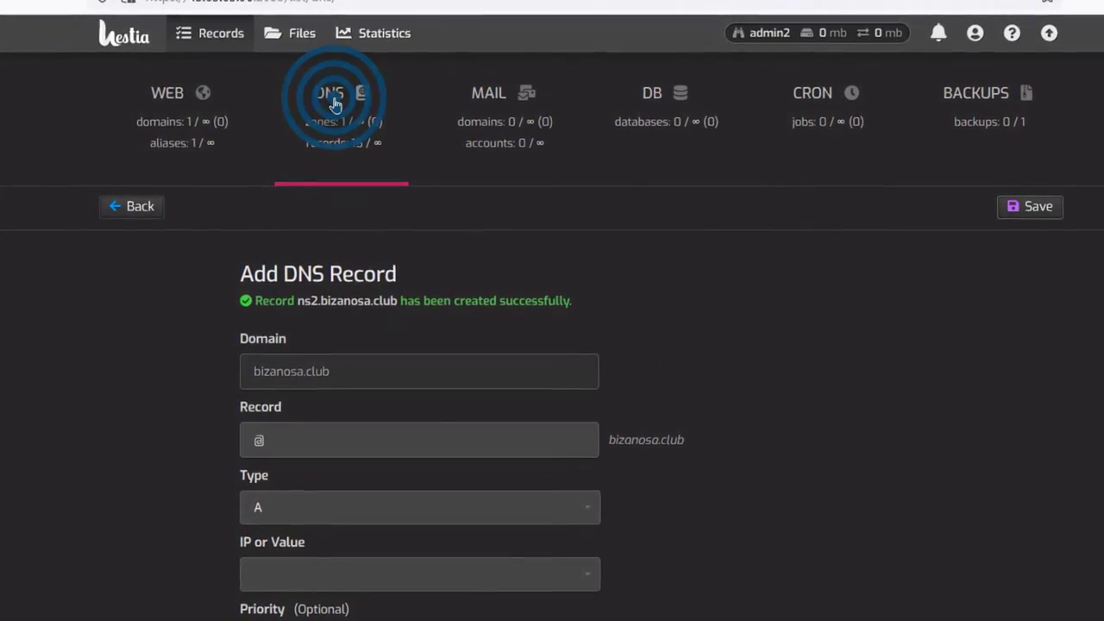
# Step: Review the bizanosa.club DNS record list to check the ns1 and ns2 entries
pyautogui.click(227, 302)
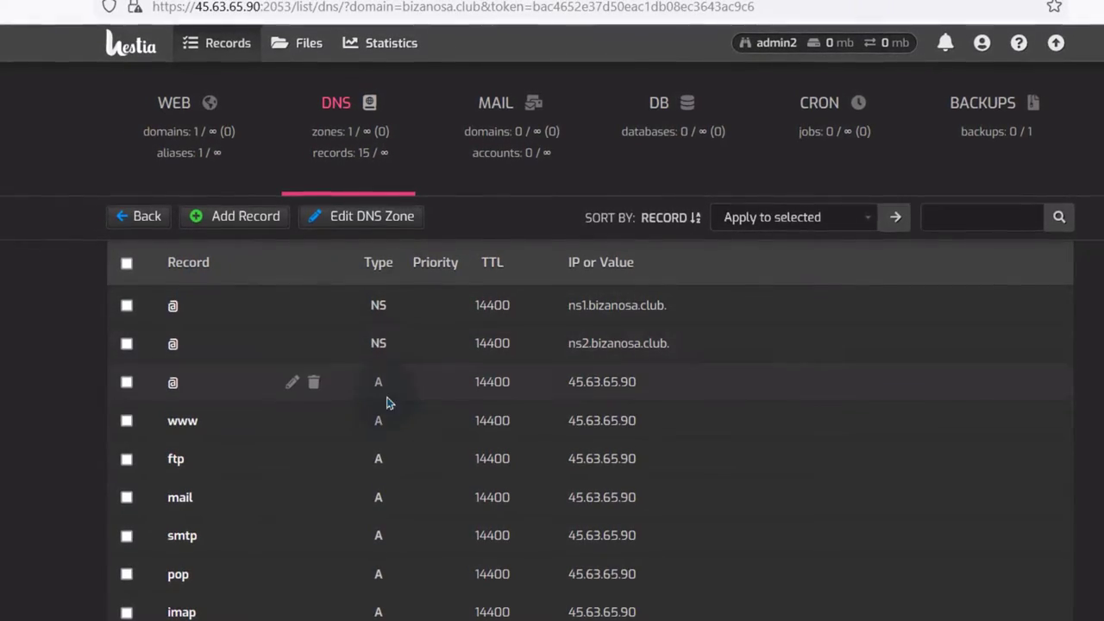
pyautogui.scroll(-4, 386, 403)
pyautogui.scroll(2, 388, 510)
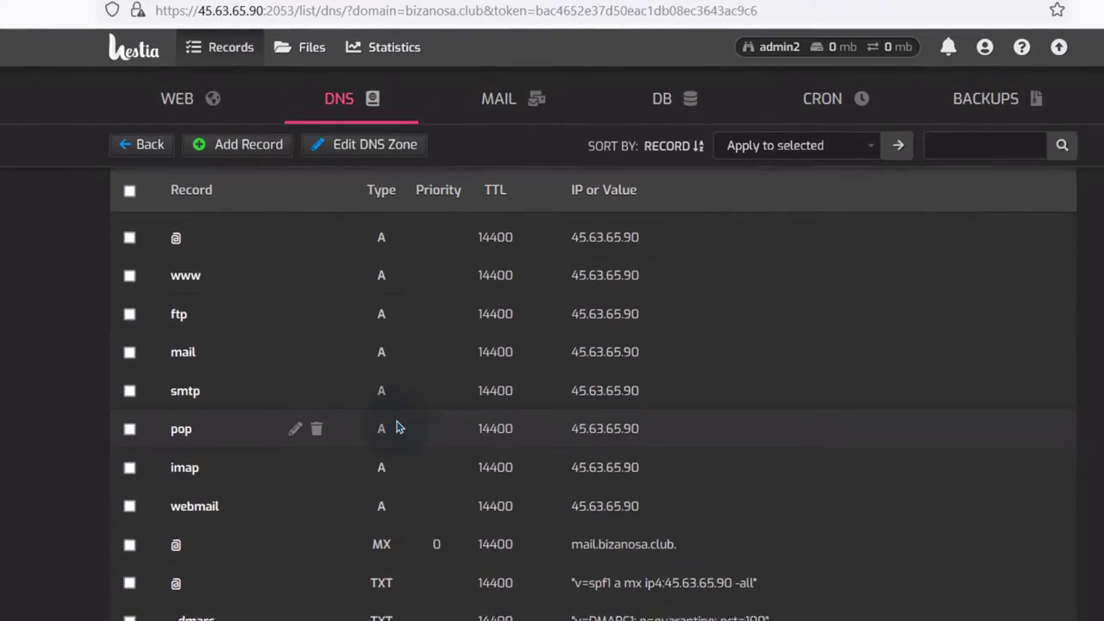
pyautogui.scroll(2, 382, 347)
pyautogui.scroll(-3, 392, 448)
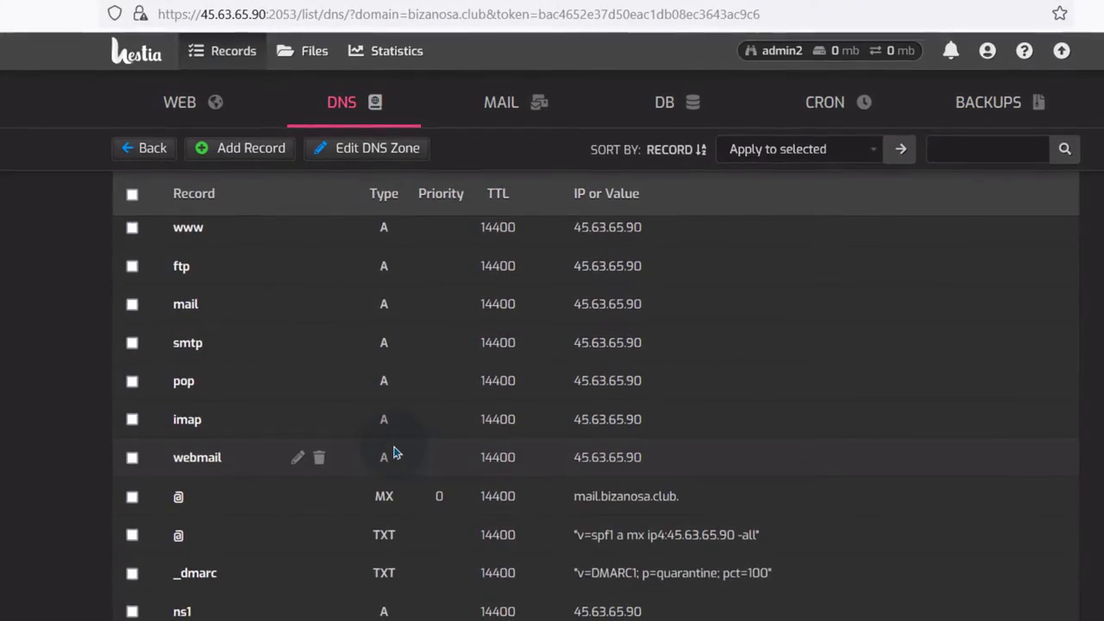
pyautogui.scroll(-3, 392, 453)
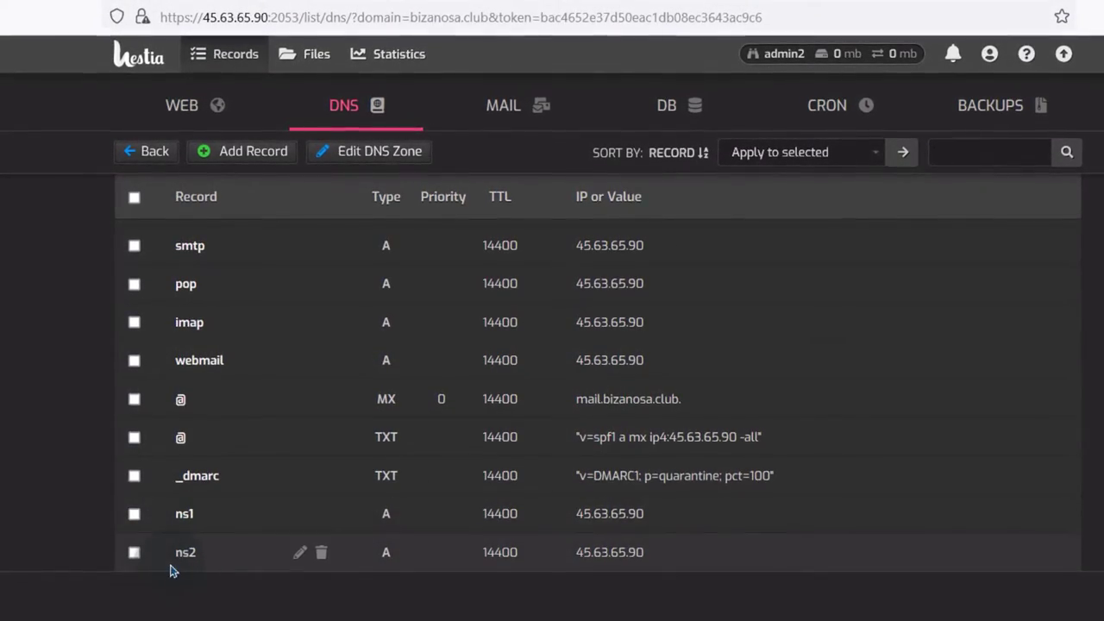
# Step: Copy bizanosa.club from the Cloudflare DNS page and open a new private window
pyautogui.click(850, 5)
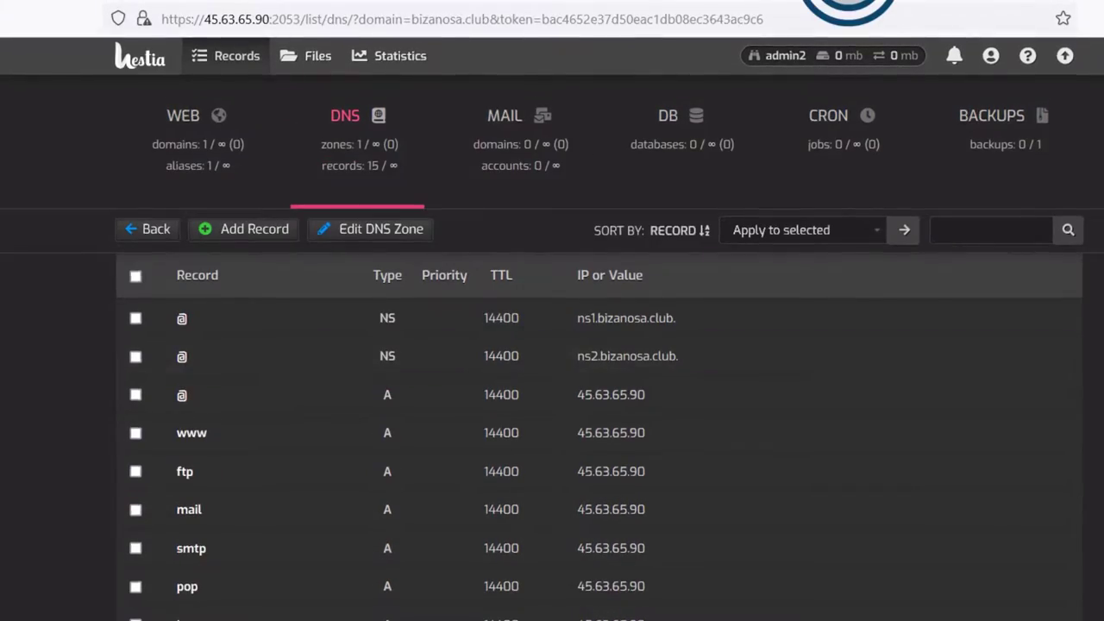
pyautogui.click(509, 191)
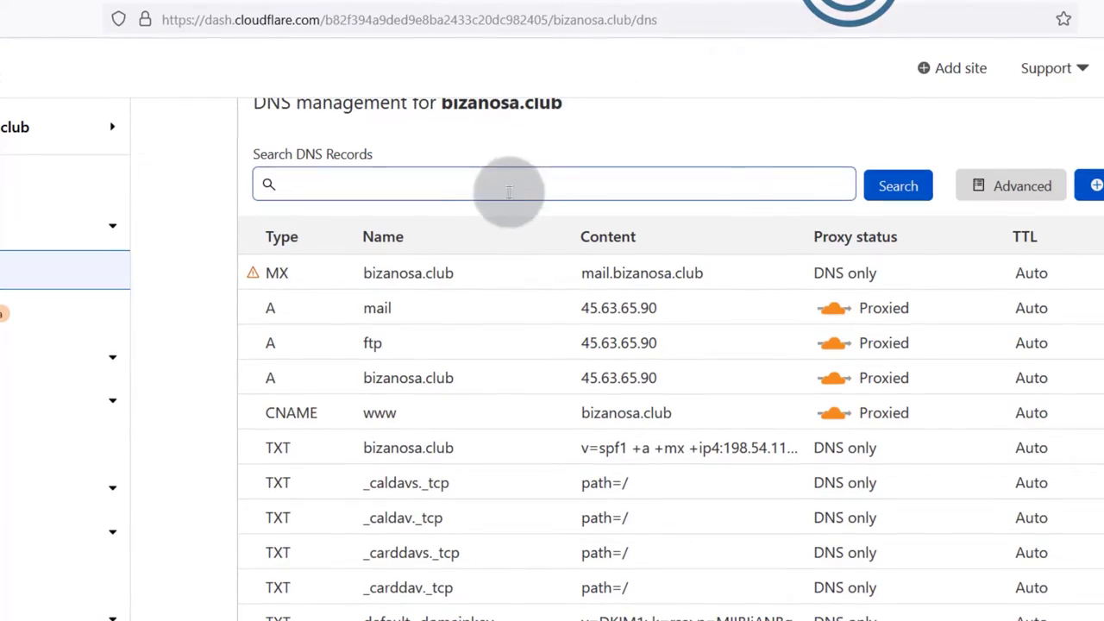
pyautogui.scroll(1, 565, 172)
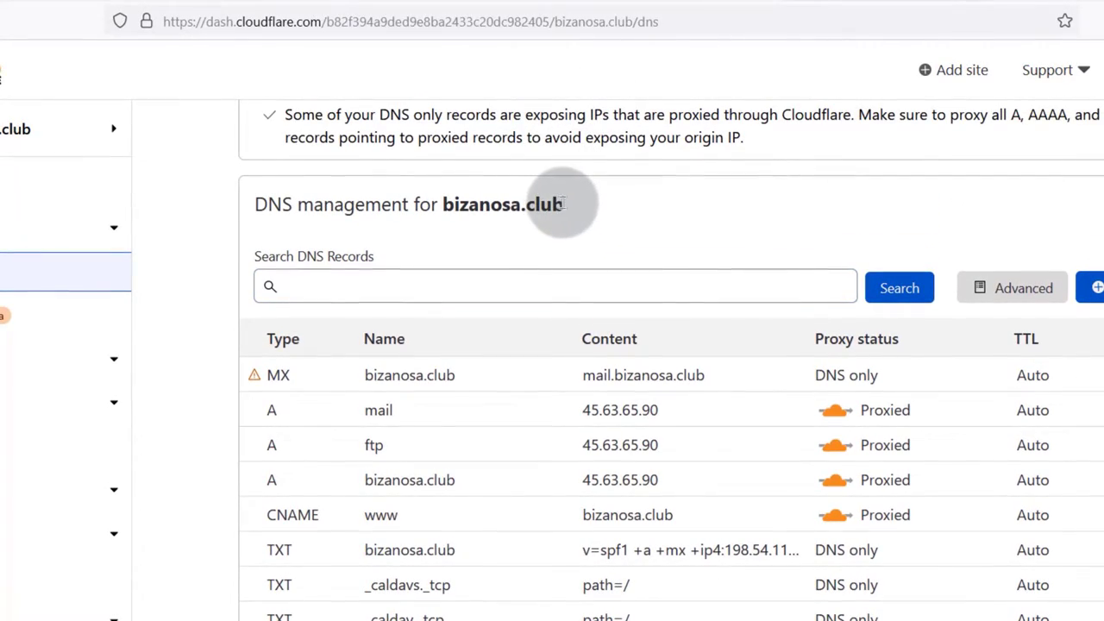
pyautogui.moveTo(562, 203); pyautogui.dragTo(445, 205)
pyautogui.rightClick(446, 204)
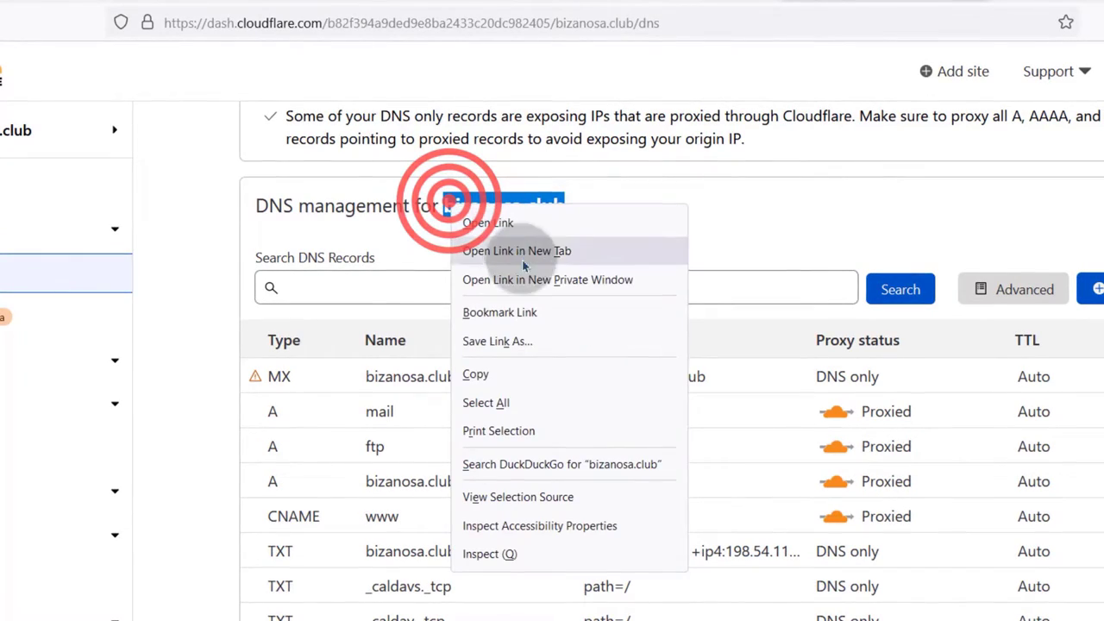
pyautogui.click(504, 376)
pyautogui.click(1016, 8)
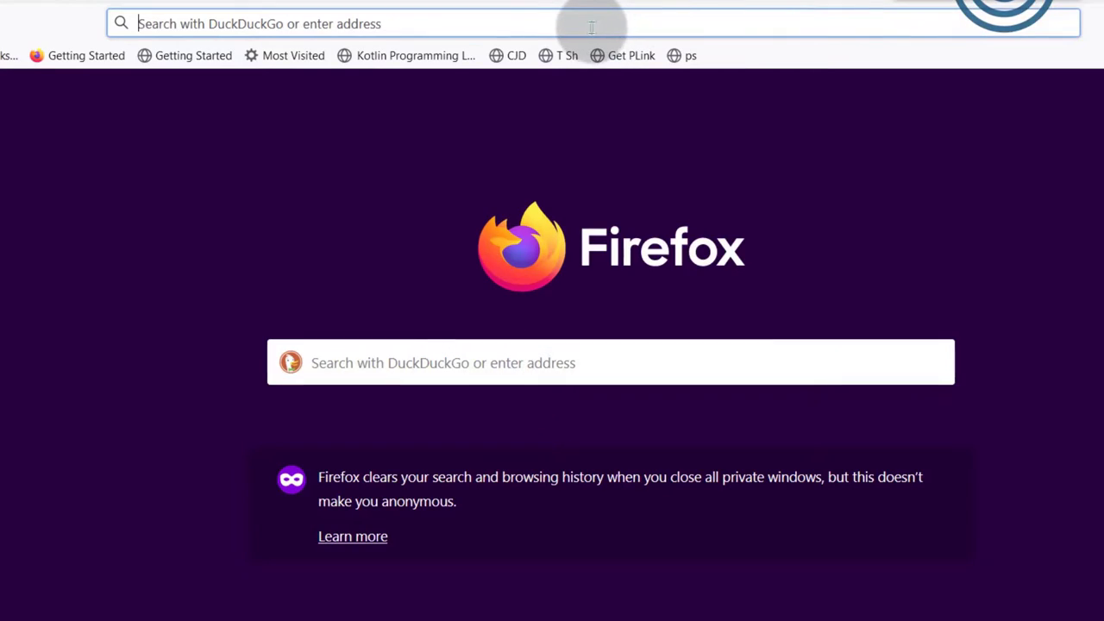
# Step: Paste and load bizanosa.club in the private window to view its under-construction placeholder
pyautogui.rightClick(591, 27)
pyautogui.click(639, 195)
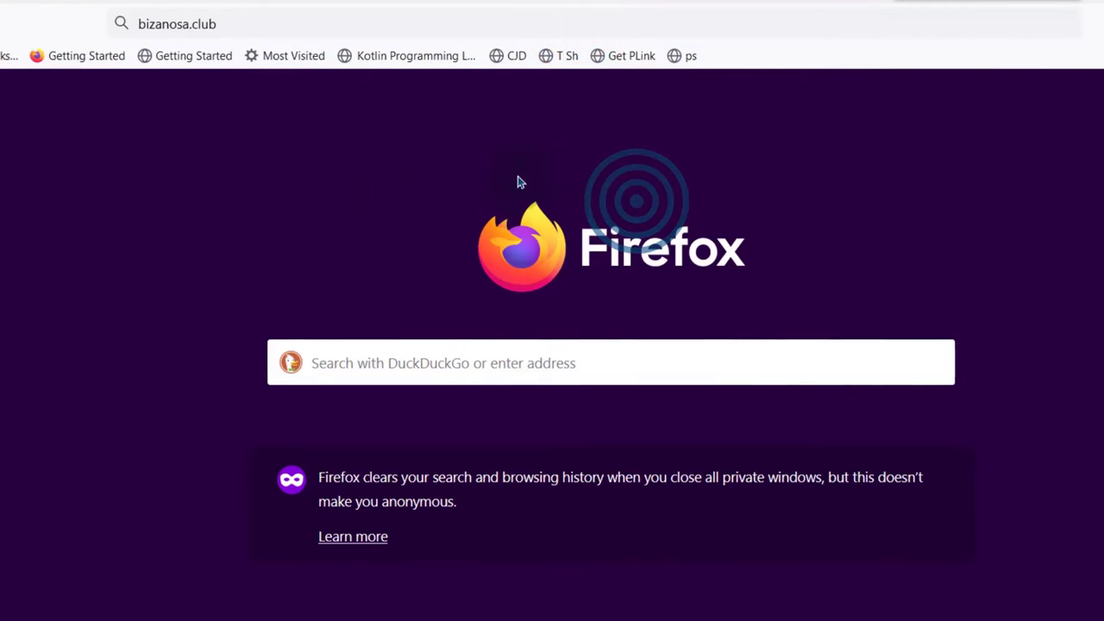
pyautogui.click(1069, 7)
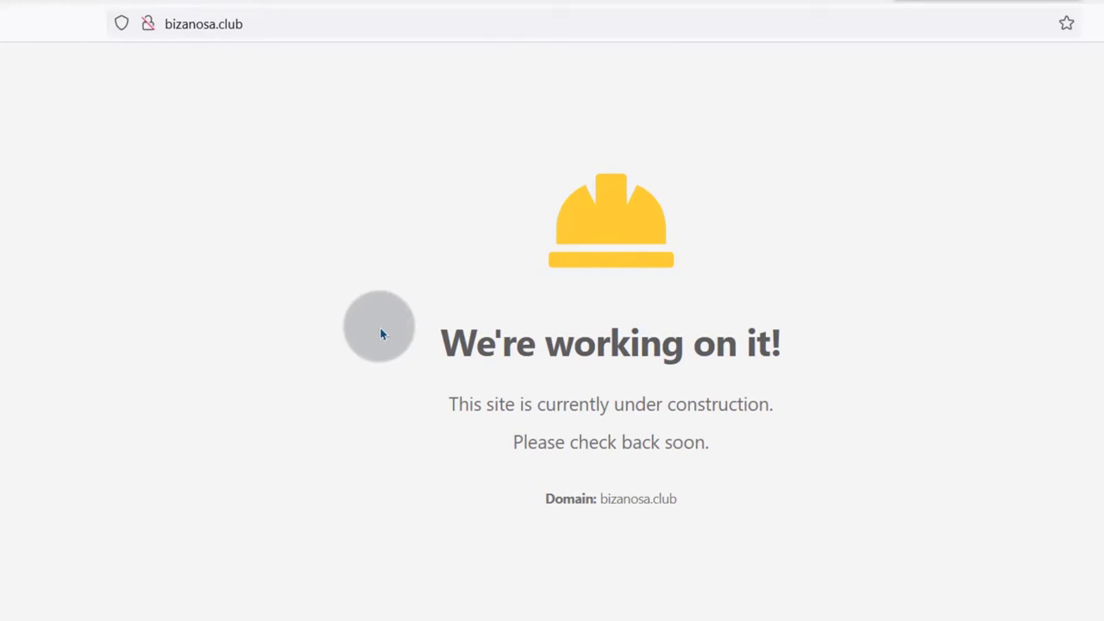
pyautogui.click(234, 3)
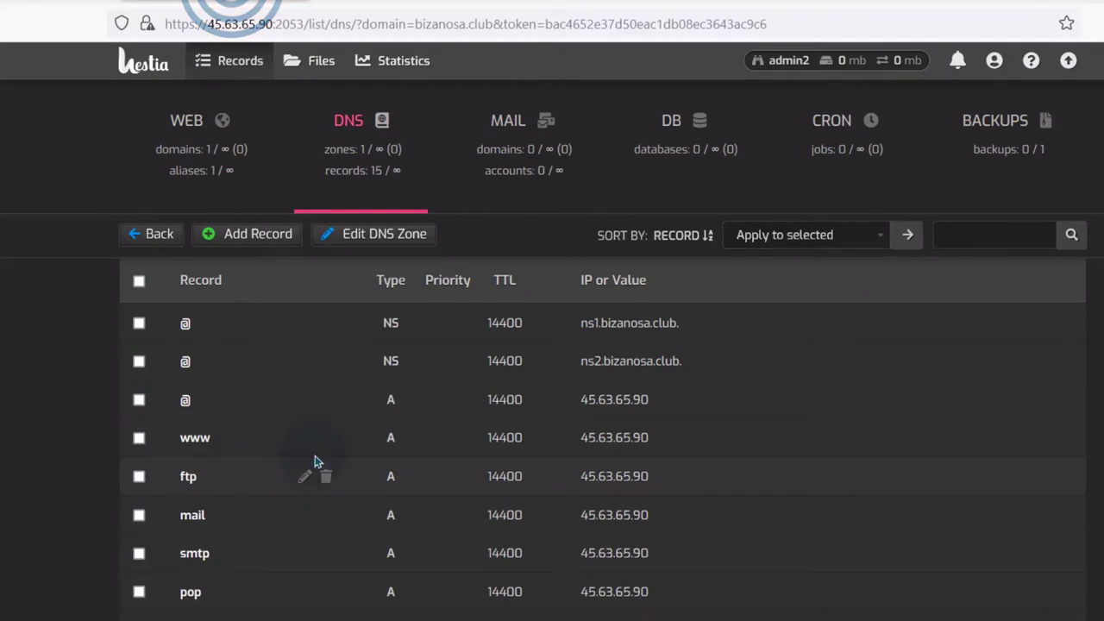
# Step: Go to mxtoolbox.com in the empty private tab
pyautogui.click(1088, 7)
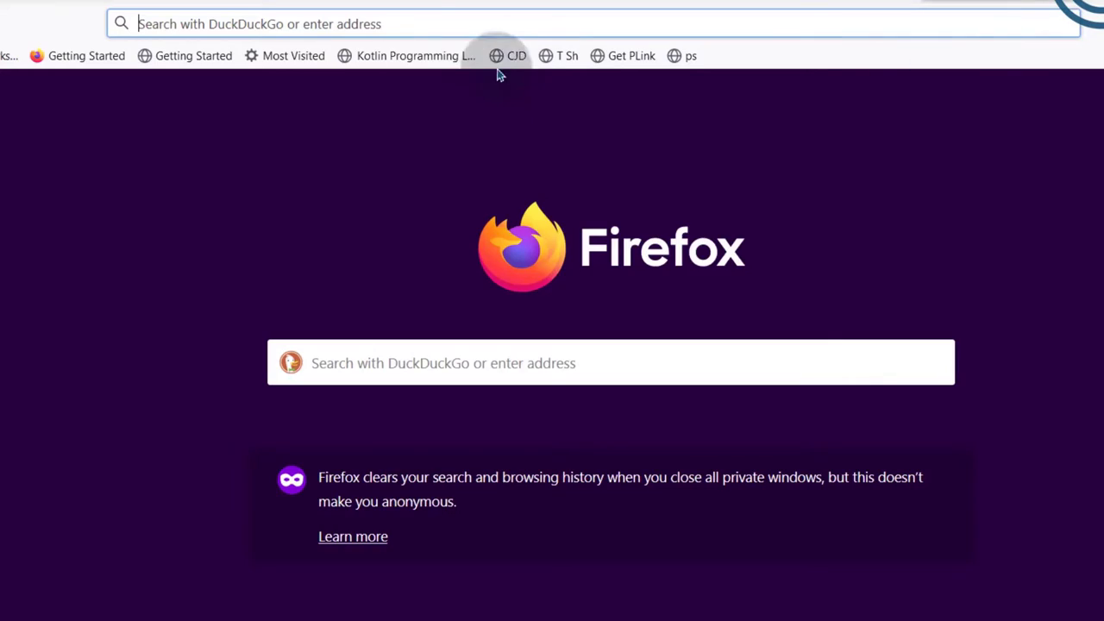
pyautogui.click(421, 21)
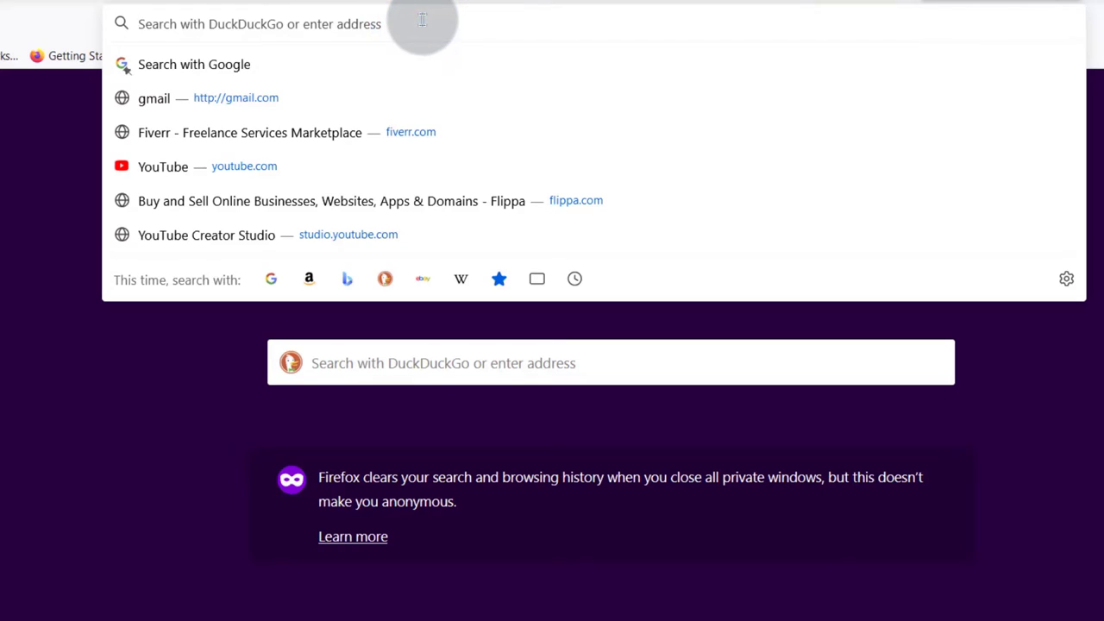
pyautogui.write('mxtoolbox.com/')
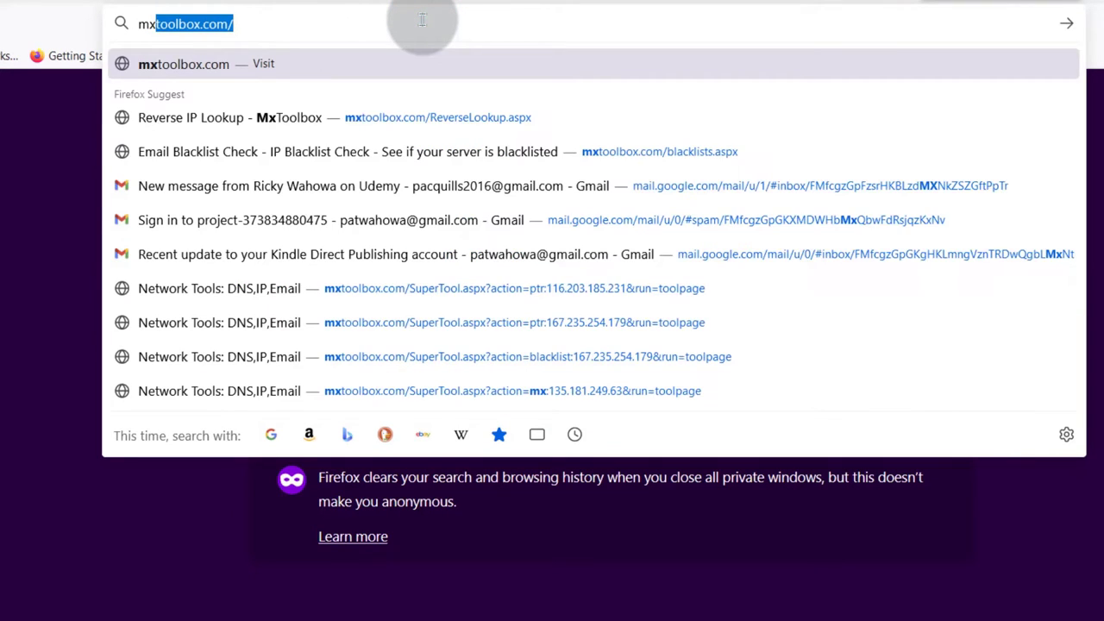
pyautogui.press('Return')
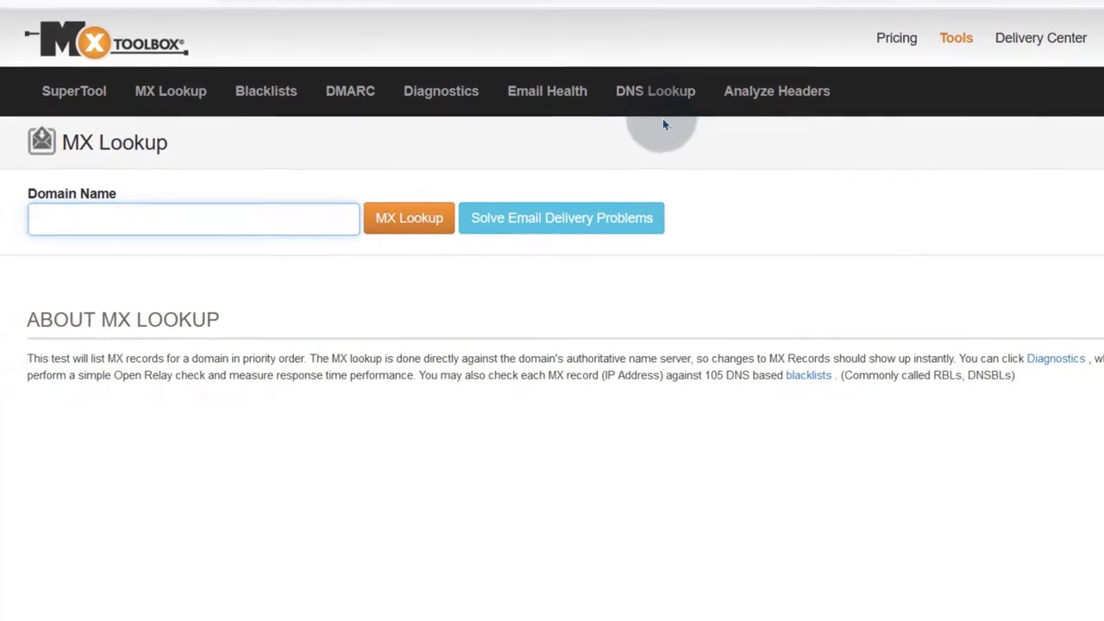
# Step: Run a DNS Lookup for bizanosa.club and review its 45.63.65.90 A record result
pyautogui.click(646, 96)
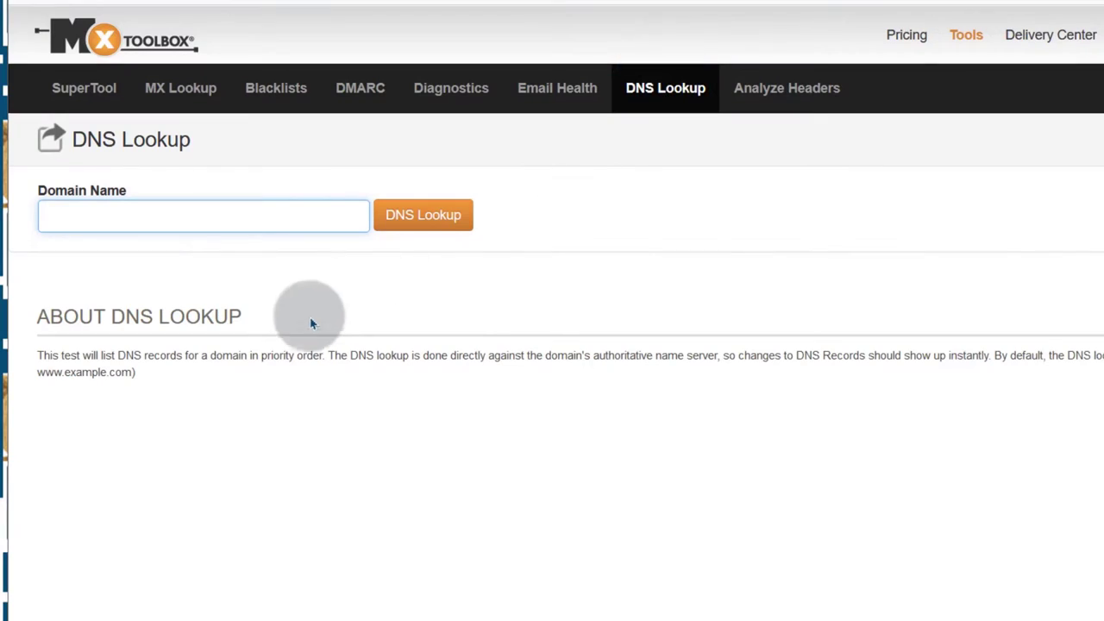
pyautogui.rightClick(181, 215)
pyautogui.click(243, 353)
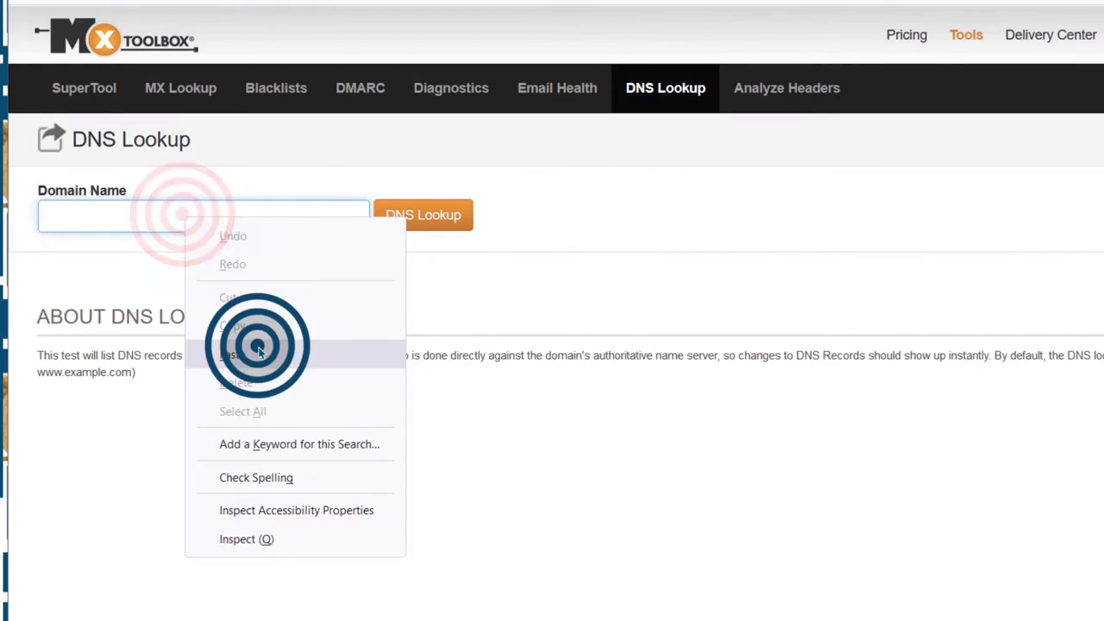
pyautogui.click(424, 215)
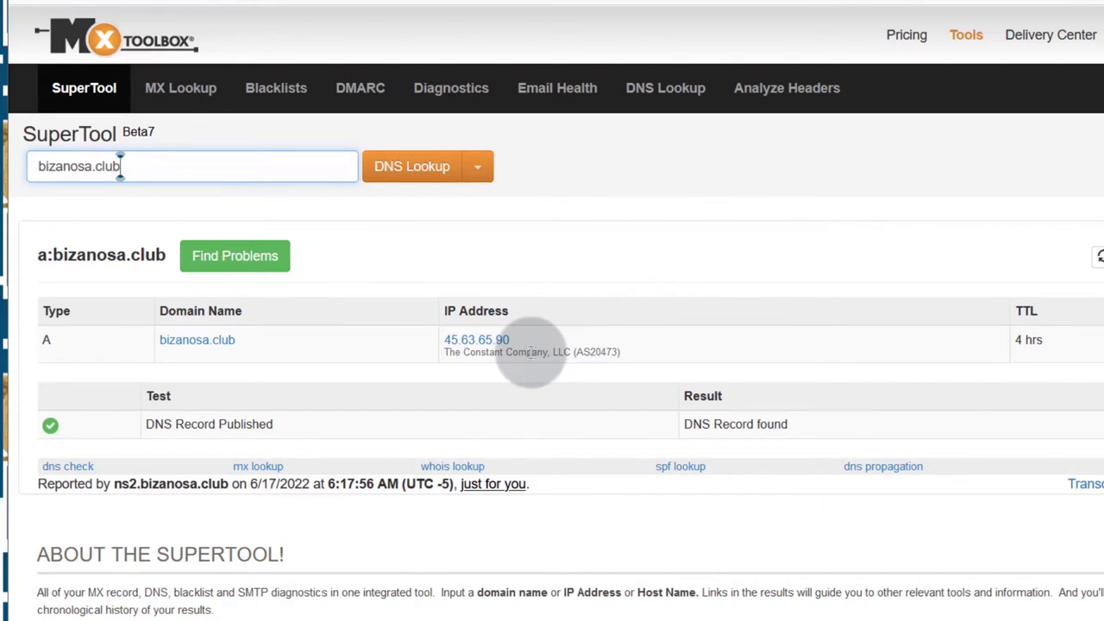
pyautogui.scroll(-1, 351, 356)
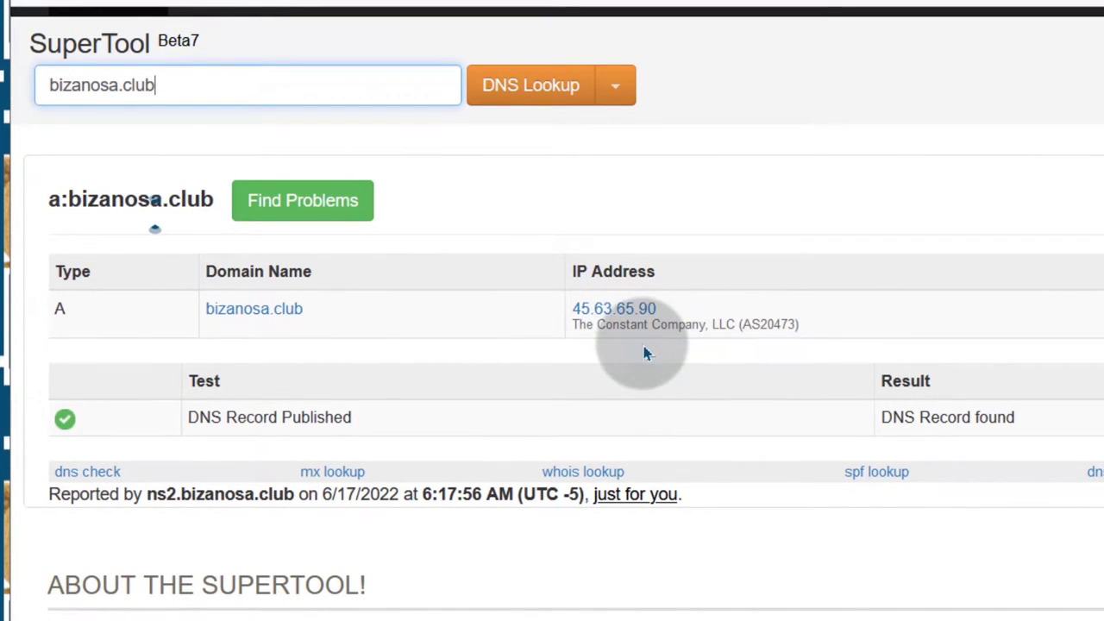
pyautogui.scroll(1, 646, 350)
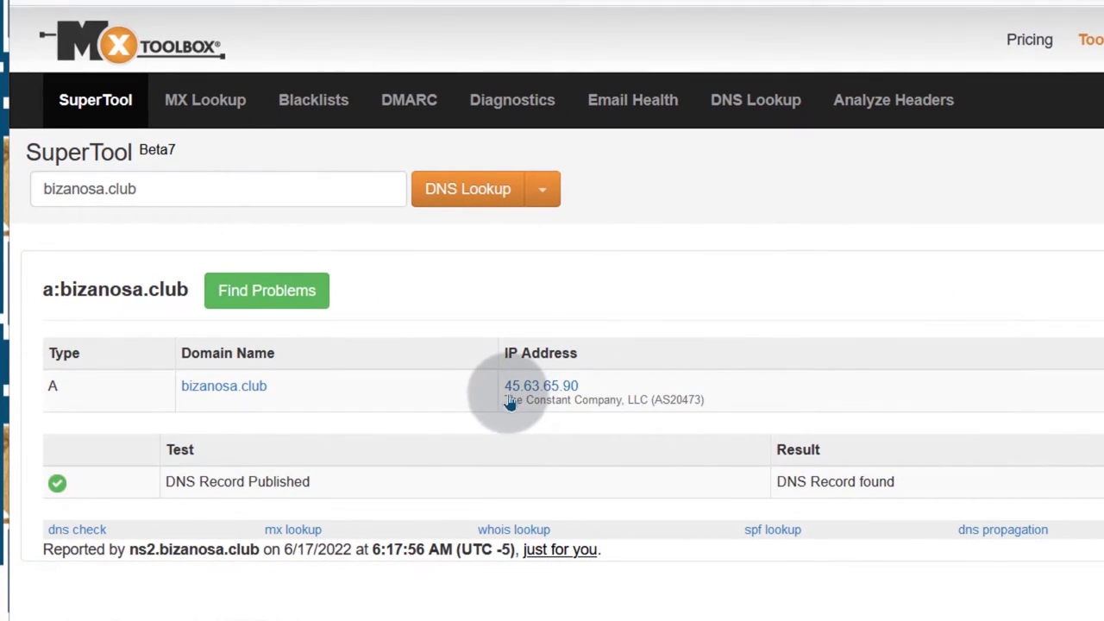
pyautogui.moveTo(504, 399); pyautogui.dragTo(626, 396)
pyautogui.click(742, 400)
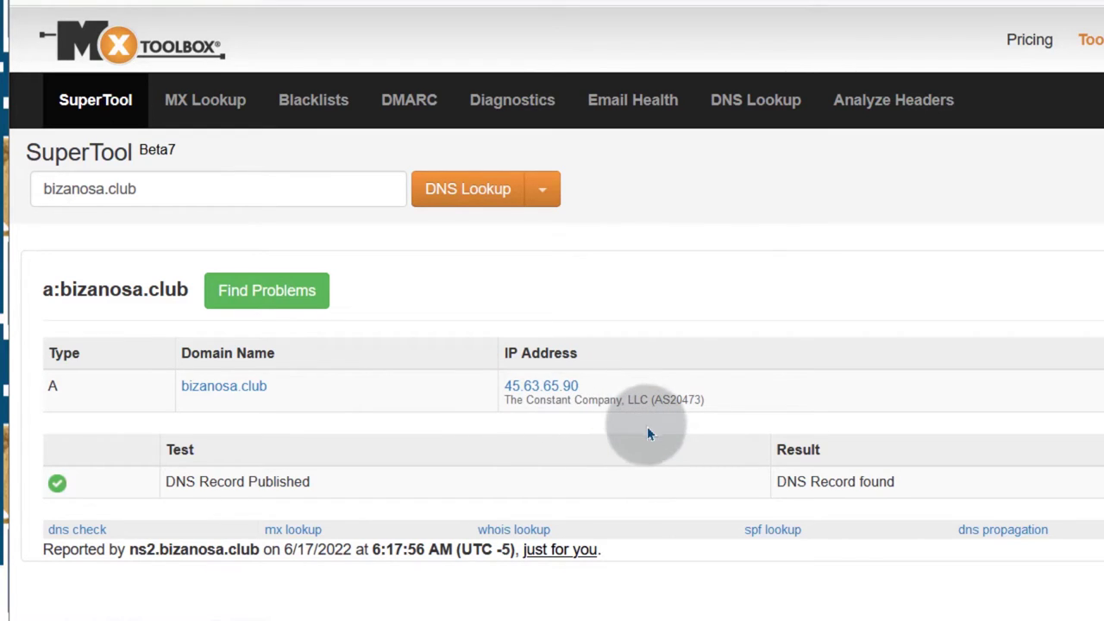
pyautogui.scroll(-4, 584, 469)
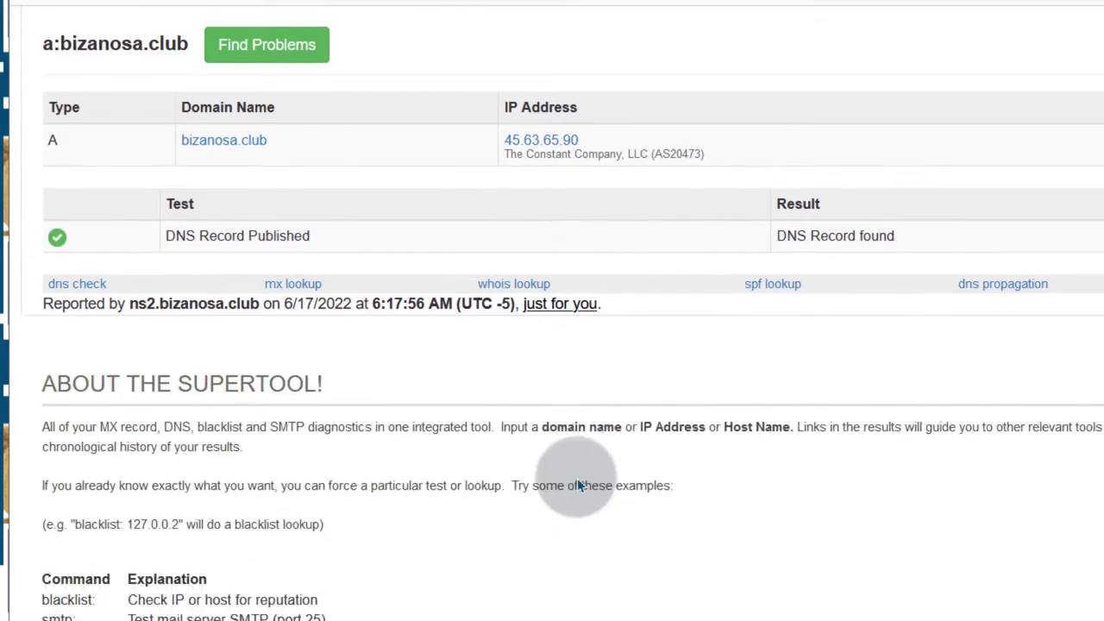
pyautogui.scroll(4, 567, 468)
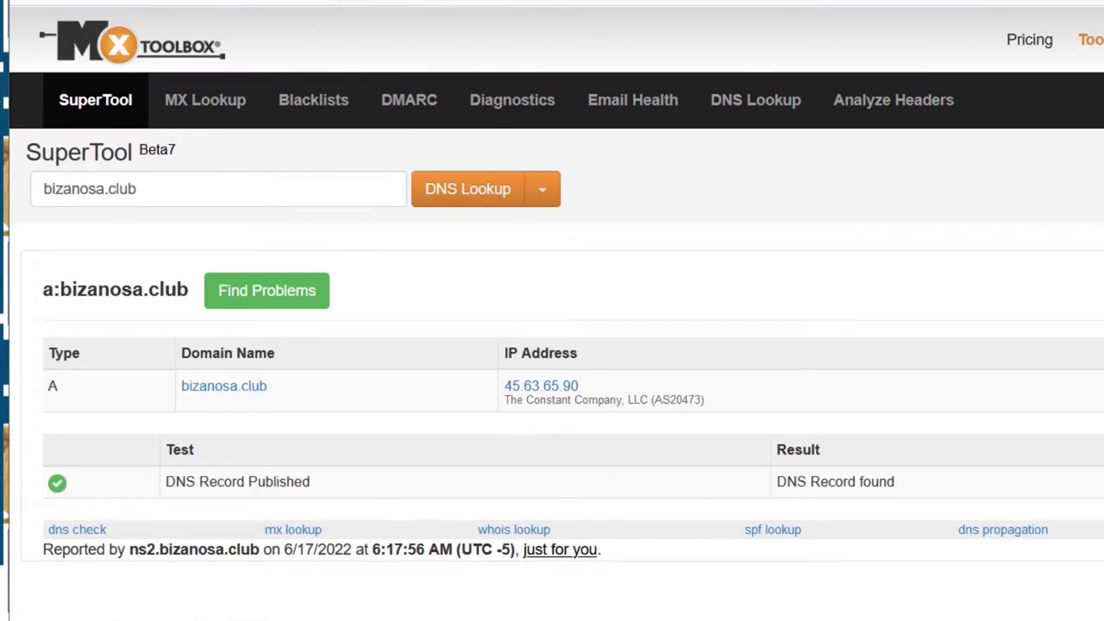
# Step: Compare the lookup result against the Hestia DNS records list
pyautogui.click(241, 2)
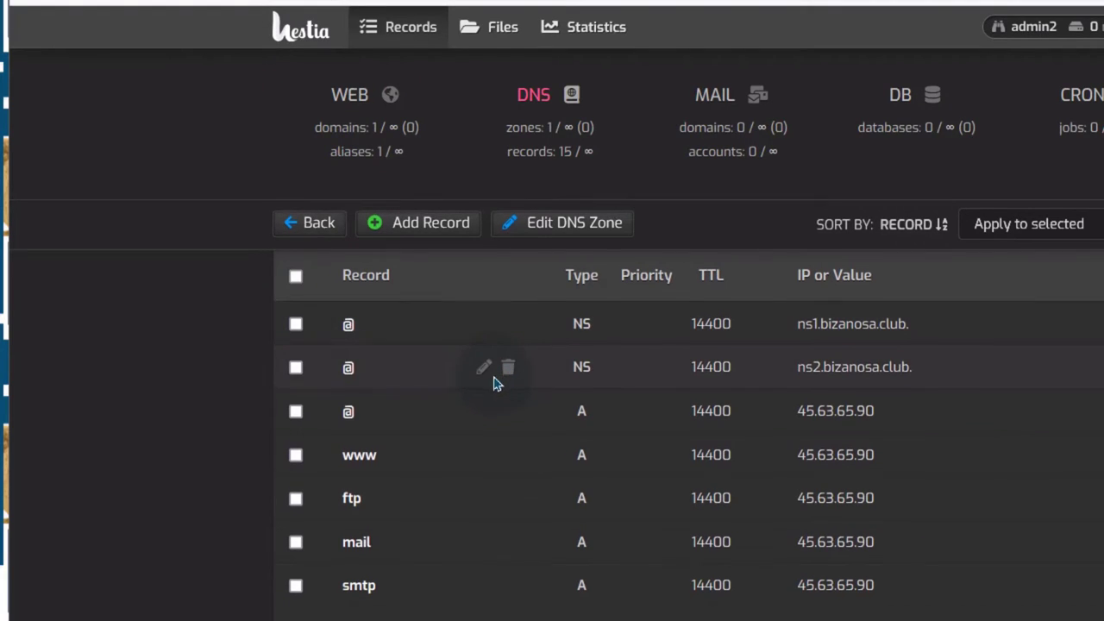
pyautogui.scroll(-5, 700, 391)
pyautogui.scroll(5, 385, 555)
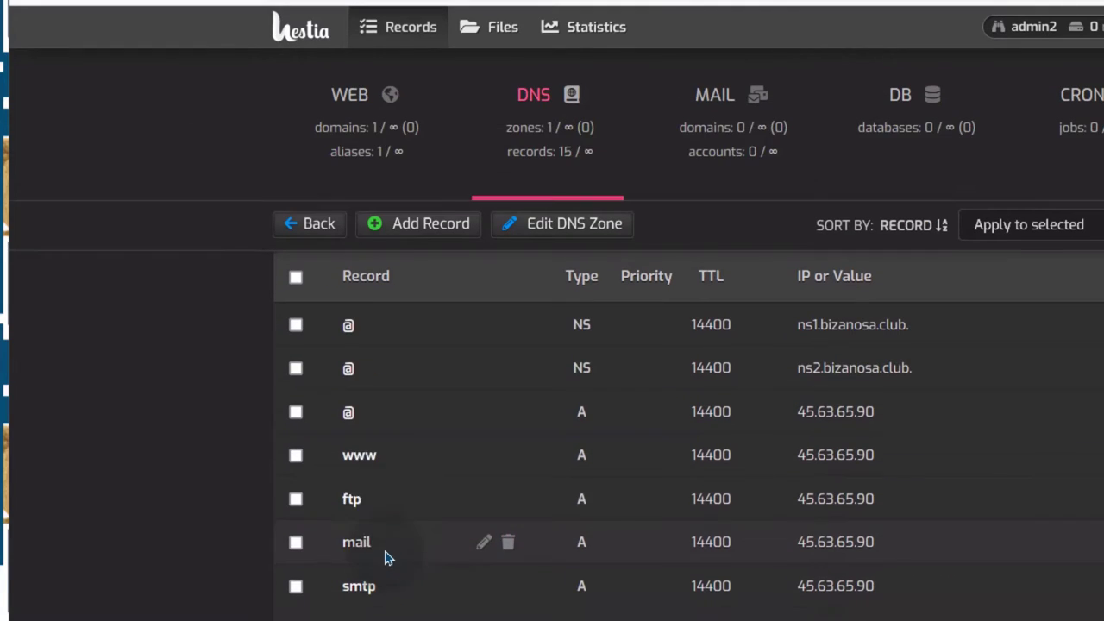
pyautogui.click(129, 2)
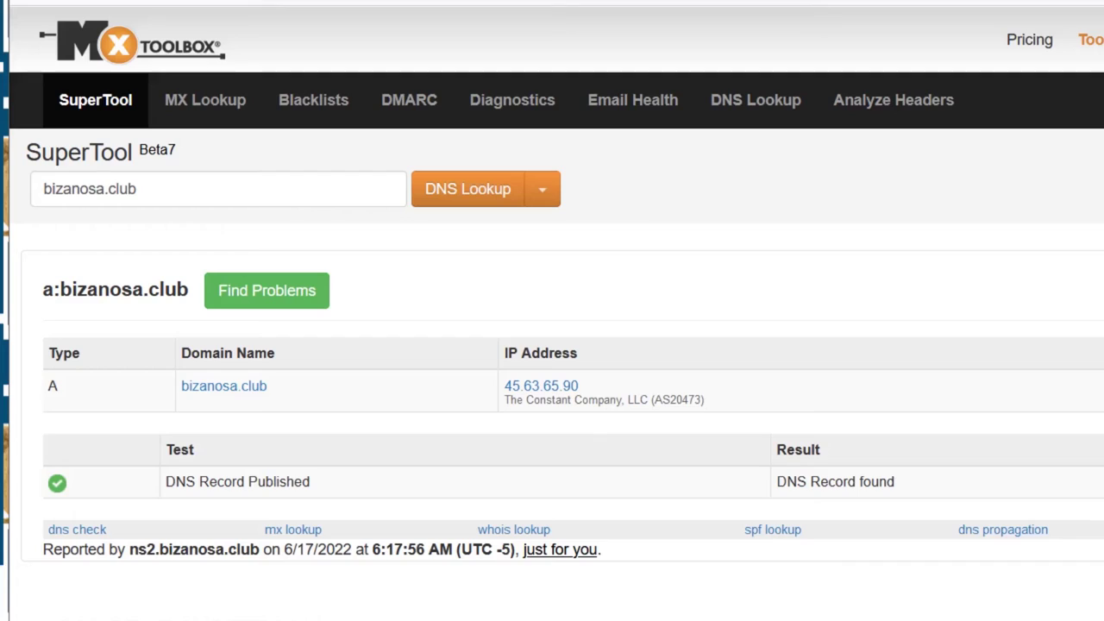
pyautogui.click(696, 2)
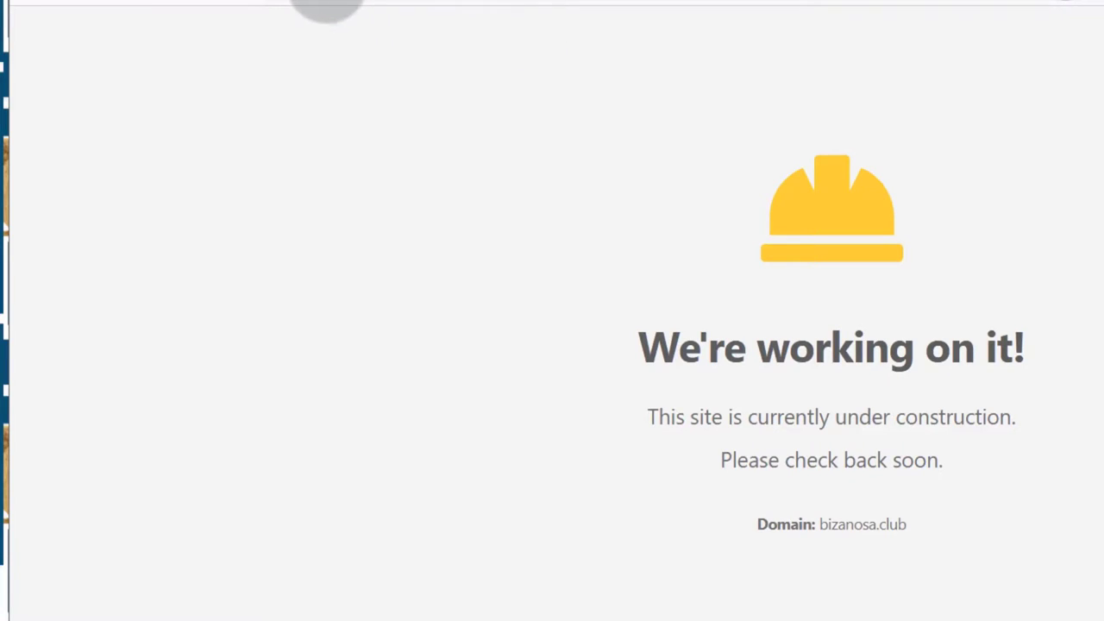
pyautogui.click(328, 5)
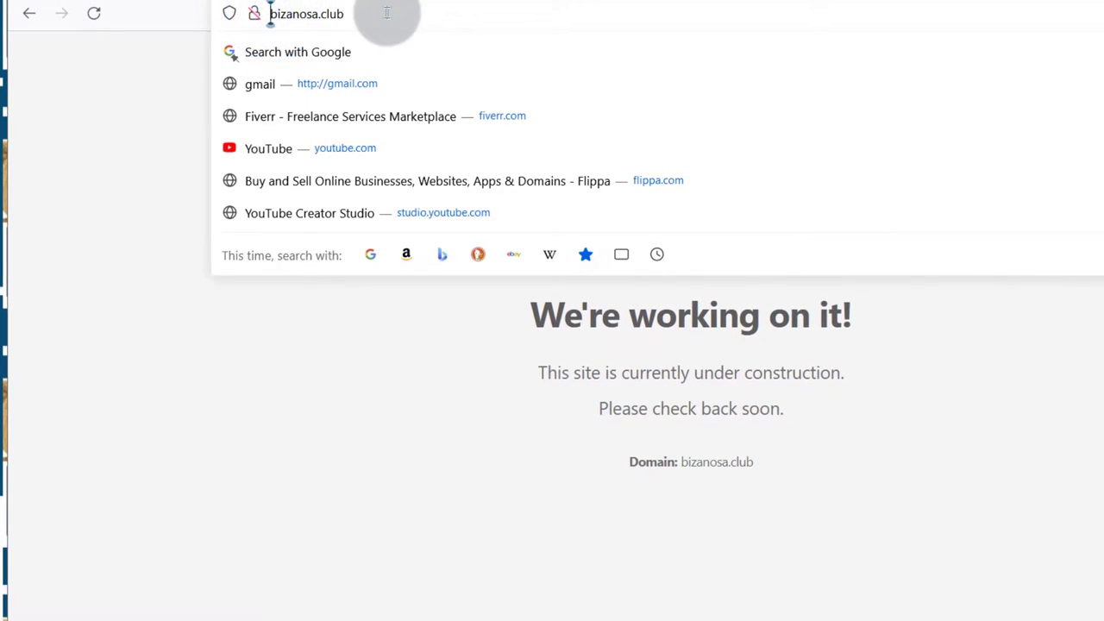
pyautogui.write('www')
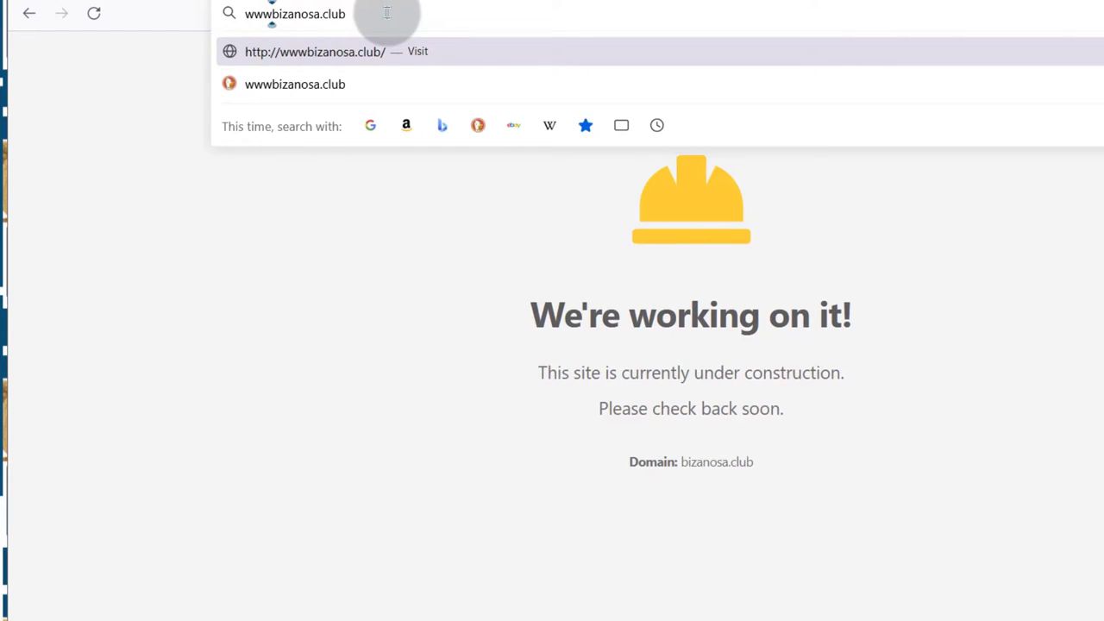
pyautogui.write('.')
pyautogui.press('Return')
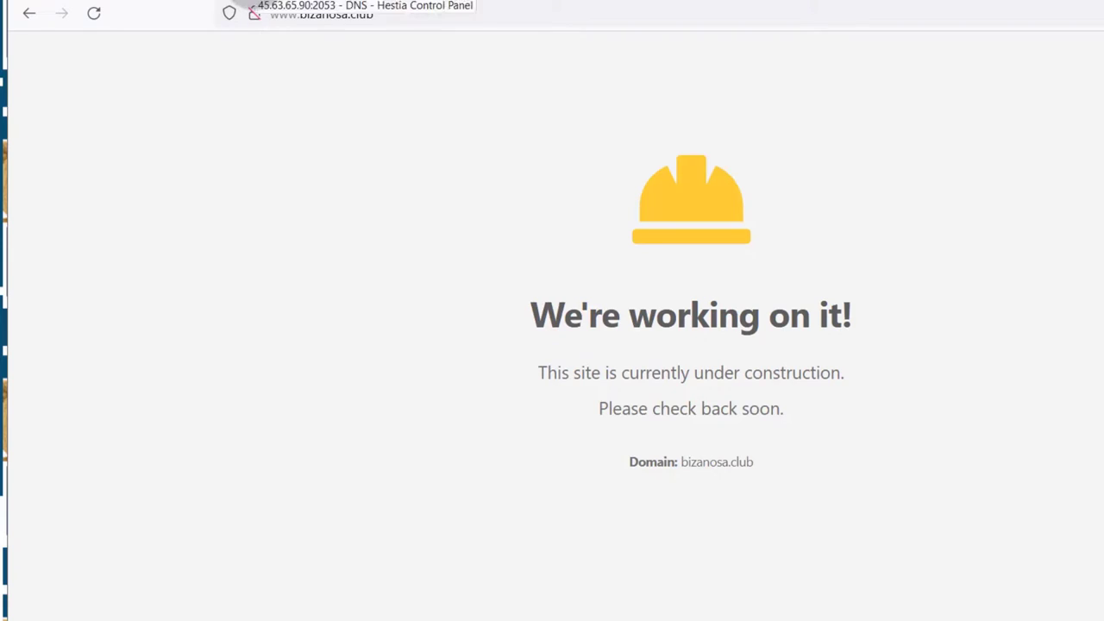
pyautogui.click(259, 2)
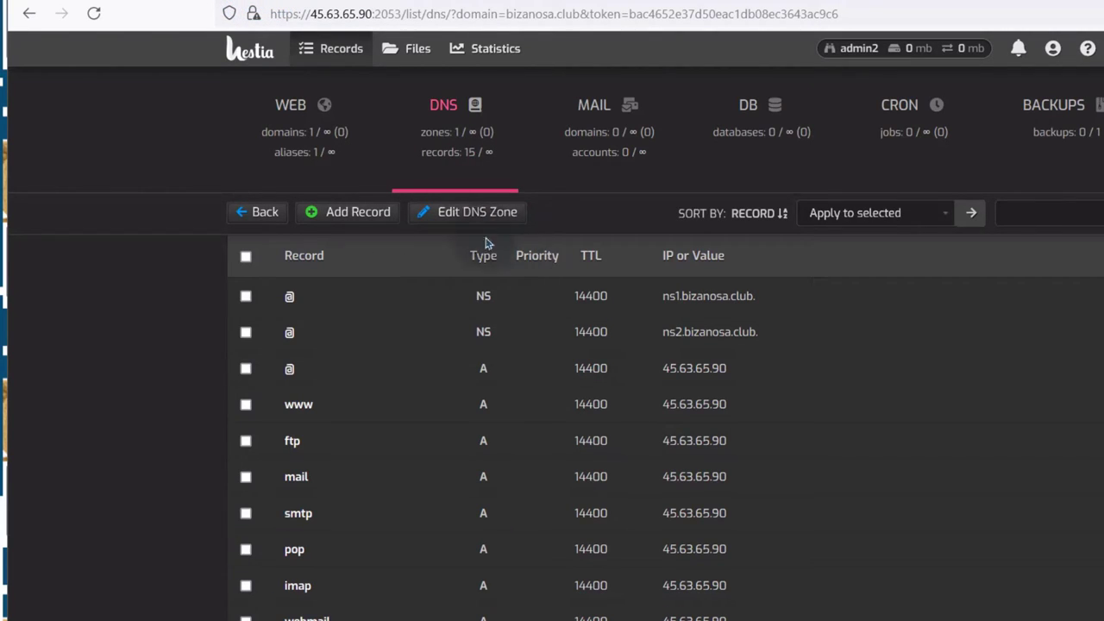
# Step: Edit bizanosa.club in the WEB list, enabling SSL with a Let's Encrypt certificate, and save
pyautogui.click(293, 109)
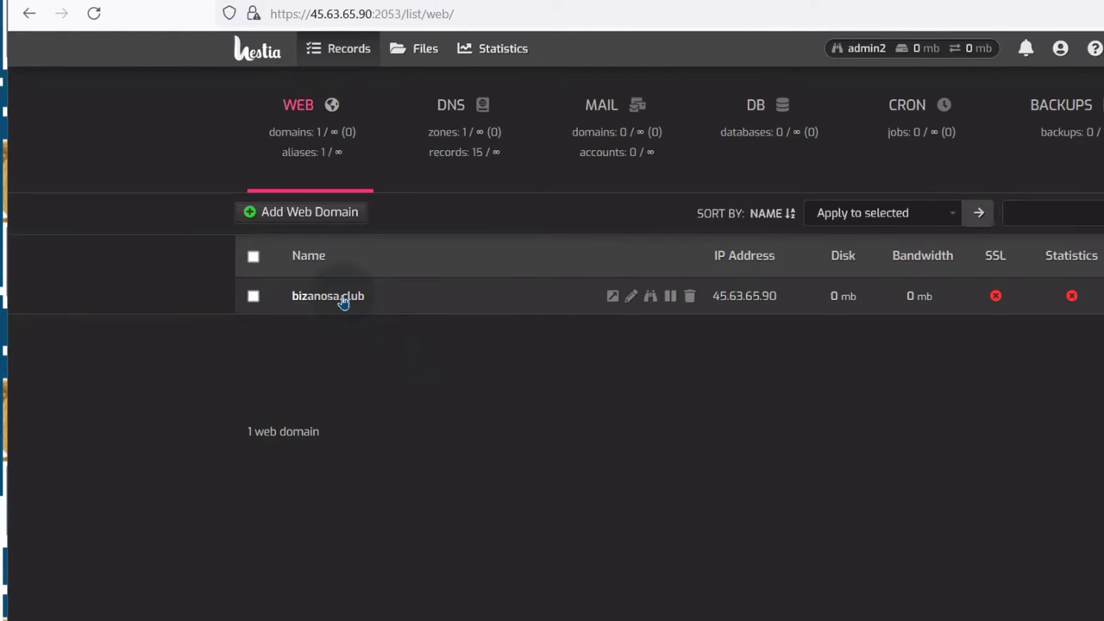
pyautogui.click(631, 298)
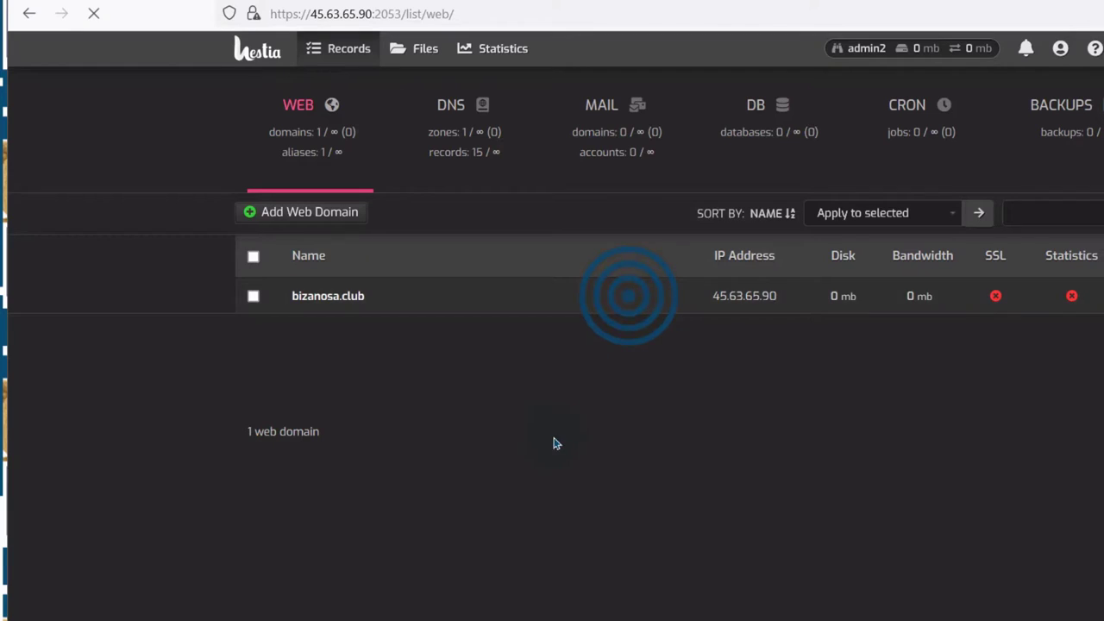
pyautogui.scroll(-3, 733, 413)
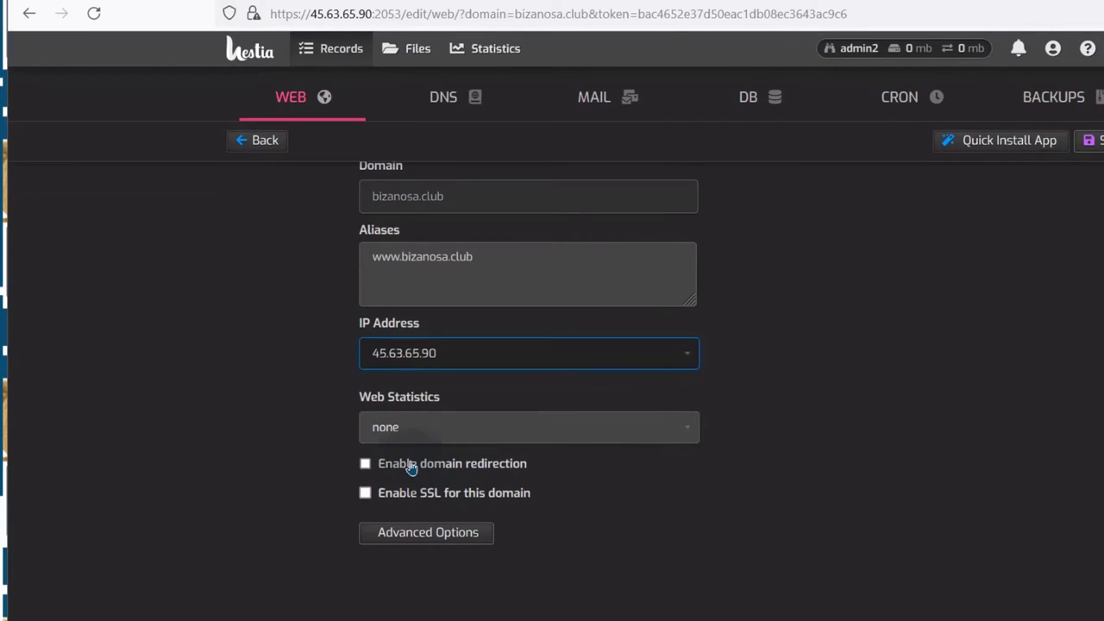
pyautogui.click(387, 500)
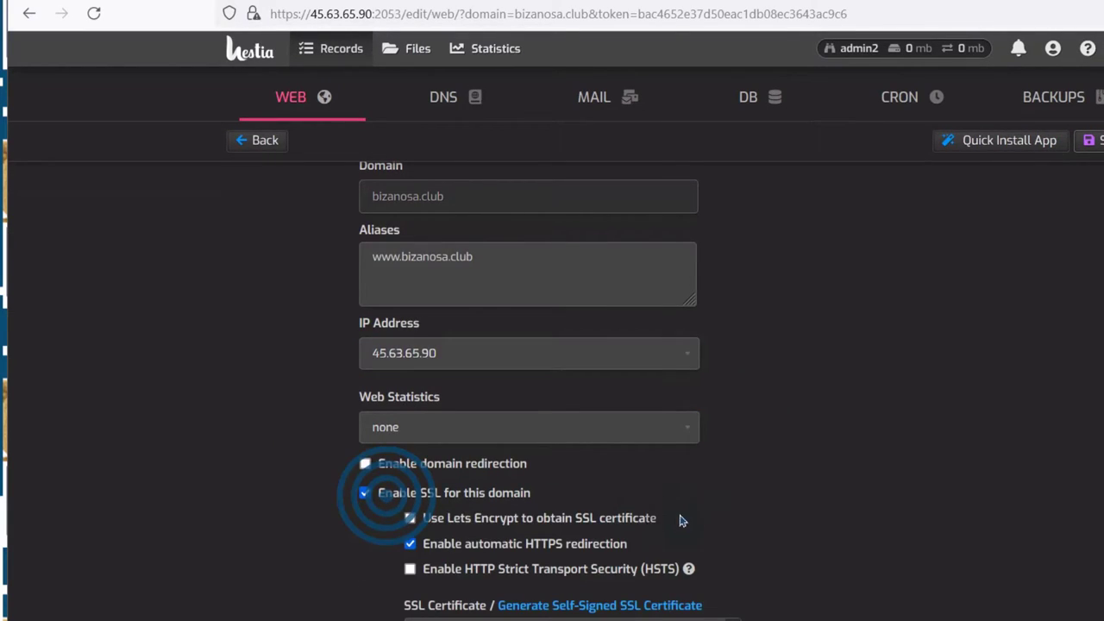
pyautogui.click(458, 521)
pyautogui.click(432, 522)
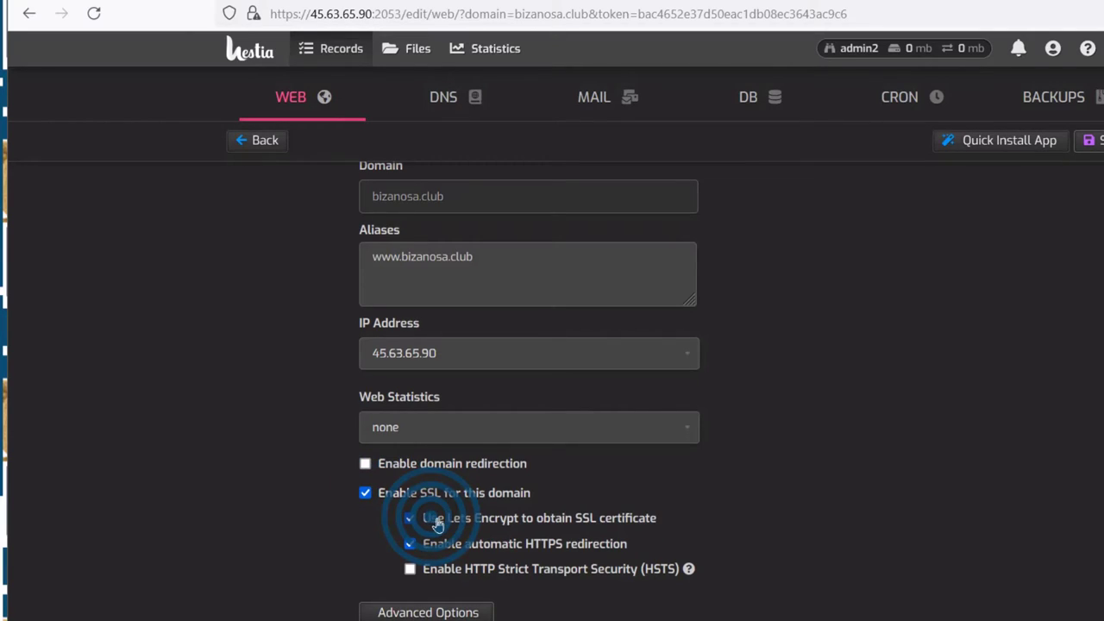
pyautogui.scroll(-2, 918, 408)
pyautogui.click(1094, 142)
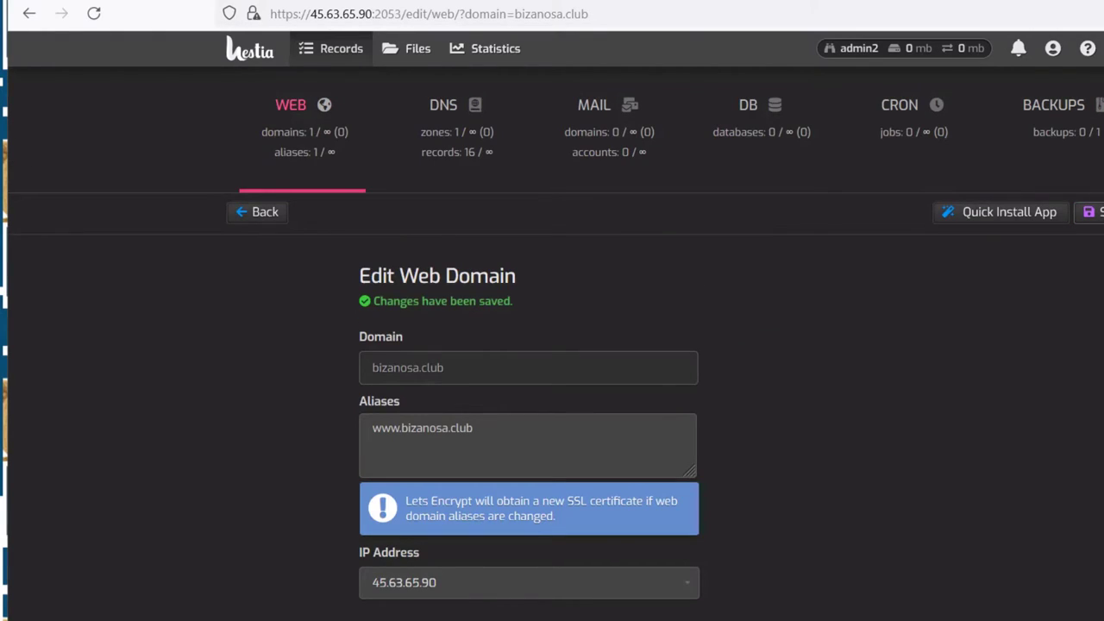
pyautogui.scroll(-5, 633, 382)
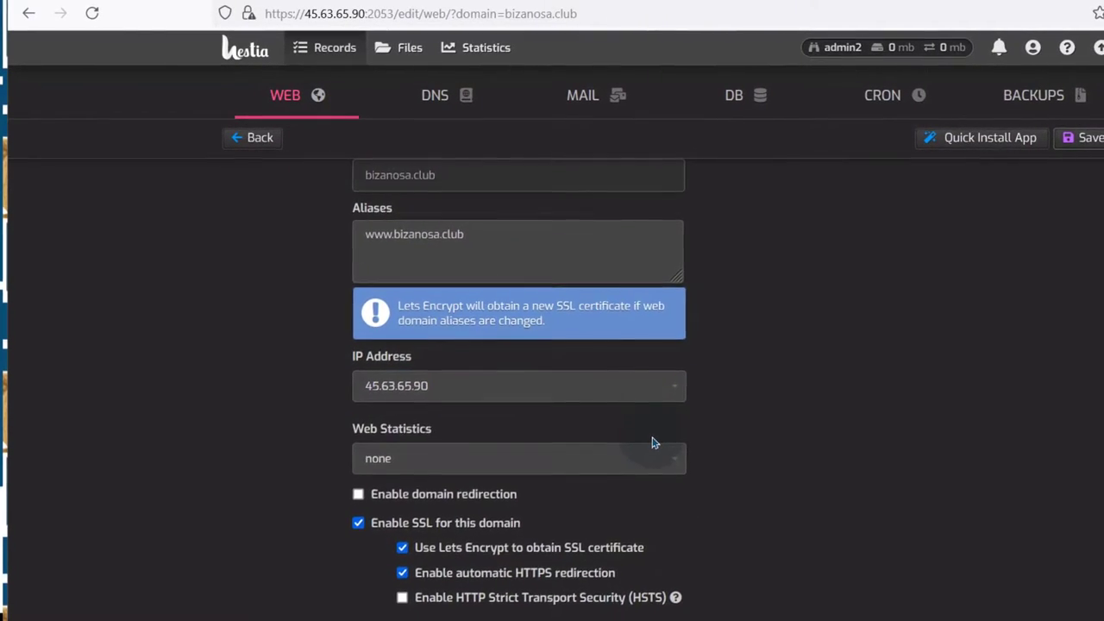
pyautogui.scroll(-5, 653, 443)
pyautogui.scroll(8, 585, 510)
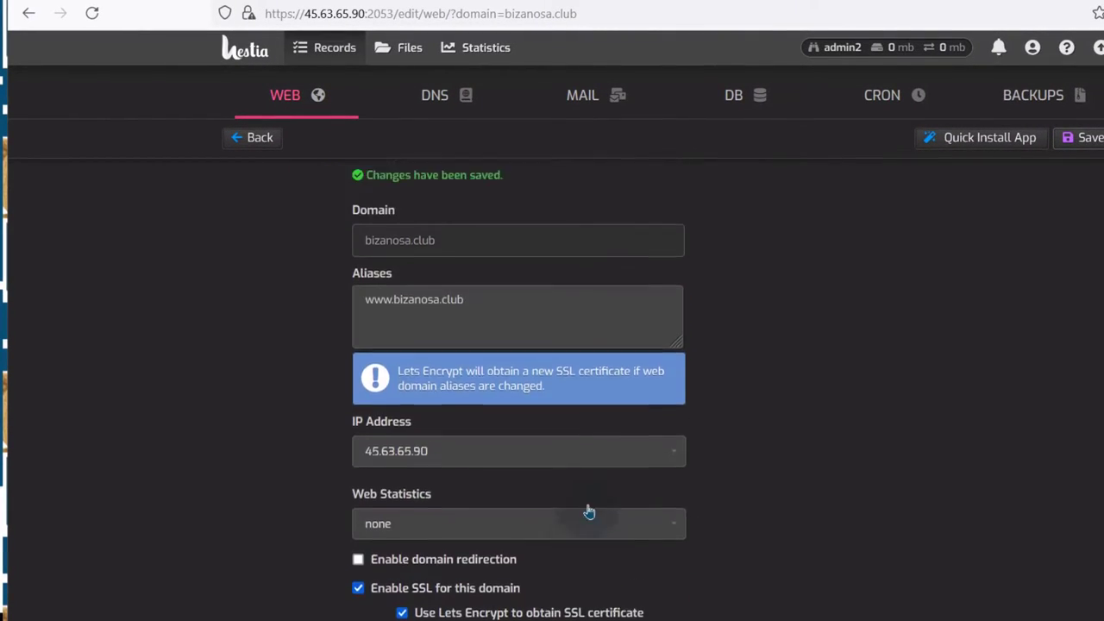
pyautogui.click(1009, 2)
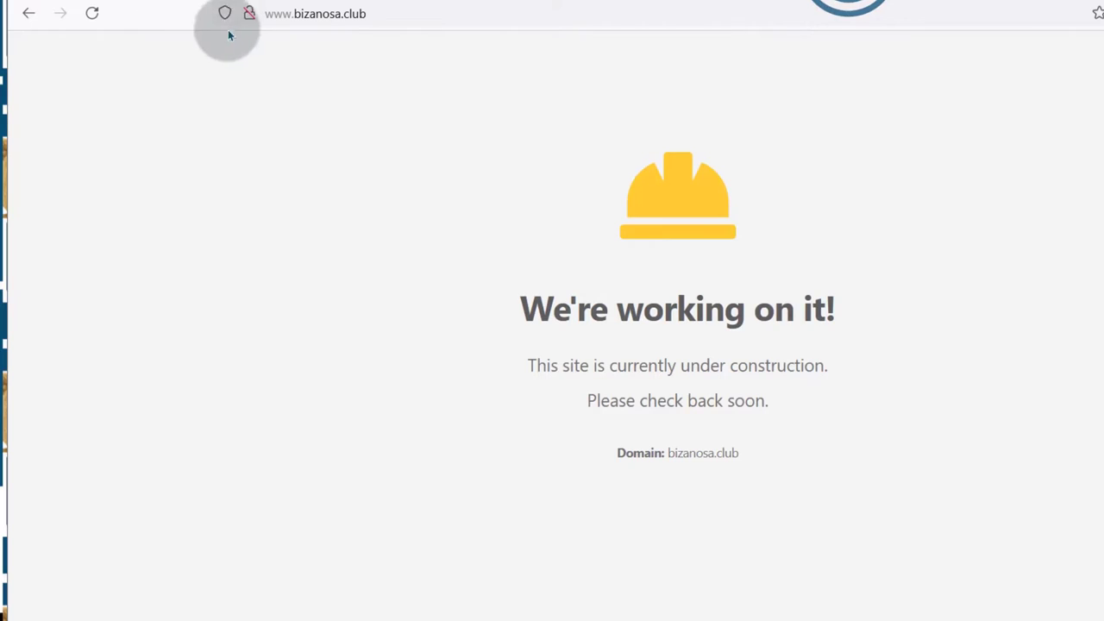
pyautogui.click(93, 12)
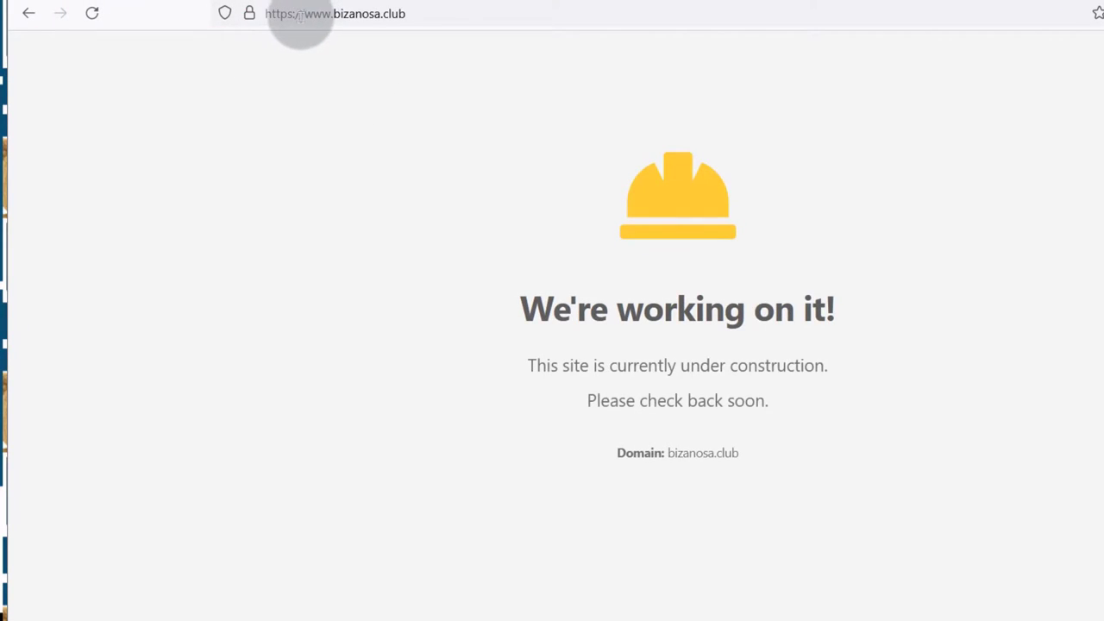
pyautogui.moveTo(265, 13); pyautogui.dragTo(299, 13)
pyautogui.click(119, 108)
pyautogui.click(249, 13)
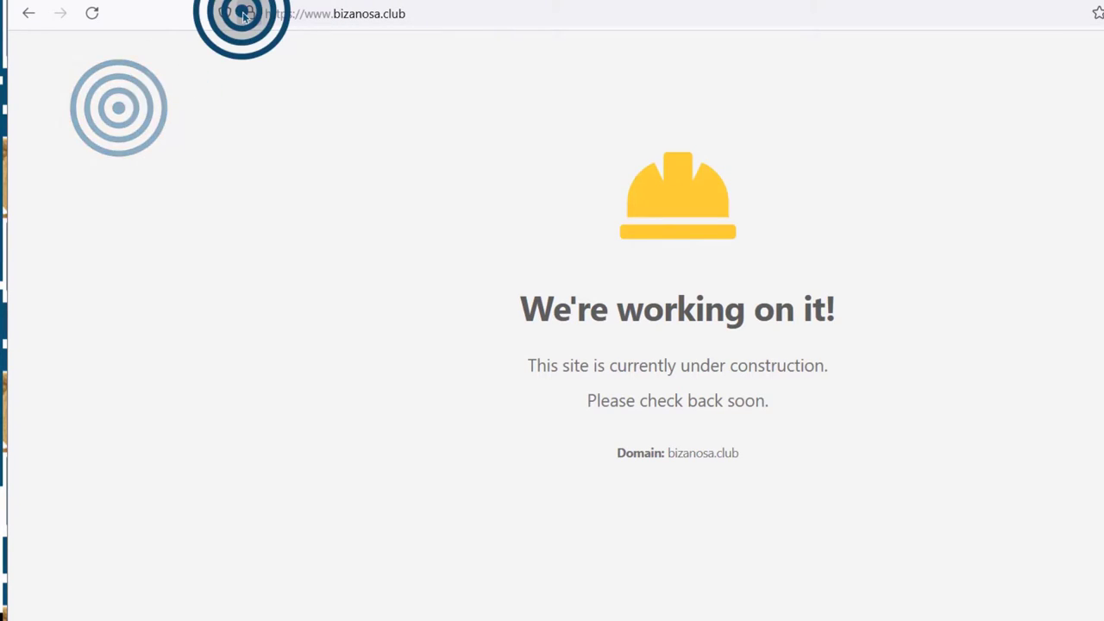
pyautogui.click(338, 84)
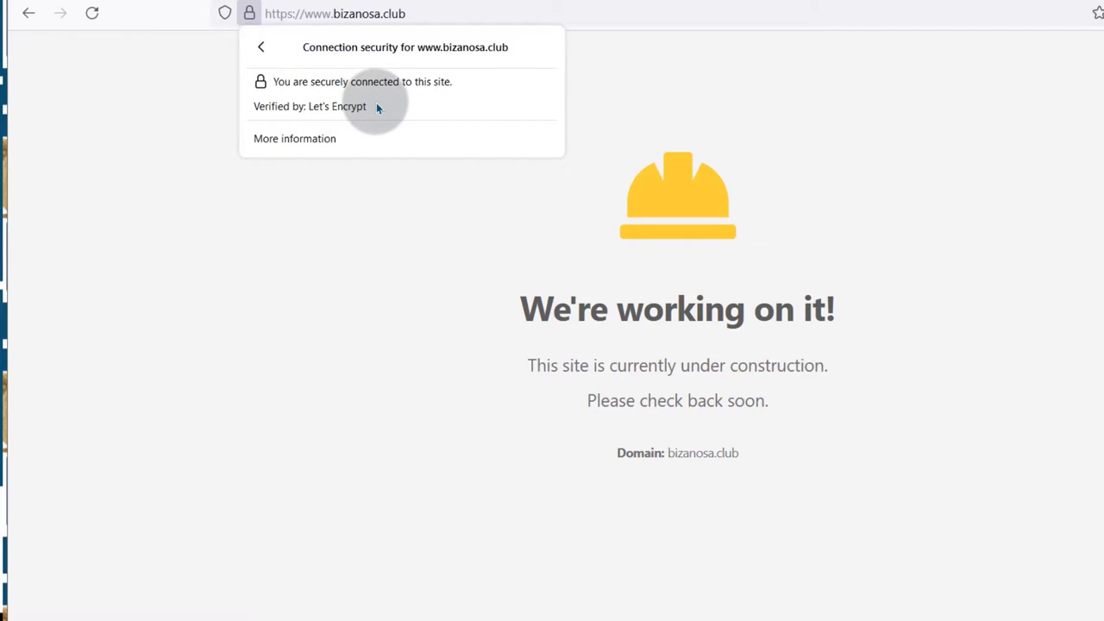
pyautogui.click(328, 276)
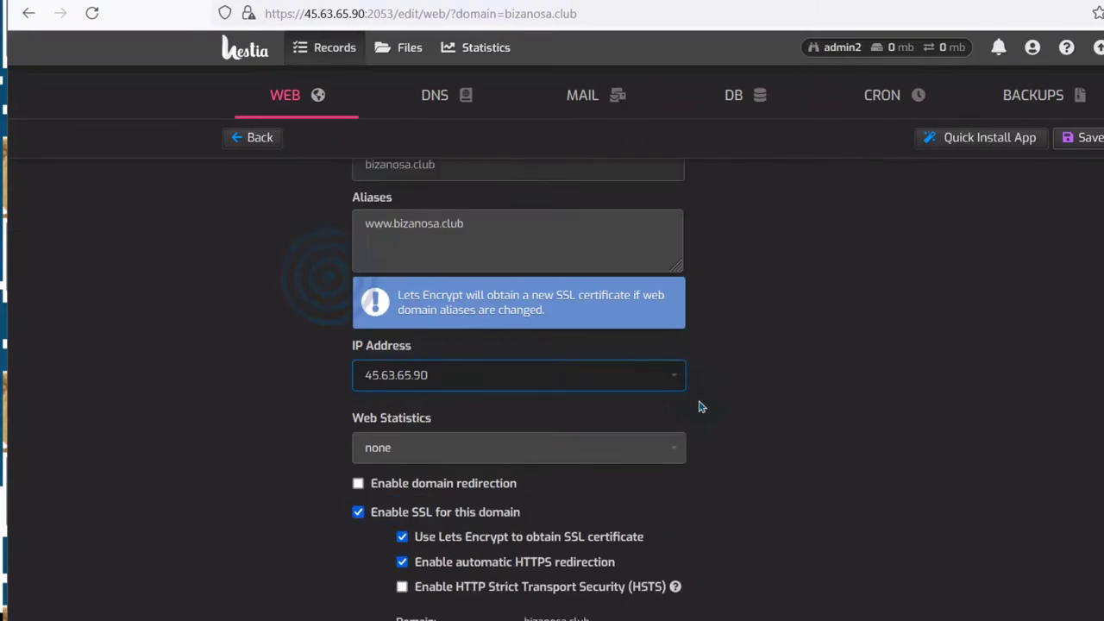
# Step: Look over the issued certificate details and go back to the web domain list
pyautogui.scroll(-5, 701, 407)
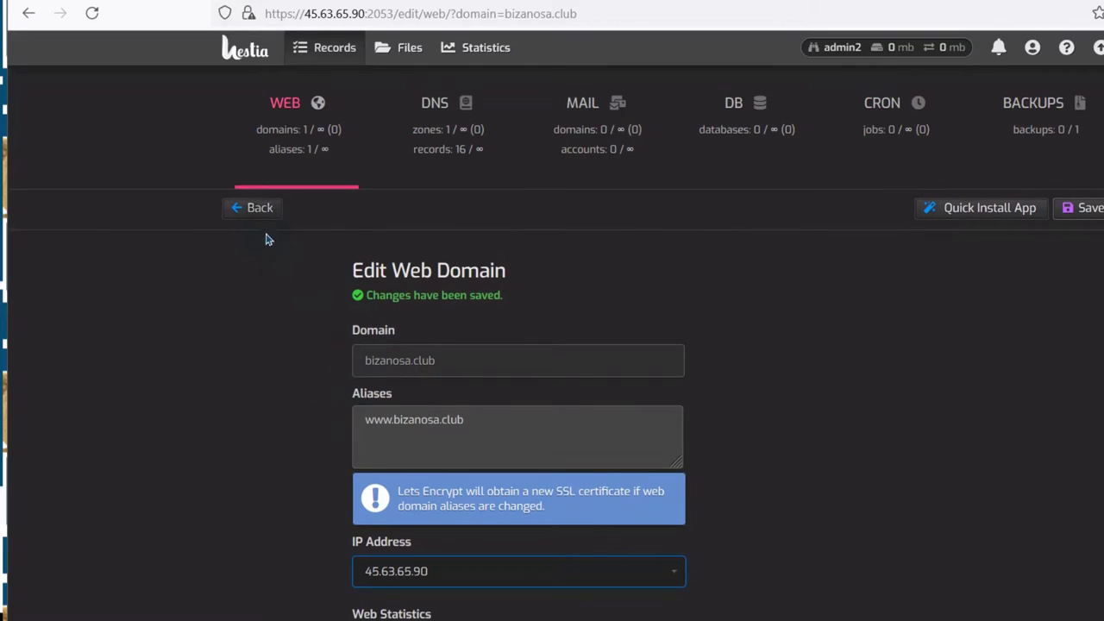
pyautogui.click(252, 211)
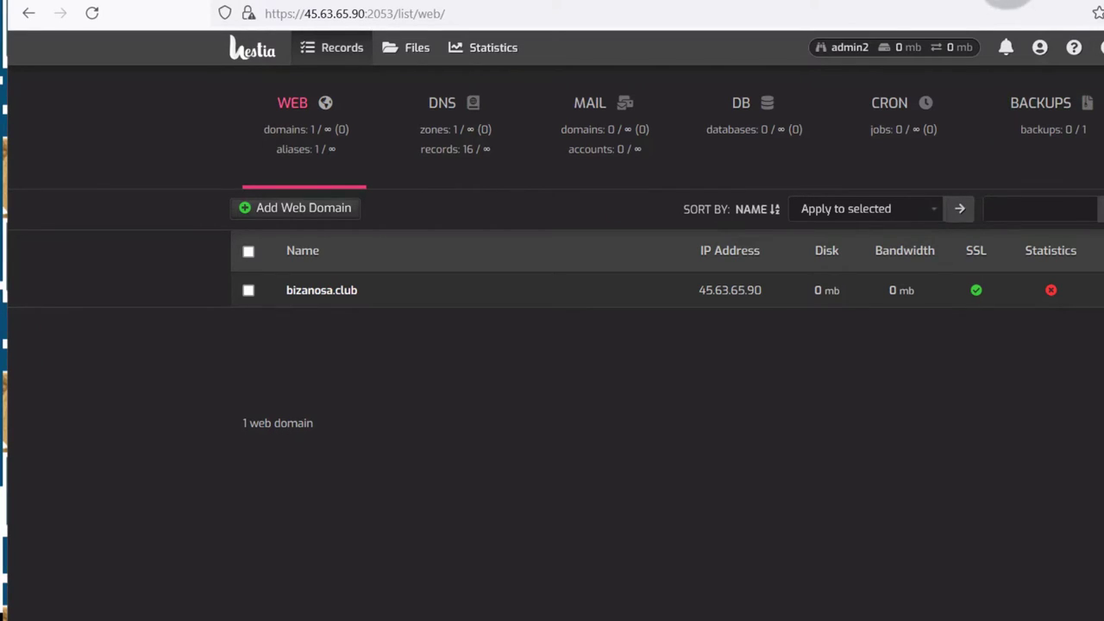
pyautogui.click(881, 4)
# Step: Search DuckDuckGo for 'check nameservers'
pyautogui.click(489, 15)
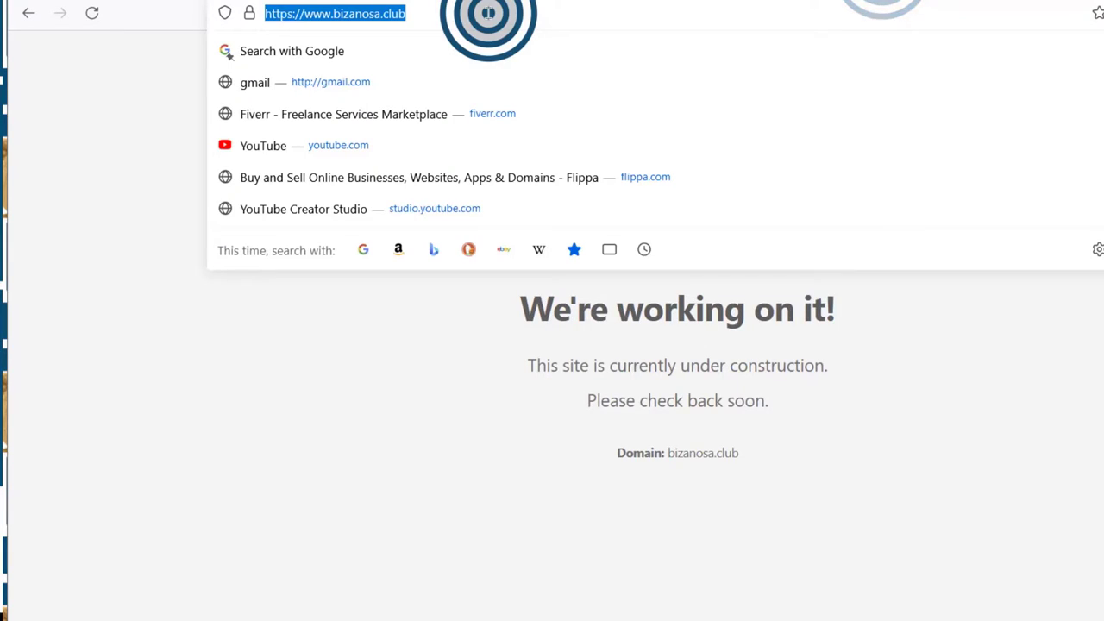
pyautogui.write('c')
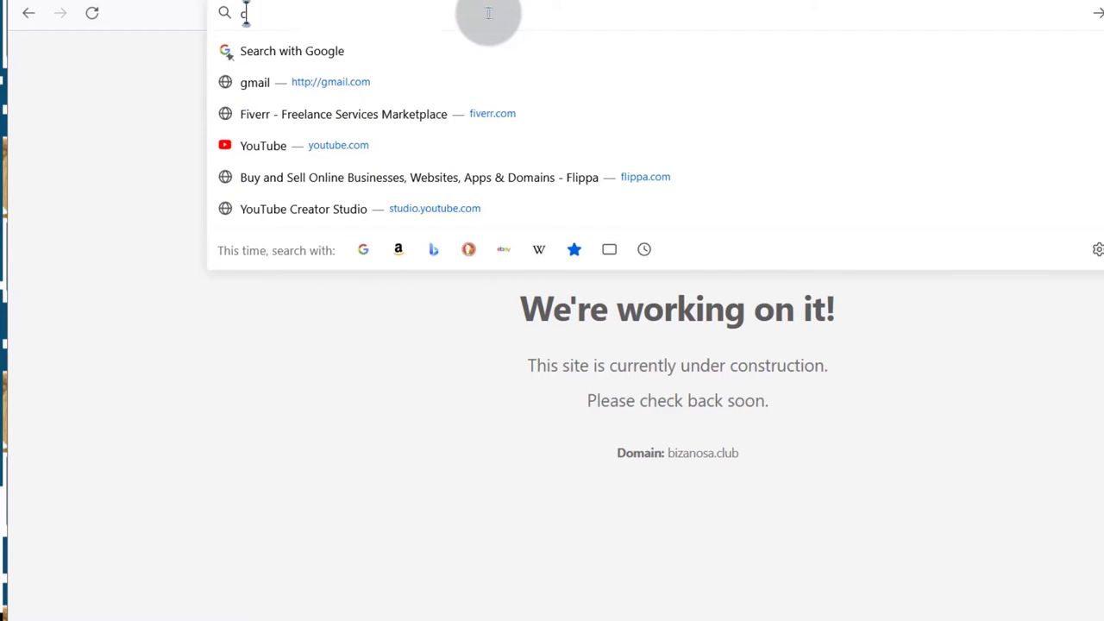
pyautogui.write('heck na')
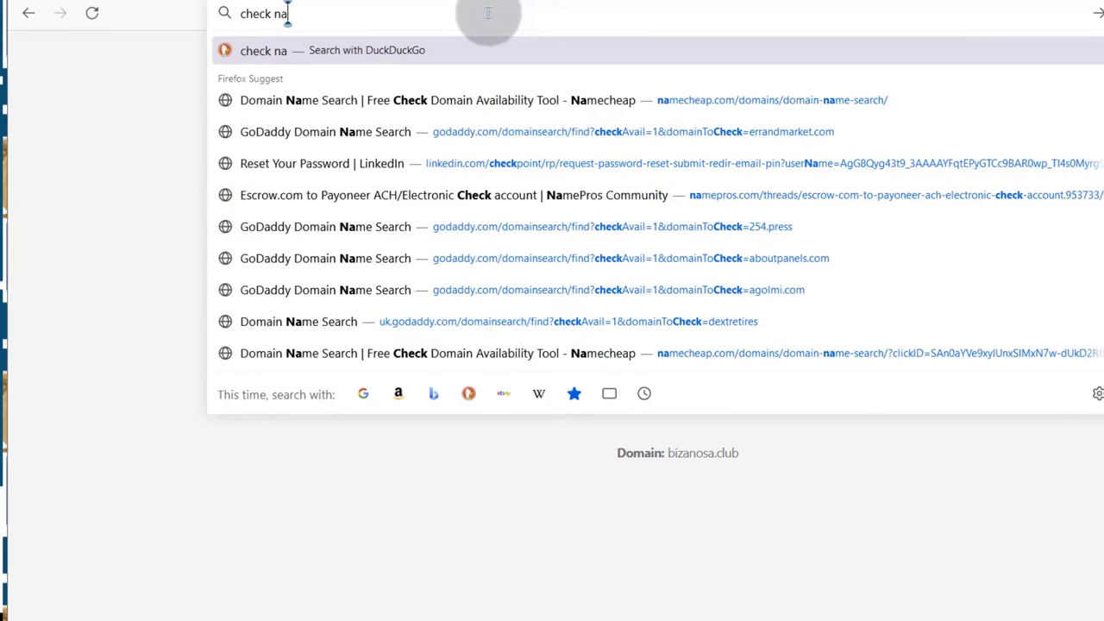
pyautogui.write('meservers')
pyautogui.press('Return')
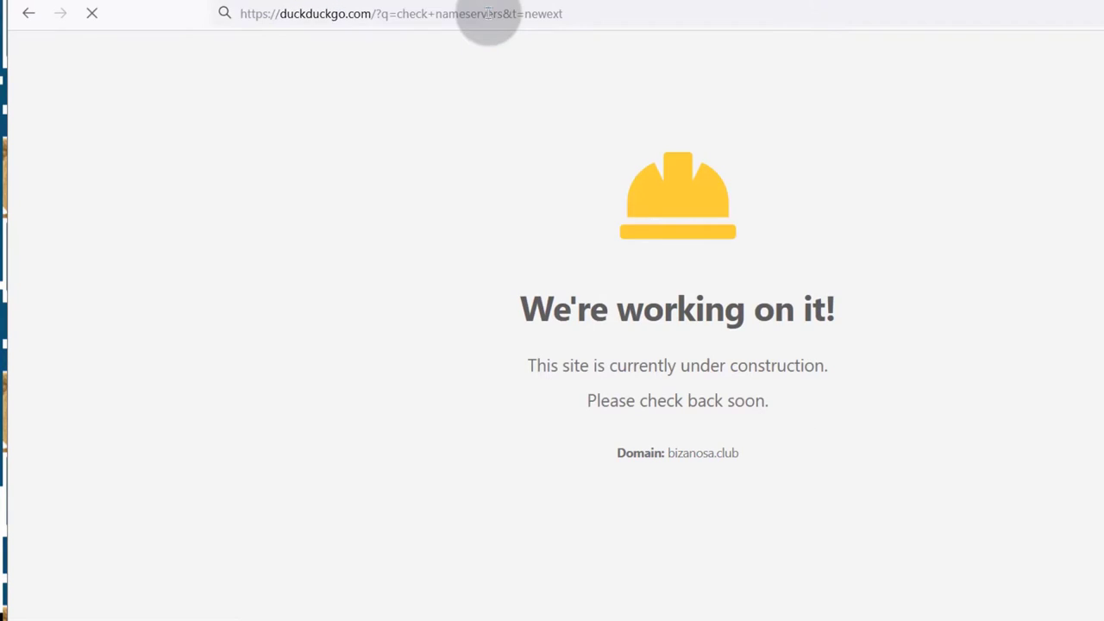
# Step: Open the DNS Checker NS Lookup result in a new tab and switch to it
pyautogui.scroll(-2, 358, 312)
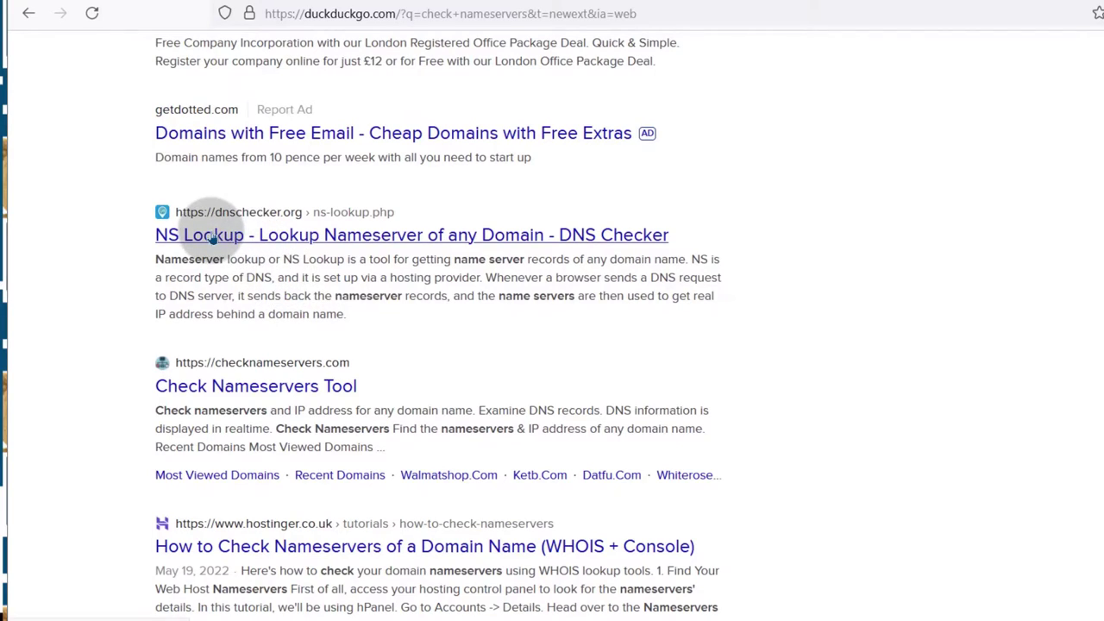
pyautogui.rightClick(212, 239)
pyautogui.click(245, 248)
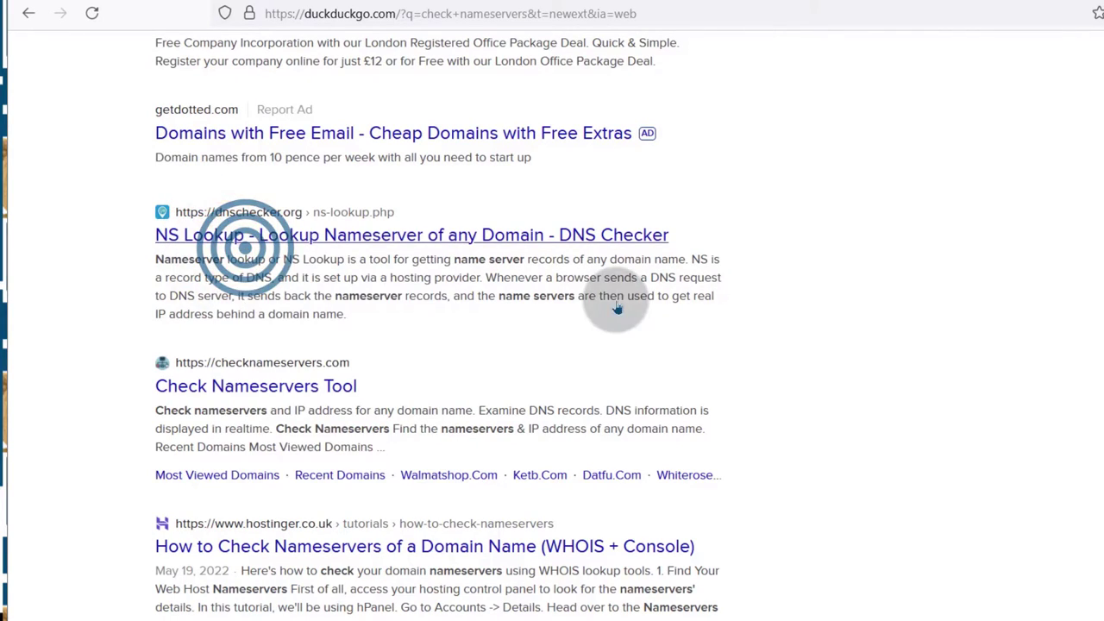
pyautogui.click(898, 4)
pyautogui.click(979, 7)
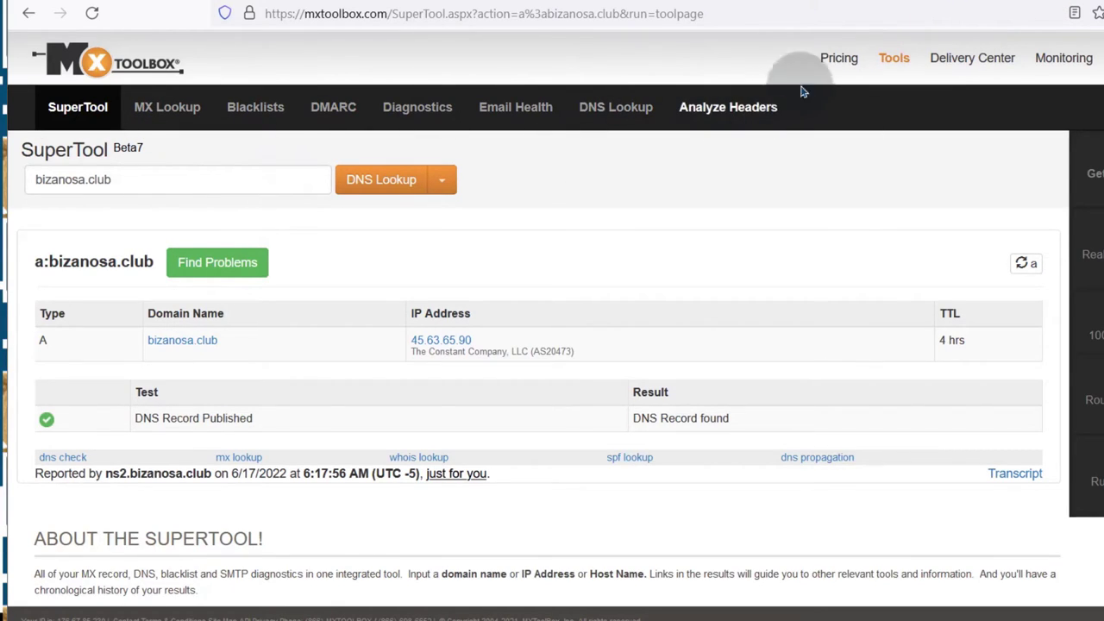
pyautogui.click(910, 4)
# Step: Paste bizanosa.club into DNS Checker and run the NS records lookup
pyautogui.rightClick(153, 352)
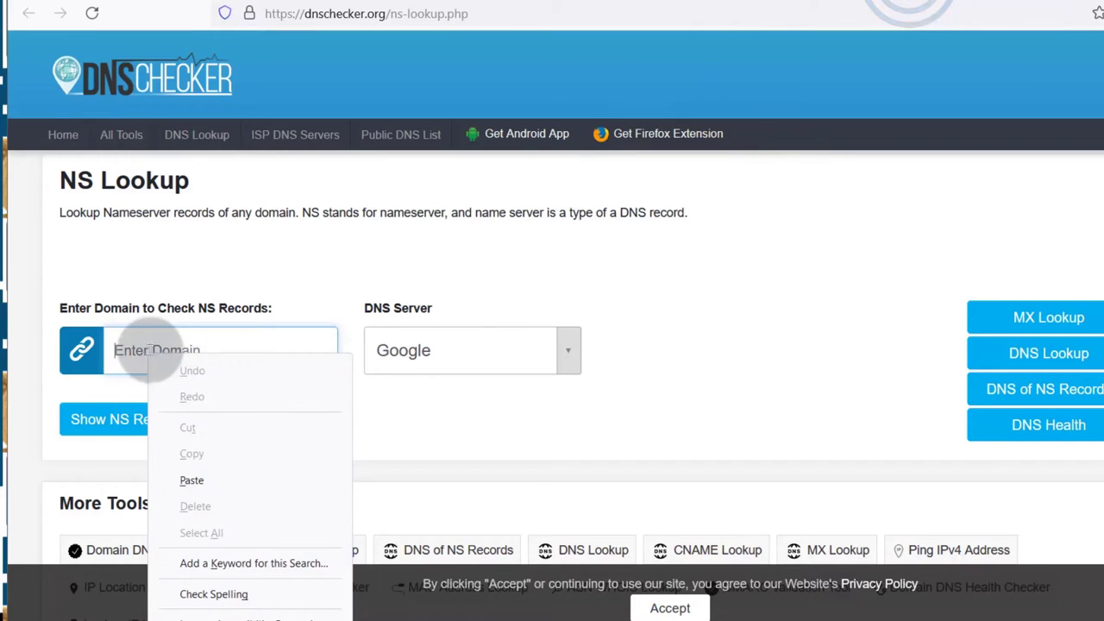
pyautogui.click(211, 481)
pyautogui.scroll(-2, 259, 397)
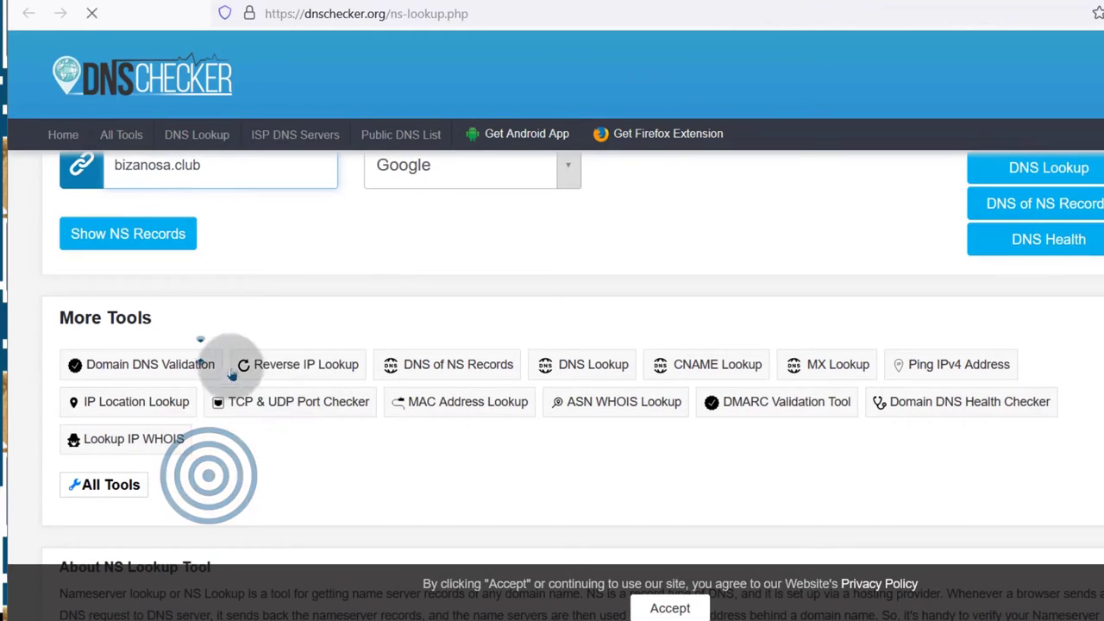
pyautogui.scroll(1, 207, 346)
pyautogui.click(142, 327)
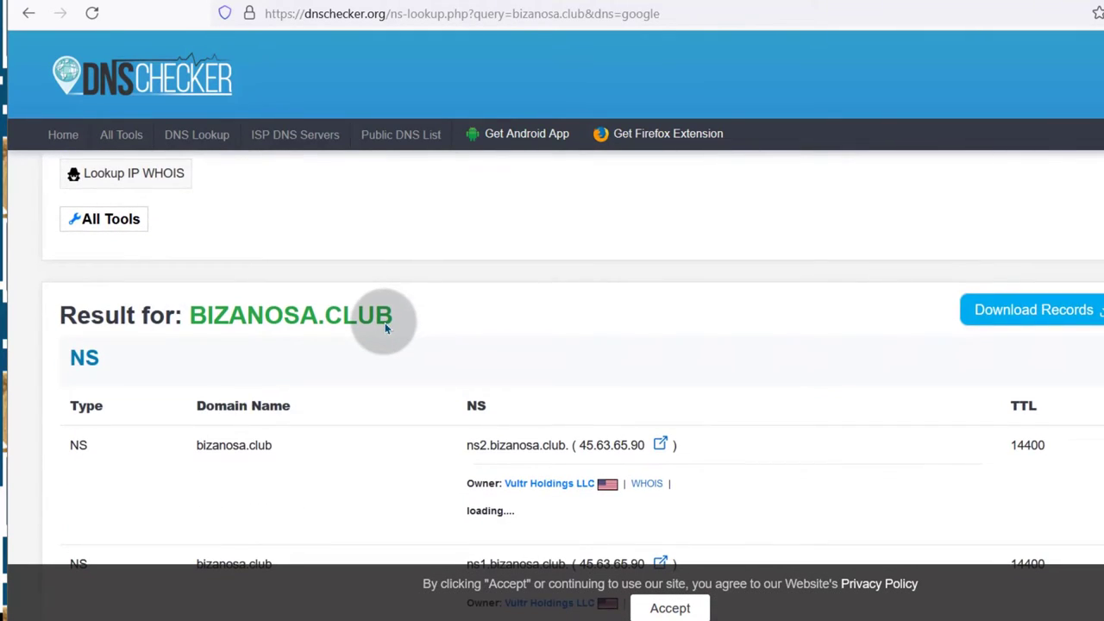
pyautogui.scroll(-1, 428, 310)
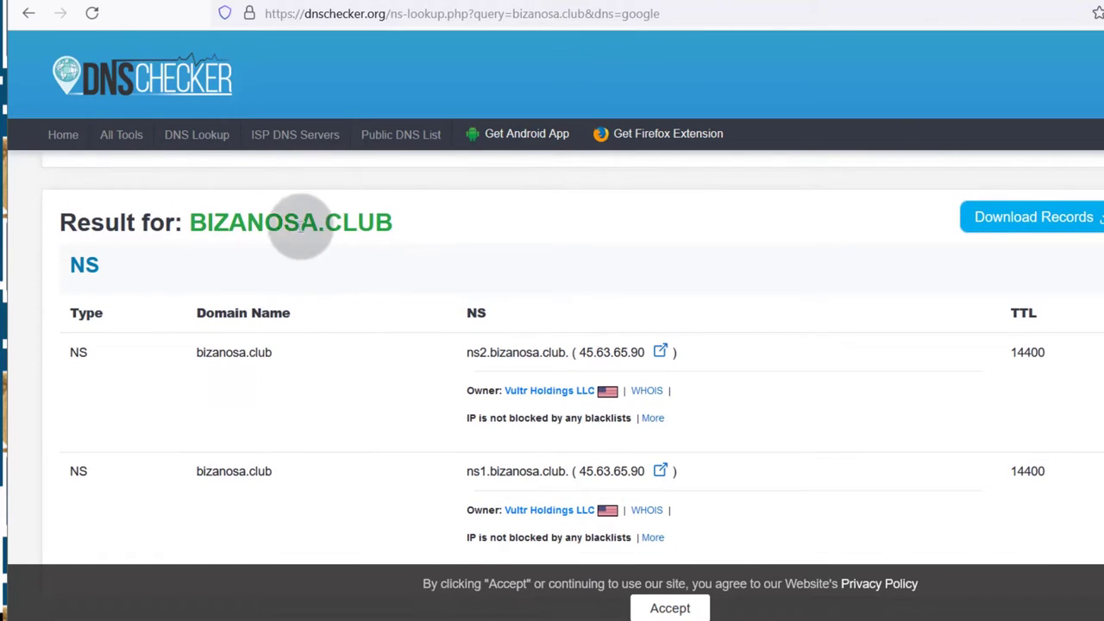
pyautogui.scroll(-1, 388, 257)
pyautogui.scroll(-1, 258, 294)
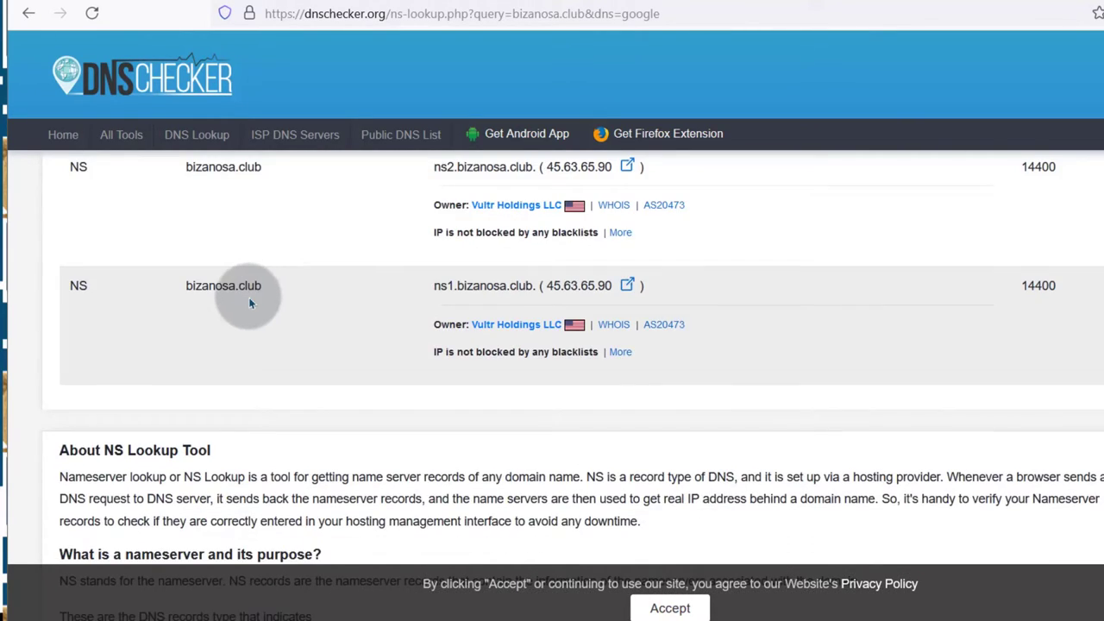
pyautogui.scroll(1, 172, 303)
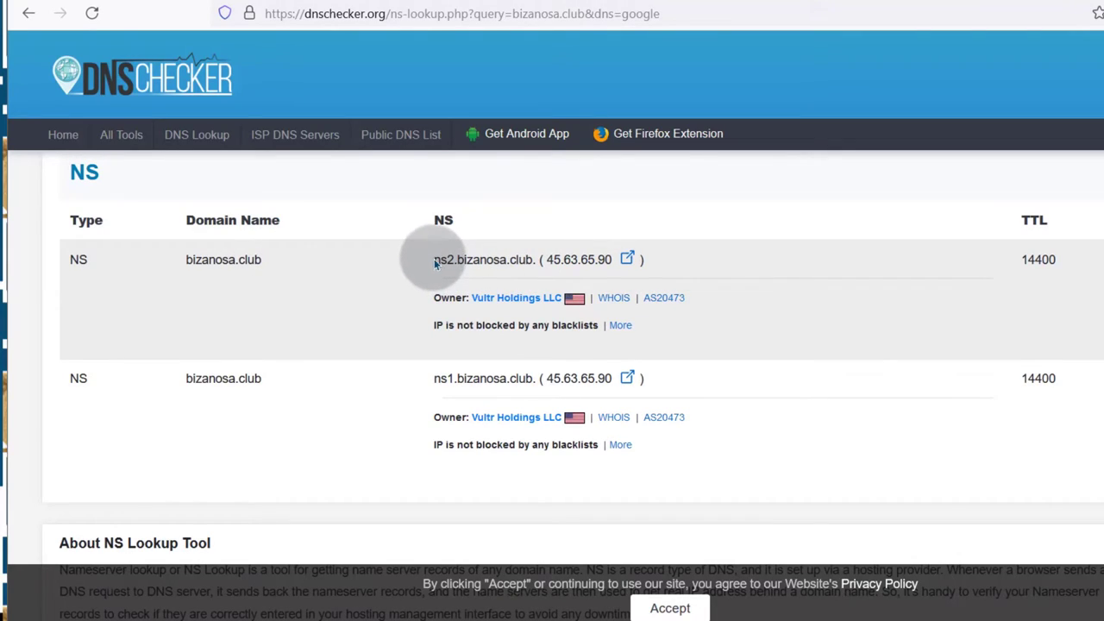
# Step: Highlight the ns1 and ns2.bizanosa.club nameservers in the results, both at 45.63.65.90
pyautogui.moveTo(435, 263); pyautogui.dragTo(520, 259)
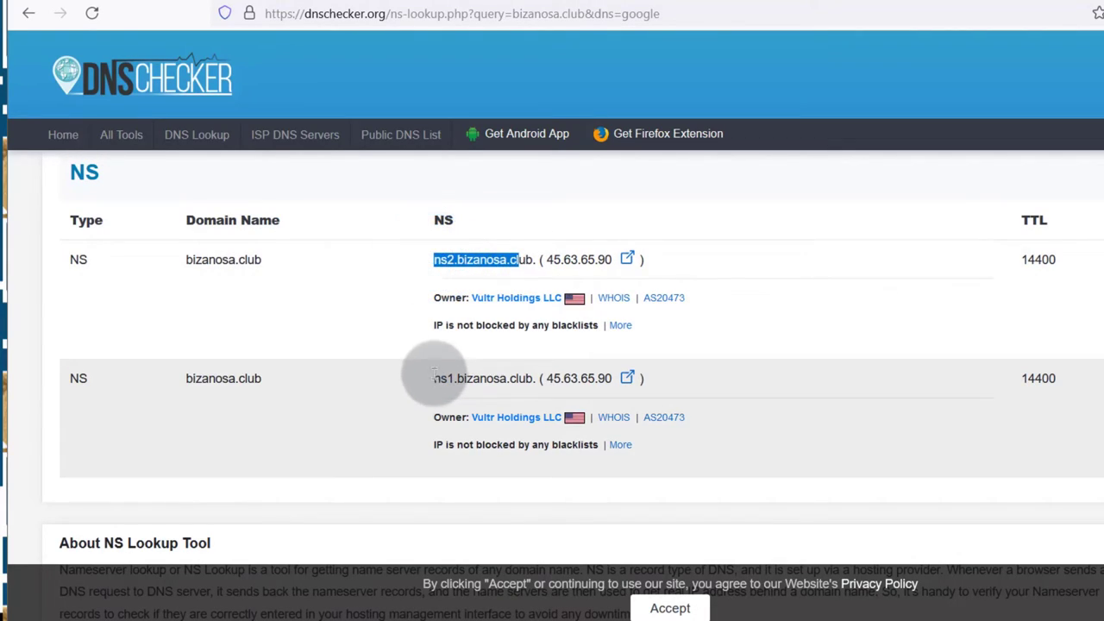
pyautogui.moveTo(436, 377); pyautogui.dragTo(533, 378)
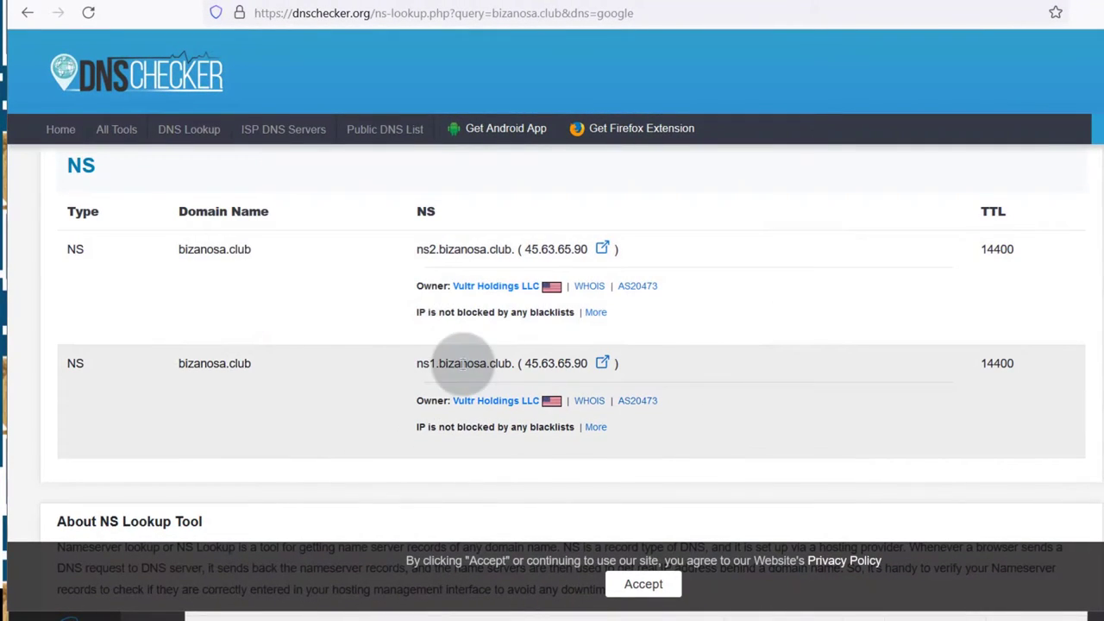
pyautogui.click(492, 367)
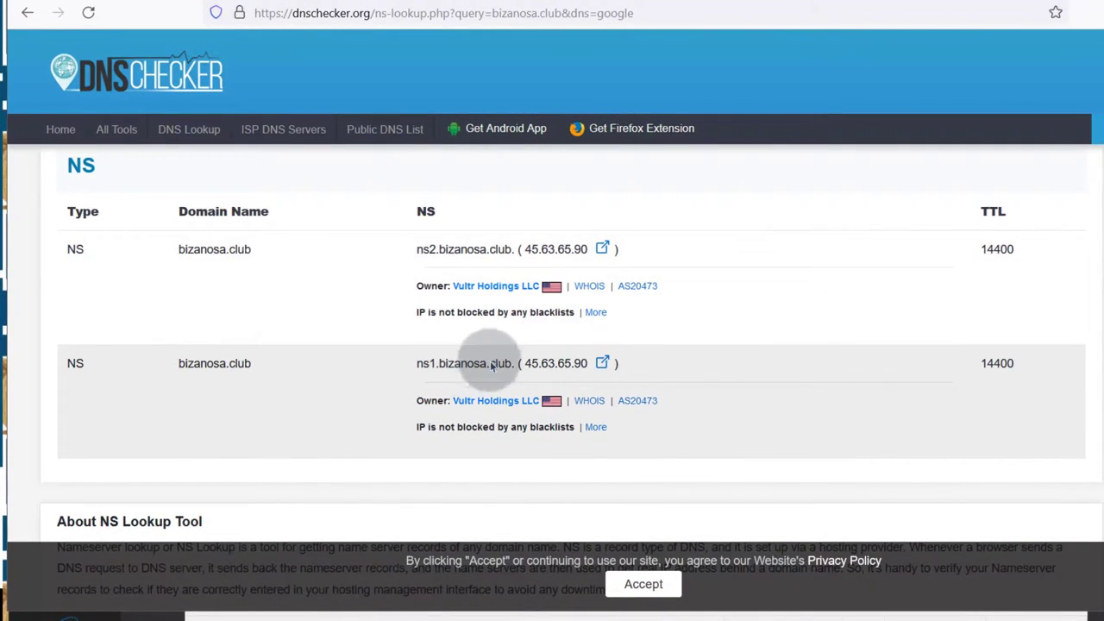
pyautogui.doubleClick(424, 249)
pyautogui.click(450, 249)
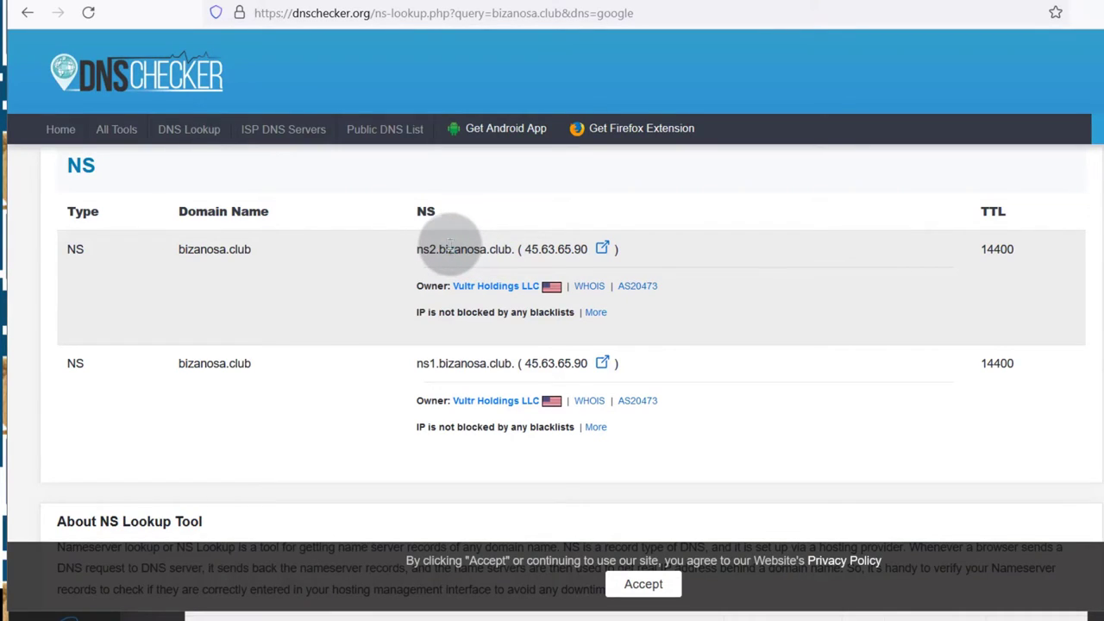
pyautogui.moveTo(418, 251); pyautogui.dragTo(512, 250)
pyautogui.doubleClick(509, 363)
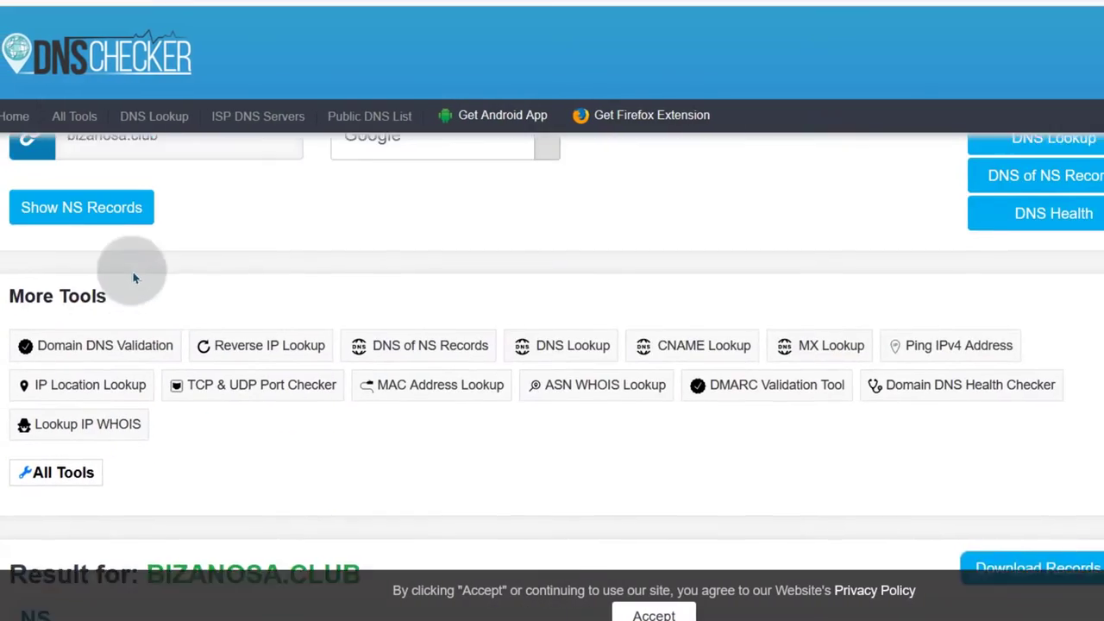
pyautogui.scroll(2, 136, 271)
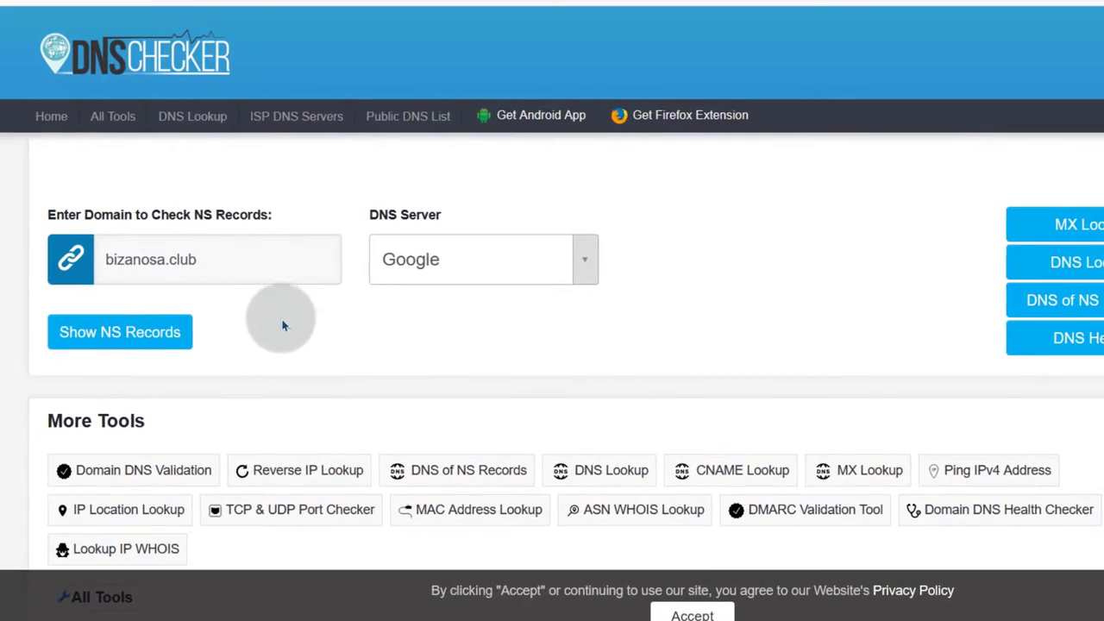
pyautogui.scroll(-7, 268, 304)
pyautogui.scroll(1, 268, 308)
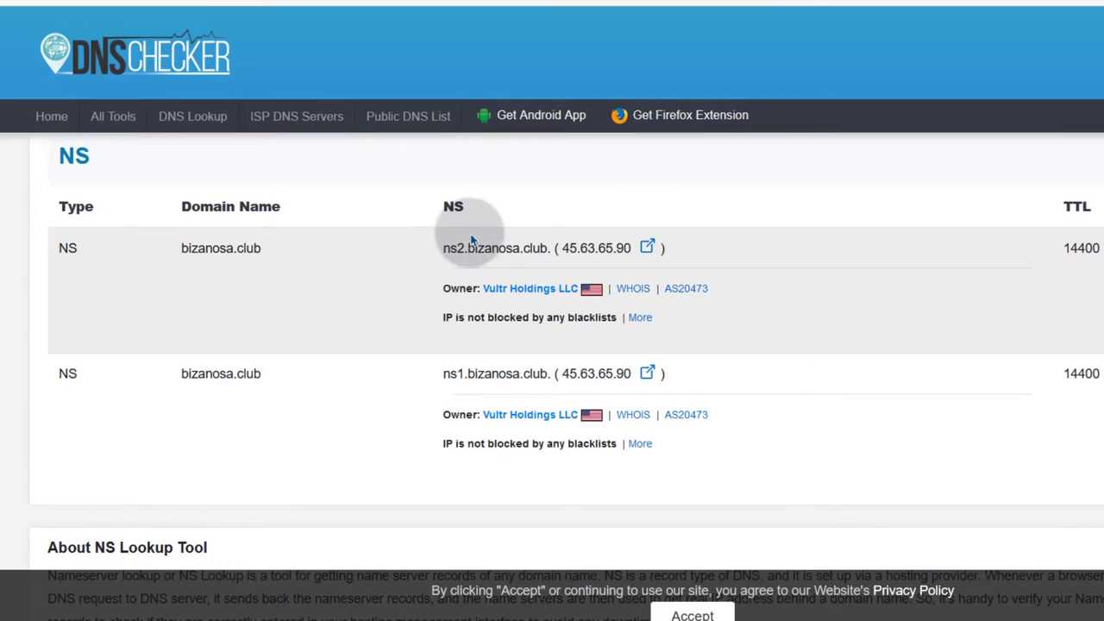
pyautogui.moveTo(440, 248); pyautogui.dragTo(549, 228)
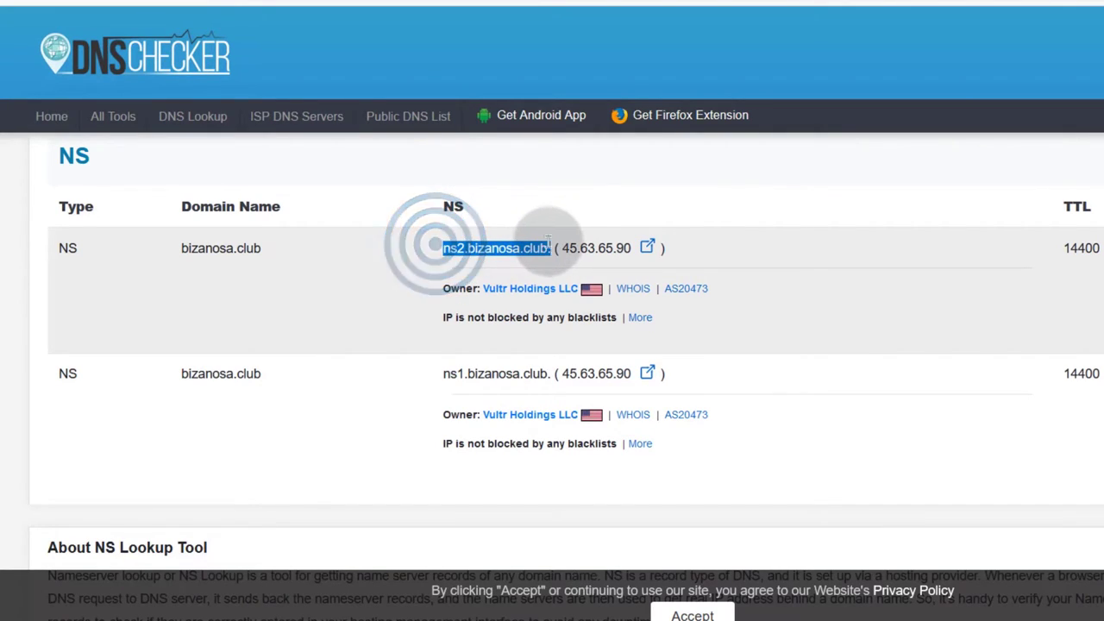
pyautogui.moveTo(442, 374); pyautogui.dragTo(550, 373)
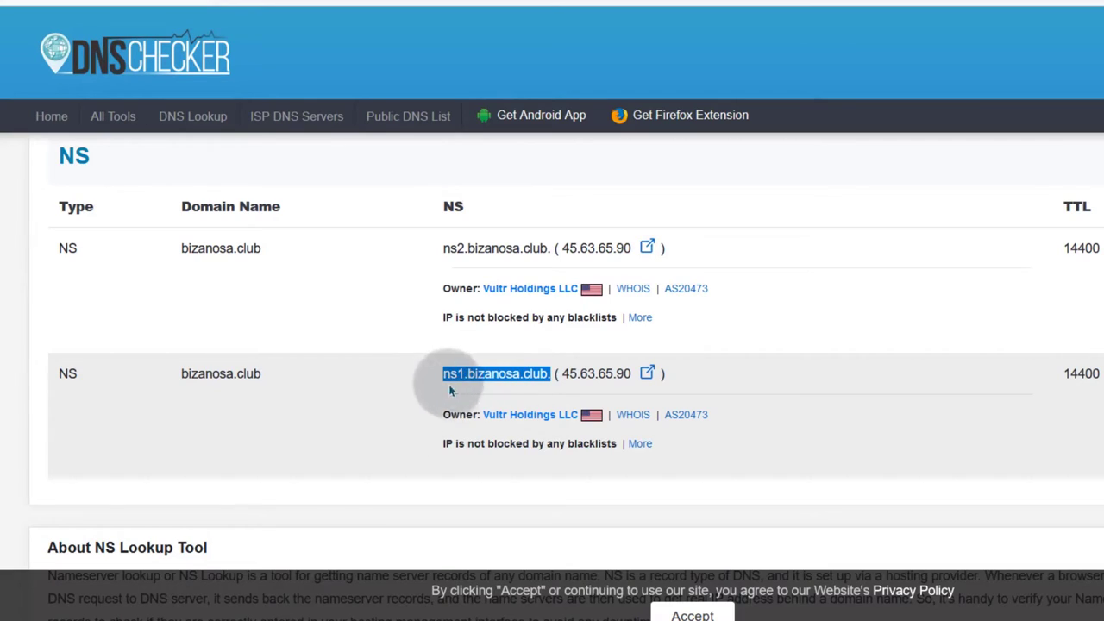
pyautogui.click(344, 493)
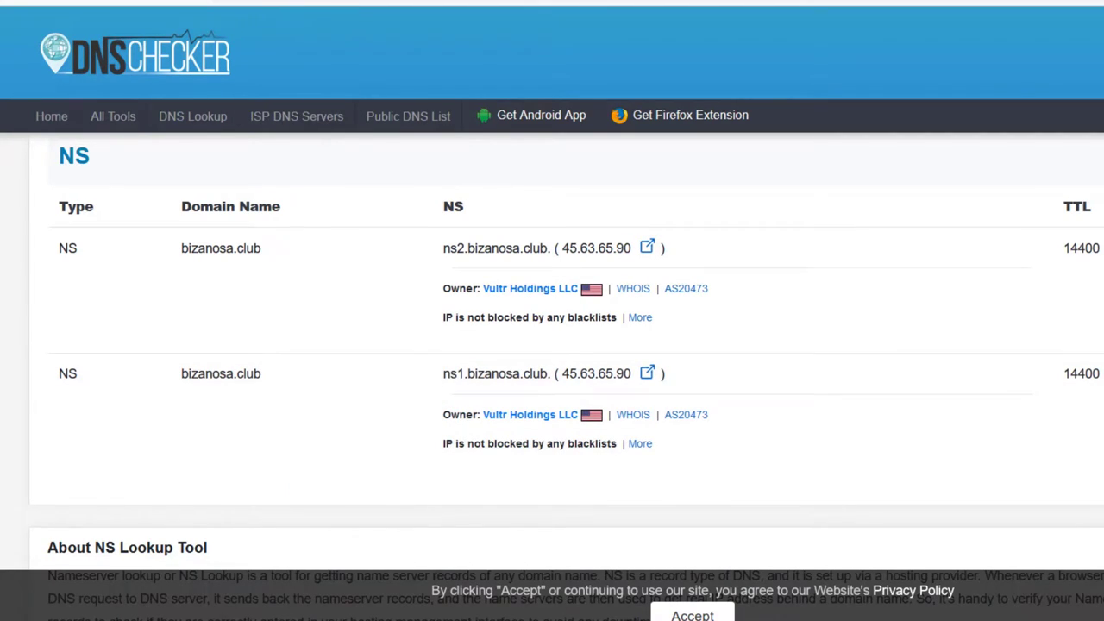
pyautogui.click(278, 3)
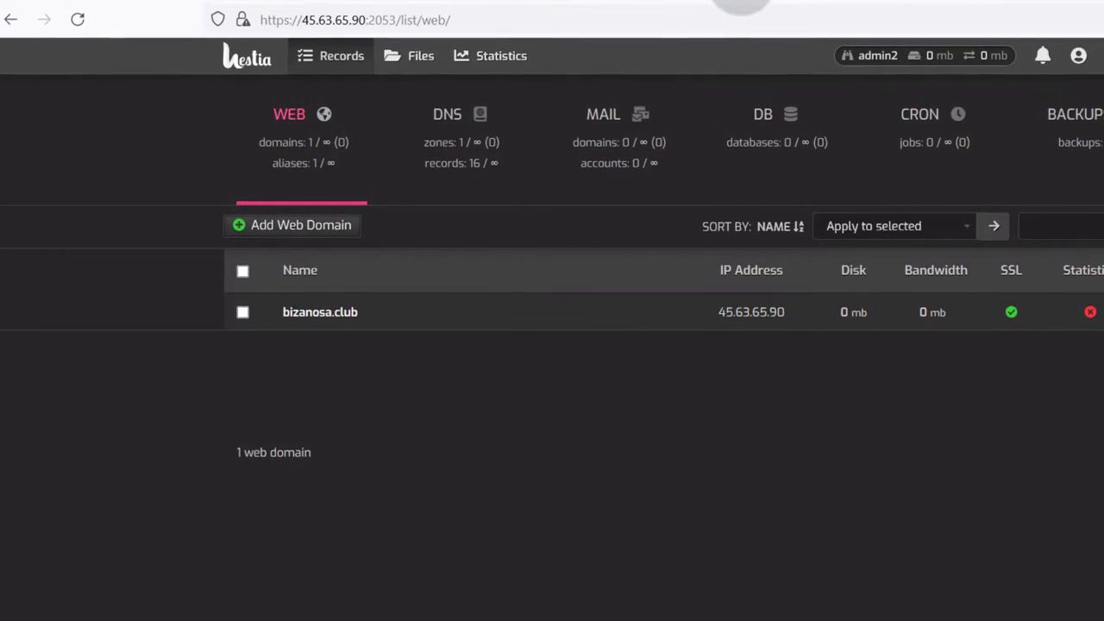
# Step: Check the live bizanosa.club tab still shows its under-construction page
pyautogui.click(742, 4)
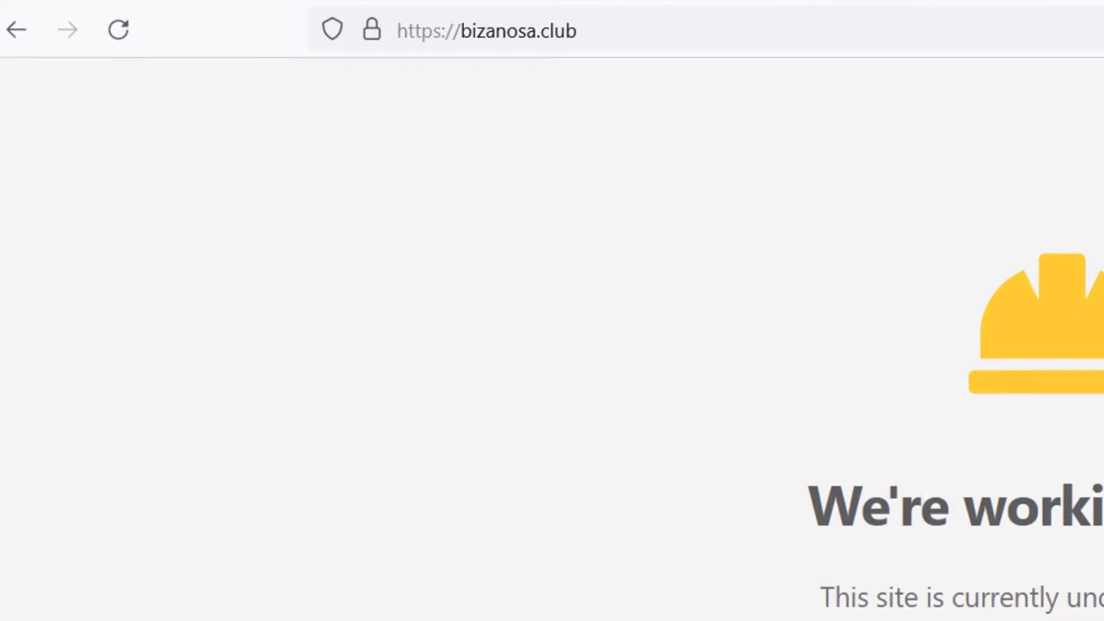
pyautogui.click(416, 32)
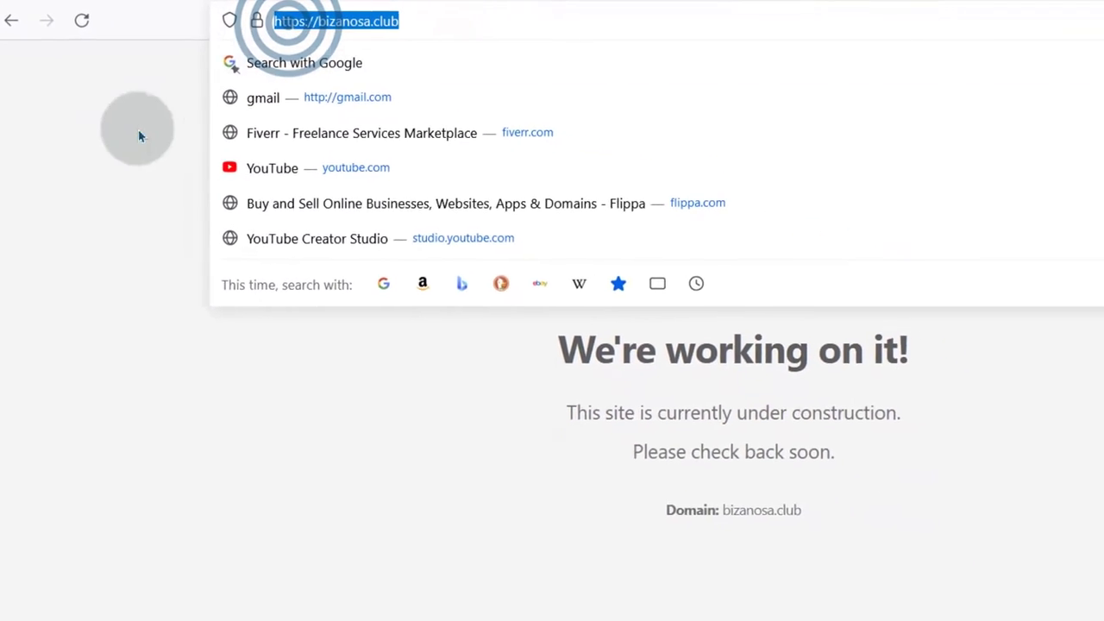
pyautogui.click(141, 135)
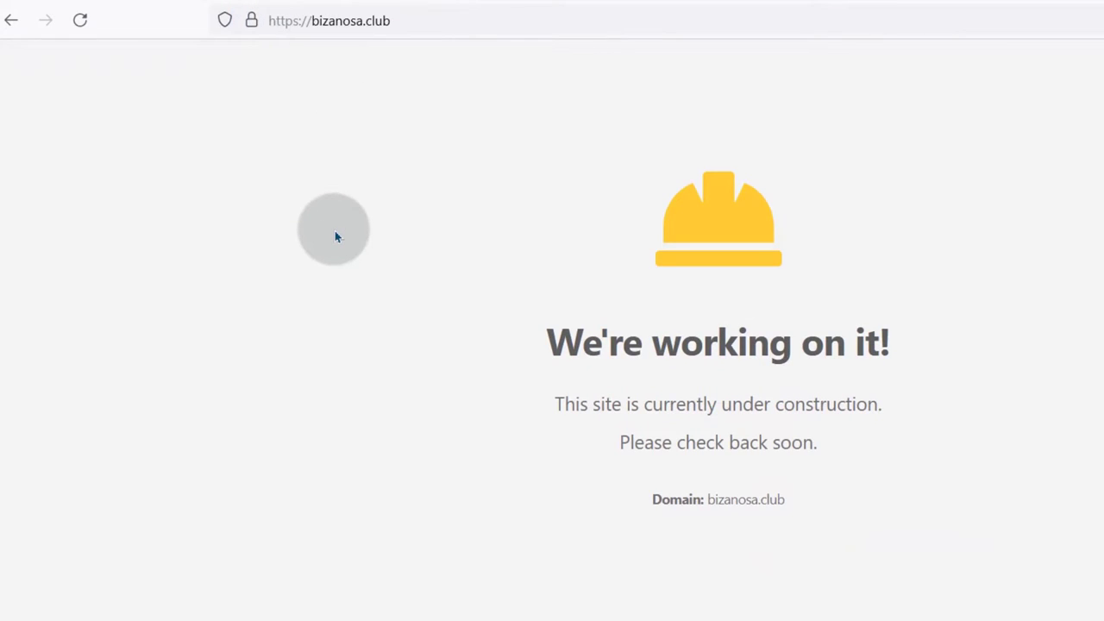
# Step: Open the bizanosa.club Edit Web Domain page from the Hestia WEB list
pyautogui.click(220, 5)
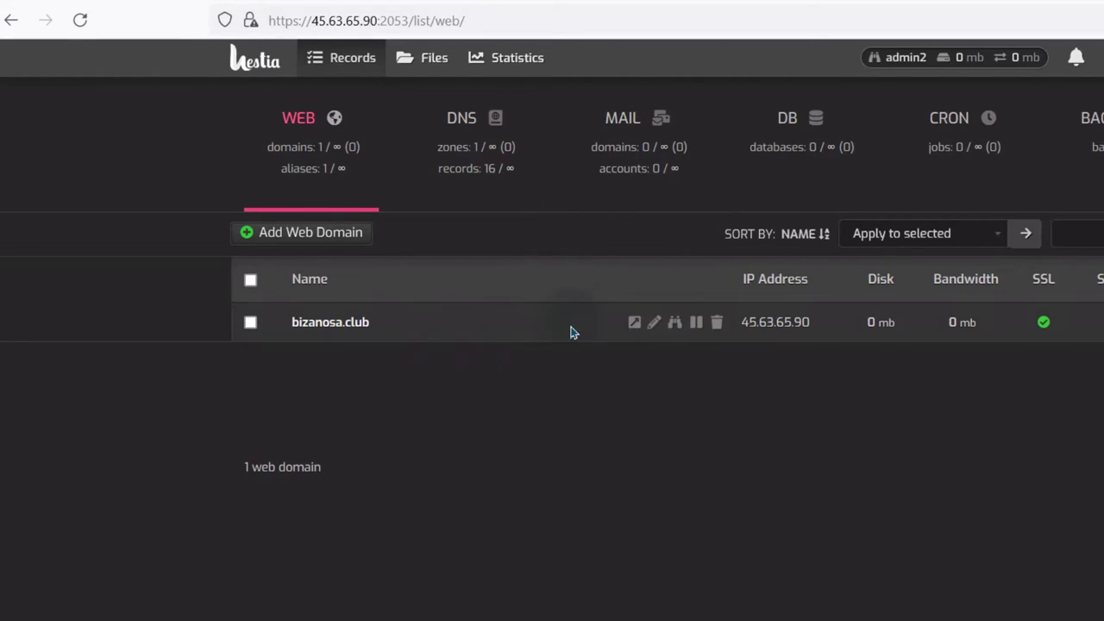
pyautogui.click(341, 327)
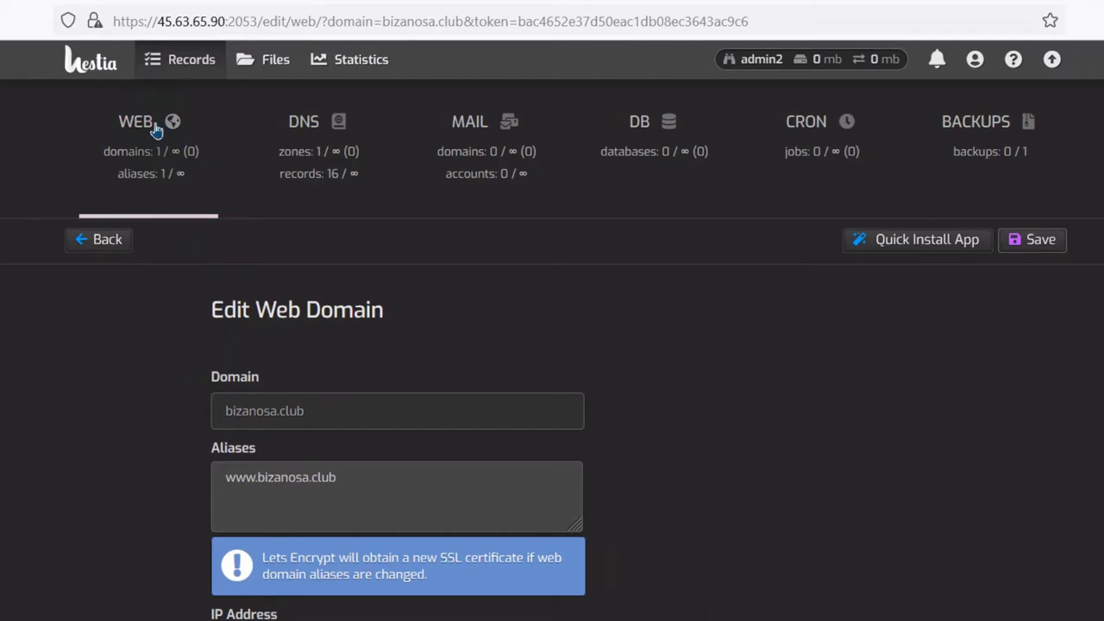
pyautogui.click(138, 119)
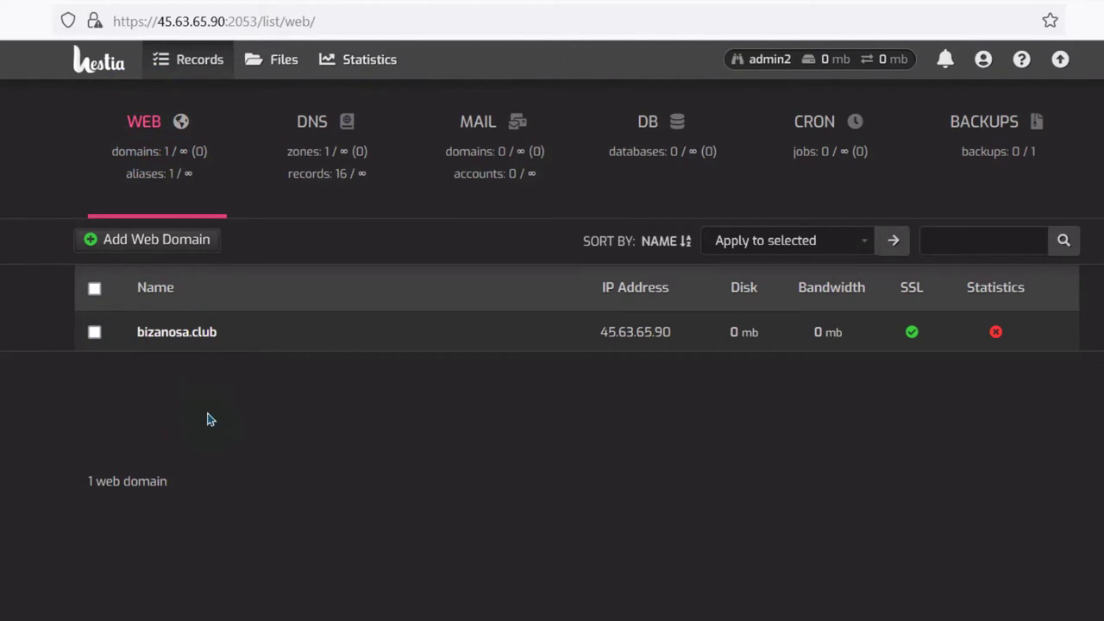
pyautogui.click(182, 335)
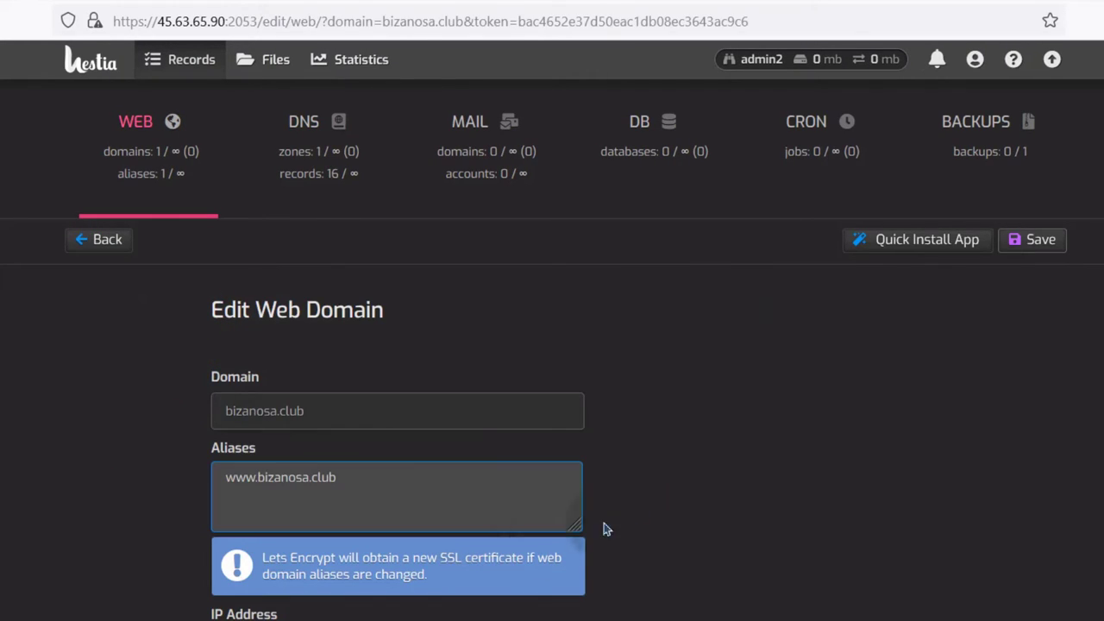
# Step: Start the WordPress quick install and change the site name to 'WordPress Sample'
pyautogui.click(926, 239)
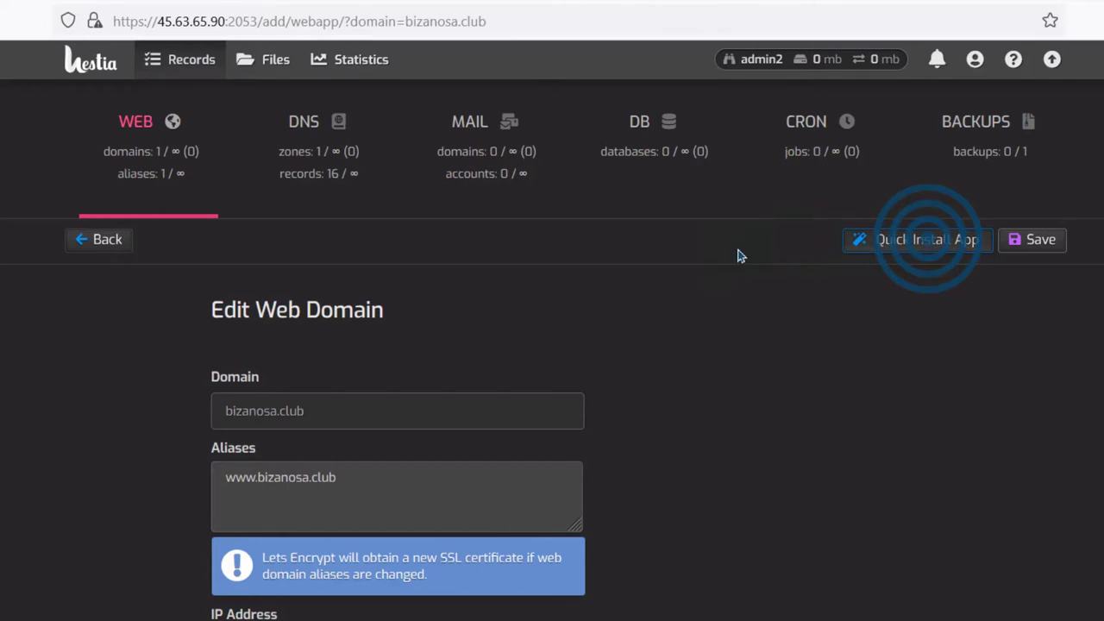
pyautogui.scroll(-5, 427, 371)
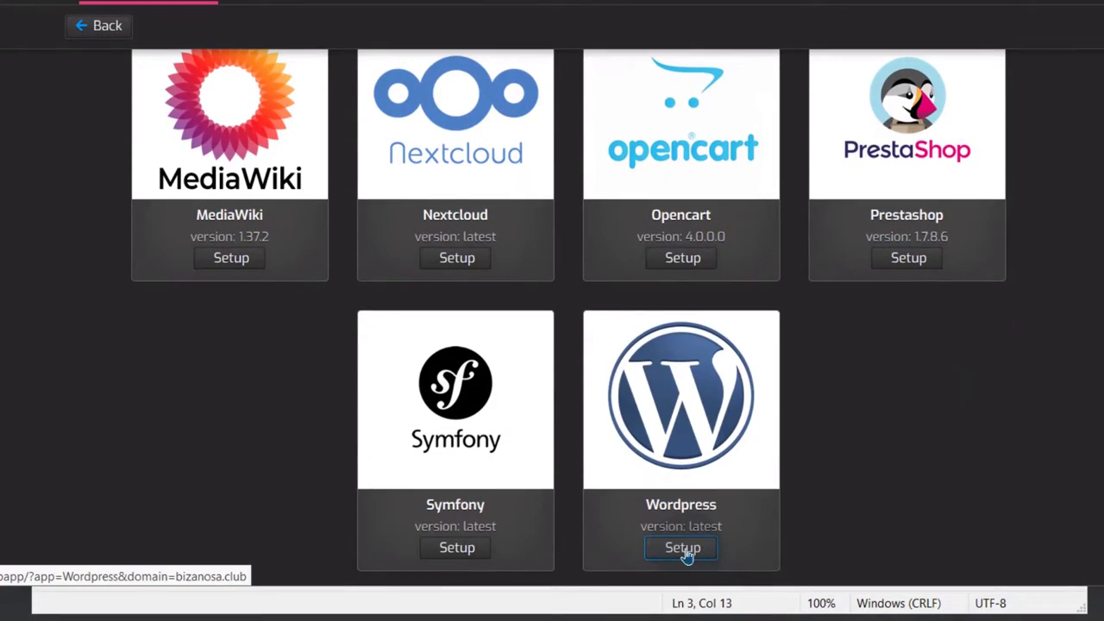
pyautogui.click(686, 552)
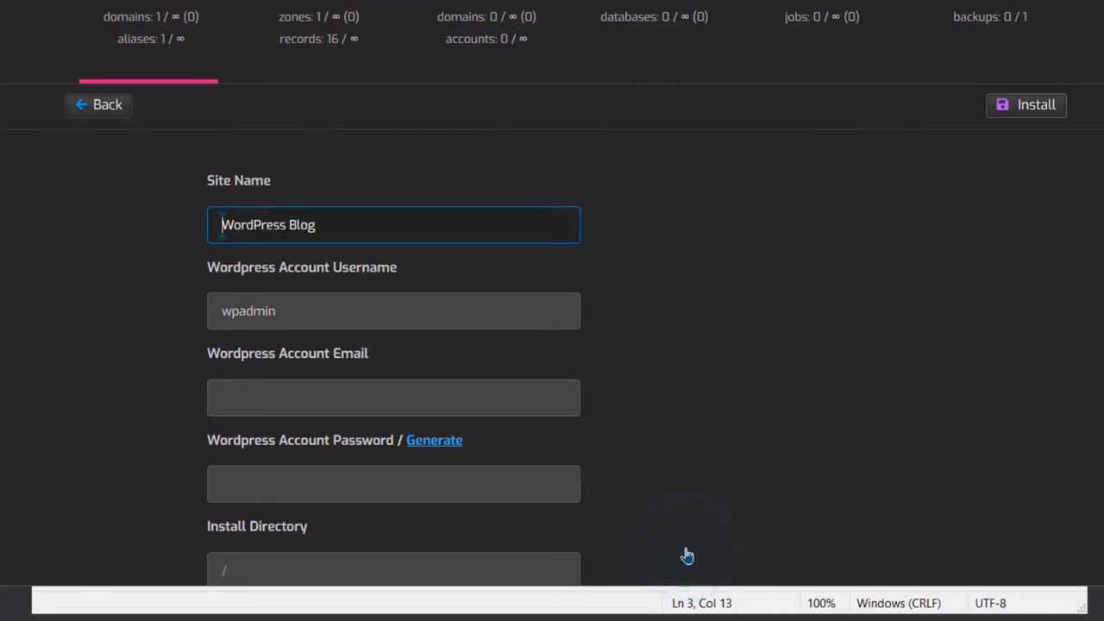
pyautogui.scroll(-1, 656, 385)
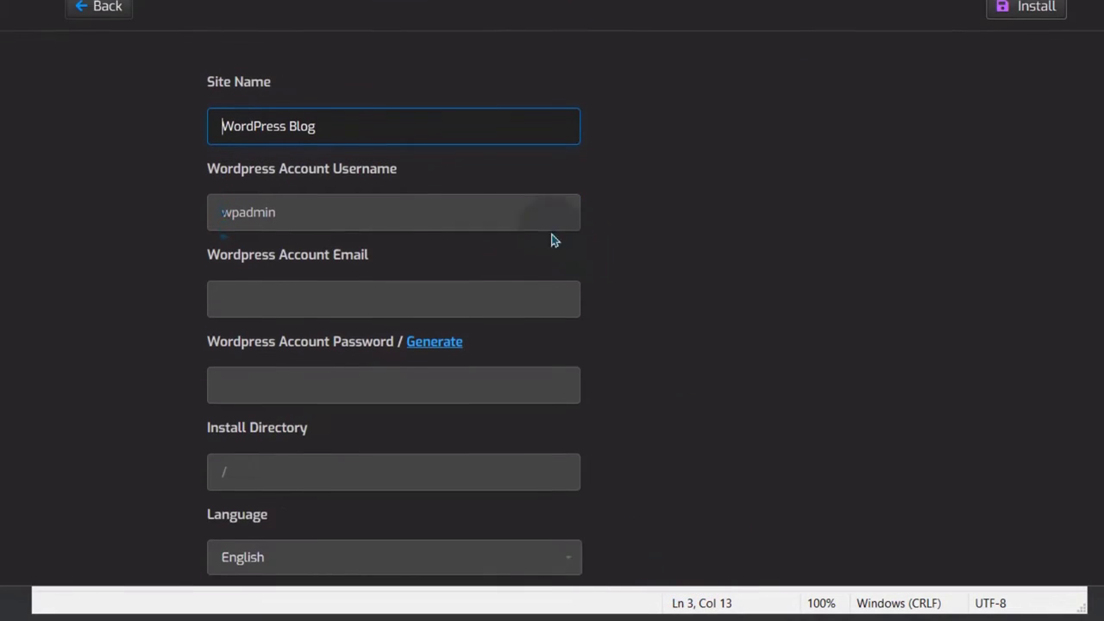
pyautogui.click(325, 114)
pyautogui.doubleClick(308, 104)
pyautogui.write('Sa')
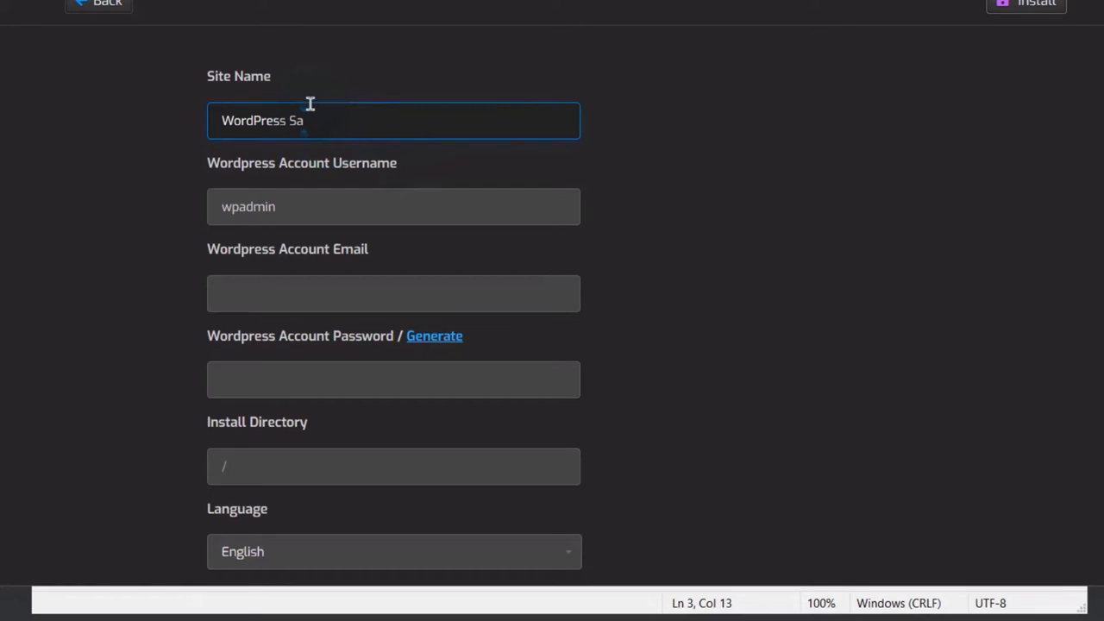
pyautogui.write('mple')
# Step: Keep the username wpadmin and enter the account e-mail address
pyautogui.click(273, 205)
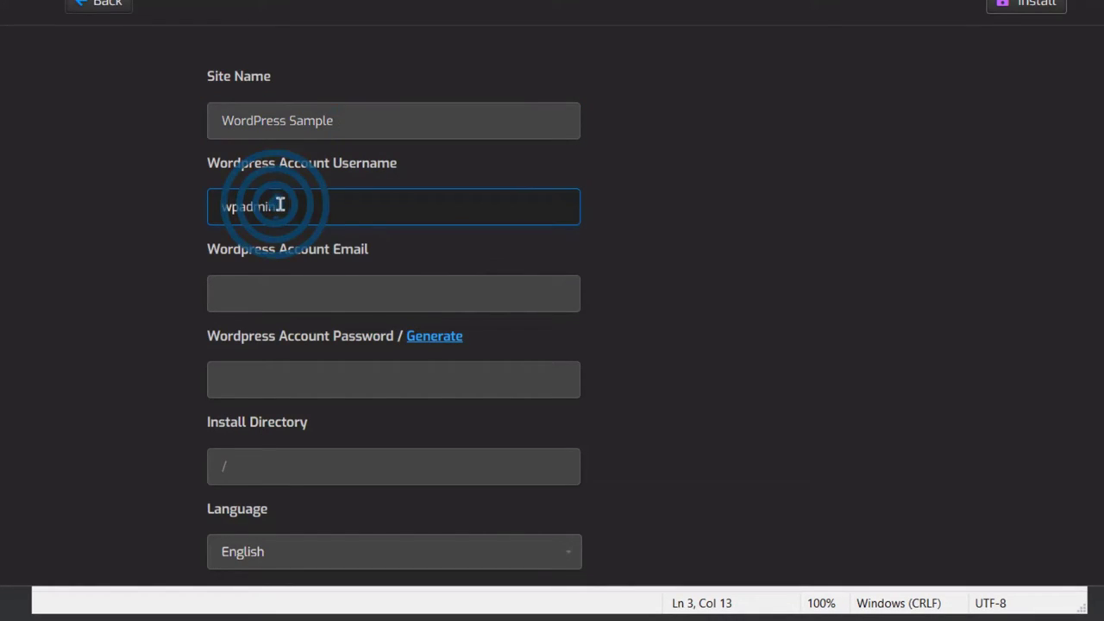
pyautogui.click(287, 202)
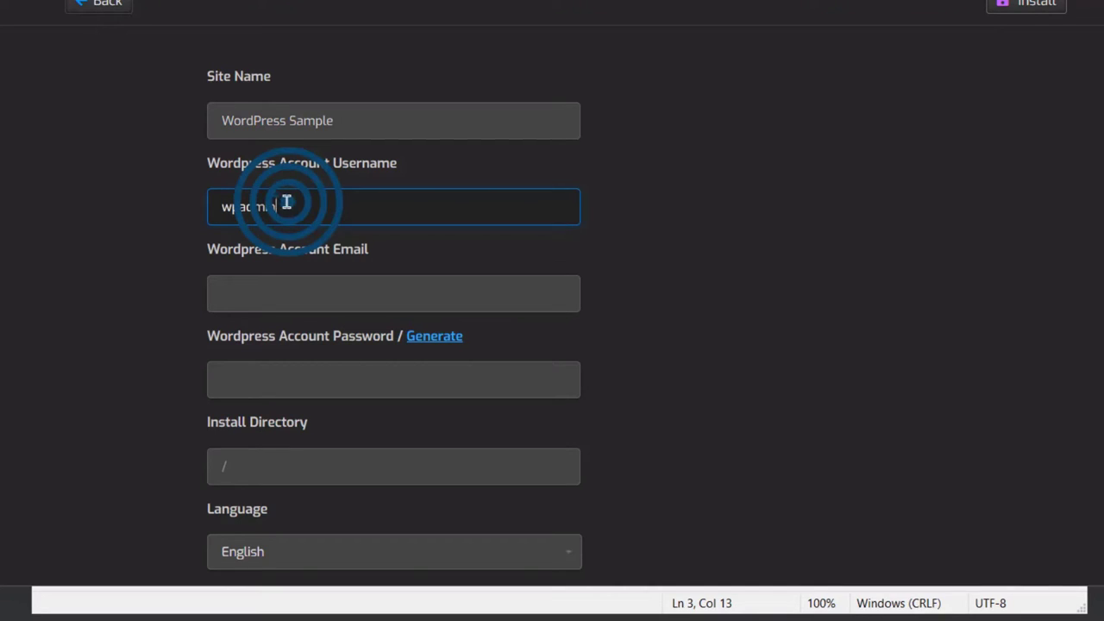
pyautogui.moveTo(226, 203); pyautogui.dragTo(221, 207)
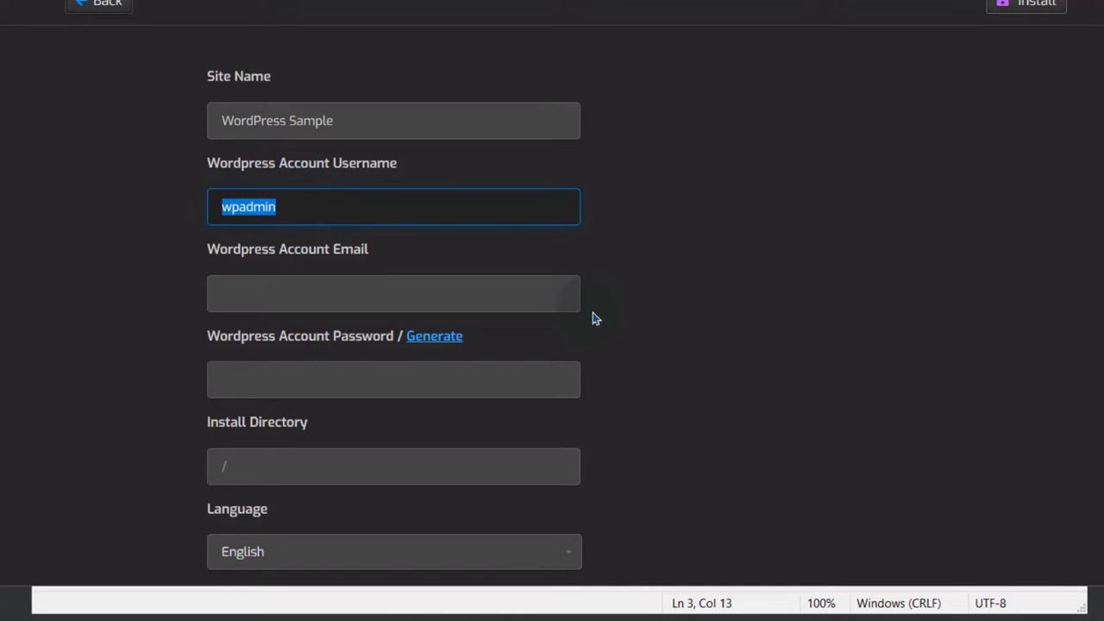
pyautogui.click(572, 294)
pyautogui.click(308, 286)
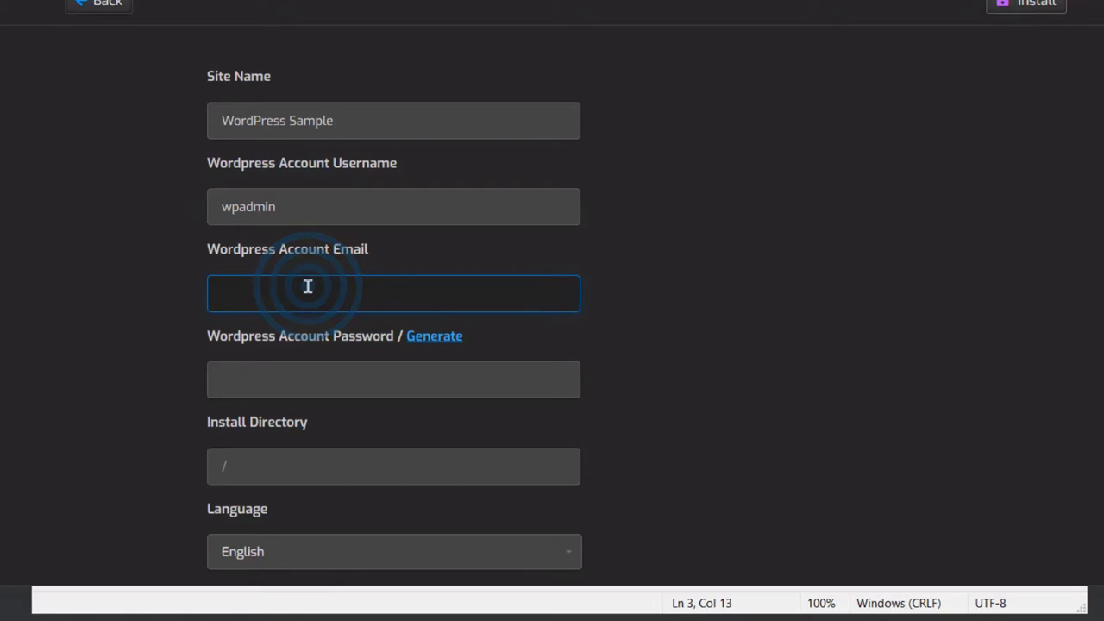
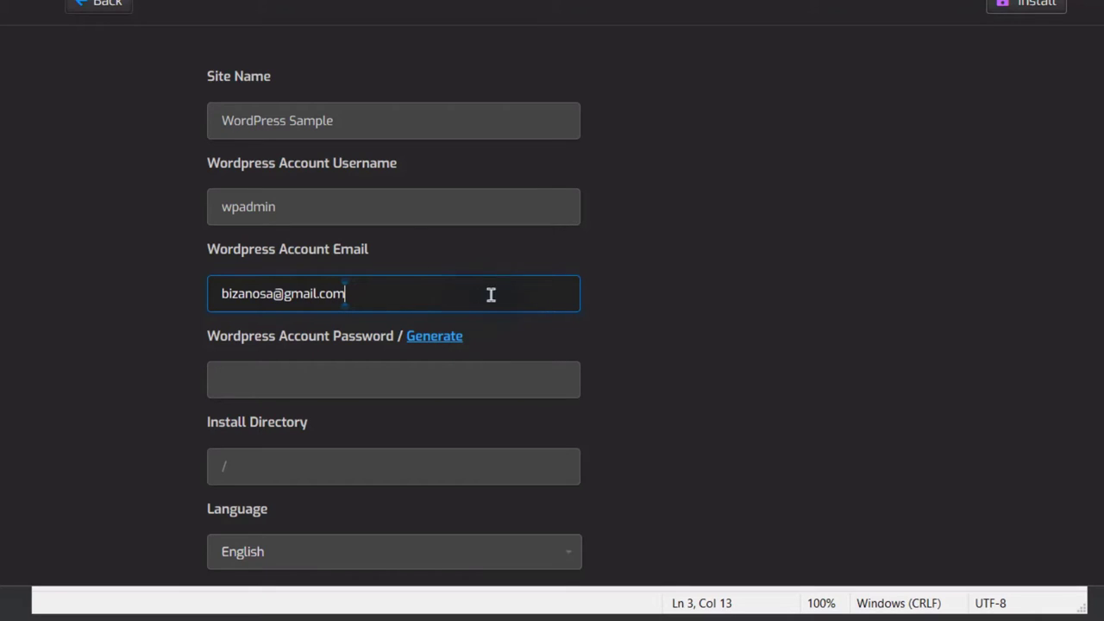
pyautogui.scroll(-1, 665, 261)
# Step: Generate a random account password and select it for copying
pyautogui.click(263, 259)
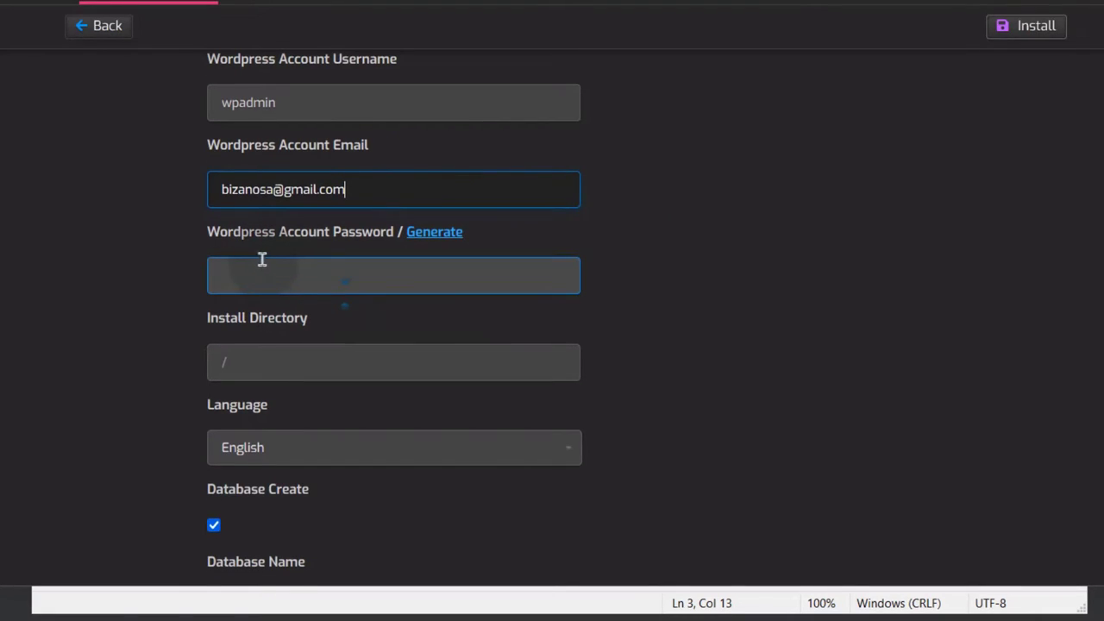
pyautogui.click(437, 237)
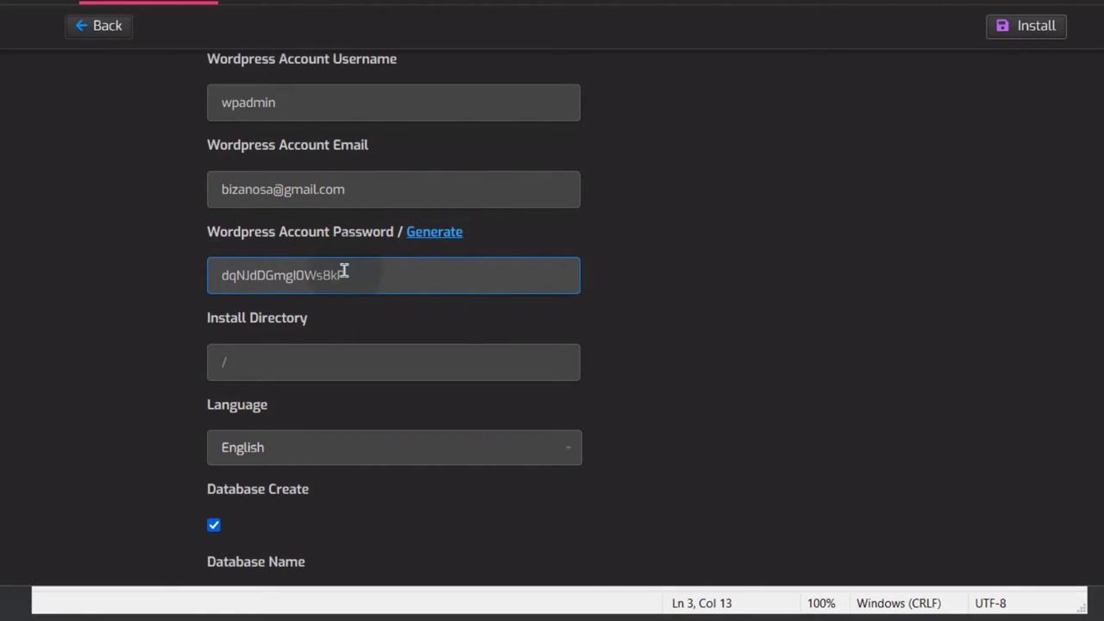
pyautogui.moveTo(343, 273); pyautogui.dragTo(217, 274)
pyautogui.rightClick(217, 274)
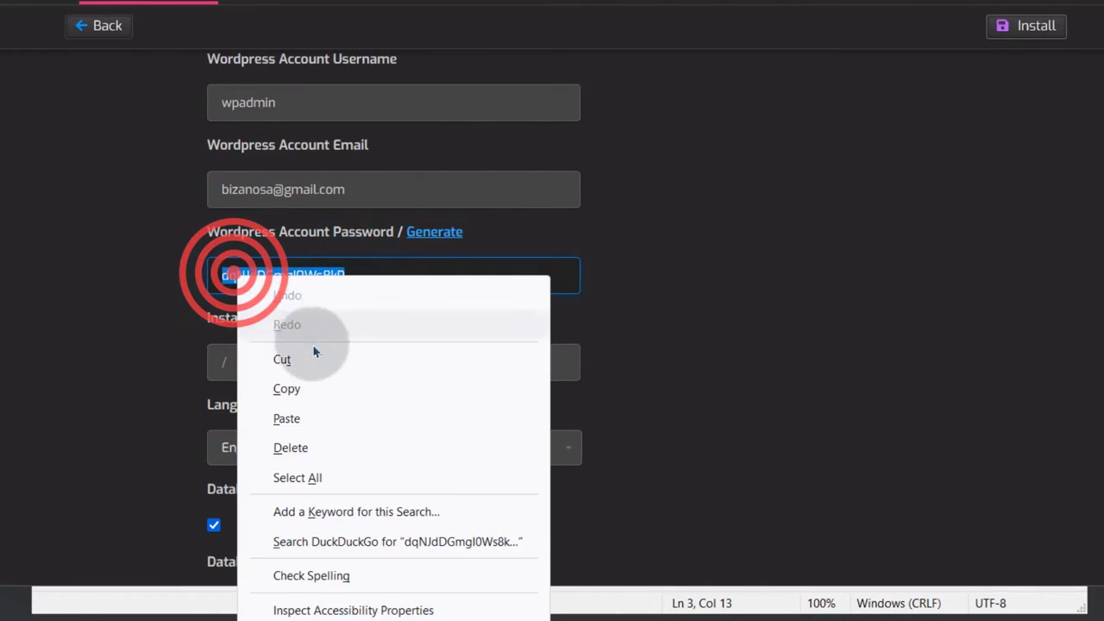
# Step: Copy the generated password into Notepad on a new line above the admin login notes
pyautogui.click(311, 386)
pyautogui.hotkey('alt', 'Tab')
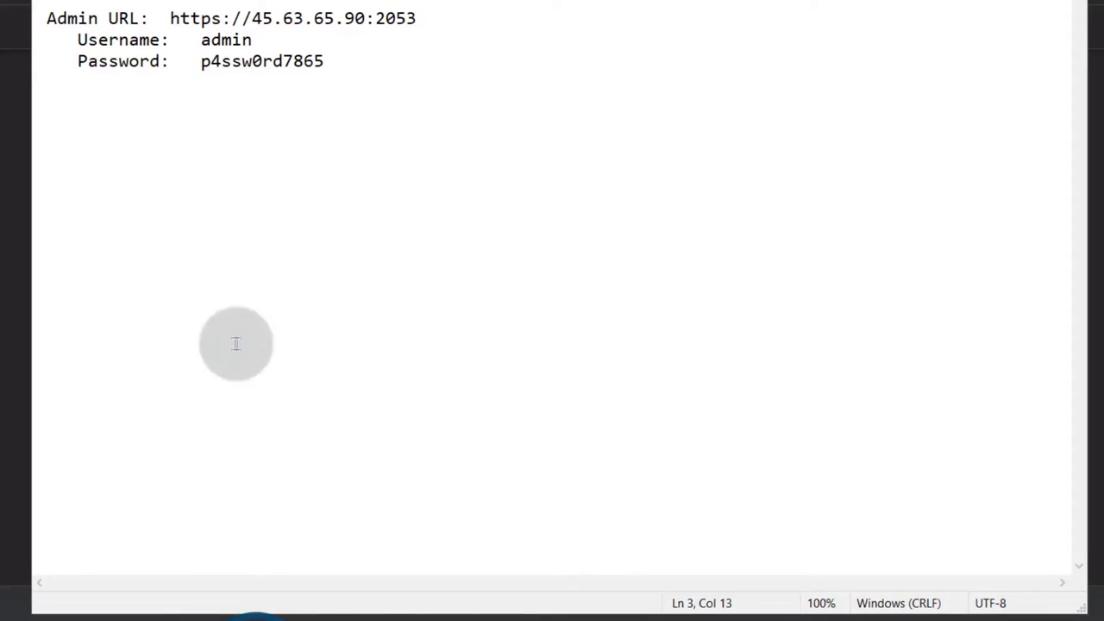
pyautogui.press('Home')
pyautogui.press('Return')
pyautogui.press('Return')
pyautogui.press('Return')
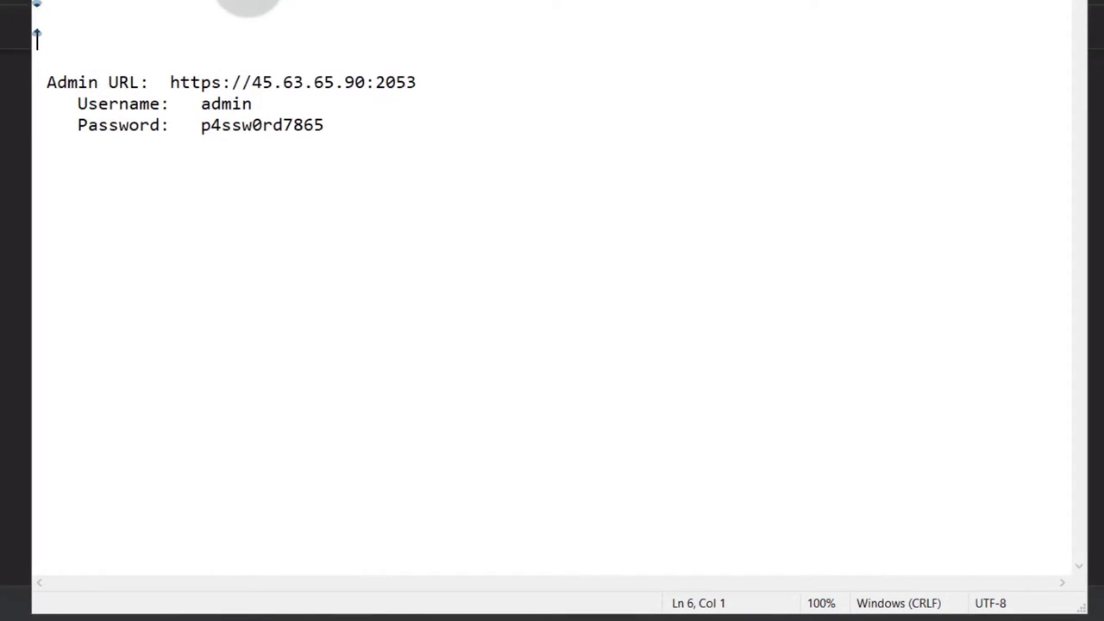
pyautogui.hotkey('ctrl', 'v')
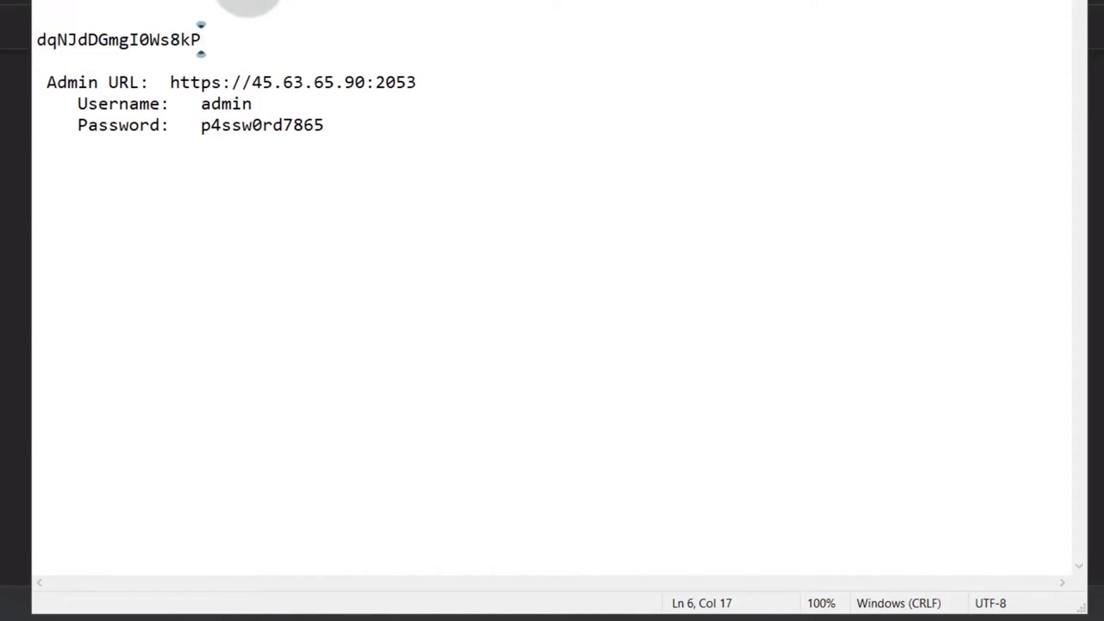
pyautogui.hotkey('alt', 'Tab')
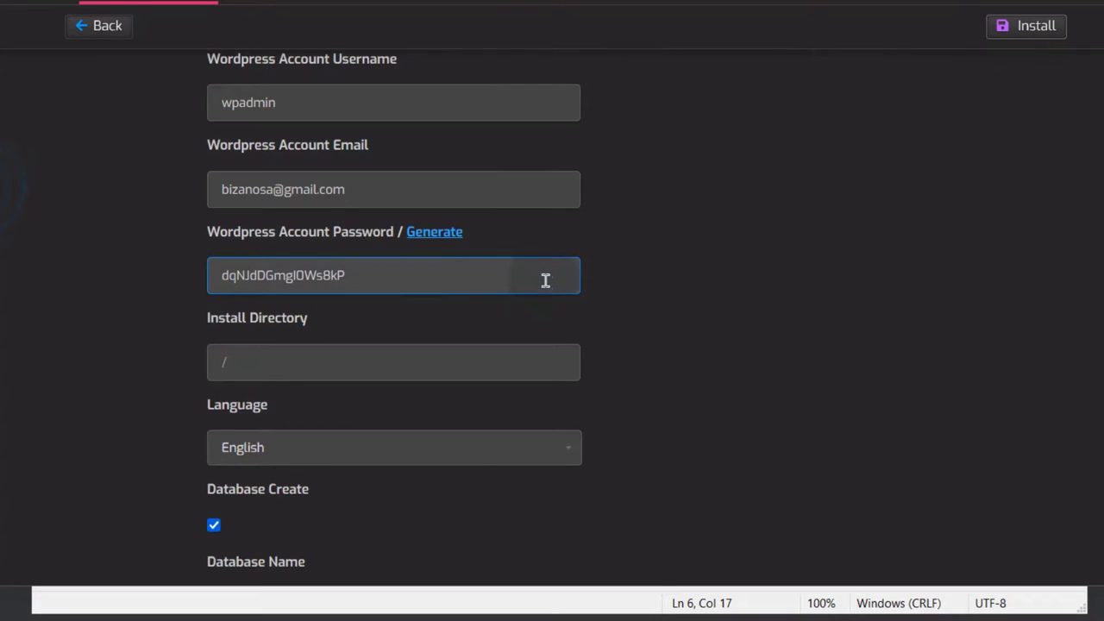
pyautogui.scroll(-2, 495, 298)
# Step: Install WordPress on bizanosa.club with install directory / and automatic database settings
pyautogui.click(247, 266)
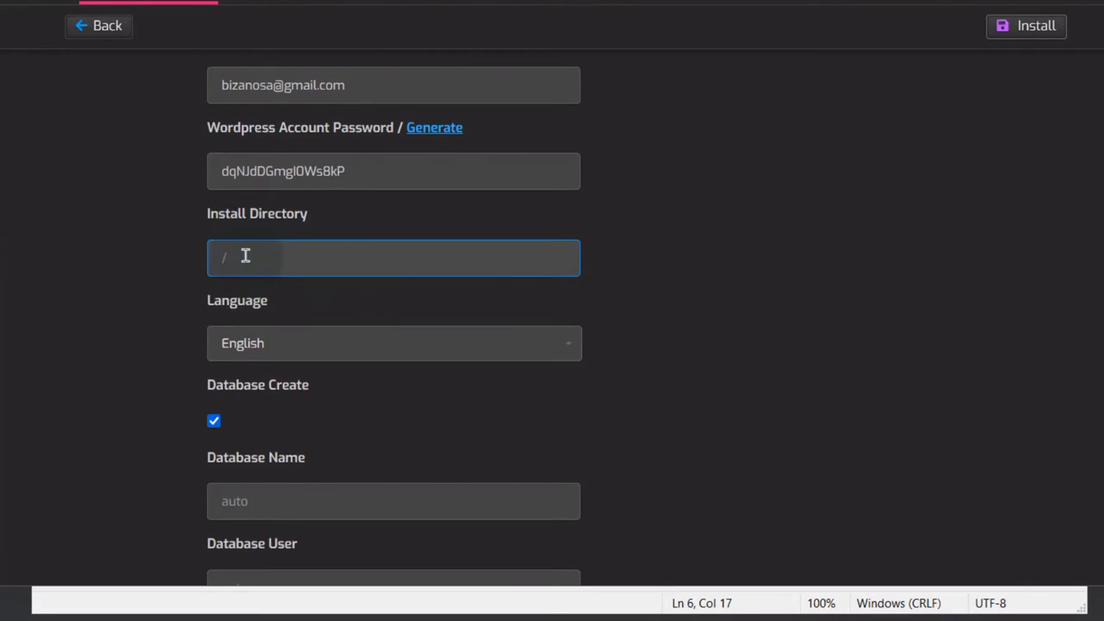
pyautogui.click(245, 255)
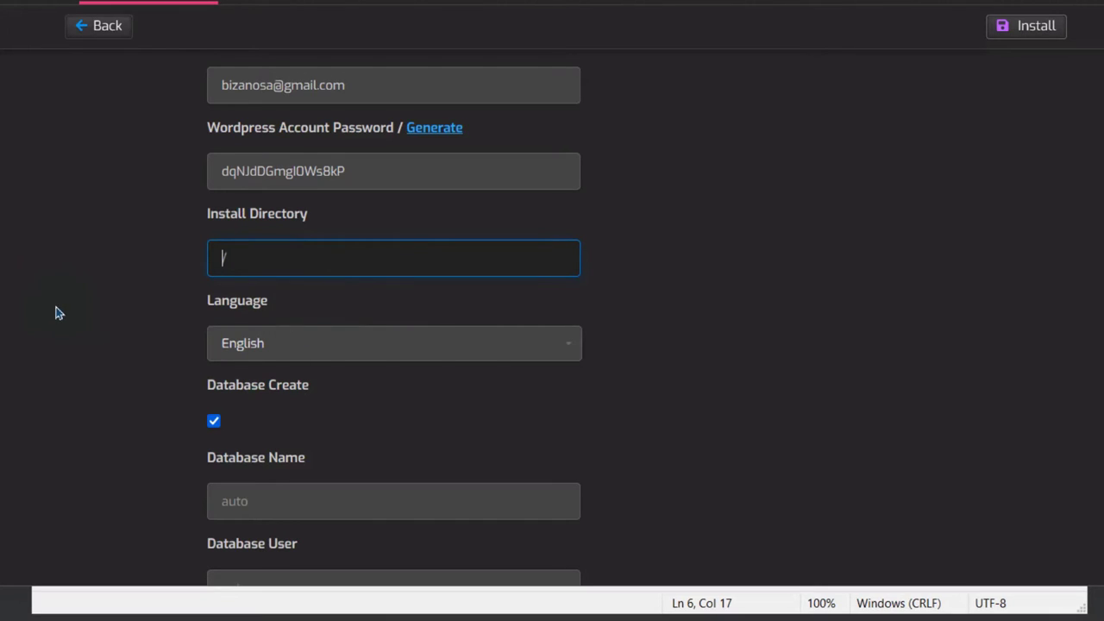
pyautogui.click(89, 339)
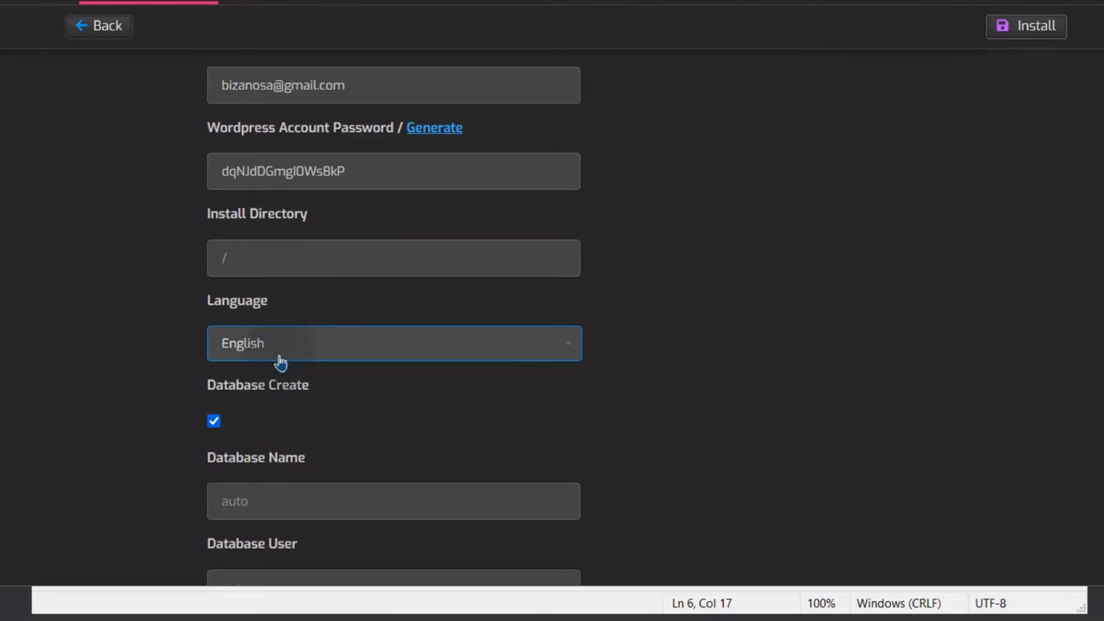
pyautogui.scroll(-1, 599, 389)
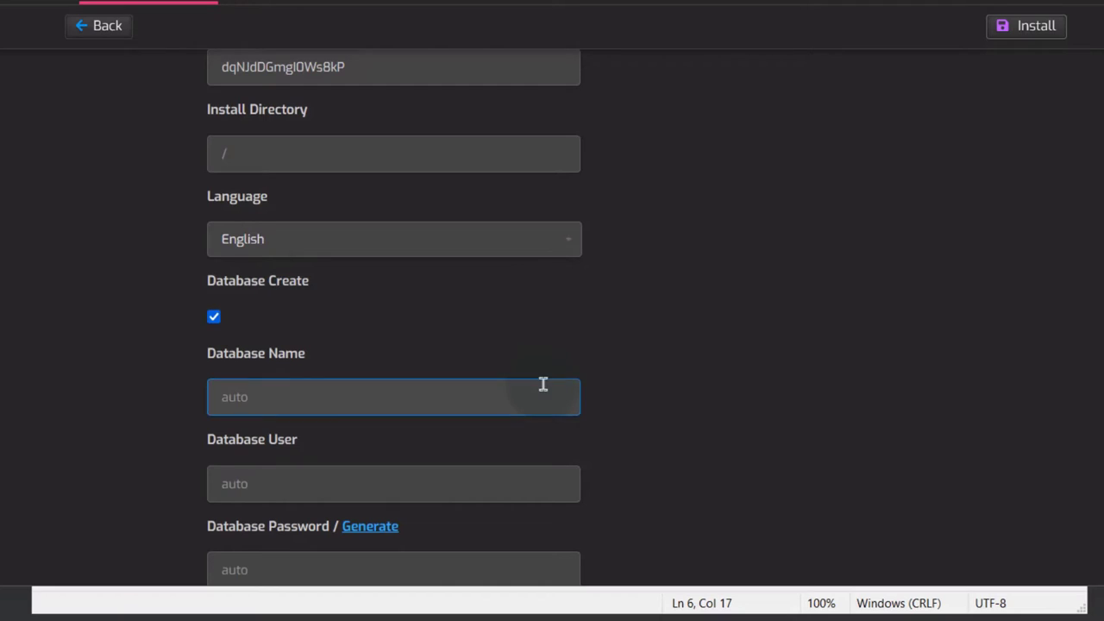
pyautogui.scroll(-1, 542, 384)
pyautogui.click(274, 347)
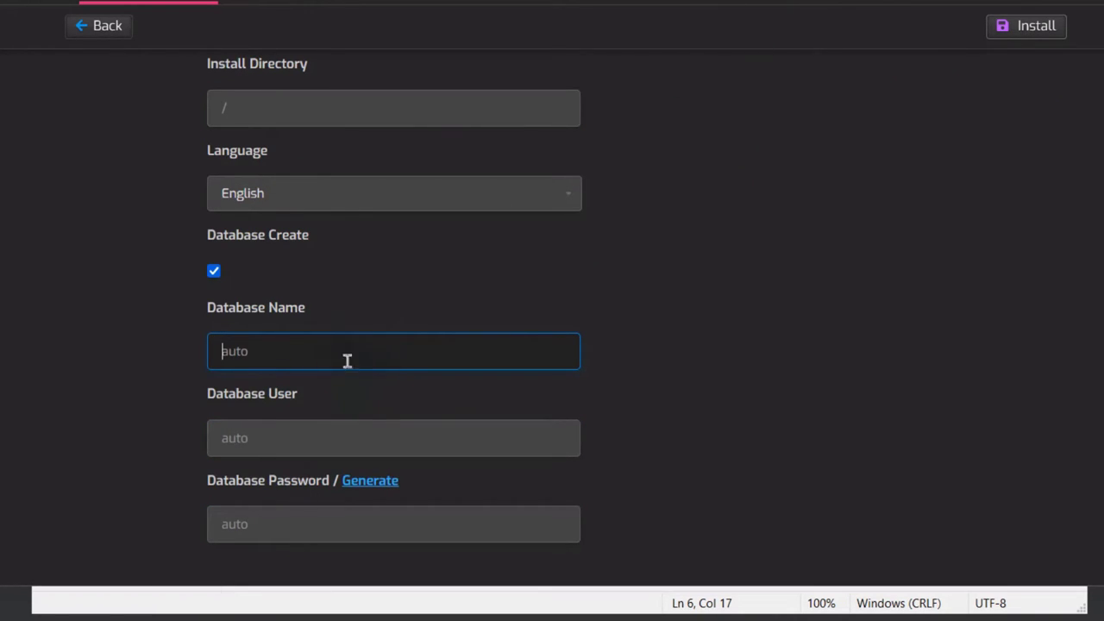
pyautogui.click(1027, 27)
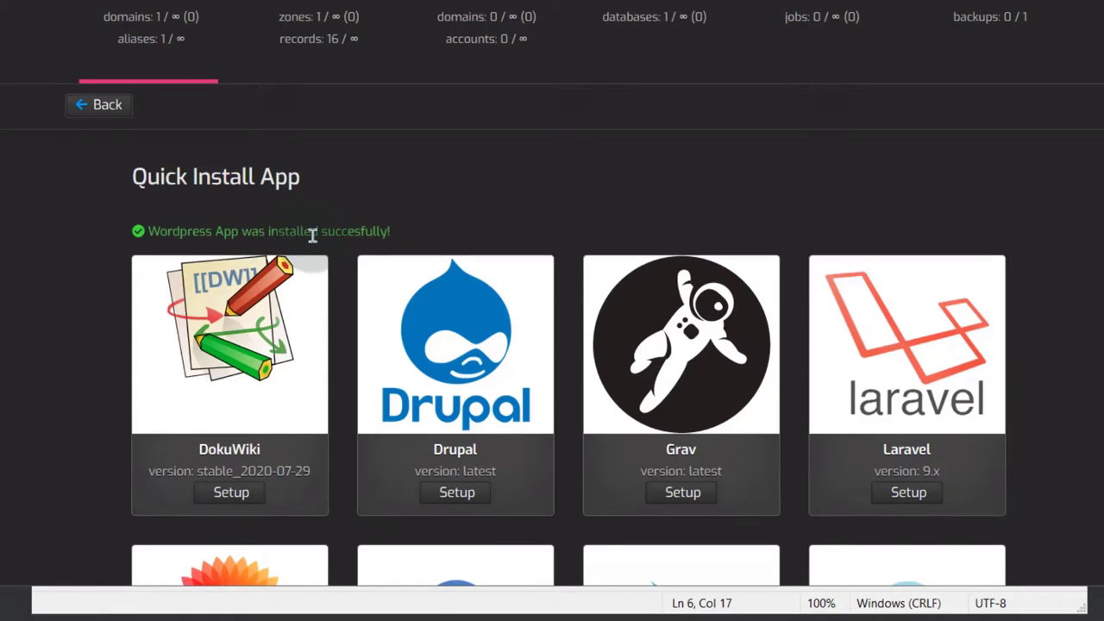
pyautogui.scroll(-6, 333, 233)
pyautogui.scroll(6, 291, 259)
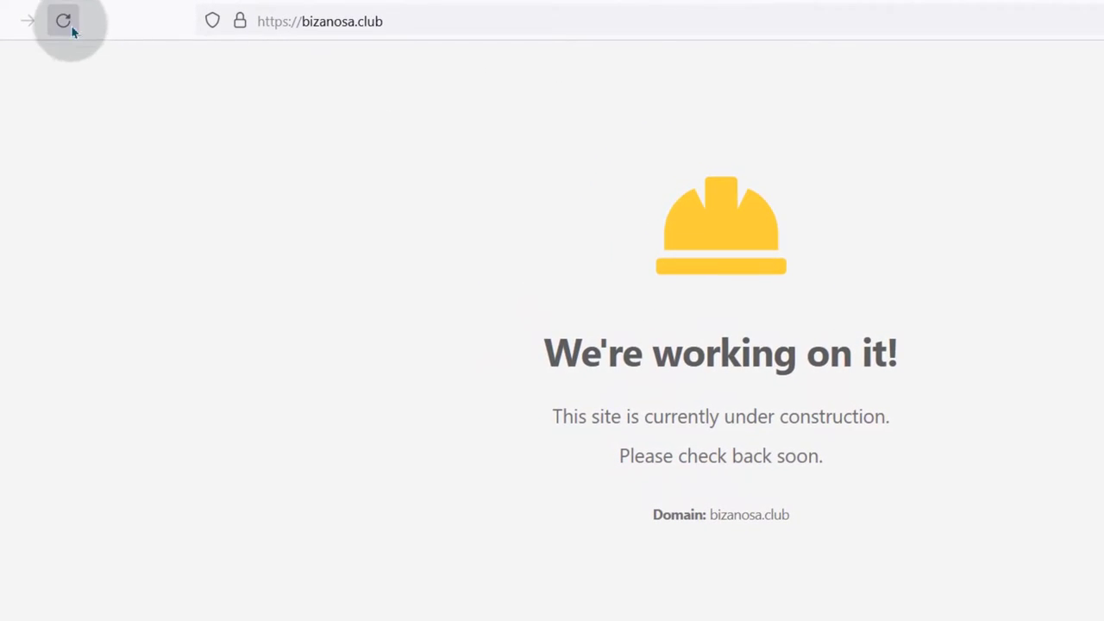
# Step: Reload bizanosa.club to see the new WordPress Sample site
pyautogui.click(64, 22)
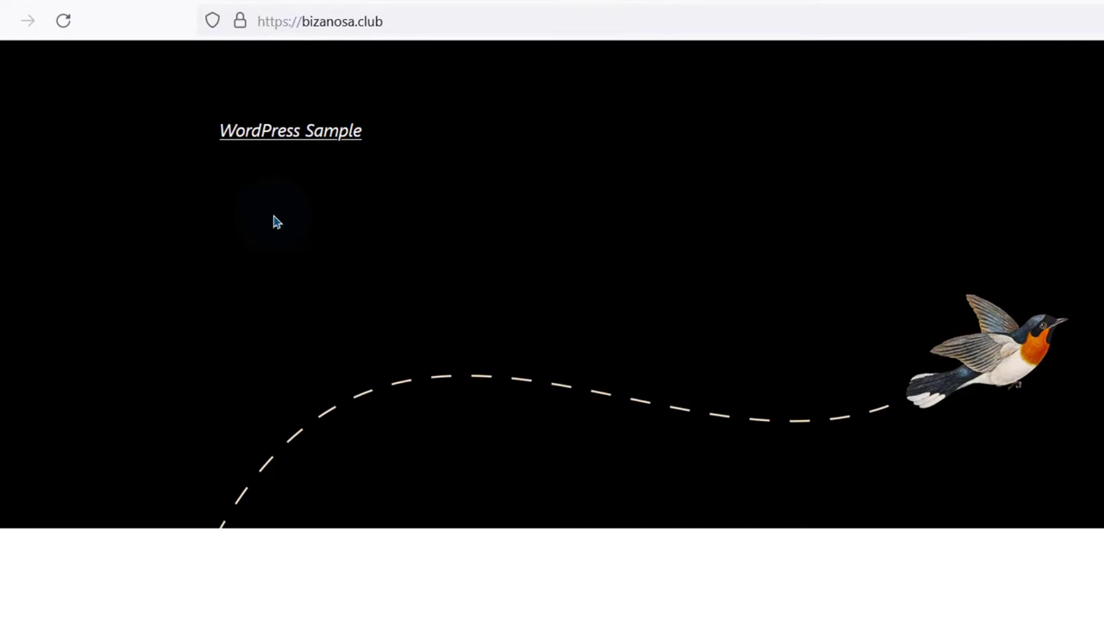
pyautogui.scroll(-5, 460, 259)
pyautogui.scroll(5, 461, 258)
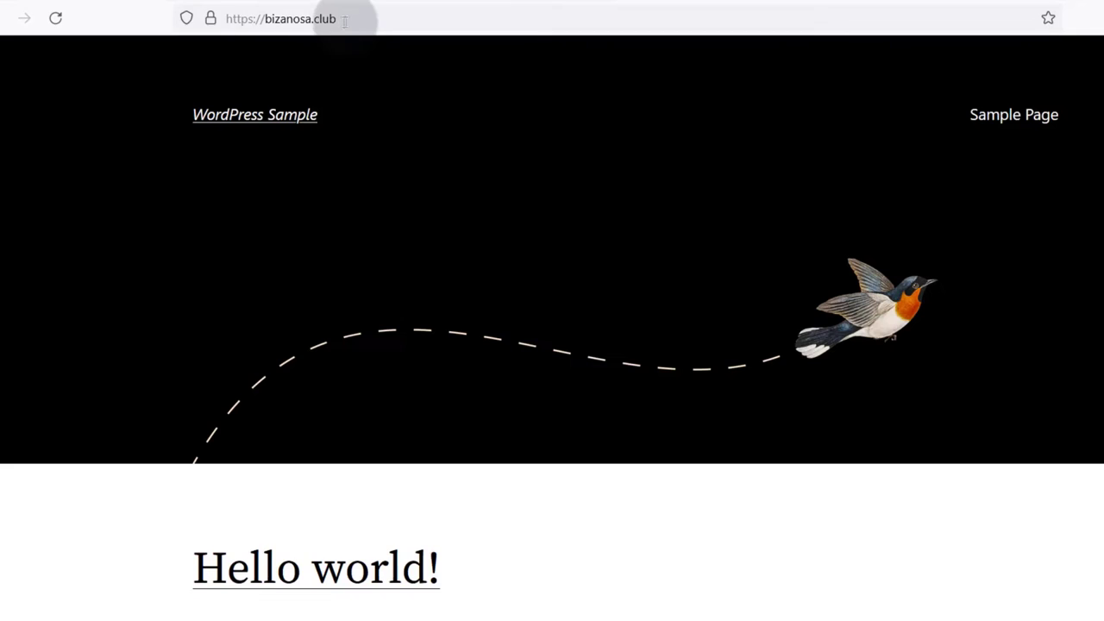
# Step: Go to the site's /wp-admin login page
pyautogui.click(391, 21)
pyautogui.click(344, 16)
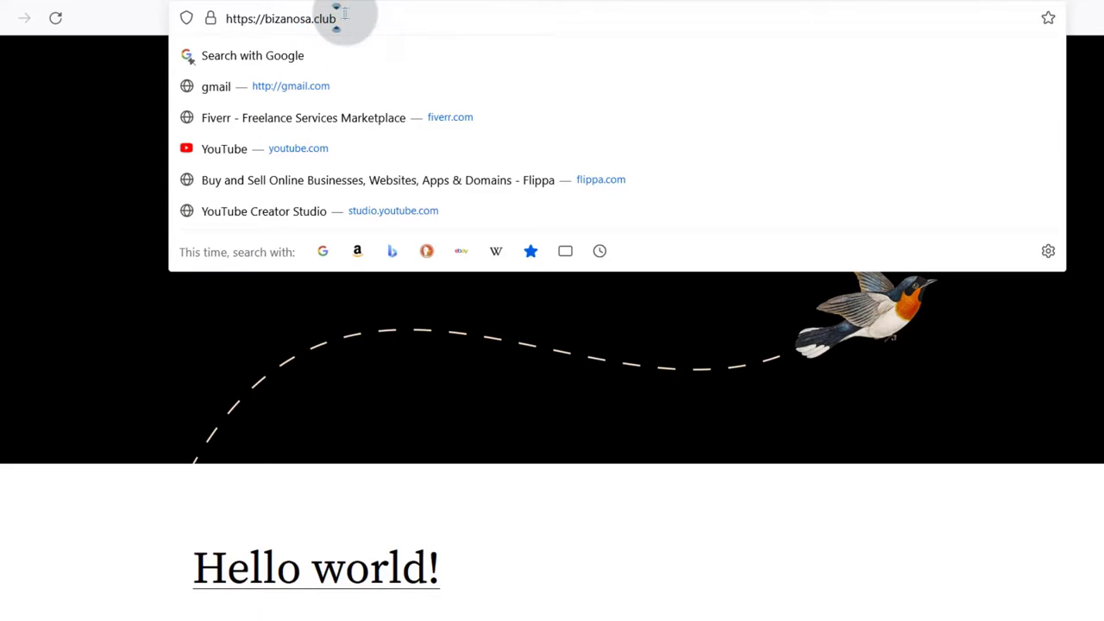
pyautogui.write('/')
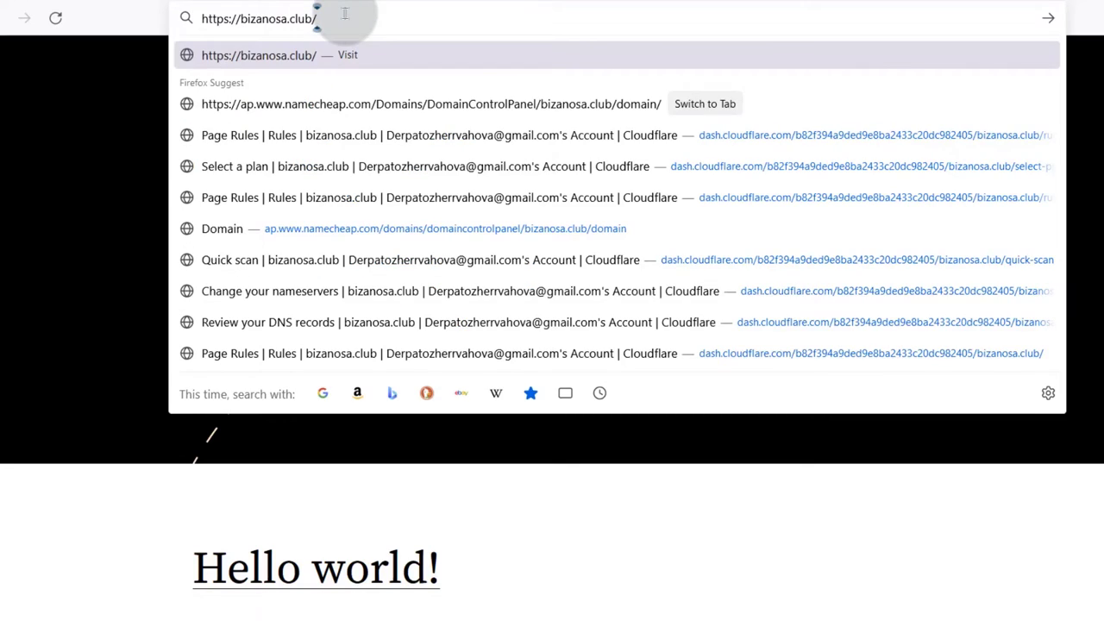
pyautogui.write('w')
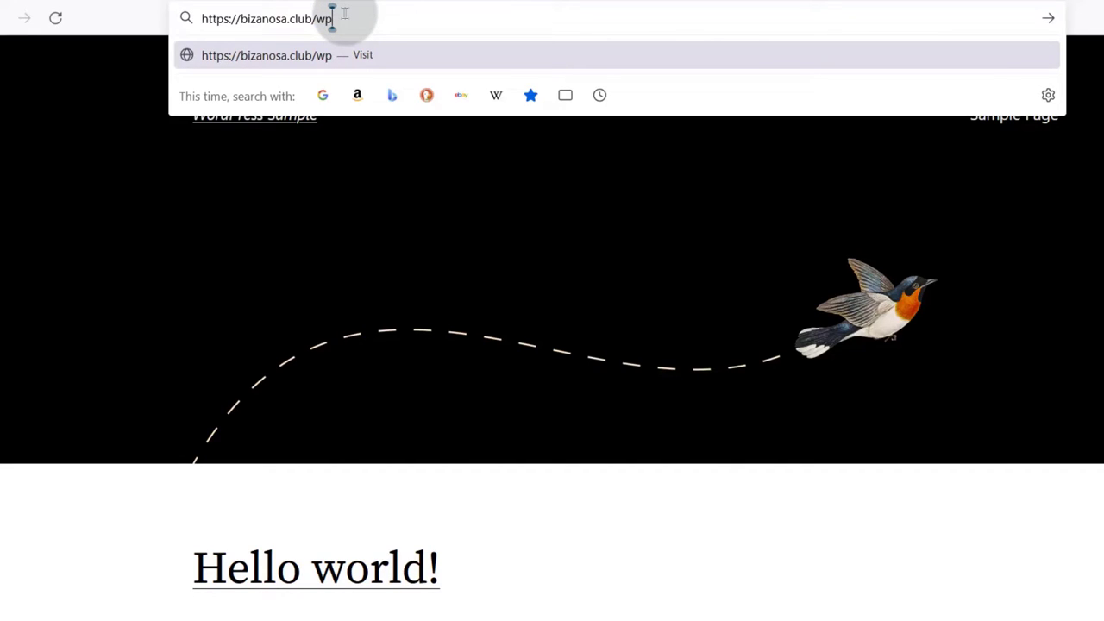
pyautogui.write('p')
pyautogui.write('-')
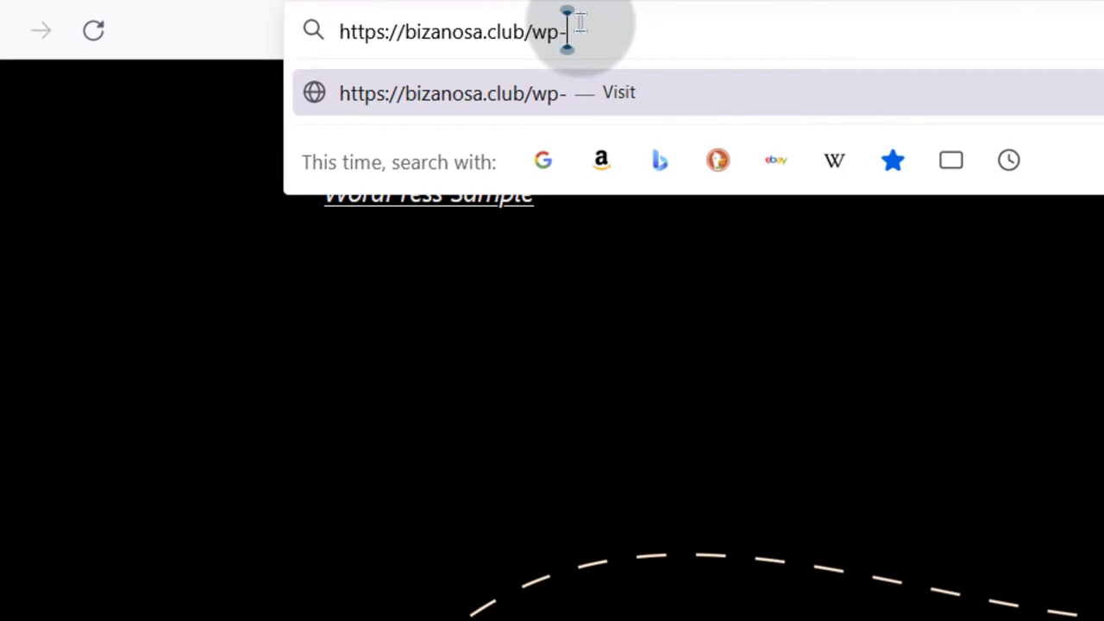
pyautogui.write('admin')
pyautogui.press('Return')
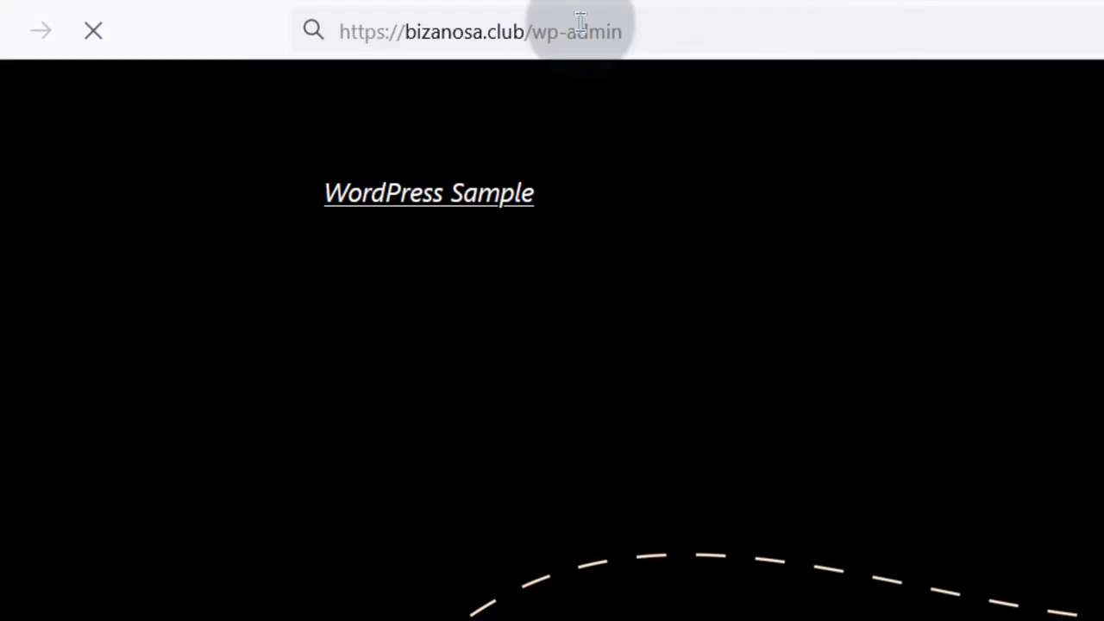
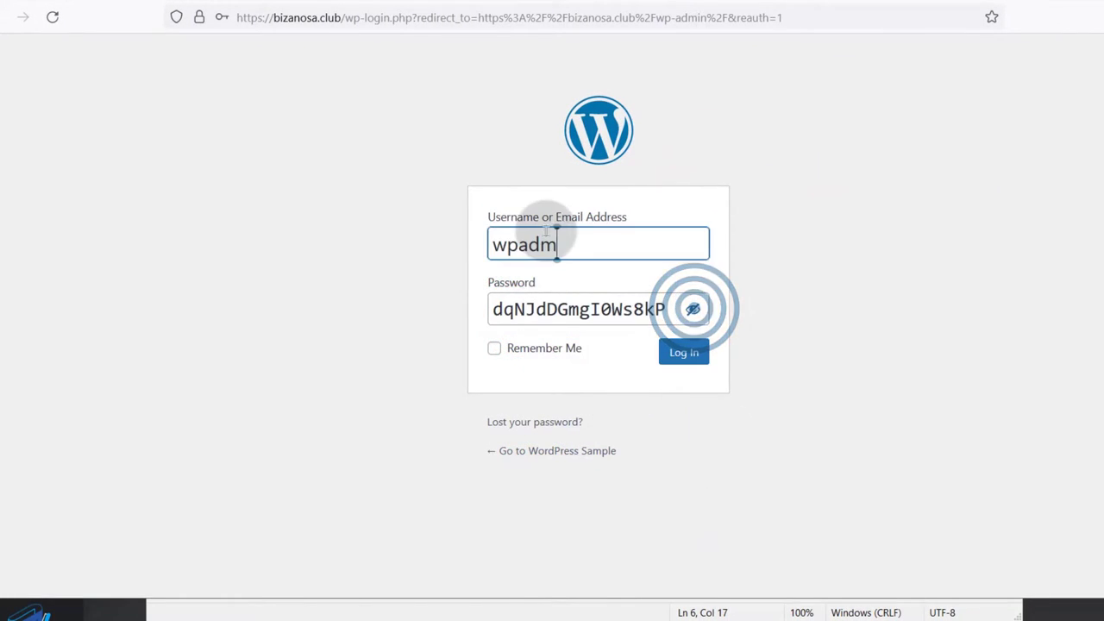
# Step: Sign in to the WordPress admin with the admin username, keeping the login remembered
pyautogui.write('in')
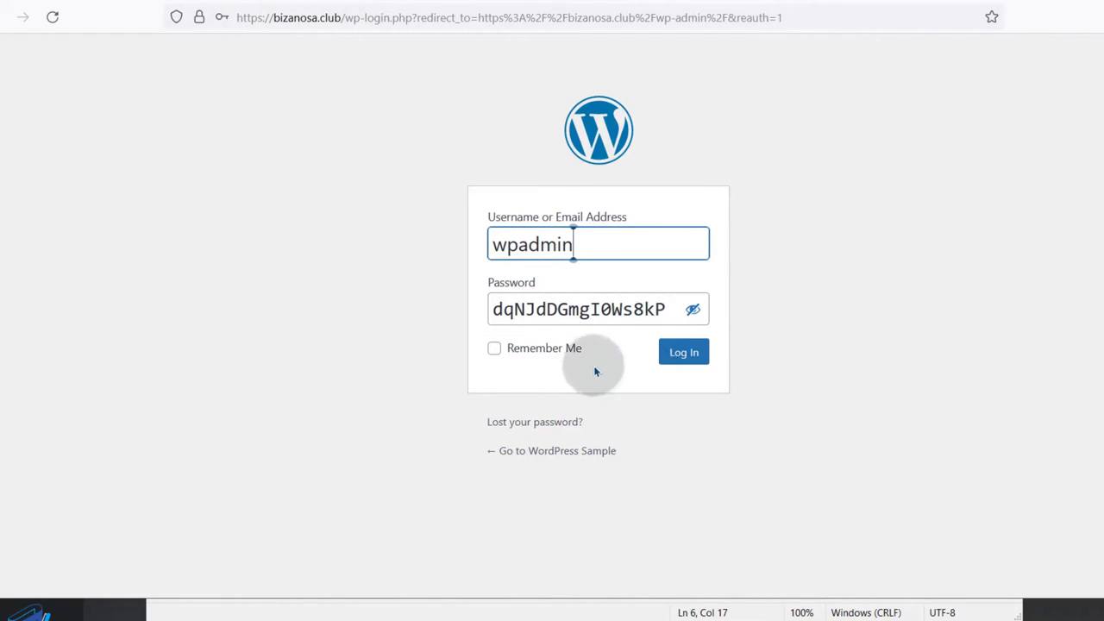
pyautogui.click(557, 348)
pyautogui.click(685, 352)
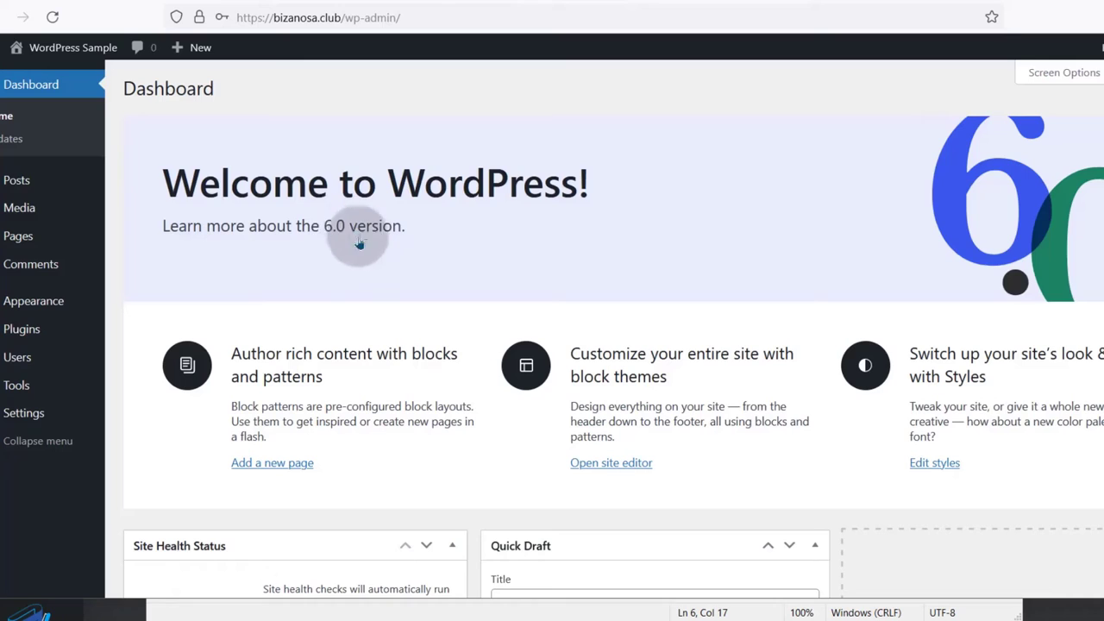
# Step: Start a new post from Posts > Add New
pyautogui.scroll(-3, 296, 227)
pyautogui.scroll(3, 279, 227)
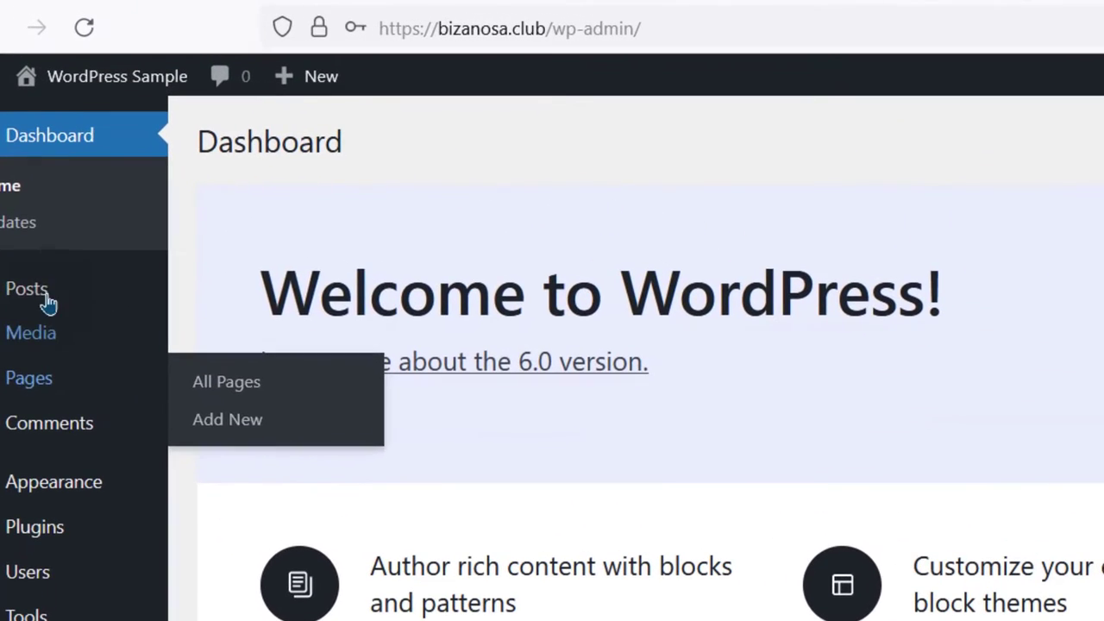
pyautogui.moveTo(20, 167)
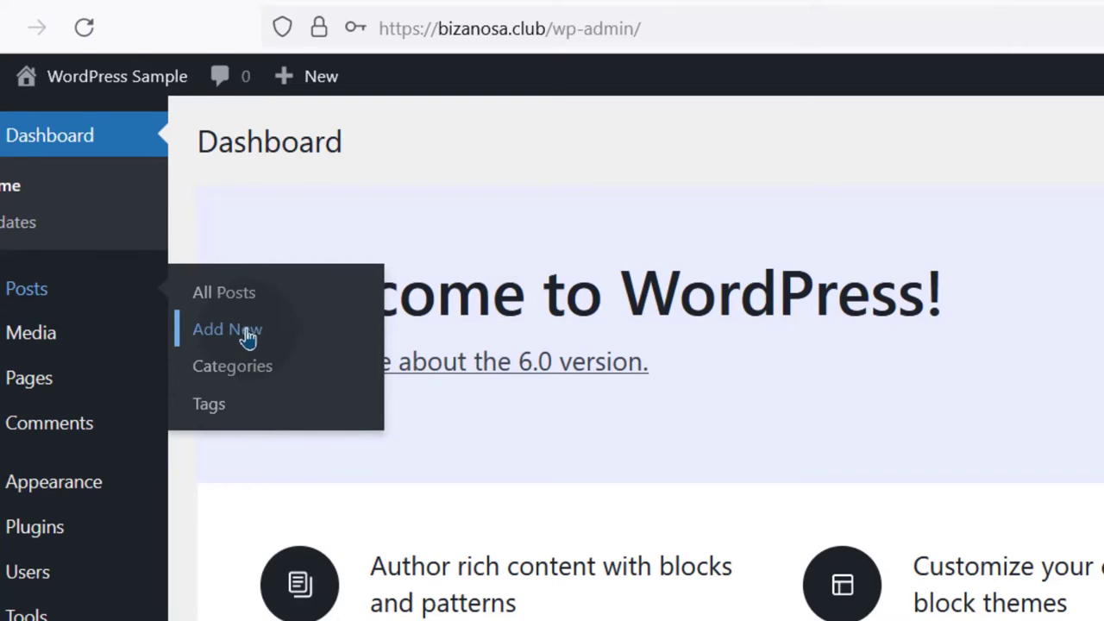
pyautogui.click(246, 334)
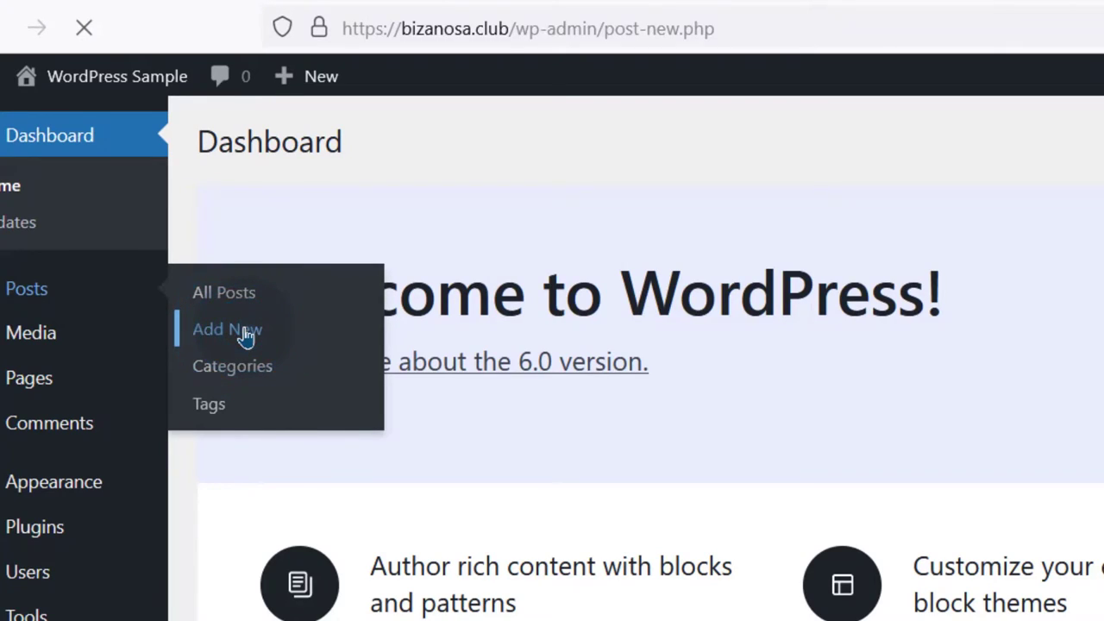
pyautogui.click(246, 337)
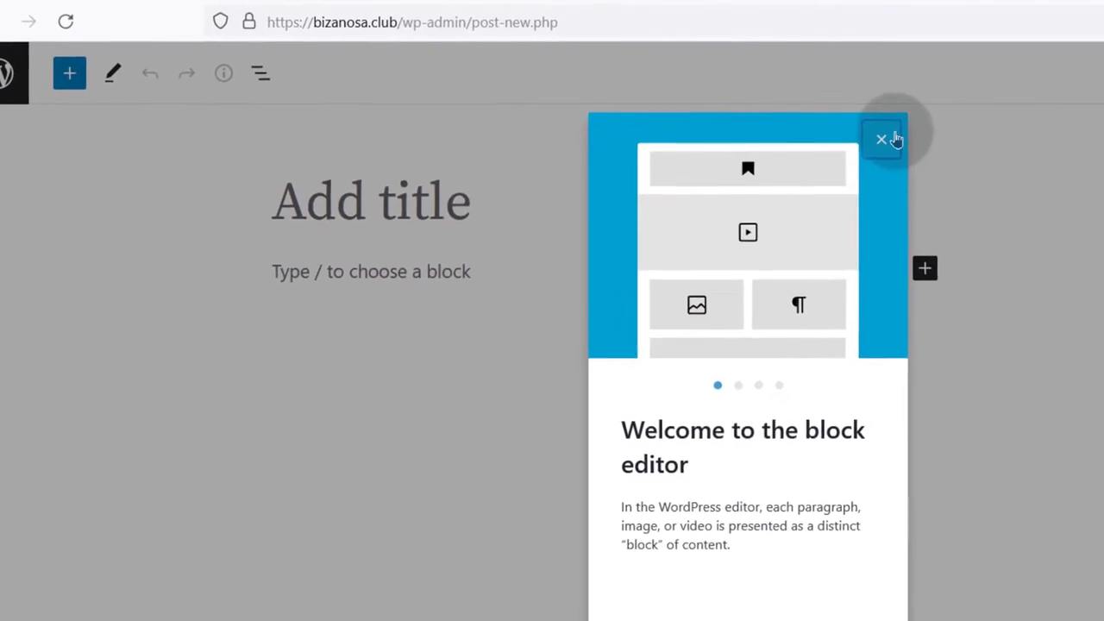
# Step: Dismiss the welcome guide and title the post 'Hestia CP is the best'
pyautogui.click(880, 138)
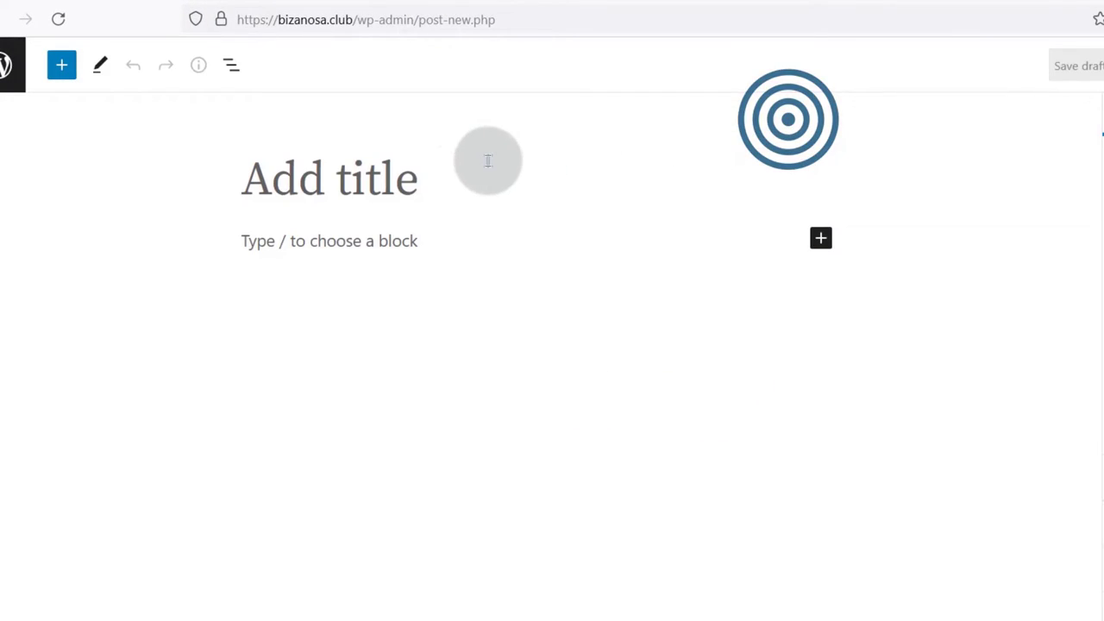
pyautogui.click(448, 178)
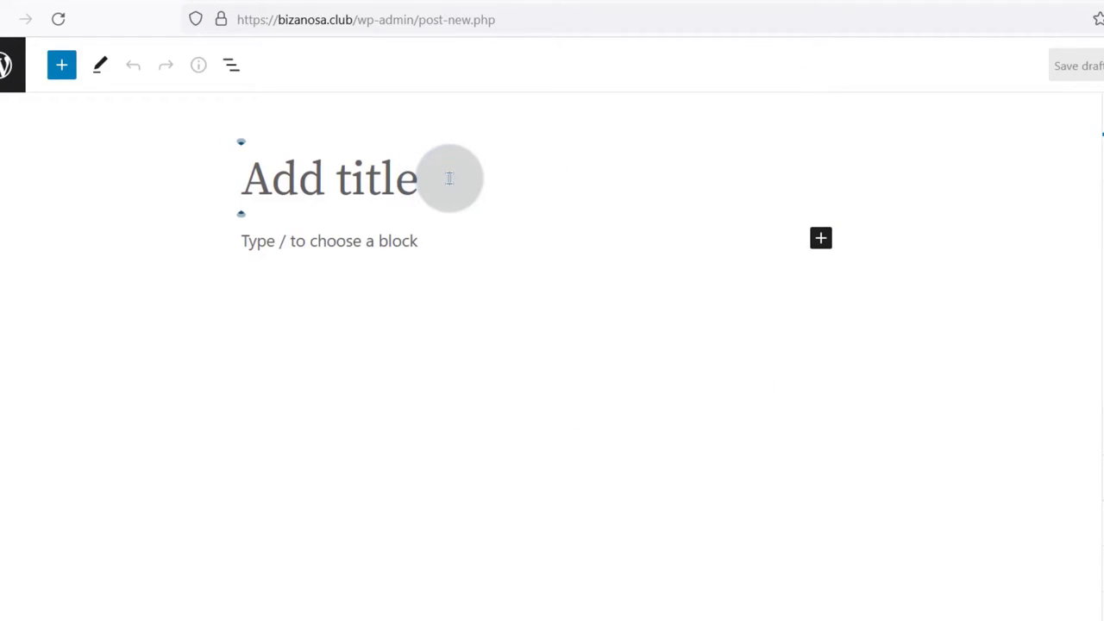
pyautogui.write('hestia ')
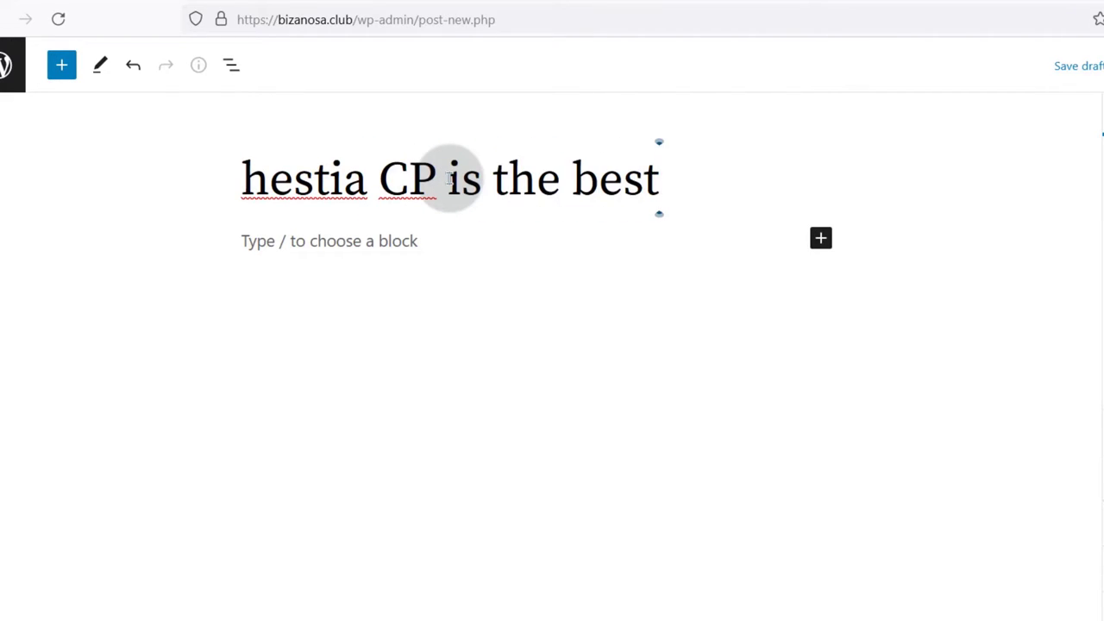
pyautogui.write('CP is the best')
pyautogui.click(271, 178)
pyautogui.press('BackSpace')
pyautogui.write('H')
# Step: Copy the title and paste it into two filler paragraphs
pyautogui.tripleClick(269, 179)
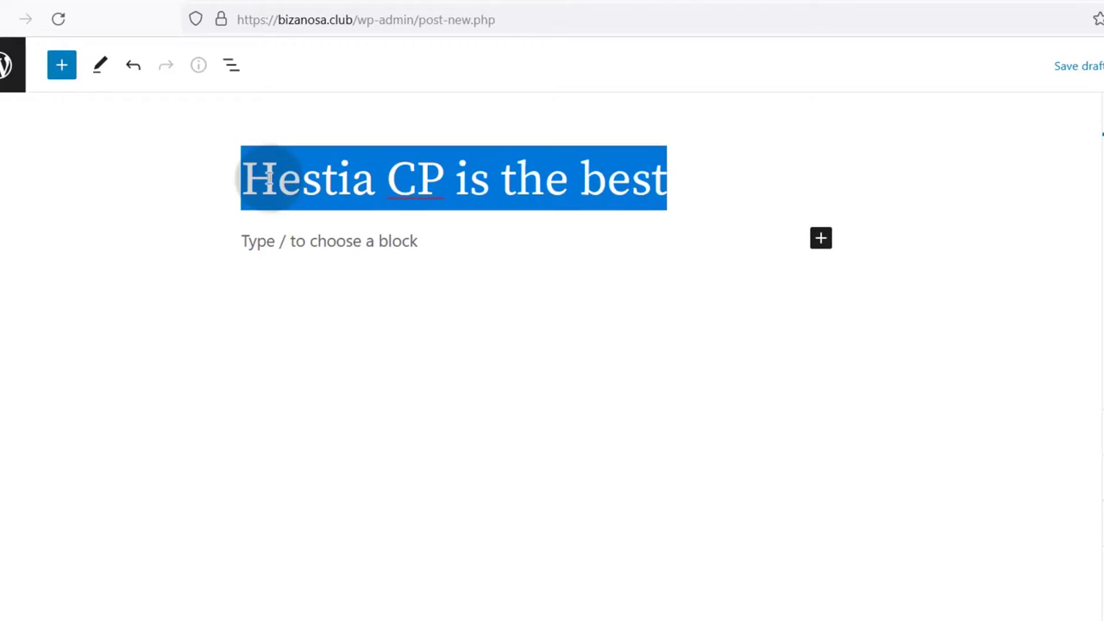
pyautogui.hotkey('ctrl', 'c')
pyautogui.click(336, 241)
pyautogui.hotkey('ctrl', 'v')
pyautogui.hotkey('ctrl', 'v')
pyautogui.hotkey('ctrl', 'v')
pyautogui.hotkey('ctrl', 'v')
pyautogui.hotkey('ctrl', 'v')
pyautogui.hotkey('ctrl', 'v')
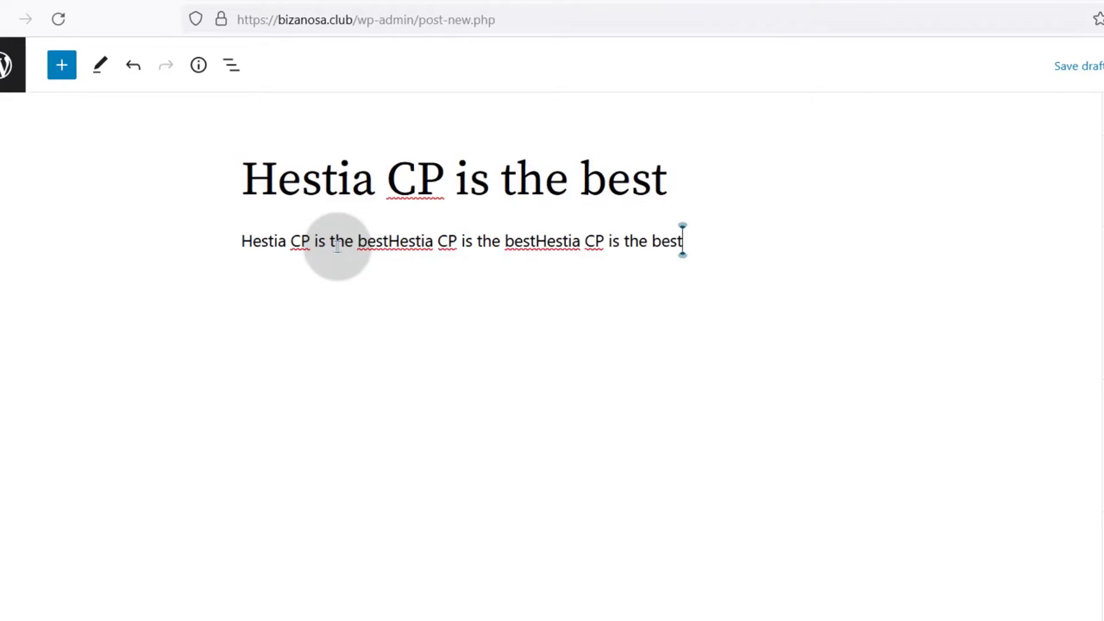
pyautogui.press('Return')
pyautogui.hotkey('ctrl', 'v')
pyautogui.hotkey('ctrl', 'v')
pyautogui.hotkey('ctrl', 'v')
pyautogui.hotkey('ctrl', 'v')
pyautogui.hotkey('ctrl', 'v')
pyautogui.hotkey('ctrl', 'v')
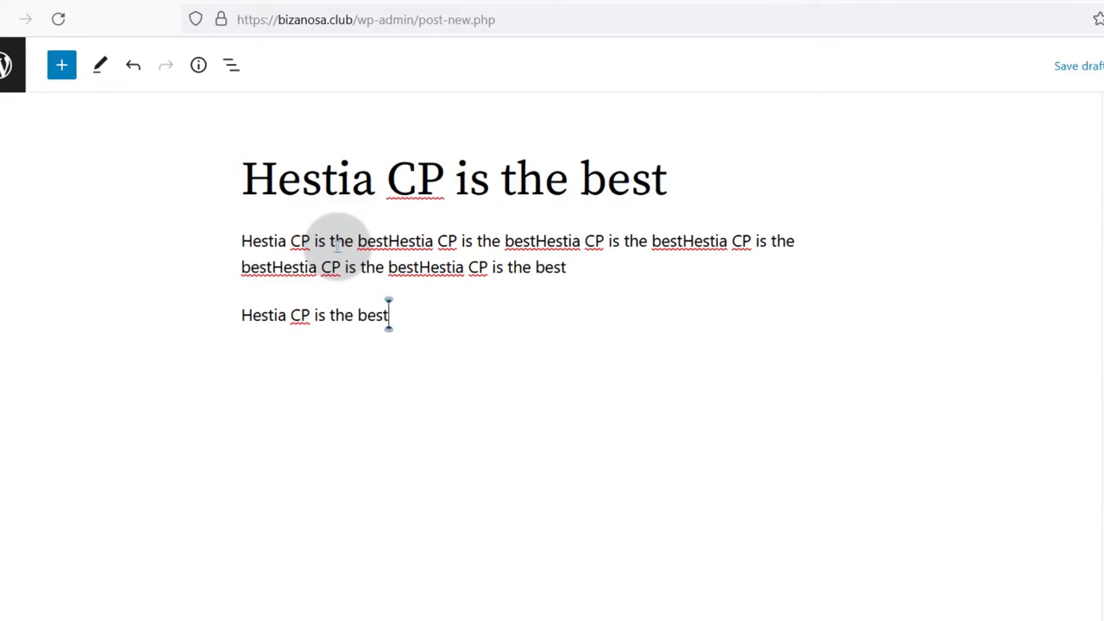
pyautogui.press('Return')
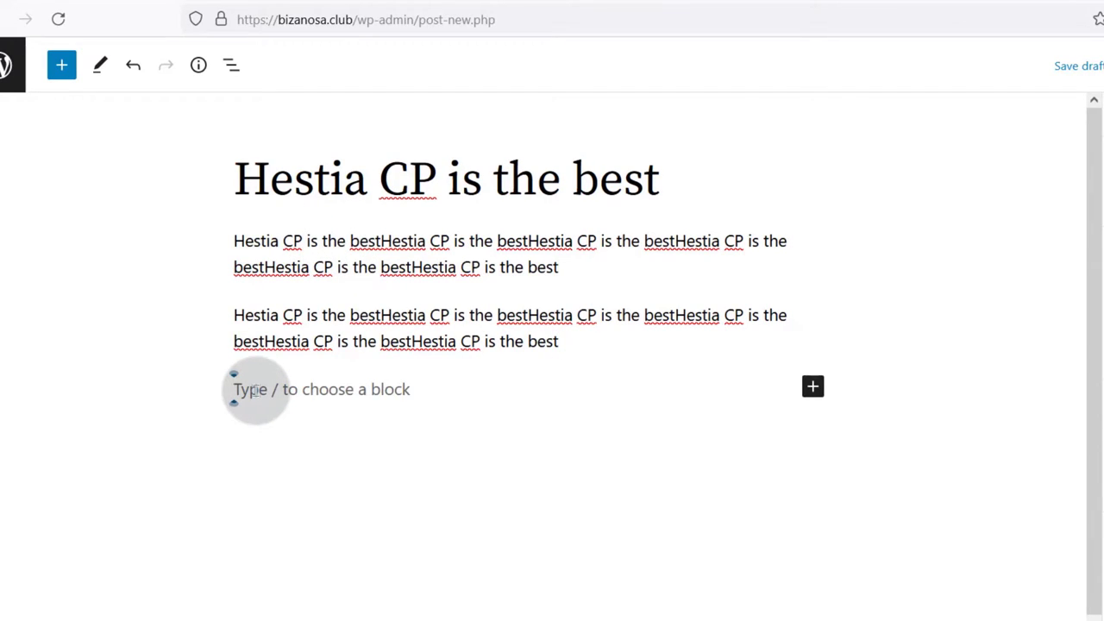
# Step: Add a '##' heading with the title text and a paragraph below it
pyautogui.write('#')
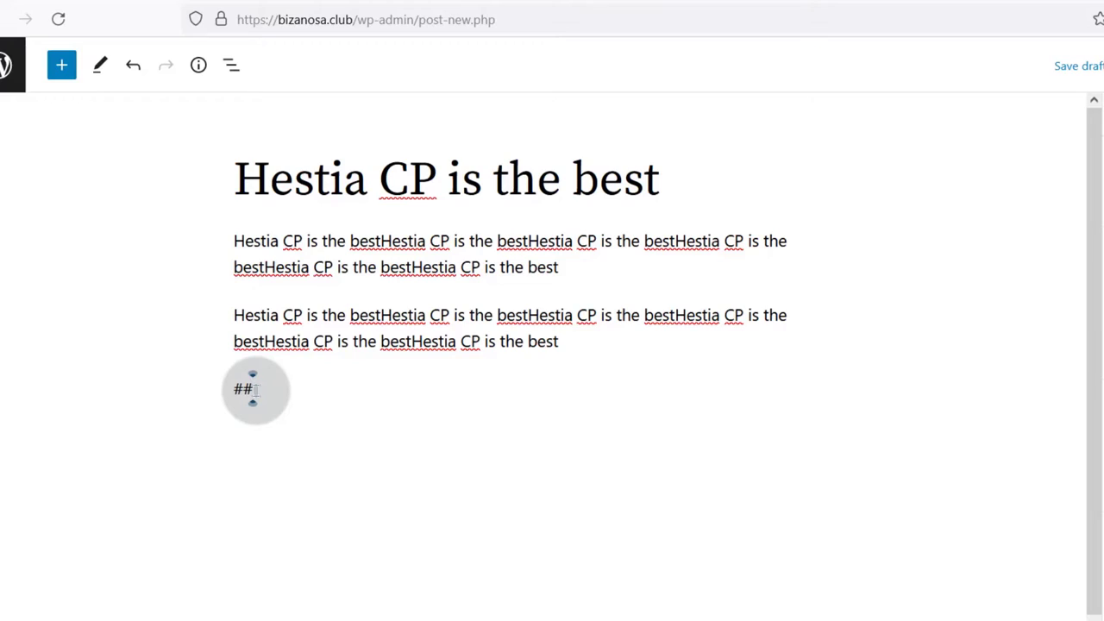
pyautogui.write('#')
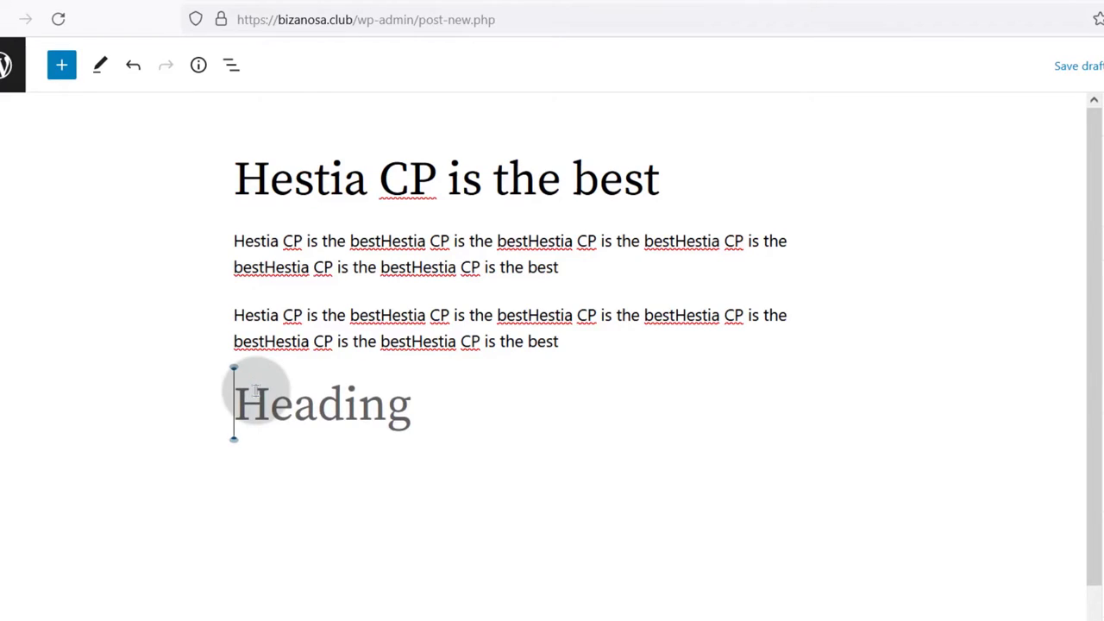
pyautogui.hotkey('ctrl', 'v')
pyautogui.press('Return')
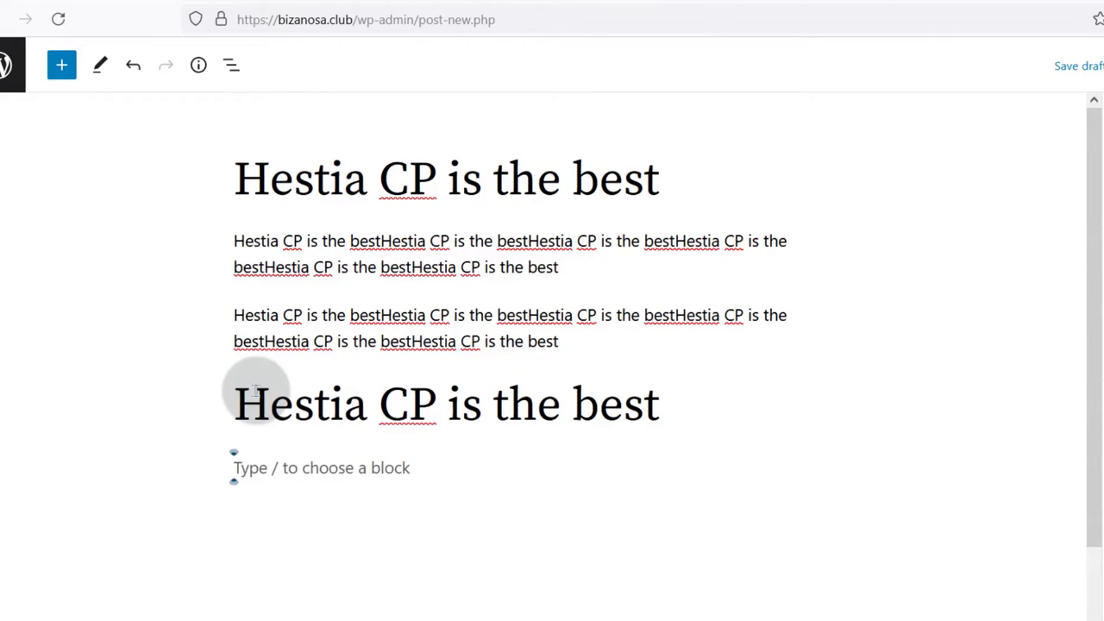
pyautogui.hotkey('ctrl', 'v')
pyautogui.hotkey('ctrl', 'v')
pyautogui.hotkey('ctrl', 'v')
pyautogui.hotkey('ctrl', 'v')
pyautogui.hotkey('ctrl', 'v')
pyautogui.hotkey('ctrl', 'v')
pyautogui.hotkey('ctrl', 'v')
pyautogui.hotkey('ctrl', 'v')
pyautogui.hotkey('ctrl', 'v')
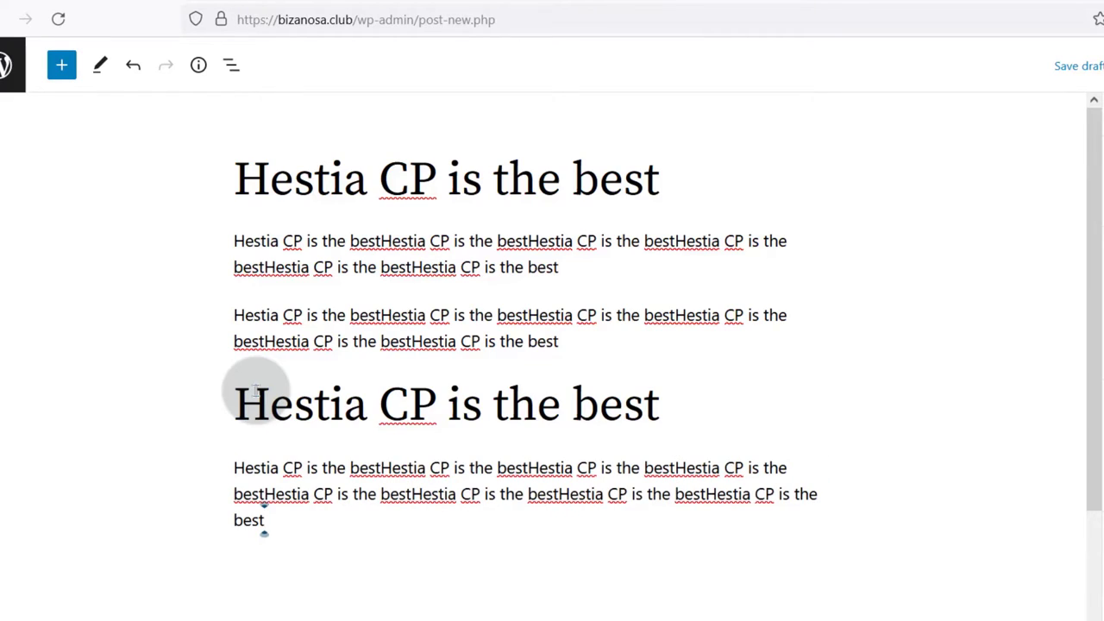
pyautogui.press('Return')
# Step: Insert a Buttons block labelled 'Hestia CP is the best'
pyautogui.write('/')
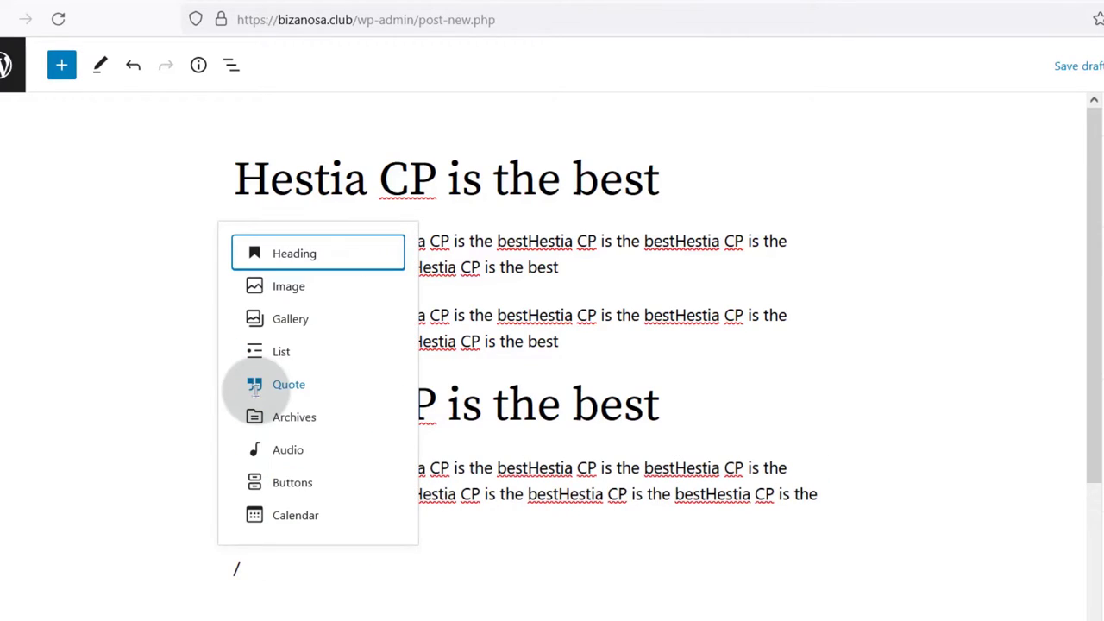
pyautogui.write('but')
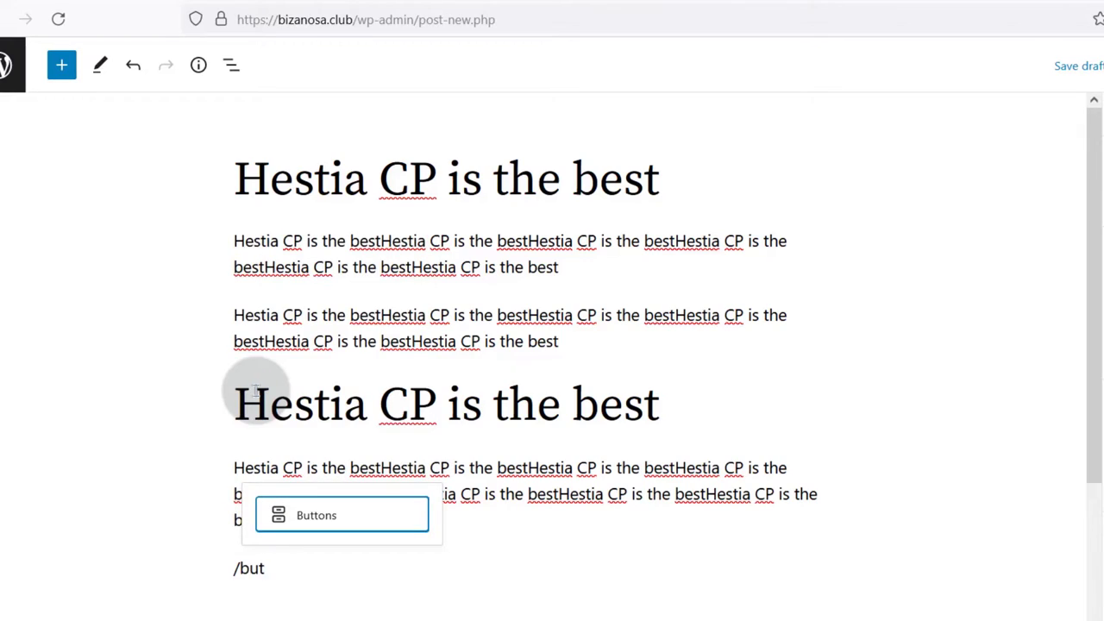
pyautogui.press('Return')
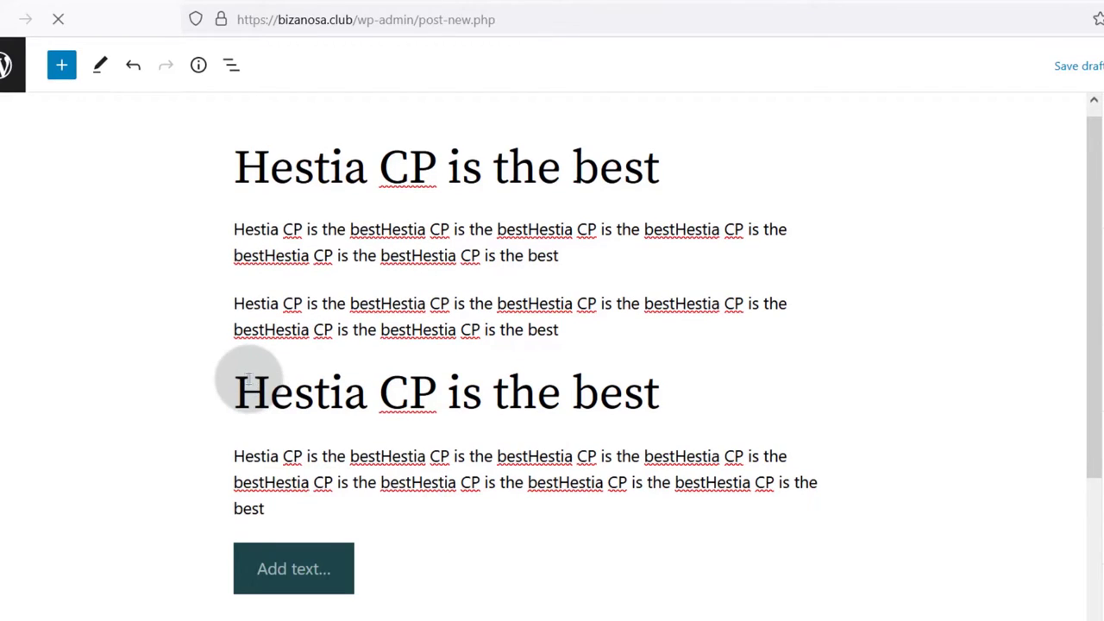
pyautogui.click(294, 576)
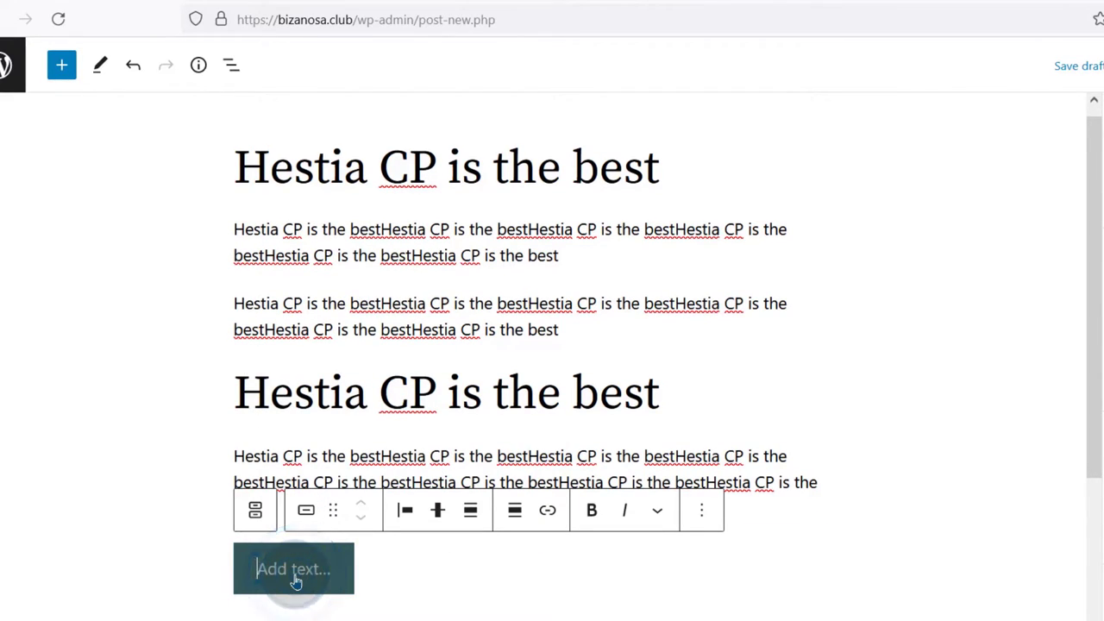
pyautogui.hotkey('ctrl', 'v')
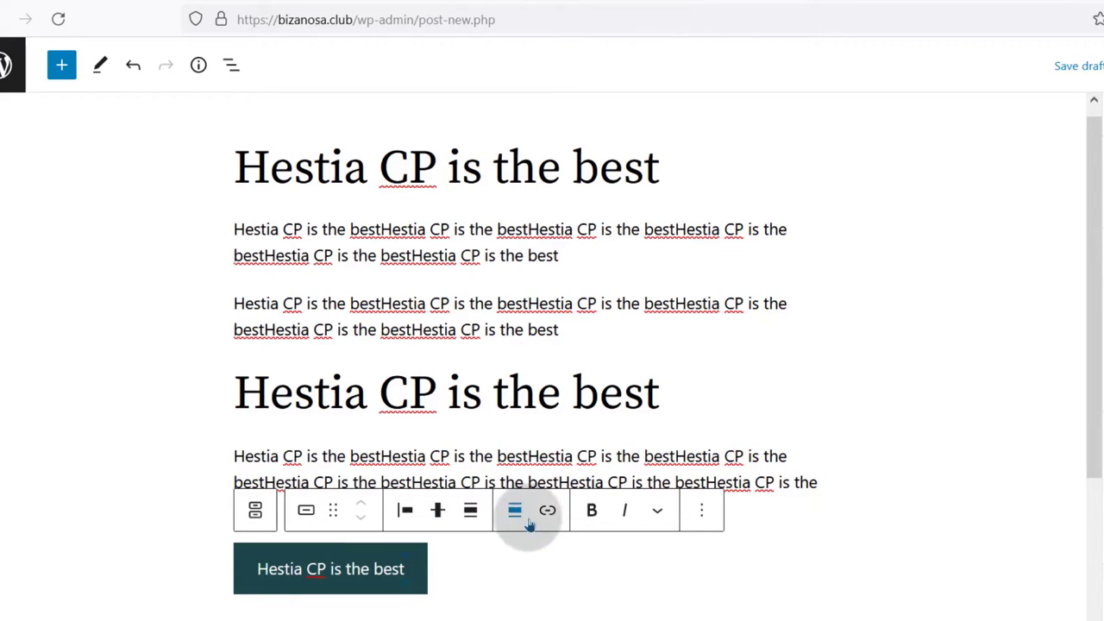
pyautogui.click(543, 509)
pyautogui.click(319, 449)
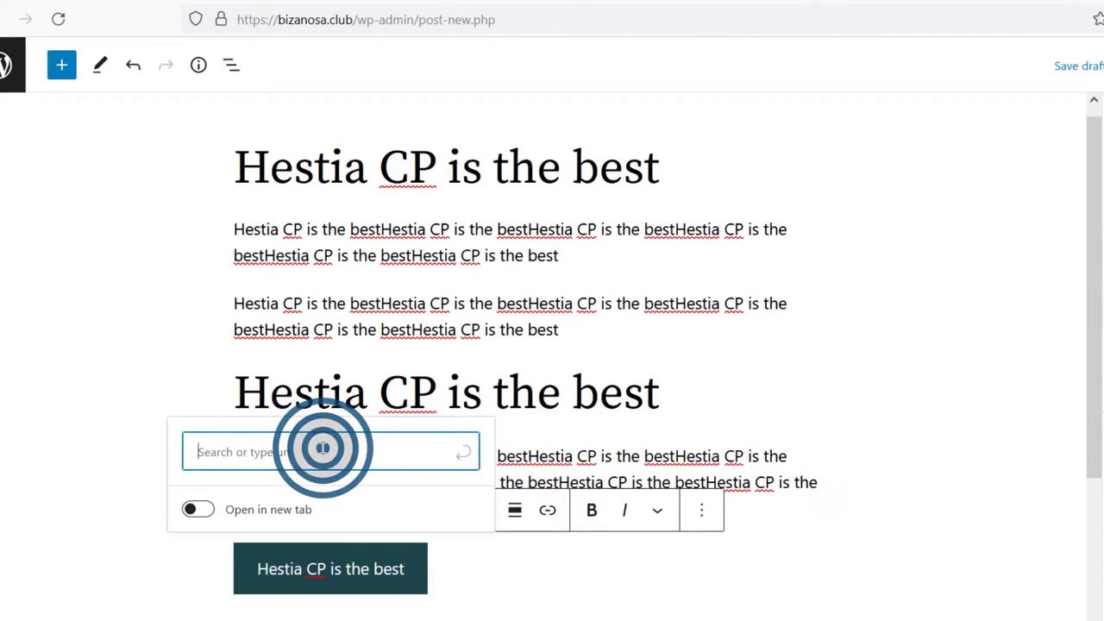
pyautogui.write('hestiac')
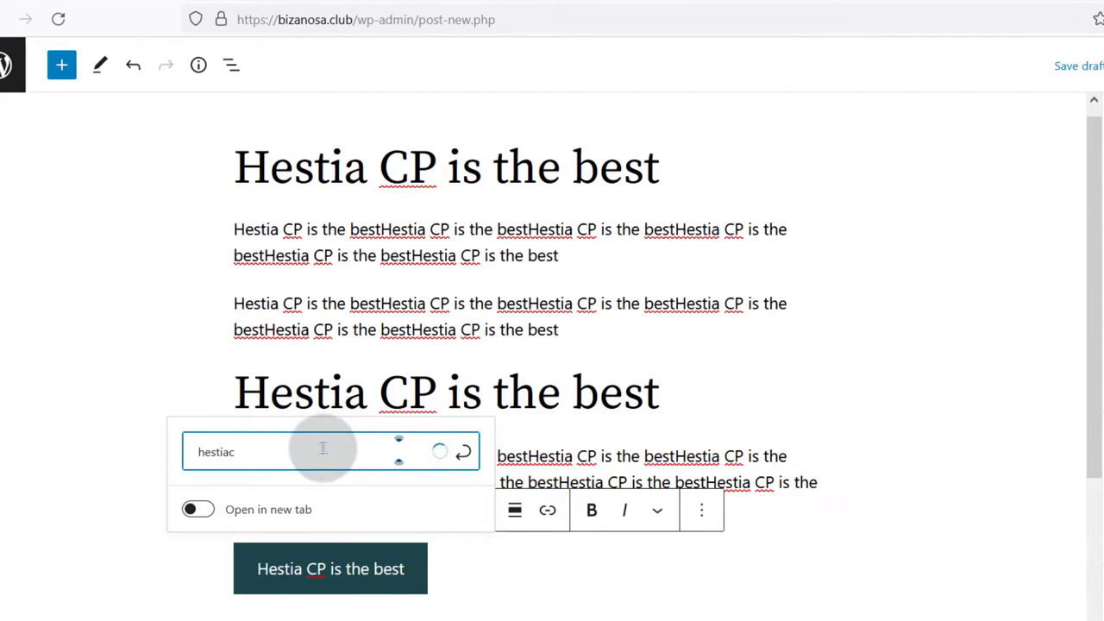
pyautogui.write('p.com')
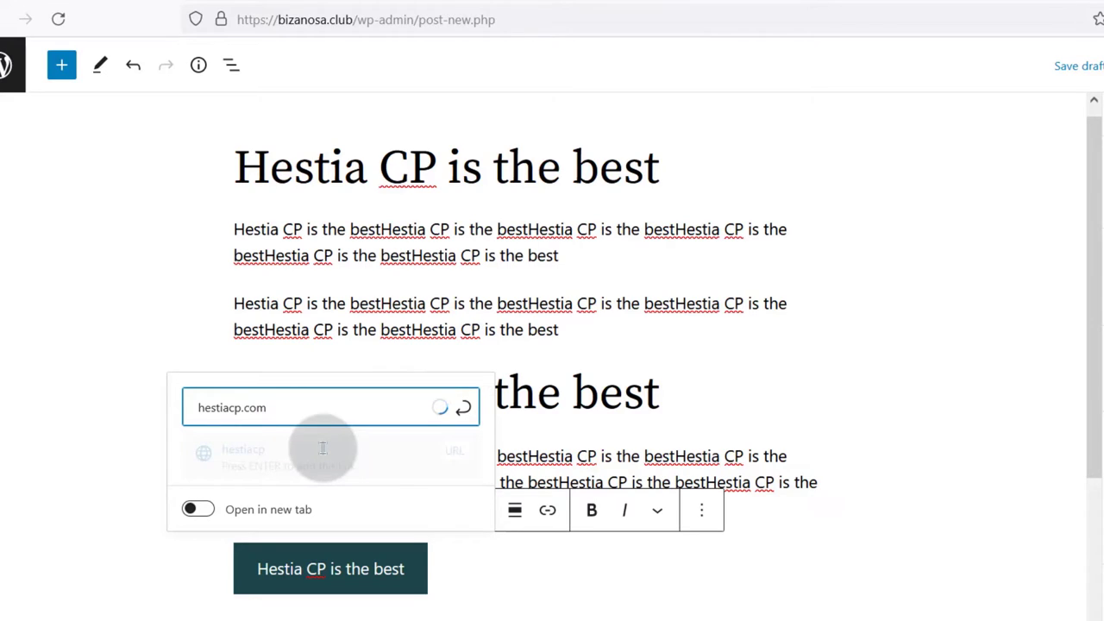
pyautogui.moveTo(278, 399); pyautogui.dragTo(221, 407)
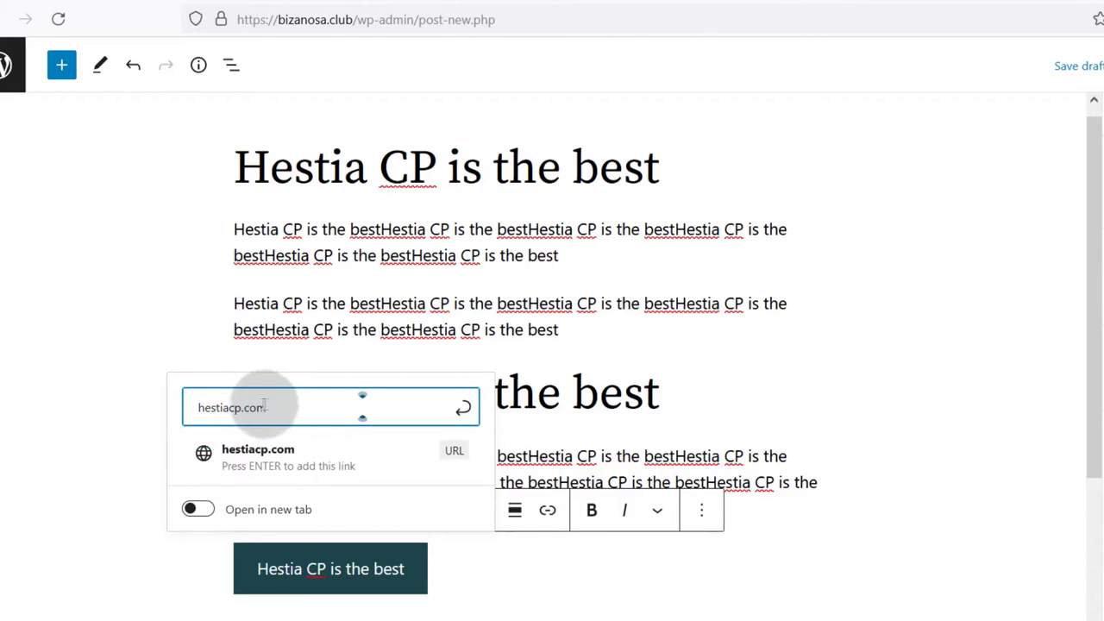
pyautogui.write('http')
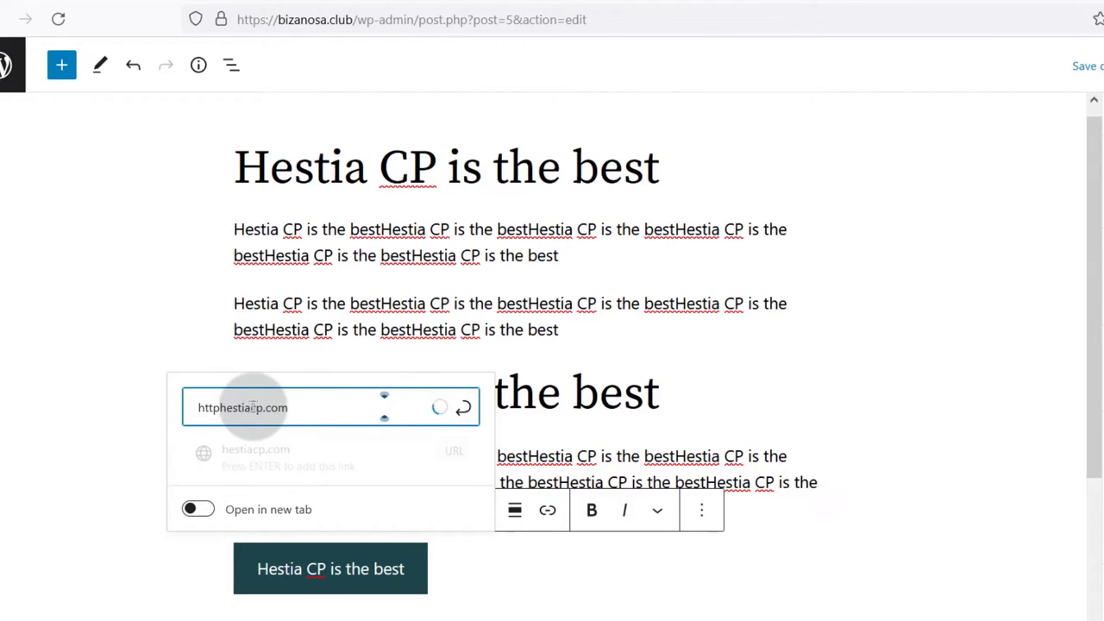
pyautogui.write('s://')
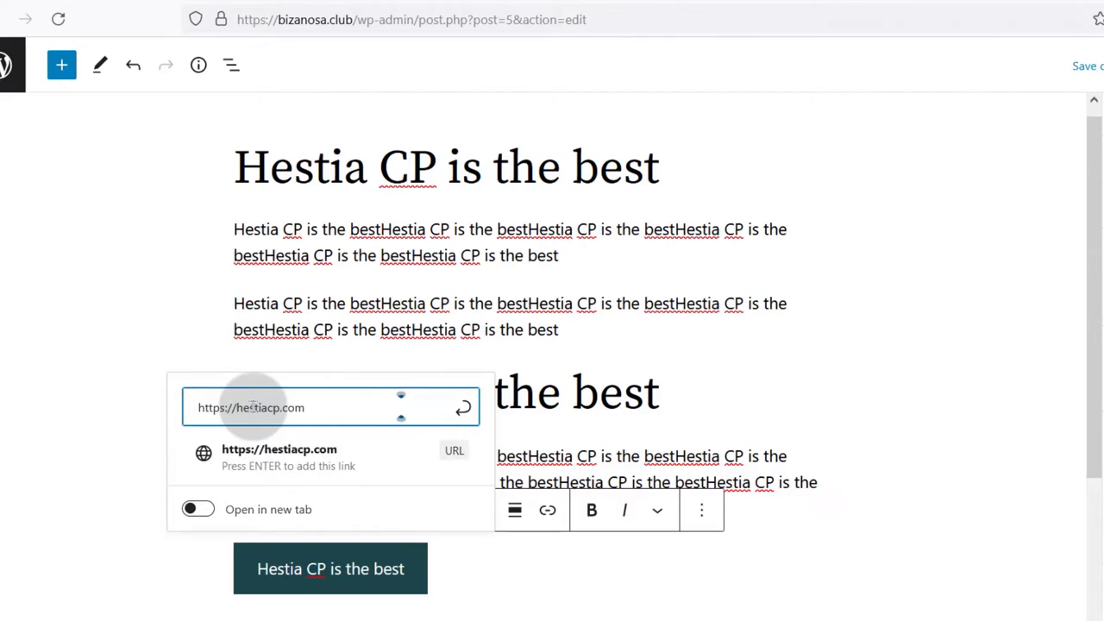
pyautogui.hotkey('ctrl', 'a')
pyautogui.press('super+c')
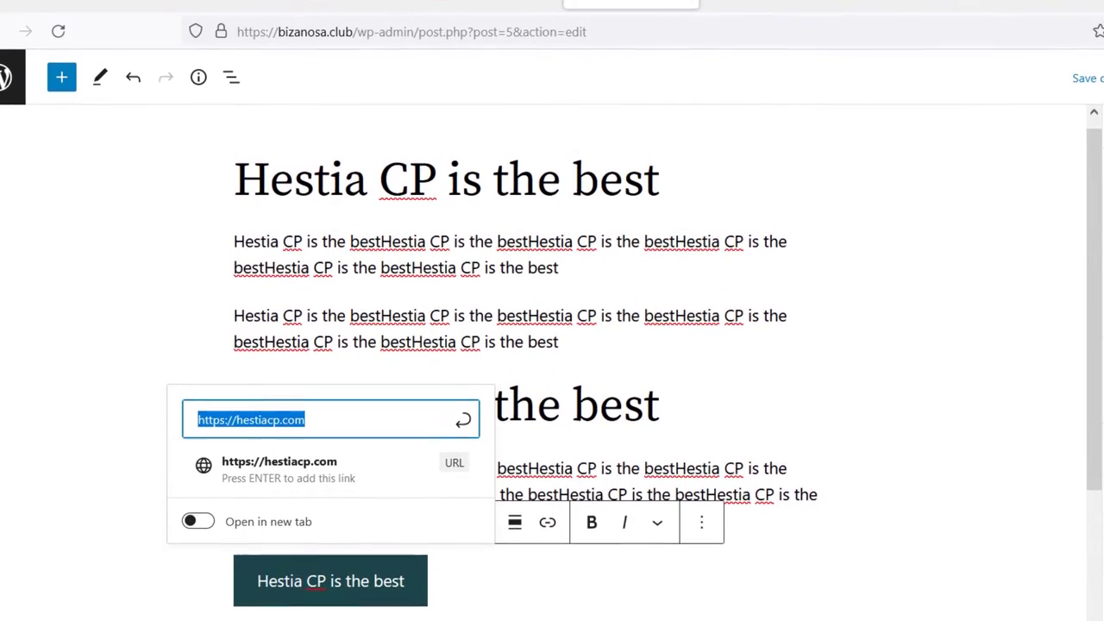
pyautogui.click(1046, 12)
pyautogui.rightClick(618, 19)
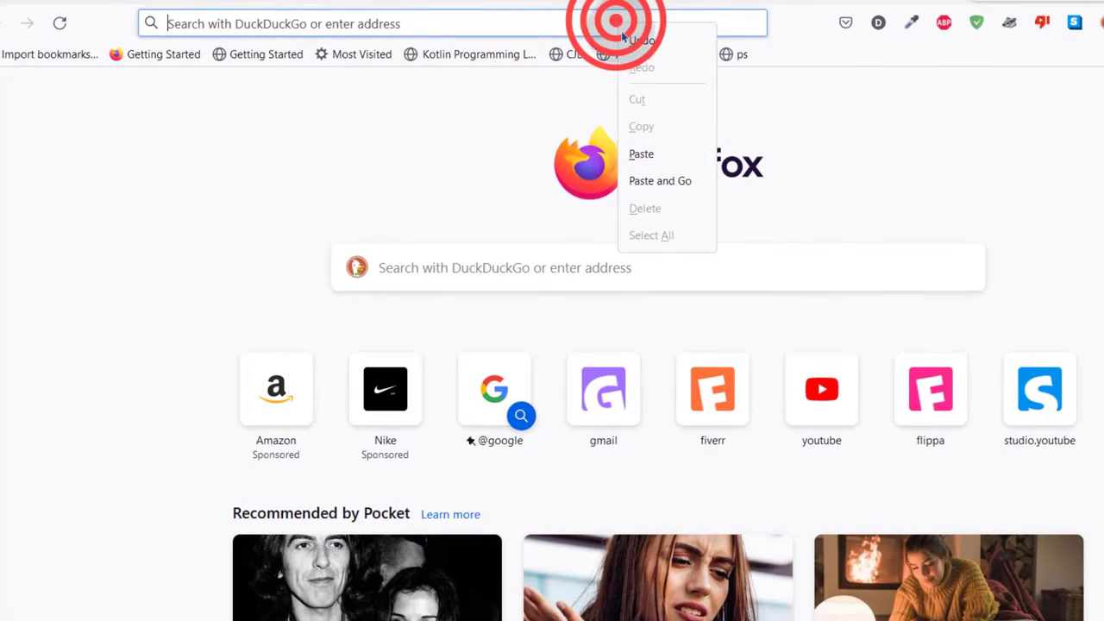
pyautogui.click(653, 179)
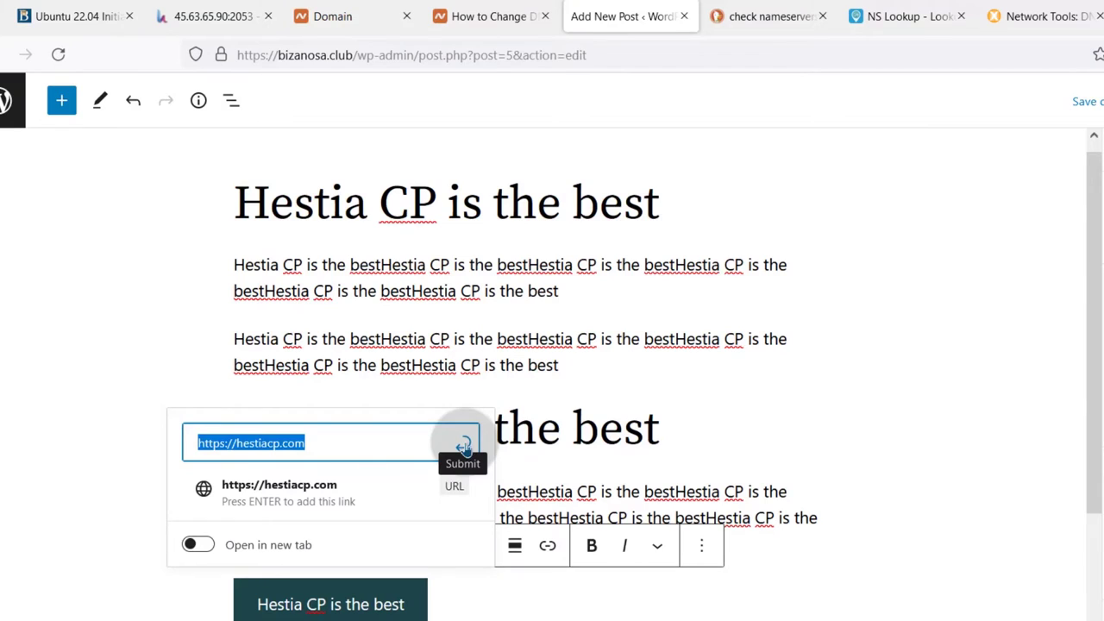
pyautogui.click(464, 444)
pyautogui.click(198, 543)
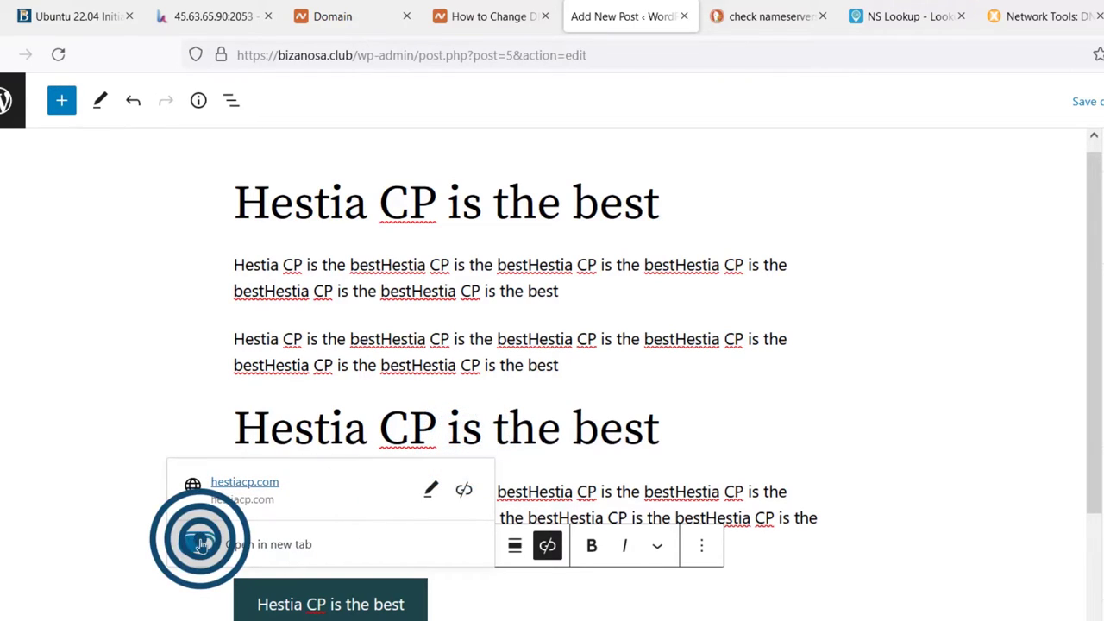
pyautogui.click(811, 427)
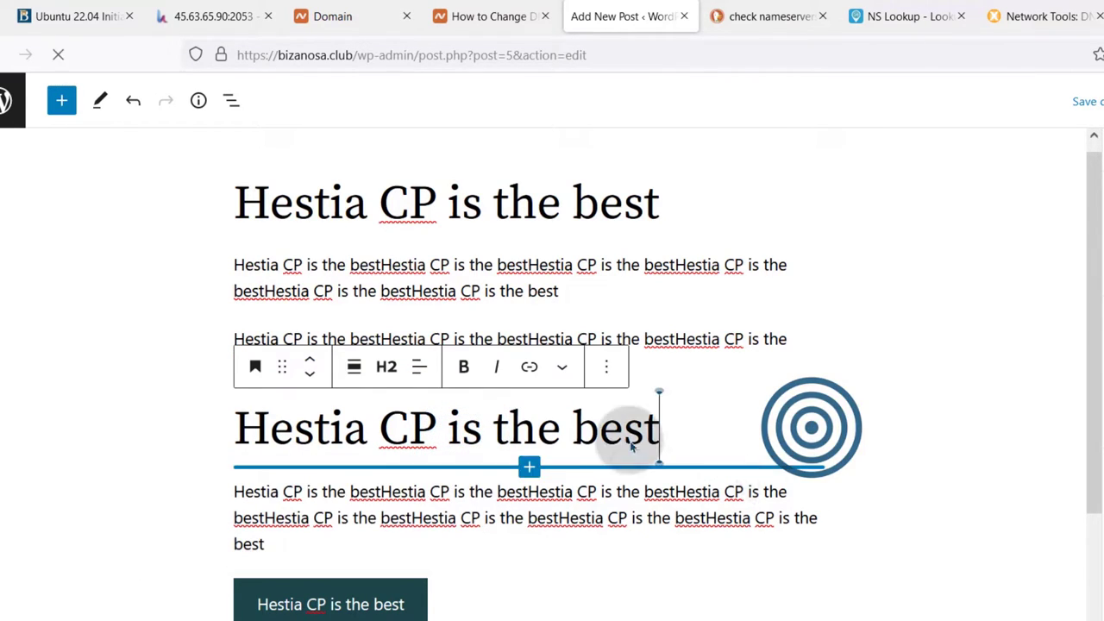
pyautogui.scroll(-1, 814, 512)
pyautogui.scroll(1, 814, 512)
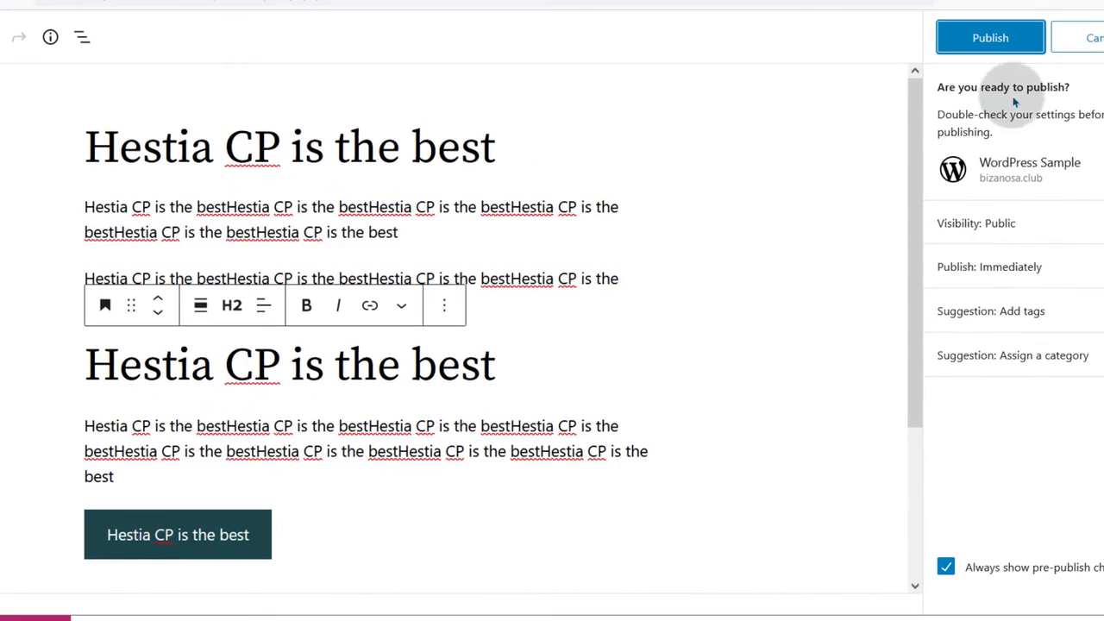
# Step: Publish the post and view it live in a new tab
pyautogui.click(1005, 38)
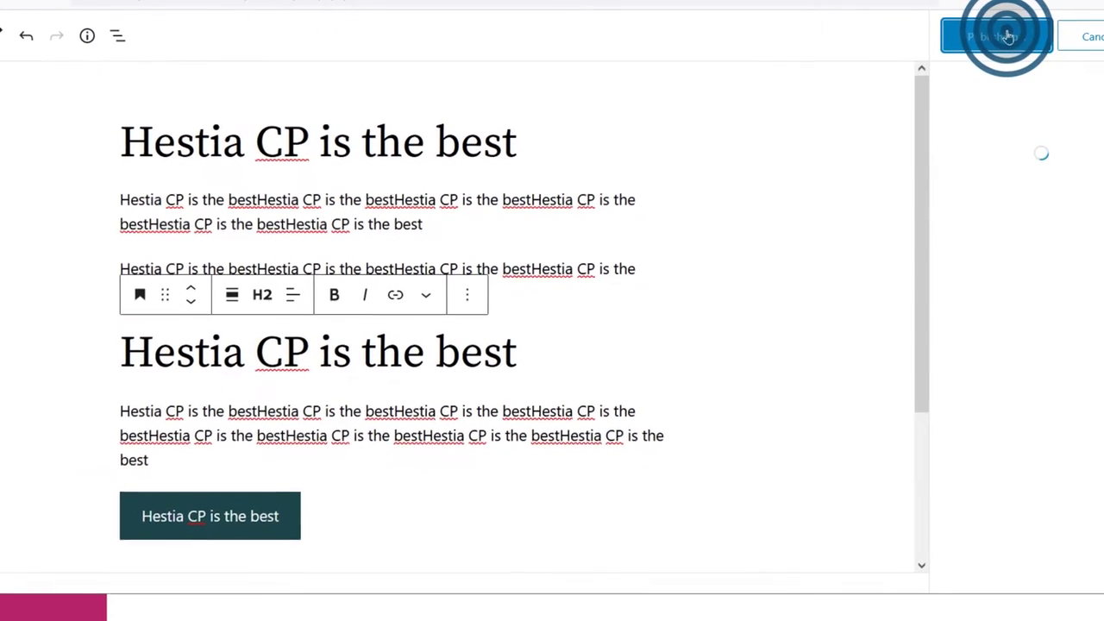
pyautogui.rightClick(37, 536)
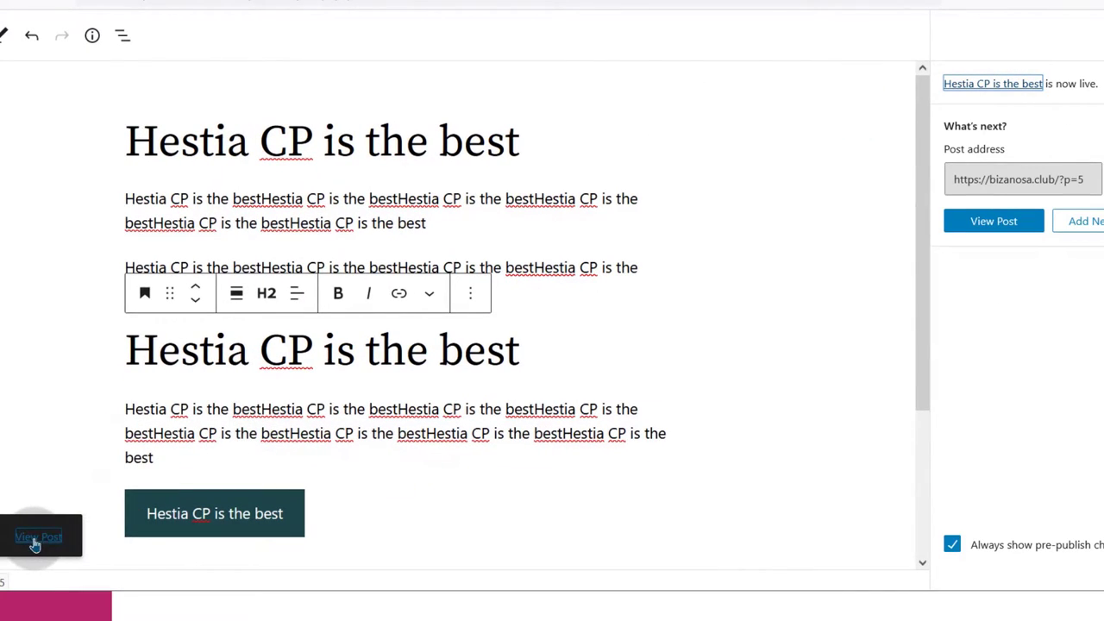
pyautogui.click(115, 307)
pyautogui.click(476, 37)
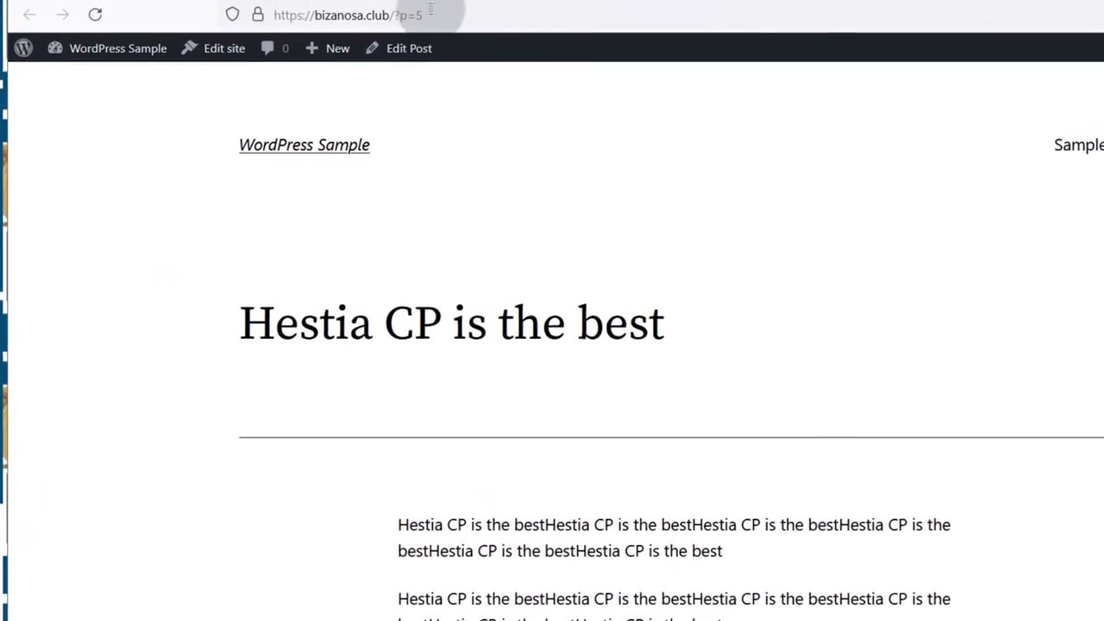
# Step: Check the live post's ?p=5 address, then go to the All Posts list
pyautogui.moveTo(302, 0); pyautogui.dragTo(253, 0)
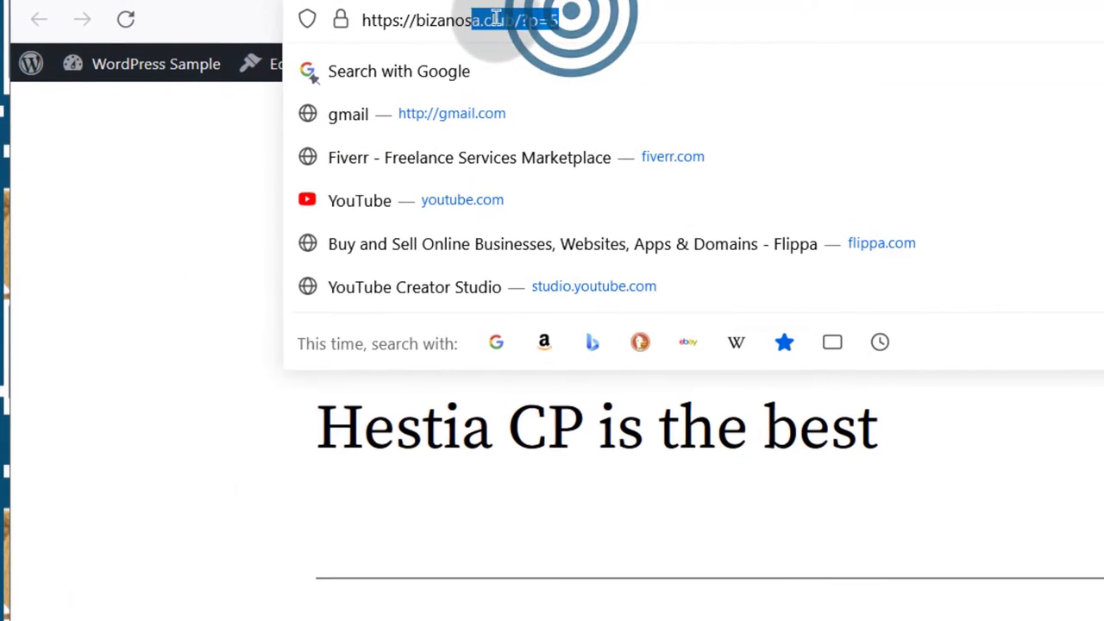
pyautogui.moveTo(497, 19); pyautogui.dragTo(493, 19)
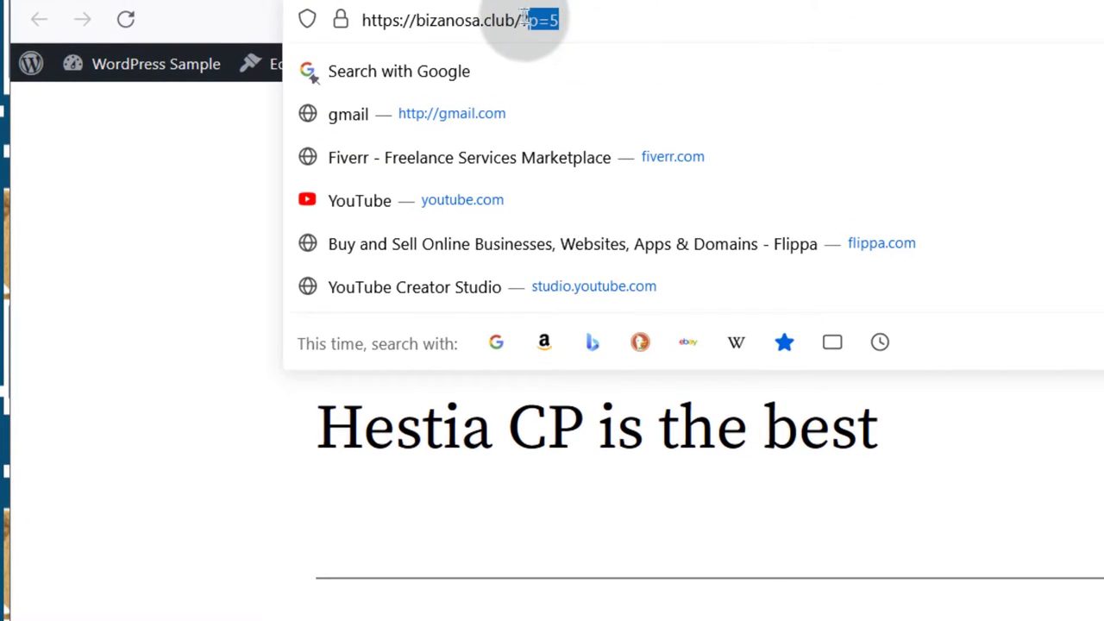
pyautogui.click(602, 19)
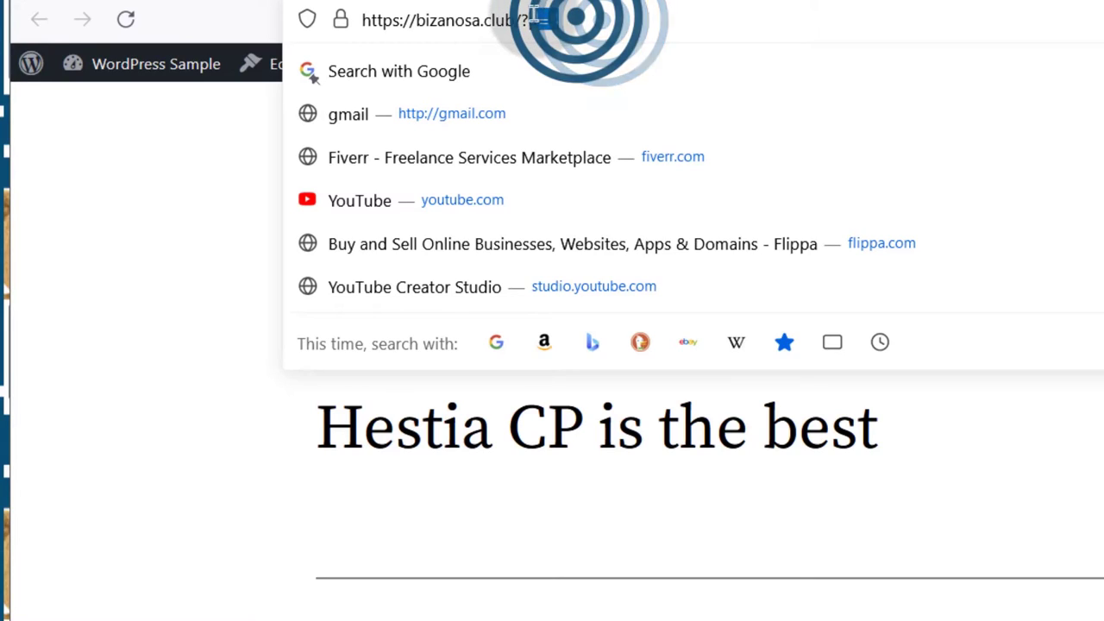
pyautogui.moveTo(601, 19); pyautogui.dragTo(521, 19)
pyautogui.click(149, 372)
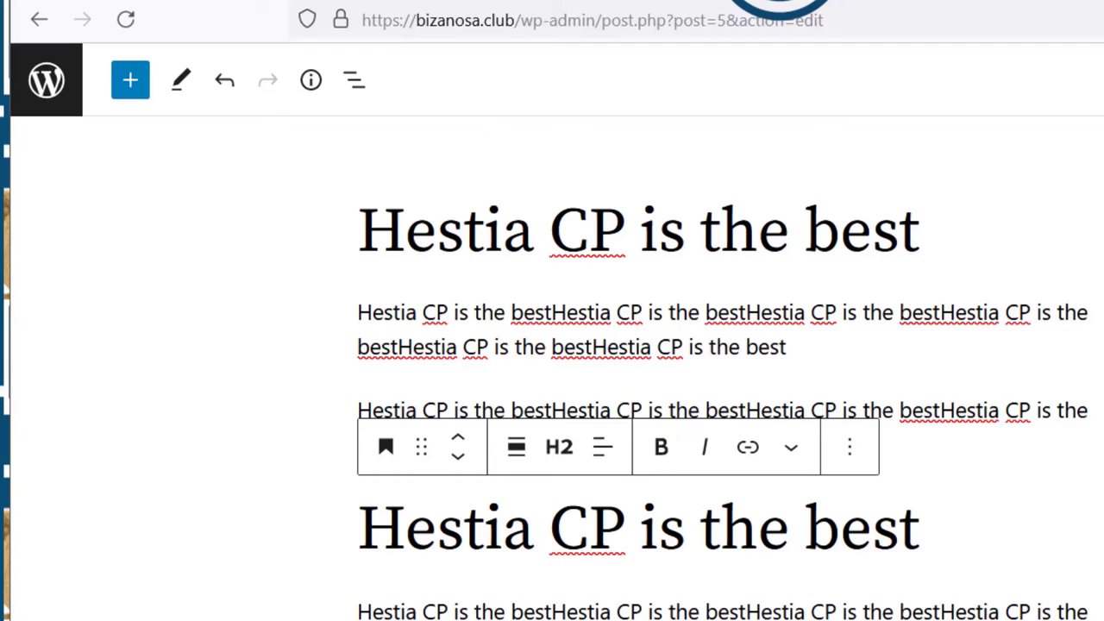
pyautogui.click(50, 84)
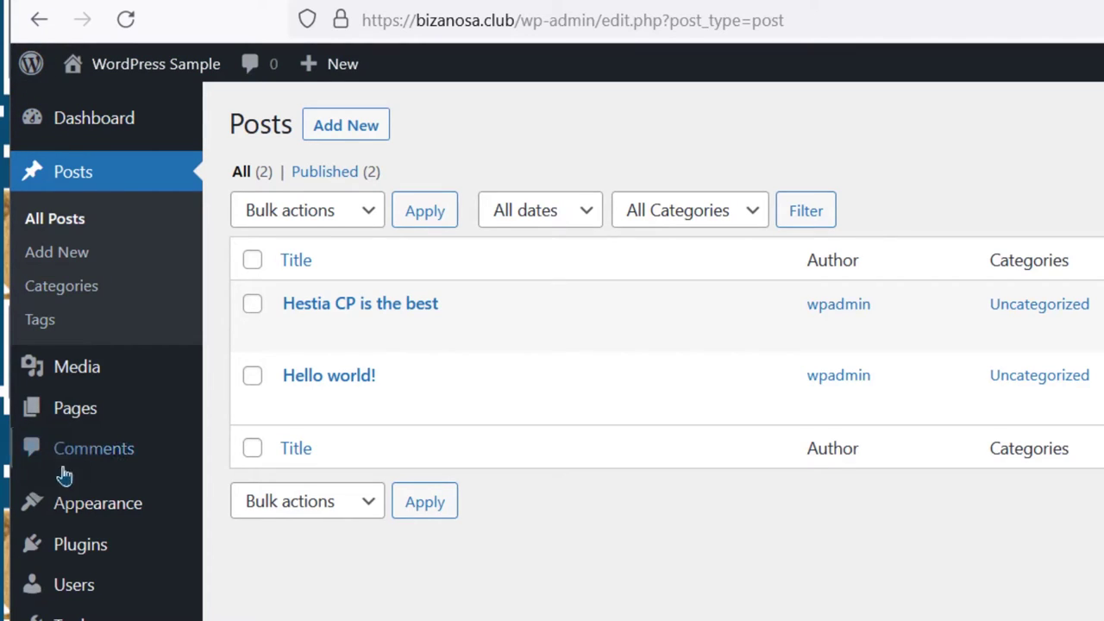
# Step: Set permalinks to Post name, save, and reload the post at /hestia-cp-is-the-best/
pyautogui.moveTo(102, 620)
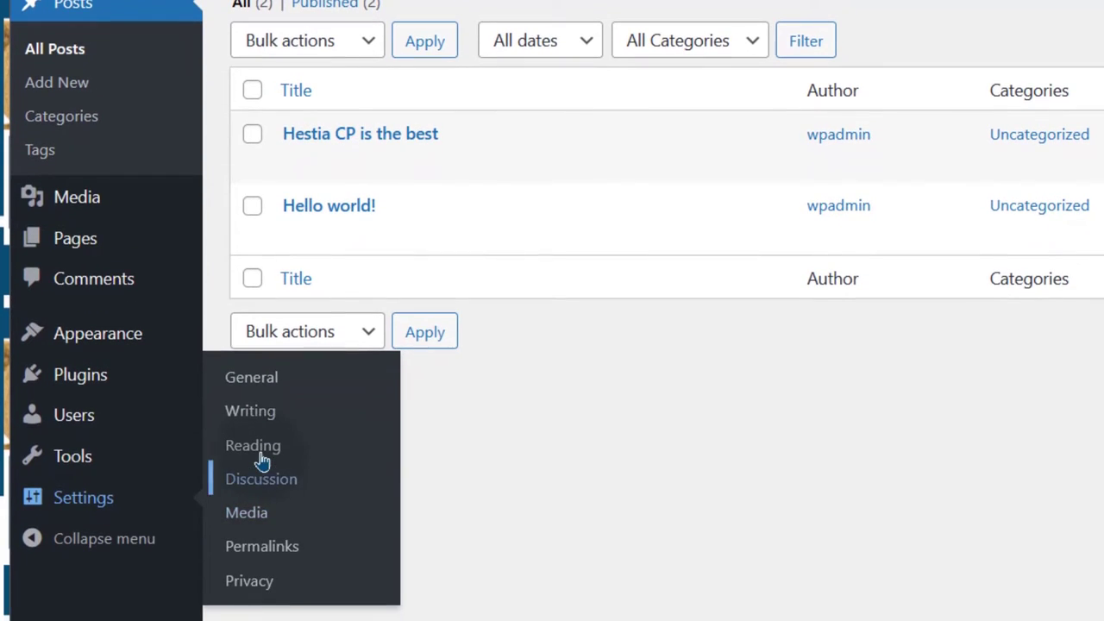
pyautogui.click(269, 557)
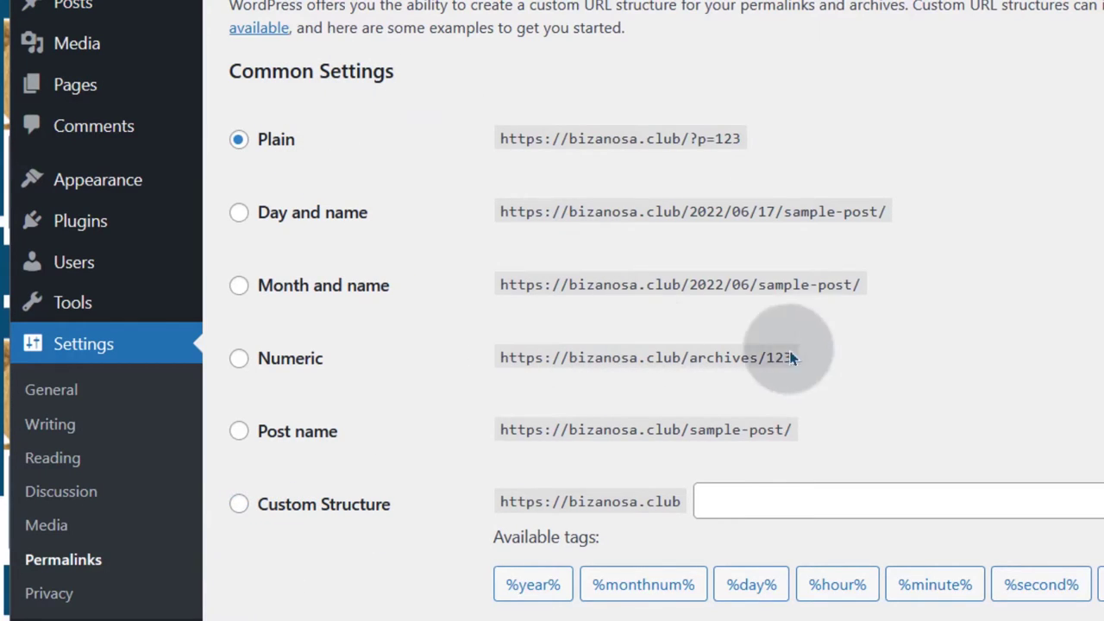
pyautogui.click(289, 432)
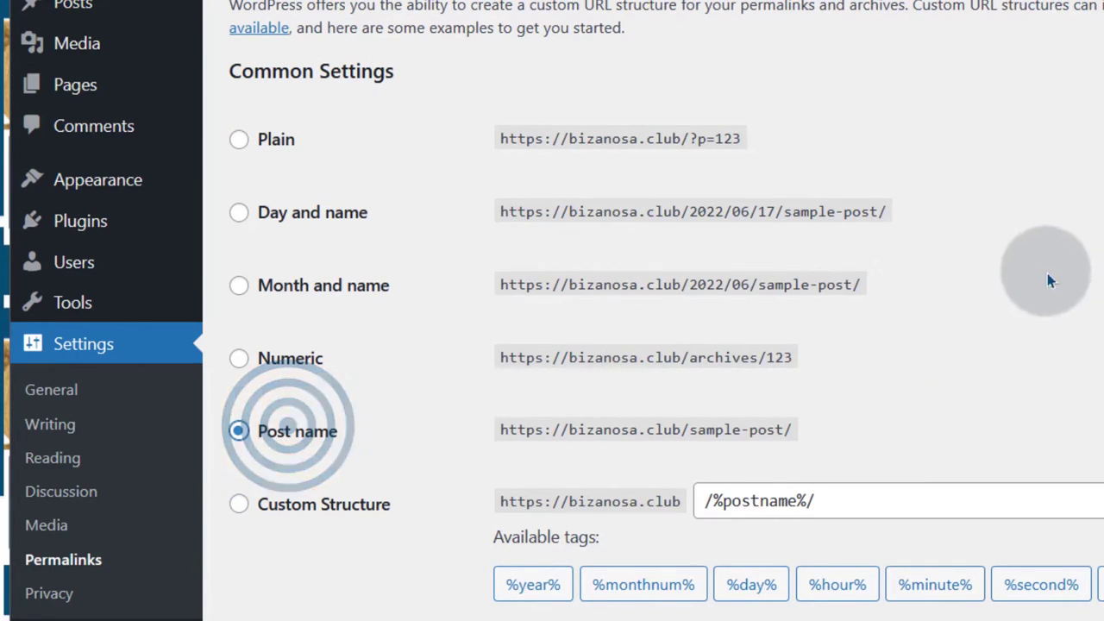
pyautogui.scroll(-4, 1045, 259)
pyautogui.click(291, 577)
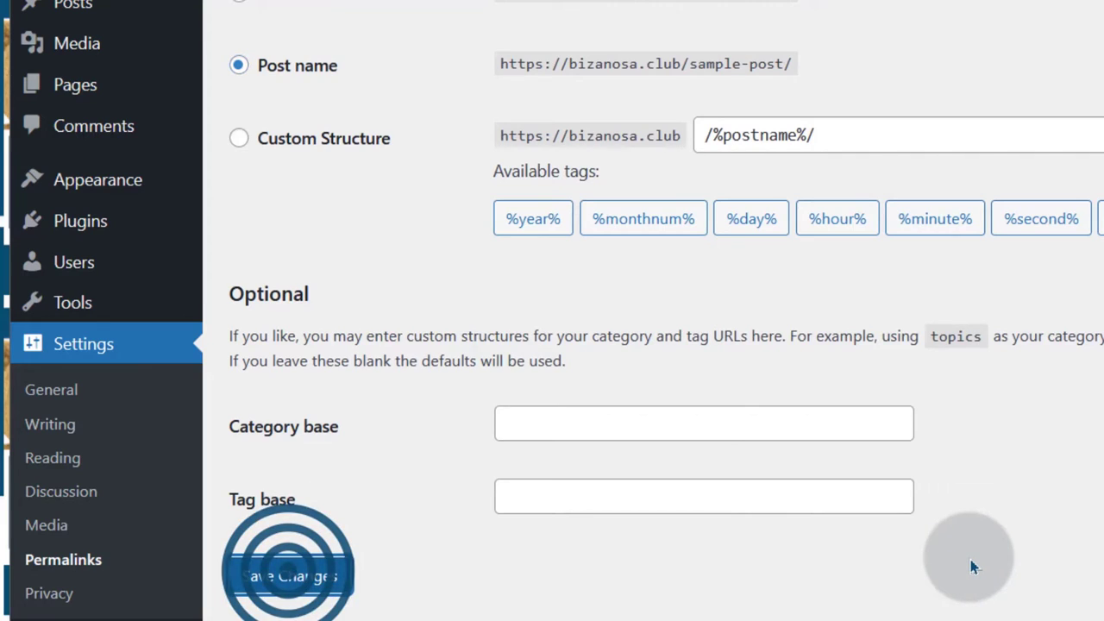
pyautogui.scroll(3, 862, 518)
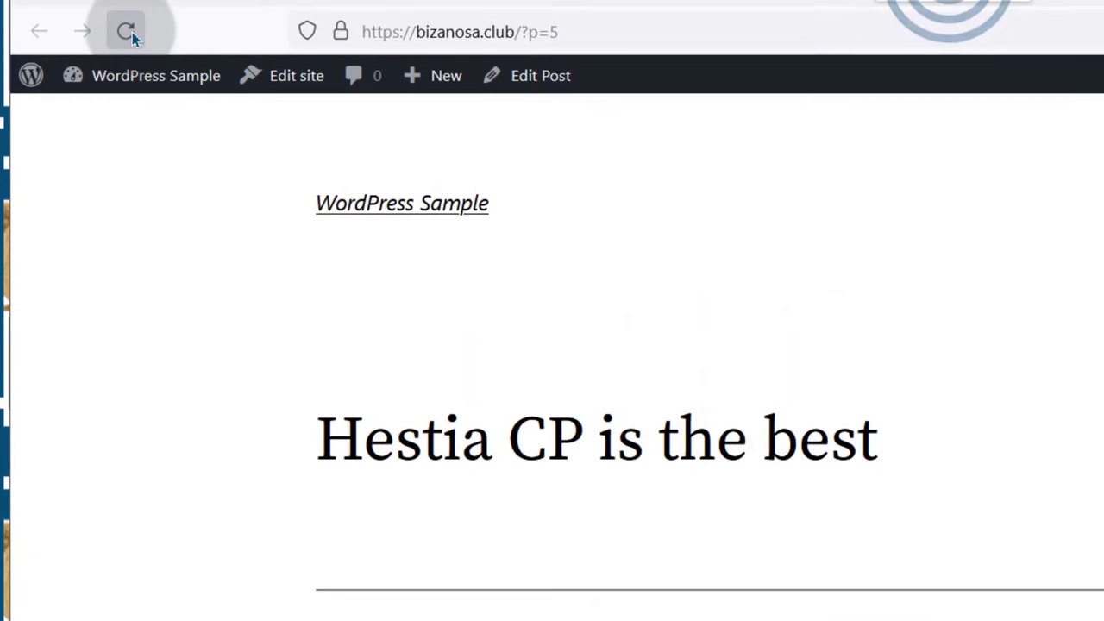
pyautogui.click(130, 32)
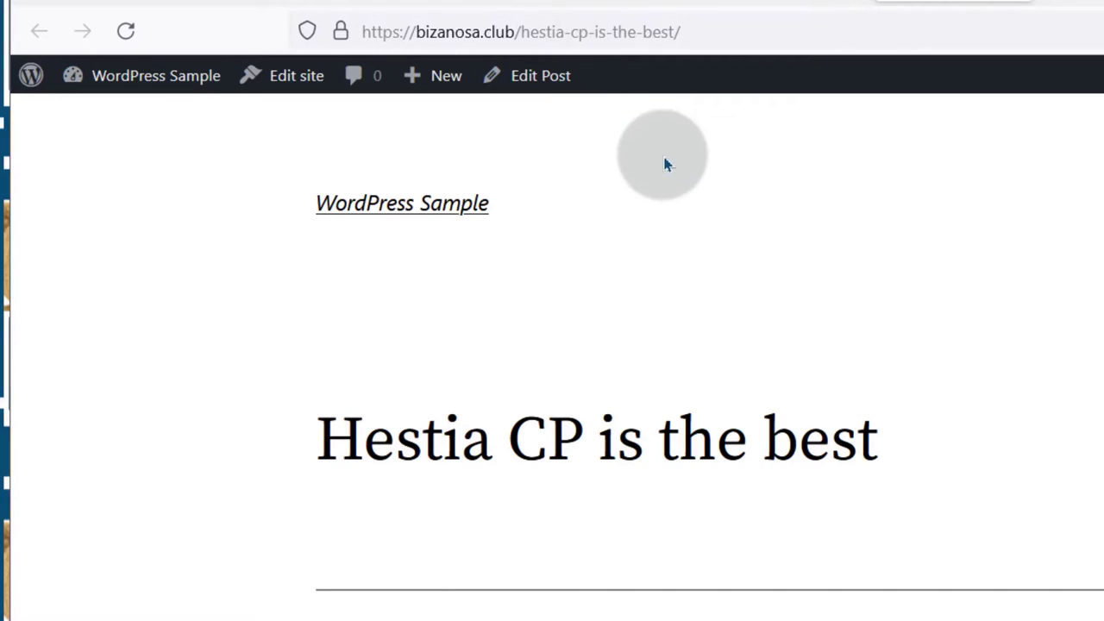
pyautogui.scroll(-6, 679, 338)
pyautogui.scroll(-3, 632, 324)
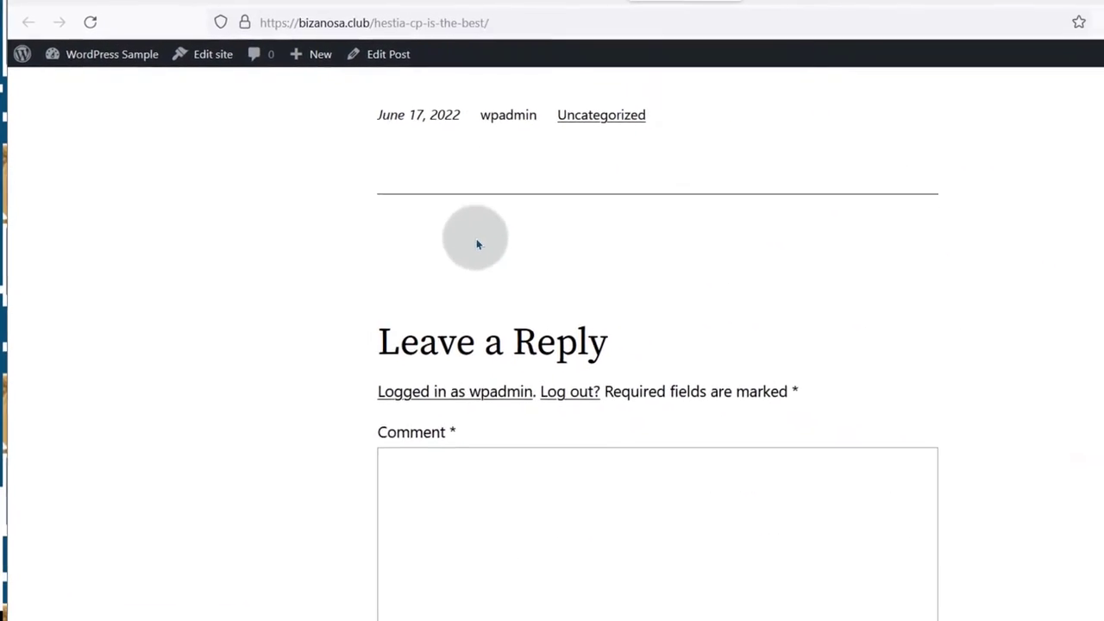
pyautogui.scroll(10, 665, 335)
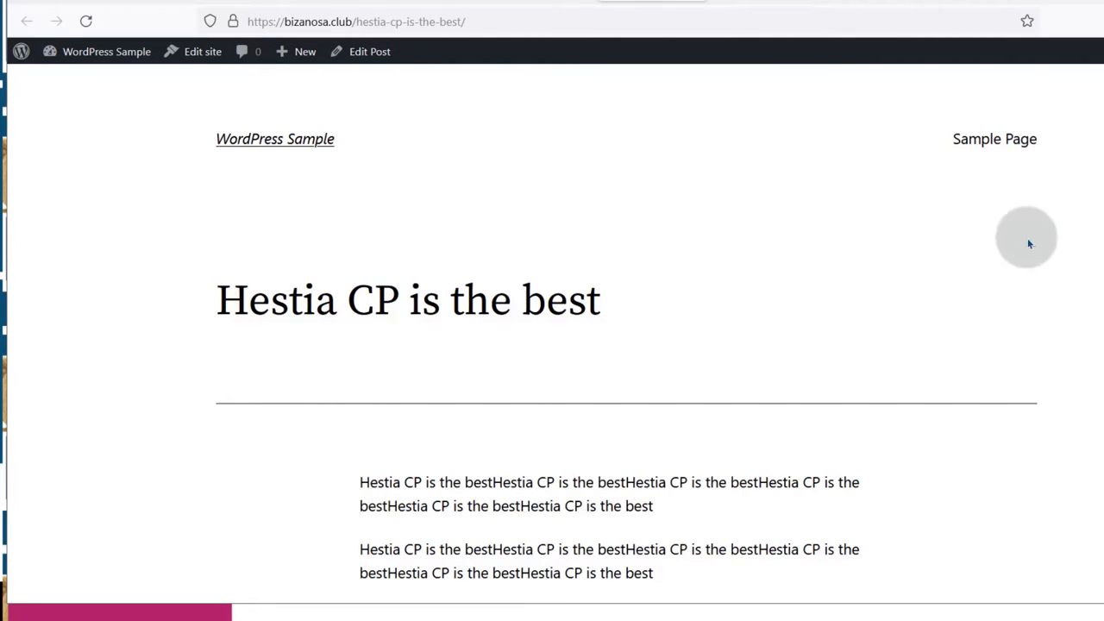
pyautogui.scroll(-10, 345, 326)
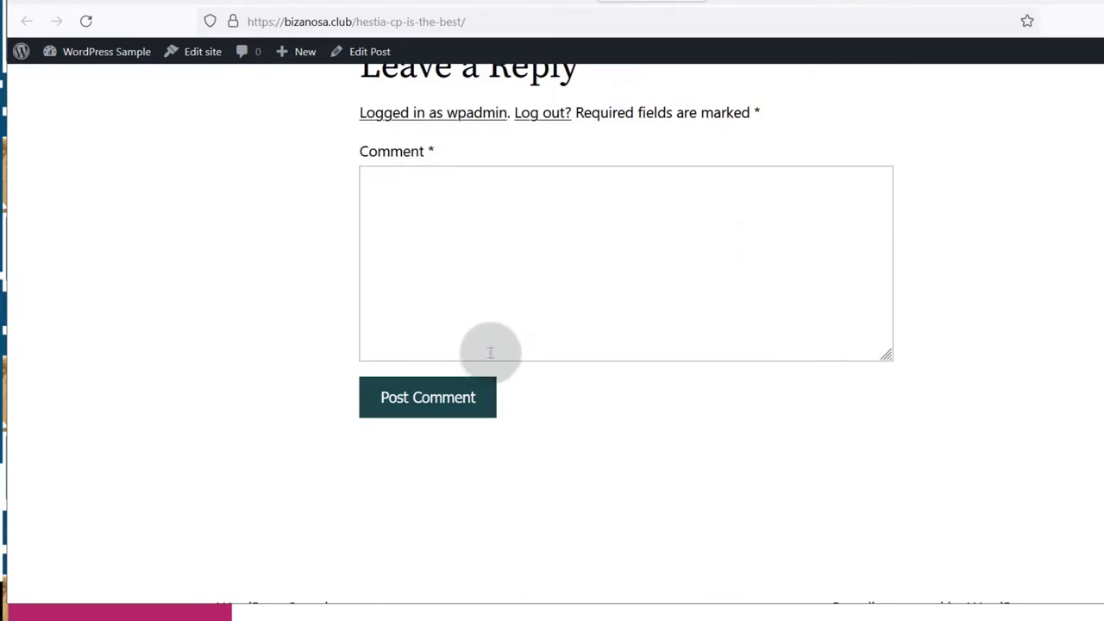
pyautogui.scroll(10, 490, 352)
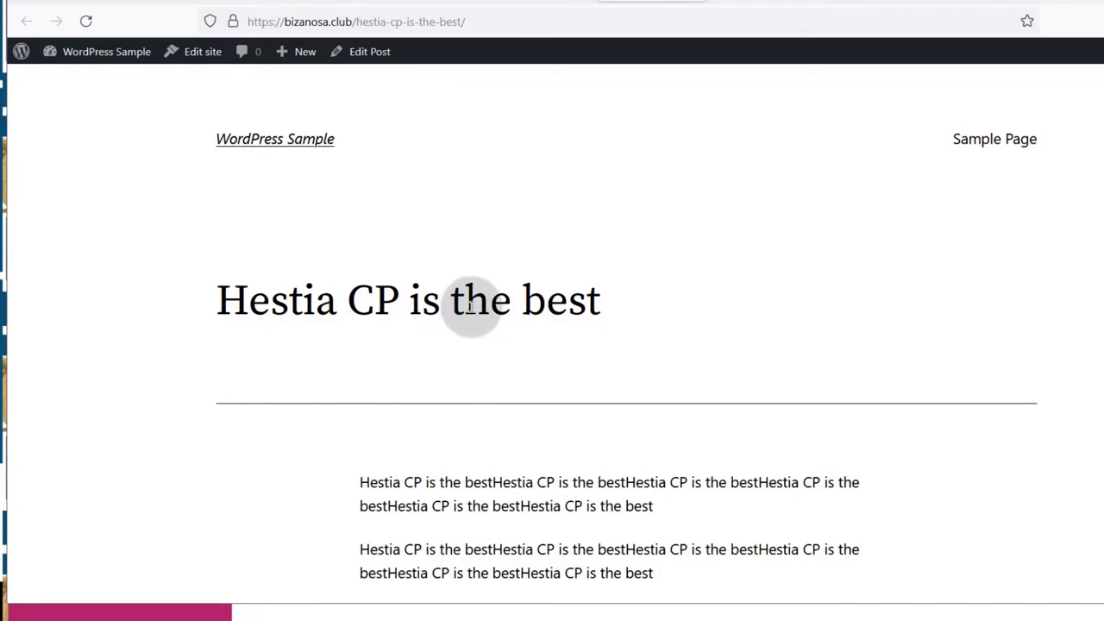
pyautogui.scroll(-7, 472, 308)
pyautogui.scroll(4, 491, 320)
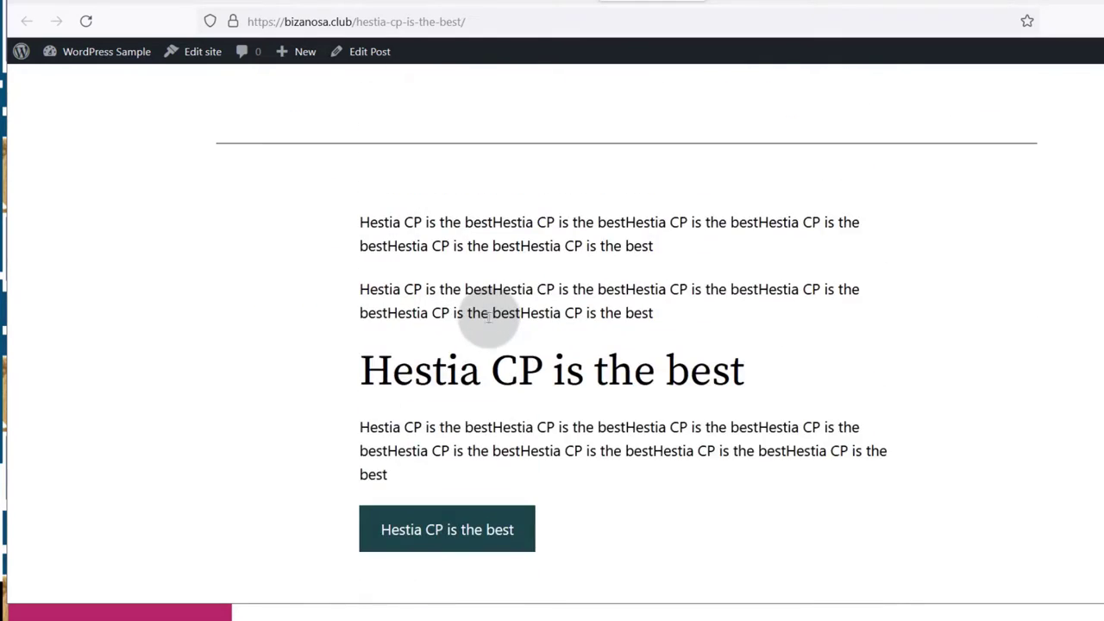
pyautogui.scroll(3, 488, 318)
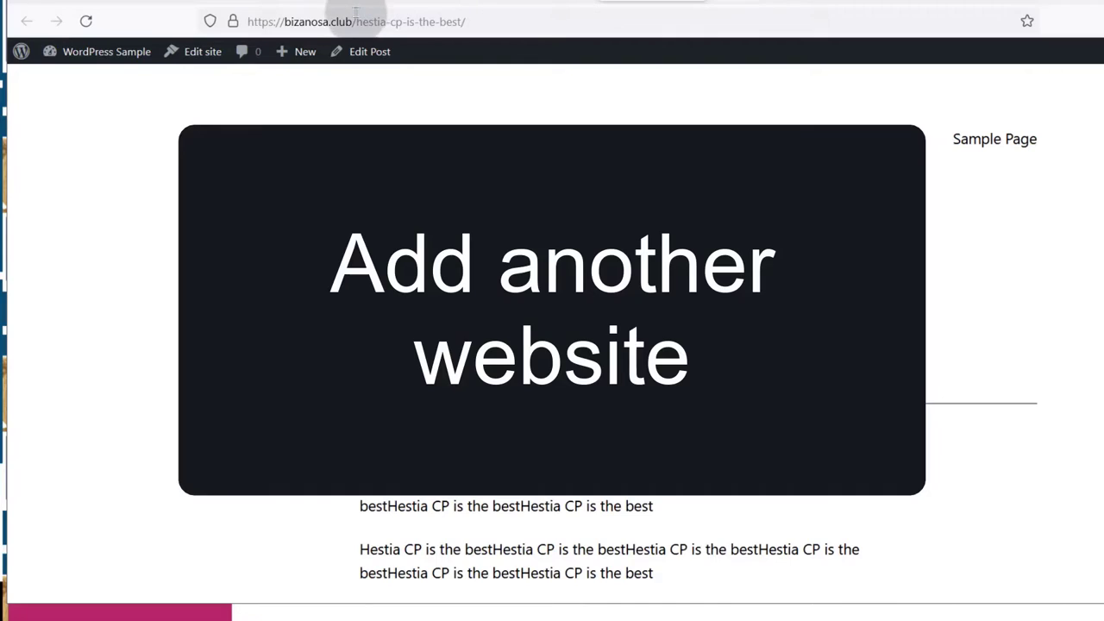
# Step: Copy bizanosa.club from the post's address bar and return to Hestia Control Panel
pyautogui.click(302, 23)
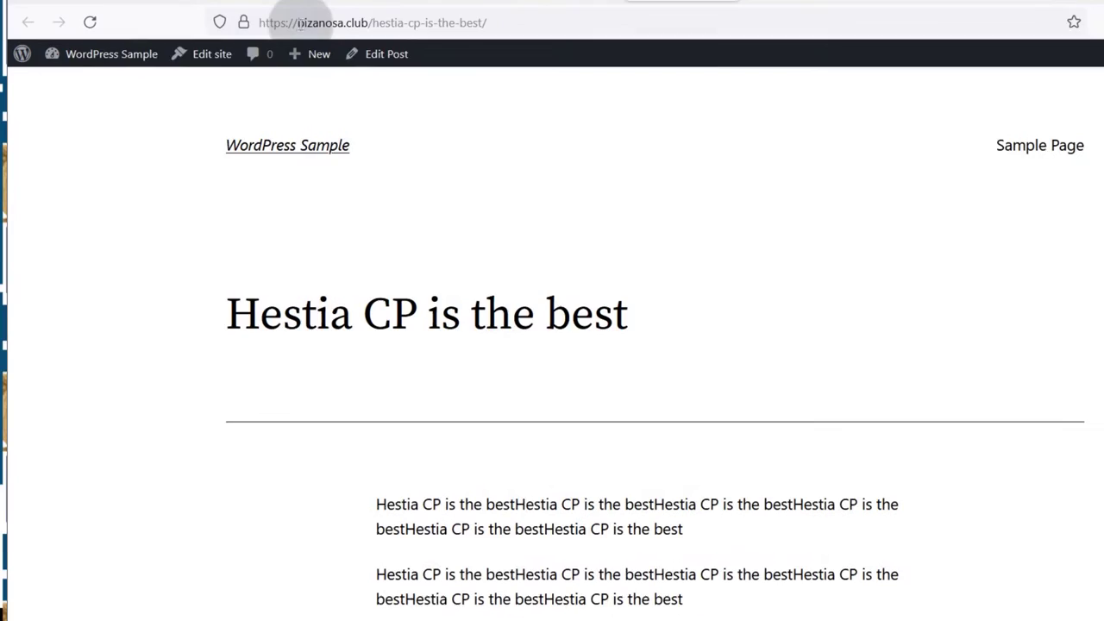
pyautogui.doubleClick(302, 23)
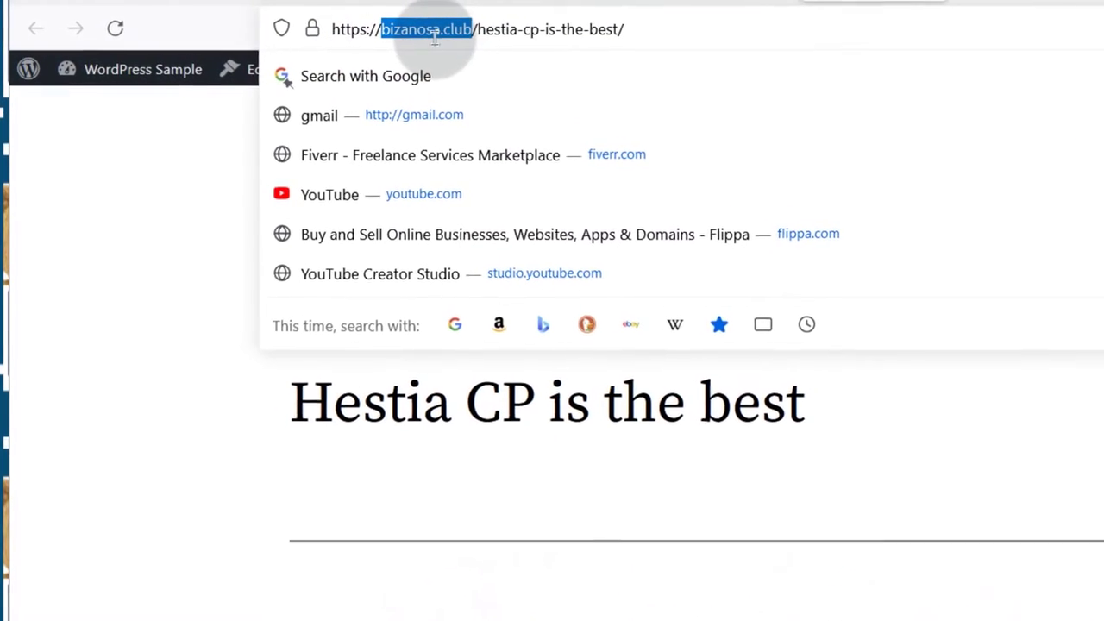
pyautogui.rightClick(421, 33)
pyautogui.click(505, 166)
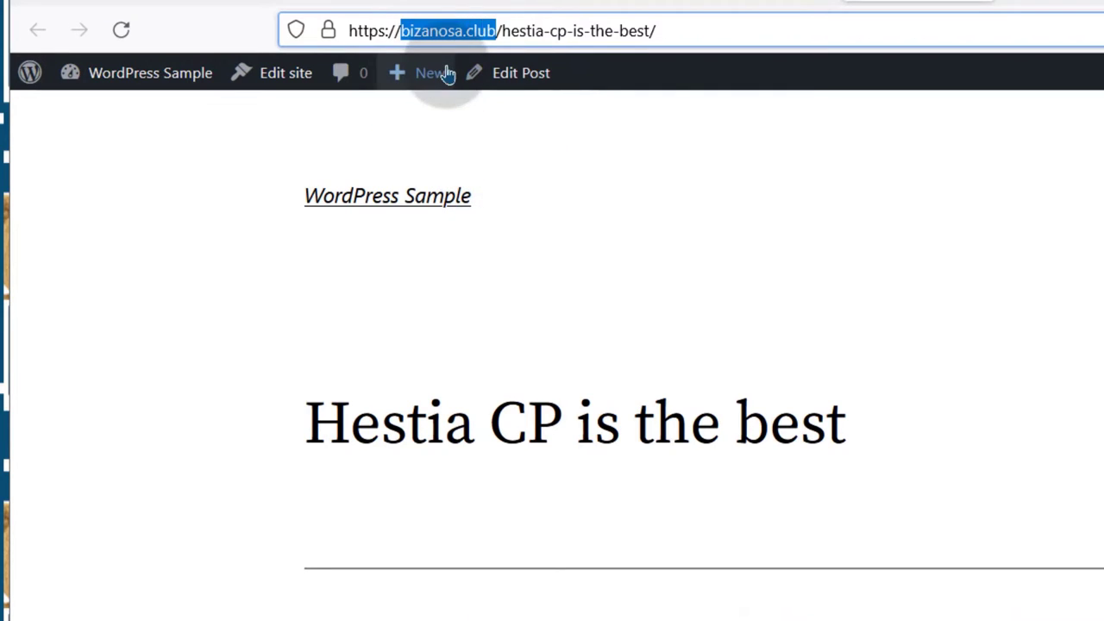
pyautogui.rightClick(459, 33)
pyautogui.click(503, 164)
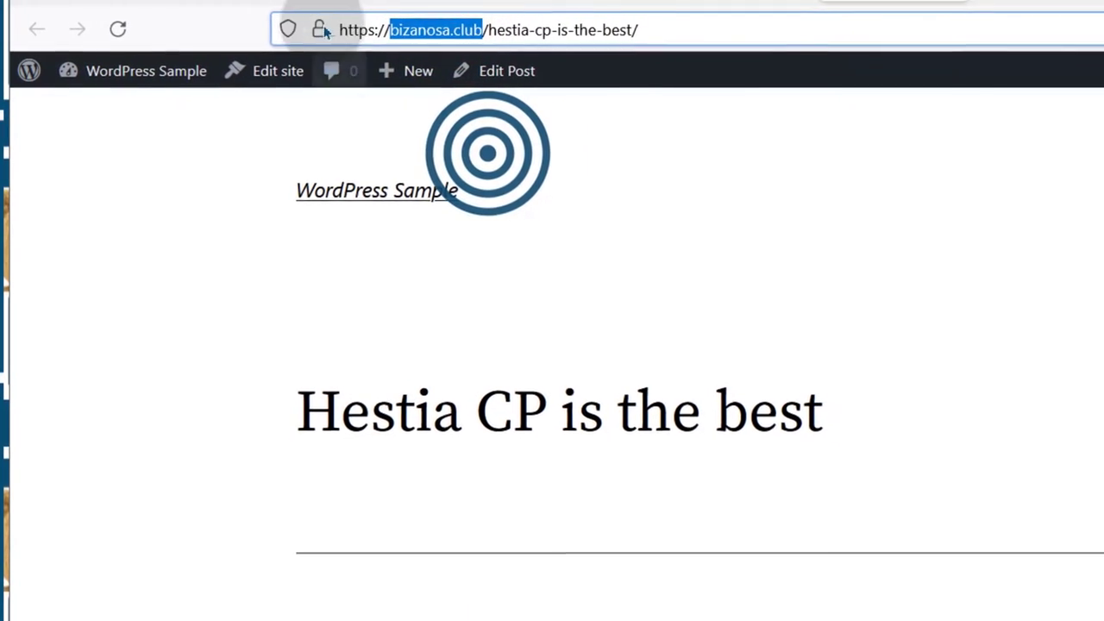
pyautogui.click(264, 26)
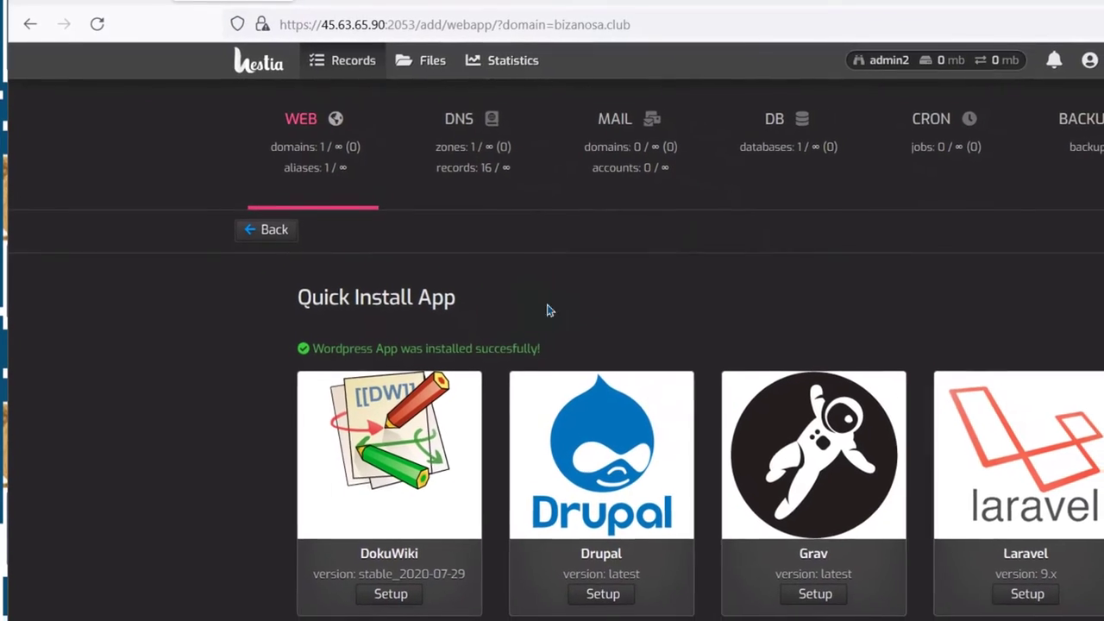
# Step: Add the web domain shop.bizanosa.club with Create DNS zone ticked and save it
pyautogui.click(290, 113)
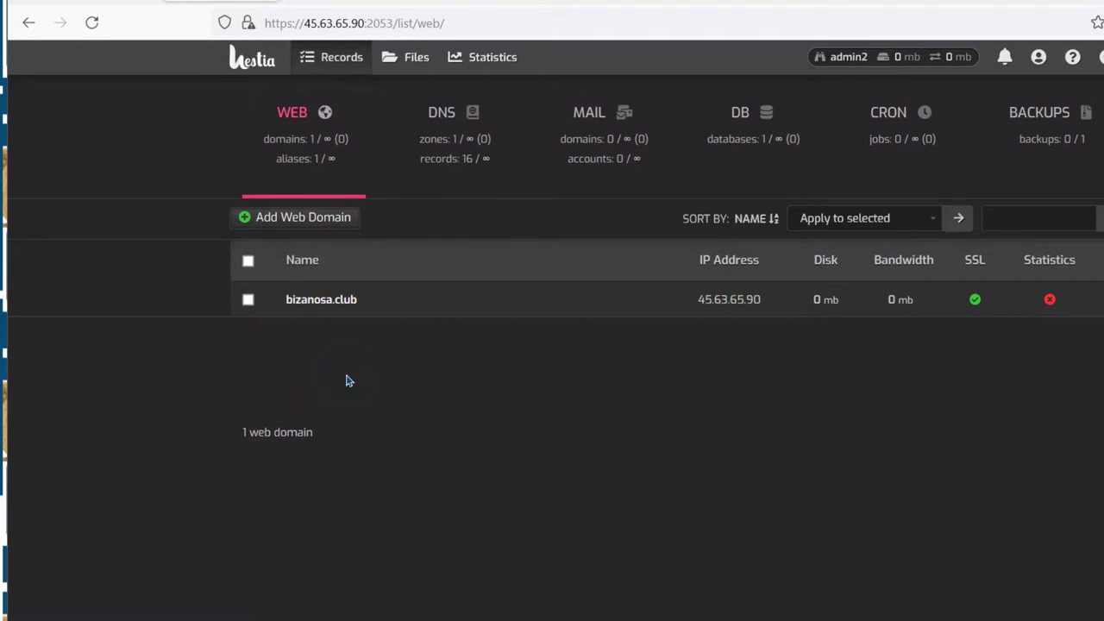
pyautogui.click(305, 219)
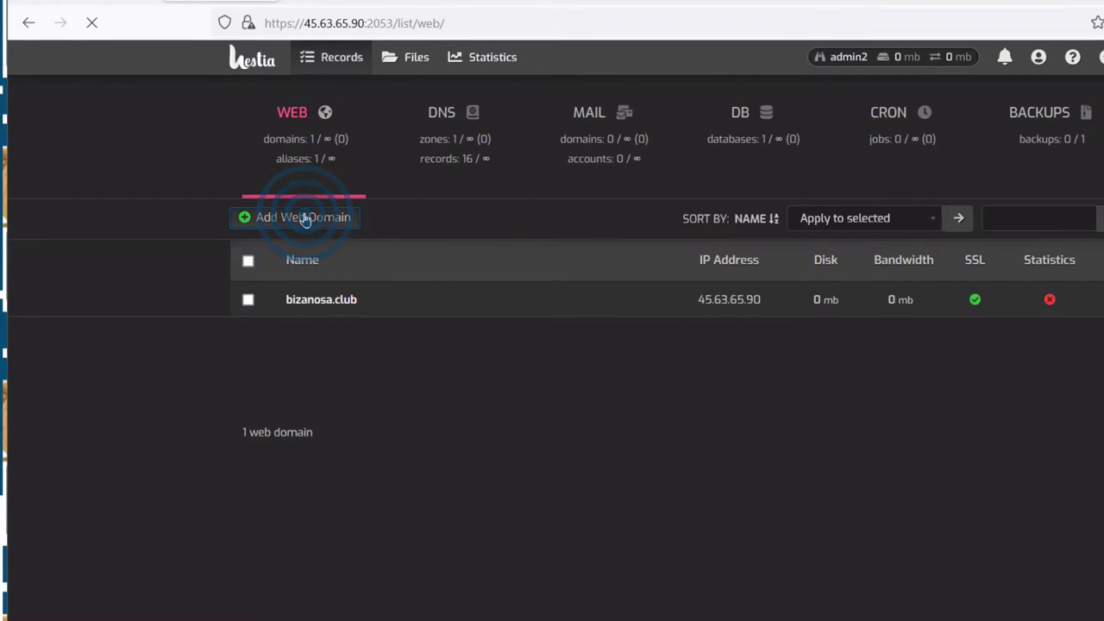
pyautogui.click(398, 370)
pyautogui.rightClick(398, 369)
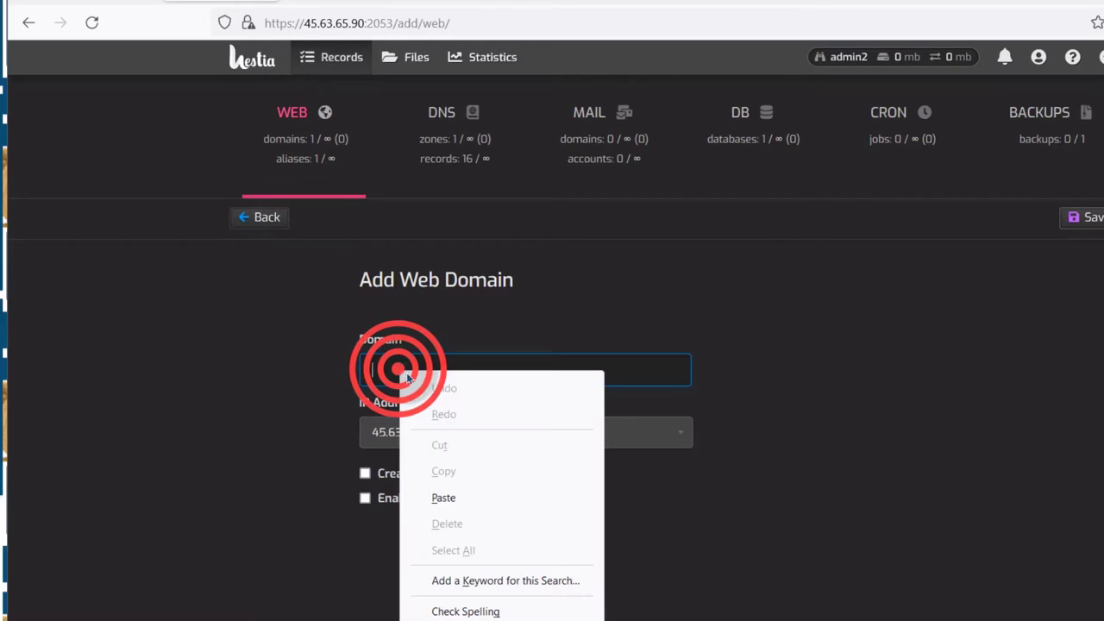
pyautogui.click(449, 498)
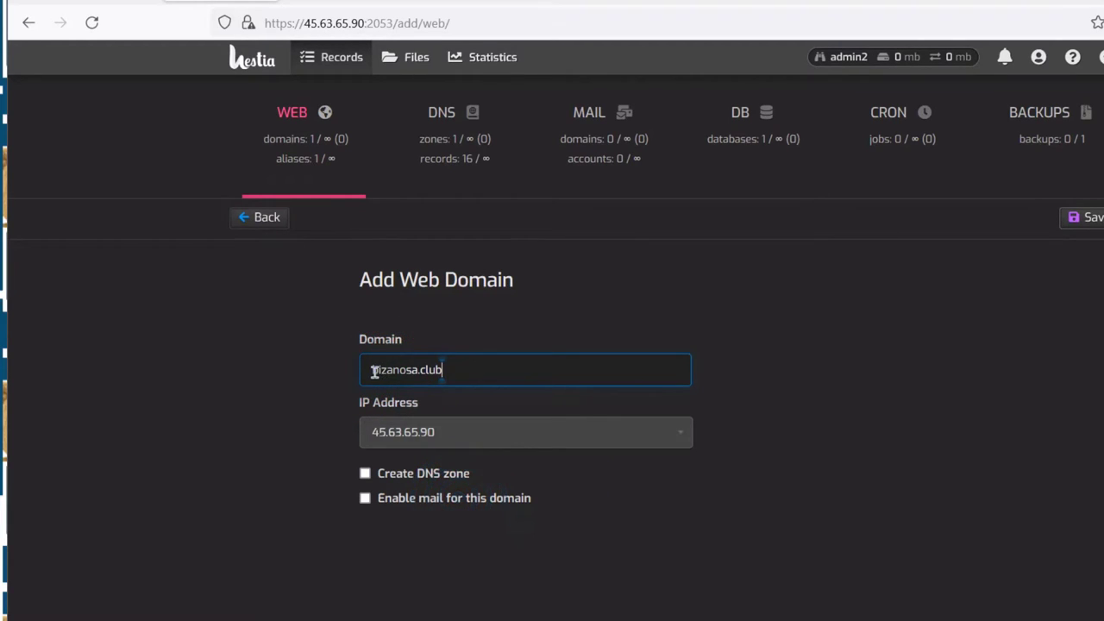
pyautogui.click(374, 371)
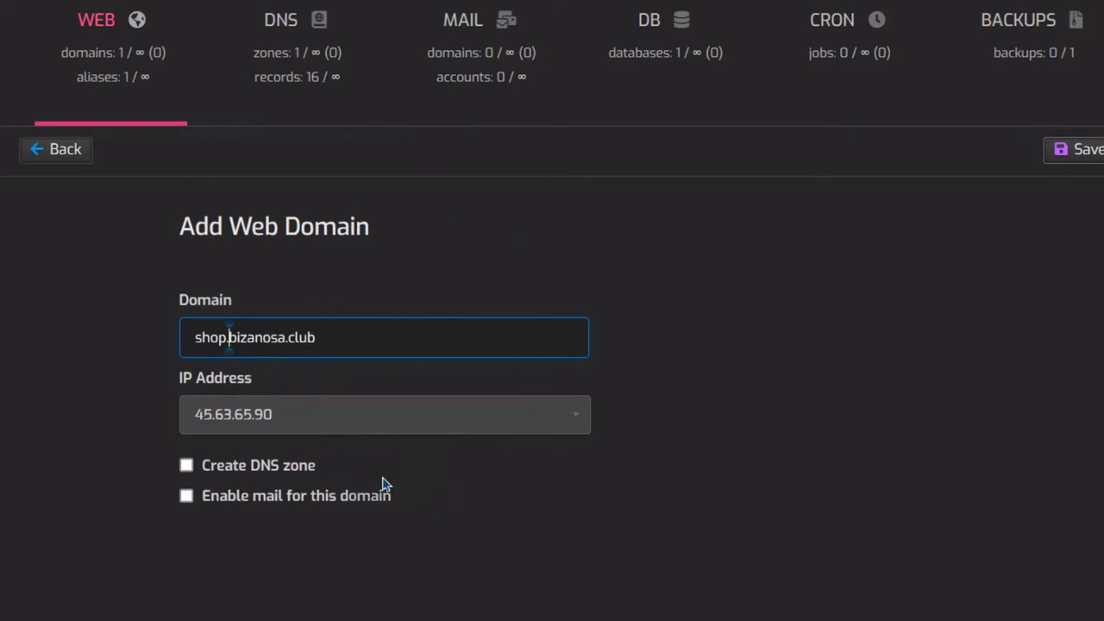
pyautogui.click(188, 467)
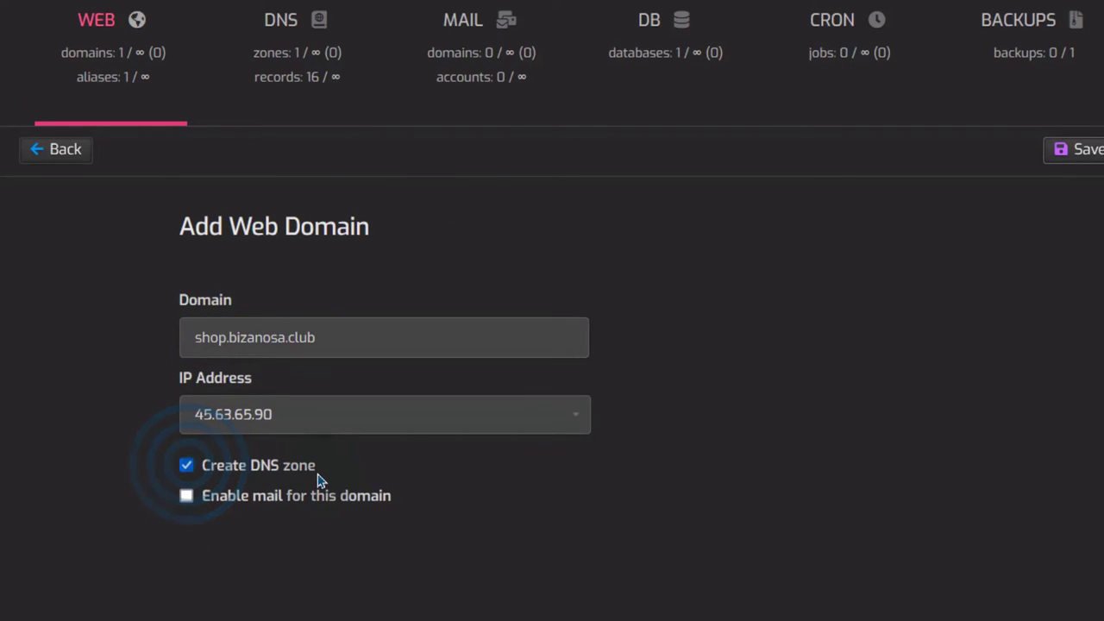
pyautogui.click(1087, 154)
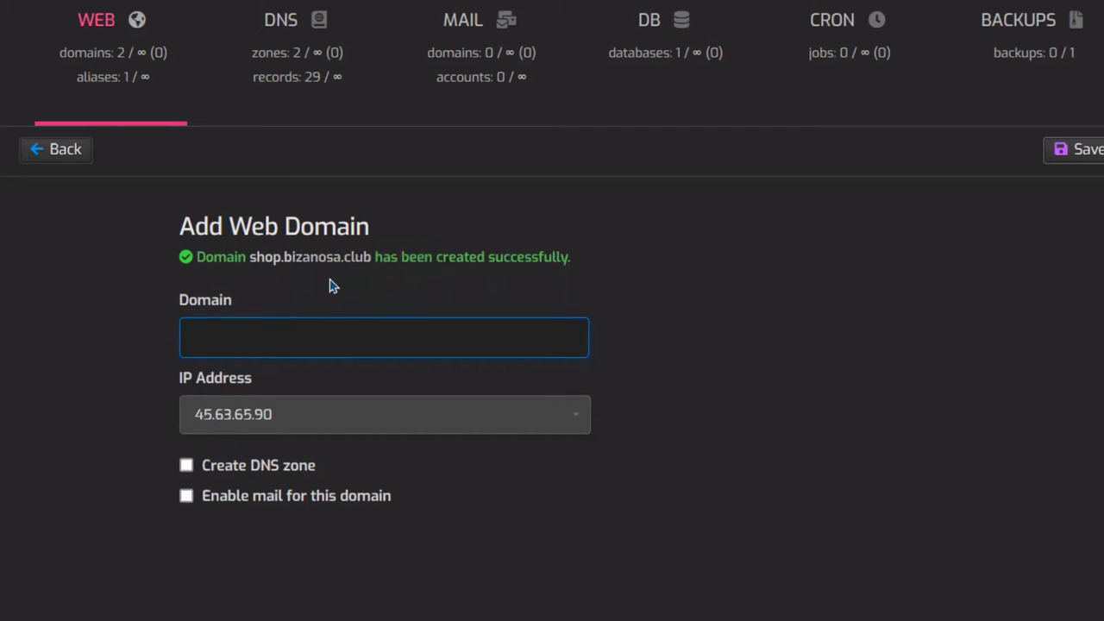
# Step: Open shop.bizanosa.club to see its 'We're working on it!' placeholder, then return to Hestia
pyautogui.rightClick(298, 262)
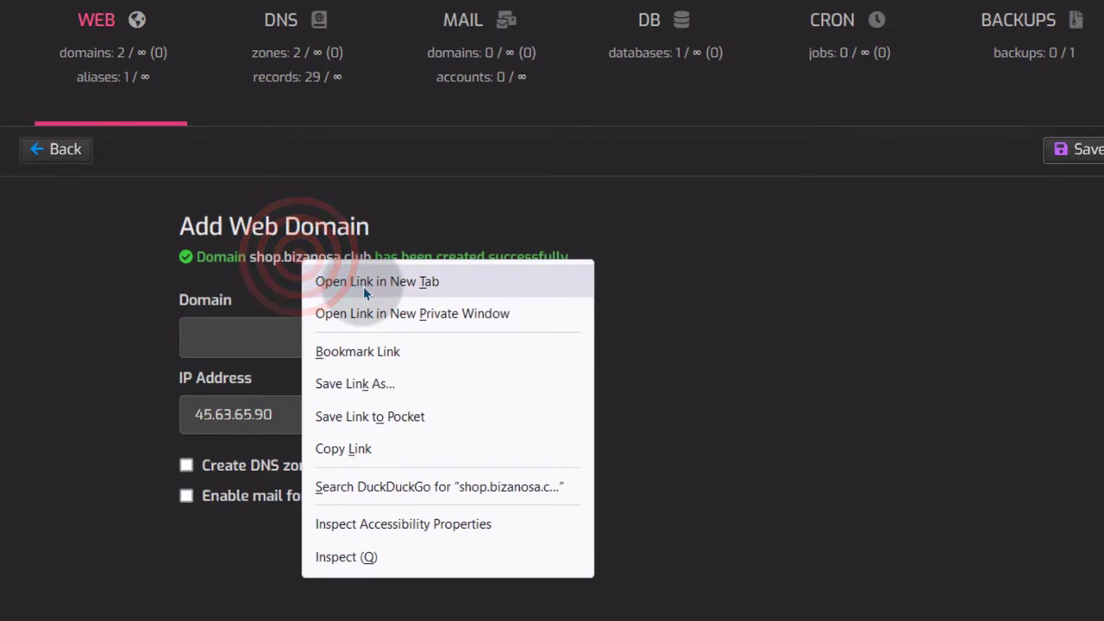
pyautogui.click(363, 286)
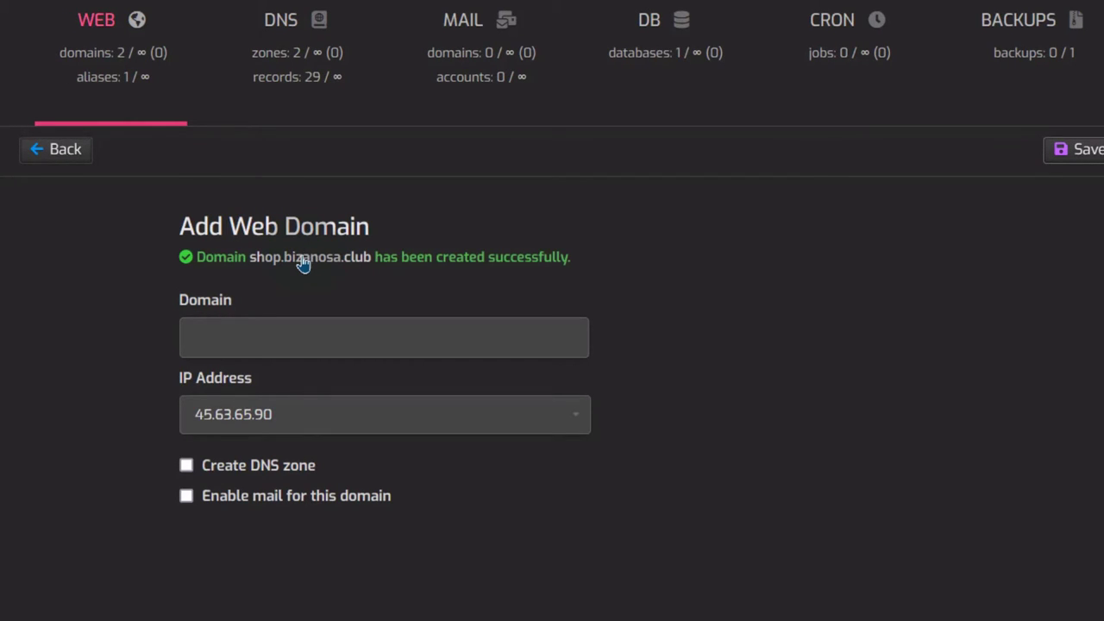
pyautogui.click(362, 259)
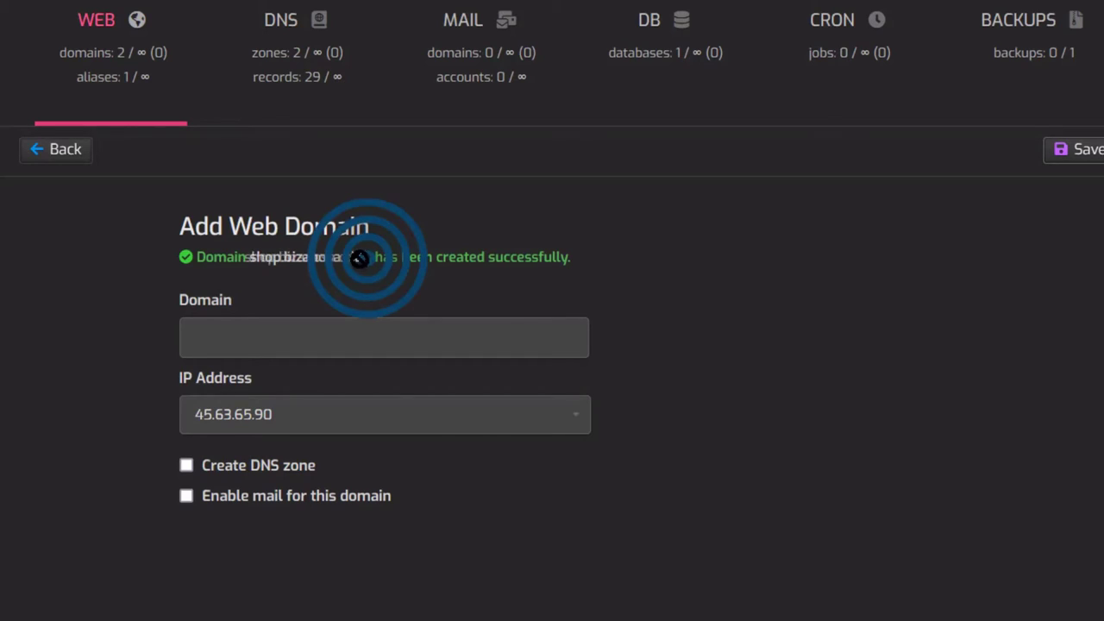
pyautogui.click(105, 51)
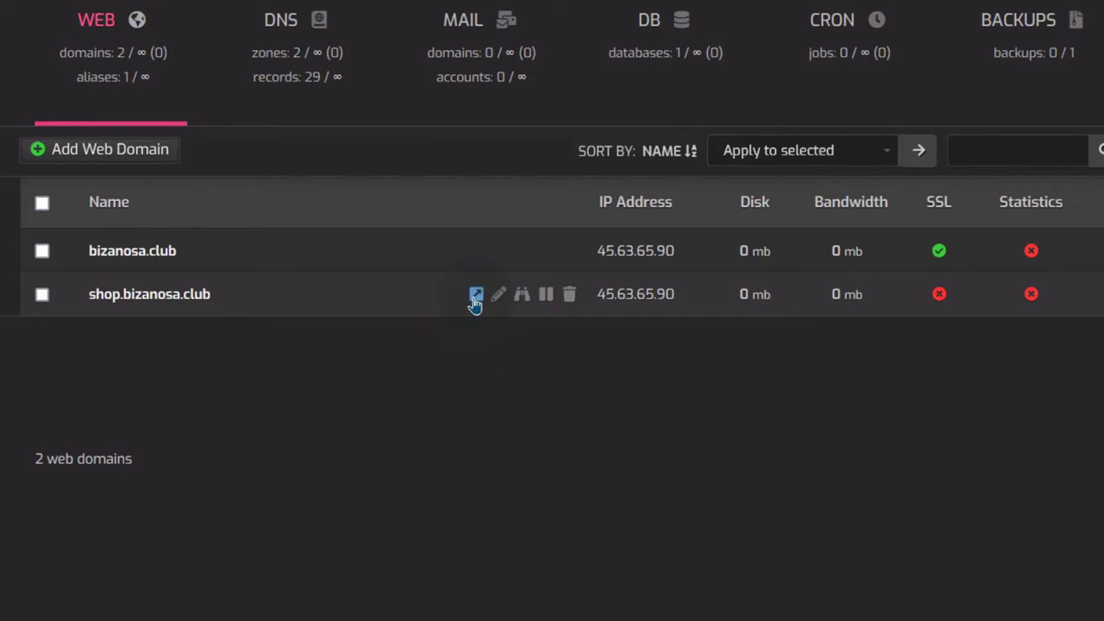
pyautogui.click(475, 297)
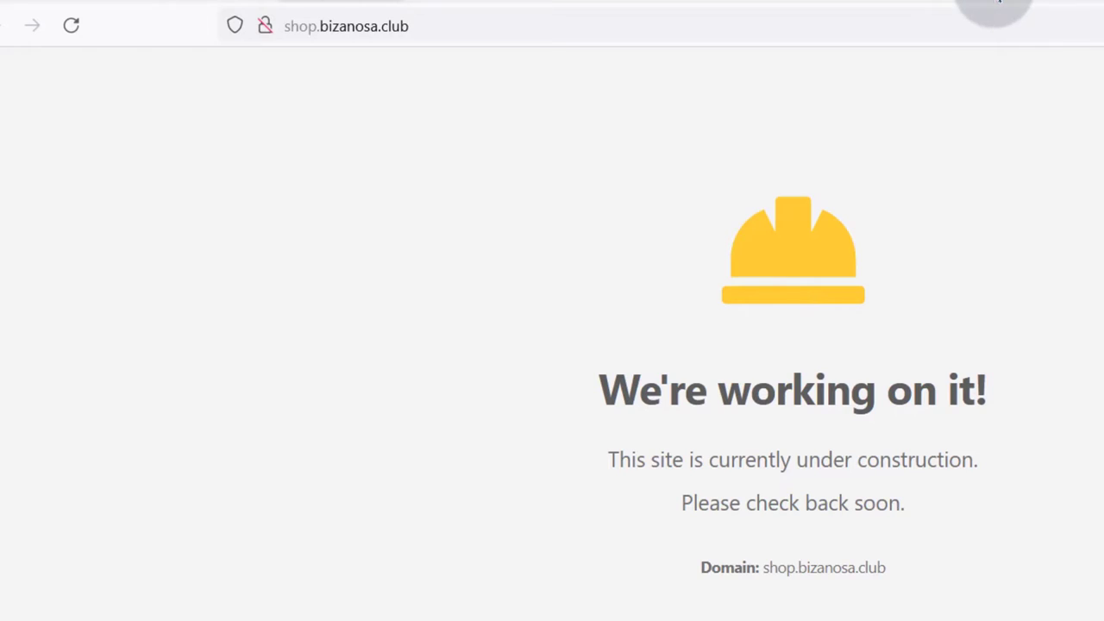
pyautogui.click(207, 2)
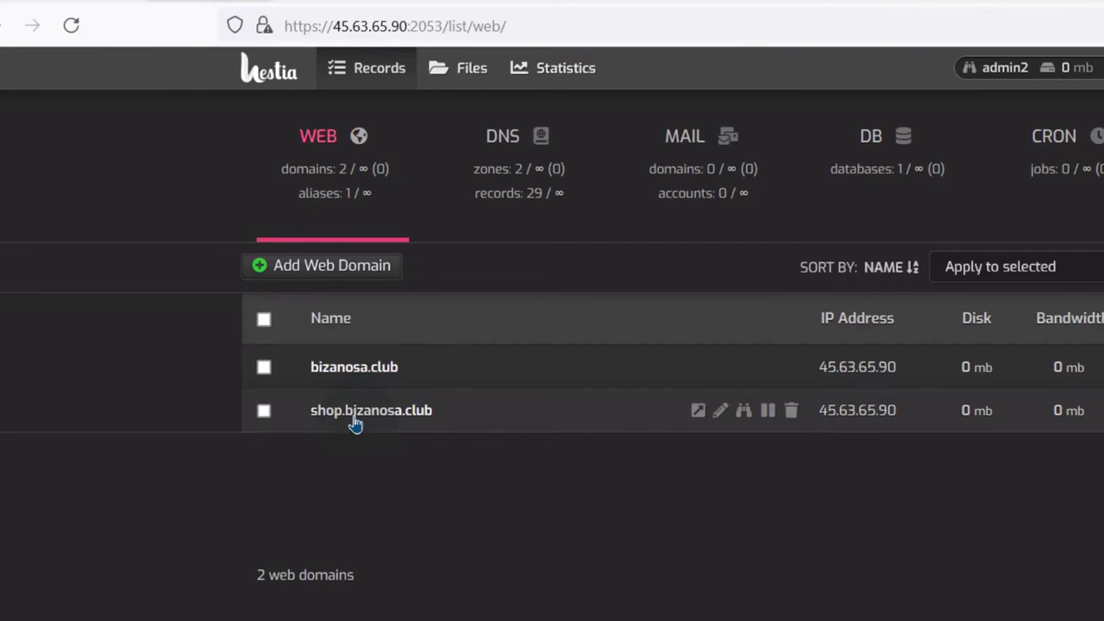
# Step: Go to dash.cloudflare.com and review bizanosa.club's DNS records pointing to 45.63.65.90
pyautogui.click(1005, 5)
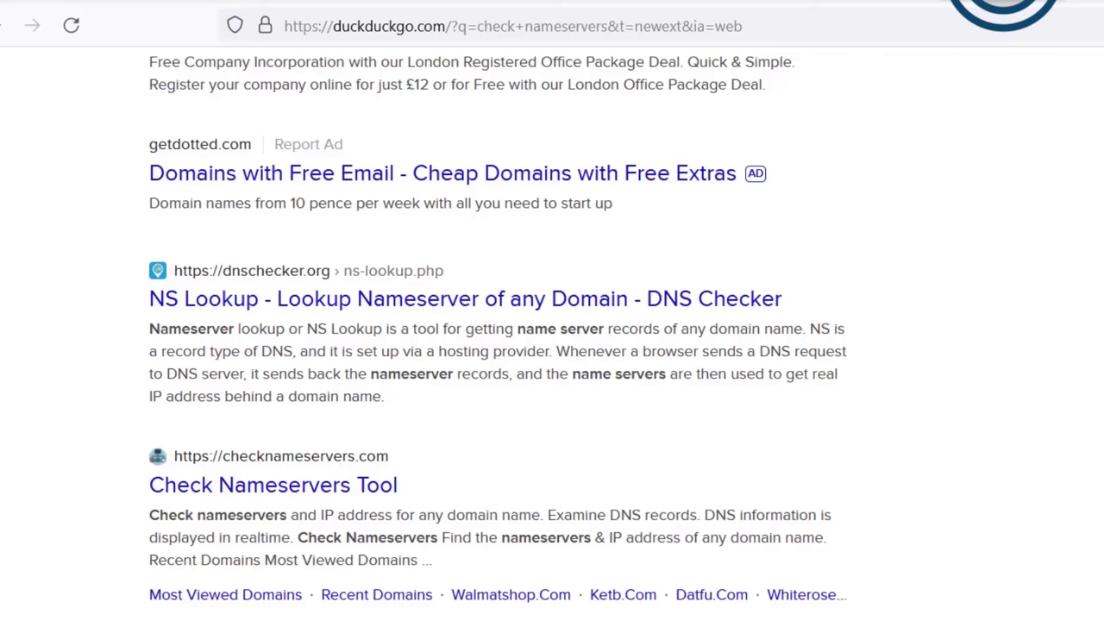
pyautogui.click(549, 26)
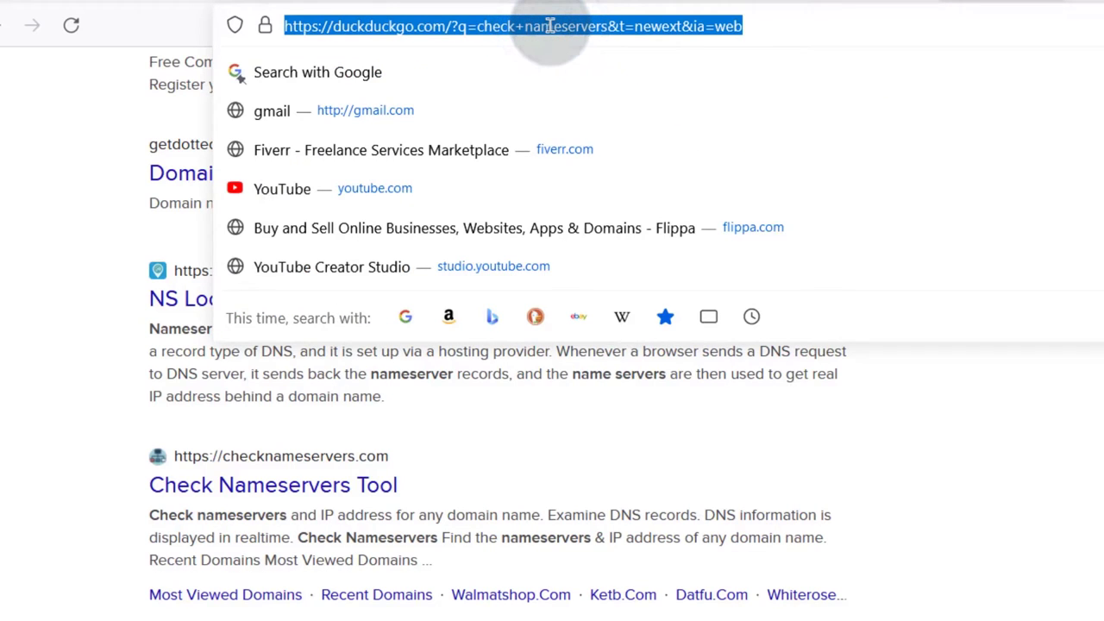
pyautogui.write('da')
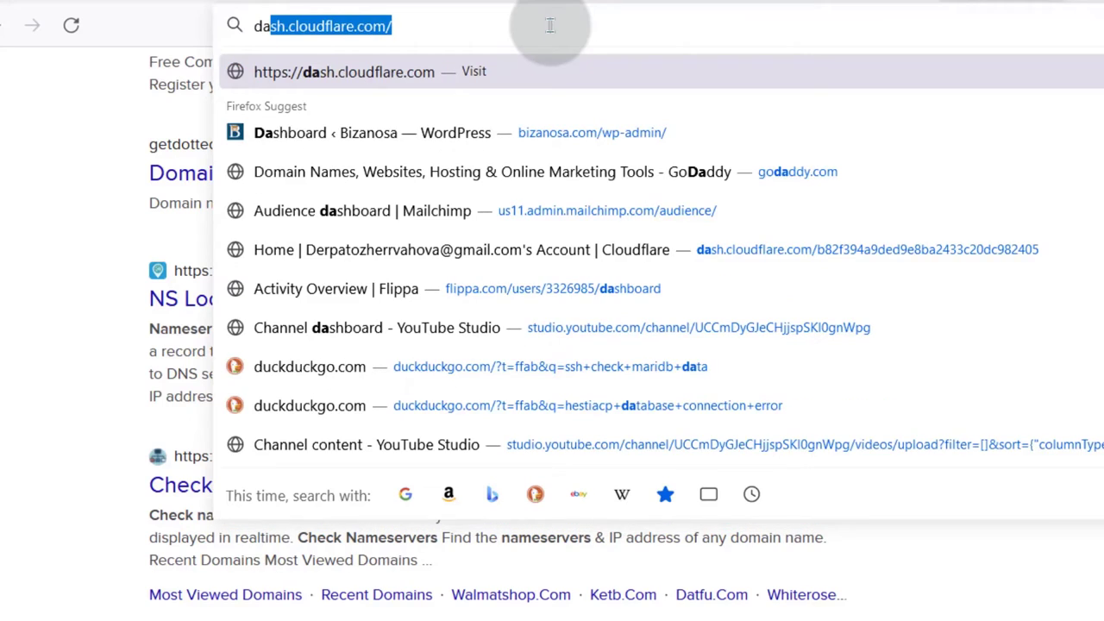
pyautogui.press('Return')
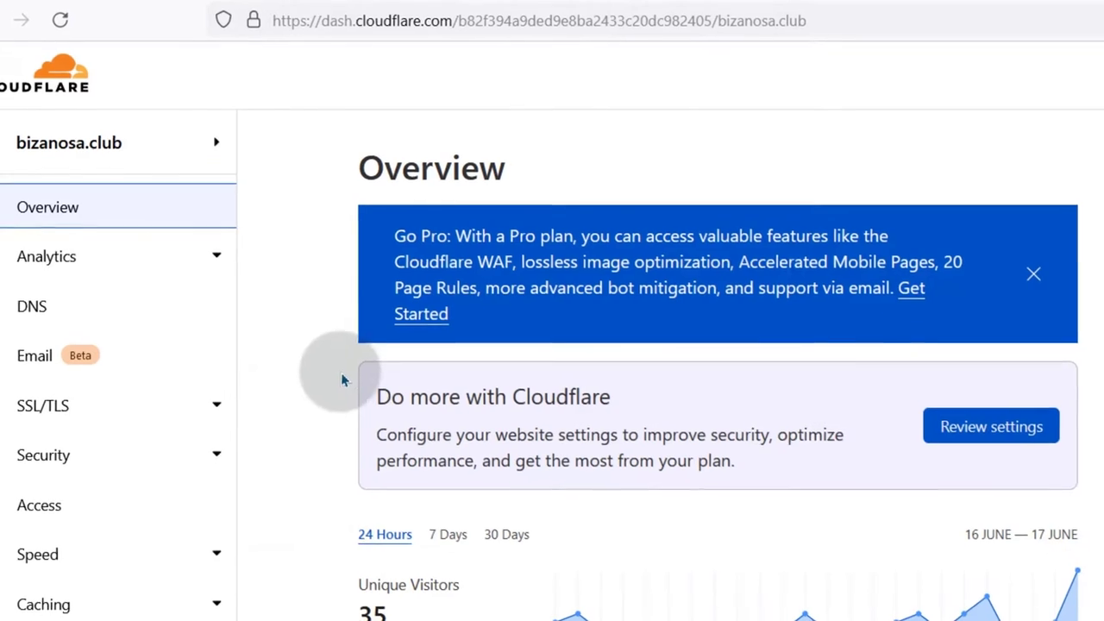
pyautogui.click(5, 323)
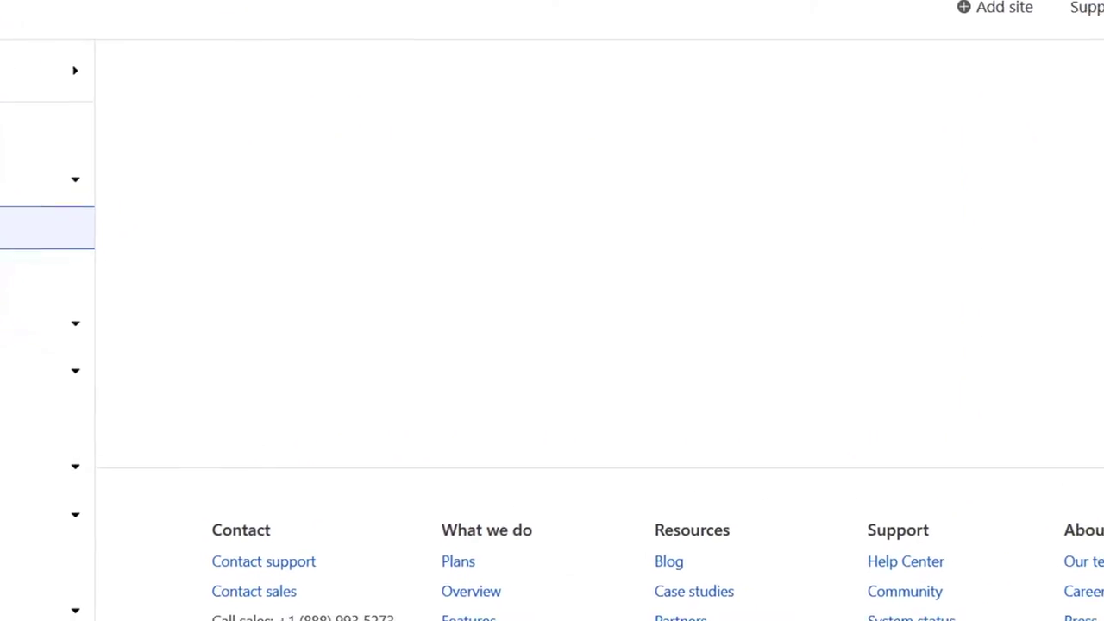
pyautogui.scroll(-5, 401, 223)
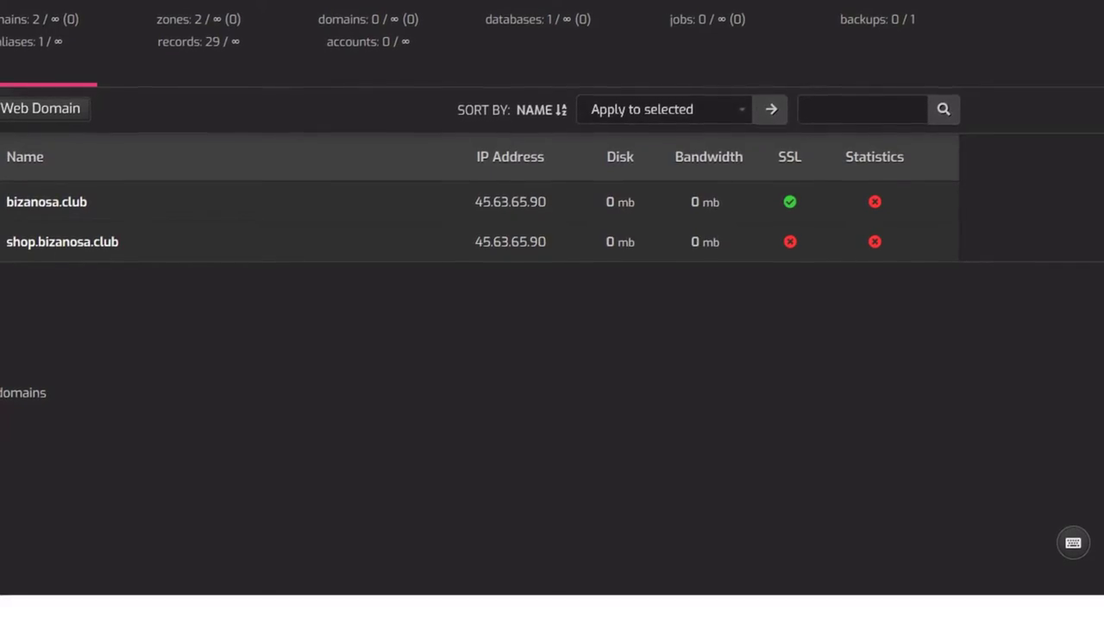
# Step: Open shop.bizanosa.club's DNS records and copy the ftp record's IP 45.63.65.90
pyautogui.click(194, 14)
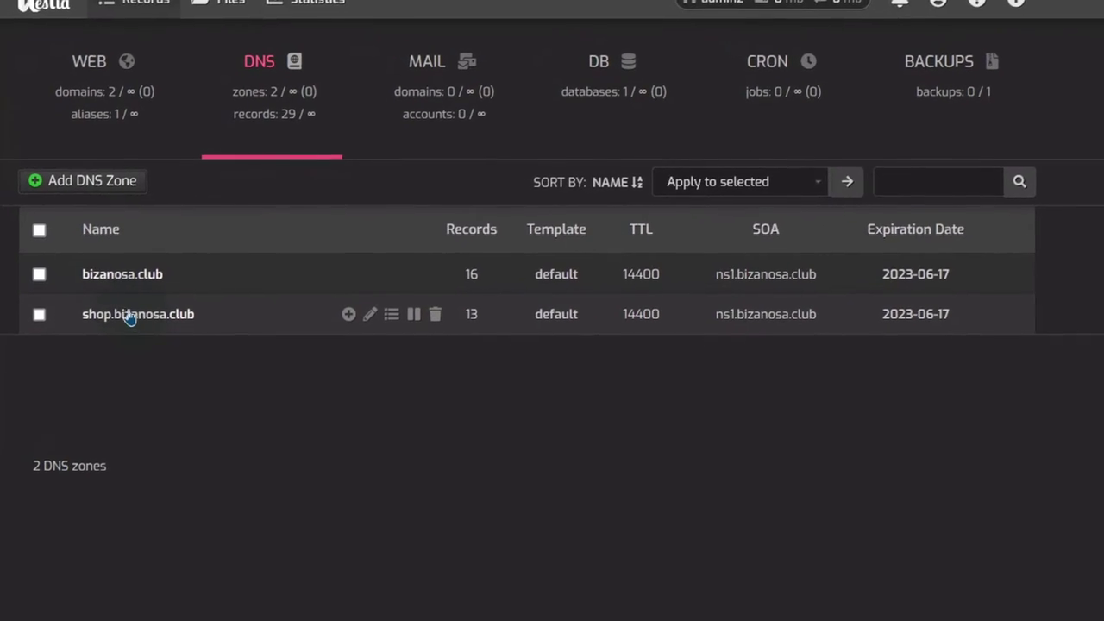
pyautogui.click(107, 295)
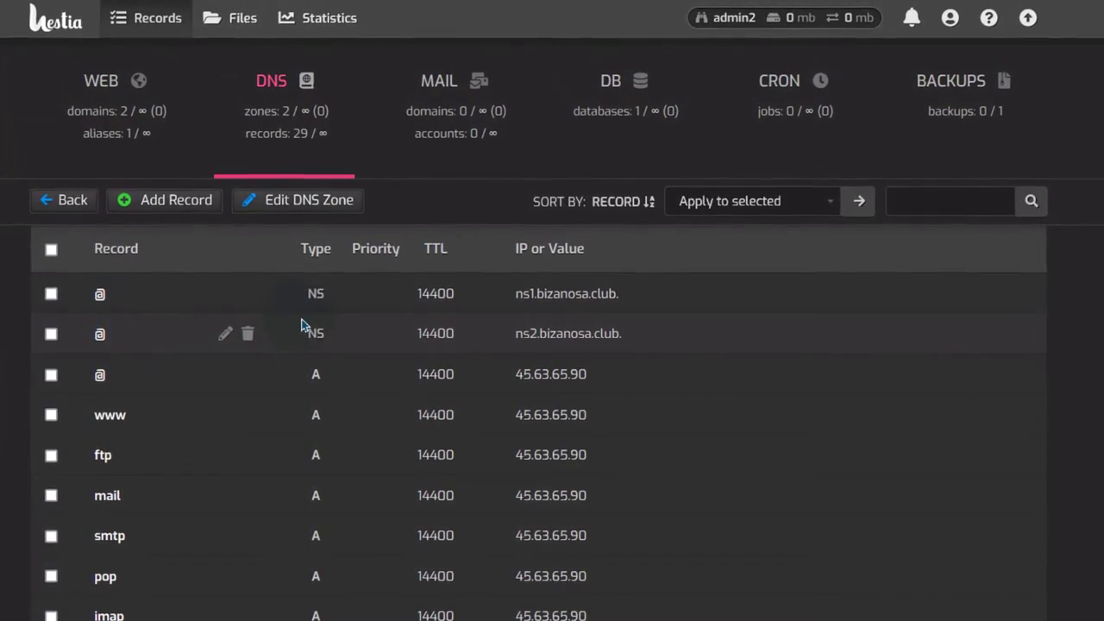
pyautogui.scroll(-2, 252, 345)
pyautogui.scroll(3, 129, 414)
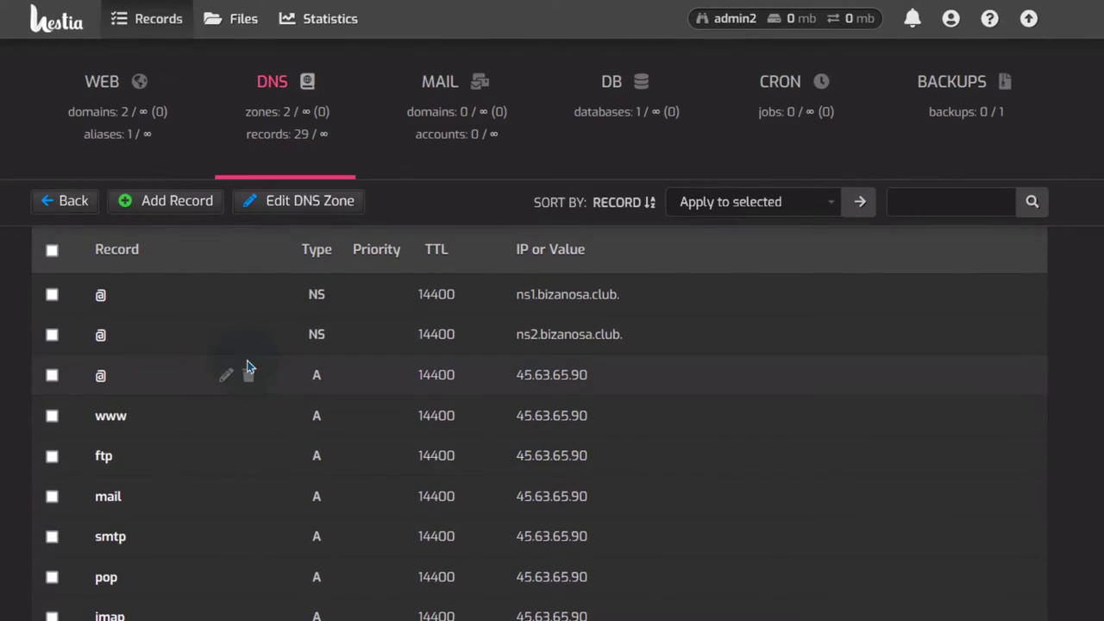
pyautogui.scroll(-3, 345, 431)
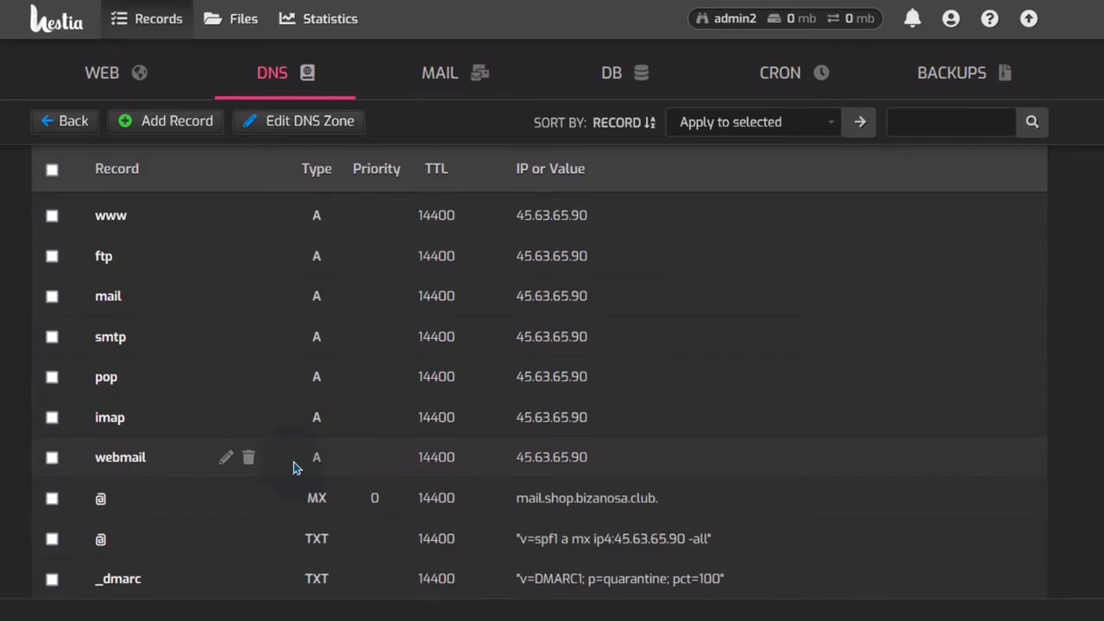
pyautogui.scroll(3, 285, 388)
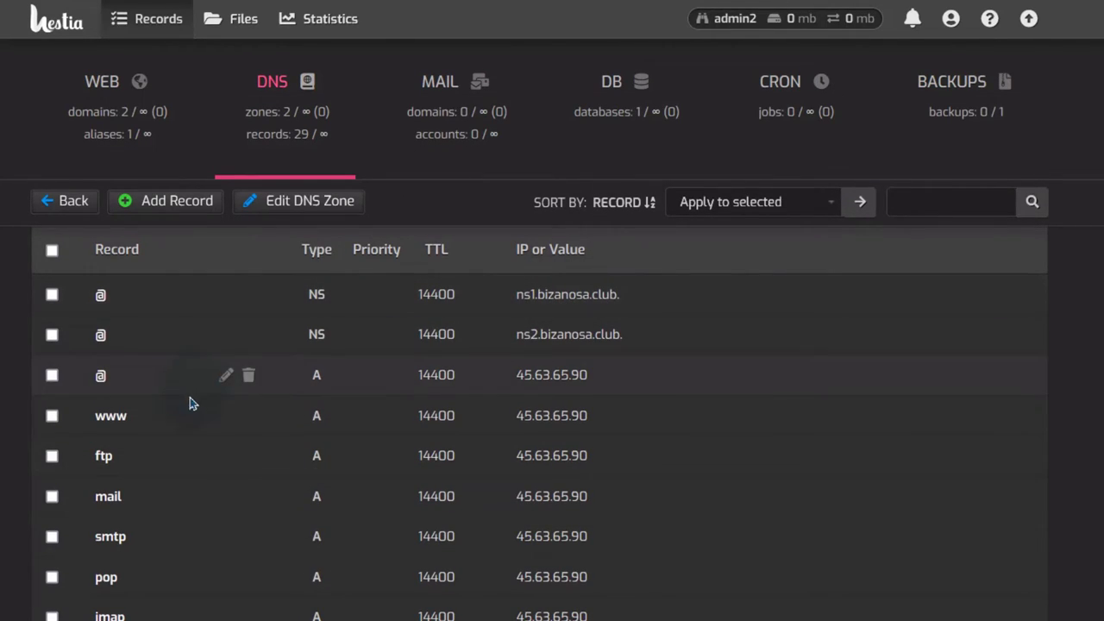
pyautogui.scroll(-1, 191, 404)
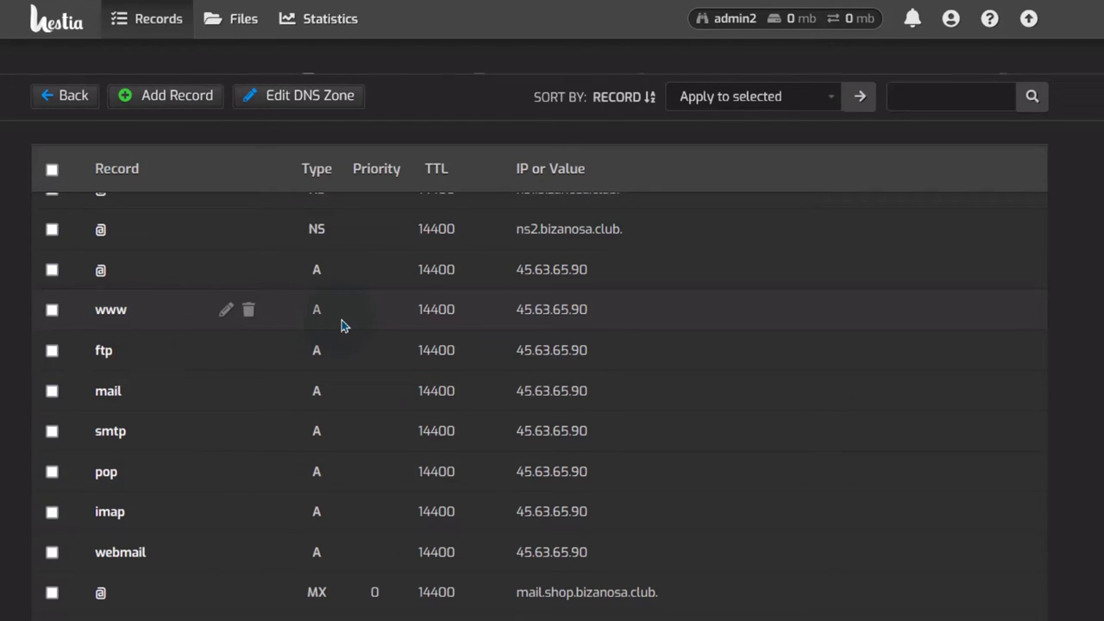
pyautogui.scroll(-1, 136, 480)
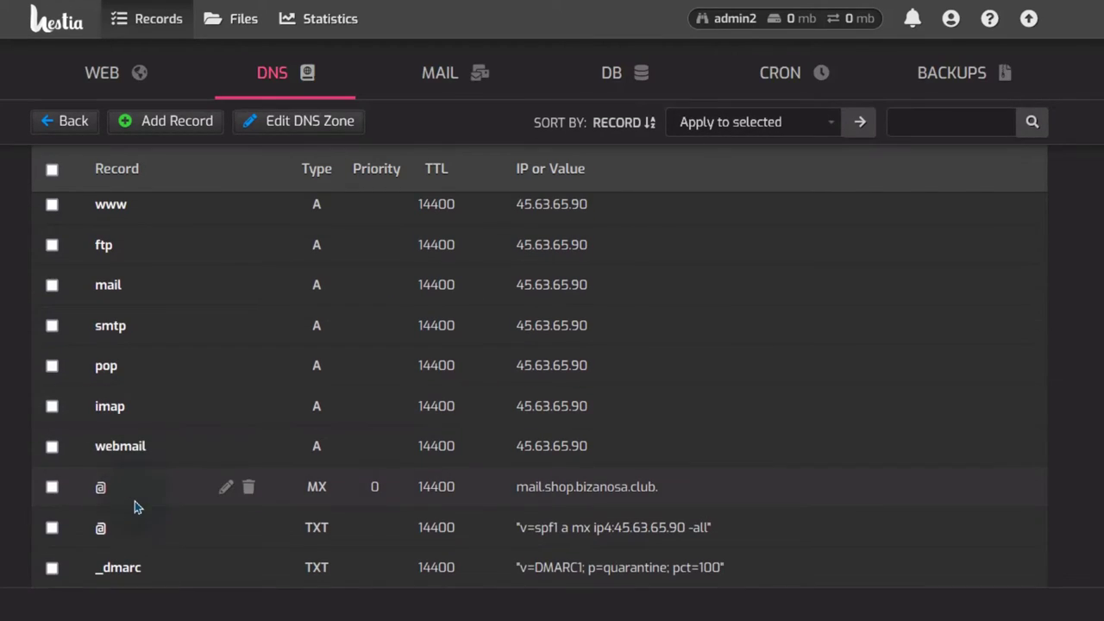
pyautogui.scroll(2, 135, 540)
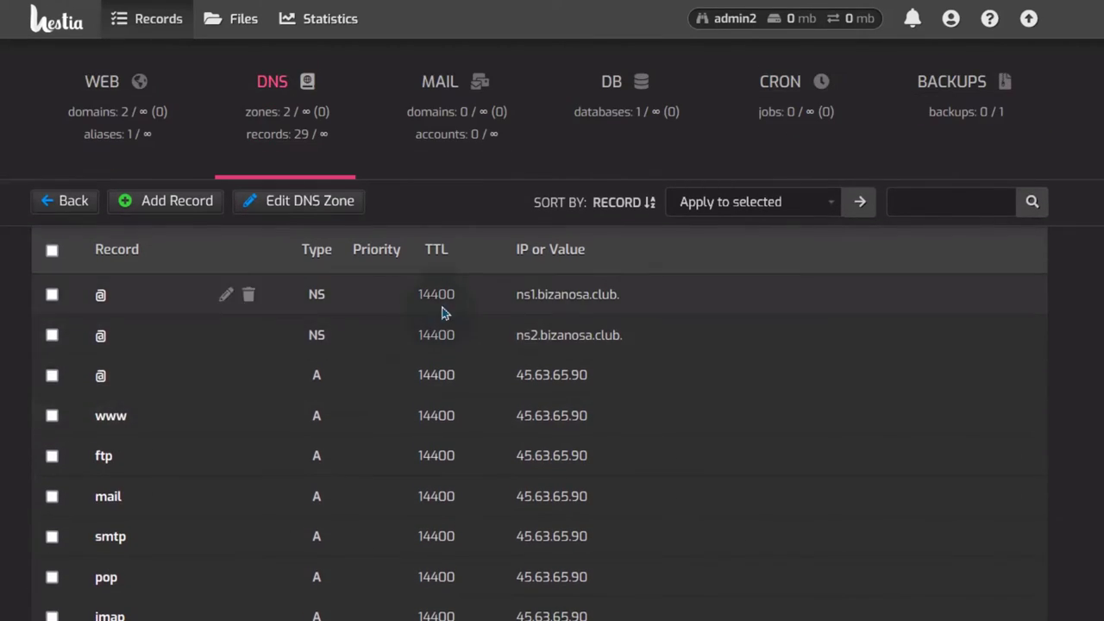
pyautogui.scroll(-2, 540, 461)
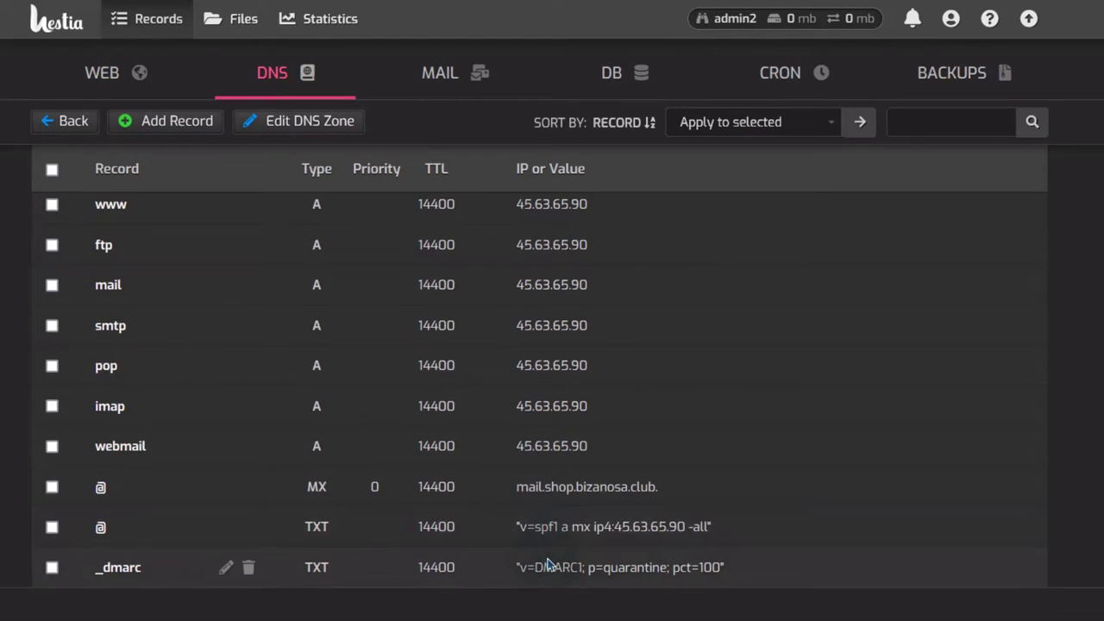
pyautogui.scroll(2, 538, 456)
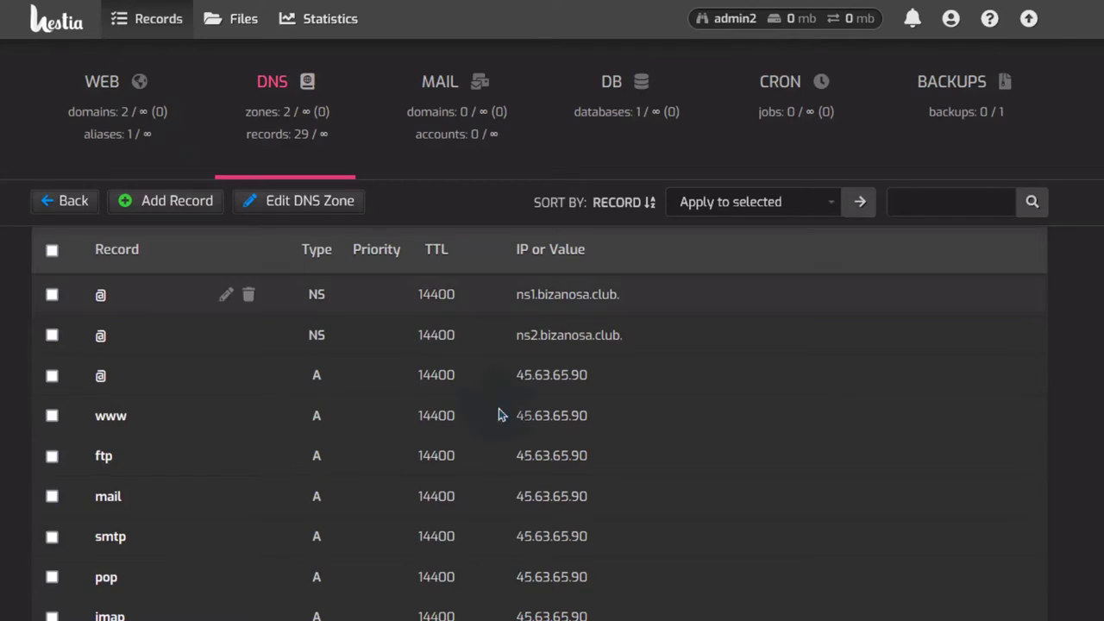
pyautogui.scroll(-2, 592, 402)
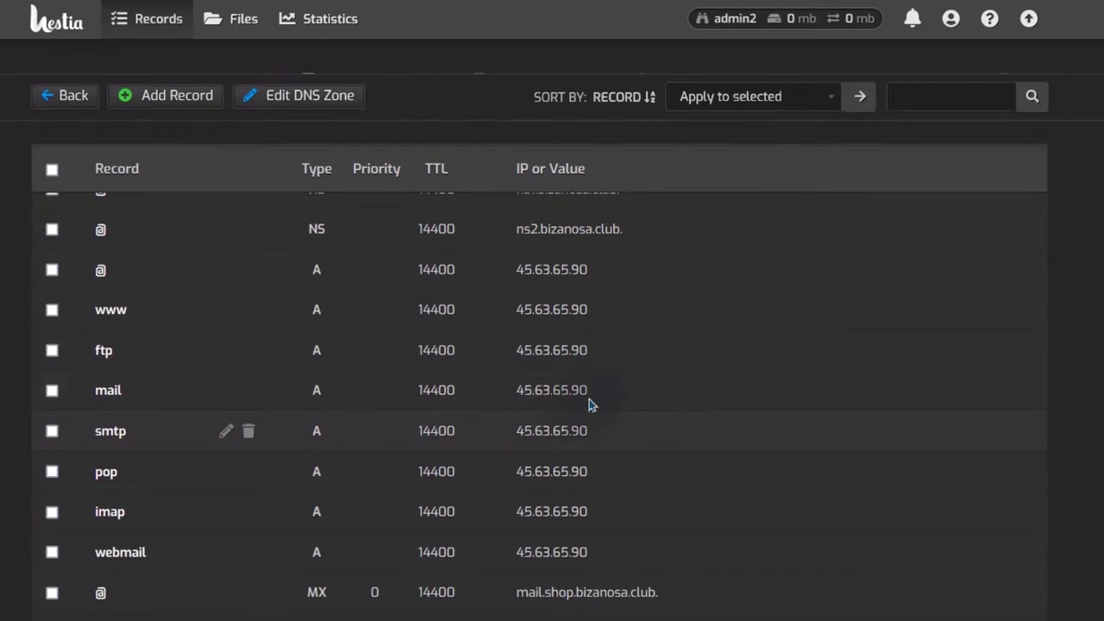
pyautogui.click(595, 351)
pyautogui.rightClick(532, 353)
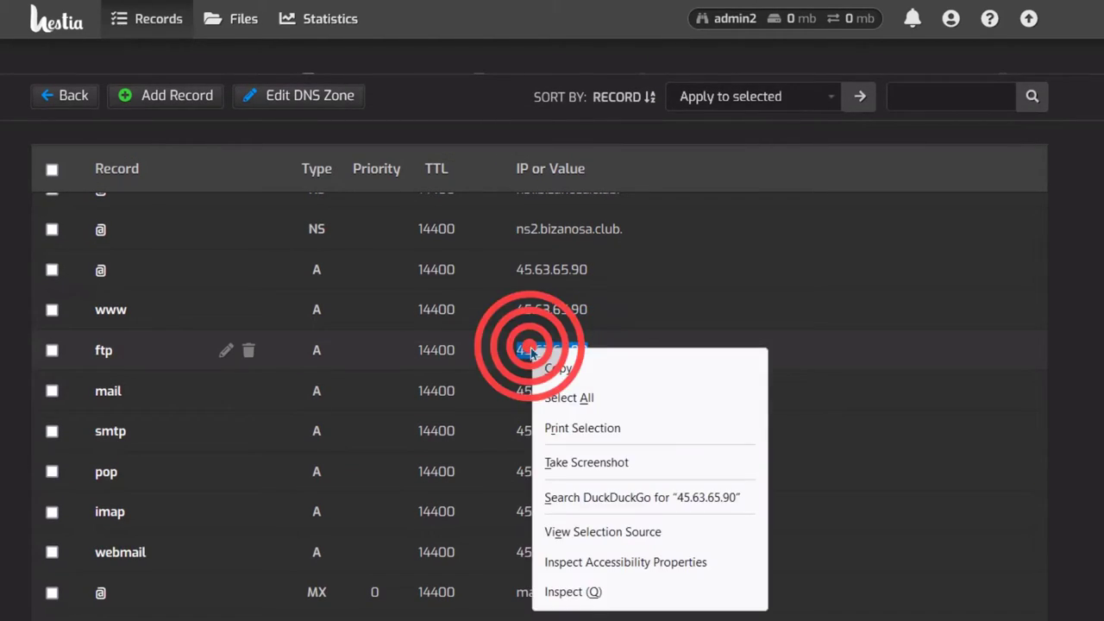
pyautogui.click(537, 362)
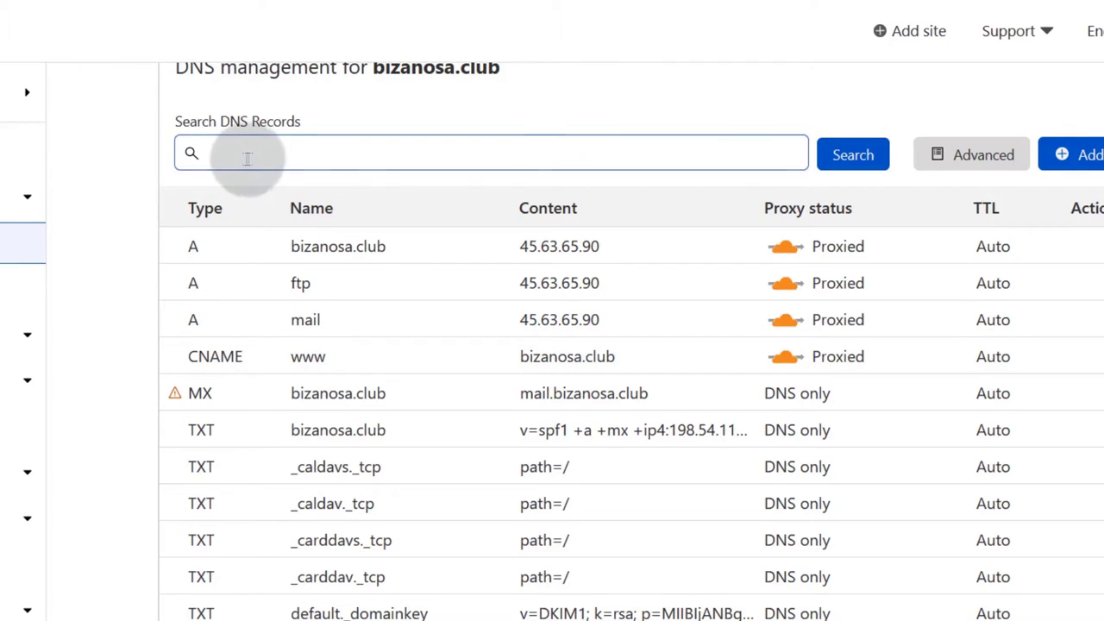
# Step: Add a proxied Cloudflare A record named 'shop' pointing to 45.63.65.90
pyautogui.click(1020, 116)
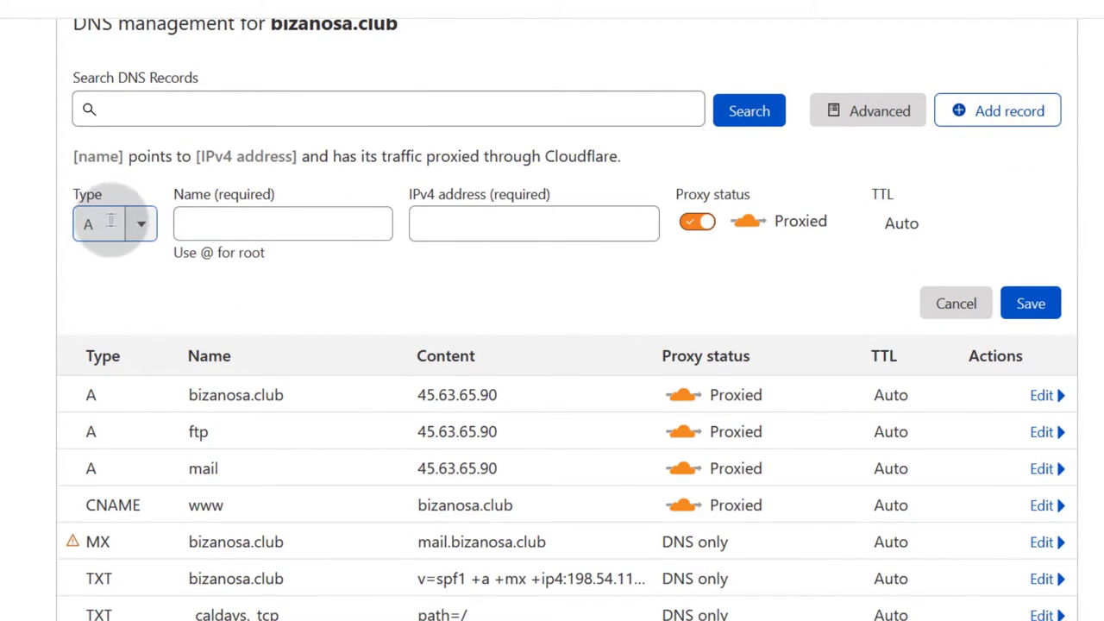
pyautogui.click(200, 217)
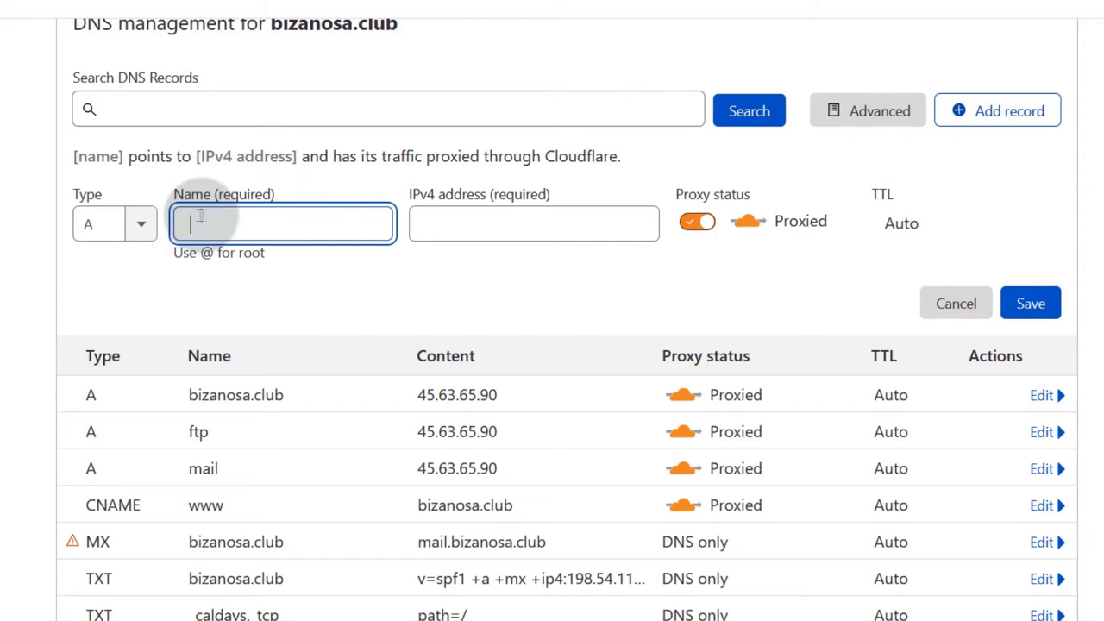
pyautogui.write('shop')
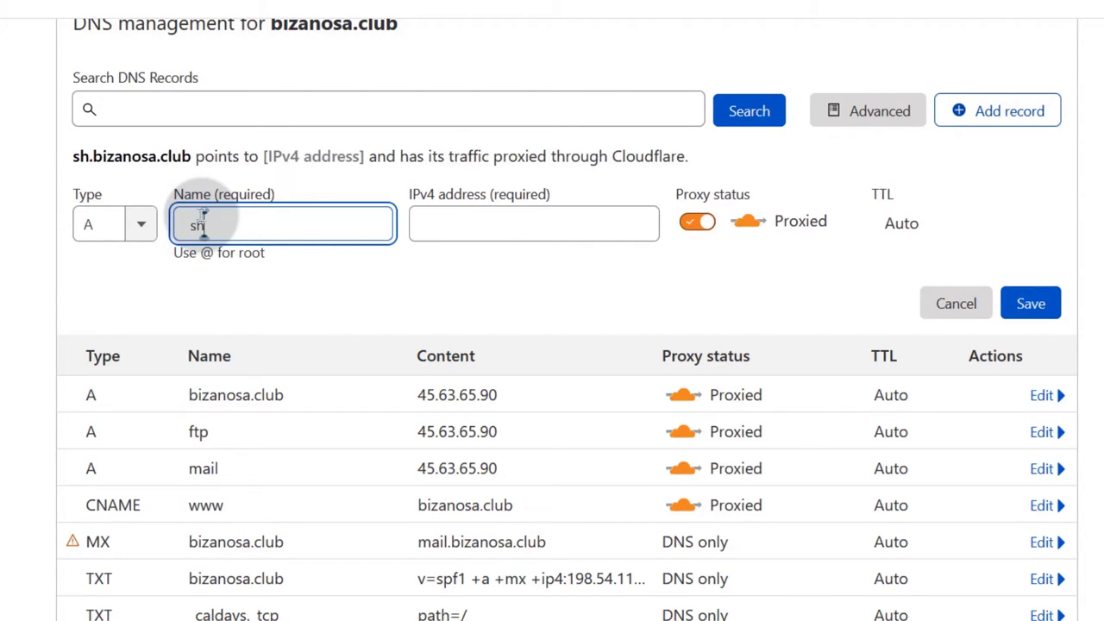
pyautogui.rightClick(455, 226)
pyautogui.click(524, 375)
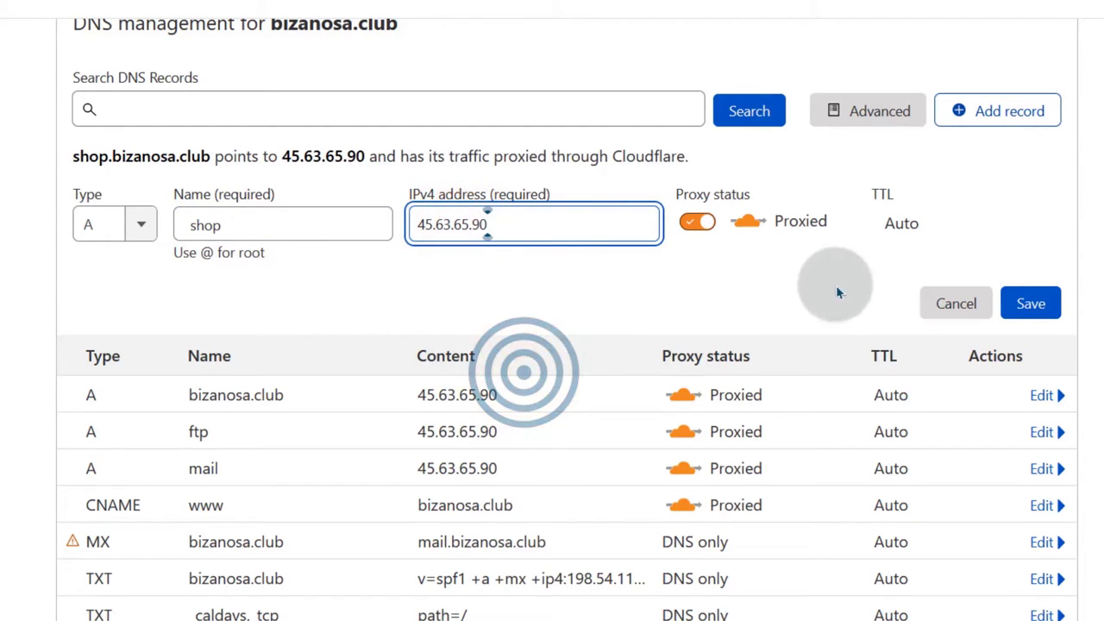
pyautogui.click(1032, 307)
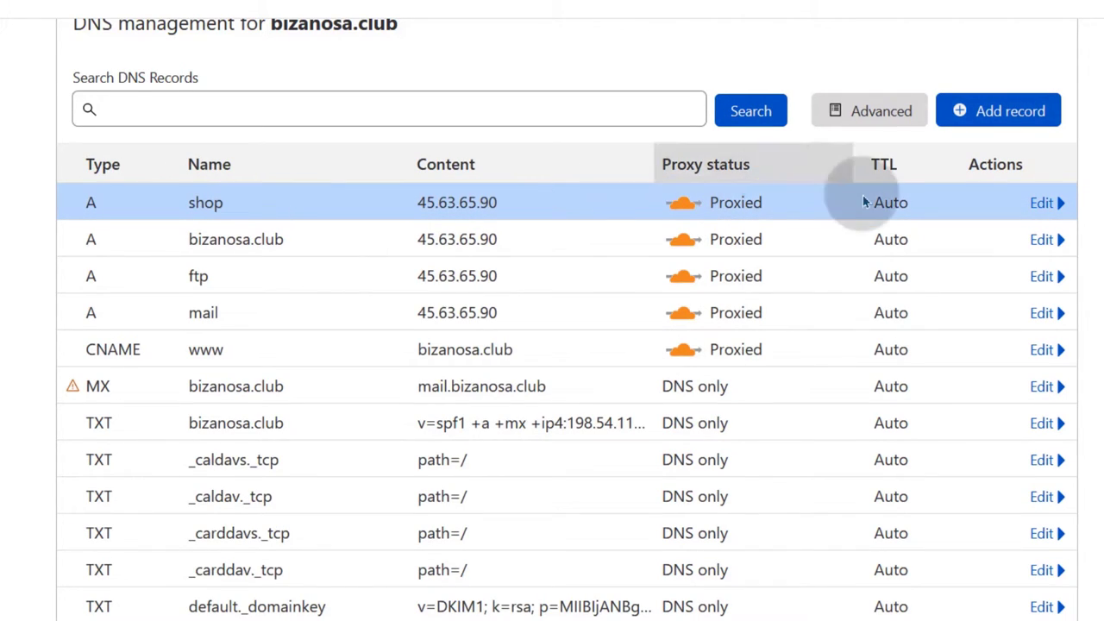
pyautogui.click(1016, 110)
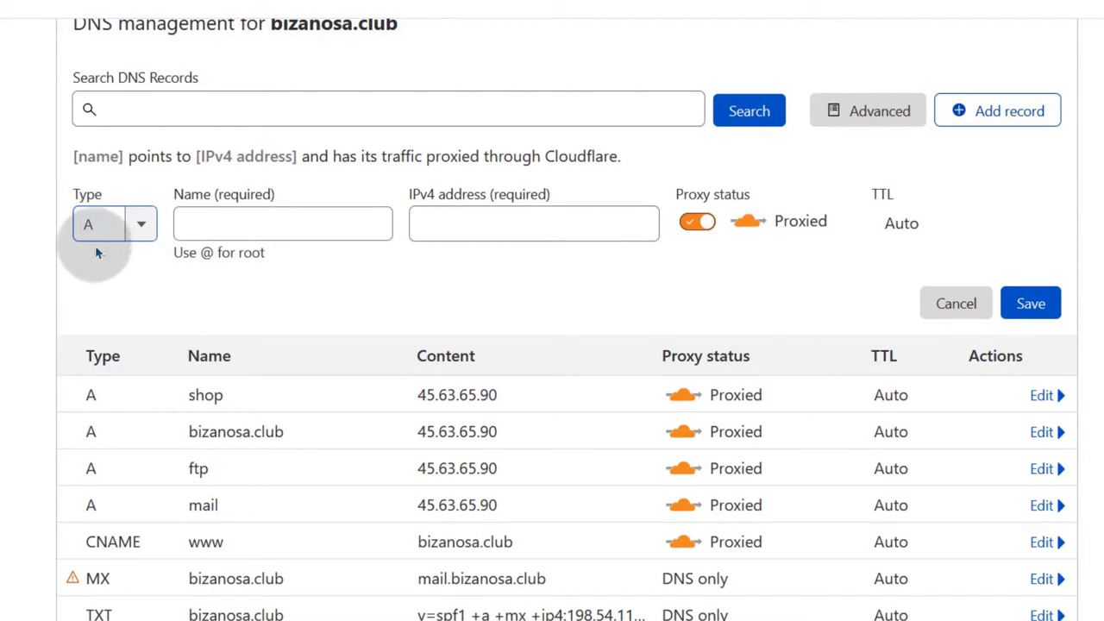
pyautogui.click(207, 226)
pyautogui.click(200, 223)
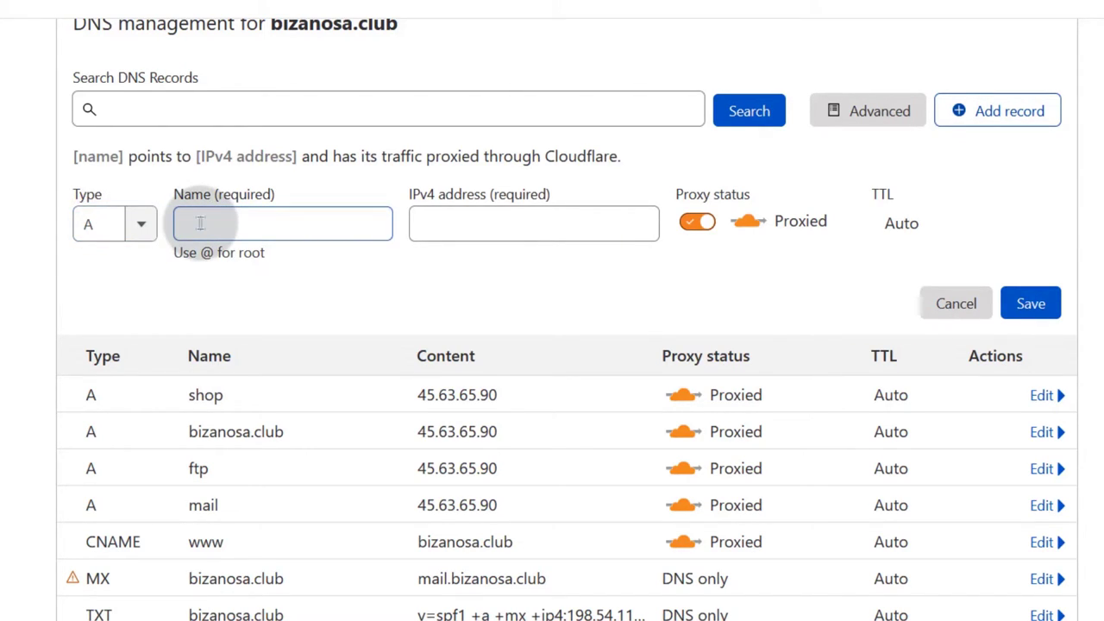
pyautogui.click(201, 223)
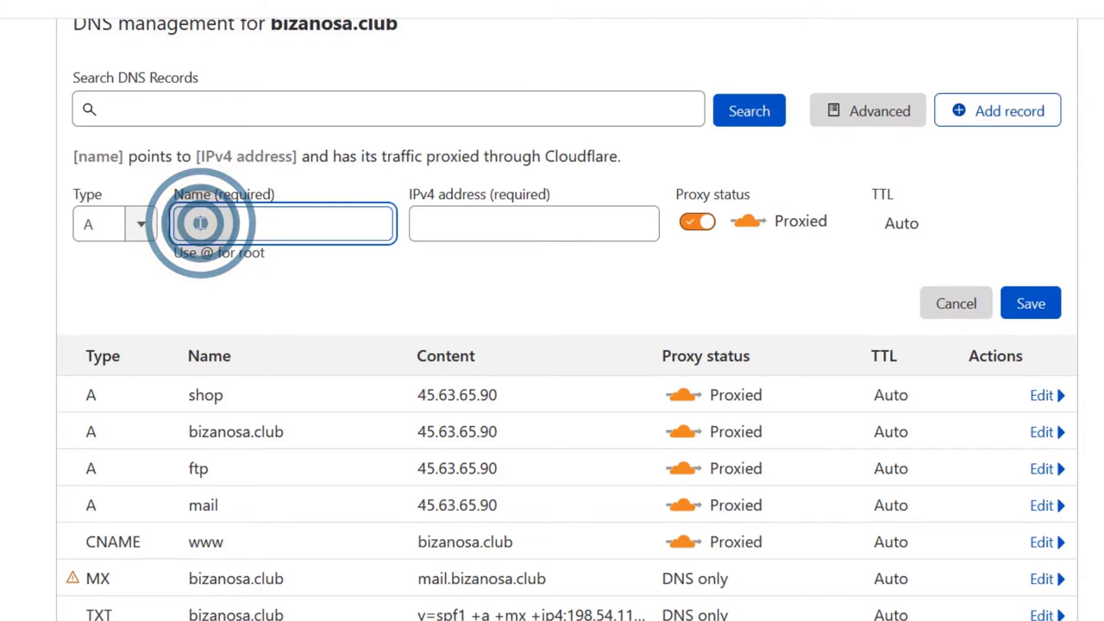
pyautogui.write('w')
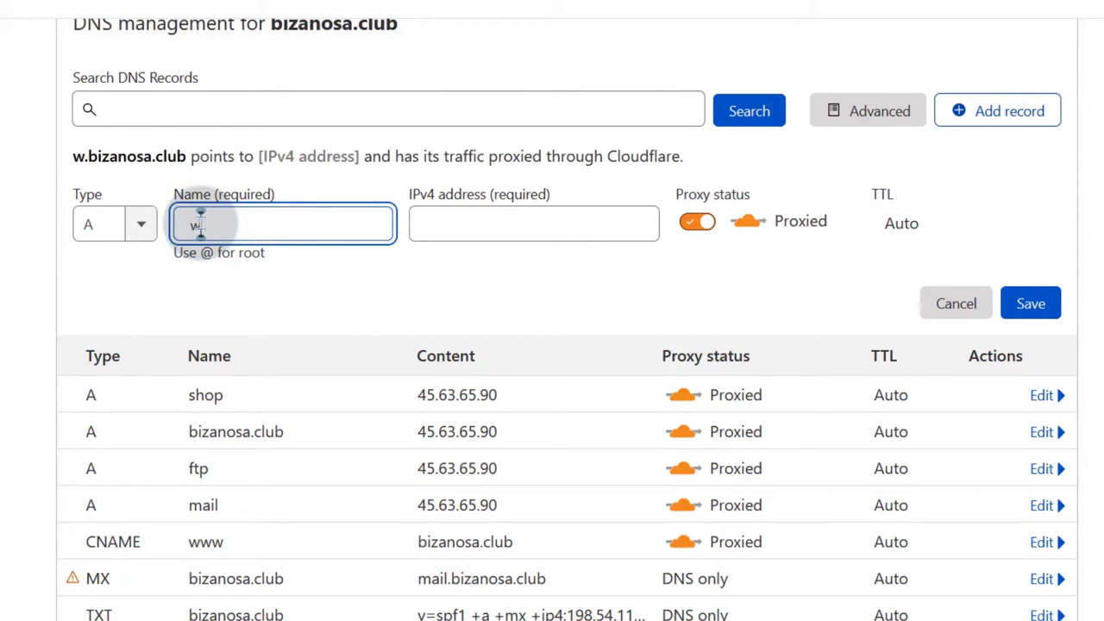
pyautogui.write('ww.')
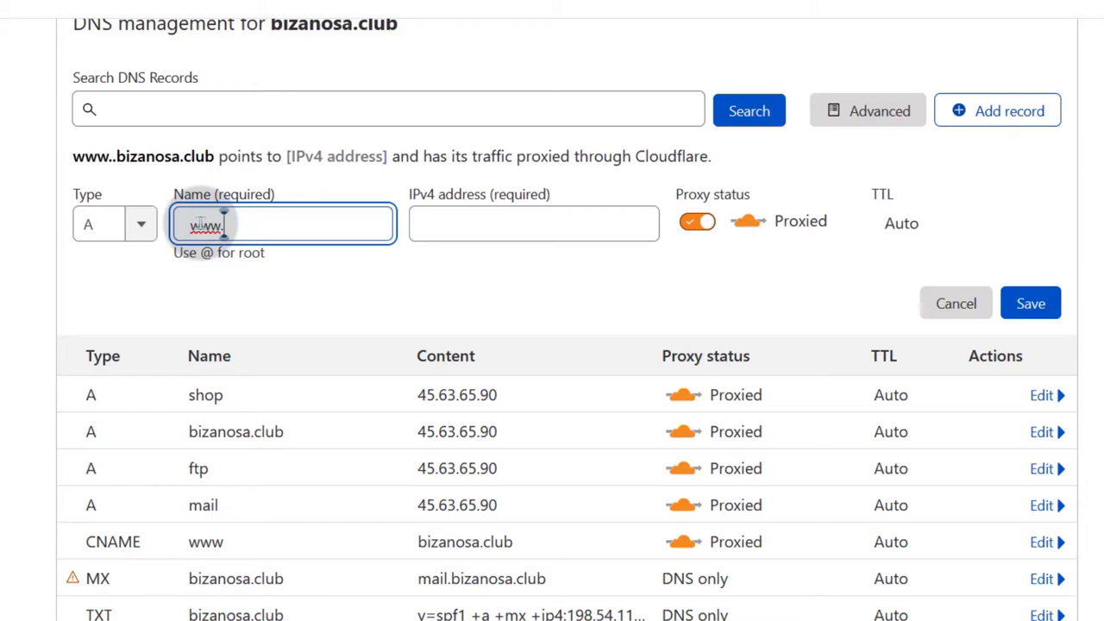
pyautogui.write('shop')
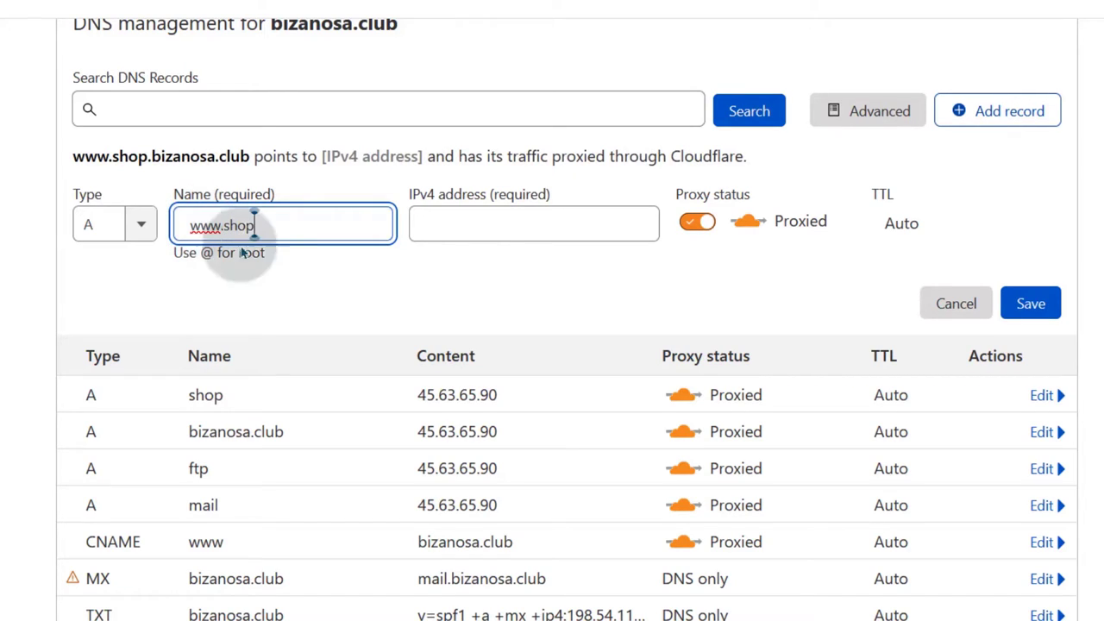
pyautogui.rightClick(437, 222)
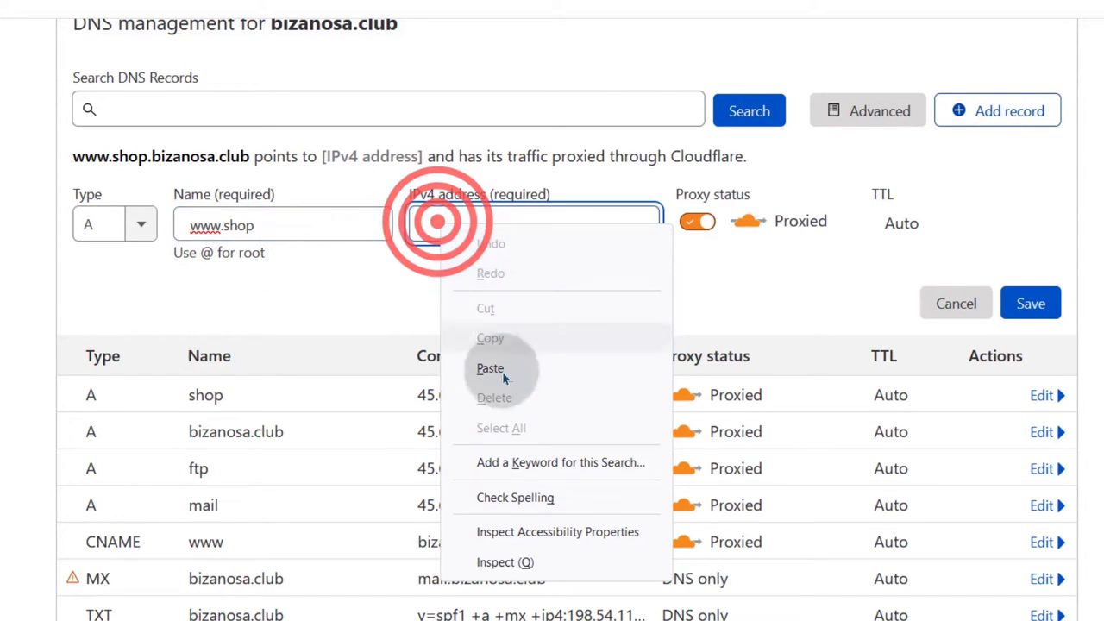
pyautogui.click(491, 369)
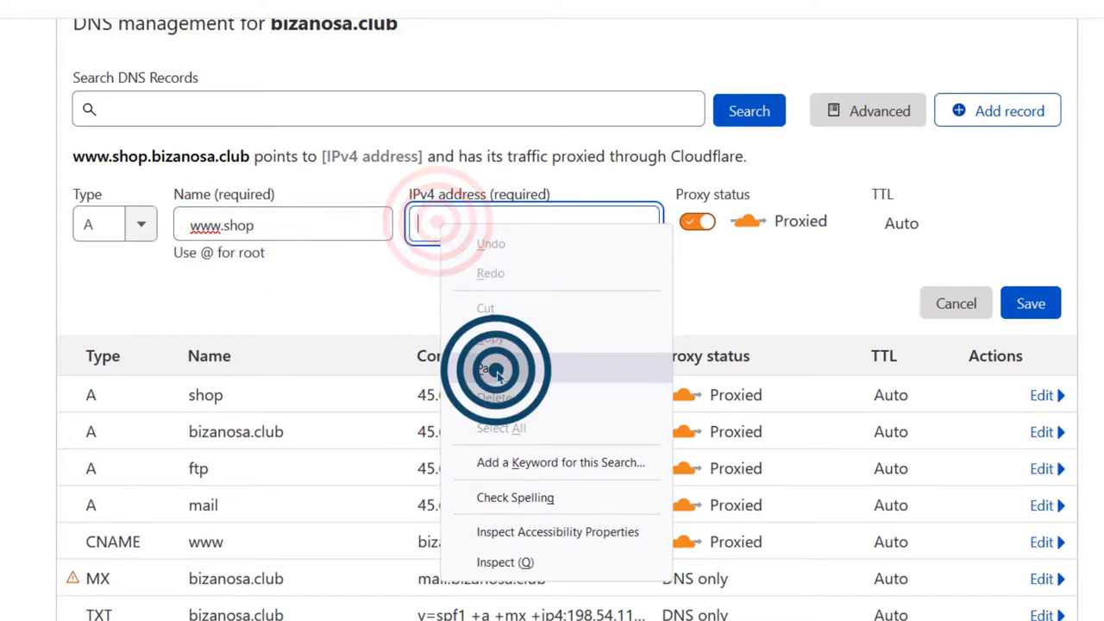
pyautogui.click(1052, 306)
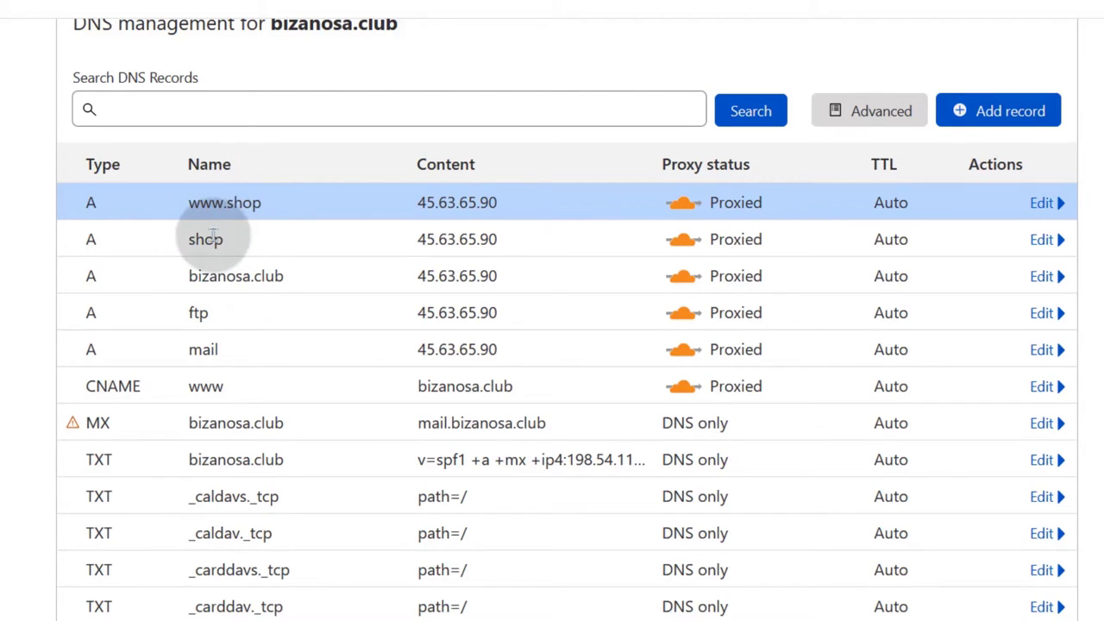
pyautogui.click(196, 79)
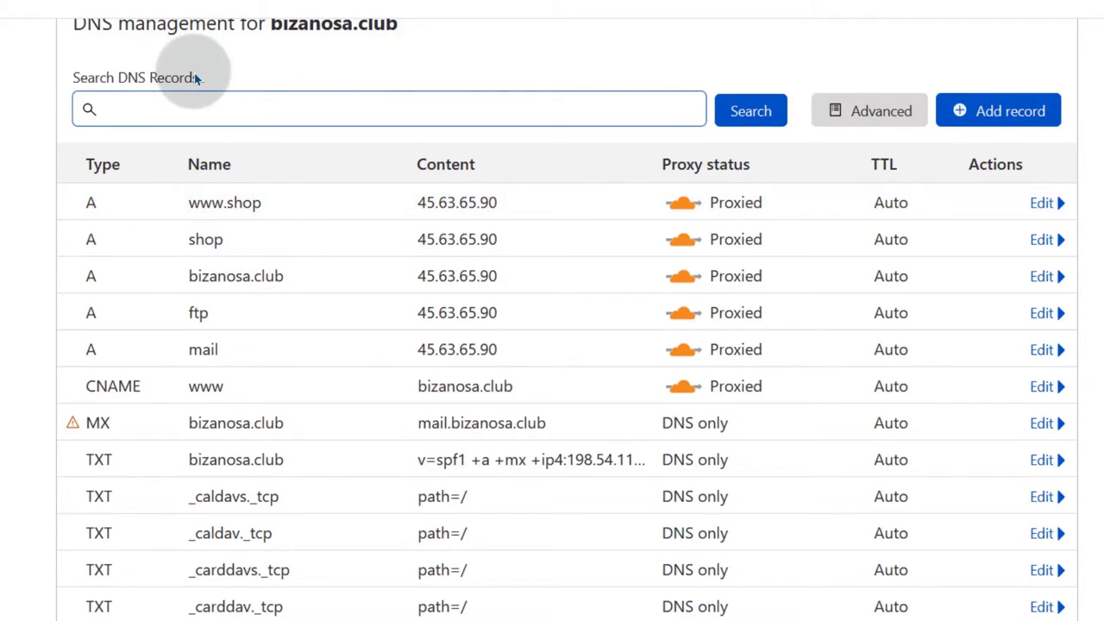
# Step: Copy the _dmarc record's 'v=DMARC1; p=quarantine; pct=100' value from Hestia's DNS list
pyautogui.click(186, 220)
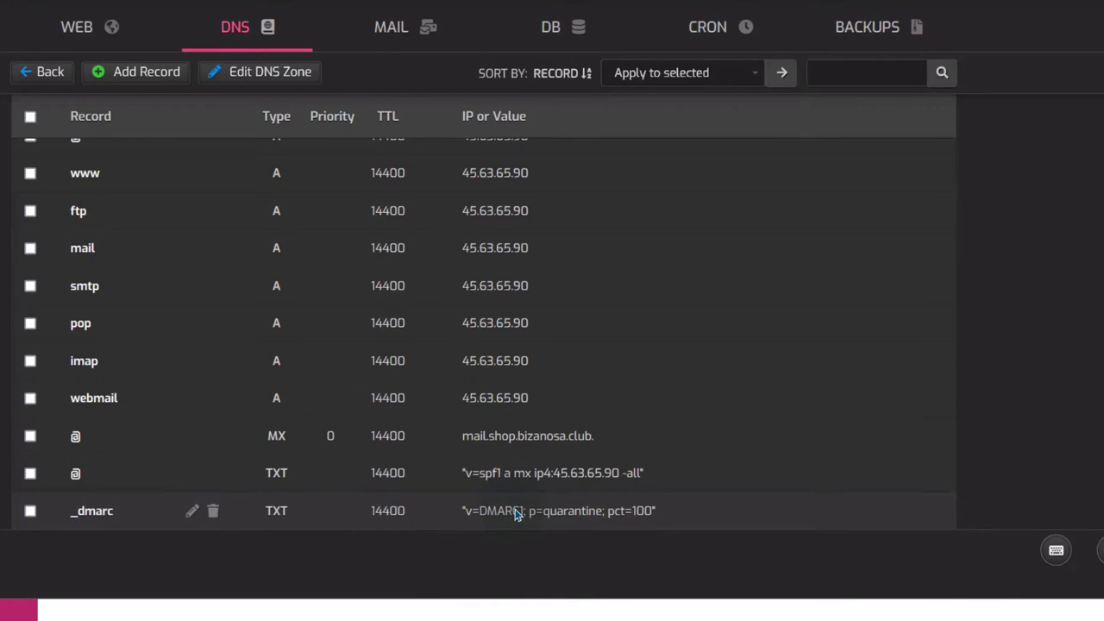
pyautogui.moveTo(658, 510); pyautogui.dragTo(462, 520)
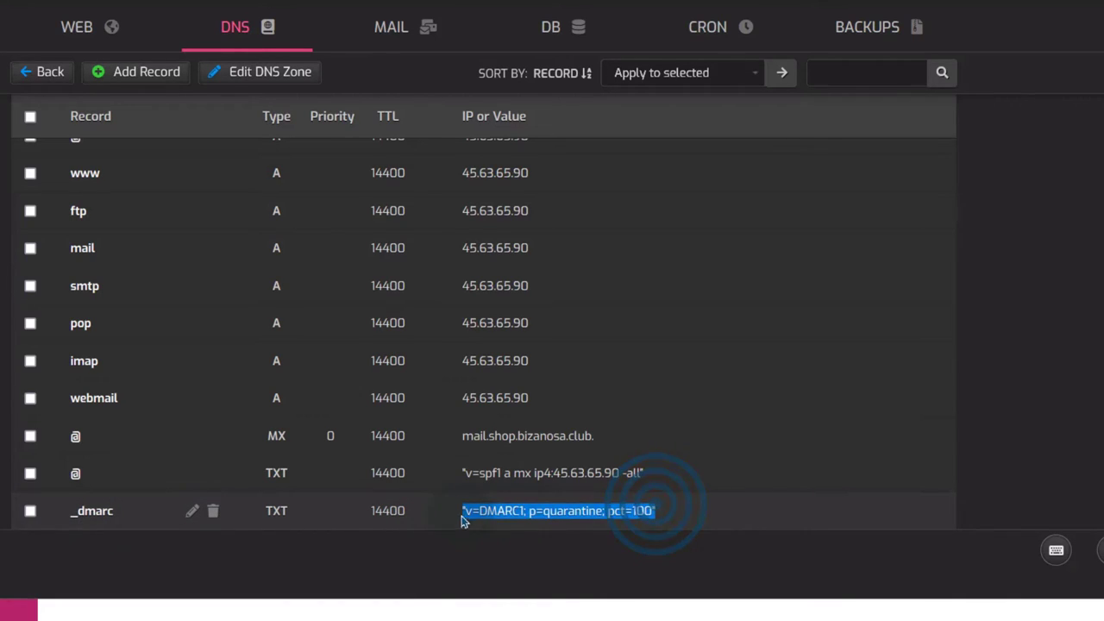
pyautogui.rightClick(464, 519)
pyautogui.click(502, 285)
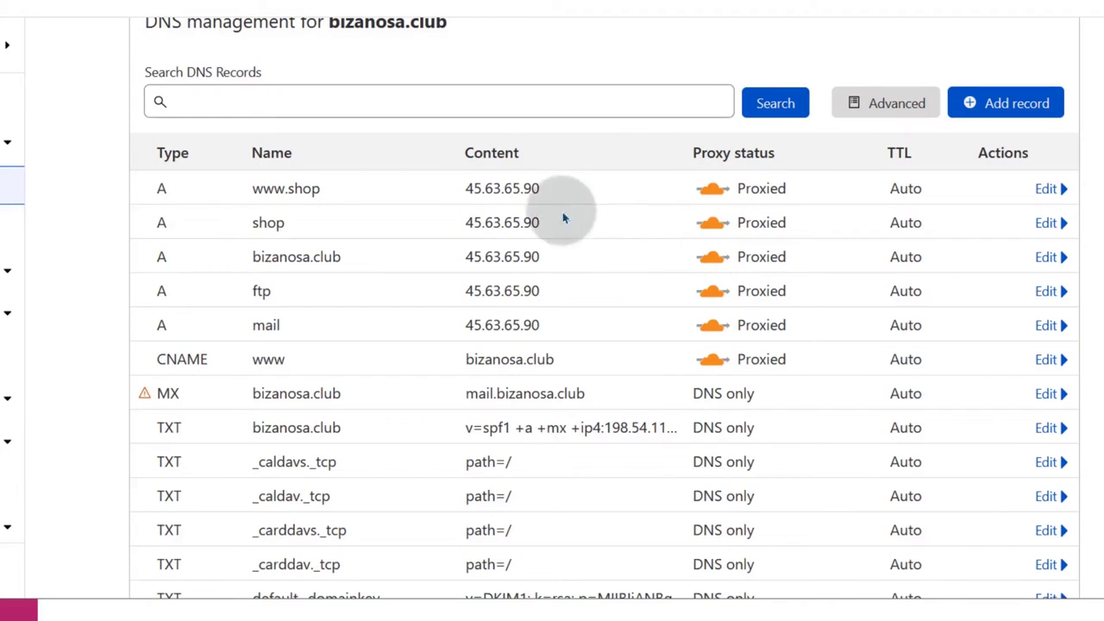
# Step: Start a new Cloudflare TXT record with the copied DMARC value as its content
pyautogui.click(1001, 102)
pyautogui.click(210, 210)
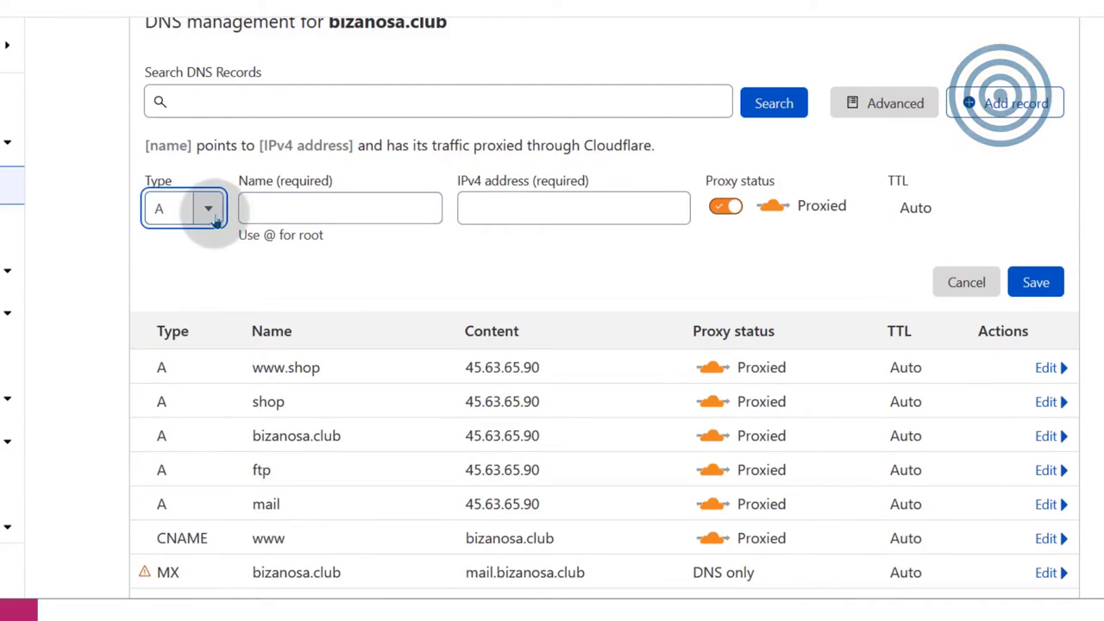
pyautogui.click(155, 209)
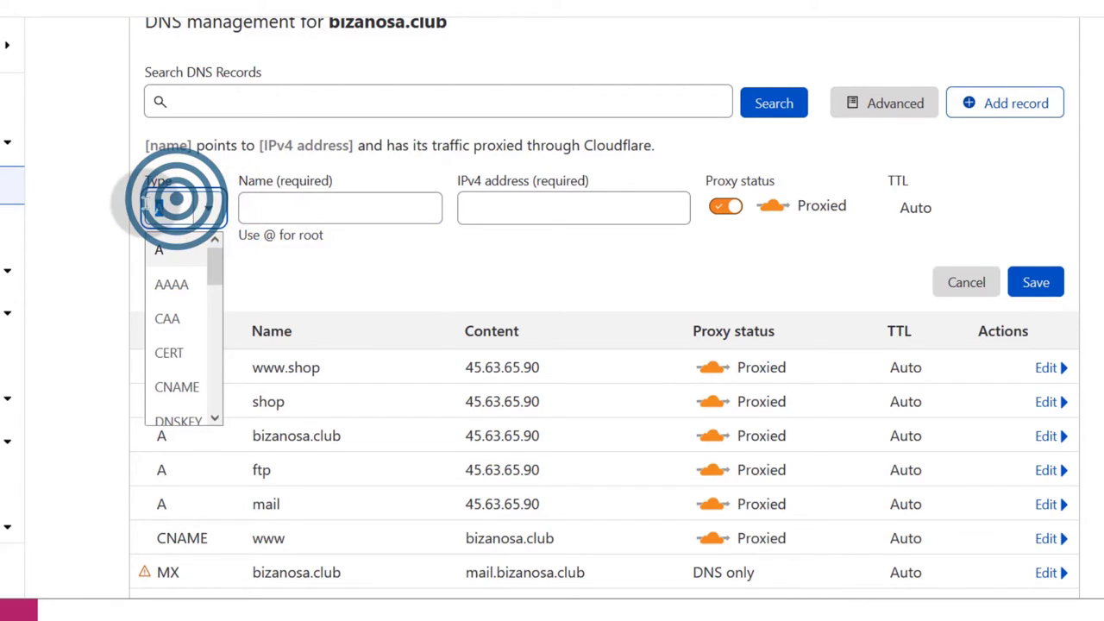
pyautogui.write('t')
pyautogui.click(172, 274)
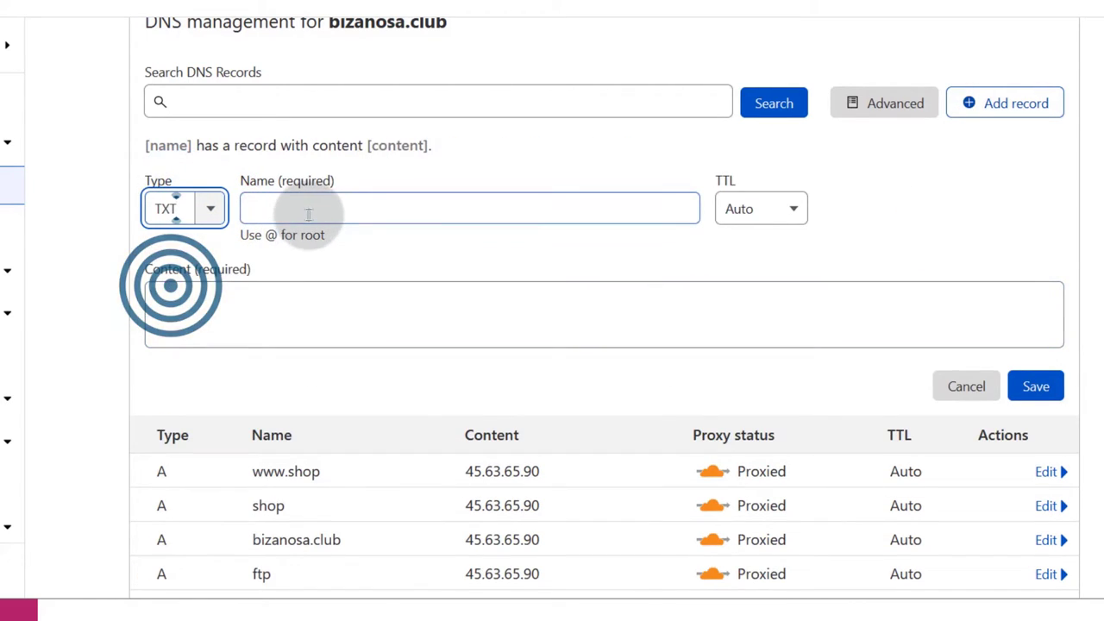
pyautogui.click(173, 306)
pyautogui.rightClick(175, 303)
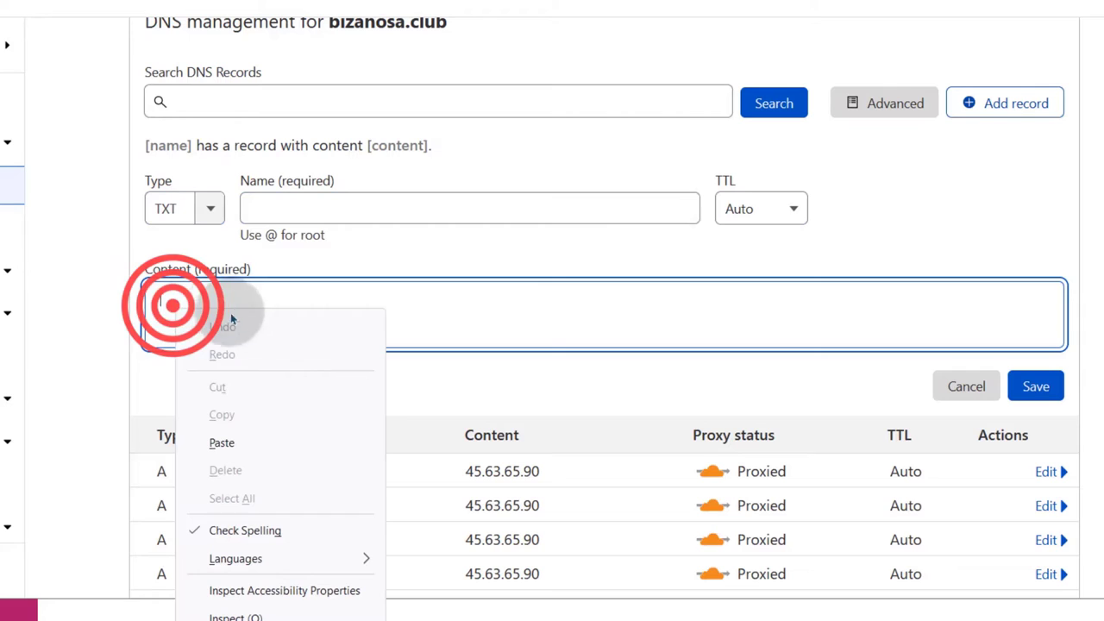
pyautogui.click(226, 438)
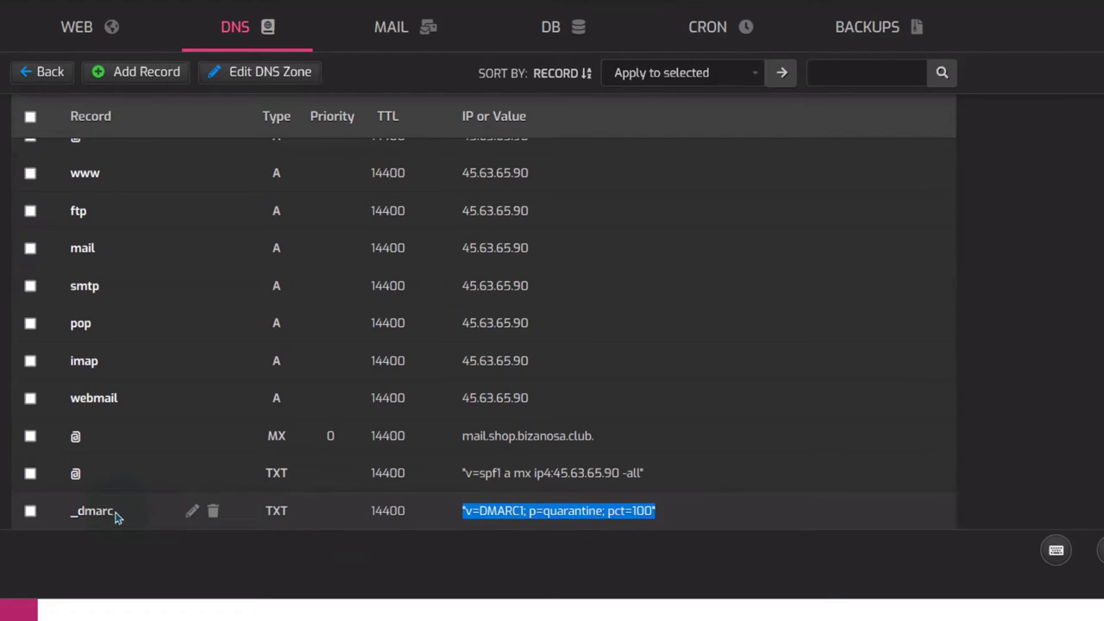
# Step: Copy the name '_dmarc' from Hestia into the record's Name and save the TXT record
pyautogui.click(112, 513)
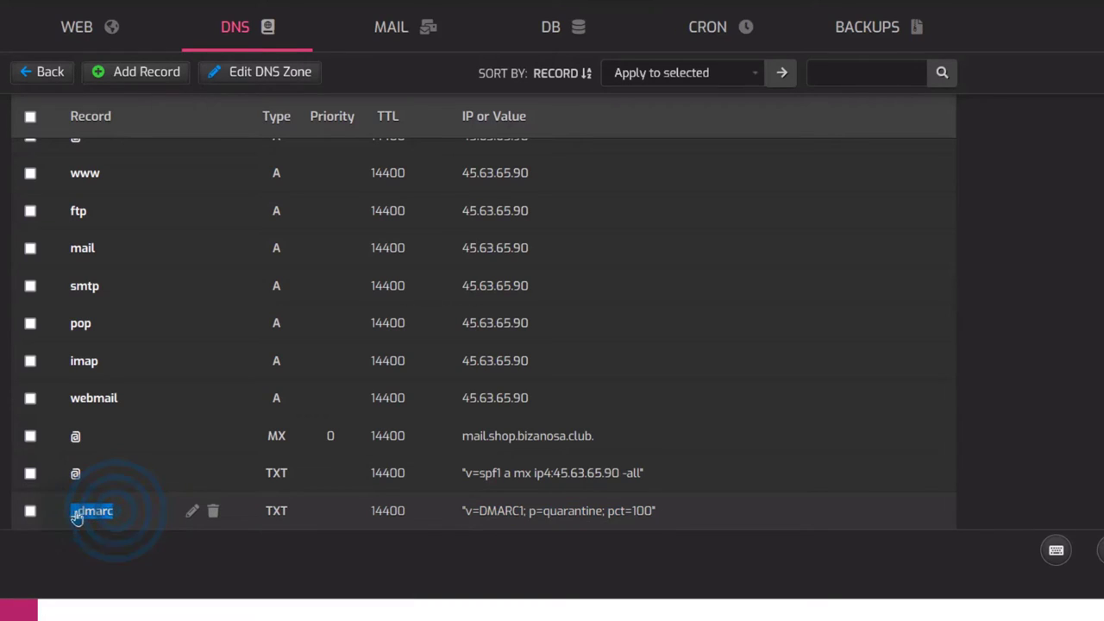
pyautogui.rightClick(76, 514)
pyautogui.click(125, 343)
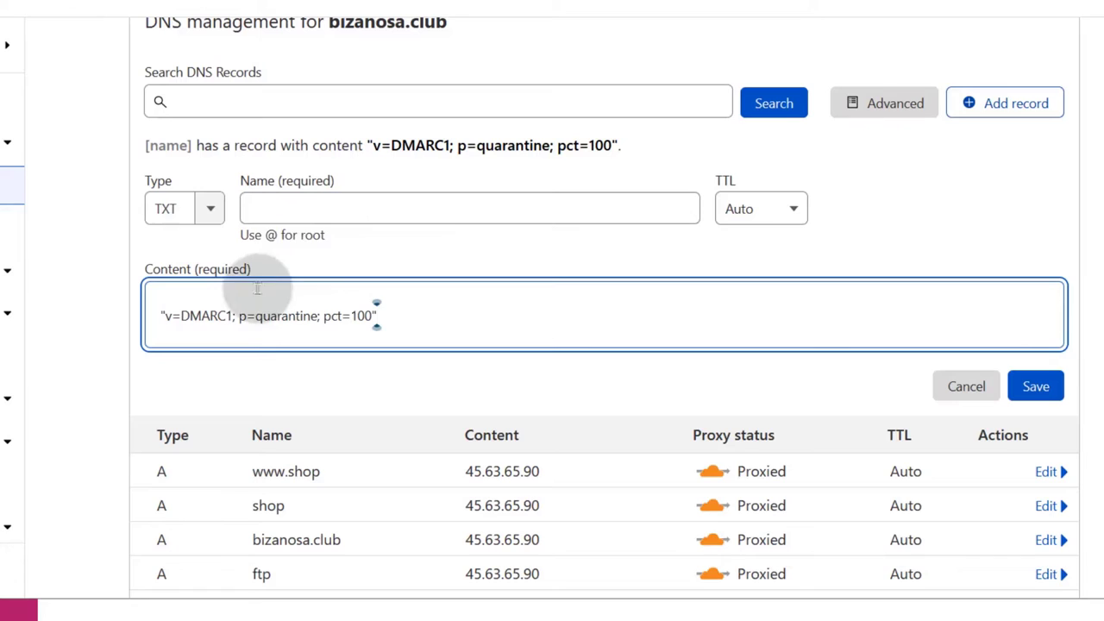
pyautogui.click(280, 203)
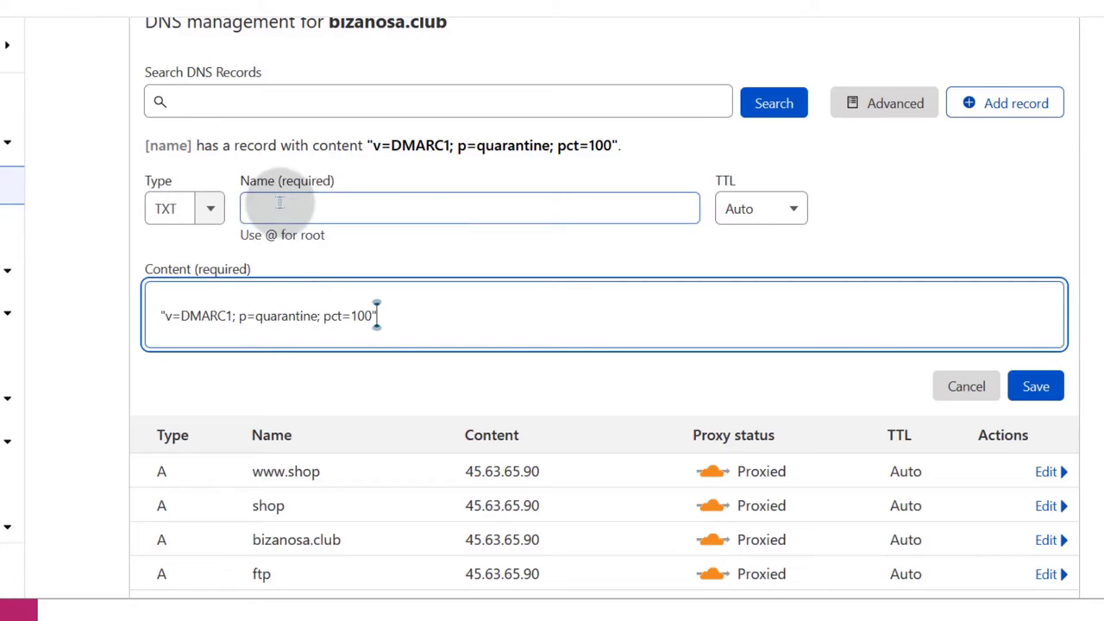
pyautogui.rightClick(280, 203)
pyautogui.click(334, 337)
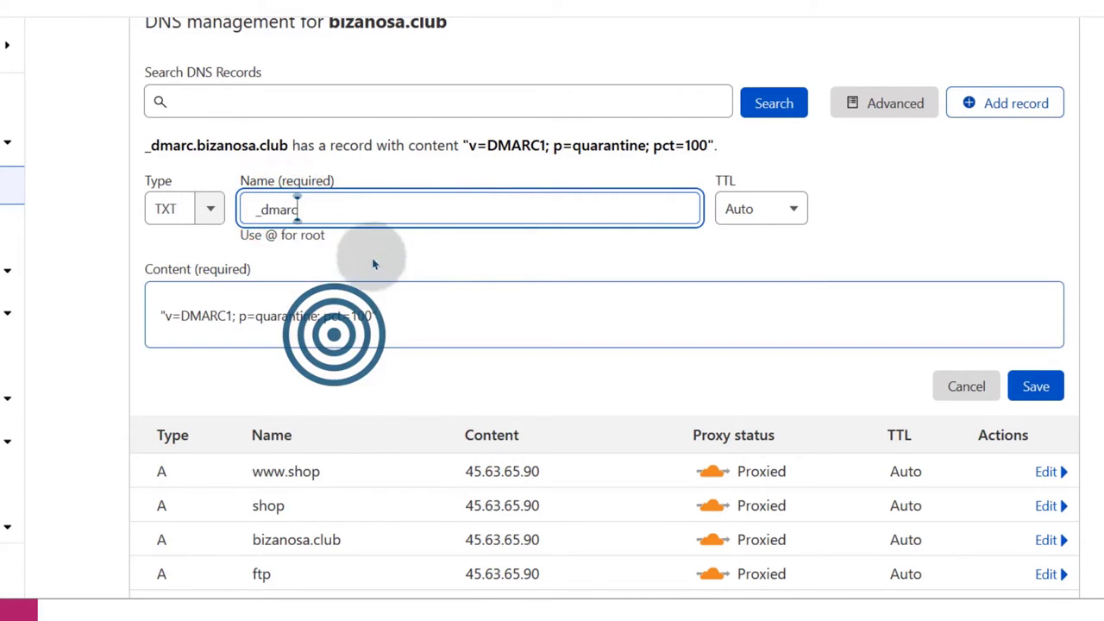
pyautogui.moveTo(296, 209); pyautogui.dragTo(259, 209)
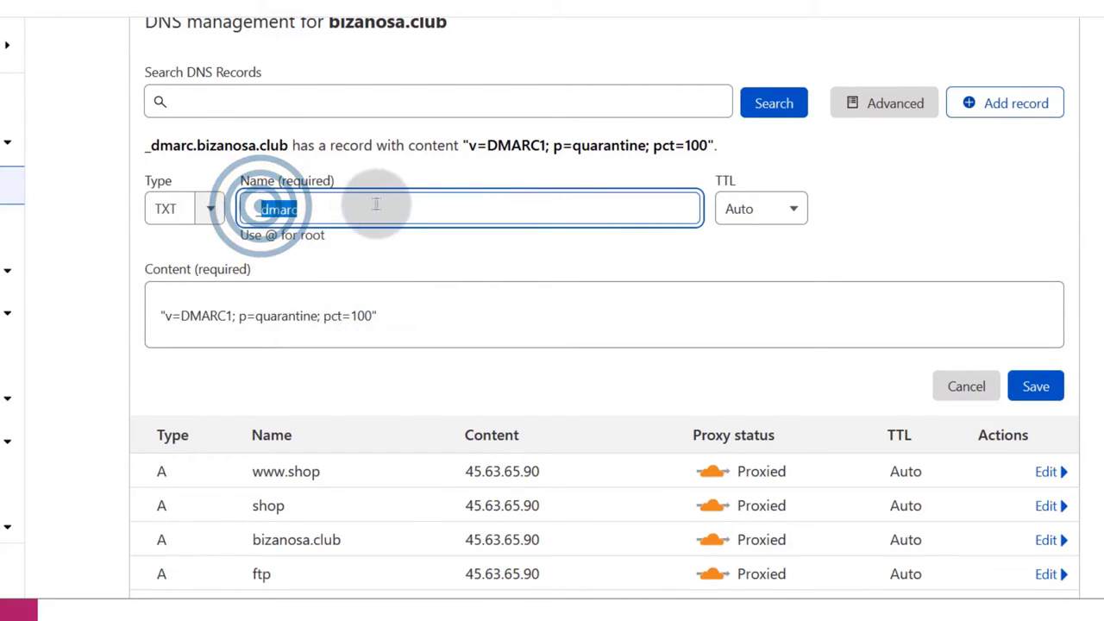
pyautogui.click(402, 251)
pyautogui.click(1028, 386)
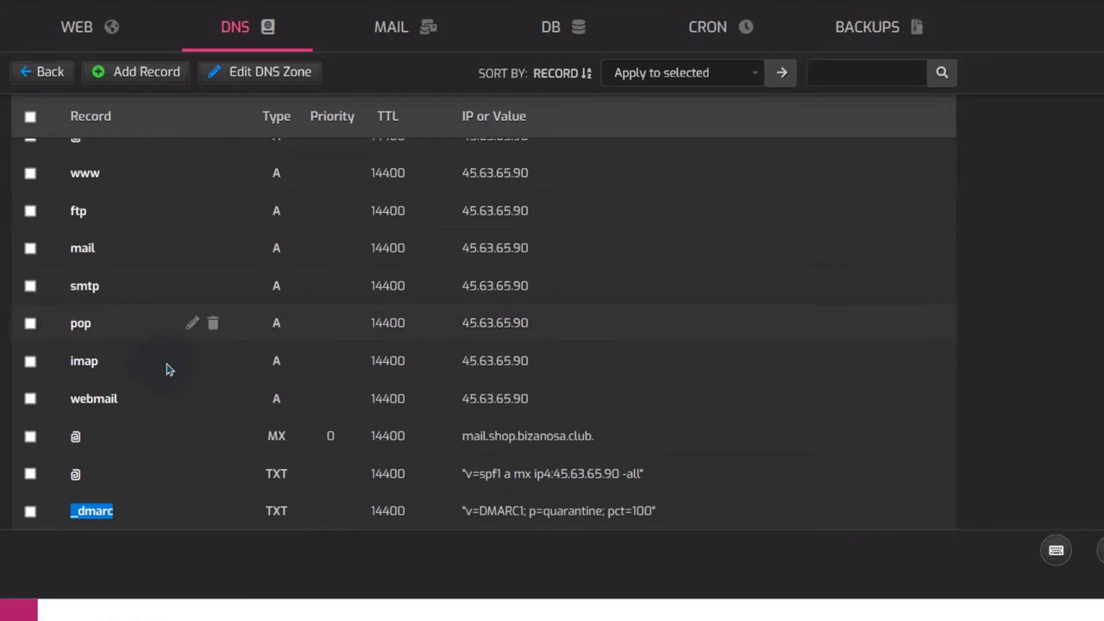
pyautogui.scroll(3, 165, 370)
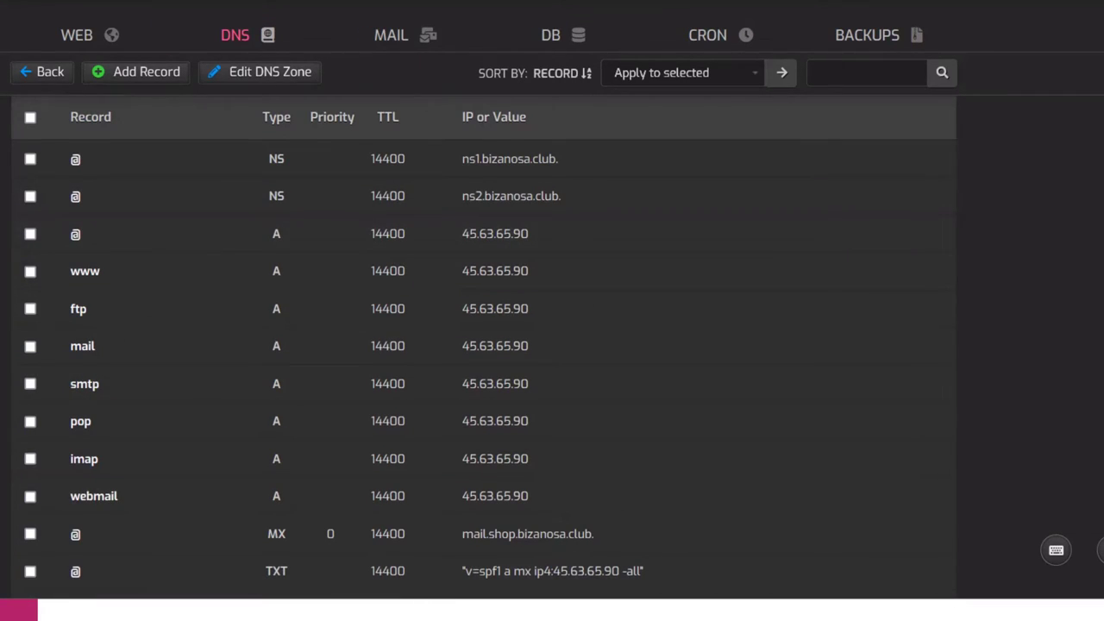
# Step: Scroll through the zone's DNS records, then return to Hestia's web domains list
pyautogui.scroll(1, 553, 345)
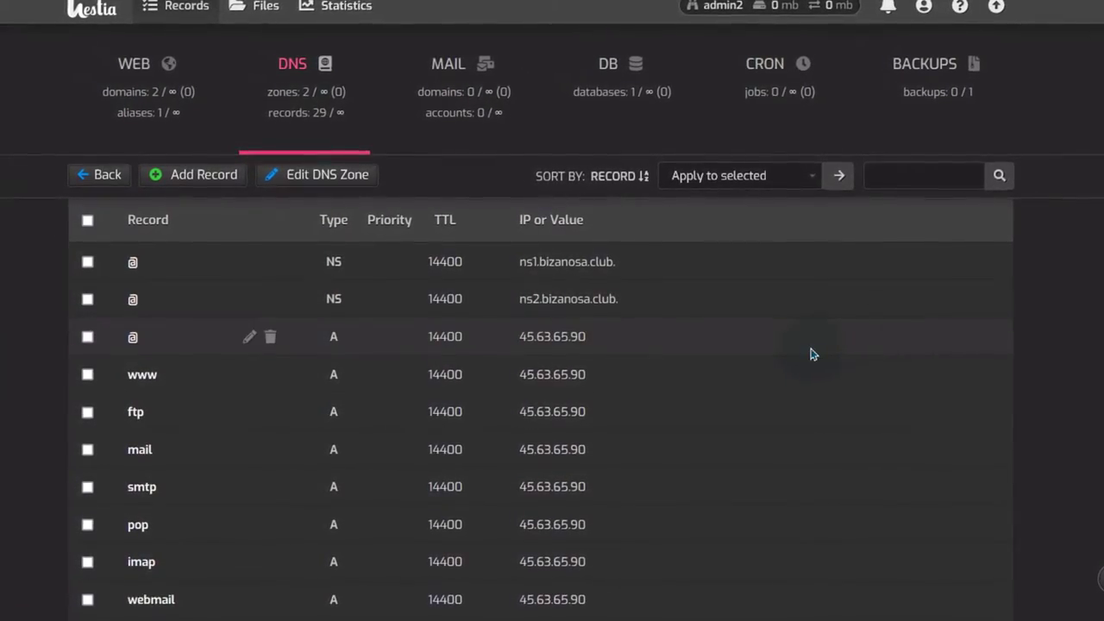
pyautogui.scroll(-3, 35, 369)
pyautogui.scroll(3, 34, 369)
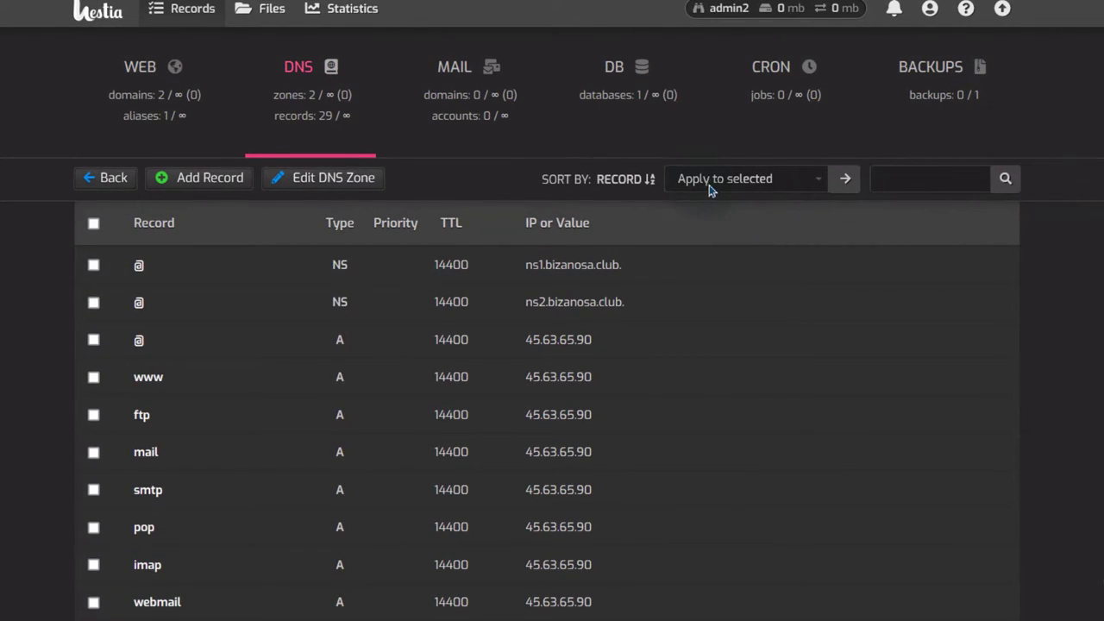
pyautogui.click(145, 69)
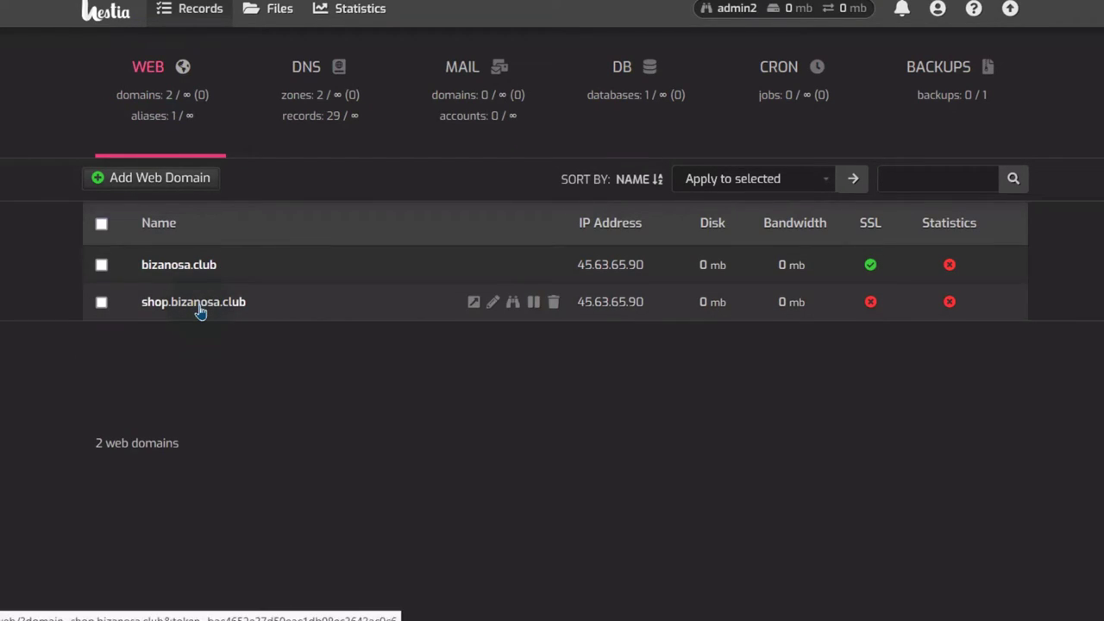
# Step: Open the WordPress quick-install setup for shop.bizanosa.club
pyautogui.click(491, 305)
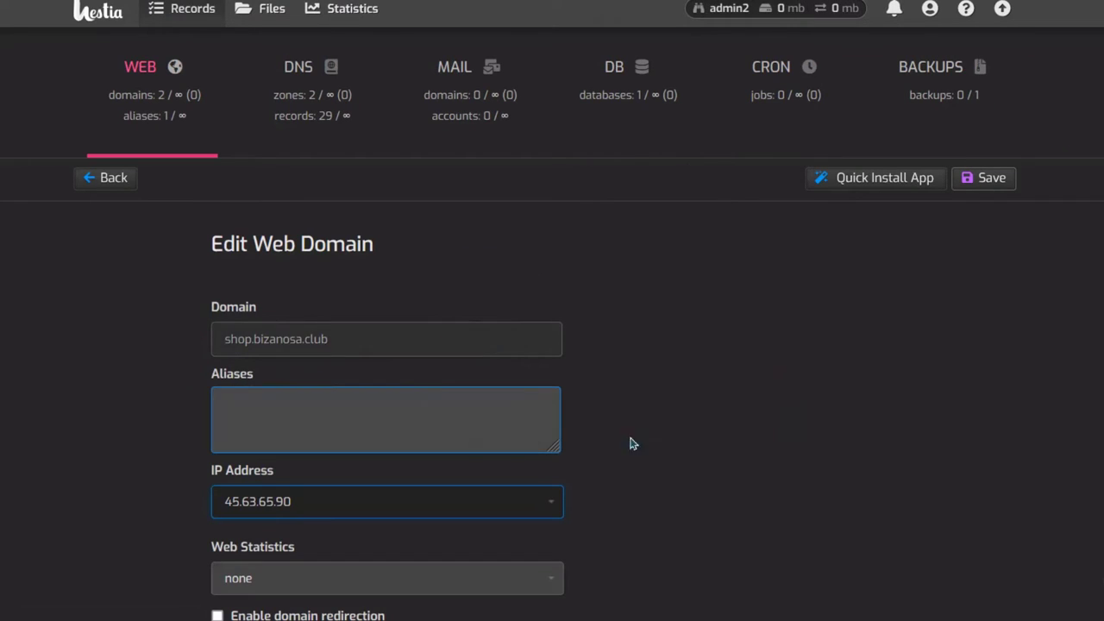
pyautogui.click(885, 181)
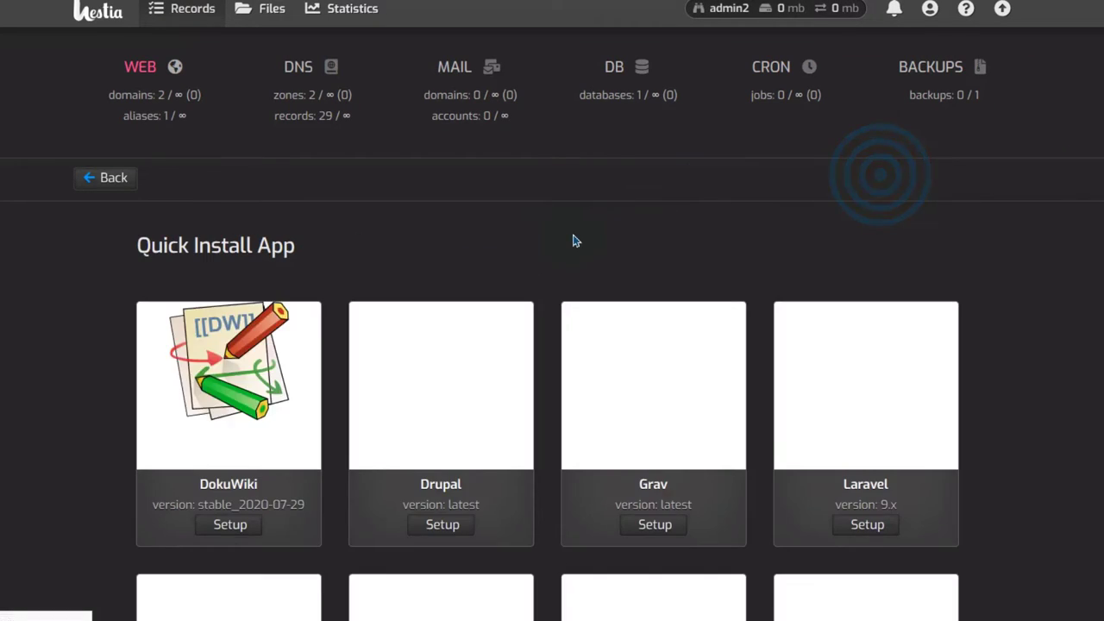
pyautogui.scroll(-5, 326, 218)
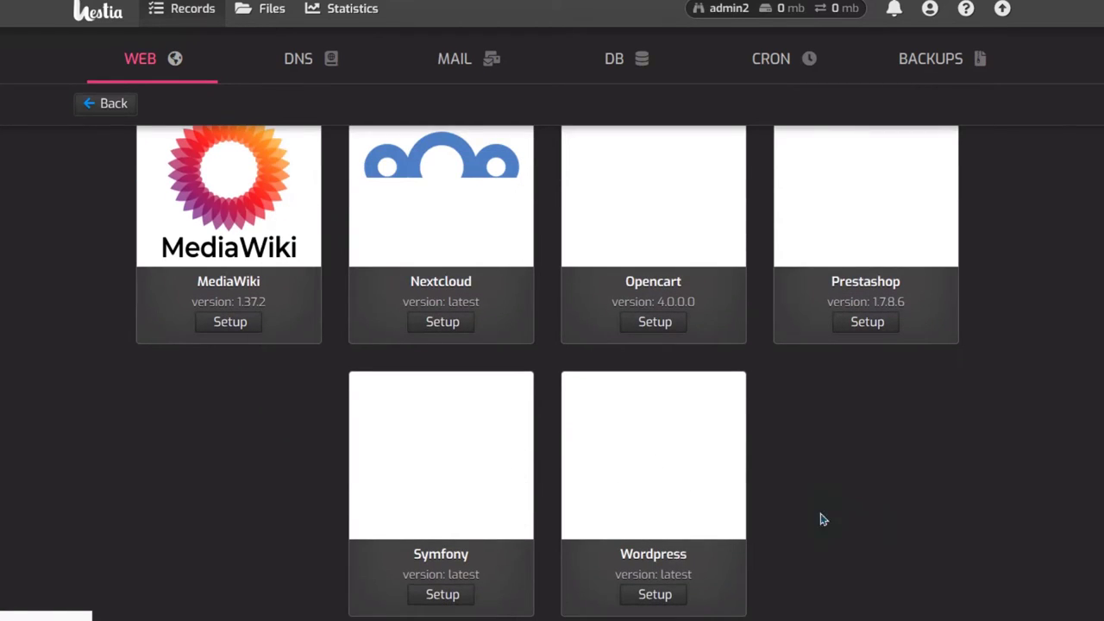
pyautogui.click(653, 595)
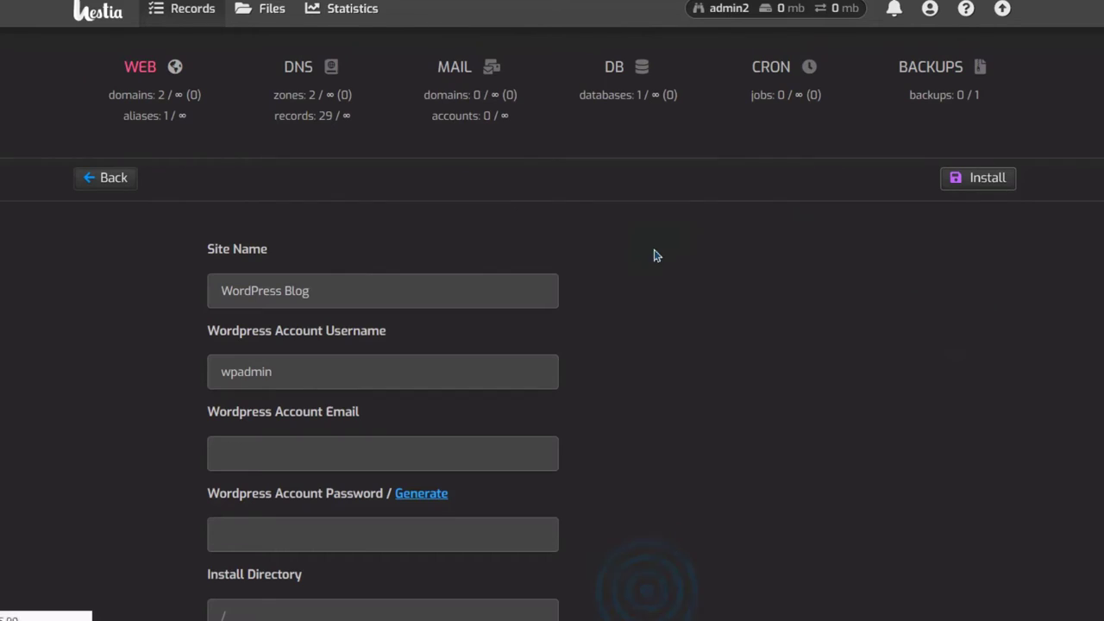
# Step: Enter the admin e-mail, generate a password, and install 'WordPress Blog' for user wpadmin
pyautogui.scroll(-2, 505, 379)
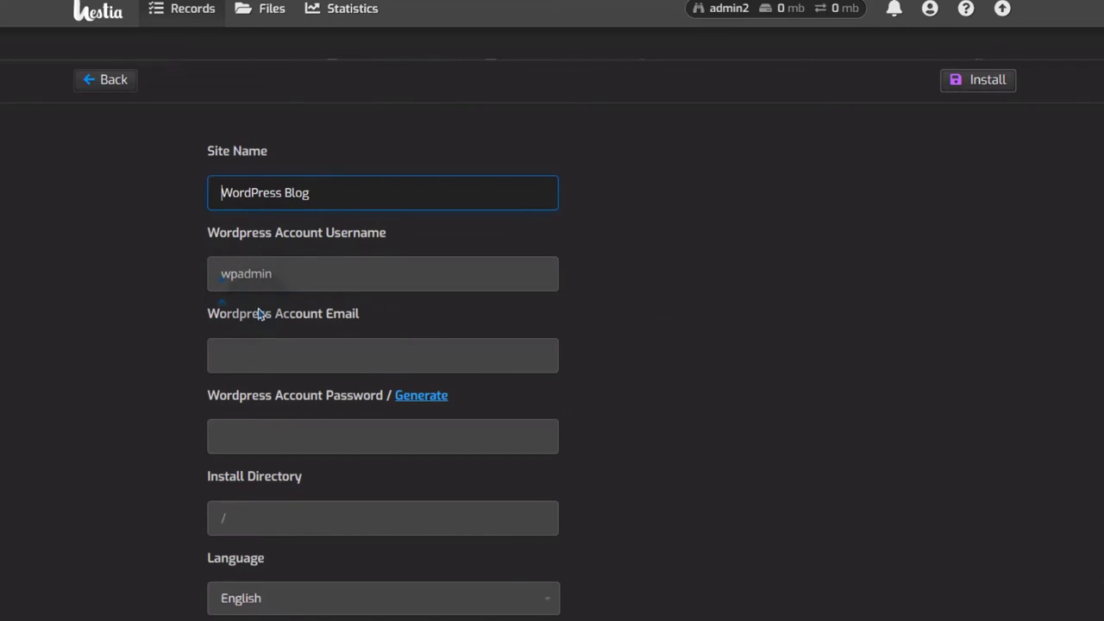
pyautogui.click(259, 354)
pyautogui.click(421, 395)
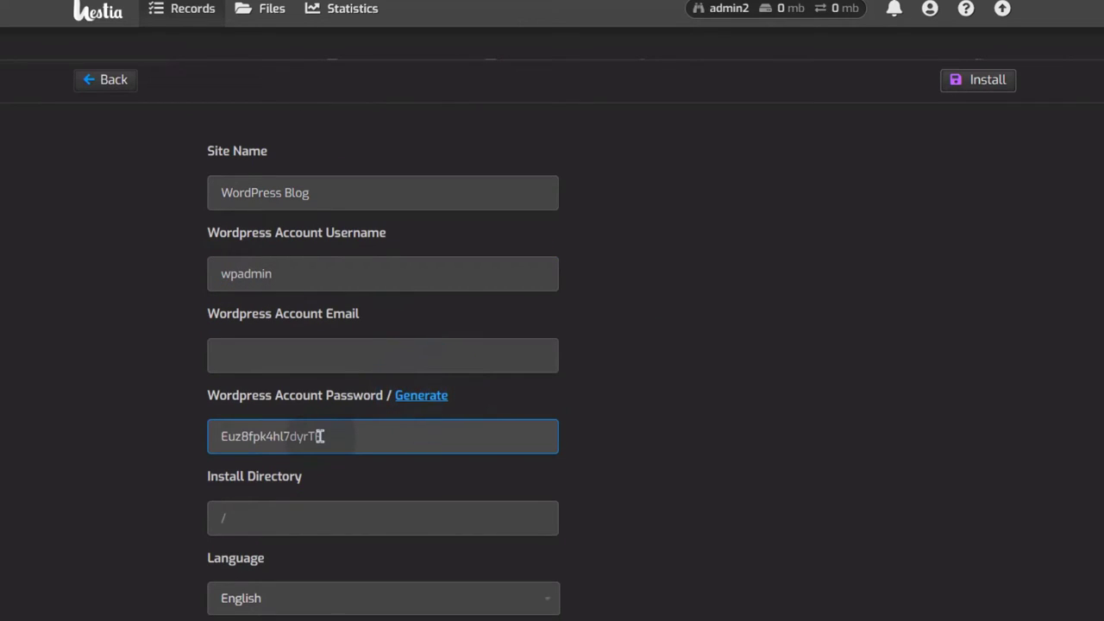
pyautogui.click(330, 351)
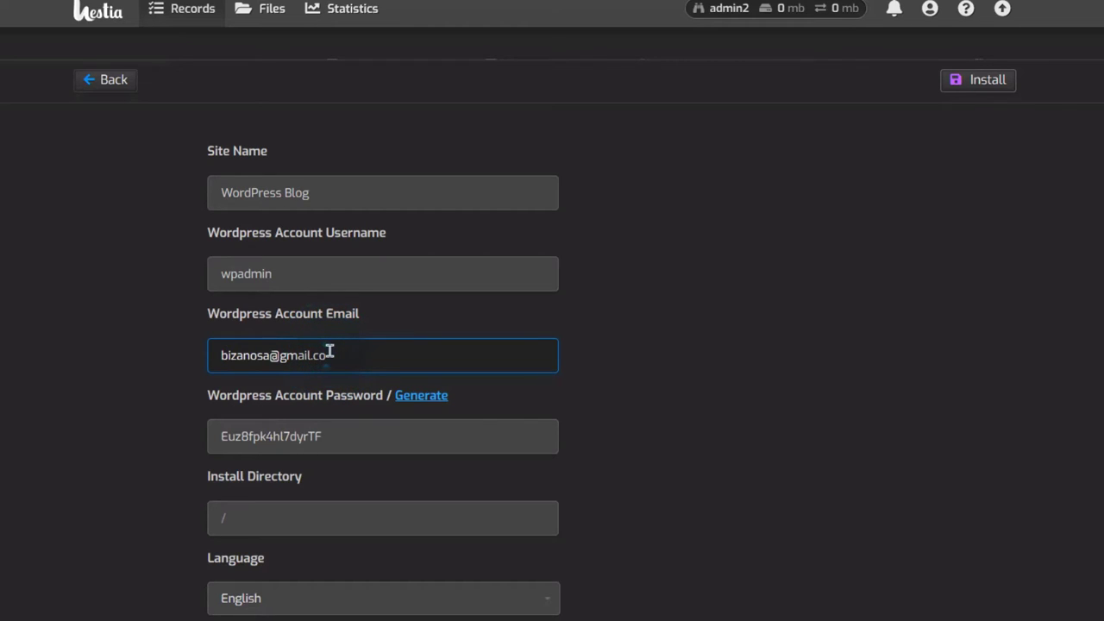
pyautogui.press('Tab')
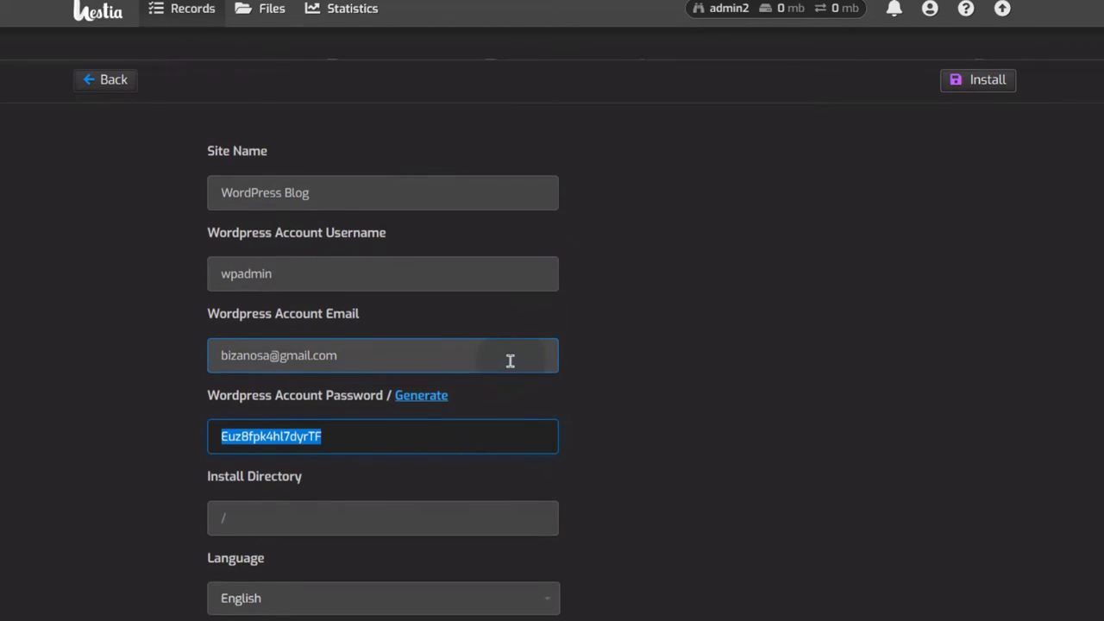
pyautogui.scroll(-2, 438, 384)
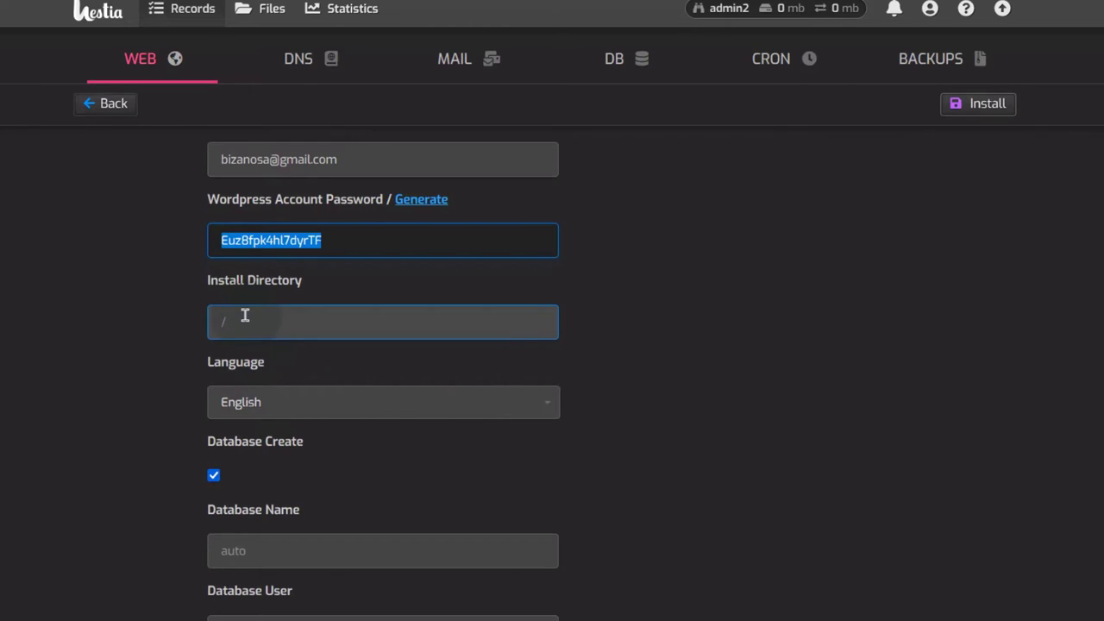
pyautogui.scroll(-2, 377, 395)
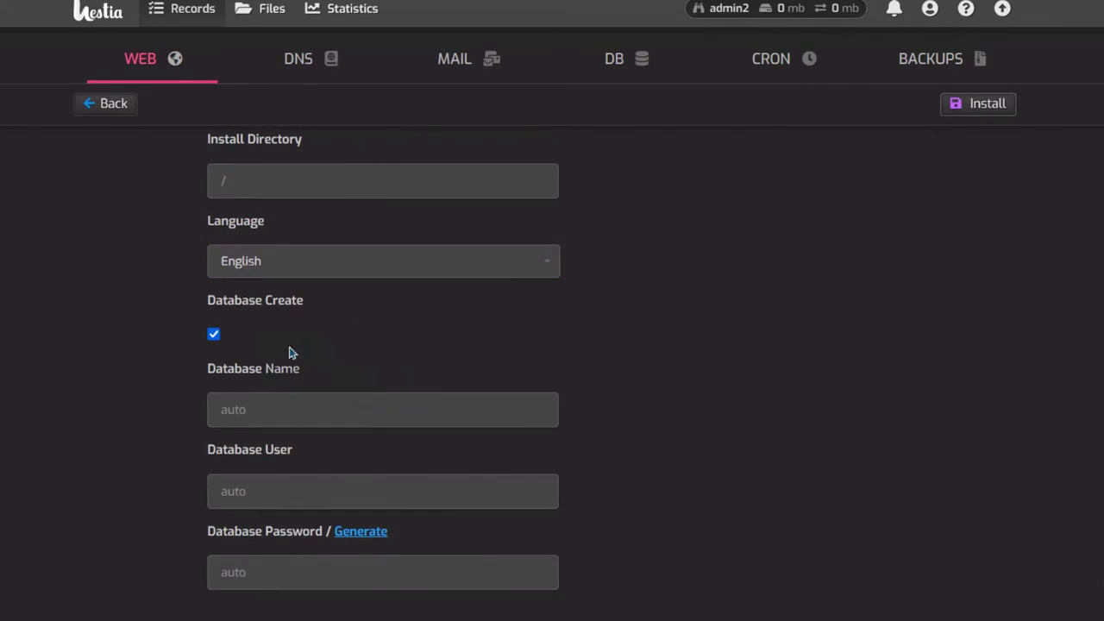
pyautogui.scroll(5, 496, 466)
pyautogui.scroll(-1, 949, 224)
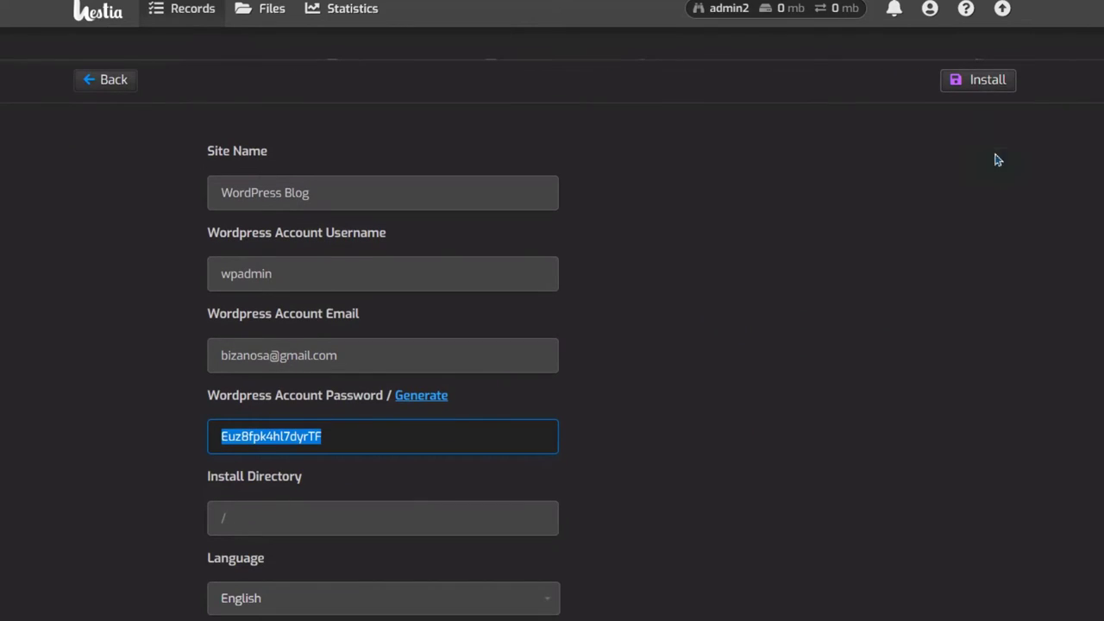
pyautogui.click(989, 81)
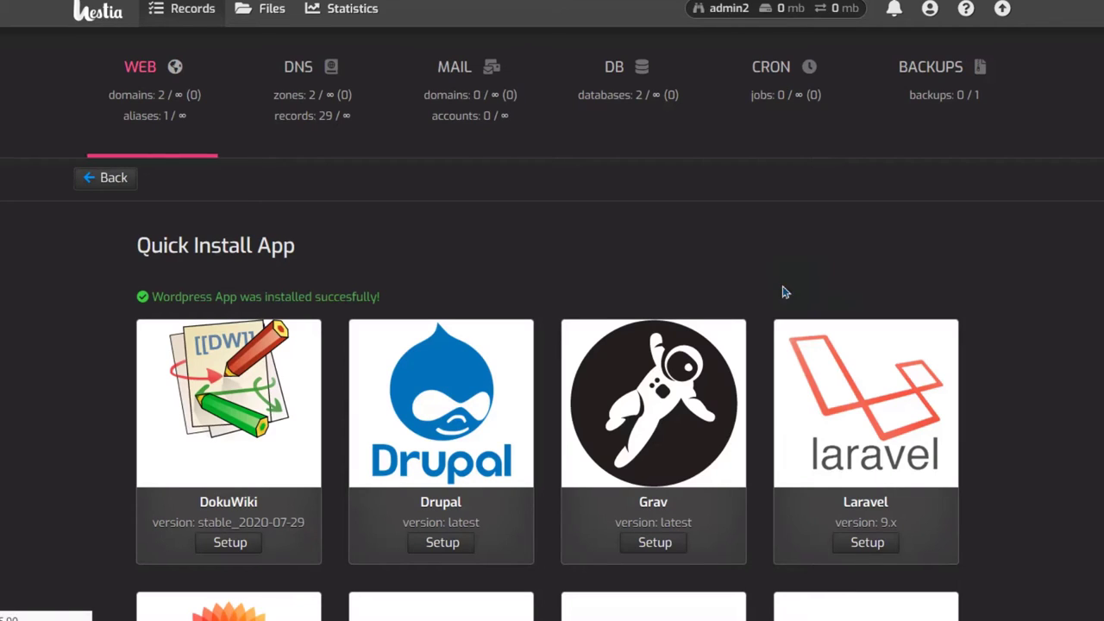
pyautogui.click(257, 347)
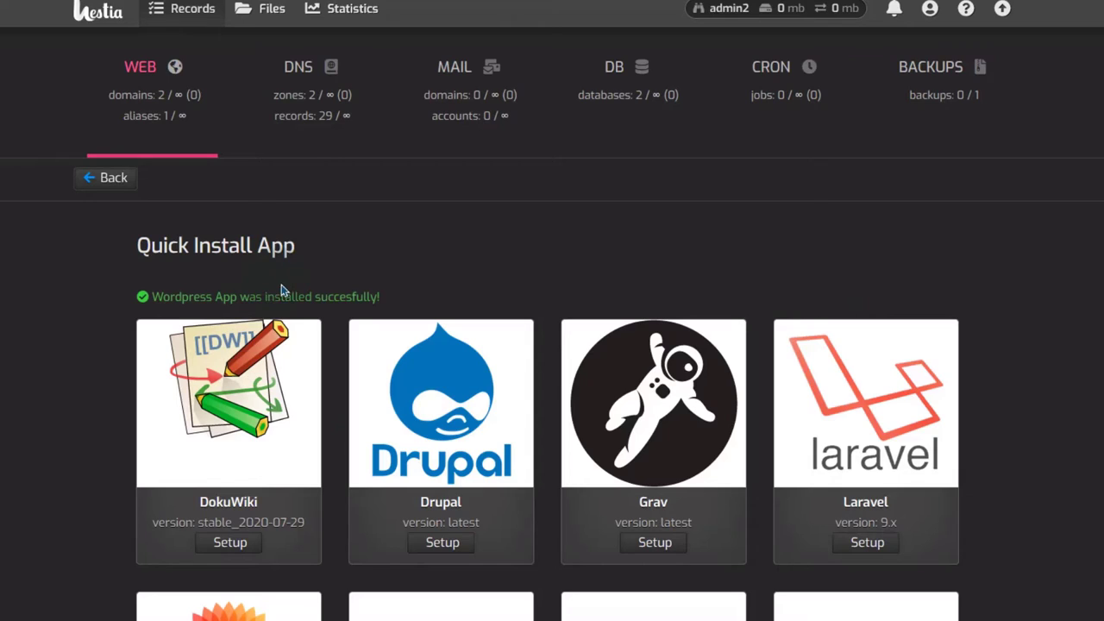
# Step: Open shop.bizanosa.club in the browser, confirm it is not secure, then return to Hestia
pyautogui.click(140, 99)
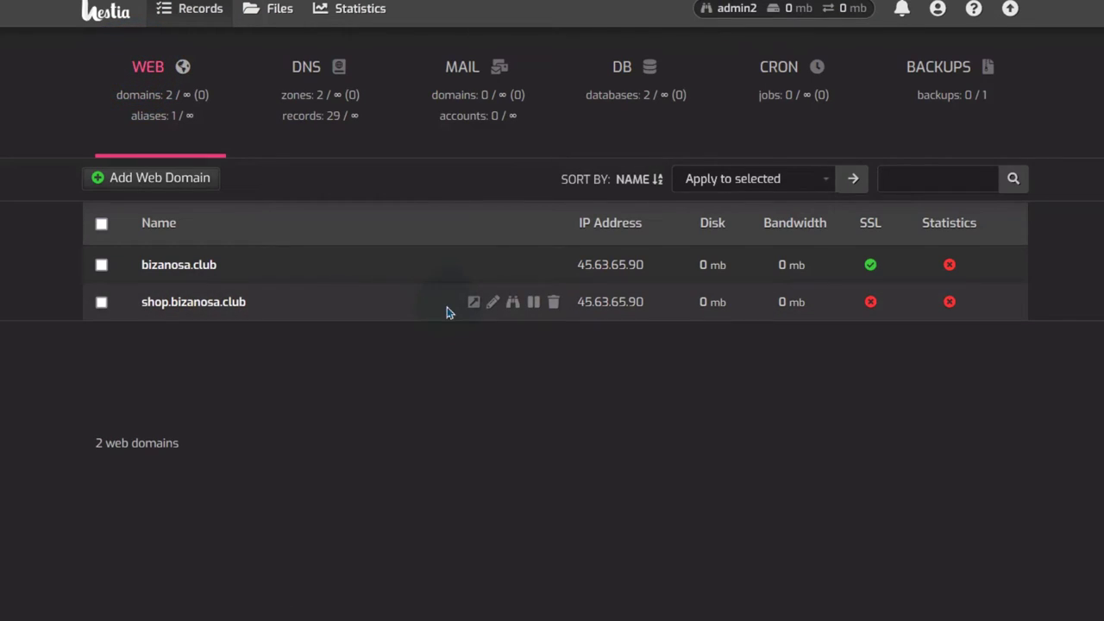
pyautogui.click(474, 302)
pyautogui.click(268, 143)
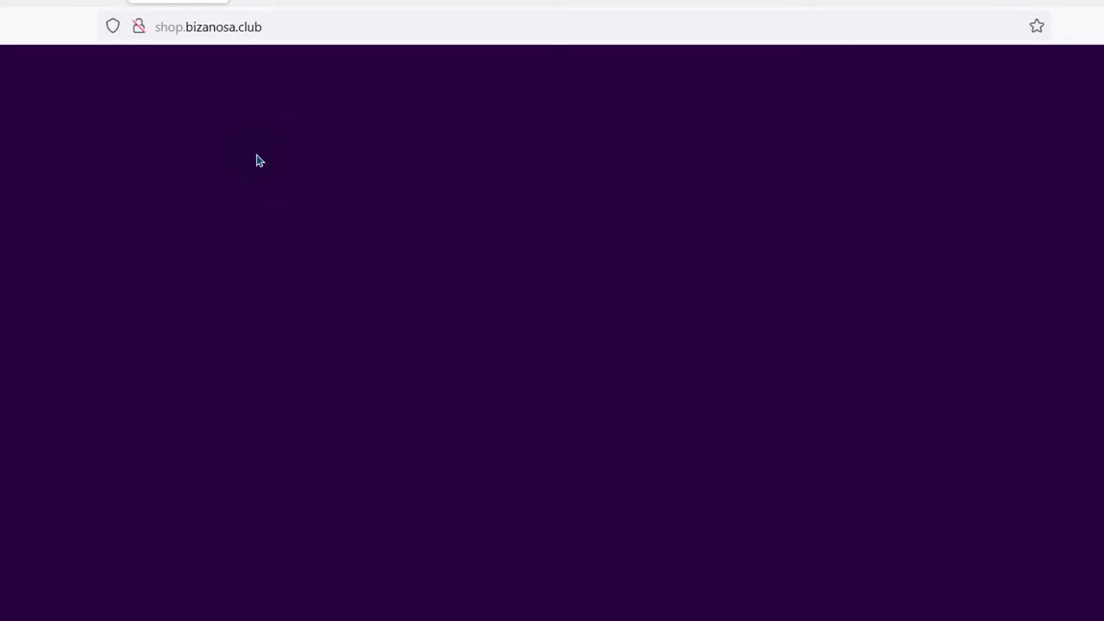
pyautogui.click(139, 37)
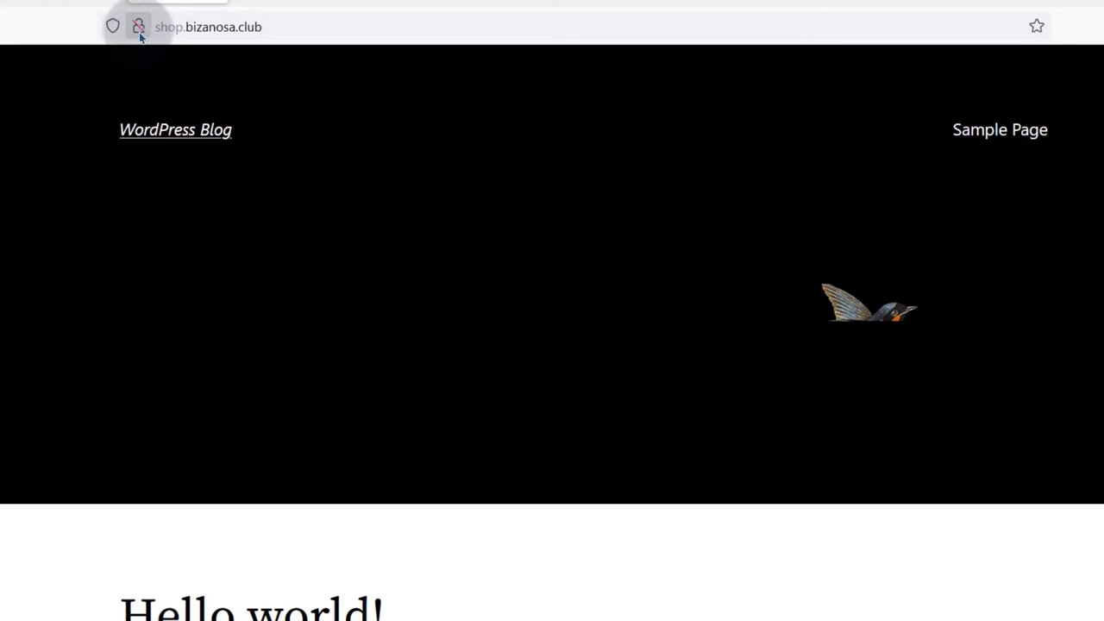
pyautogui.click(76, 4)
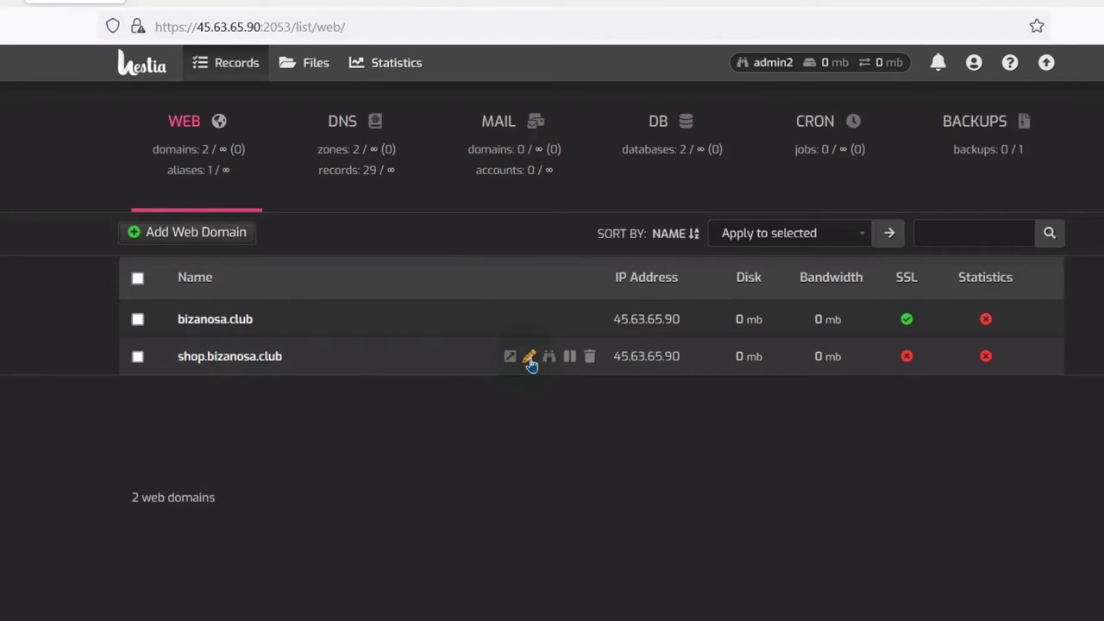
# Step: Enable SSL with a Let's Encrypt certificate for shop.bizanosa.club and save
pyautogui.click(529, 357)
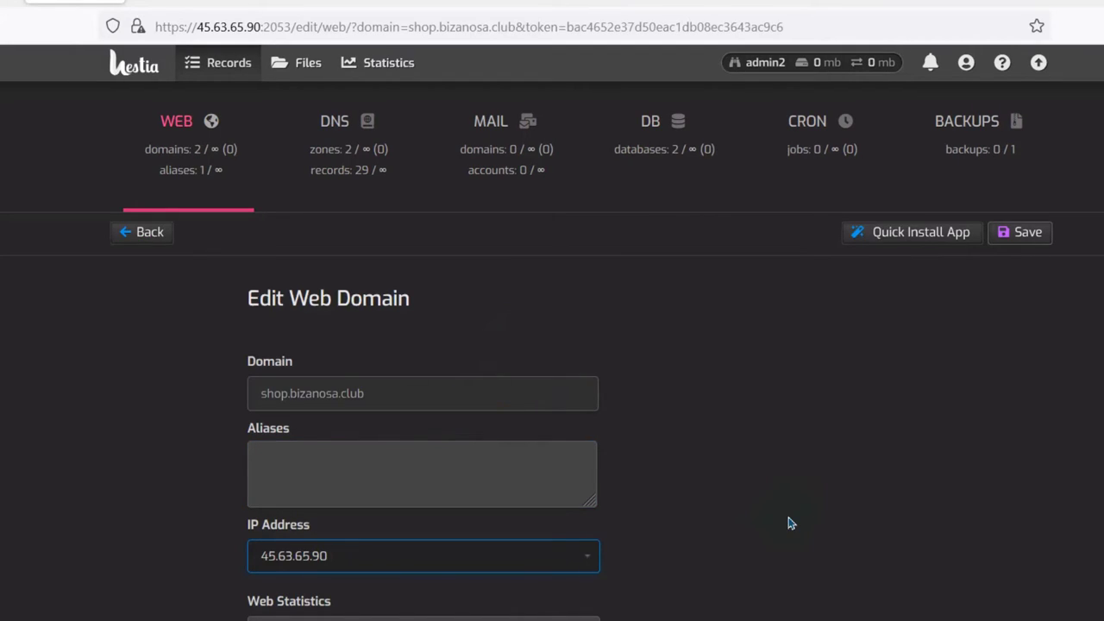
pyautogui.scroll(-3, 716, 467)
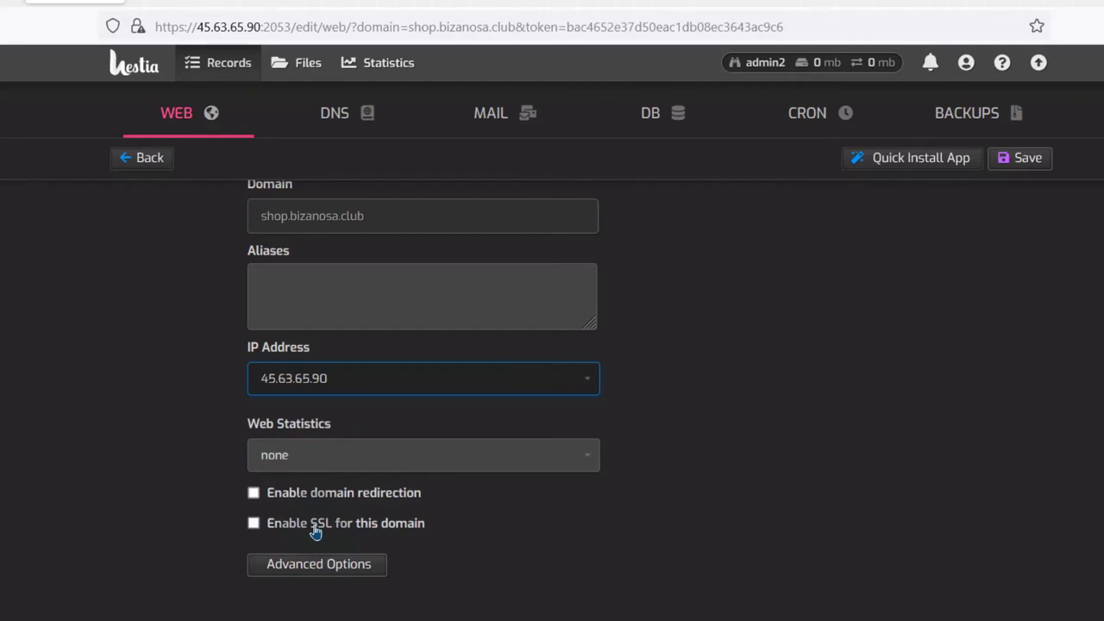
pyautogui.click(316, 526)
pyautogui.scroll(-3, 761, 408)
pyautogui.click(512, 380)
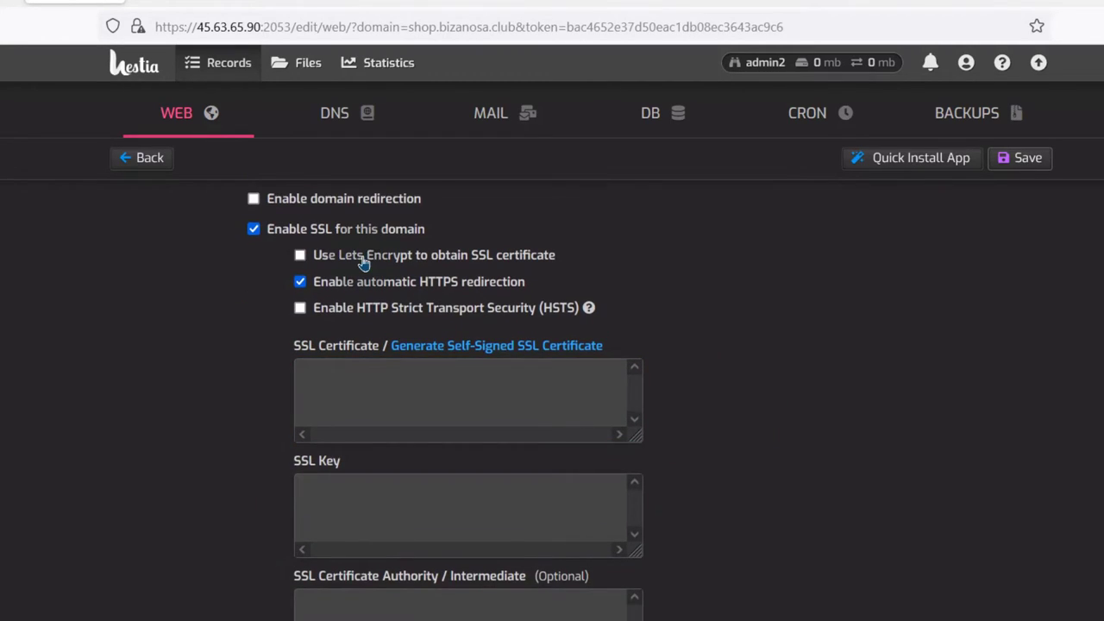
pyautogui.click(363, 259)
pyautogui.scroll(4, 952, 280)
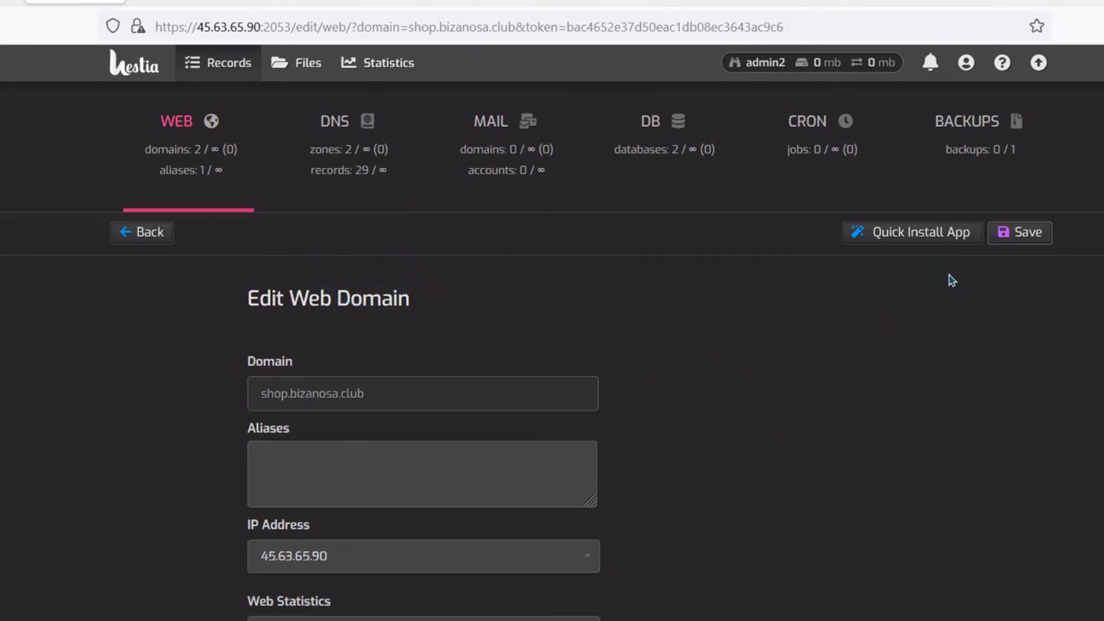
pyautogui.click(1020, 233)
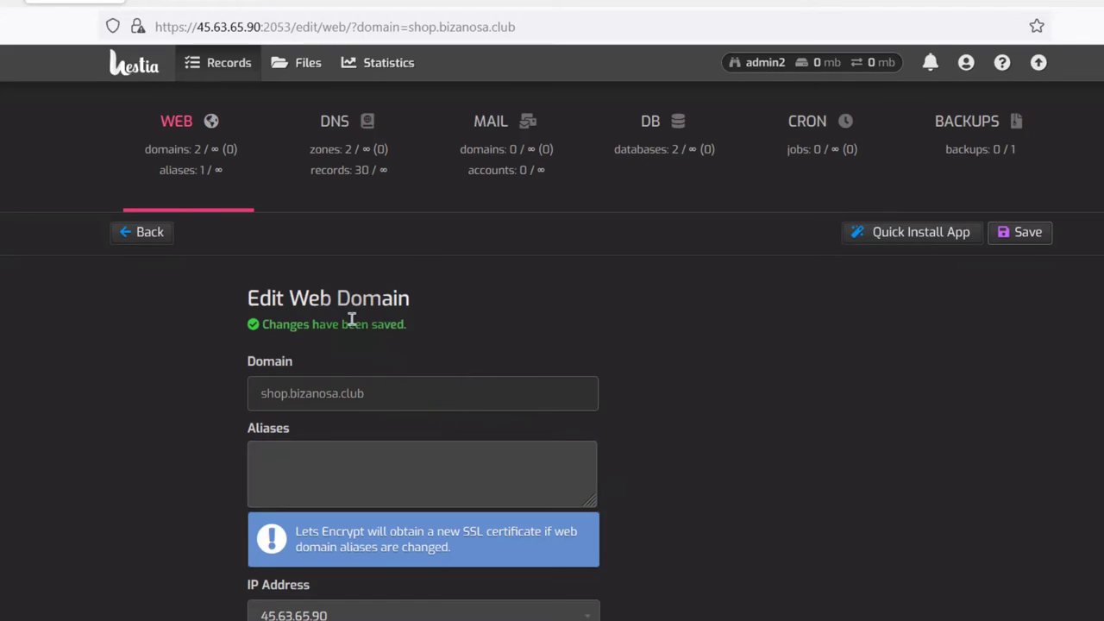
pyautogui.click(202, 4)
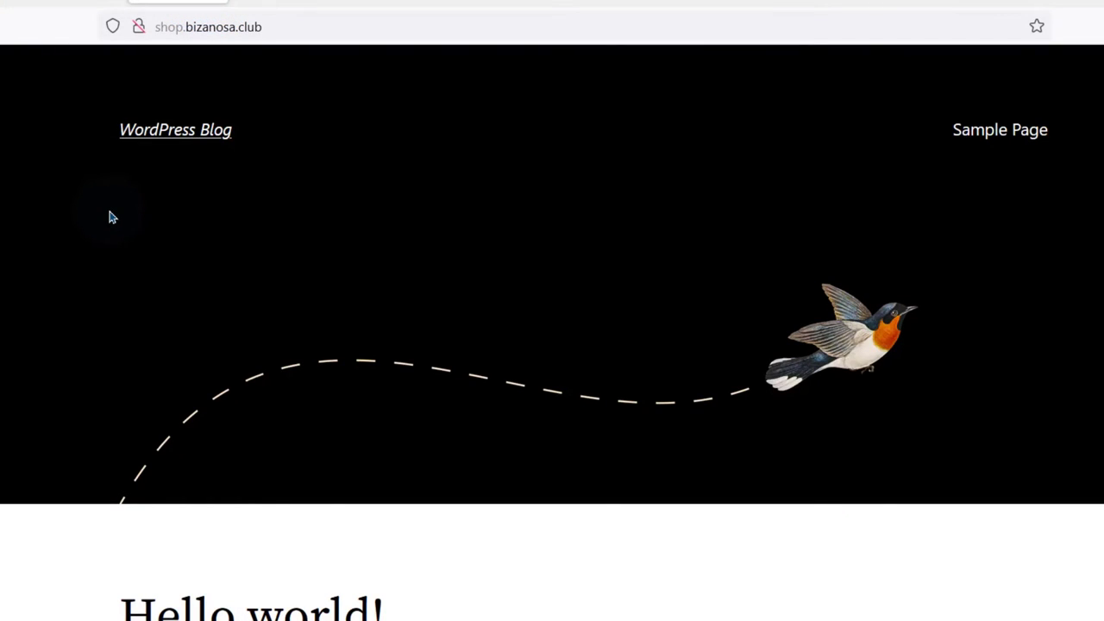
# Step: Reload the shop site over HTTPS and open the 'Hello world!' post
pyautogui.press('F5')
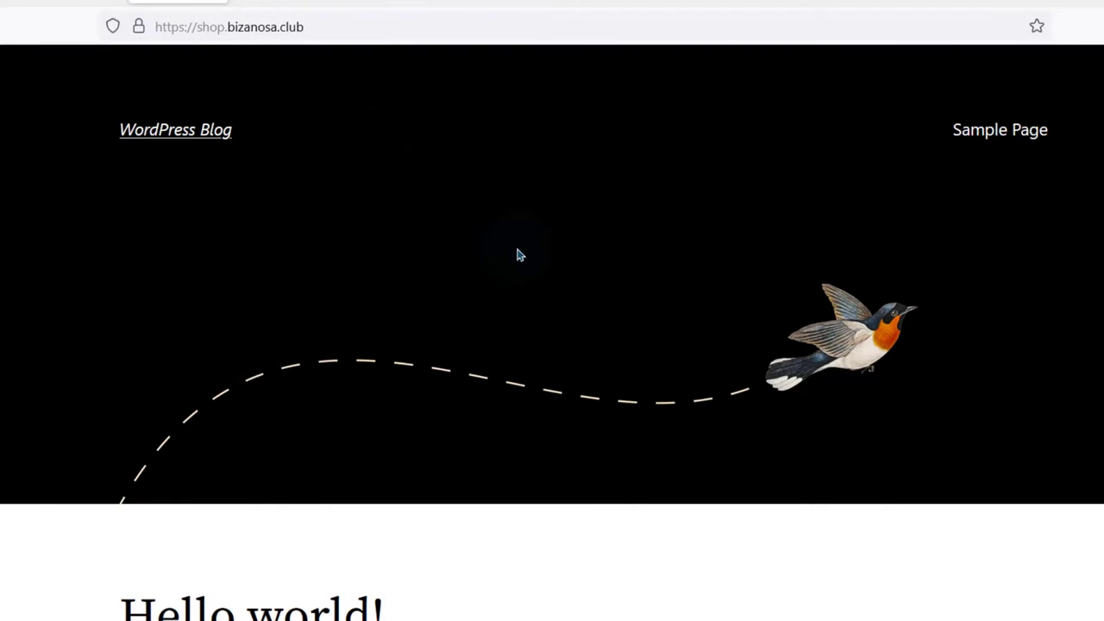
pyautogui.scroll(-5, 446, 441)
pyautogui.click(248, 226)
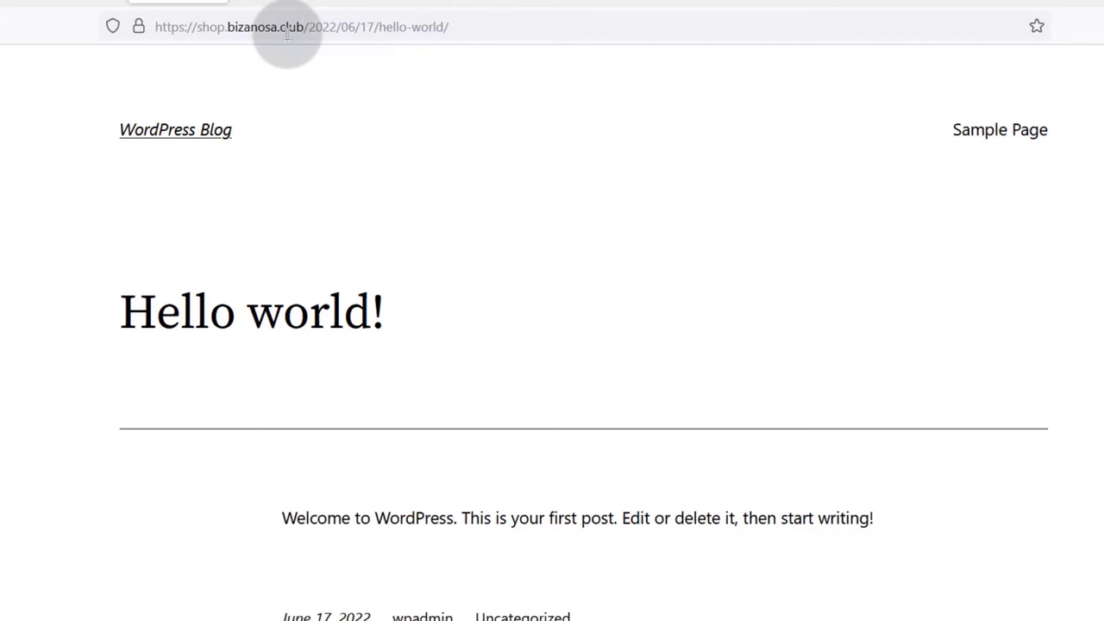
# Step: Replace the post path with /wp-admin to reach the WordPress Dashboard
pyautogui.moveTo(308, 26); pyautogui.dragTo(475, 19)
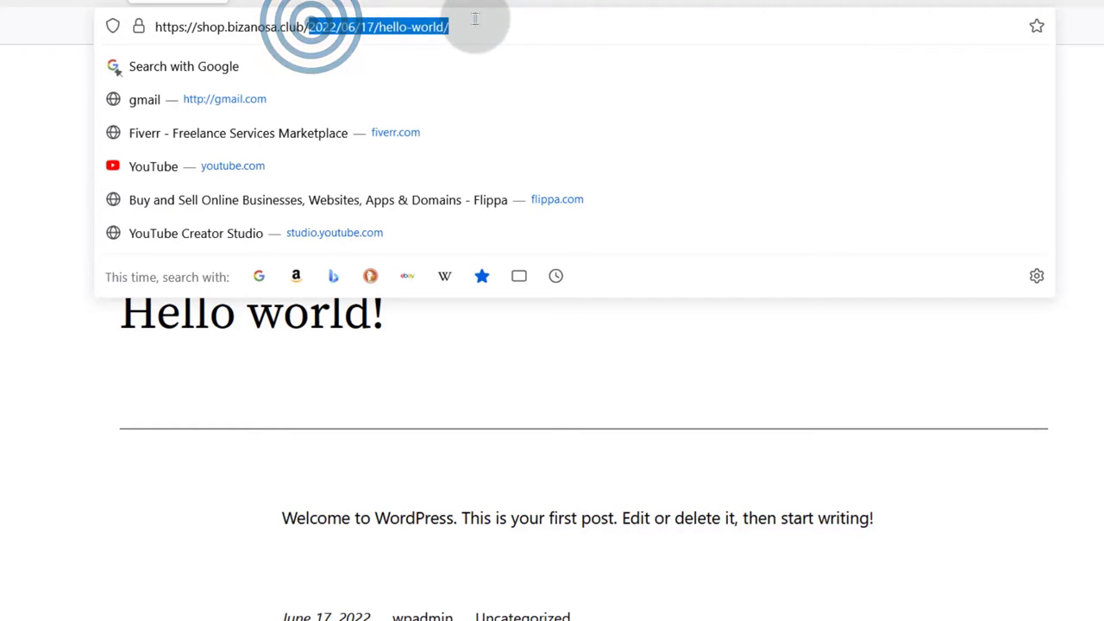
pyautogui.click(303, 79)
pyautogui.click(309, 26)
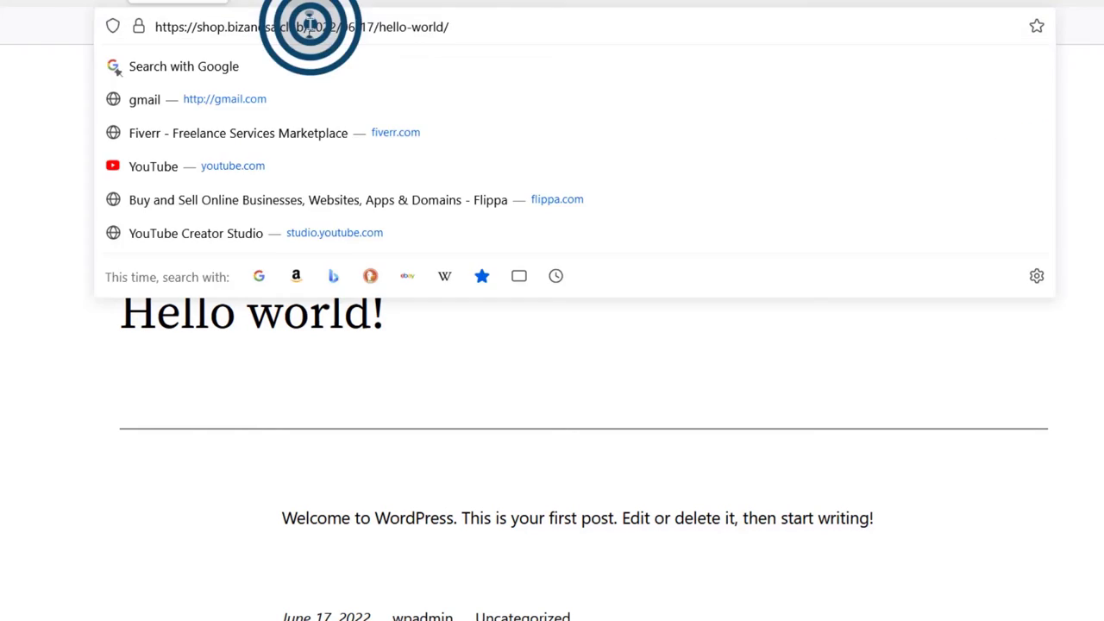
pyautogui.moveTo(309, 27); pyautogui.dragTo(475, 30)
pyautogui.write('w')
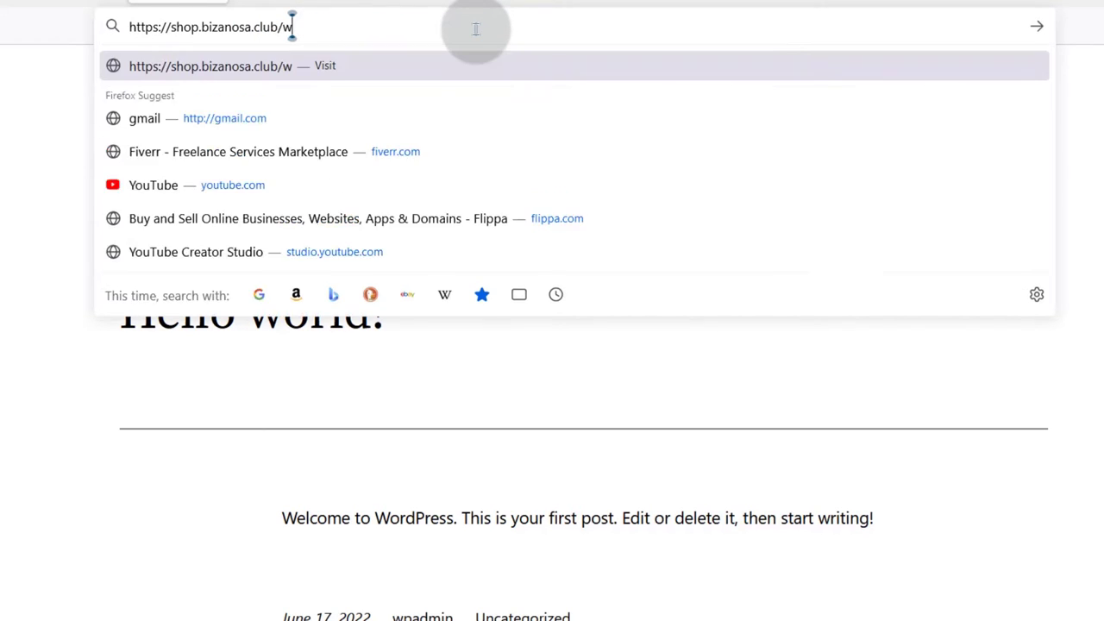
pyautogui.write('p0')
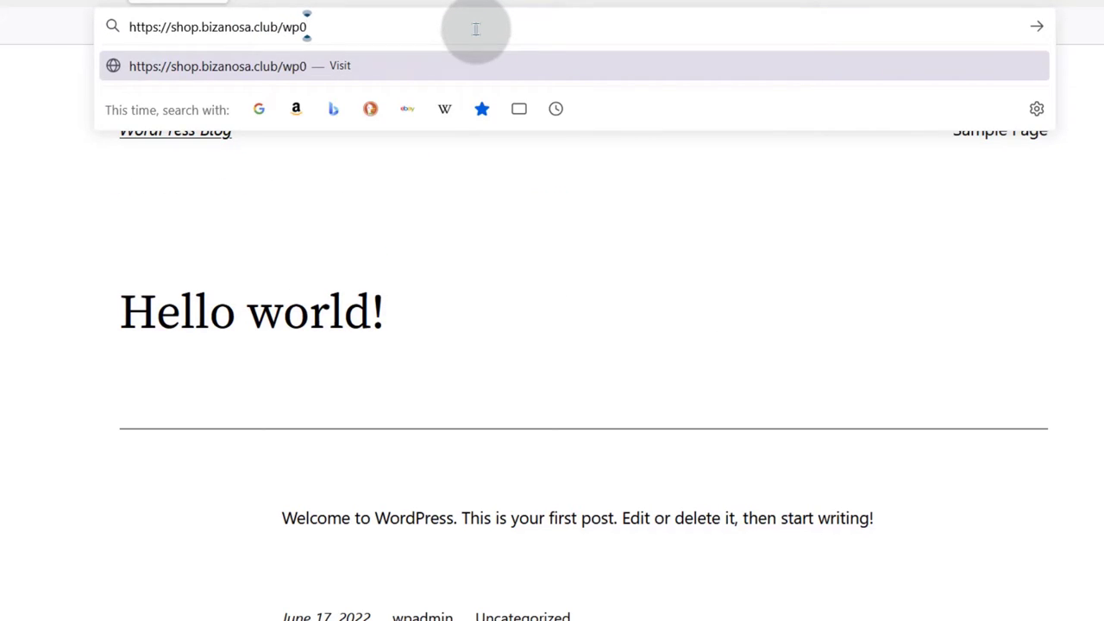
pyautogui.press('BackSpace')
pyautogui.write('-admin')
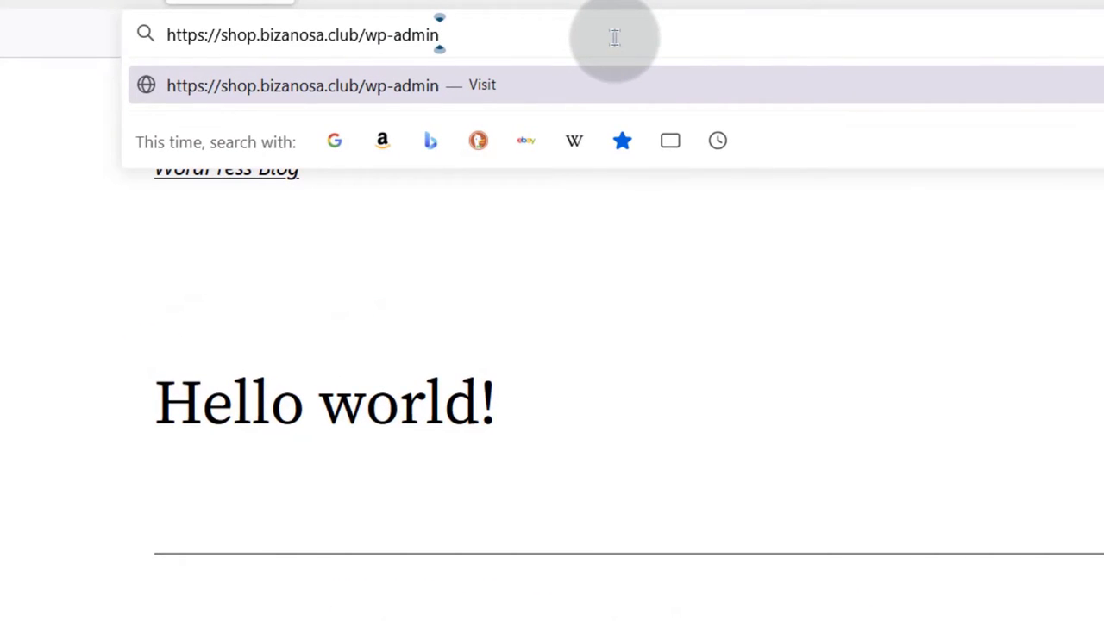
pyautogui.press('Return')
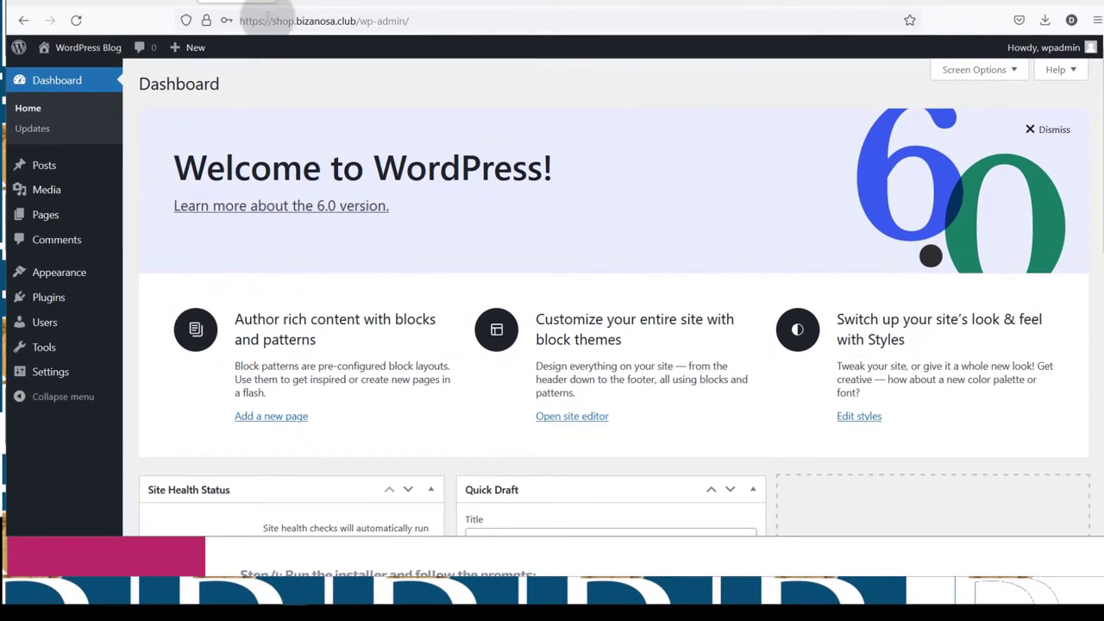
pyautogui.click(280, 35)
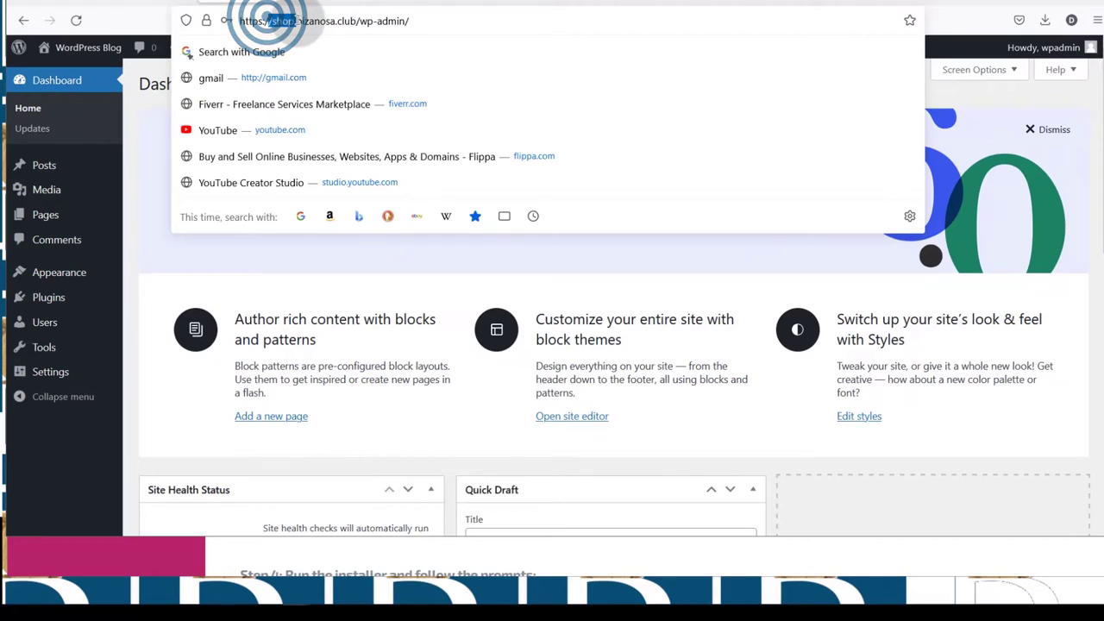
pyautogui.doubleClick(281, 21)
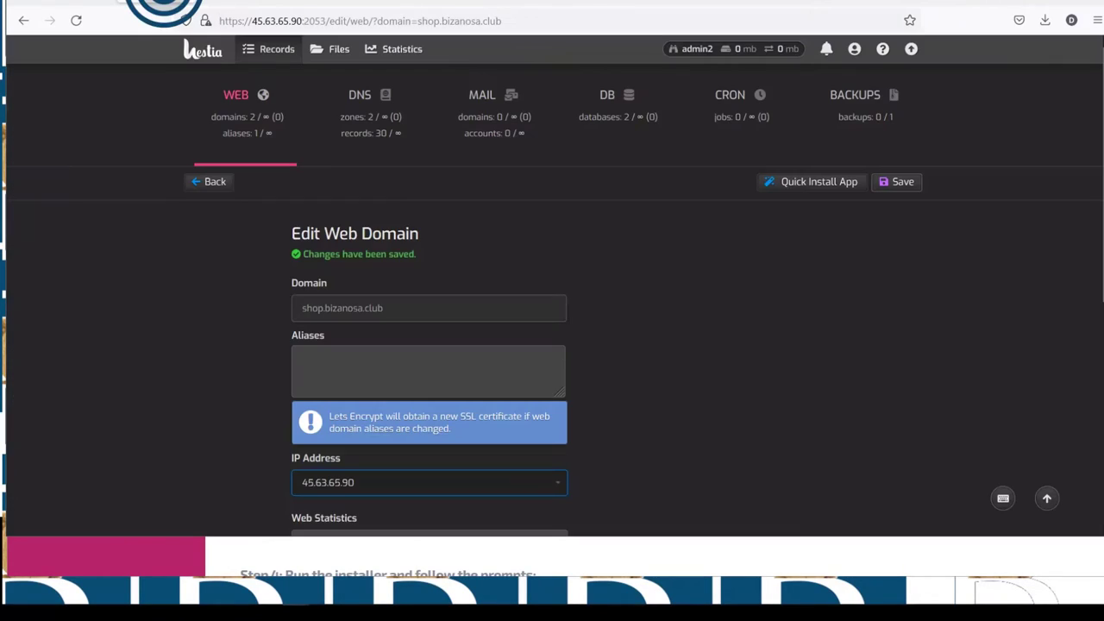
# Step: Begin an Add Web Domain form with Create DNS zone ticked, then abandon it
pyautogui.click(243, 98)
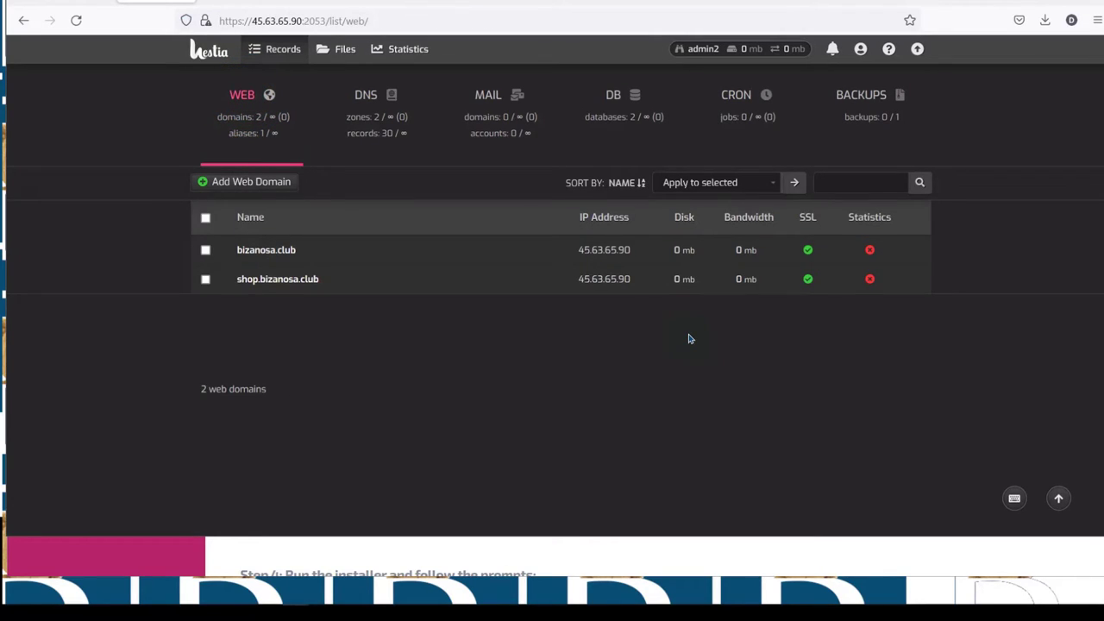
pyautogui.click(244, 182)
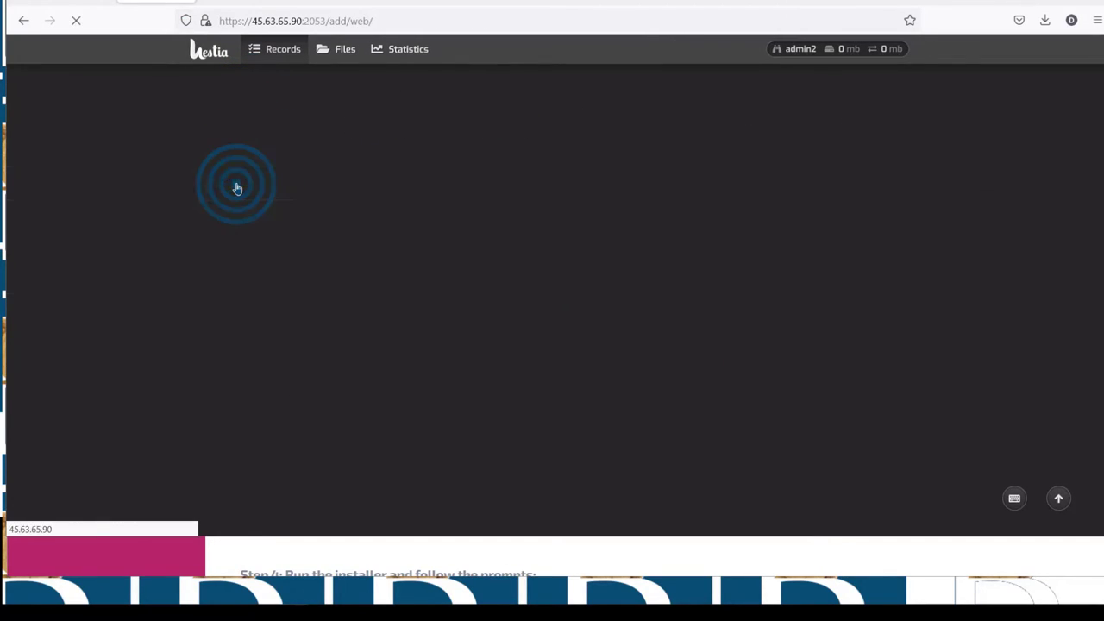
pyautogui.click(348, 303)
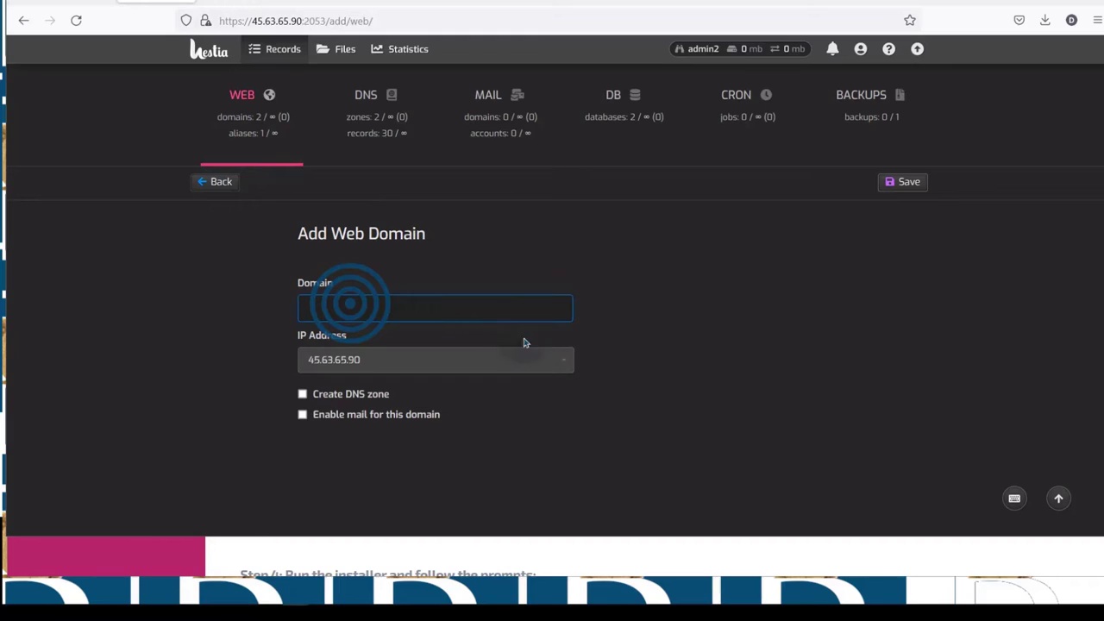
pyautogui.click(365, 359)
pyautogui.click(412, 474)
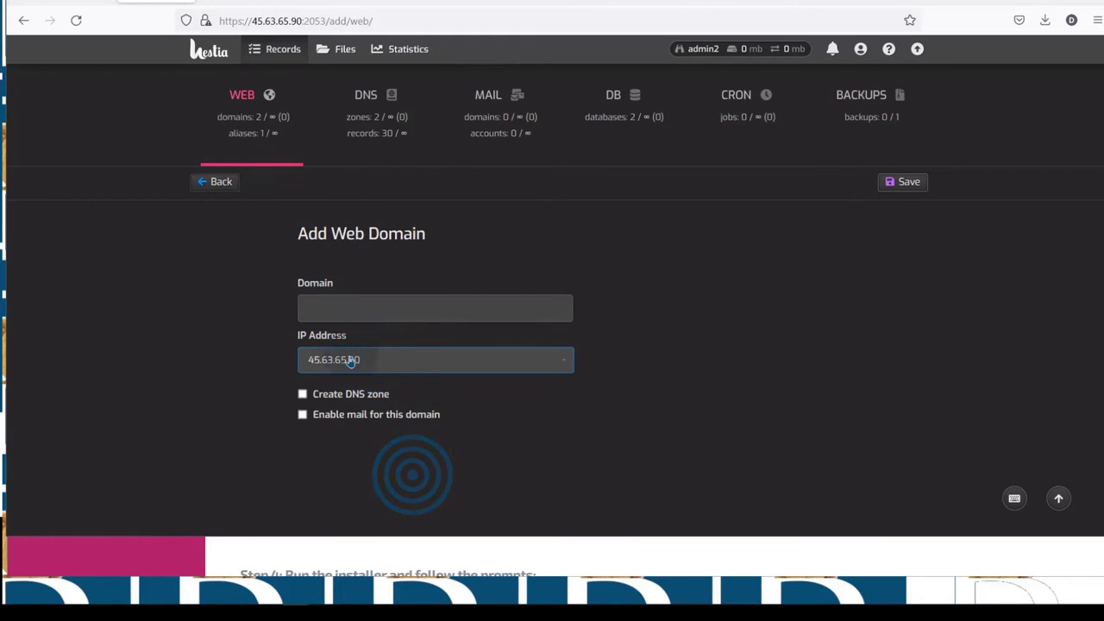
pyautogui.click(340, 402)
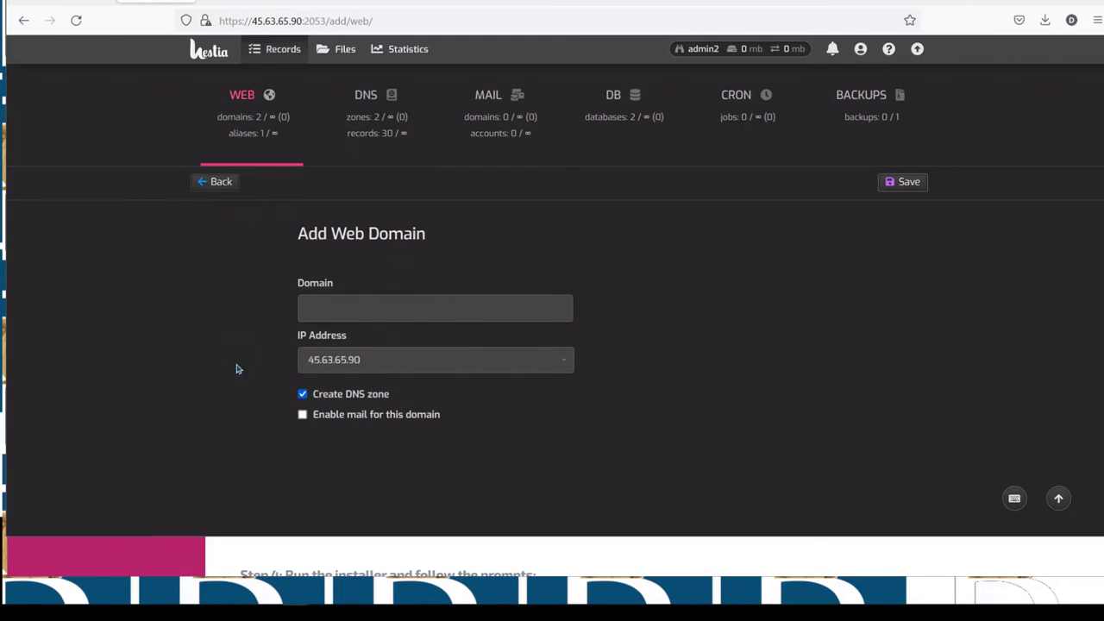
pyautogui.click(442, 309)
pyautogui.click(229, 188)
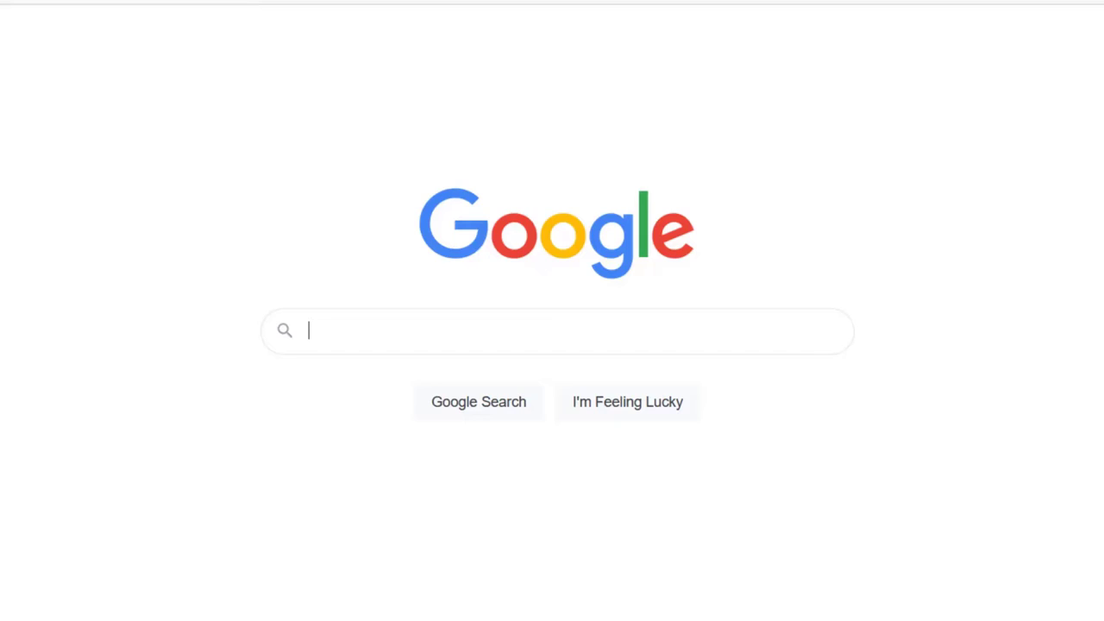
# Step: Rerun the earlier 'hestia import ssh' Google search and scroll through the results
pyautogui.click(457, 337)
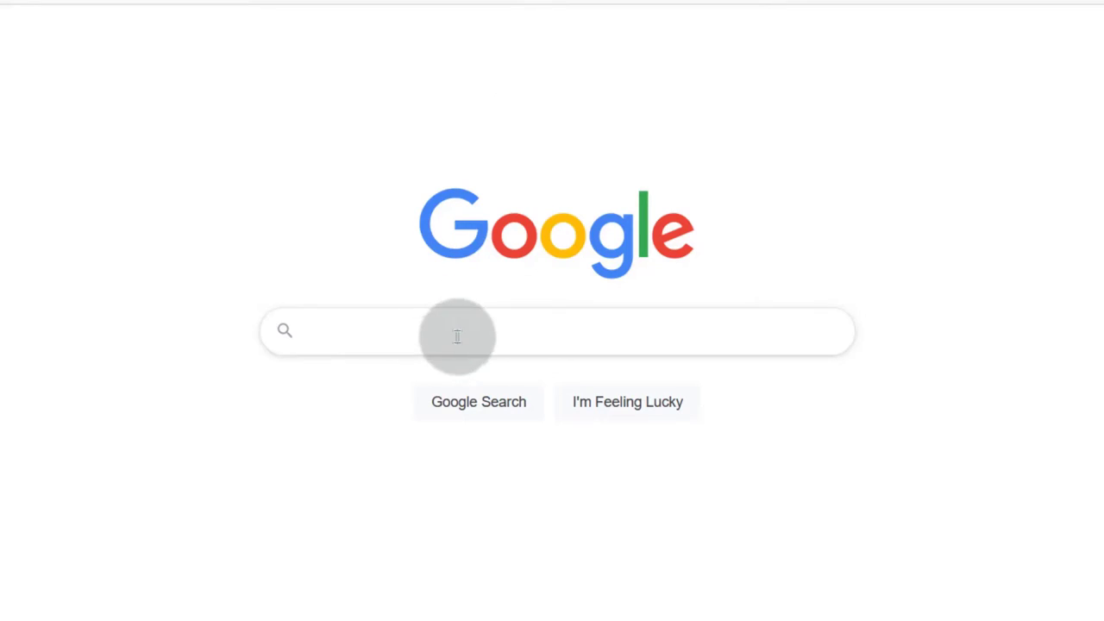
pyautogui.click(338, 325)
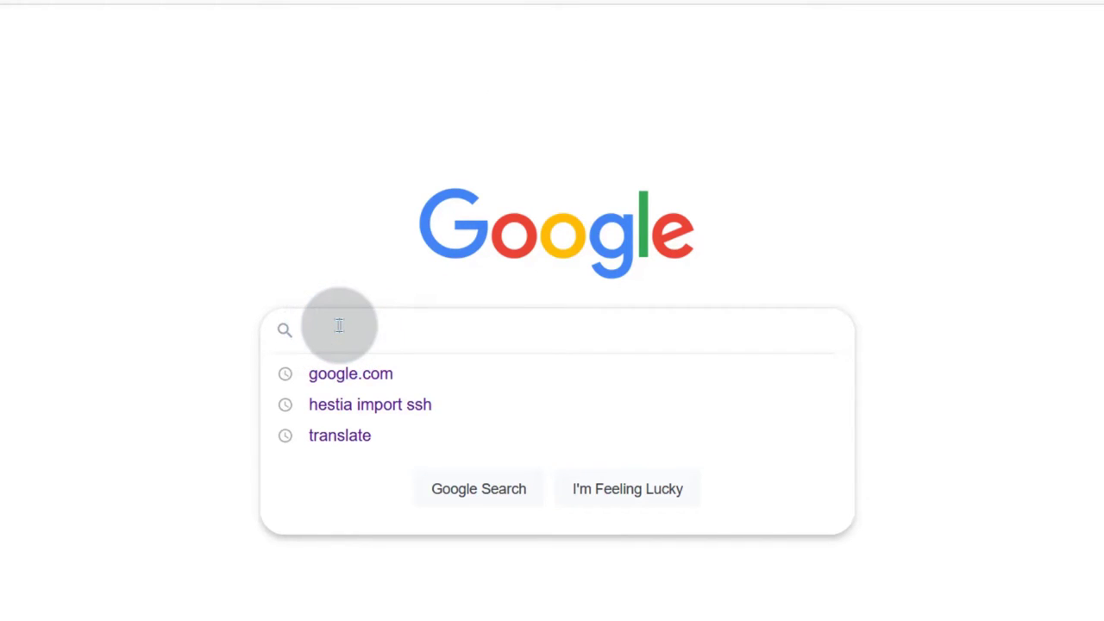
pyautogui.press('Down')
pyautogui.press('Down')
pyautogui.press('Return')
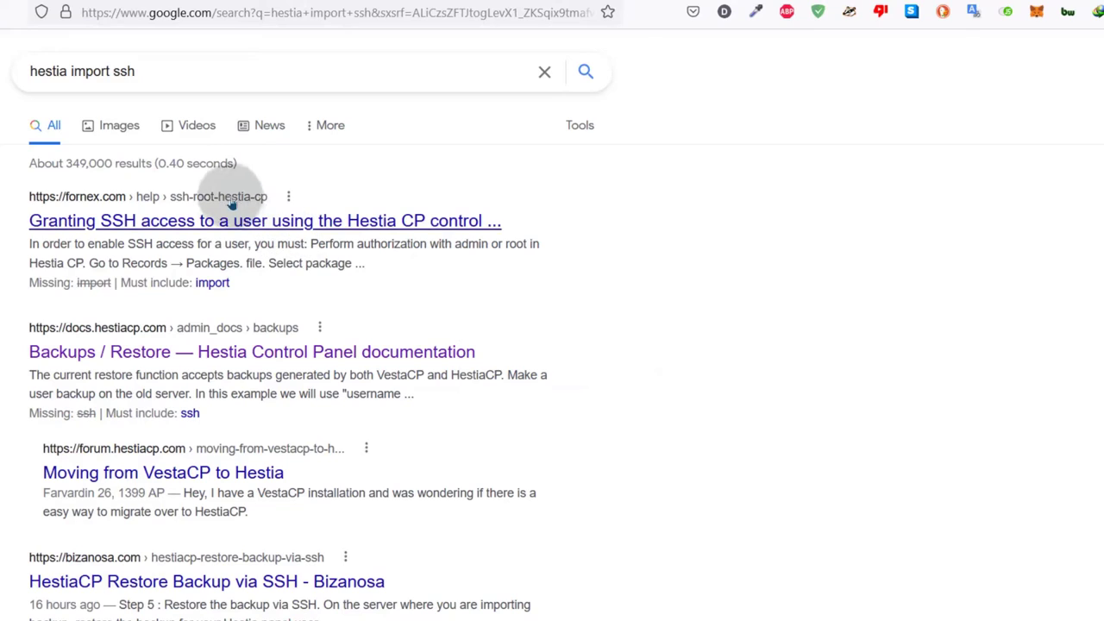
pyautogui.scroll(-3, 195, 299)
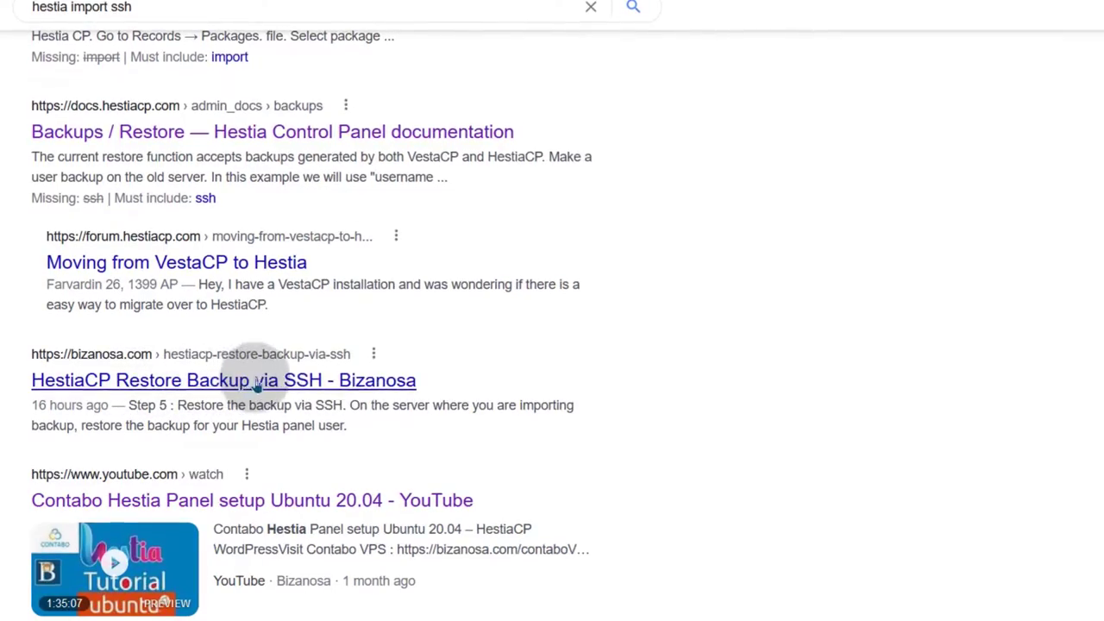
# Step: Open the 'HestiaCP Restore Backup via SSH - Bizanosa' article and bring up Step 1 on backing up
pyautogui.click(177, 380)
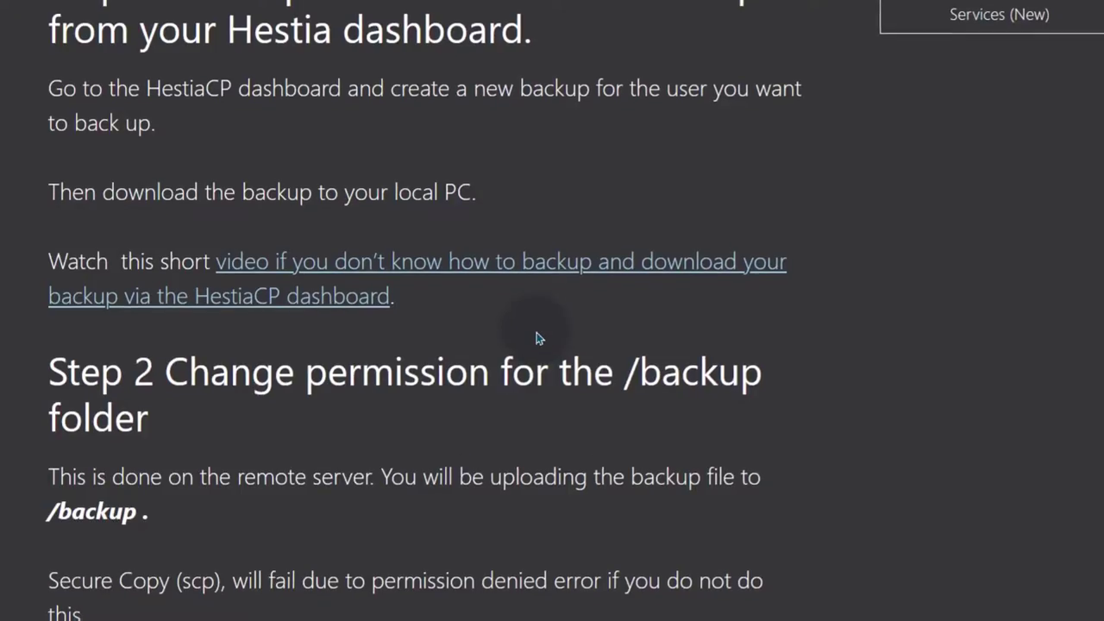
pyautogui.scroll(-5, 538, 335)
pyautogui.scroll(6, 328, 285)
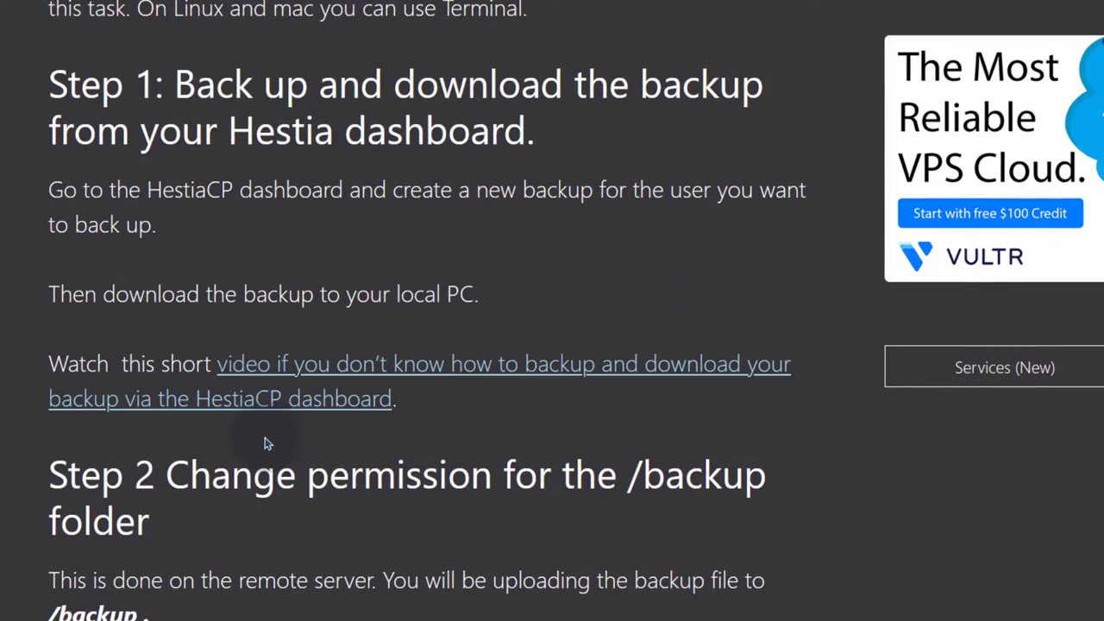
pyautogui.scroll(1, 383, 469)
pyautogui.scroll(2, 383, 469)
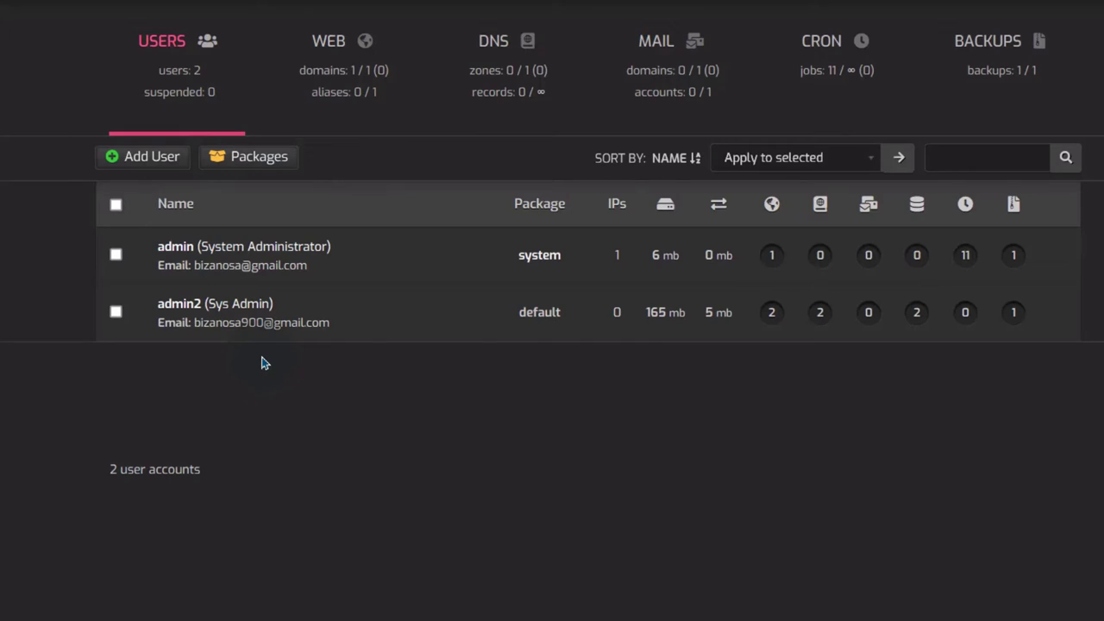
# Step: Log in as the second user to view its web domains bizanosa.club and shop.bizanosa.club
pyautogui.click(180, 316)
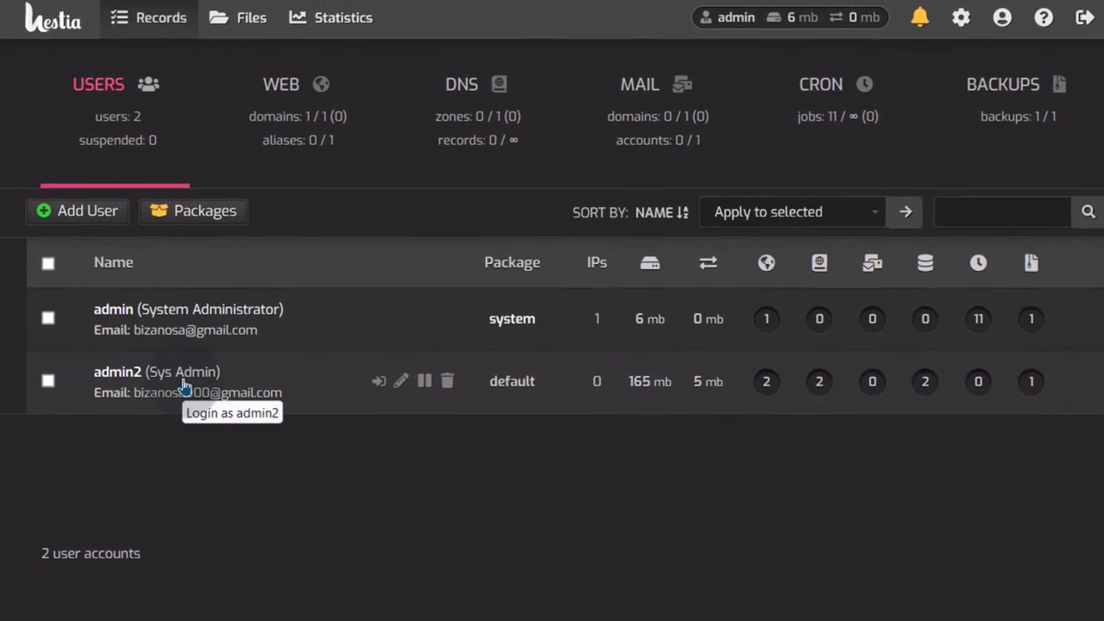
pyautogui.click(181, 385)
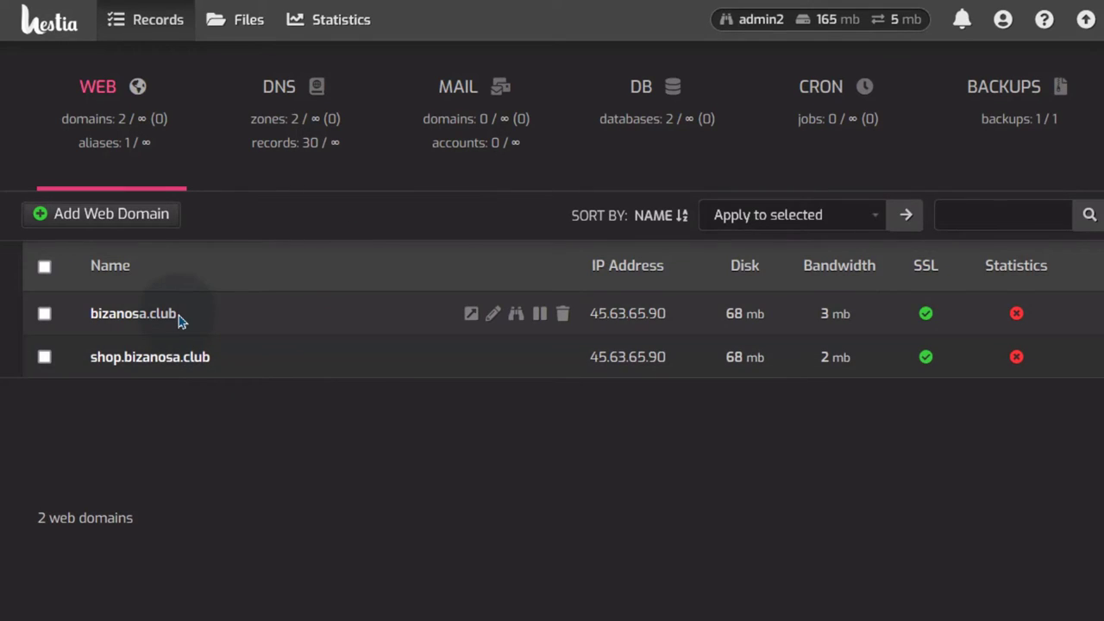
pyautogui.click(472, 313)
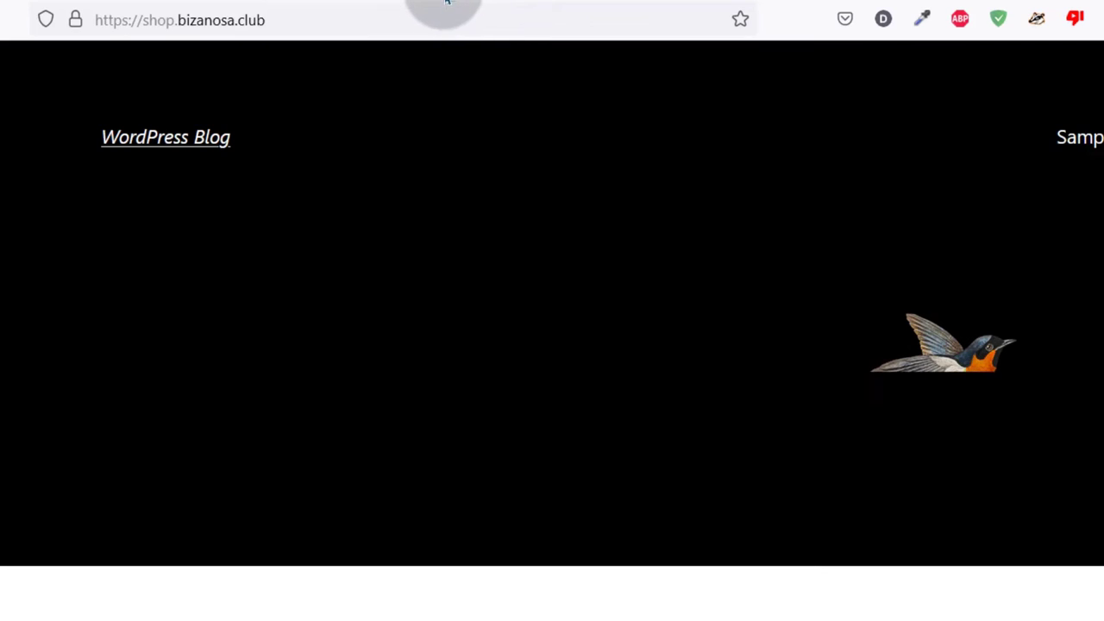
pyautogui.click(661, 2)
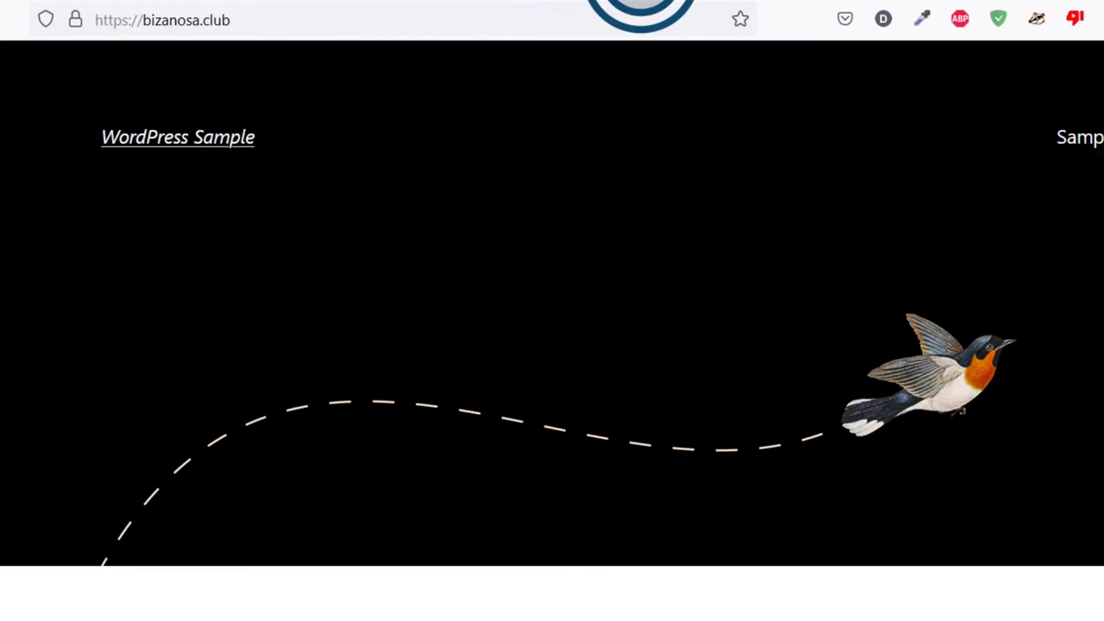
pyautogui.click(192, 3)
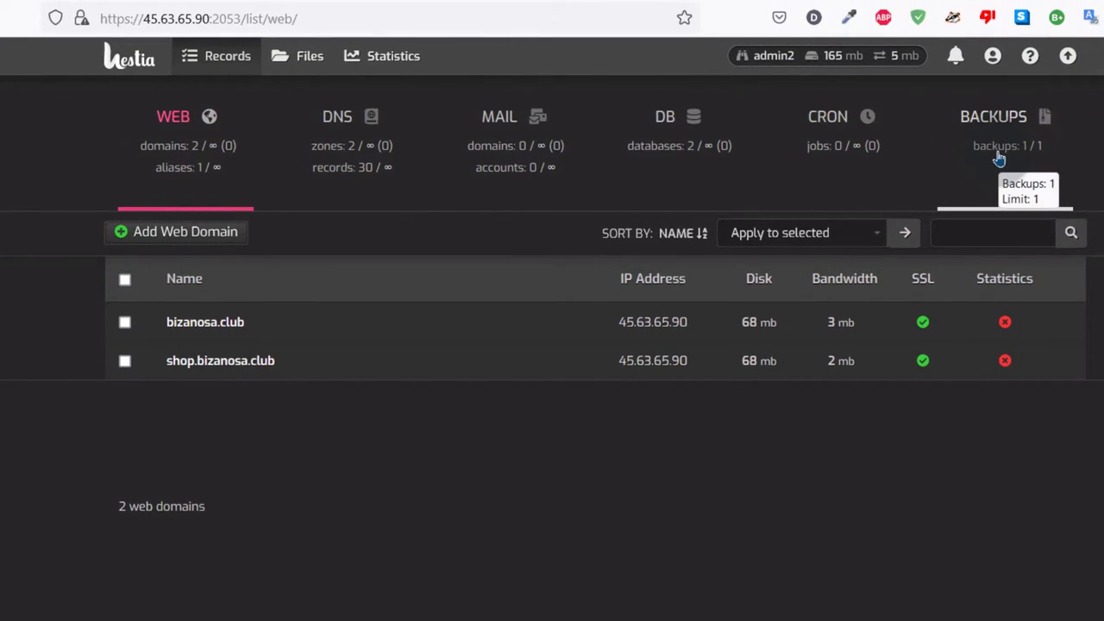
# Step: Return to the administrator account and open the default hosting package in the package editor
pyautogui.click(1070, 57)
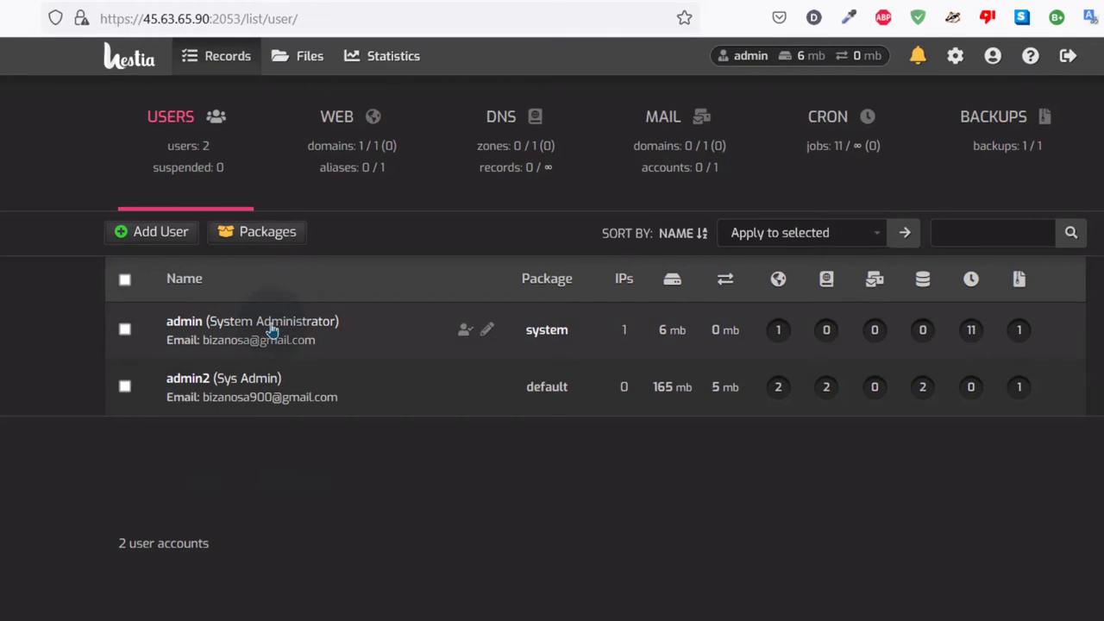
pyautogui.click(259, 233)
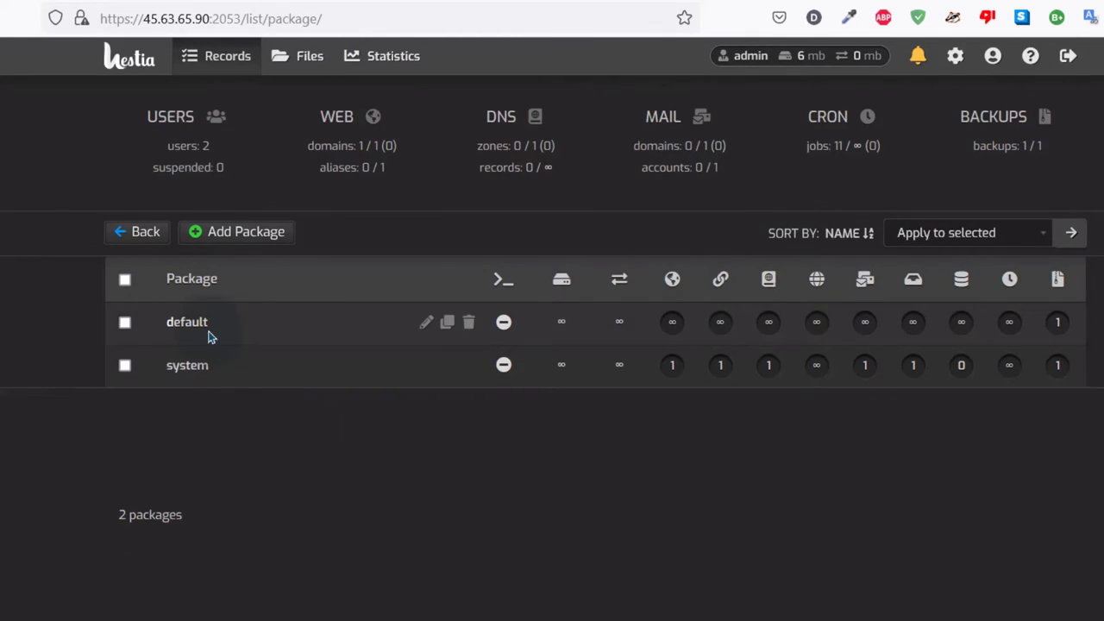
pyautogui.click(427, 324)
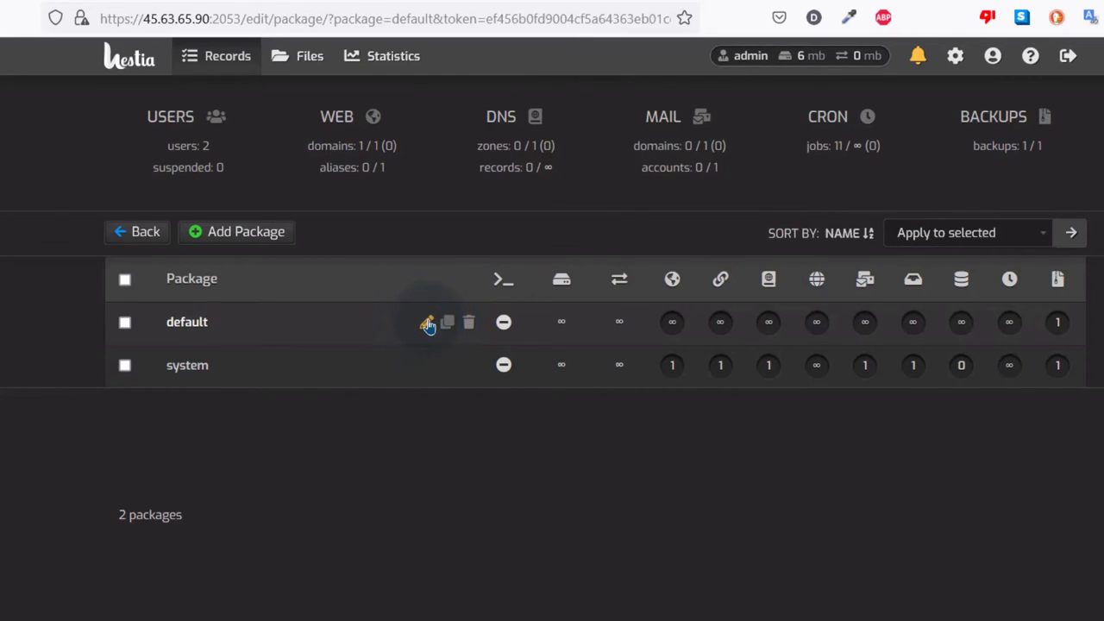
pyautogui.scroll(-3, 336, 484)
# Step: Raise the default package's Backups limit from 1 to 4, save it, and log in as admin2
pyautogui.click(281, 405)
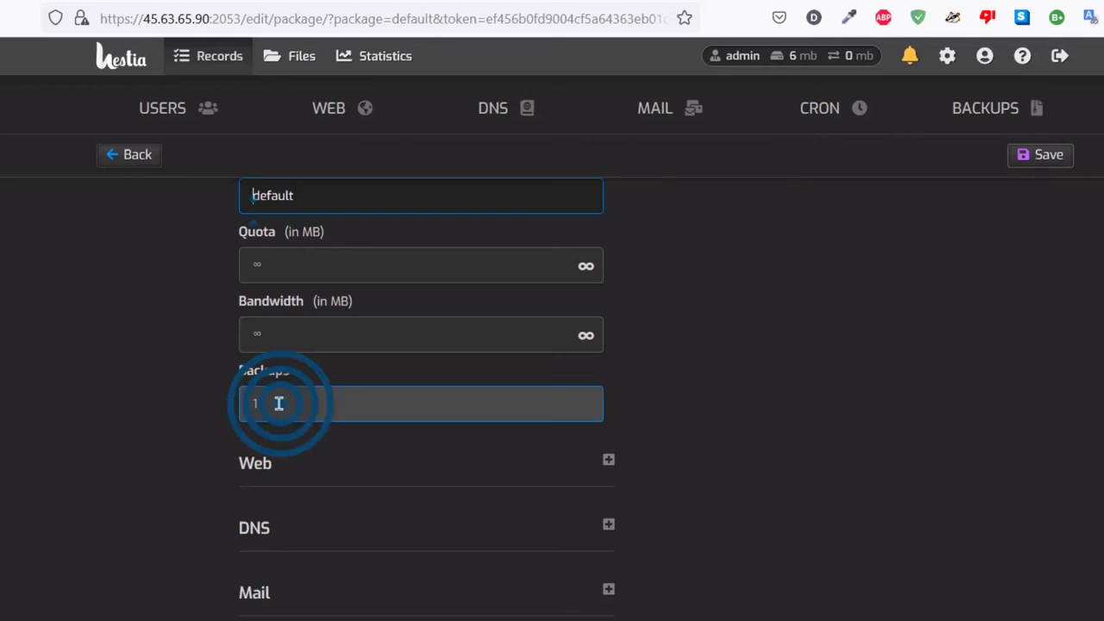
pyautogui.doubleClick(257, 403)
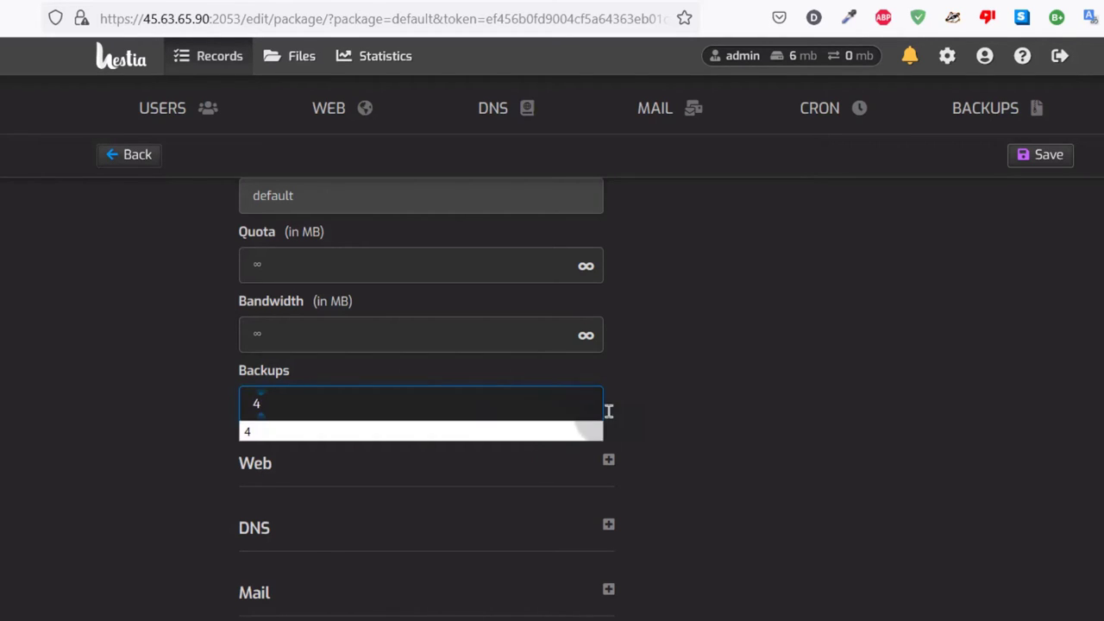
pyautogui.click(1049, 158)
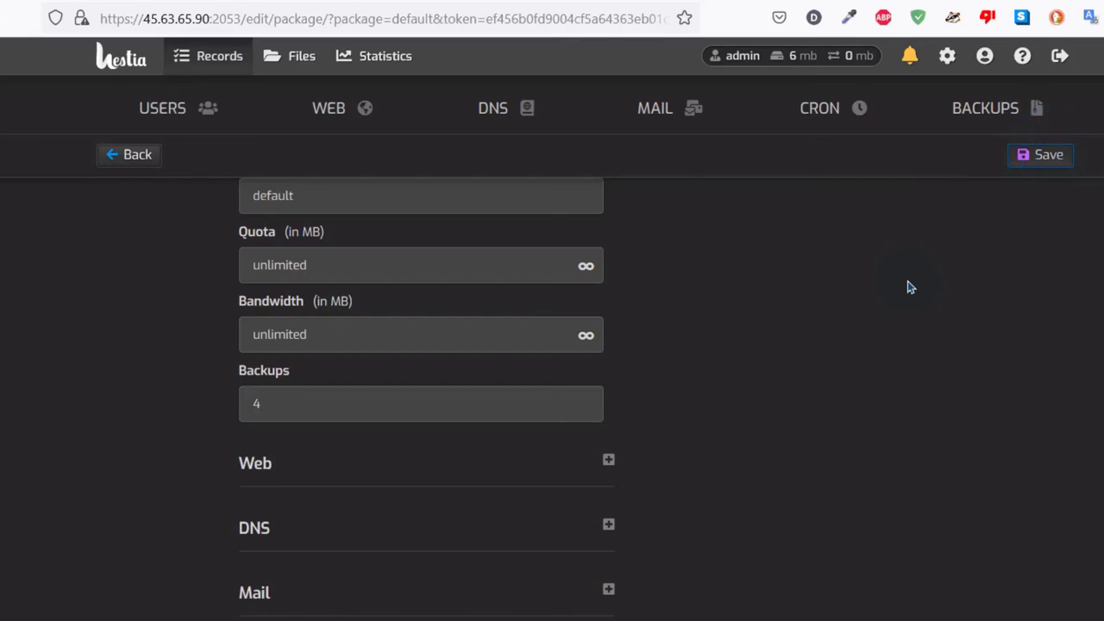
pyautogui.click(175, 149)
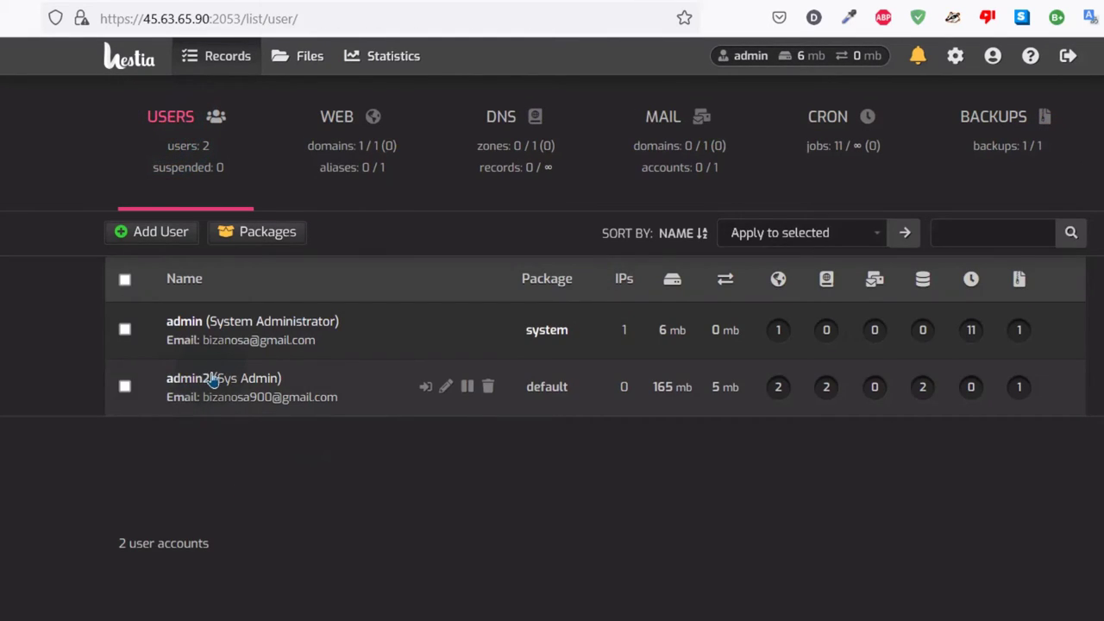
pyautogui.click(212, 383)
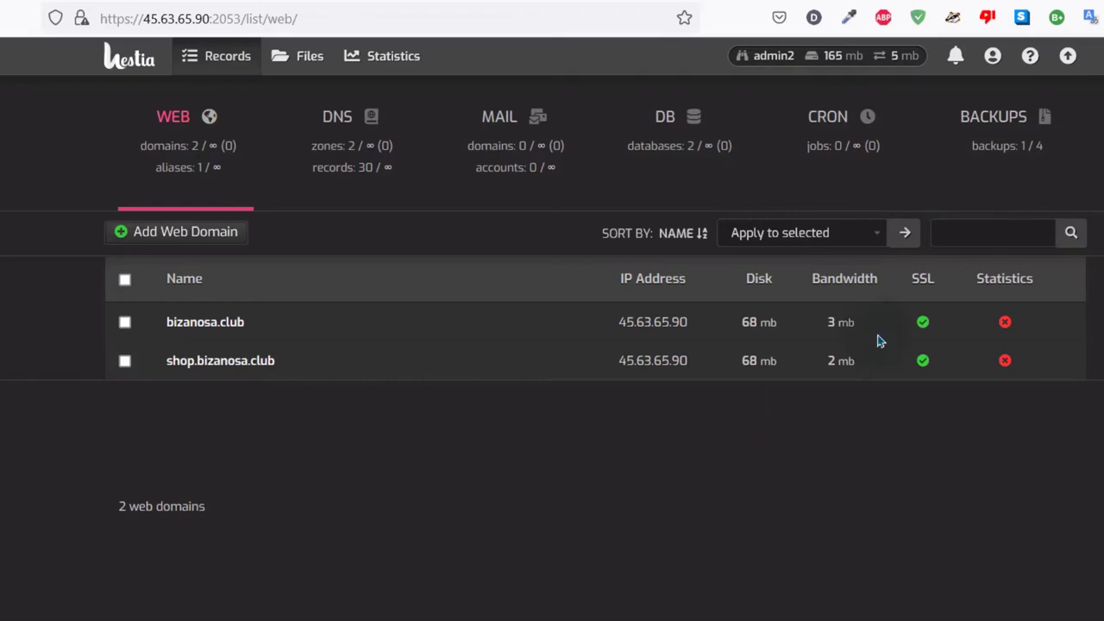
# Step: Open admin2's Edit Backup Exclusions form and confirm the Web and Mail Domains fields are empty
pyautogui.click(998, 126)
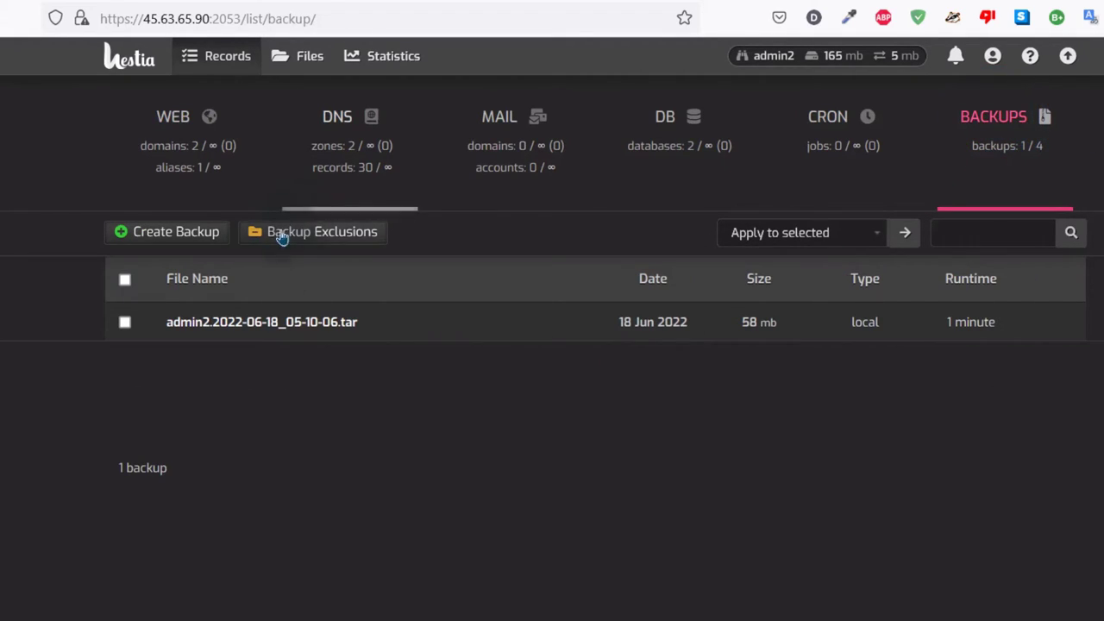
pyautogui.click(160, 235)
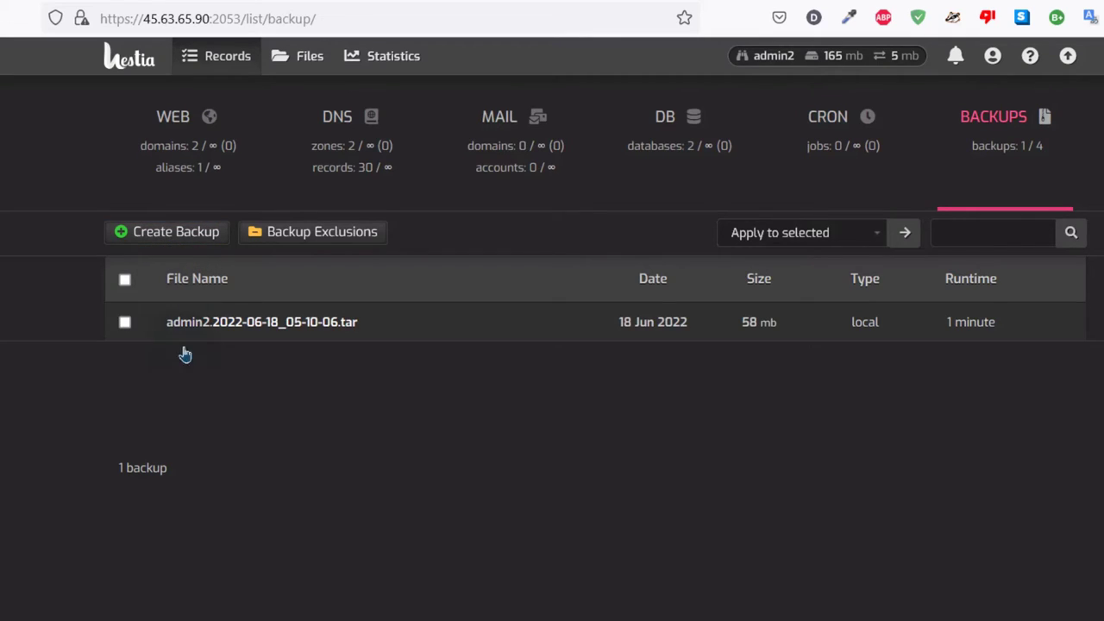
pyautogui.click(308, 234)
pyautogui.click(308, 236)
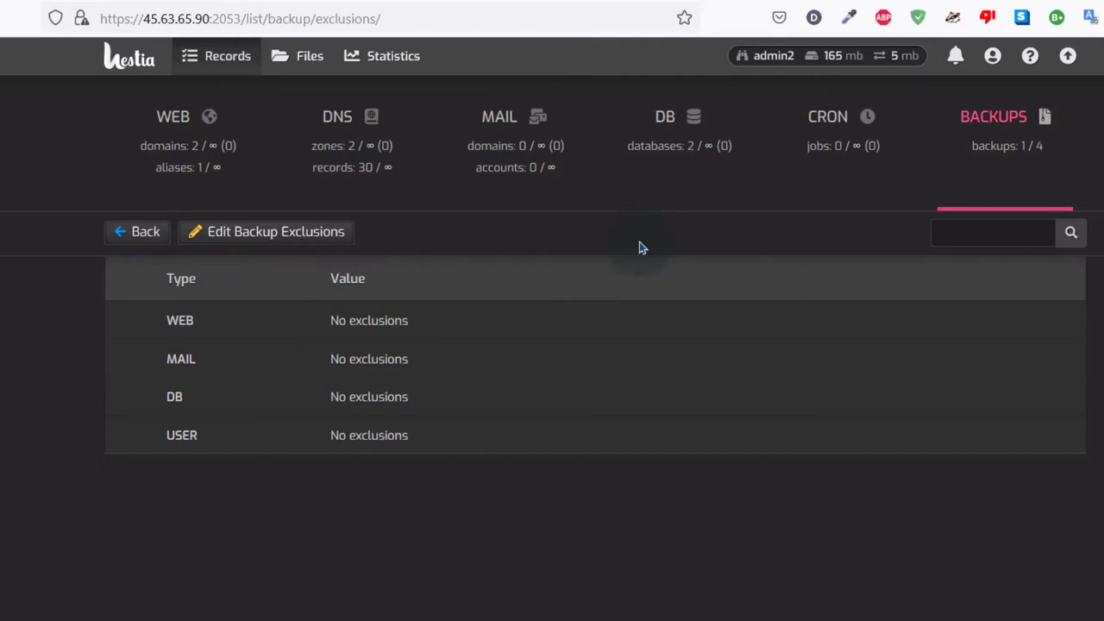
pyautogui.click(197, 233)
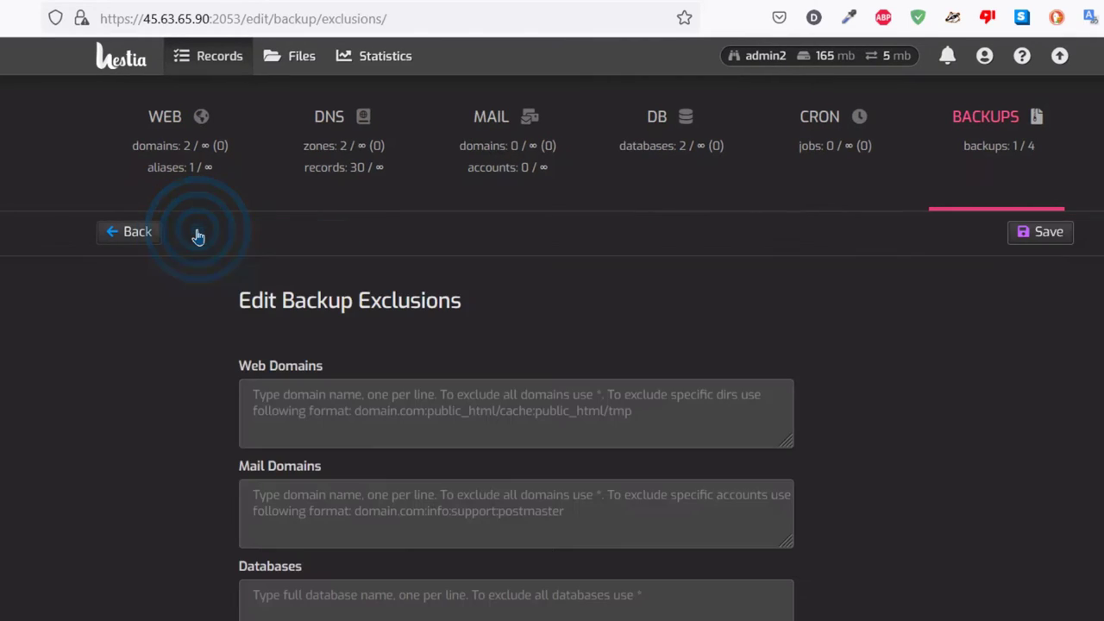
pyautogui.scroll(-1, 217, 373)
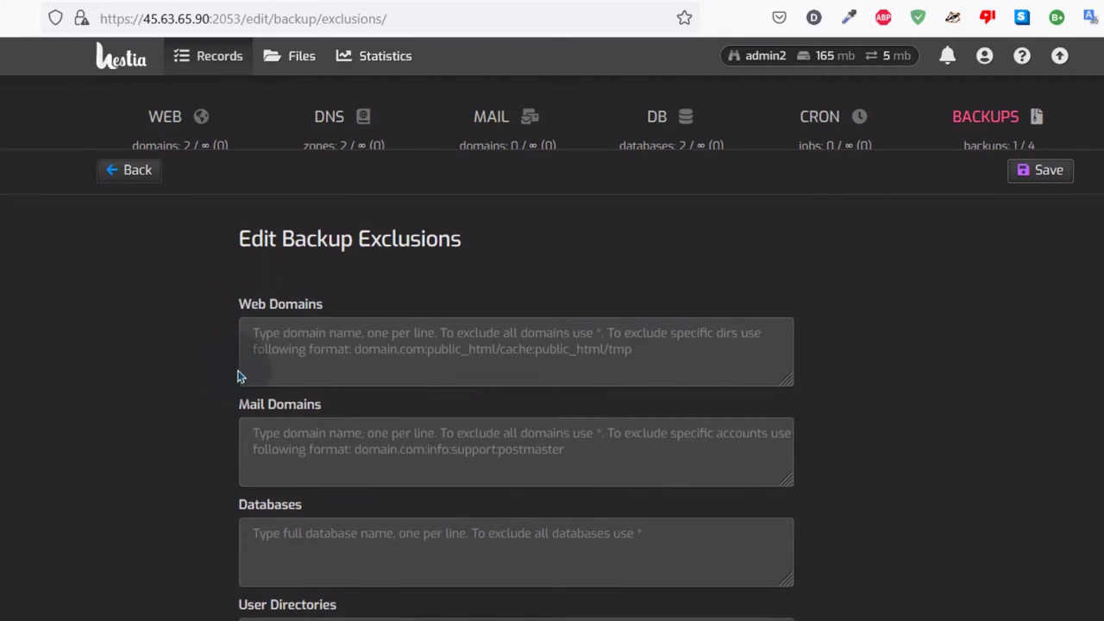
pyautogui.click(301, 342)
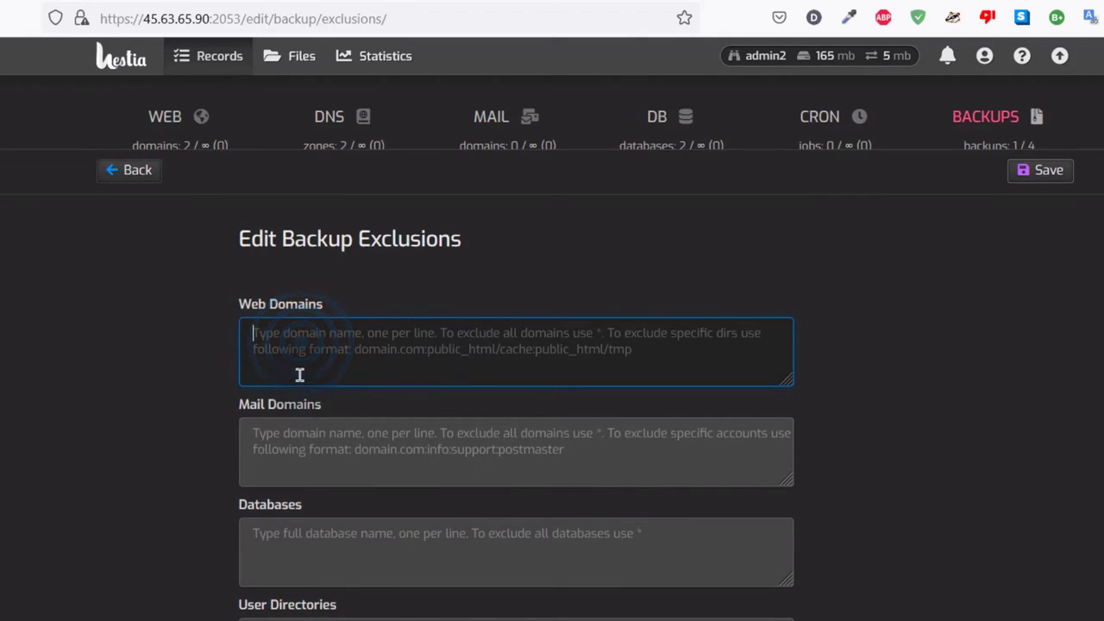
pyautogui.click(255, 430)
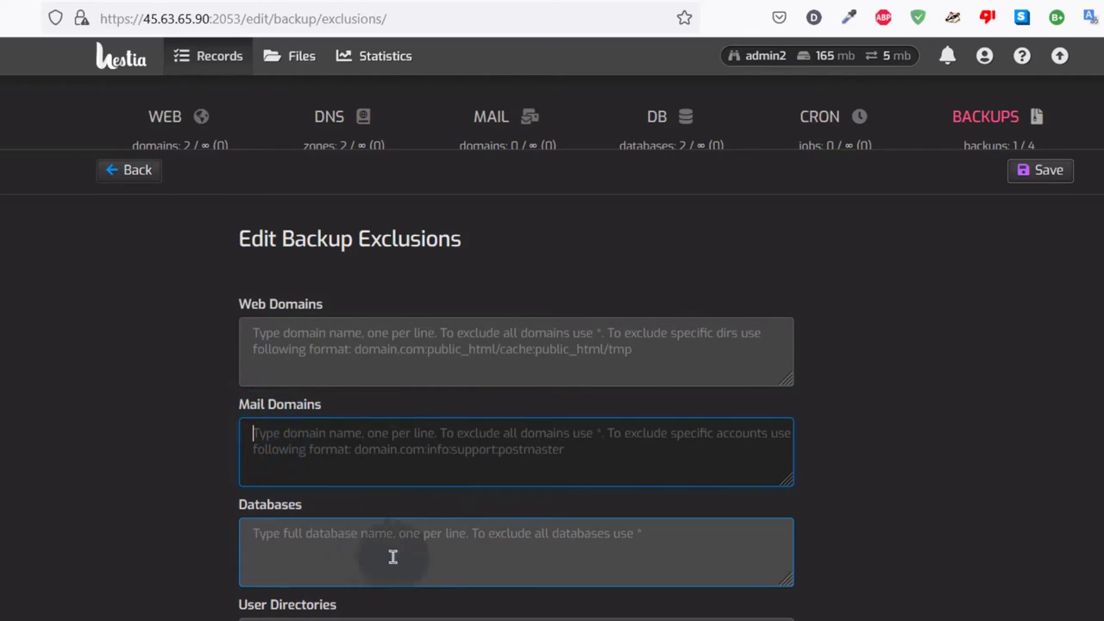
pyautogui.click(207, 517)
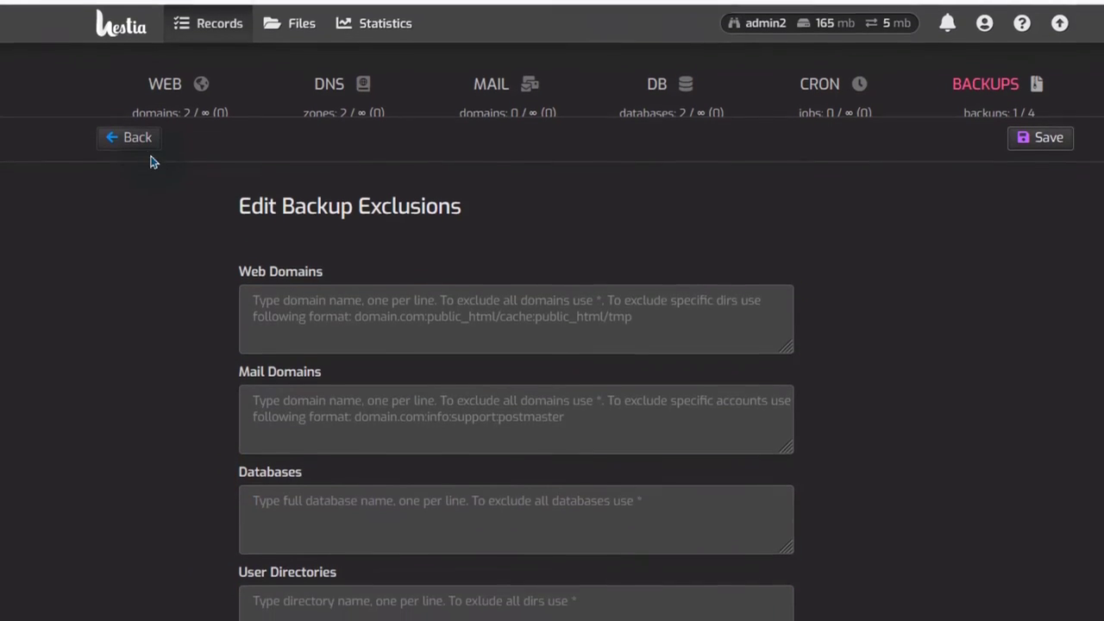
# Step: Start downloading admin2's backup admin2.2022-06-18_05-10-06.tar from the Backups list
pyautogui.click(981, 77)
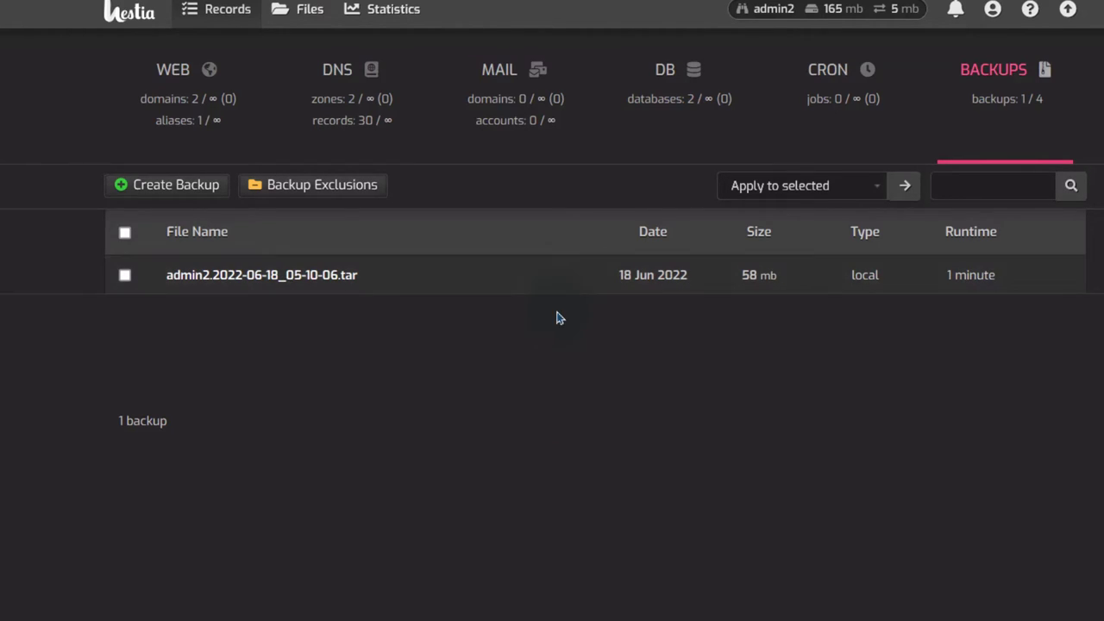
pyautogui.click(553, 278)
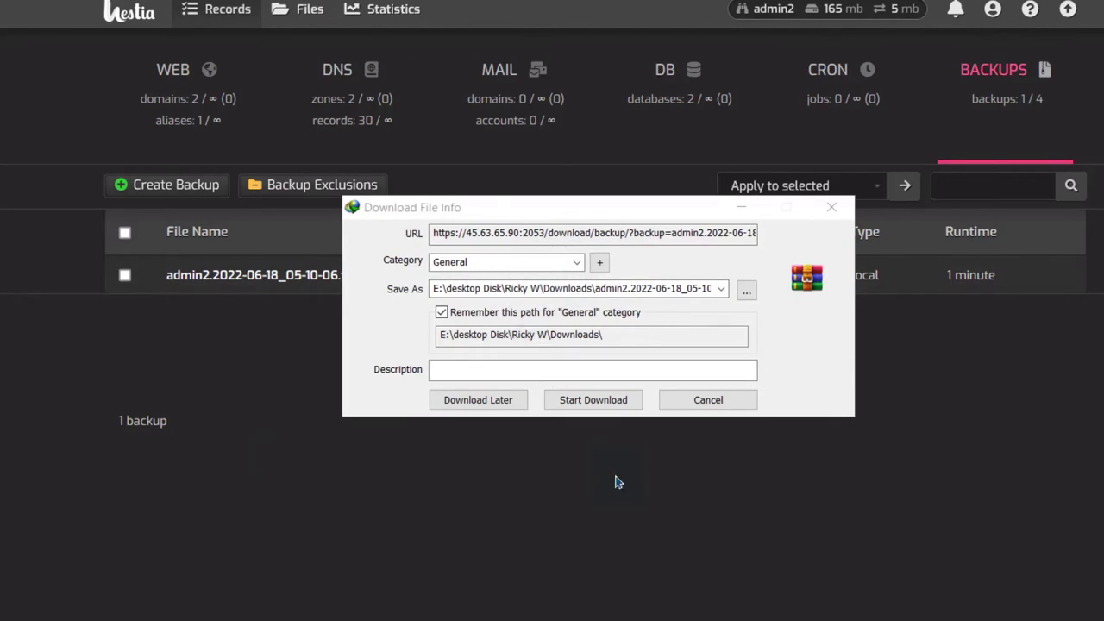
# Step: Download the 57.28 MB admin2 backup tar to the Downloads folder with Internet Download Manager
pyautogui.click(590, 389)
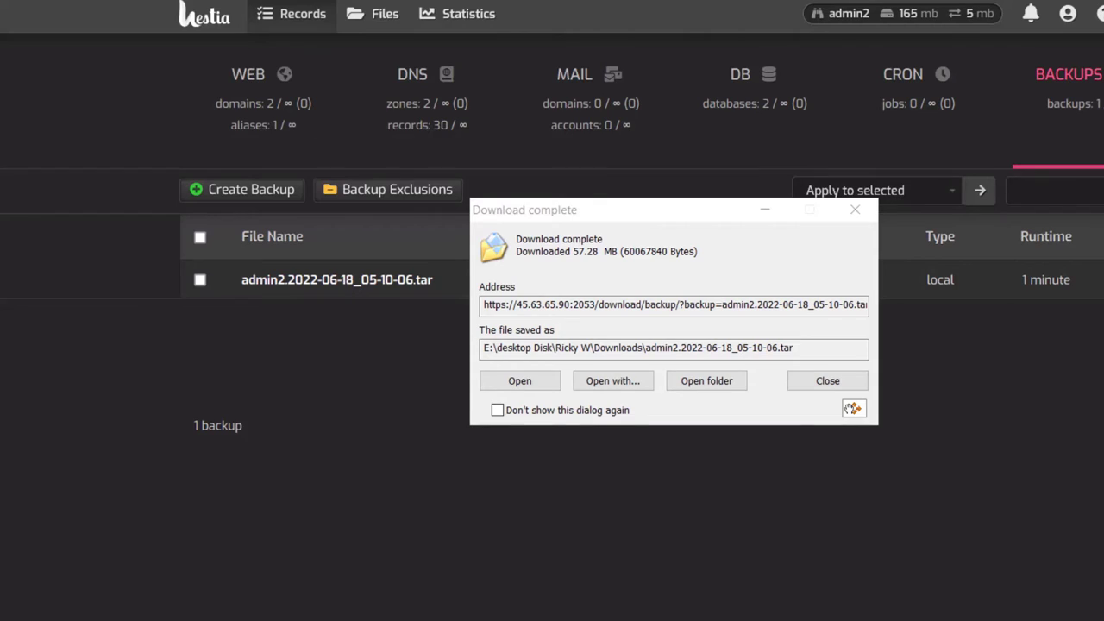
pyautogui.press('super+e')
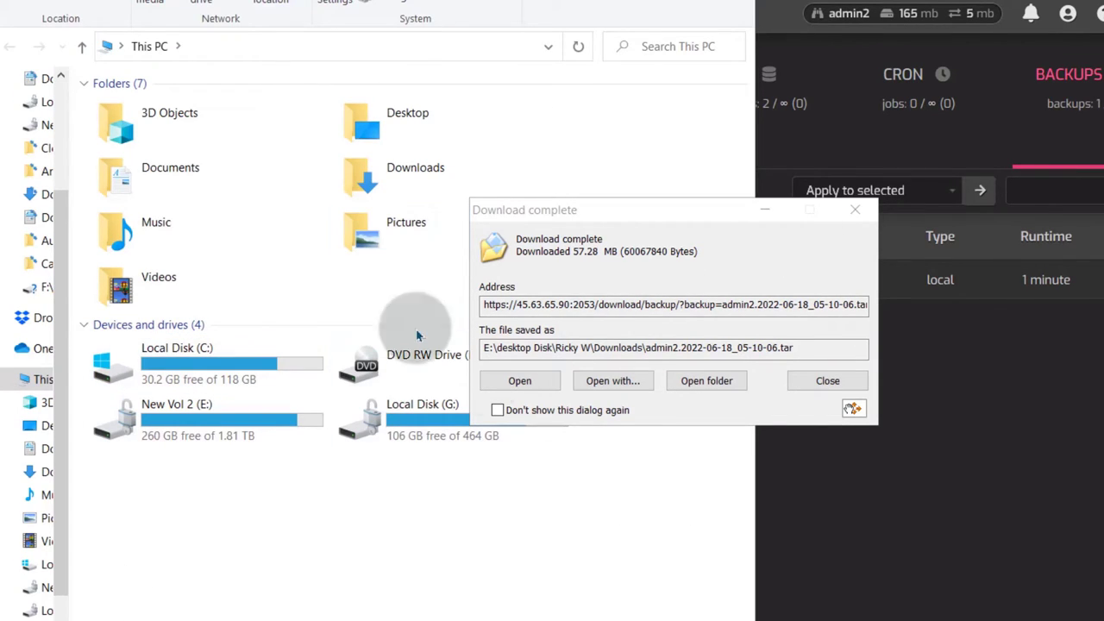
# Step: Copy the downloaded admin2 backup tar into the home folder's bup folder and dismiss the download notice
pyautogui.scroll(2, 31, 190)
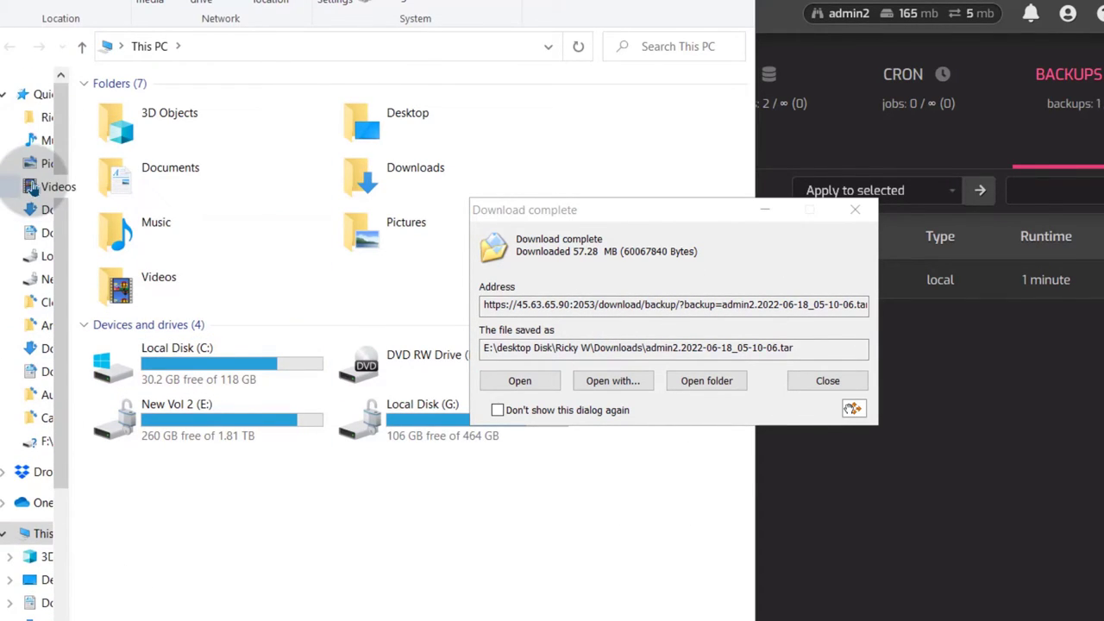
pyautogui.click(45, 114)
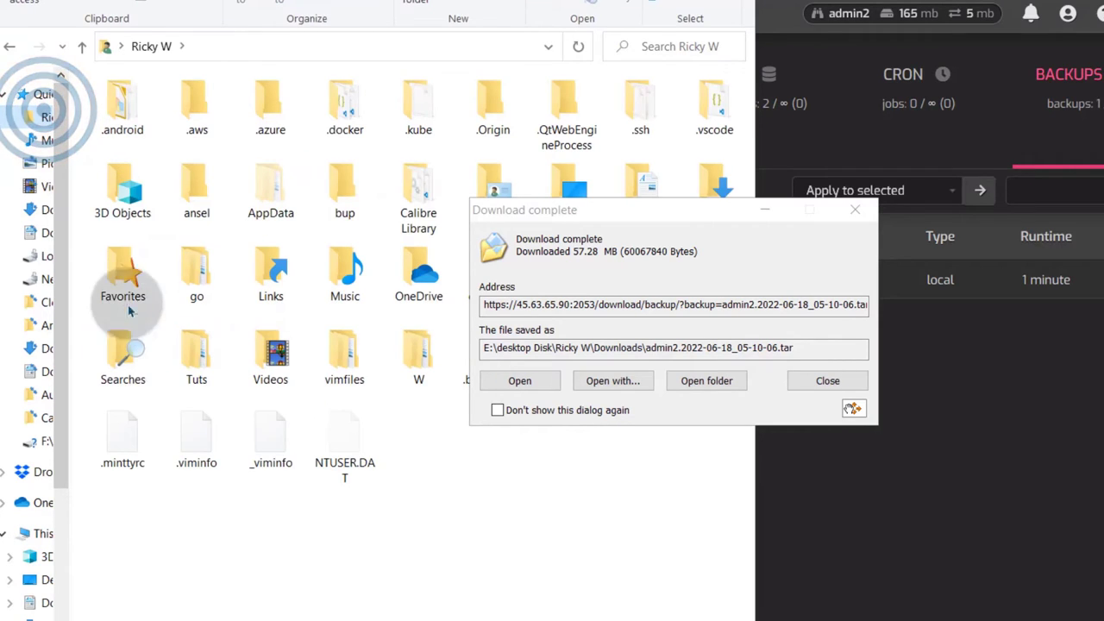
pyautogui.moveTo(593, 207); pyautogui.dragTo(777, 383)
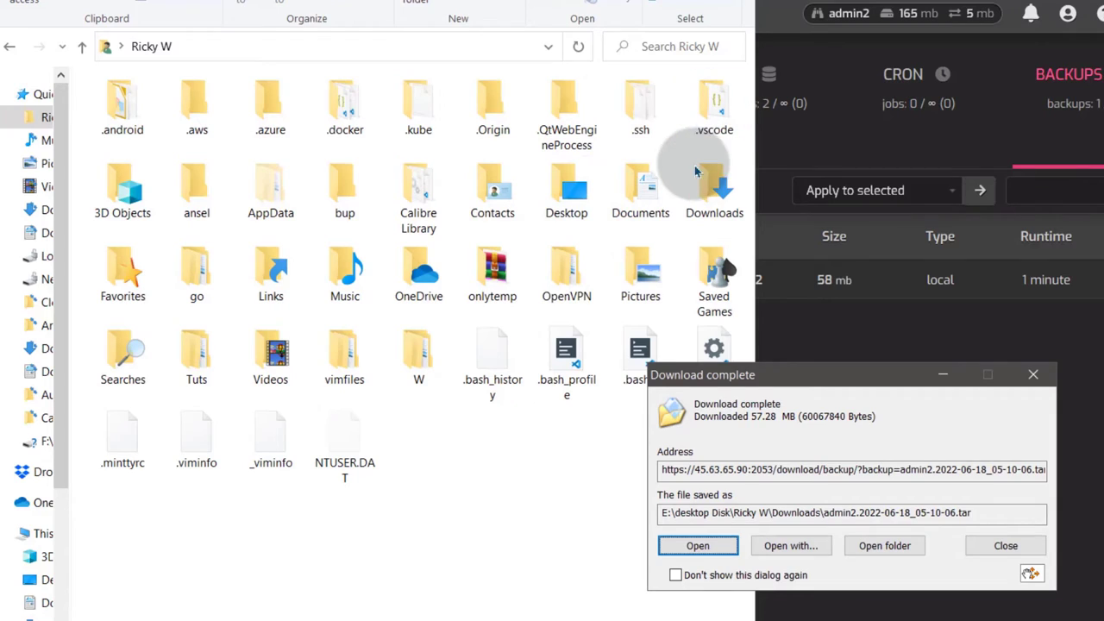
pyautogui.doubleClick(340, 190)
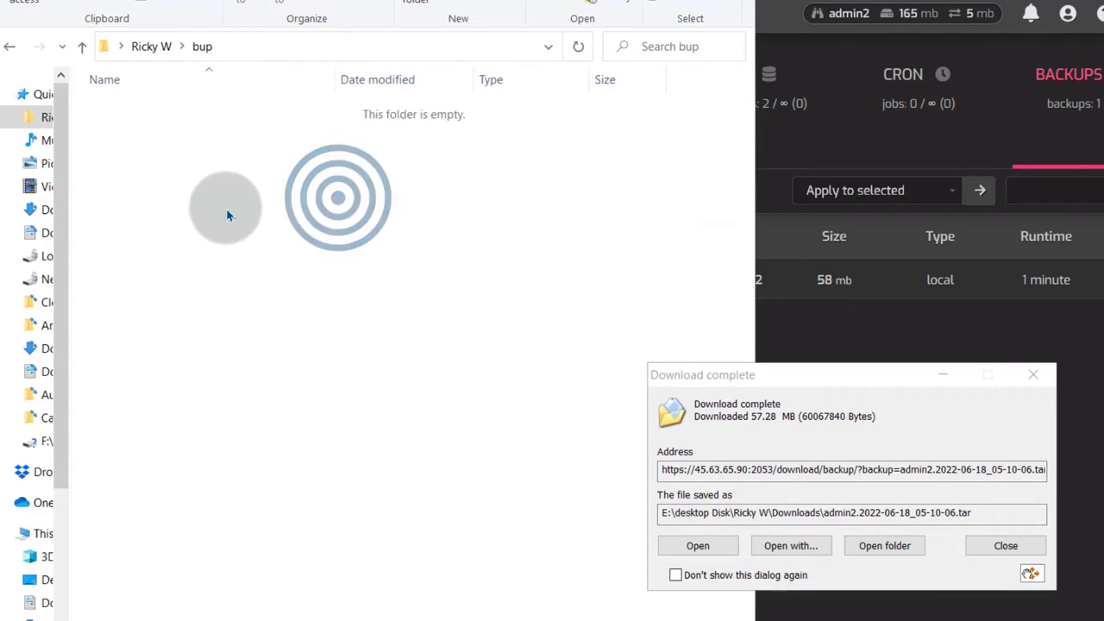
pyautogui.moveTo(1031, 574); pyautogui.dragTo(330, 325)
pyautogui.click(1033, 375)
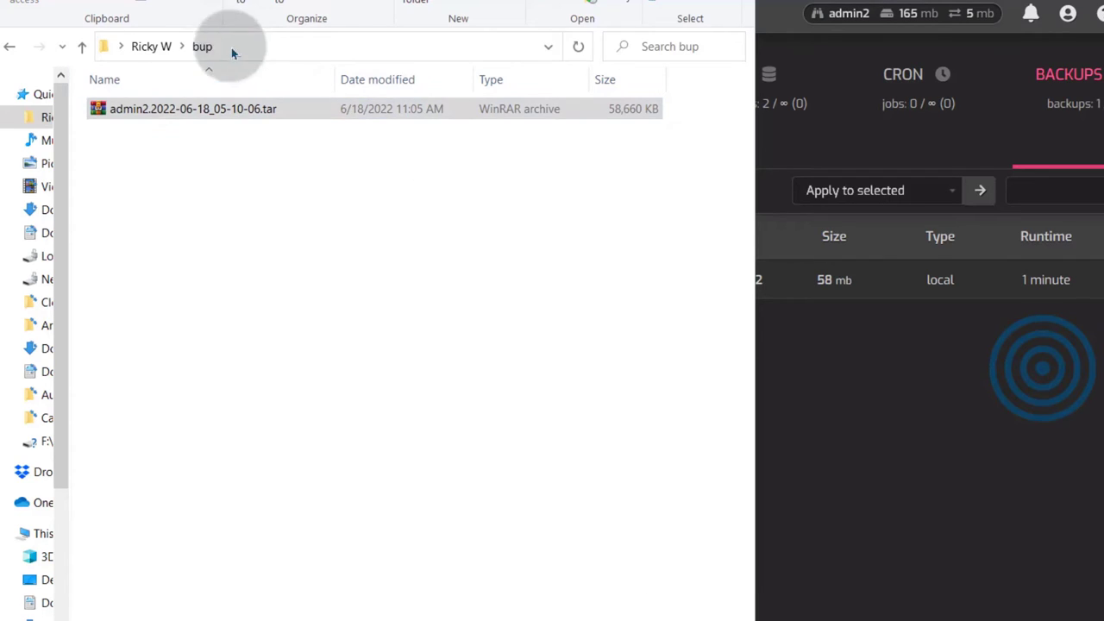
pyautogui.click(777, 450)
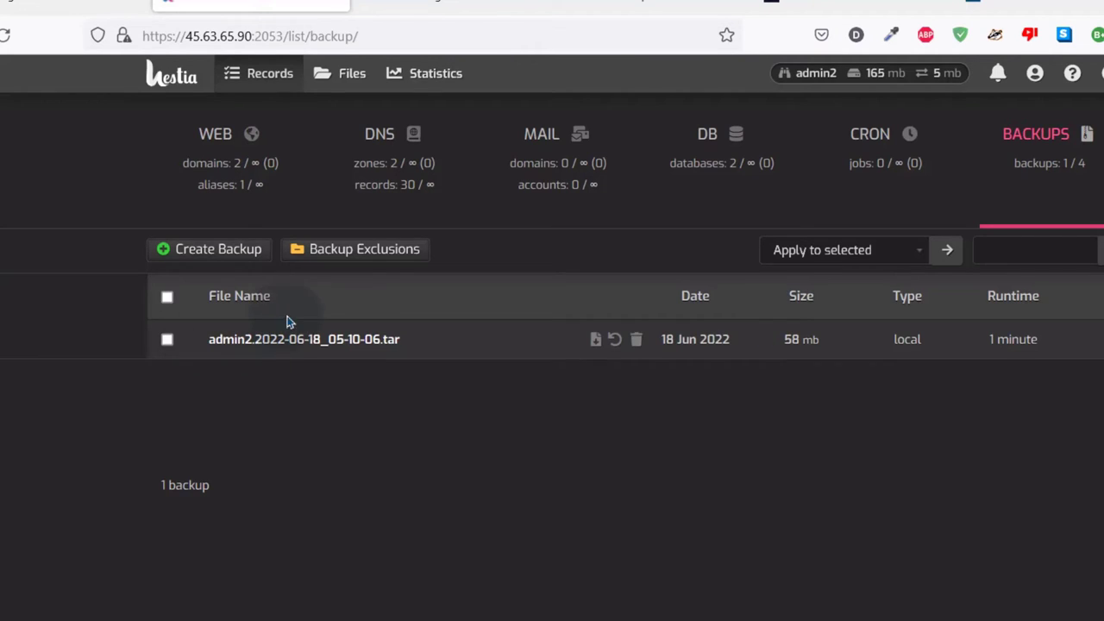
# Step: Delete the admin2 backup from the server and both web domains, bizanosa.club and shop.bizanosa.club
pyautogui.click(635, 341)
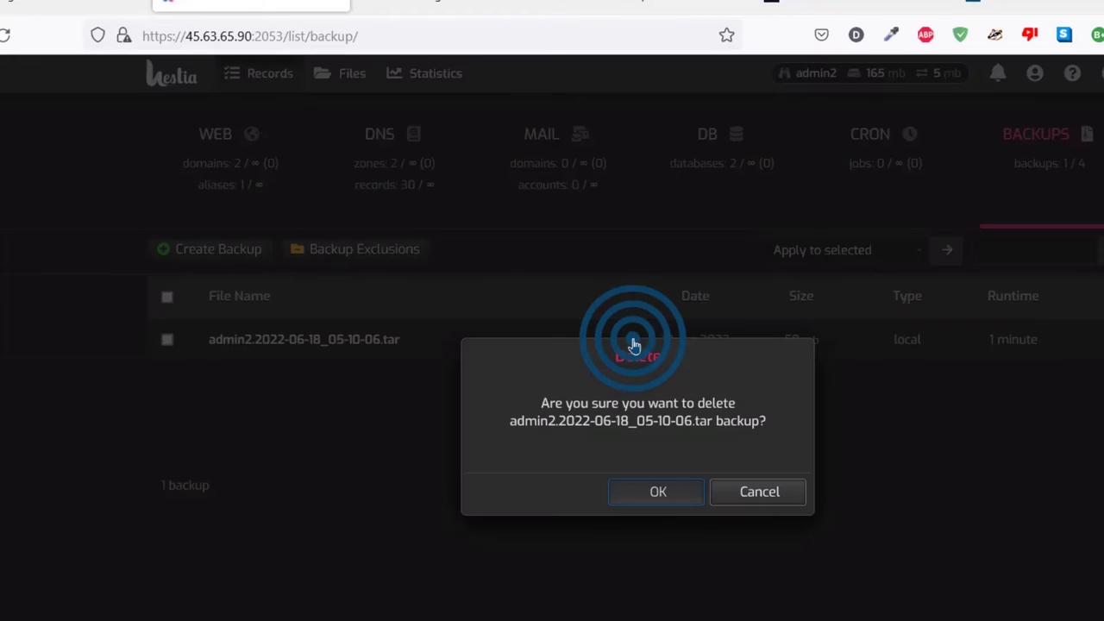
pyautogui.click(647, 489)
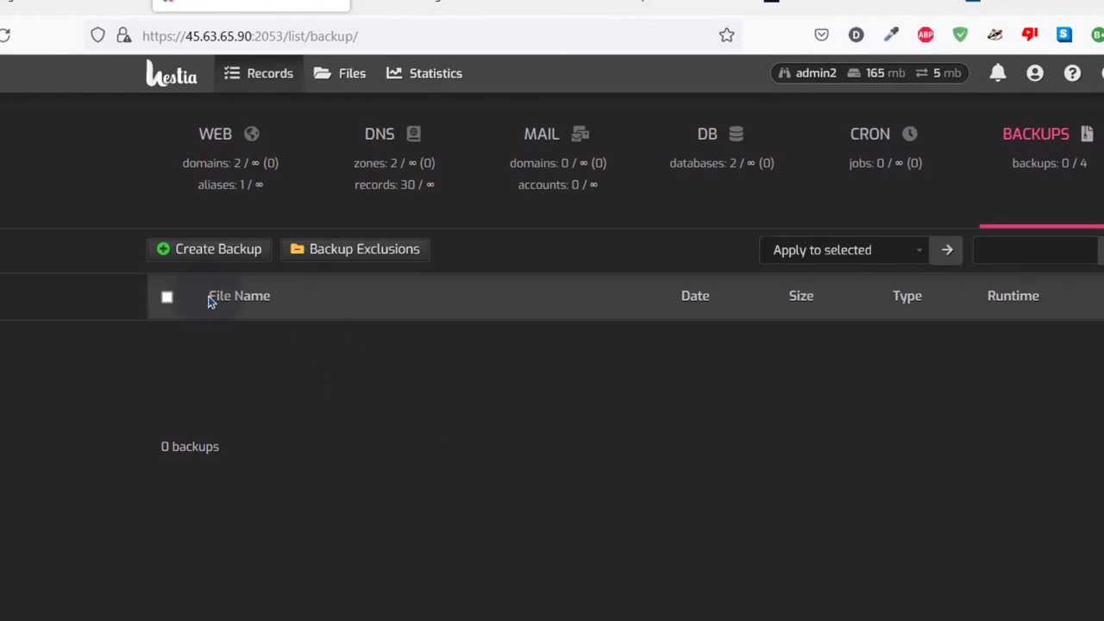
pyautogui.click(217, 157)
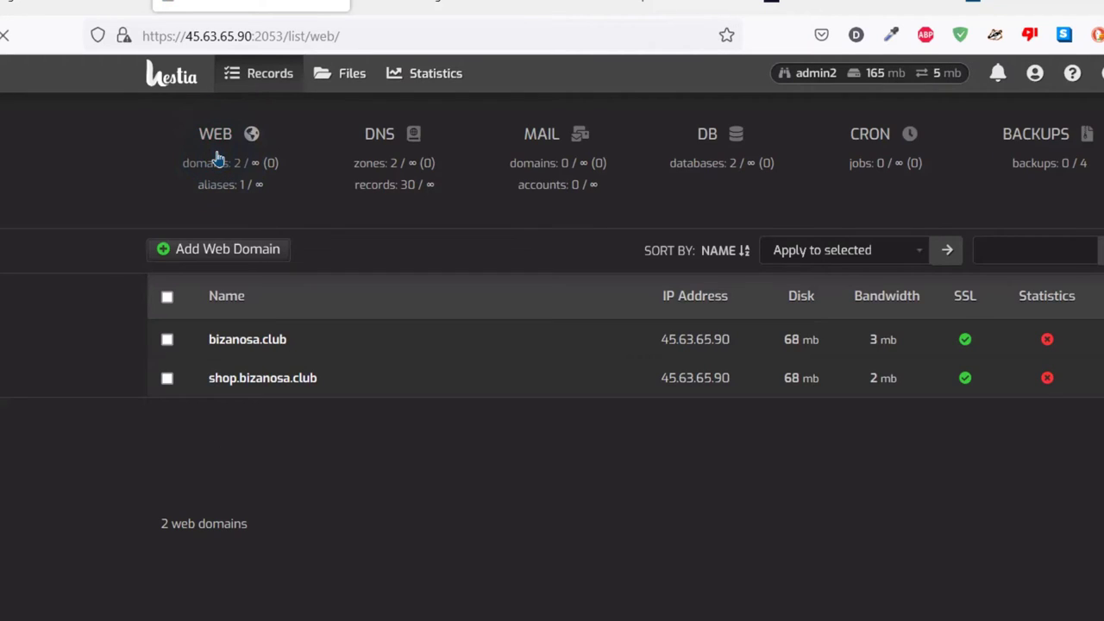
pyautogui.click(168, 297)
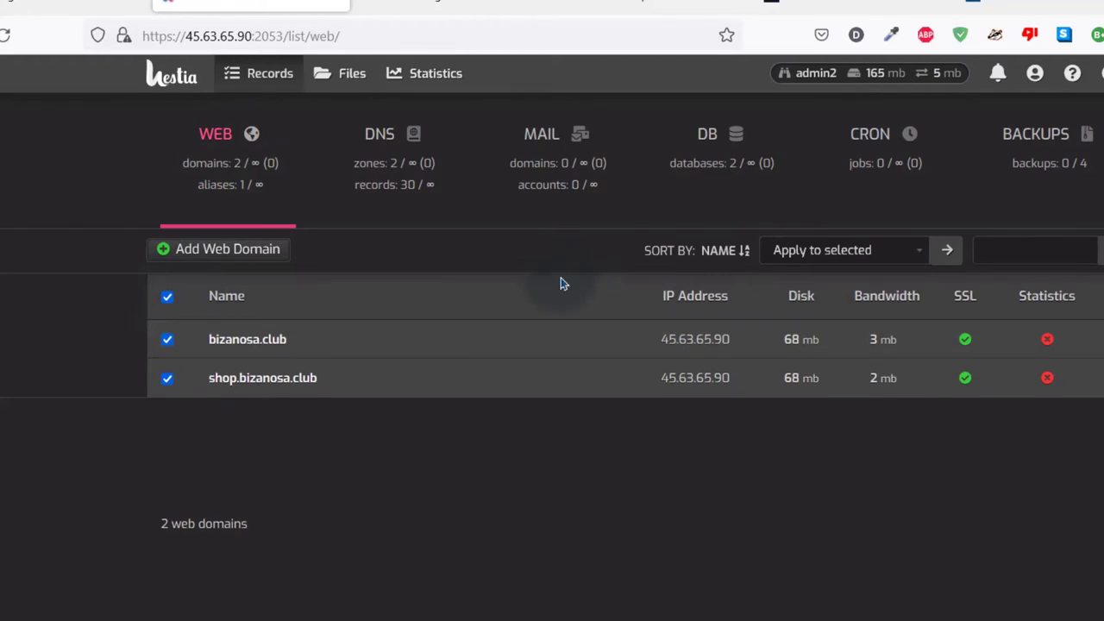
pyautogui.click(636, 343)
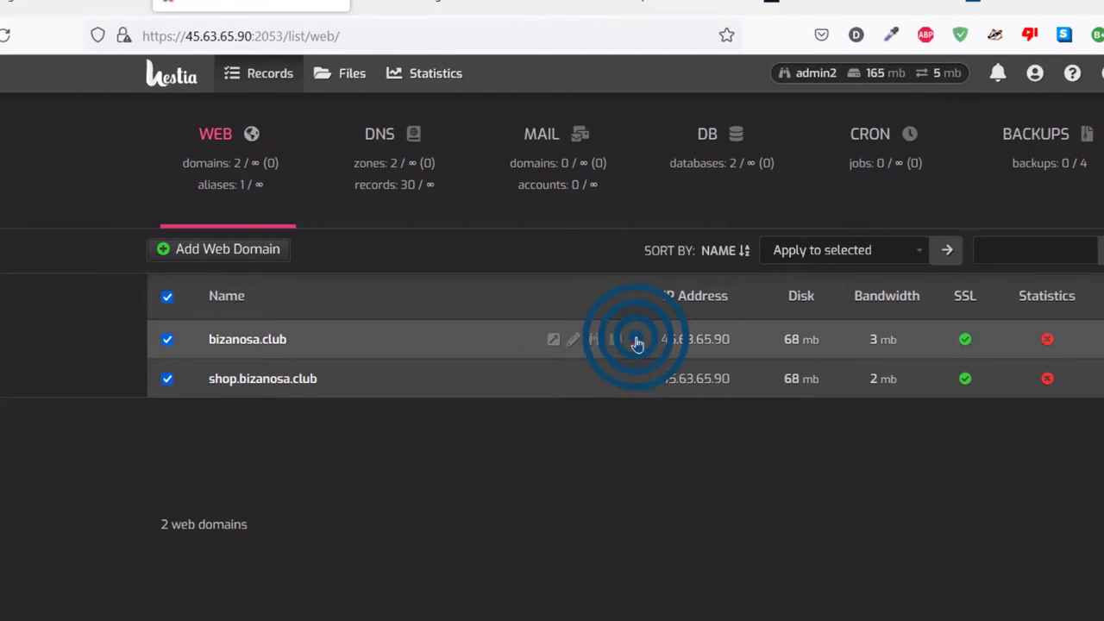
pyautogui.click(658, 493)
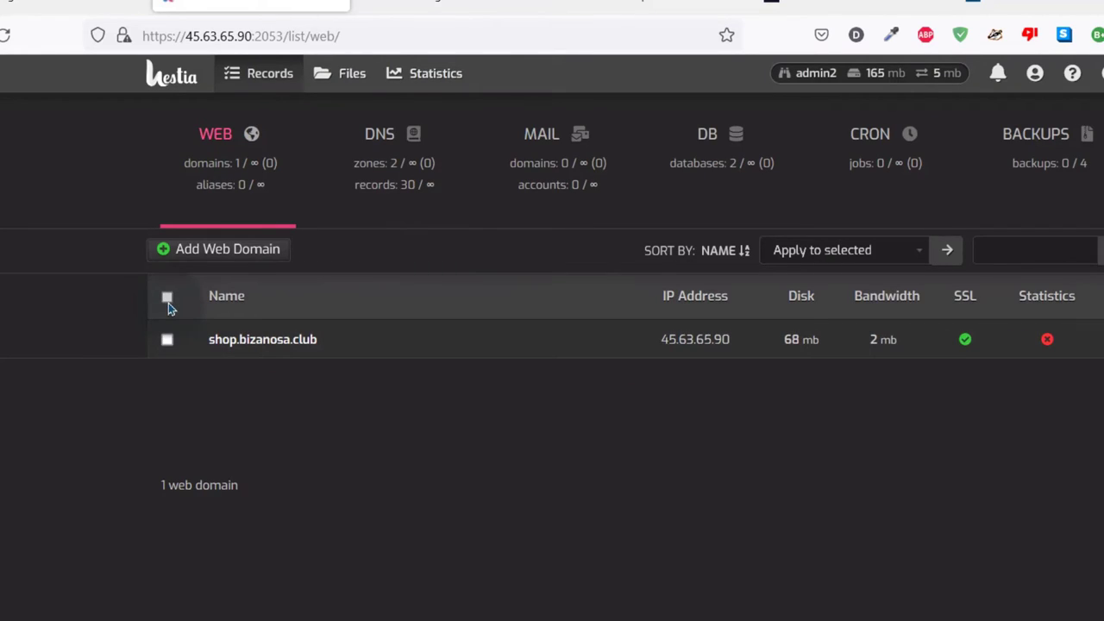
pyautogui.click(167, 299)
pyautogui.click(916, 250)
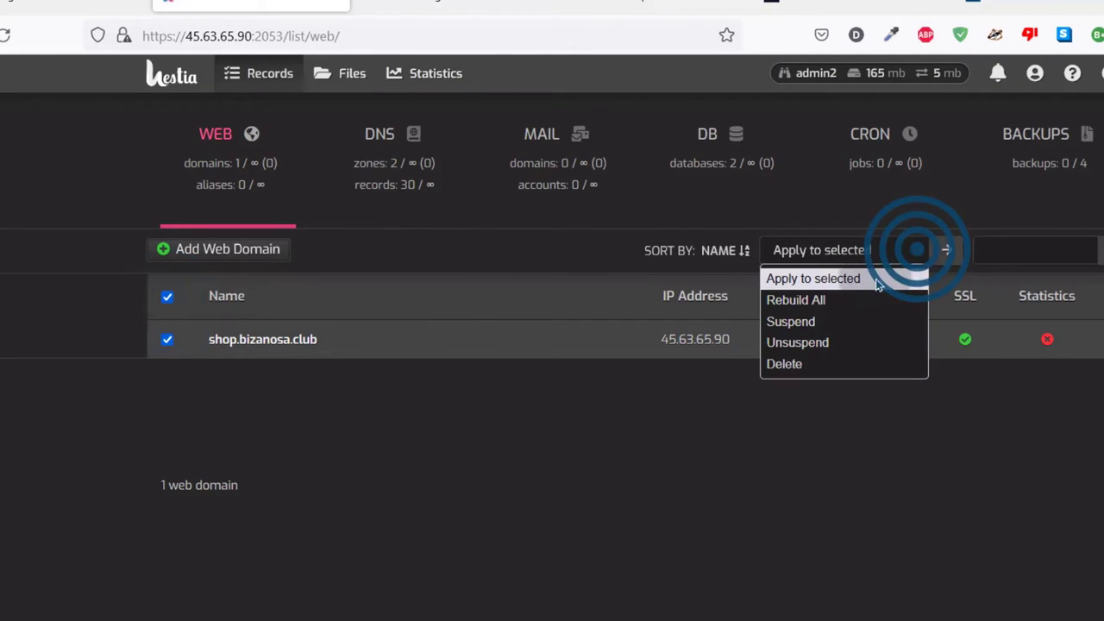
pyautogui.click(789, 363)
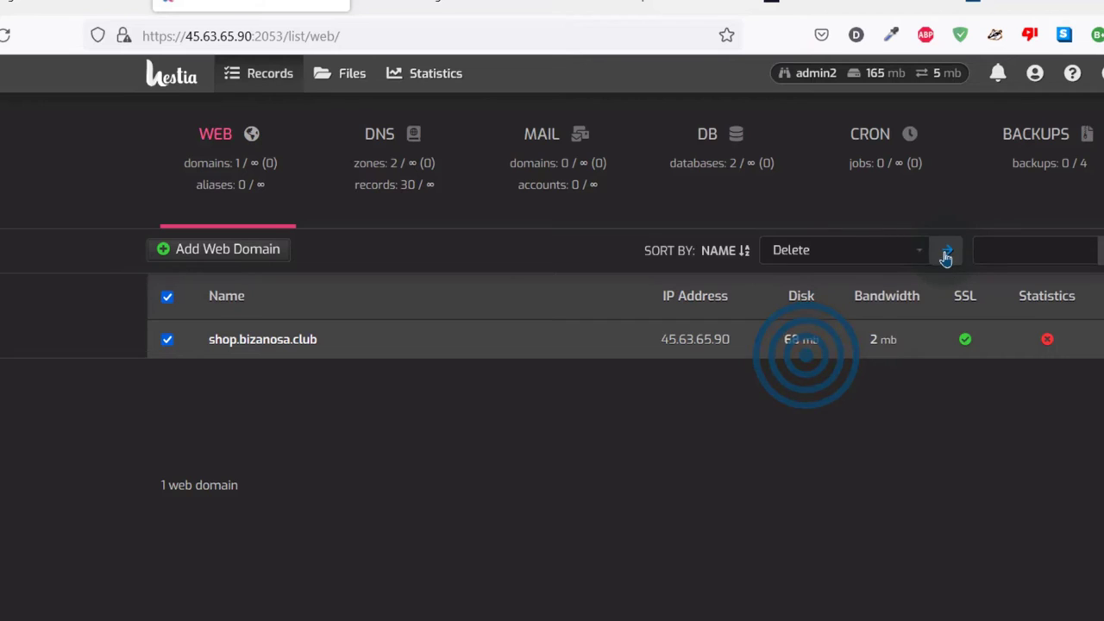
pyautogui.click(946, 252)
pyautogui.click(7, 36)
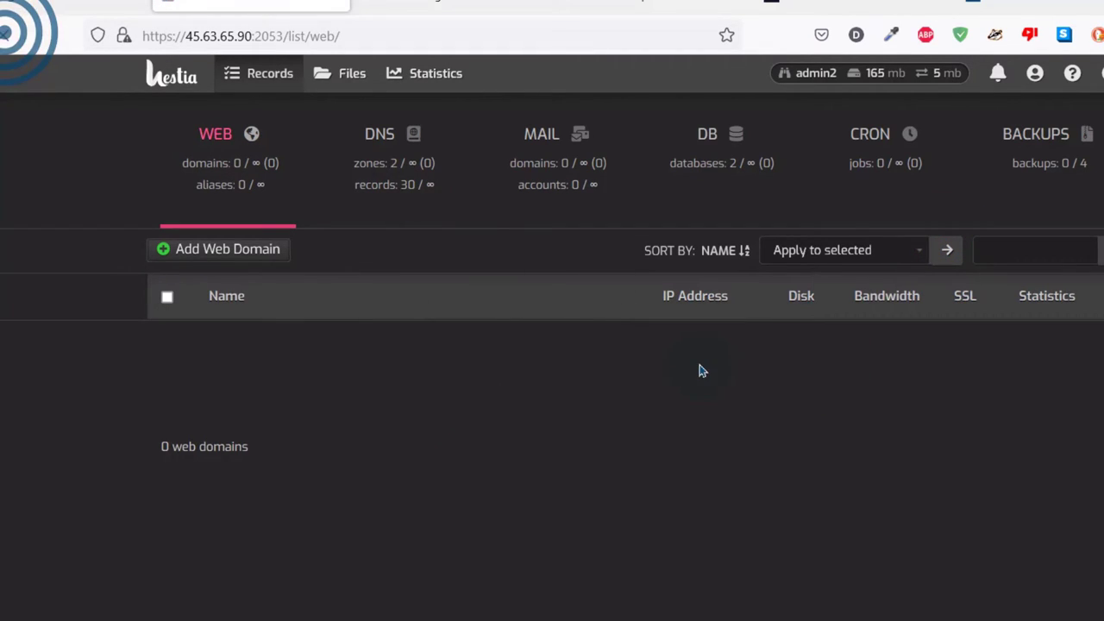
# Step: Bulk-delete both of admin2's DNS zones
pyautogui.click(383, 141)
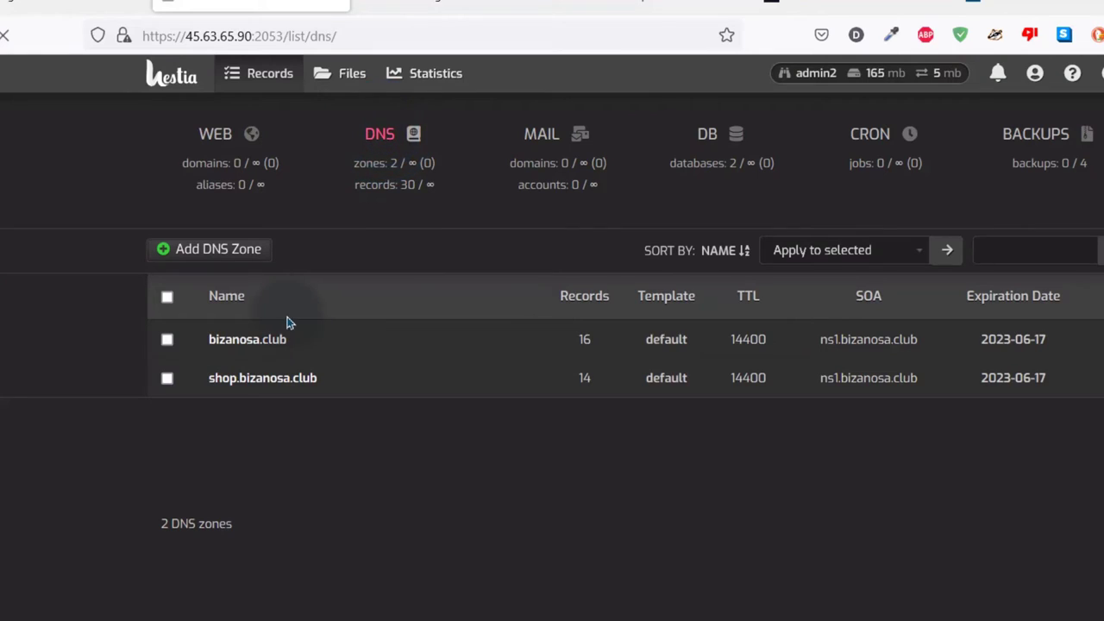
pyautogui.click(167, 296)
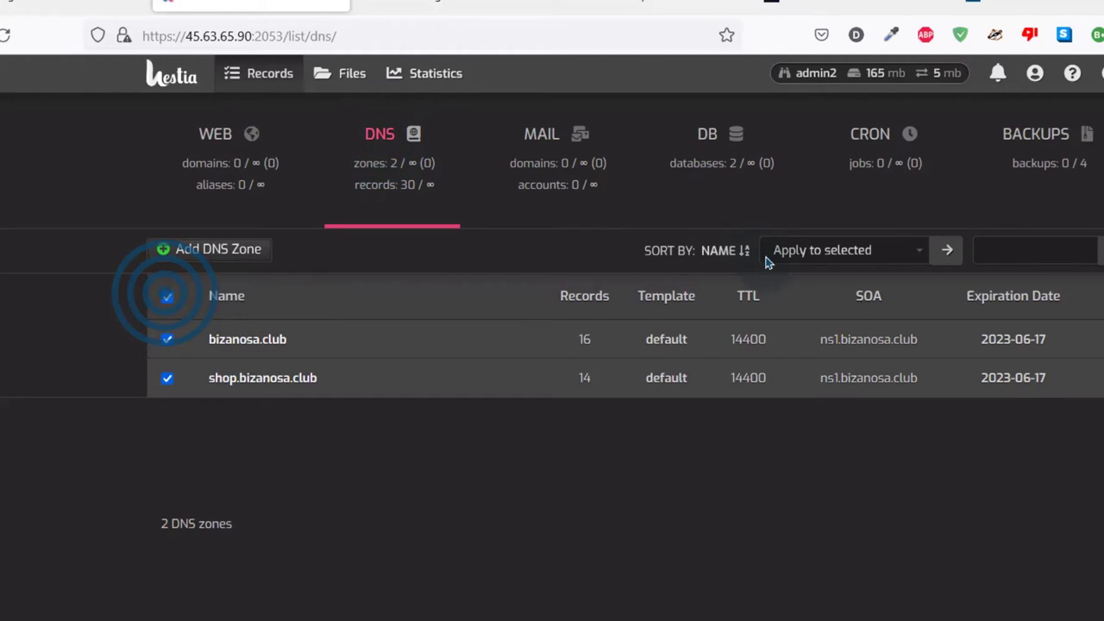
pyautogui.click(921, 252)
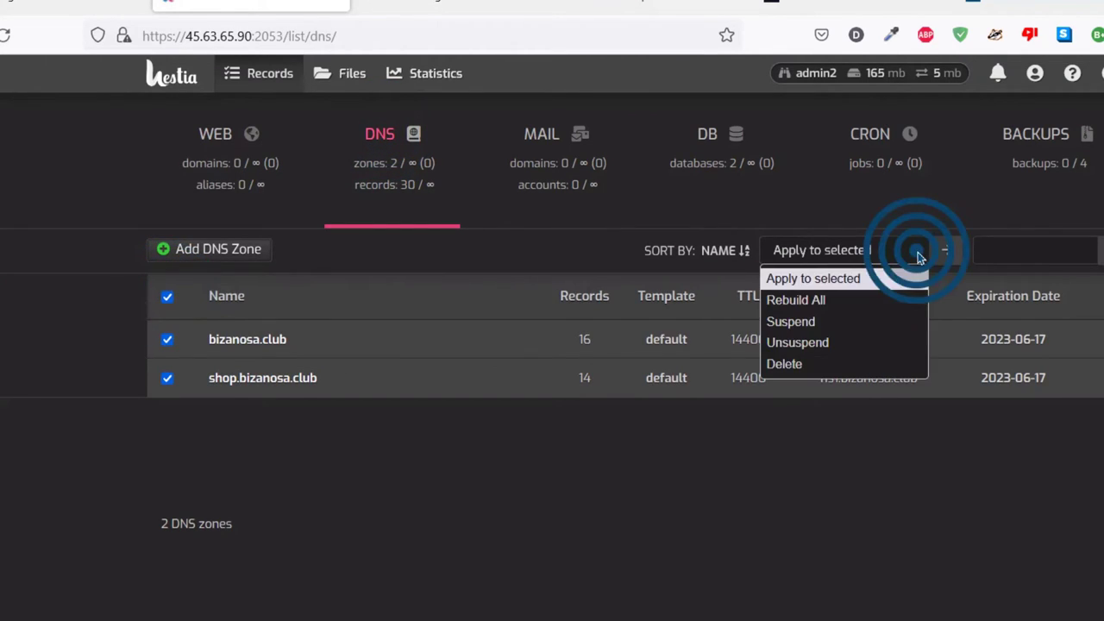
pyautogui.click(794, 363)
pyautogui.click(949, 253)
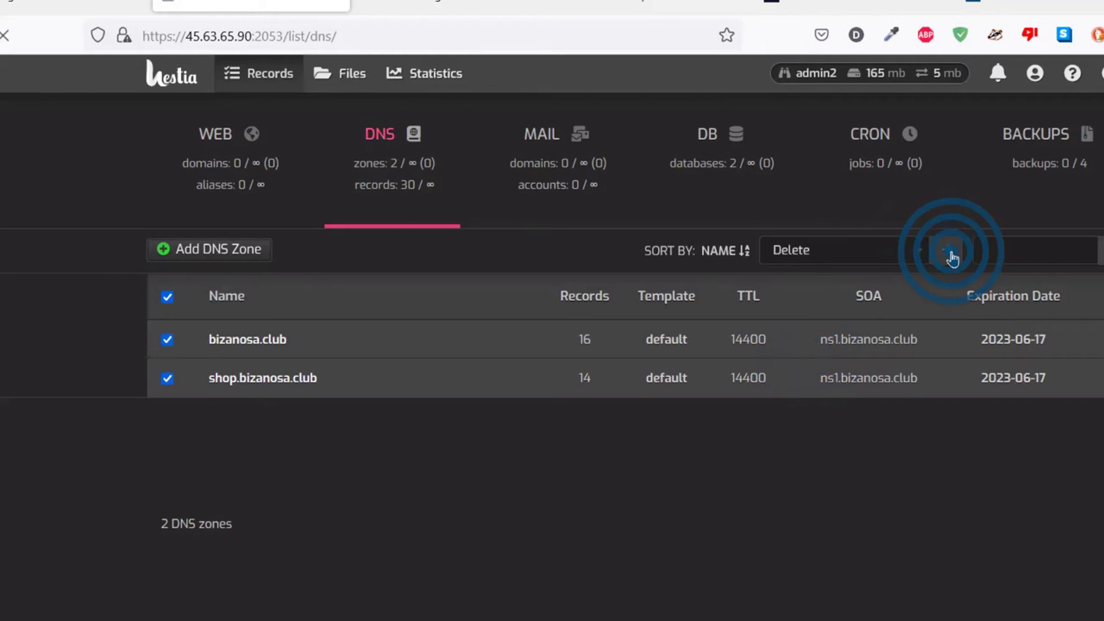
# Step: Bulk-delete both of admin2's SQL databases, leaving none
pyautogui.click(716, 136)
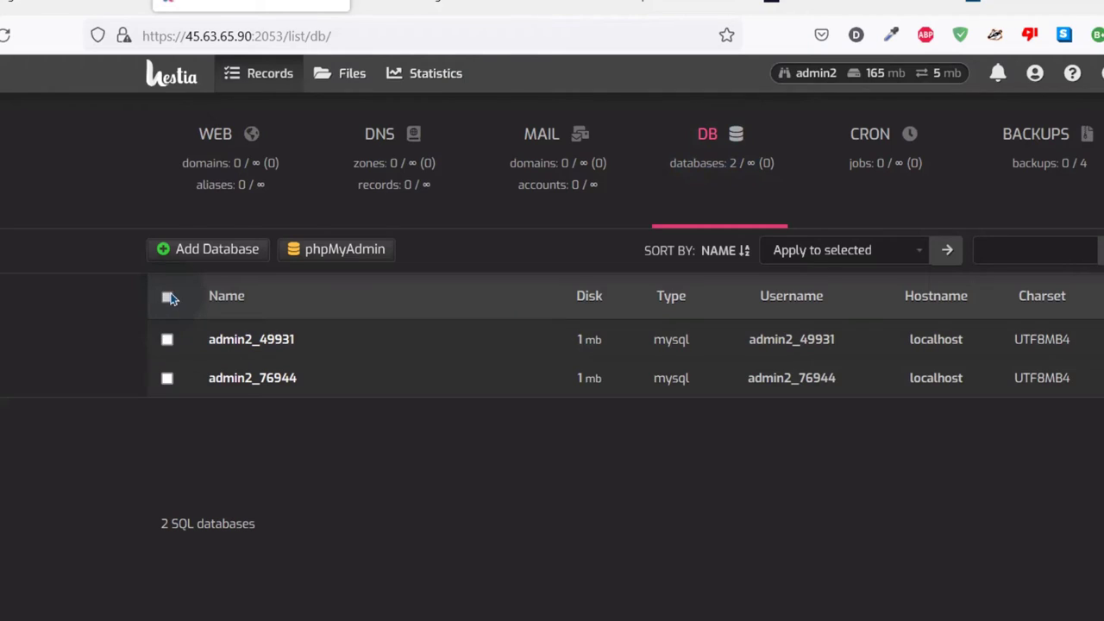
pyautogui.click(168, 296)
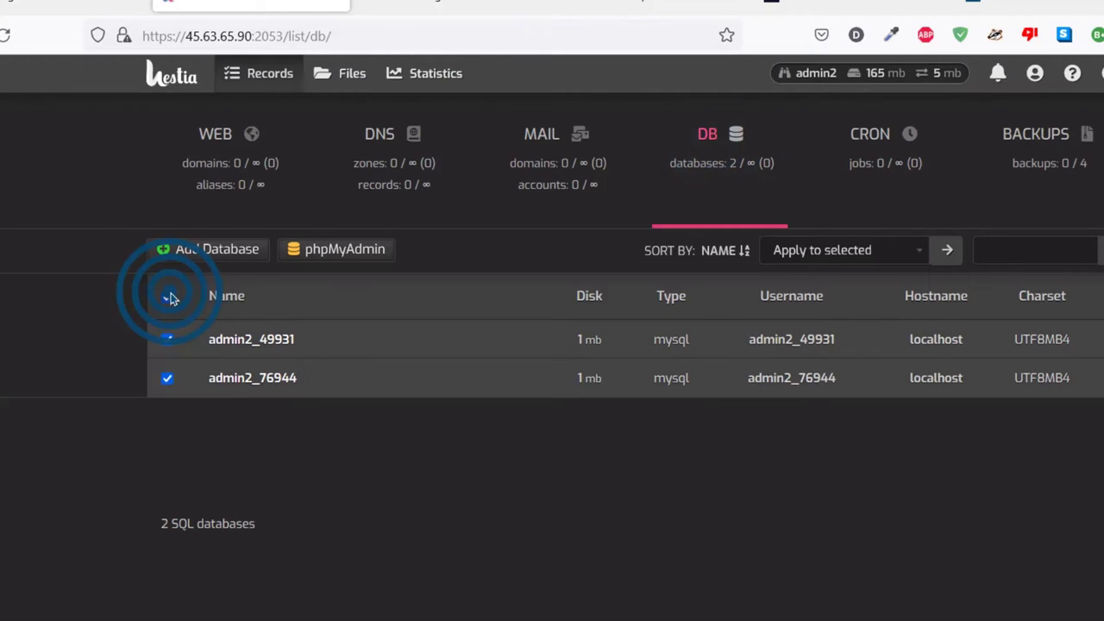
pyautogui.click(917, 253)
pyautogui.click(826, 365)
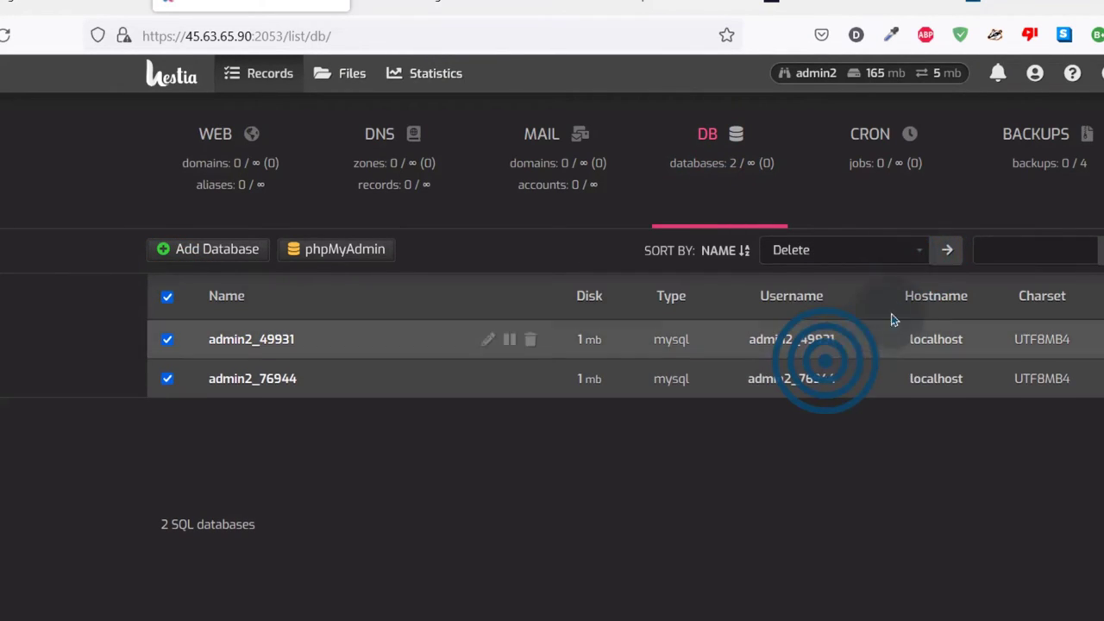
pyautogui.click(946, 252)
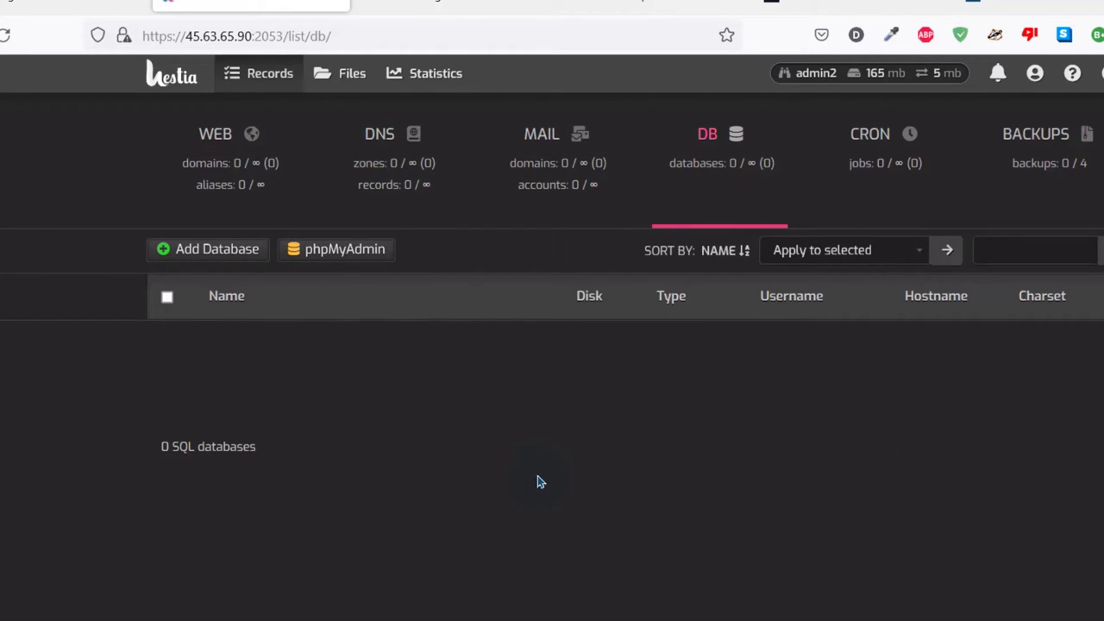
# Step: Scroll the Bizanosa article to Step 2 and highlight the /backup path in 'sudo chmod 777 /backup'
pyautogui.click(992, 7)
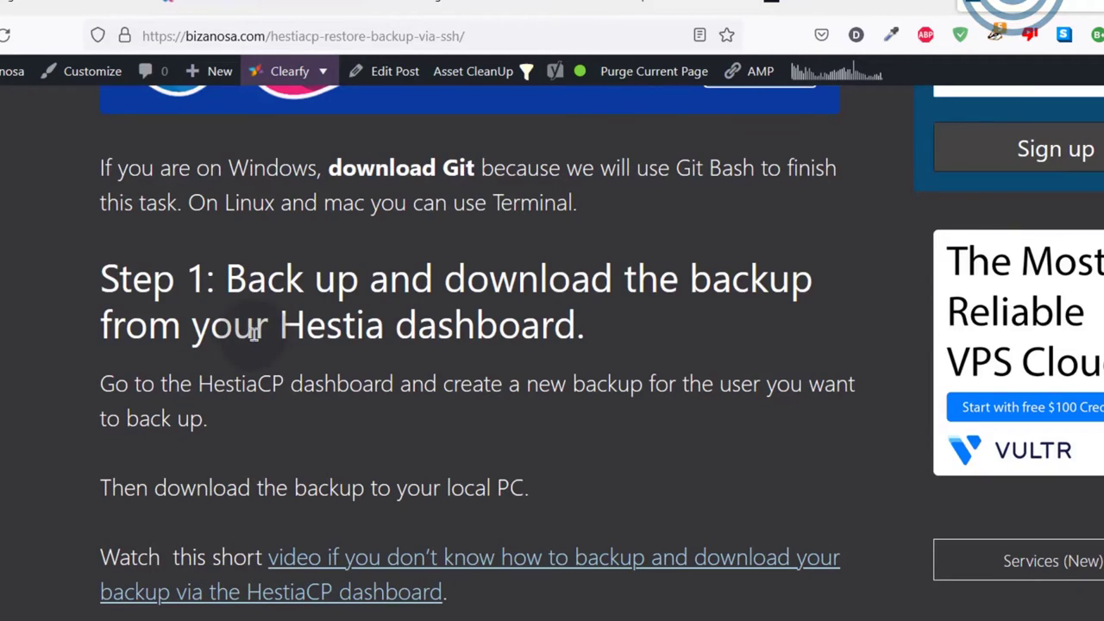
pyautogui.scroll(-2, 259, 345)
pyautogui.scroll(3, 377, 315)
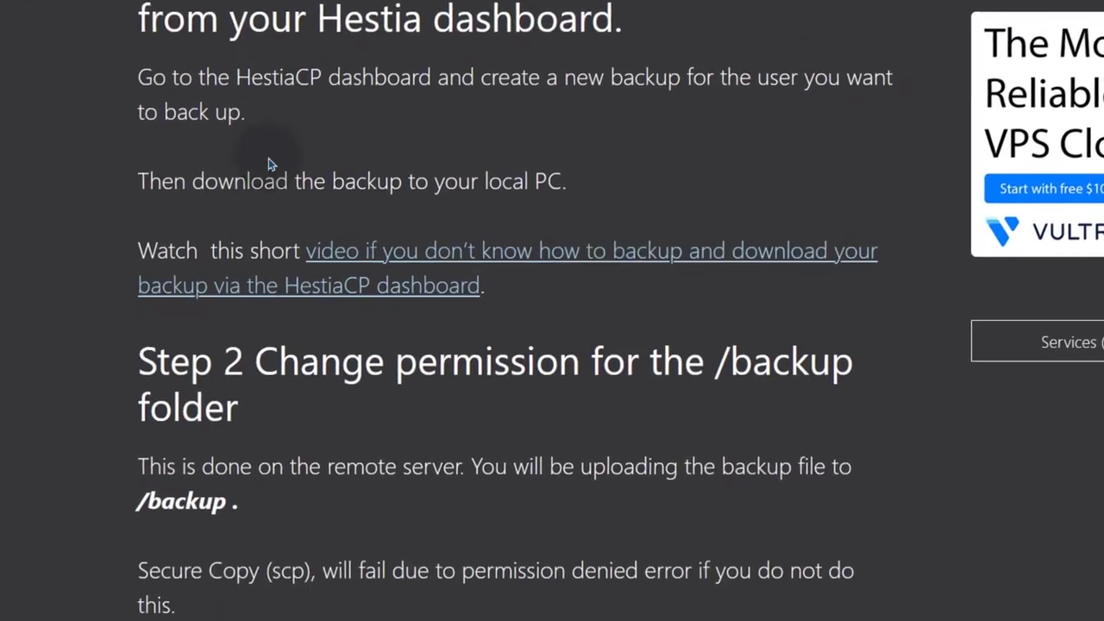
pyautogui.scroll(-5, 446, 249)
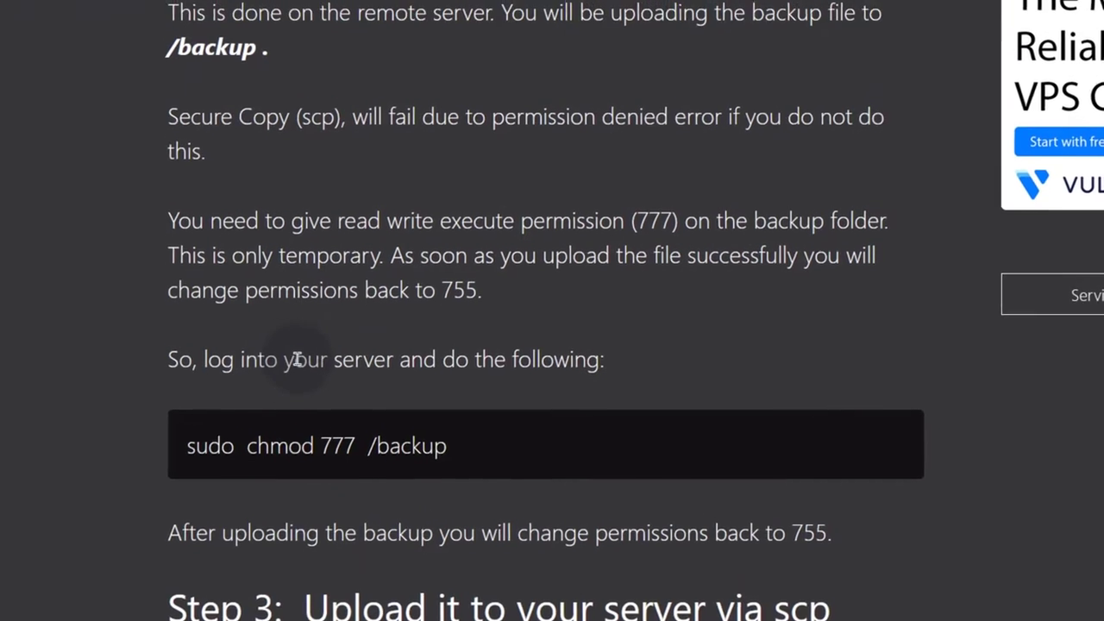
pyautogui.scroll(1, 368, 391)
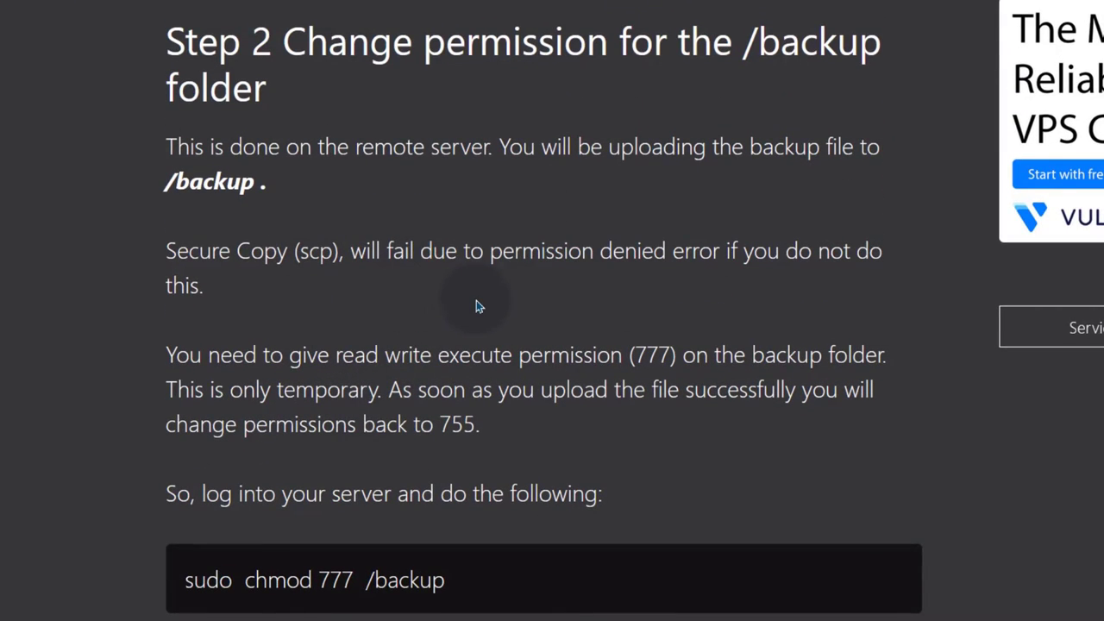
pyautogui.scroll(-1, 479, 307)
pyautogui.scroll(1, 354, 304)
pyautogui.moveTo(174, 181); pyautogui.dragTo(254, 182)
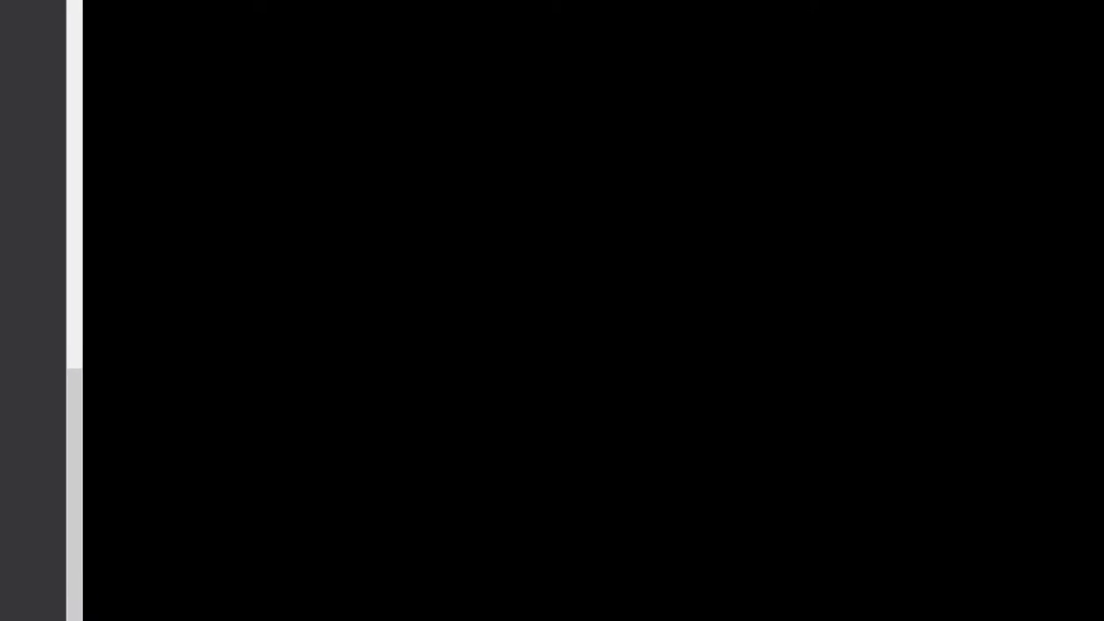
# Step: List the server's /backup folder contents with ls -lh /backup
pyautogui.click(360, 243)
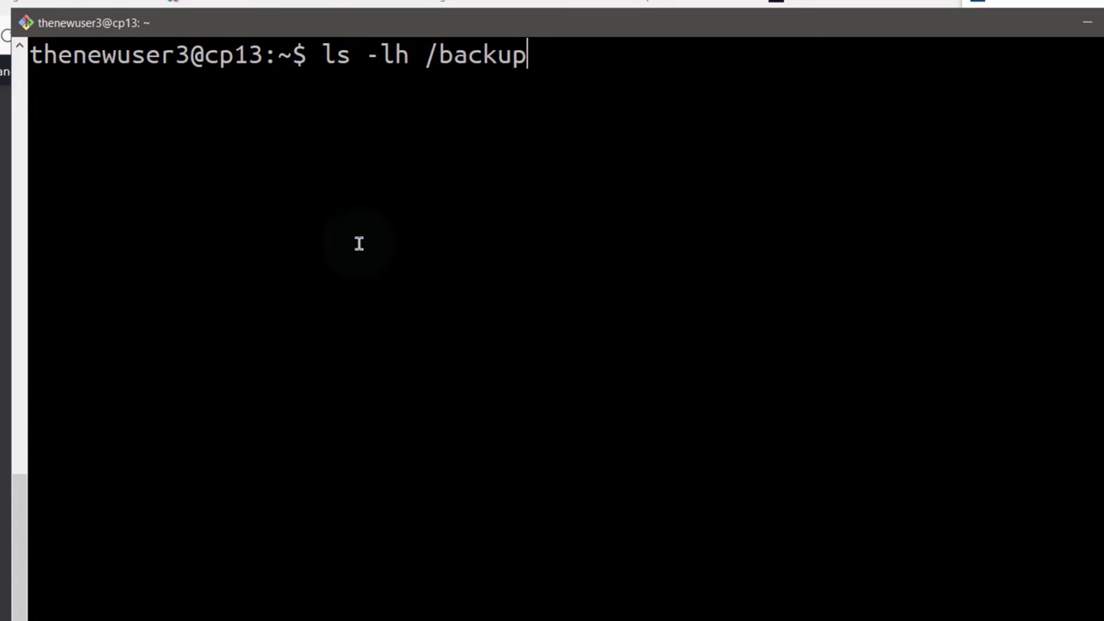
pyautogui.hotkey('alt', 'Tab')
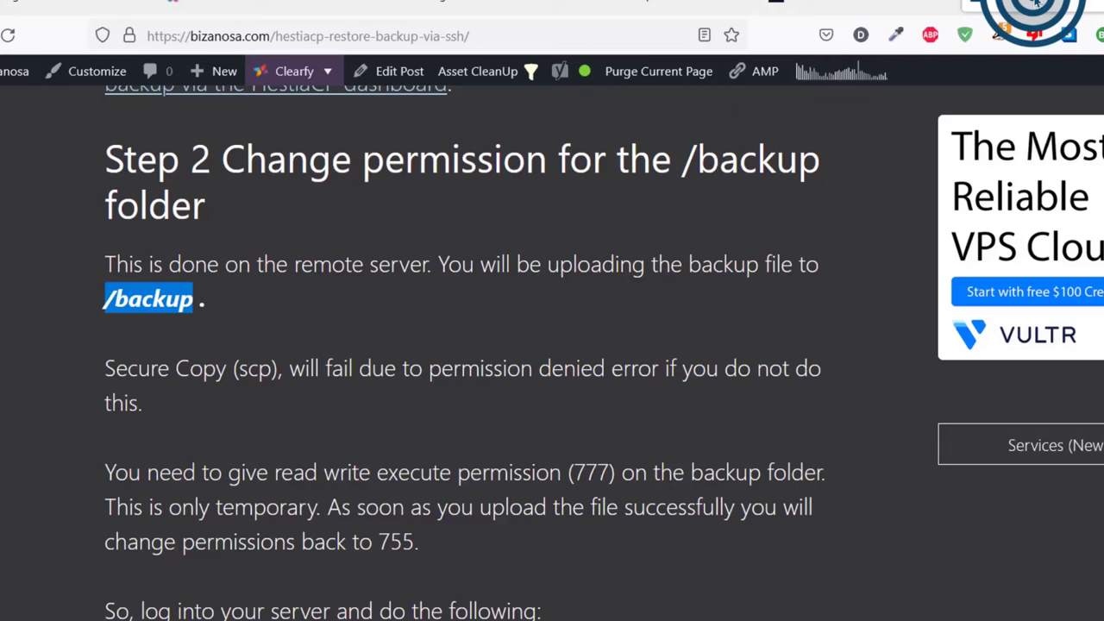
pyautogui.hotkey('alt', 'Tab')
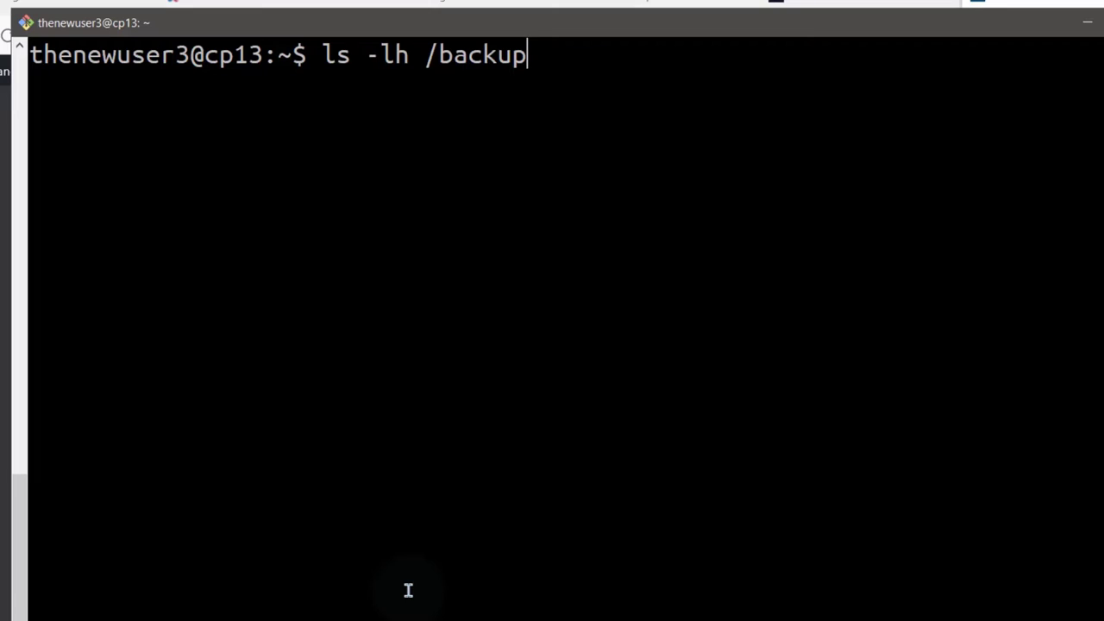
pyautogui.press('Return')
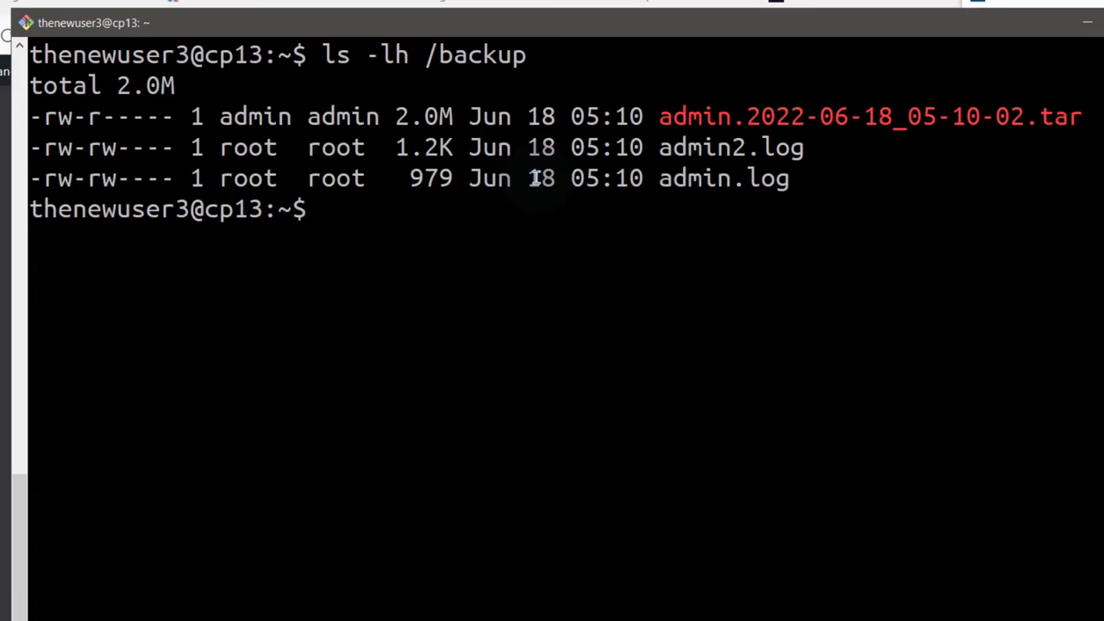
# Step: Copy the 'sudo chmod 777 /backup' command from the tutorial article
pyautogui.hotkey('alt', 'Tab')
pyautogui.scroll(-2, 323, 355)
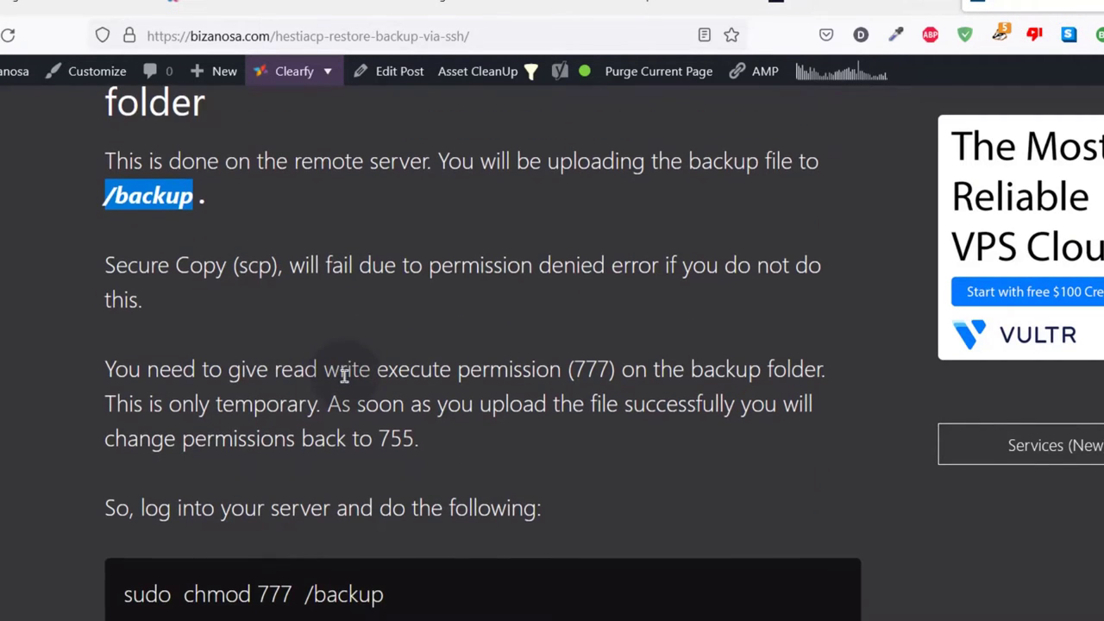
pyautogui.scroll(-5, 344, 373)
pyautogui.moveTo(123, 391); pyautogui.dragTo(263, 391)
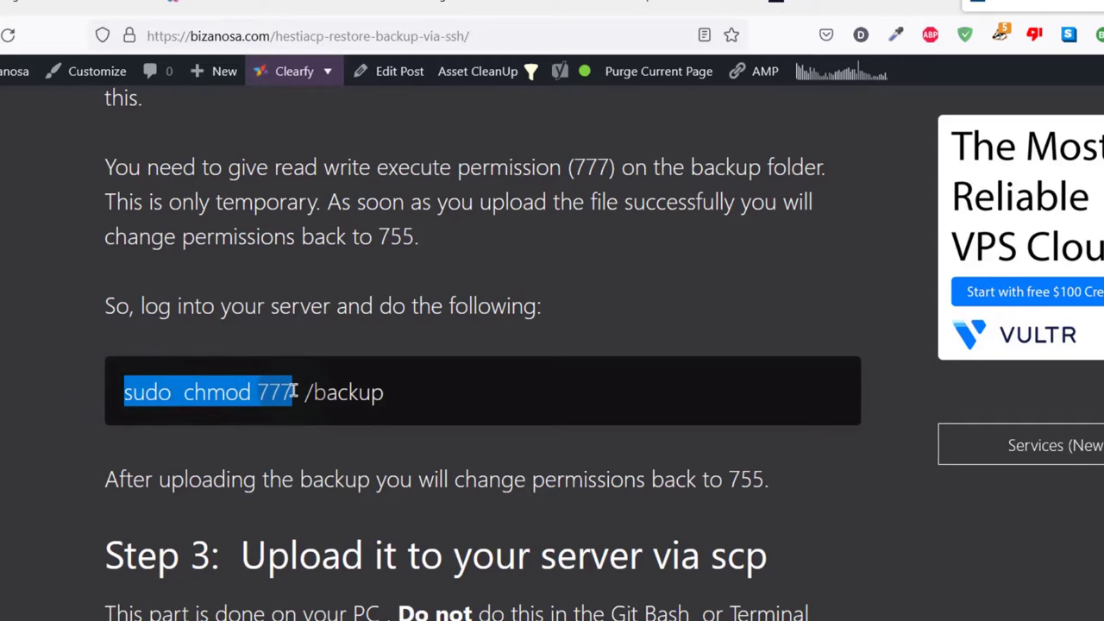
pyautogui.click(126, 391)
pyautogui.moveTo(160, 390); pyautogui.dragTo(374, 394)
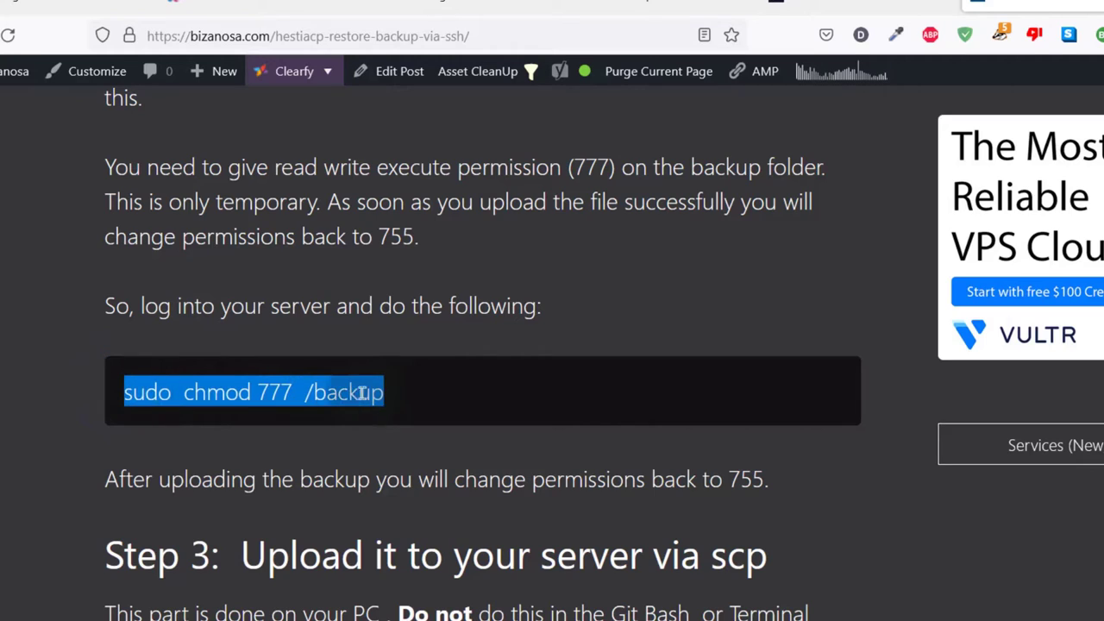
pyautogui.rightClick(352, 390)
pyautogui.click(387, 412)
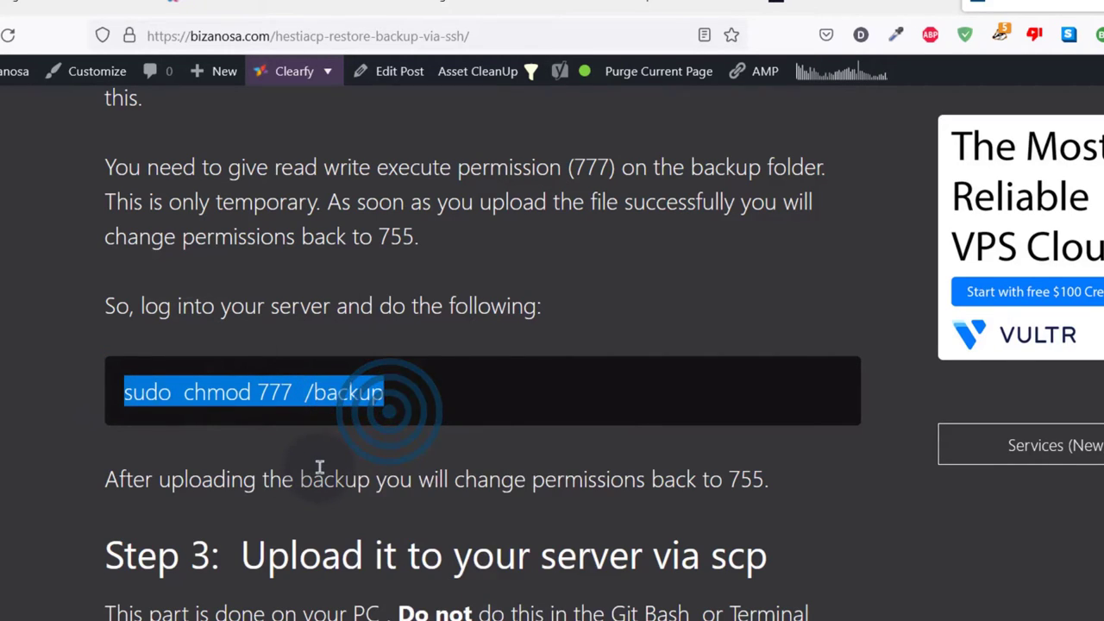
pyautogui.scroll(-2, 320, 469)
pyautogui.scroll(-2, 349, 526)
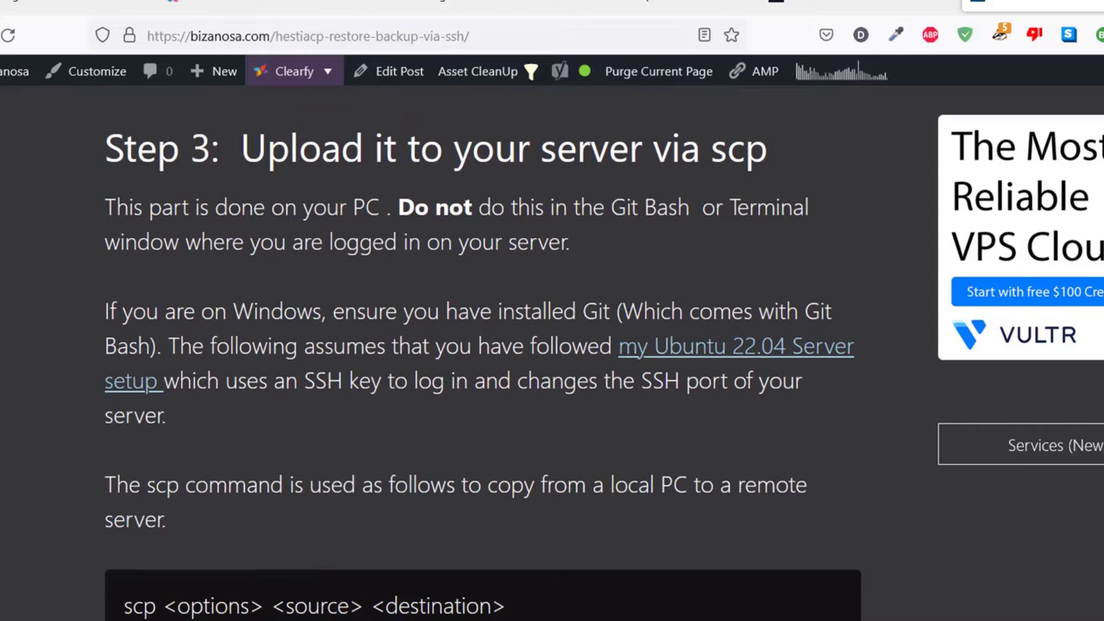
# Step: Run sudo chmod 777 /backup in Git Bash and enter the sudo password
pyautogui.hotkey('alt', 'Tab')
pyautogui.rightClick(321, 47)
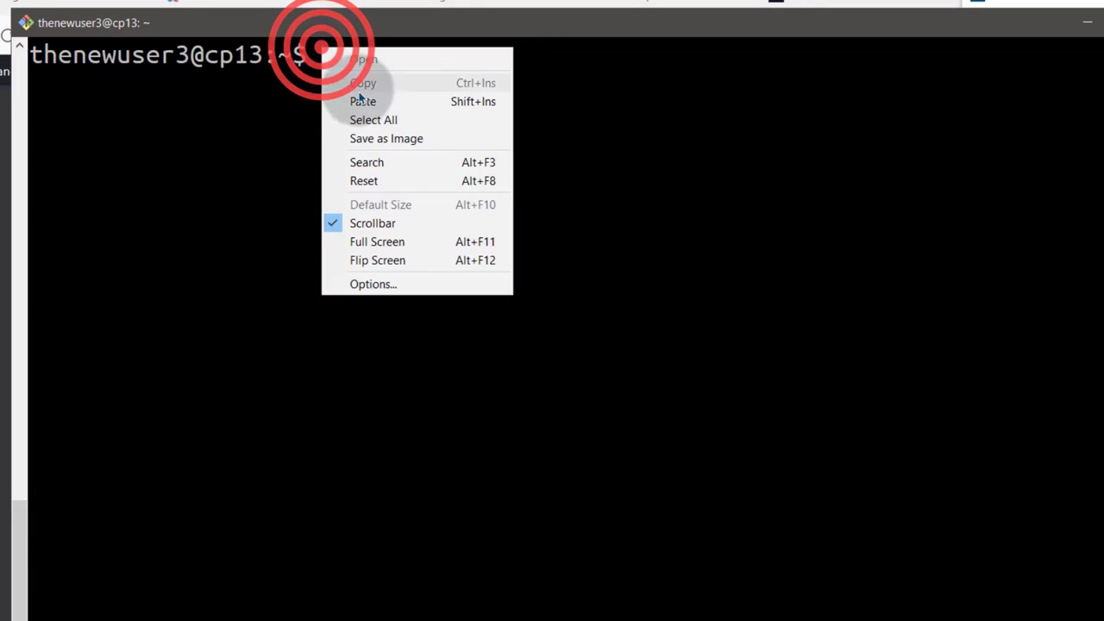
pyautogui.click(363, 102)
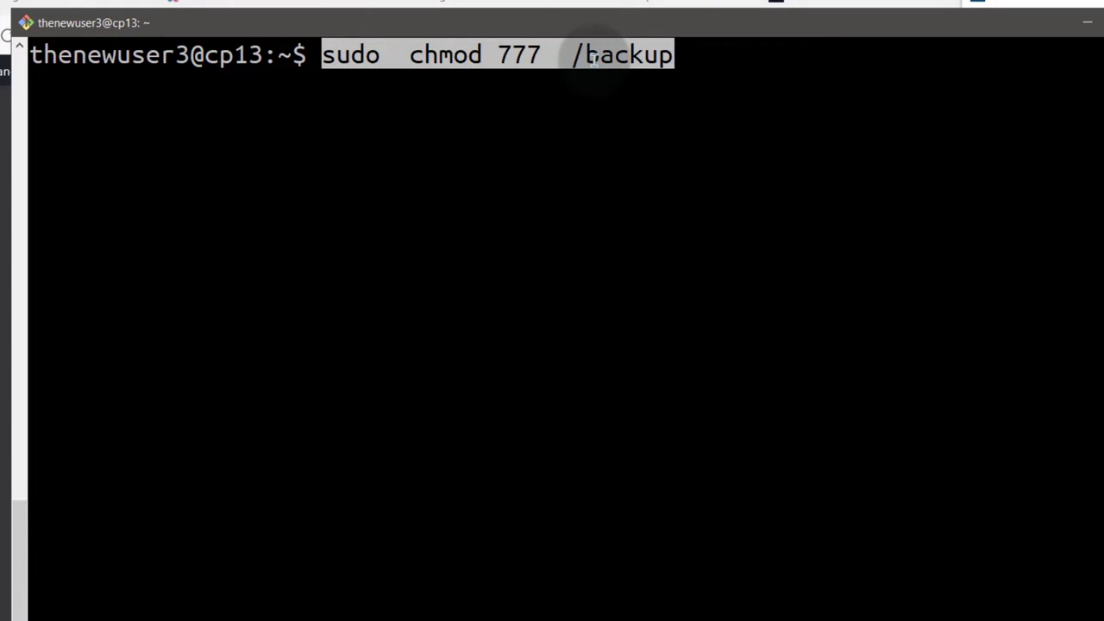
pyautogui.click(723, 47)
pyautogui.press('Return')
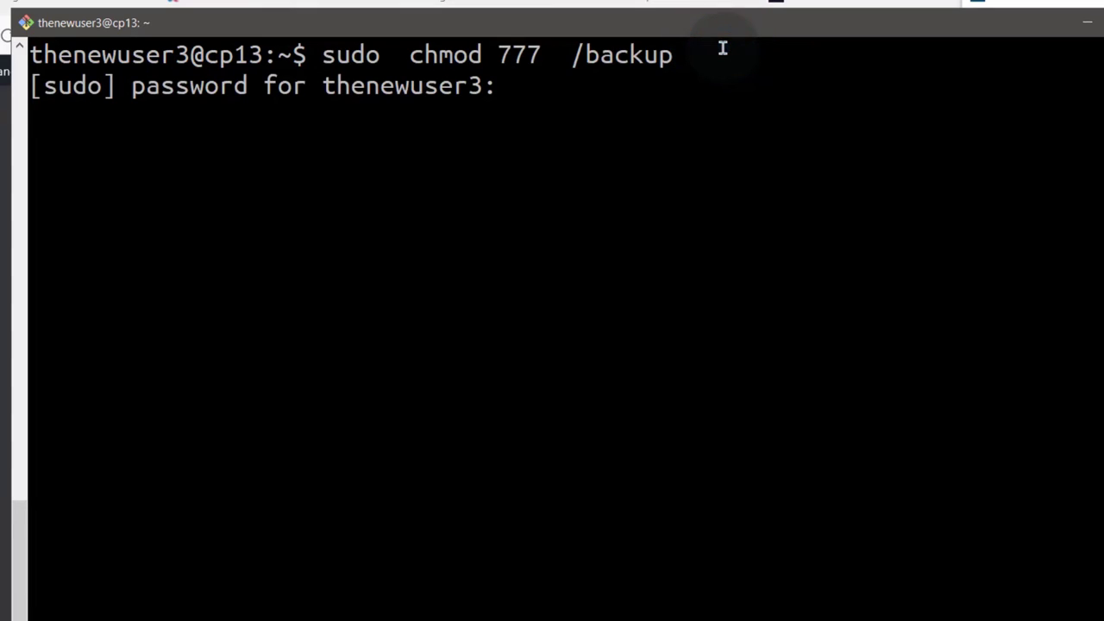
pyautogui.press('Return')
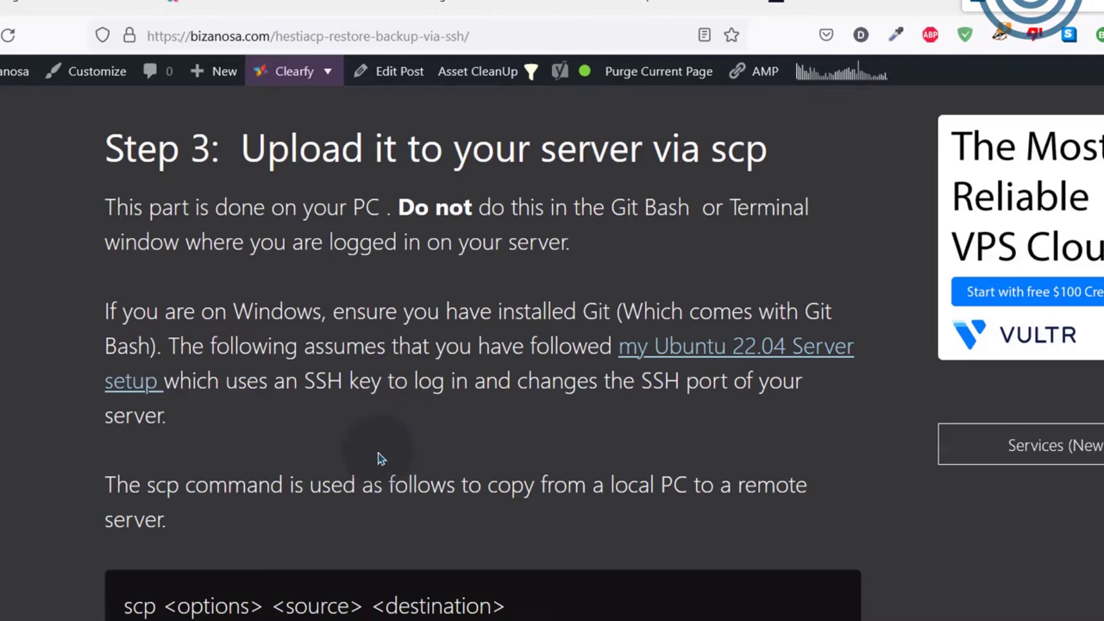
pyautogui.scroll(5, 265, 233)
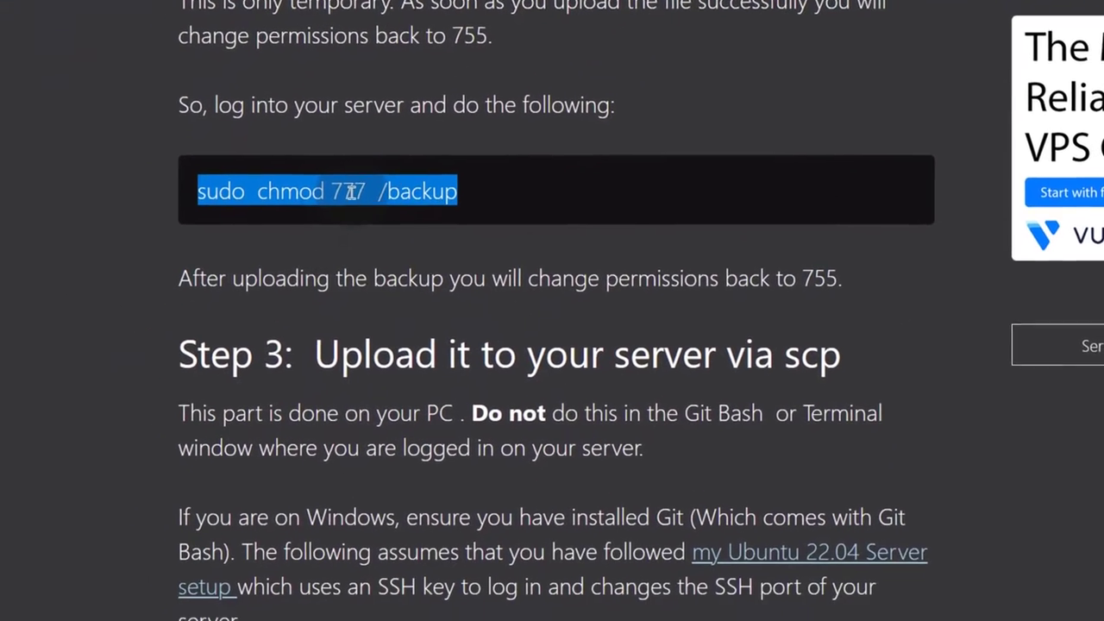
pyautogui.scroll(-4, 234, 151)
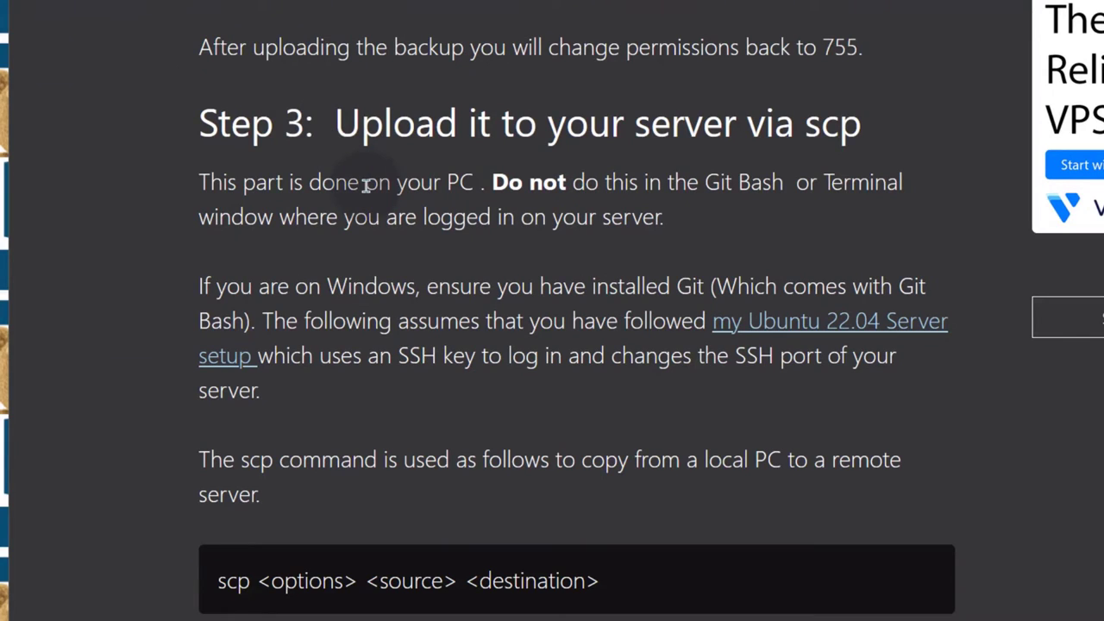
pyautogui.scroll(-1, 373, 171)
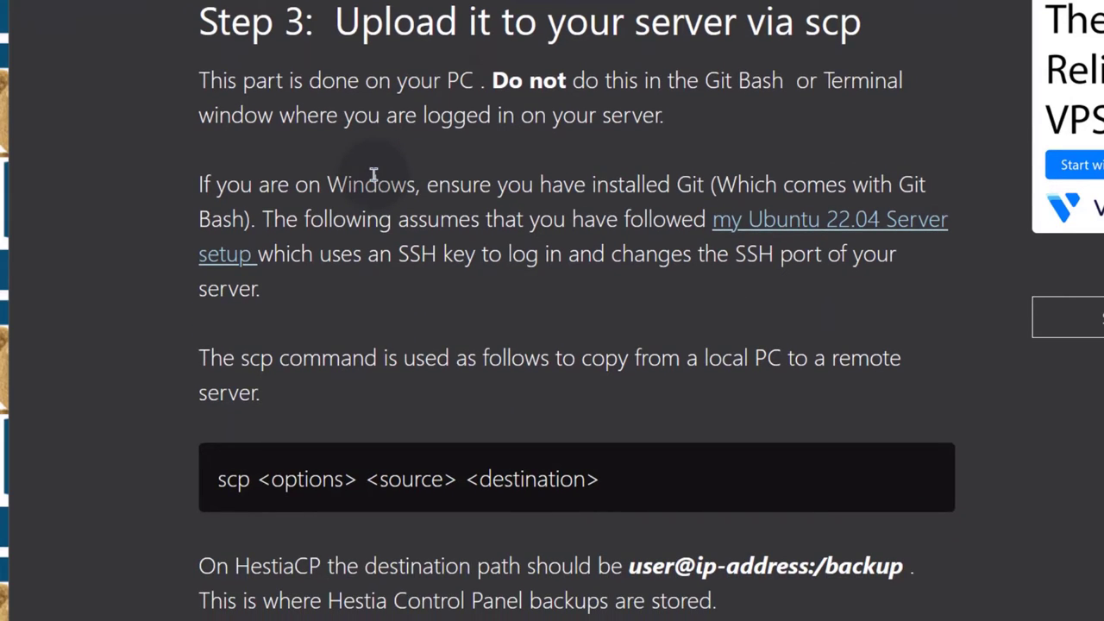
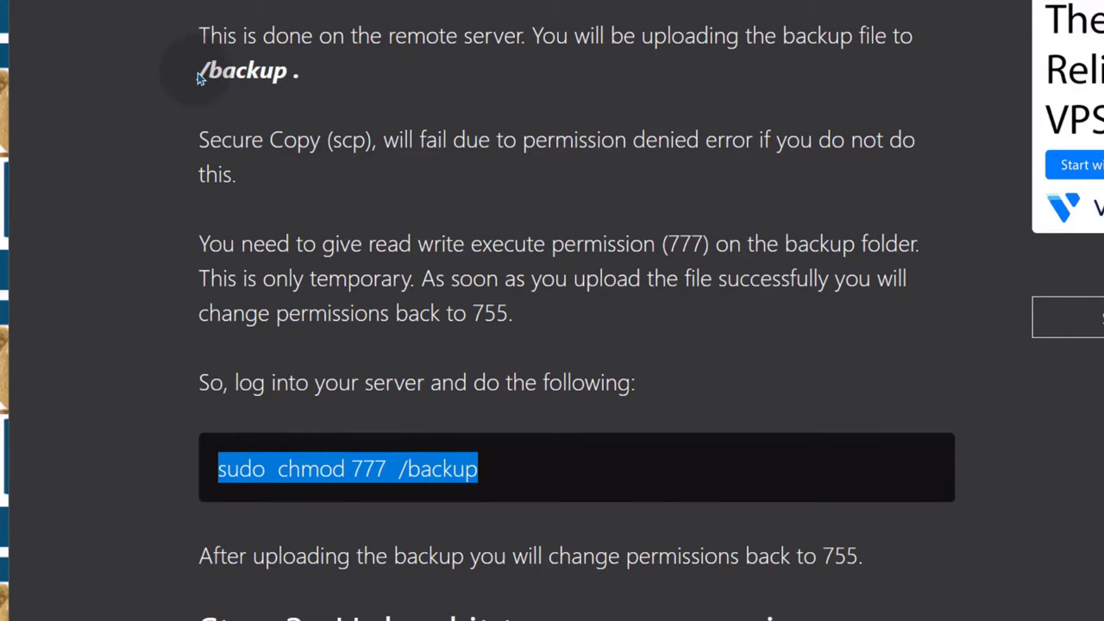
# Step: Scroll the tutorial past the general scp syntax to the Example 1 password-login command
pyautogui.moveTo(199, 76); pyautogui.dragTo(288, 73)
pyautogui.scroll(-1, 447, 261)
pyautogui.scroll(-6, 440, 258)
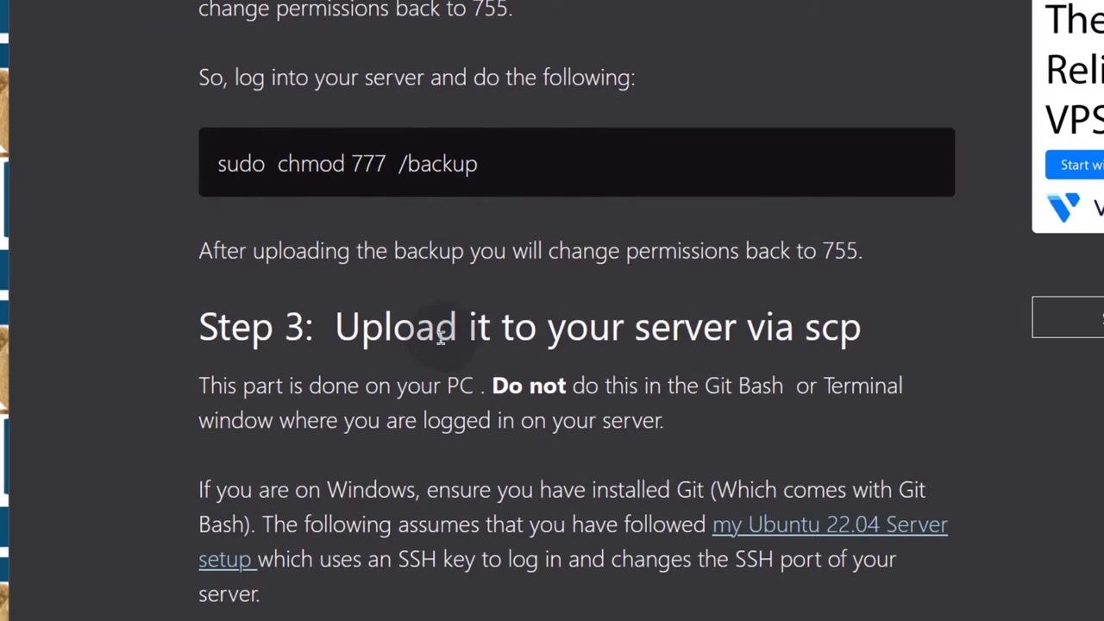
pyautogui.scroll(-1, 426, 341)
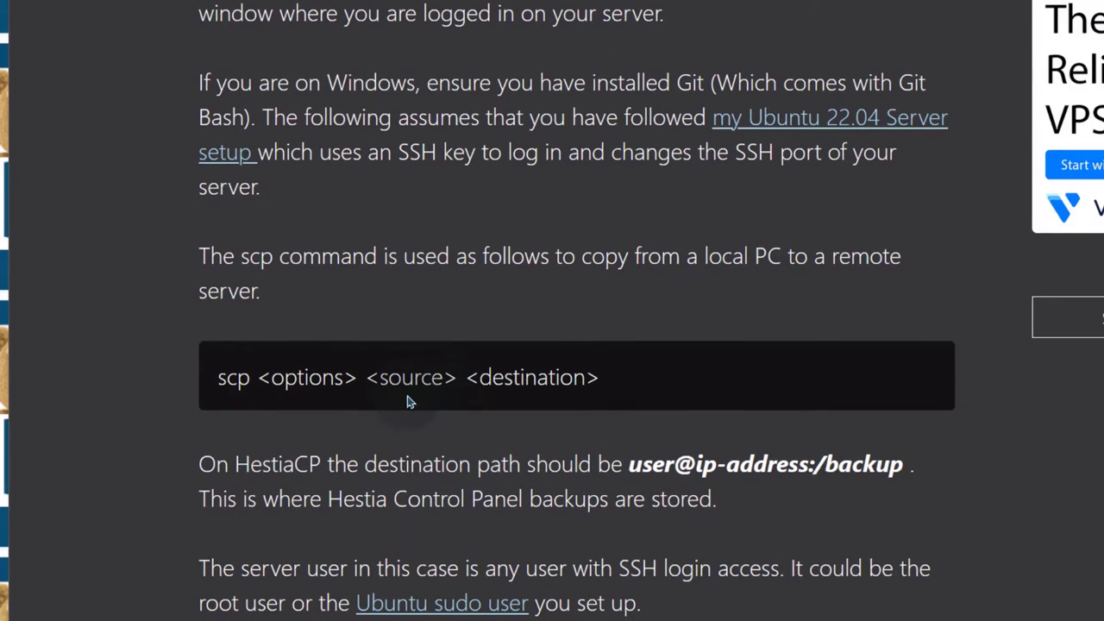
pyautogui.scroll(-2, 407, 400)
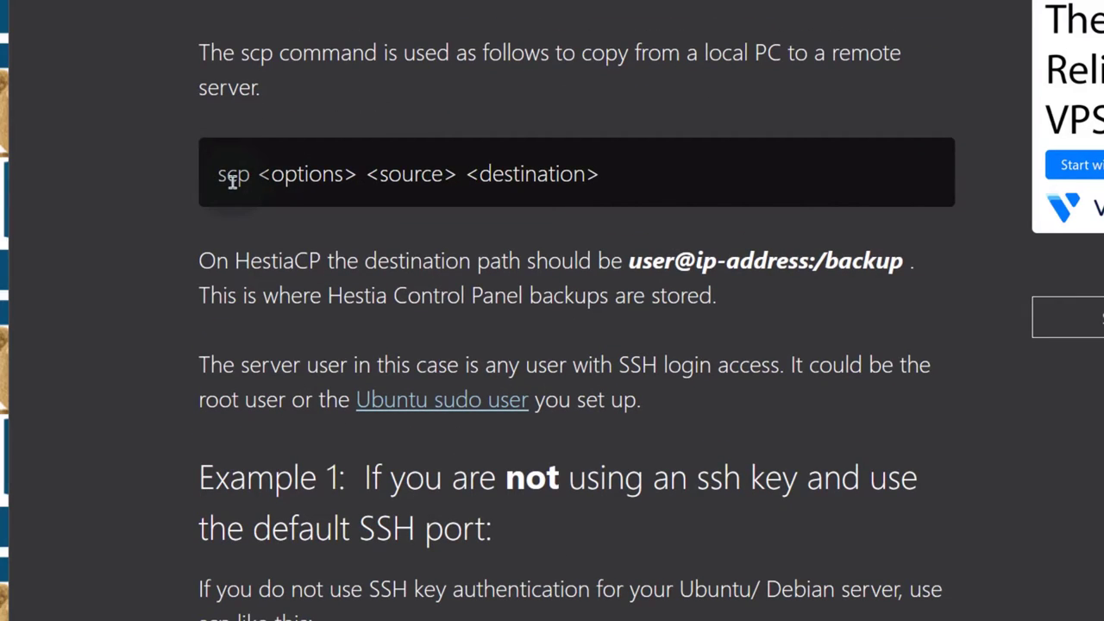
pyautogui.moveTo(257, 174); pyautogui.dragTo(450, 172)
pyautogui.click(461, 173)
pyautogui.scroll(-2, 604, 129)
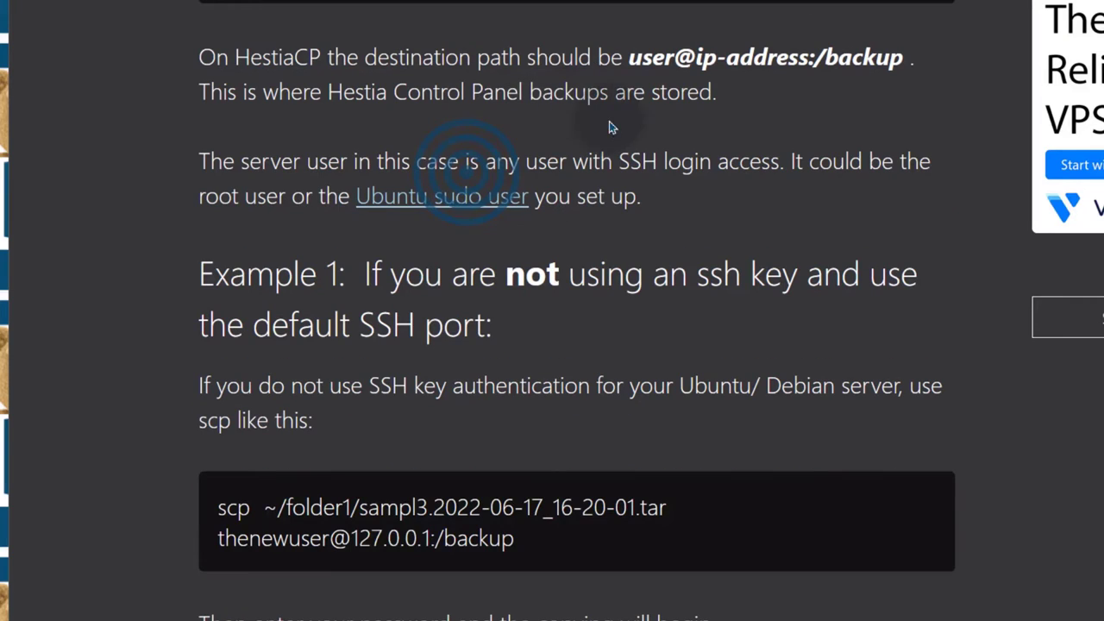
pyautogui.scroll(2, 489, 187)
pyautogui.scroll(-4, 604, 276)
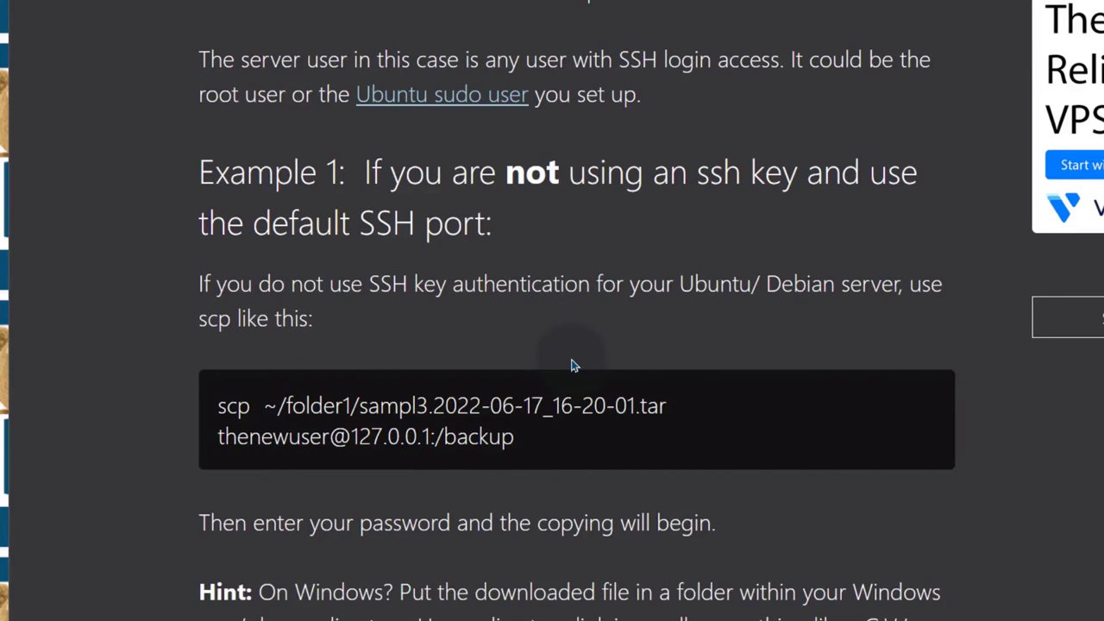
pyautogui.scroll(3, 405, 250)
pyautogui.scroll(1, 442, 298)
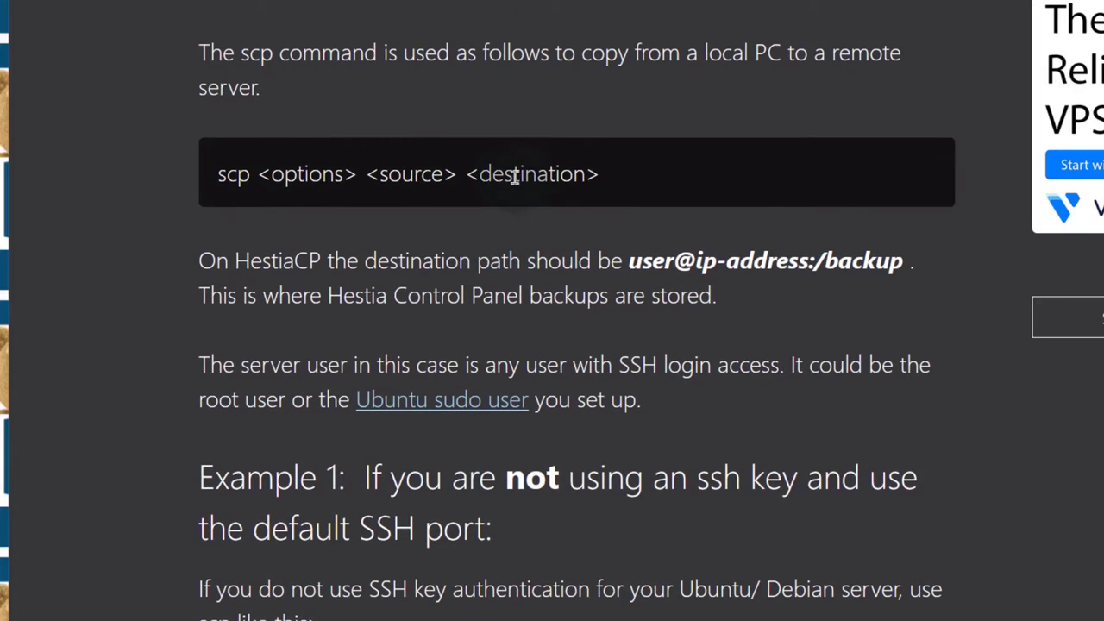
pyautogui.scroll(-2, 477, 296)
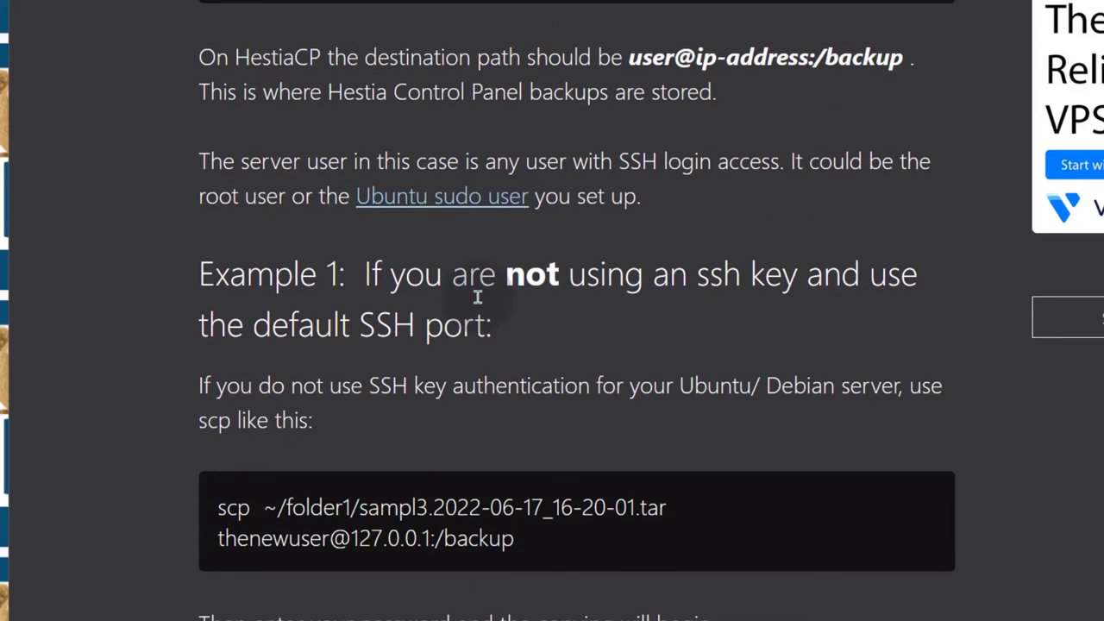
pyautogui.scroll(1, 479, 298)
pyautogui.scroll(-2, 487, 362)
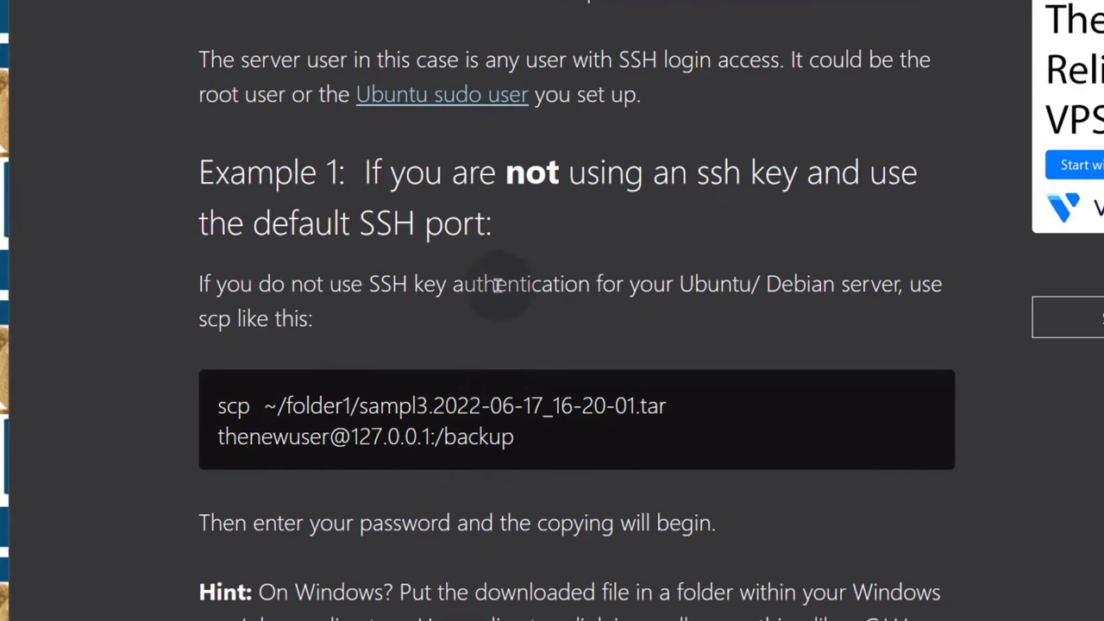
pyautogui.scroll(3, 497, 285)
pyautogui.scroll(-2, 429, 331)
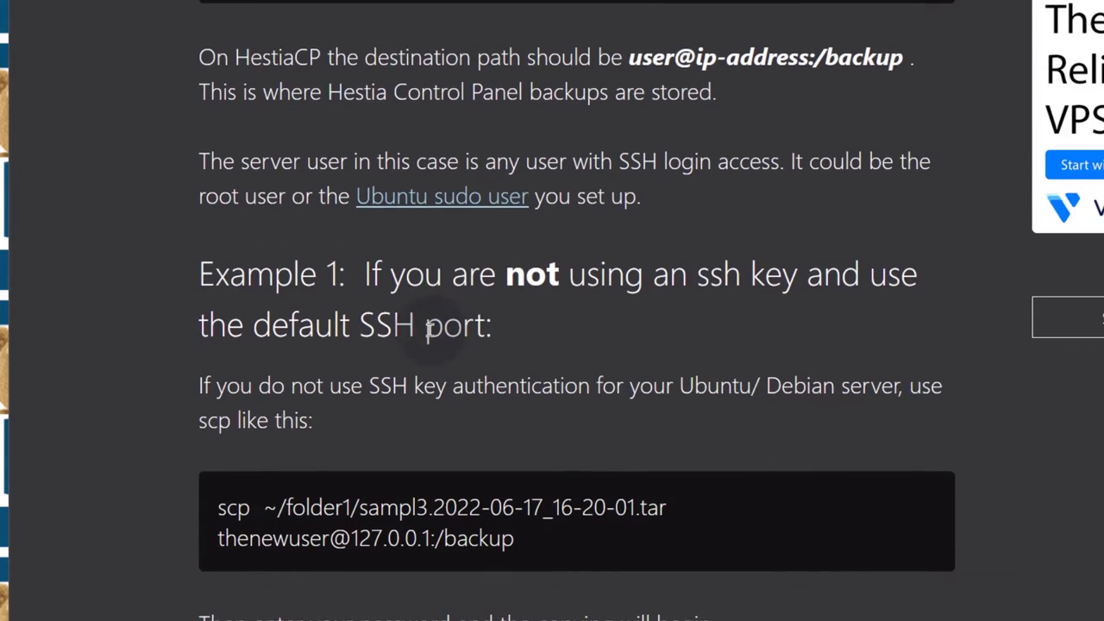
pyautogui.scroll(-4, 434, 332)
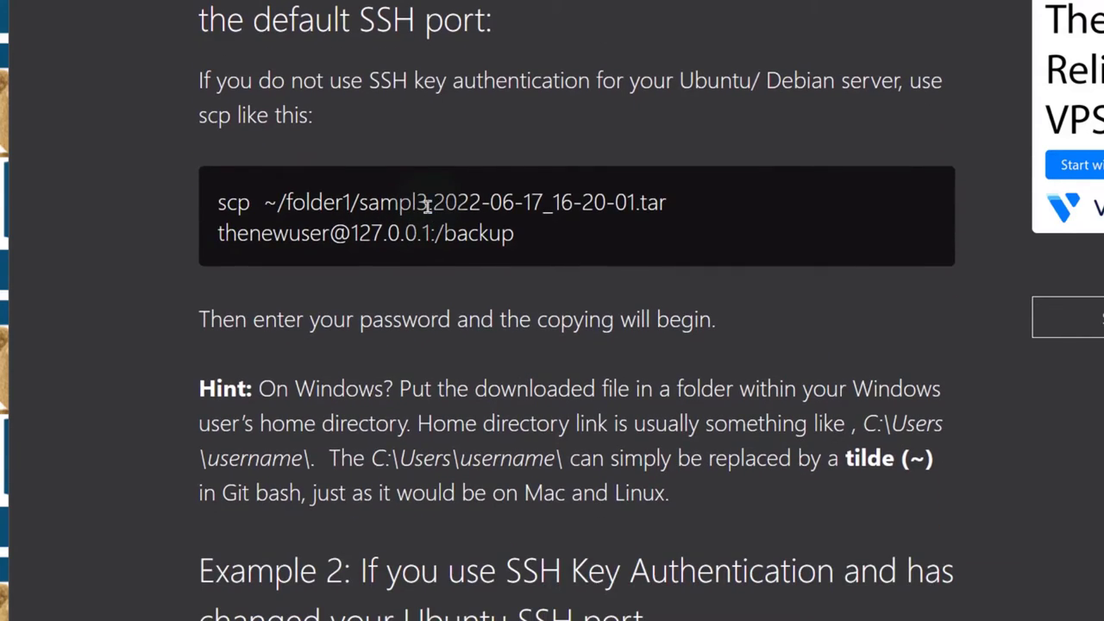
pyautogui.scroll(2, 363, 86)
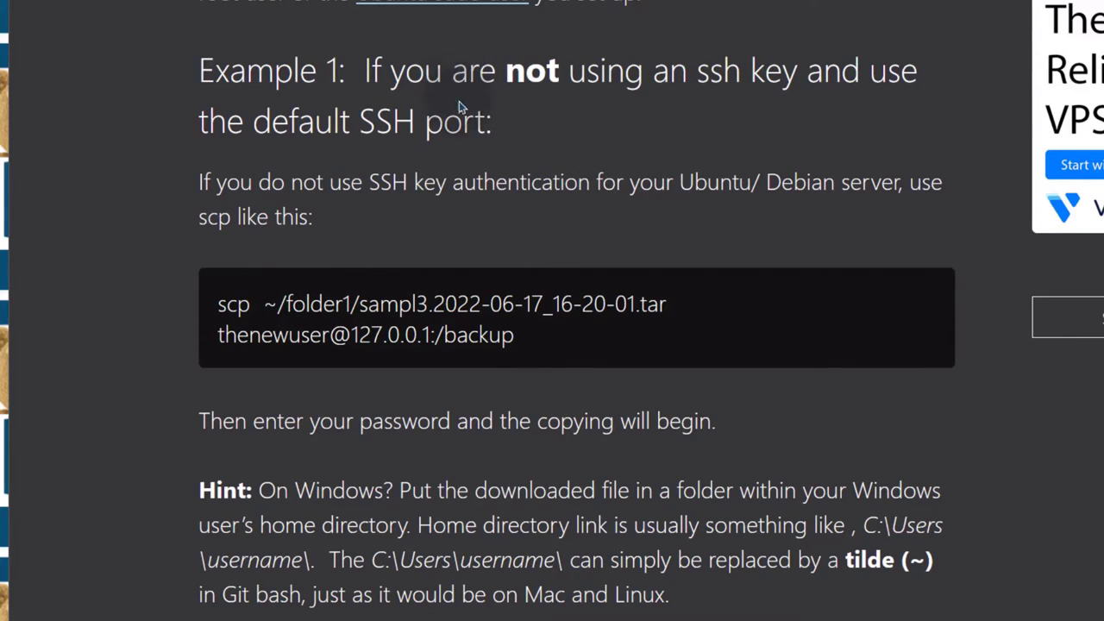
pyautogui.scroll(-1, 449, 190)
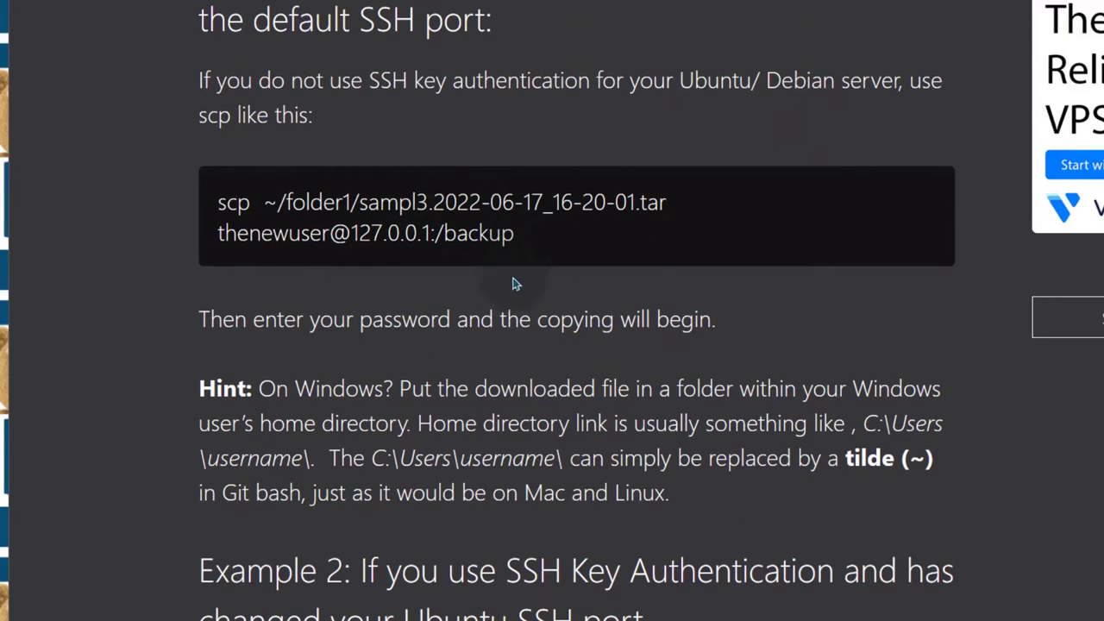
# Step: Highlight the scp command name and the tilde at the start of Example 1's source path
pyautogui.click(219, 203)
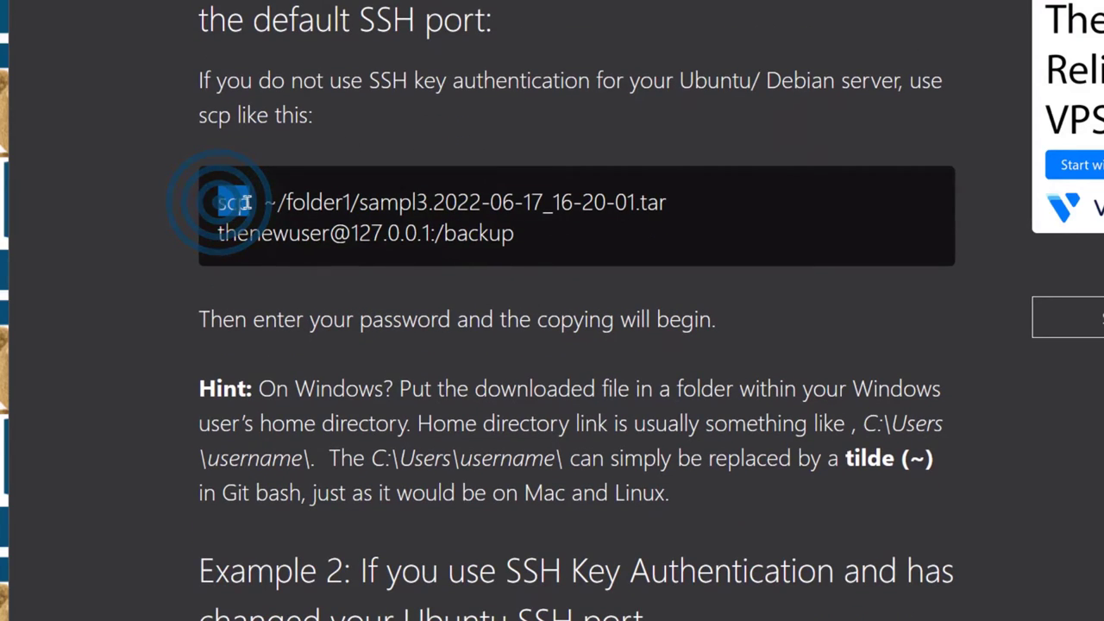
pyautogui.moveTo(246, 202); pyautogui.dragTo(676, 195)
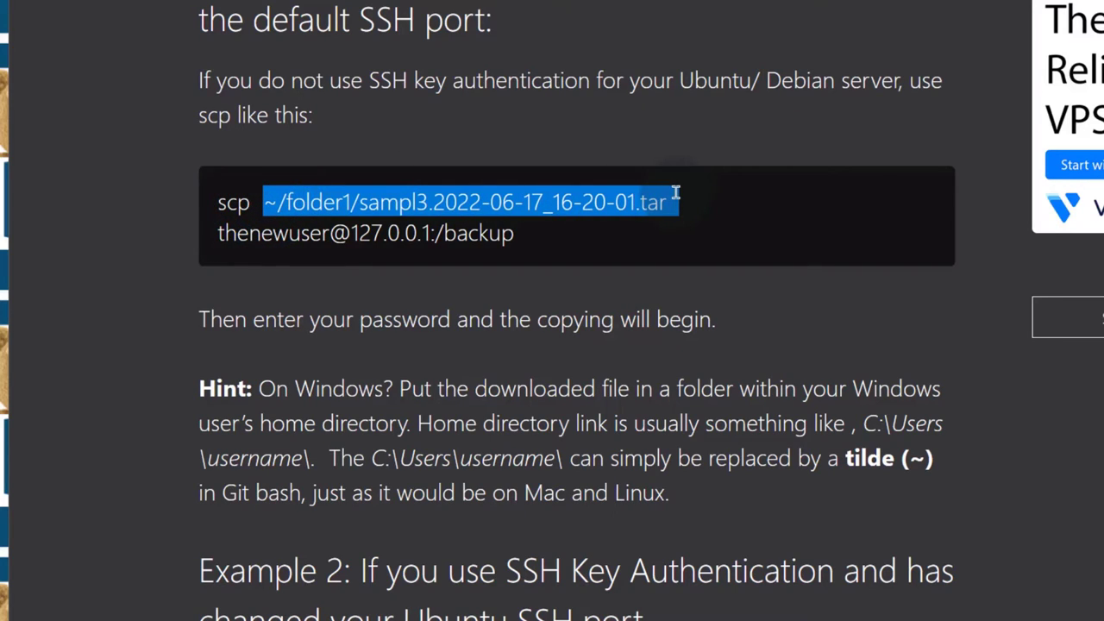
pyautogui.click(677, 195)
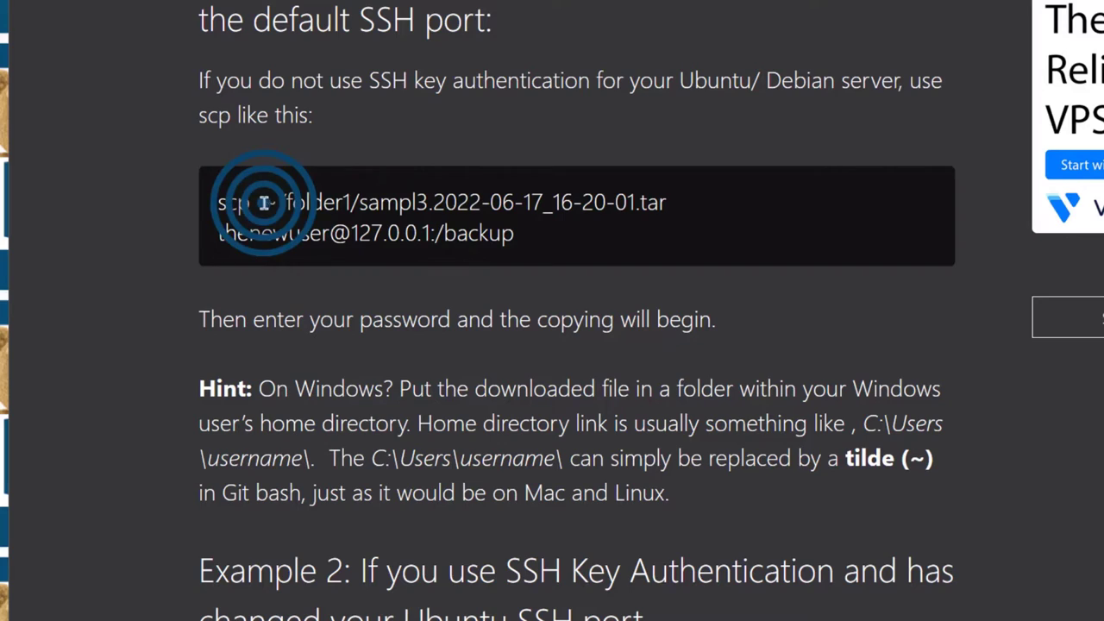
pyautogui.moveTo(279, 204); pyautogui.dragTo(267, 202)
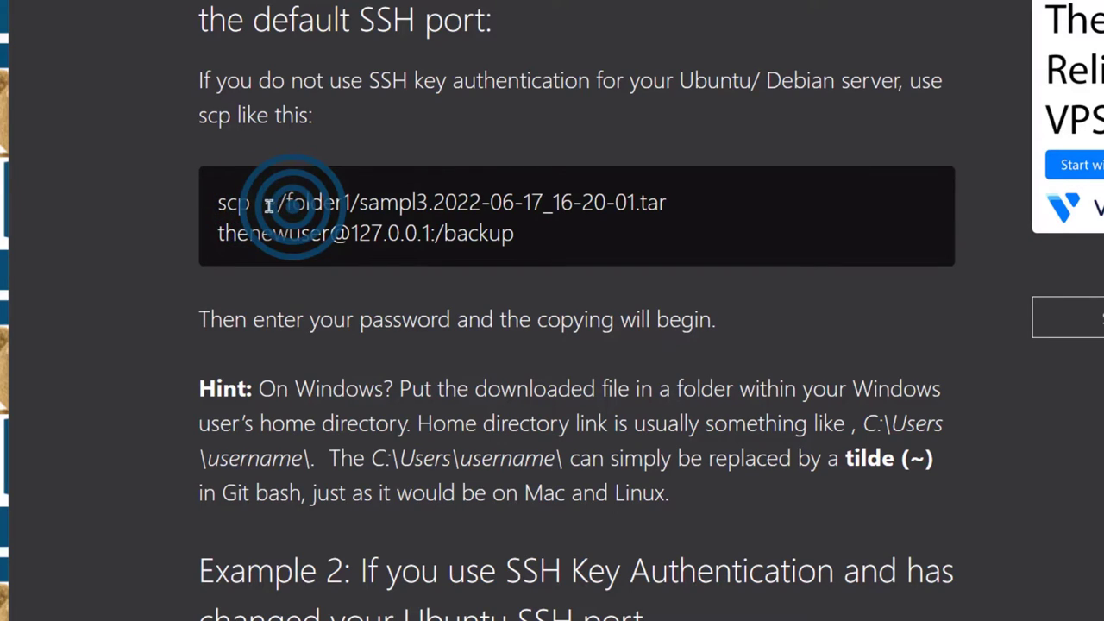
pyautogui.click(267, 204)
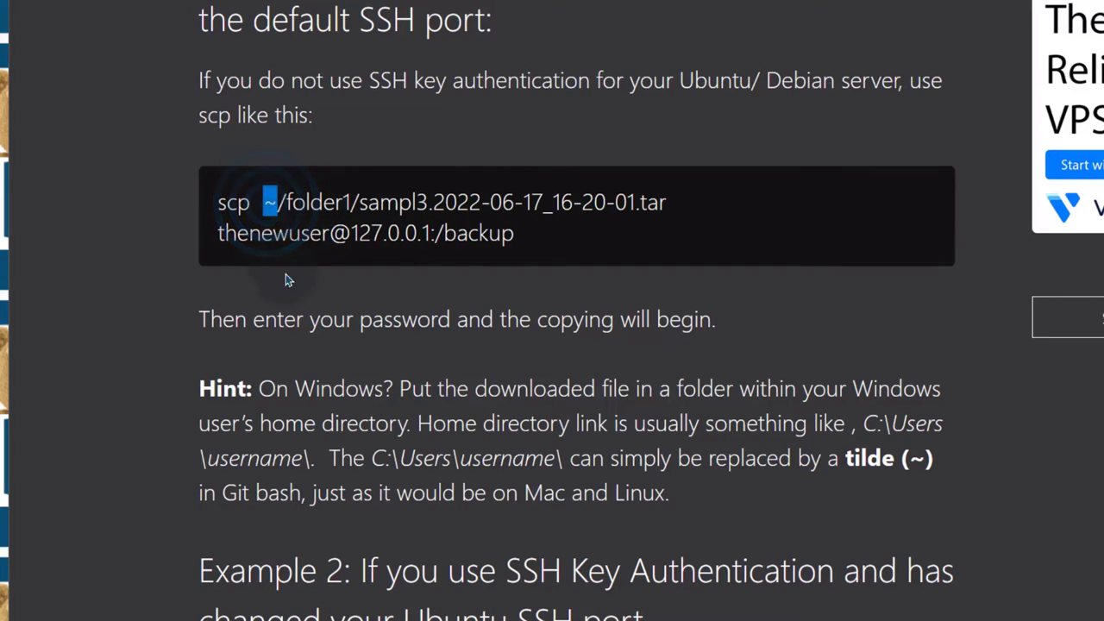
pyautogui.click(267, 202)
pyautogui.click(269, 201)
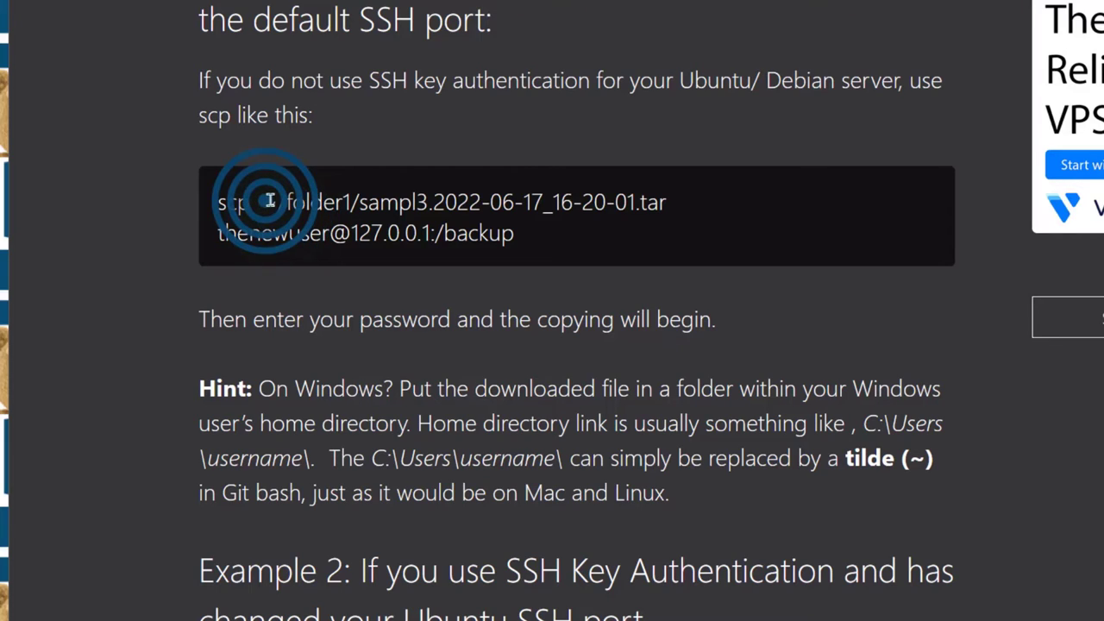
pyautogui.click(274, 202)
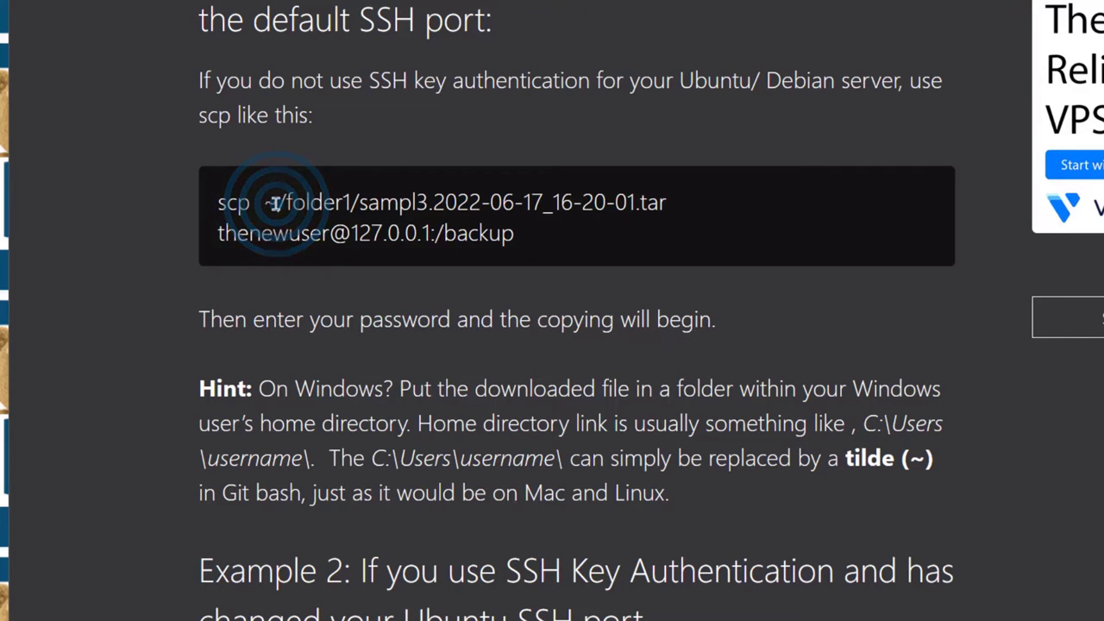
pyautogui.click(220, 231)
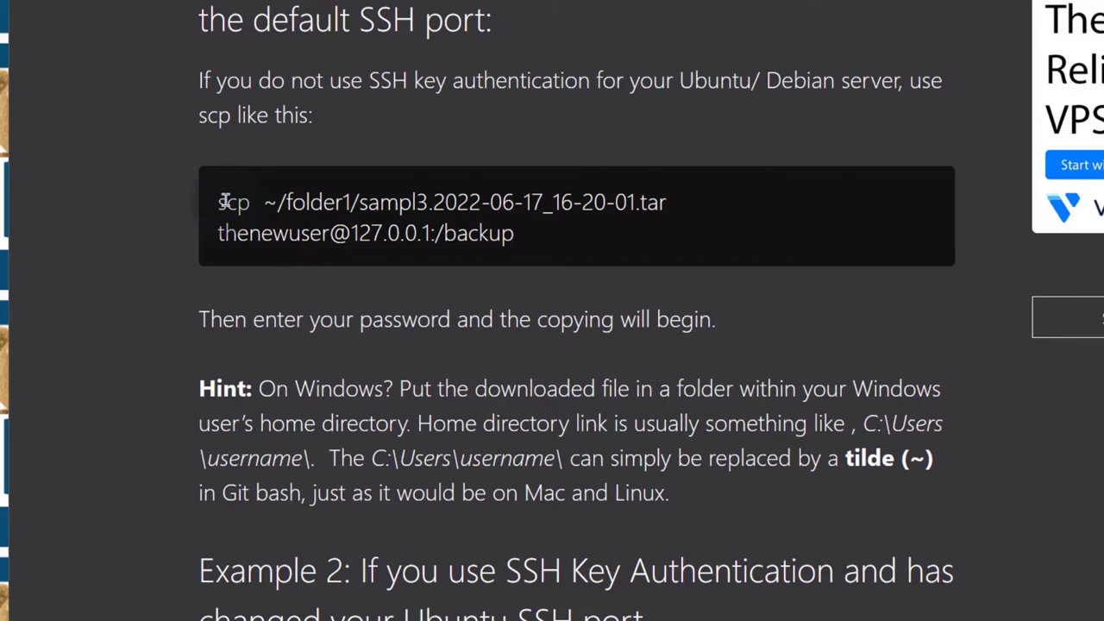
# Step: Highlight the local tar file path, remote user@server and /backup destination, then scroll to Example 2
pyautogui.moveTo(271, 203); pyautogui.dragTo(678, 207)
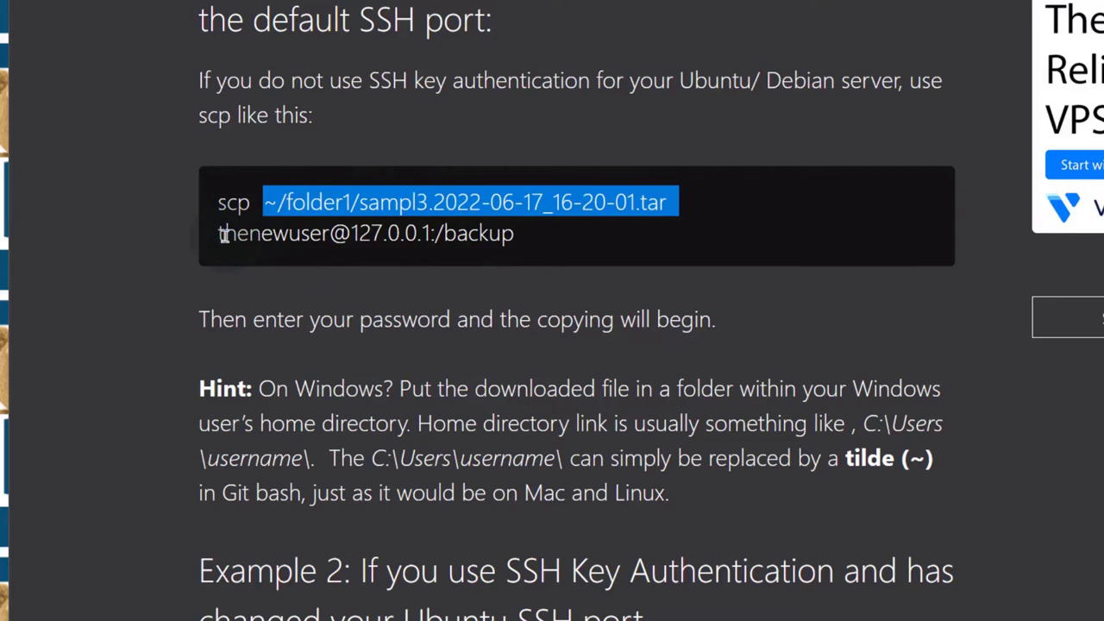
pyautogui.moveTo(221, 233); pyautogui.dragTo(442, 235)
pyautogui.click(510, 233)
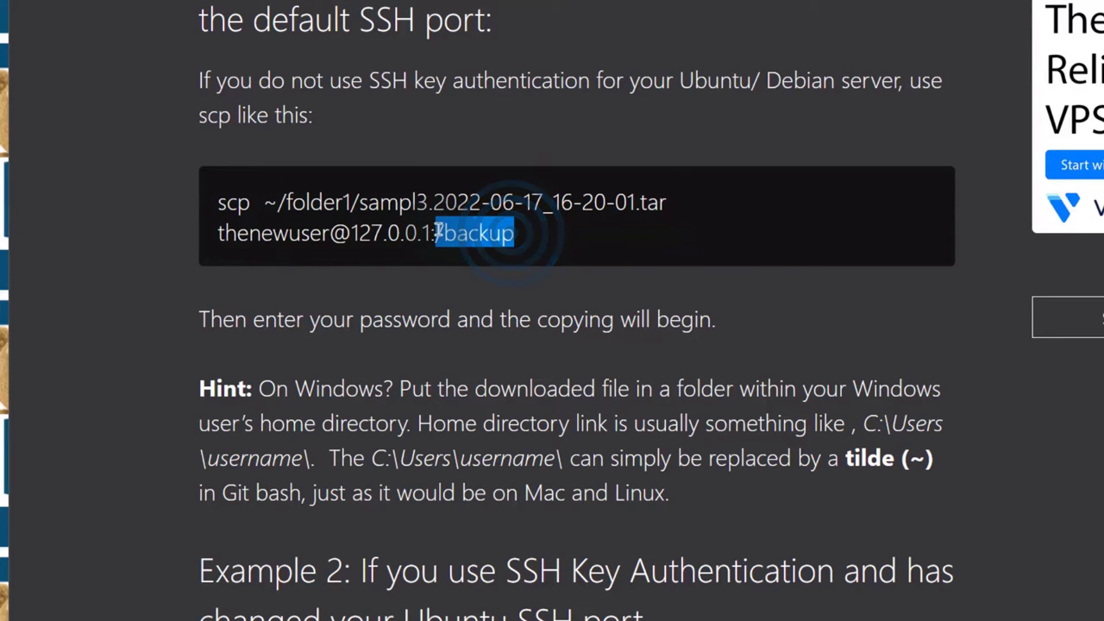
pyautogui.click(499, 263)
pyautogui.scroll(-5, 443, 246)
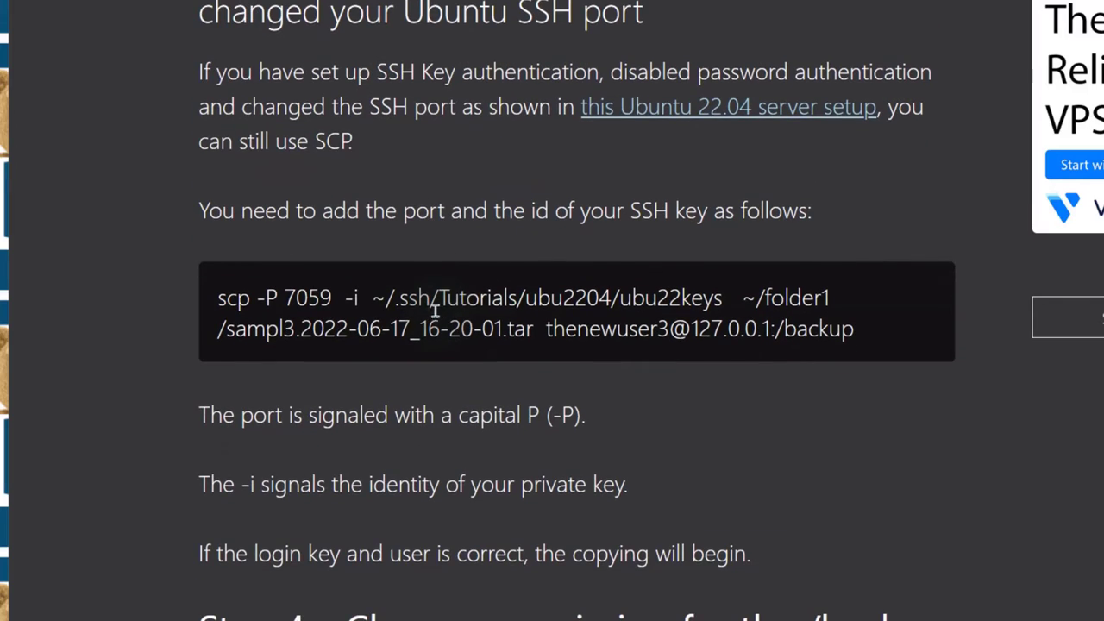
# Step: Copy the entire Example 2 scp command with -P 7059 and the -i key path
pyautogui.scroll(1, 375, 138)
pyautogui.scroll(-3, 291, 434)
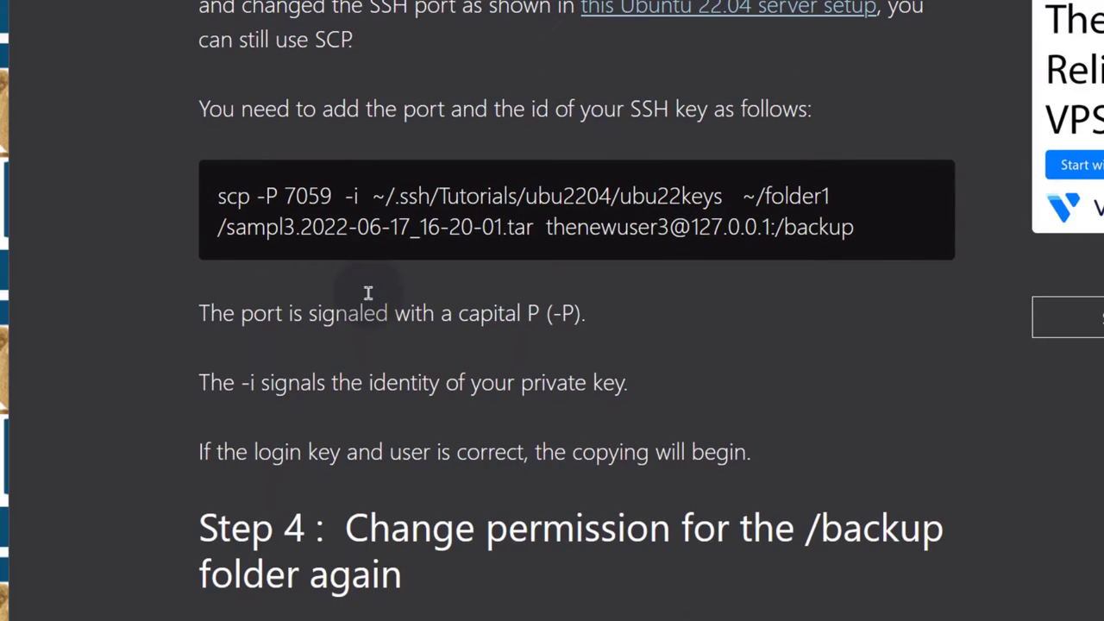
pyautogui.moveTo(256, 193); pyautogui.dragTo(732, 197)
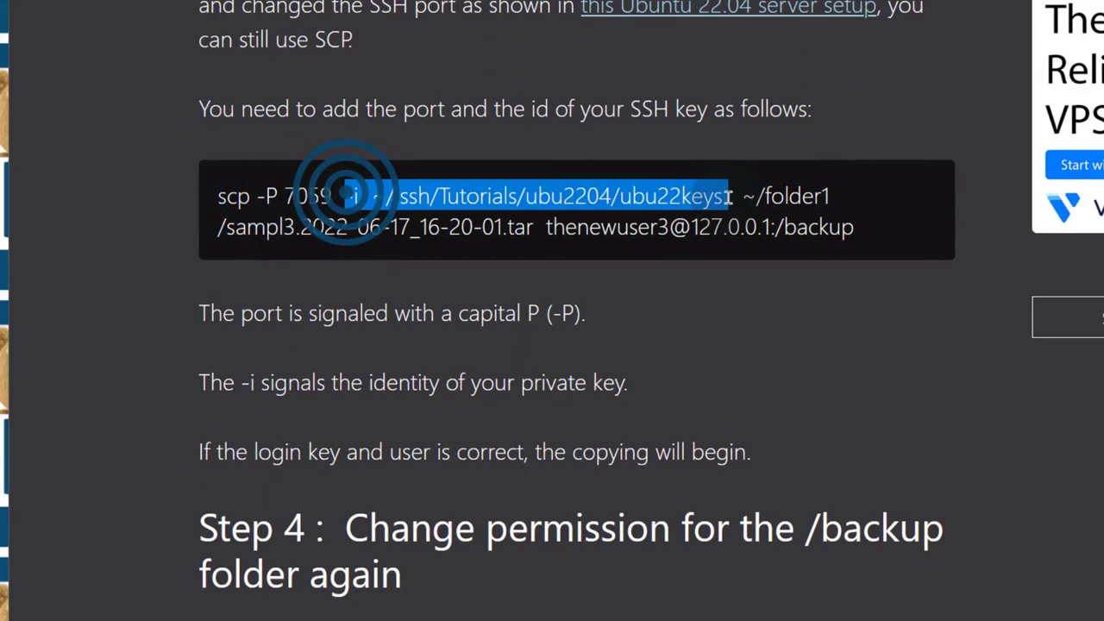
pyautogui.click(621, 289)
pyautogui.moveTo(219, 197); pyautogui.dragTo(854, 228)
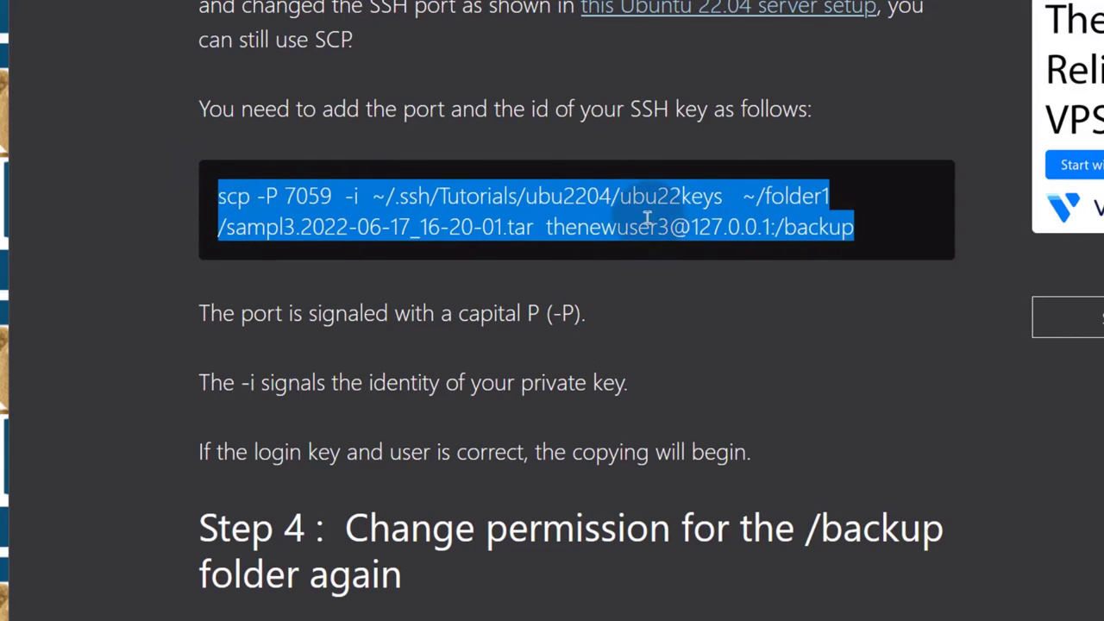
pyautogui.rightClick(639, 226)
pyautogui.click(653, 240)
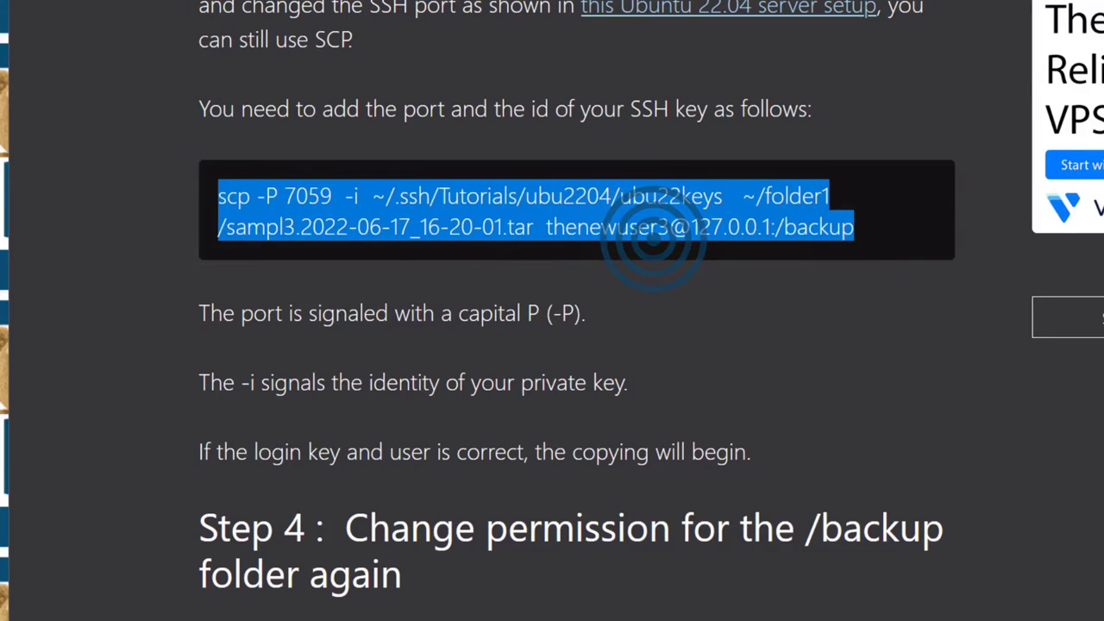
pyautogui.moveTo(423, 620)
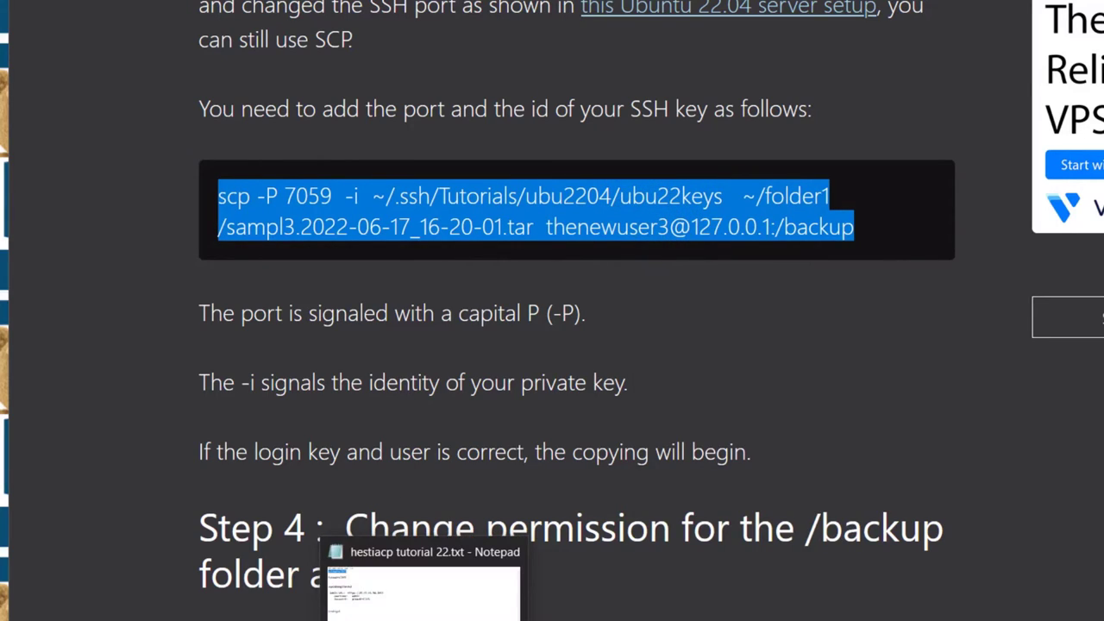
pyautogui.click(422, 595)
# Step: Paste the Example 2 scp command below the notes and raise the font size from 14 to 18
pyautogui.click(142, 188)
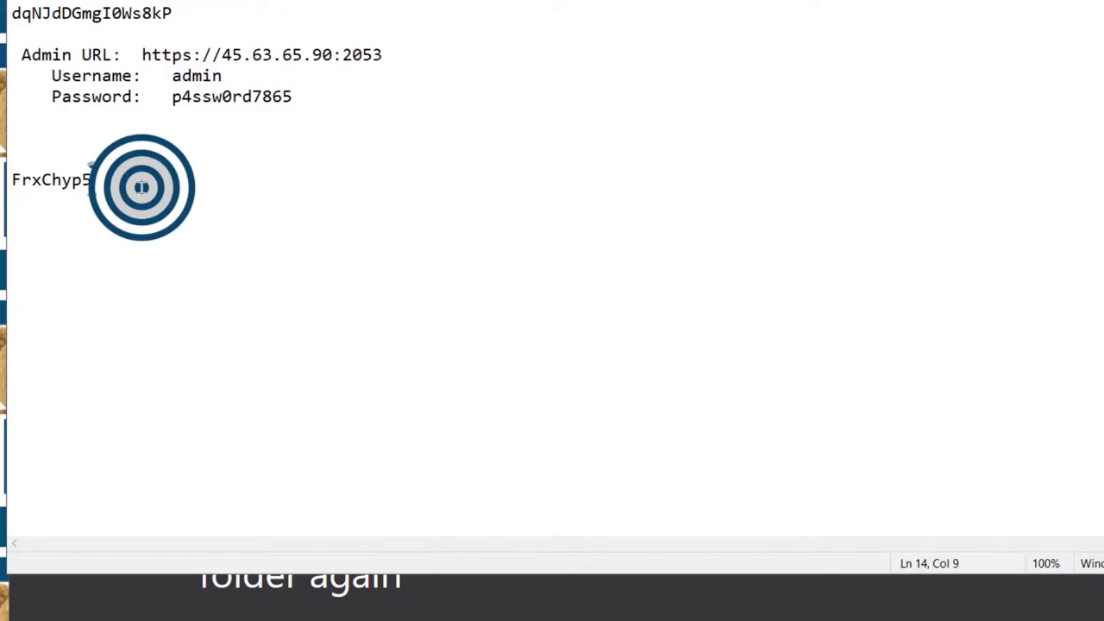
pyautogui.press('Return')
pyautogui.press('Return')
pyautogui.press('Return')
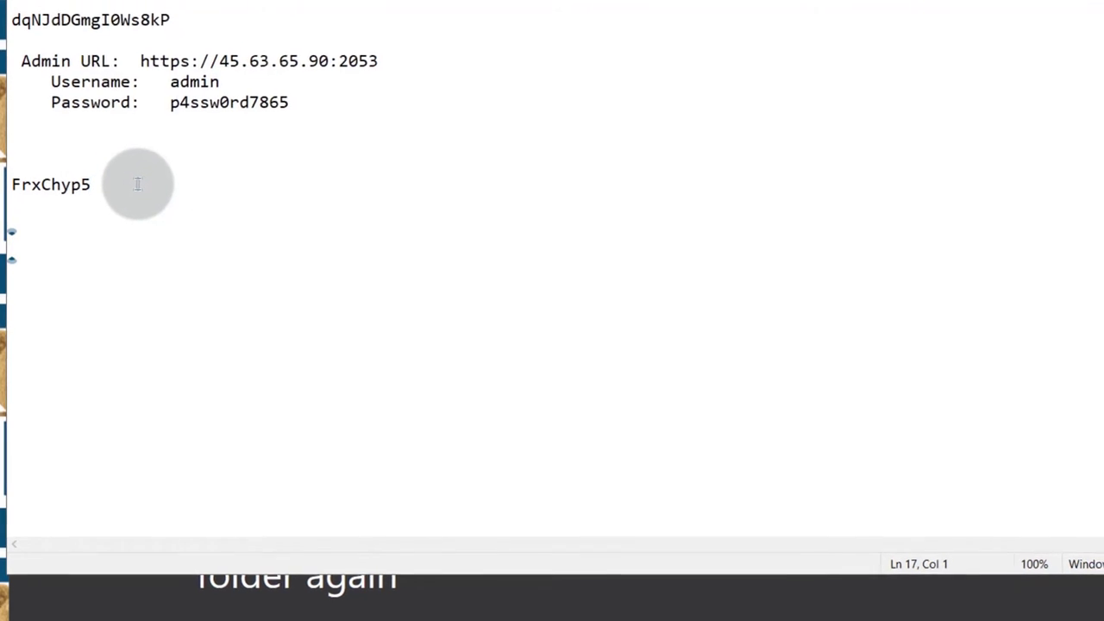
pyautogui.hotkey('ctrl', 'v')
pyautogui.click(74, 3)
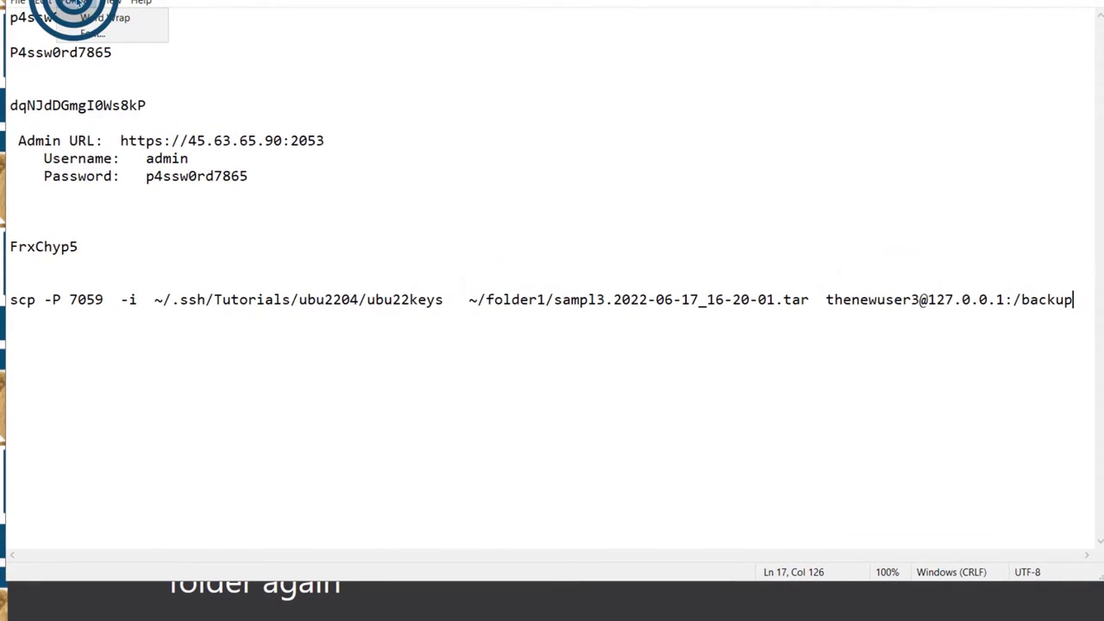
pyautogui.click(95, 32)
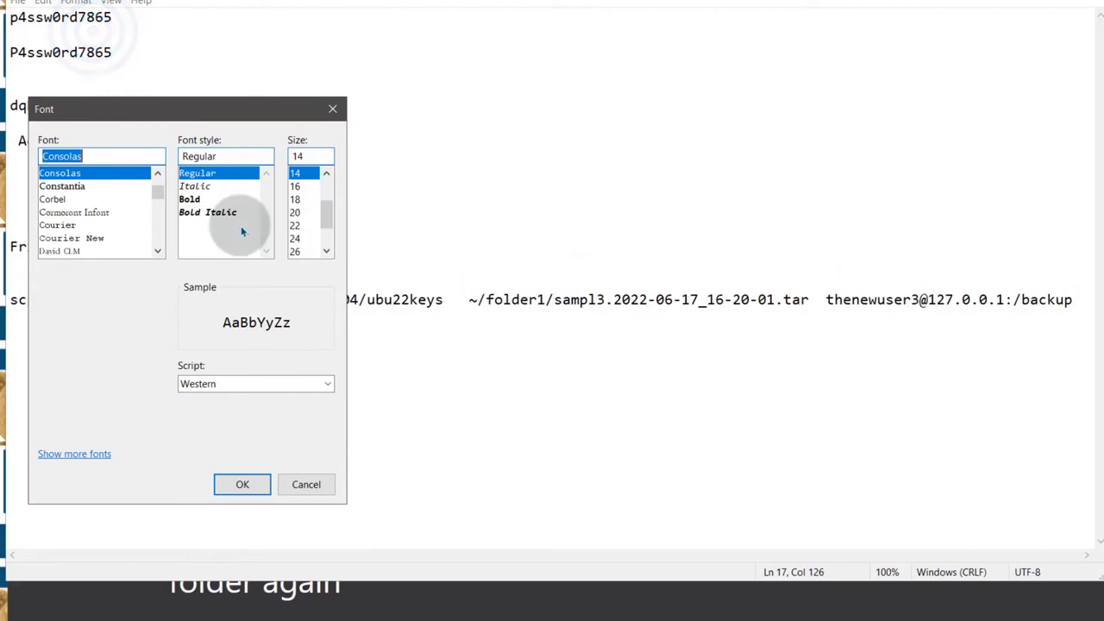
pyautogui.click(295, 200)
pyautogui.click(235, 486)
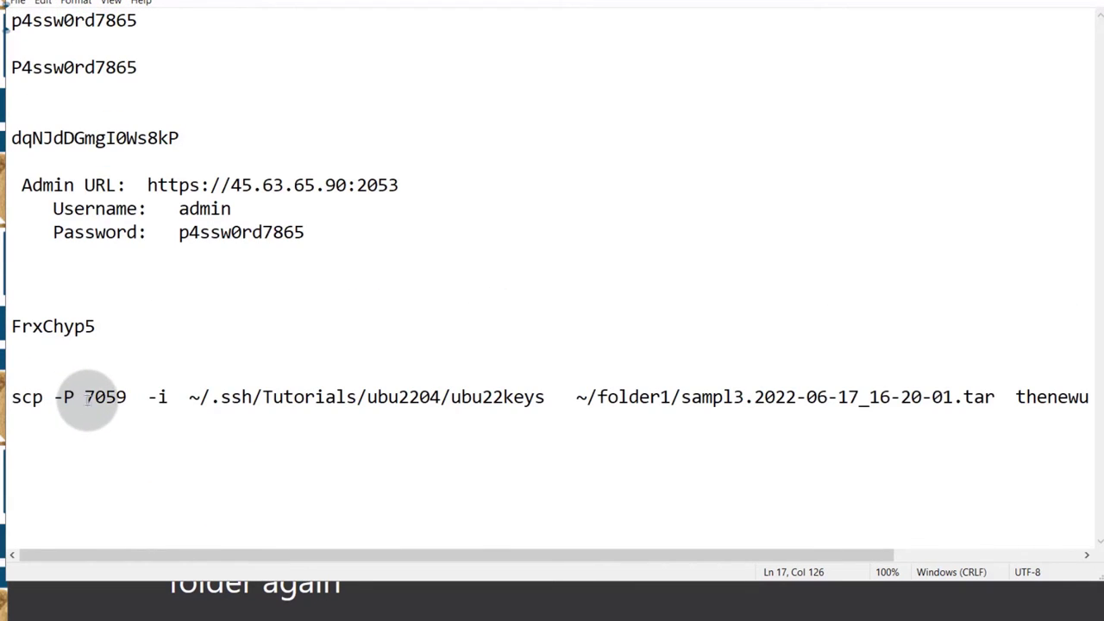
pyautogui.click(306, 555)
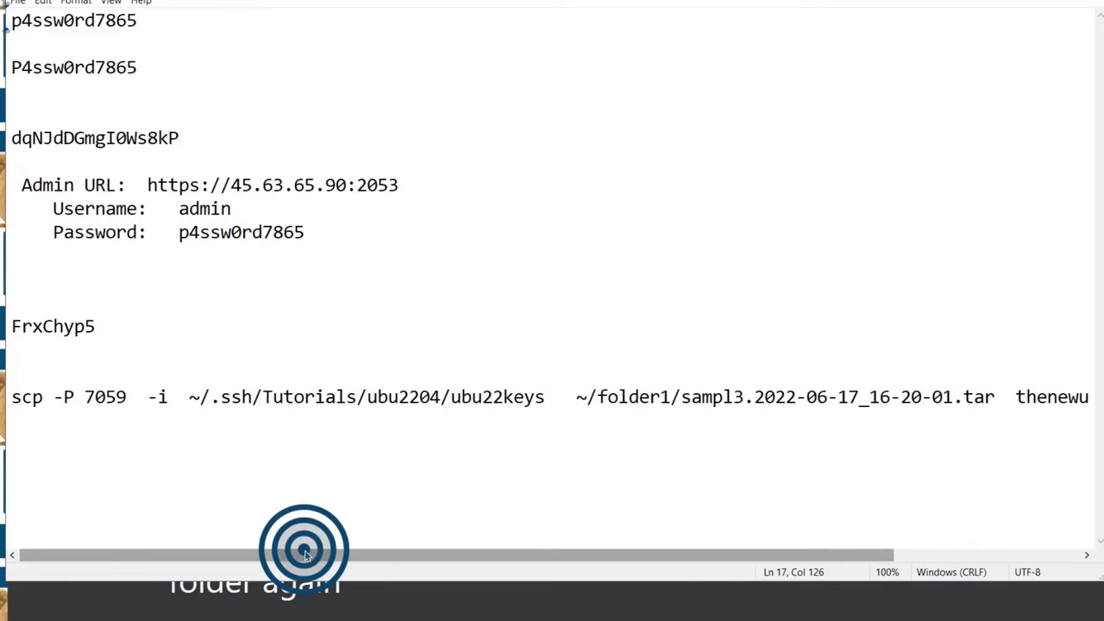
pyautogui.moveTo(306, 555); pyautogui.dragTo(373, 398)
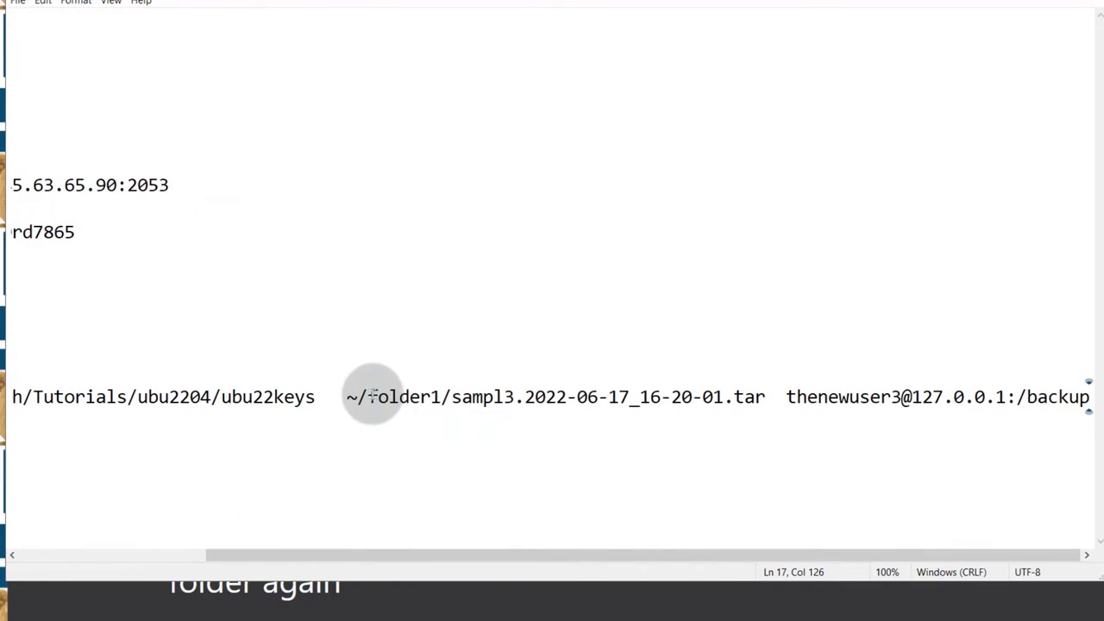
# Step: Copy the full Windows path of the bup folder holding the admin2 backup archive
pyautogui.hotkey('alt', 'Tab')
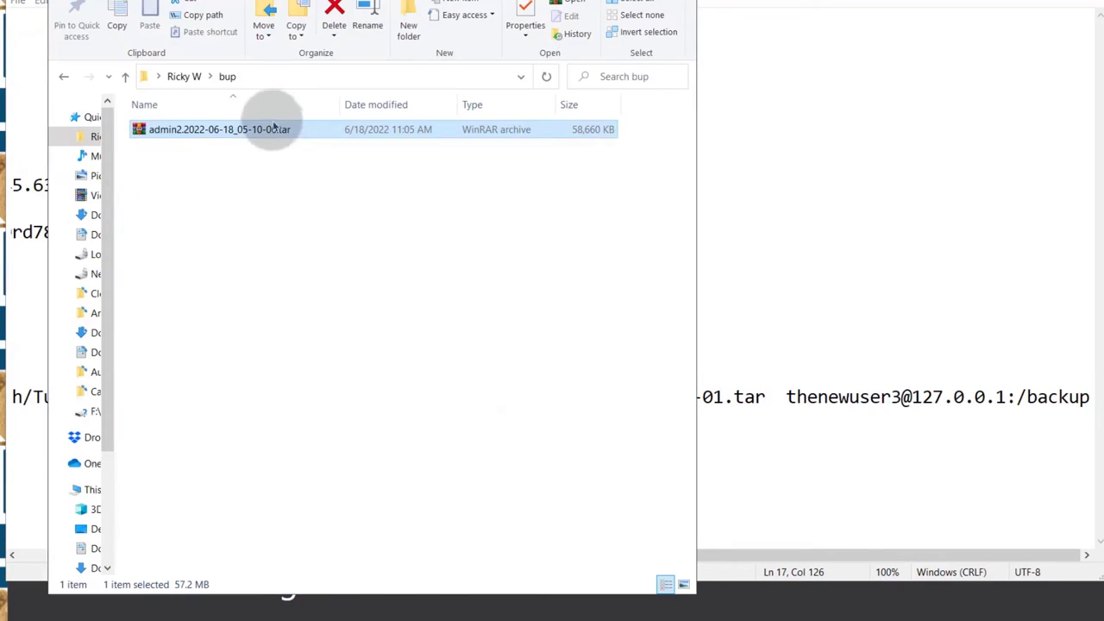
pyautogui.click(239, 128)
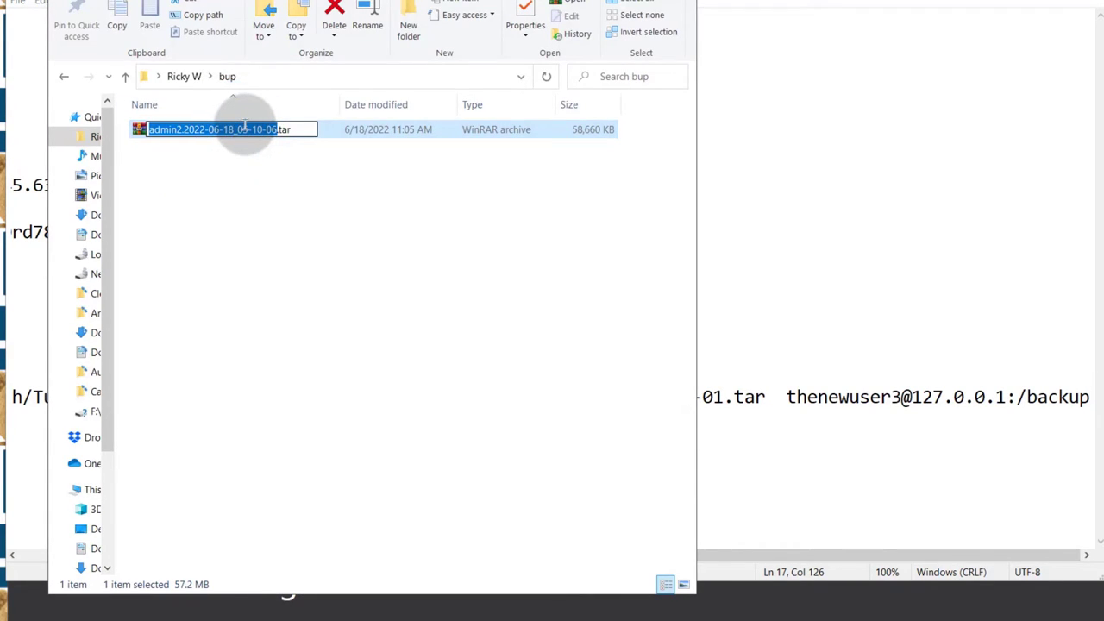
pyautogui.click(263, 78)
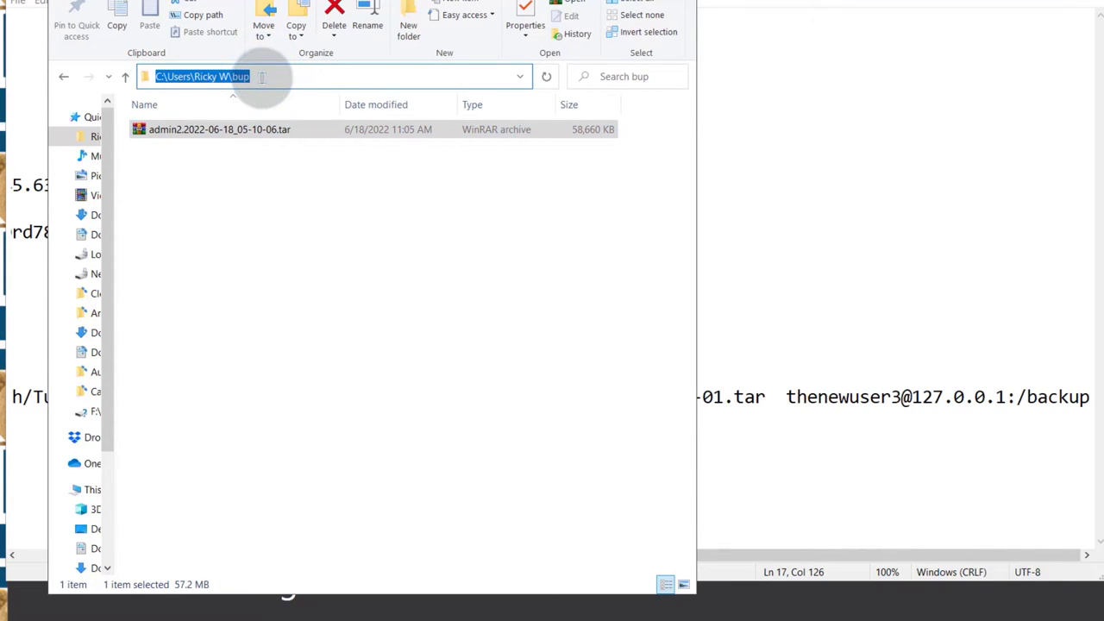
pyautogui.click(731, 273)
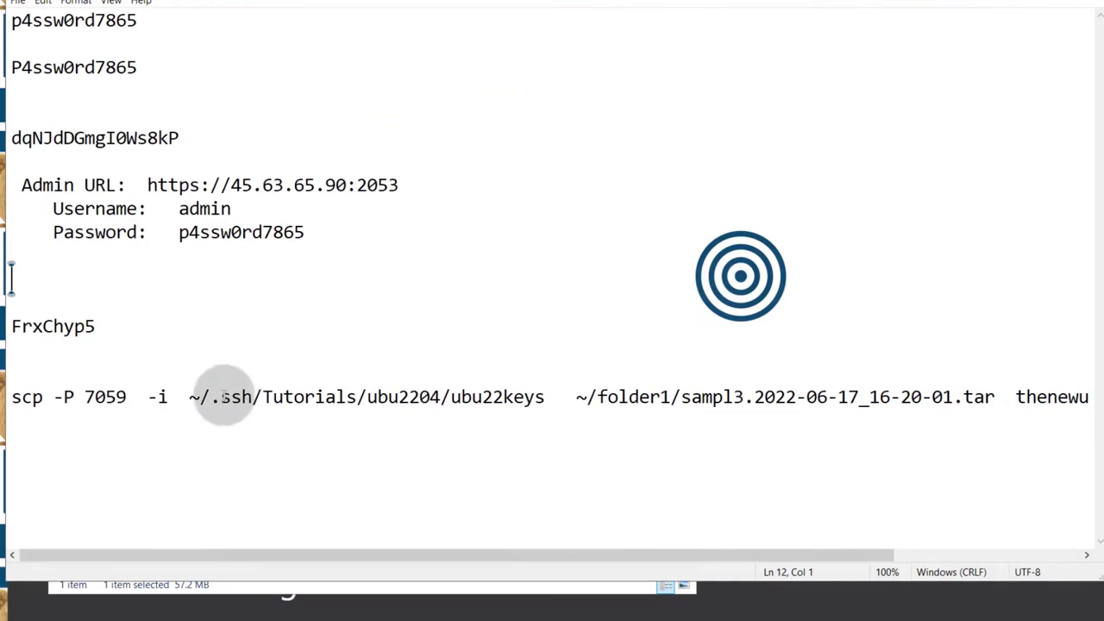
# Step: Paste the bup folder's Windows path on a new line above the scp command
pyautogui.click(61, 361)
pyautogui.press('Return')
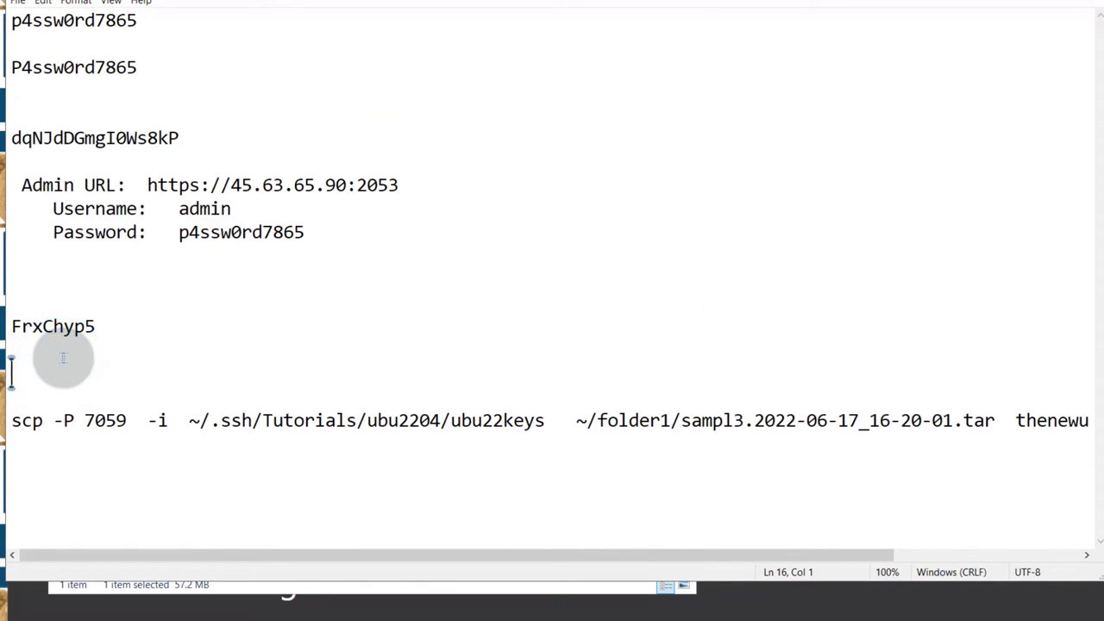
pyautogui.hotkey('ctrl', 'v')
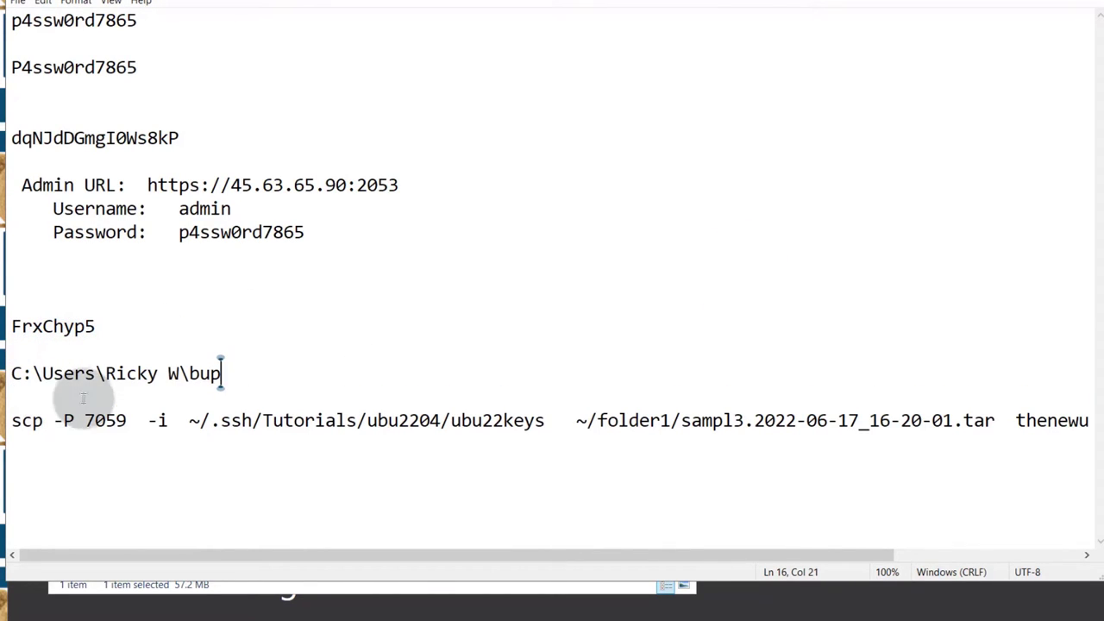
# Step: Replace folder1 with bup in the scp command's source path
pyautogui.moveTo(202, 420); pyautogui.dragTo(190, 420)
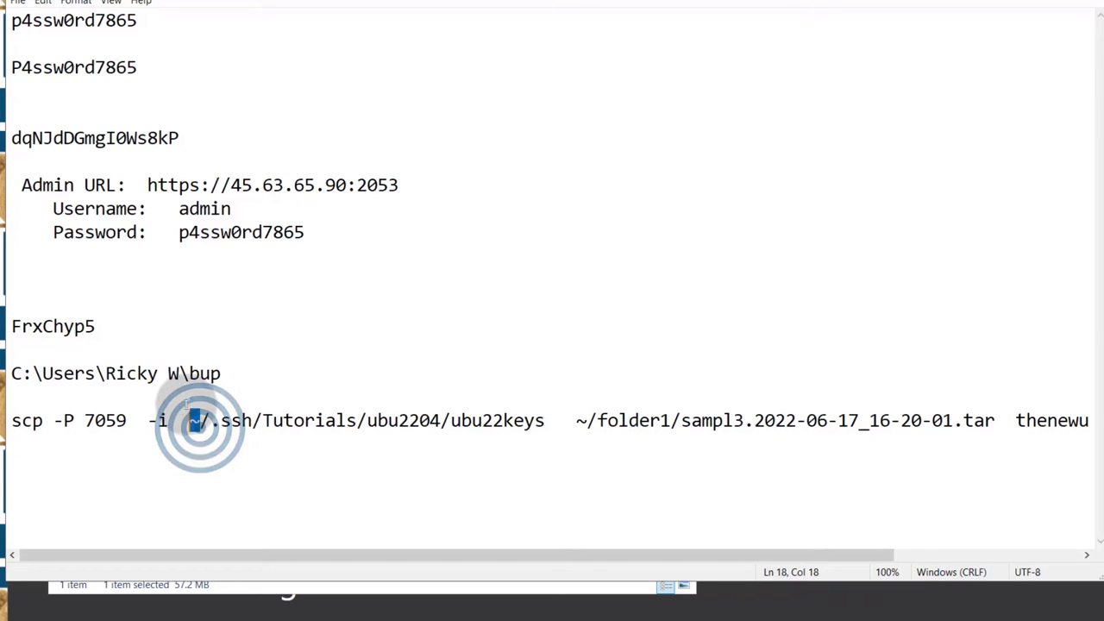
pyautogui.click(183, 373)
pyautogui.hotkey('shift', 'Home')
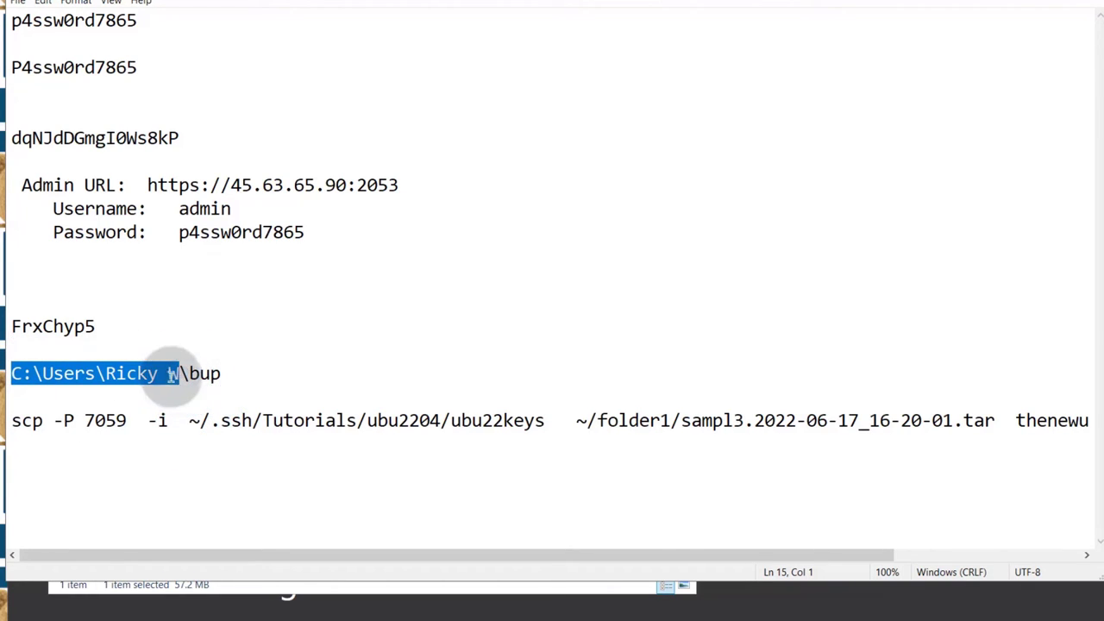
pyautogui.click(189, 372)
pyautogui.doubleClick(197, 373)
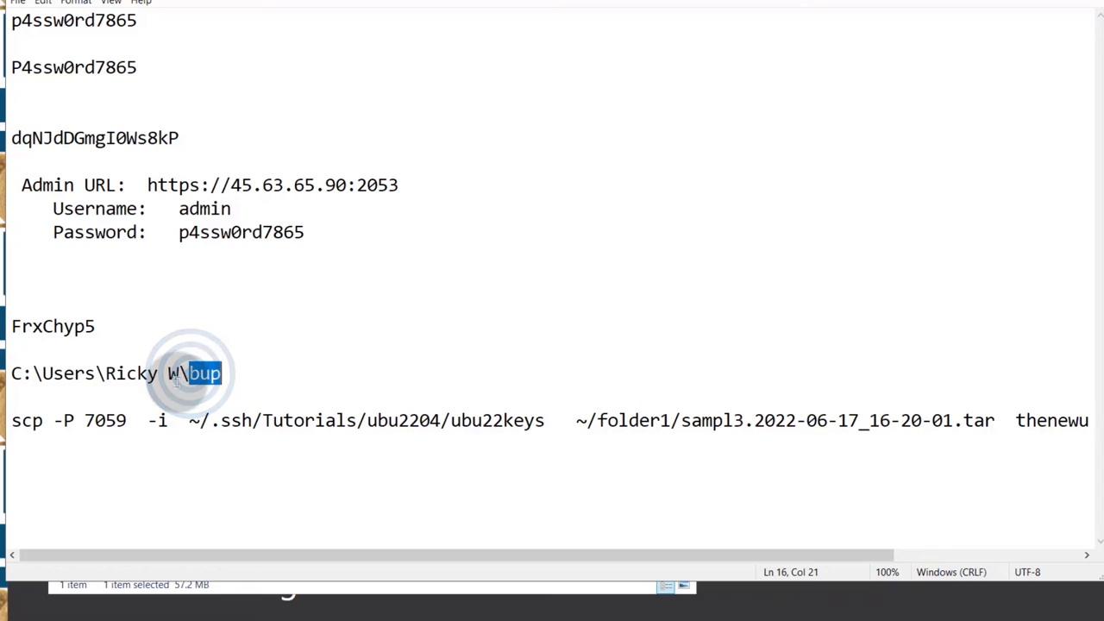
pyautogui.rightClick(197, 372)
pyautogui.click(247, 413)
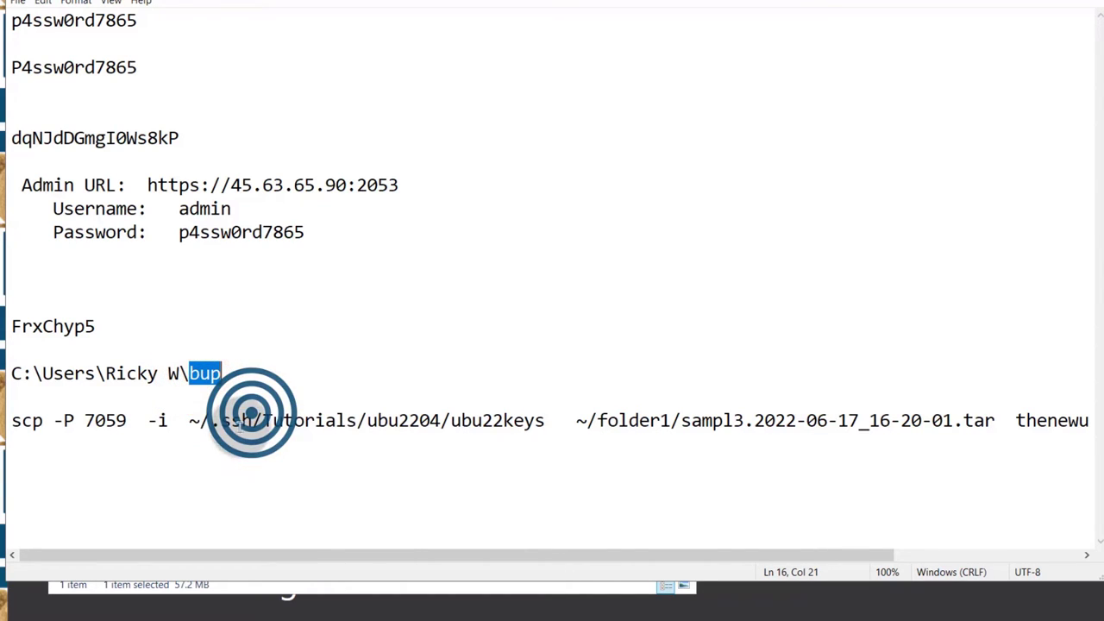
pyautogui.moveTo(212, 420); pyautogui.dragTo(369, 420)
pyautogui.click(598, 420)
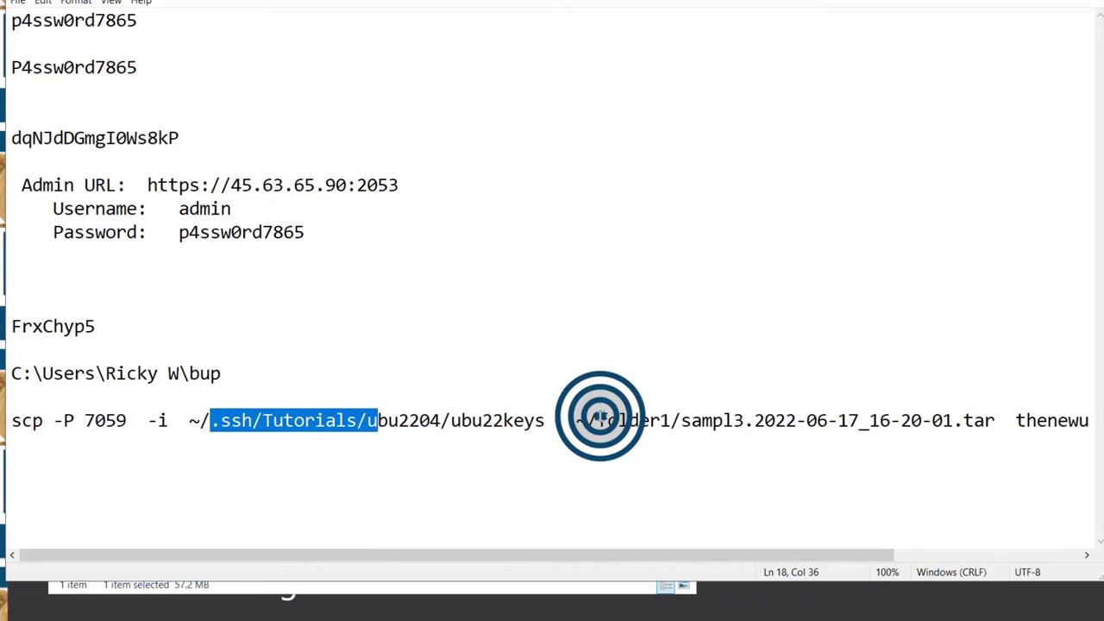
pyautogui.moveTo(598, 420); pyautogui.dragTo(672, 420)
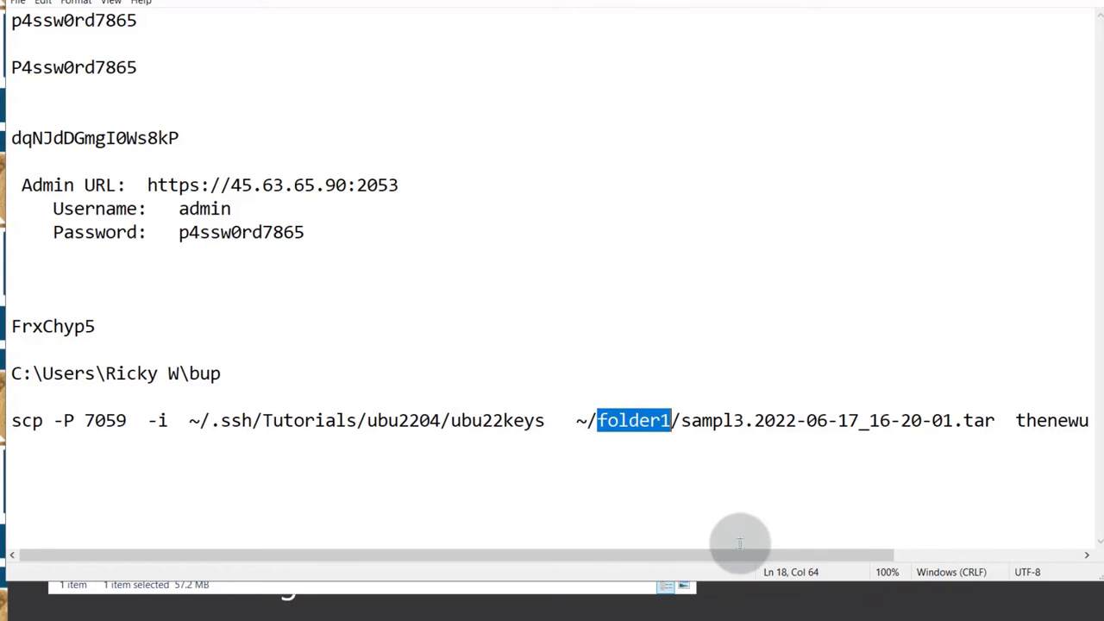
pyautogui.hotkey('ctrl', 'v')
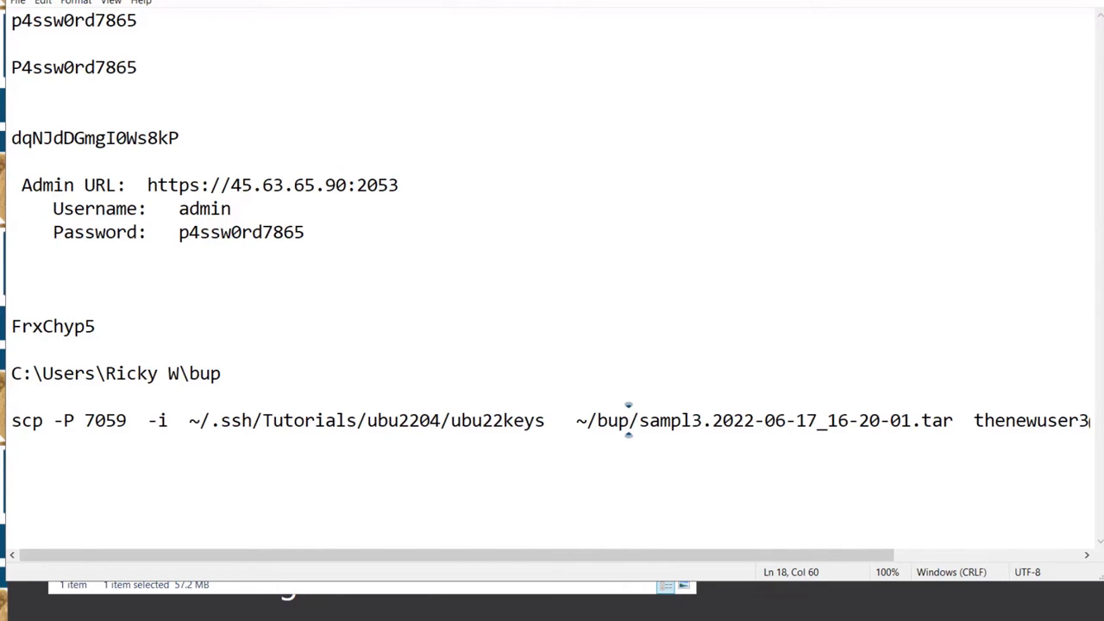
# Step: Swap the sampl3 file name for admin2.2022-06-18_05-10-06.tar in the command
pyautogui.hotkey('alt', 'Tab')
pyautogui.click(251, 129)
pyautogui.click(251, 129)
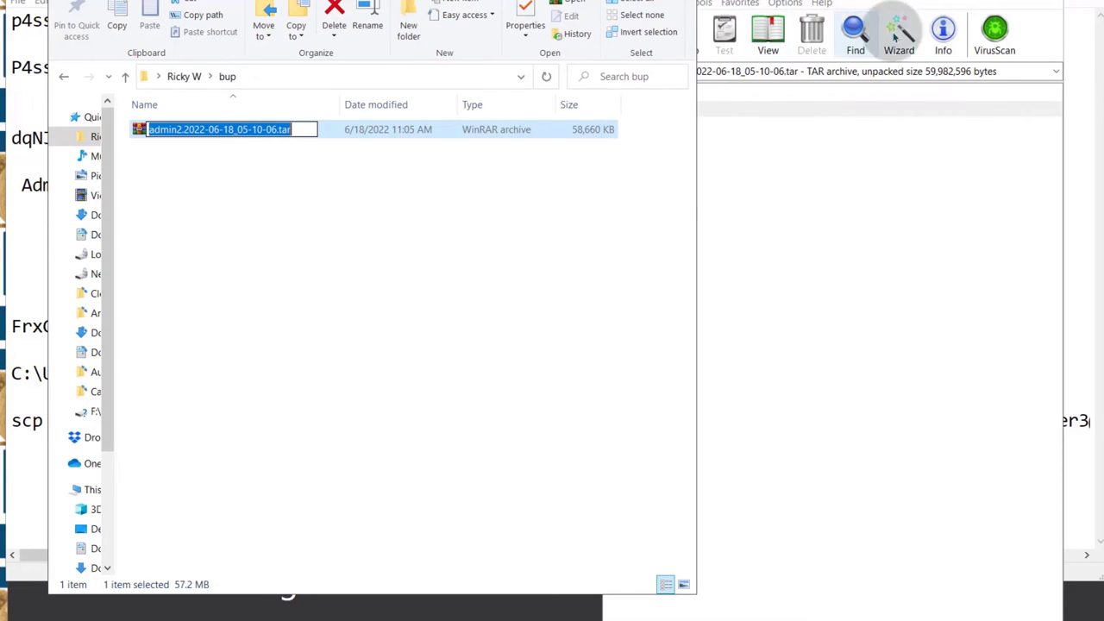
pyautogui.click(1038, 10)
pyautogui.click(777, 283)
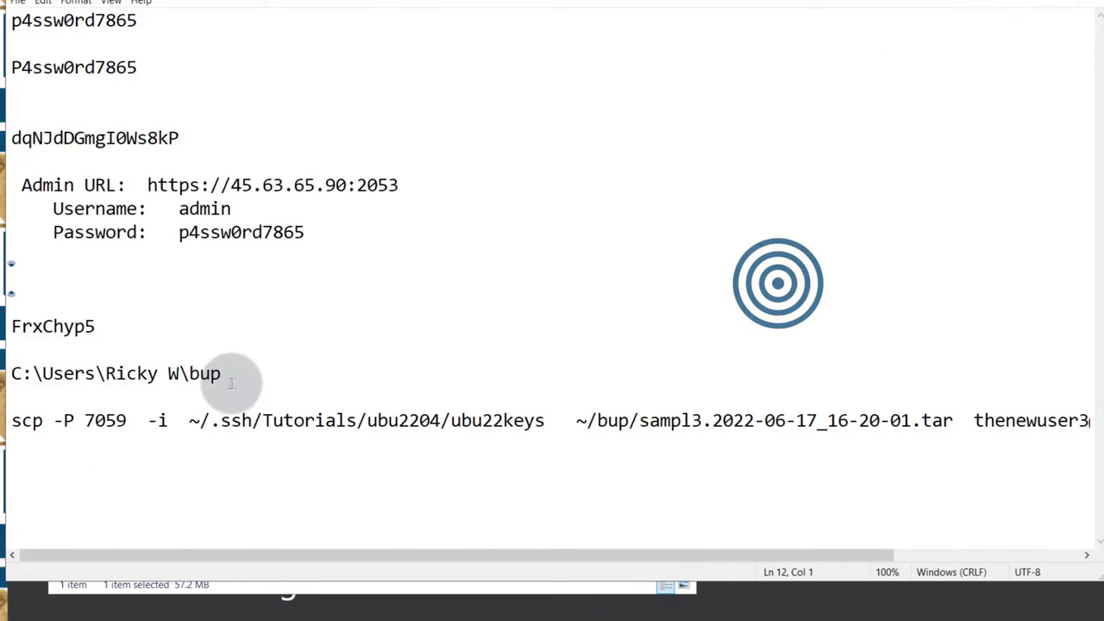
pyautogui.moveTo(639, 421); pyautogui.dragTo(953, 420)
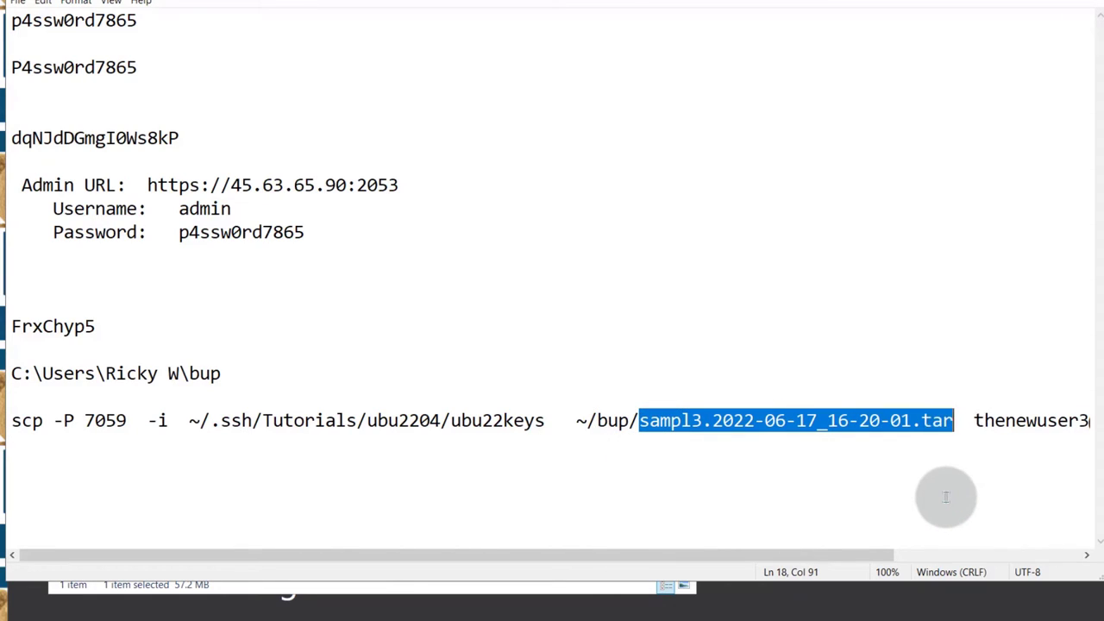
pyautogui.hotkey('ctrl', 'v')
# Step: Append the admin2 archive file name to the noted Windows folder path
pyautogui.moveTo(953, 420); pyautogui.dragTo(577, 420)
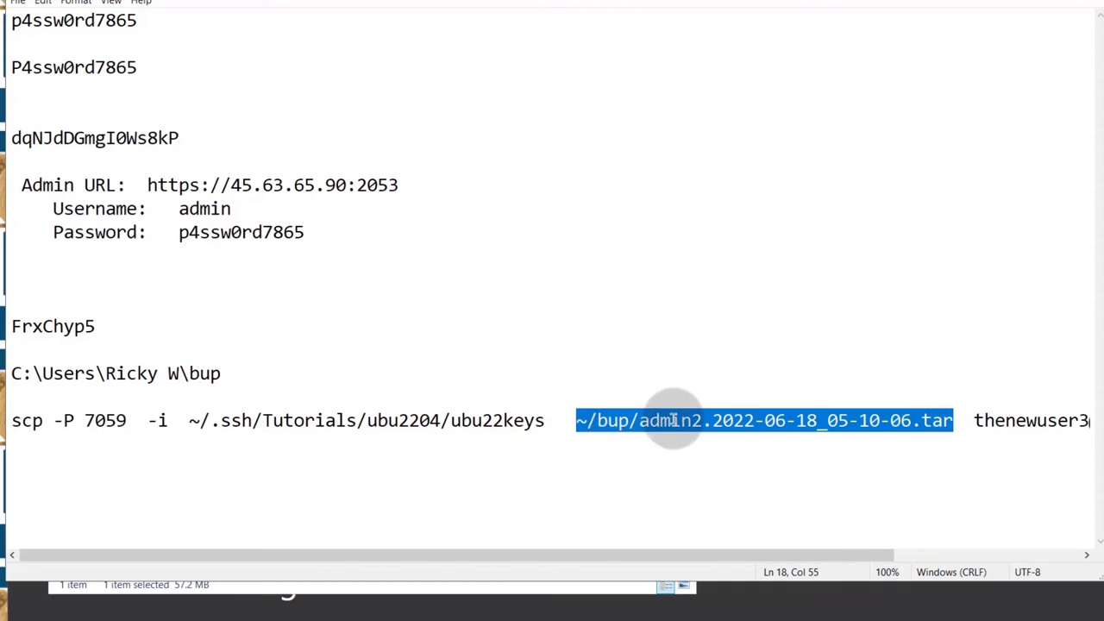
pyautogui.click(222, 374)
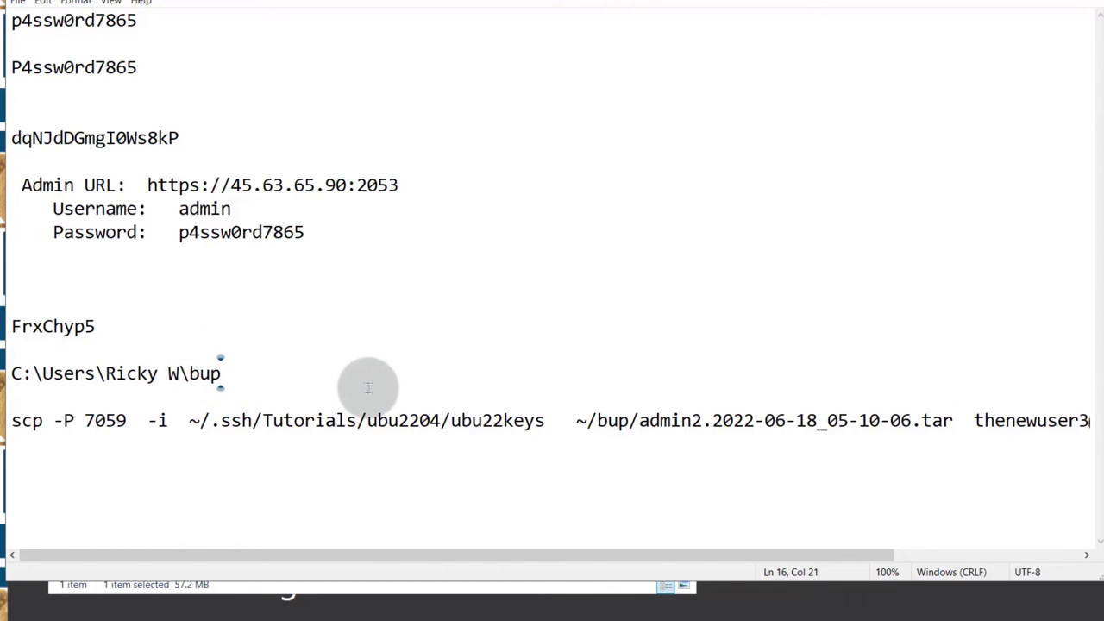
pyautogui.hotkey('ctrl', 'v')
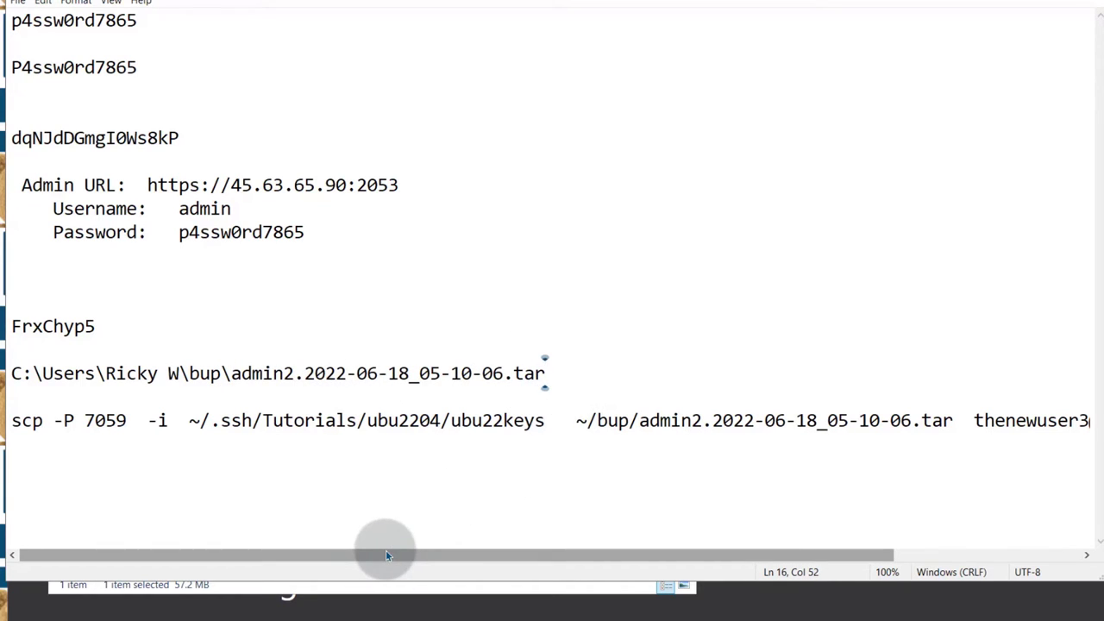
pyautogui.moveTo(387, 553); pyautogui.dragTo(582, 558)
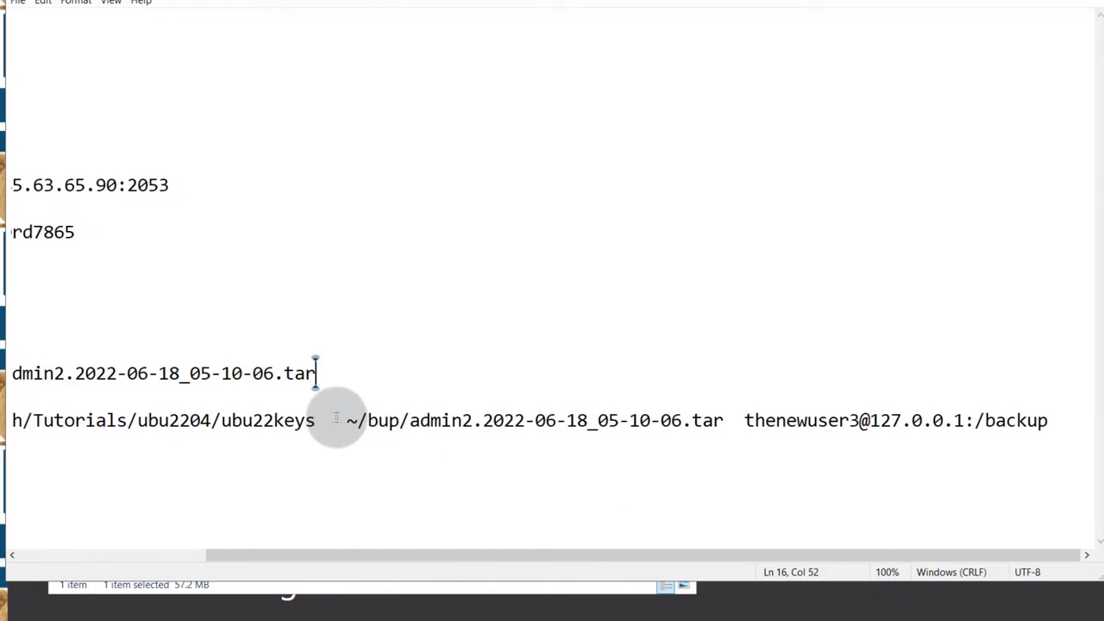
pyautogui.click(382, 547)
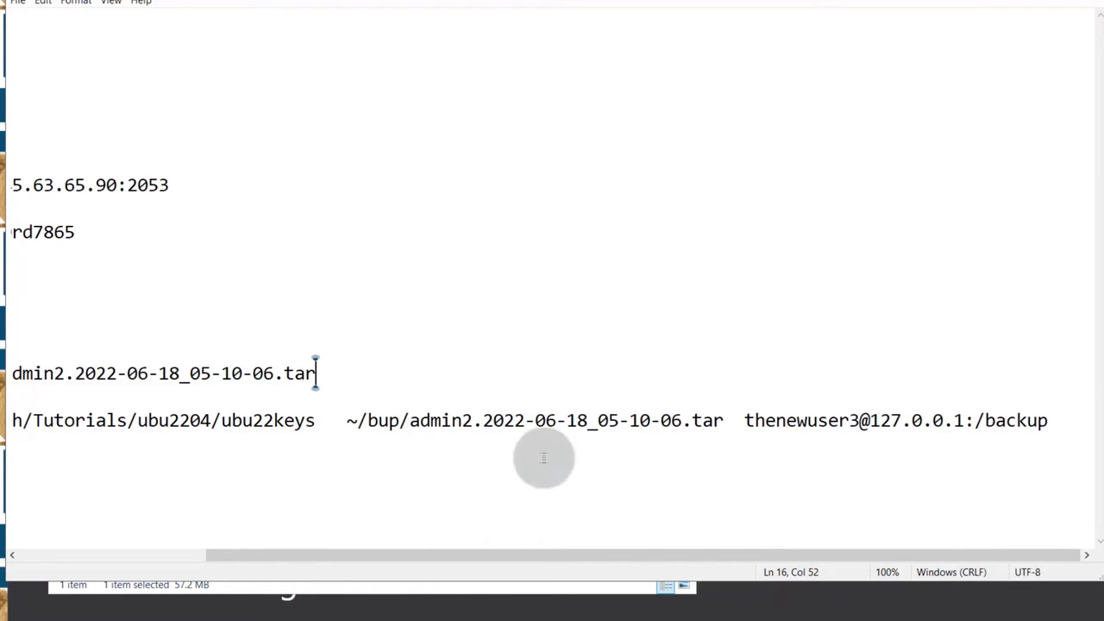
pyautogui.click(441, 556)
pyautogui.moveTo(441, 557); pyautogui.dragTo(174, 517)
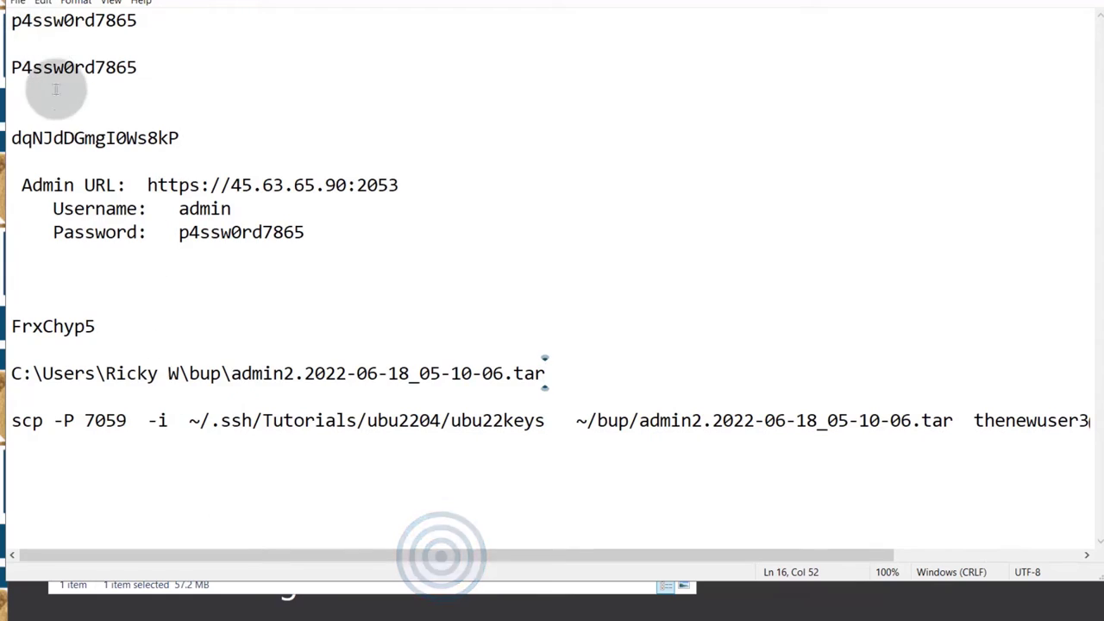
# Step: Replace the 127.0.0.1 host in the scp command with the server IP 45.63.65.90
pyautogui.moveTo(229, 185); pyautogui.dragTo(345, 185)
pyautogui.rightClick(317, 182)
pyautogui.click(357, 222)
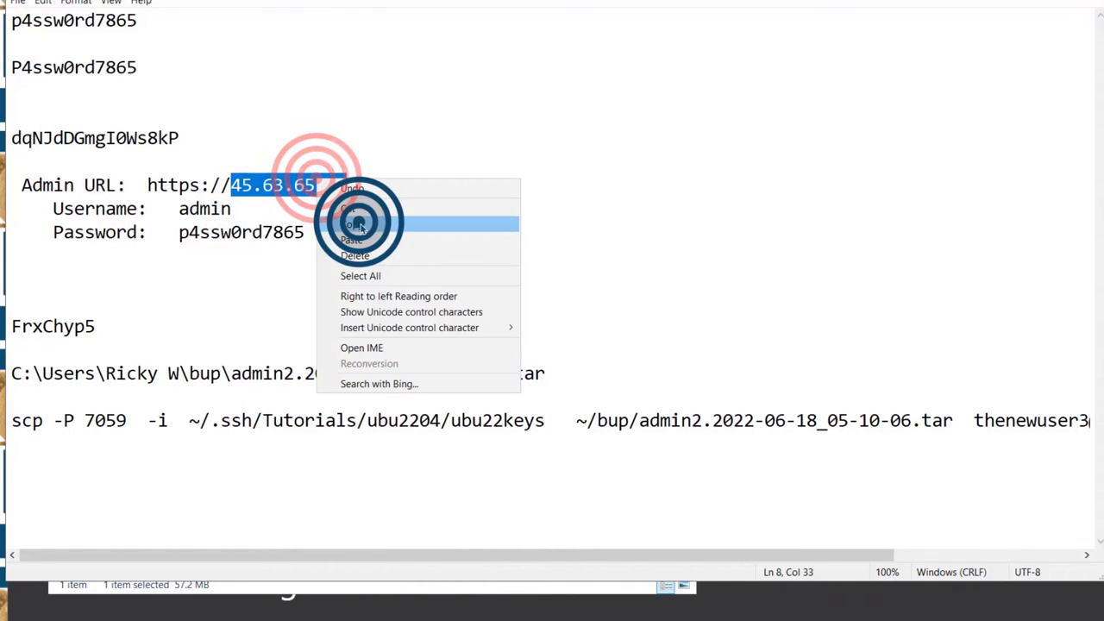
pyautogui.moveTo(421, 559); pyautogui.dragTo(647, 549)
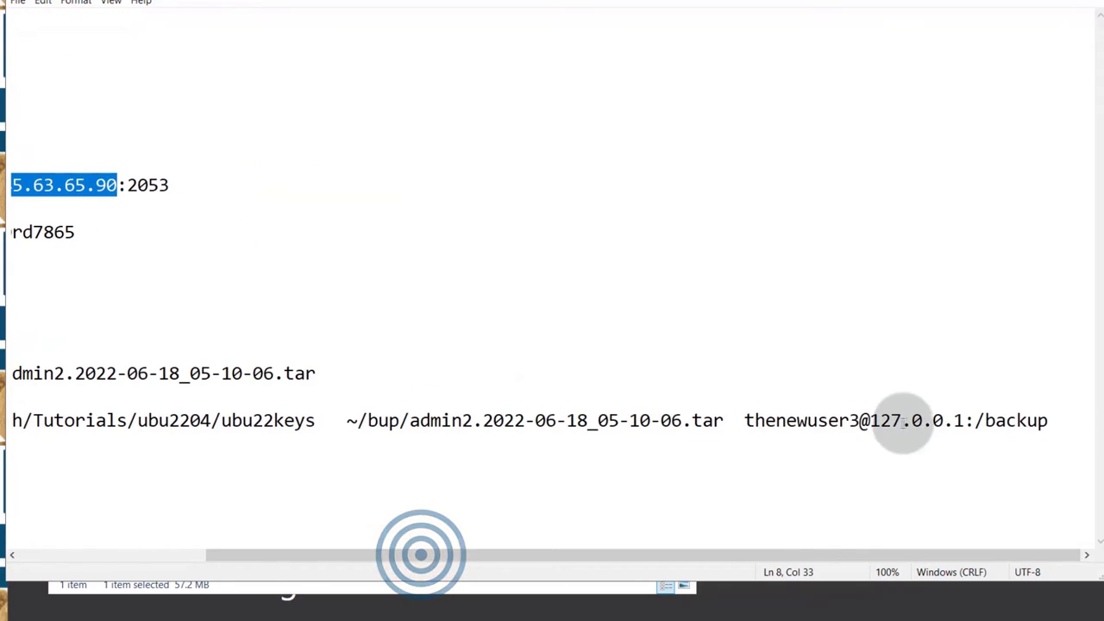
pyautogui.moveTo(872, 420); pyautogui.dragTo(964, 420)
pyautogui.rightClick(934, 421)
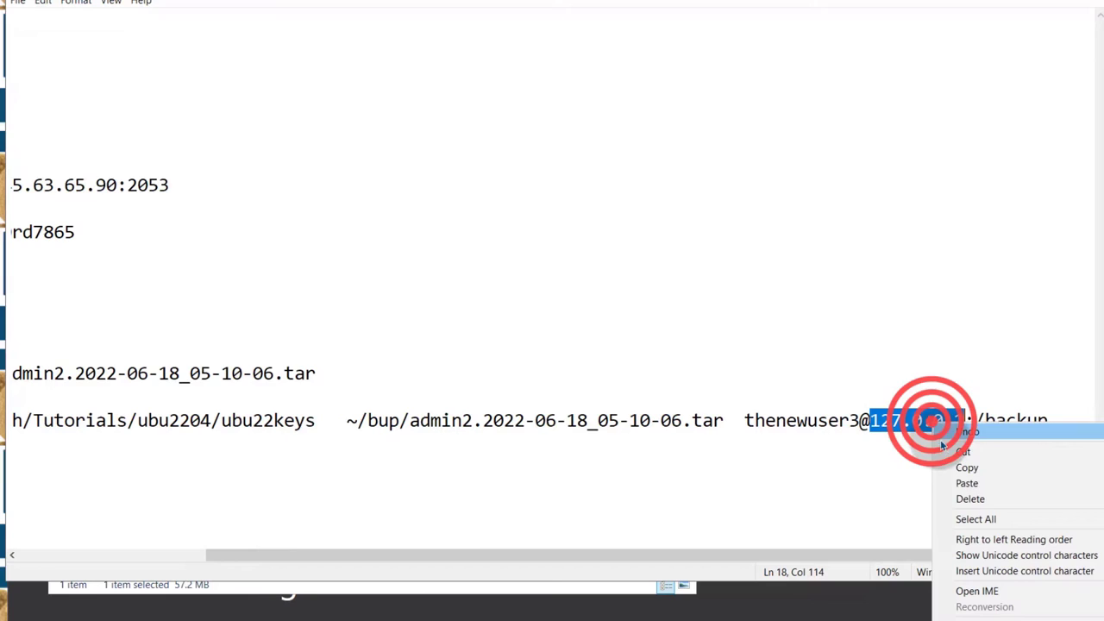
pyautogui.click(969, 480)
# Step: Copy the finished scp command and hide the Notepad window
pyautogui.moveTo(1066, 420); pyautogui.dragTo(17, 421)
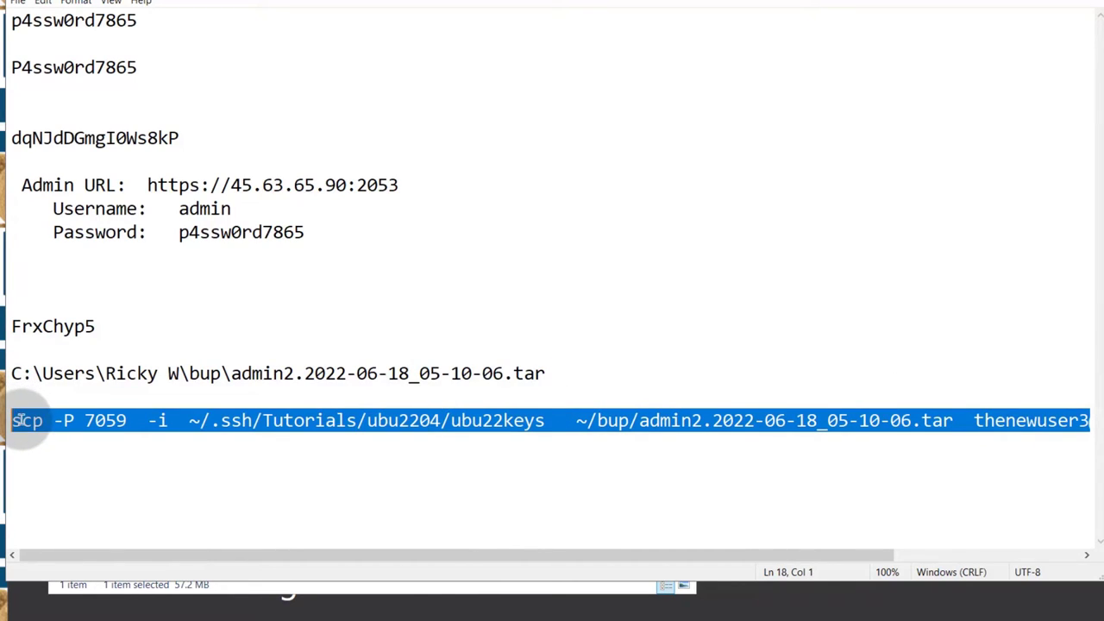
pyautogui.rightClick(22, 421)
pyautogui.click(76, 467)
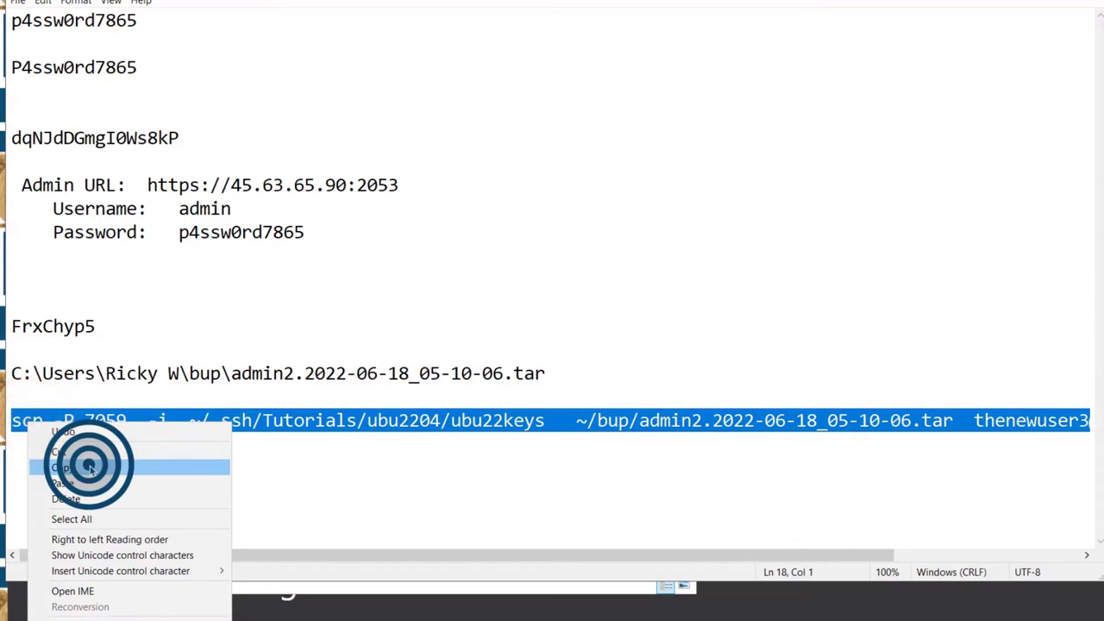
pyautogui.click(67, 420)
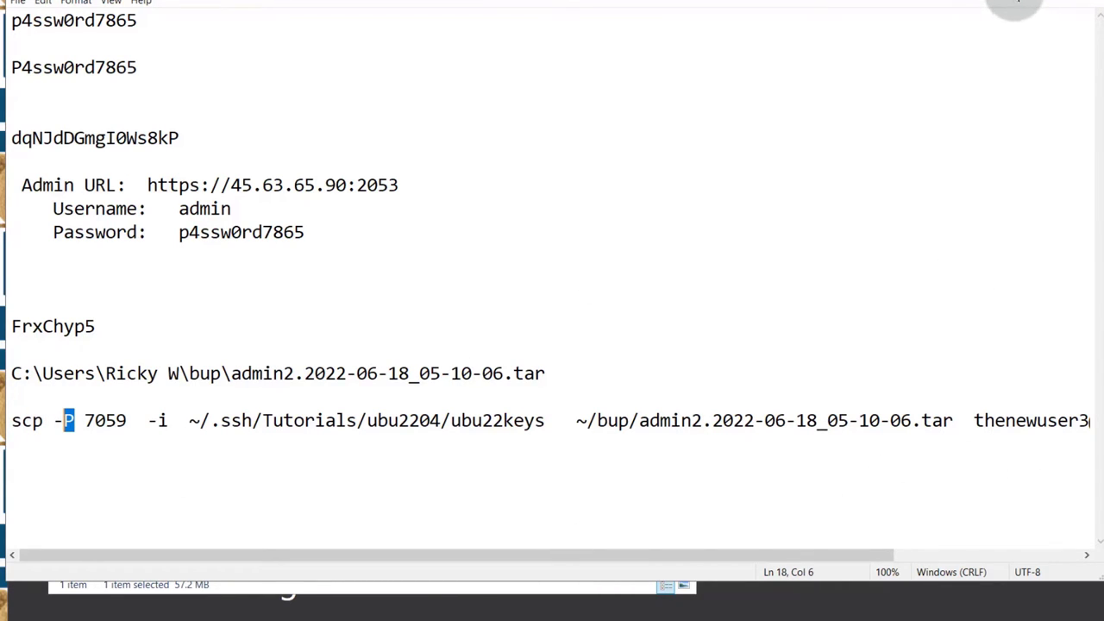
pyautogui.click(1011, 10)
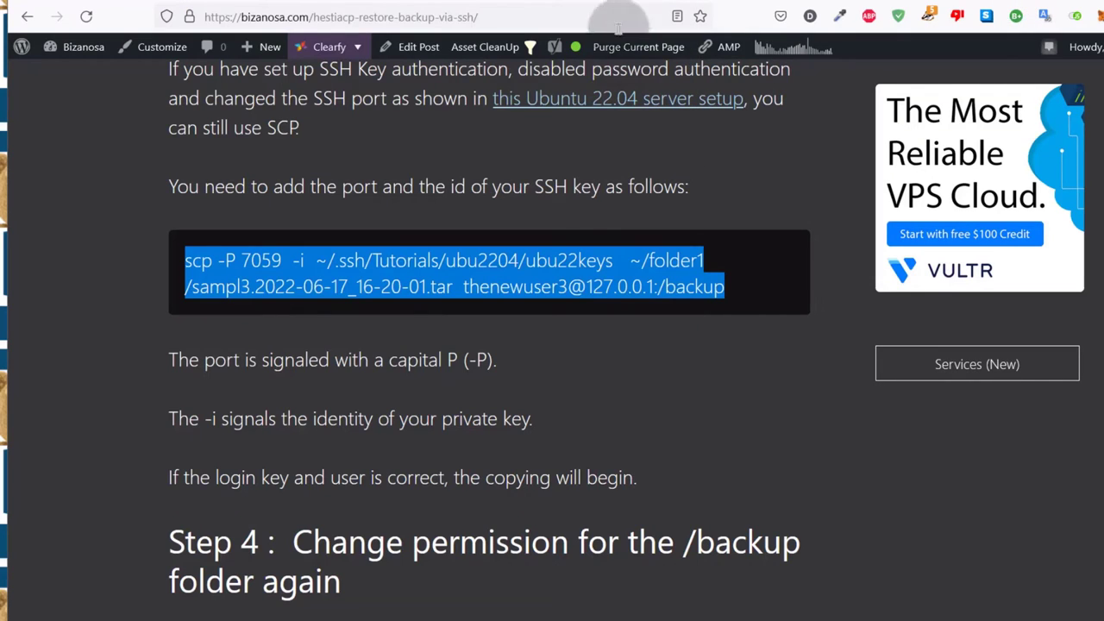
# Step: Run the pasted scp upload at the server prompt, accept the host key, then clear the publickey-denied output
pyautogui.click(664, 1)
pyautogui.rightClick(357, 91)
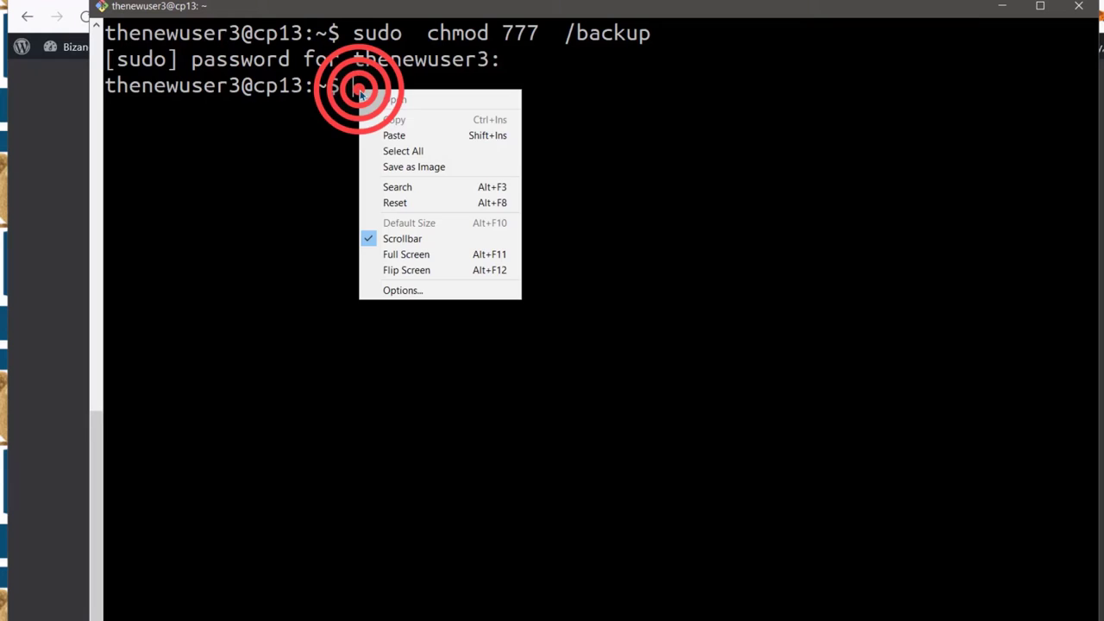
pyautogui.click(384, 135)
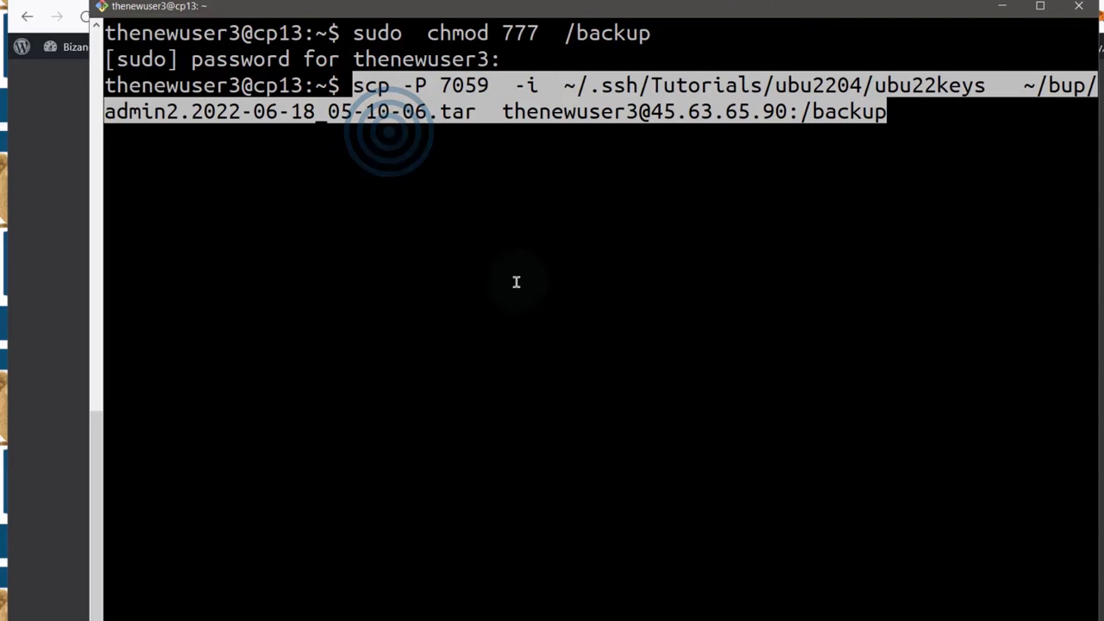
pyautogui.press('Return')
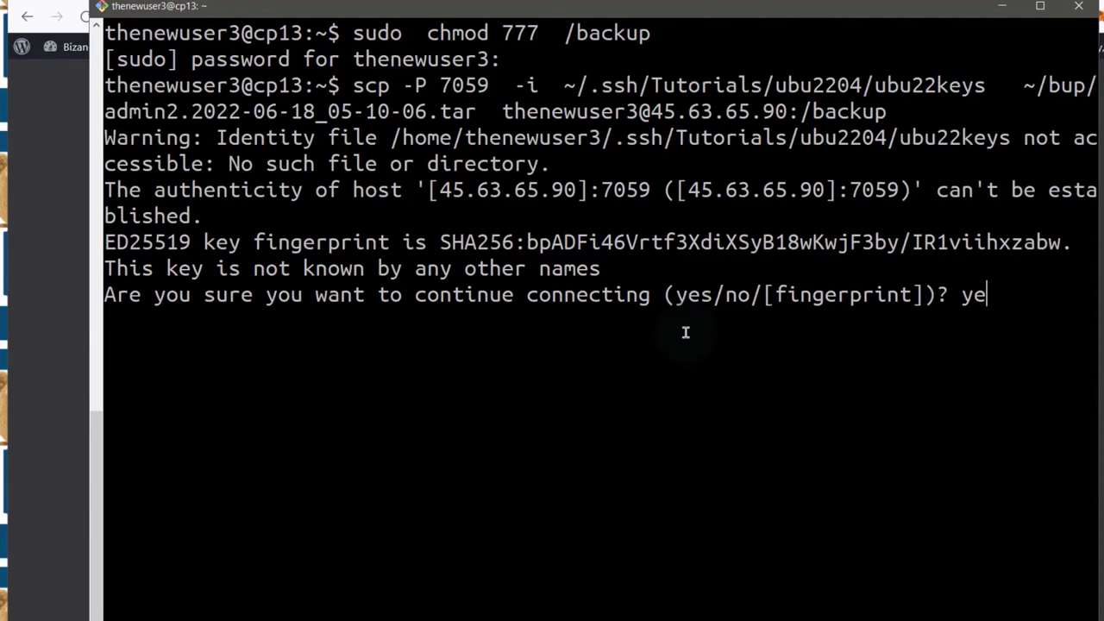
pyautogui.press('Return')
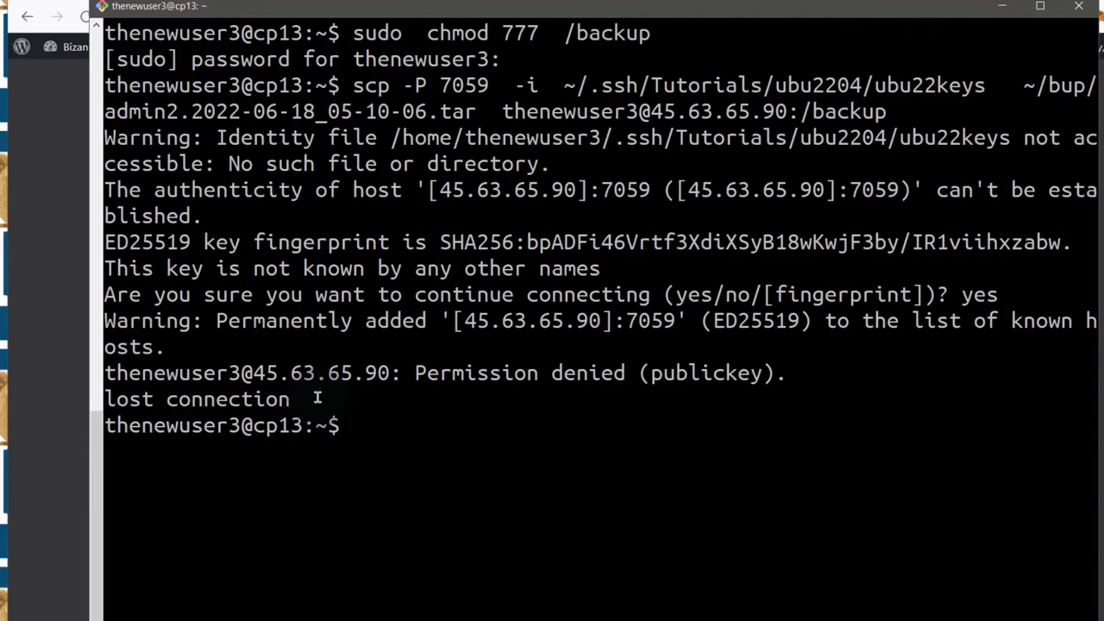
pyautogui.hotkey('ctrl', 'l')
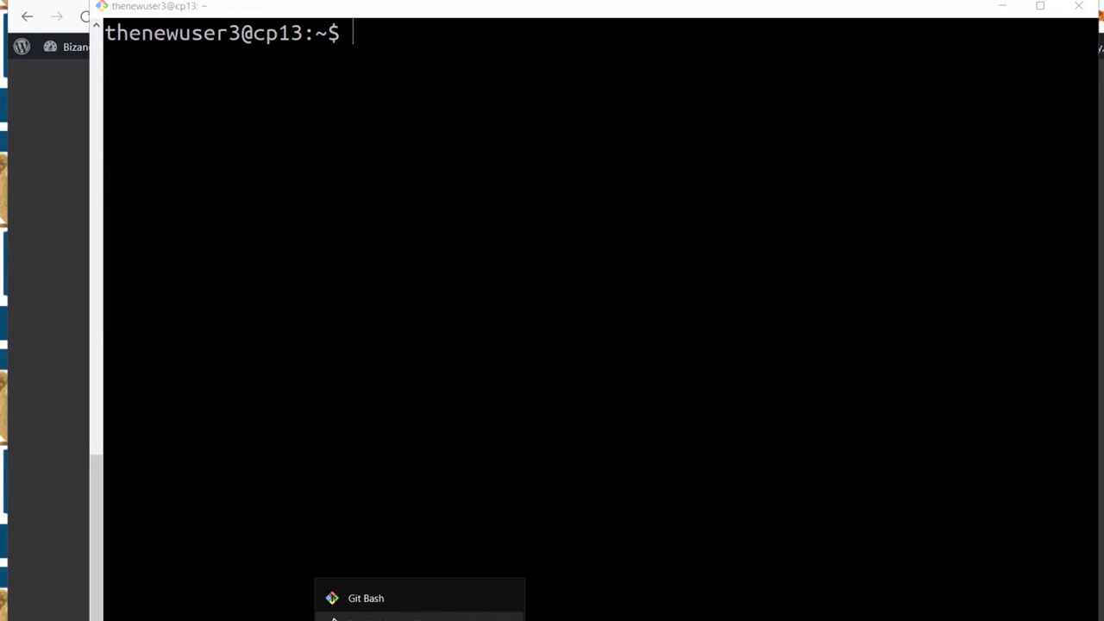
# Step: Paste the scp command into Git Bash and enter the key passphrase to upload the 57MB admin2 archive
pyautogui.click(375, 598)
pyautogui.click(376, 598)
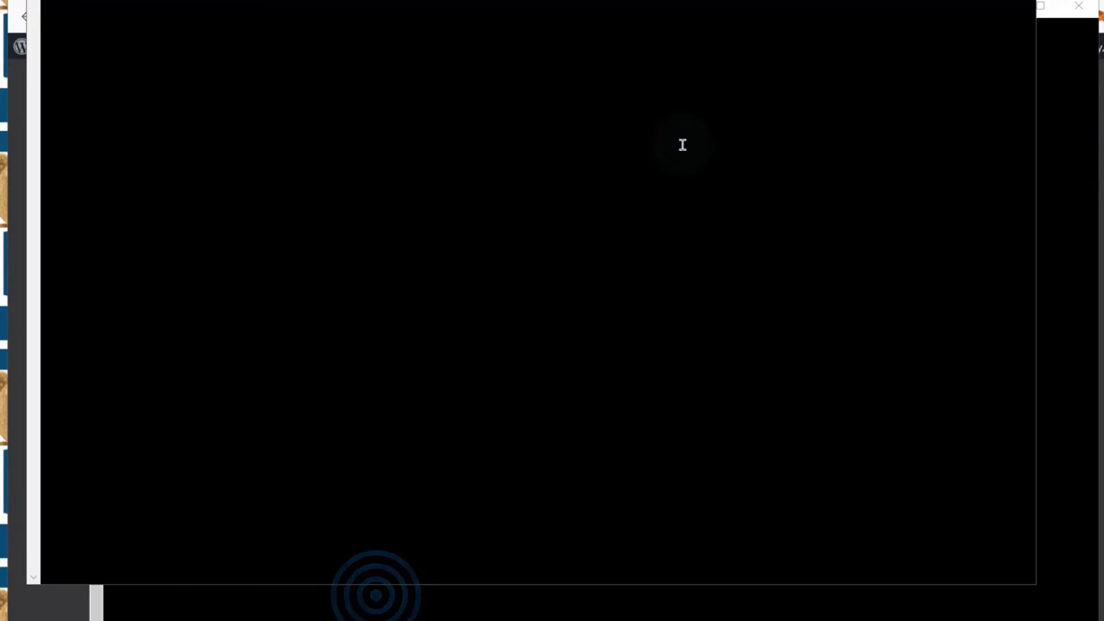
pyautogui.click(1067, 93)
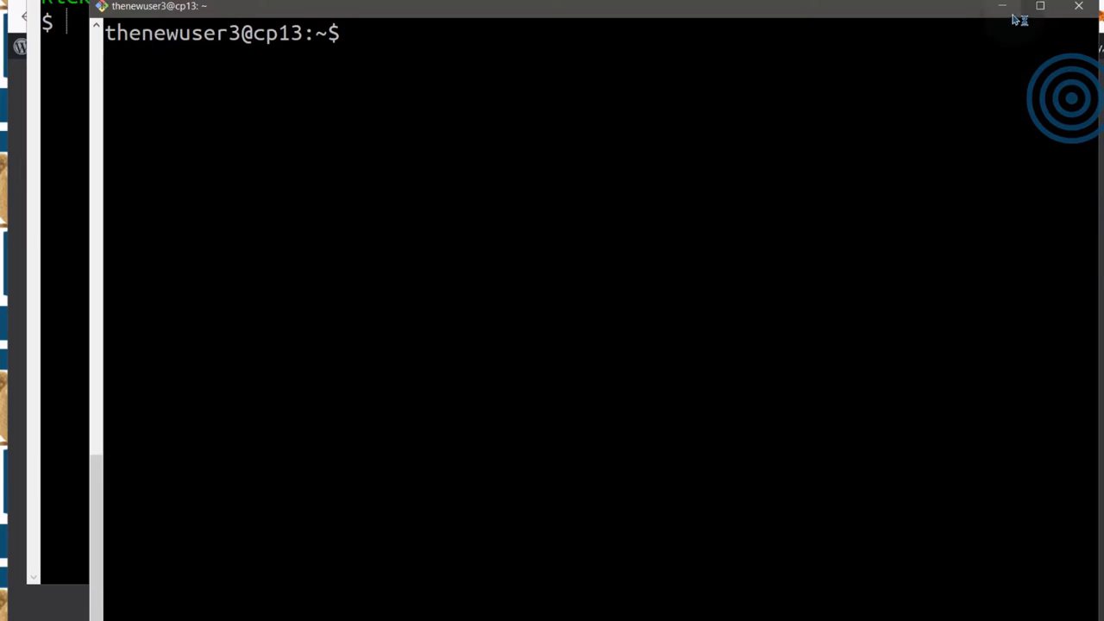
pyautogui.click(1000, 11)
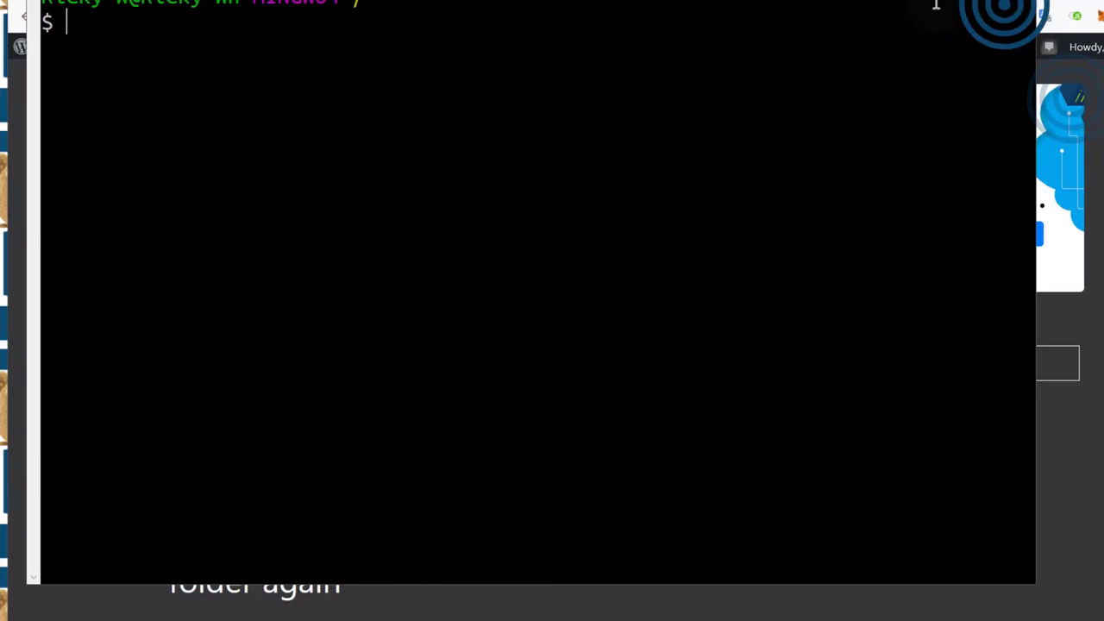
pyautogui.rightClick(77, 22)
pyautogui.click(147, 79)
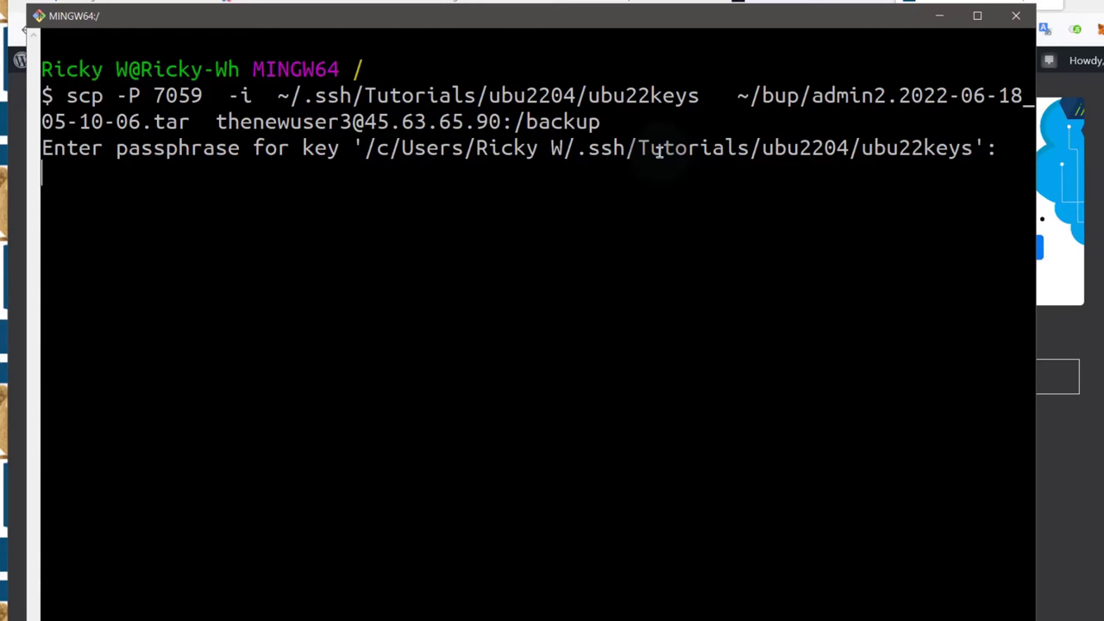
pyautogui.press('Return')
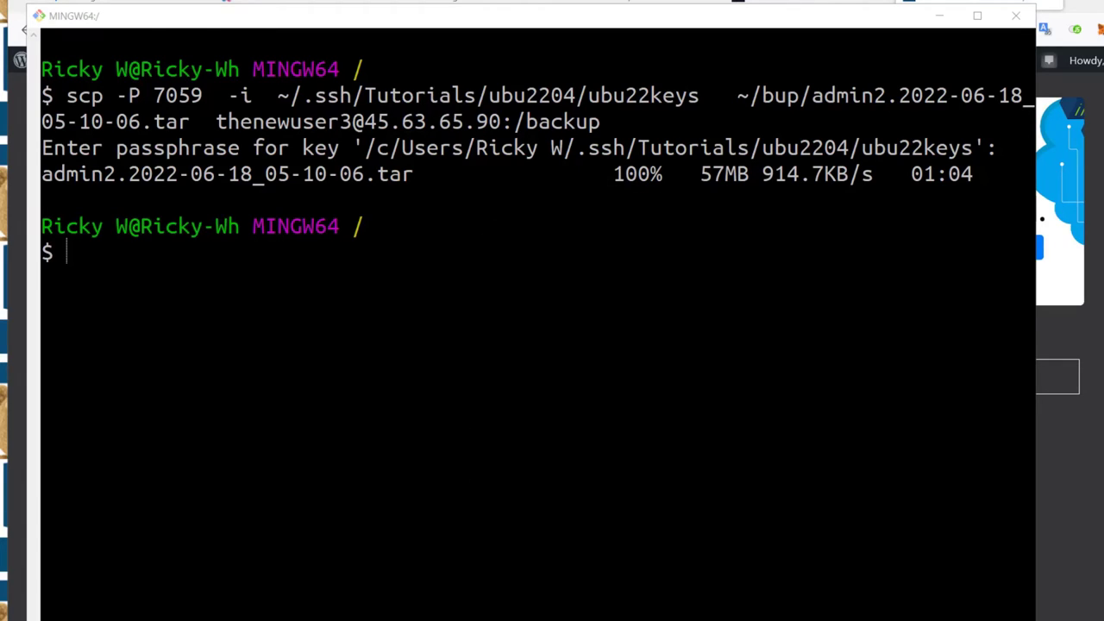
pyautogui.click(353, 603)
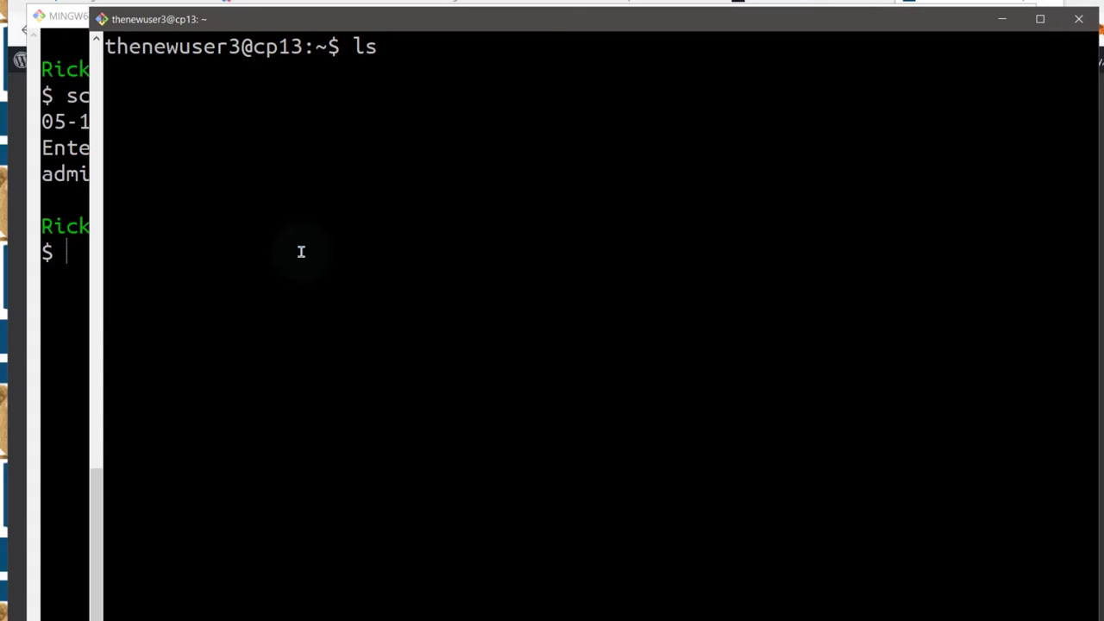
# Step: Run ls -lh /backup to confirm the 58M admin2.2022-06-18_05-10-06.tar archive is there
pyautogui.press('BackSpace')
pyautogui.press('BackSpace')
pyautogui.press('BackSpace')
pyautogui.press('shift+Insert')
pyautogui.hotkey('ctrl', 'u')
pyautogui.press('shift+Insert')
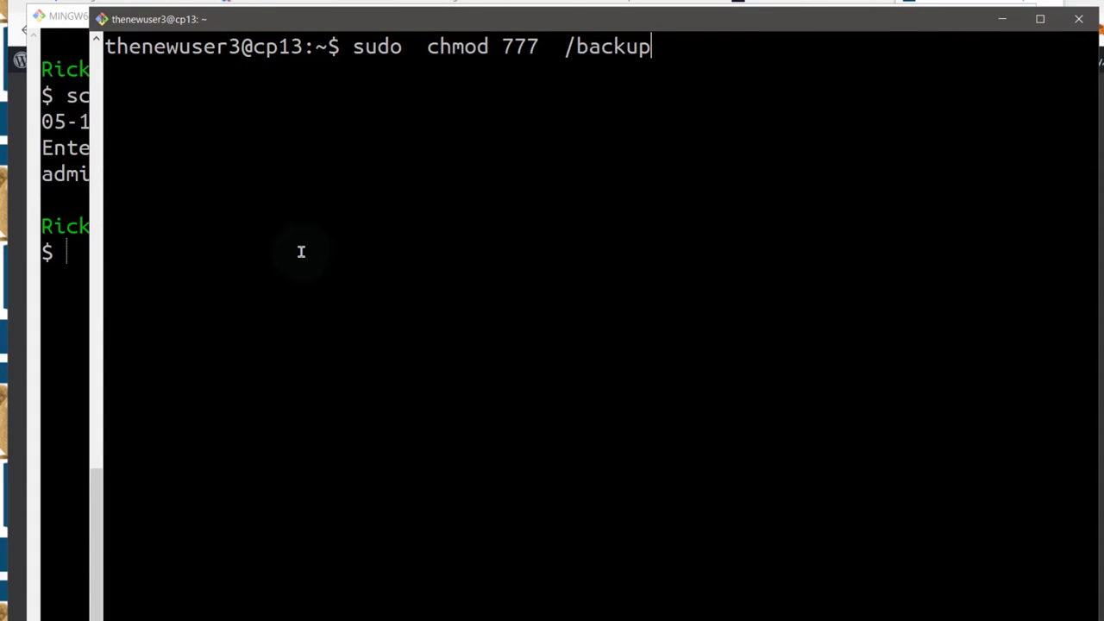
pyautogui.hotkey('ctrl', 'u')
pyautogui.press('shift+Insert')
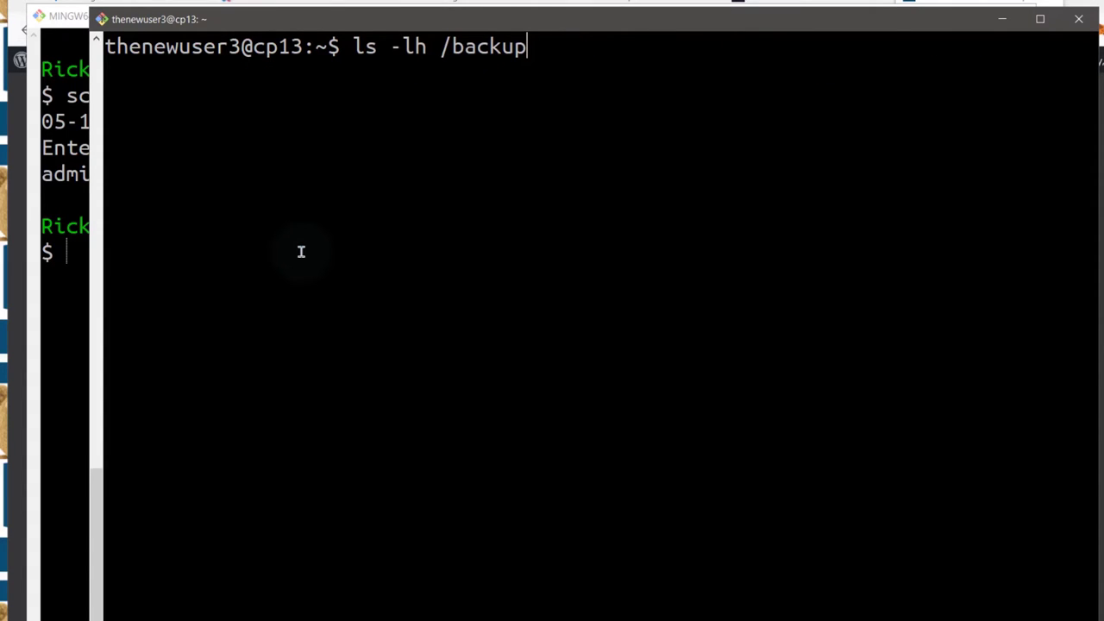
pyautogui.press('Return')
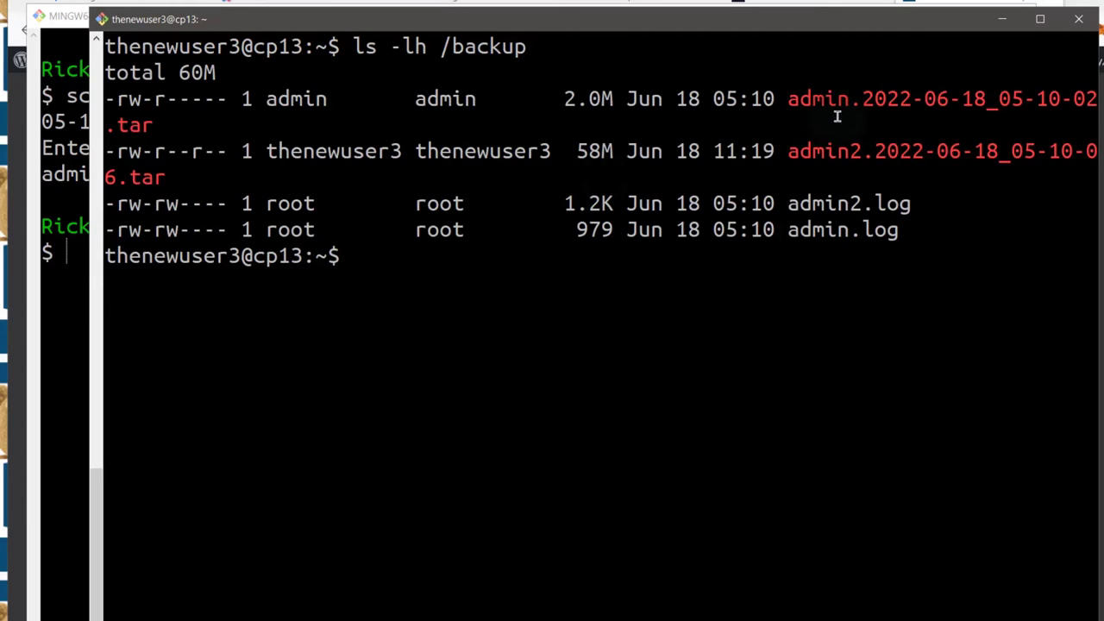
pyautogui.moveTo(794, 151); pyautogui.dragTo(868, 153)
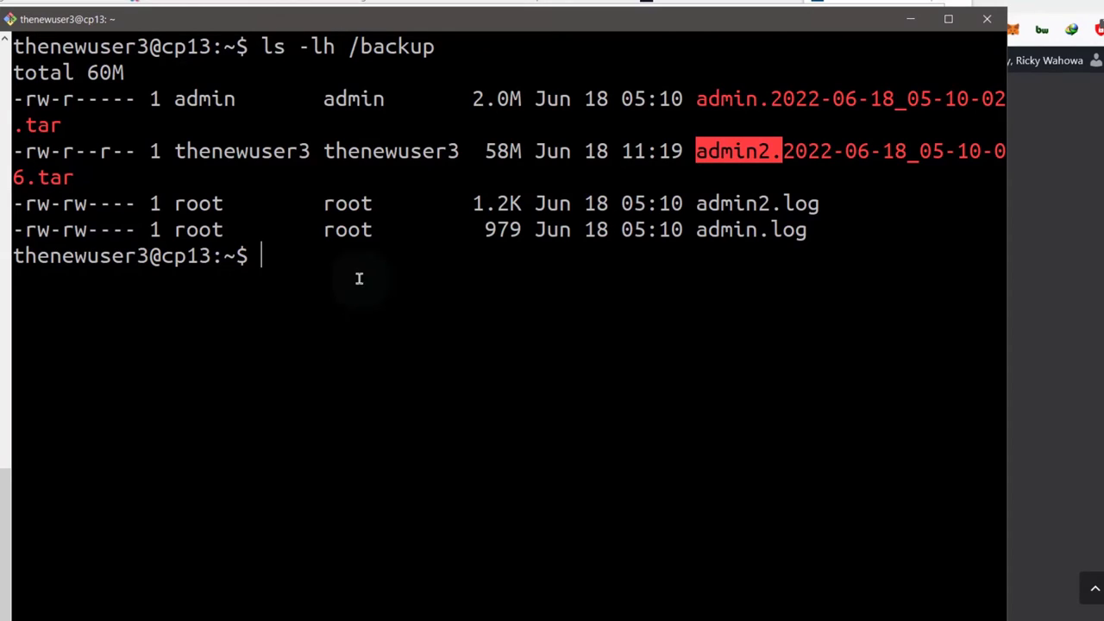
pyautogui.click(337, 19)
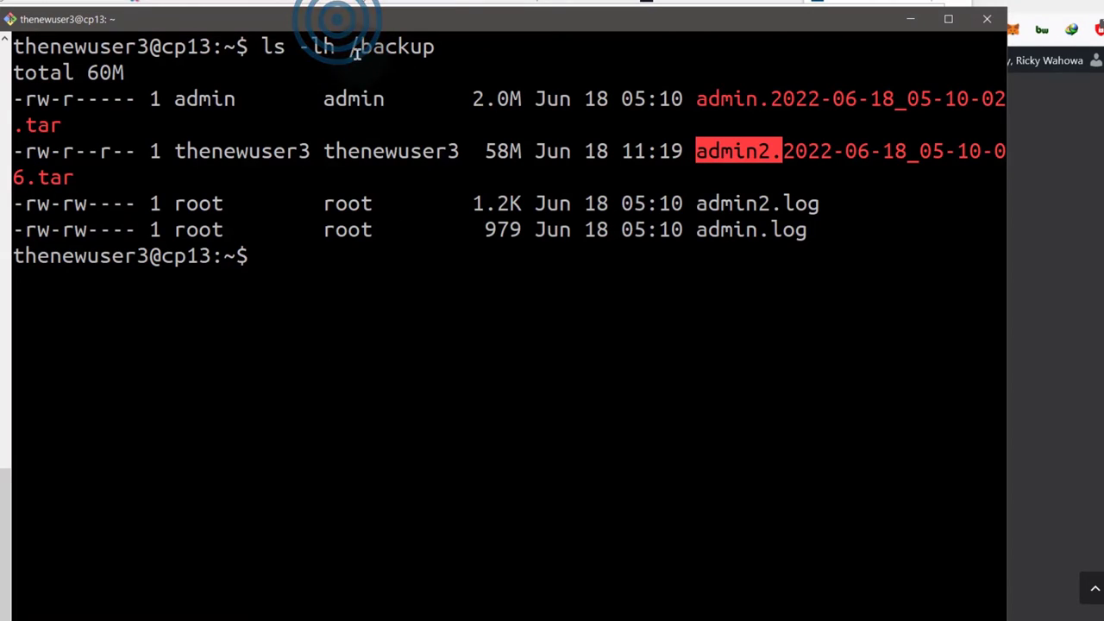
pyautogui.moveTo(350, 49); pyautogui.dragTo(445, 47)
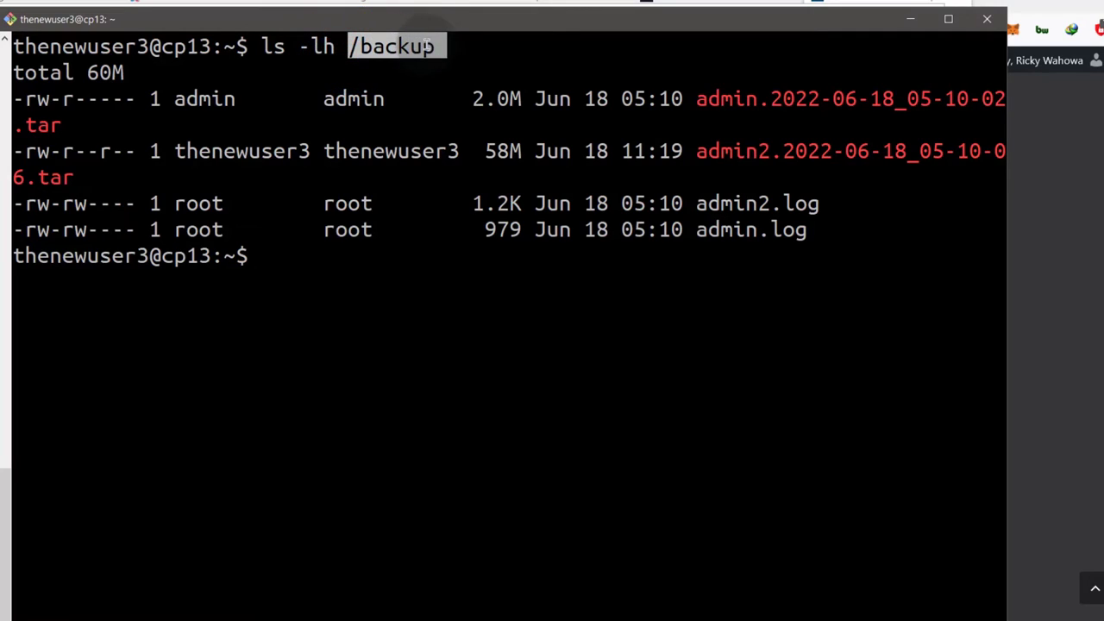
pyautogui.click(397, 26)
pyautogui.click(357, 42)
# Step: Change the recalled sudo chmod 777 /backup to 755 and run it
pyautogui.press('Up')
pyautogui.press('Up')
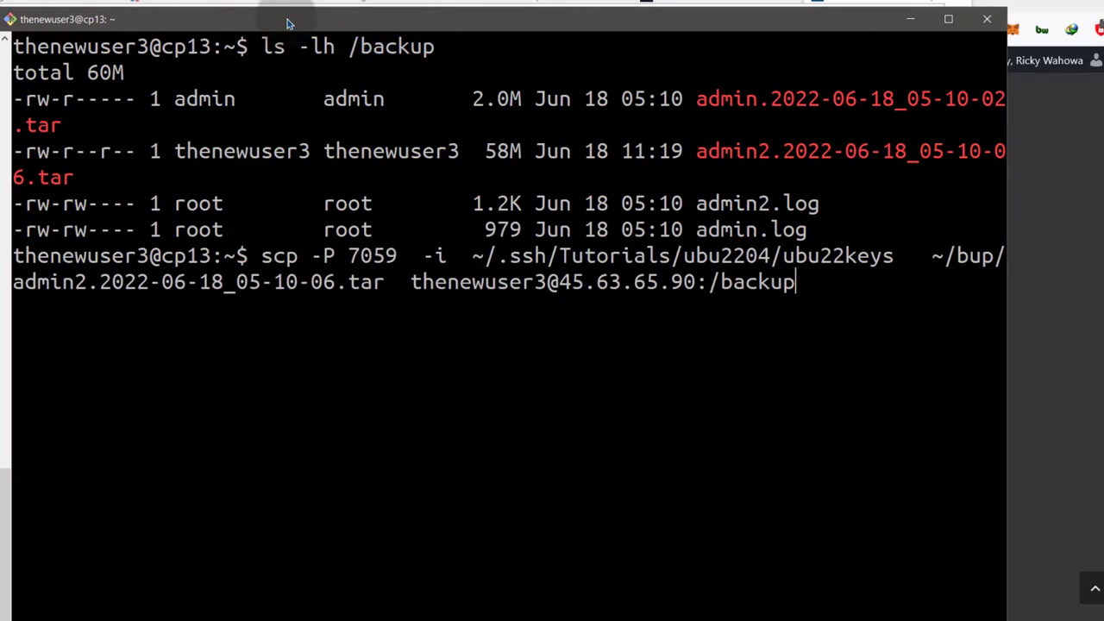
pyautogui.press('Up')
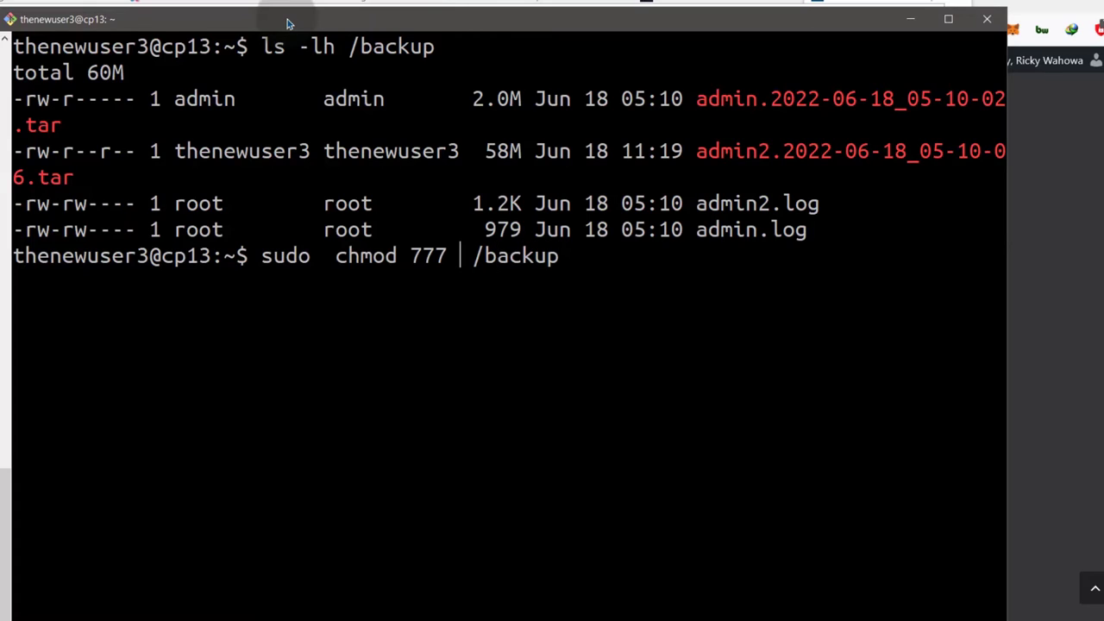
pyautogui.press('BackSpace')
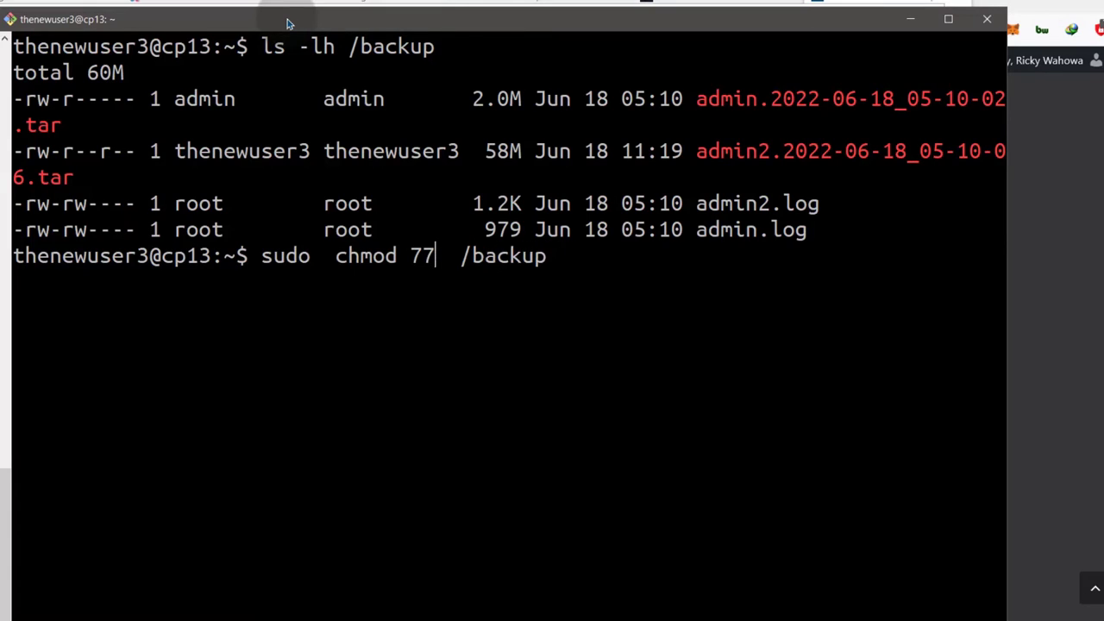
pyautogui.press('BackSpace')
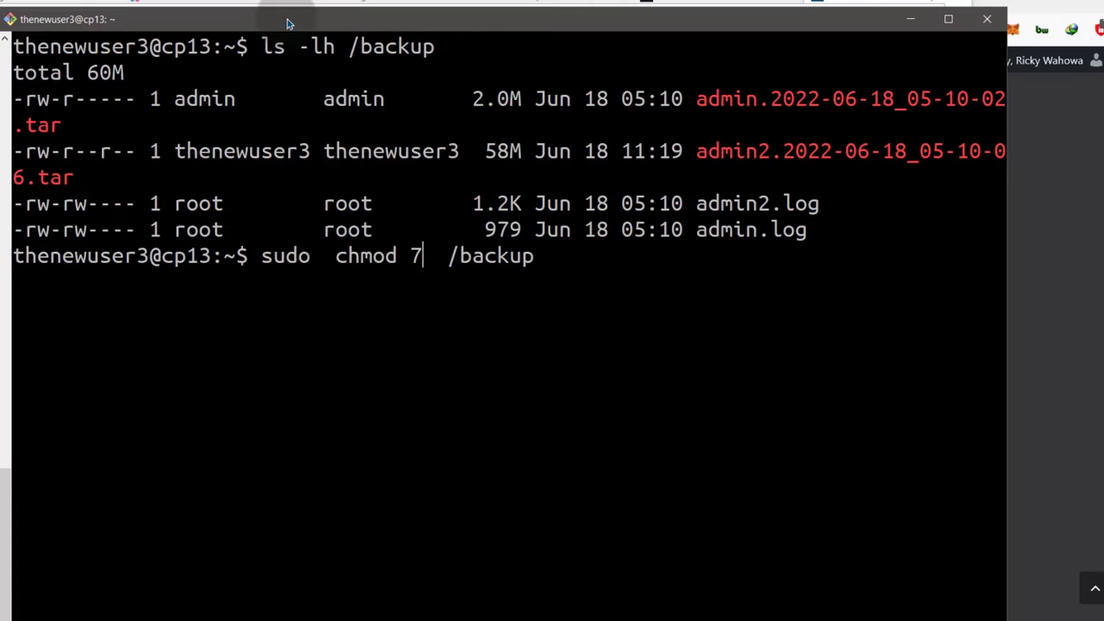
pyautogui.write('55')
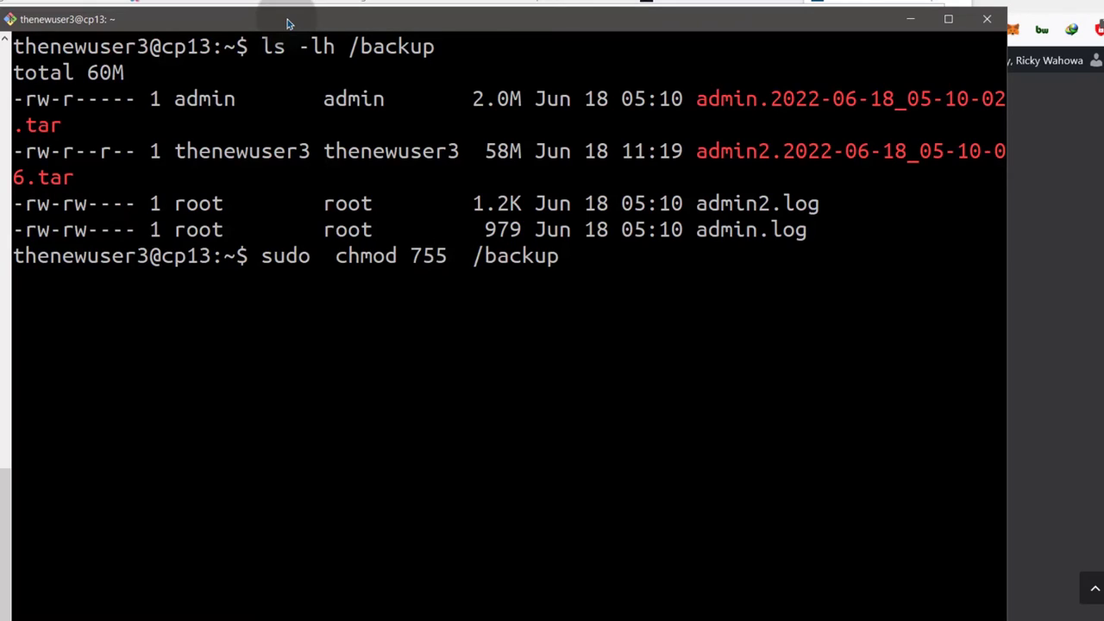
pyautogui.press('Return')
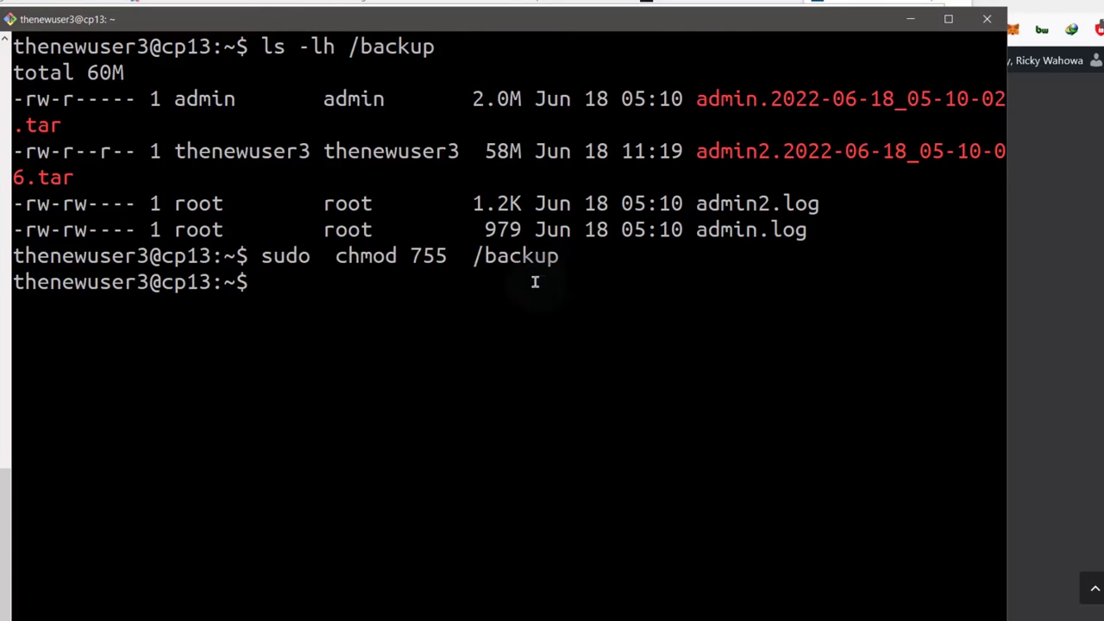
pyautogui.click(910, 19)
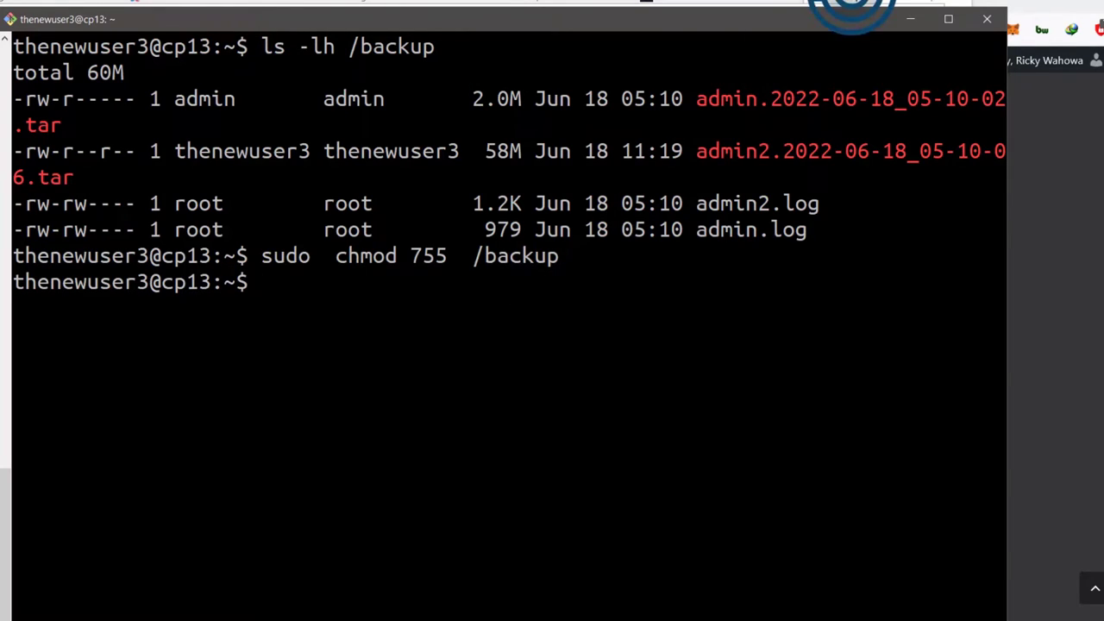
# Step: In Step 5, highlight the v-restore-user script path, the sampl3 user name and the sample backup file name
pyautogui.scroll(-2, 388, 503)
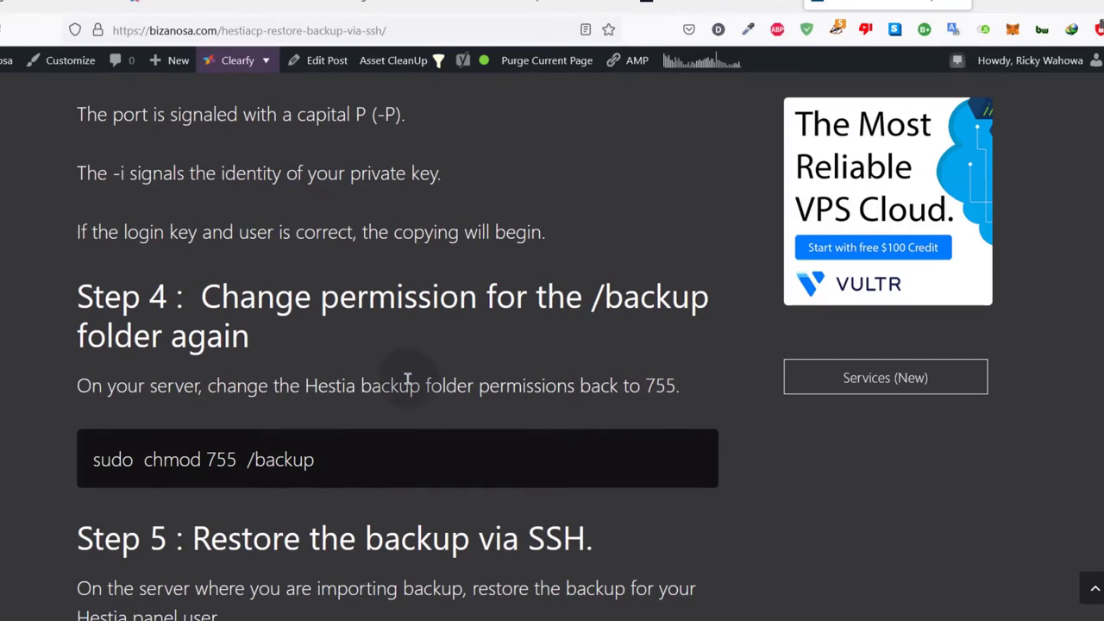
pyautogui.scroll(-3, 470, 388)
pyautogui.scroll(-2, 468, 395)
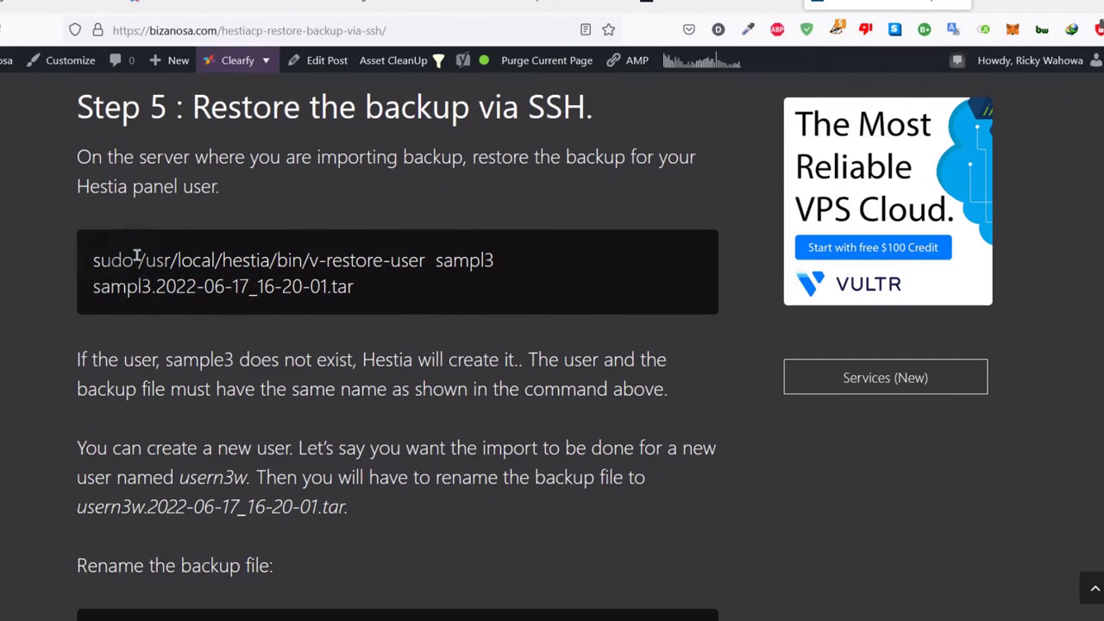
pyautogui.moveTo(138, 260); pyautogui.dragTo(382, 259)
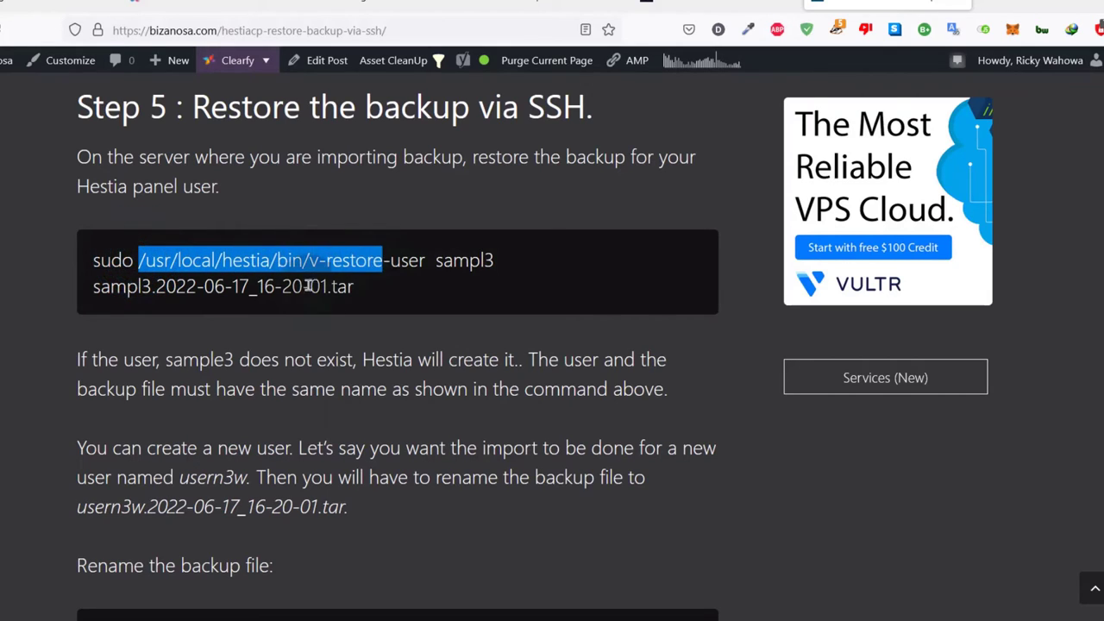
pyautogui.click(148, 258)
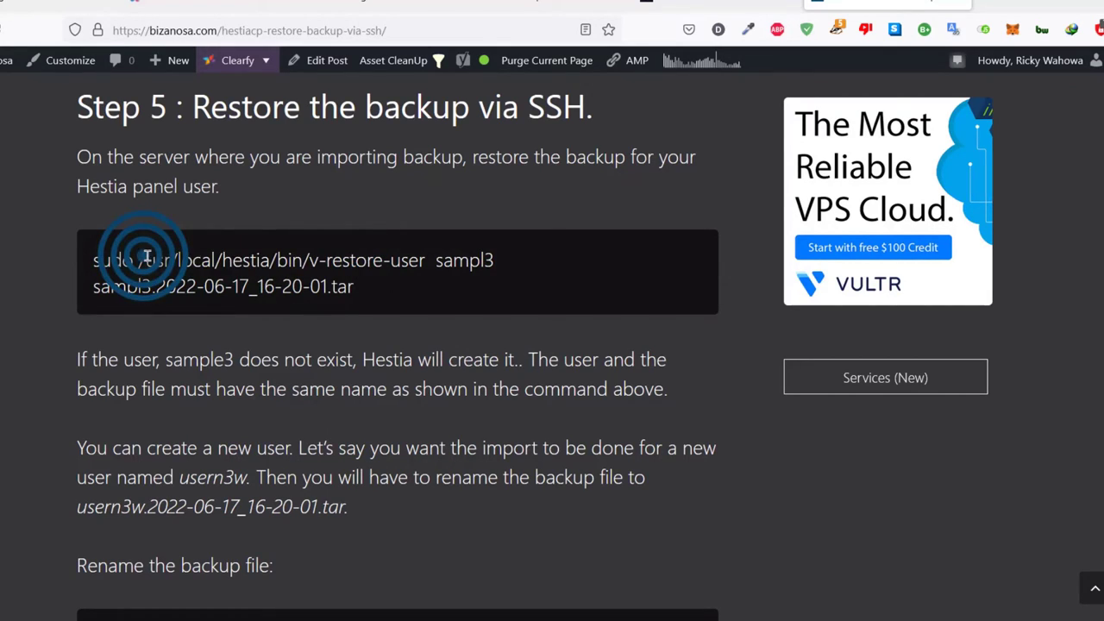
pyautogui.moveTo(147, 259); pyautogui.dragTo(425, 259)
pyautogui.click(422, 258)
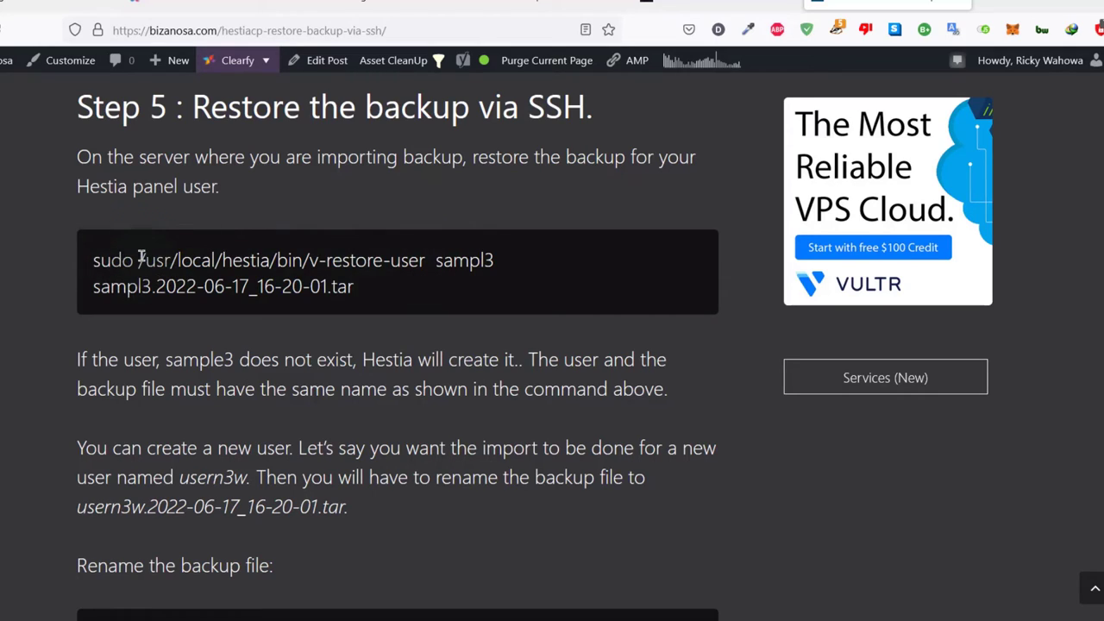
pyautogui.moveTo(139, 258); pyautogui.dragTo(425, 259)
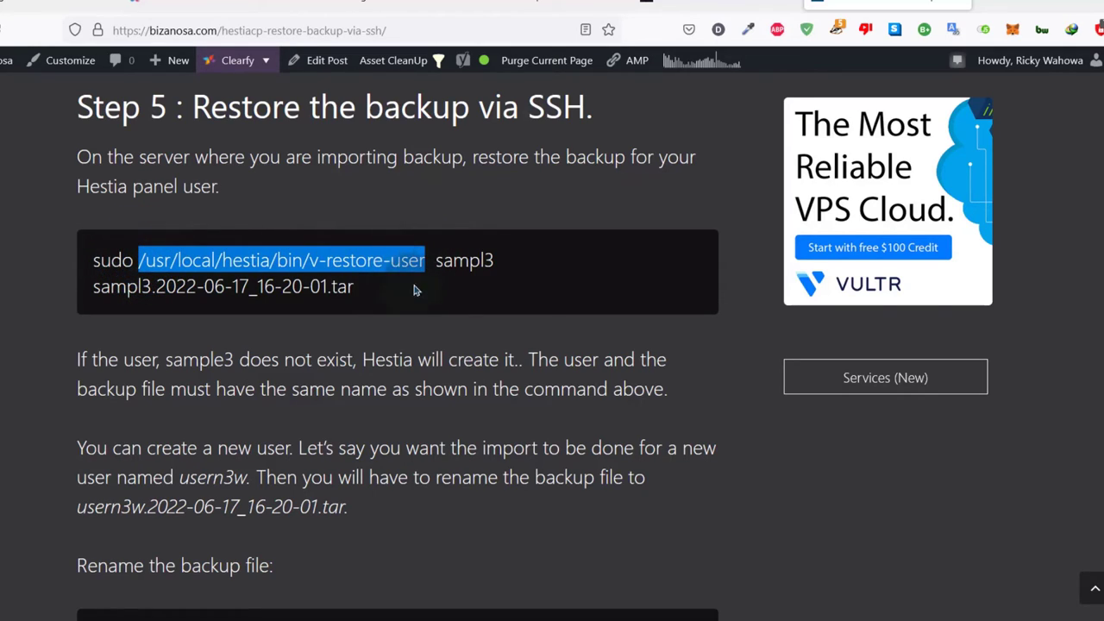
pyautogui.moveTo(494, 260); pyautogui.dragTo(435, 260)
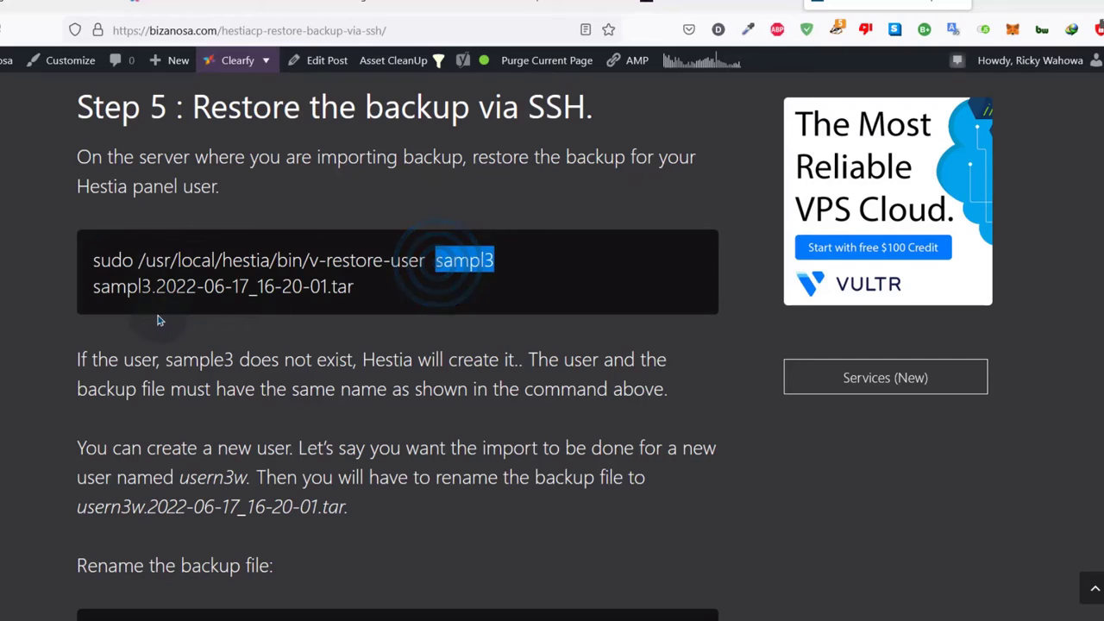
pyautogui.moveTo(94, 288); pyautogui.dragTo(361, 292)
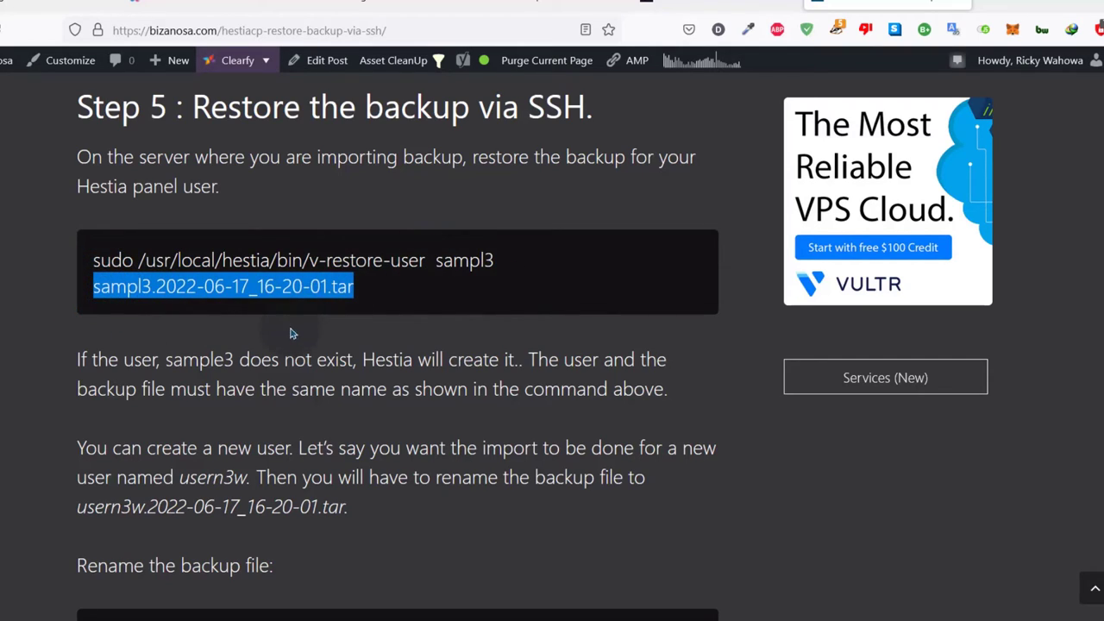
pyautogui.click(453, 290)
pyautogui.moveTo(436, 256); pyautogui.dragTo(490, 254)
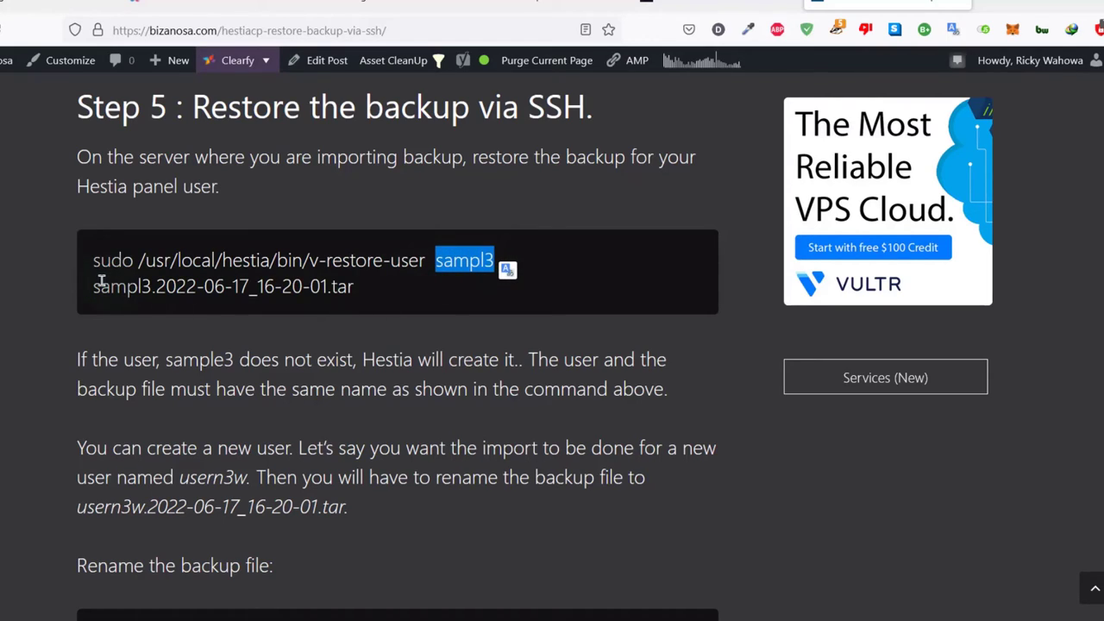
pyautogui.moveTo(94, 285); pyautogui.dragTo(154, 288)
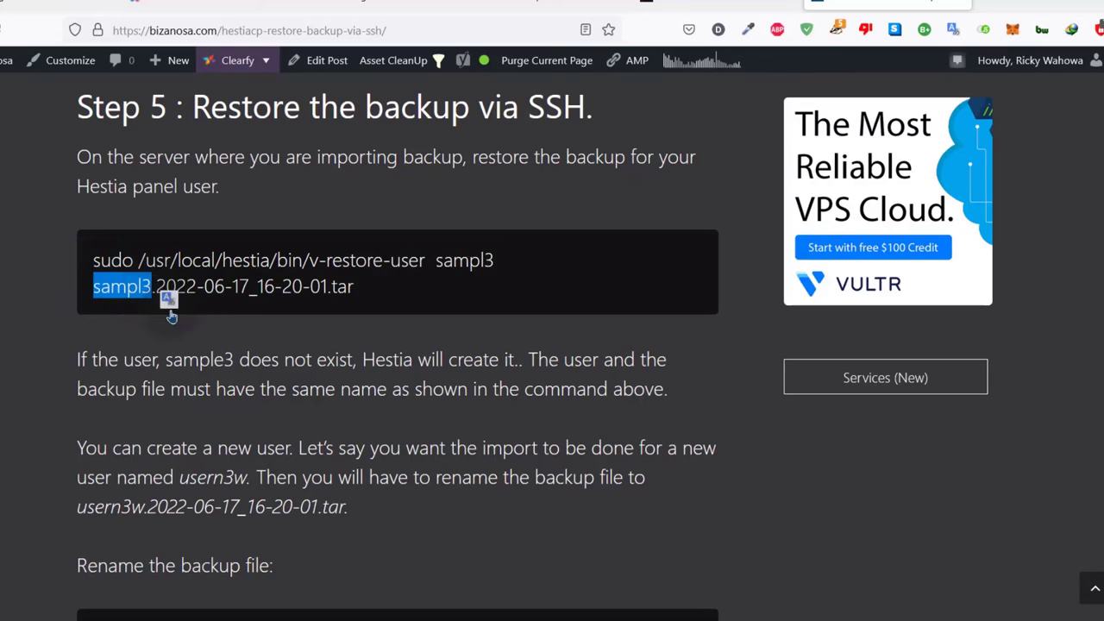
pyautogui.click(221, 336)
# Step: Copy 'sudo /usr/local/hestia/bin/v-restore-user' from Step 5 and bring Git Bash to the front
pyautogui.scroll(-3, 362, 414)
pyautogui.scroll(3, 98, 268)
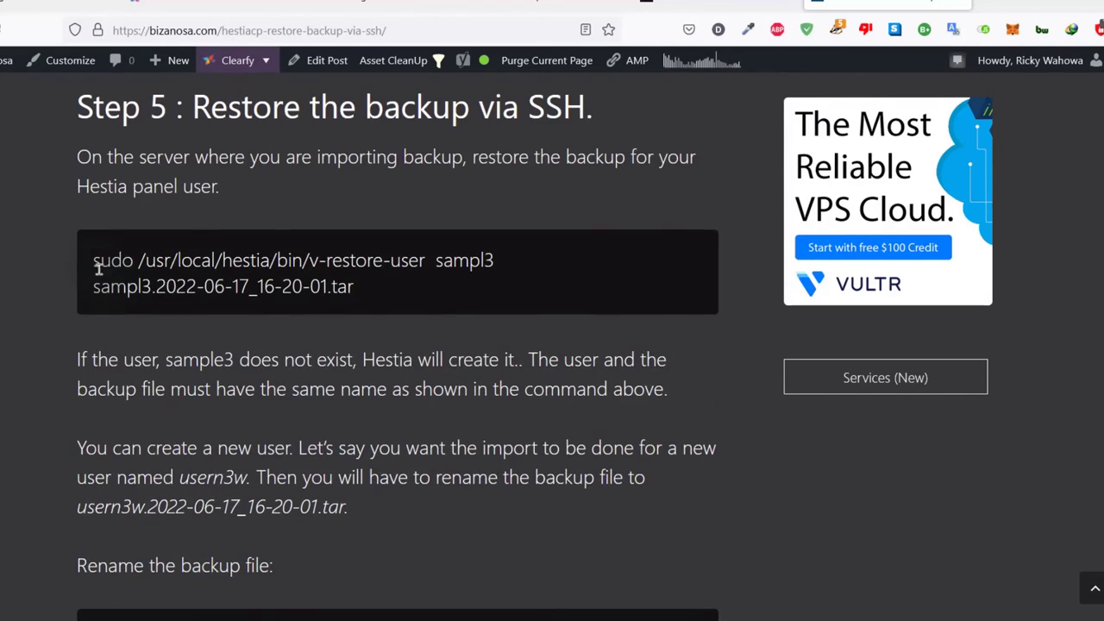
pyautogui.moveTo(95, 263); pyautogui.dragTo(419, 260)
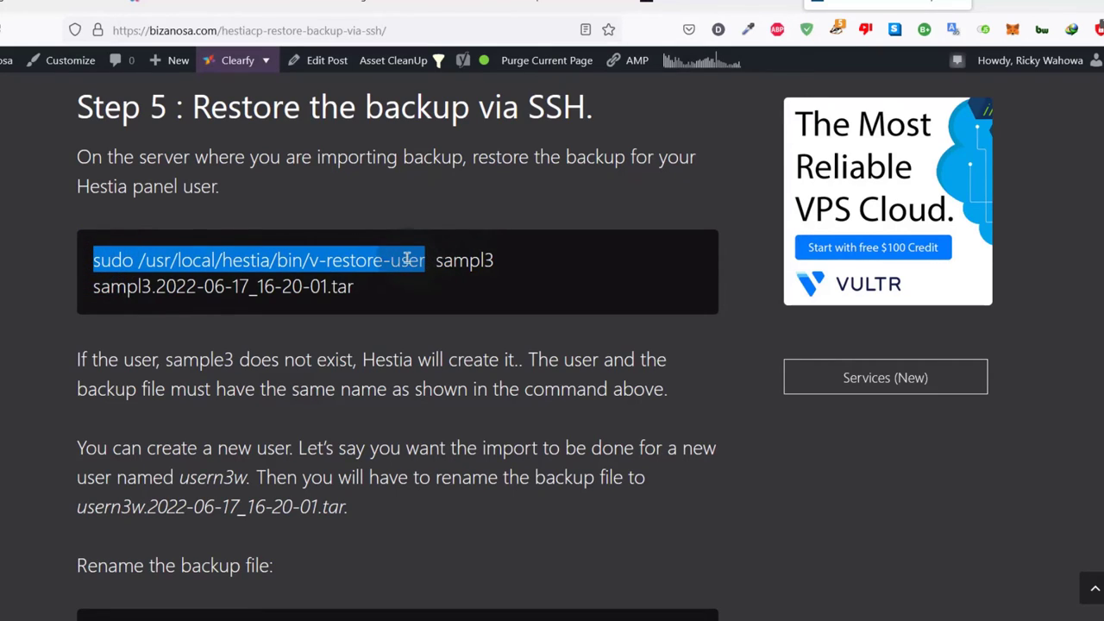
pyautogui.rightClick(412, 260)
pyautogui.click(428, 278)
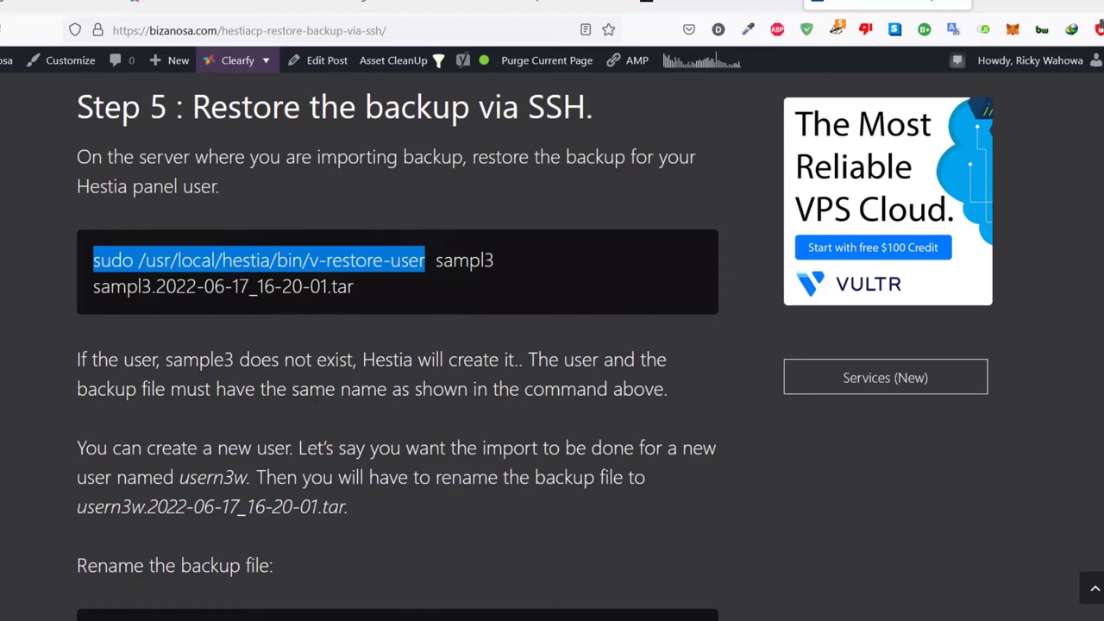
pyautogui.click(256, 609)
# Step: Run v-restore-user for admin2 with the pasted backup file admin2.2022-06-18_05-10-06.tar
pyautogui.click(289, 279)
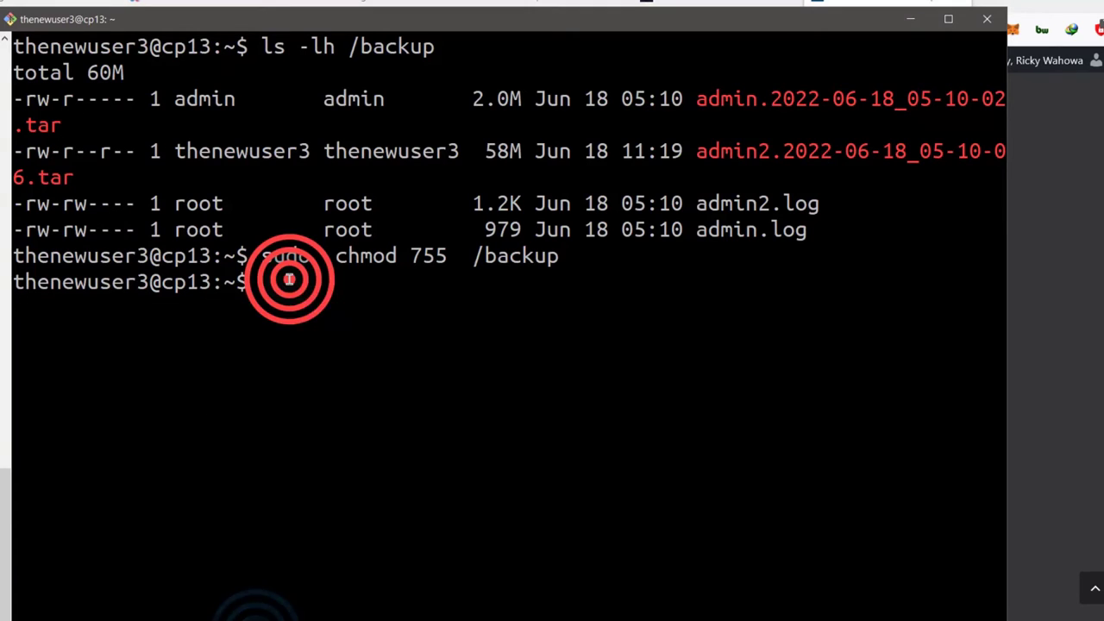
pyautogui.click(338, 289)
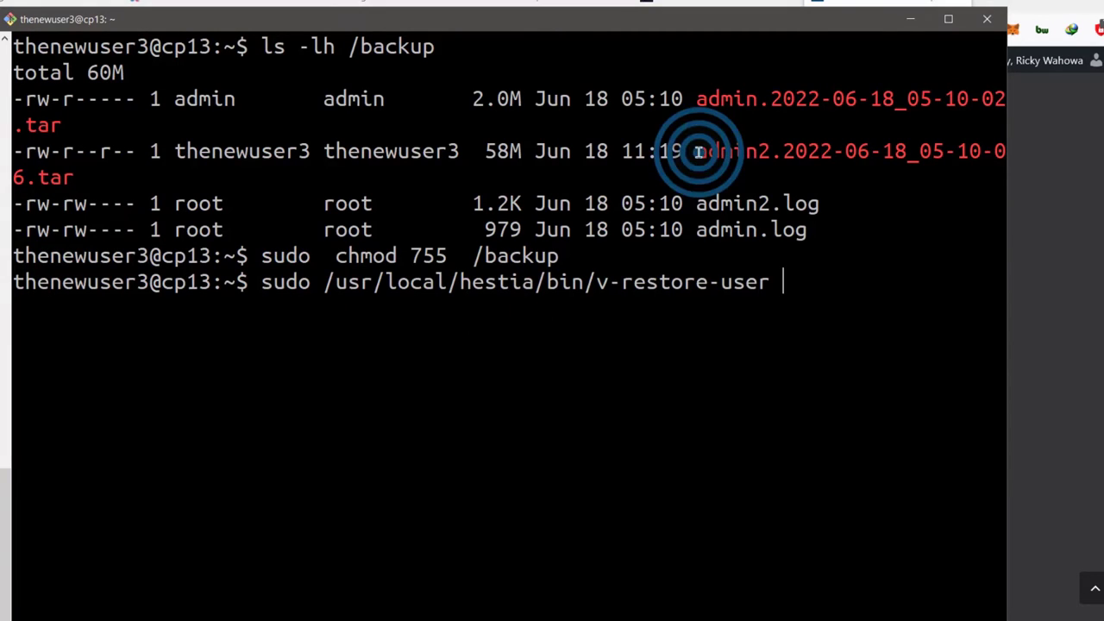
pyautogui.moveTo(700, 152); pyautogui.dragTo(552, 177)
pyautogui.moveTo(87, 166); pyautogui.dragTo(69, 175)
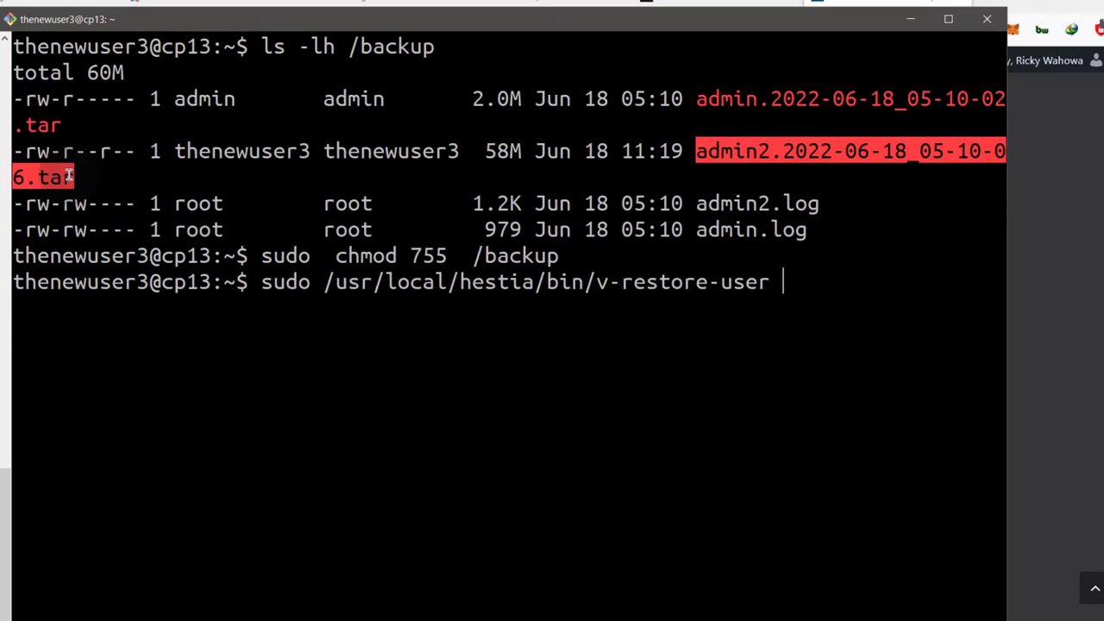
pyautogui.click(681, 151)
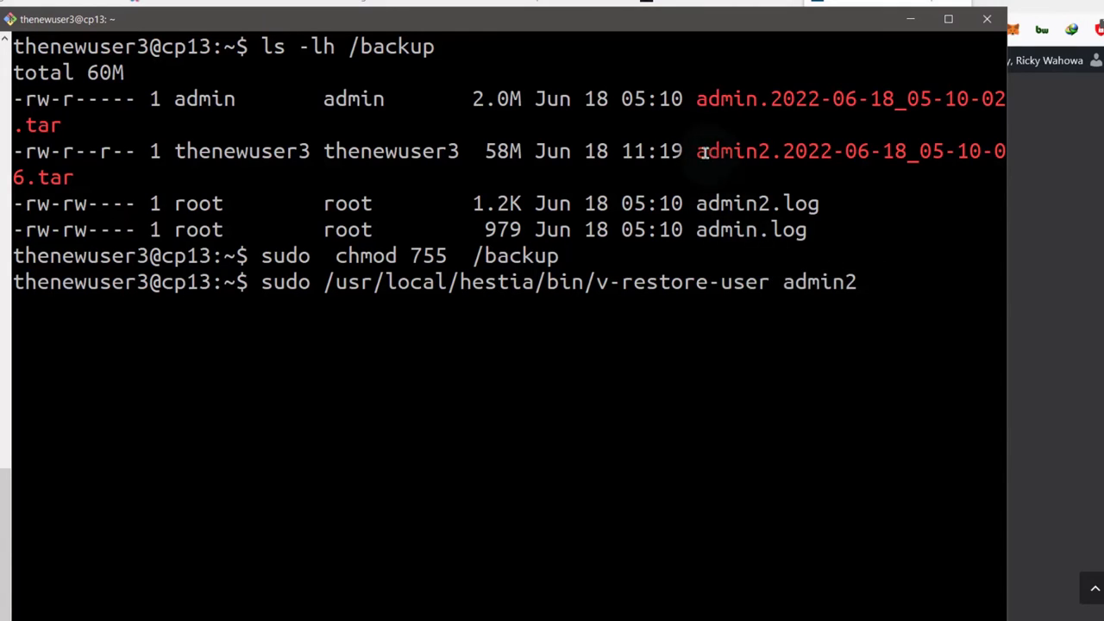
pyautogui.moveTo(700, 148); pyautogui.dragTo(69, 176)
pyautogui.rightClick(39, 180)
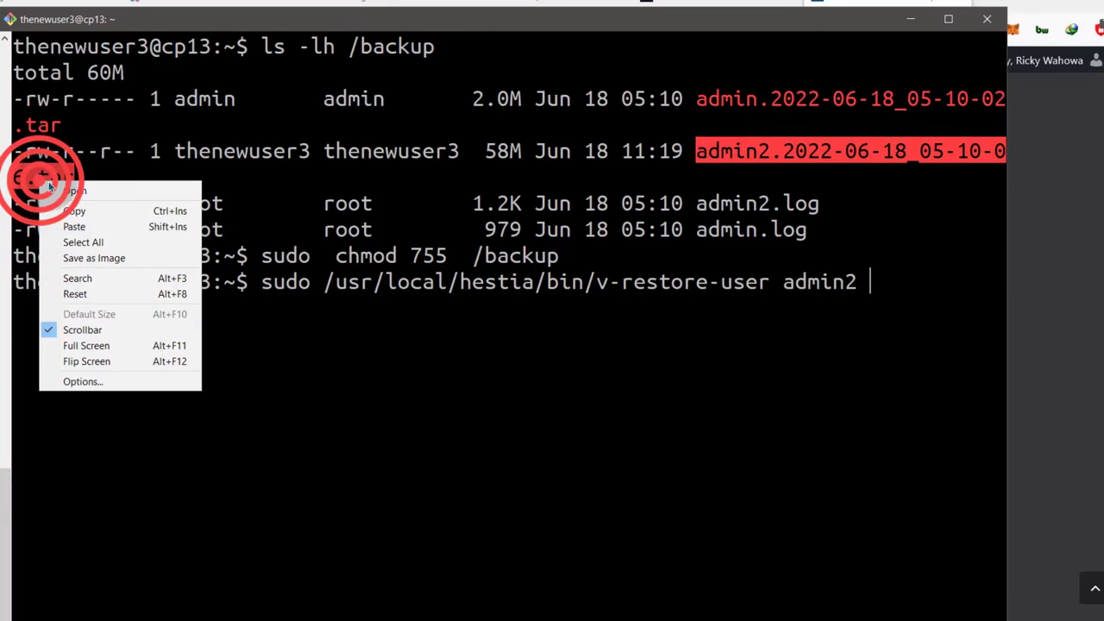
pyautogui.click(86, 226)
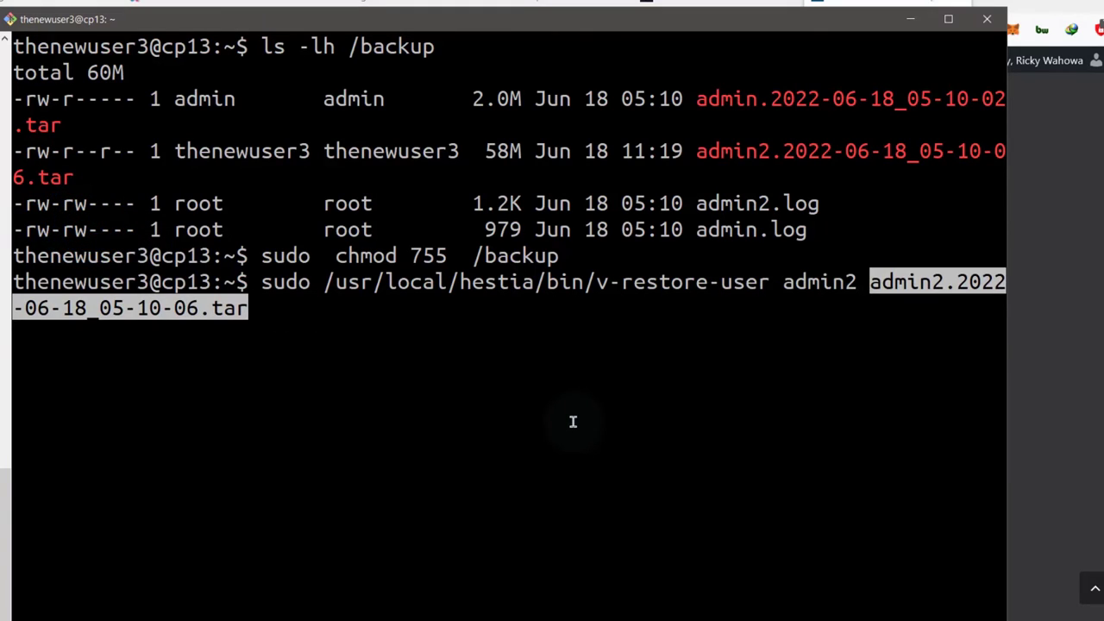
pyautogui.press('Return')
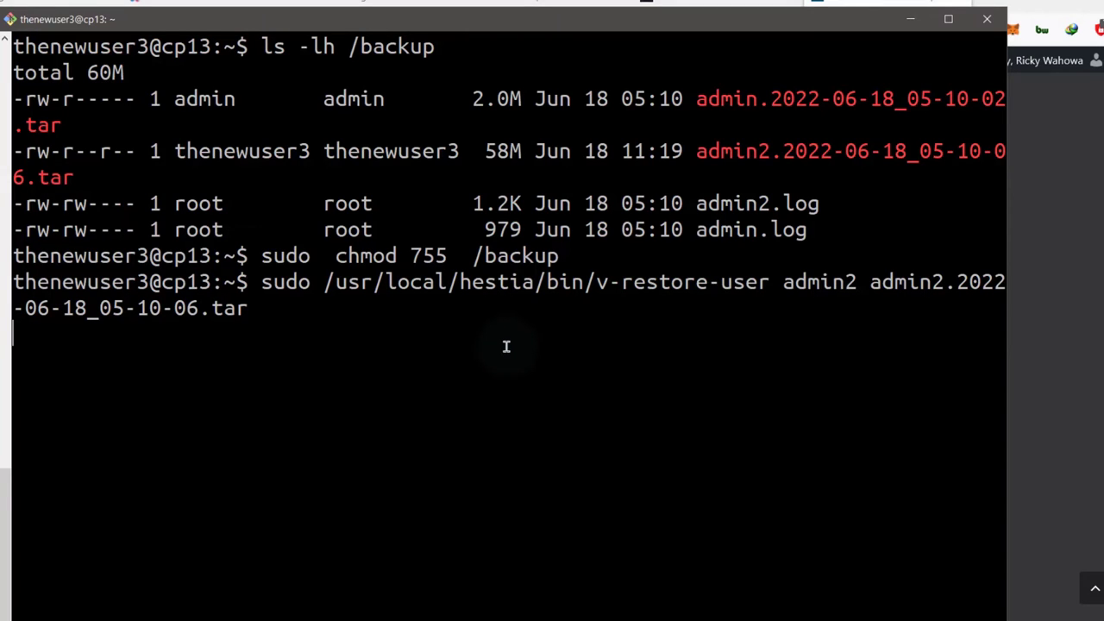
pyautogui.press('Return')
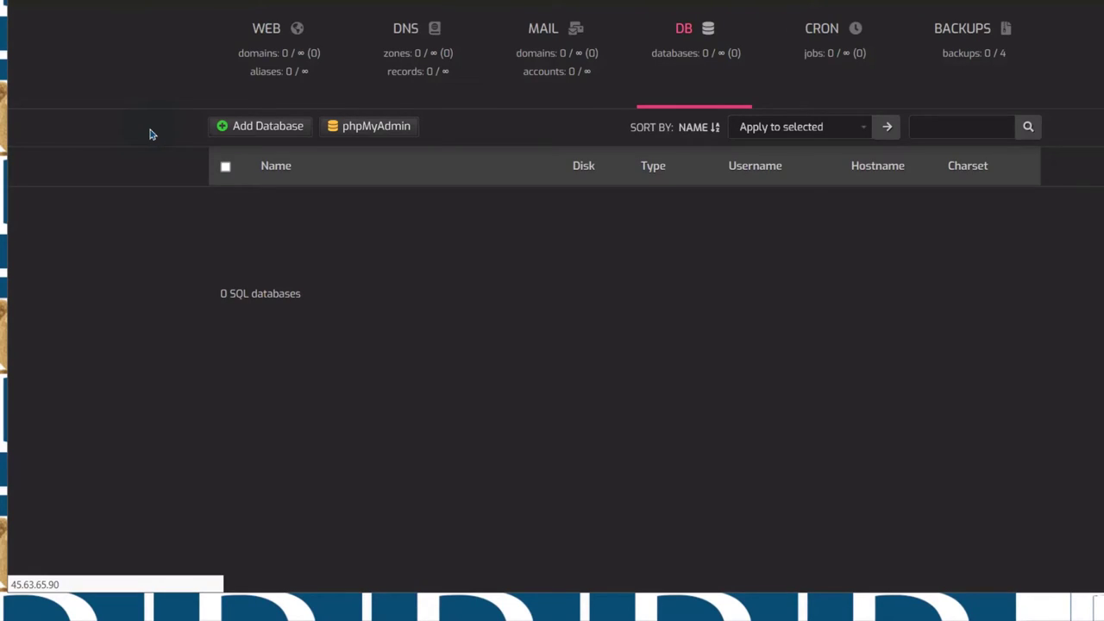
# Step: Reload the databases page, then check that DNS and Web list bizanosa.club and shop.bizanosa.club
pyautogui.press('F5')
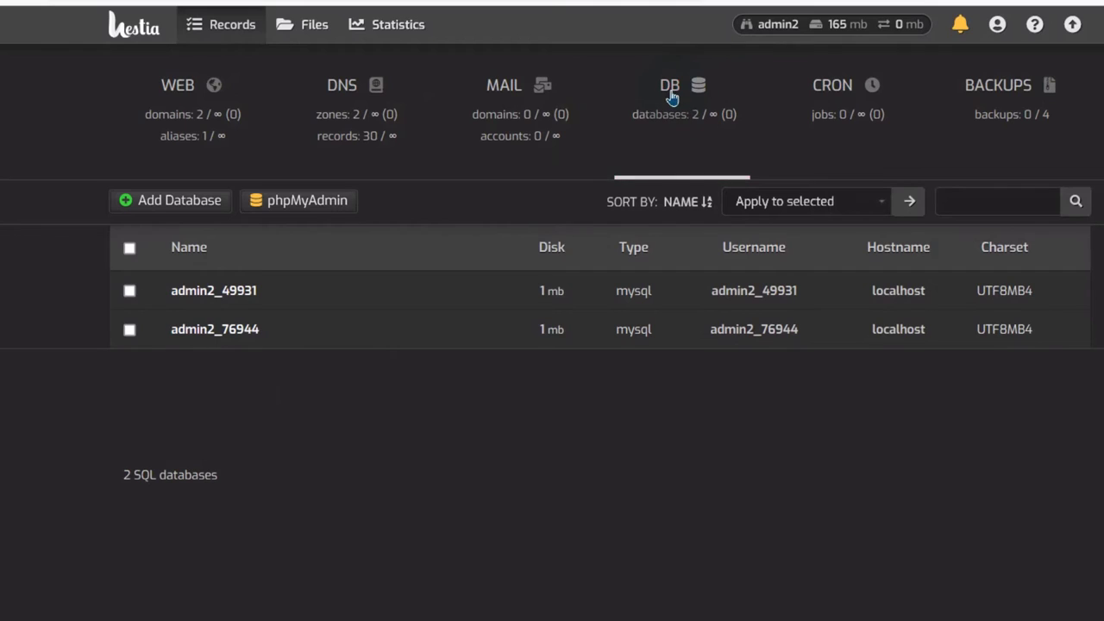
pyautogui.click(350, 89)
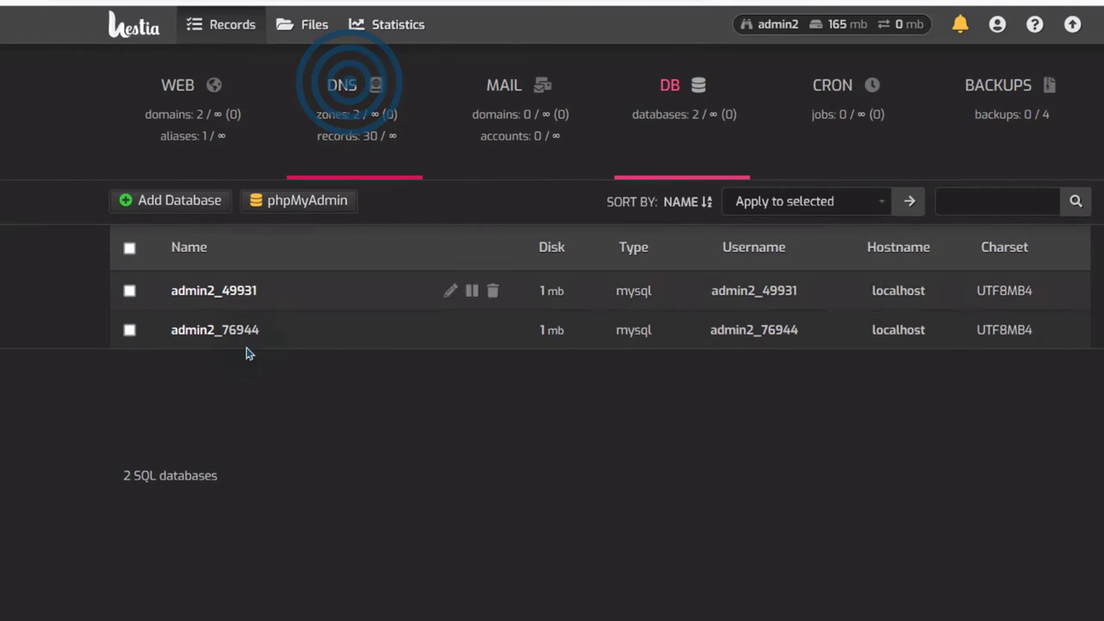
pyautogui.click(186, 95)
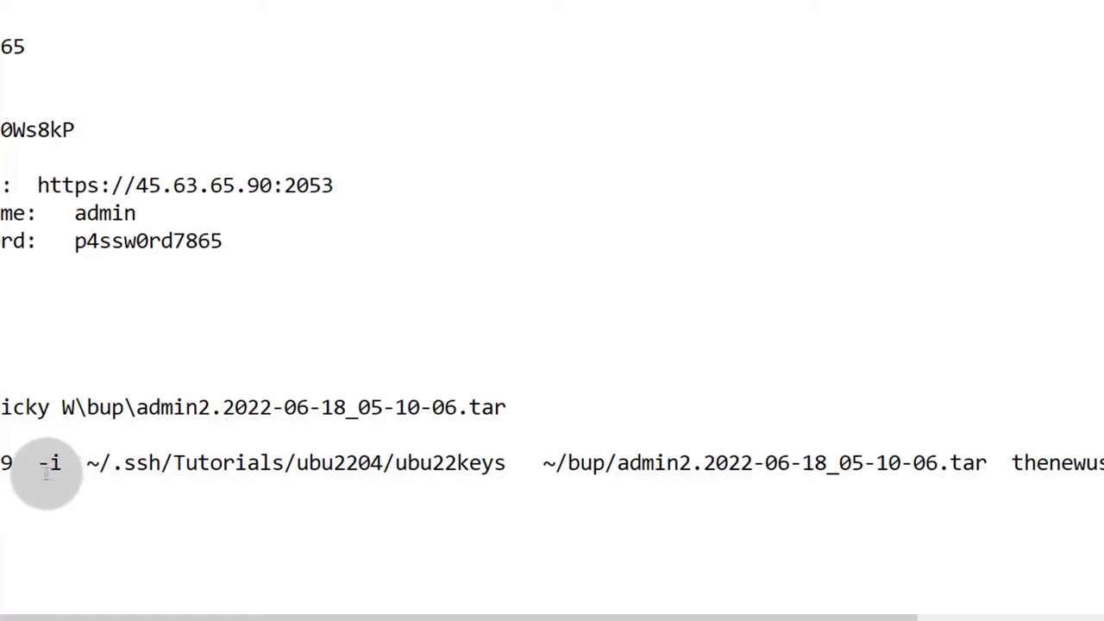
# Step: Highlight the SSH key path, the port options and the source path in the scp command
pyautogui.click(36, 477)
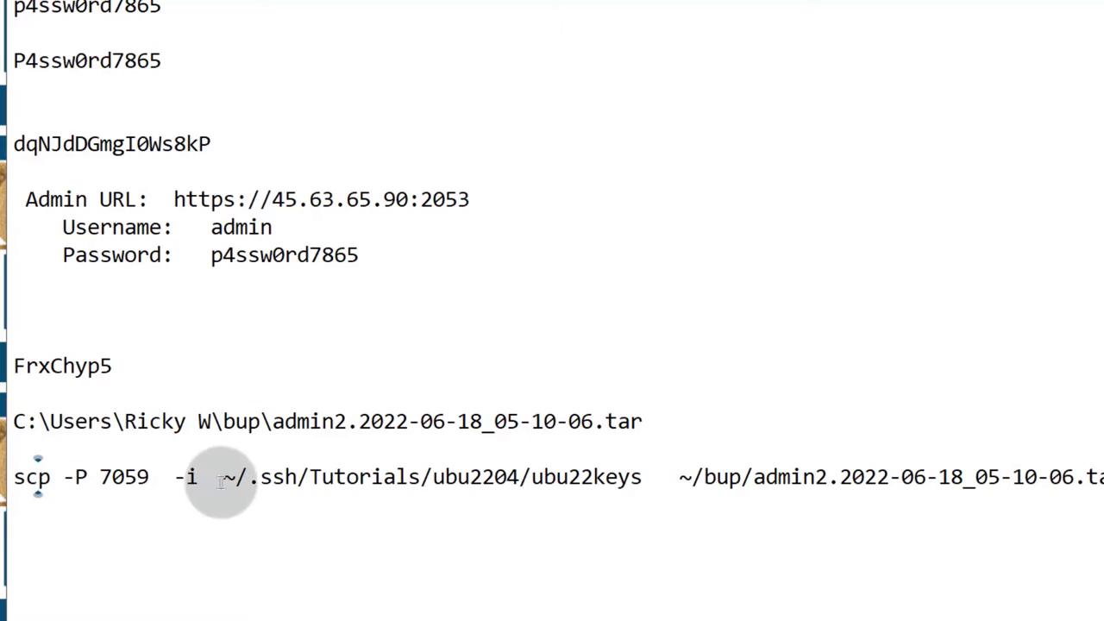
pyautogui.moveTo(643, 477); pyautogui.dragTo(72, 473)
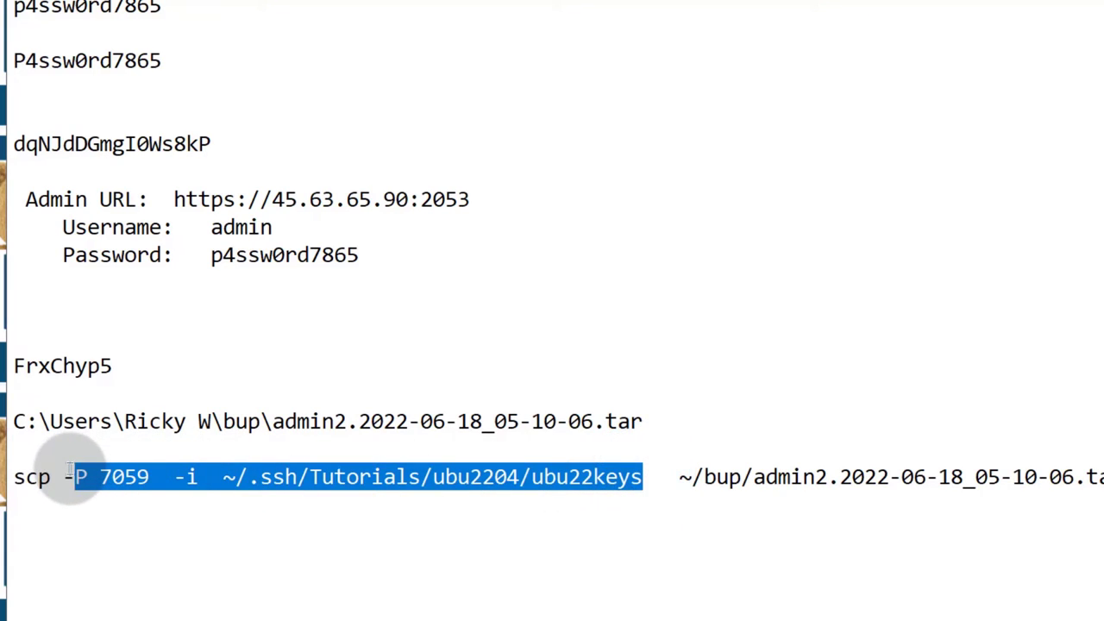
pyautogui.click(69, 477)
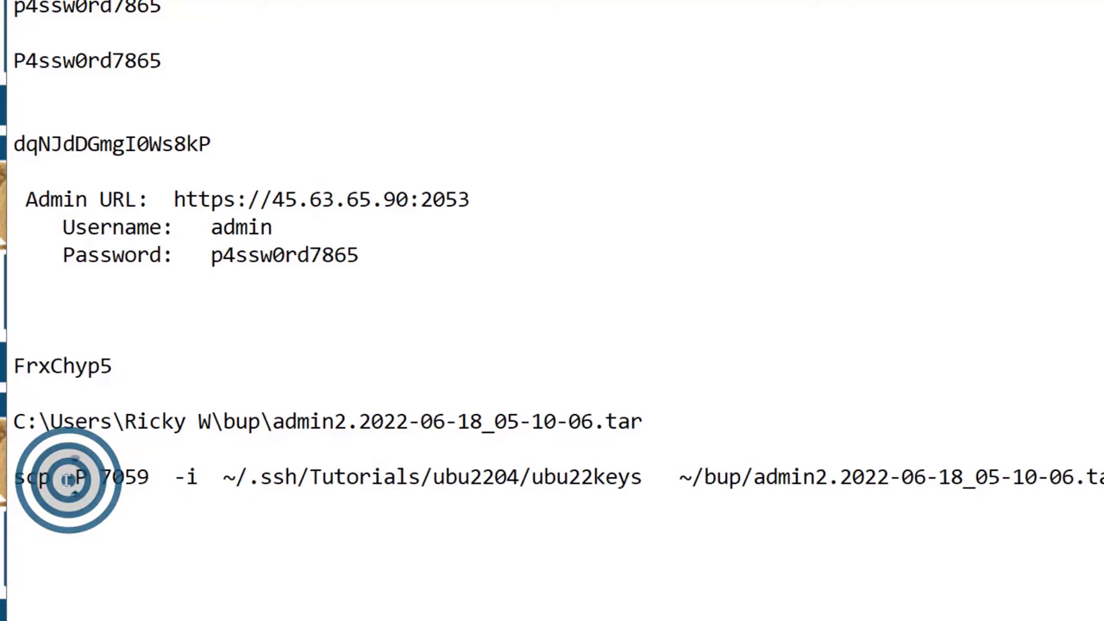
pyautogui.moveTo(69, 477); pyautogui.dragTo(656, 480)
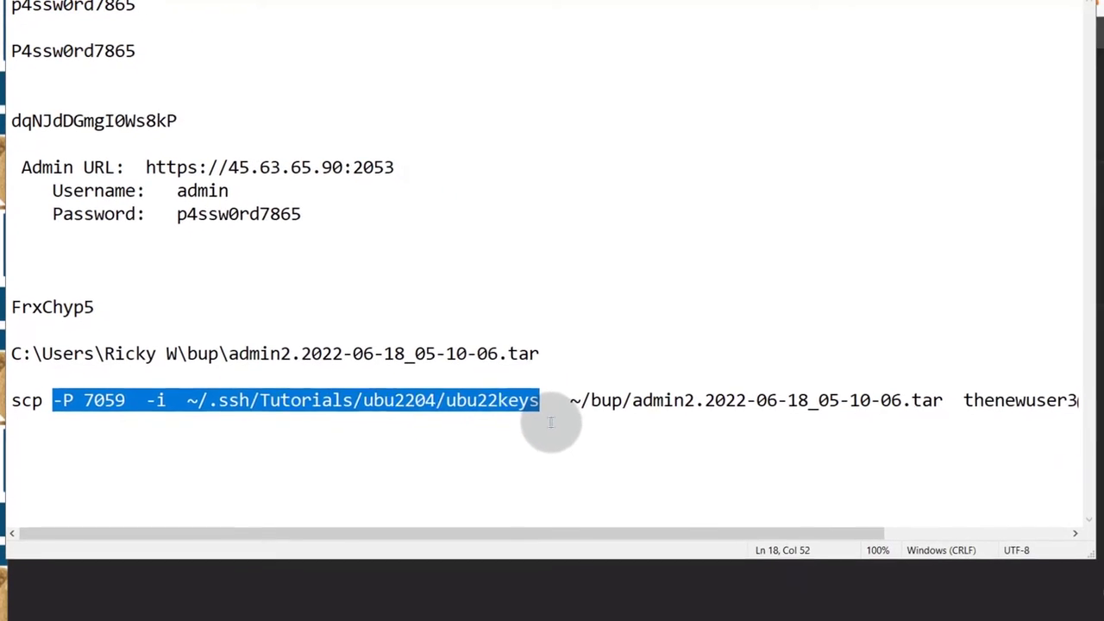
pyautogui.click(551, 423)
pyautogui.moveTo(374, 527); pyautogui.dragTo(561, 513)
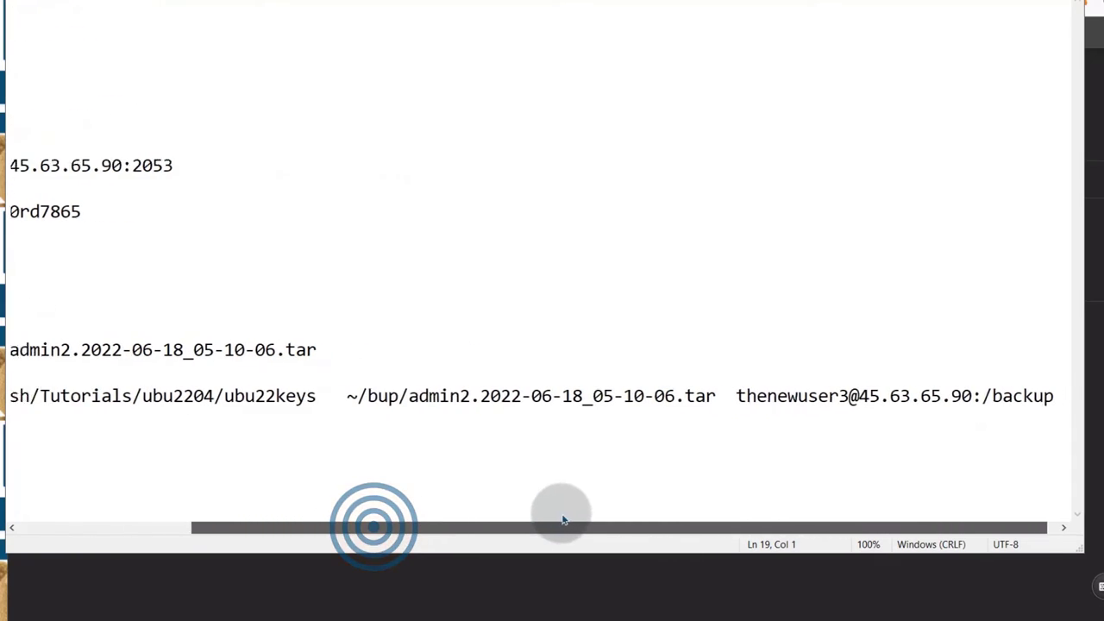
pyautogui.doubleClick(340, 396)
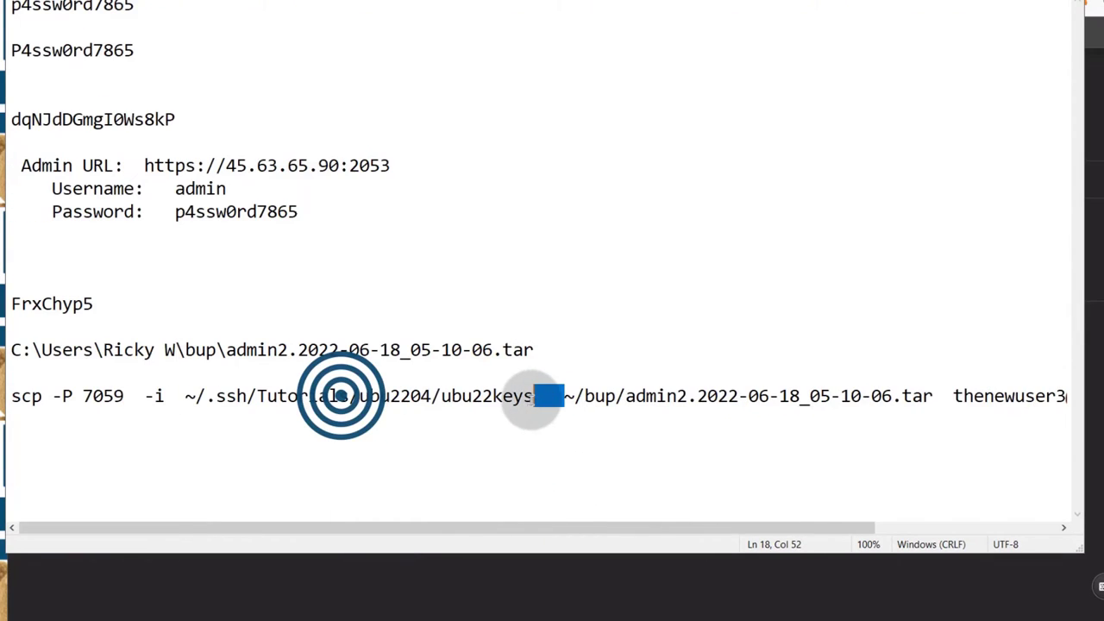
pyautogui.click(437, 439)
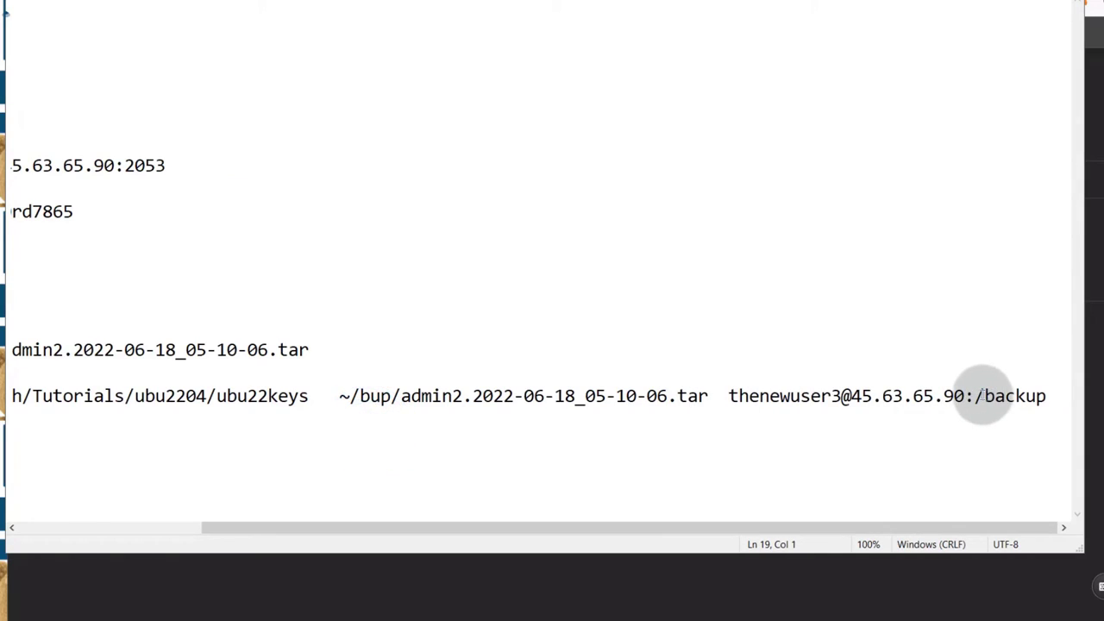
# Step: Replace ~/bup with the copied /backup so the source reads /backup/admin2.2022-06-18_05-10-06.tar
pyautogui.moveTo(975, 396); pyautogui.dragTo(1047, 395)
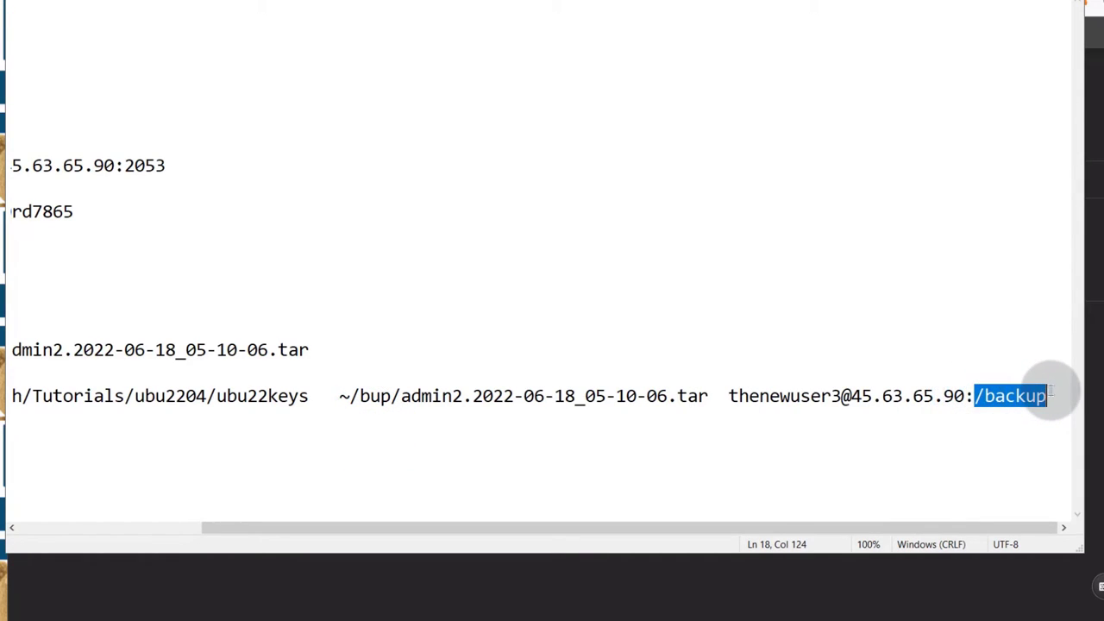
pyautogui.rightClick(1049, 395)
pyautogui.click(1066, 440)
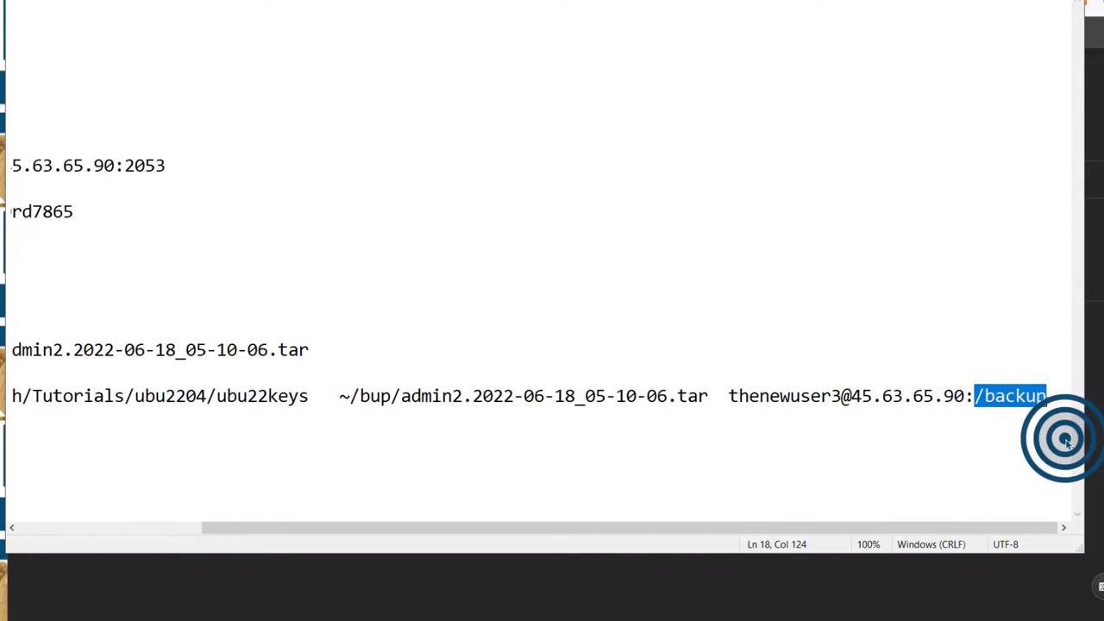
pyautogui.moveTo(340, 395); pyautogui.dragTo(617, 398)
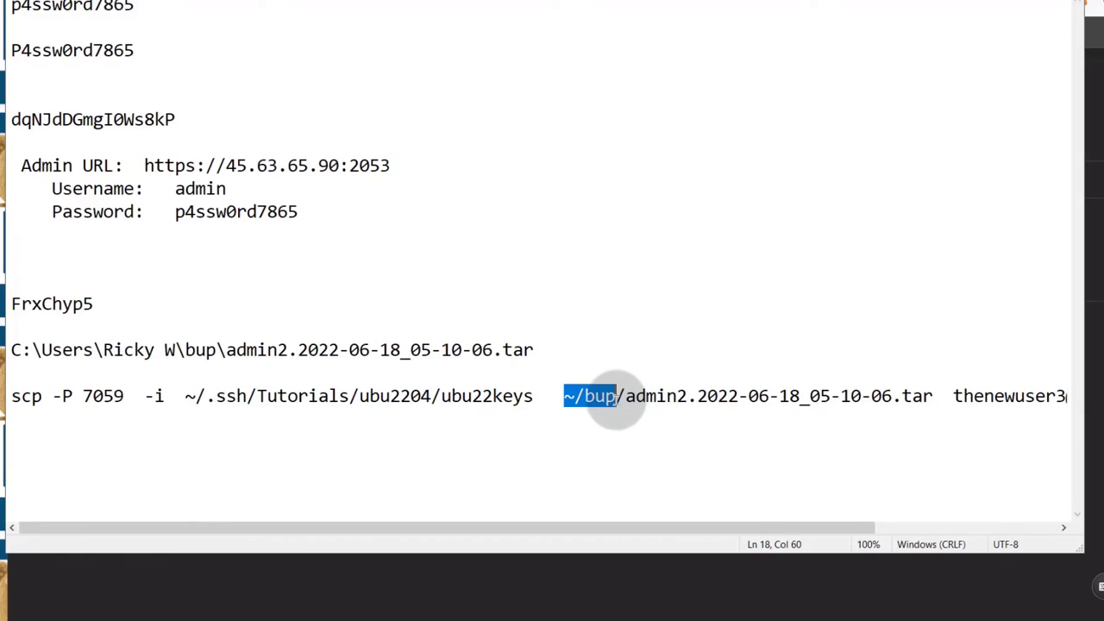
pyautogui.rightClick(600, 399)
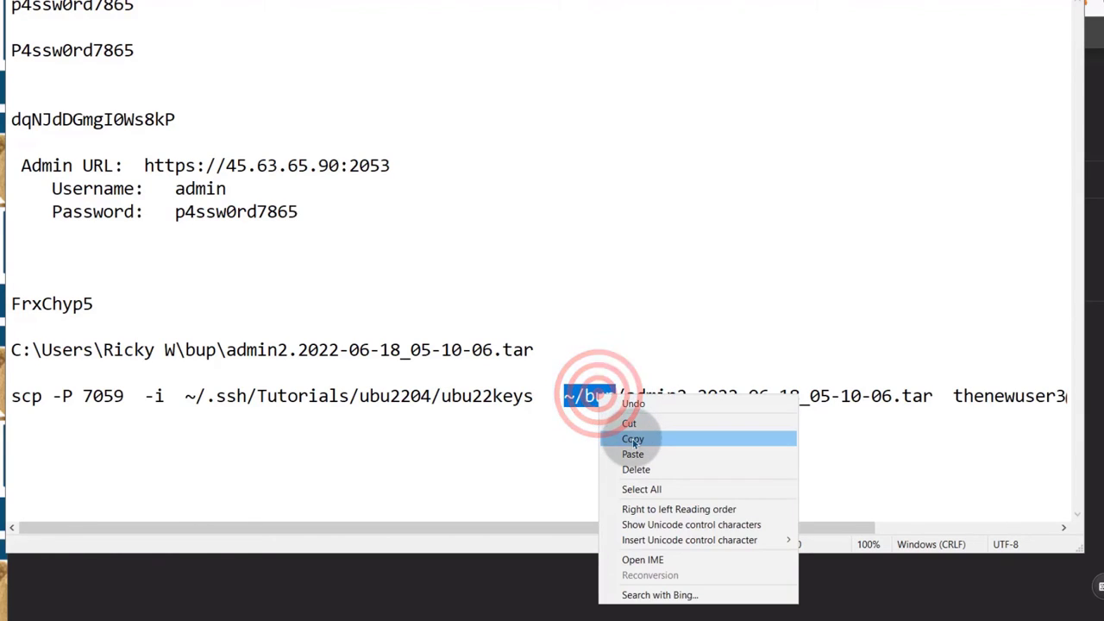
pyautogui.click(633, 454)
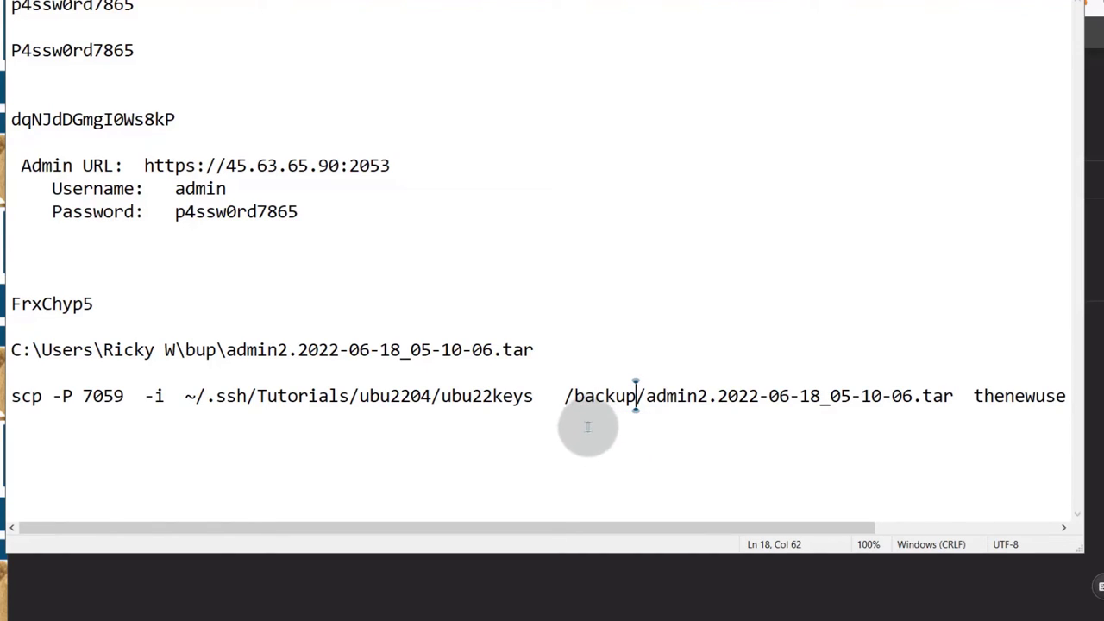
pyautogui.moveTo(488, 527); pyautogui.dragTo(730, 526)
pyautogui.doubleClick(375, 395)
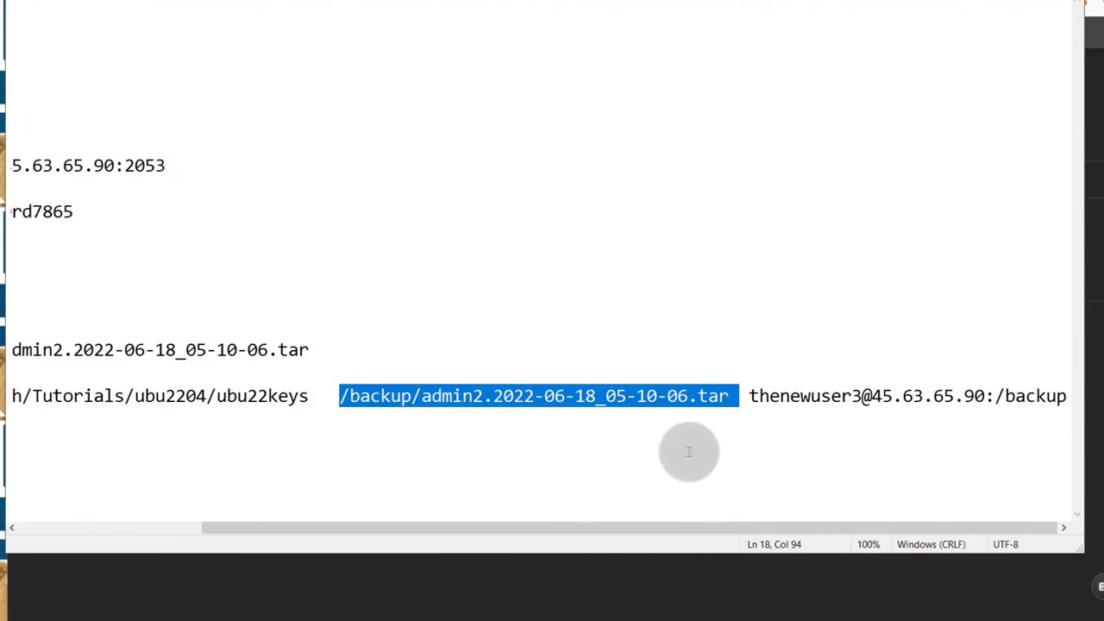
pyautogui.click(730, 398)
pyautogui.click(466, 524)
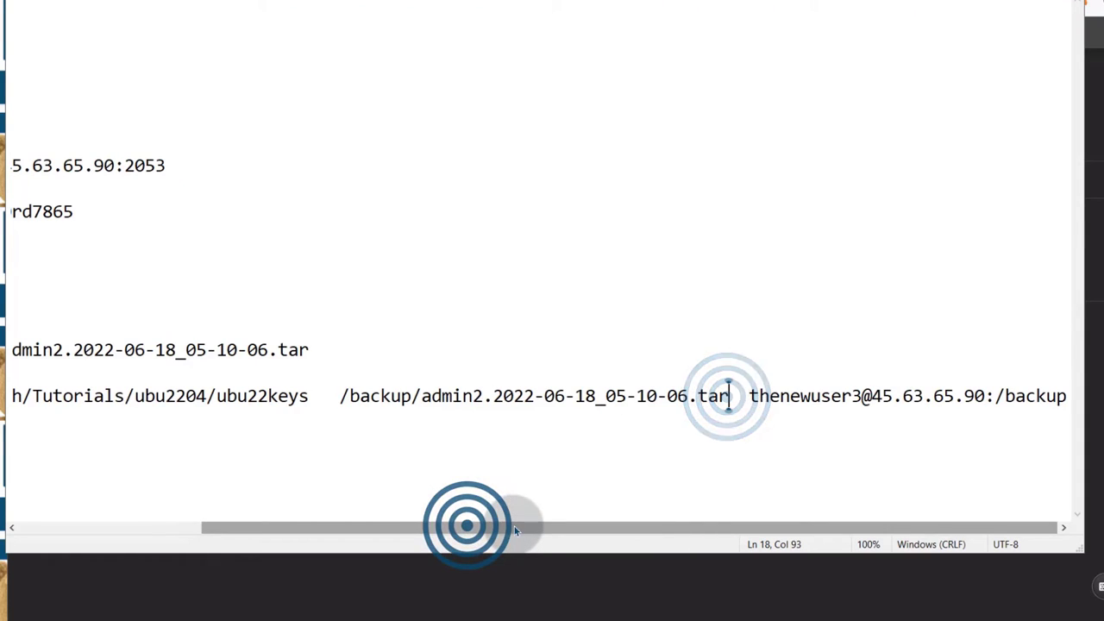
pyautogui.moveTo(515, 528); pyautogui.dragTo(158, 528)
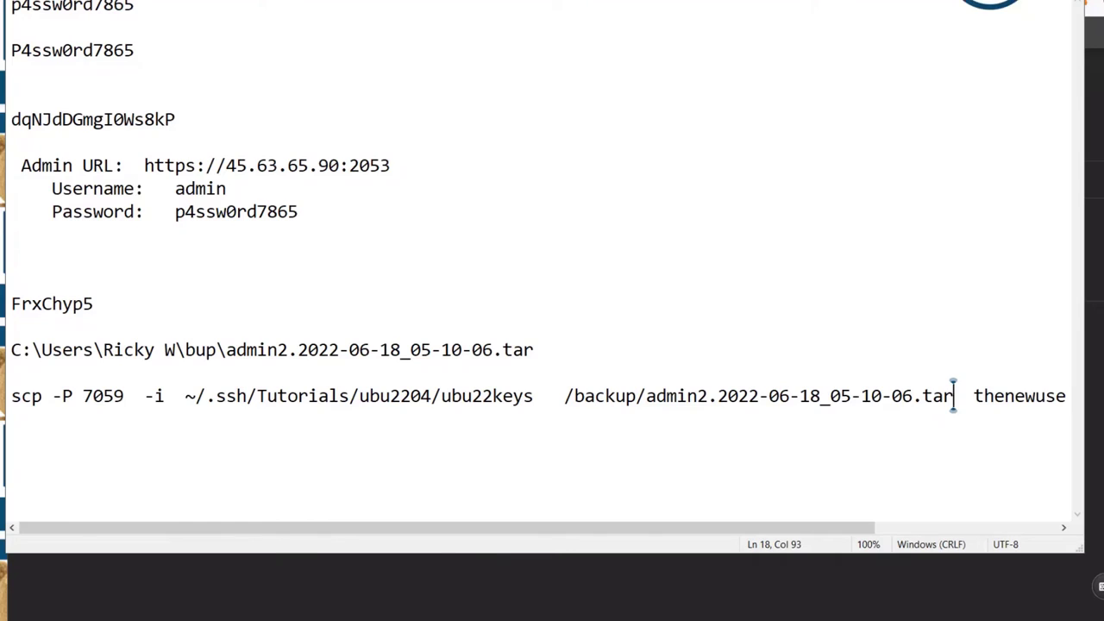
pyautogui.hotkey('alt', 'Tab')
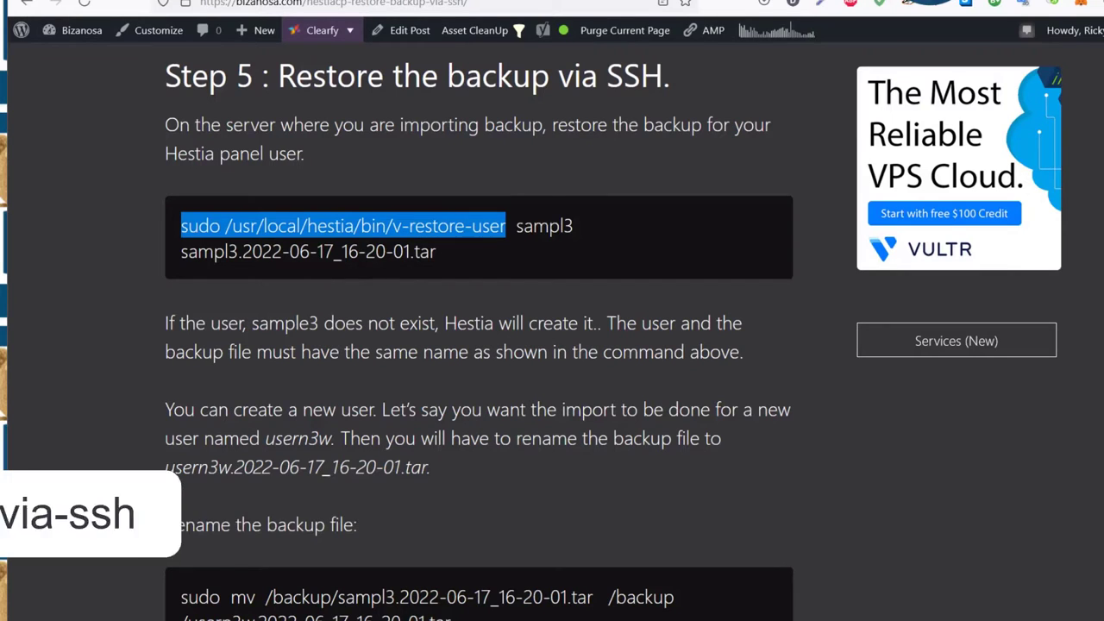
pyautogui.scroll(10, 386, 267)
pyautogui.scroll(15, 387, 268)
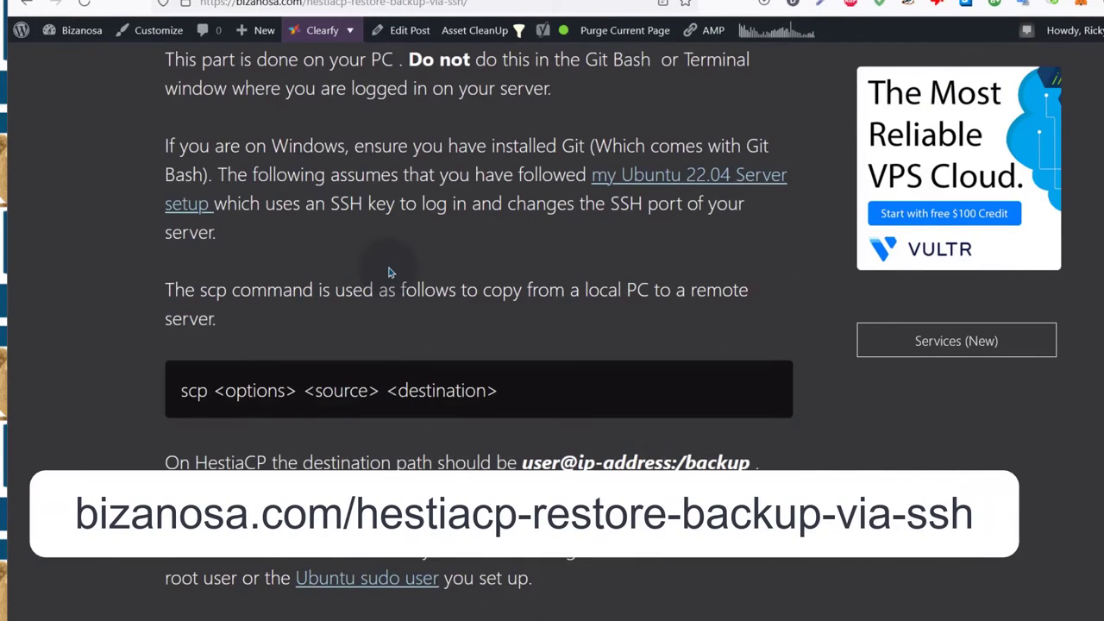
pyautogui.scroll(-15, 349, 458)
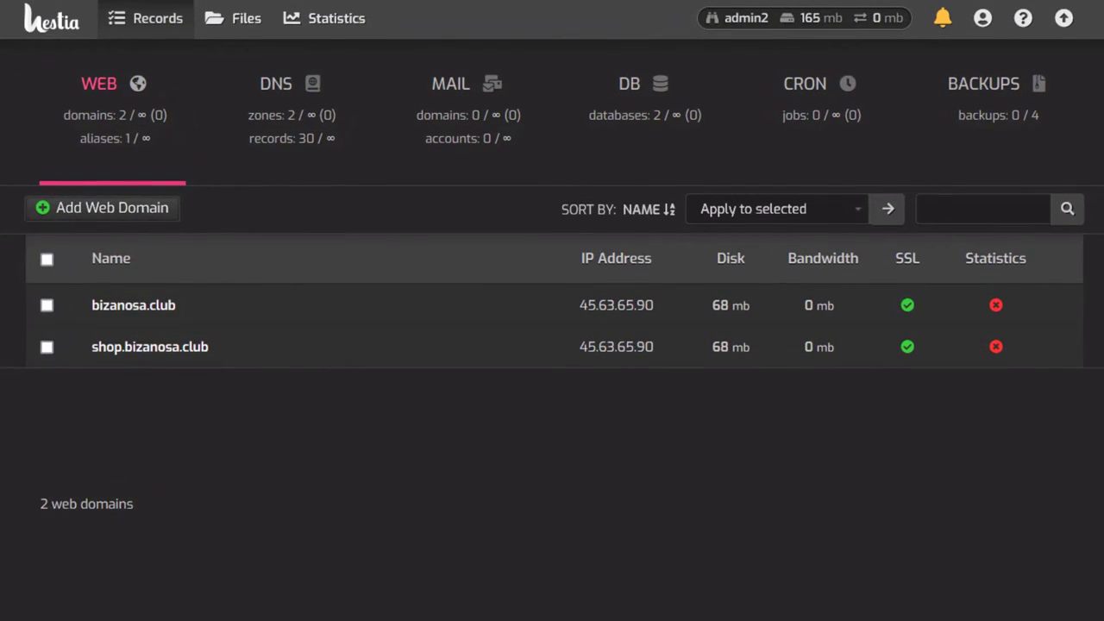
# Step: Open database admin2_49931 for editing and inspect its full prefixed database and user names
pyautogui.click(630, 95)
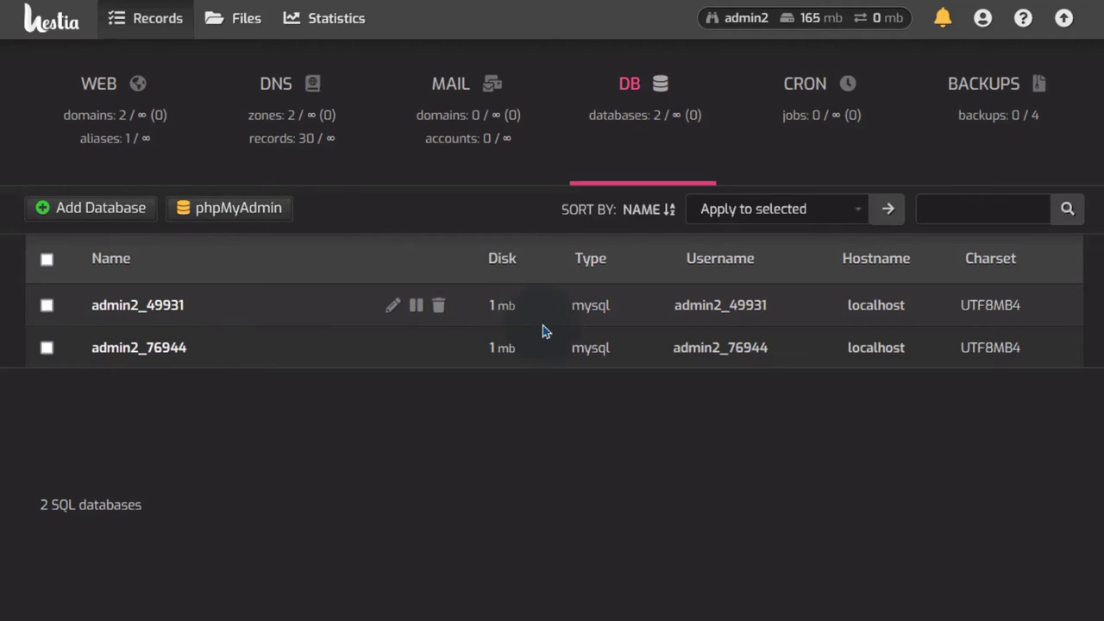
pyautogui.click(393, 307)
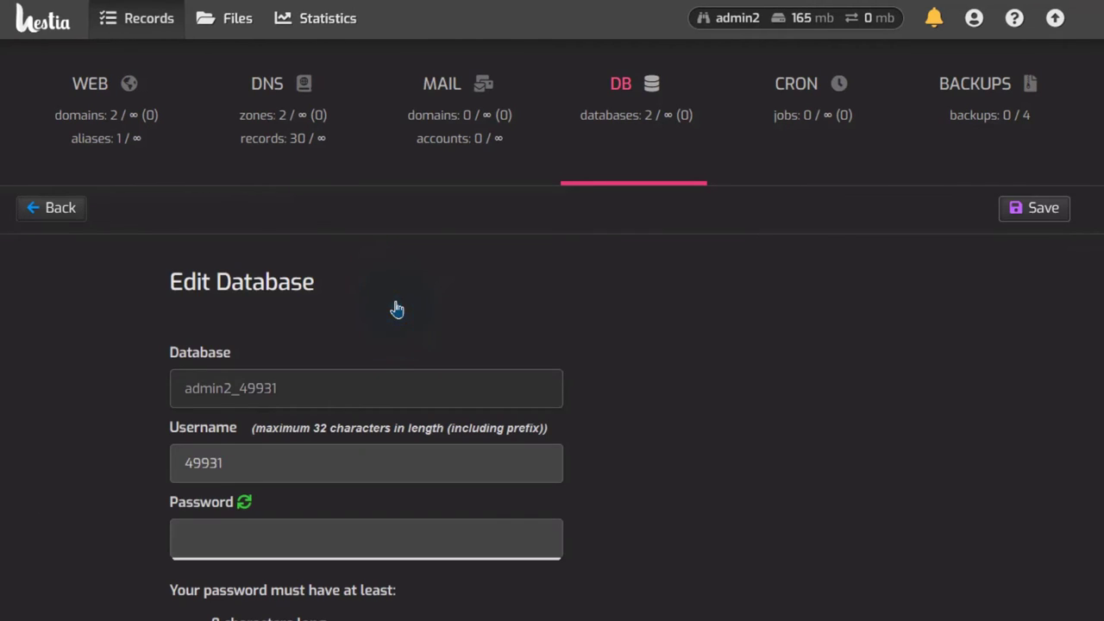
pyautogui.scroll(-3, 532, 469)
pyautogui.click(259, 326)
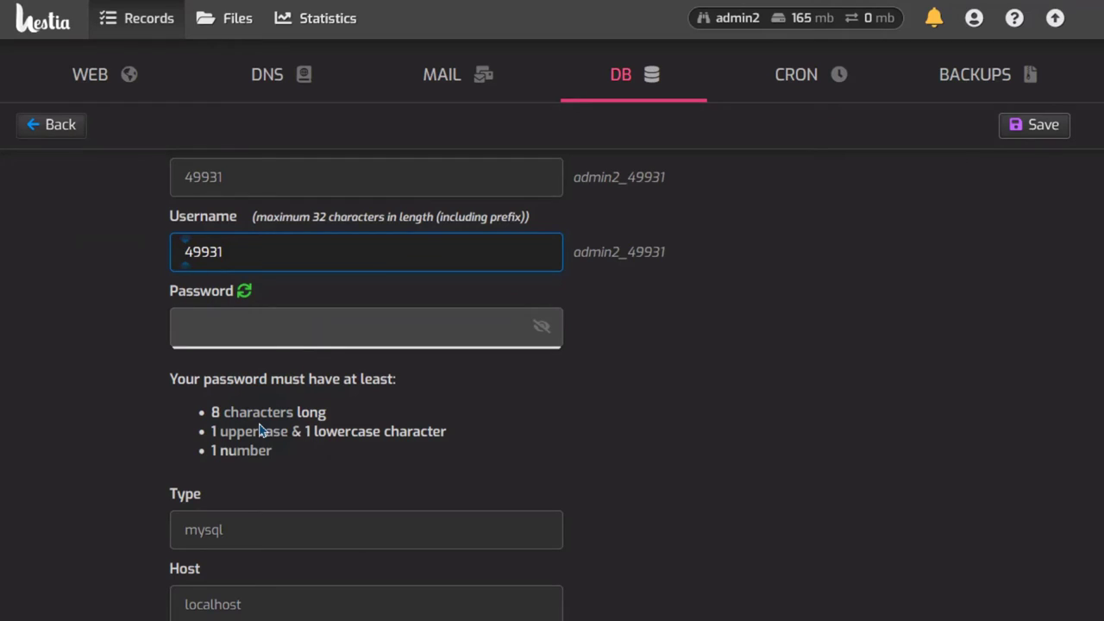
pyautogui.scroll(3, 533, 446)
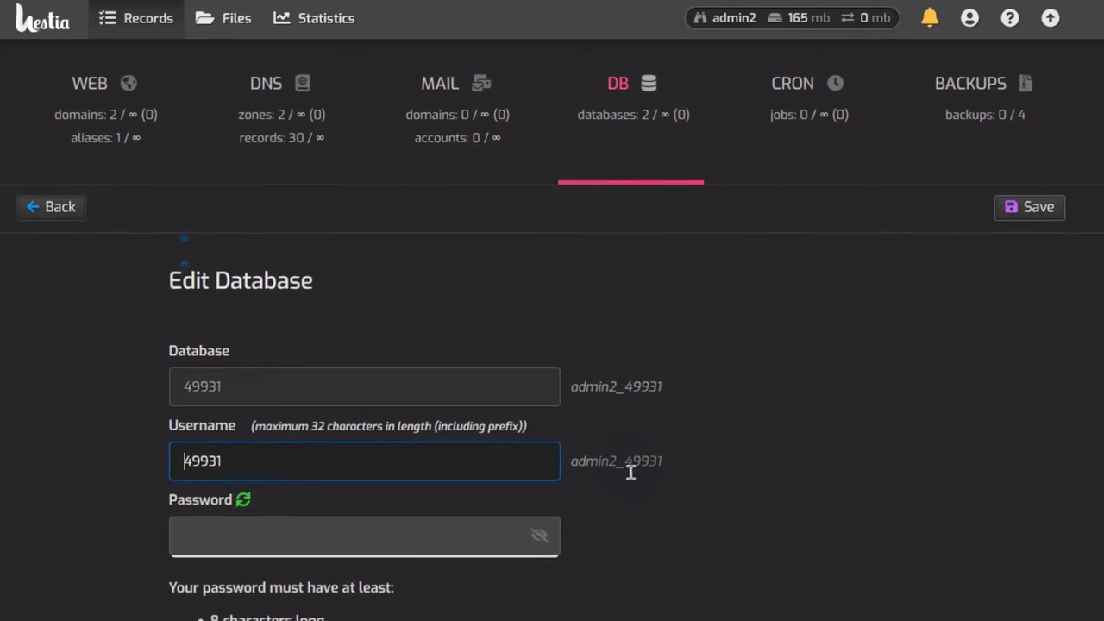
pyautogui.scroll(-3, 517, 458)
pyautogui.scroll(3, 362, 449)
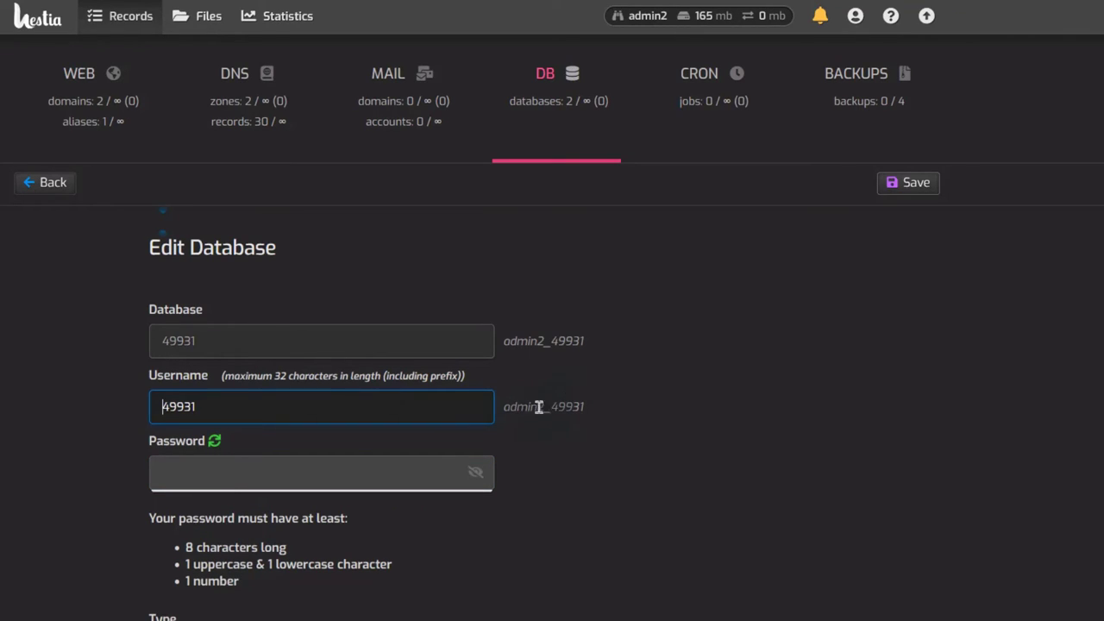
pyautogui.click(204, 409)
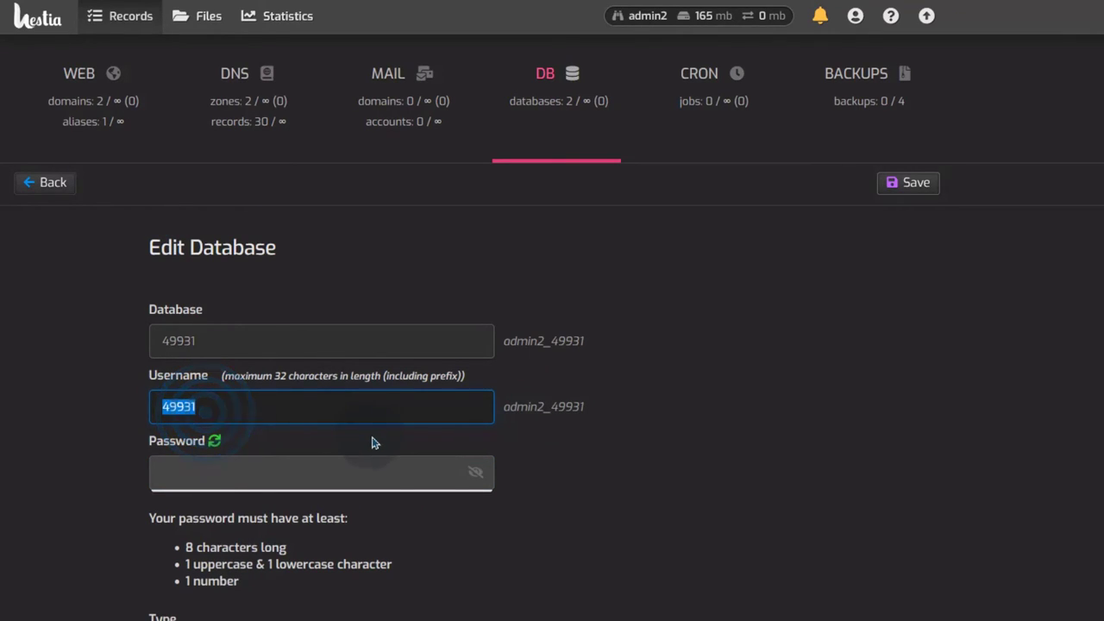
pyautogui.click(608, 523)
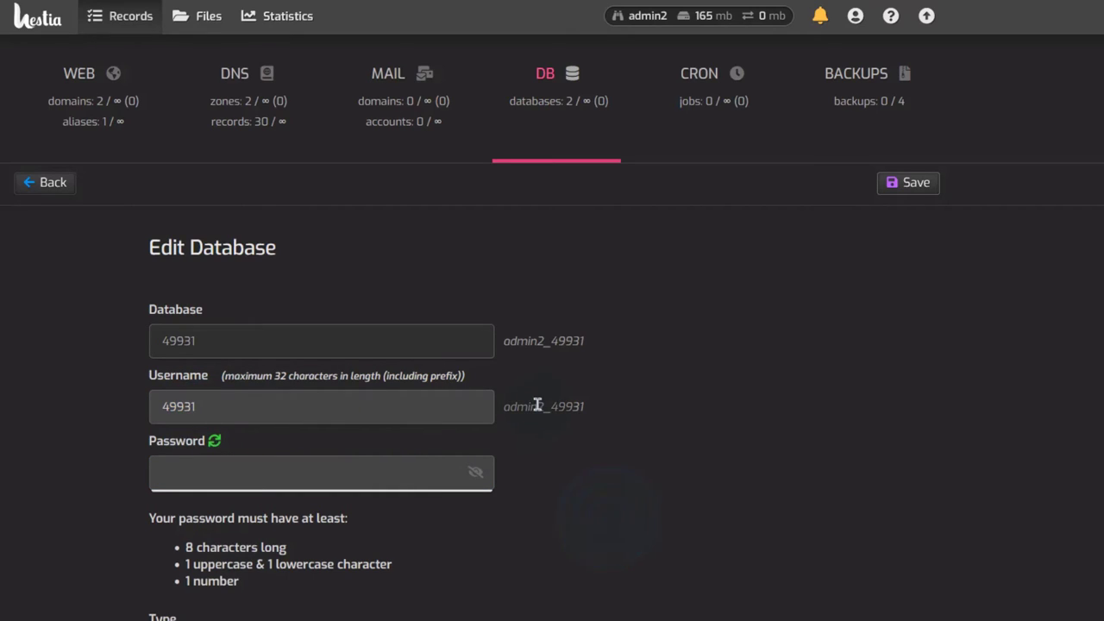
pyautogui.click(594, 403)
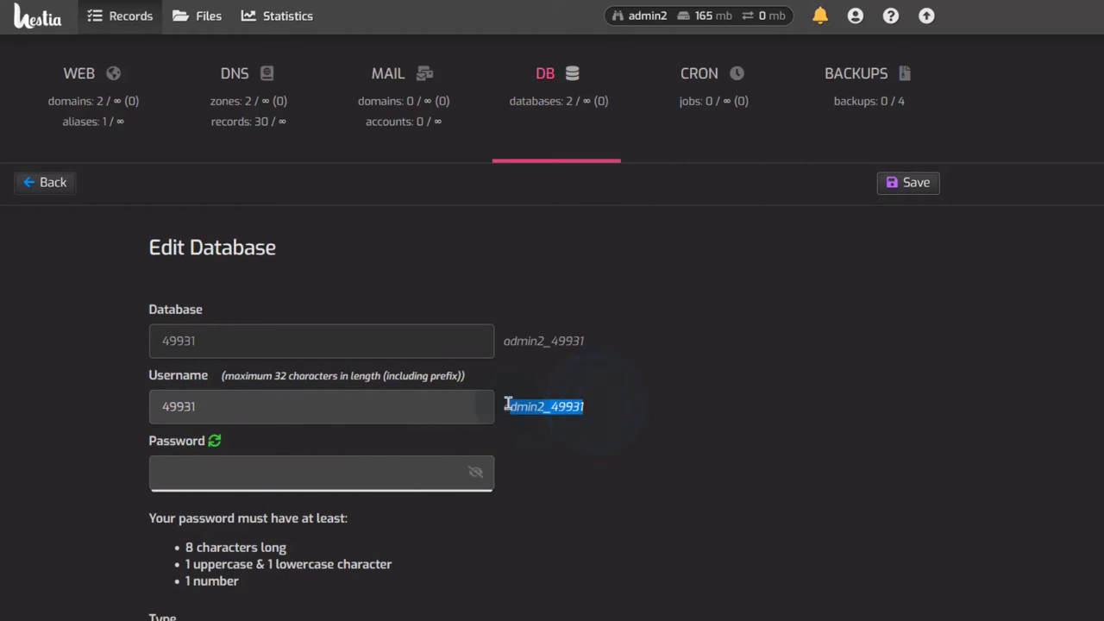
pyautogui.moveTo(535, 407); pyautogui.dragTo(366, 417)
pyautogui.click(586, 340)
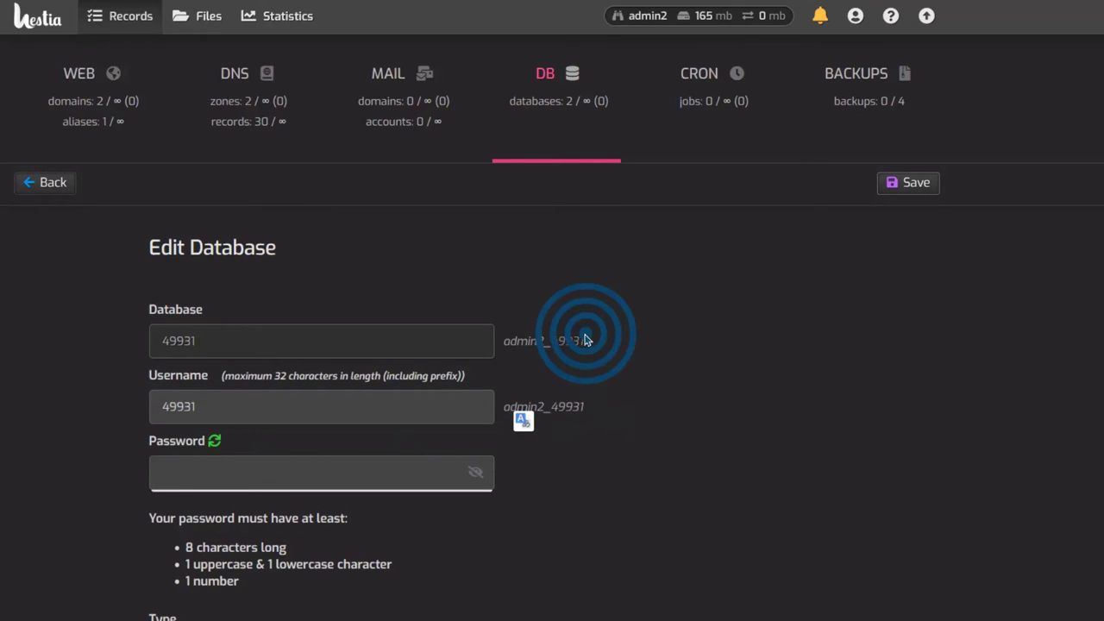
pyautogui.moveTo(532, 345); pyautogui.dragTo(508, 343)
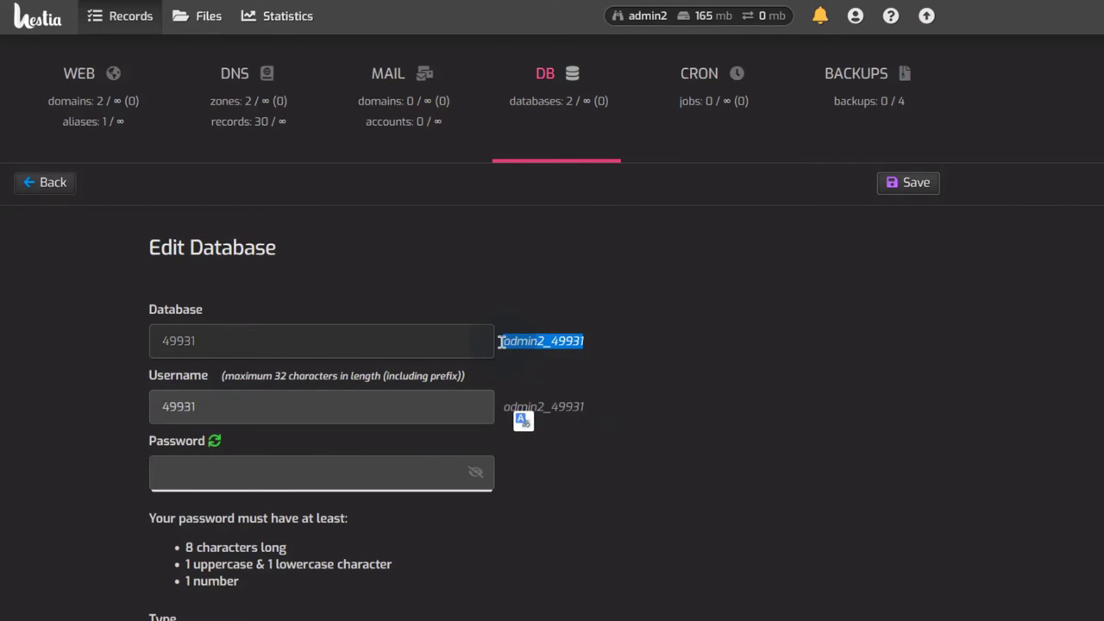
pyautogui.click(87, 317)
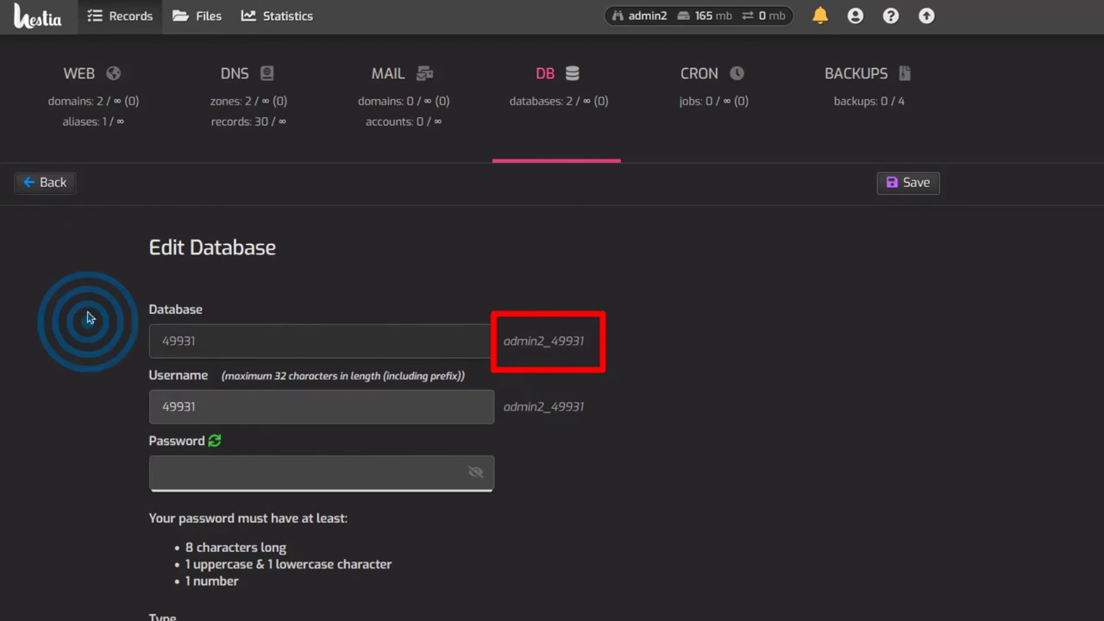
# Step: Return to the databases list and open the Add Database form
pyautogui.click(57, 184)
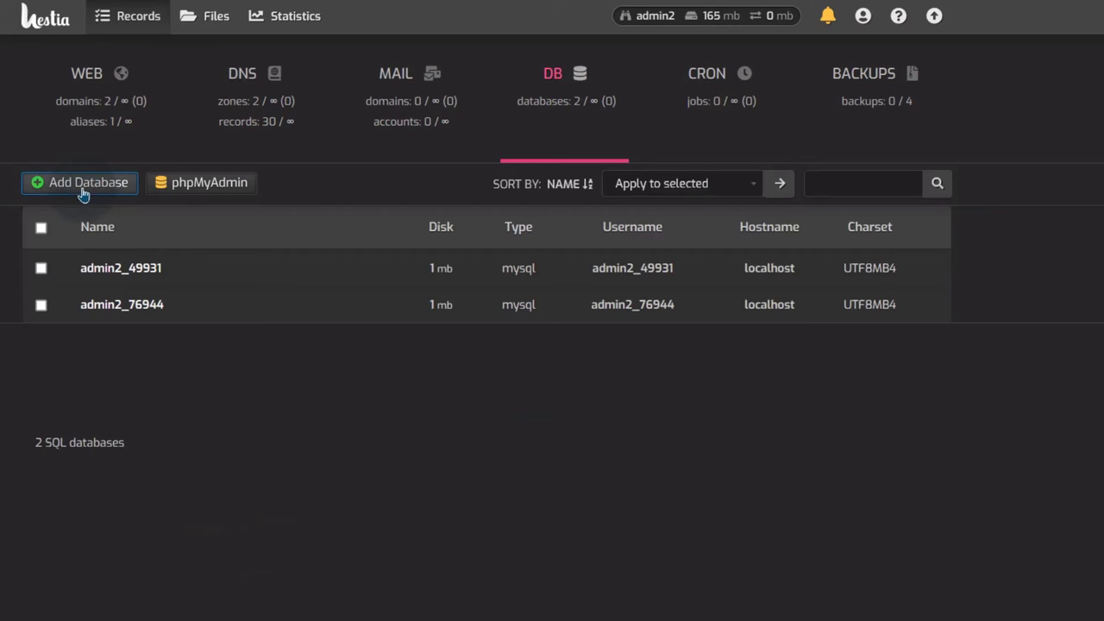
pyautogui.click(80, 186)
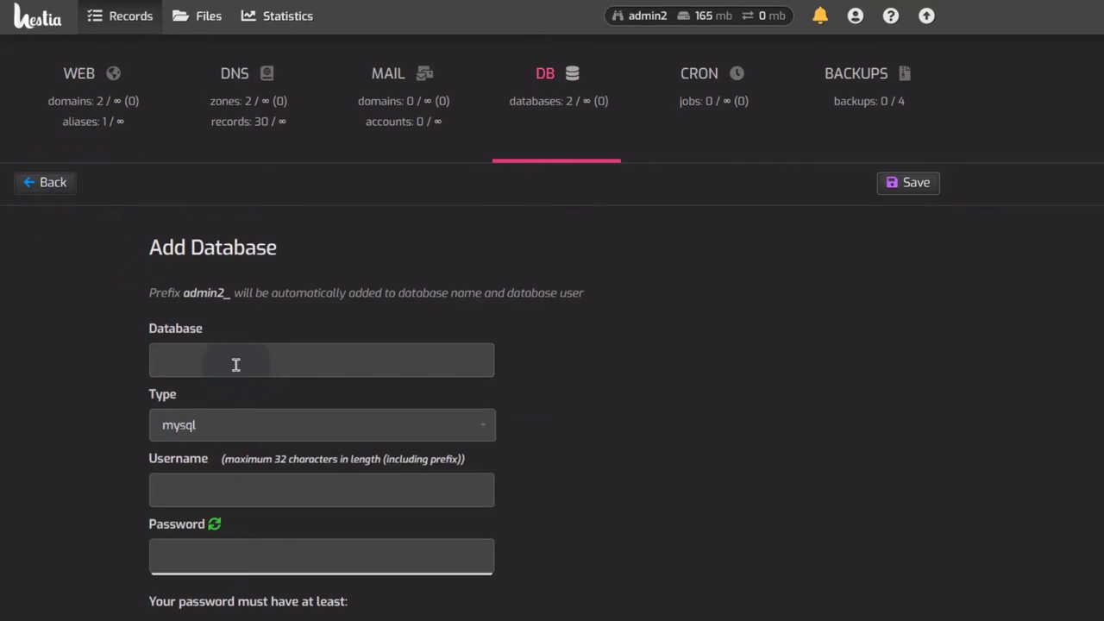
pyautogui.scroll(-3, 279, 397)
pyautogui.click(225, 310)
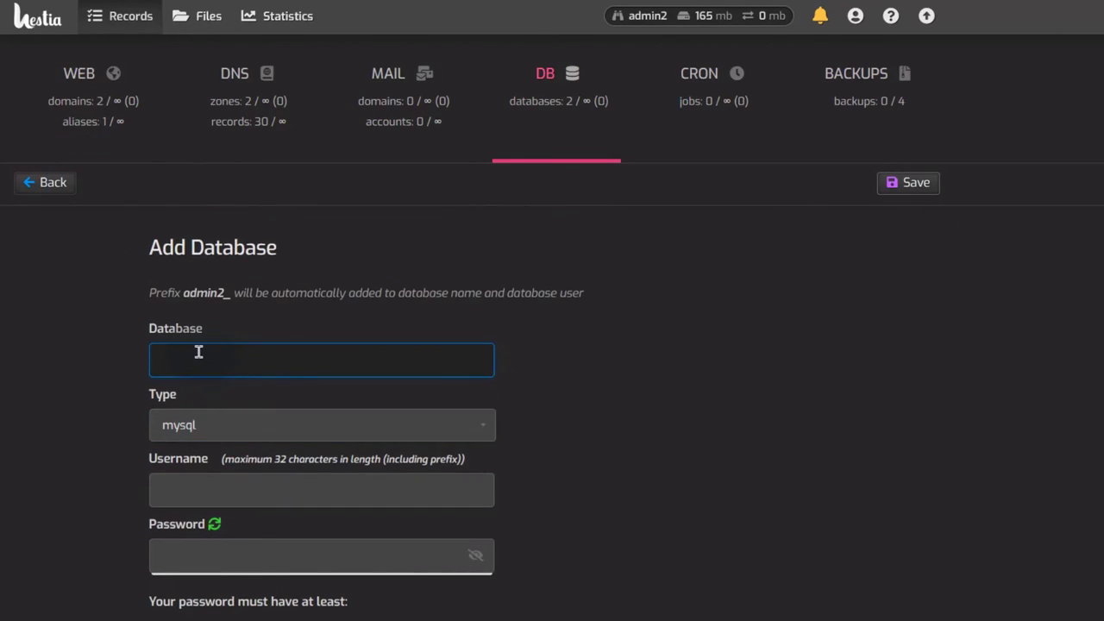
# Step: Name the database 'sample', note admin2_sample in Notepad, and keep mysql as the type
pyautogui.click(197, 351)
pyautogui.write('sample')
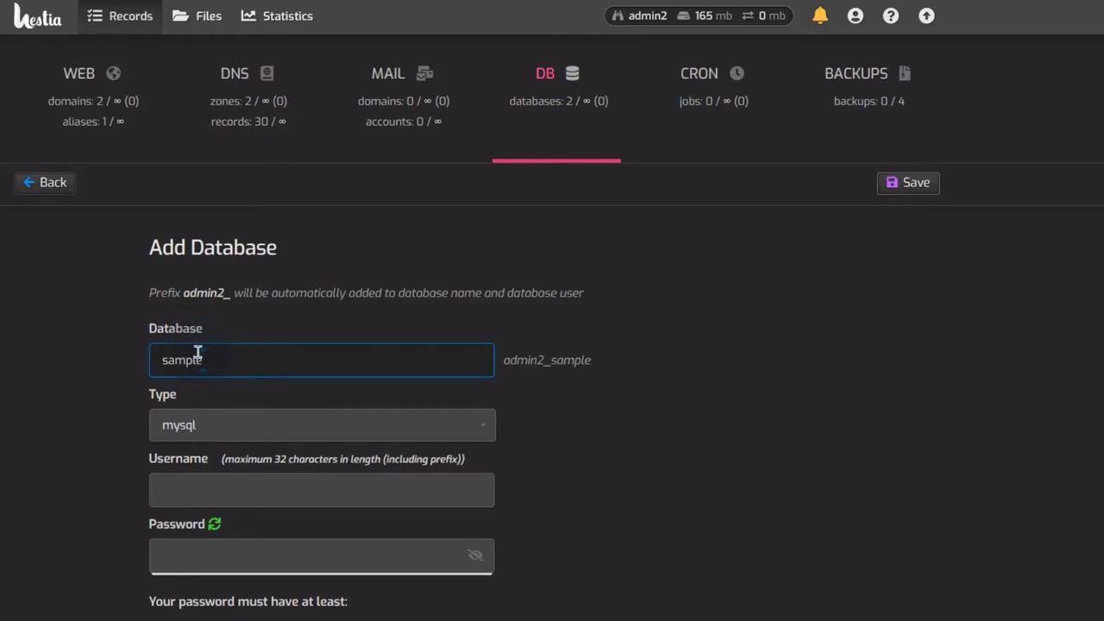
pyautogui.scroll(-1, 509, 364)
pyautogui.moveTo(505, 262); pyautogui.dragTo(597, 263)
pyautogui.rightClick(576, 259)
pyautogui.click(584, 272)
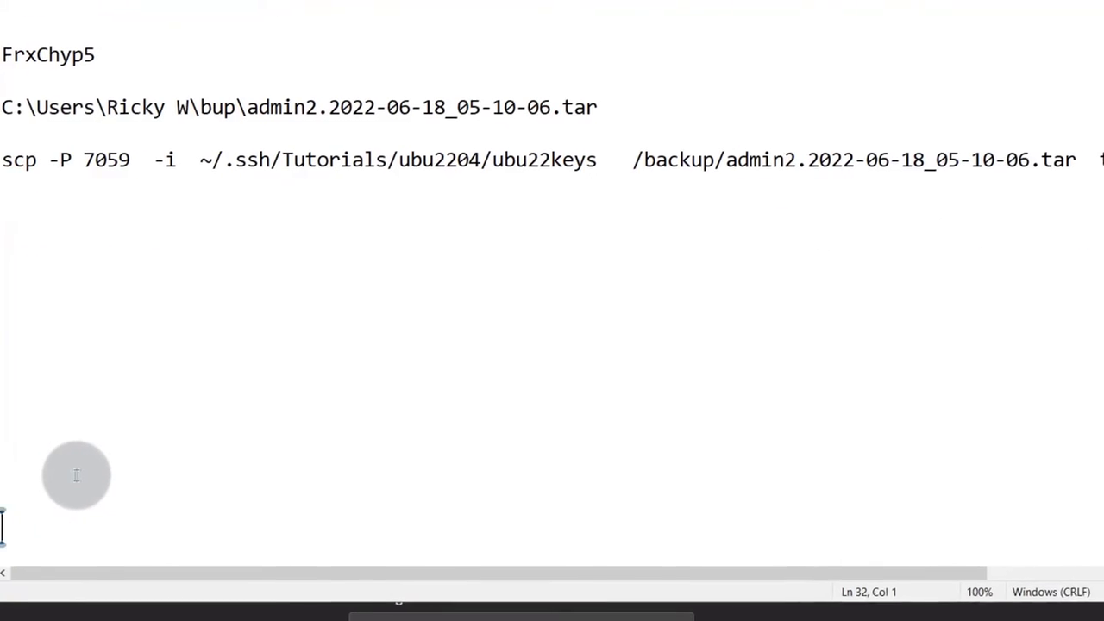
pyautogui.click(86, 475)
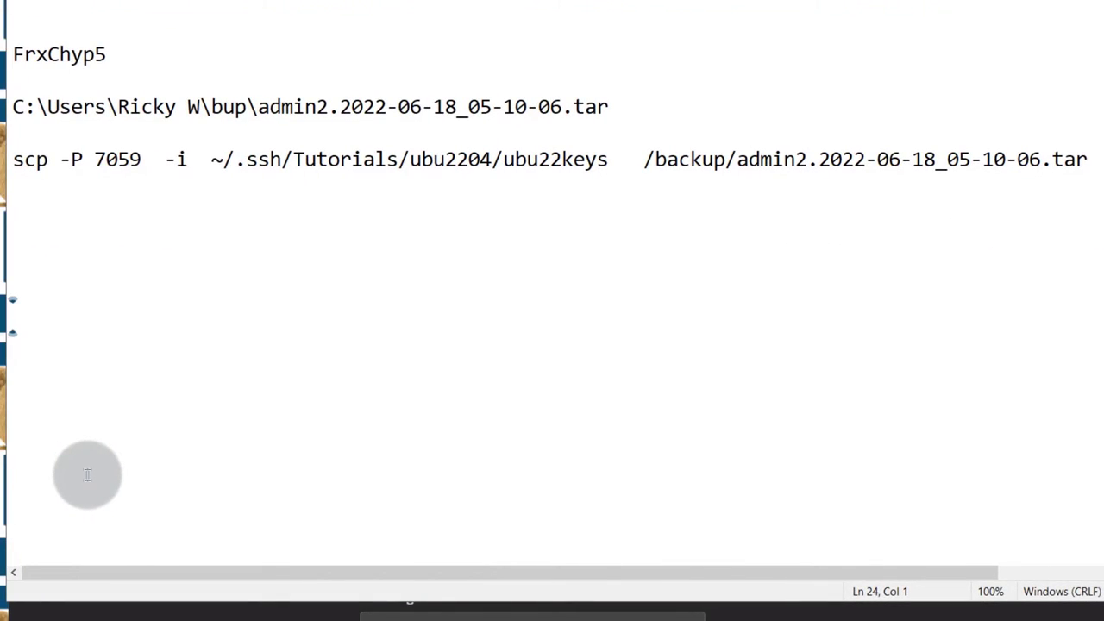
pyautogui.hotkey('ctrl', 'v')
pyautogui.click(223, 608)
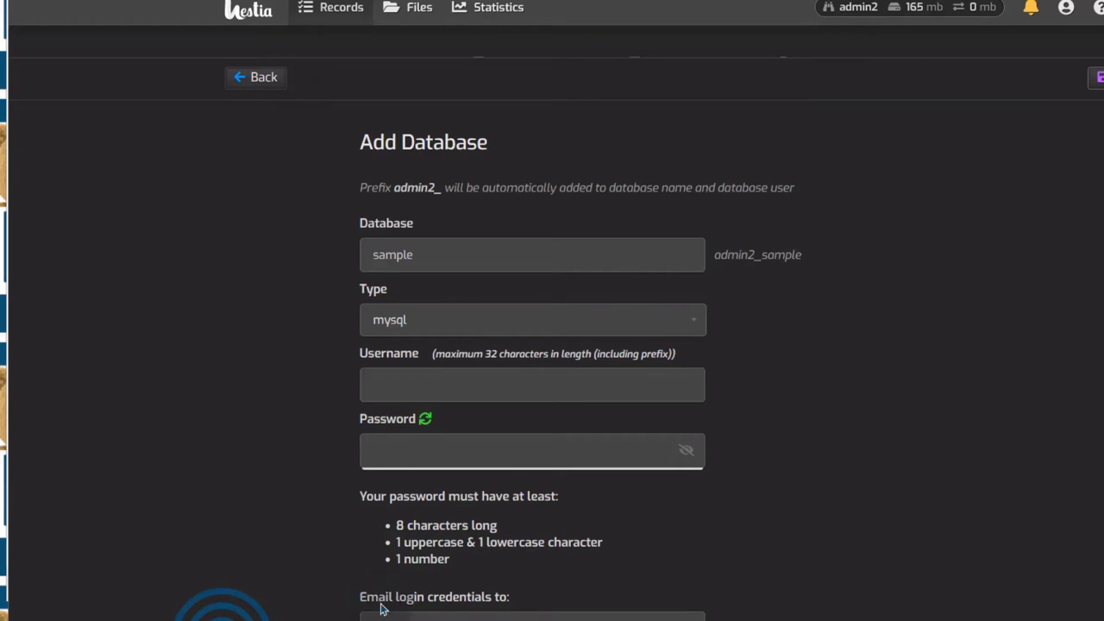
pyautogui.click(450, 326)
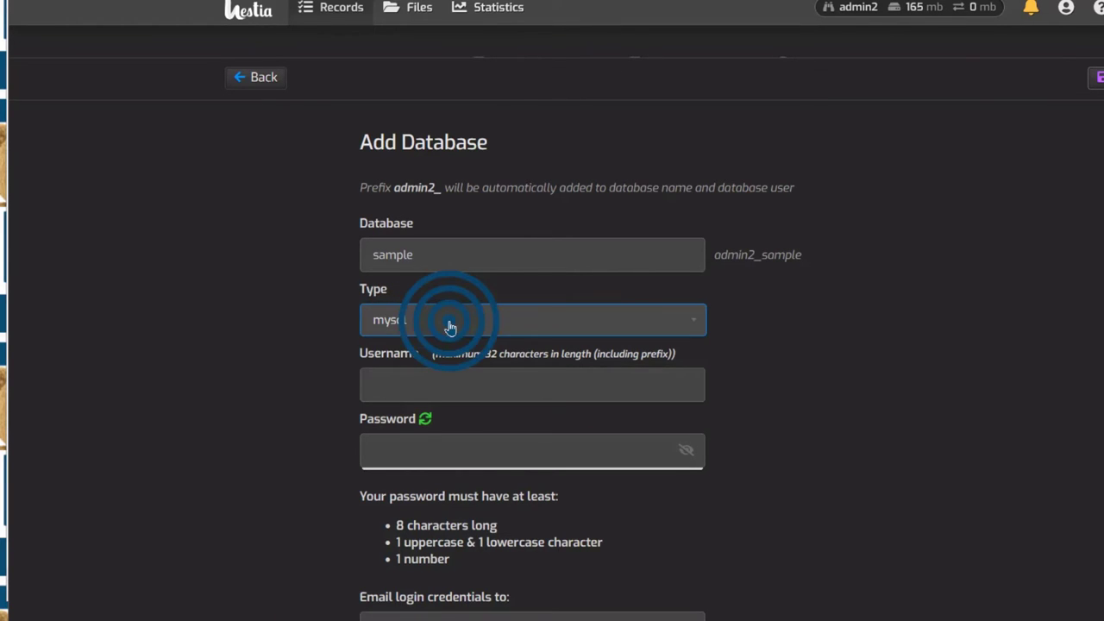
pyautogui.click(449, 322)
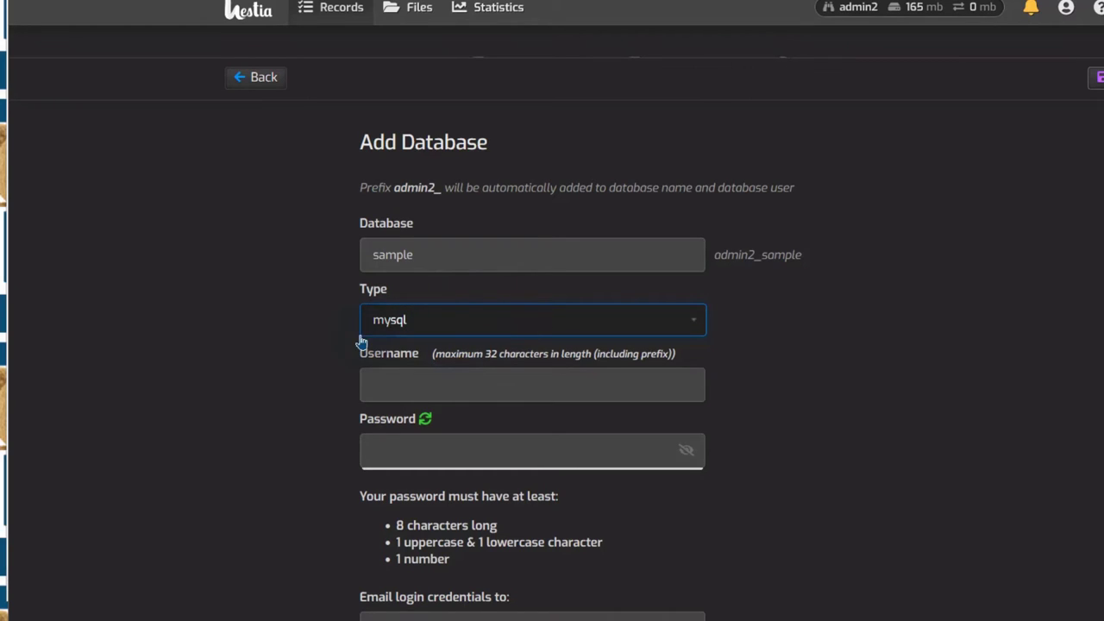
# Step: Set the username to sampl3 and paste the full admin2_sampl3 username into the notes
pyautogui.click(391, 384)
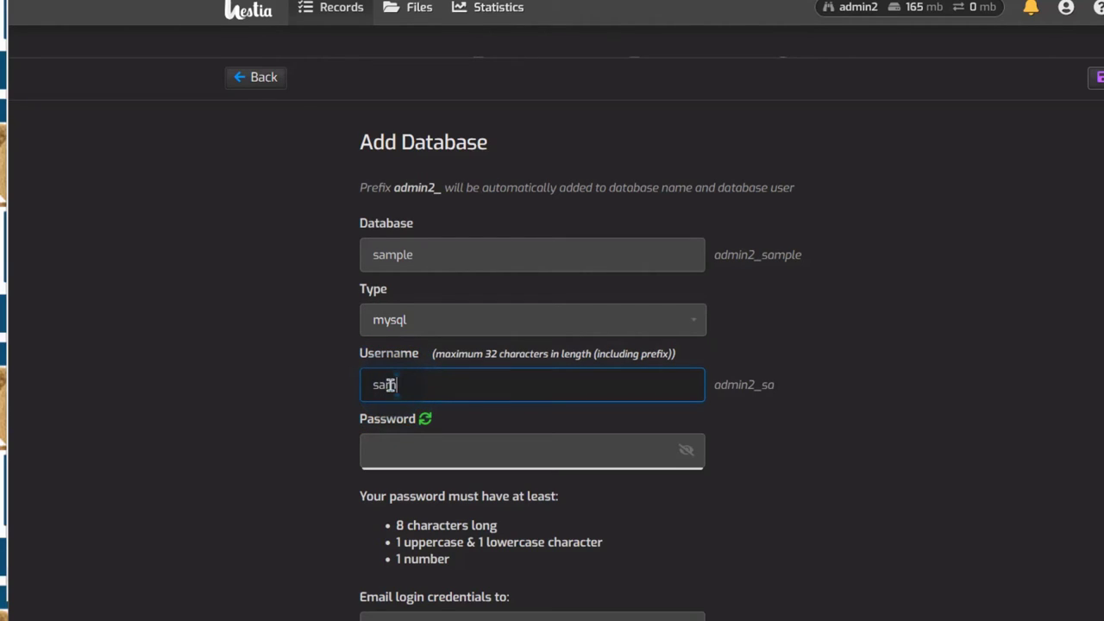
pyautogui.moveTo(804, 385); pyautogui.dragTo(710, 385)
pyautogui.rightClick(727, 389)
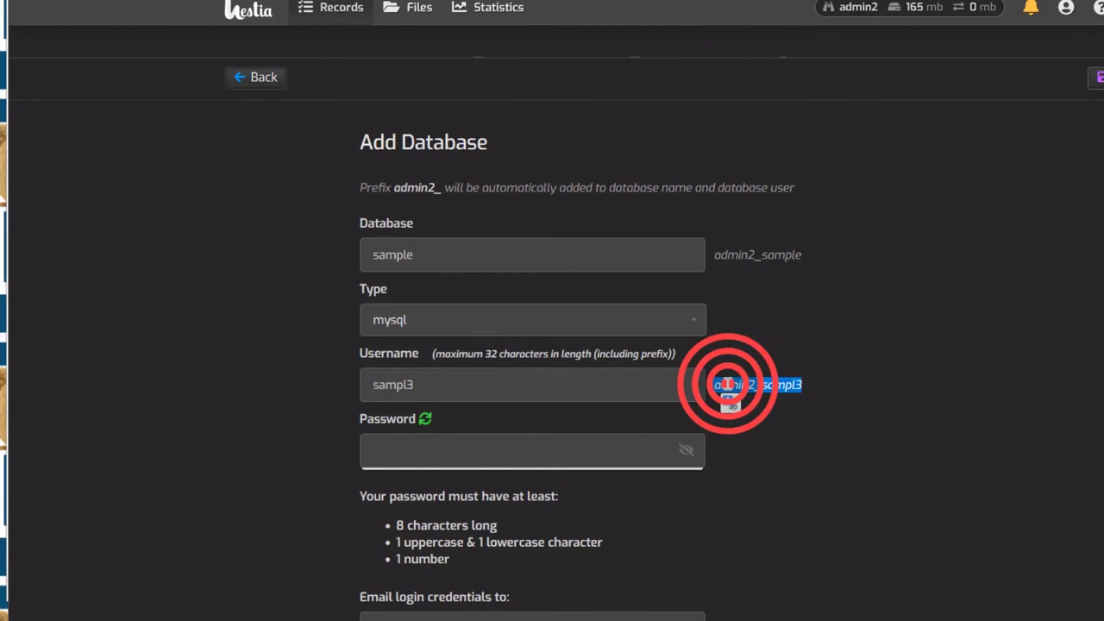
pyautogui.click(755, 42)
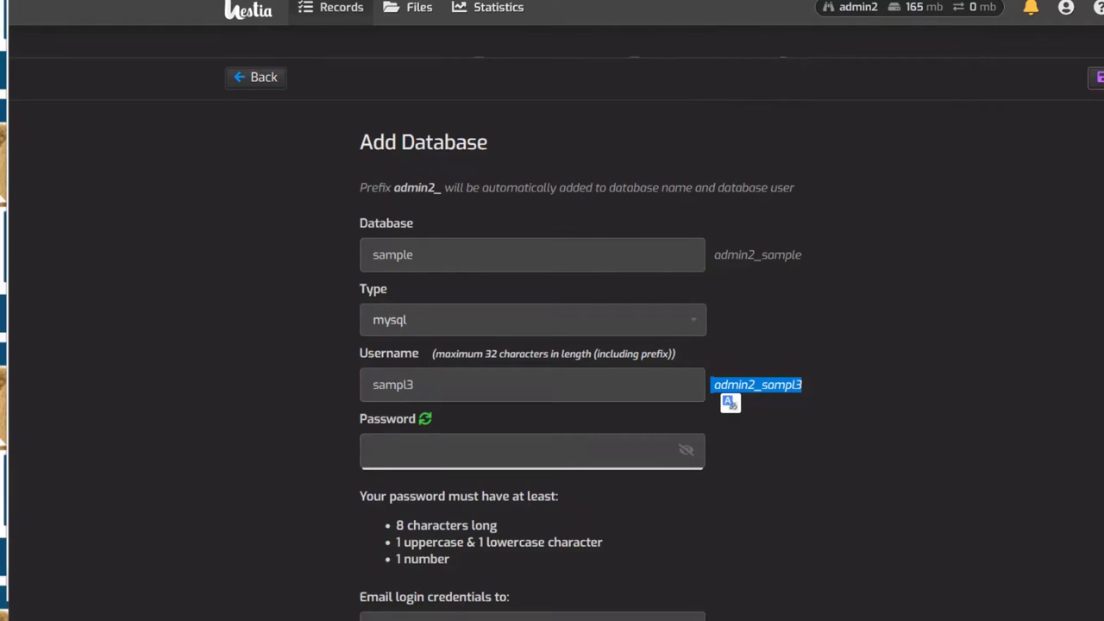
pyautogui.hotkey('alt', 'Tab')
pyautogui.click(249, 313)
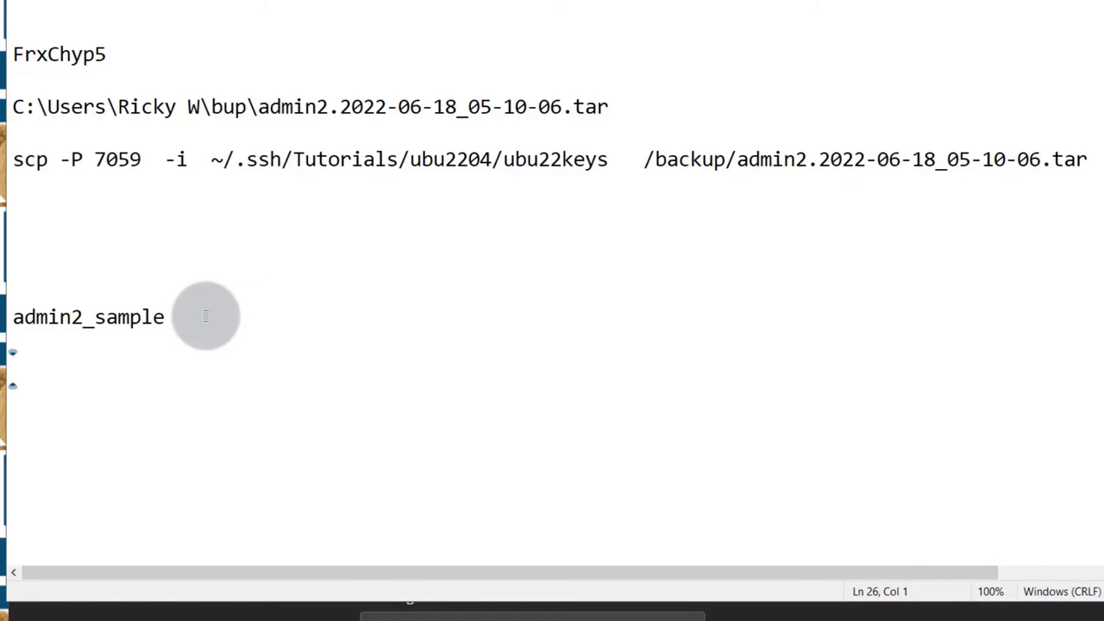
pyautogui.hotkey('ctrl', 'v')
pyautogui.hotkey('alt', 'Tab')
# Step: Enter a database password and paste a copy of it into the Notepad notes
pyautogui.click(462, 447)
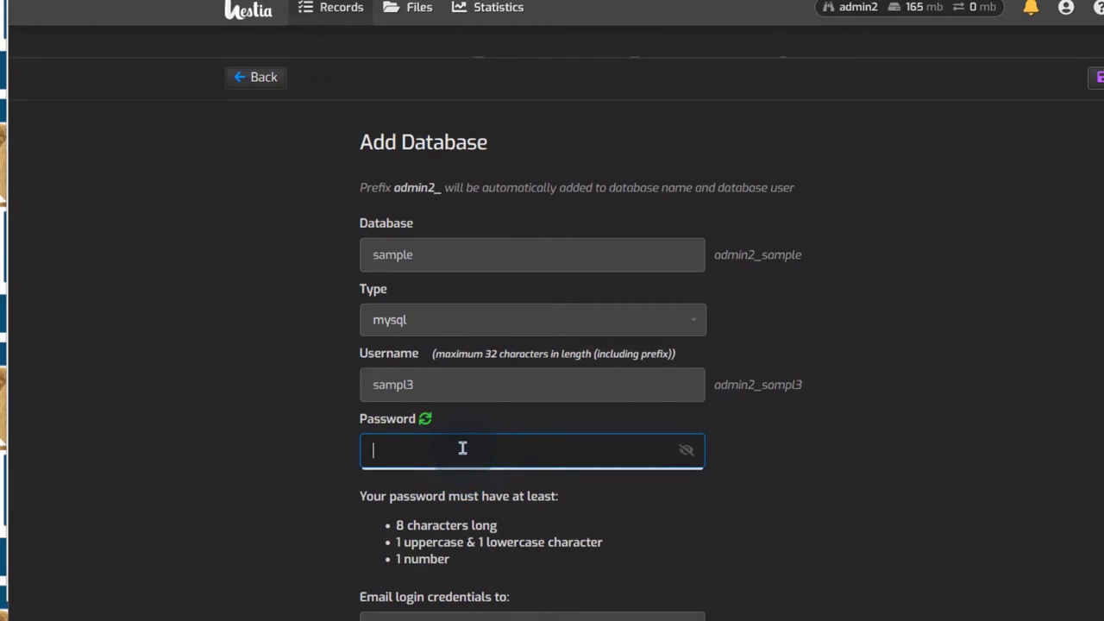
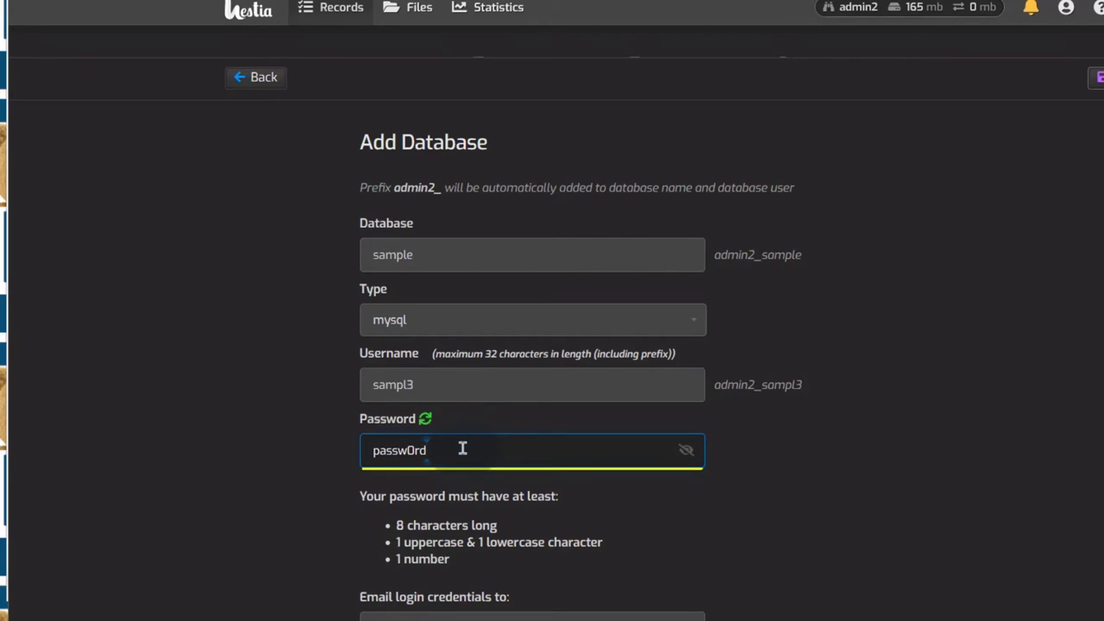
pyautogui.moveTo(468, 448); pyautogui.dragTo(372, 443)
pyautogui.rightClick(373, 443)
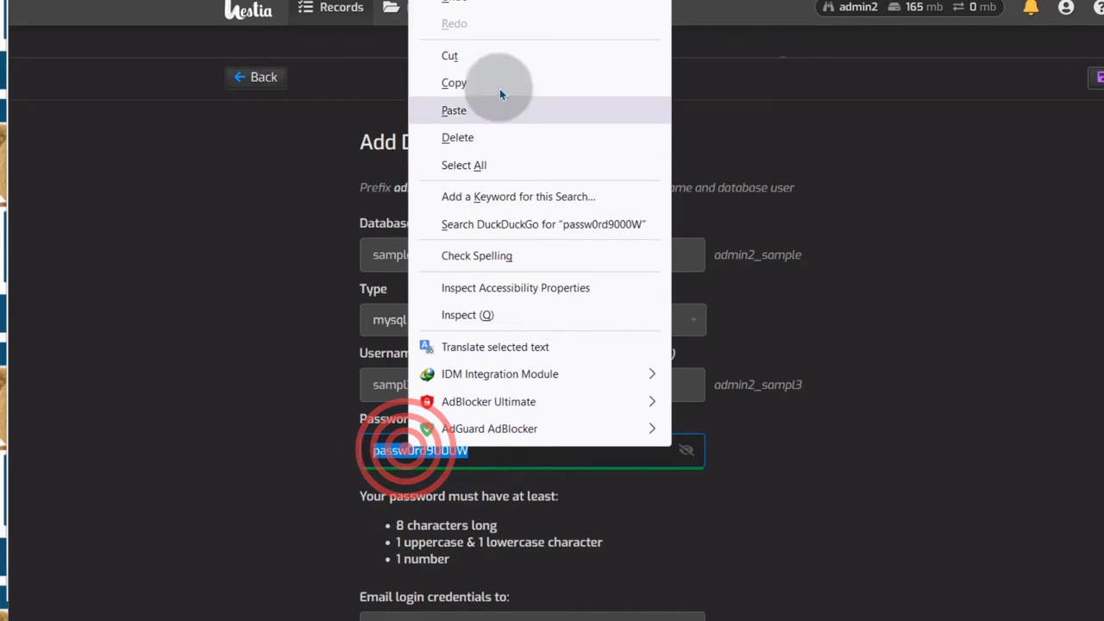
pyautogui.click(489, 86)
pyautogui.hotkey('alt', 'Tab')
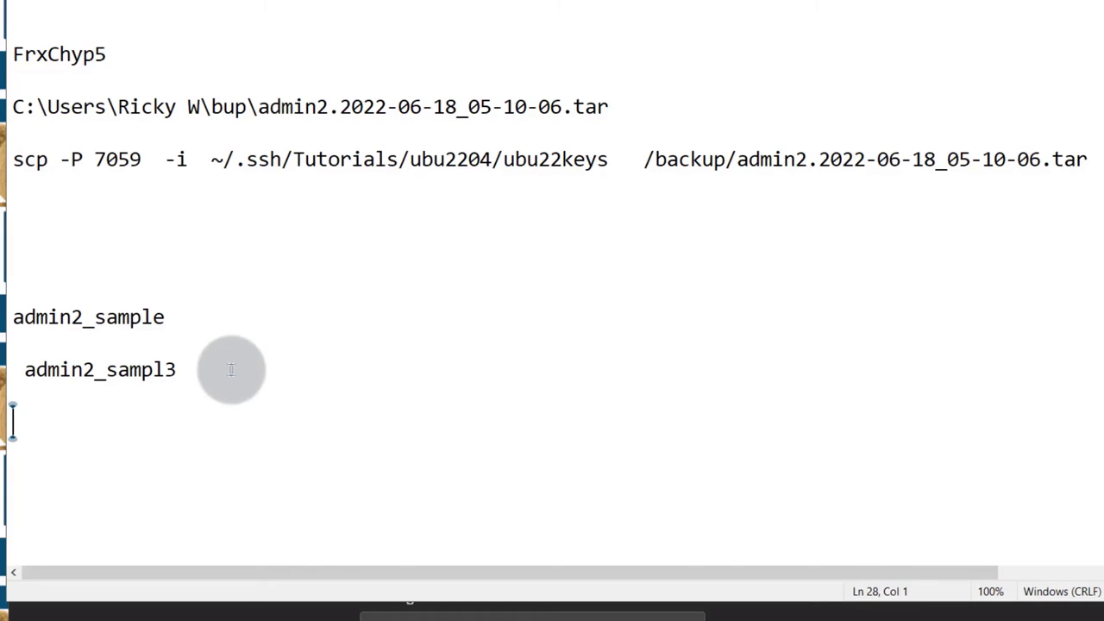
pyautogui.hotkey('ctrl', 'v')
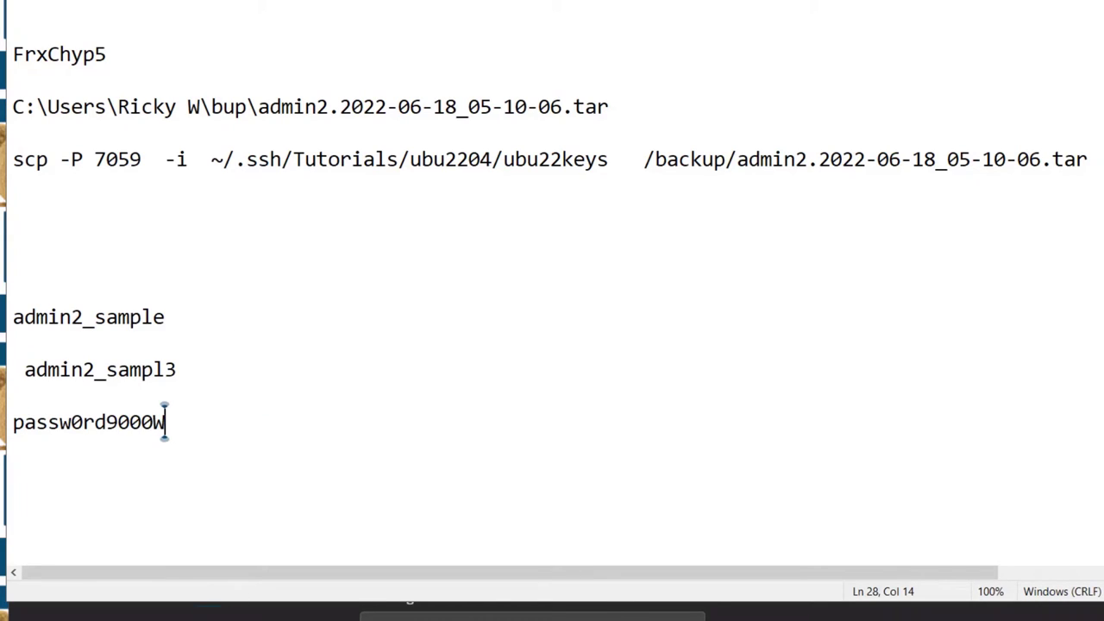
pyautogui.hotkey('alt', 'Tab')
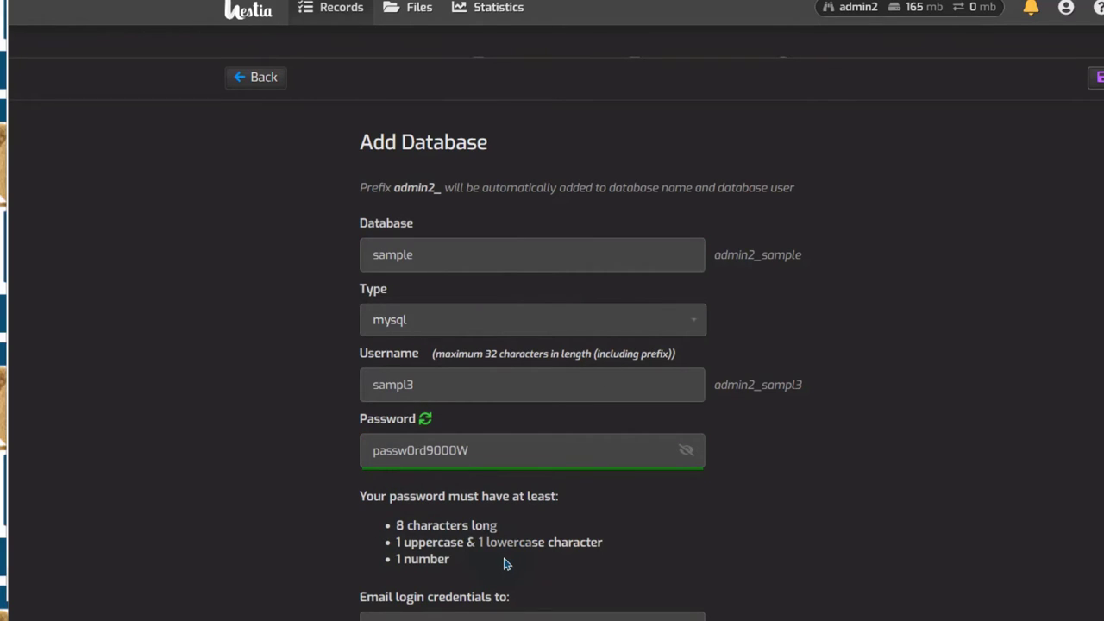
pyautogui.scroll(-1, 647, 617)
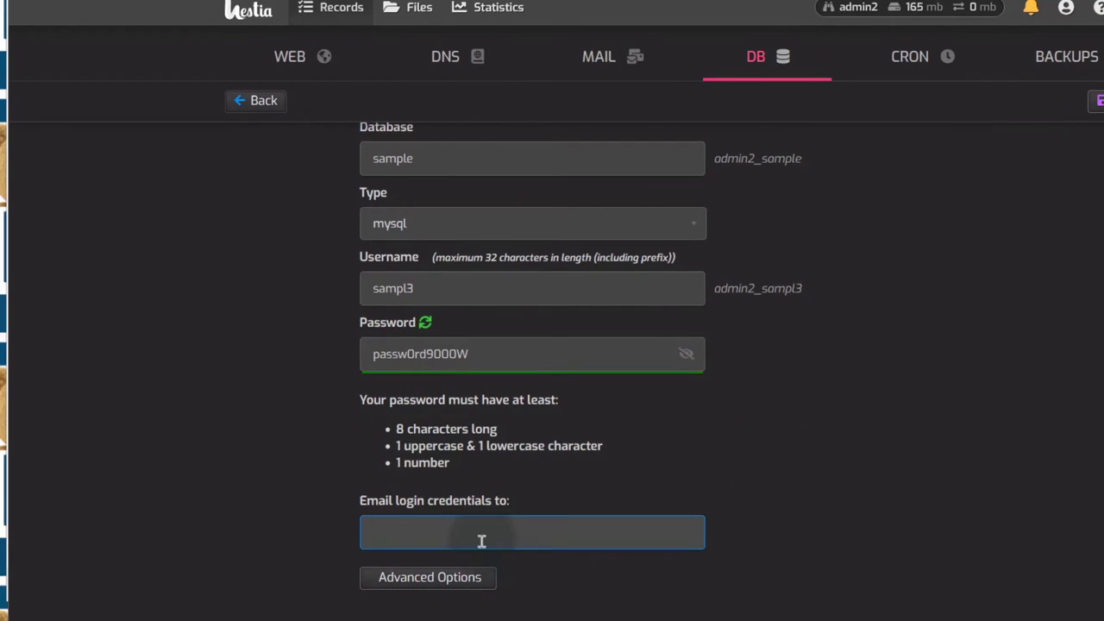
# Step: In the advanced database options, keep host localhost and charset utf8
pyautogui.click(445, 540)
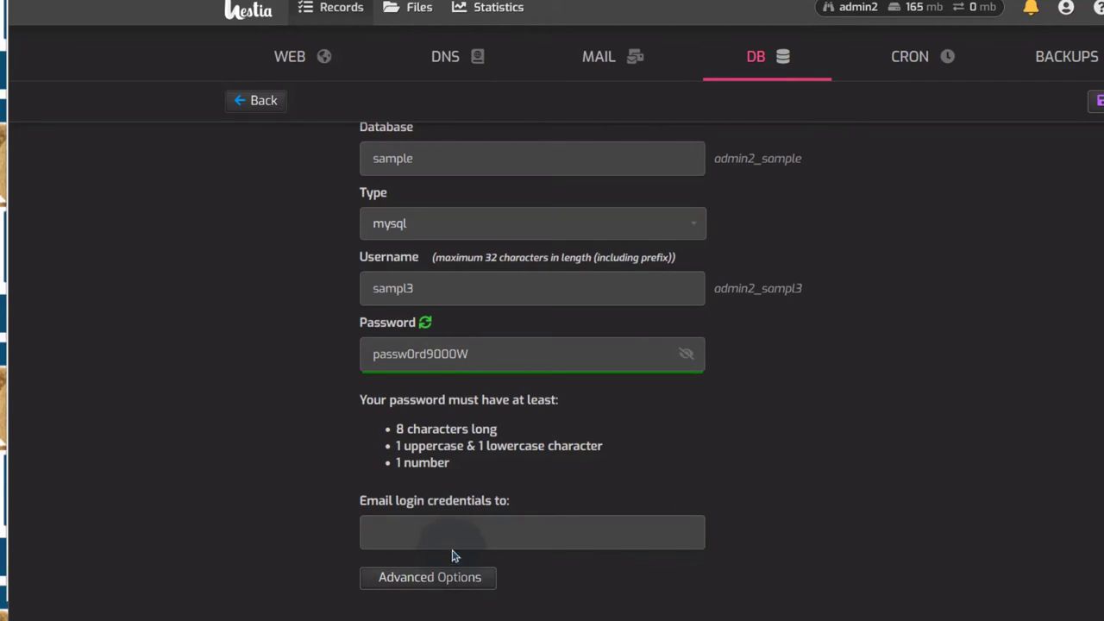
pyautogui.click(419, 562)
pyautogui.click(380, 532)
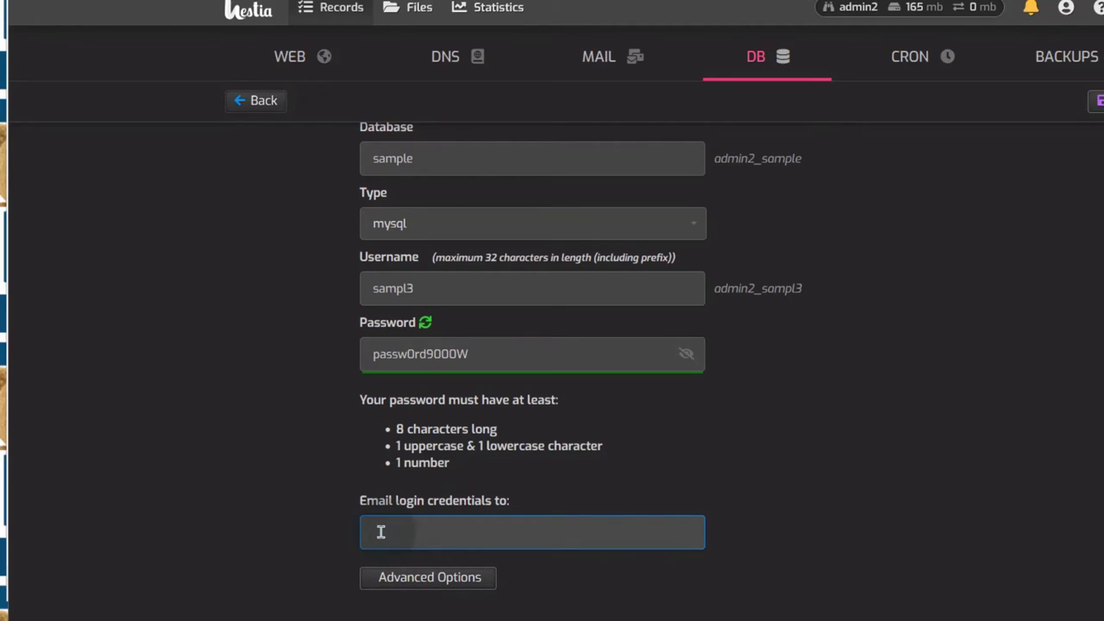
pyautogui.click(380, 532)
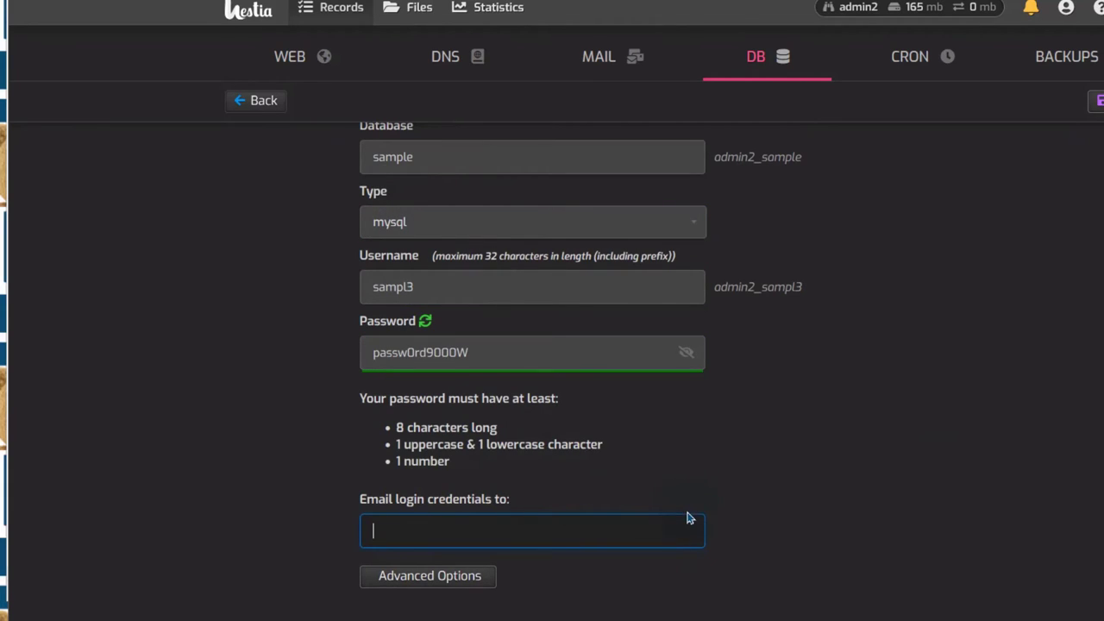
pyautogui.click(429, 582)
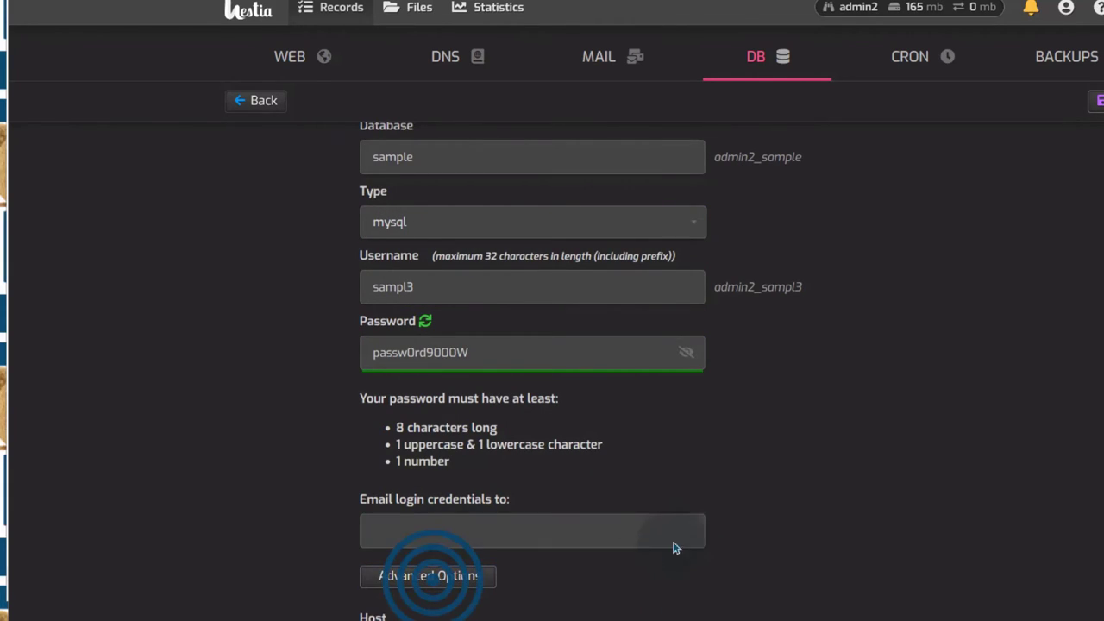
pyautogui.scroll(-2, 747, 481)
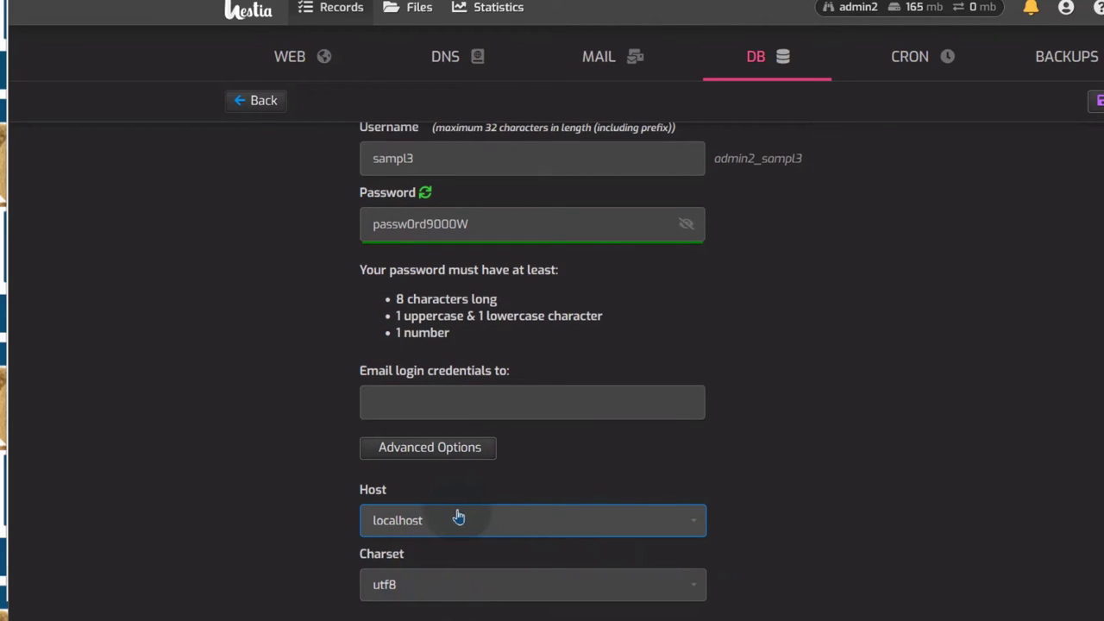
pyautogui.click(451, 520)
pyautogui.click(447, 520)
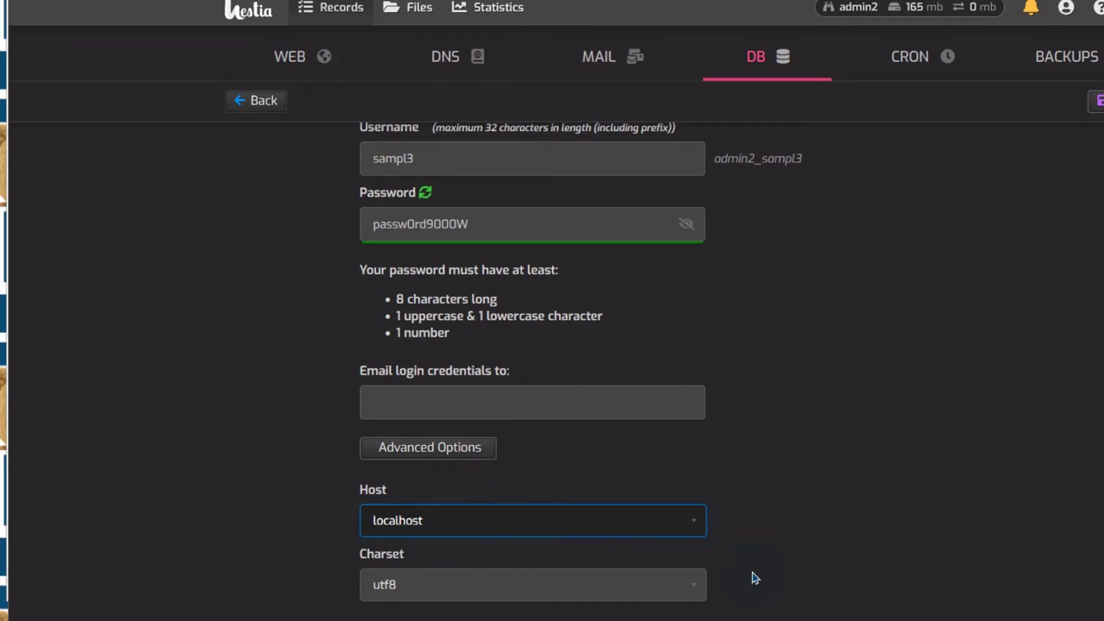
pyautogui.click(576, 587)
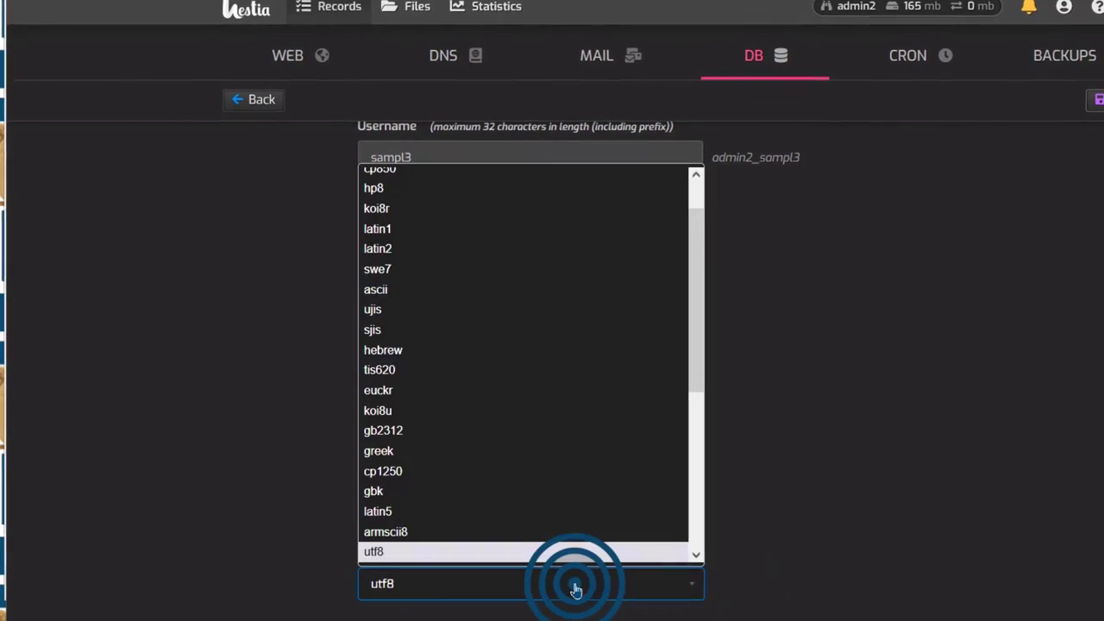
pyautogui.click(569, 585)
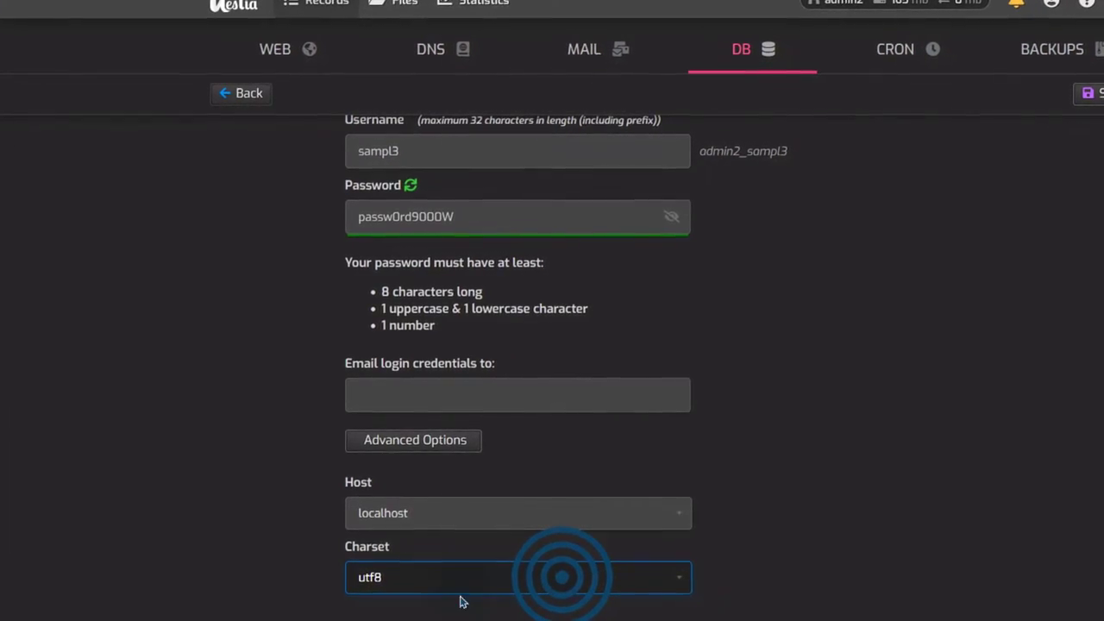
pyautogui.click(411, 581)
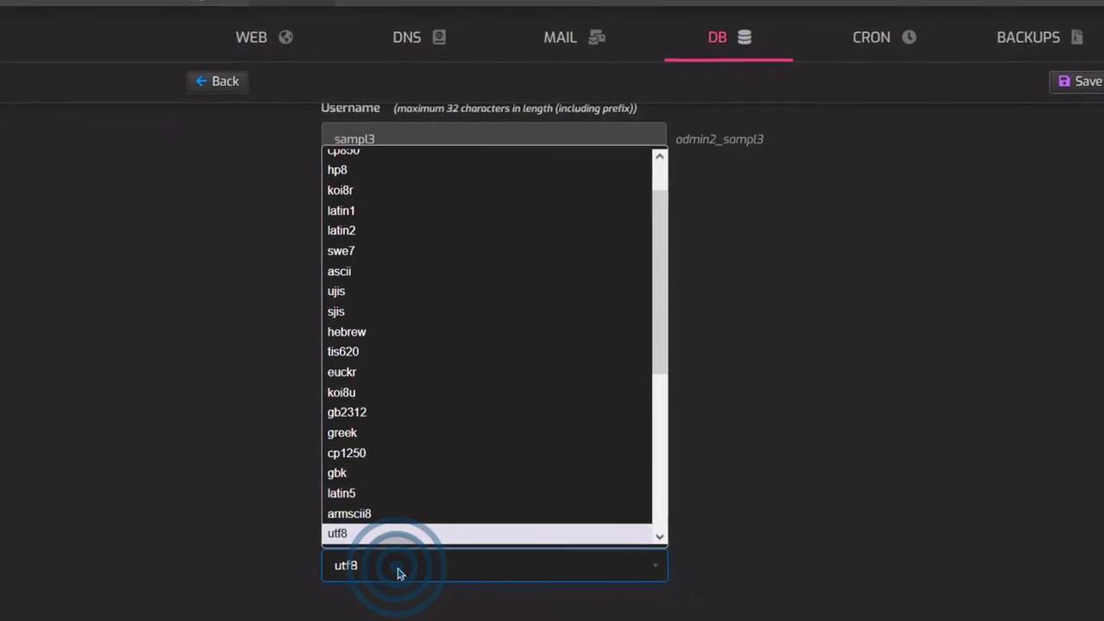
pyautogui.click(385, 565)
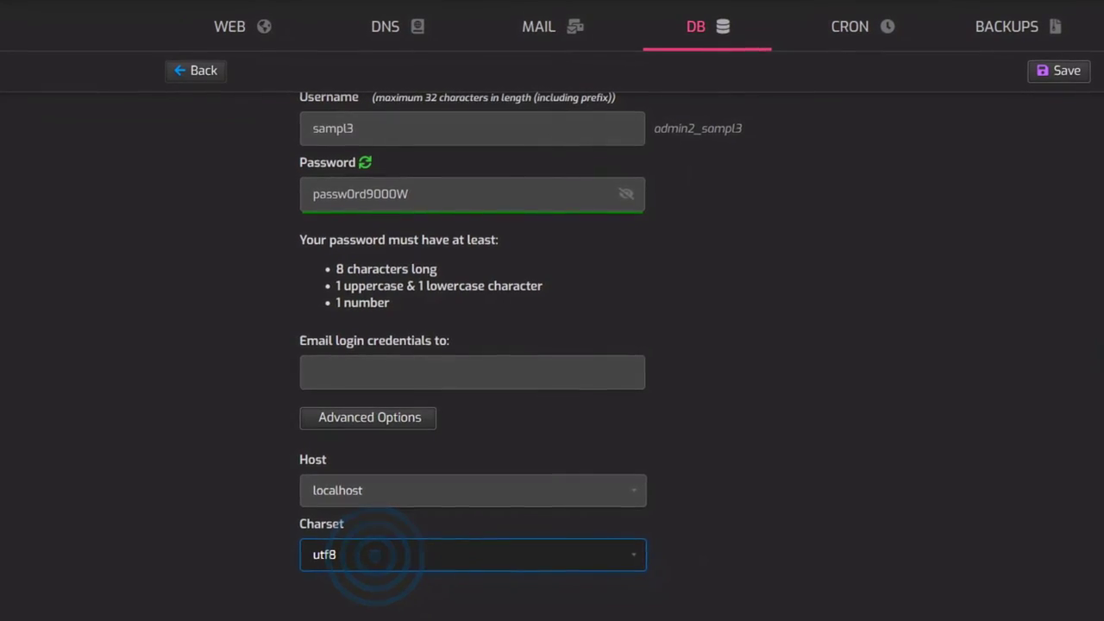
# Step: Save the admin2_sample database and return to the databases list
pyautogui.scroll(5, 691, 345)
pyautogui.click(1063, 146)
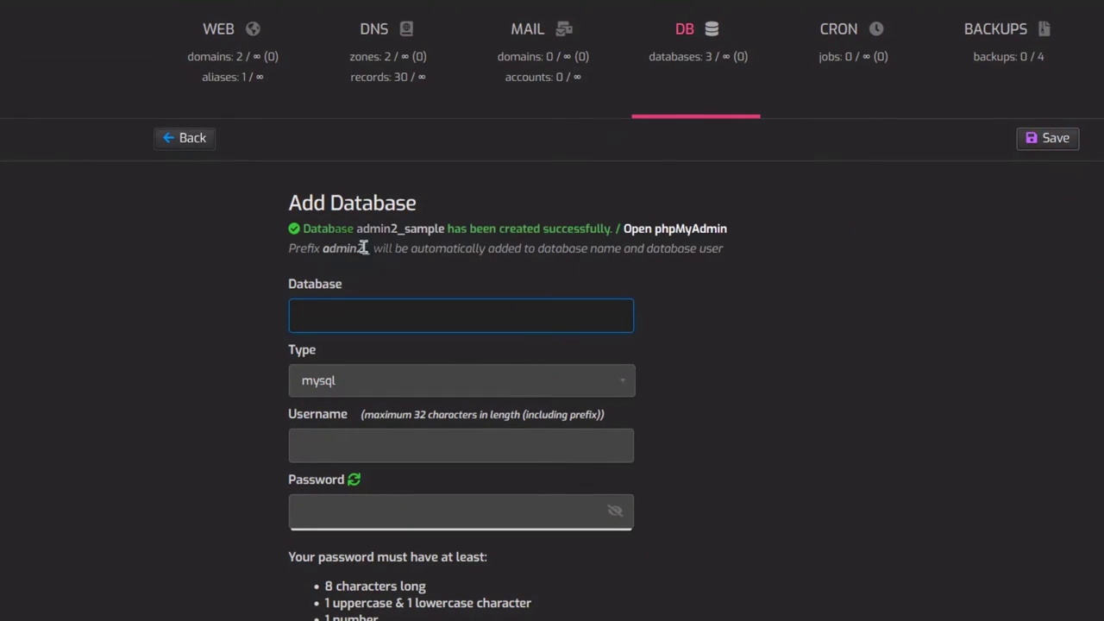
pyautogui.click(681, 34)
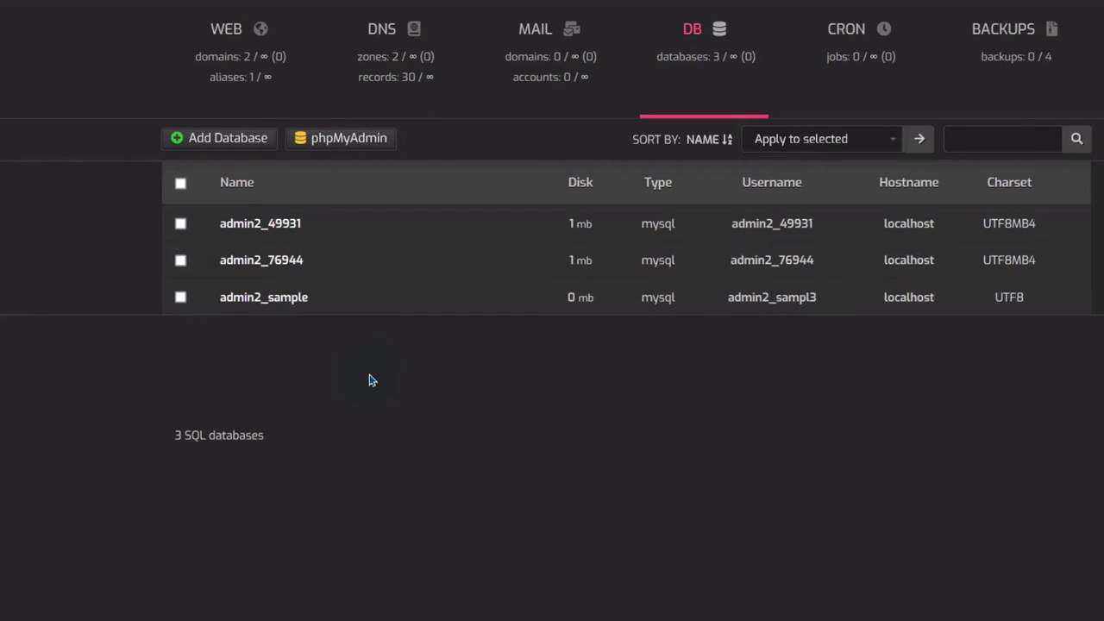
# Step: Open phpMyAdmin at 45.63.65.90/phpmyadmin/ and proceed past the self-signed certificate warning
pyautogui.click(337, 140)
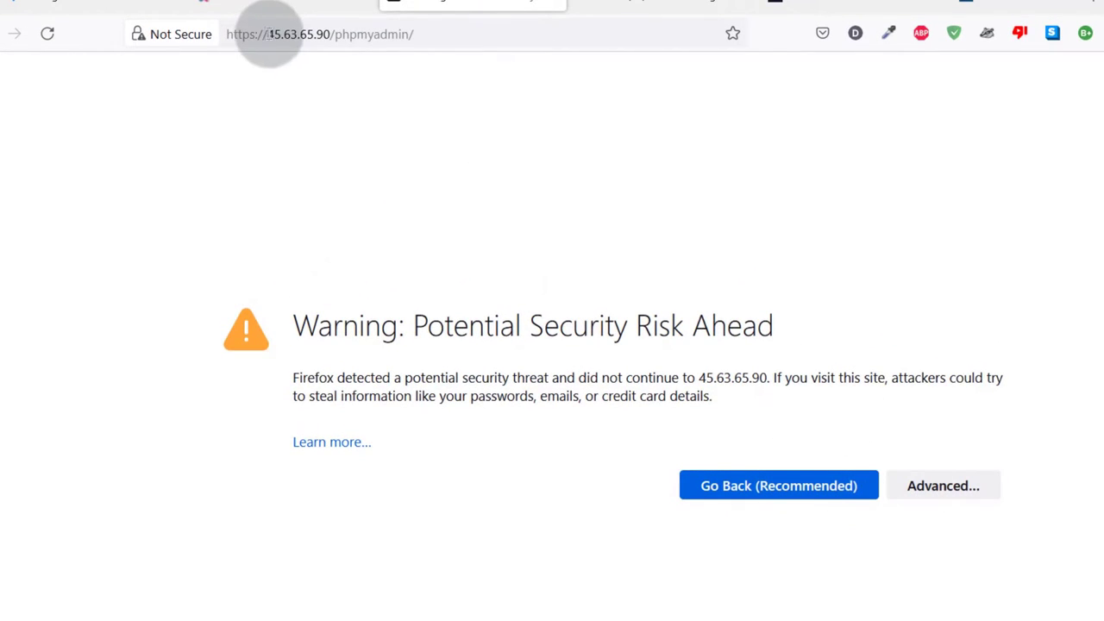
pyautogui.moveTo(267, 35); pyautogui.dragTo(321, 182)
pyautogui.click(259, 501)
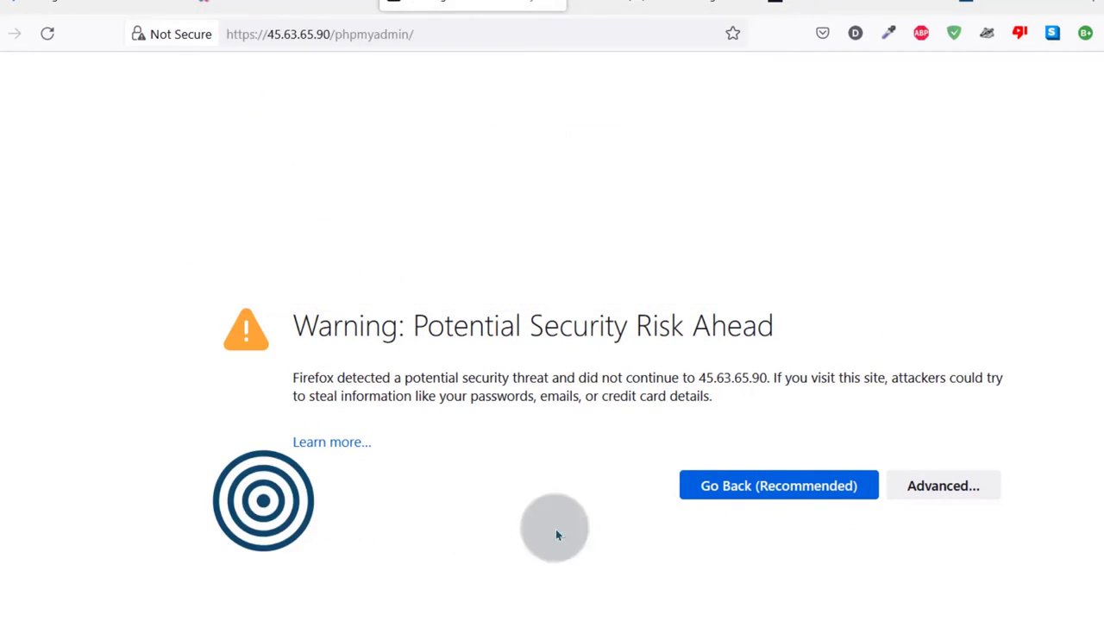
pyautogui.click(933, 486)
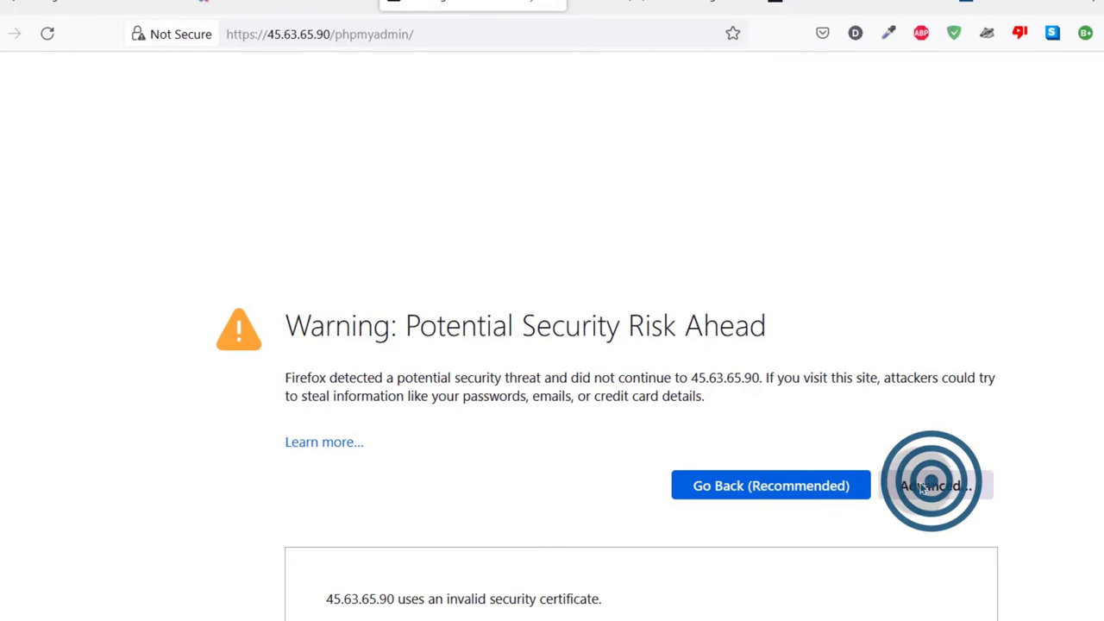
pyautogui.scroll(-2, 955, 459)
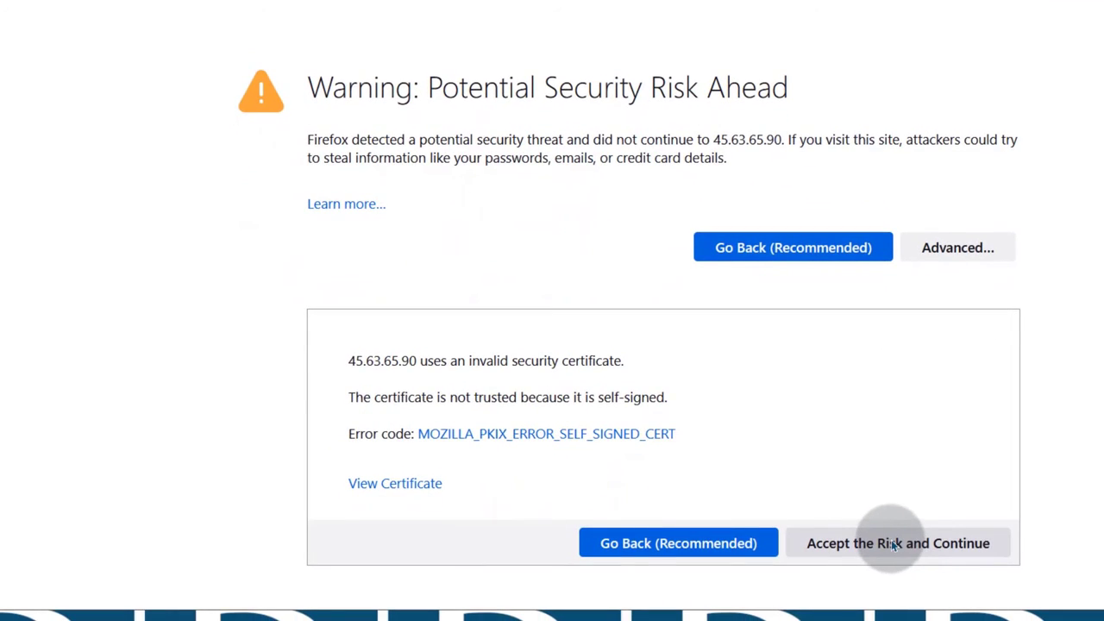
pyautogui.click(890, 542)
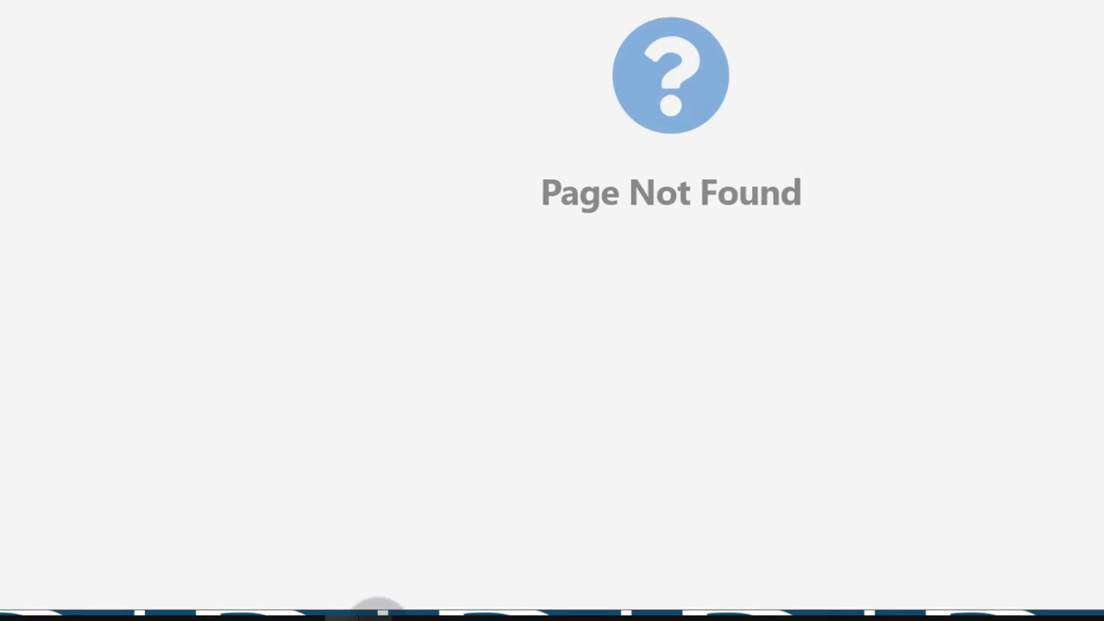
pyautogui.moveTo(377, 607)
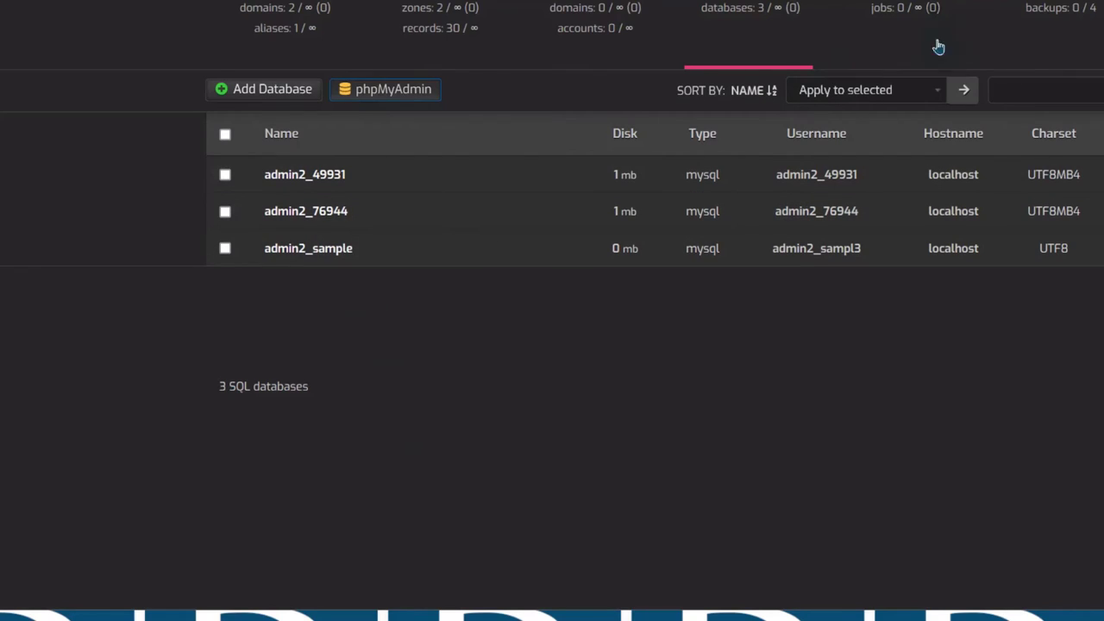
# Step: Open cp13.bizanosa.club's edit page, then copy the domain and load it in the browser
pyautogui.click(194, 134)
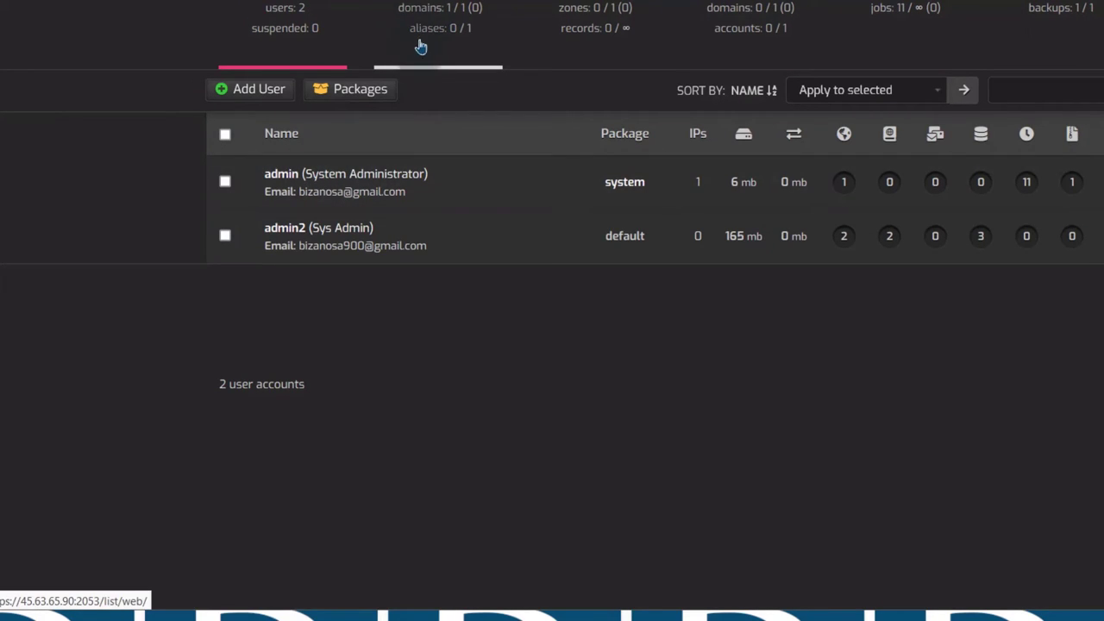
pyautogui.click(425, 7)
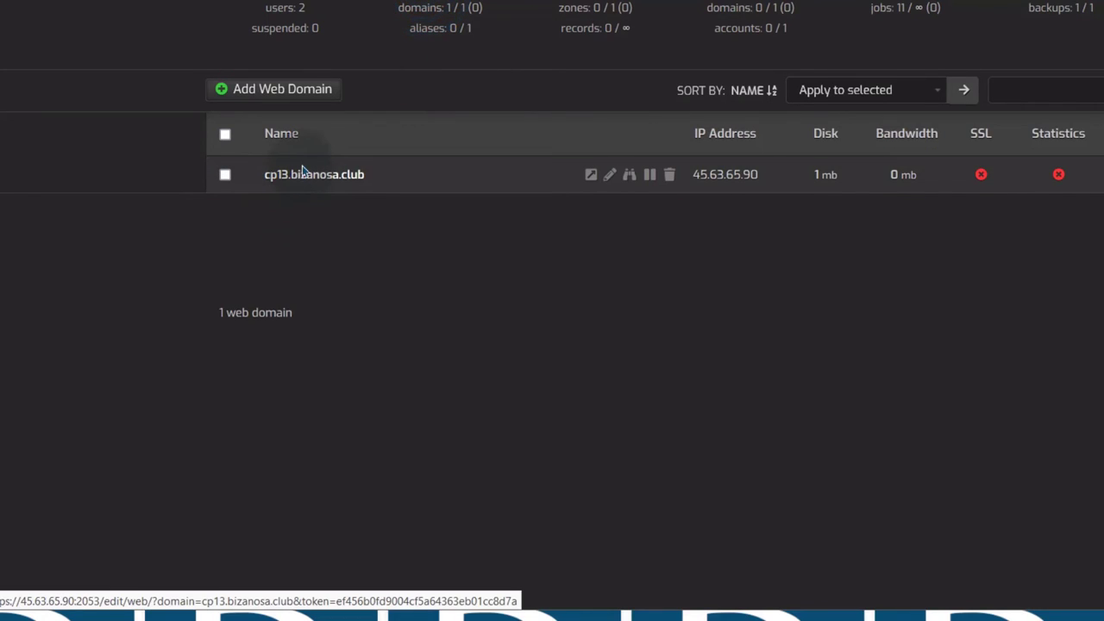
pyautogui.click(294, 183)
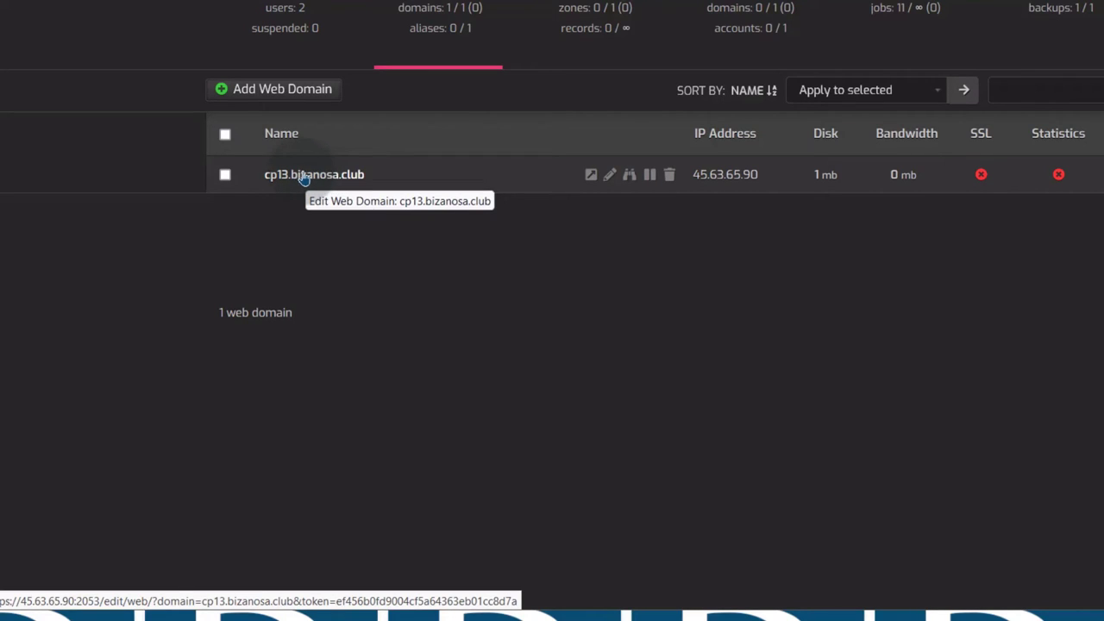
pyautogui.click(313, 177)
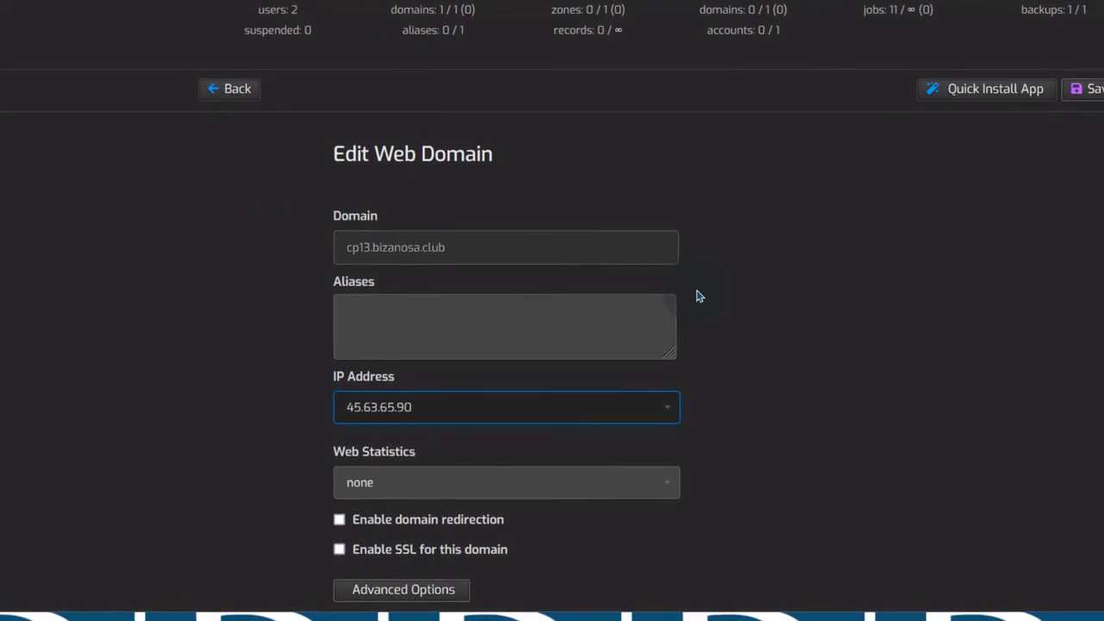
pyautogui.moveTo(443, 153); pyautogui.dragTo(349, 167)
pyautogui.rightClick(372, 173)
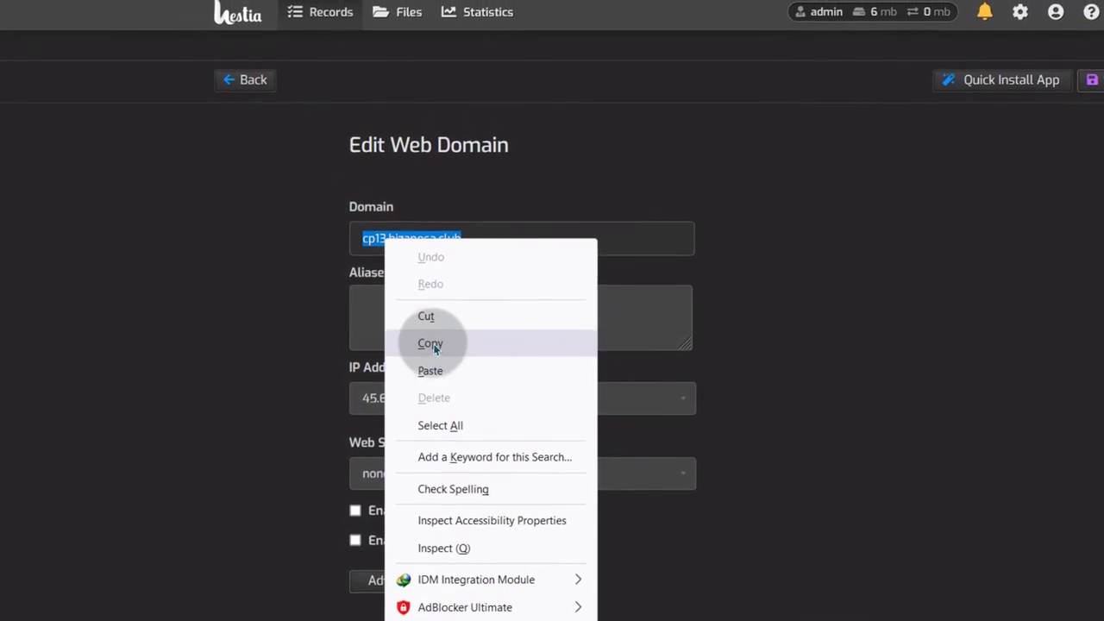
pyautogui.click(424, 311)
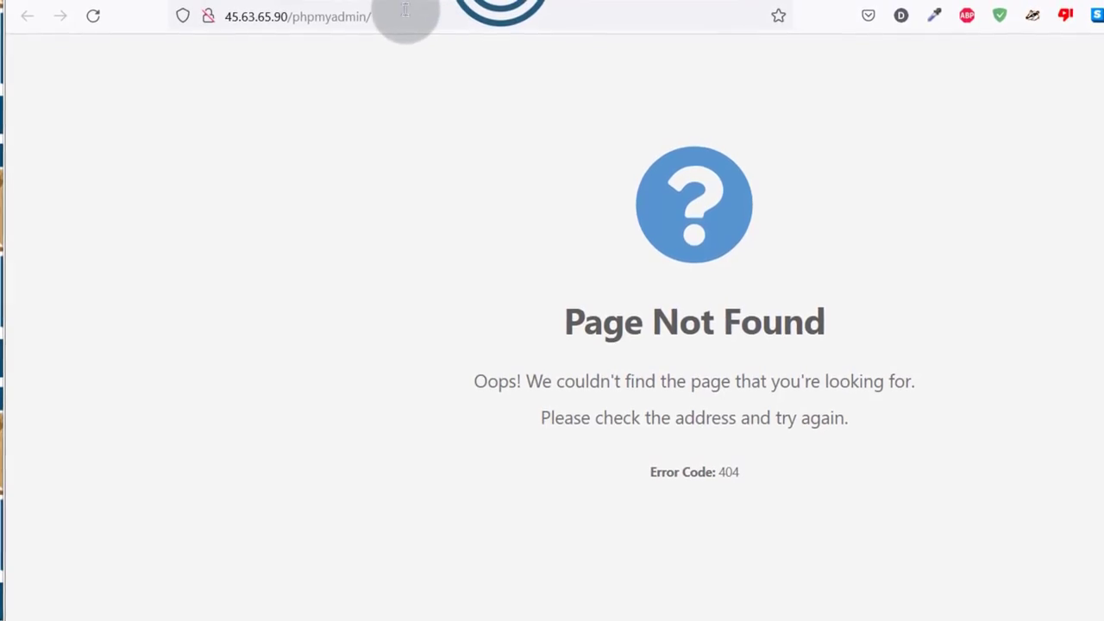
pyautogui.click(405, 12)
pyautogui.rightClick(406, 24)
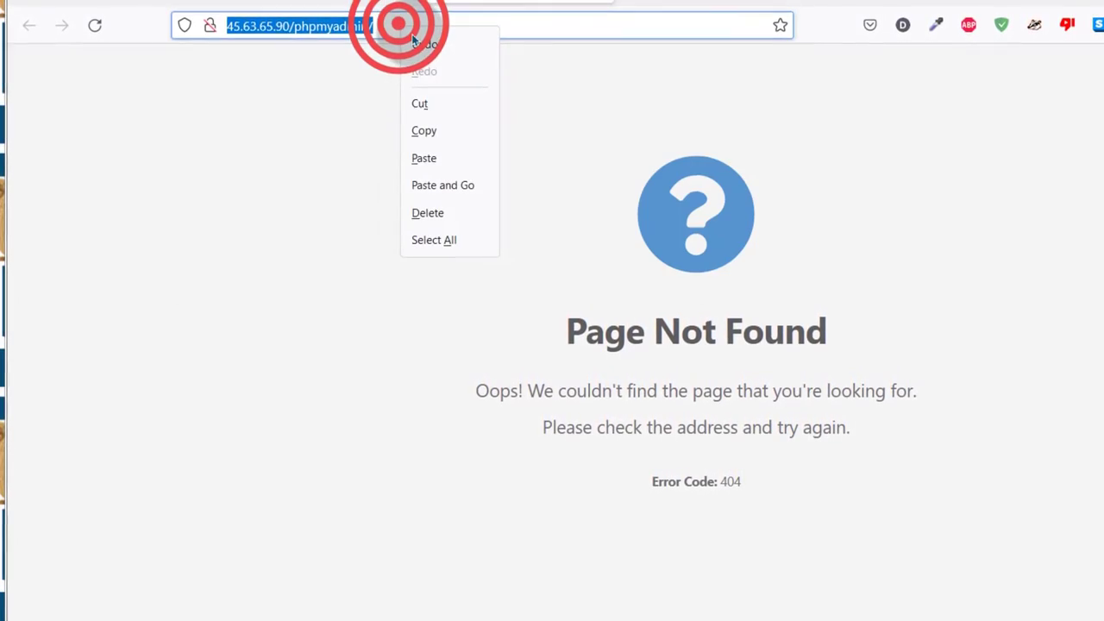
pyautogui.click(445, 178)
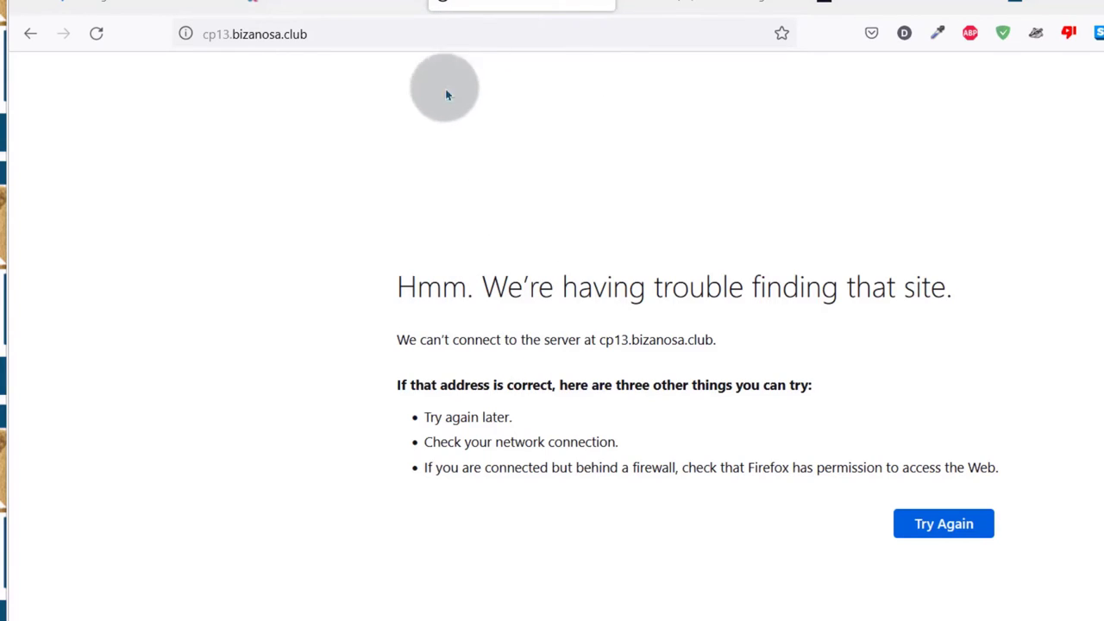
# Step: Back in Hestia, expand the domain's advanced options, then return to the web domains list
pyautogui.click(329, 3)
pyautogui.scroll(1, 224, 345)
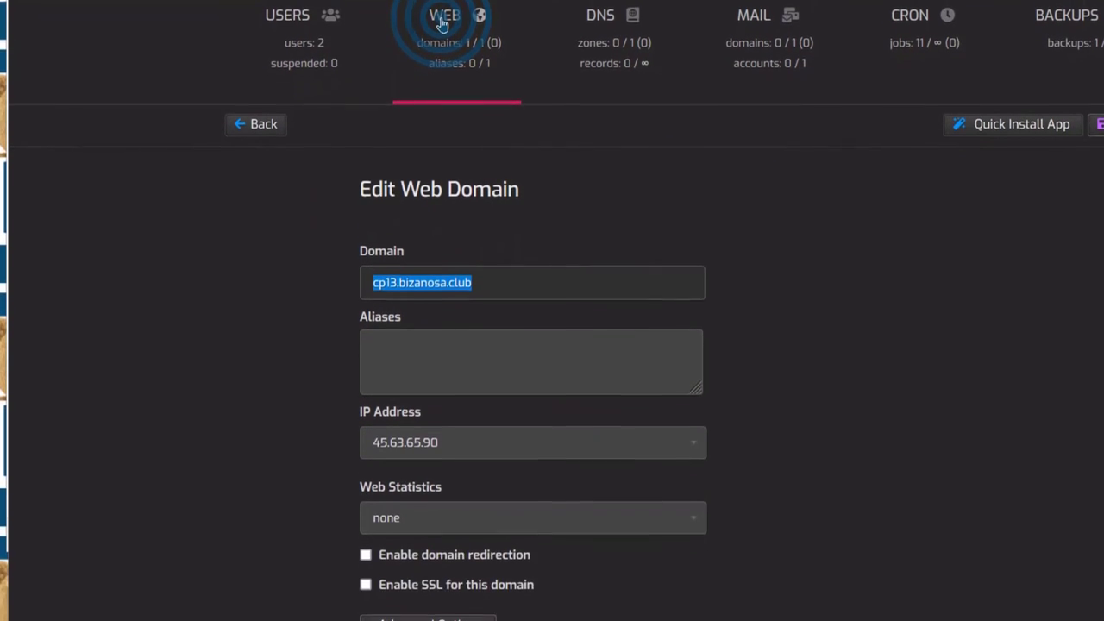
pyautogui.click(468, 320)
pyautogui.press('Tab')
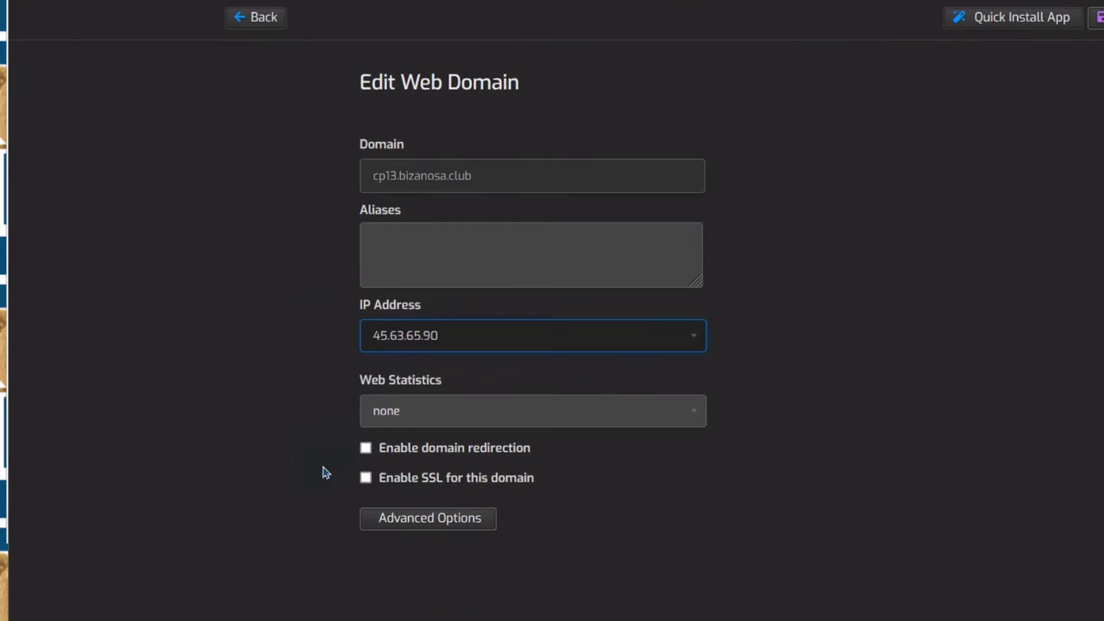
pyautogui.click(433, 523)
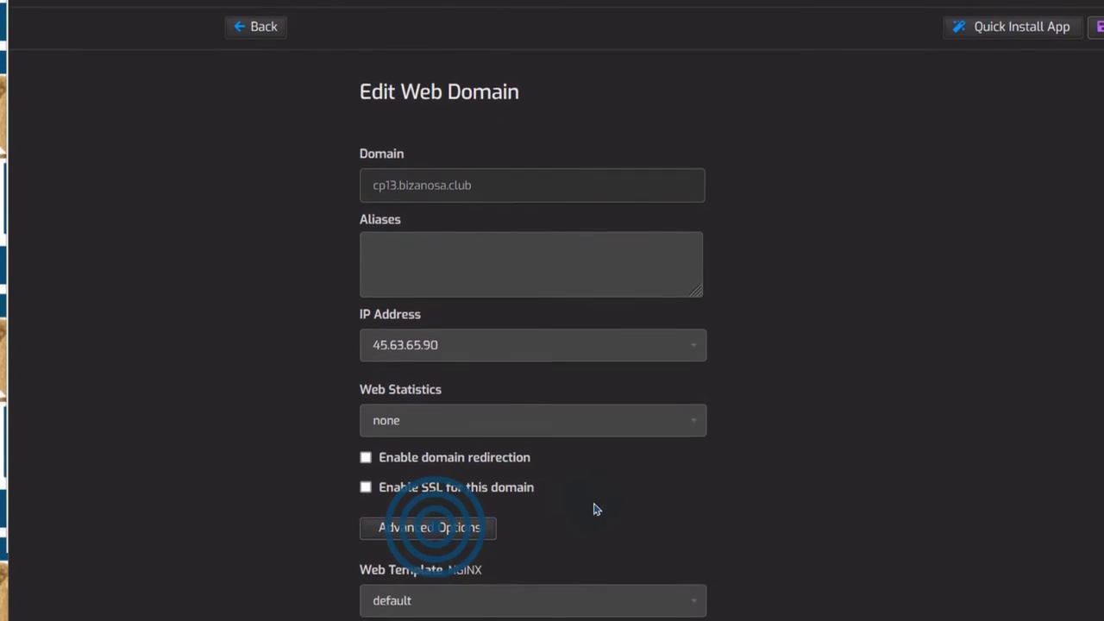
pyautogui.click(273, 26)
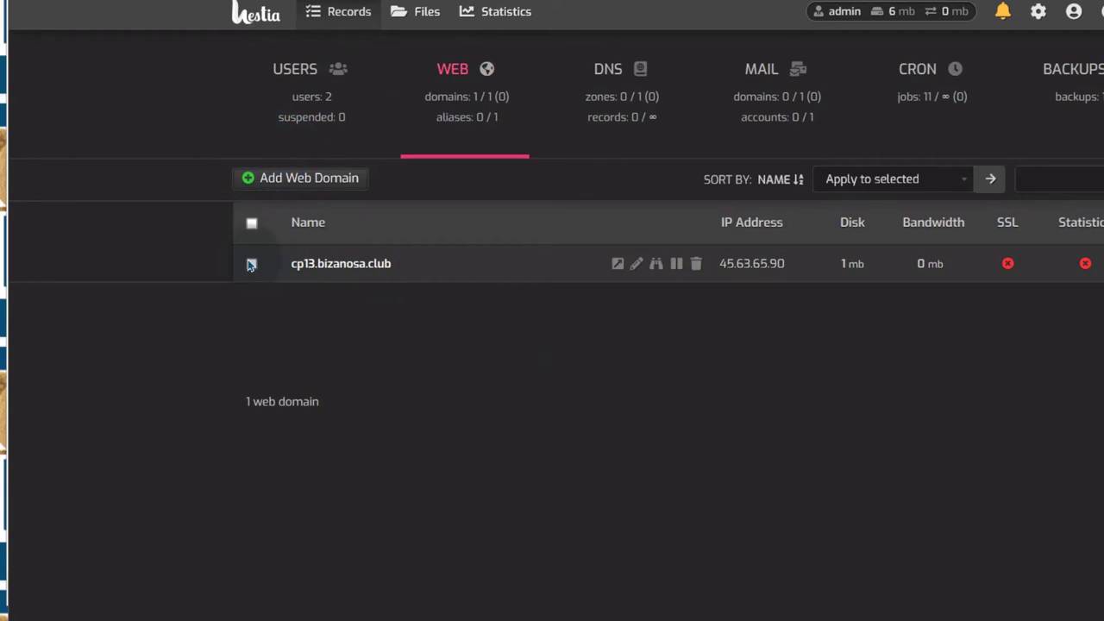
# Step: Select the cp13.bizanosa.club row in admin's web domains and copy the domain name
pyautogui.click(250, 264)
pyautogui.moveTo(390, 264); pyautogui.dragTo(298, 266)
pyautogui.rightClick(303, 261)
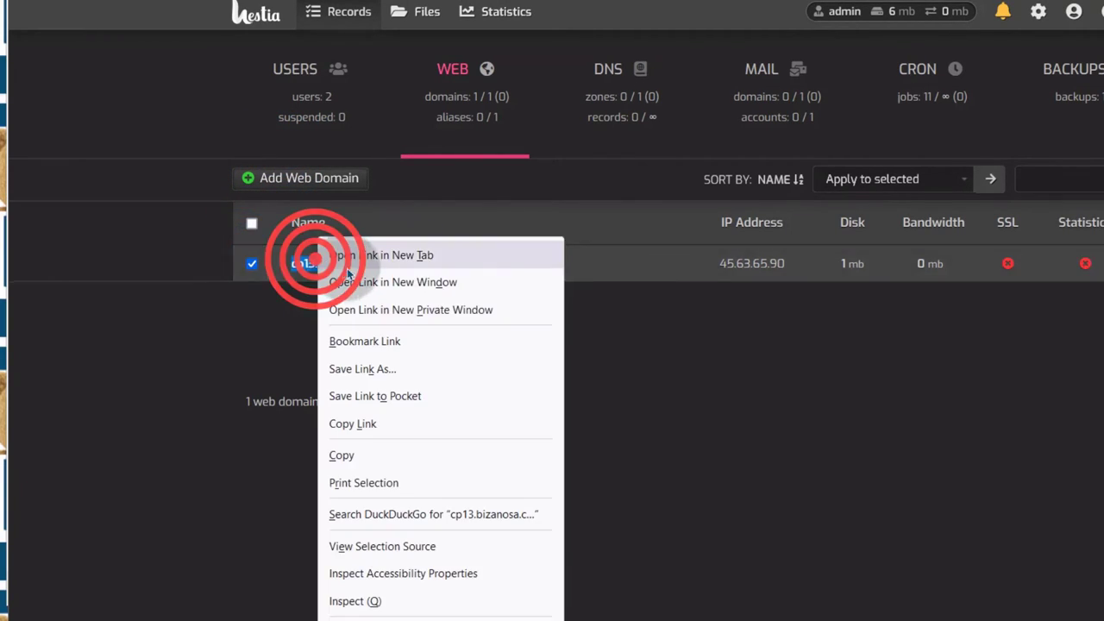
pyautogui.click(371, 454)
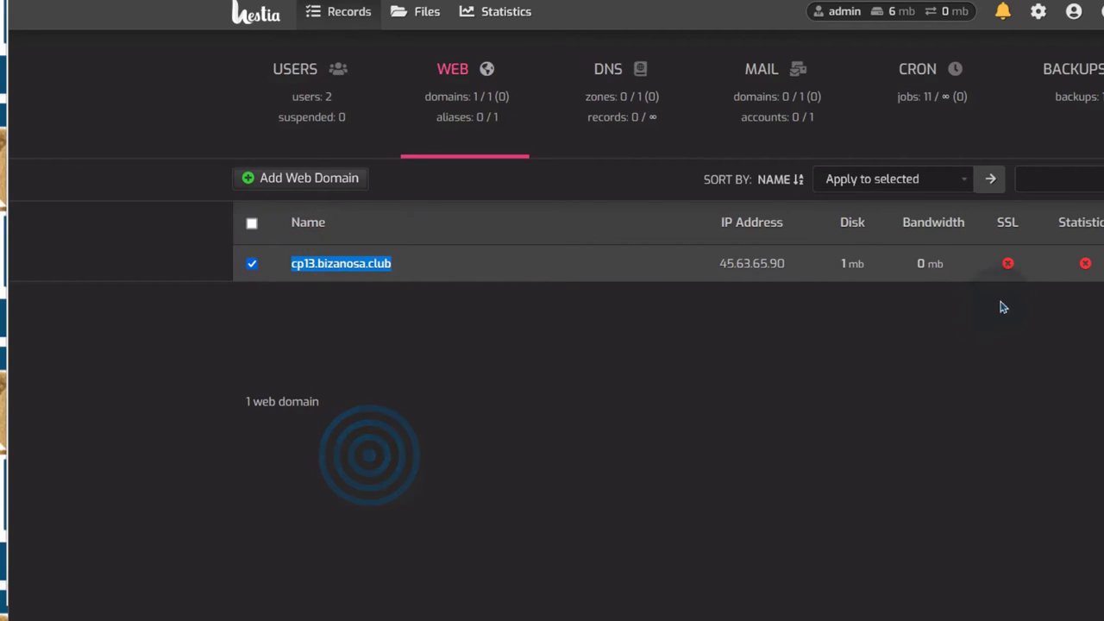
# Step: Delete the cp13.bizanosa.club web domain, then log in as the admin2 user
pyautogui.click(700, 263)
pyautogui.click(705, 412)
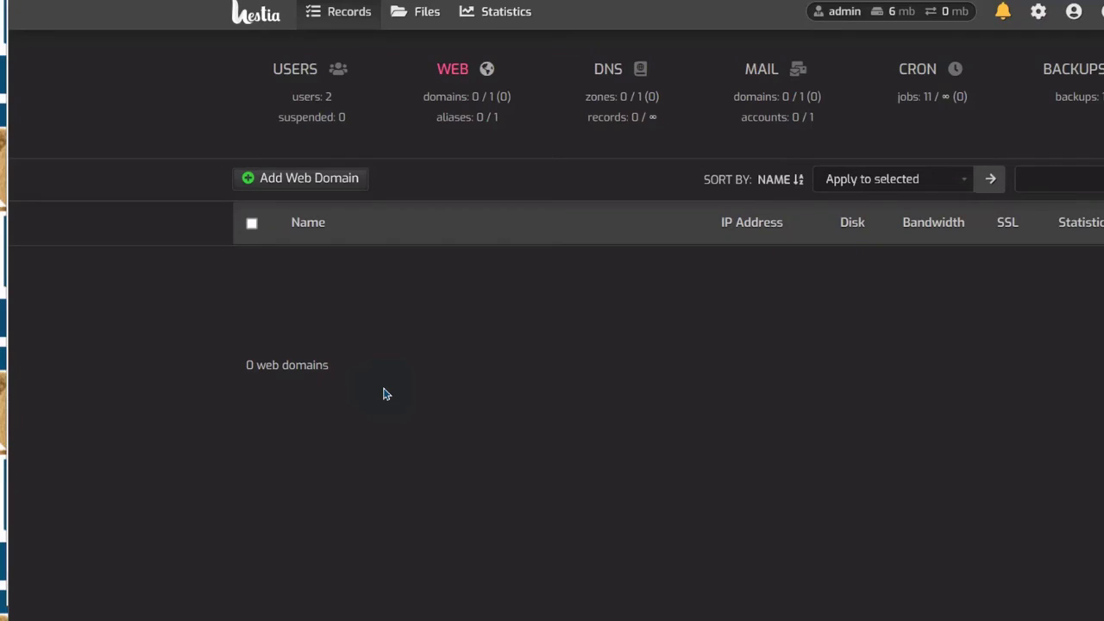
pyautogui.click(302, 84)
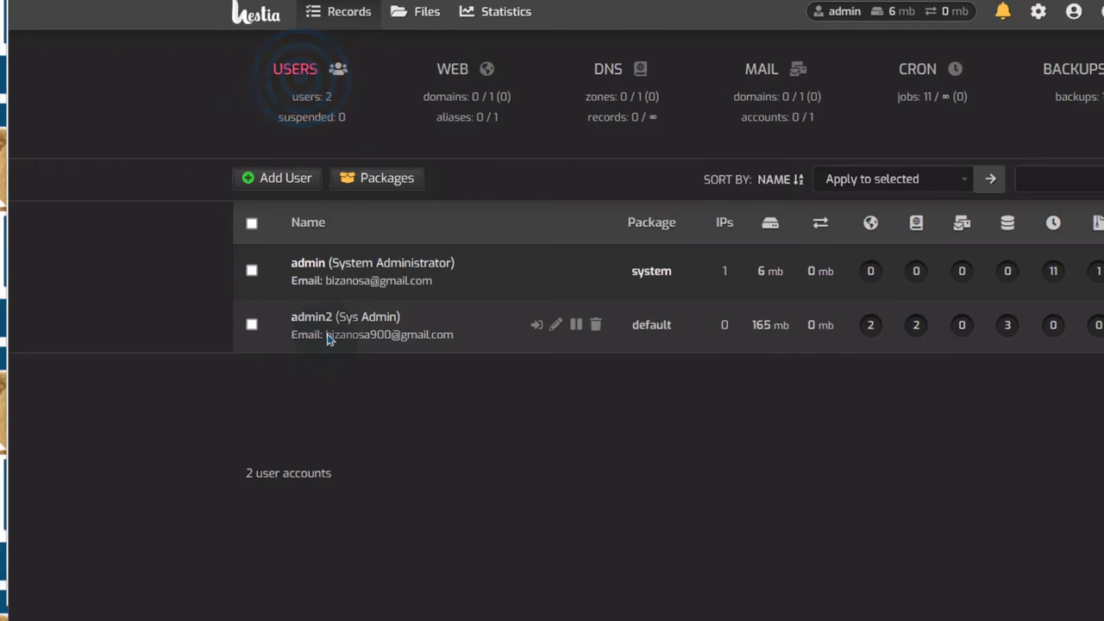
pyautogui.click(331, 320)
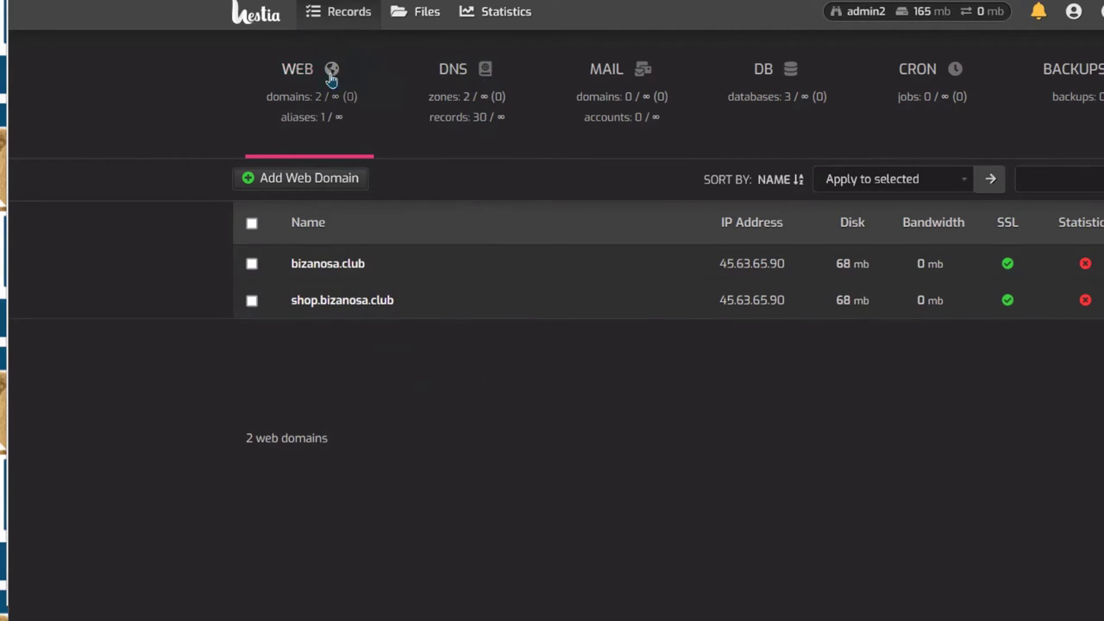
# Step: Add web domain cp13.bizanosa.club with a DNS zone under admin2, then open its settings
pyautogui.click(302, 179)
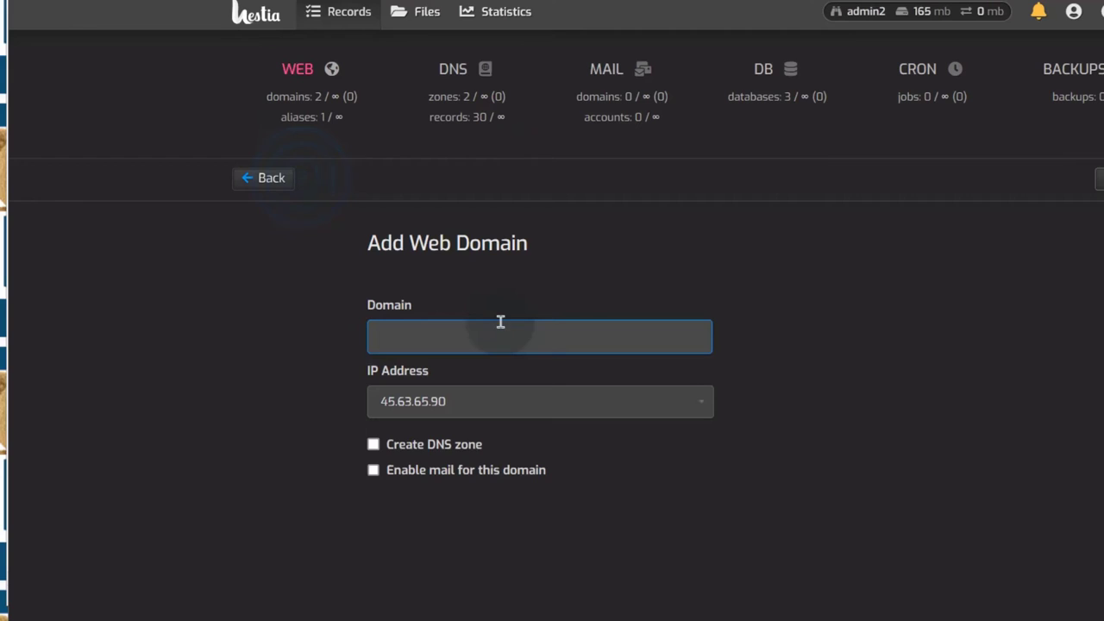
pyautogui.rightClick(424, 327)
pyautogui.click(477, 19)
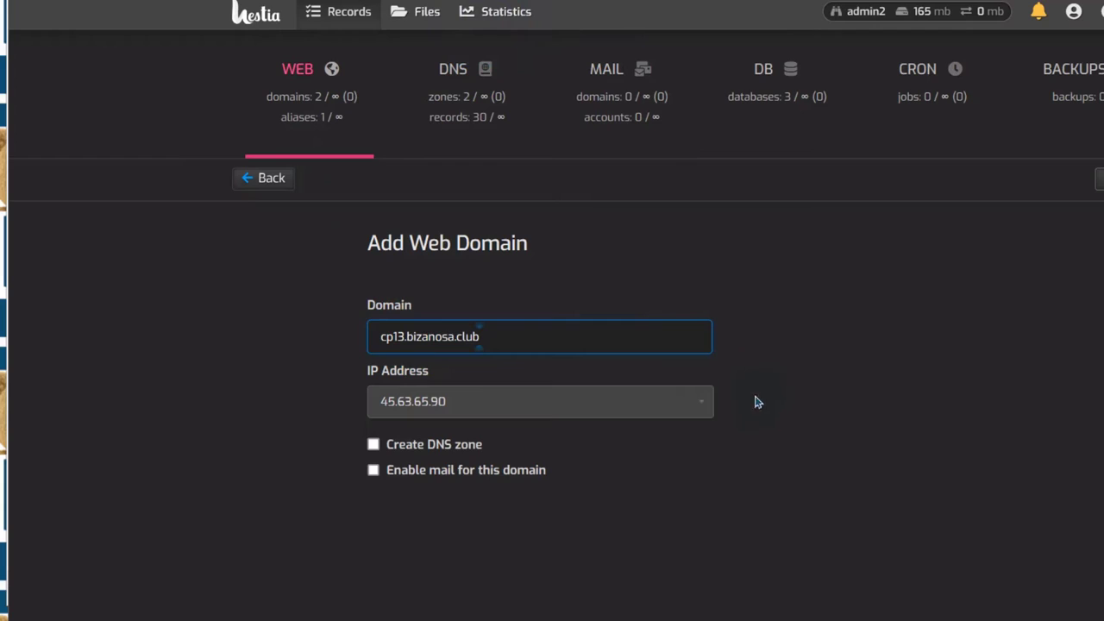
pyautogui.click(427, 446)
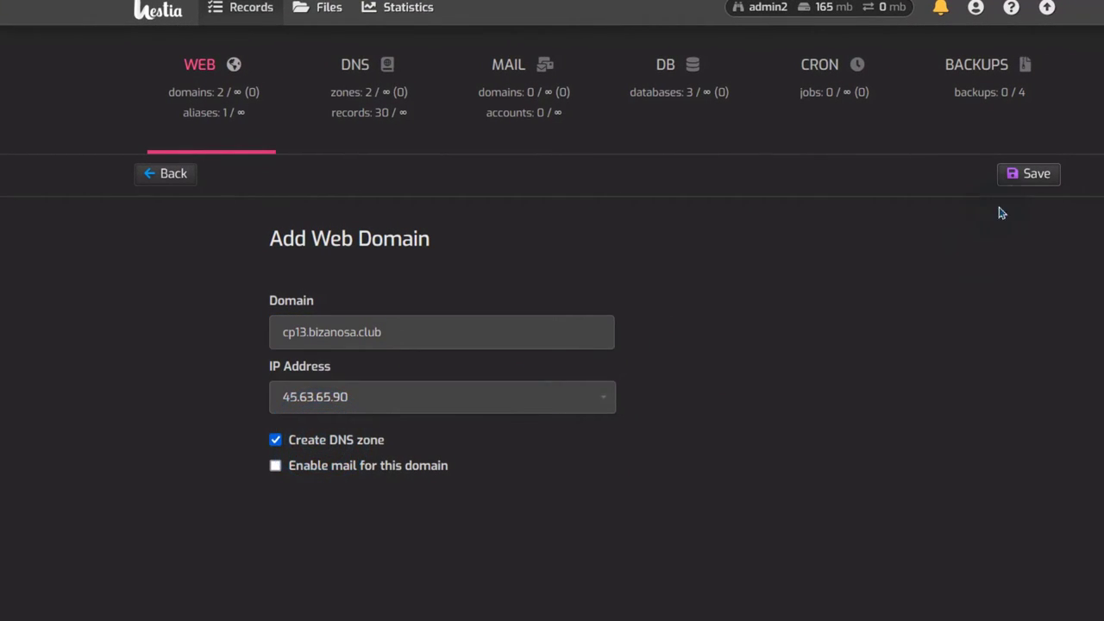
pyautogui.click(1031, 175)
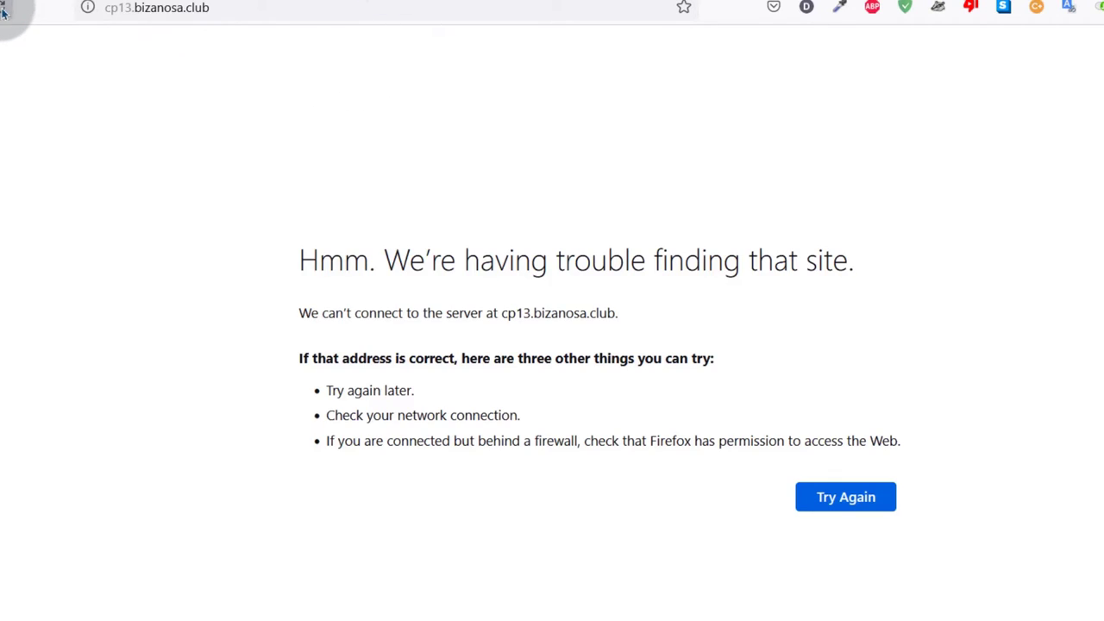
pyautogui.click(207, 3)
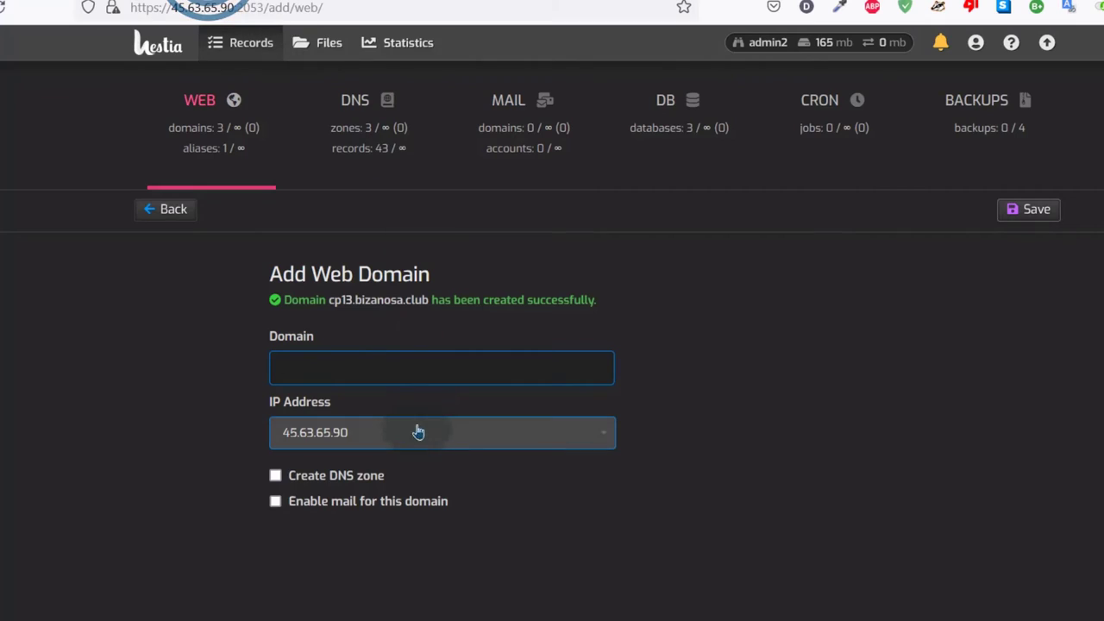
pyautogui.click(367, 309)
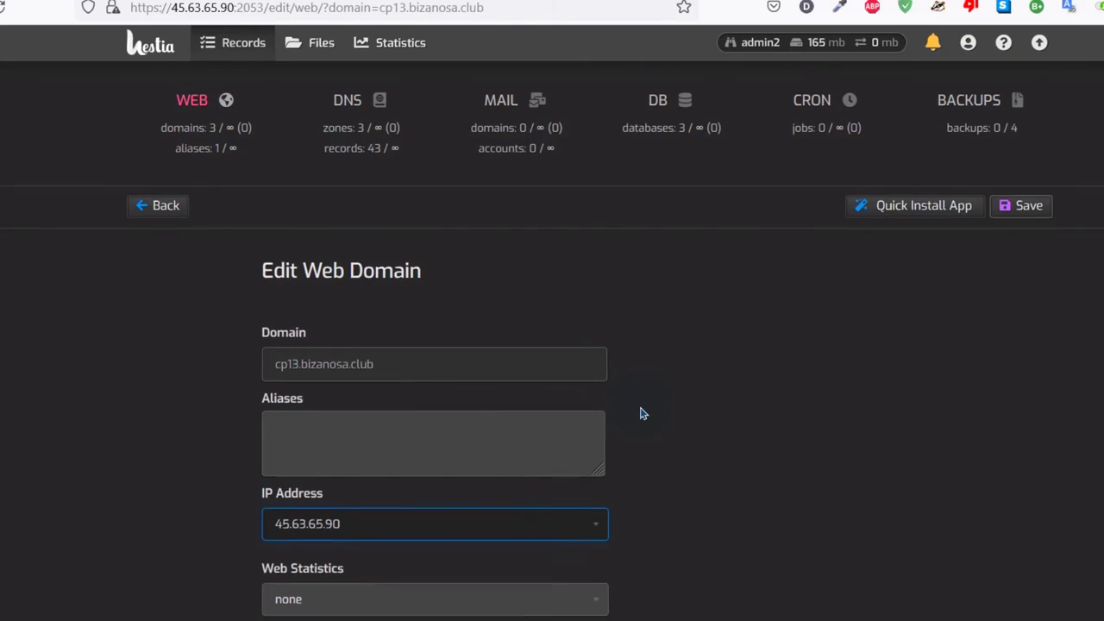
# Step: Turn on SSL for cp13.bizanosa.club with a Let's Encrypt certificate and save
pyautogui.scroll(-1, 641, 414)
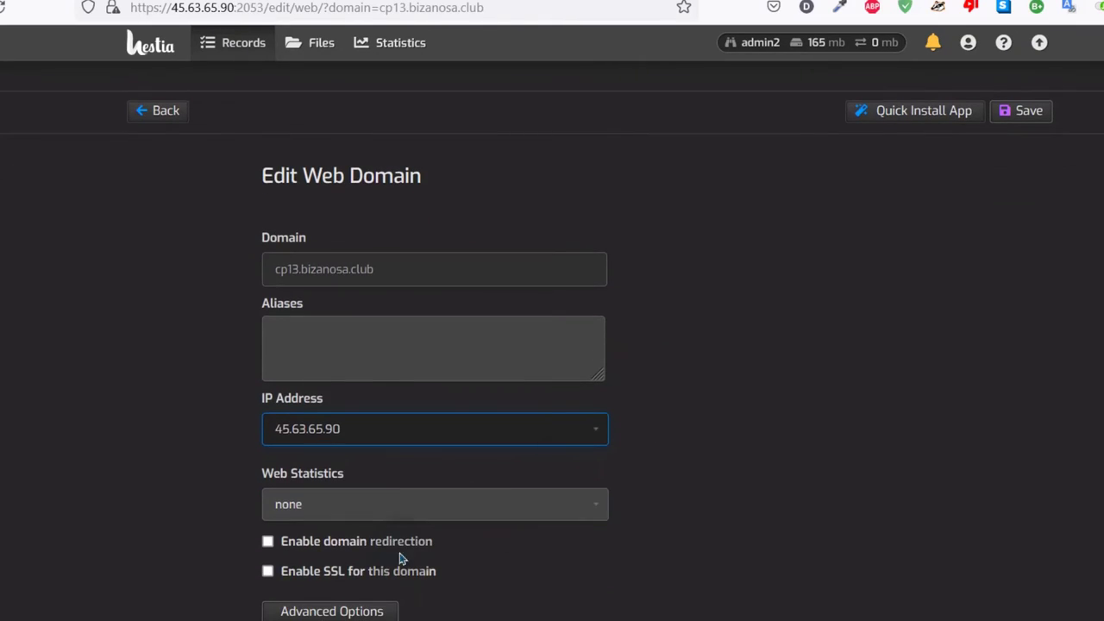
pyautogui.click(309, 577)
pyautogui.scroll(-2, 713, 405)
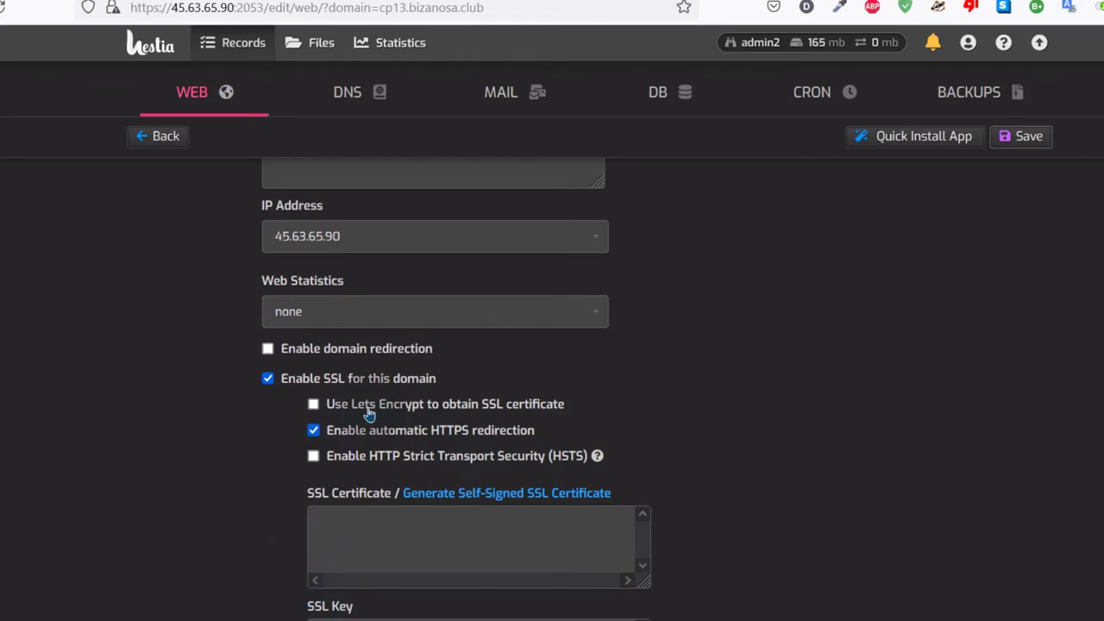
pyautogui.click(369, 413)
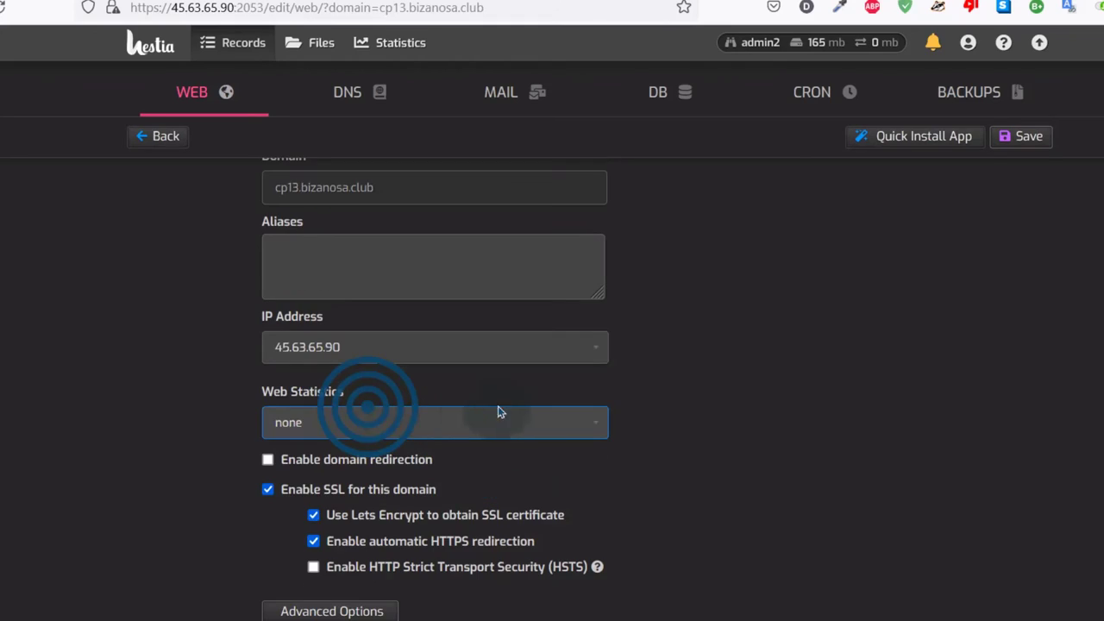
pyautogui.click(1044, 138)
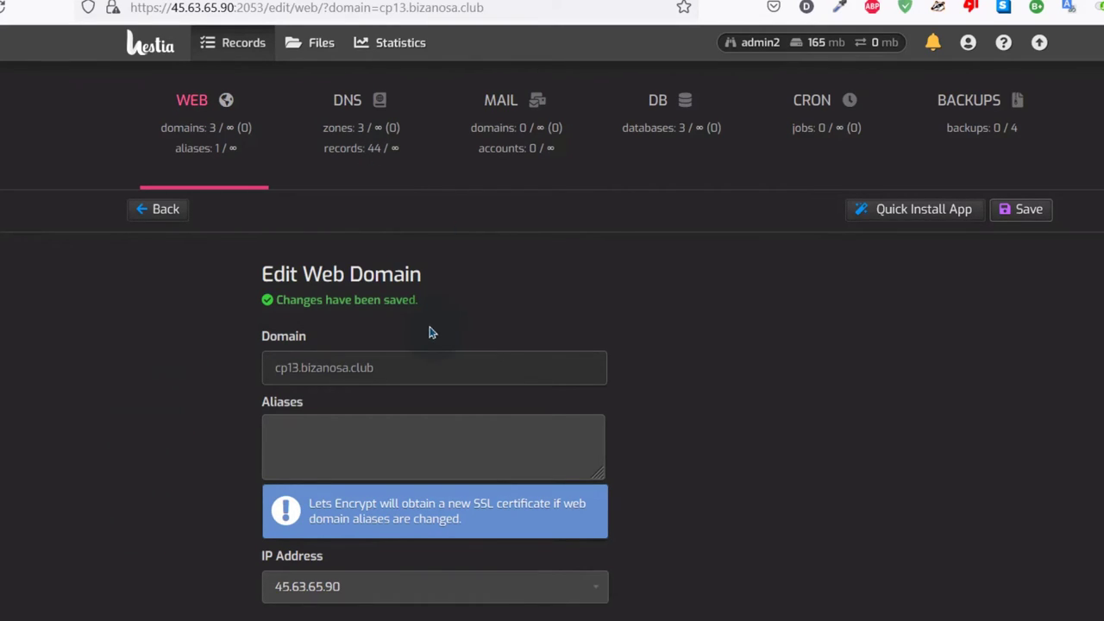
pyautogui.scroll(-5, 691, 447)
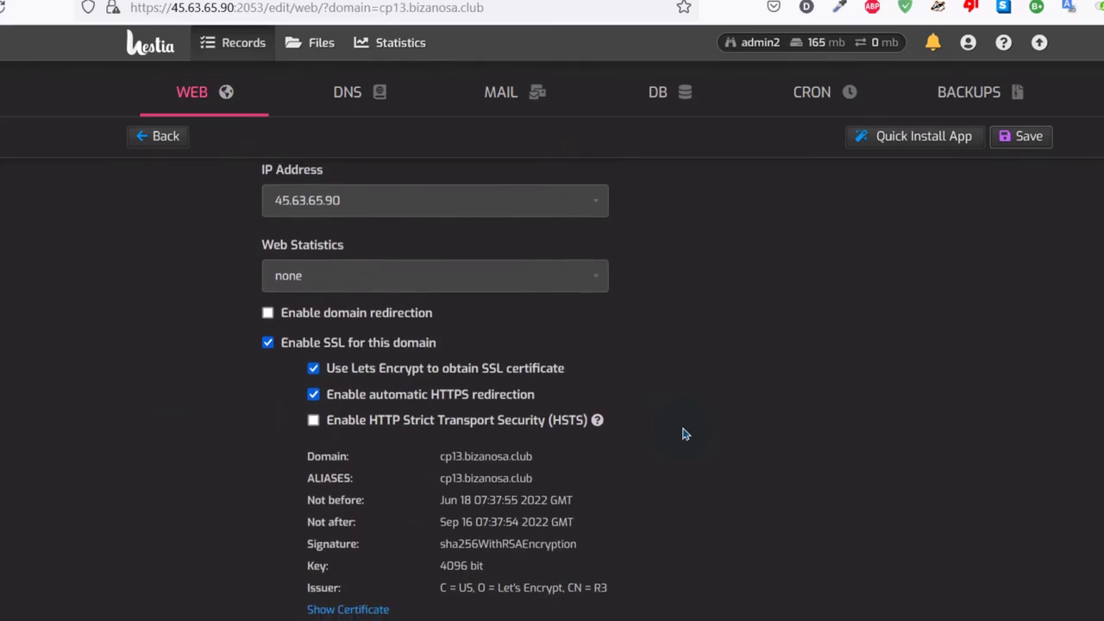
pyautogui.scroll(5, 680, 439)
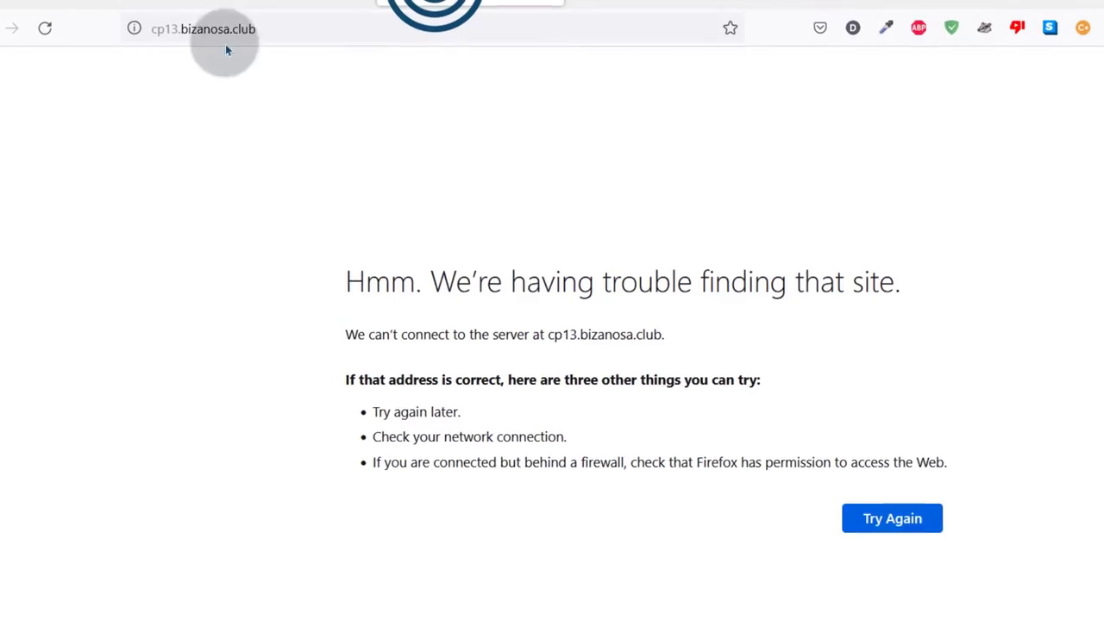
# Step: Reload the cp13.bizanosa.club site and copy port 2053 from the Hestia panel URL
pyautogui.click(45, 28)
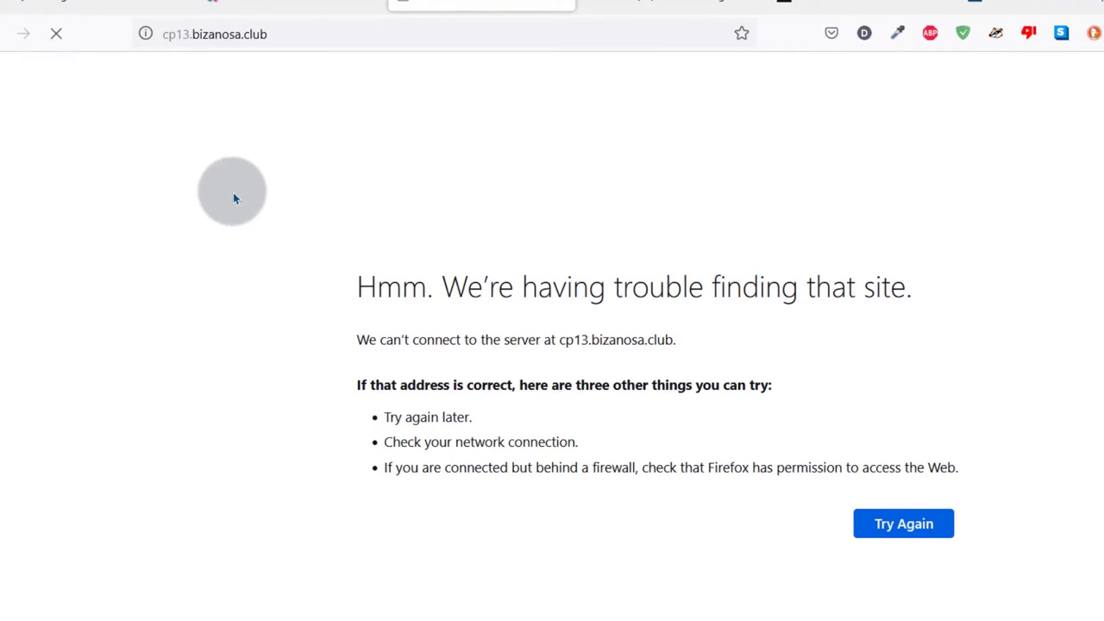
pyautogui.hotkey('ctrl', 'l')
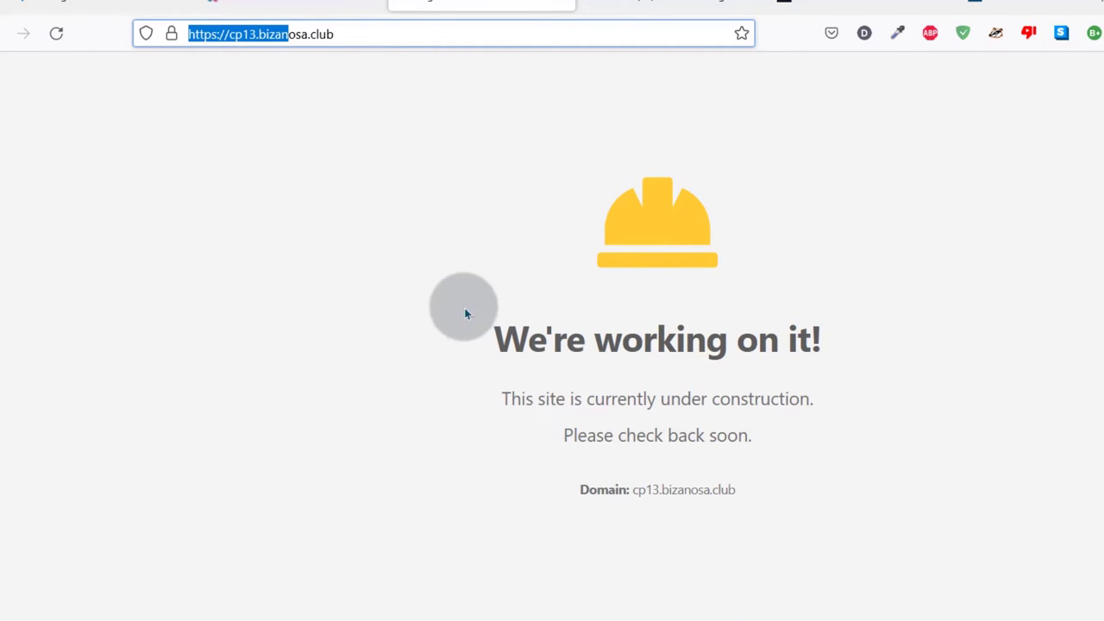
pyautogui.click(402, 129)
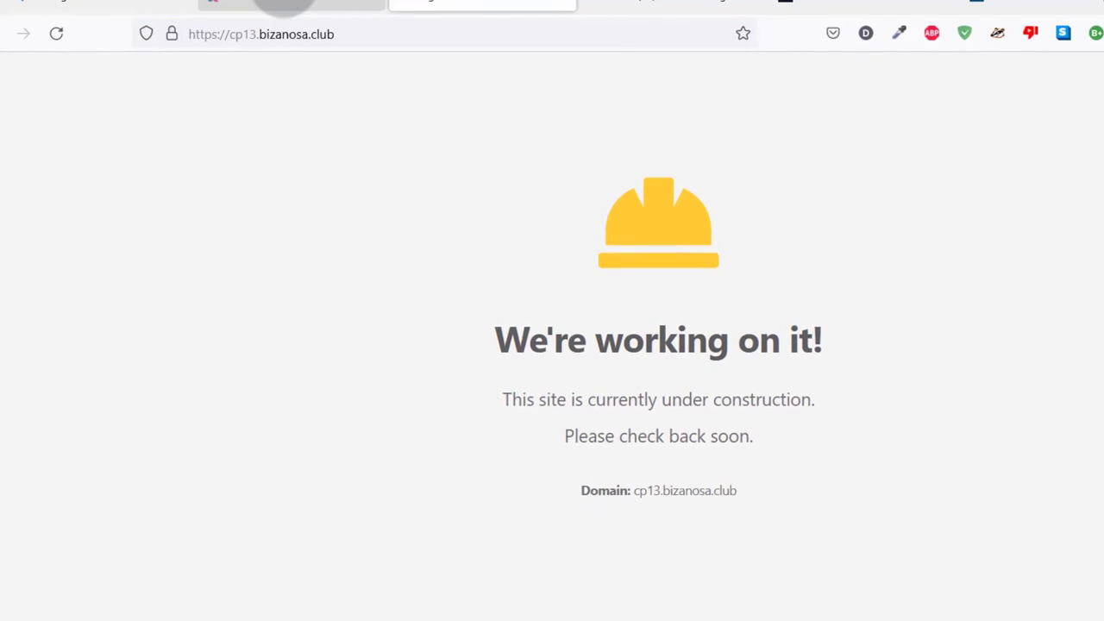
pyautogui.click(285, 4)
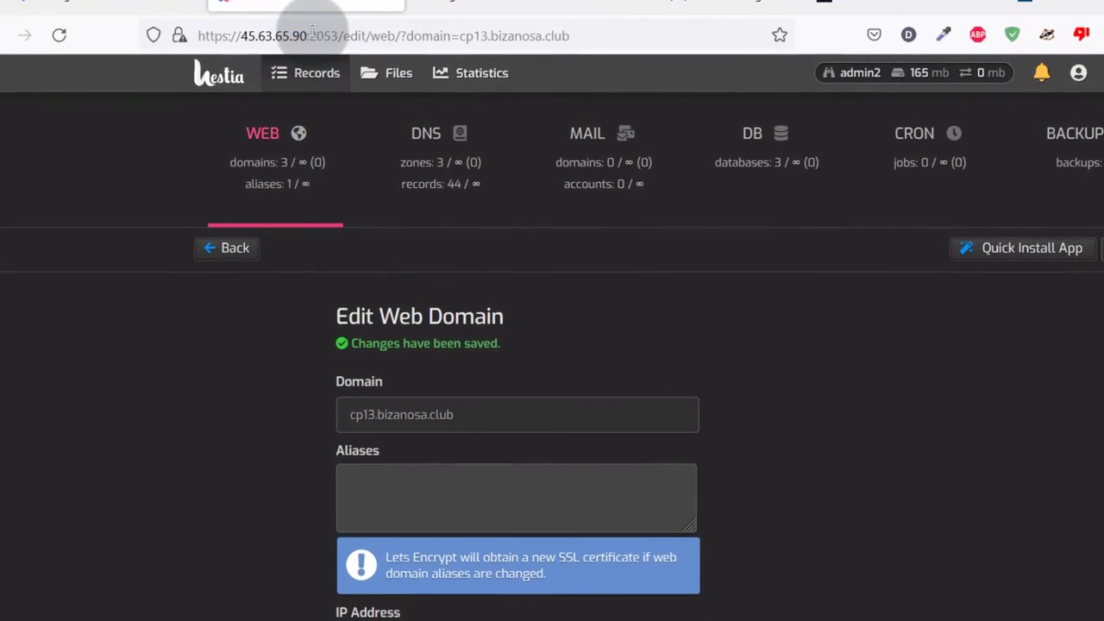
pyautogui.doubleClick(326, 34)
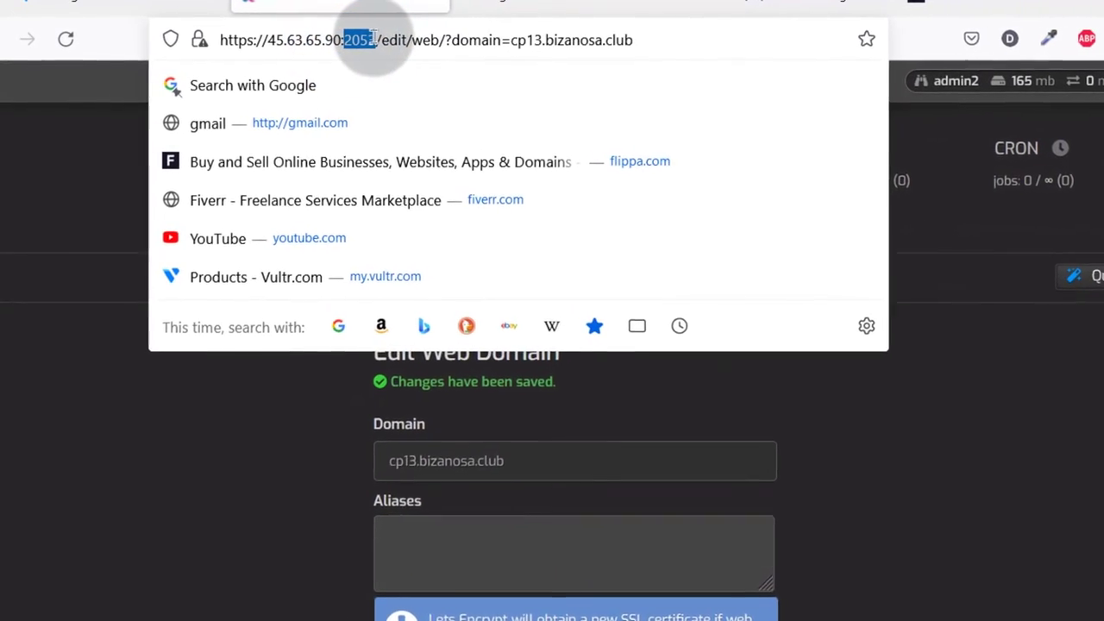
pyautogui.rightClick(373, 37)
pyautogui.click(442, 171)
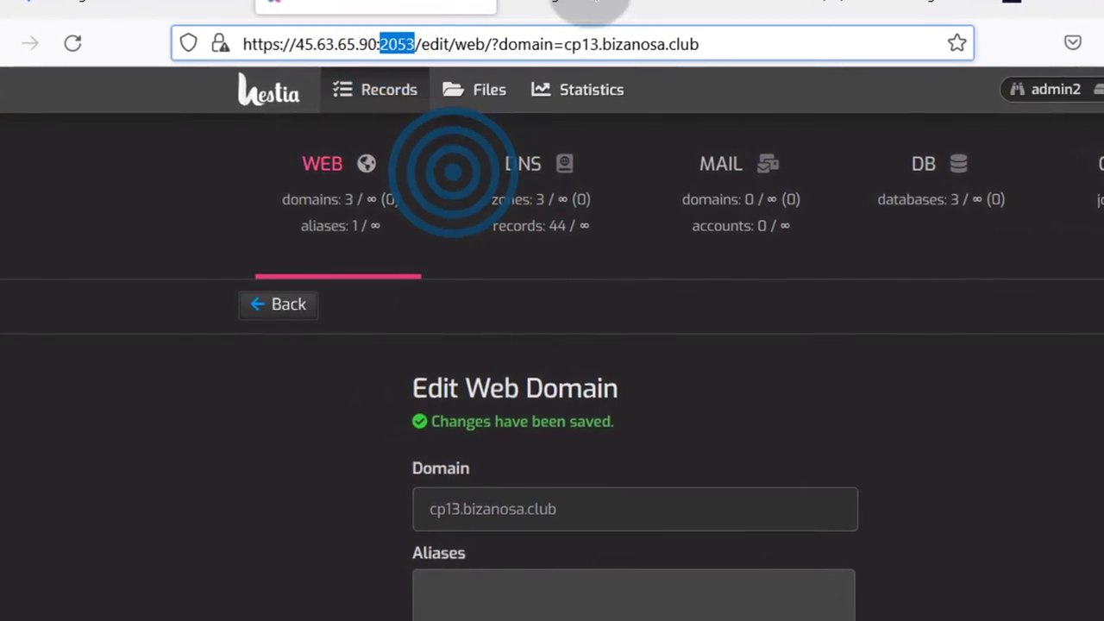
pyautogui.click(595, 5)
# Step: Load cp13.bizanosa.club:2053 and accept the self-signed certificate warning
pyautogui.click(469, 44)
pyautogui.click(473, 45)
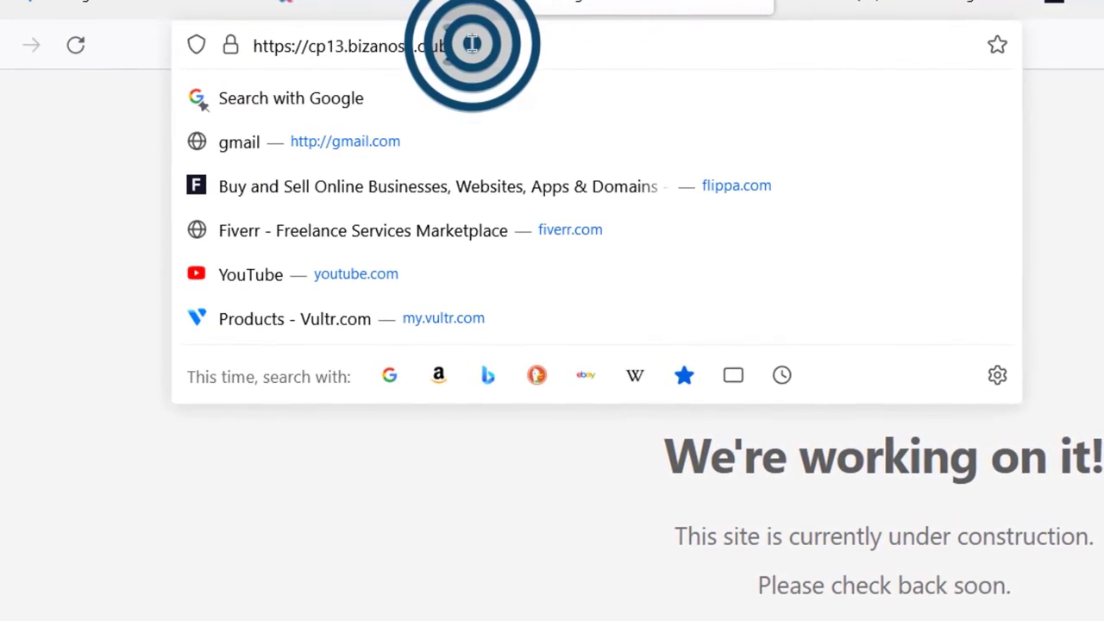
pyautogui.write(':2053')
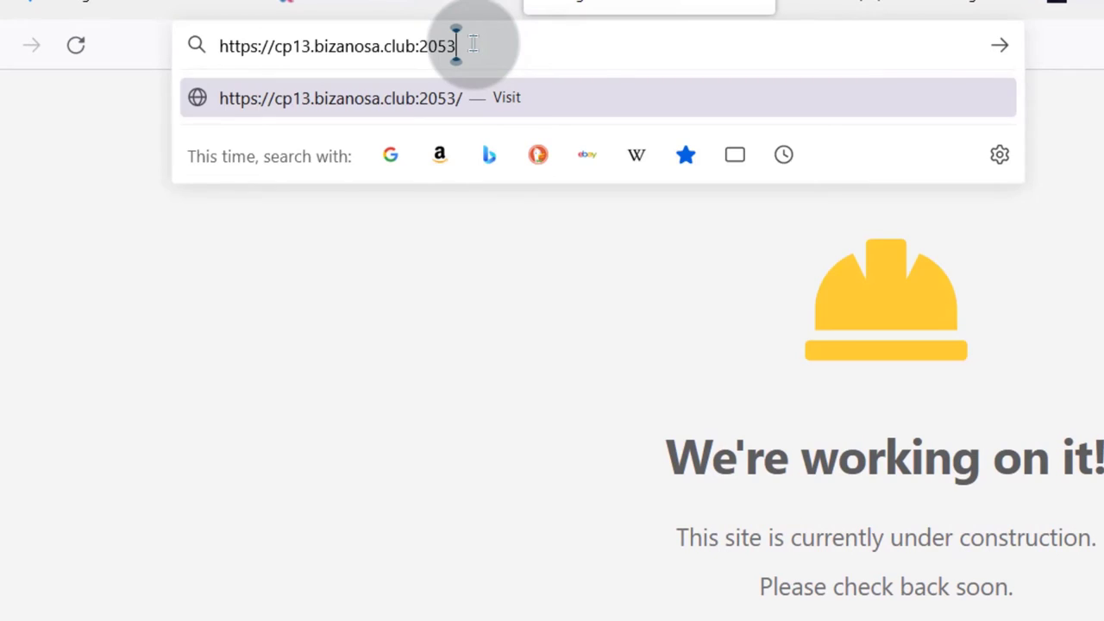
pyautogui.press('Return')
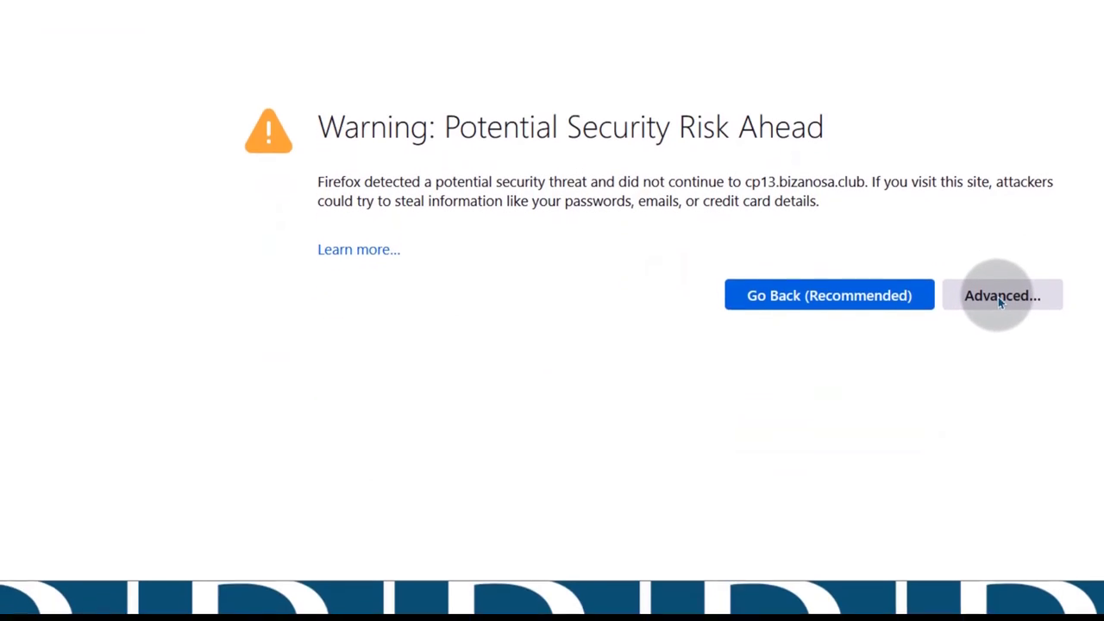
pyautogui.click(998, 296)
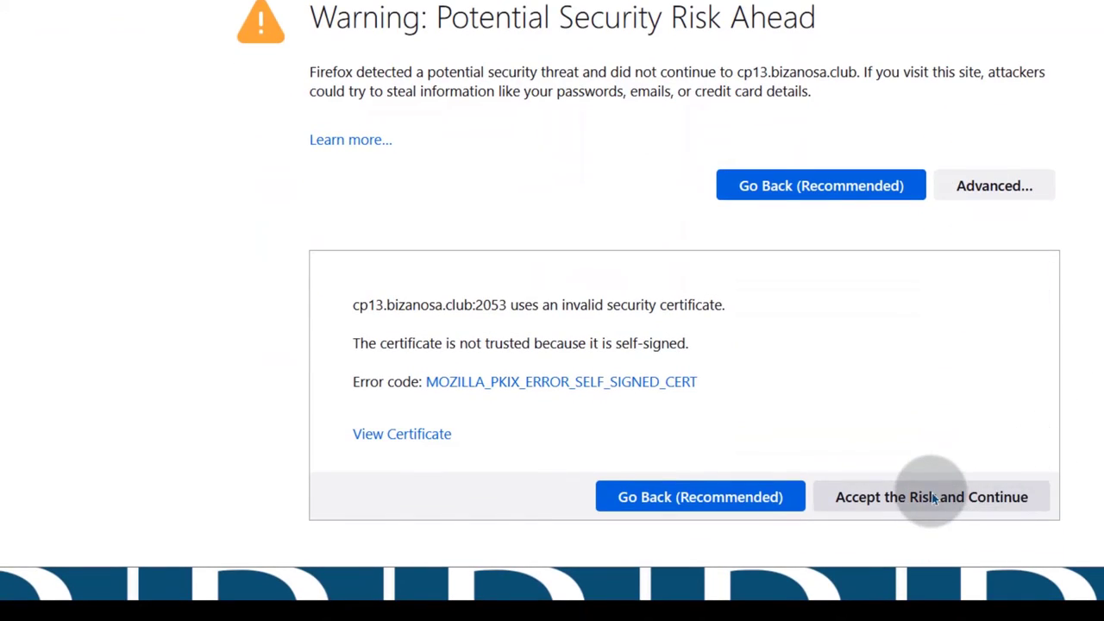
pyautogui.click(931, 491)
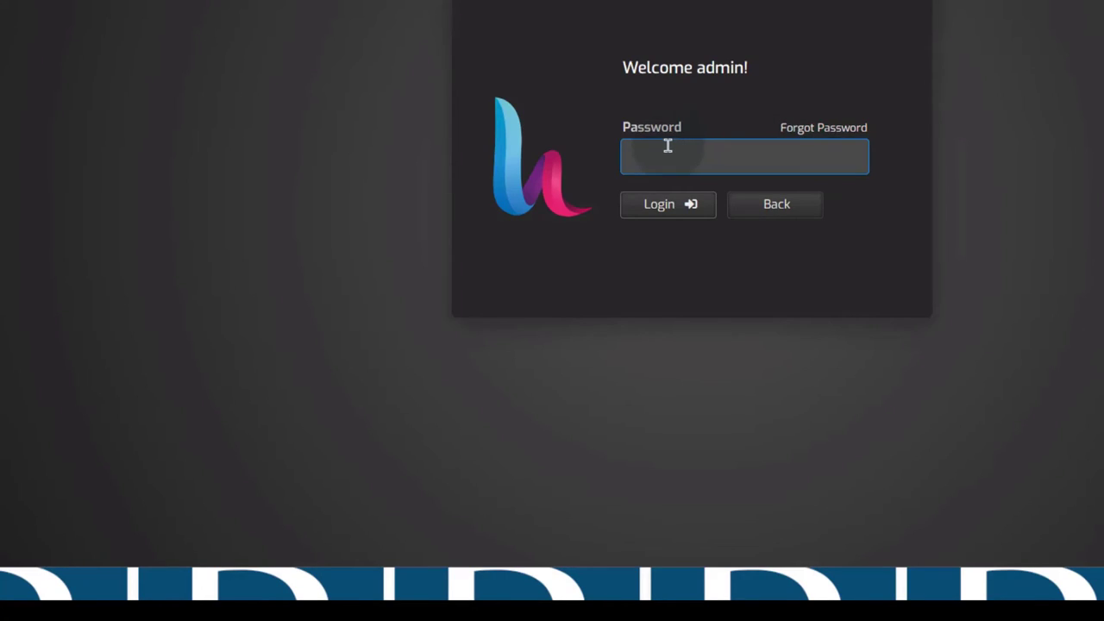
# Step: Paste the admin password and sign in to the Hestia panel
pyautogui.rightClick(666, 145)
pyautogui.hotkey('ctrl', 'v')
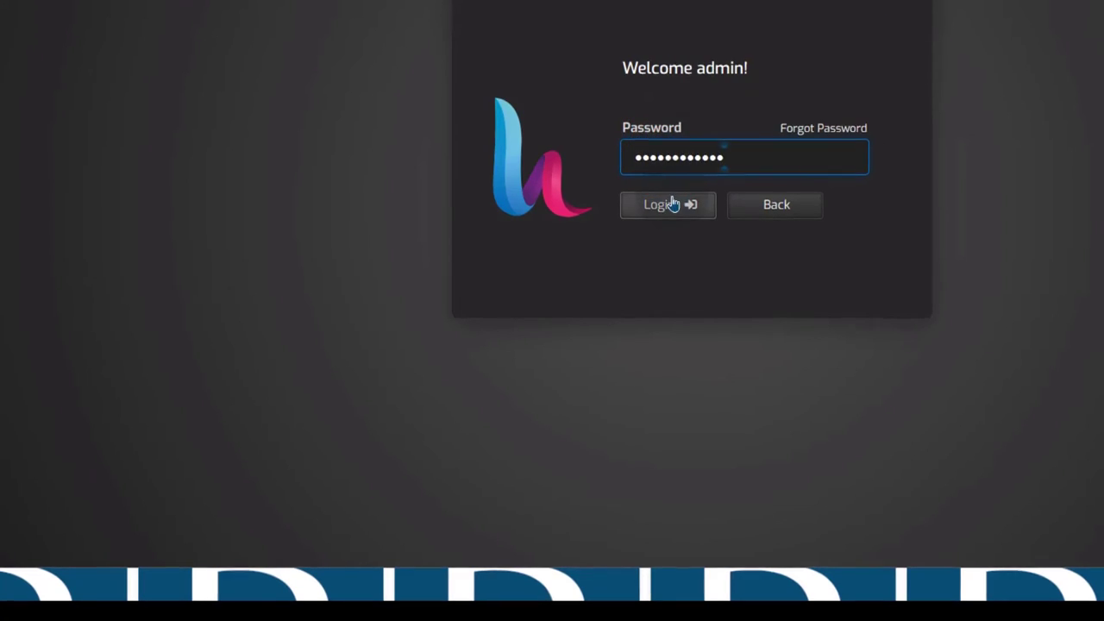
pyautogui.click(668, 205)
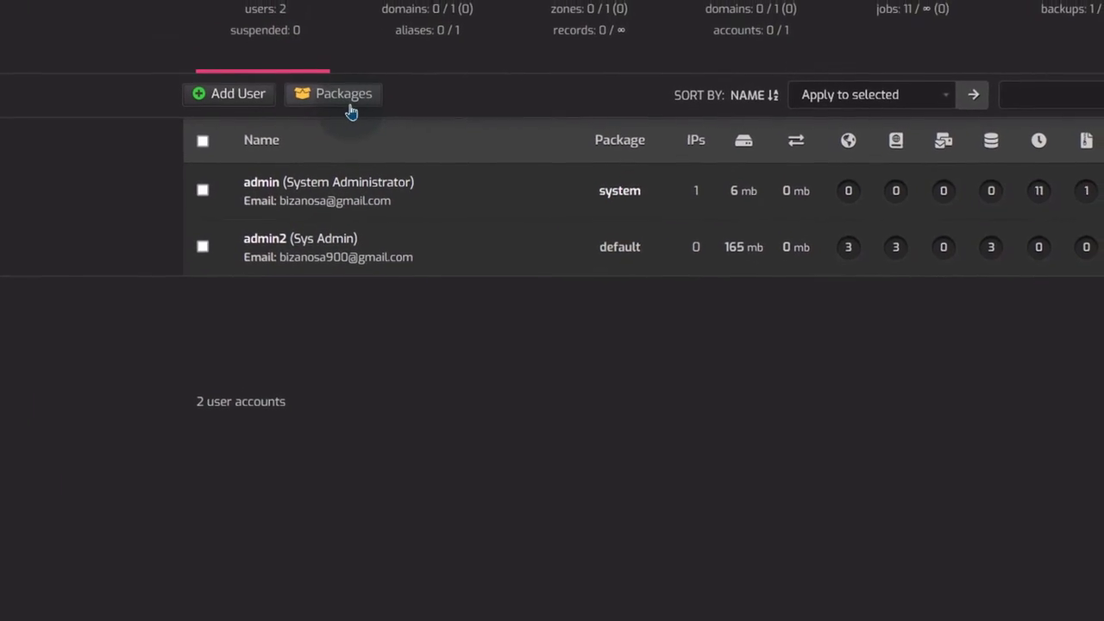
# Step: Log in as admin2, open its DB list, and launch phpMyAdmin
pyautogui.click(257, 304)
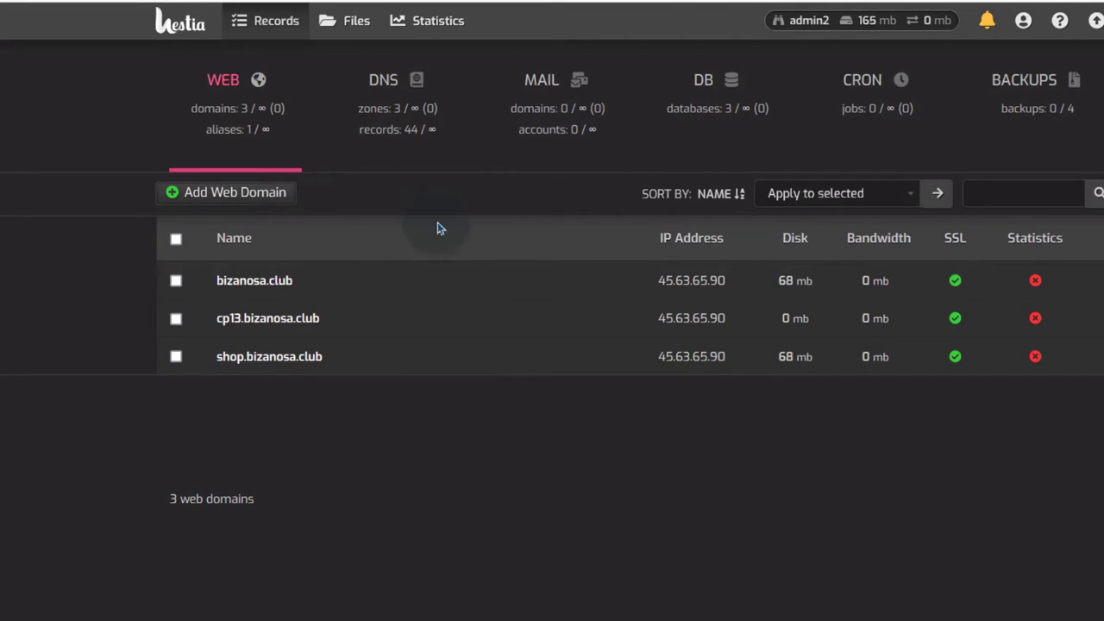
pyautogui.click(703, 81)
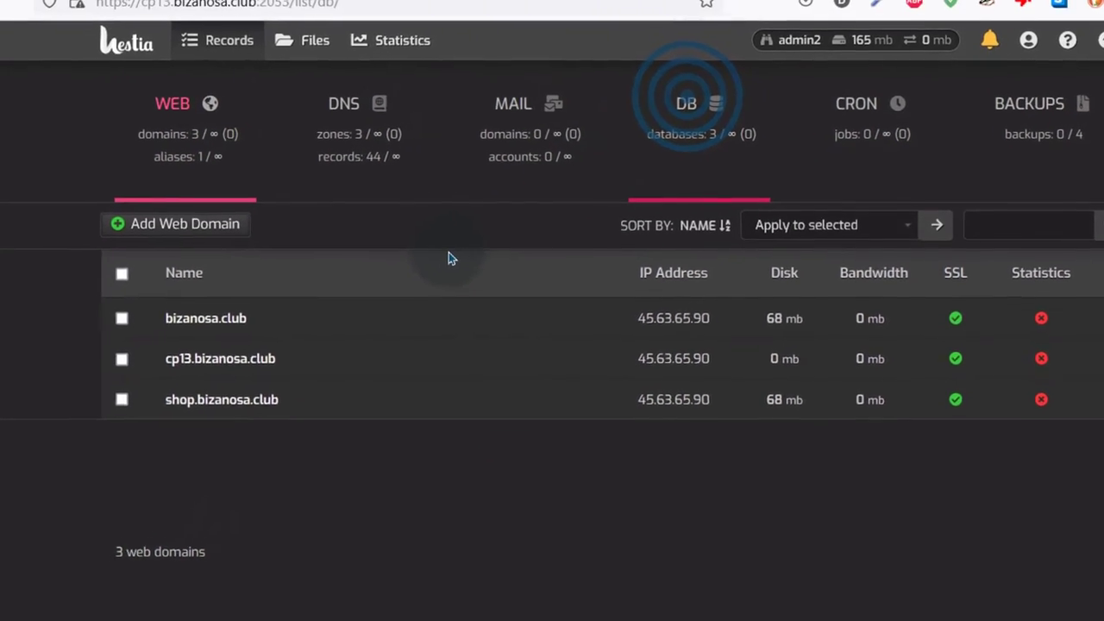
pyautogui.click(304, 238)
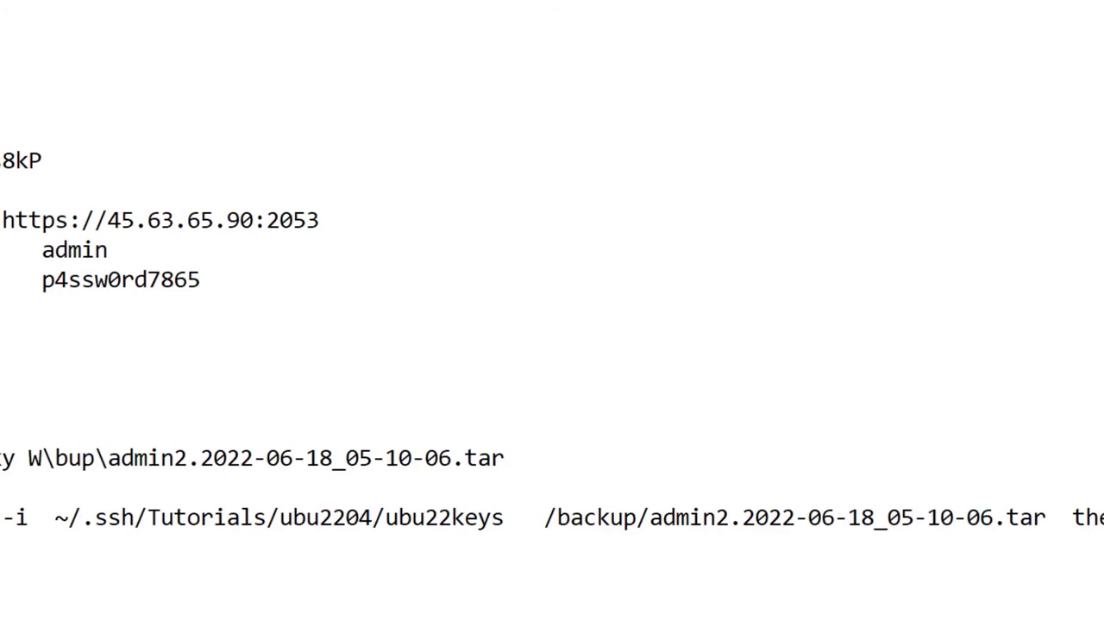
# Step: Copy the database username from the Notepad notes into phpMyAdmin's Username field
pyautogui.click(271, 604)
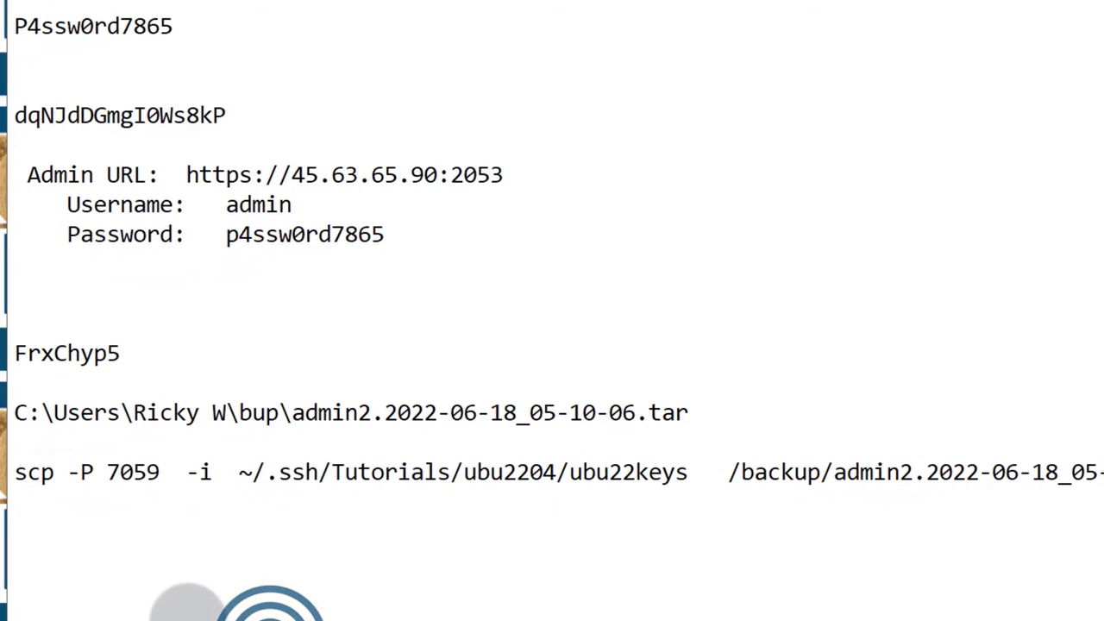
pyautogui.scroll(-3, 338, 511)
pyautogui.scroll(-1, 338, 511)
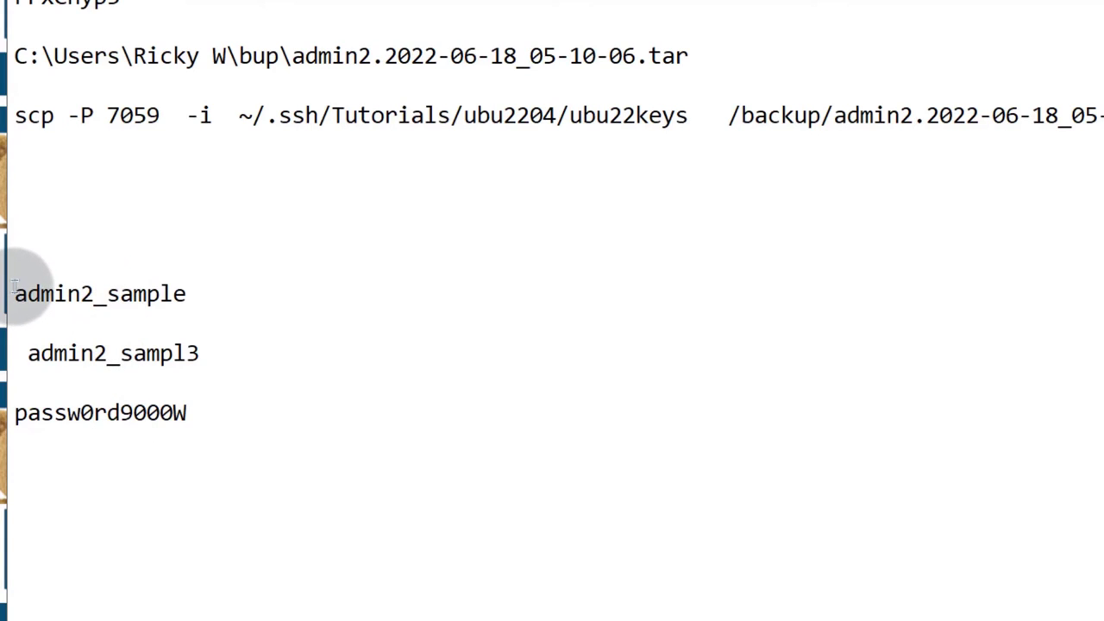
pyautogui.moveTo(15, 293); pyautogui.dragTo(181, 294)
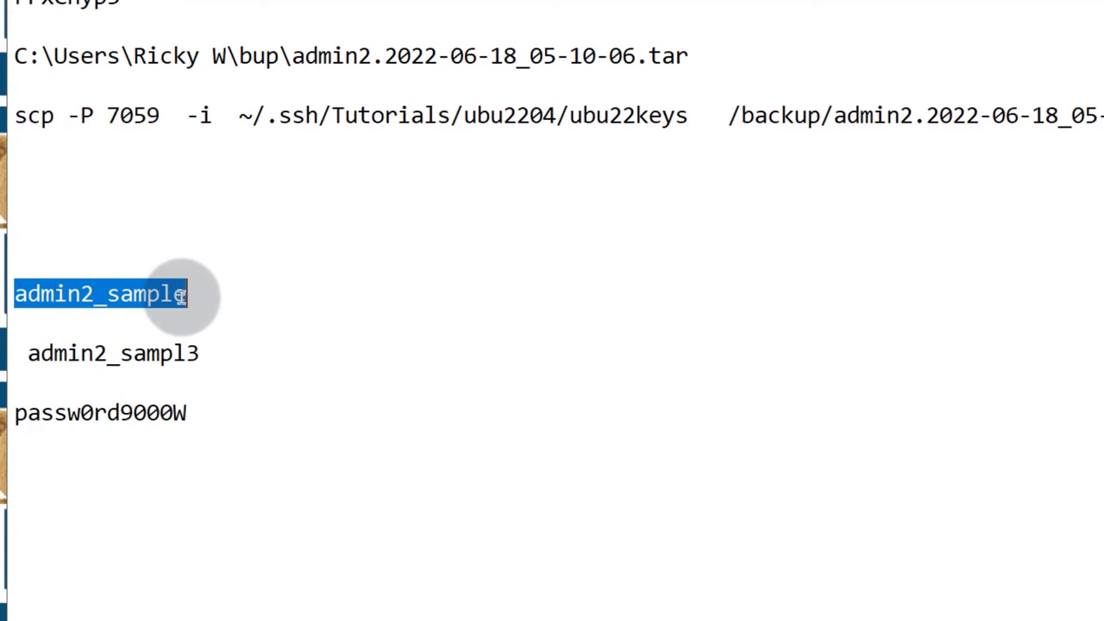
pyautogui.moveTo(27, 353); pyautogui.dragTo(187, 354)
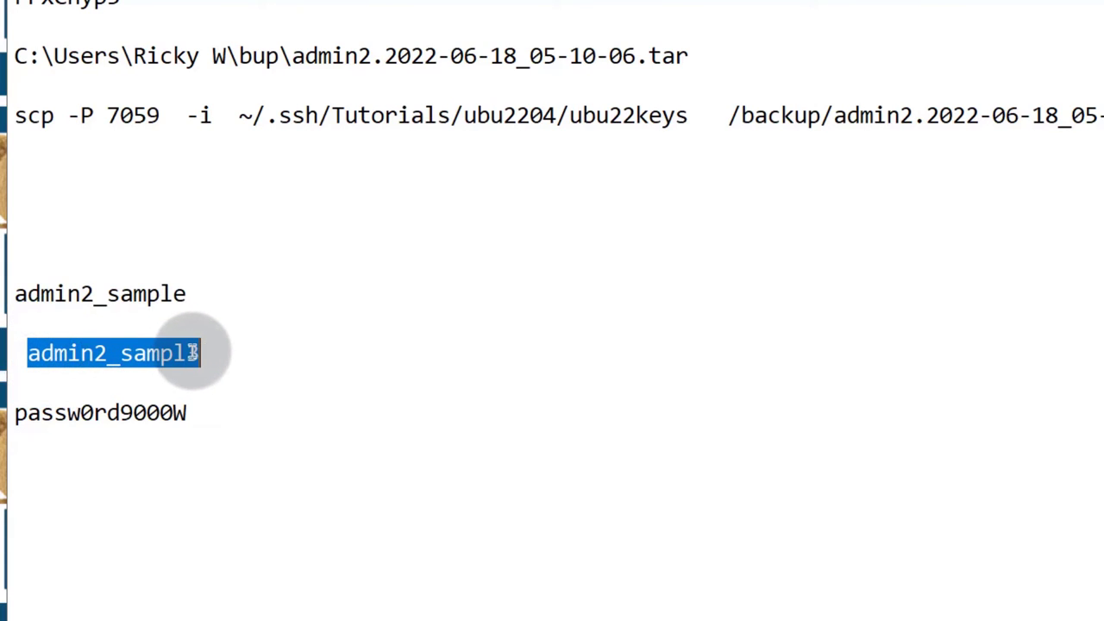
pyautogui.rightClick(197, 352)
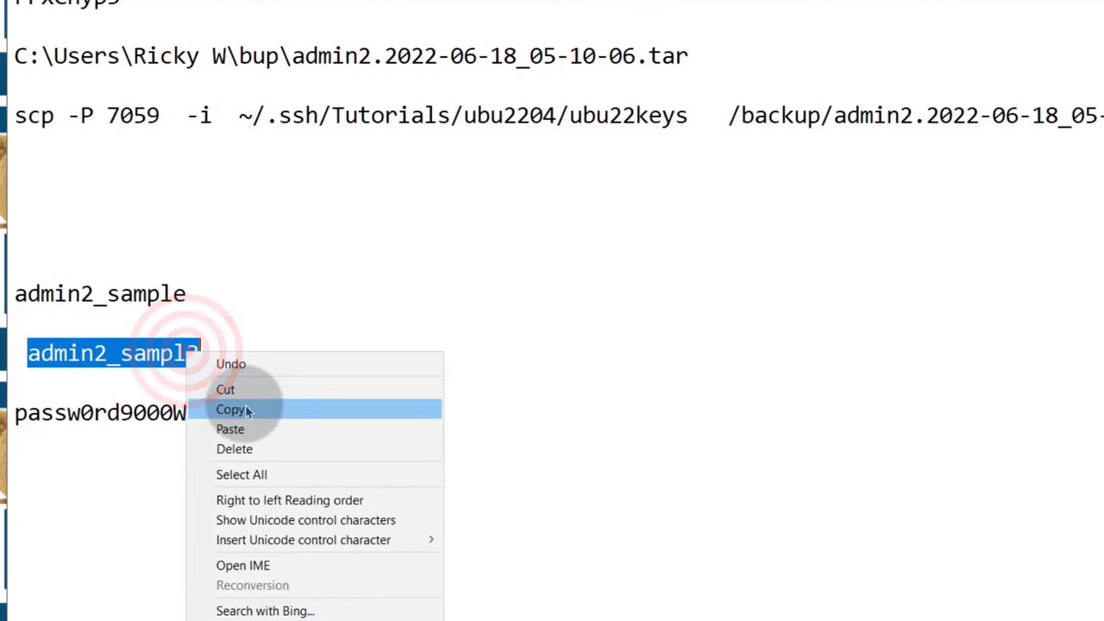
pyautogui.click(245, 404)
pyautogui.hotkey('alt', 'Tab')
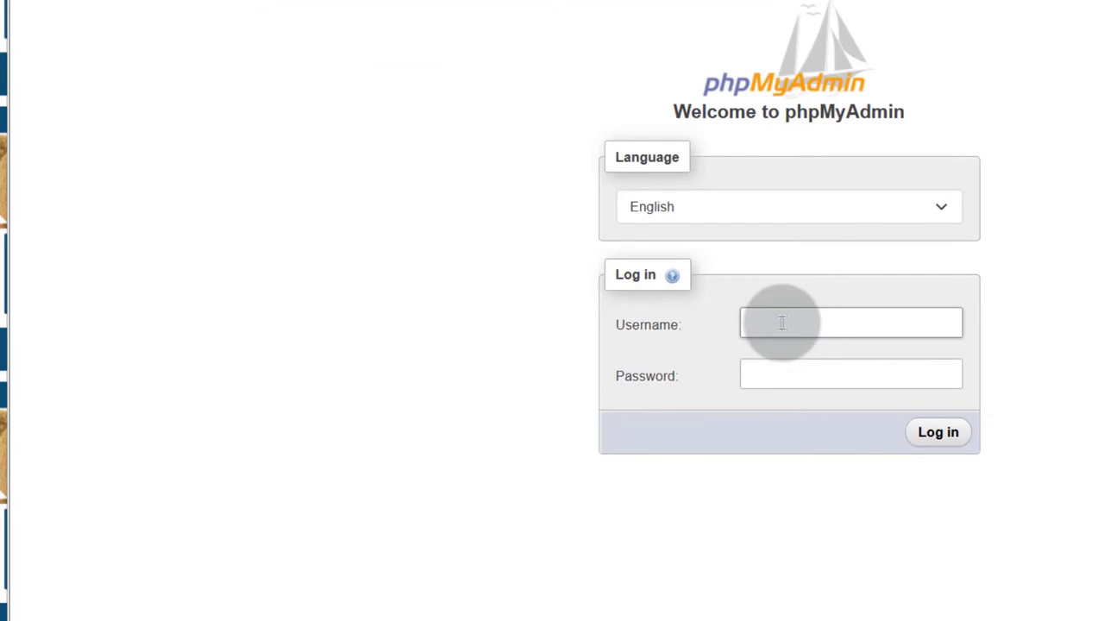
pyautogui.rightClick(781, 323)
pyautogui.click(841, 14)
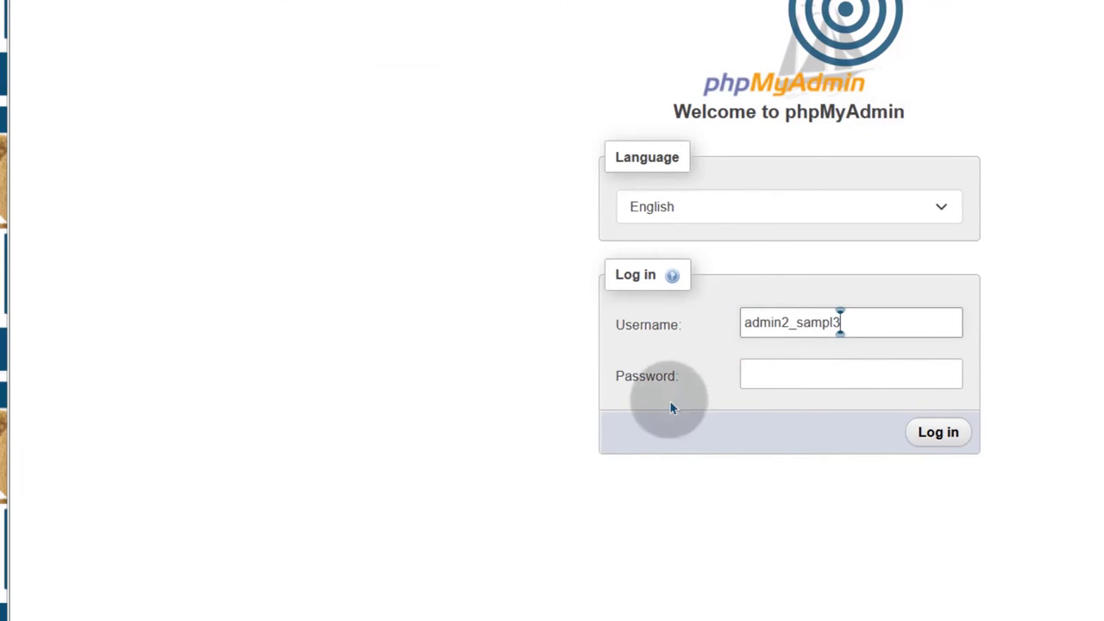
# Step: Copy the database password from the notes and paste it into phpMyAdmin's Password field
pyautogui.hotkey('alt', 'Tab')
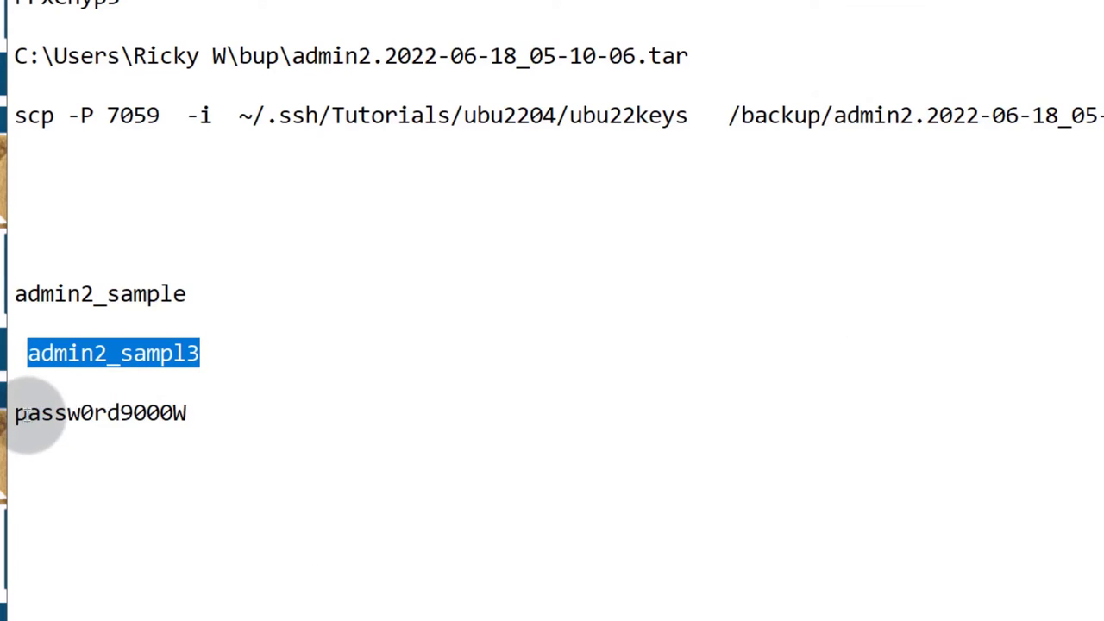
pyautogui.moveTo(17, 413); pyautogui.dragTo(177, 413)
pyautogui.rightClick(177, 412)
pyautogui.click(264, 468)
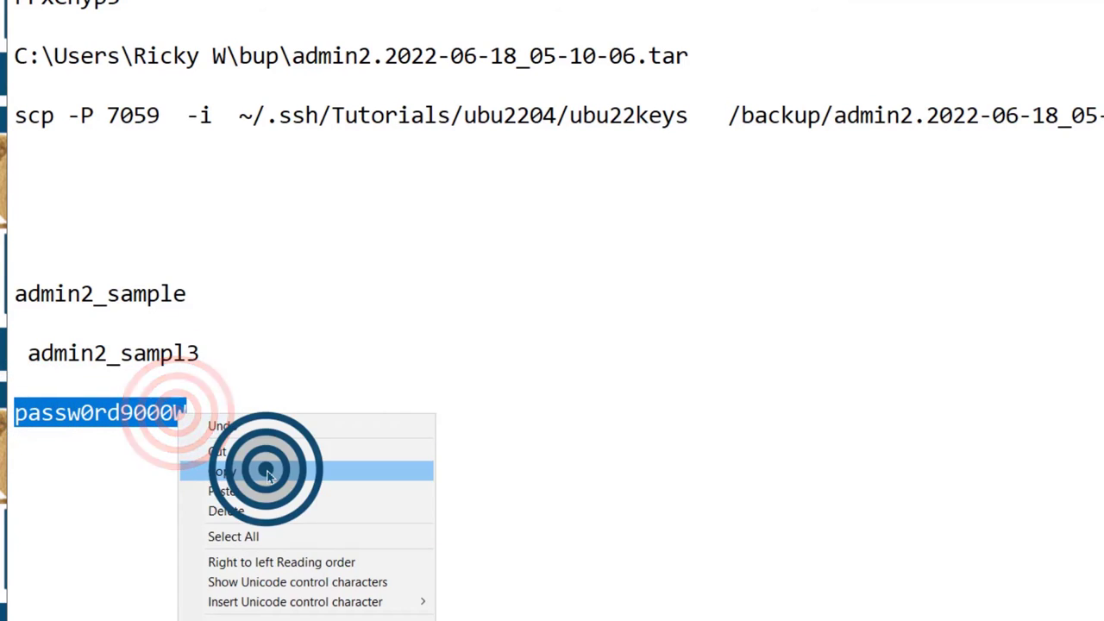
pyautogui.hotkey('alt', 'Tab')
pyautogui.rightClick(834, 369)
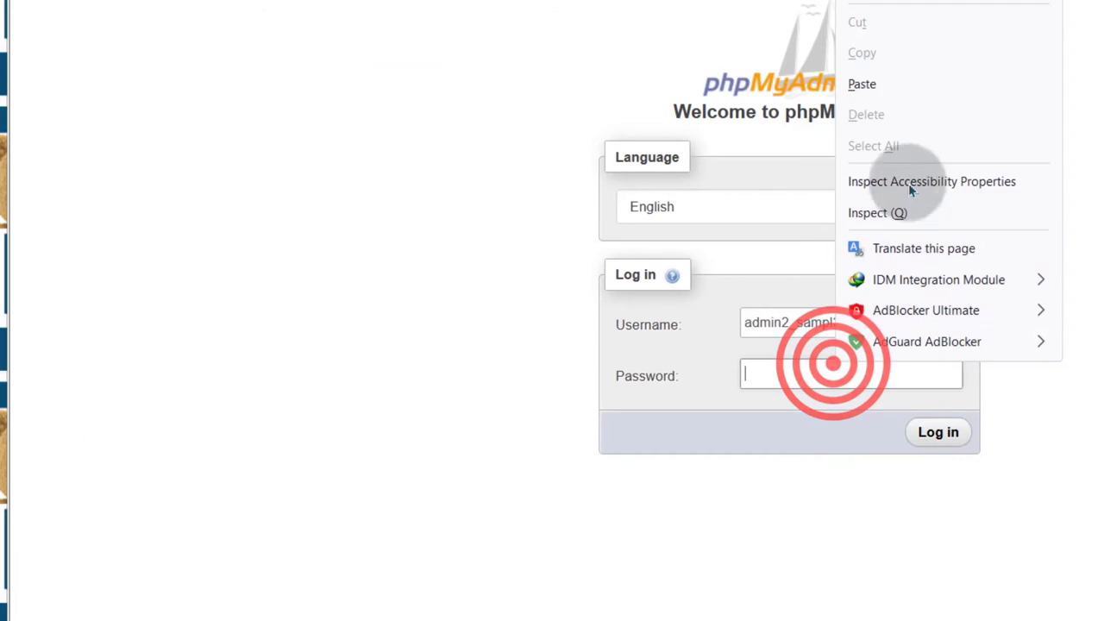
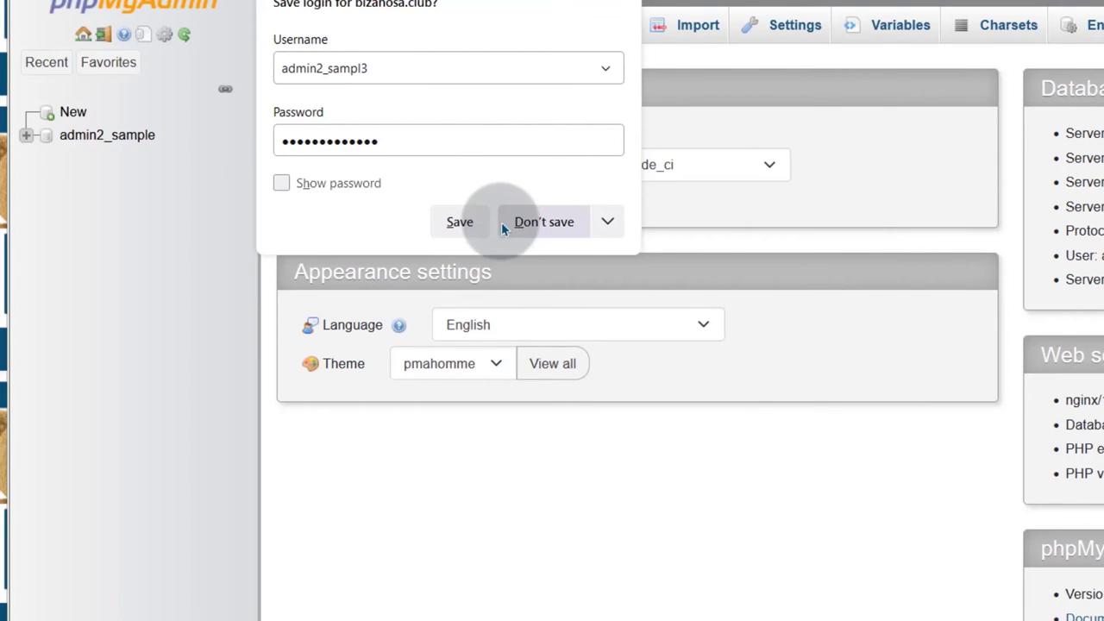
# Step: Dismiss the save-login prompt and return to the Hestia database list
pyautogui.click(418, 484)
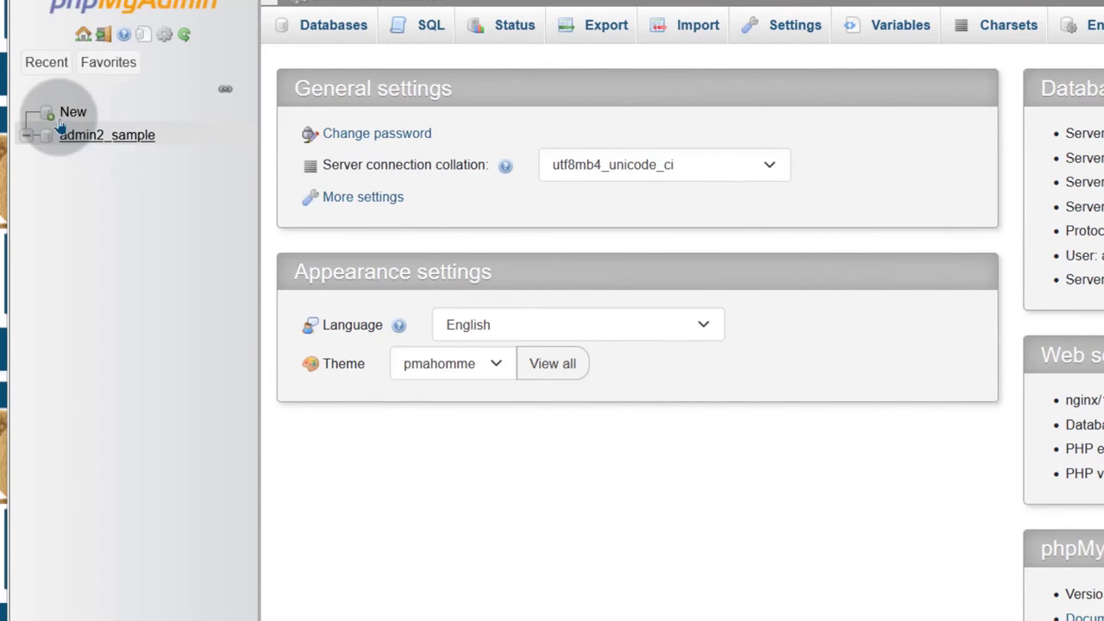
pyautogui.hotkey('ctrl', 'w')
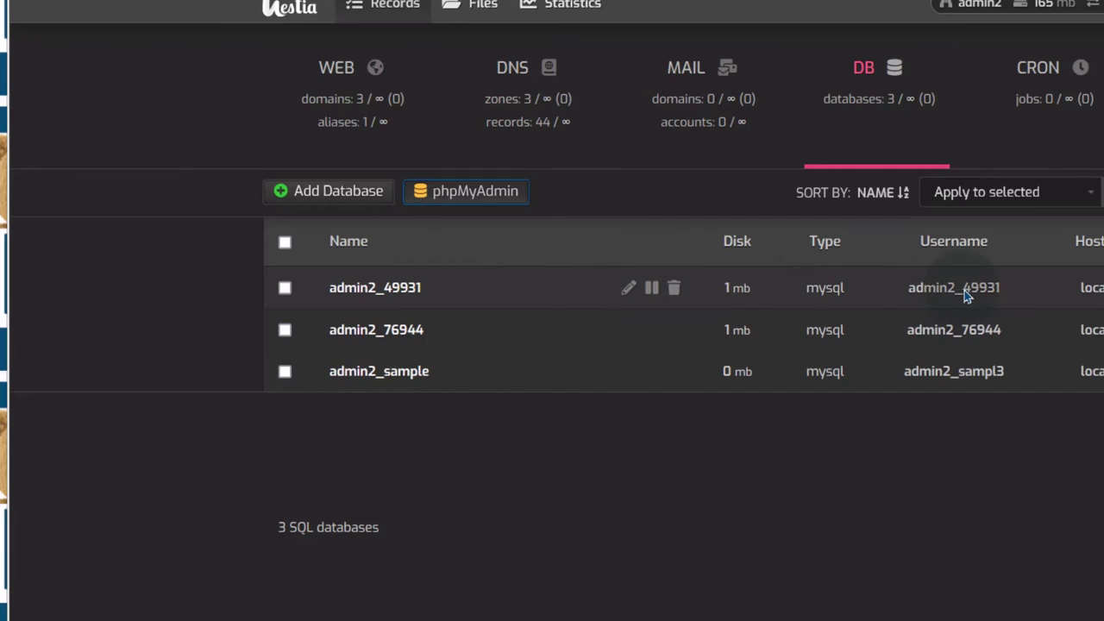
# Step: Open the file manager in a new tab and browse to web/bizanosa.club/public_html
pyautogui.rightClick(506, 21)
pyautogui.click(496, 21)
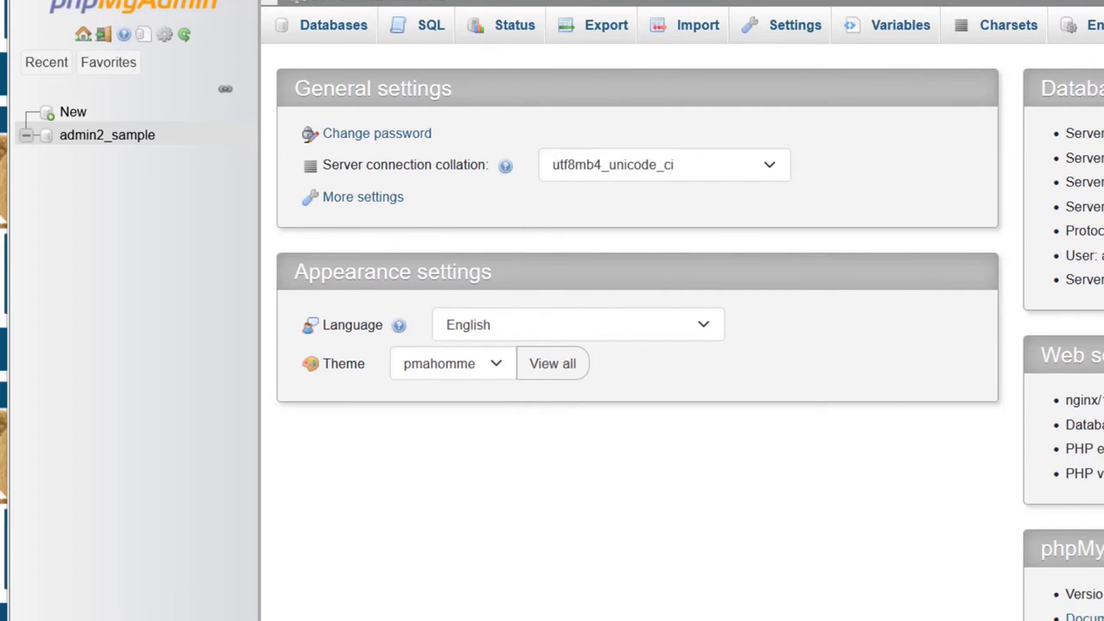
pyautogui.hotkey('ctrl', 'Tab')
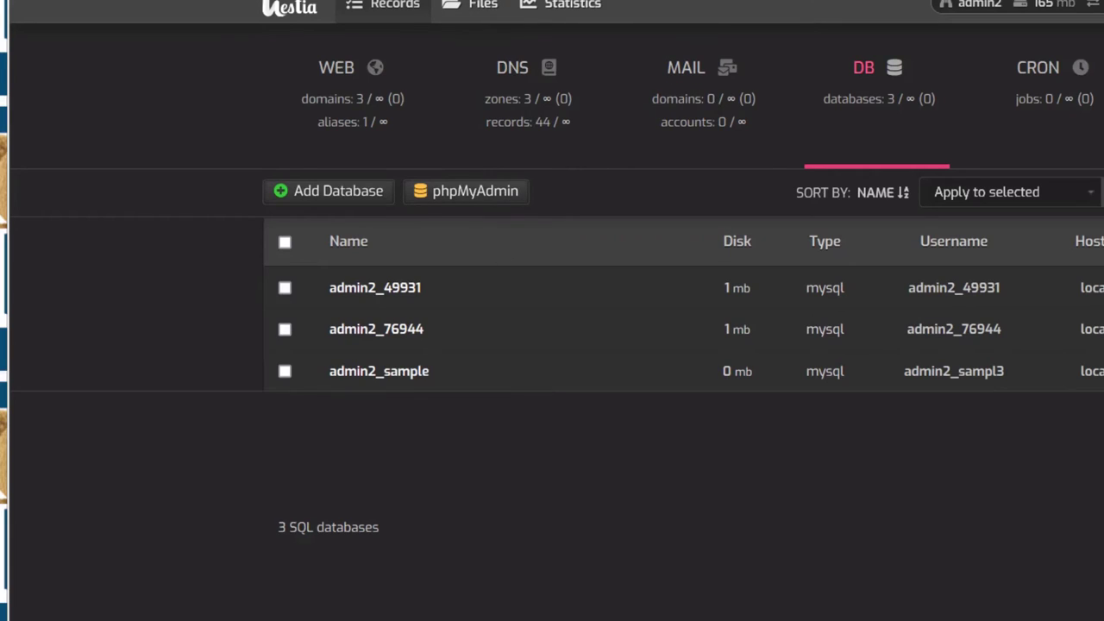
pyautogui.hotkey('ctrl', 'Tab')
pyautogui.scroll(-3, 475, 284)
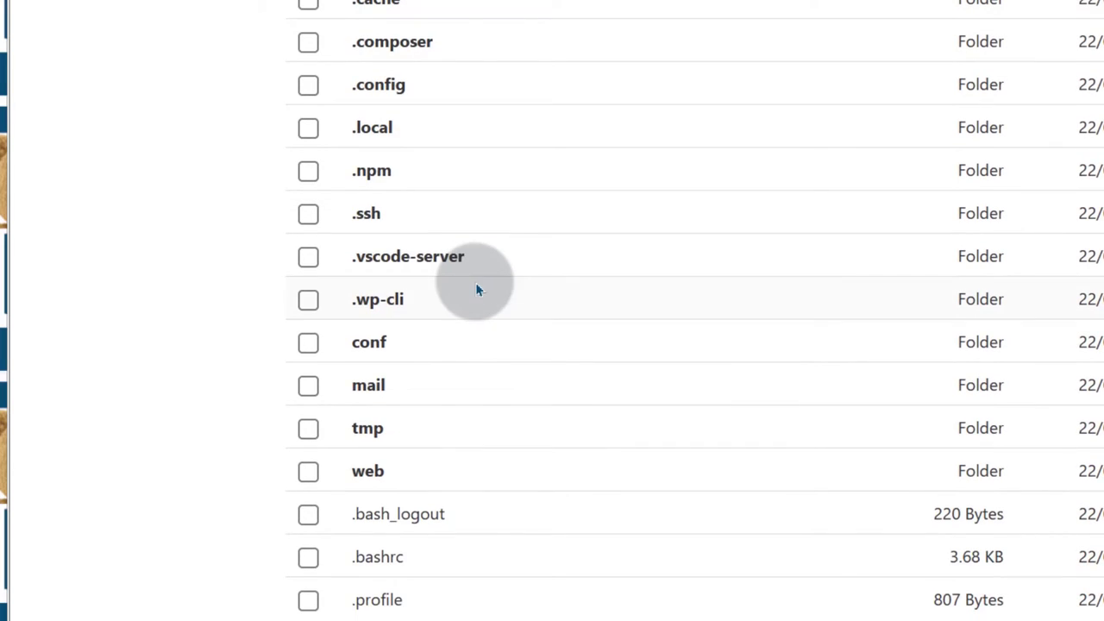
pyautogui.click(377, 472)
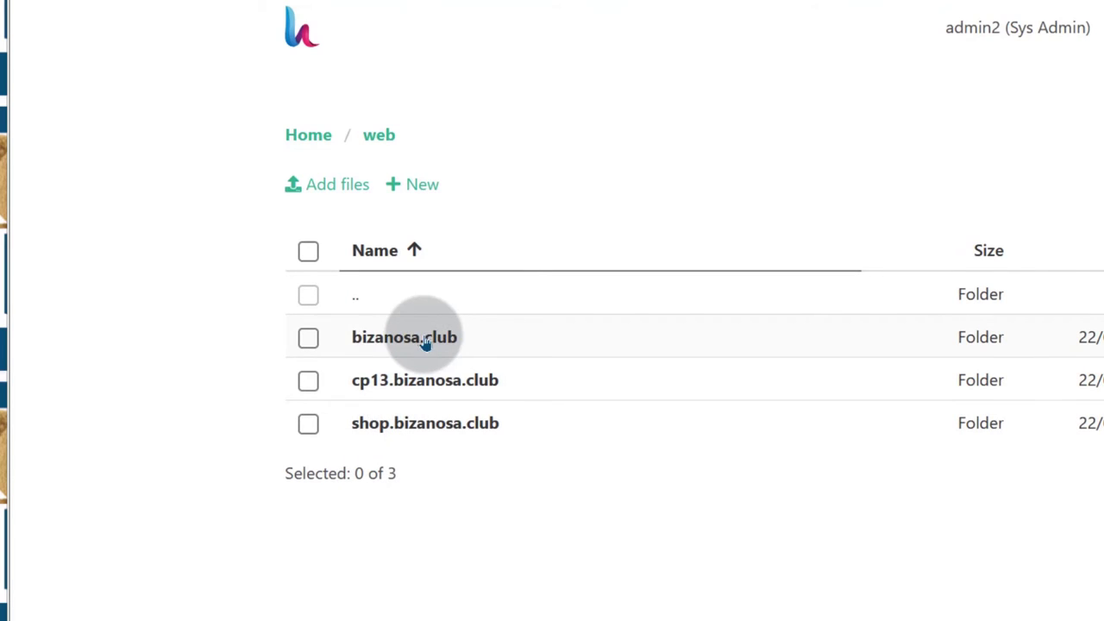
pyautogui.click(403, 339)
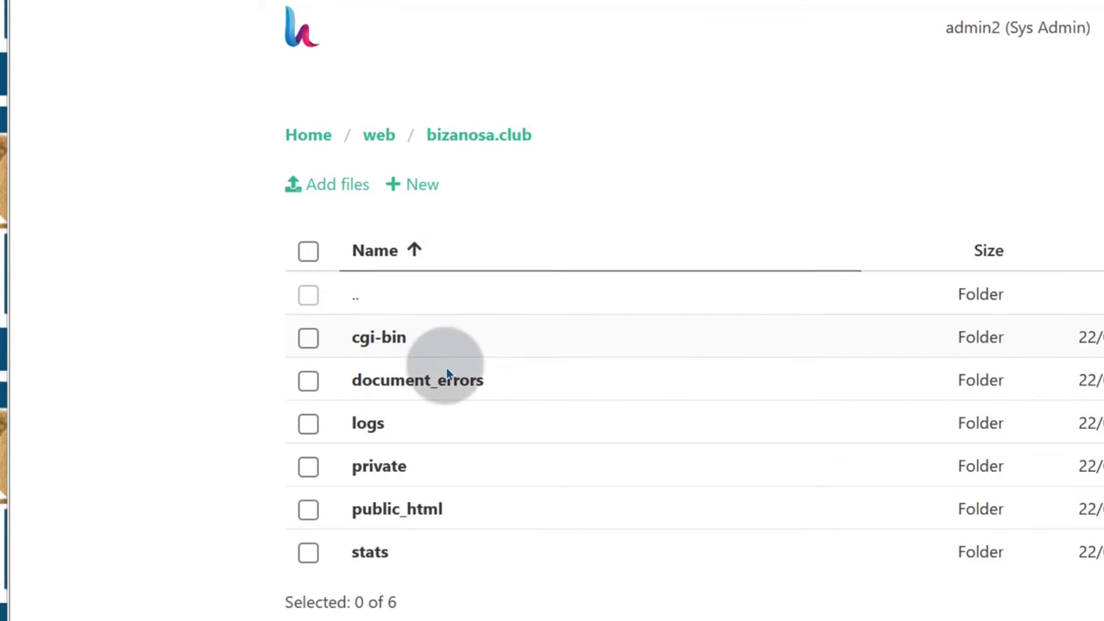
pyautogui.click(396, 508)
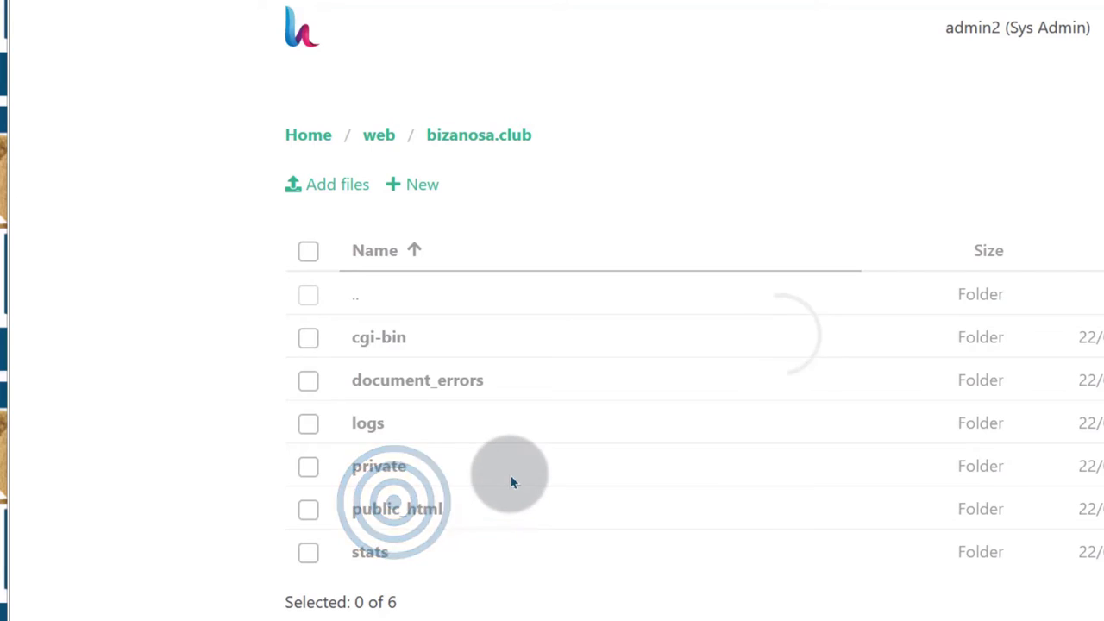
pyautogui.scroll(-3, 510, 486)
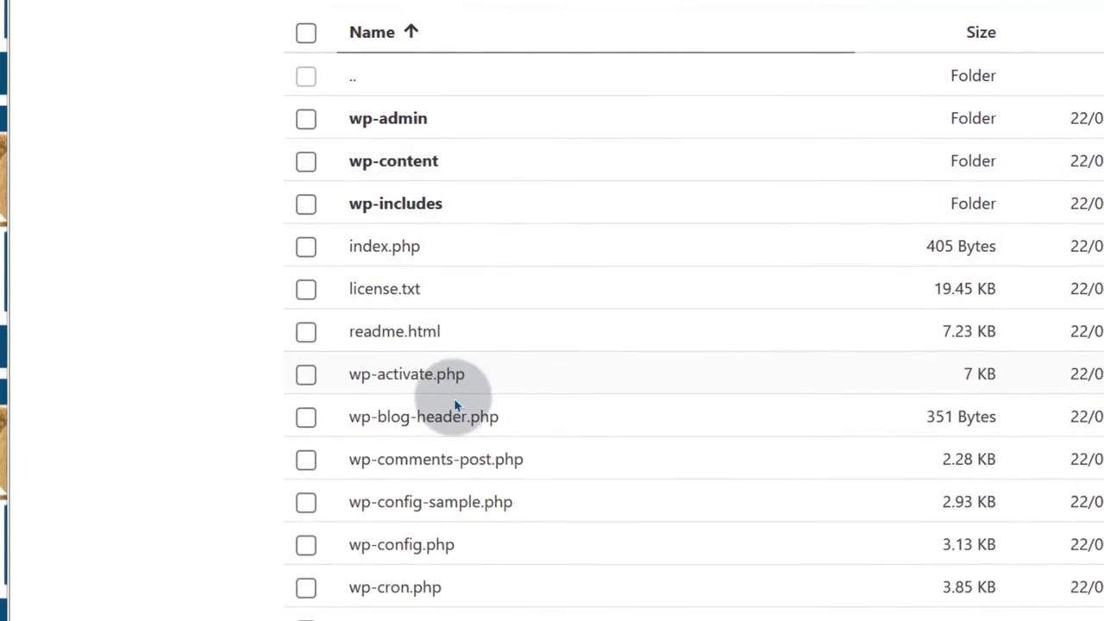
# Step: Glance at wp-config.php, then delete wp-config-sample.php
pyautogui.click(372, 522)
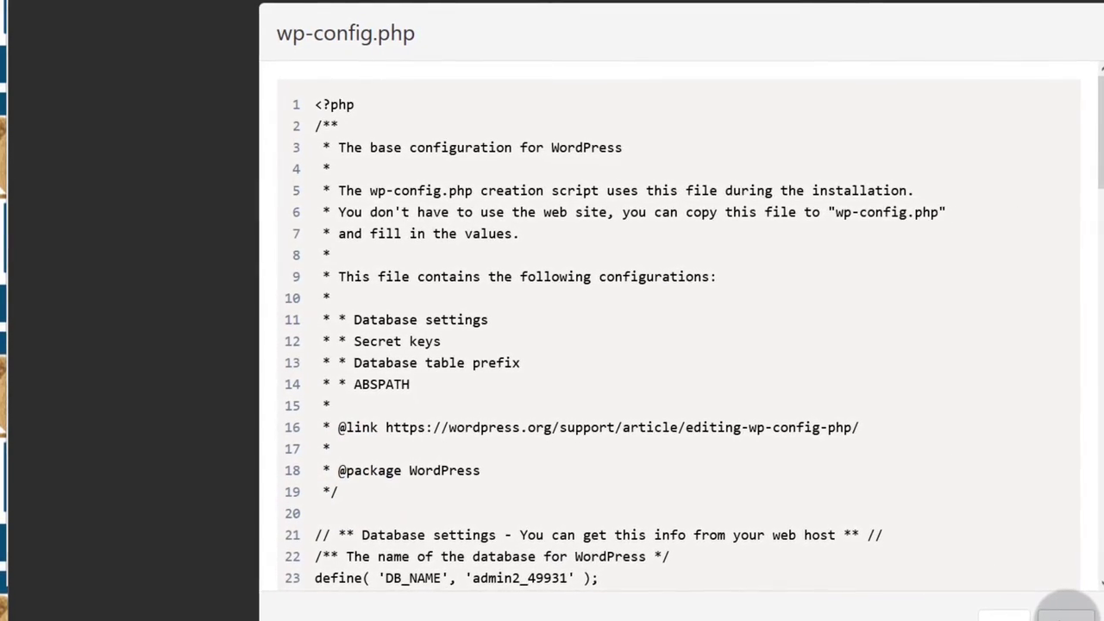
pyautogui.click(1009, 615)
pyautogui.click(268, 440)
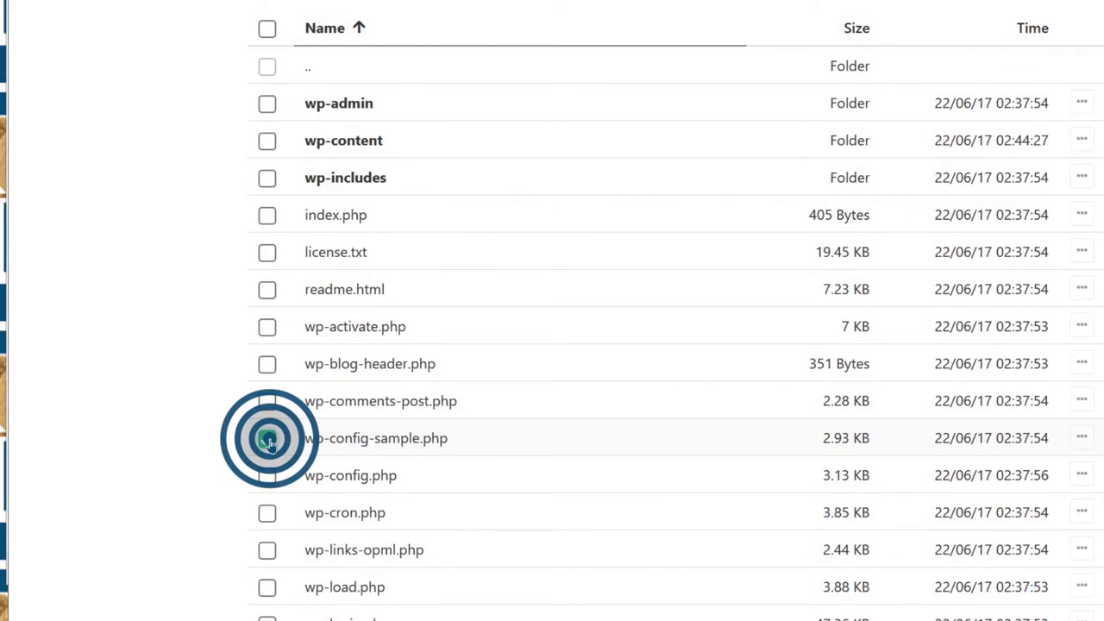
pyautogui.scroll(3, 552, 316)
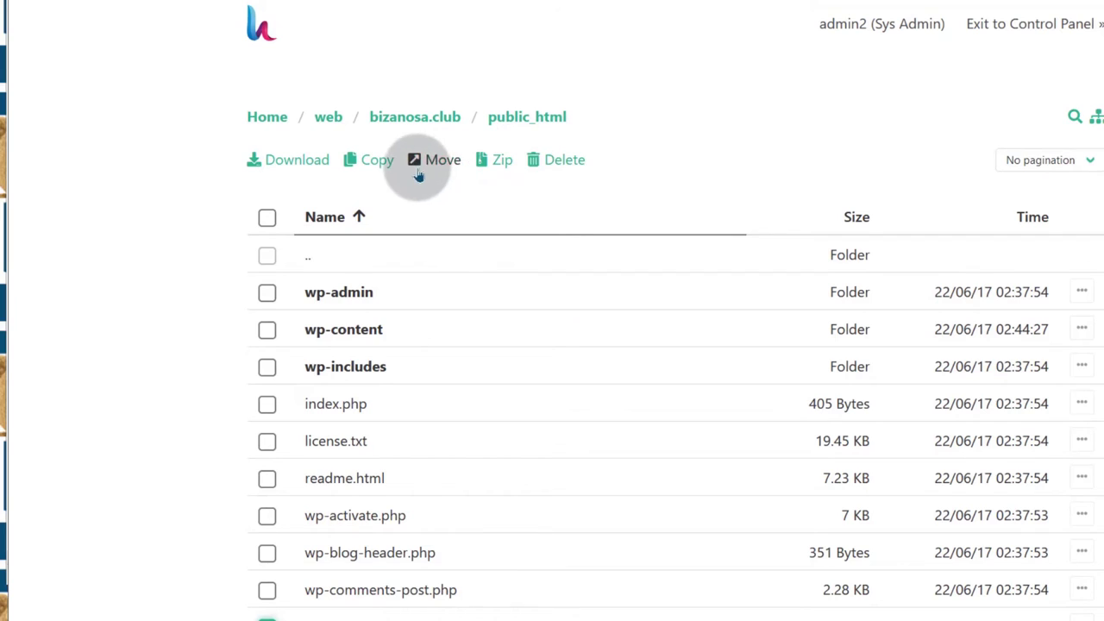
pyautogui.click(559, 159)
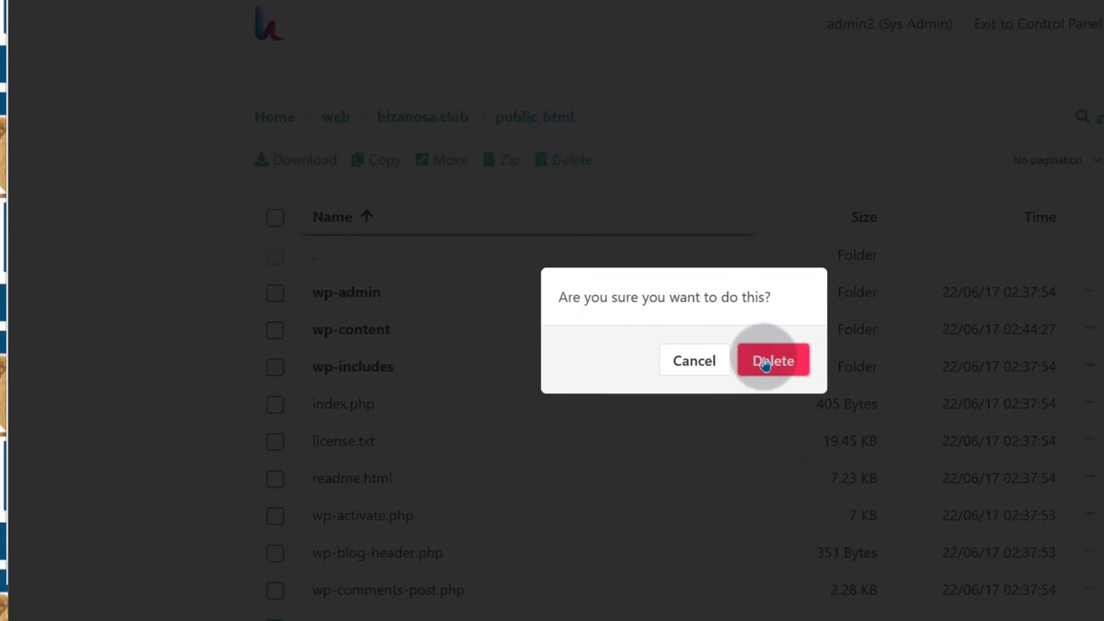
pyautogui.click(764, 361)
pyautogui.scroll(-2, 408, 397)
pyautogui.scroll(-3, 406, 386)
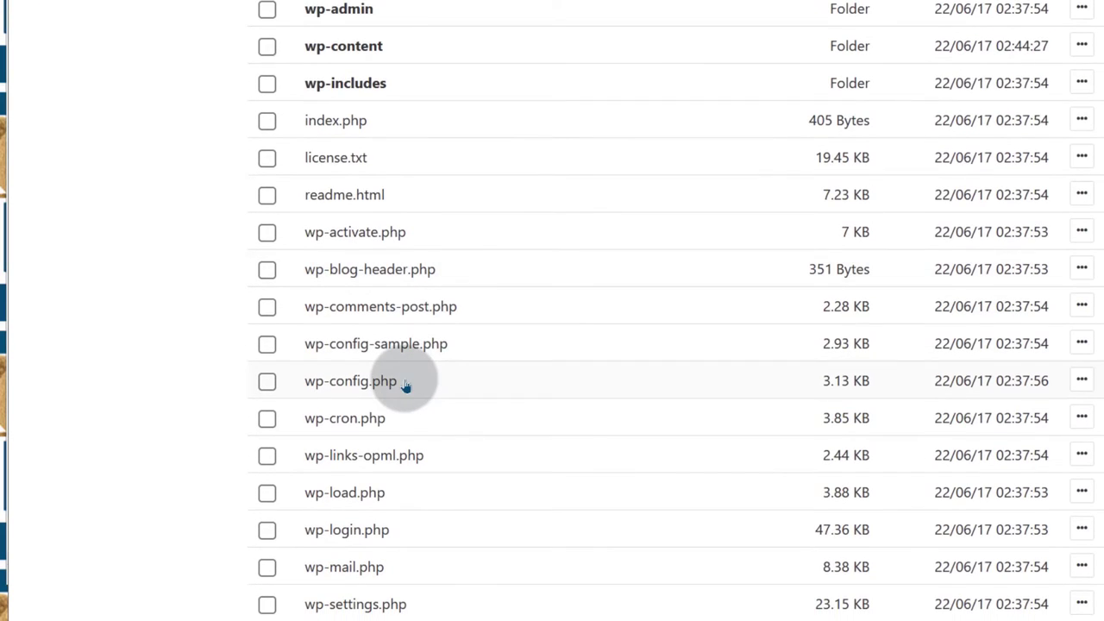
pyautogui.scroll(2, 406, 386)
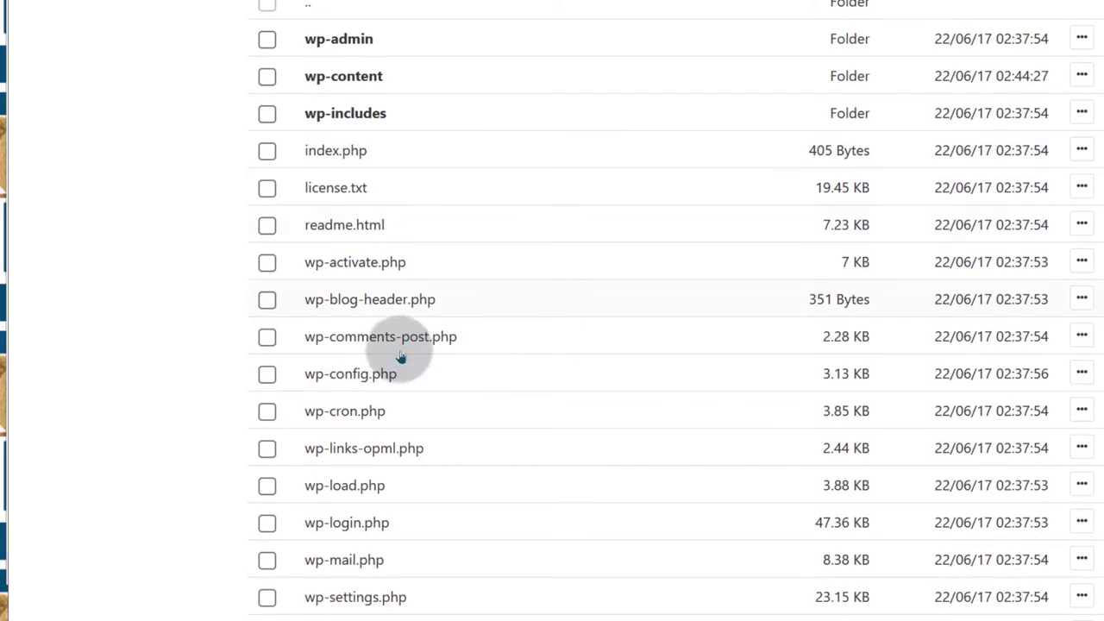
# Step: Reopen wp-config.php and copy the DB_USER database username
pyautogui.click(328, 380)
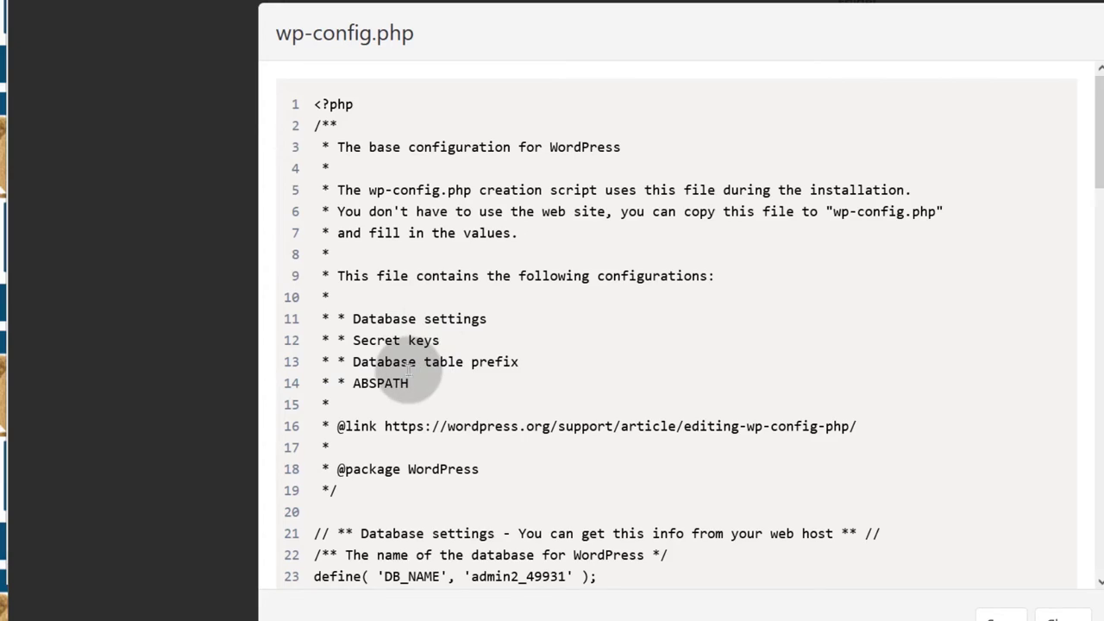
pyautogui.scroll(-4, 402, 345)
pyautogui.scroll(-1, 407, 354)
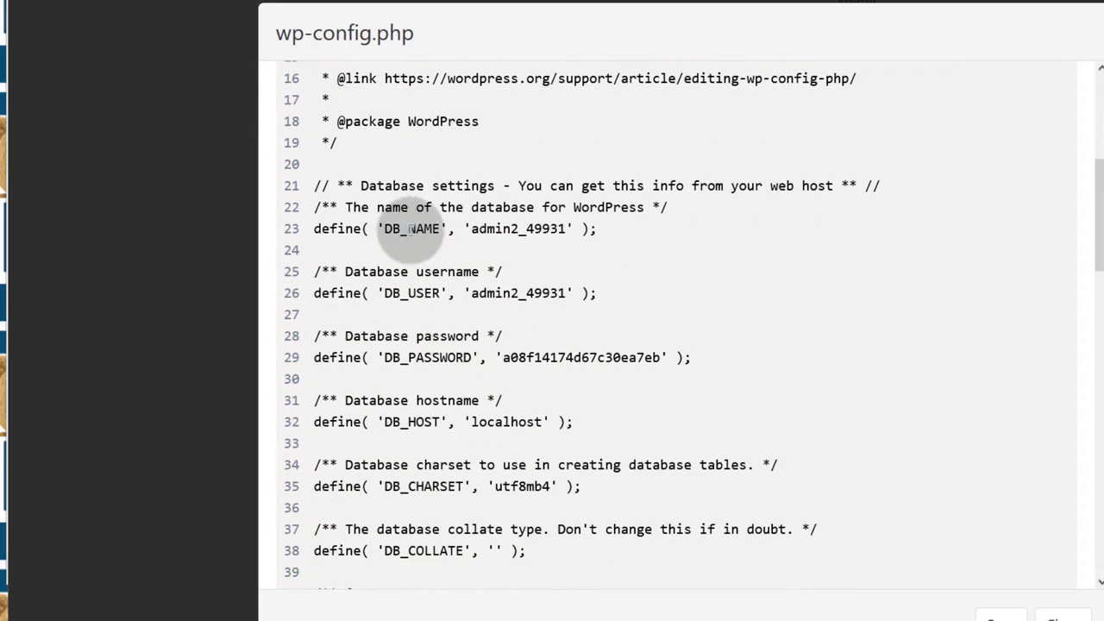
pyautogui.scroll(-2, 407, 303)
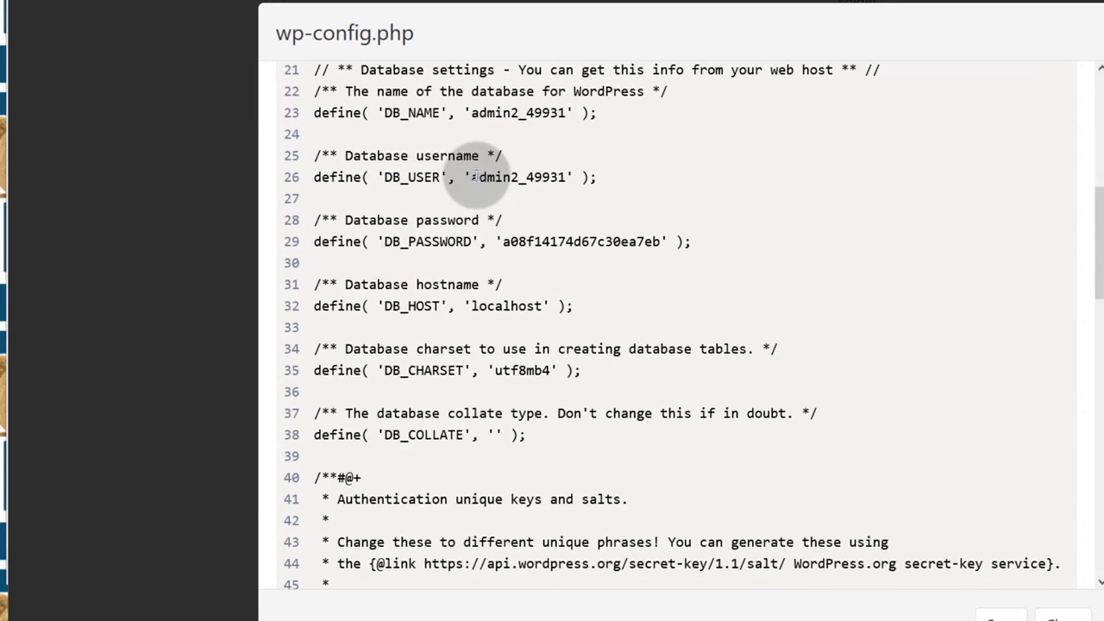
pyautogui.doubleClick(473, 176)
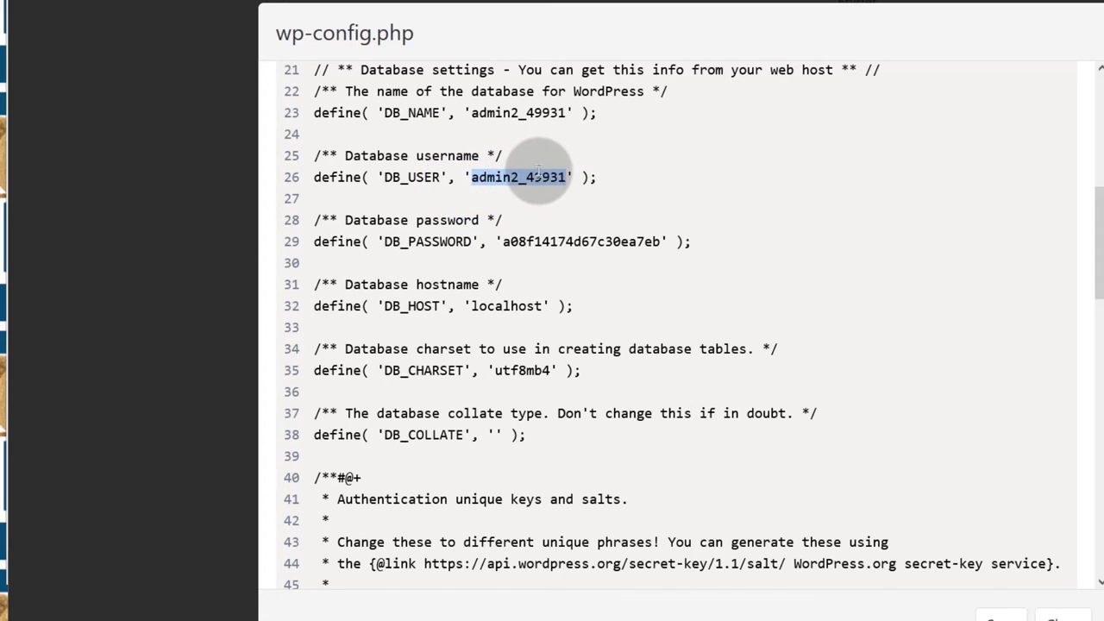
pyautogui.rightClick(539, 174)
pyautogui.click(568, 275)
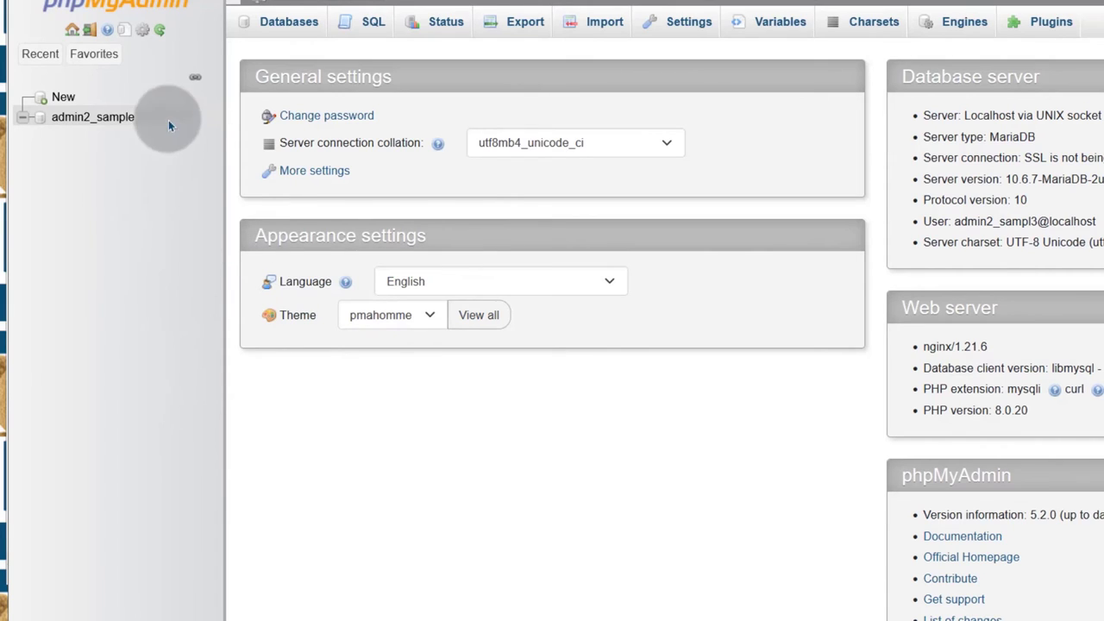
# Step: Log out of phpMyAdmin and paste the WordPress database username into the login form
pyautogui.click(94, 53)
pyautogui.click(94, 54)
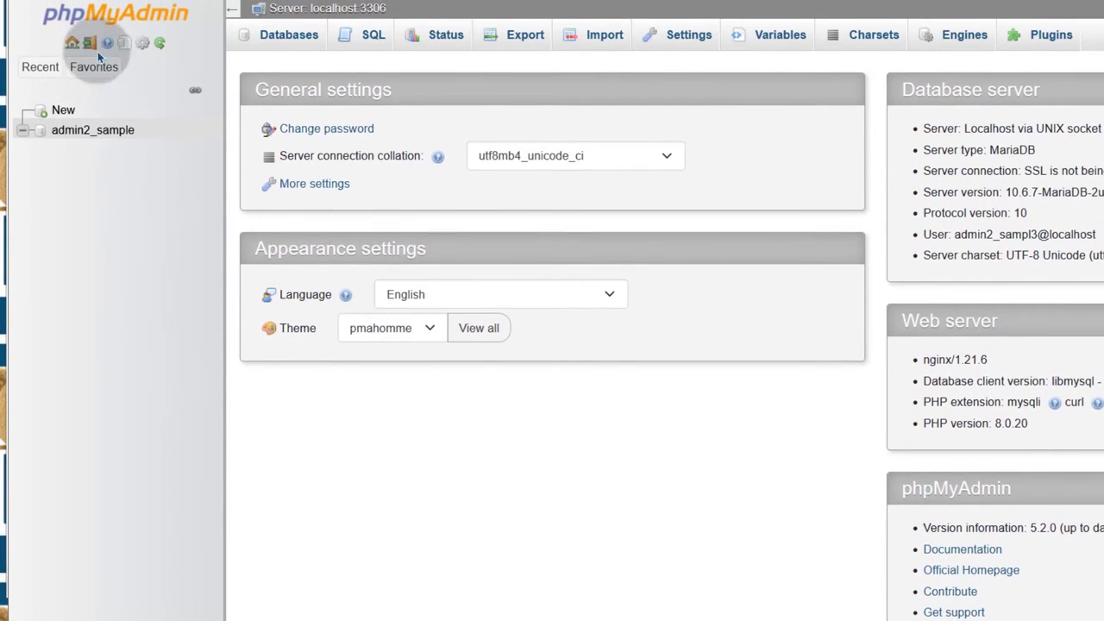
pyautogui.click(95, 59)
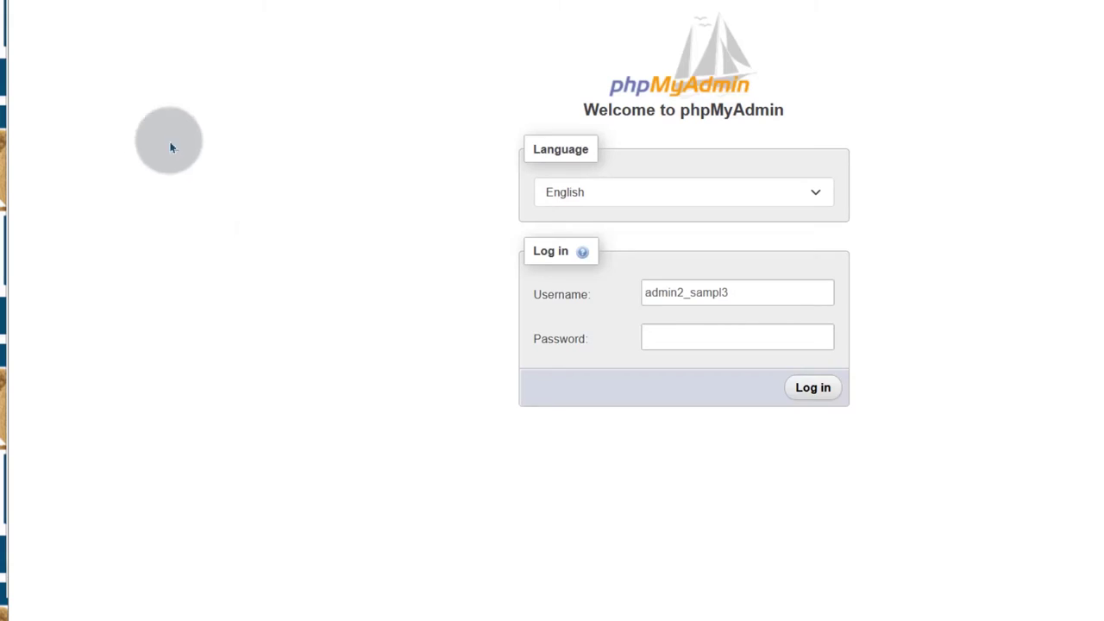
pyautogui.click(704, 296)
pyautogui.rightClick(704, 295)
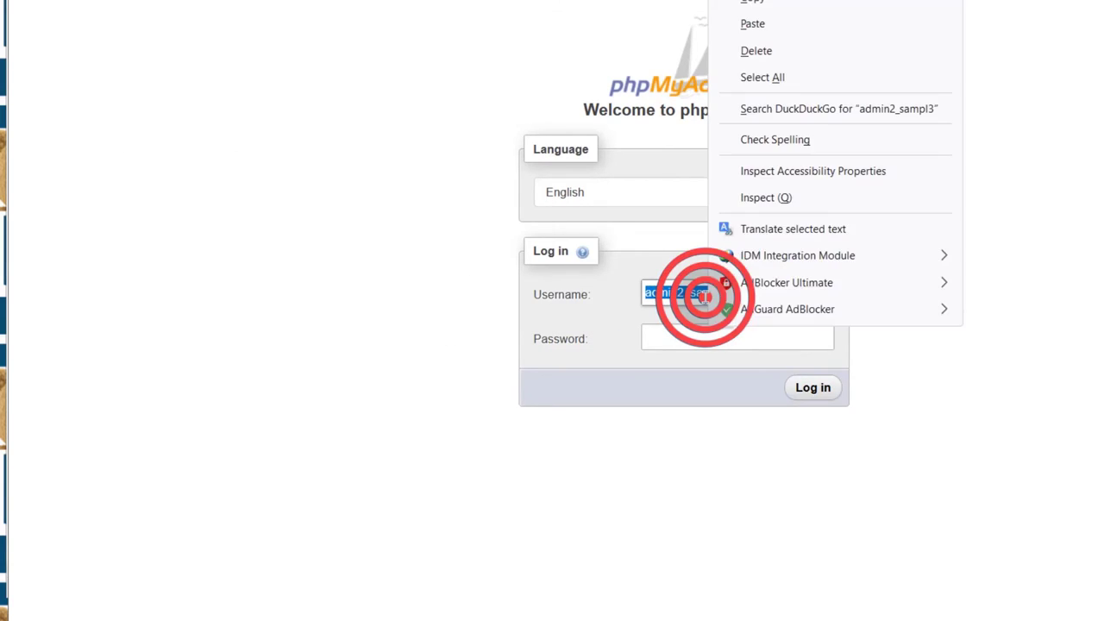
pyautogui.click(750, 23)
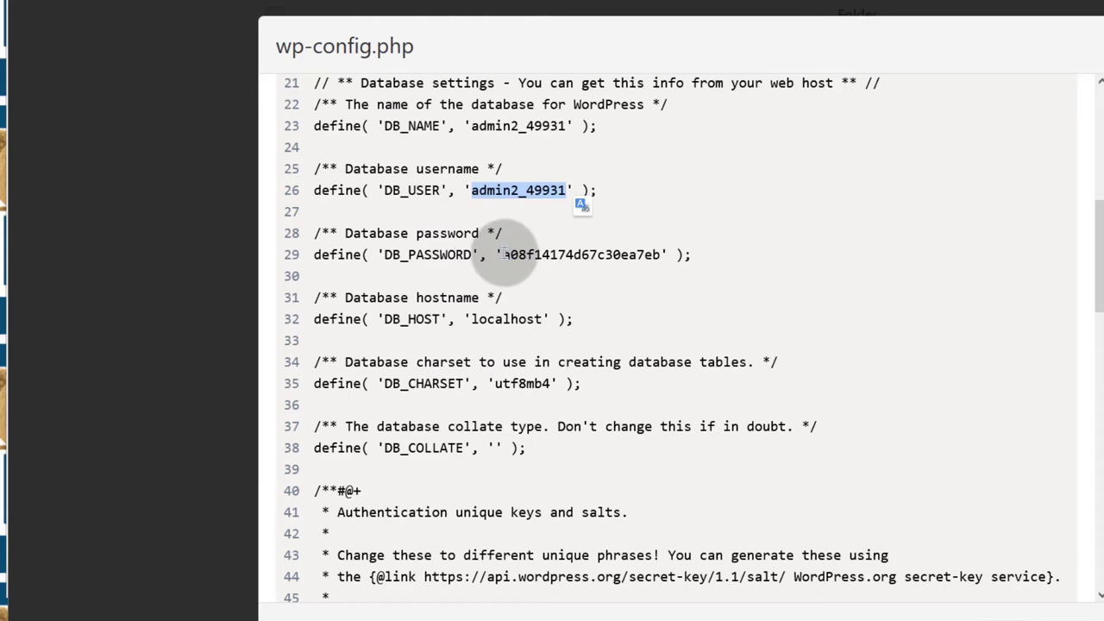
# Step: Copy DB_PASSWORD from wp-config.php, paste it as the password, and log in
pyautogui.moveTo(505, 254); pyautogui.dragTo(658, 253)
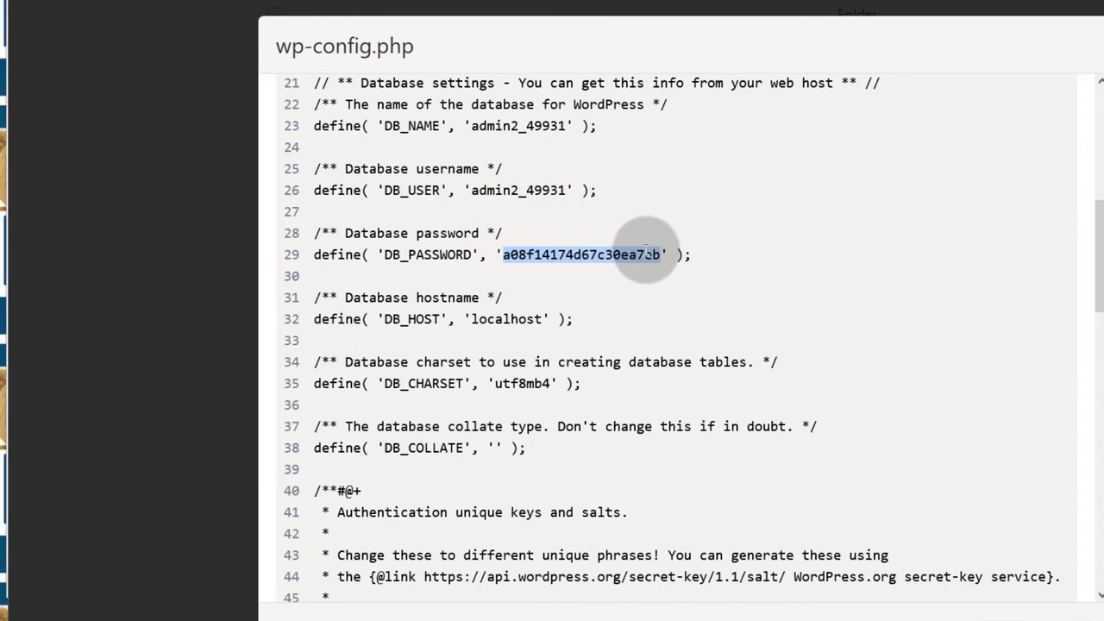
pyautogui.rightClick(653, 252)
pyautogui.click(678, 353)
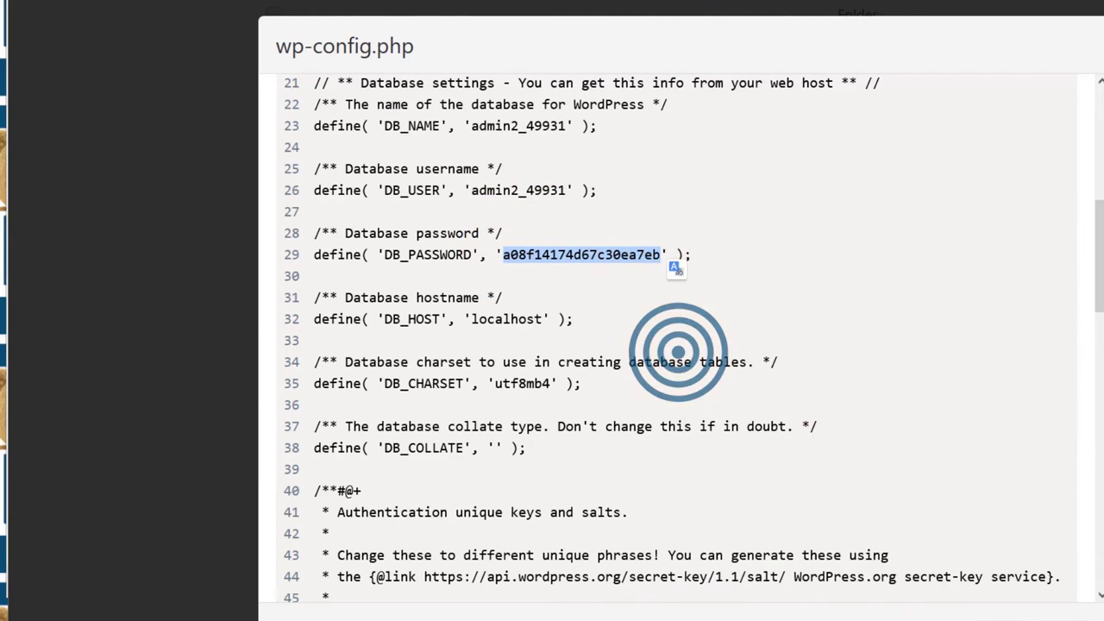
pyautogui.hotkey('alt', 'Tab')
pyautogui.rightClick(681, 330)
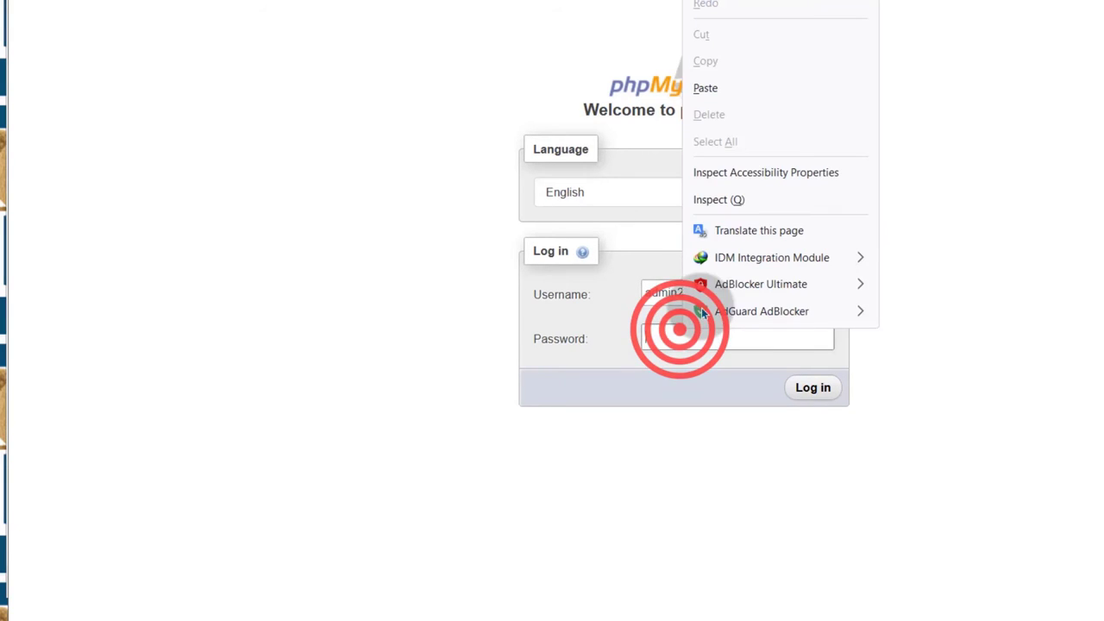
pyautogui.click(741, 87)
pyautogui.click(815, 387)
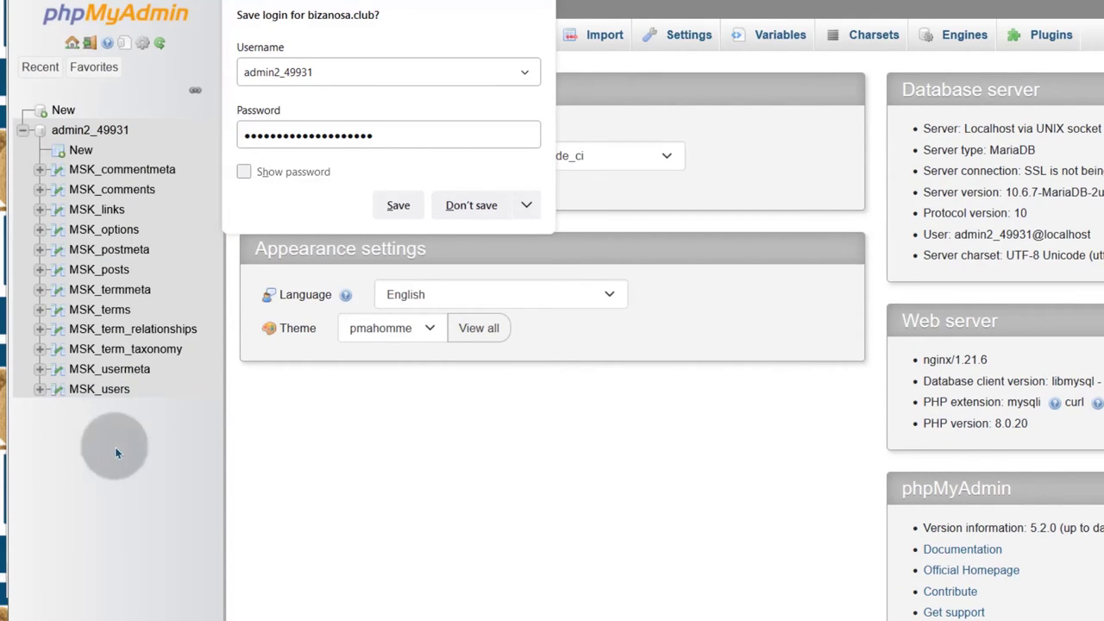
# Step: Append ' treeey' to the MSK_options blogname value, making it 'WordPress Sample treeey'
pyautogui.click(284, 468)
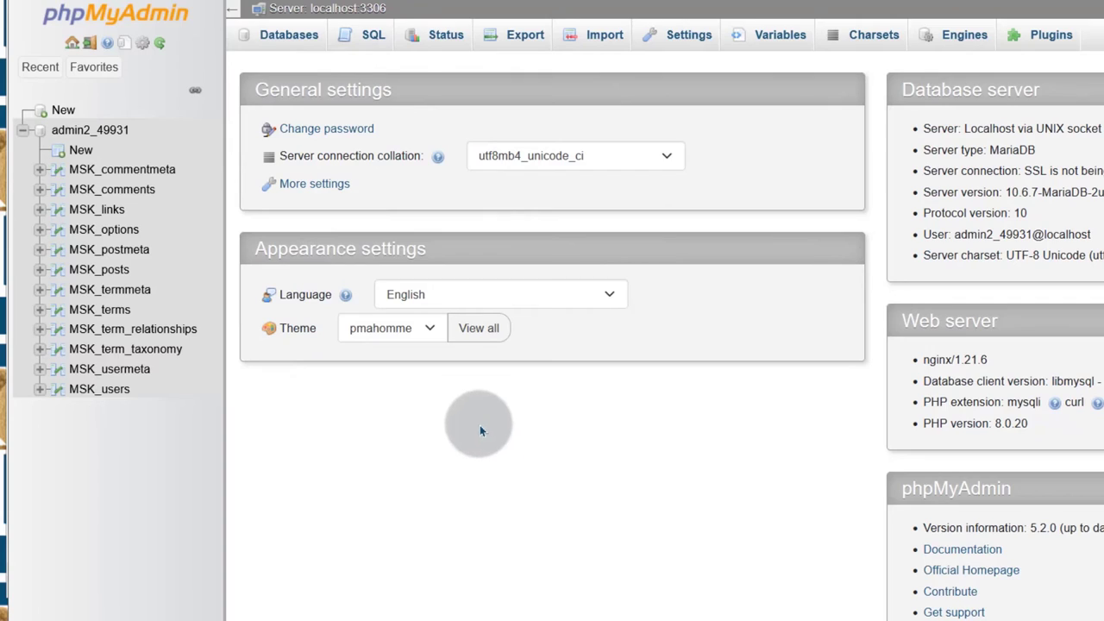
pyautogui.click(110, 230)
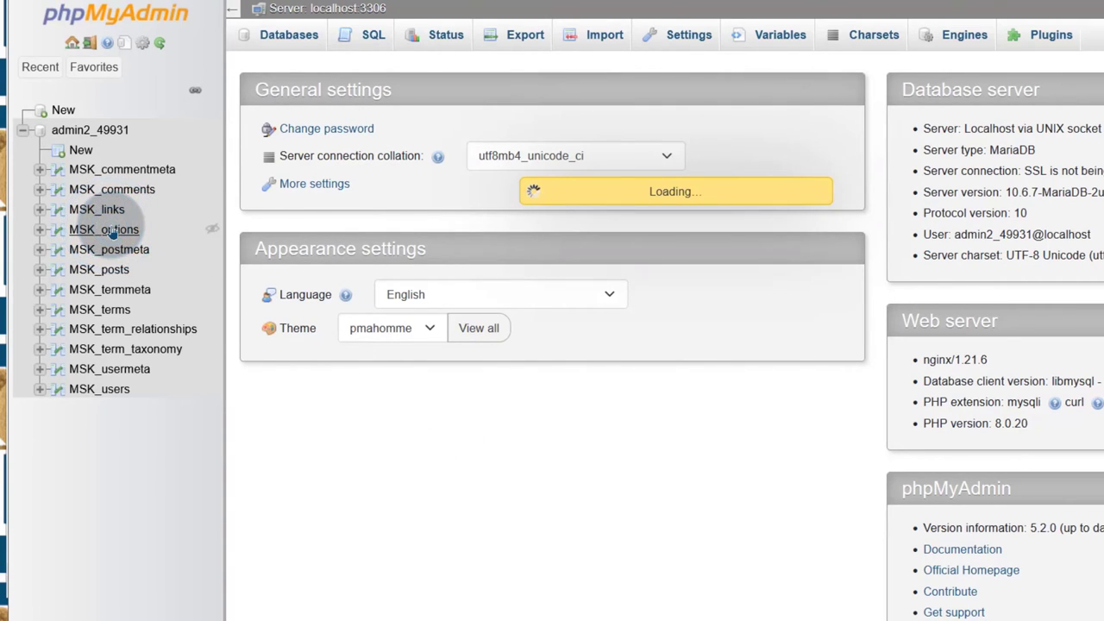
pyautogui.scroll(-3, 556, 304)
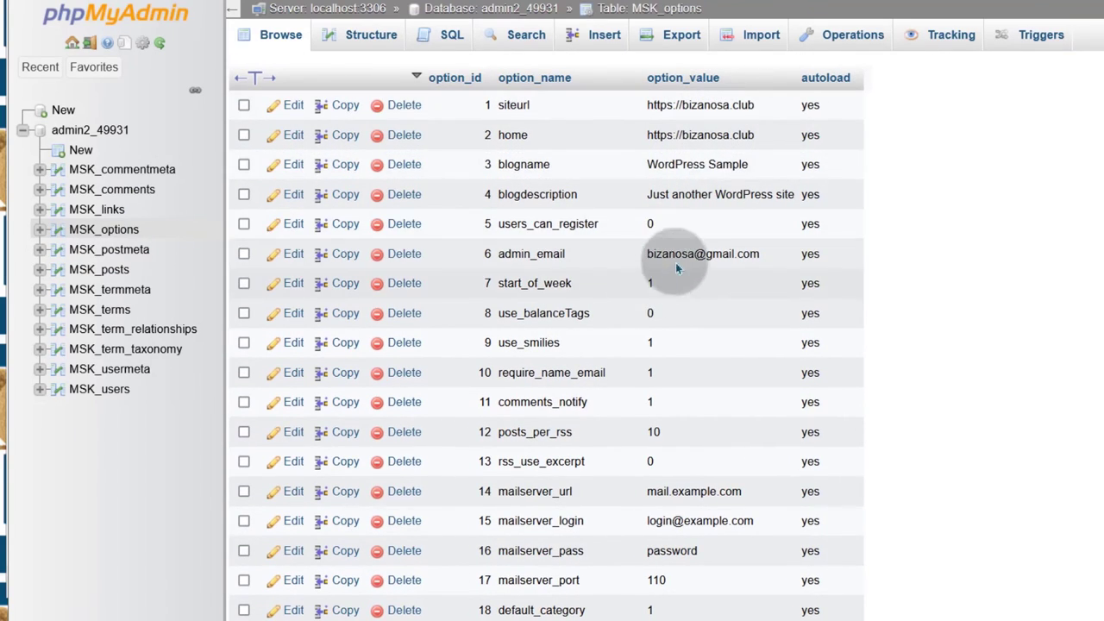
pyautogui.doubleClick(727, 162)
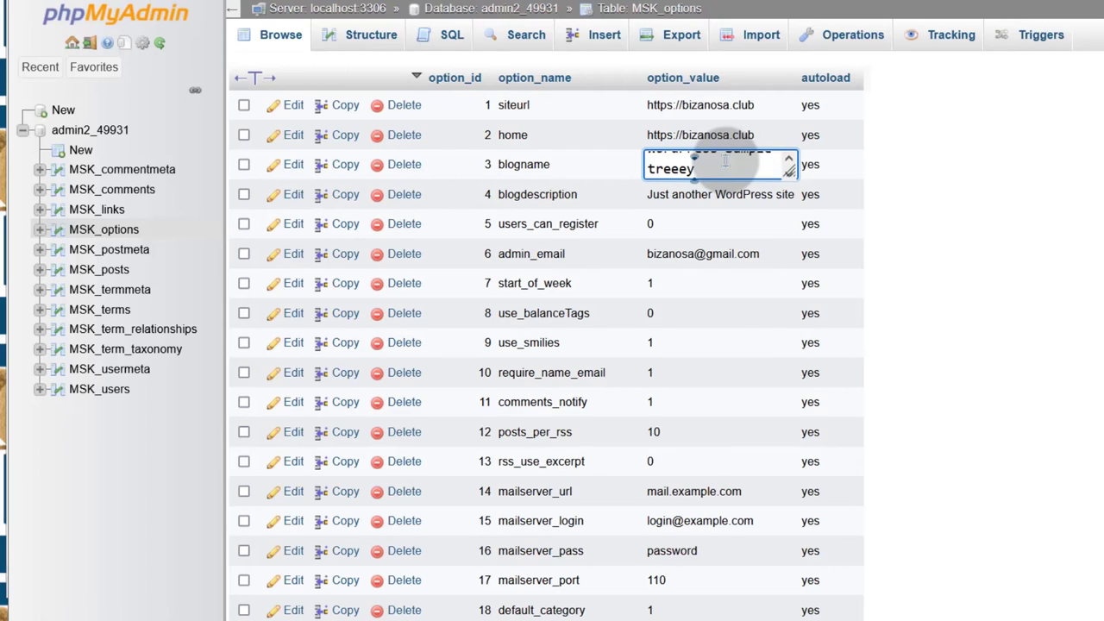
pyautogui.click(958, 274)
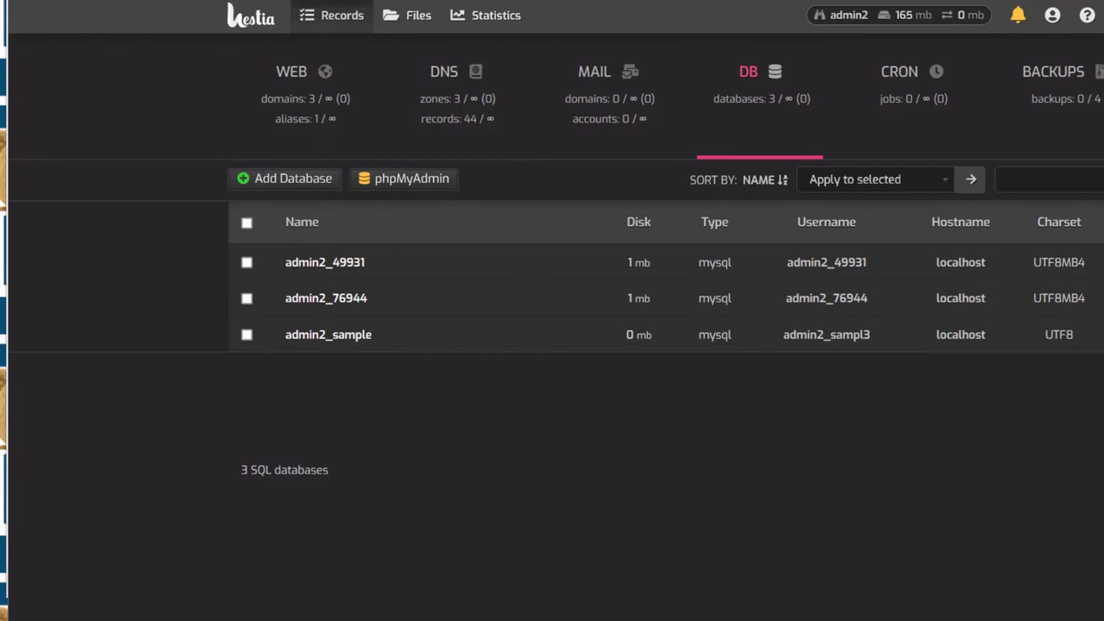
# Step: Open bizanosa.club from the web domains list and check its title reads 'WordPress Sample treeey'
pyautogui.click(298, 74)
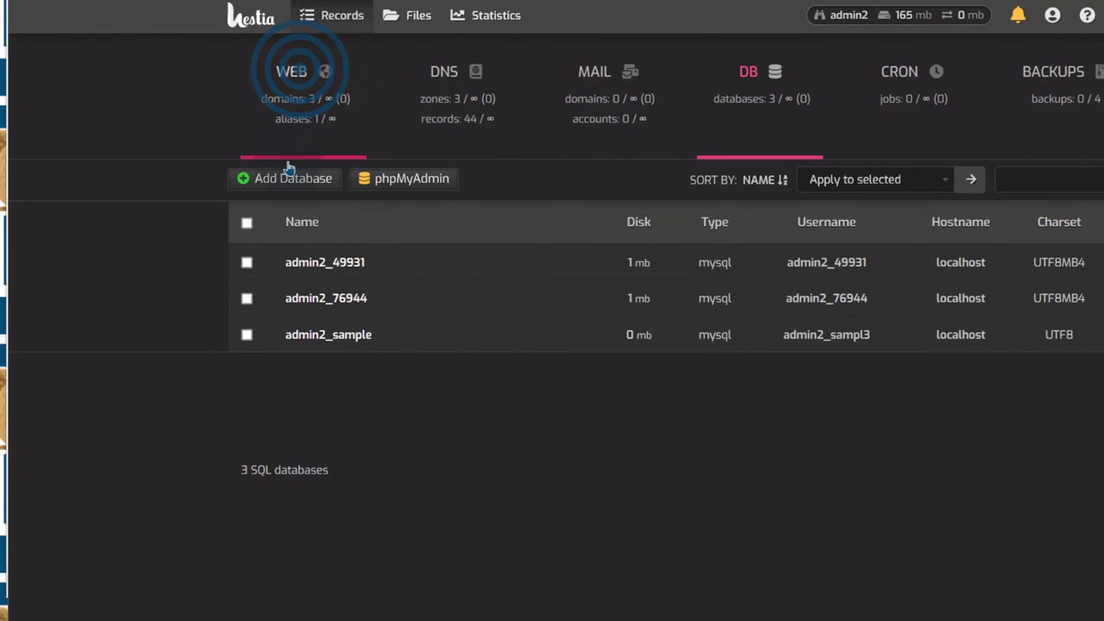
pyautogui.click(530, 252)
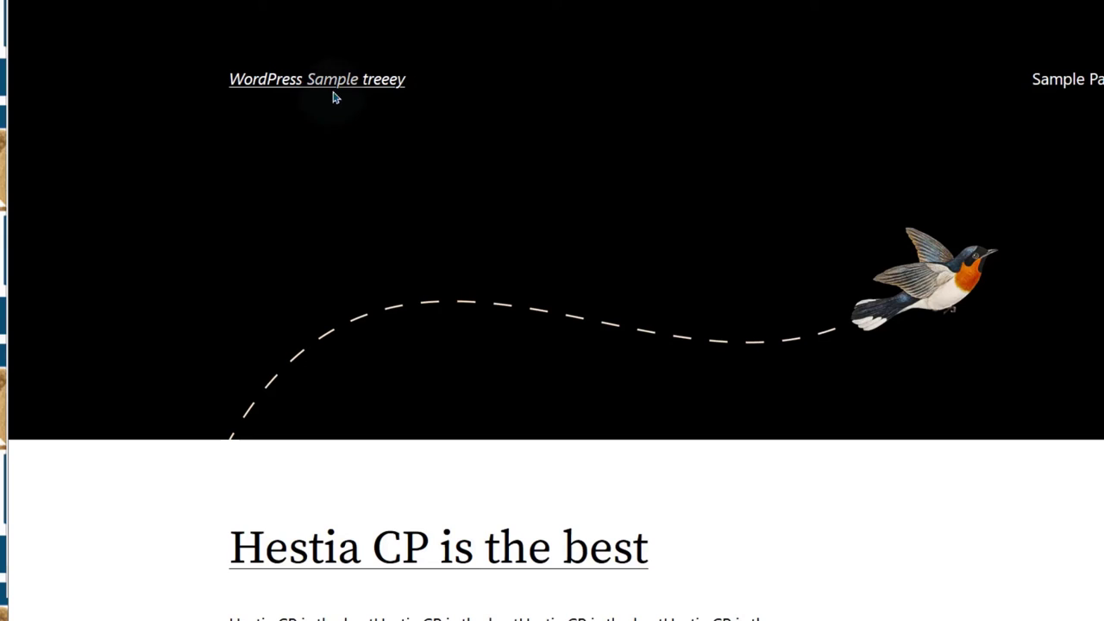
pyautogui.moveTo(420, 82); pyautogui.dragTo(219, 79)
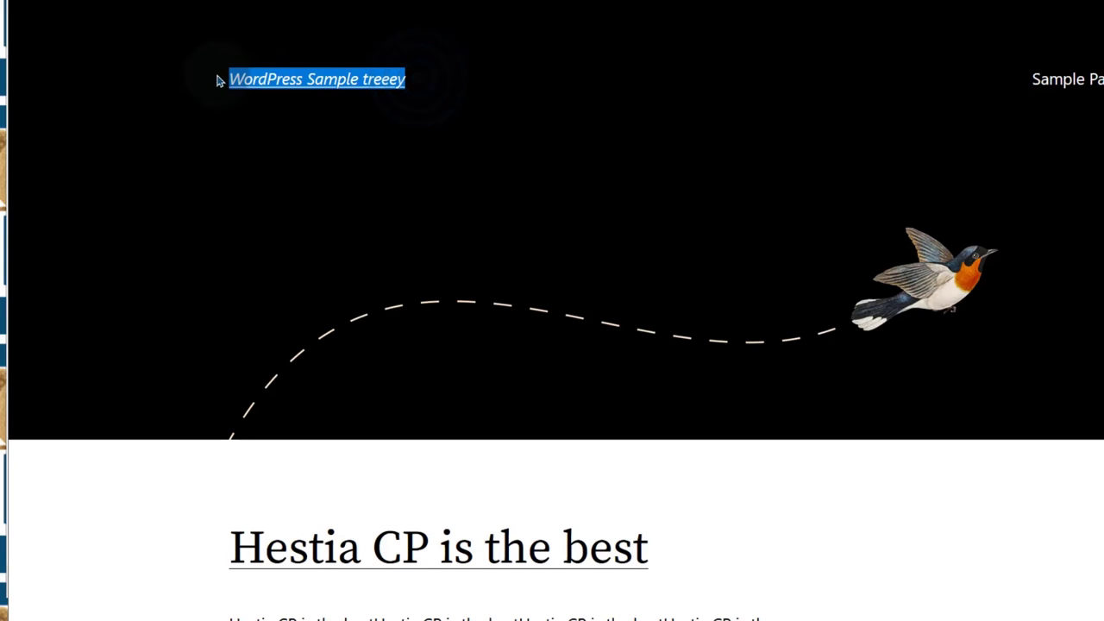
pyautogui.click(248, 170)
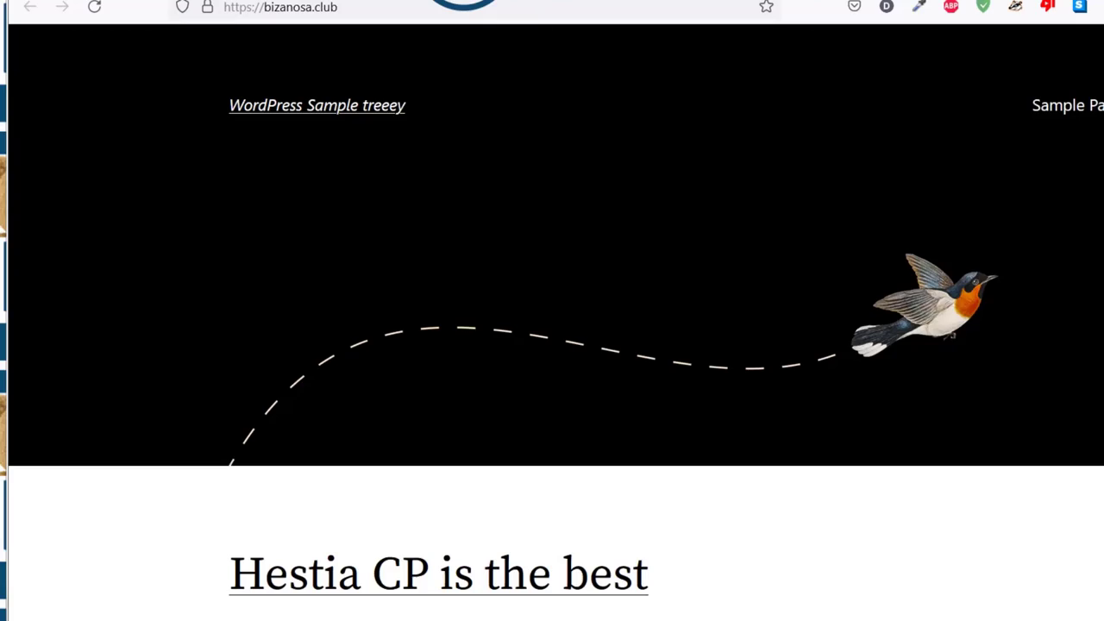
# Step: Load bizanosa.club:2053 and get past the certificate warning to the Hestia panel
pyautogui.click(351, 6)
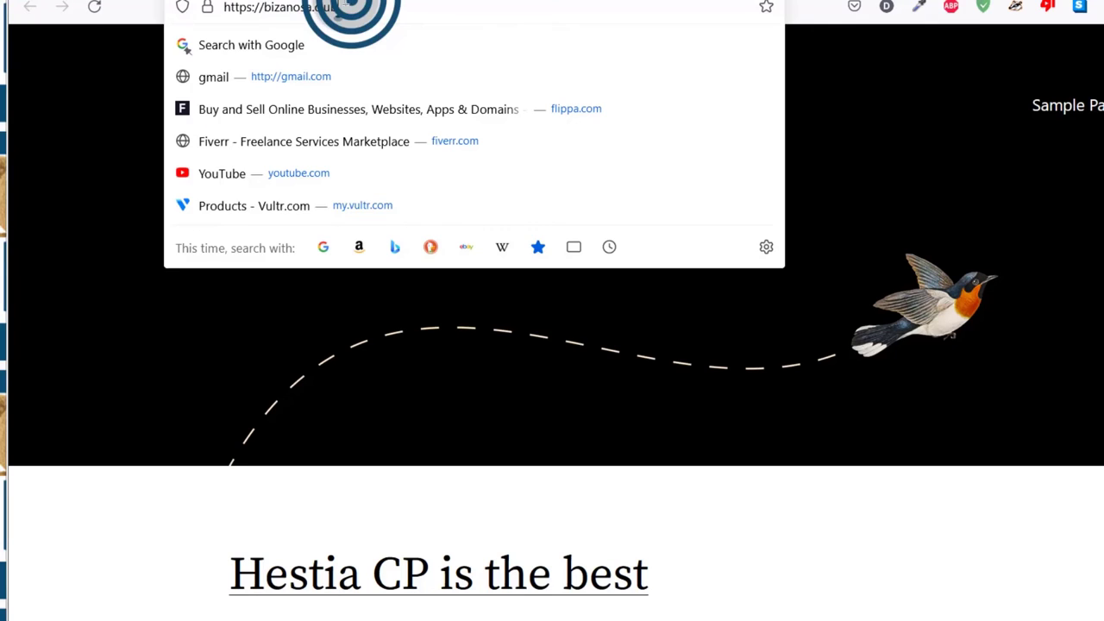
pyautogui.click(351, 6)
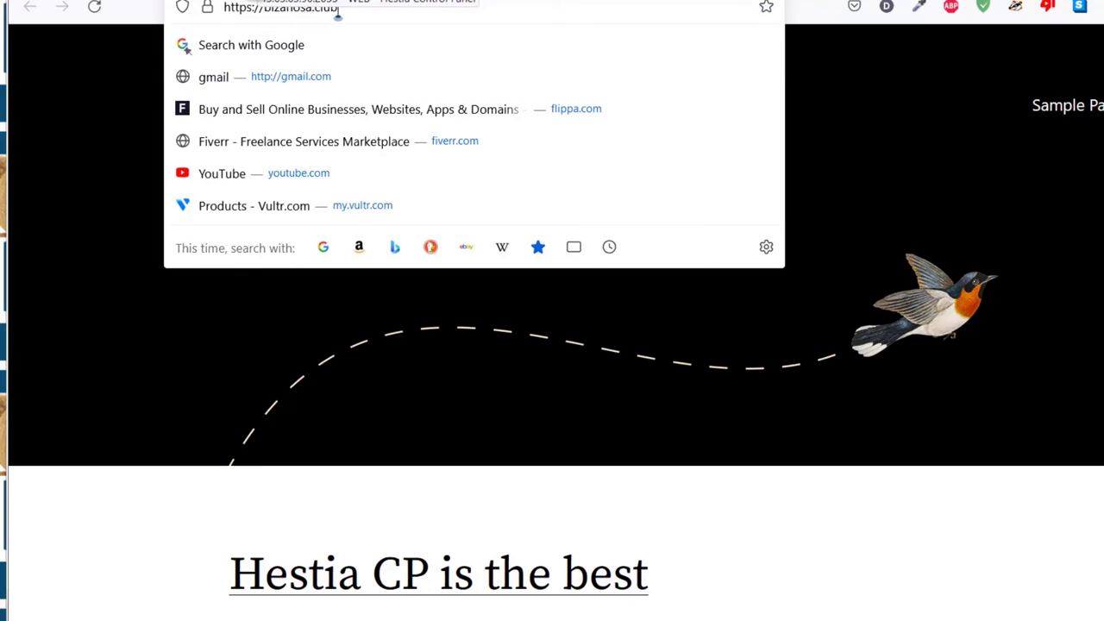
pyautogui.click(348, 8)
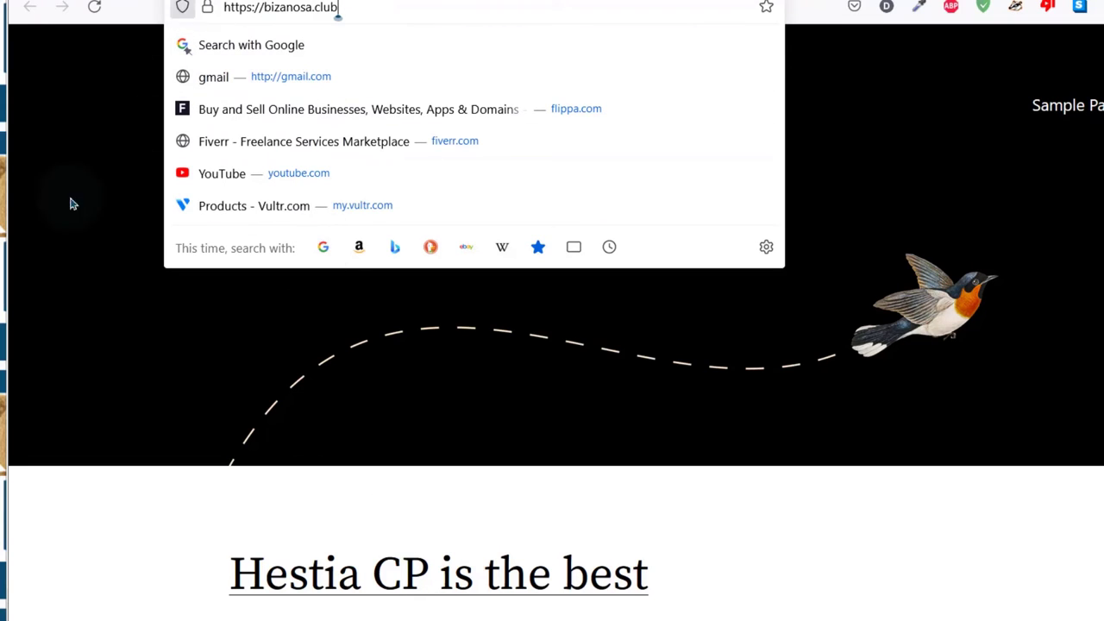
pyautogui.click(339, 9)
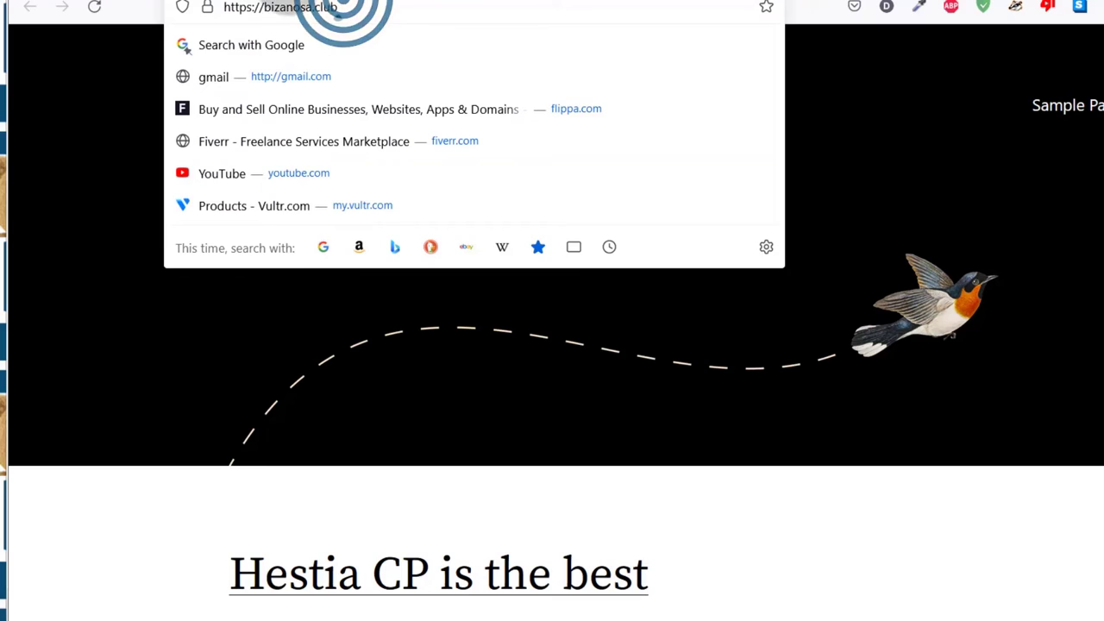
pyautogui.click(354, 7)
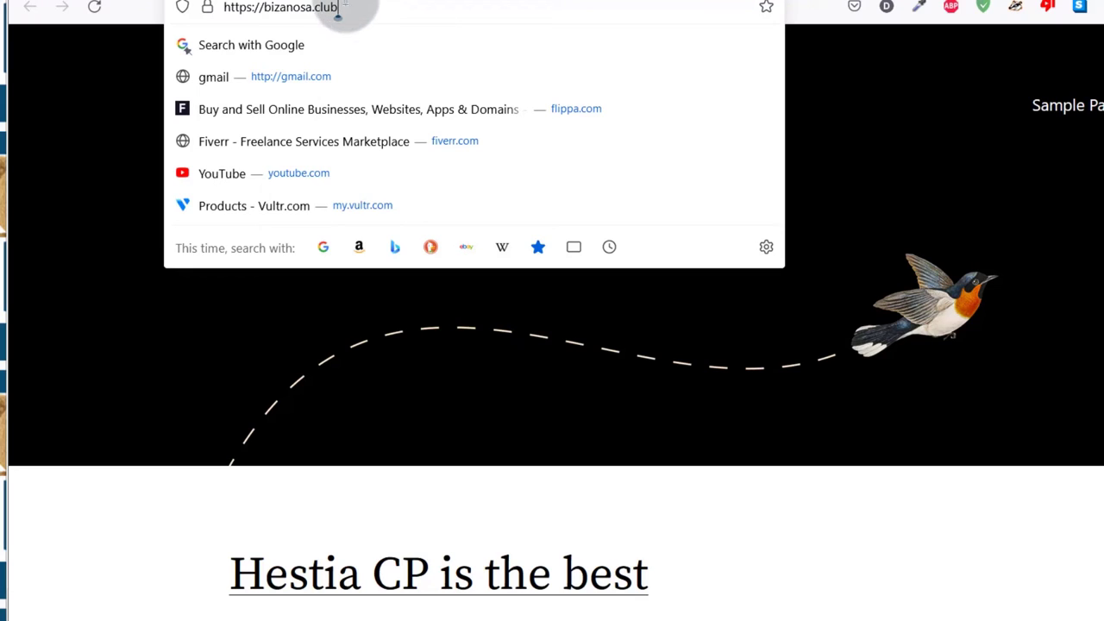
pyautogui.click(353, 6)
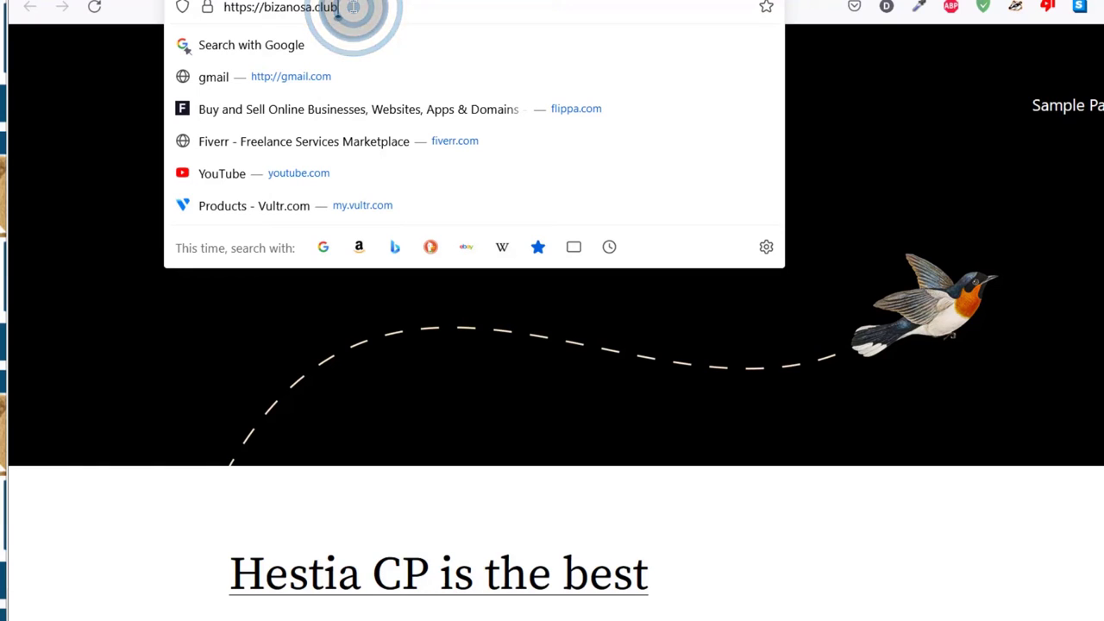
pyautogui.write(':')
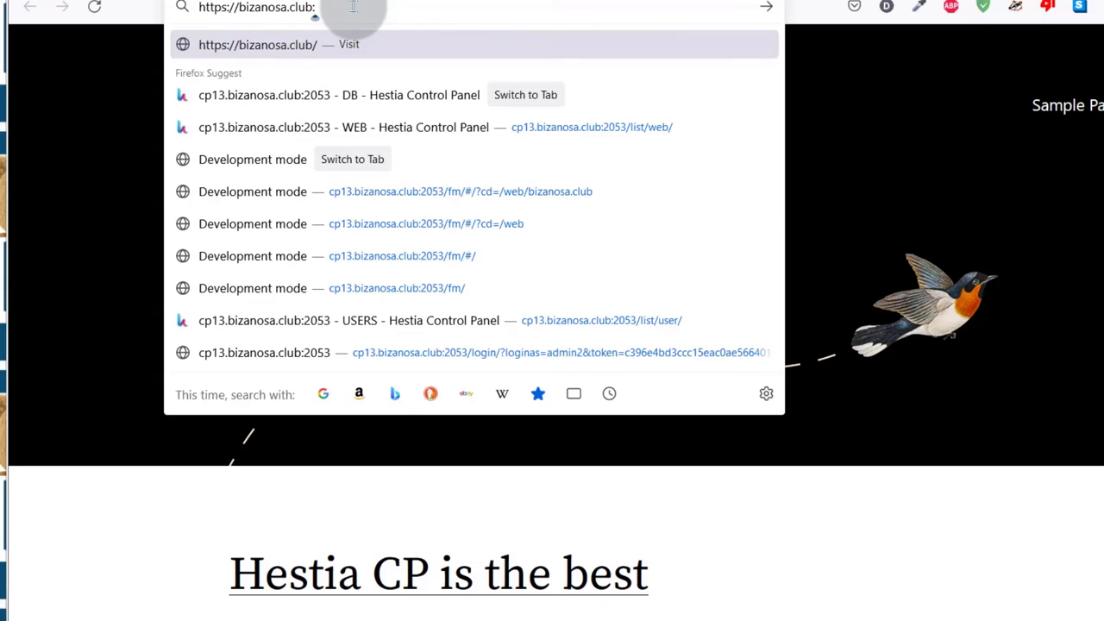
pyautogui.write('2053')
pyautogui.press('Return')
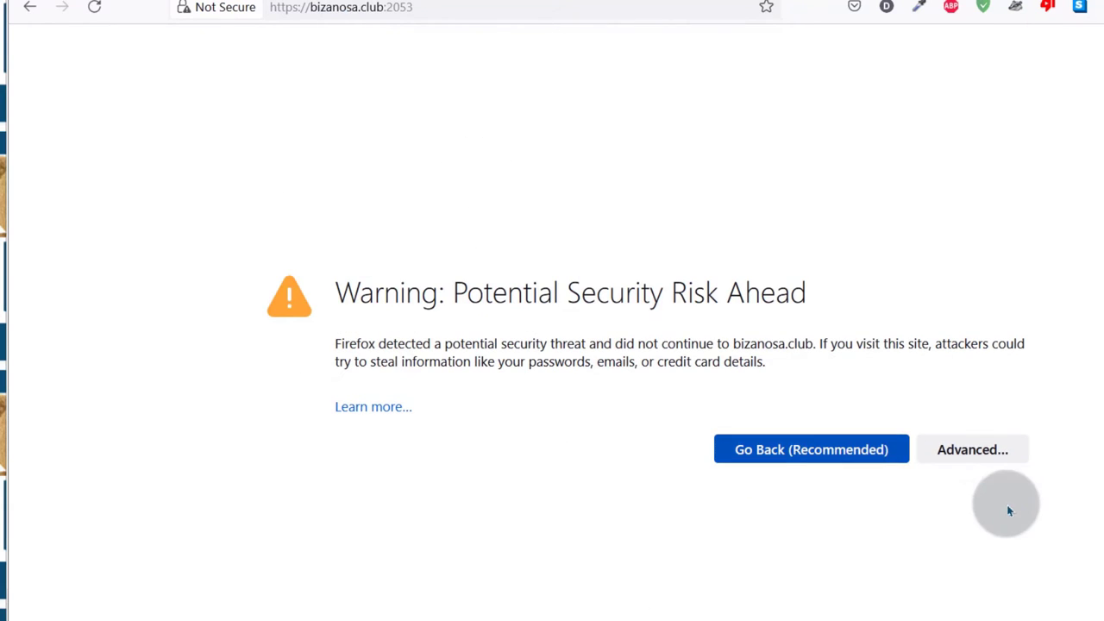
pyautogui.click(974, 449)
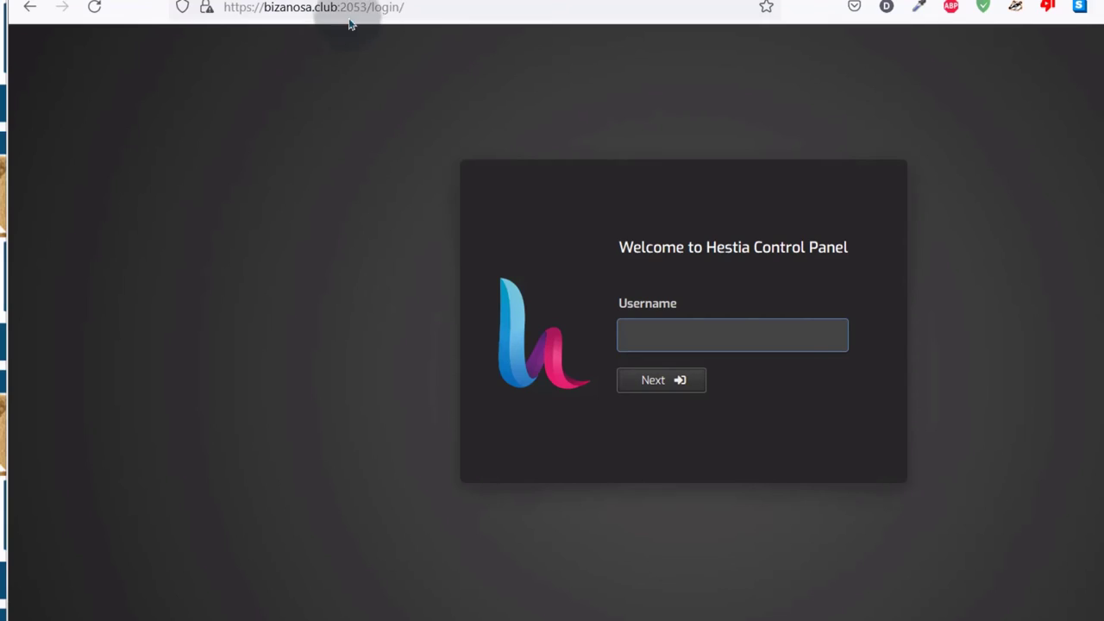
pyautogui.moveTo(341, 7); pyautogui.dragTo(404, 7)
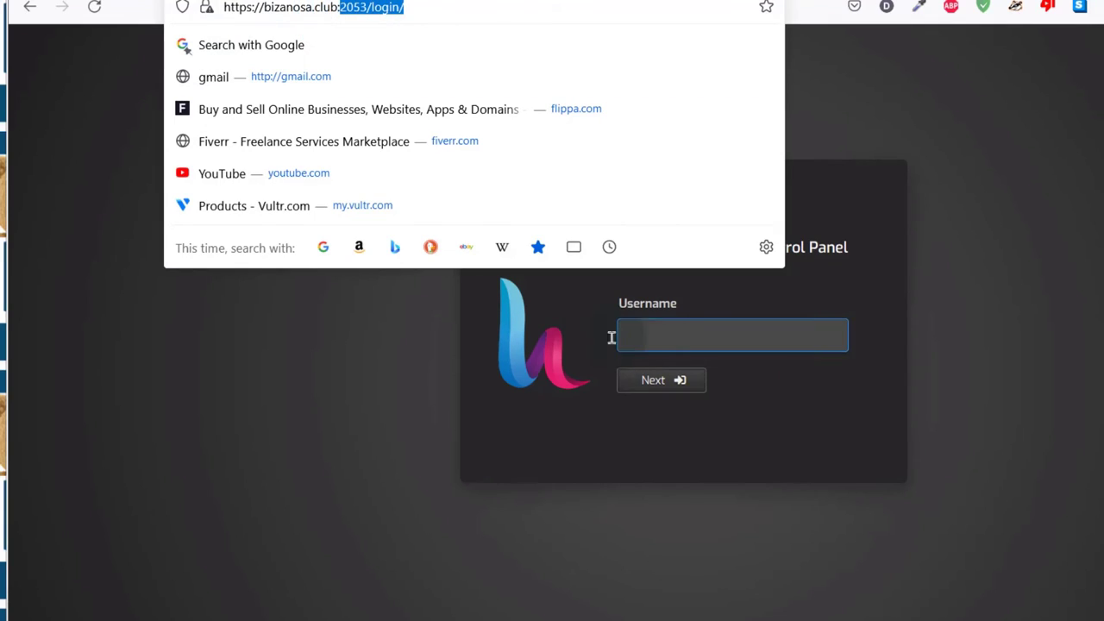
pyautogui.click(381, 453)
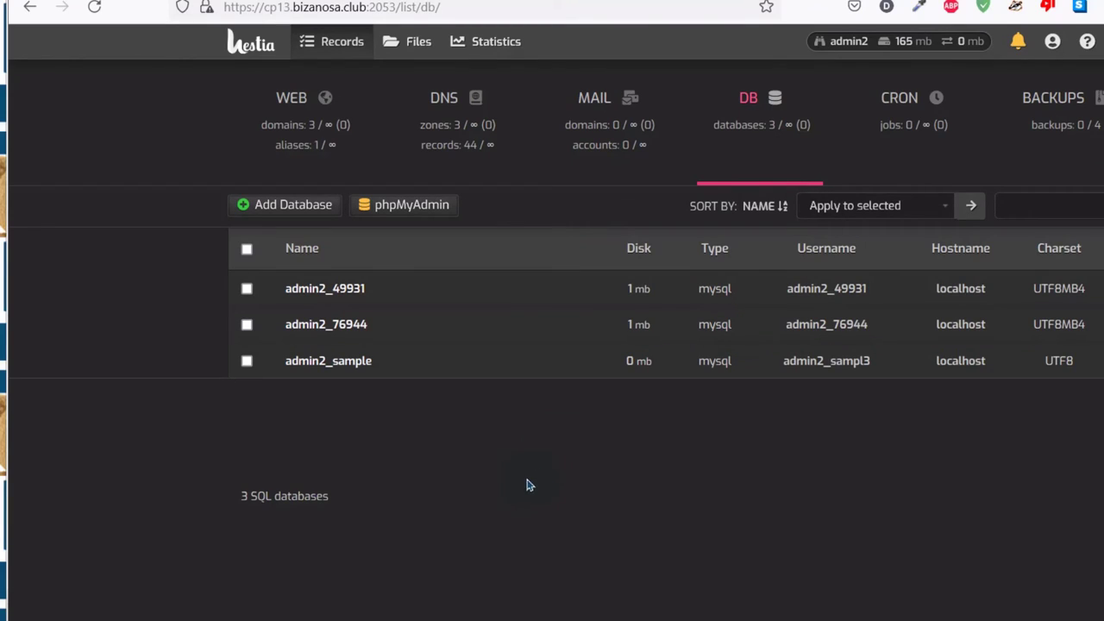
# Step: Confirm the mail domains list is empty, then open bizanosa.club from the web domains list
pyautogui.click(604, 113)
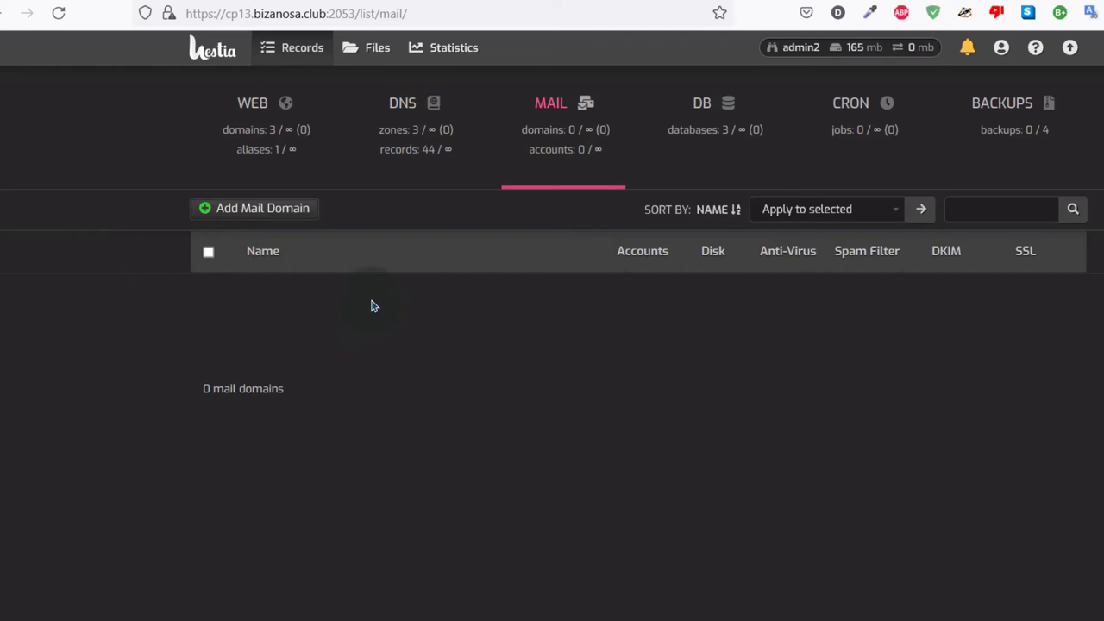
pyautogui.click(561, 116)
pyautogui.click(257, 113)
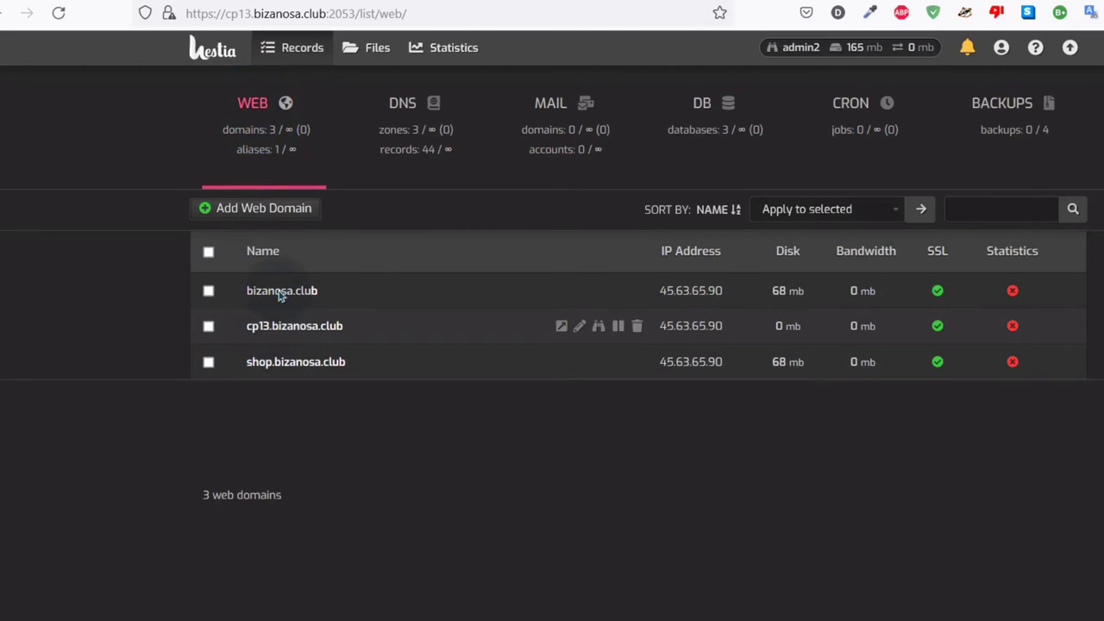
pyautogui.click(272, 291)
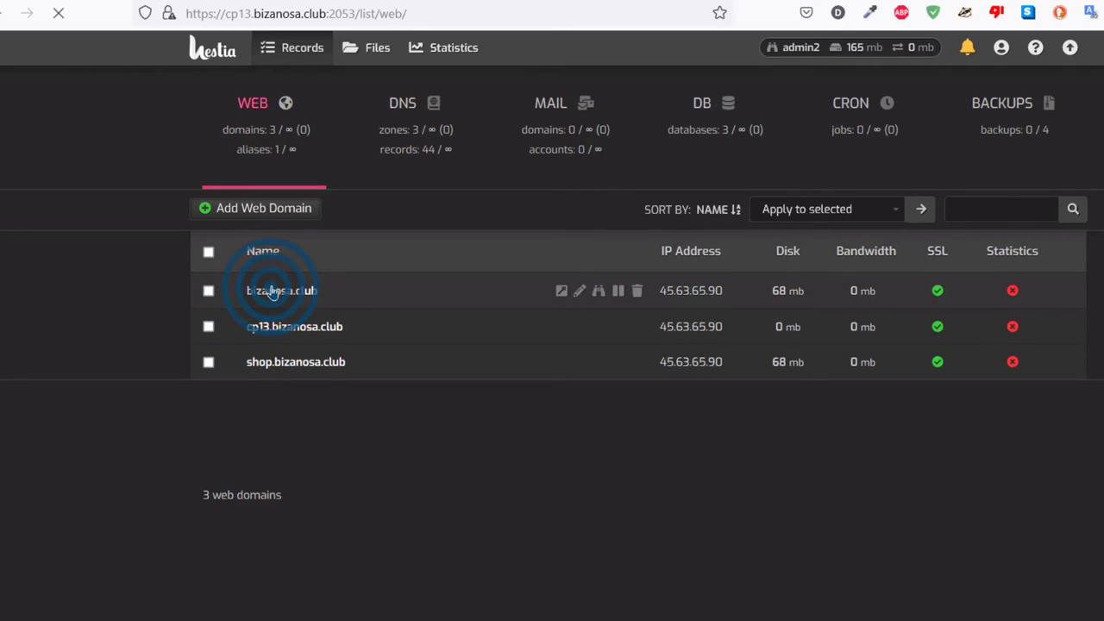
# Step: Look over bizanosa.club's web domain settings and advanced options, then go to mail domains
pyautogui.scroll(-5, 275, 363)
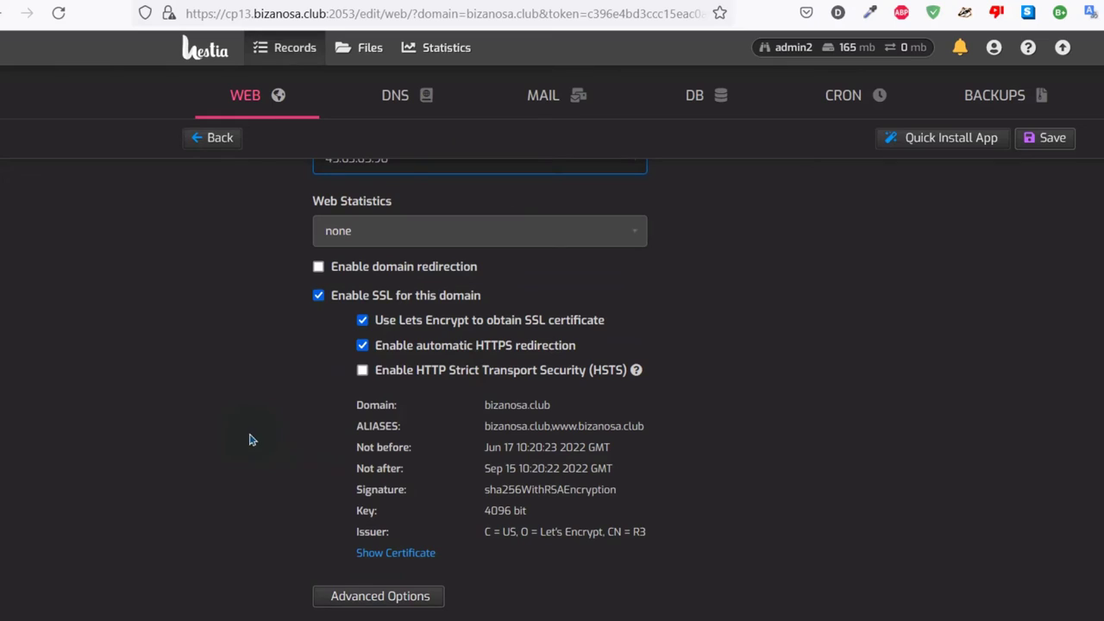
pyautogui.scroll(5, 290, 444)
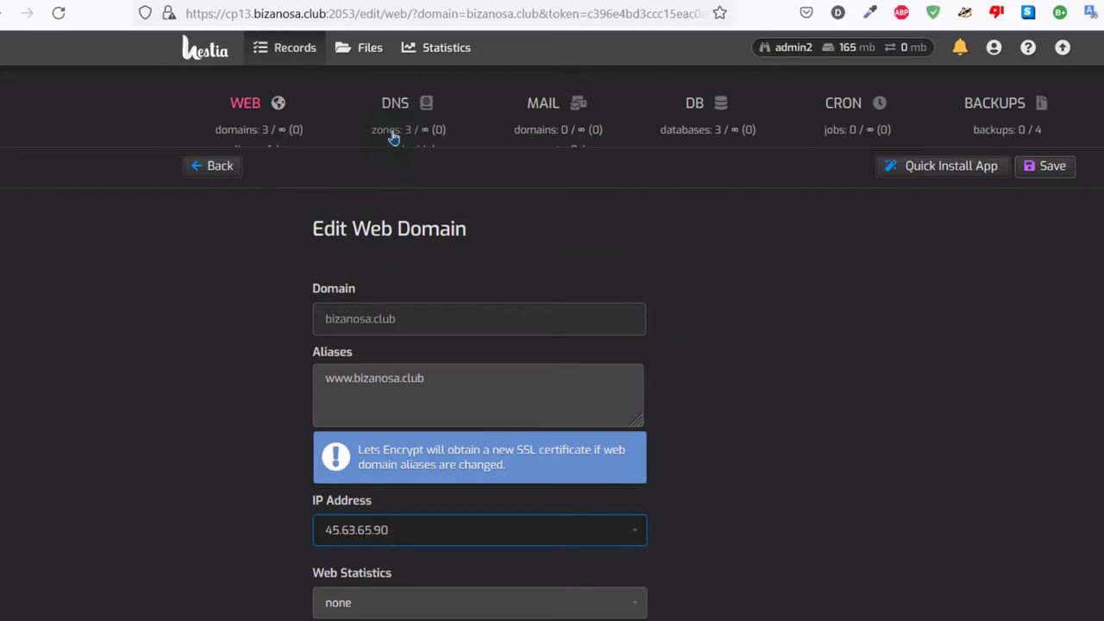
pyautogui.scroll(-2, 290, 353)
pyautogui.scroll(3, 291, 348)
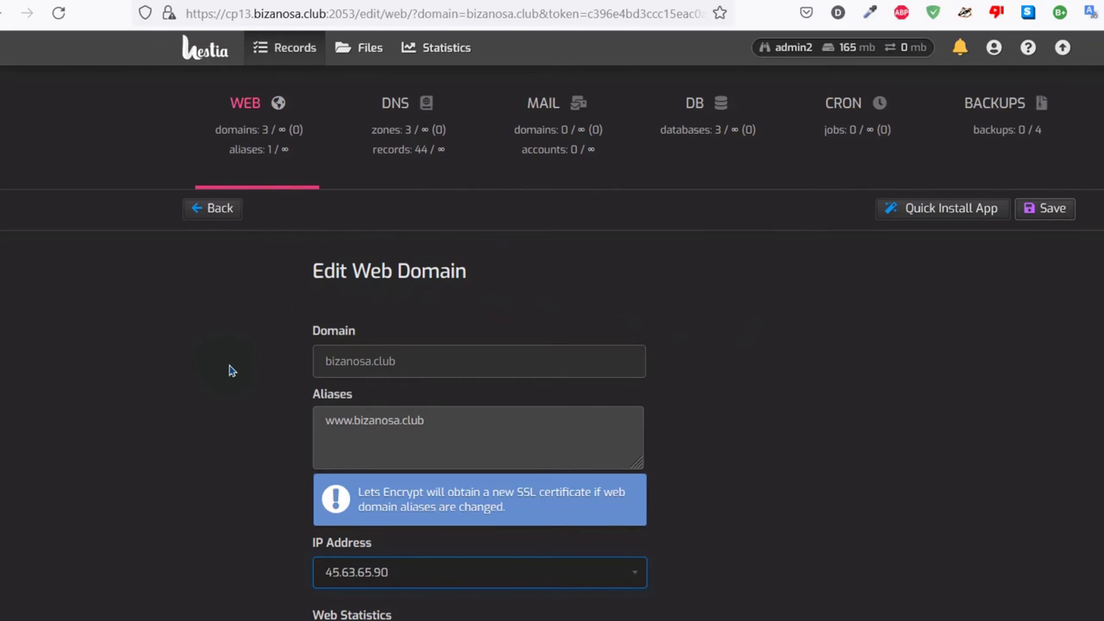
pyautogui.scroll(-2, 230, 371)
pyautogui.scroll(2, 229, 370)
pyautogui.scroll(-2, 240, 389)
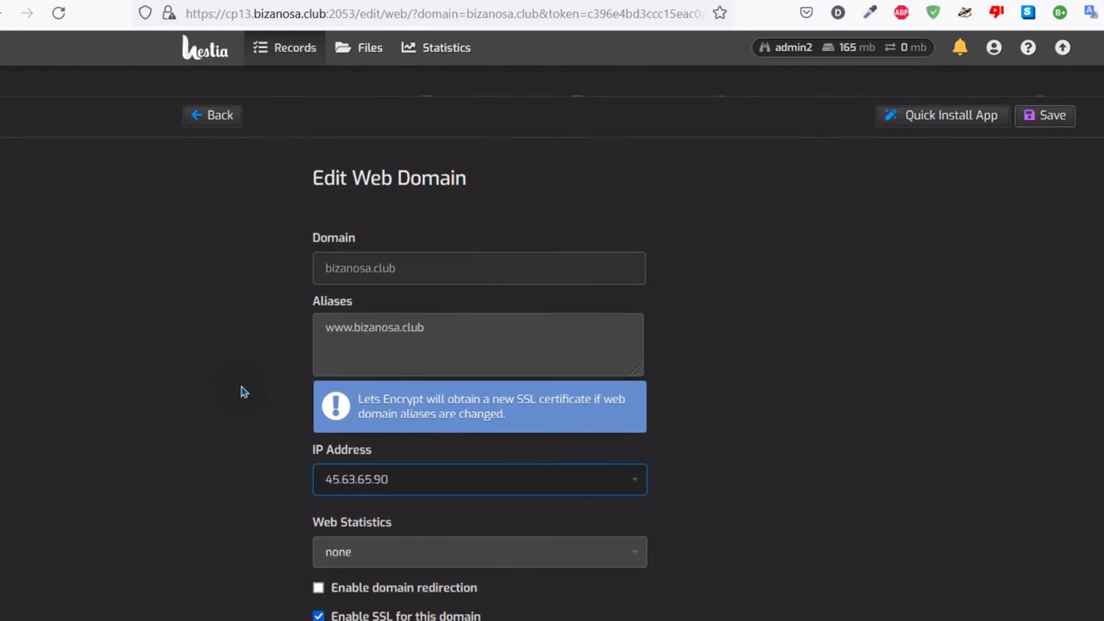
pyautogui.scroll(2, 242, 389)
pyautogui.scroll(-5, 682, 444)
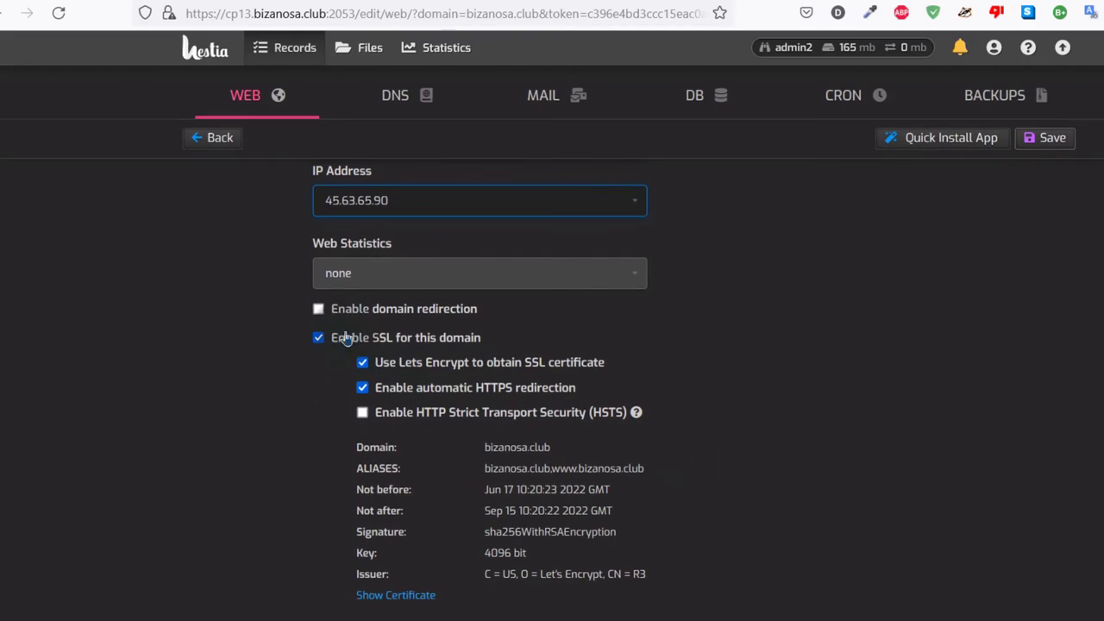
pyautogui.scroll(-1, 408, 423)
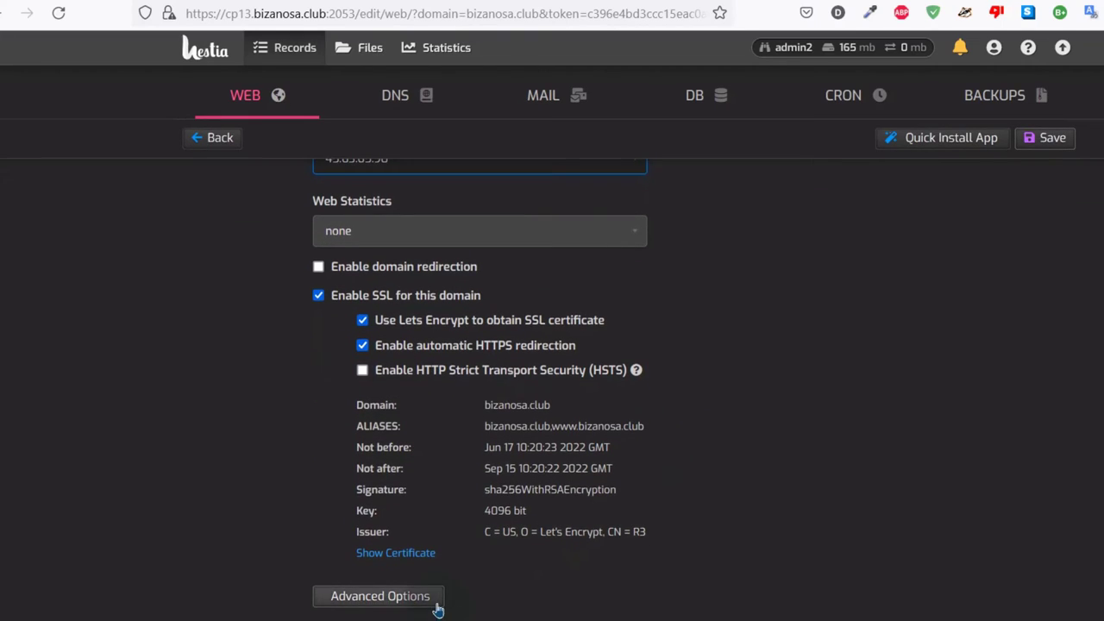
pyautogui.click(401, 595)
pyautogui.scroll(-4, 708, 491)
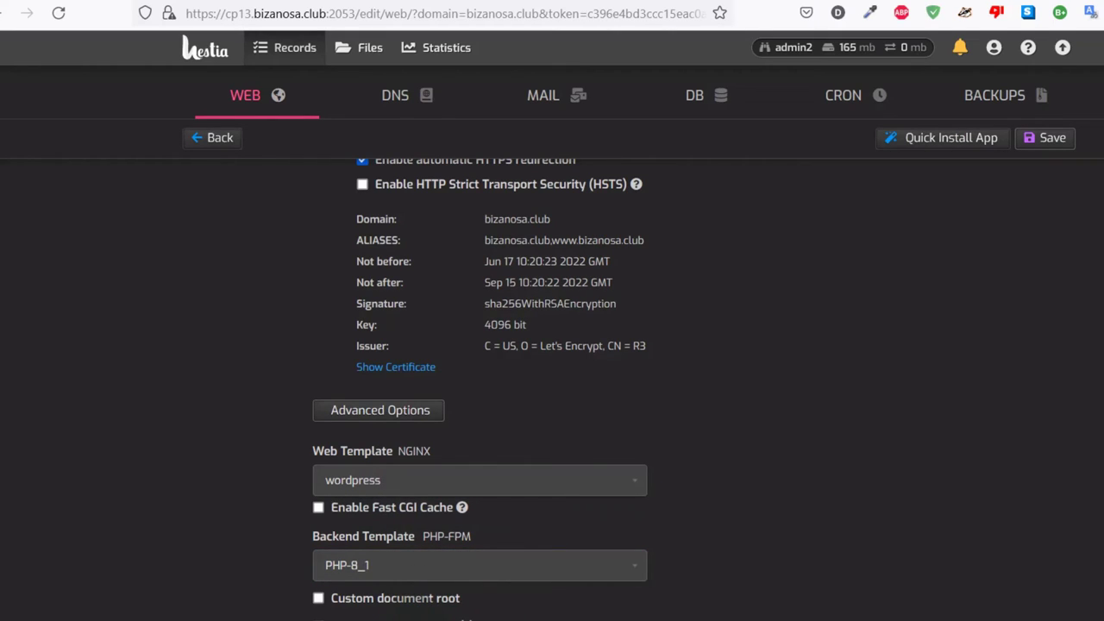
pyautogui.scroll(13, 617, 372)
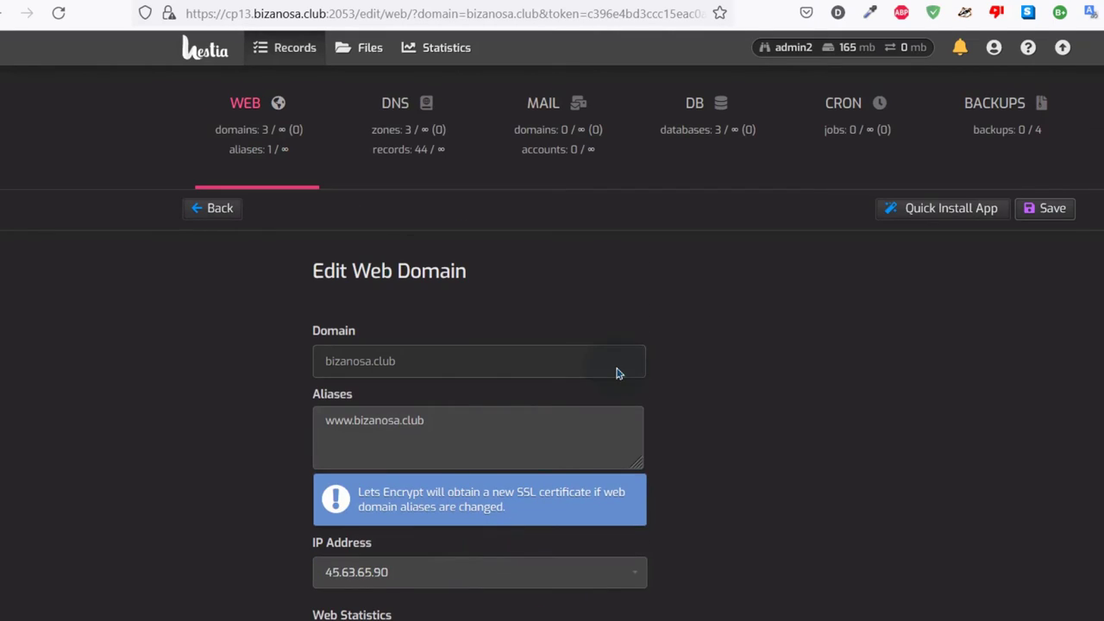
pyautogui.click(549, 117)
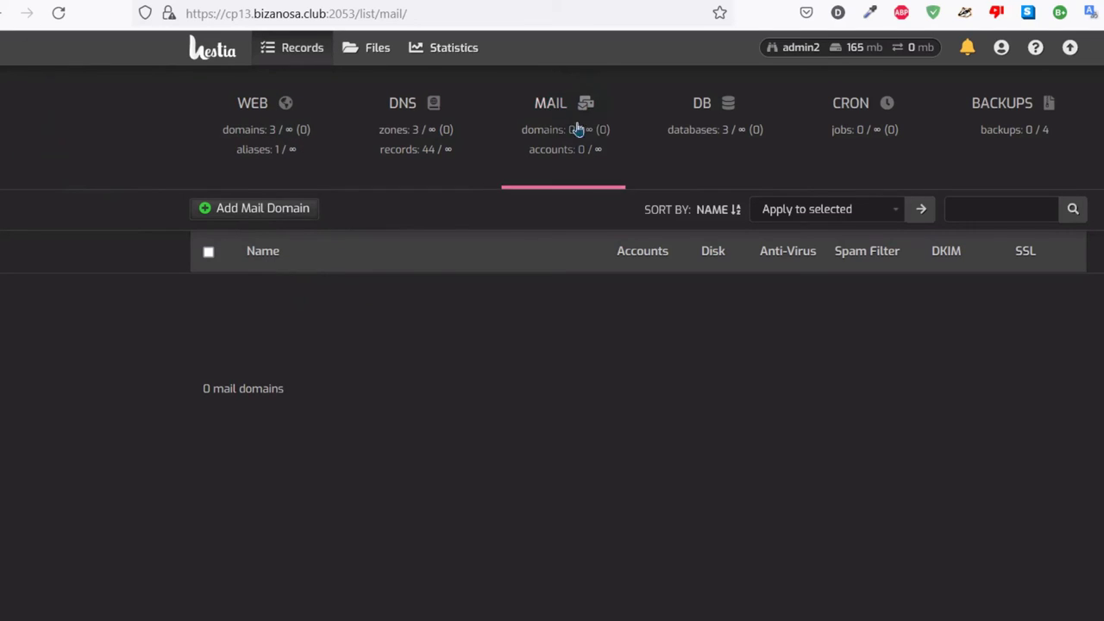
# Step: Start a new mail domain and paste bizanosa.club into the Domain field
pyautogui.click(257, 211)
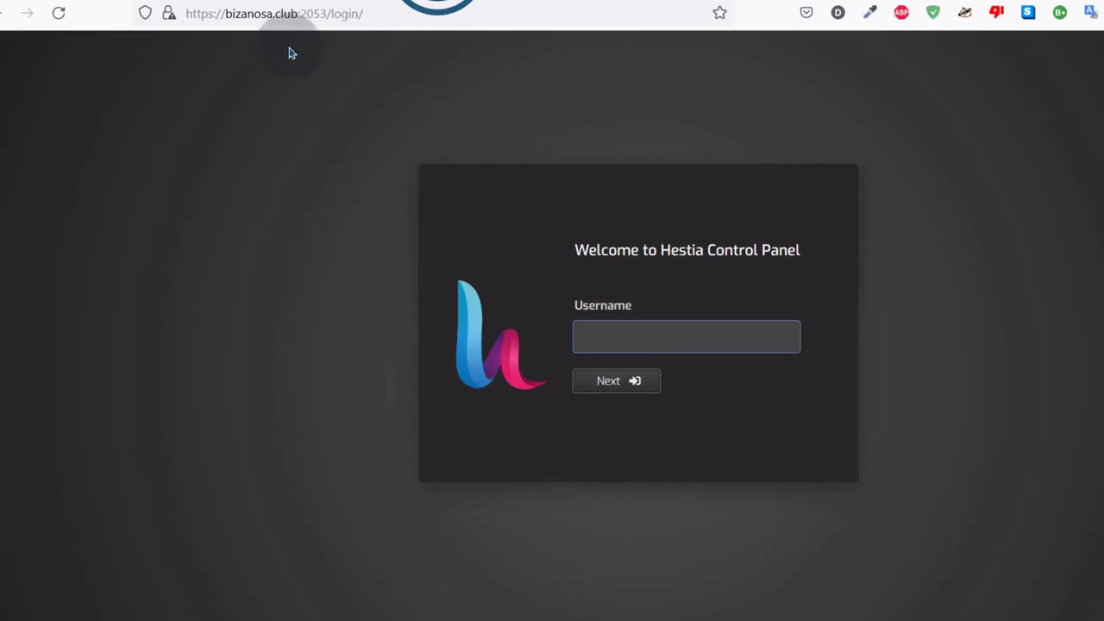
pyautogui.moveTo(224, 14); pyautogui.dragTo(286, 14)
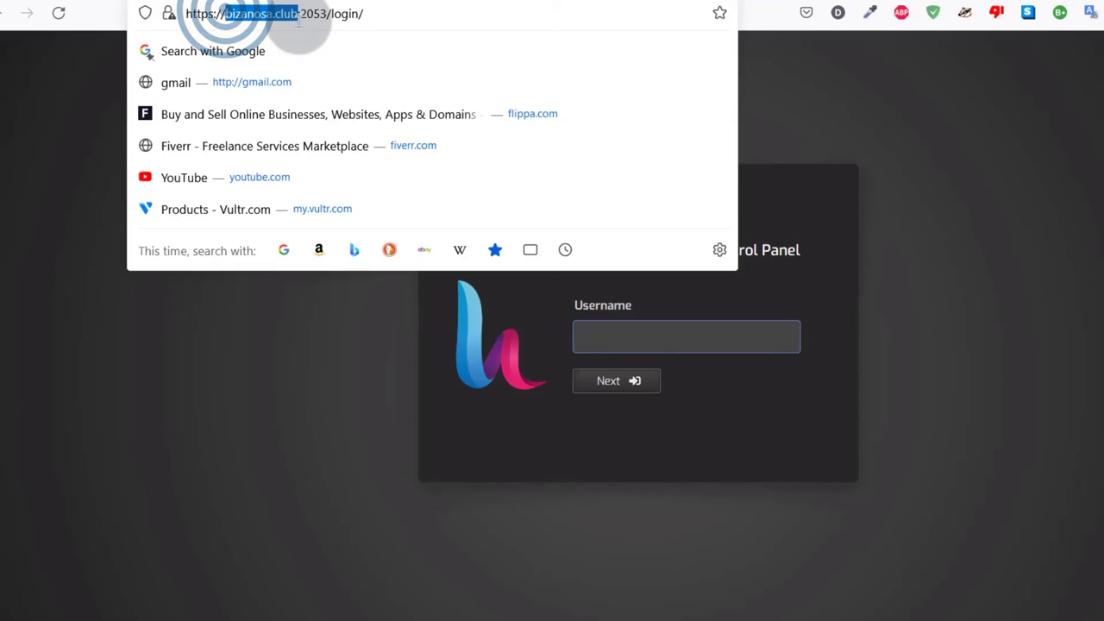
pyautogui.rightClick(286, 14)
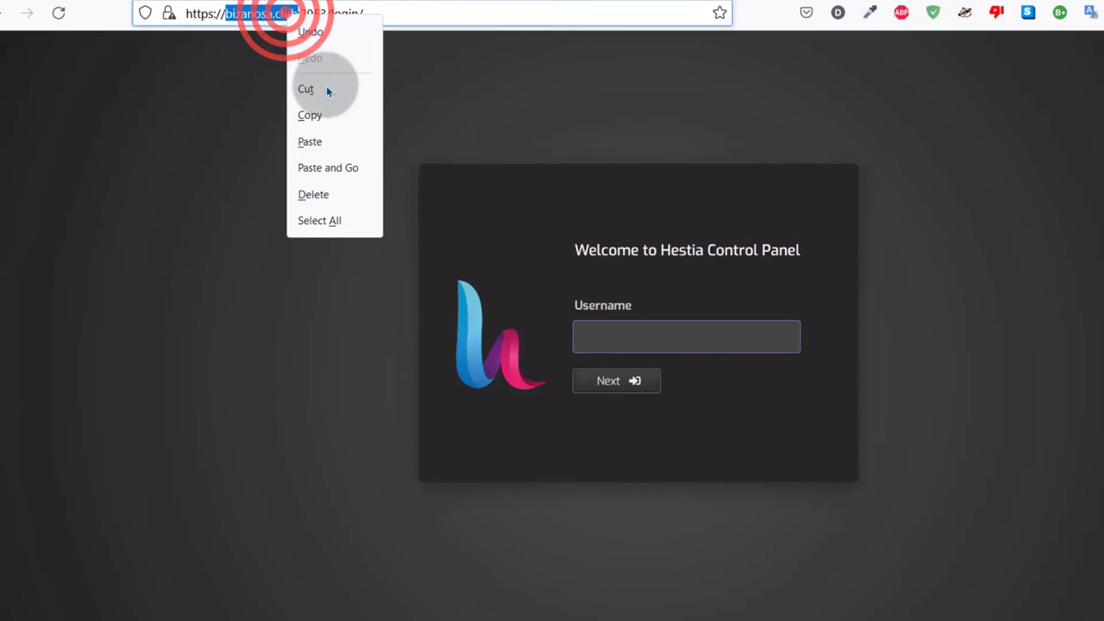
pyautogui.click(313, 111)
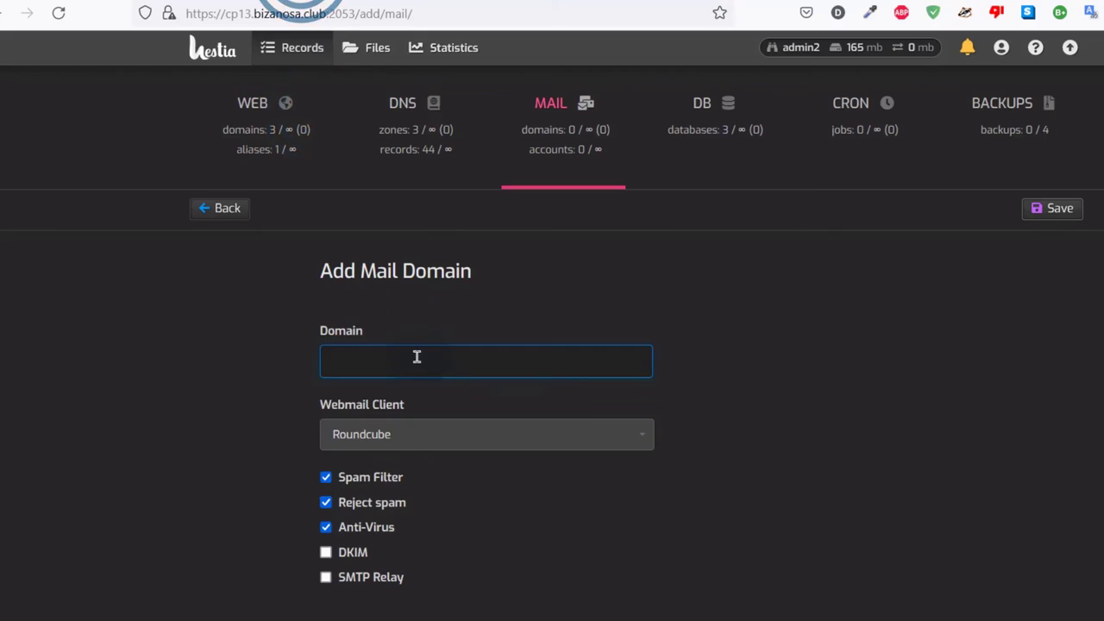
pyautogui.rightClick(336, 362)
pyautogui.click(415, 63)
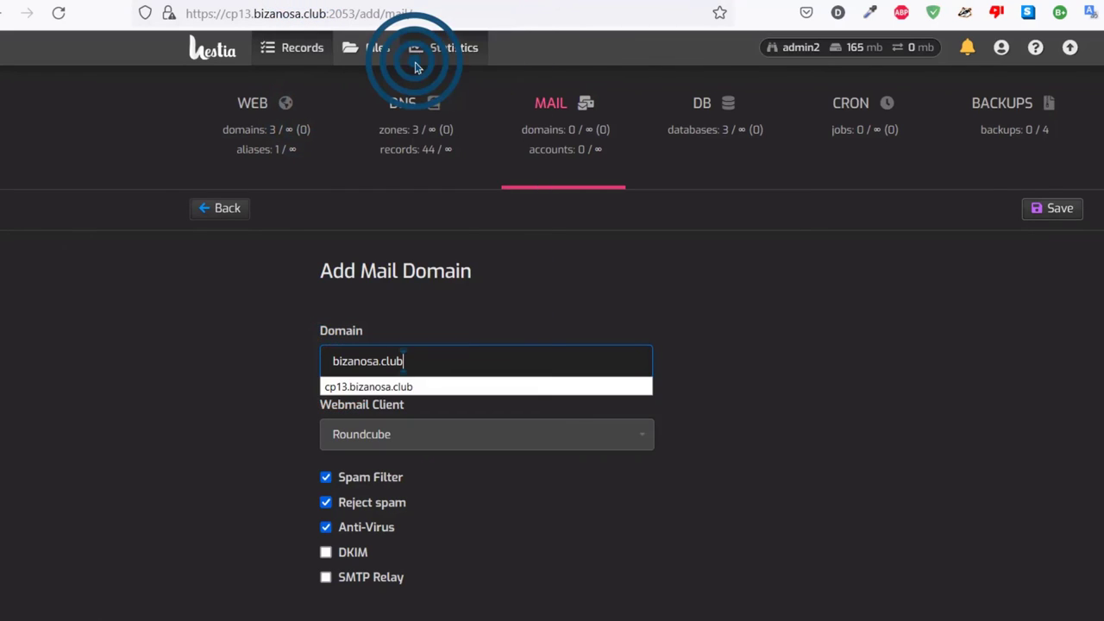
pyautogui.click(697, 510)
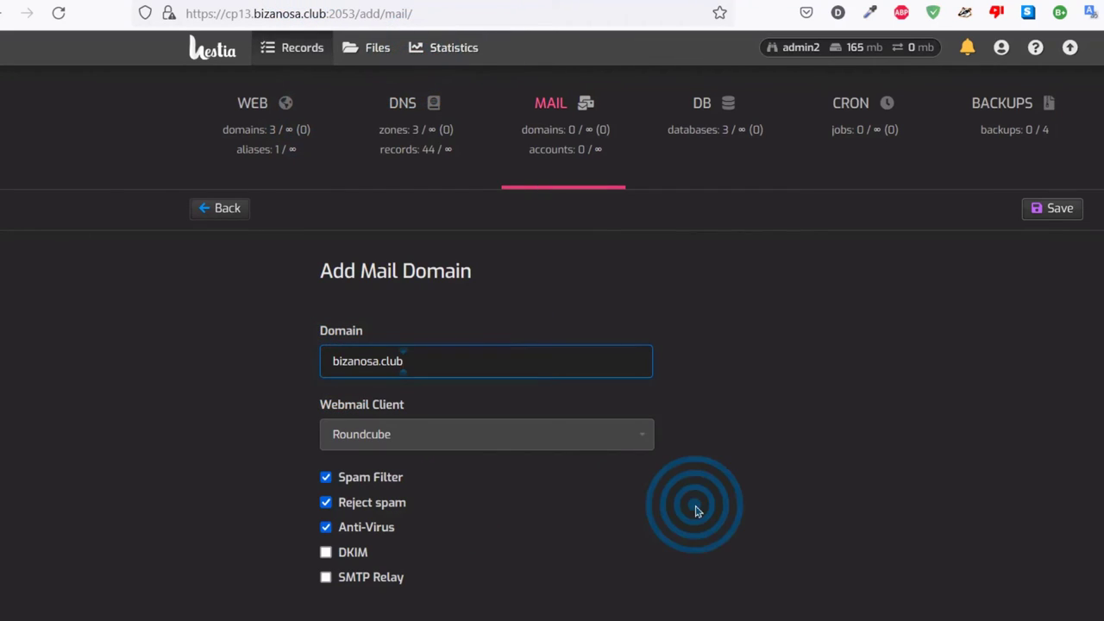
# Step: Keep Roundcube webmail, enable DKIM, and leave SMTP relay off after inspecting its fields
pyautogui.click(420, 434)
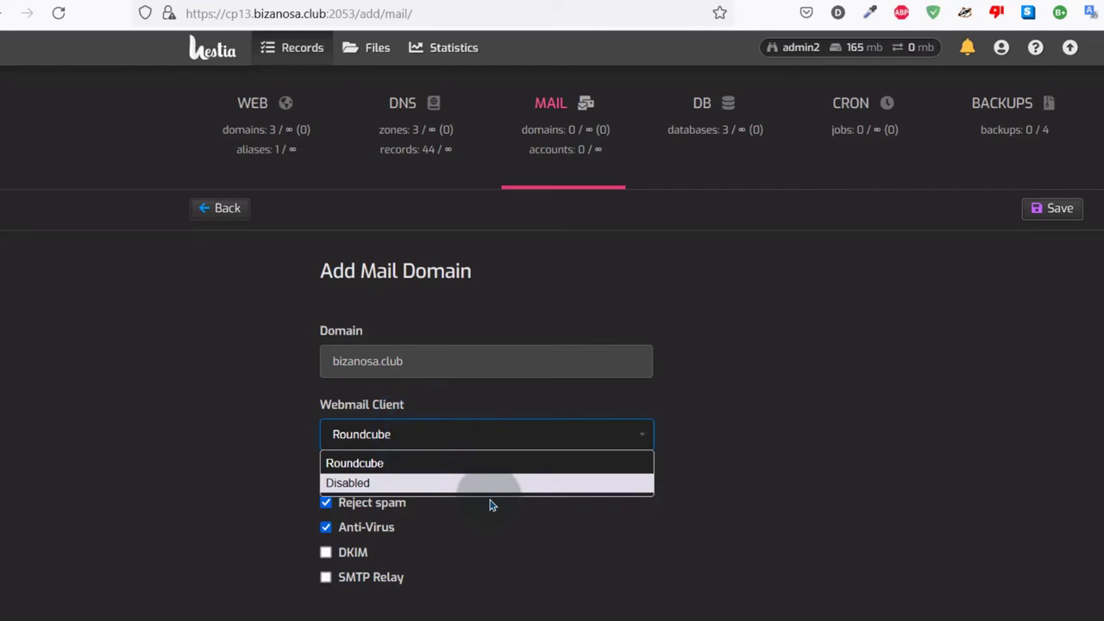
pyautogui.click(366, 462)
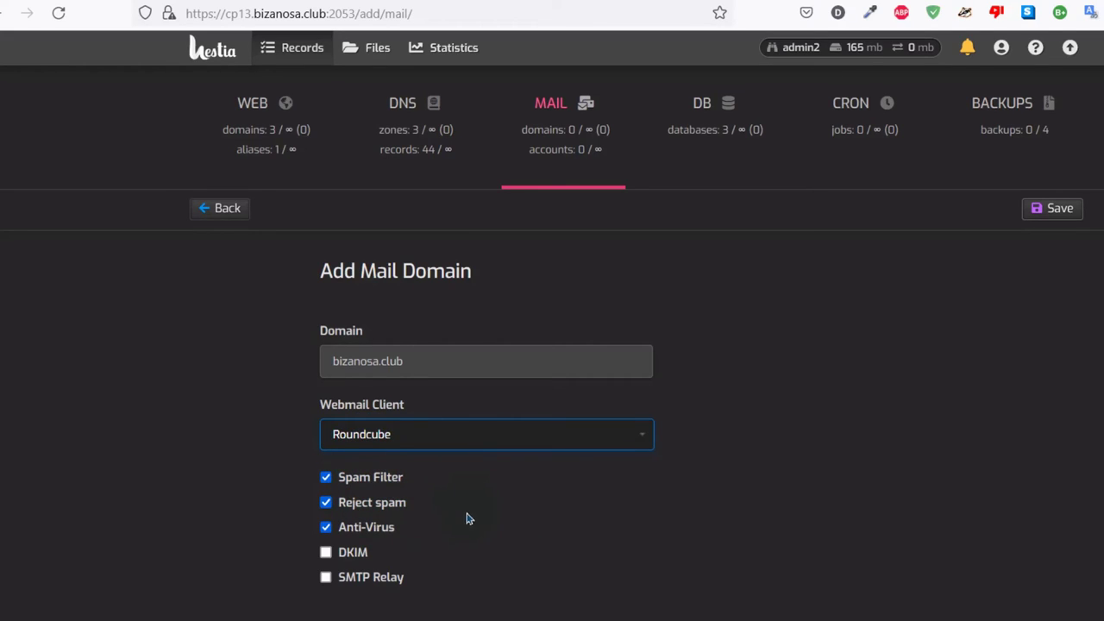
pyautogui.click(326, 553)
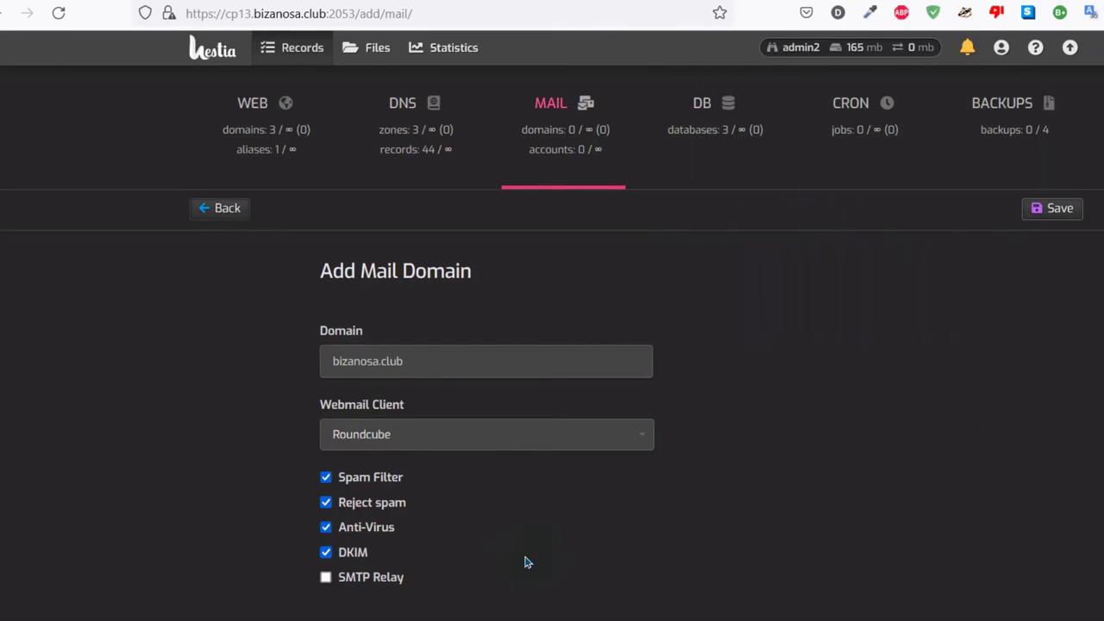
pyautogui.click(404, 578)
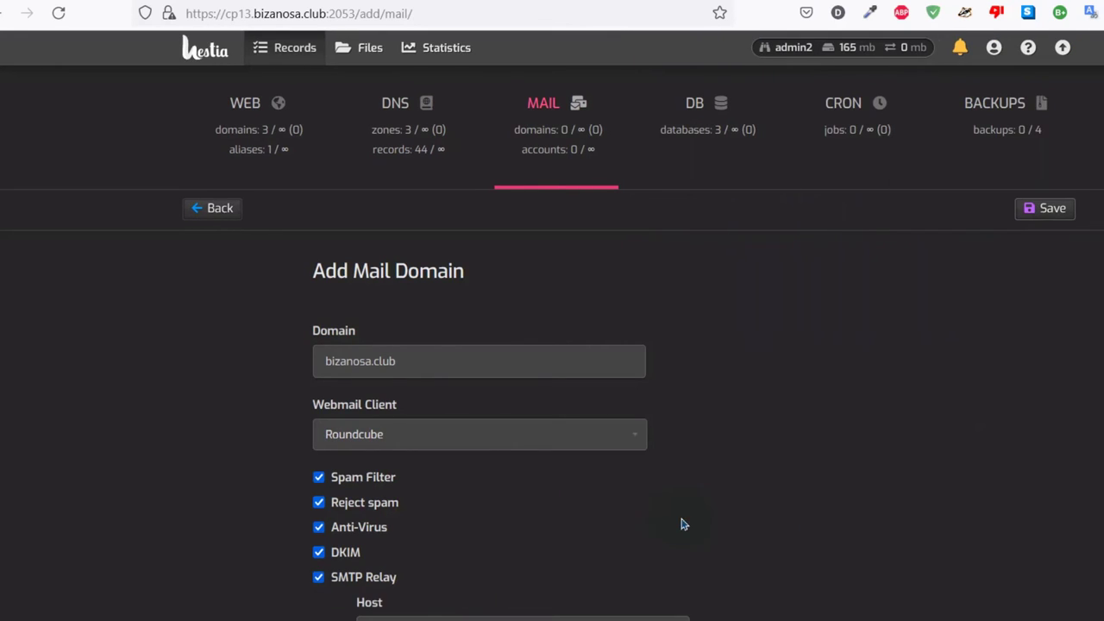
pyautogui.scroll(-5, 680, 523)
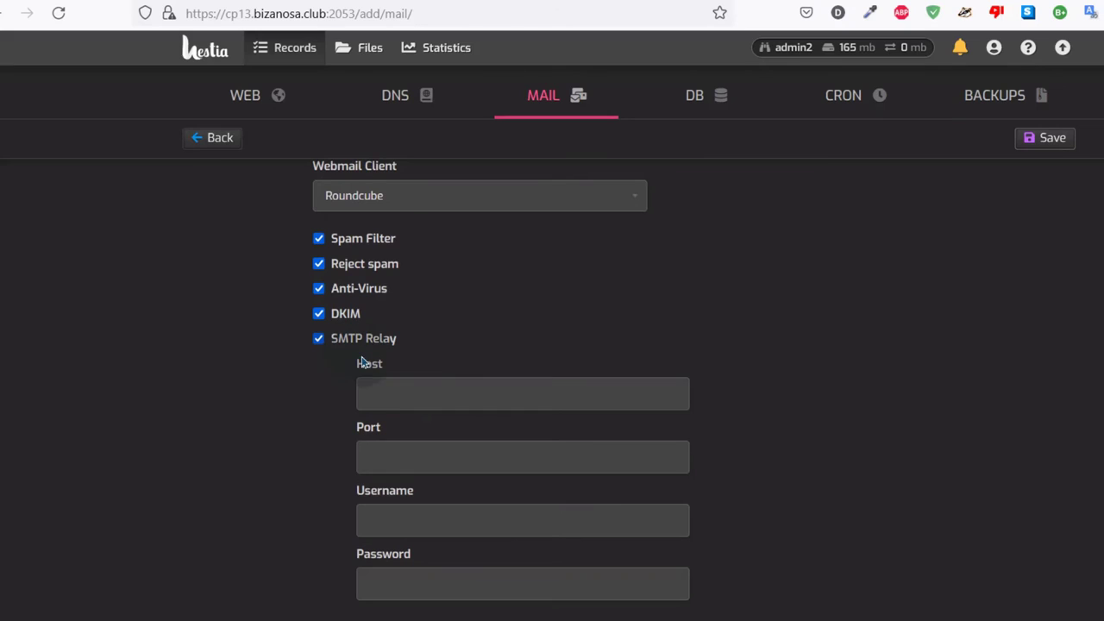
pyautogui.click(385, 389)
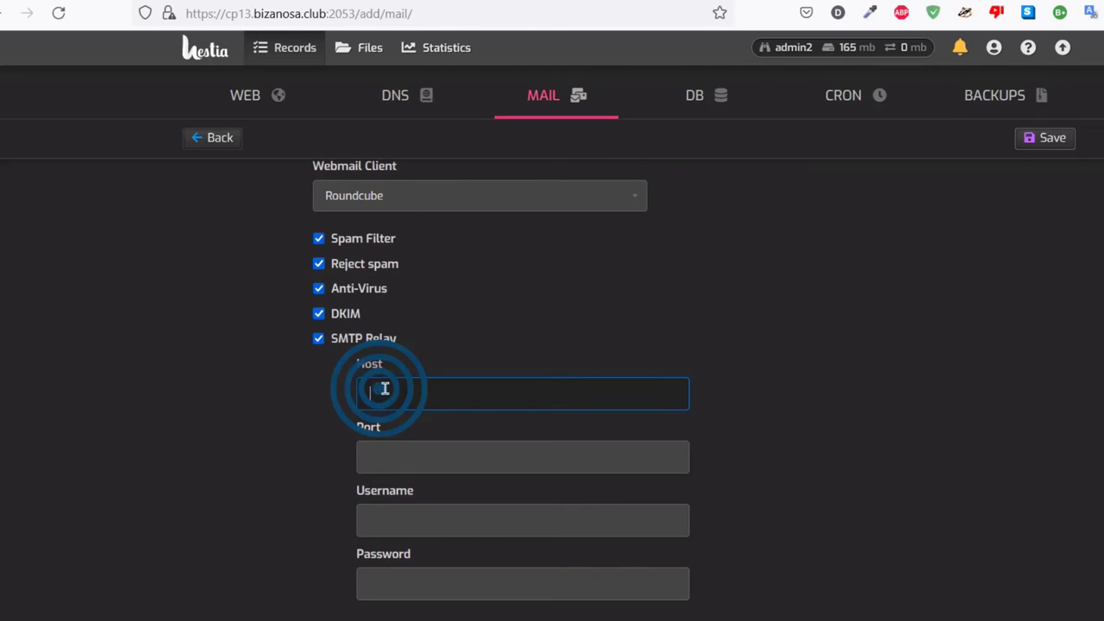
pyautogui.click(376, 449)
pyautogui.click(373, 519)
pyautogui.click(389, 584)
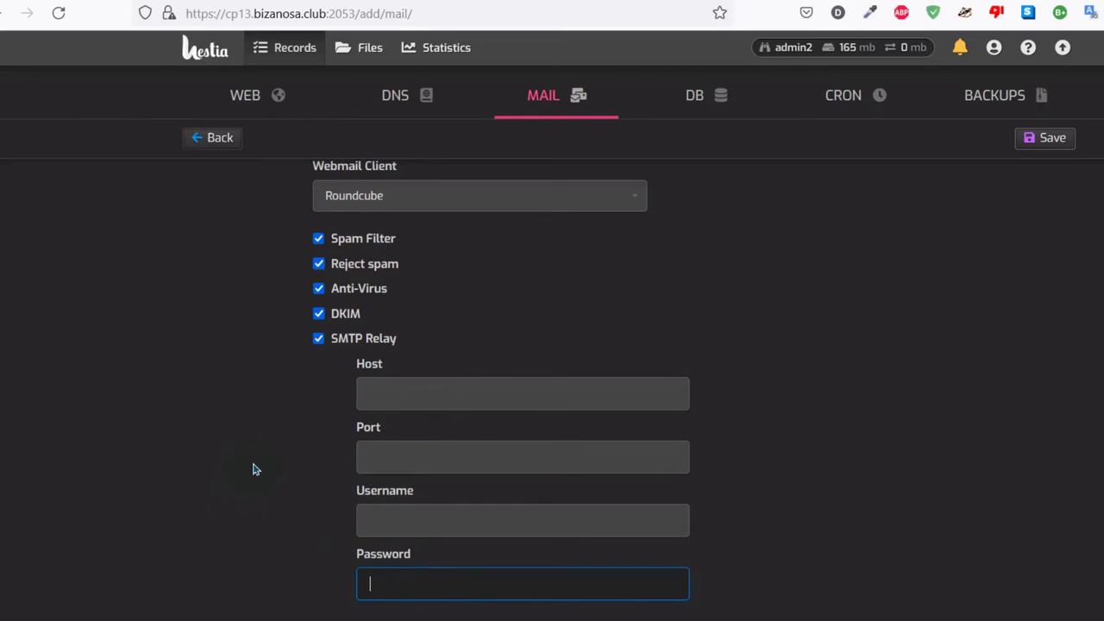
pyautogui.scroll(3, 253, 469)
pyautogui.click(321, 434)
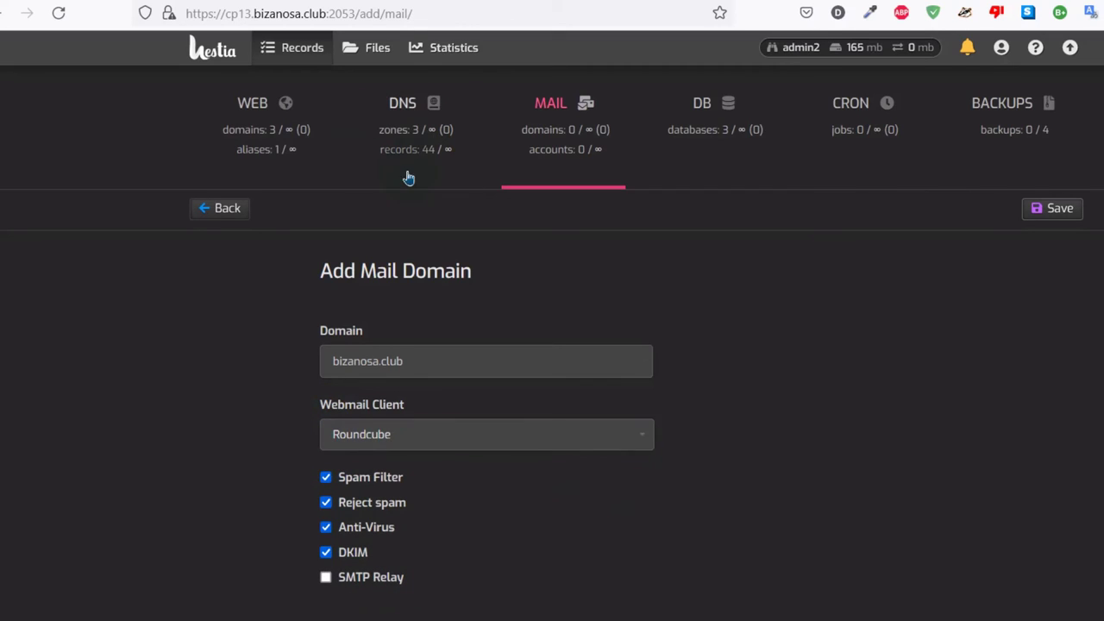
# Step: Save the new bizanosa.club mail domain and open it from the mail domain list
pyautogui.click(1061, 210)
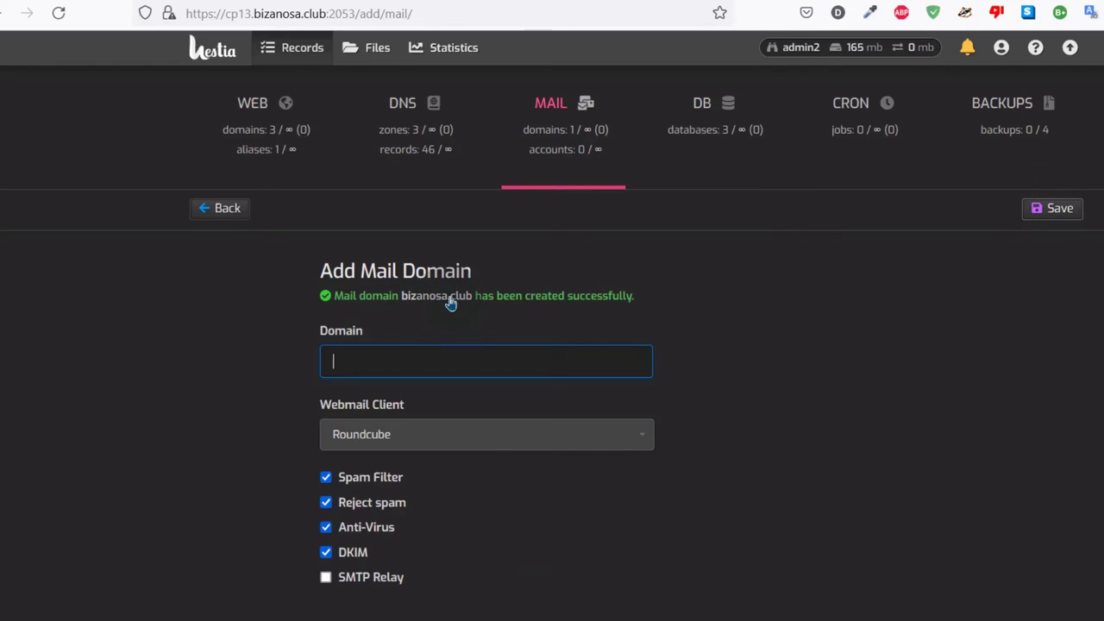
pyautogui.click(226, 208)
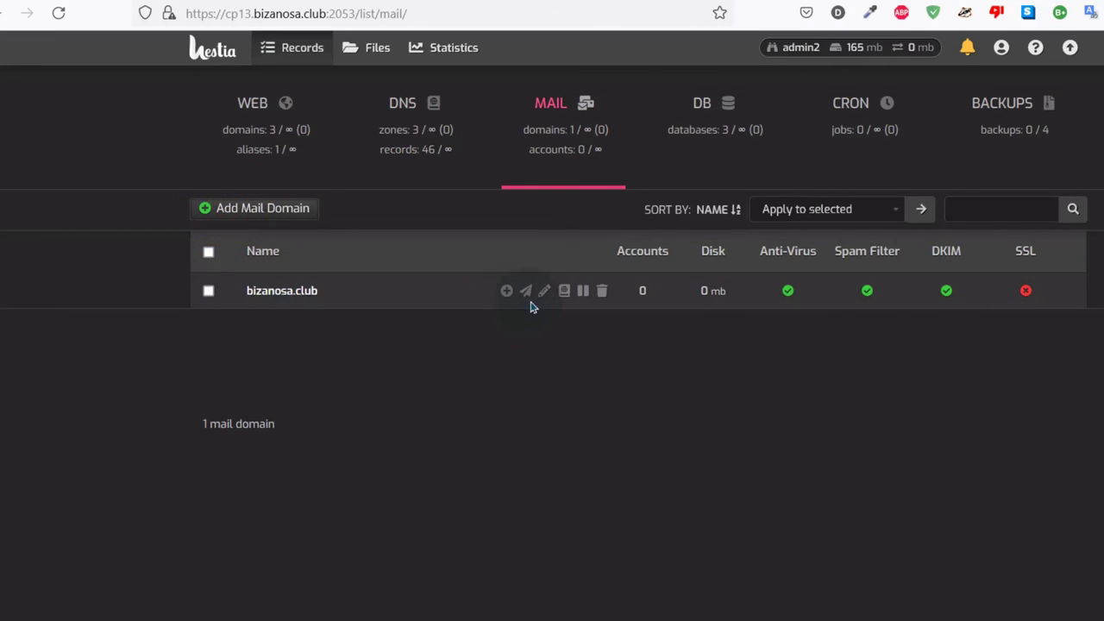
pyautogui.click(284, 291)
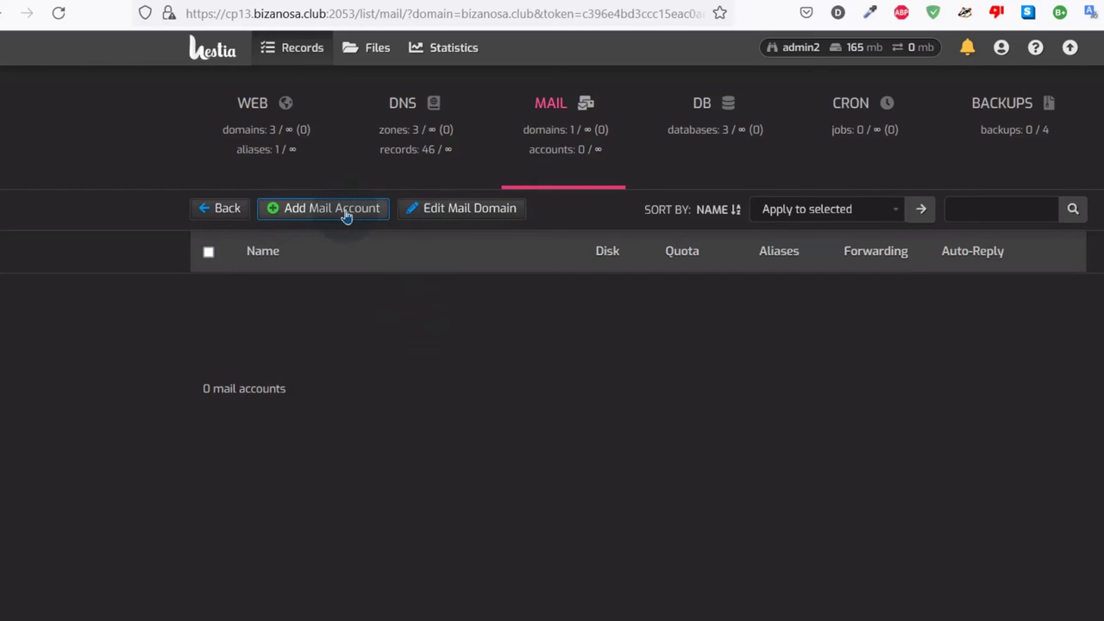
# Step: Review the bizanosa.club domain settings, including rate limit and catch-all, and leave without saving
pyautogui.click(456, 209)
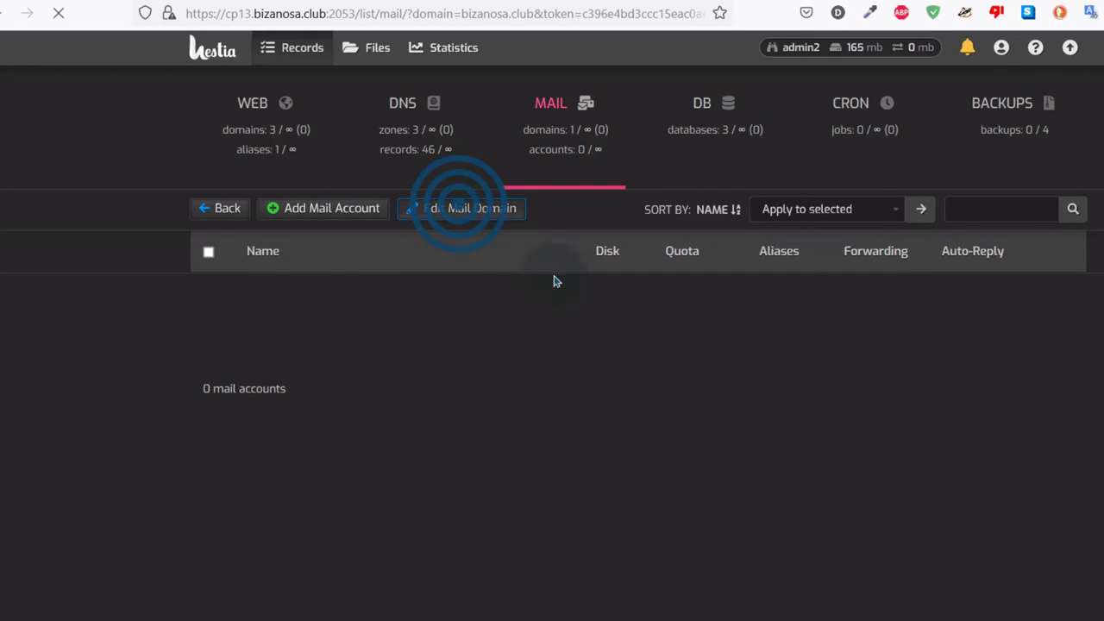
pyautogui.scroll(-2, 616, 431)
pyautogui.click(497, 399)
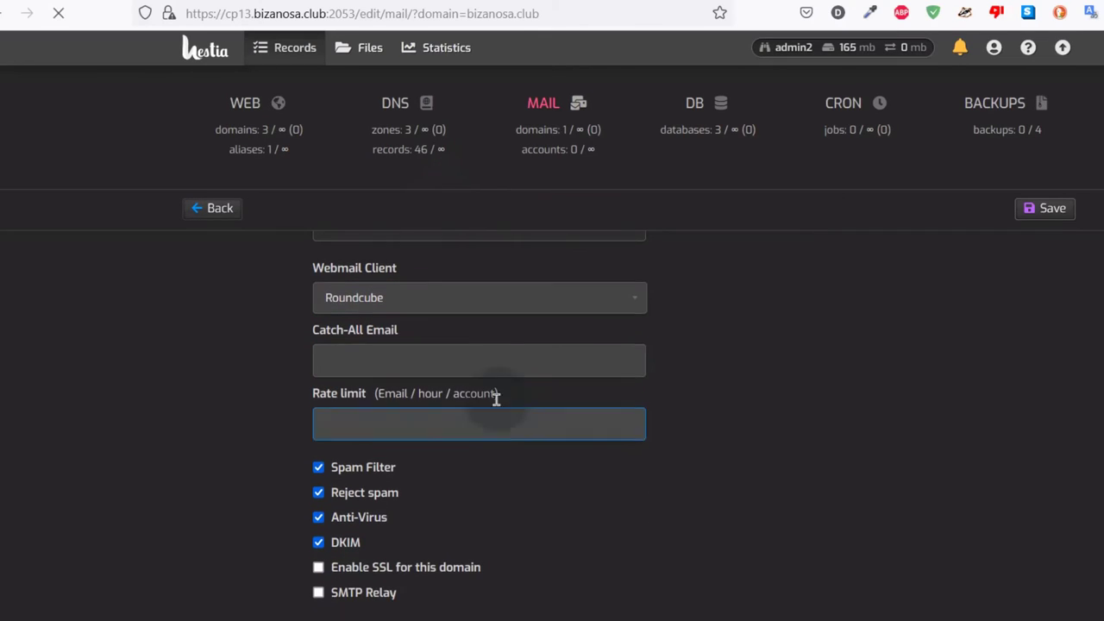
pyautogui.click(371, 363)
pyautogui.click(400, 363)
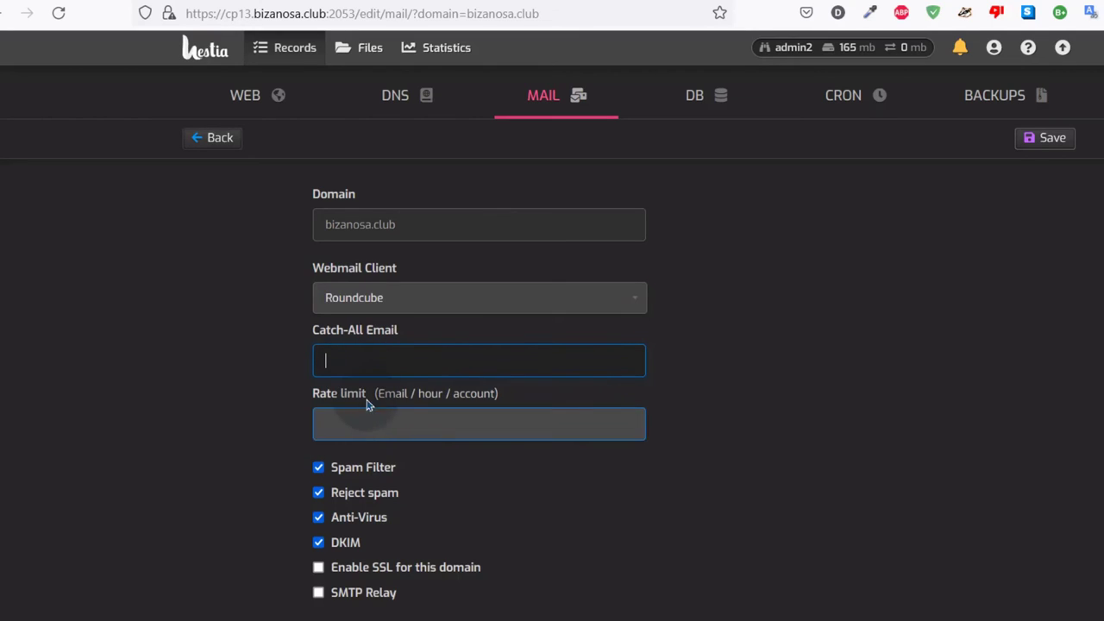
pyautogui.scroll(3, 523, 587)
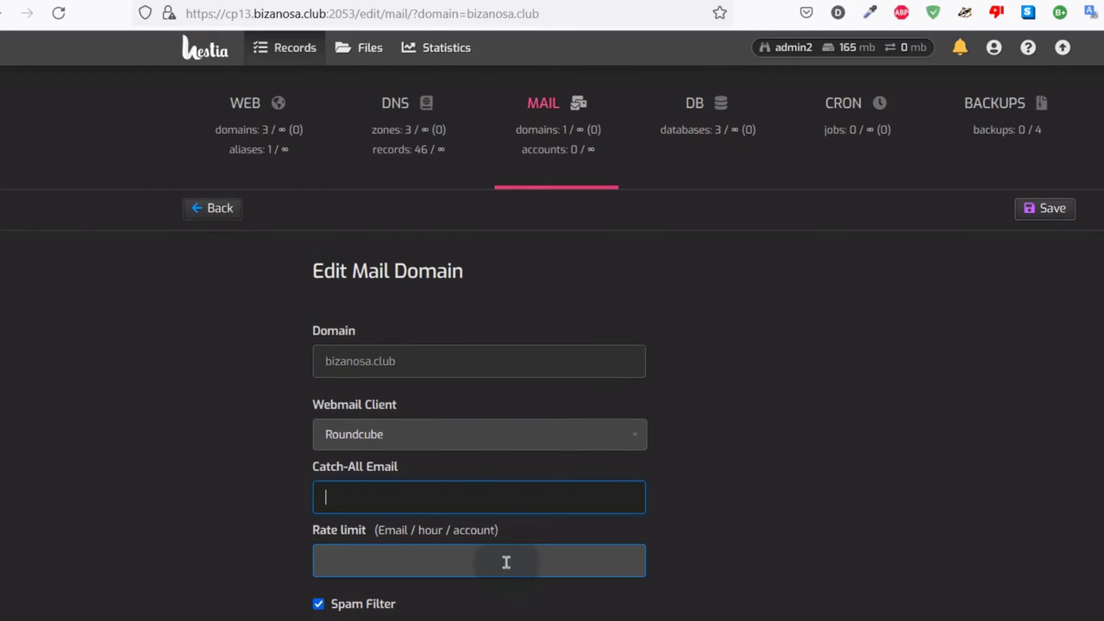
pyautogui.click(218, 211)
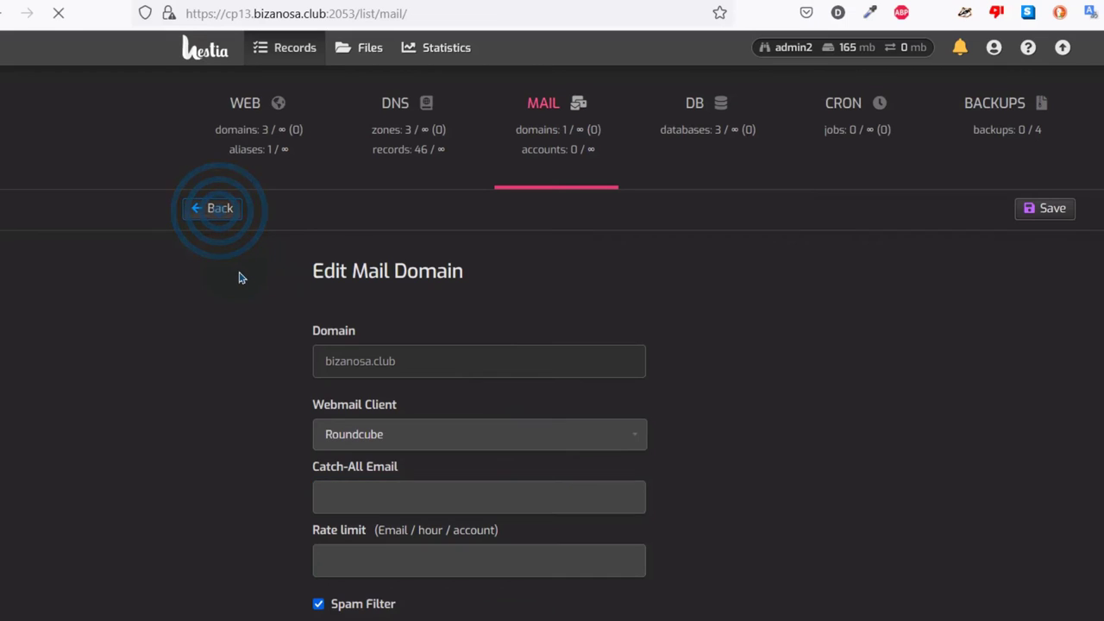
# Step: Begin a new mail account in the bizanosa.club account list, starting at the account name
pyautogui.click(296, 293)
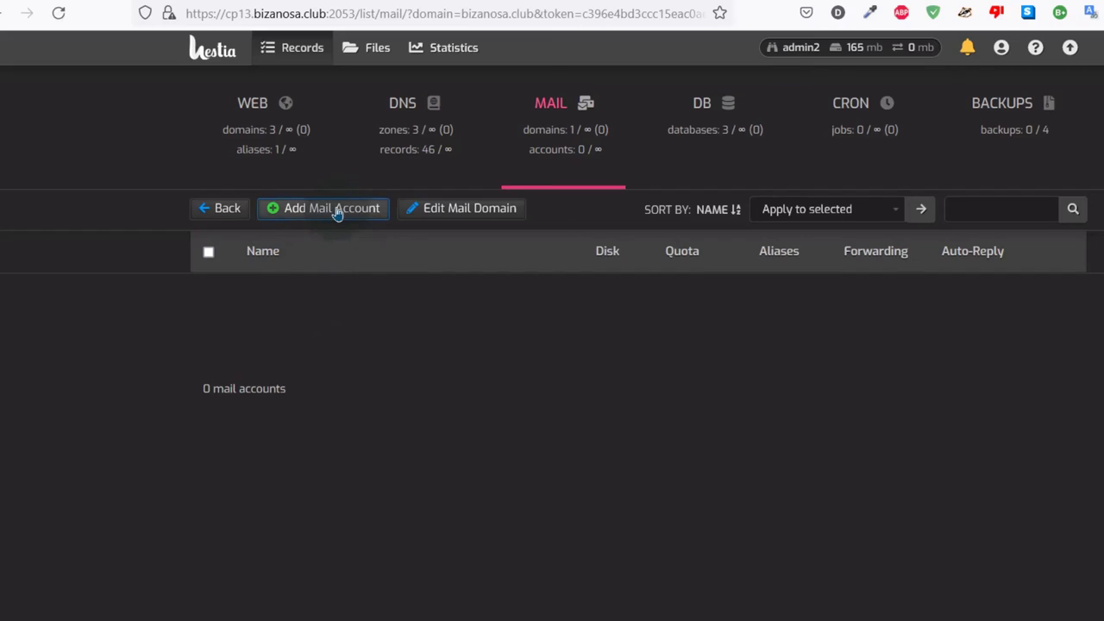
pyautogui.click(336, 208)
pyautogui.scroll(-1, 446, 301)
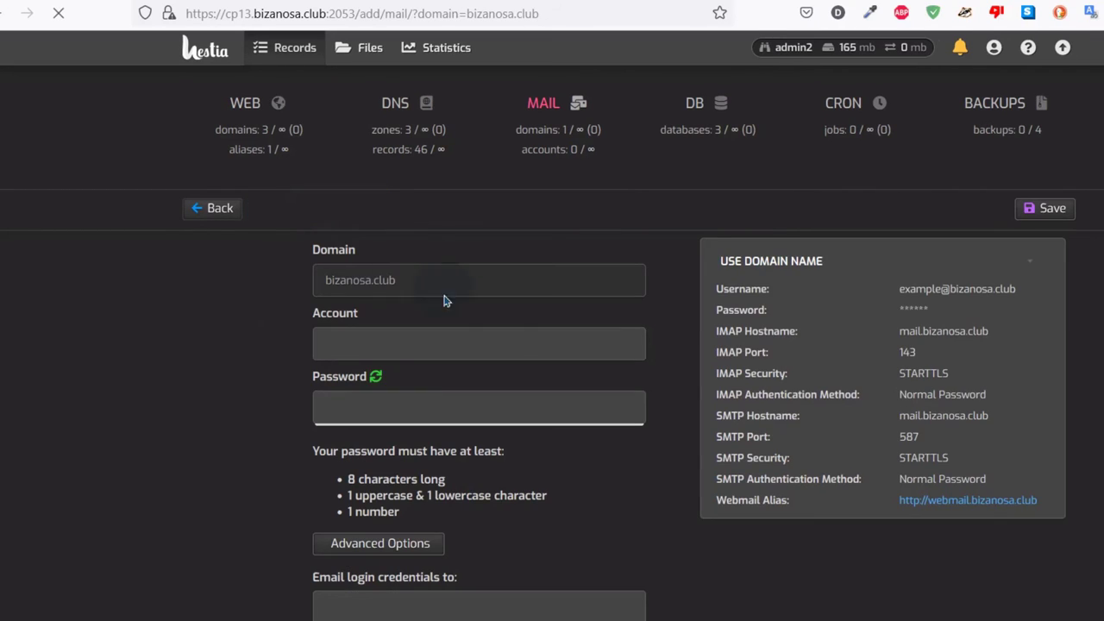
pyautogui.click(363, 342)
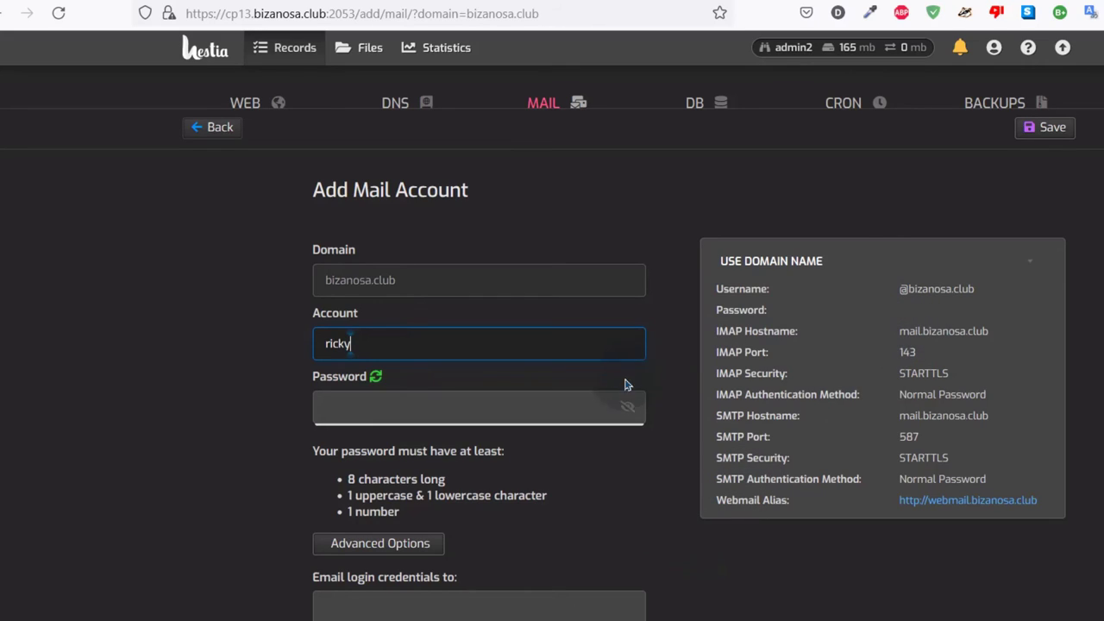
# Step: Enter the account password and paste a copy of it onto a new line in the notes
pyautogui.click(344, 410)
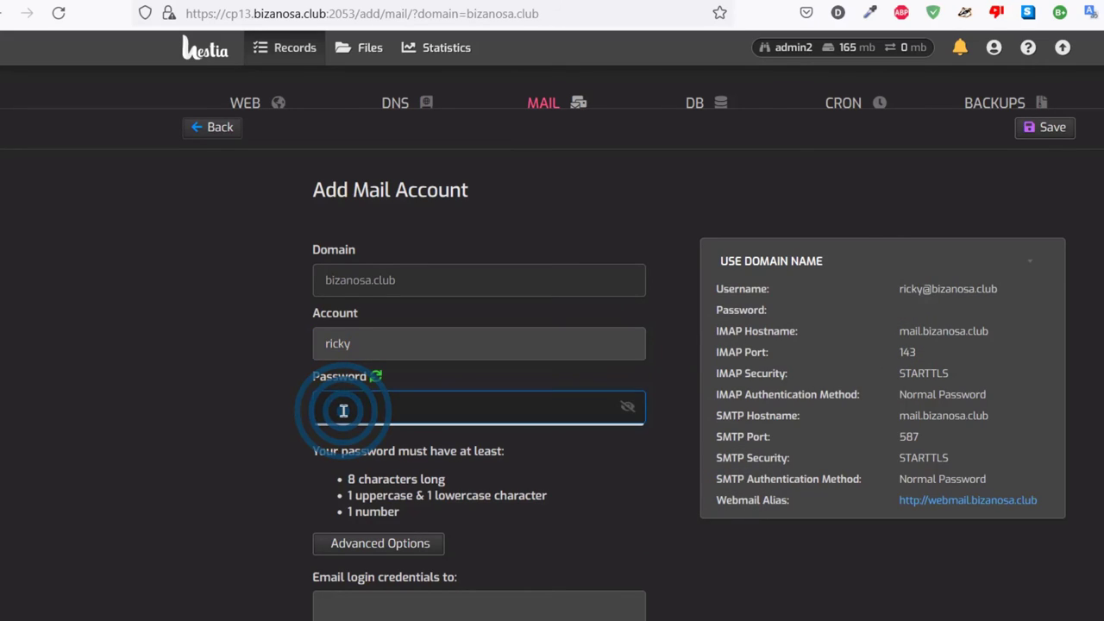
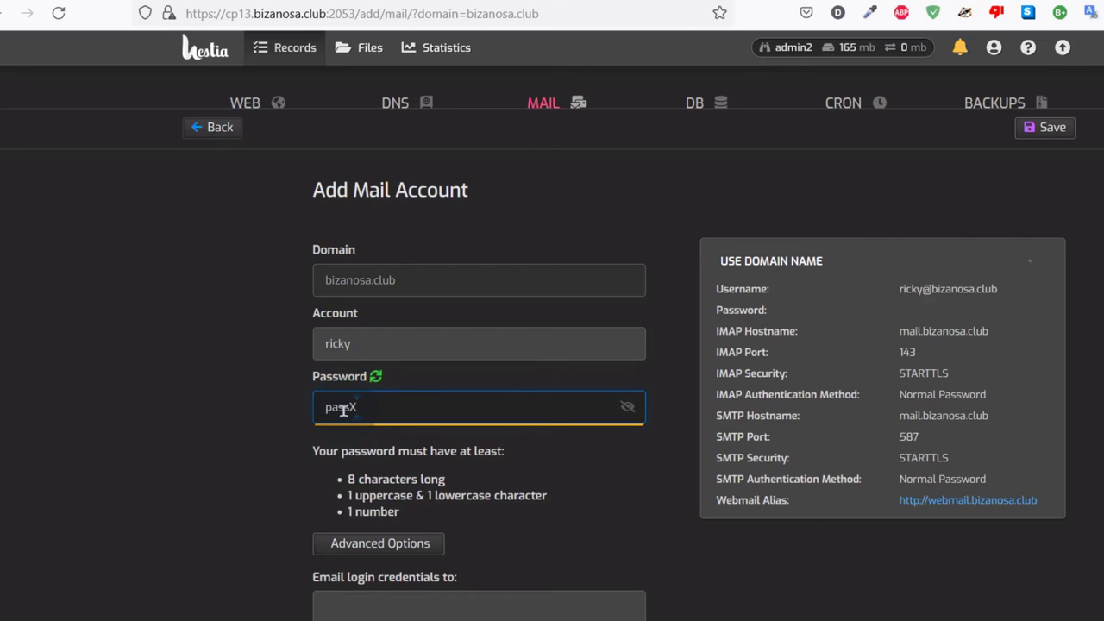
pyautogui.hotkey('ctrl', 'a')
pyautogui.rightClick(343, 407)
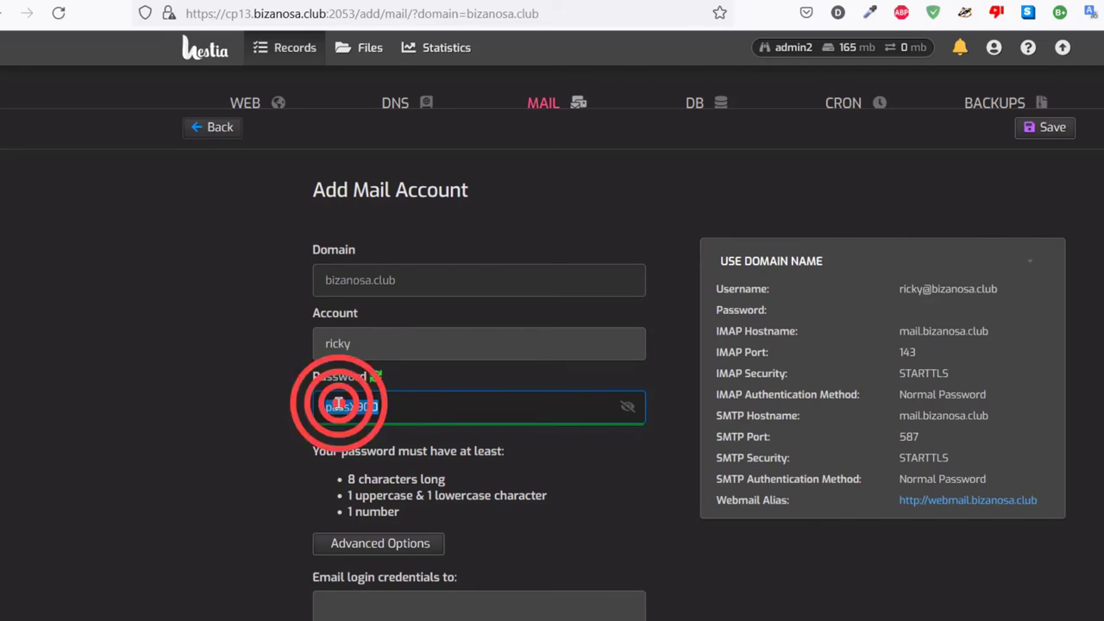
pyautogui.click(387, 50)
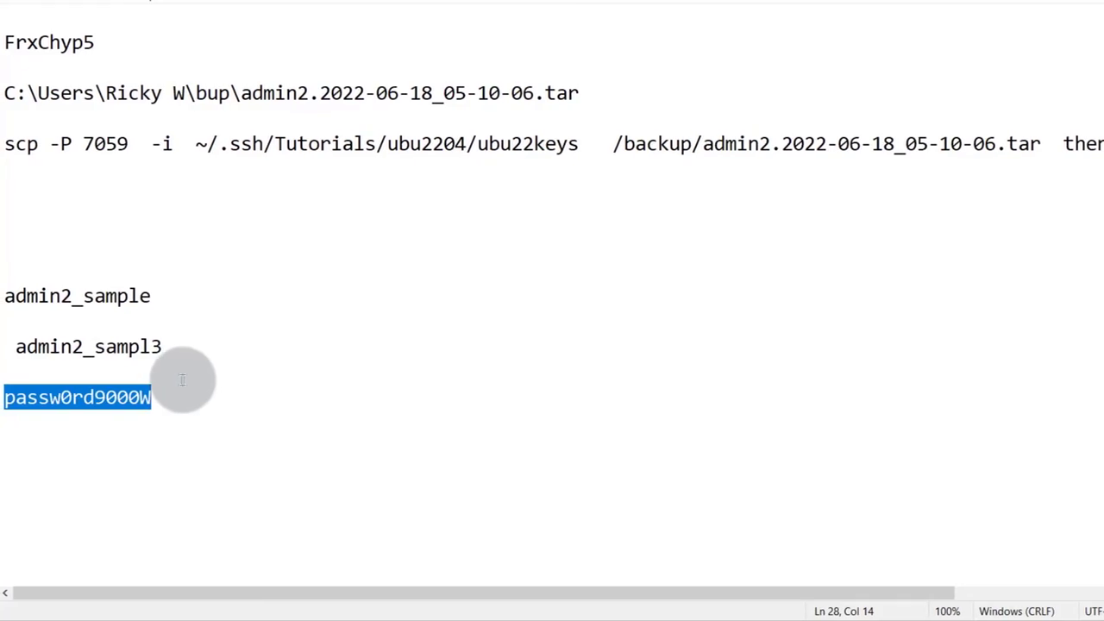
pyautogui.click(166, 398)
pyautogui.press('Return')
pyautogui.press('Return')
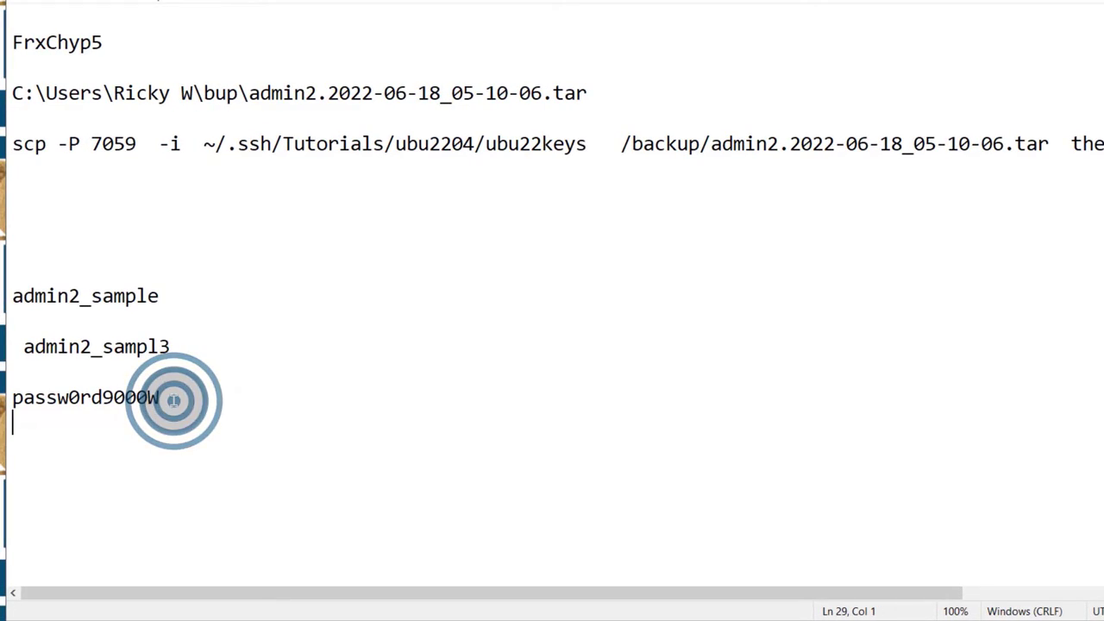
pyautogui.hotkey('ctrl', 'v')
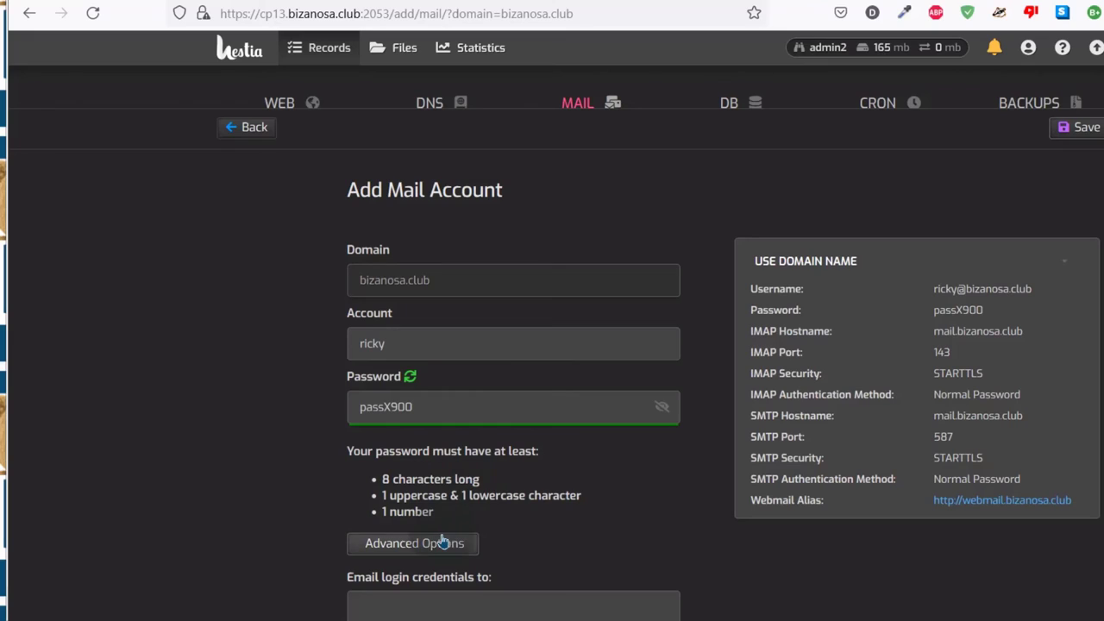
# Step: Expand the advanced options and set the mailbox quota to 100 MB
pyautogui.click(431, 550)
pyautogui.scroll(-3, 449, 483)
pyautogui.click(405, 417)
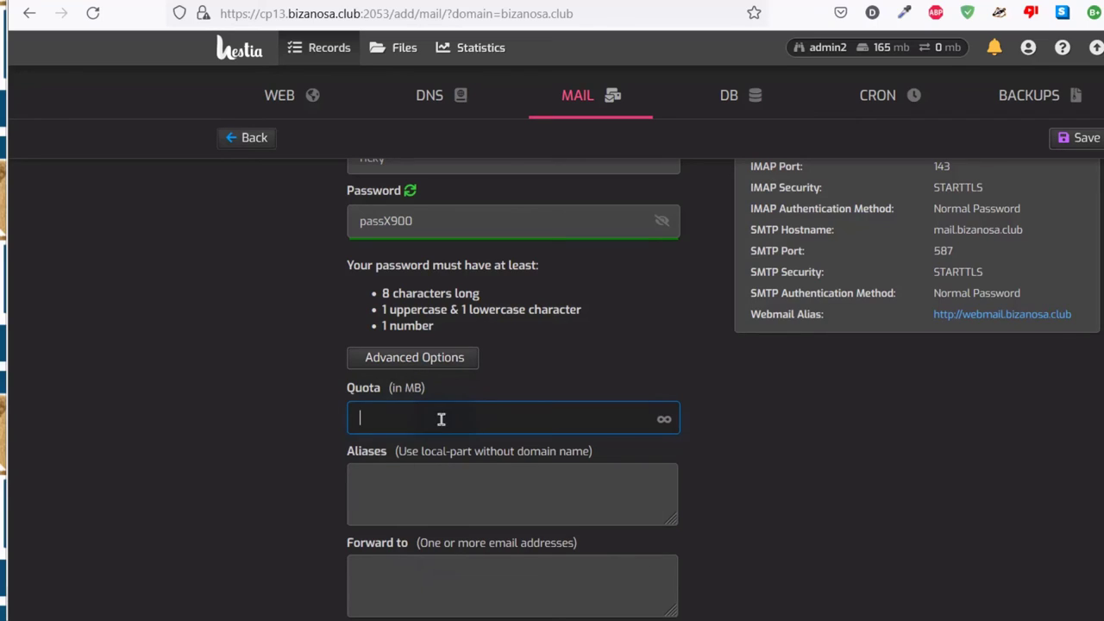
pyautogui.click(386, 420)
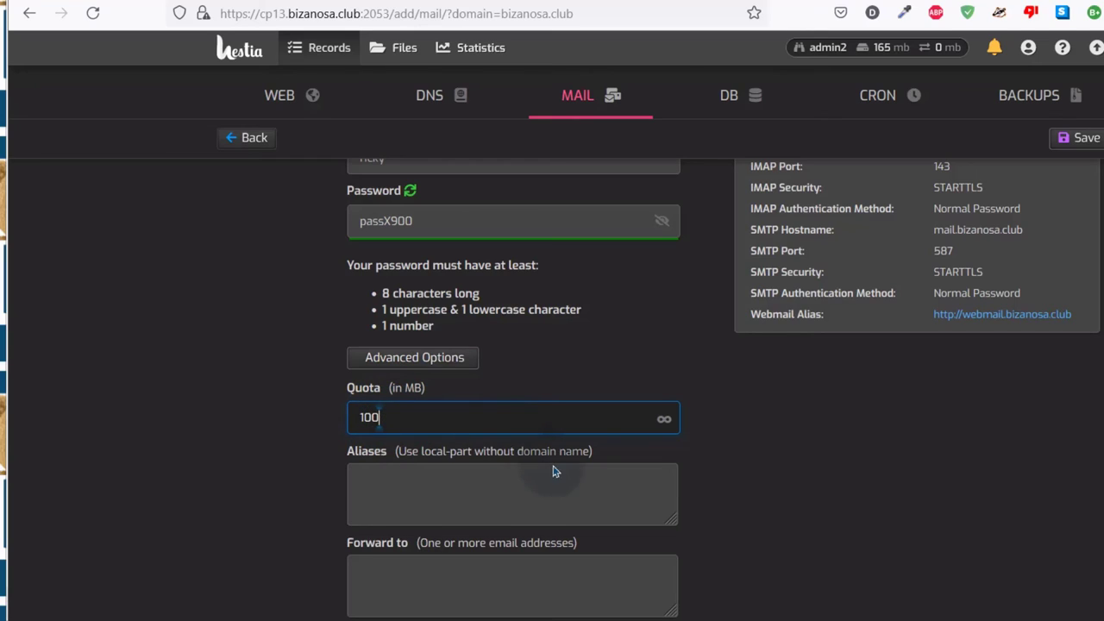
# Step: Set the sending rate limit to 5 emails per hour and save the new mail account
pyautogui.scroll(-2, 552, 468)
pyautogui.click(528, 394)
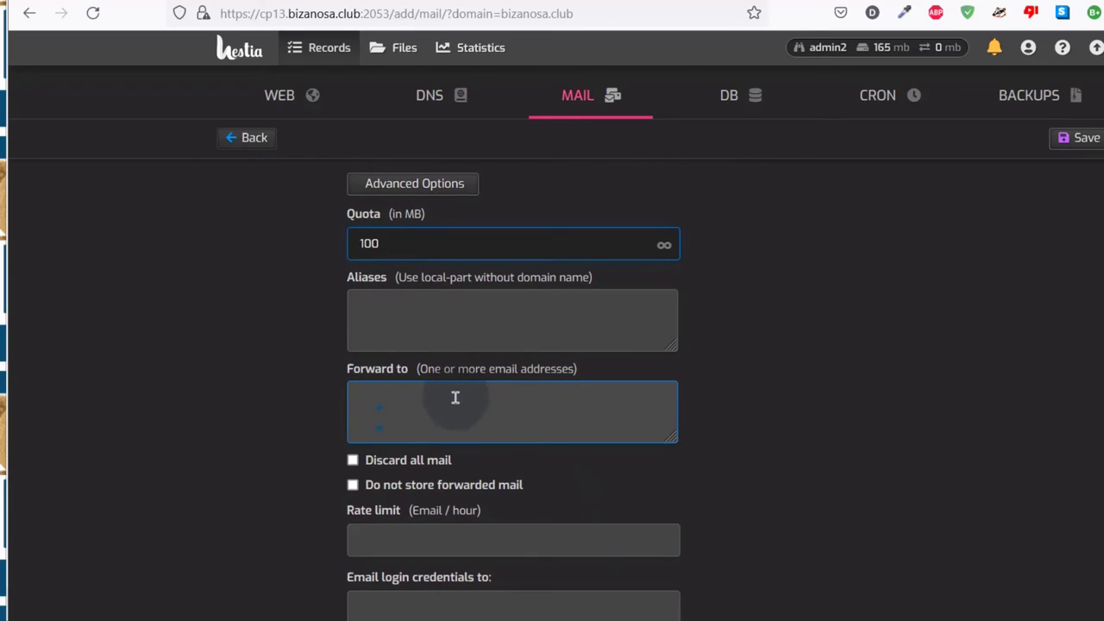
pyautogui.click(371, 308)
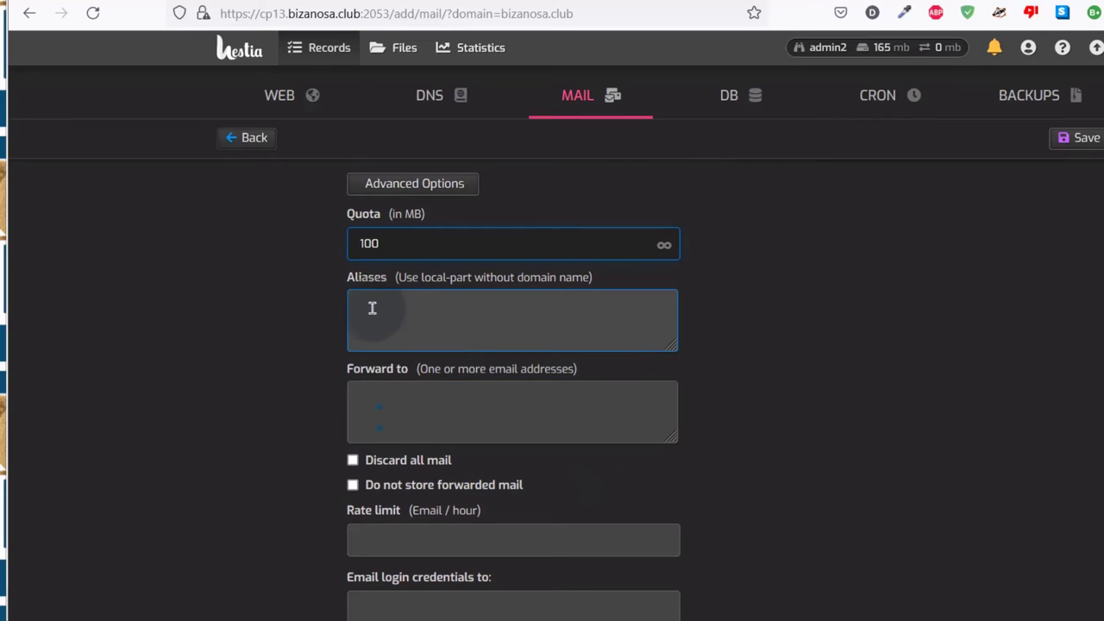
pyautogui.click(418, 412)
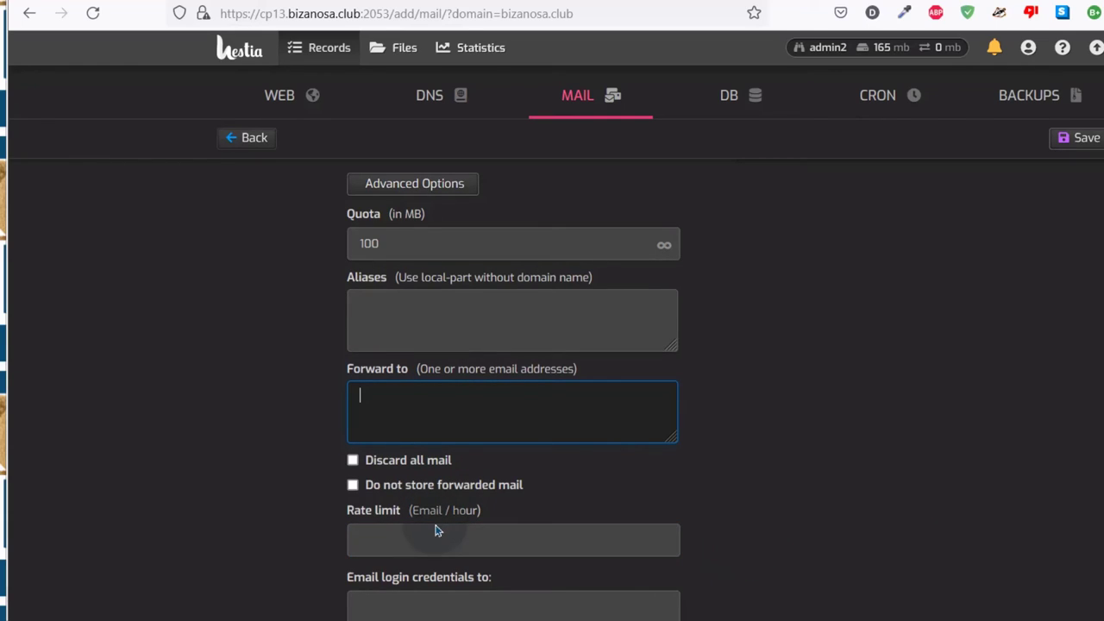
pyautogui.click(379, 535)
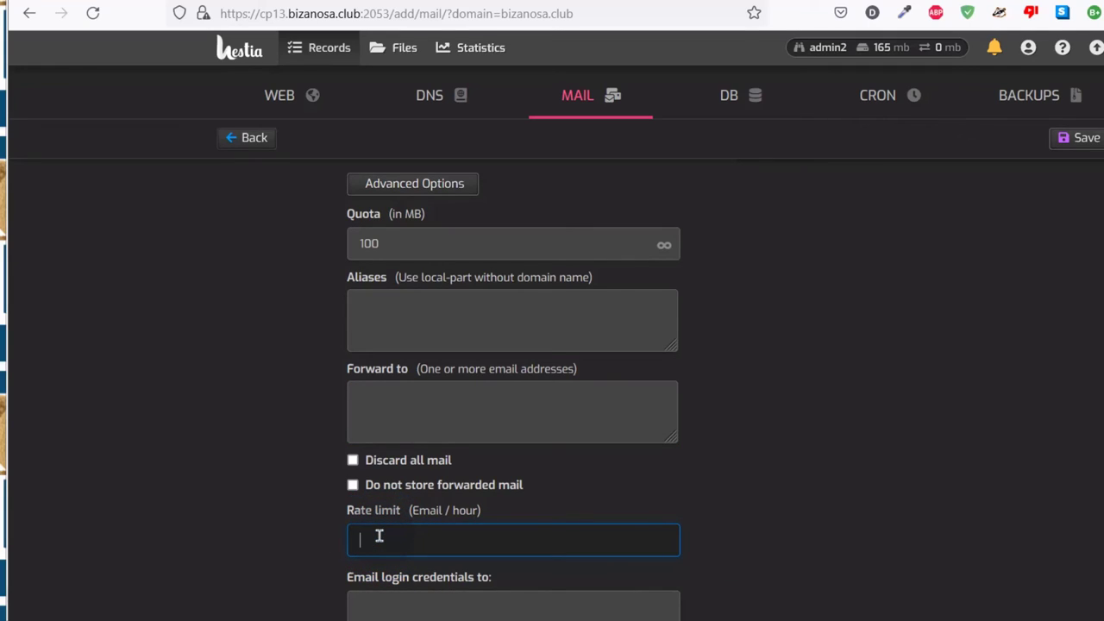
pyautogui.click(389, 607)
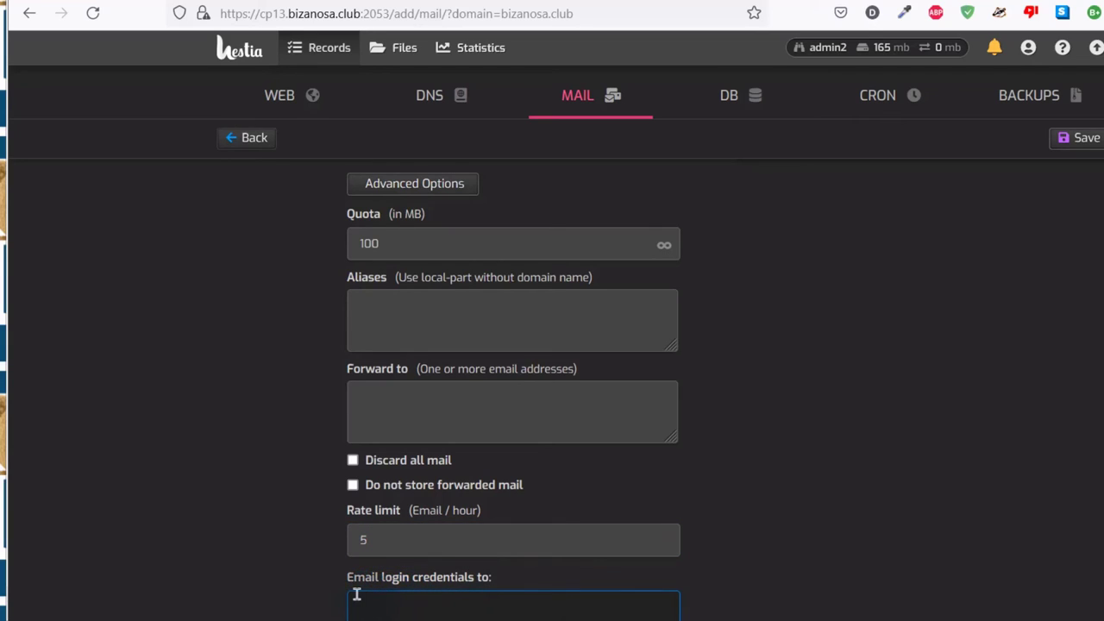
pyautogui.scroll(5, 739, 466)
pyautogui.scroll(-5, 747, 463)
pyautogui.scroll(5, 751, 518)
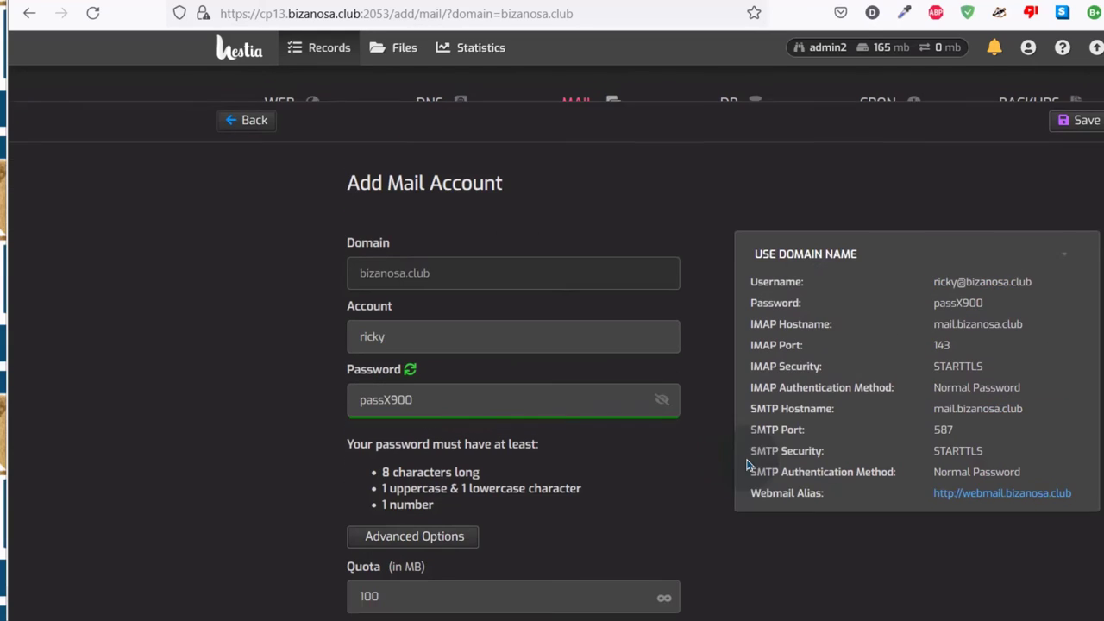
pyautogui.click(1084, 139)
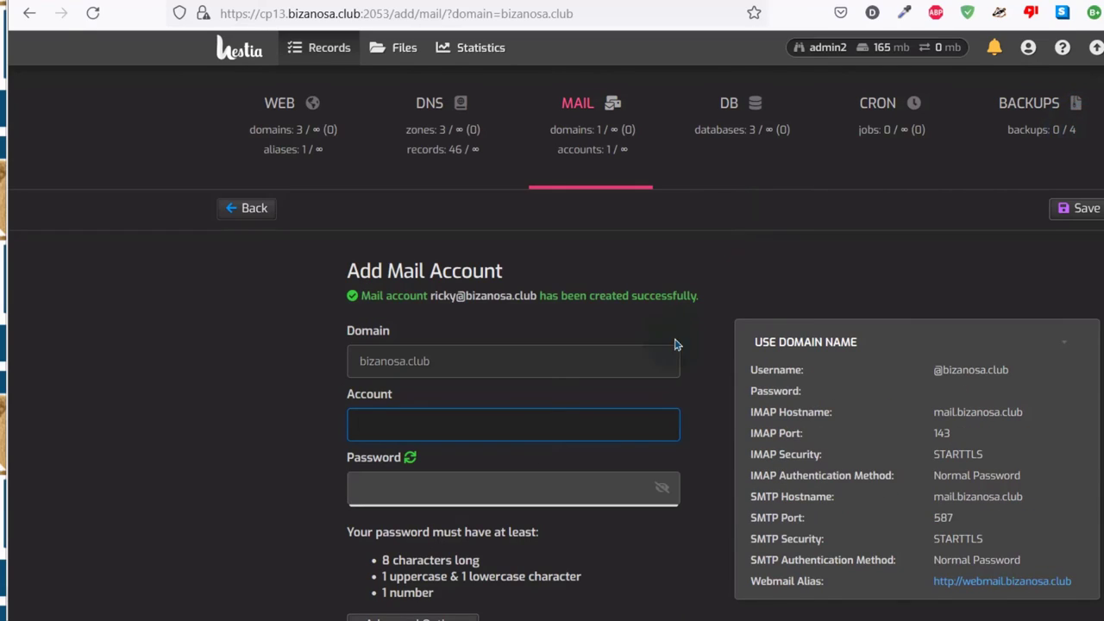
# Step: Check the new 100 MB account in the list and its edit page, then select the address-bar path
pyautogui.click(263, 213)
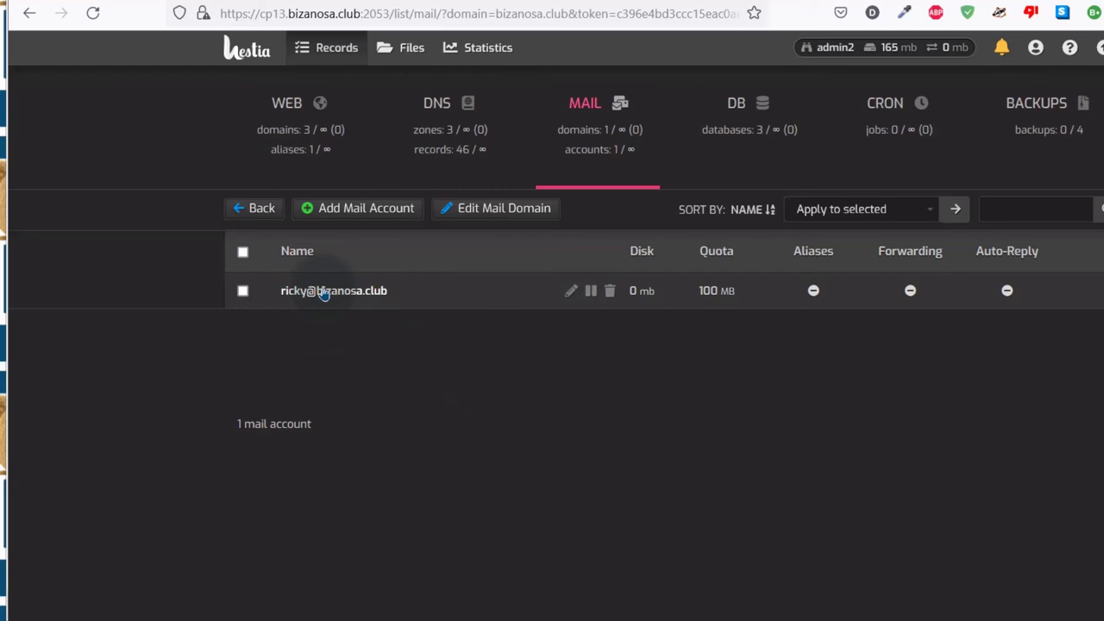
pyautogui.click(324, 293)
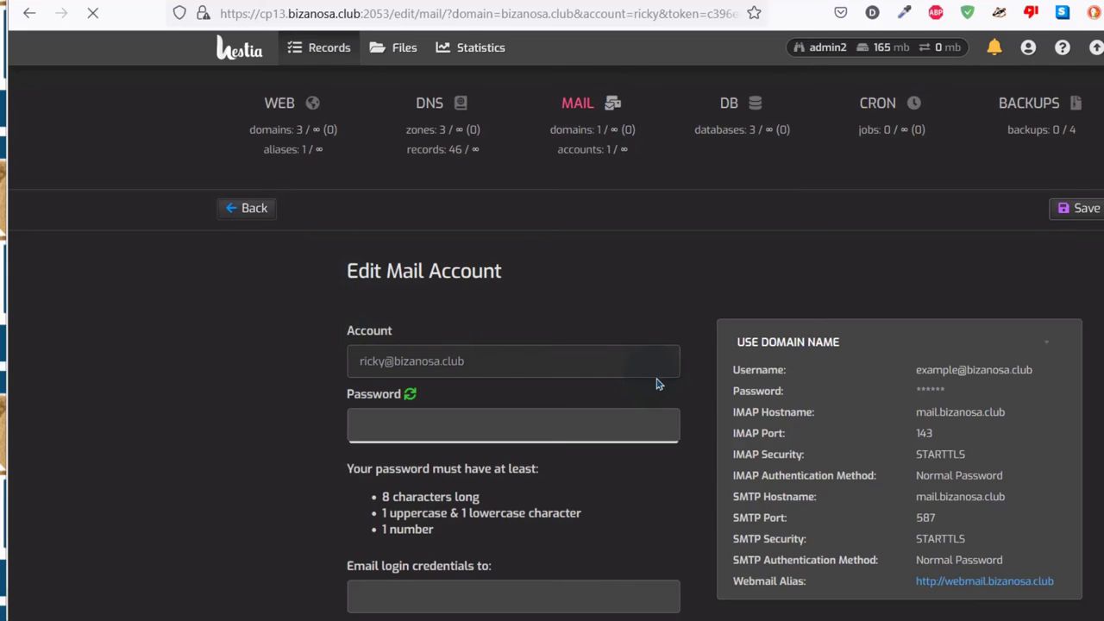
pyautogui.scroll(-4, 657, 385)
pyautogui.scroll(3, 422, 451)
pyautogui.click(398, 321)
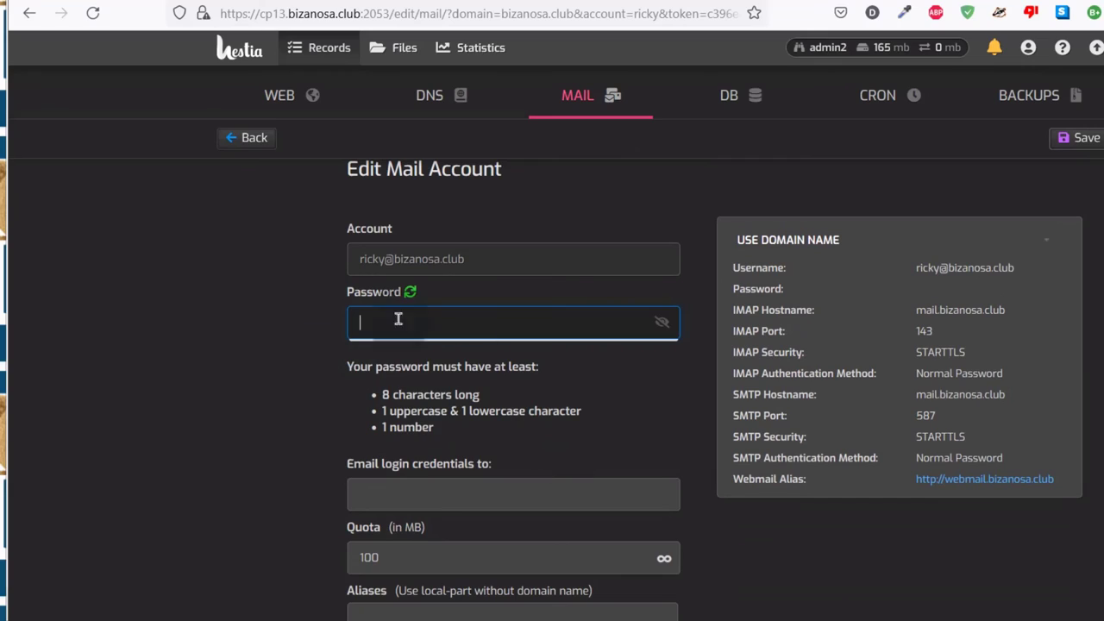
pyautogui.click(243, 152)
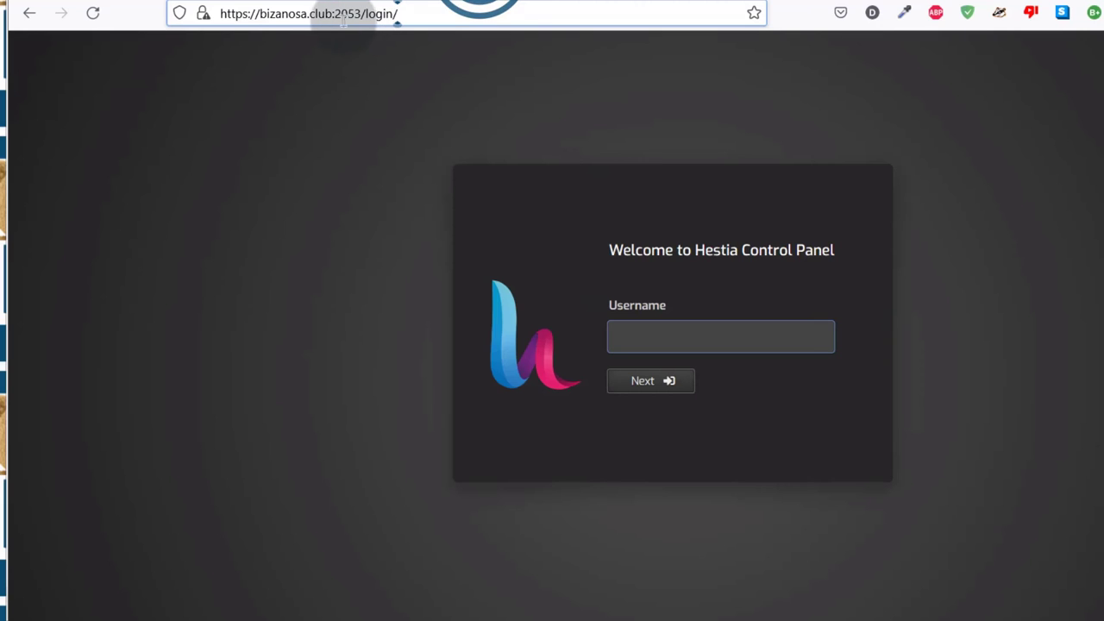
pyautogui.moveTo(333, 17); pyautogui.dragTo(466, 24)
# Step: Load bizanosa.club/webmail, which returns a WordPress 404, then return to the Hestia tab
pyautogui.write('/webmail')
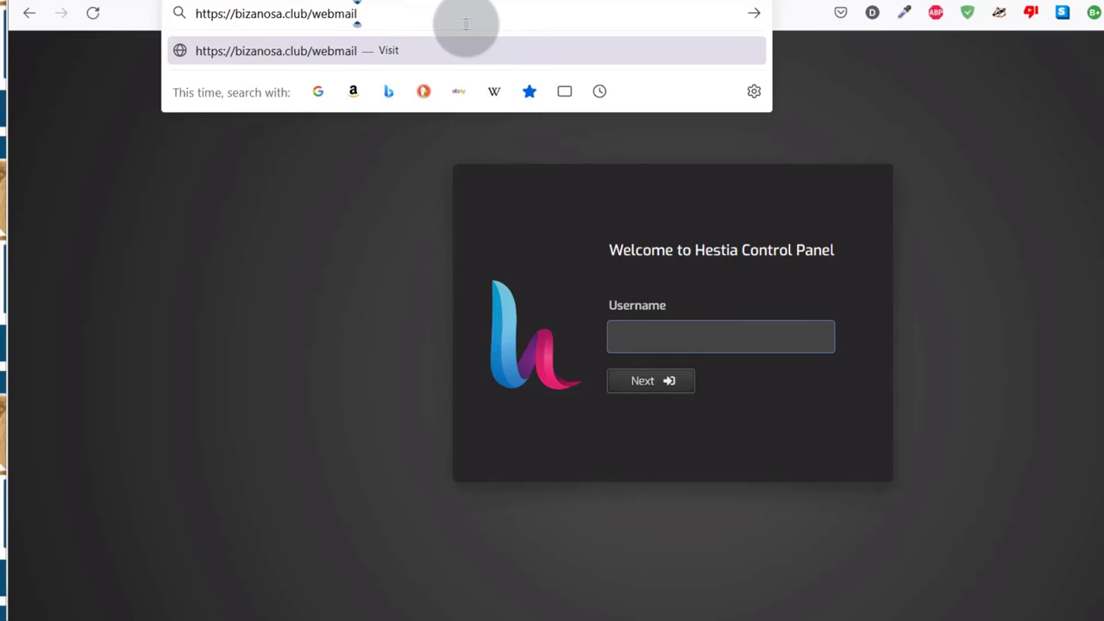
pyautogui.press('Return')
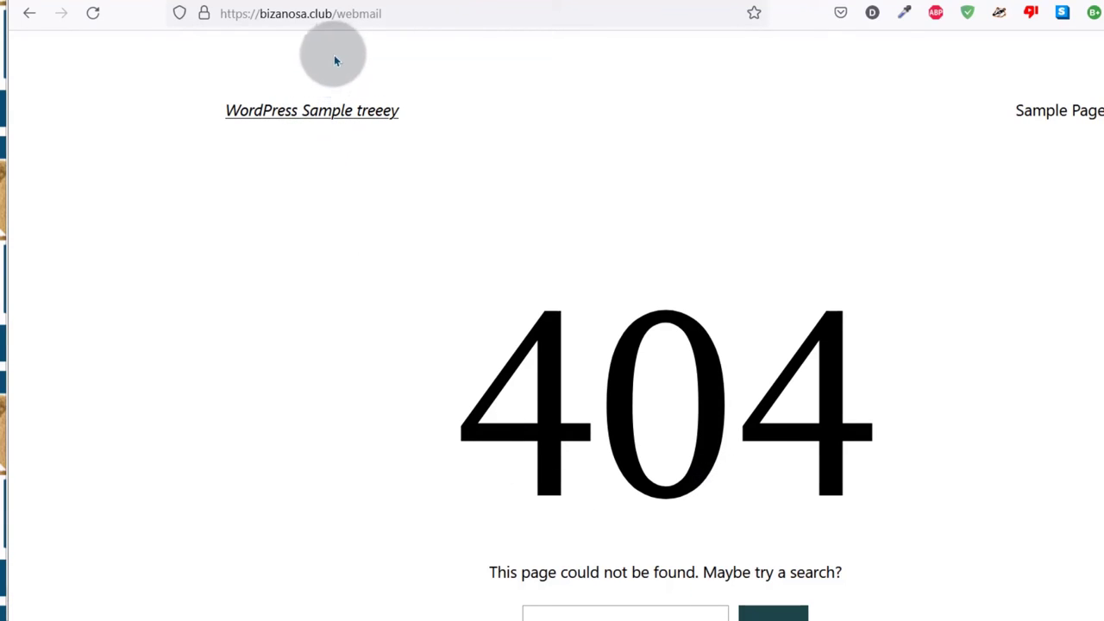
pyautogui.click(345, 3)
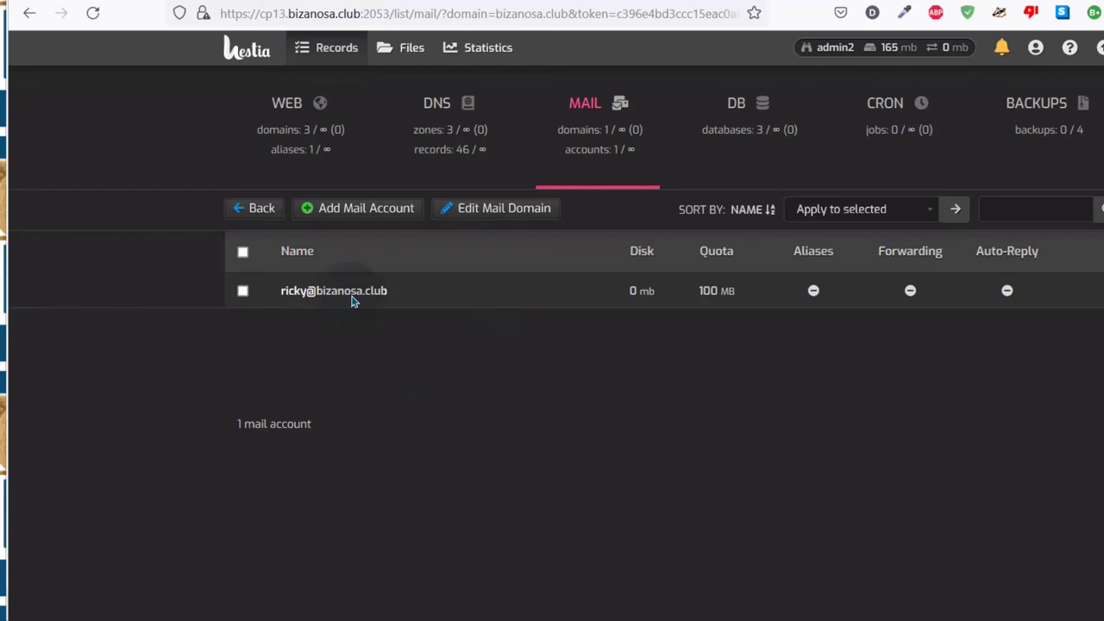
# Step: Open the Roundcube webmail login for bizanosa.club from the mail domains list
pyautogui.click(244, 212)
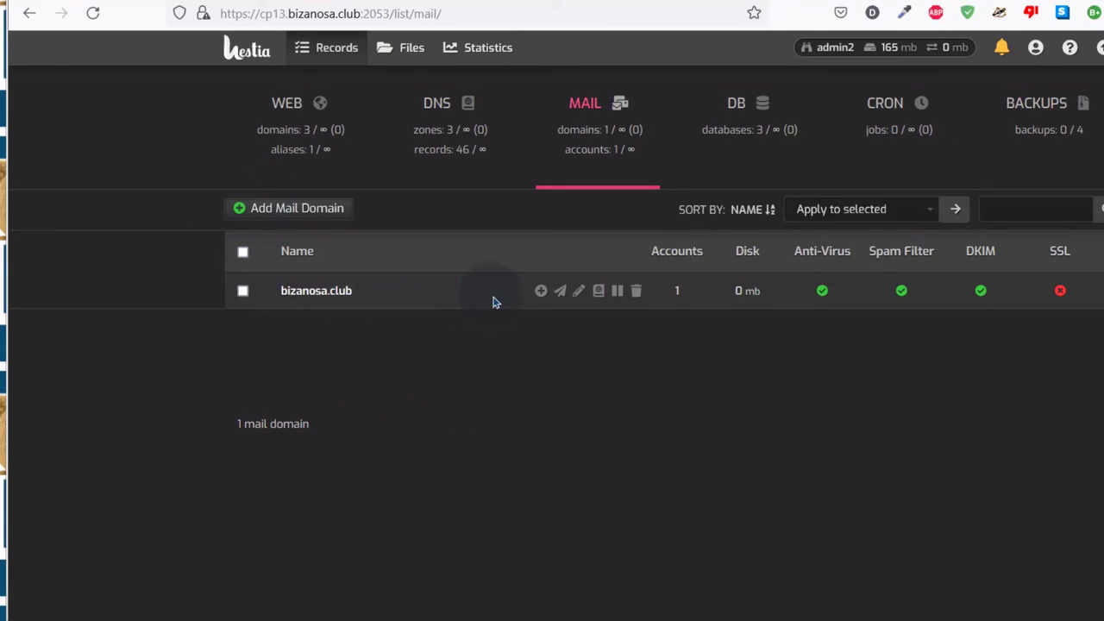
pyautogui.click(559, 293)
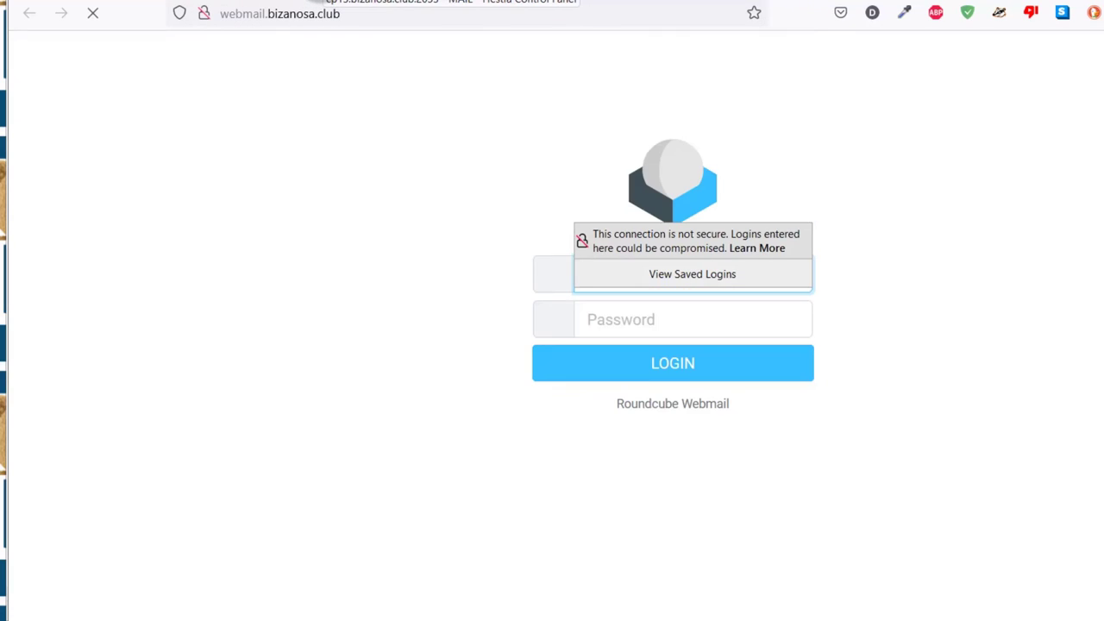
pyautogui.click(378, 317)
pyautogui.click(614, 277)
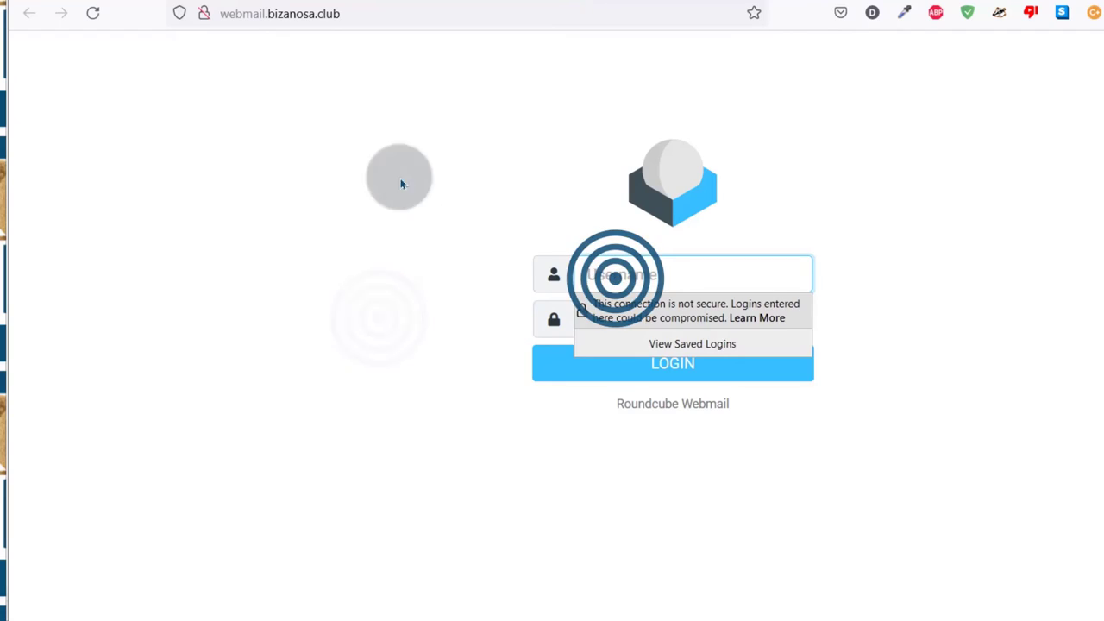
# Step: Copy the bizanosa.club domain name from Hestia's mail domain list
pyautogui.click(326, 1)
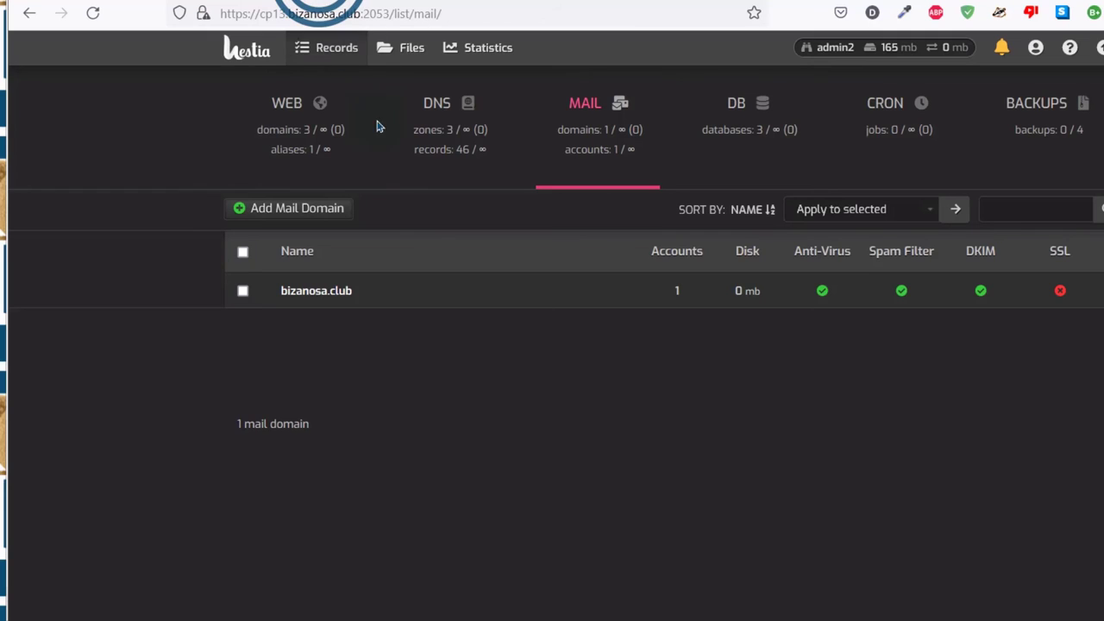
pyautogui.moveTo(353, 292); pyautogui.dragTo(314, 295)
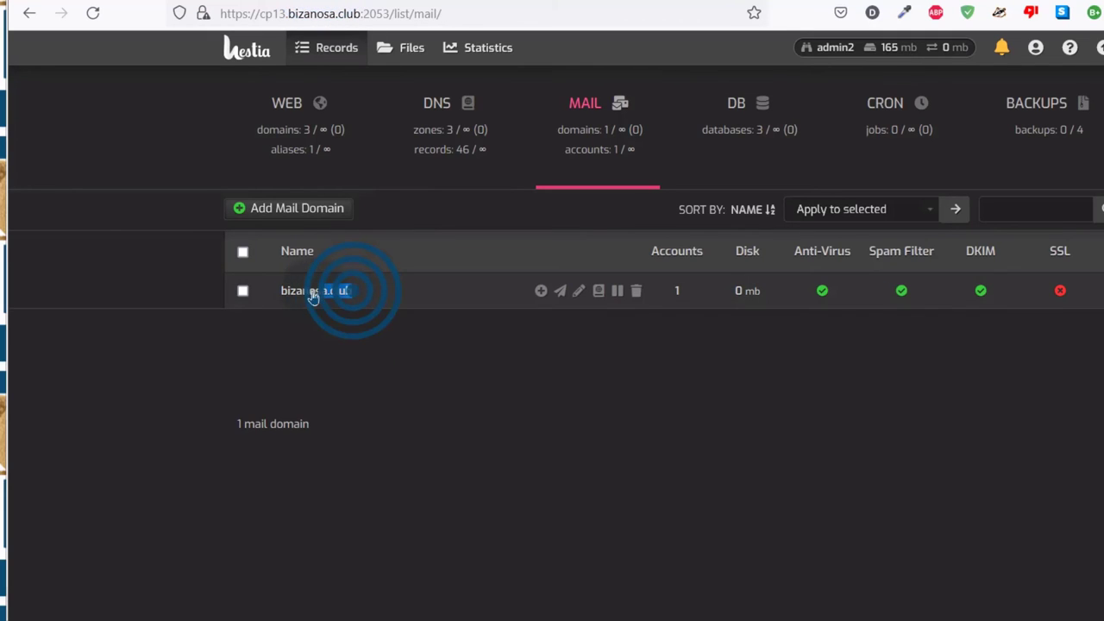
pyautogui.rightClick(291, 292)
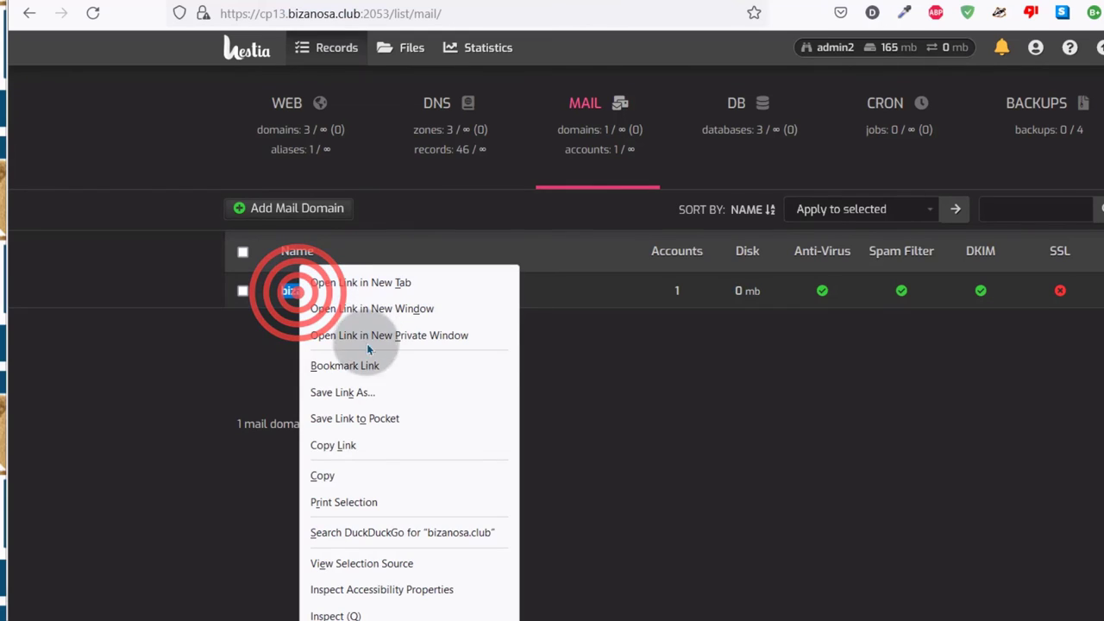
pyautogui.click(347, 476)
# Step: Enter the new account's full e-mail address as the Roundcube username, pasting the domain
pyautogui.click(423, 1)
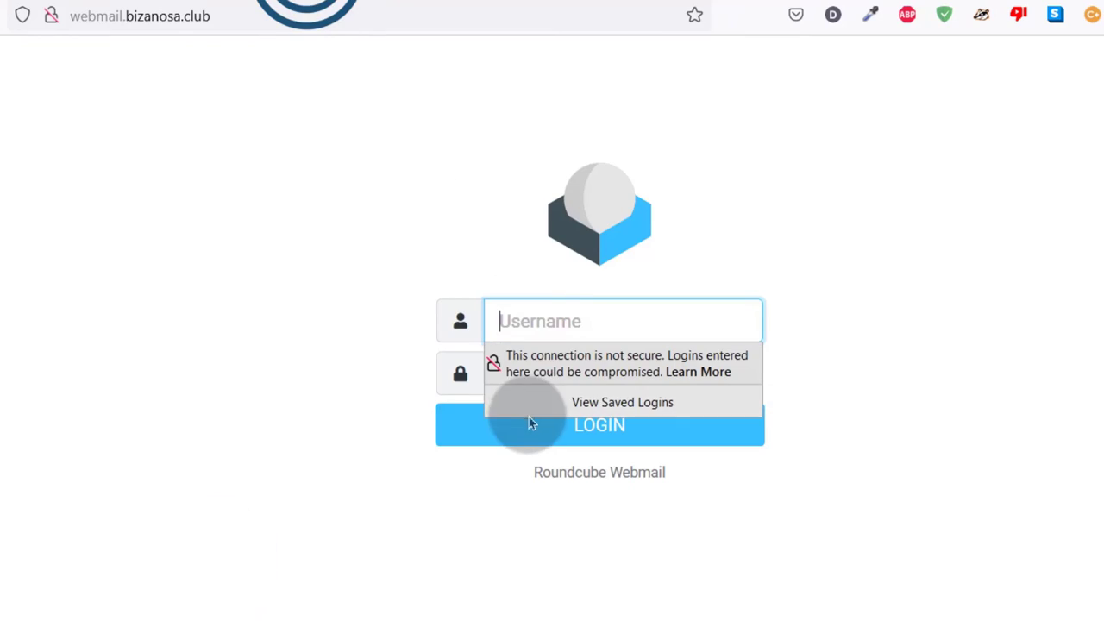
pyautogui.click(545, 313)
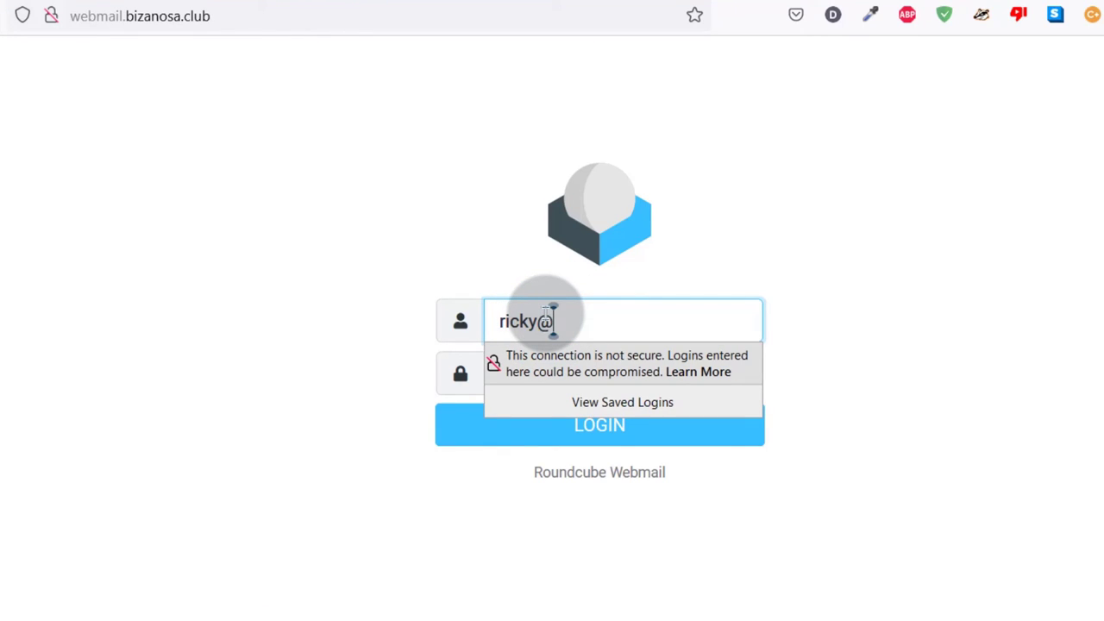
pyautogui.hotkey('ctrl', 'v')
# Step: Dismiss the insecure-login warning and move to the Roundcube password field
pyautogui.click(993, 423)
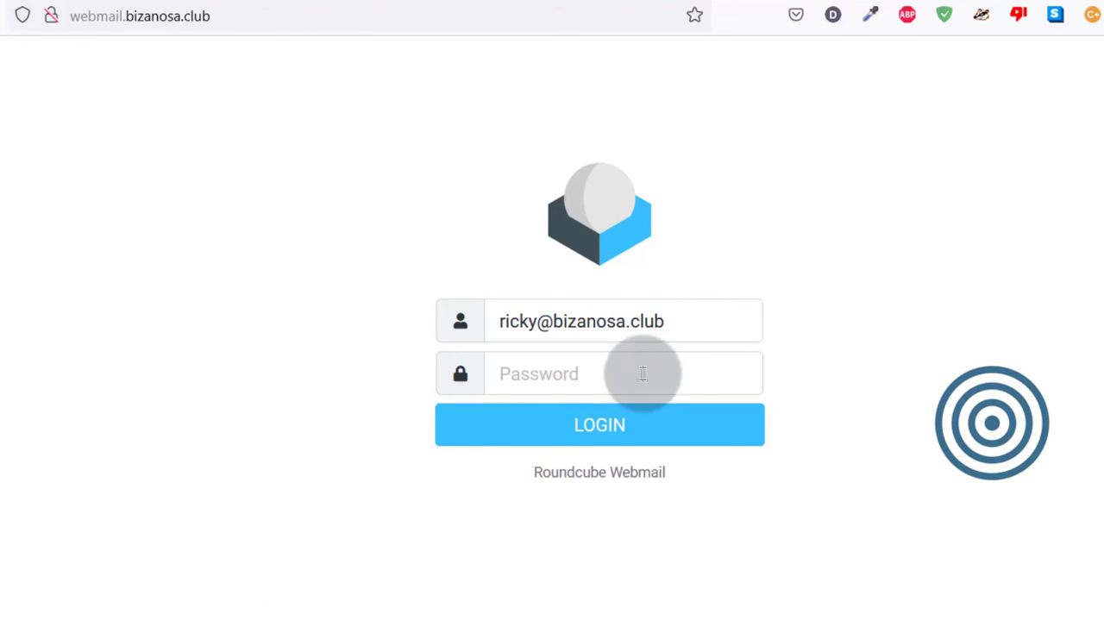
pyautogui.click(574, 377)
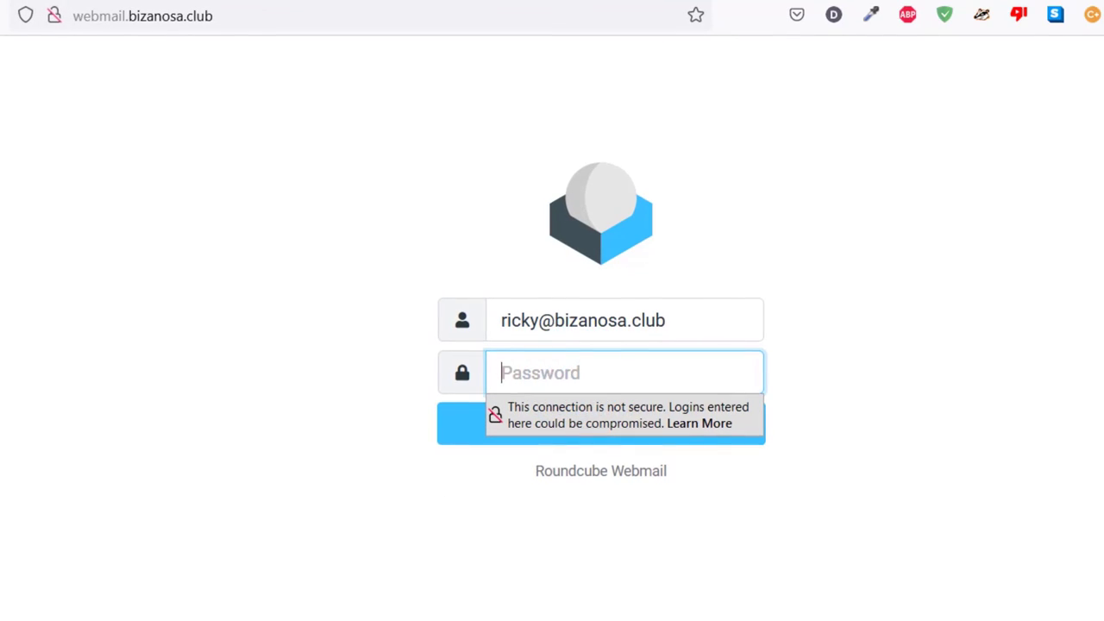
pyautogui.click(49, 457)
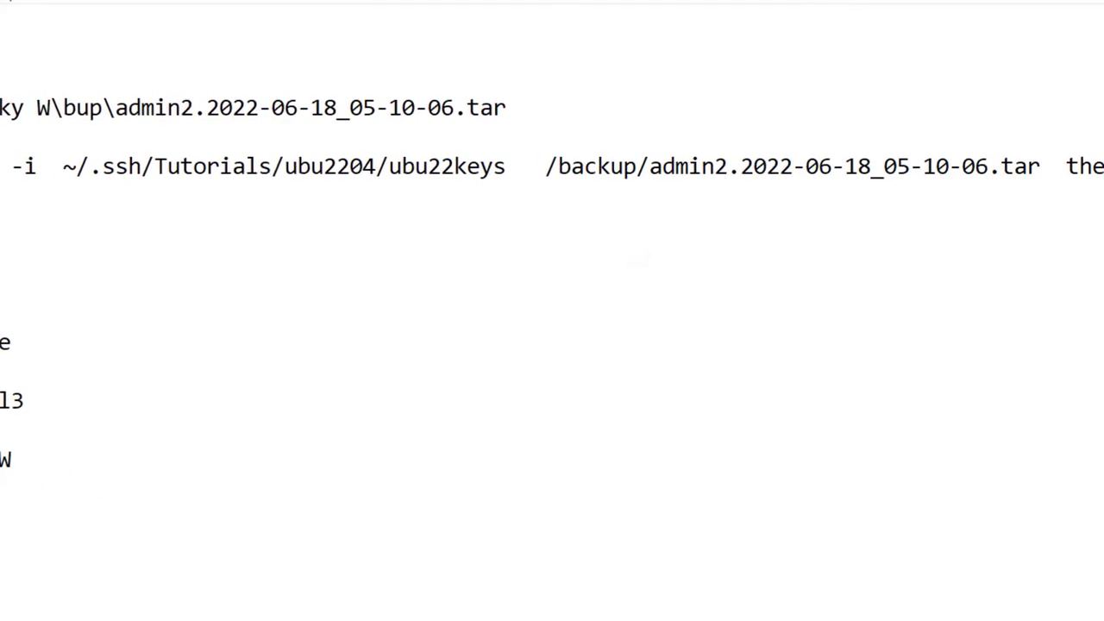
pyautogui.click(893, 143)
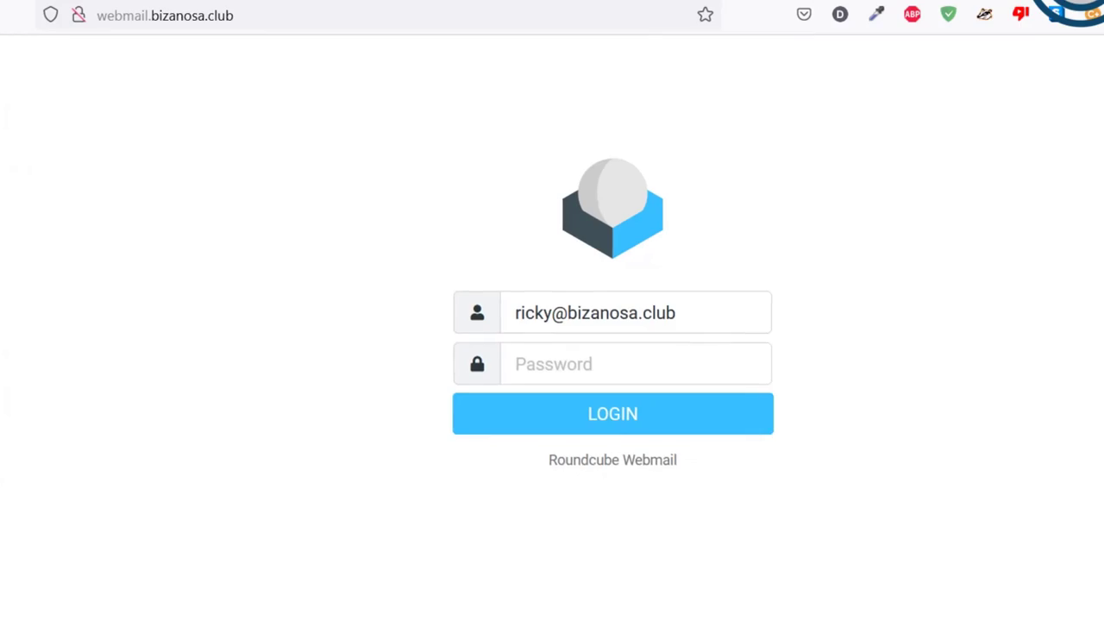
pyautogui.click(558, 363)
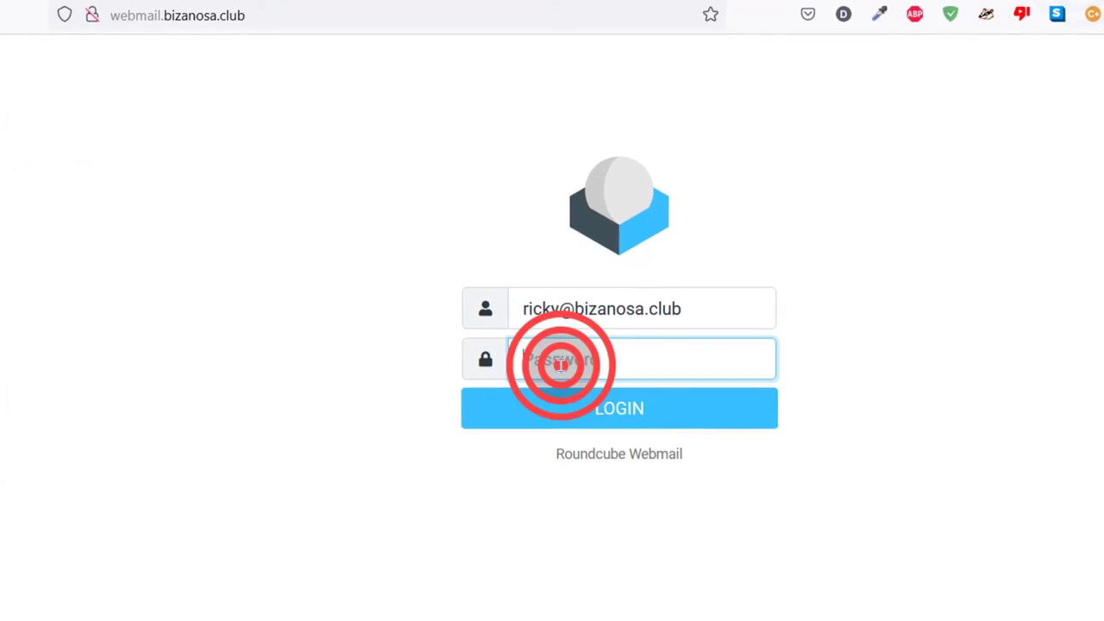
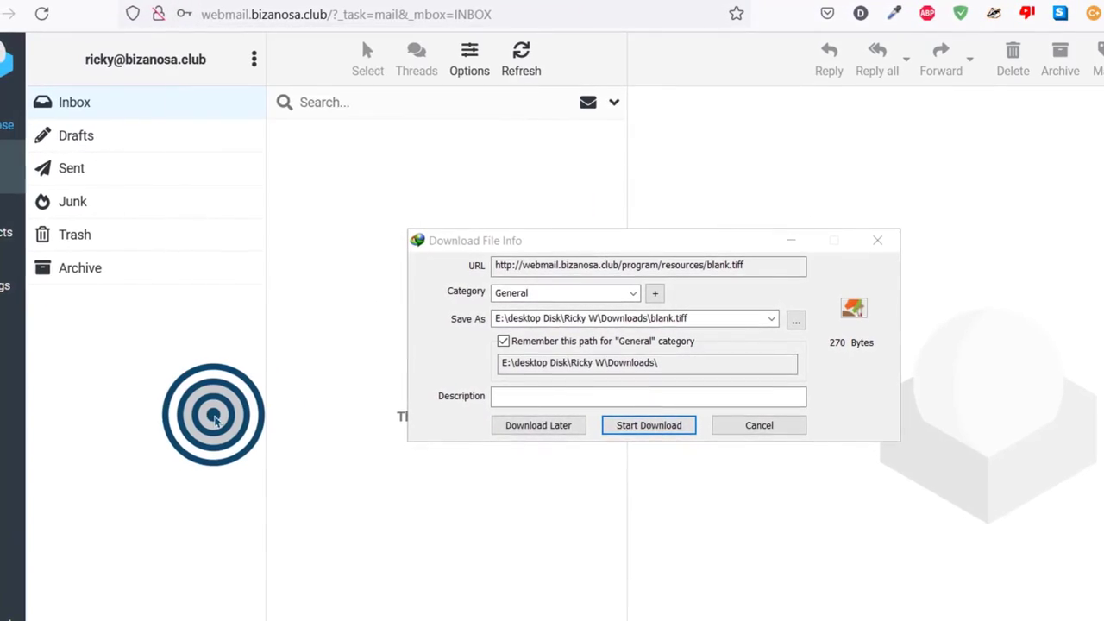
# Step: Close the download prompt and start a new message addressed to the Gmail address
pyautogui.click(878, 240)
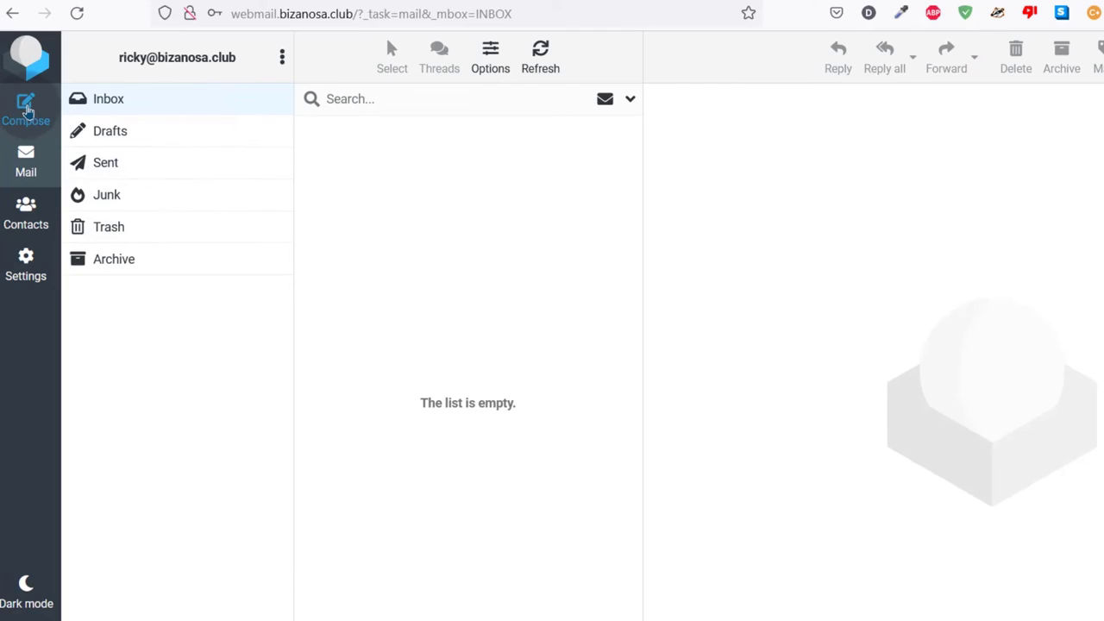
pyautogui.click(26, 108)
pyautogui.click(244, 144)
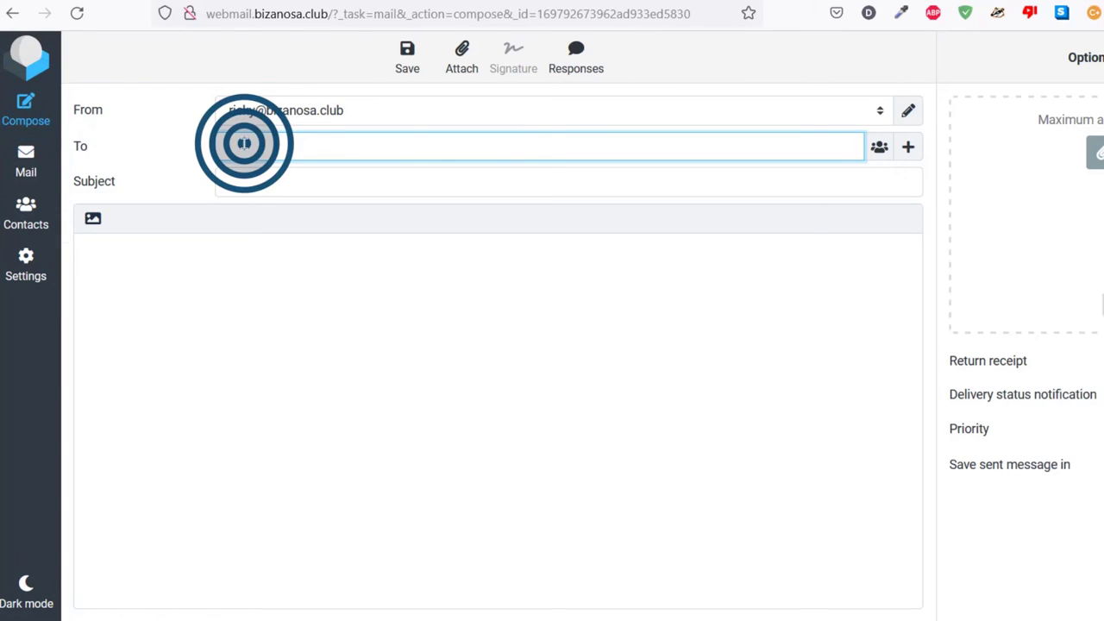
pyautogui.rightClick(246, 143)
pyautogui.click(305, 274)
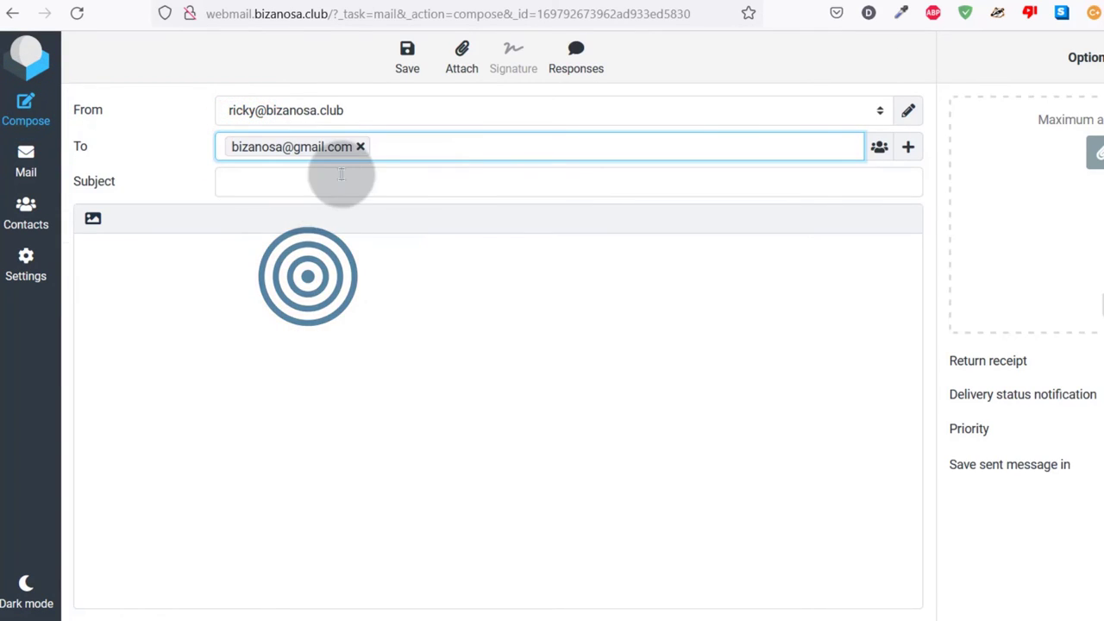
# Step: Send it with subject 'Is it there?' and body 'I am testing you.', then open DNS zones
pyautogui.click(260, 176)
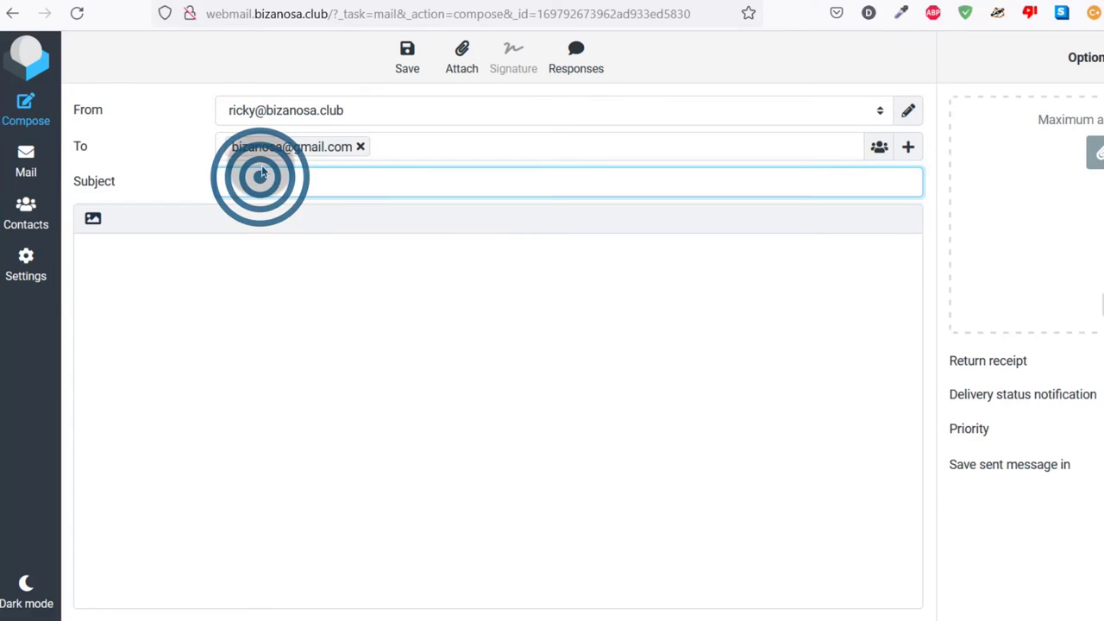
pyautogui.write('Is')
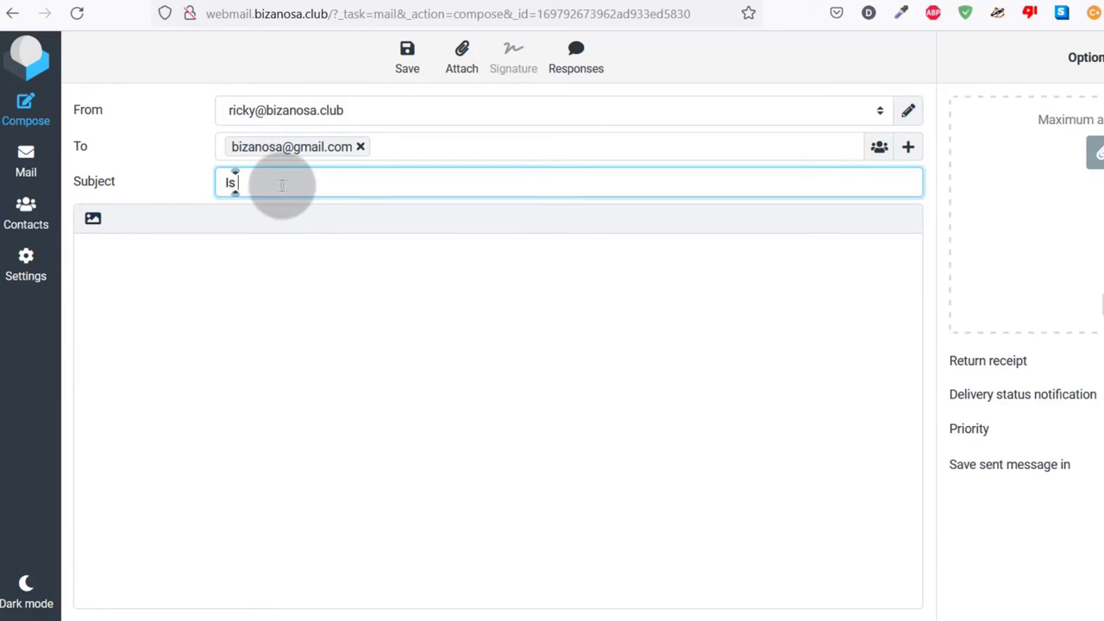
pyautogui.write(' it there?')
pyautogui.click(207, 301)
pyautogui.write('I am testing you.')
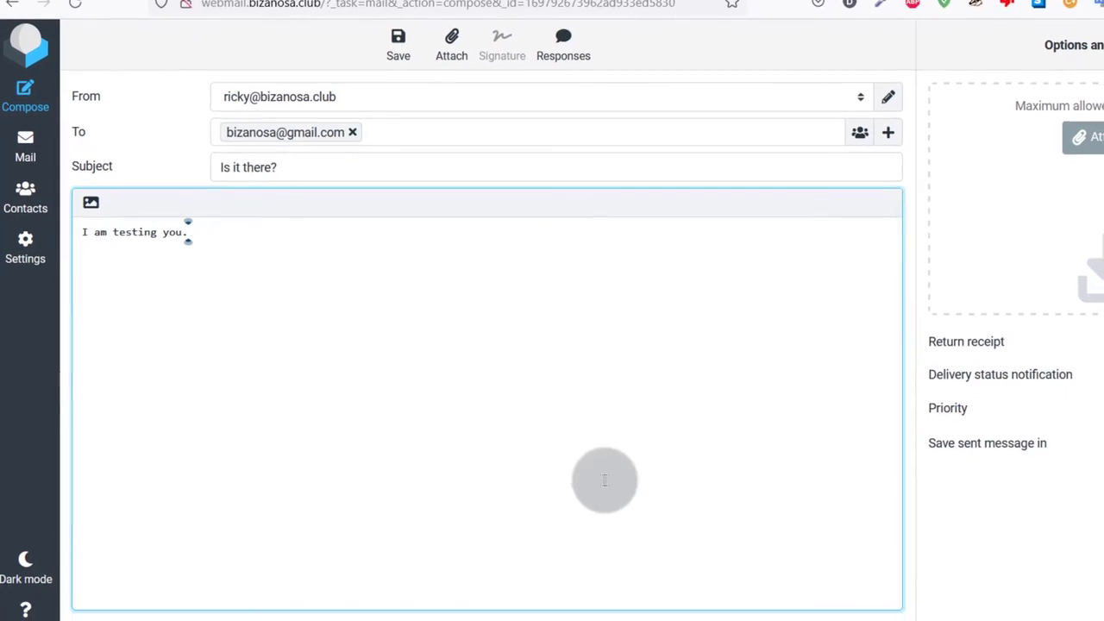
pyautogui.click(101, 594)
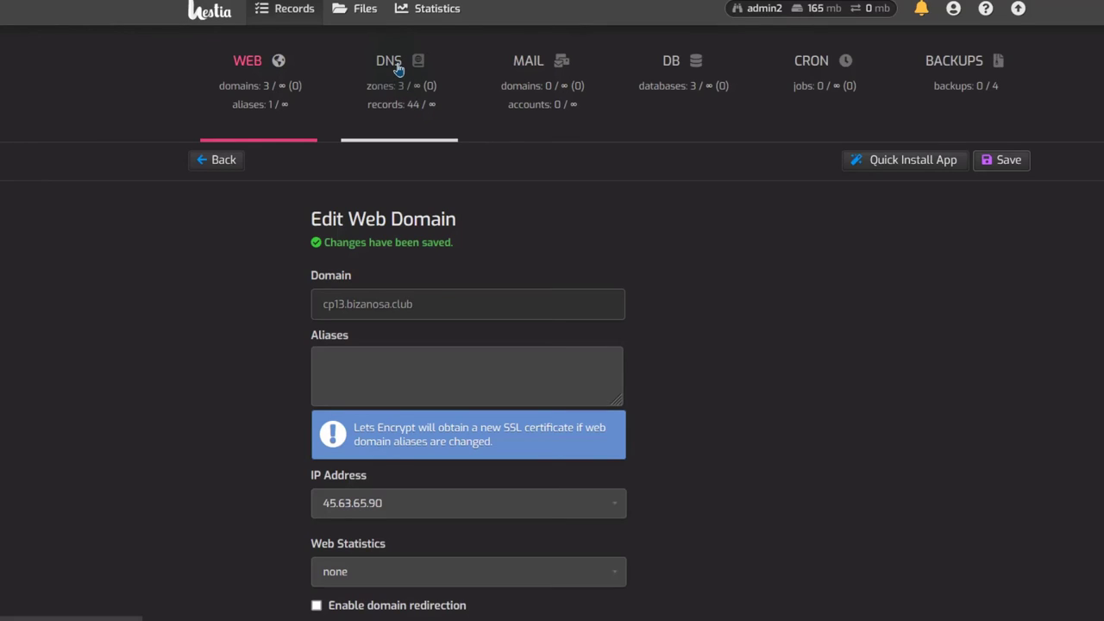
pyautogui.click(398, 68)
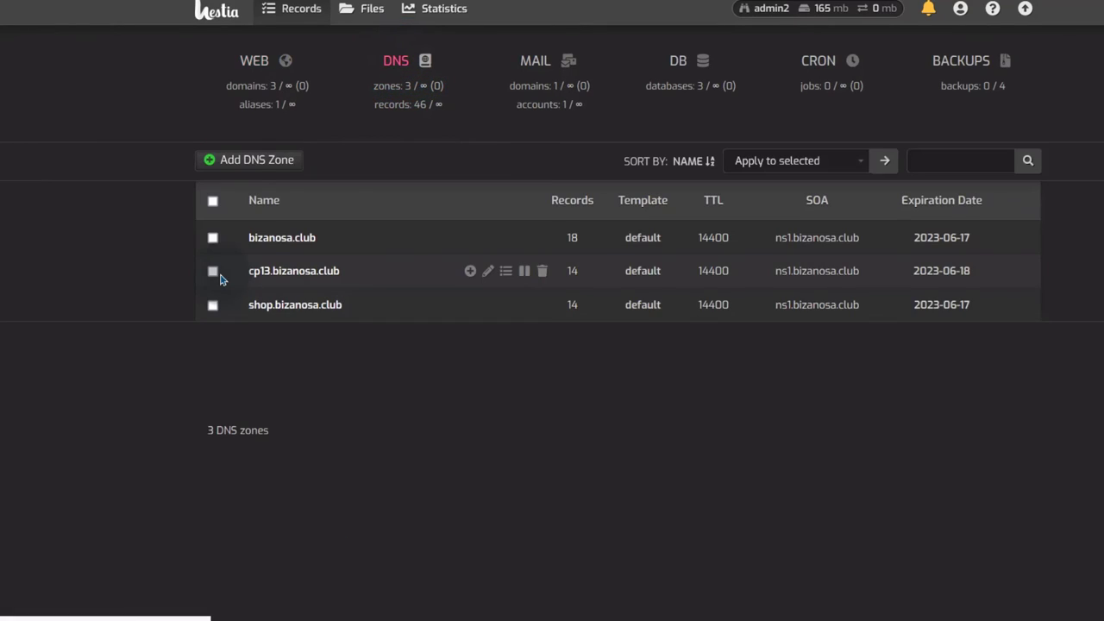
# Step: Review bizanosa.club's DNS records, then open the Edit Mail Domain form for bizanosa.club
pyautogui.click(304, 240)
pyautogui.scroll(-4, 303, 243)
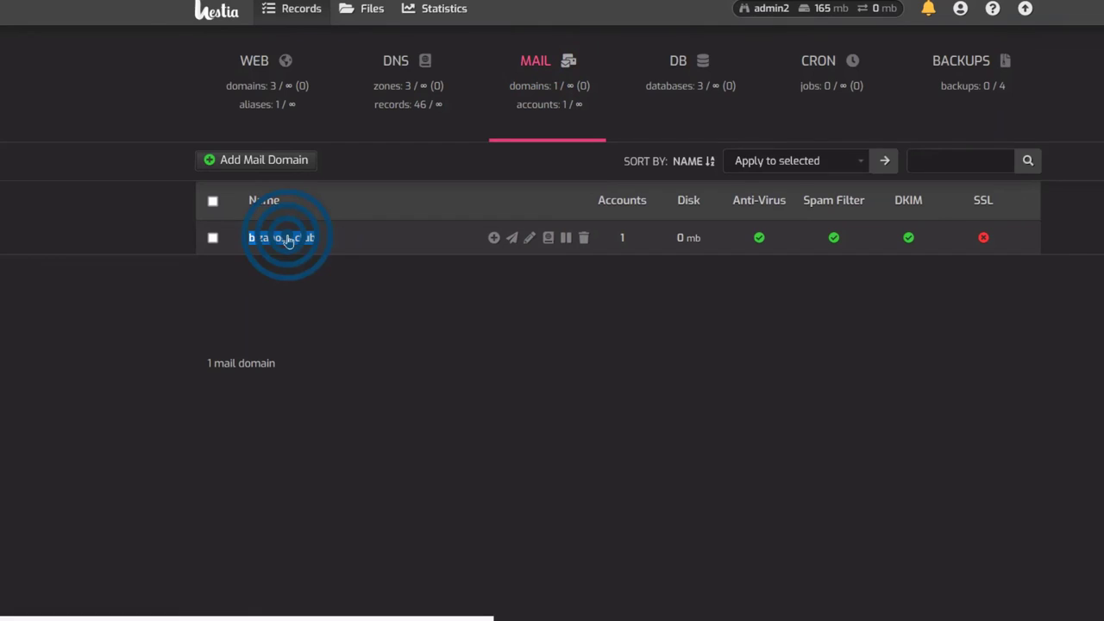
pyautogui.click(307, 242)
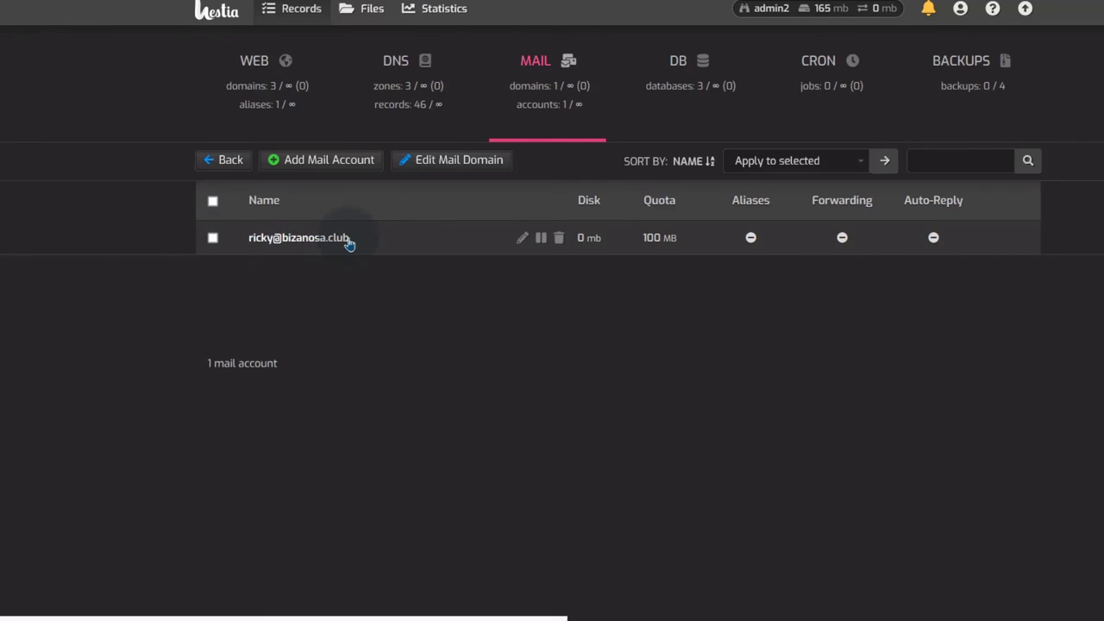
pyautogui.click(431, 161)
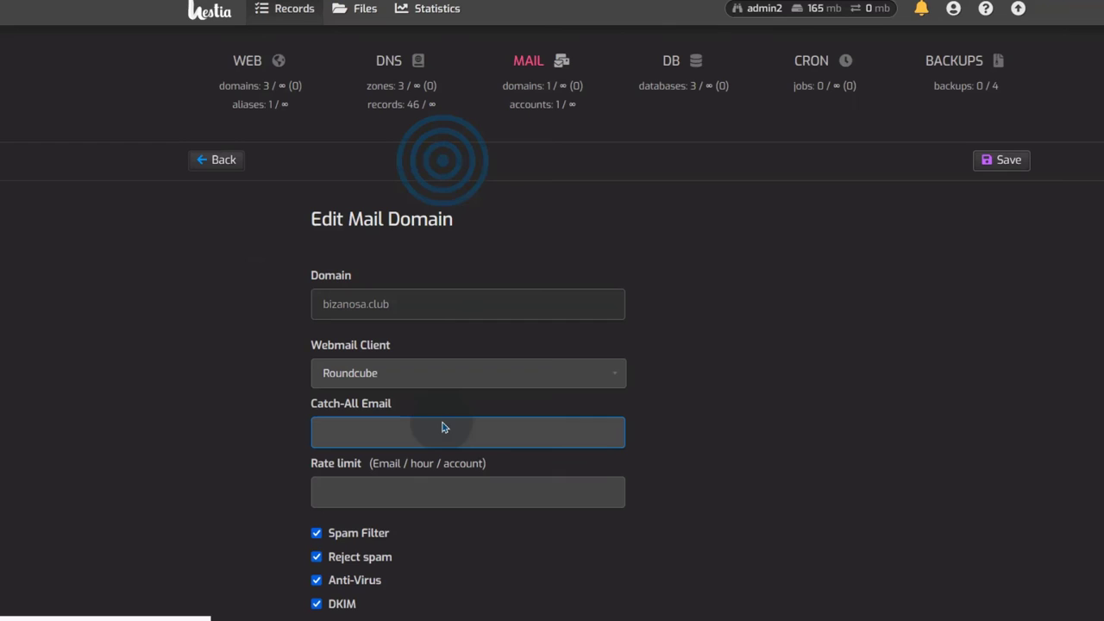
# Step: Tick SMTP Relay and inspect its fields against the Notepad list of relay providers, without saving
pyautogui.hotkey('shift', 'Tab')
pyautogui.scroll(-2, 250, 483)
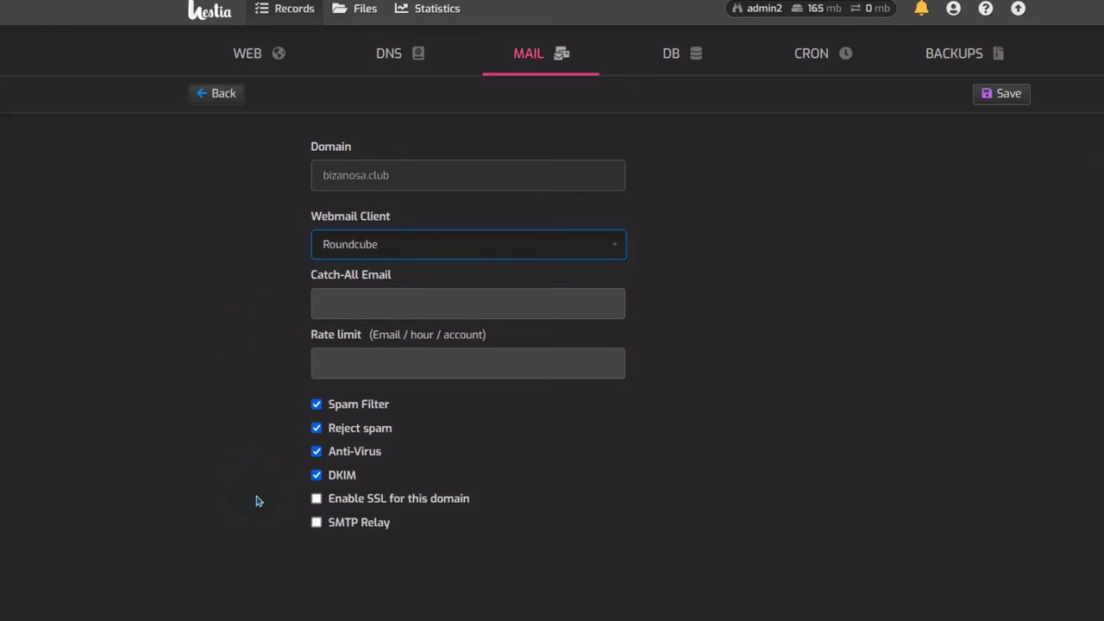
pyautogui.click(359, 527)
pyautogui.scroll(-3, 736, 379)
pyautogui.click(413, 338)
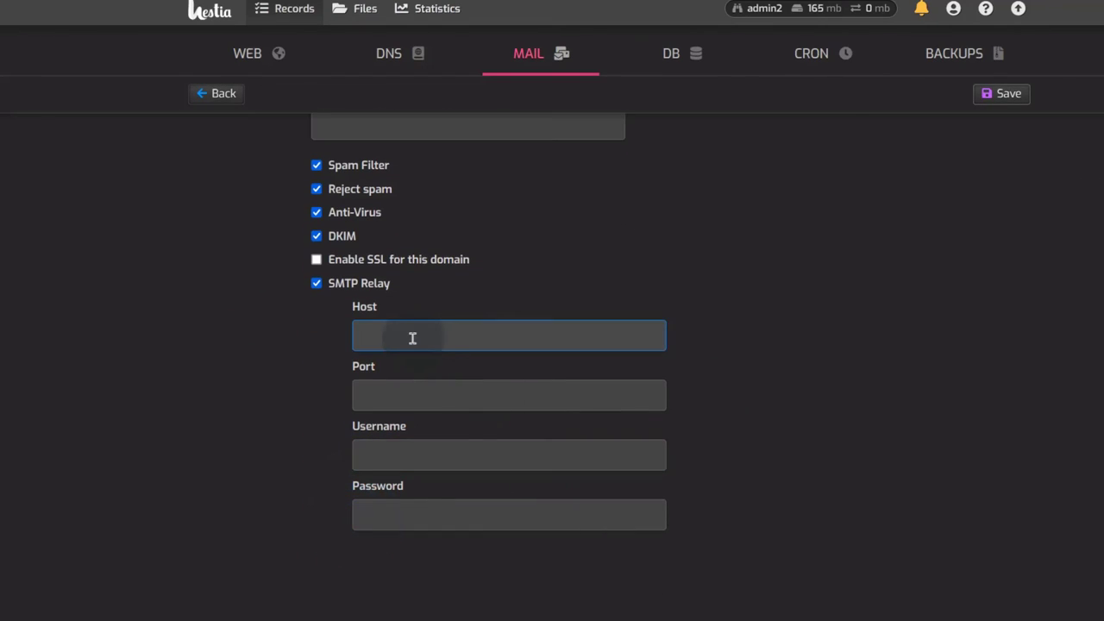
pyautogui.click(413, 338)
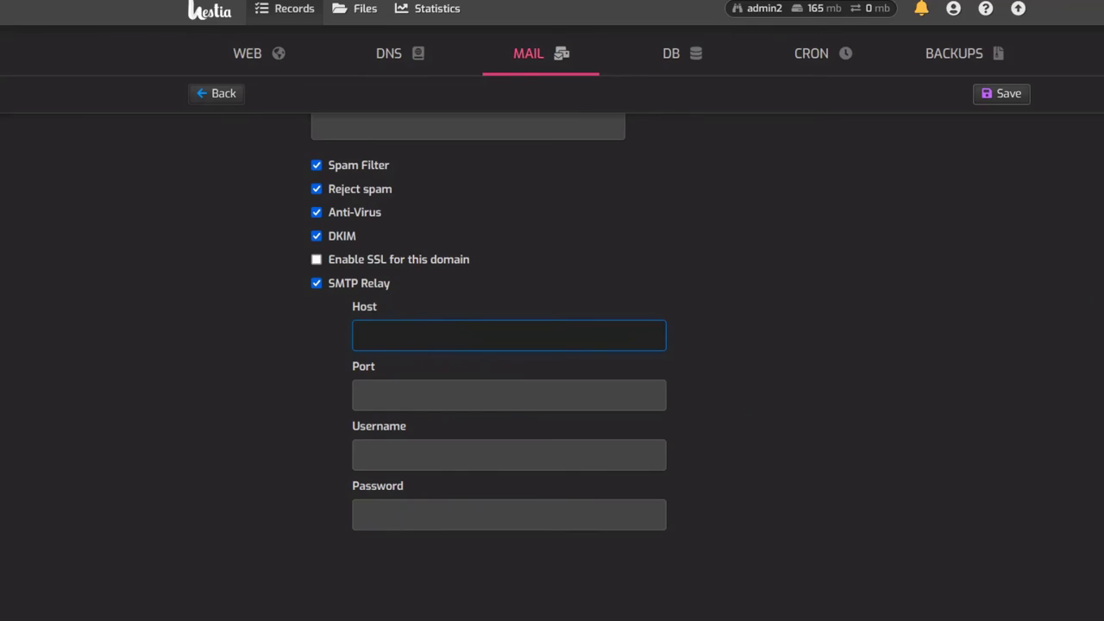
pyautogui.hotkey('alt', 'Tab')
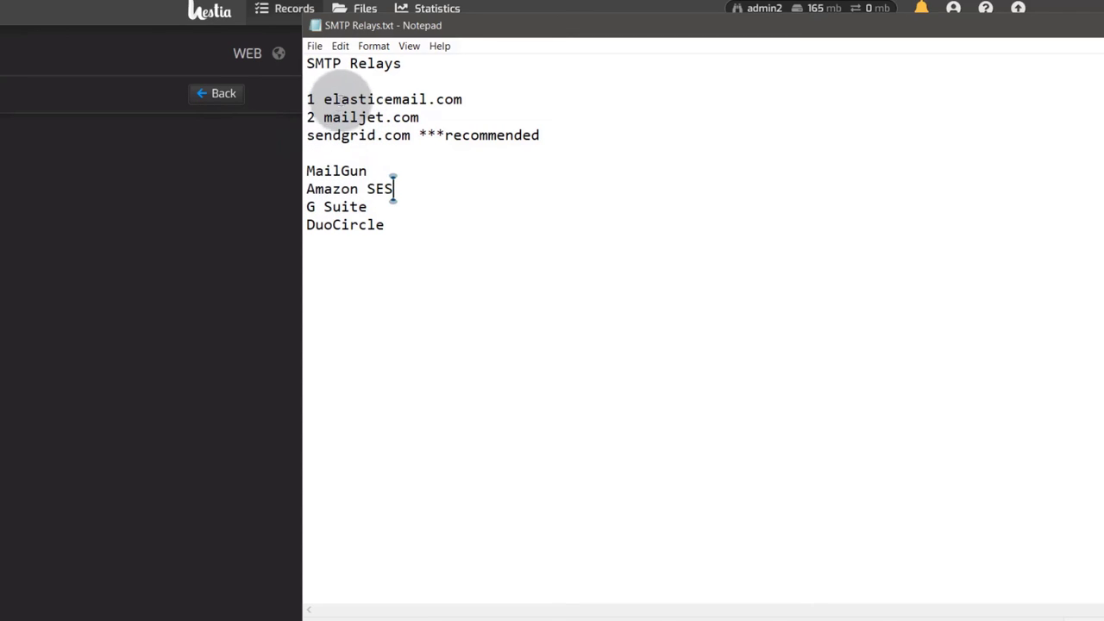
pyautogui.click(245, 252)
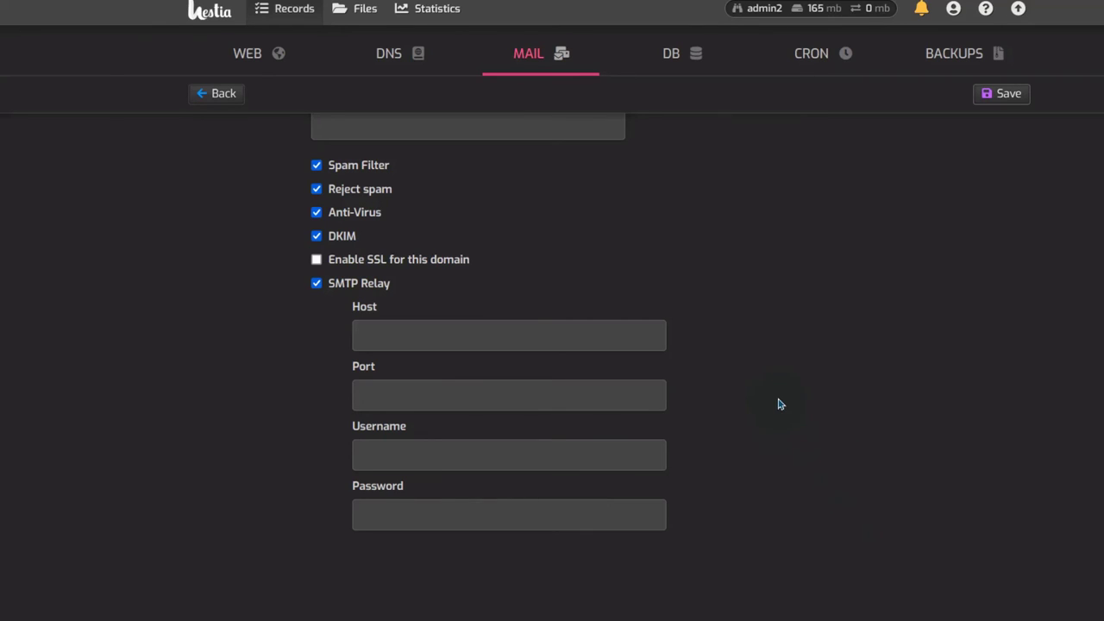
pyautogui.scroll(4, 785, 411)
pyautogui.scroll(-2, 785, 411)
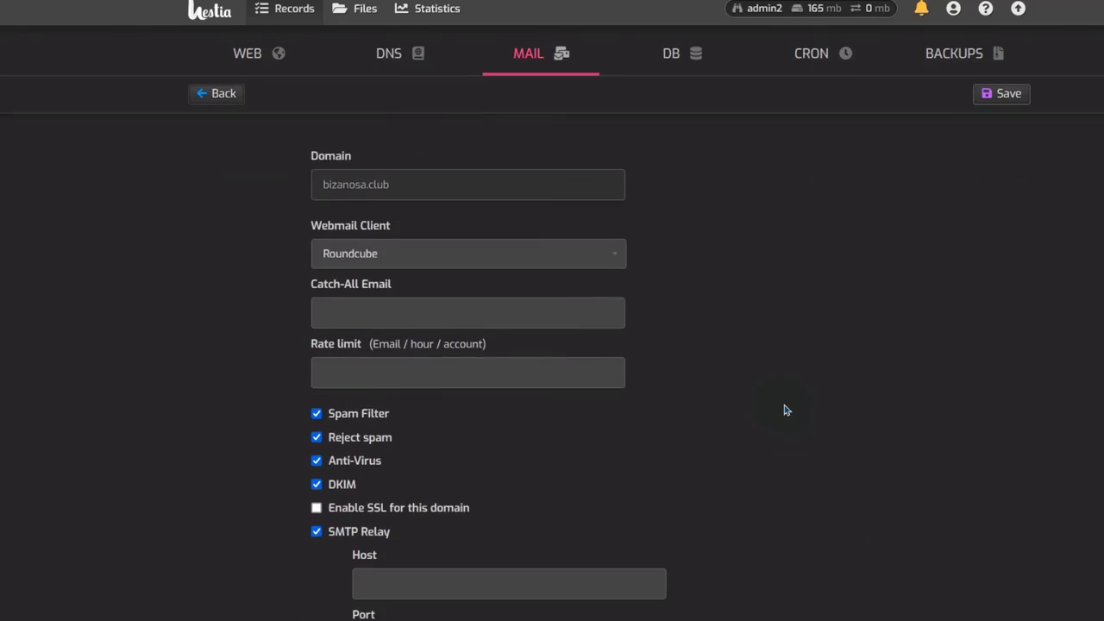
pyautogui.scroll(-2, 785, 411)
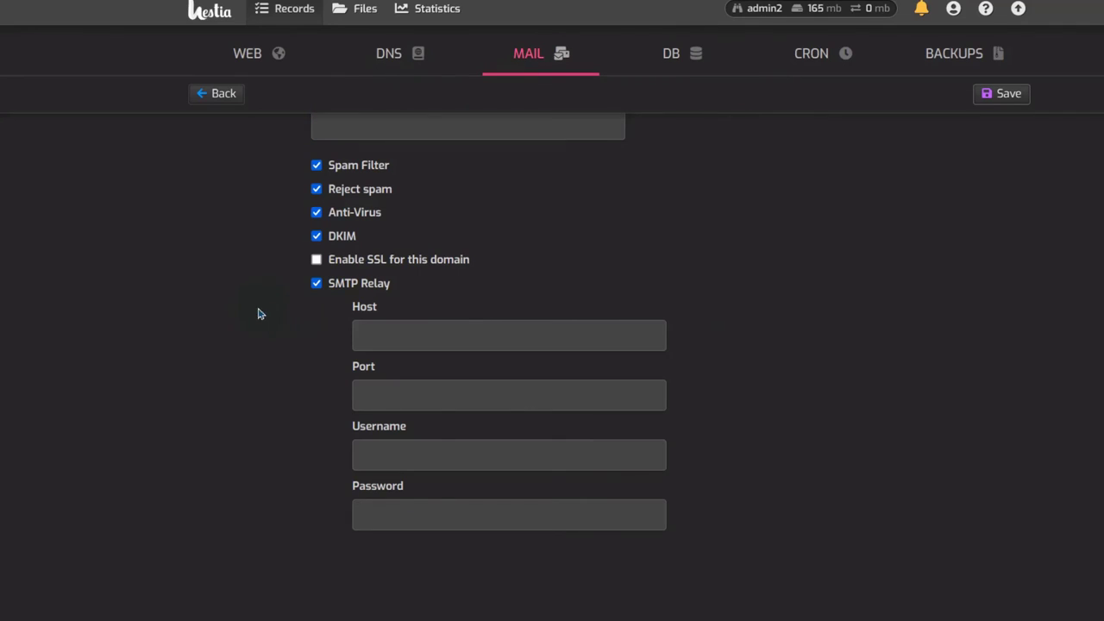
pyautogui.scroll(4, 258, 314)
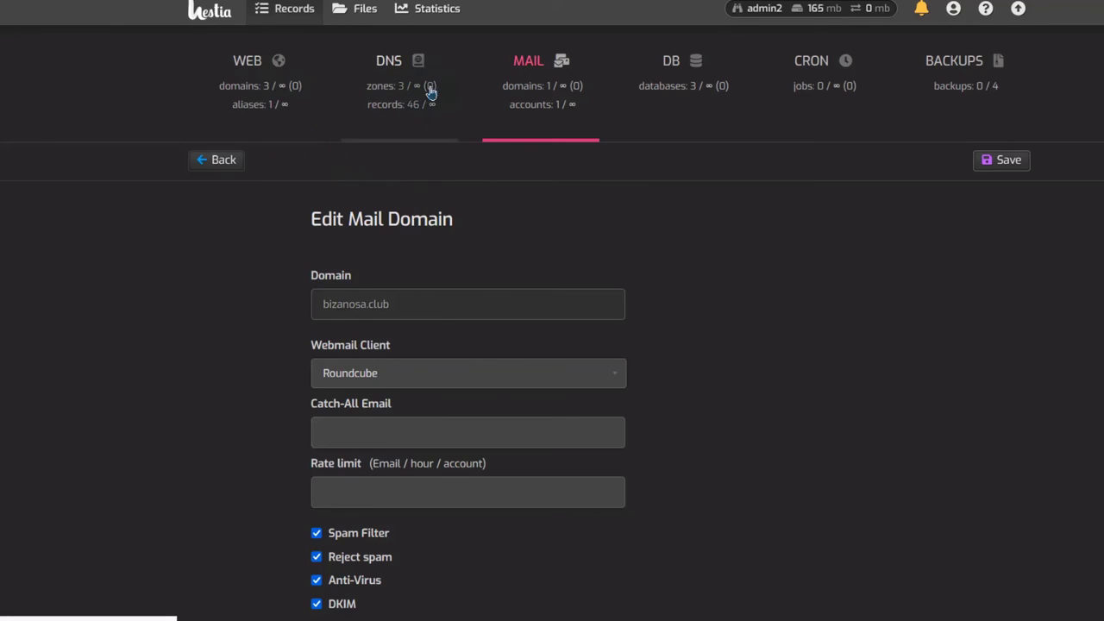
# Step: Return to the DNS zones list and copy bizanosa.club from the address bar
pyautogui.click(396, 82)
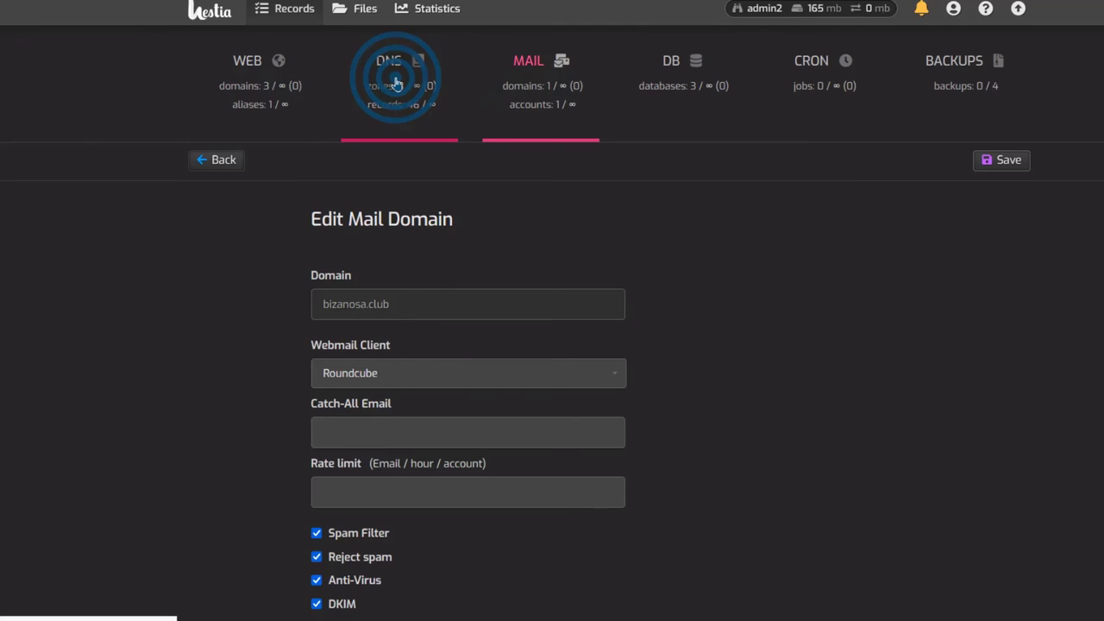
pyautogui.moveTo(251, 8); pyautogui.dragTo(319, 9)
pyautogui.rightClick(259, 10)
pyautogui.click(296, 98)
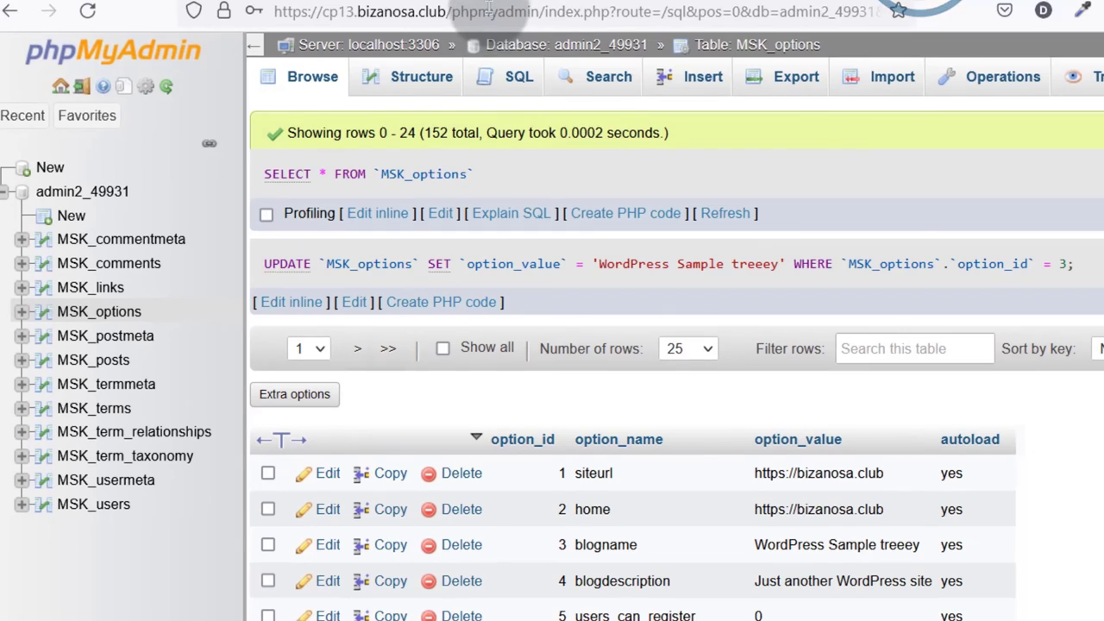
# Step: Go to mxtoolbox.com
pyautogui.click(490, 11)
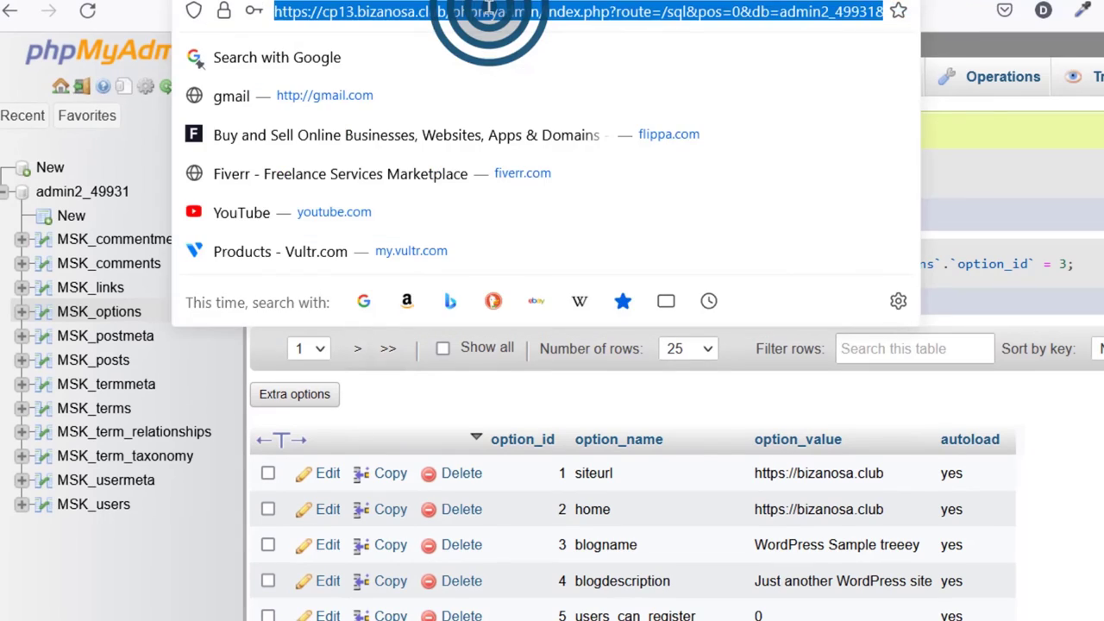
pyautogui.write('mxtoolbox.com')
pyautogui.press('Return')
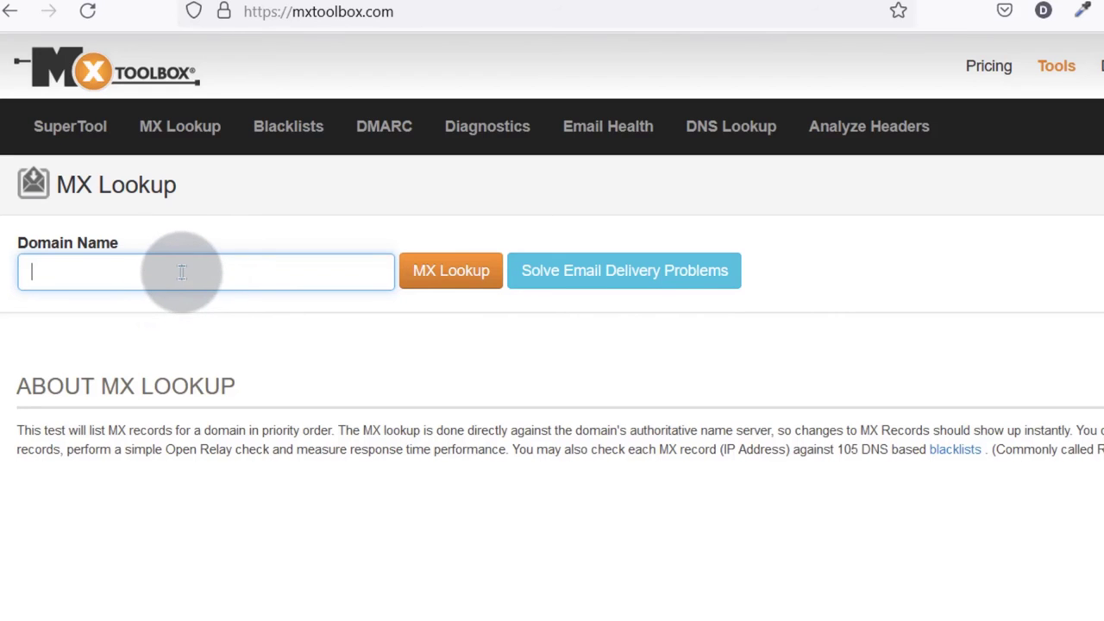
# Step: Run an MX lookup on the pasted bizanosa.club, then move to the Email Health check
pyautogui.click(180, 273)
pyautogui.rightClick(181, 272)
pyautogui.click(273, 423)
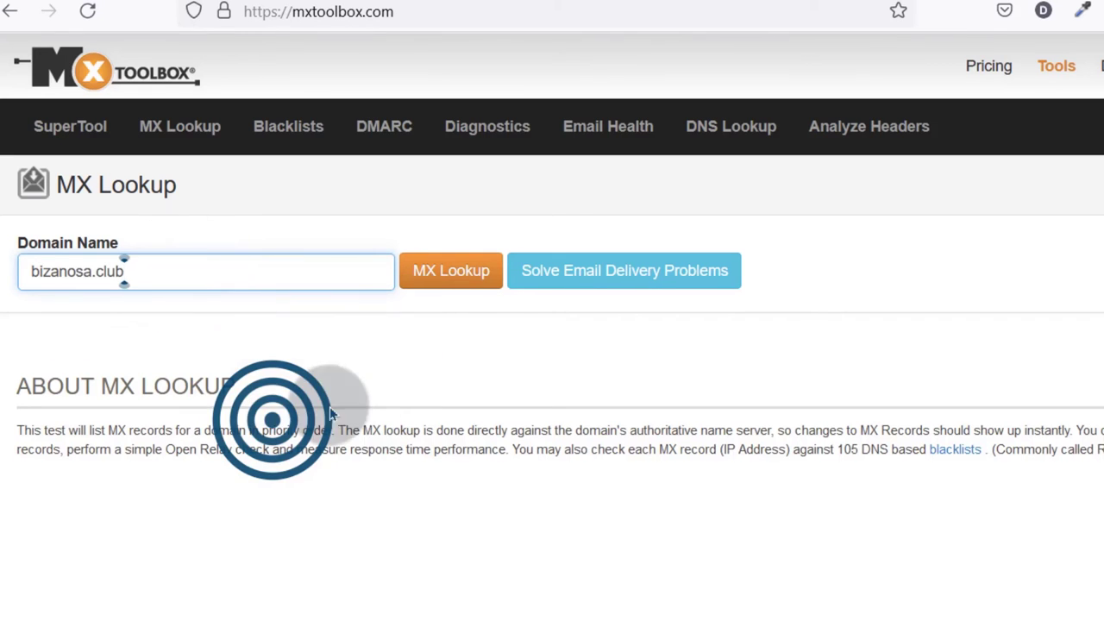
pyautogui.click(479, 271)
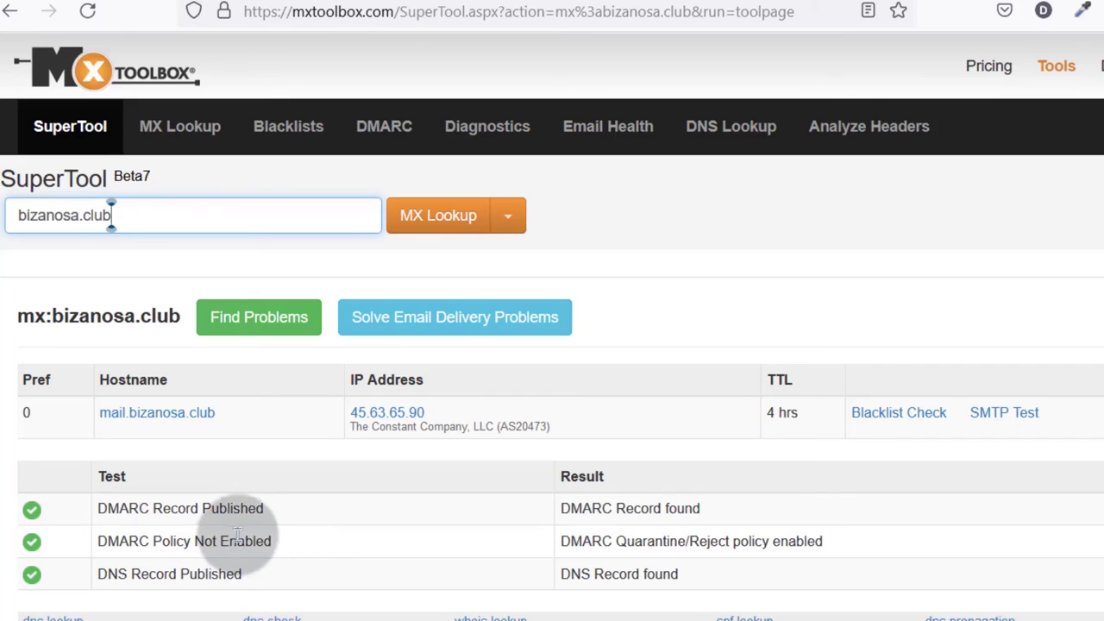
pyautogui.click(507, 563)
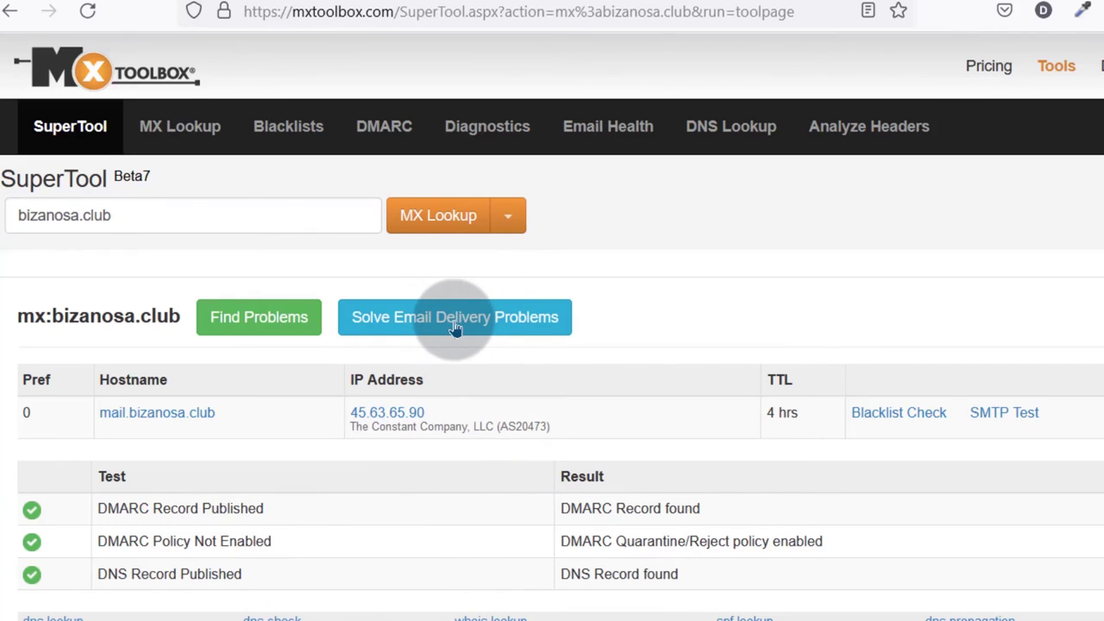
pyautogui.click(564, 126)
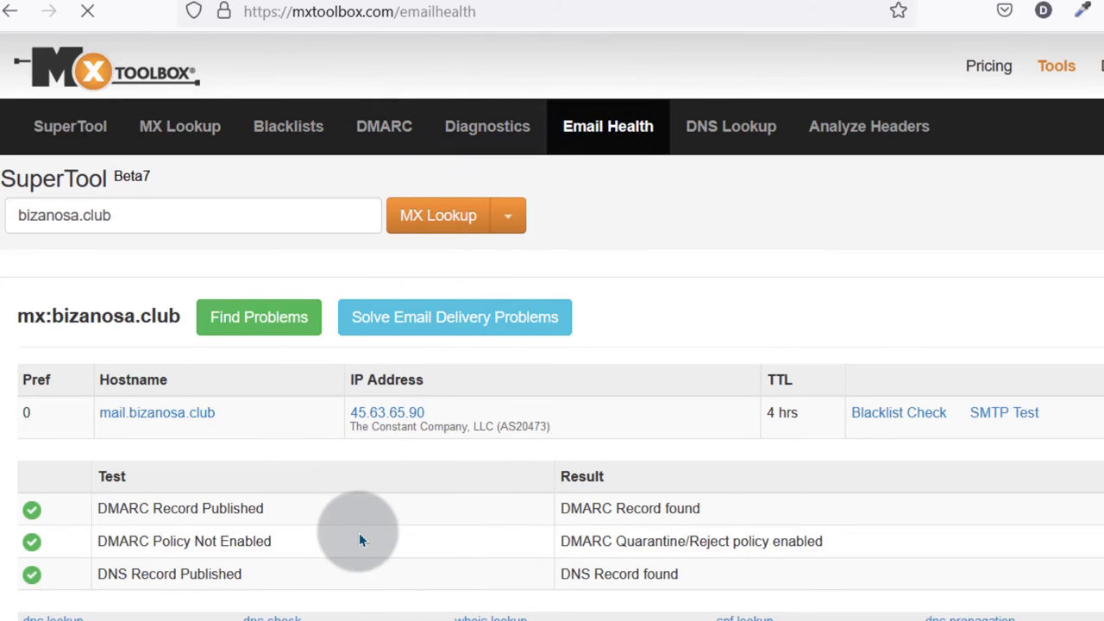
pyautogui.scroll(-4, 542, 518)
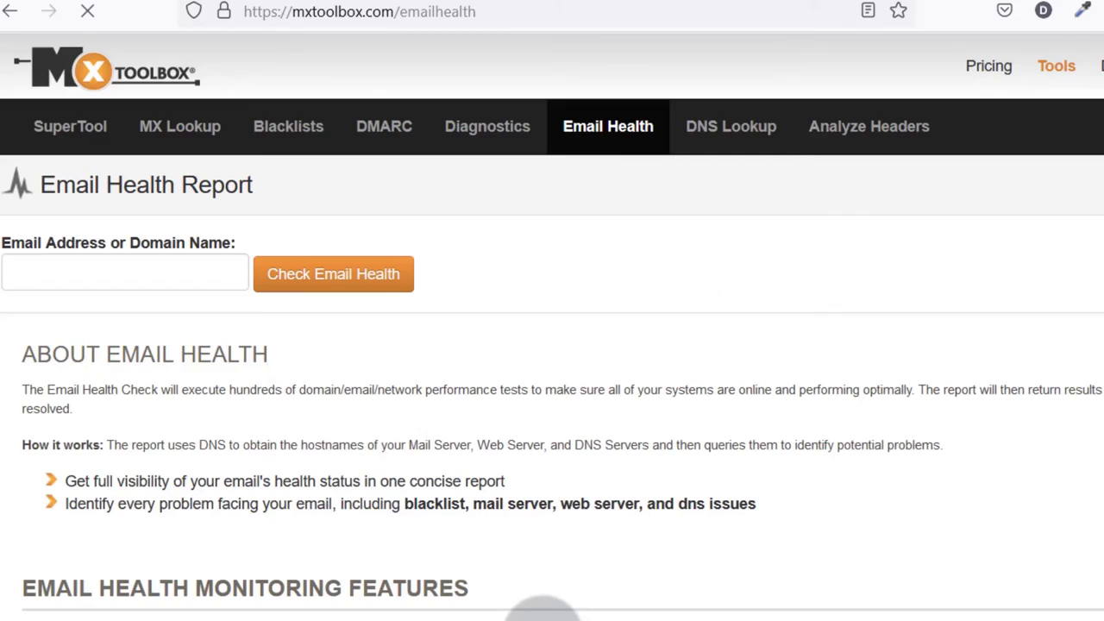
pyautogui.rightClick(109, 271)
pyautogui.click(198, 460)
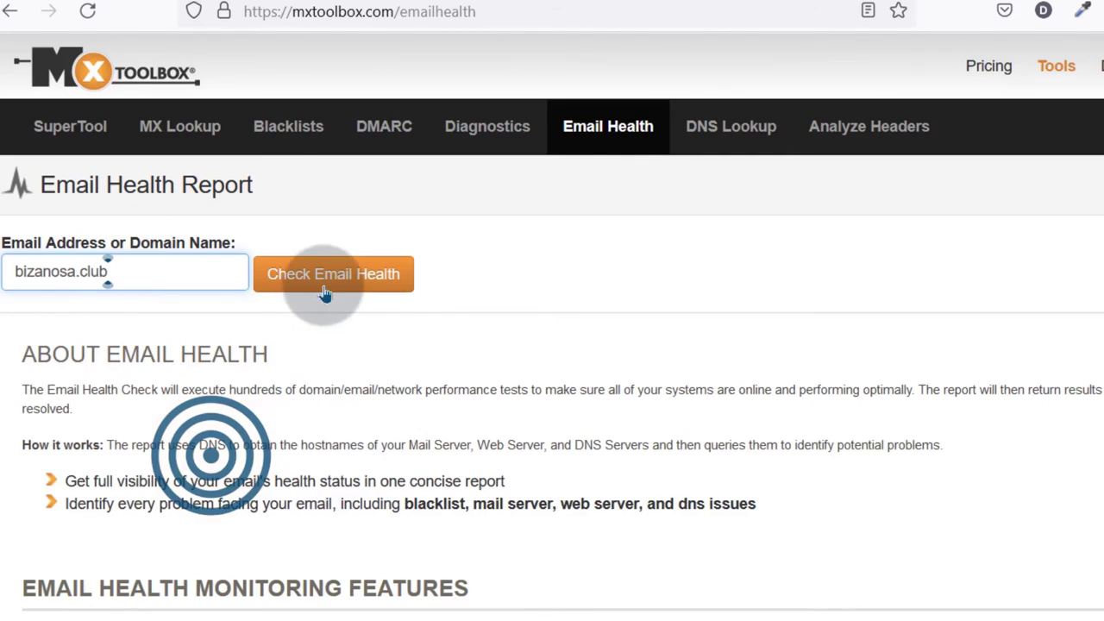
pyautogui.click(324, 281)
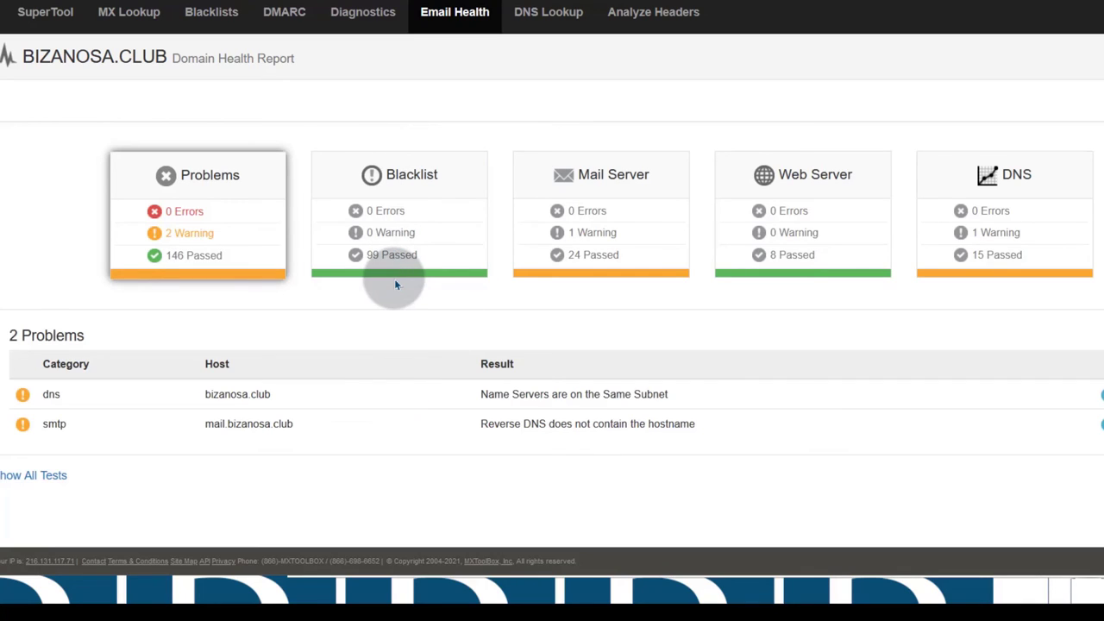
pyautogui.scroll(-1, 371, 345)
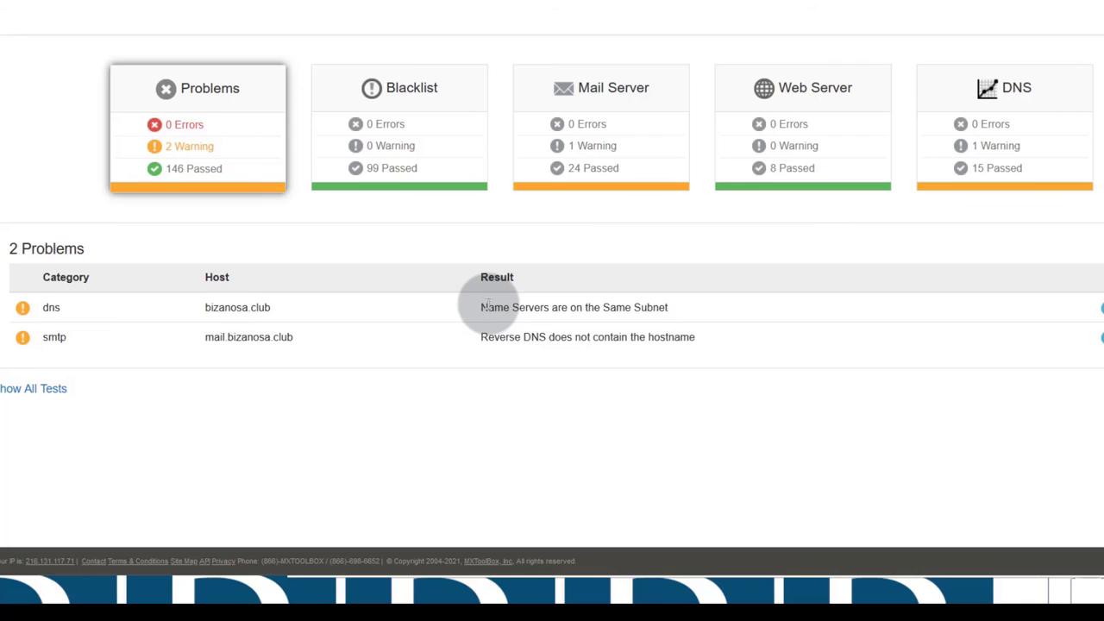
pyautogui.moveTo(486, 337); pyautogui.dragTo(697, 339)
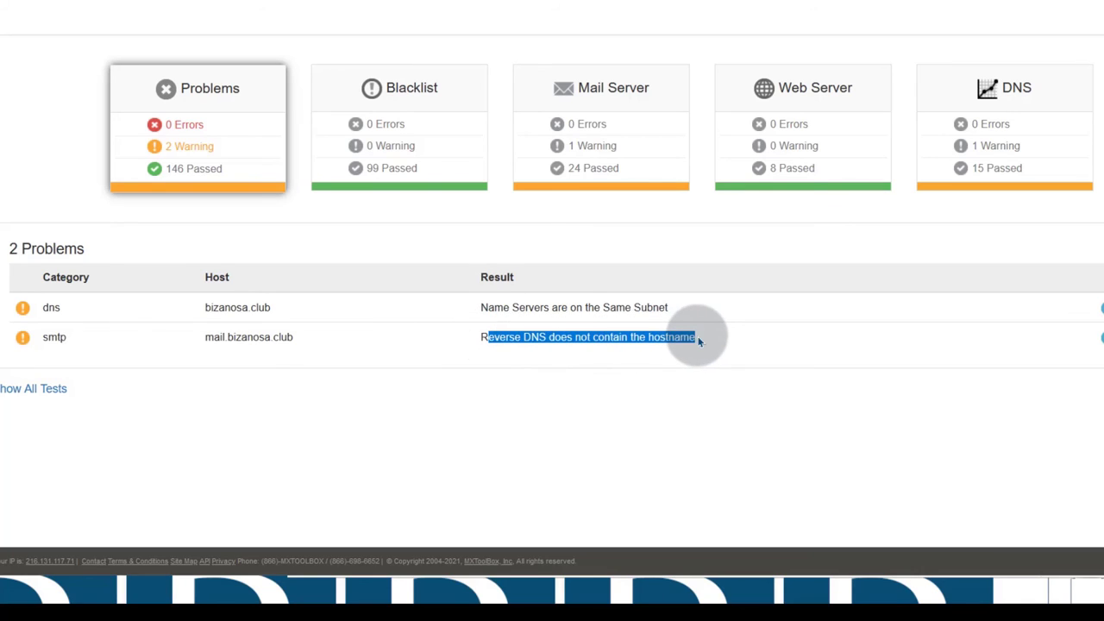
pyautogui.click(634, 336)
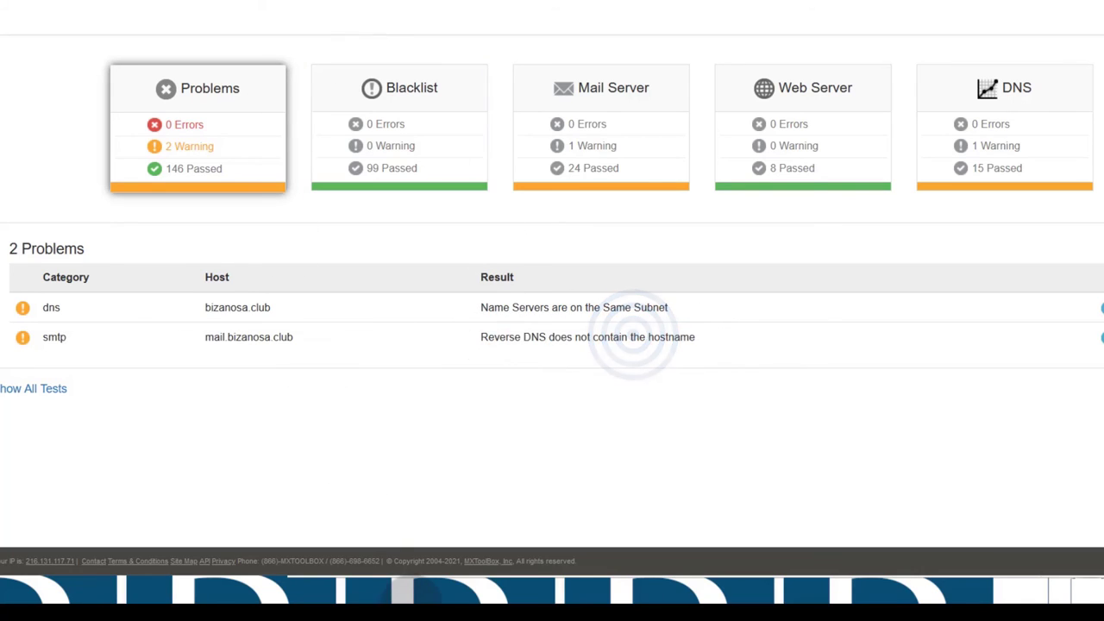
# Step: Bring the mintty SSH terminal forward and clear its screen
pyautogui.moveTo(401, 596)
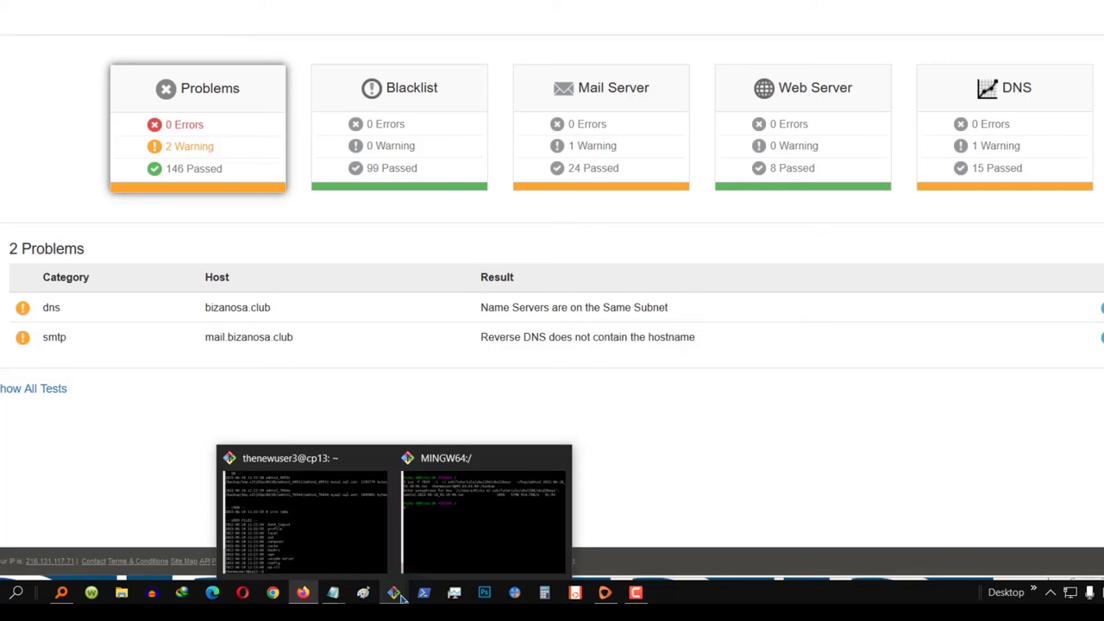
pyautogui.click(349, 522)
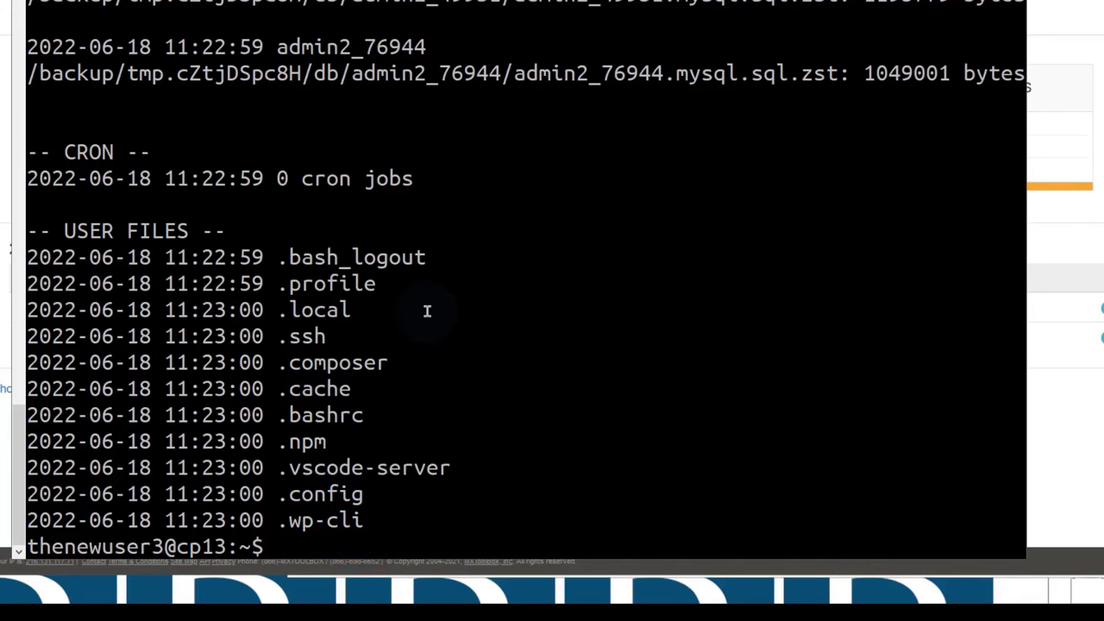
pyautogui.hotkey('ctrl', 'l')
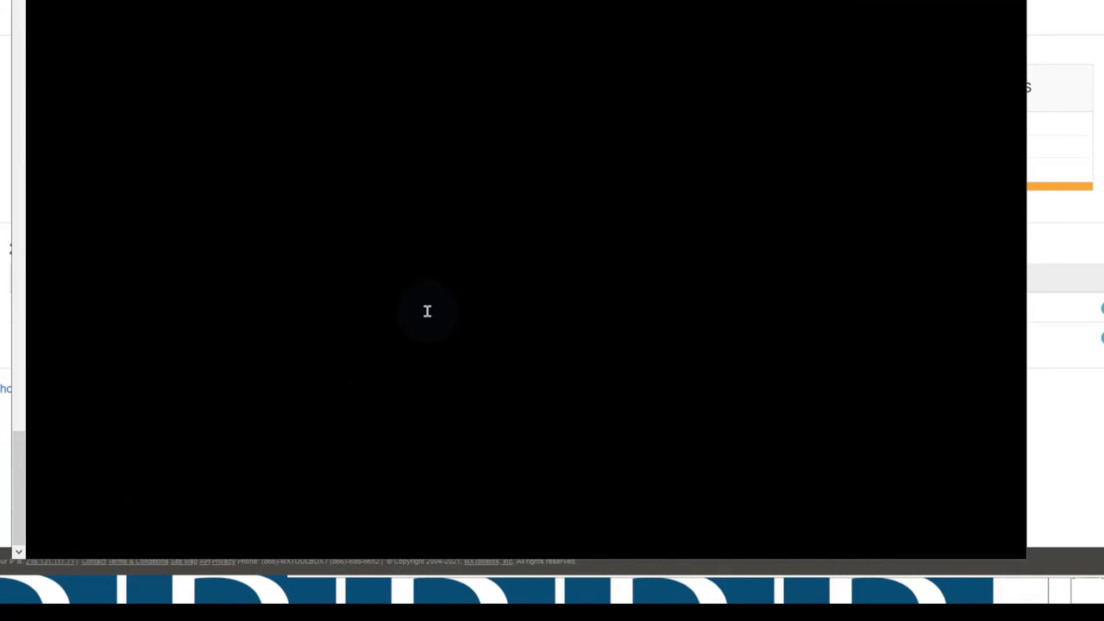
pyautogui.rightClick(274, 19)
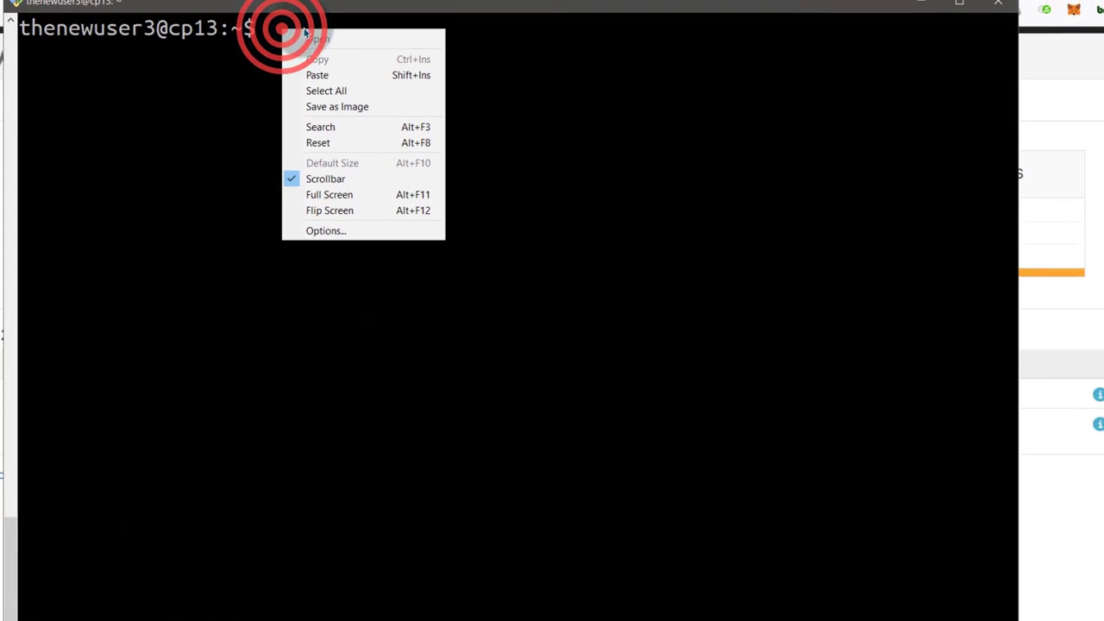
pyautogui.click(267, 30)
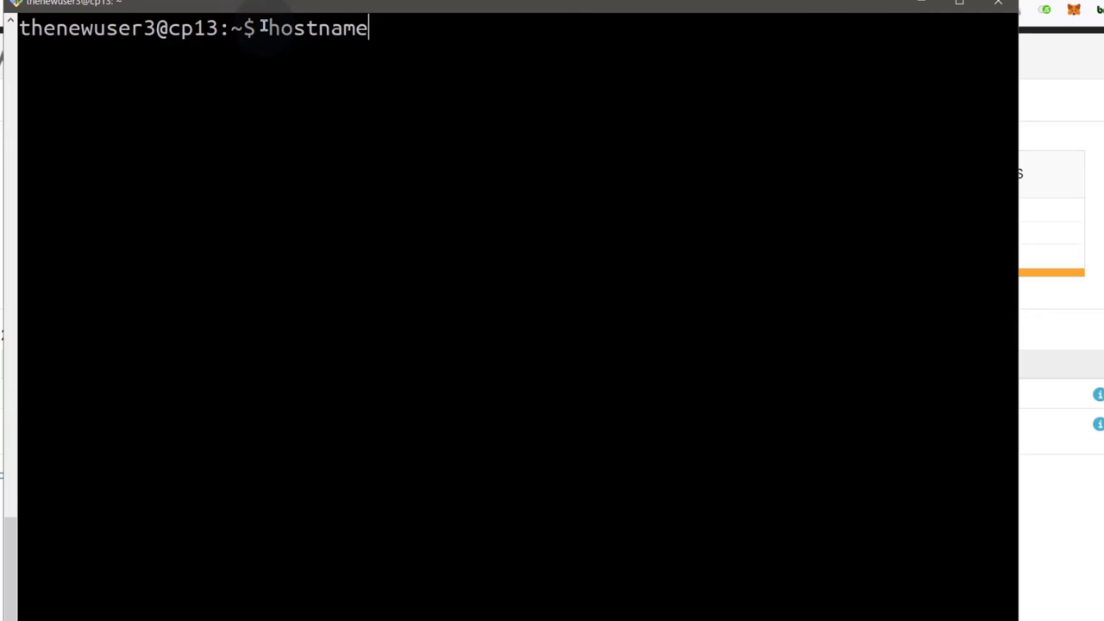
# Step: Run hostname and copy its output, cp13.bizanosa.club
pyautogui.write('hostname')
pyautogui.press('Return')
pyautogui.doubleClick(199, 54)
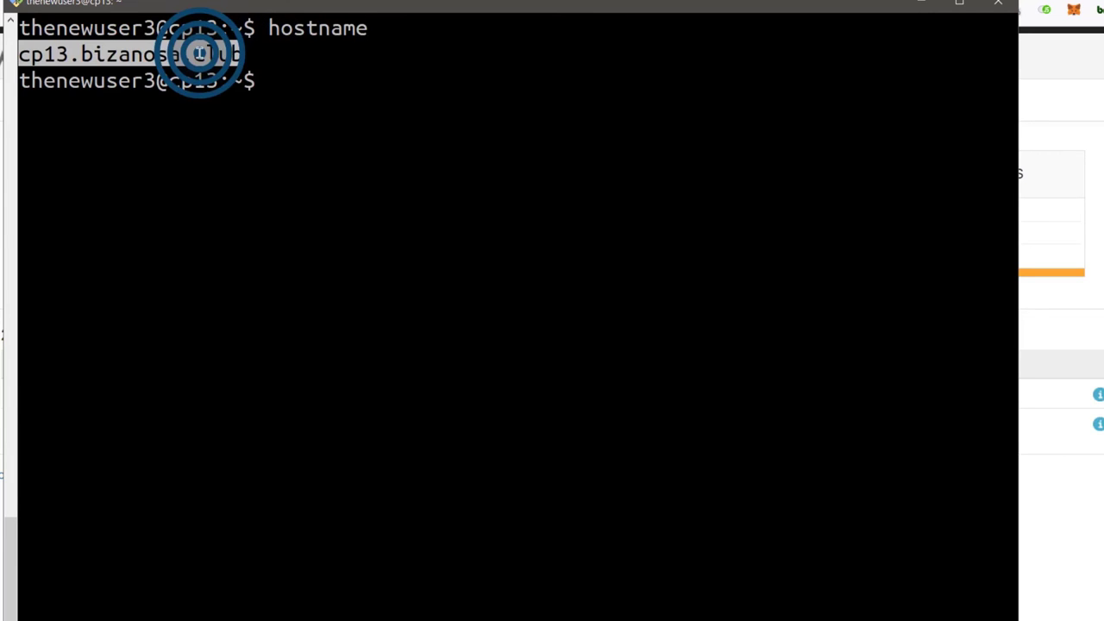
pyautogui.rightClick(199, 54)
pyautogui.click(246, 82)
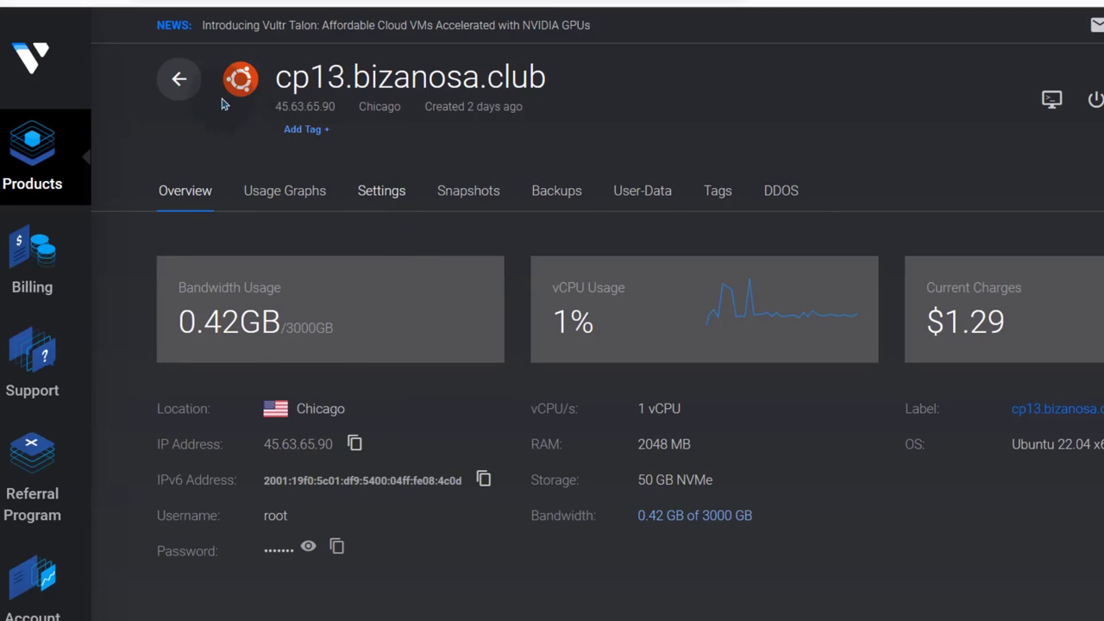
# Step: Open the IPv4 network settings of the cp13.bizanosa.club server in Vultr
pyautogui.click(35, 156)
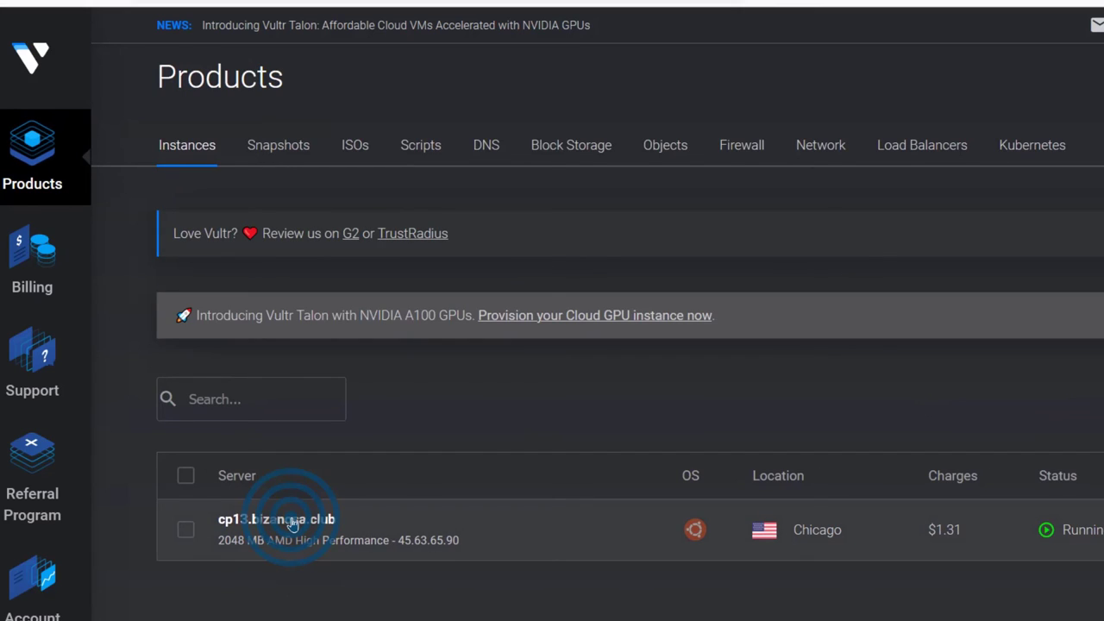
pyautogui.click(294, 521)
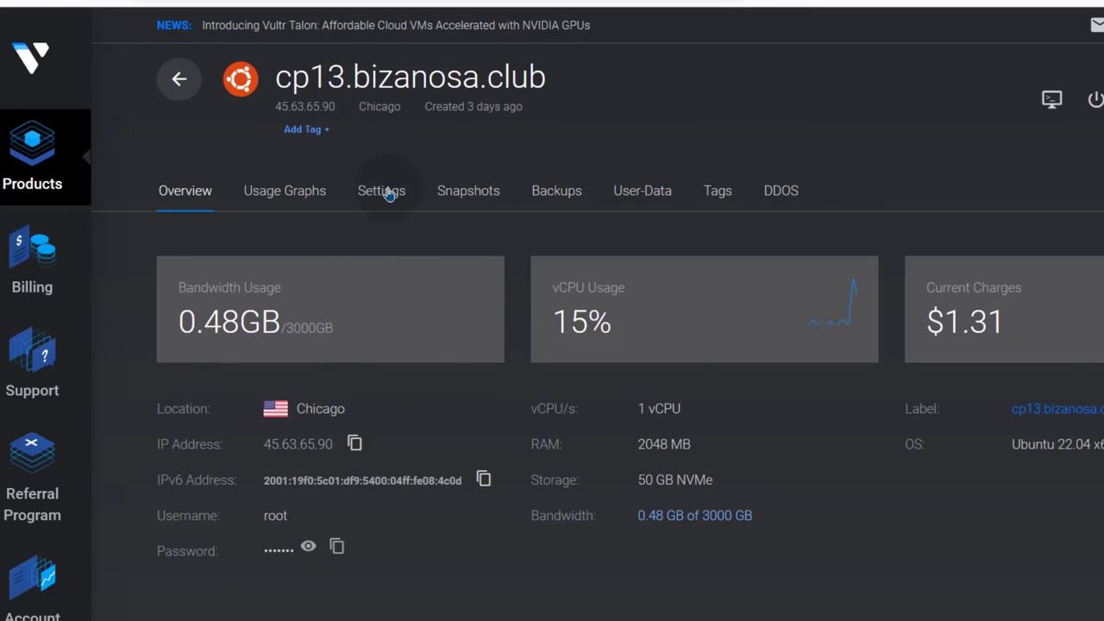
pyautogui.click(387, 191)
pyautogui.scroll(-1, 655, 458)
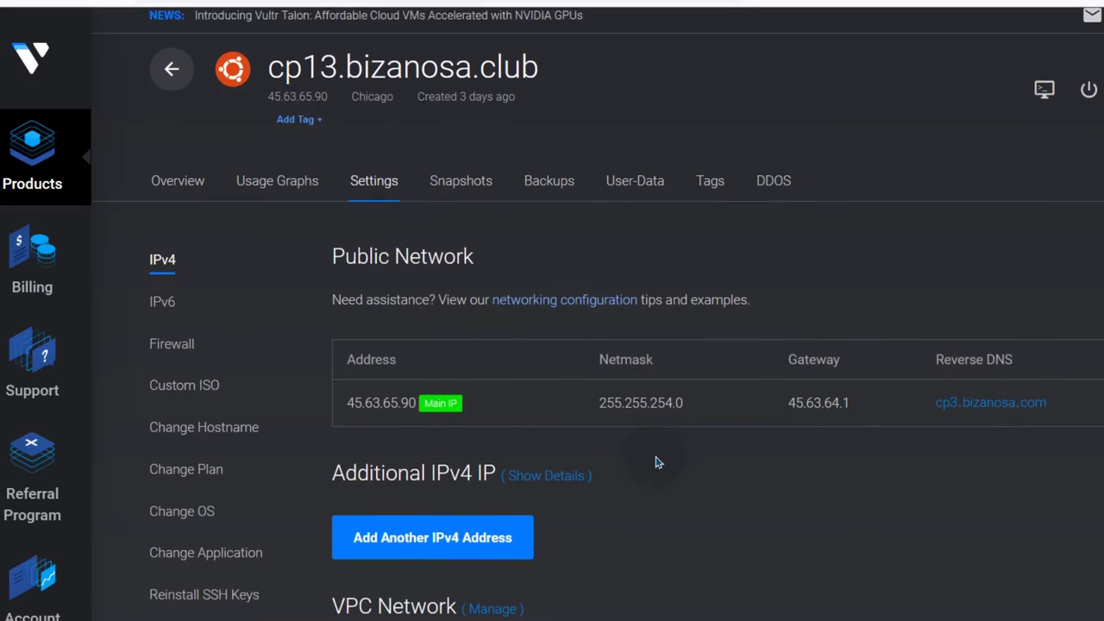
pyautogui.moveTo(997, 361)
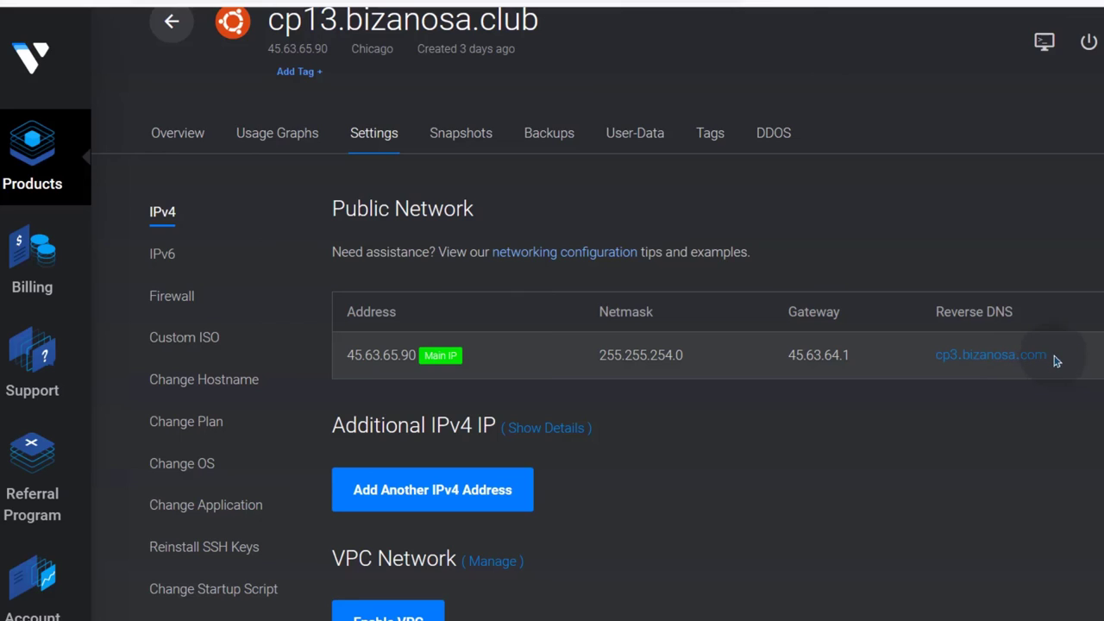
# Step: Replace the reverse DNS cp3.bizanosa.com with the pasted cp13.bizanosa.club and save it
pyautogui.click(1037, 362)
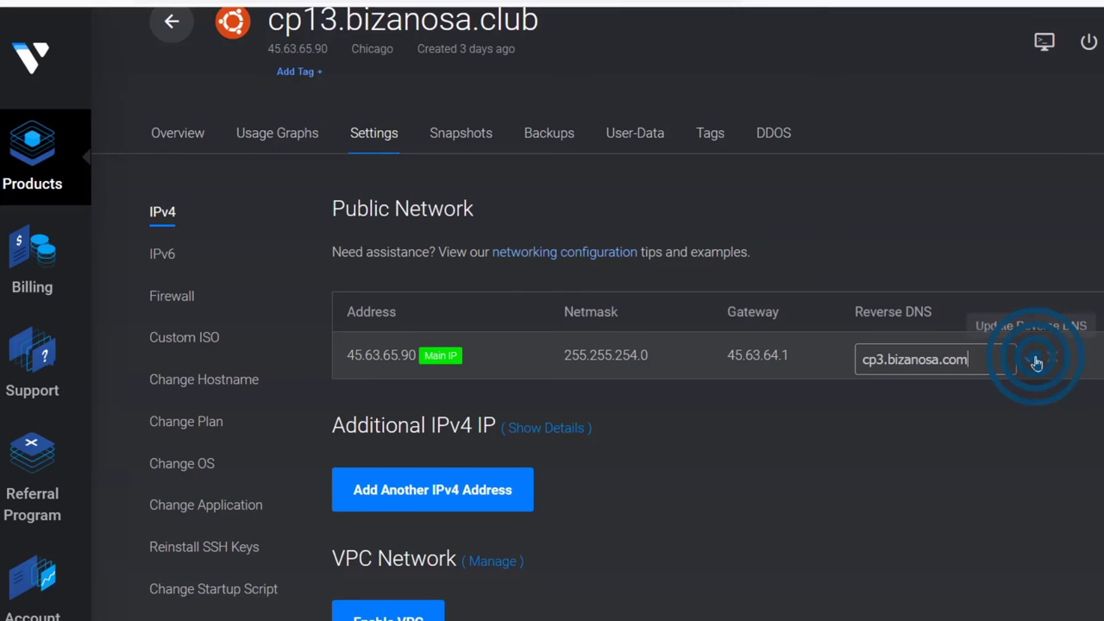
pyautogui.tripleClick(975, 360)
pyautogui.rightClick(874, 361)
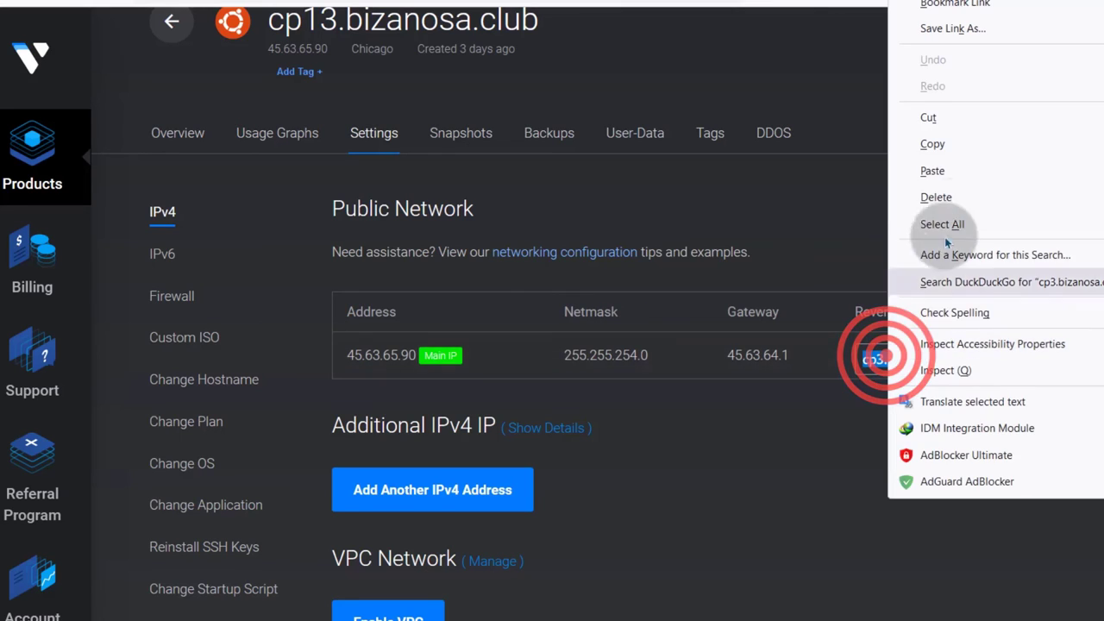
pyautogui.click(940, 169)
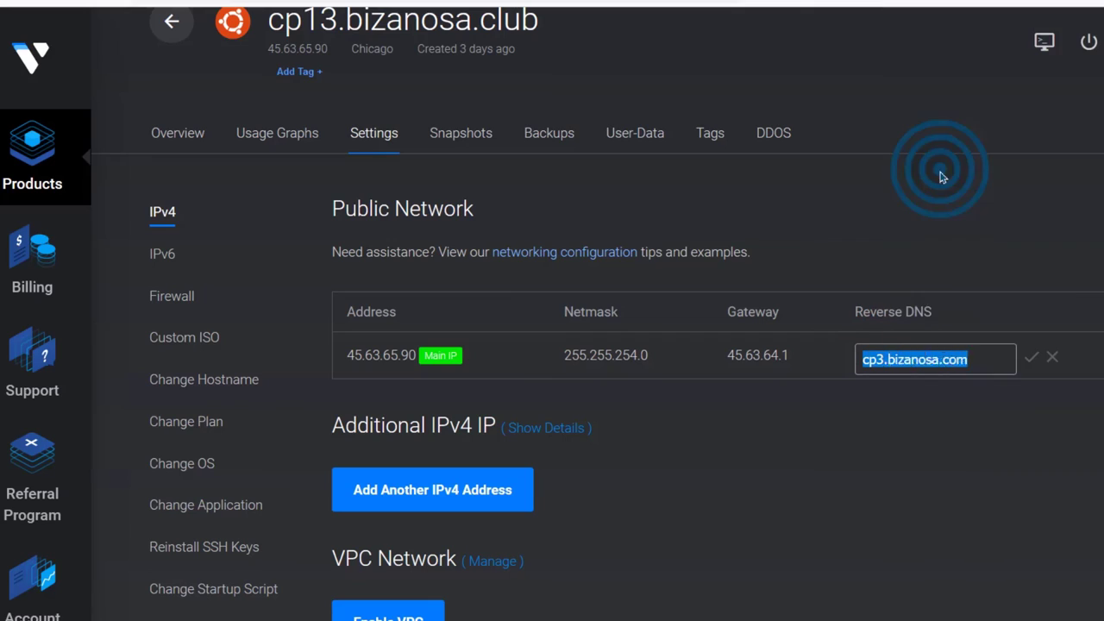
pyautogui.click(1035, 361)
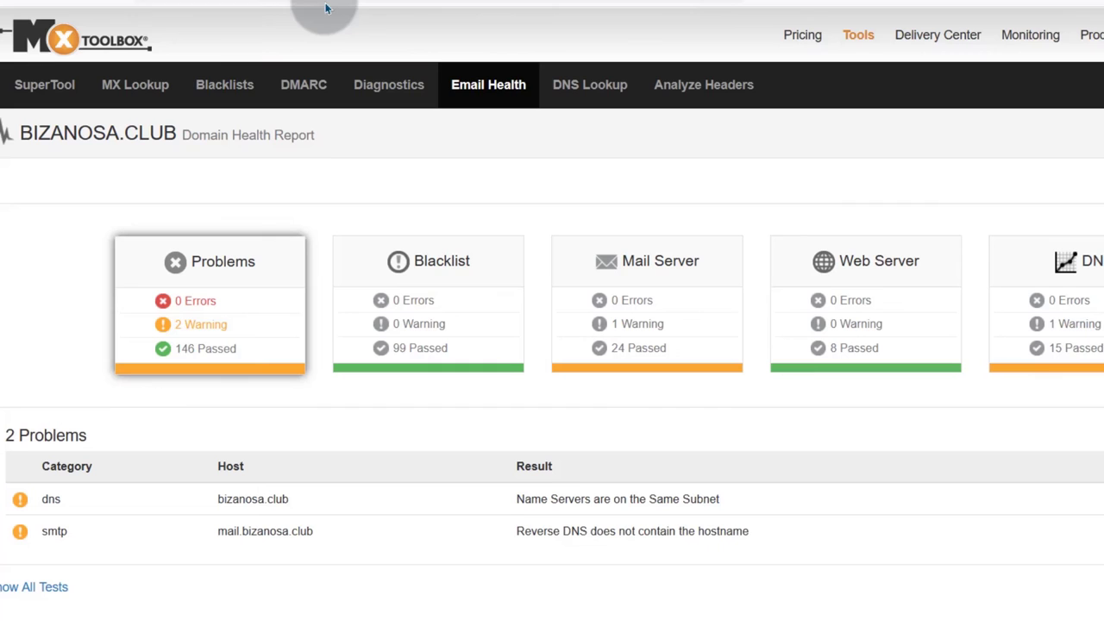
# Step: Search for and open MxToolbox's Reverse IP Lookup, and try it with the pasted hostname
pyautogui.click(323, 0)
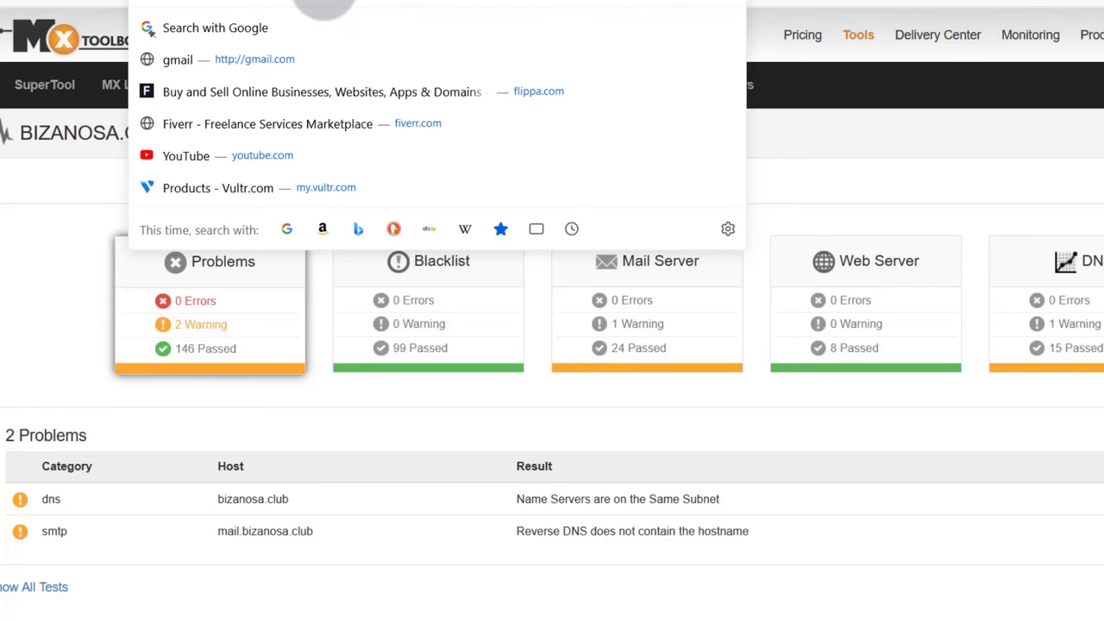
pyautogui.click(436, 128)
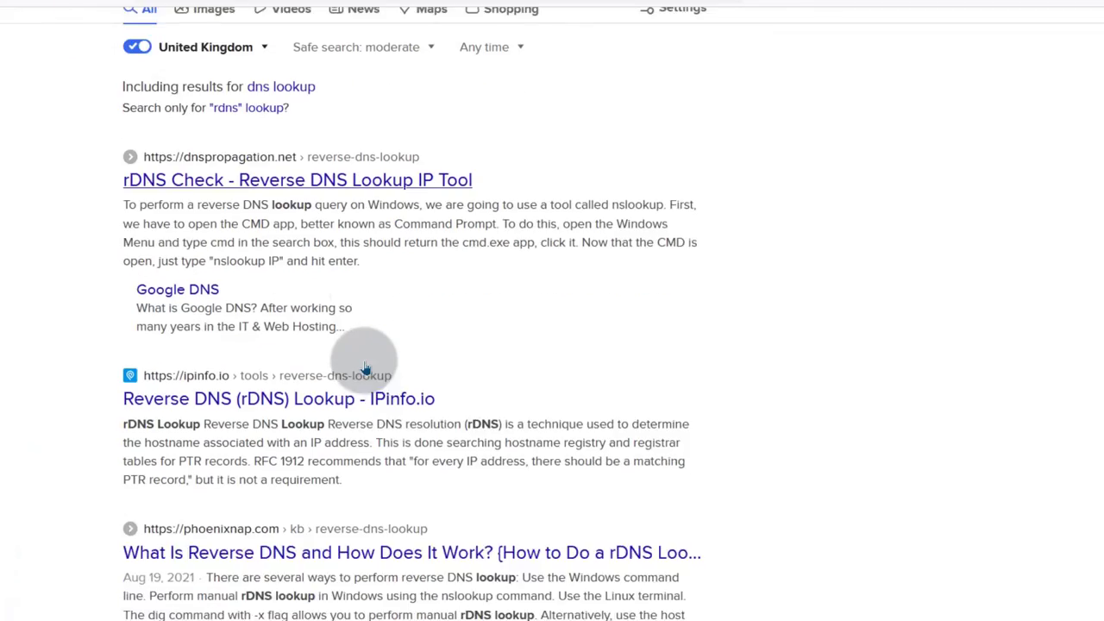
pyautogui.scroll(-8, 369, 357)
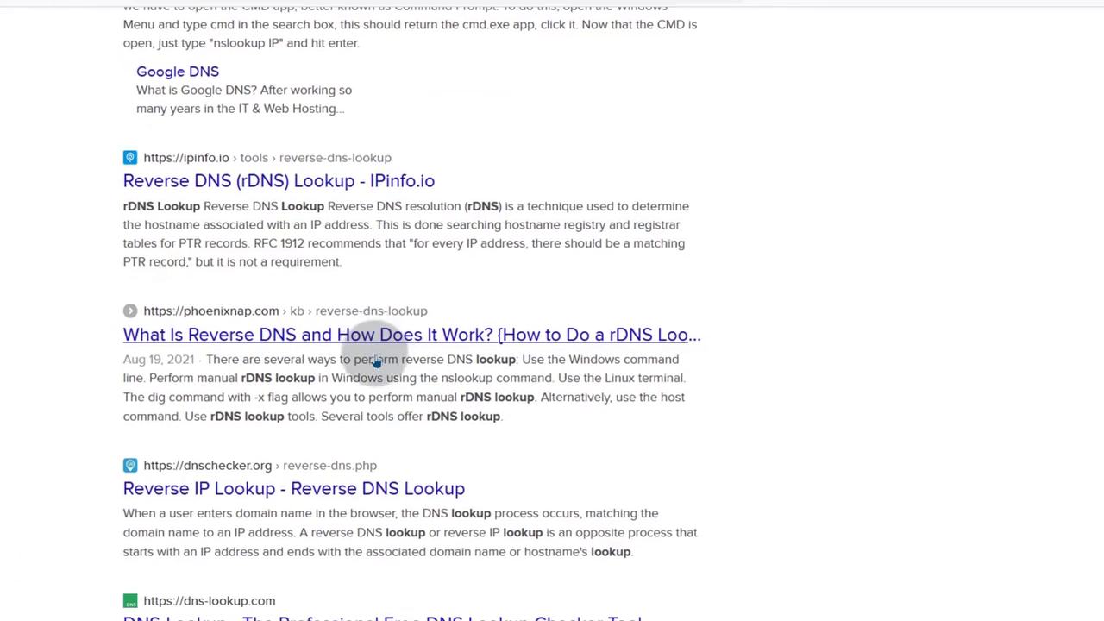
pyautogui.scroll(-3, 376, 358)
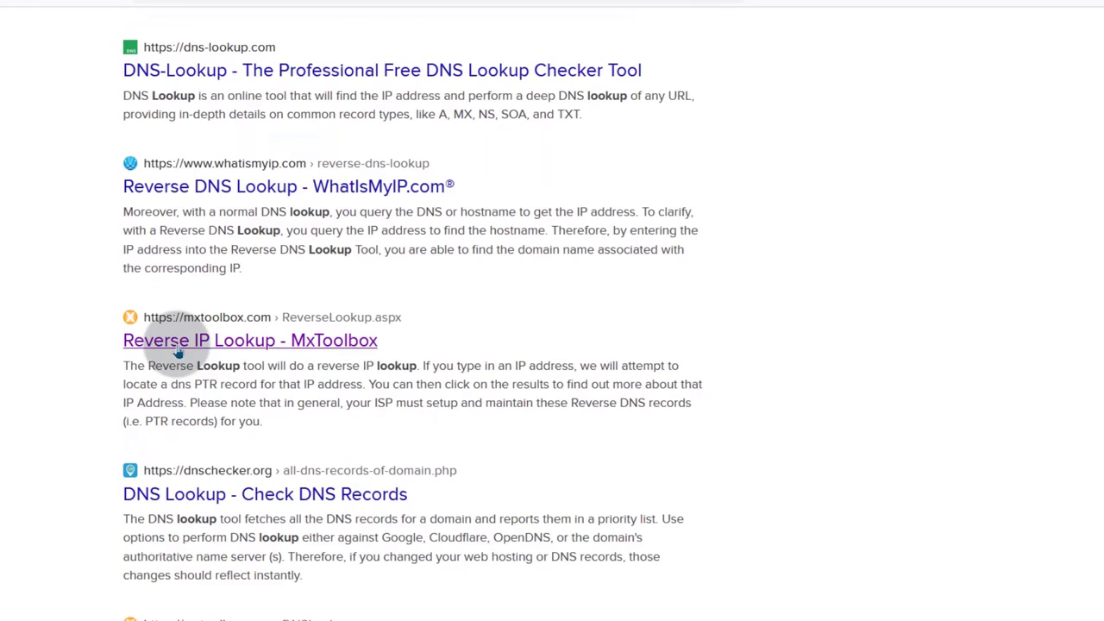
pyautogui.click(185, 338)
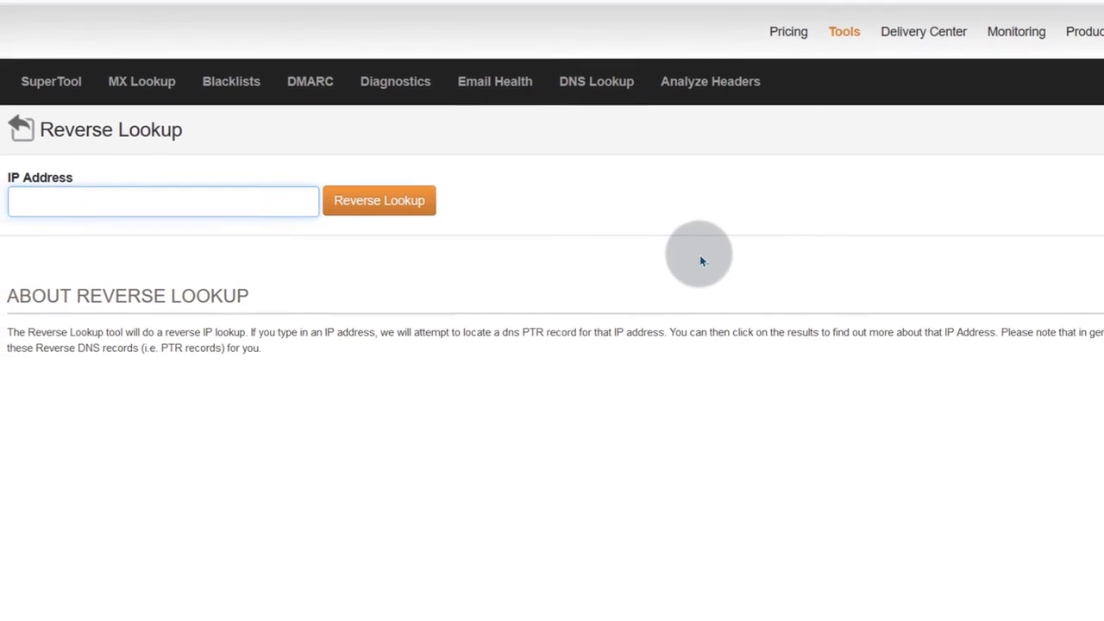
pyautogui.click(69, 181)
pyautogui.hotkey('ctrl', 'v')
pyautogui.click(402, 187)
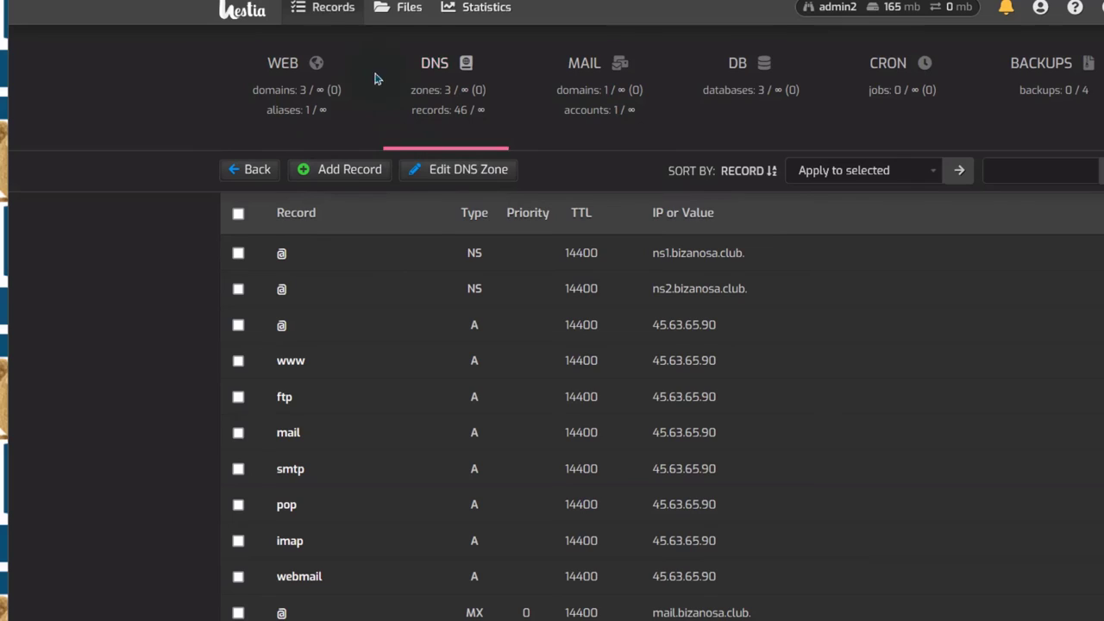
# Step: Copy the server IP 45.63.65.90 and run the reverse lookup on it instead
pyautogui.click(259, 1)
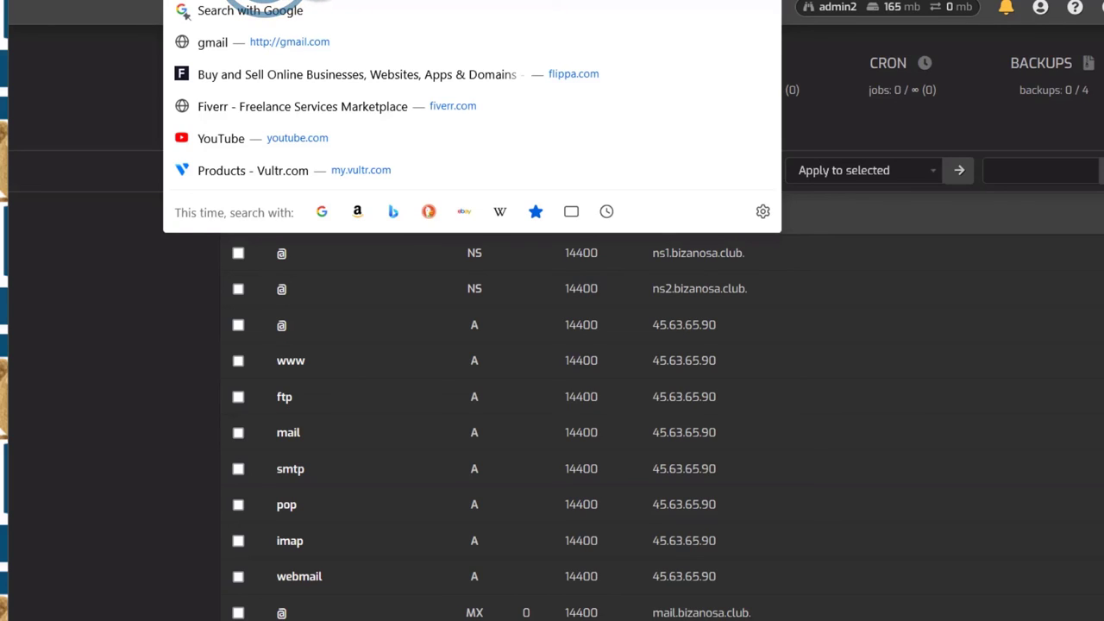
pyautogui.rightClick(345, 12)
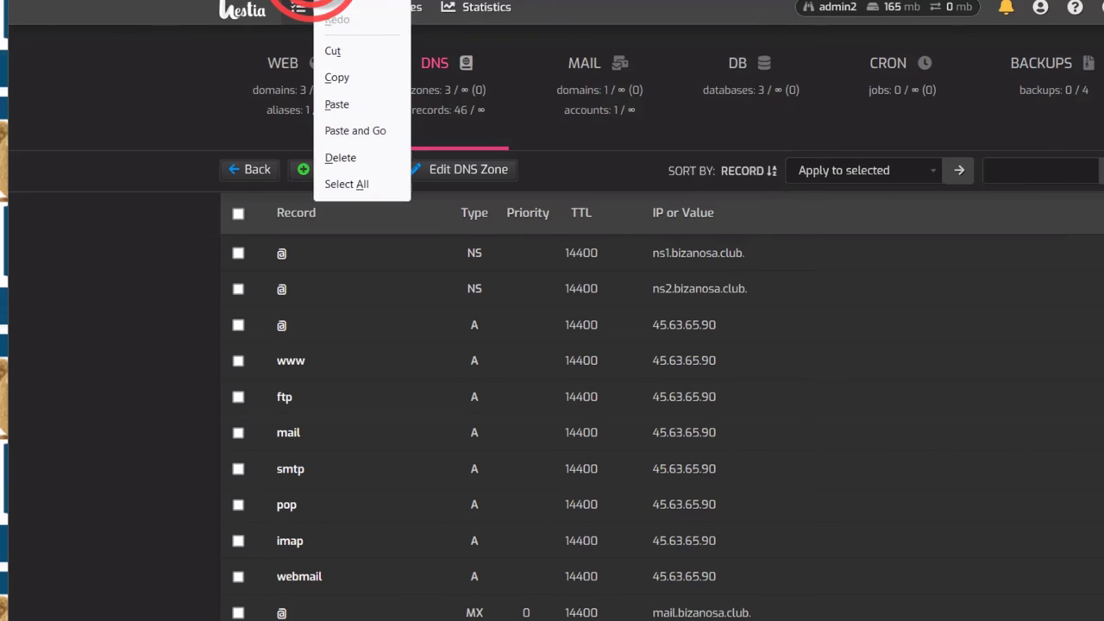
pyautogui.click(357, 70)
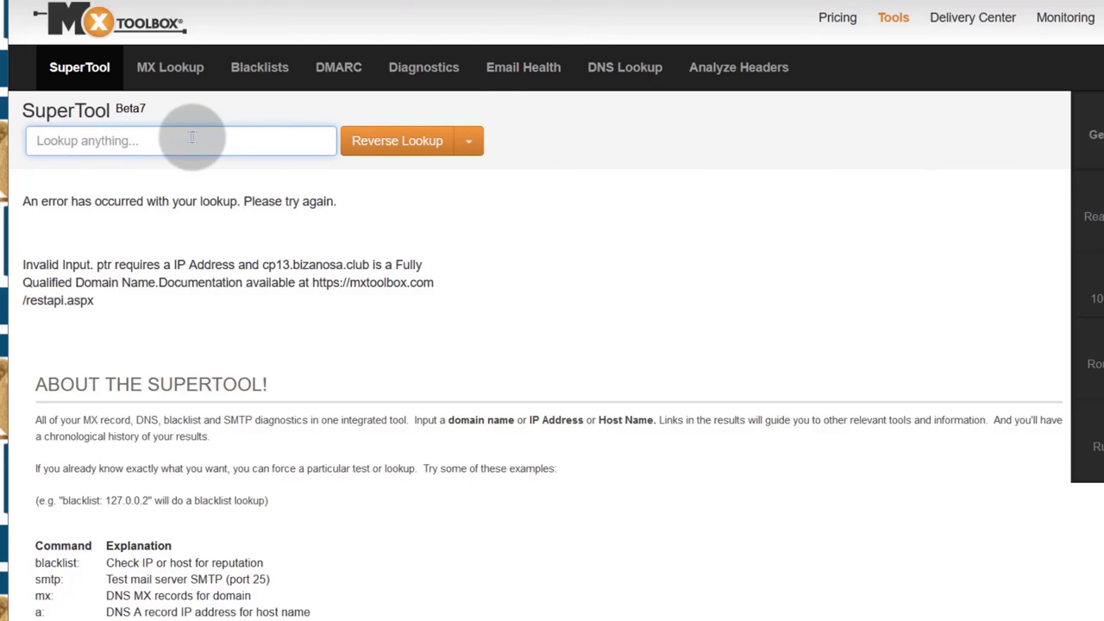
pyautogui.rightClick(176, 129)
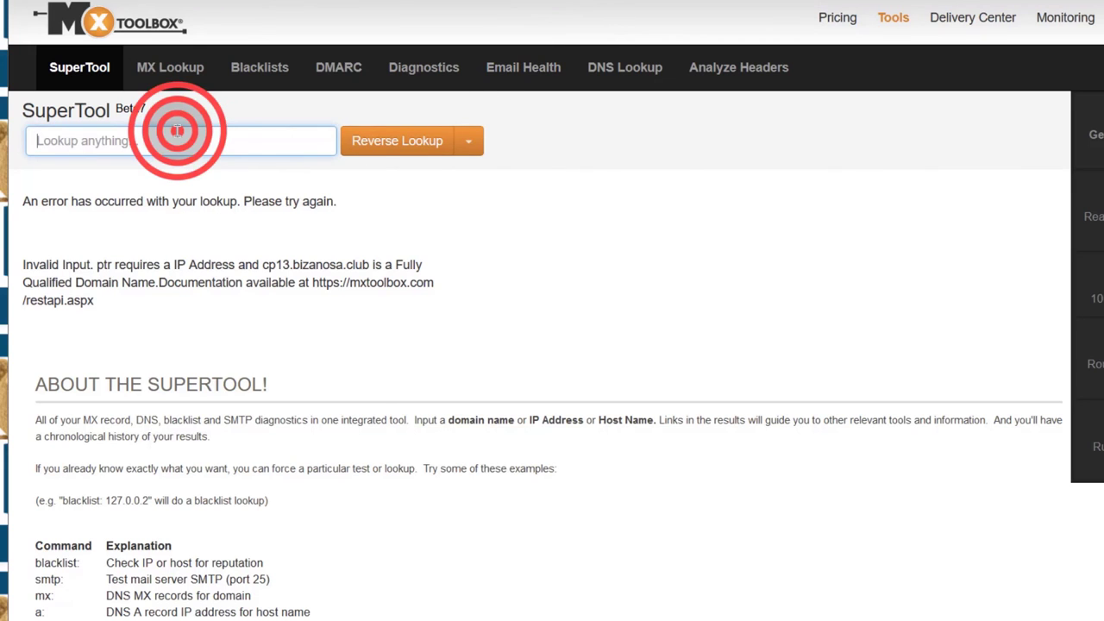
pyautogui.click(226, 259)
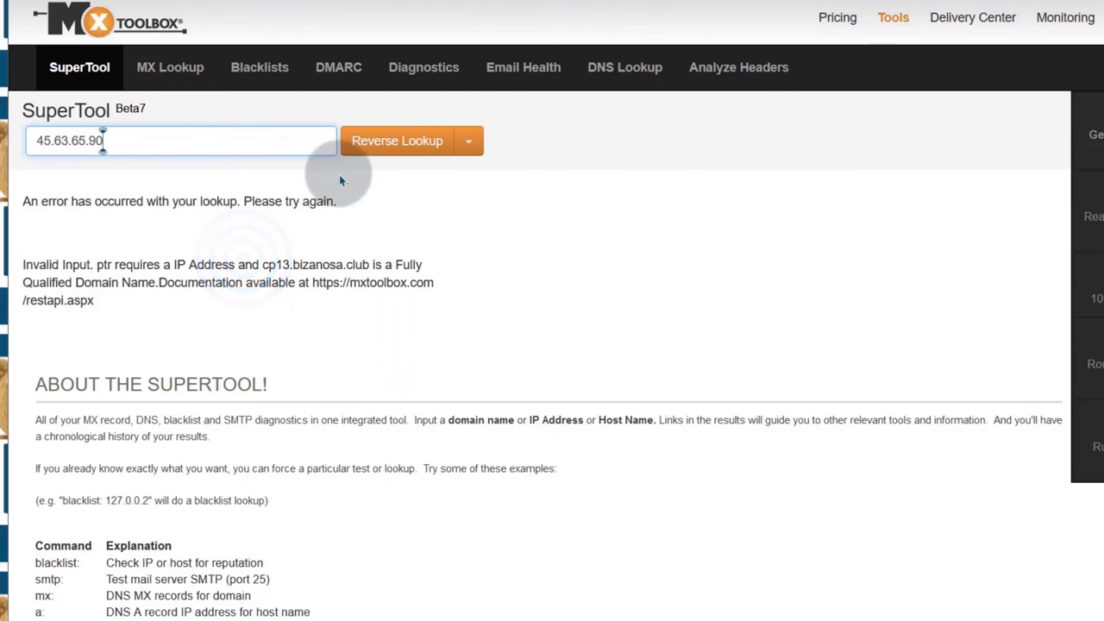
pyautogui.click(392, 142)
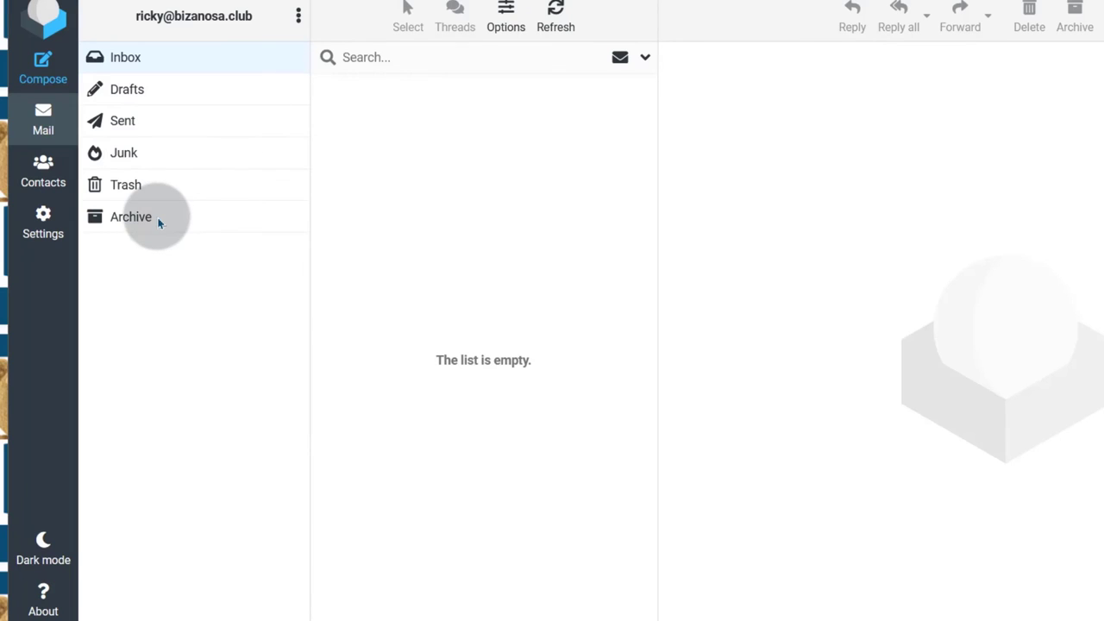
# Step: Send another test email titled 'Still bad' to the pasted Gmail address
pyautogui.click(41, 67)
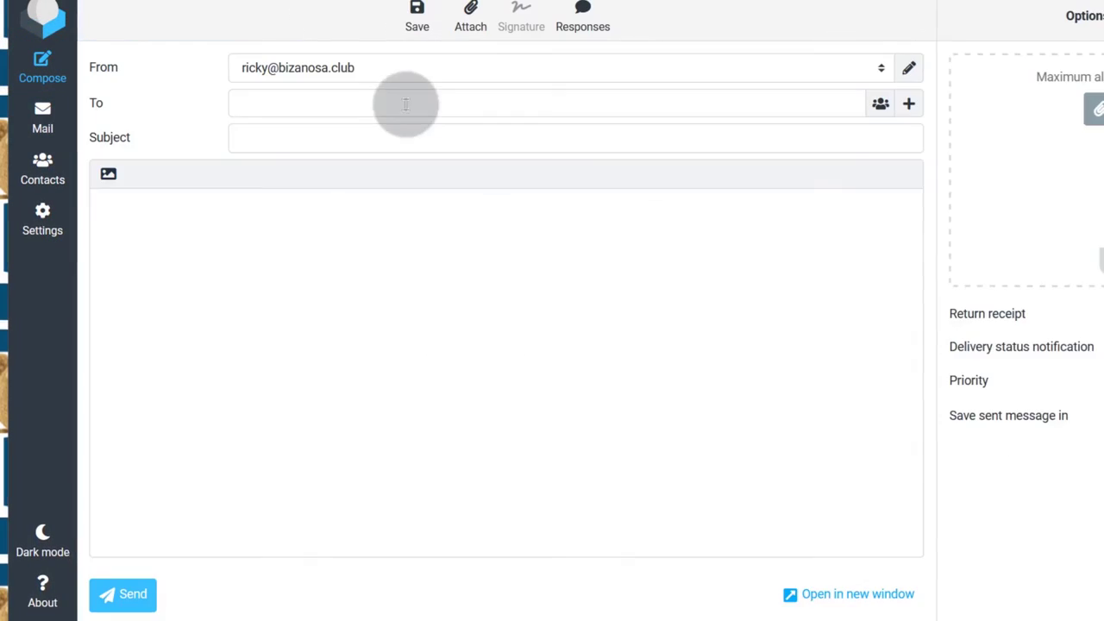
pyautogui.click(280, 102)
pyautogui.rightClick(277, 102)
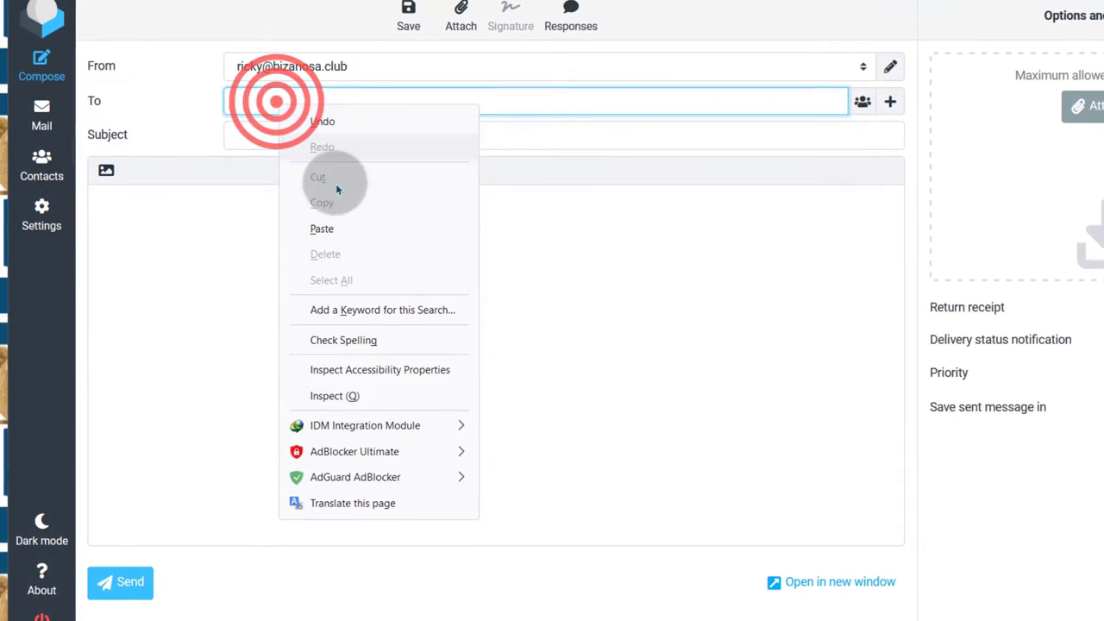
pyautogui.click(333, 221)
pyautogui.press('Tab')
pyautogui.write('Still')
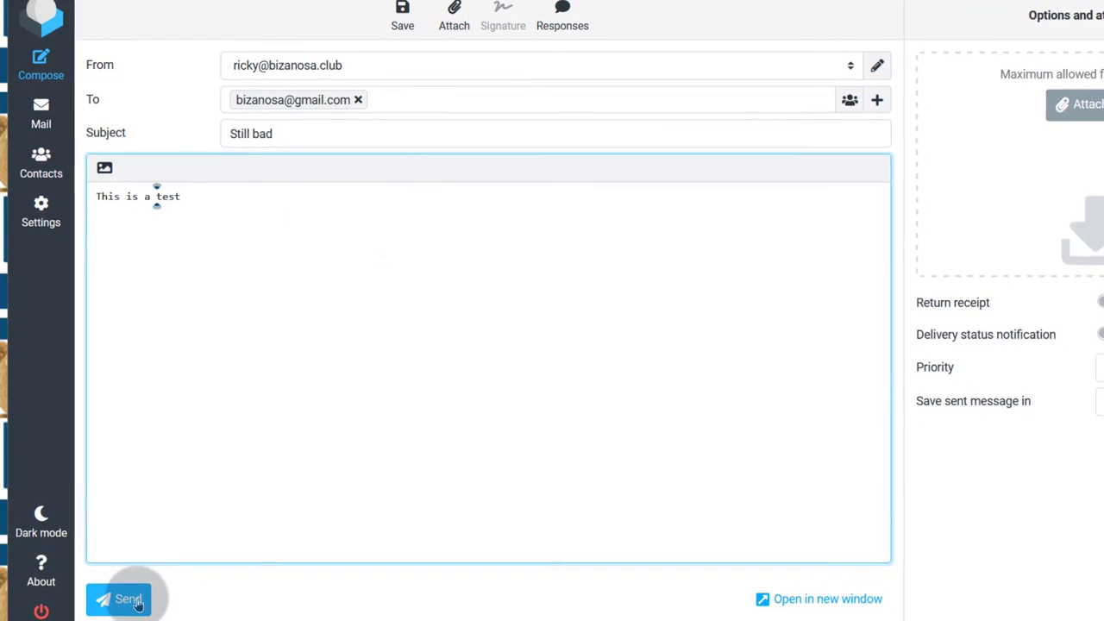
pyautogui.click(119, 575)
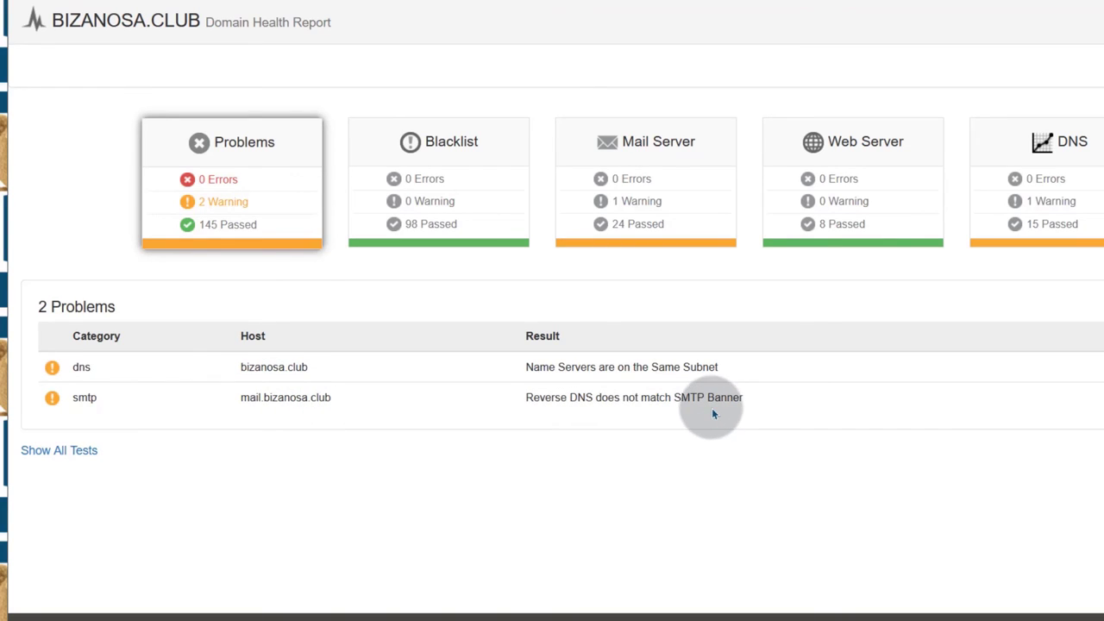
pyautogui.scroll(1, 337, 94)
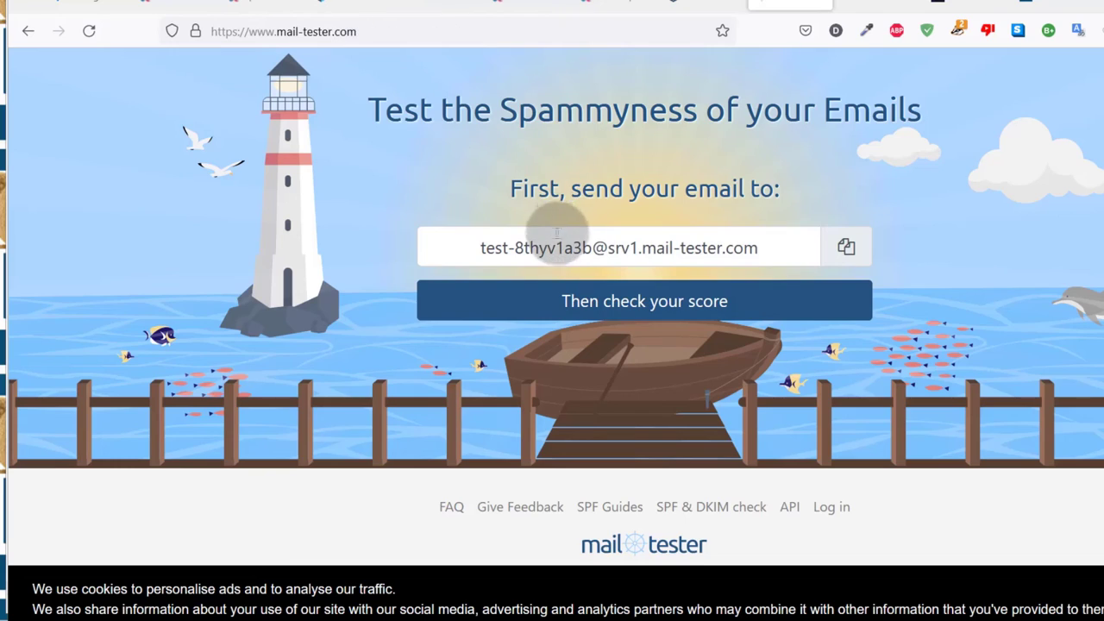
# Step: Copy the mail-tester test address and start a webmail message addressed to it
pyautogui.click(846, 247)
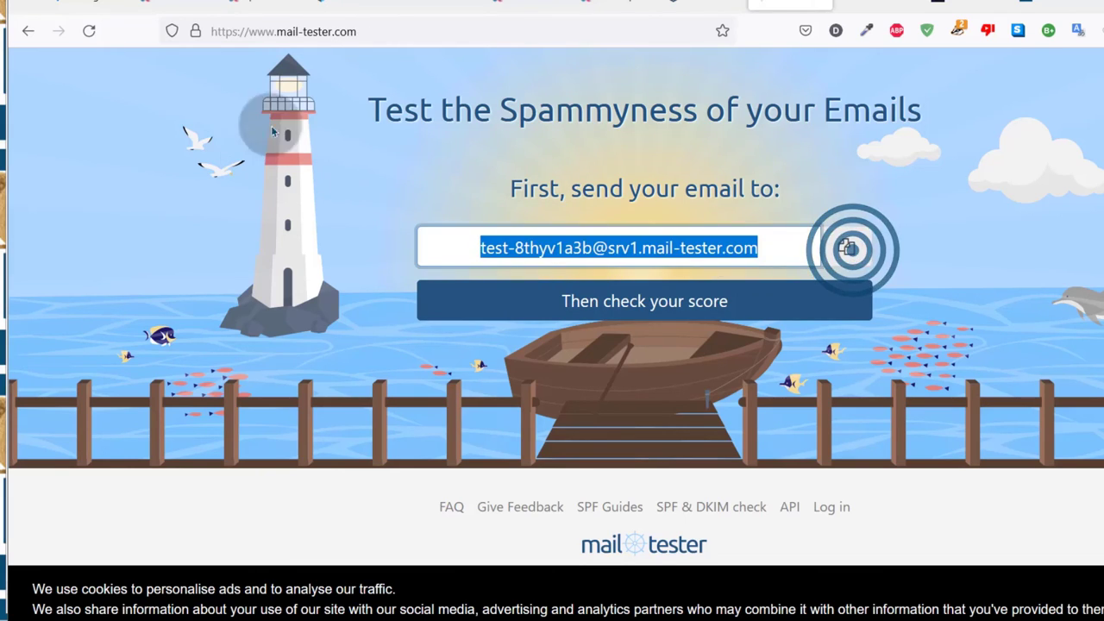
pyautogui.click(349, 5)
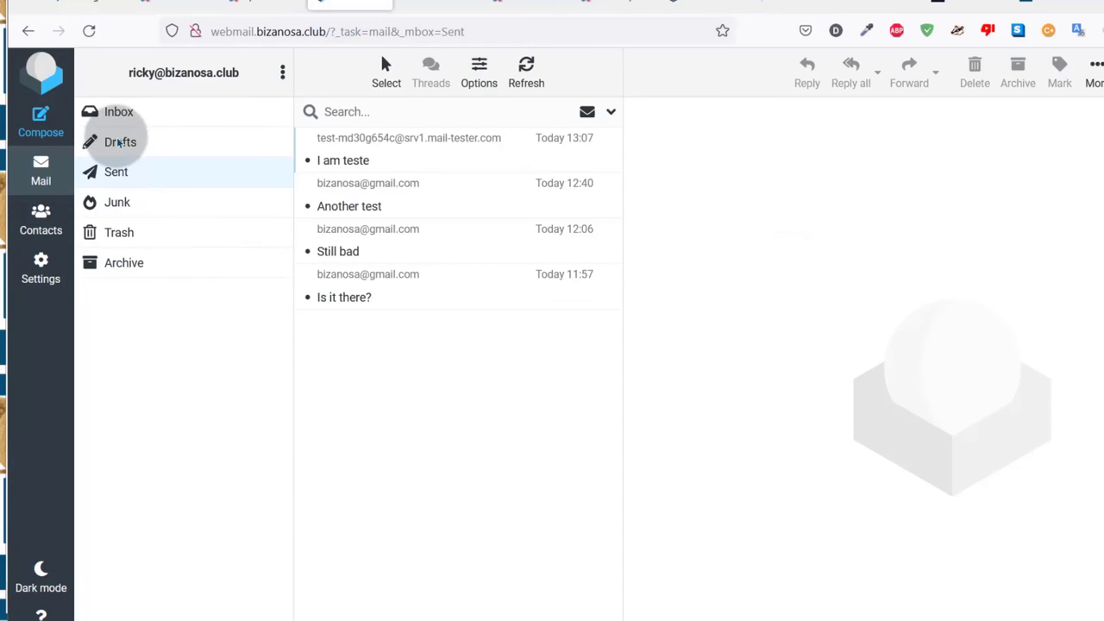
pyautogui.click(40, 121)
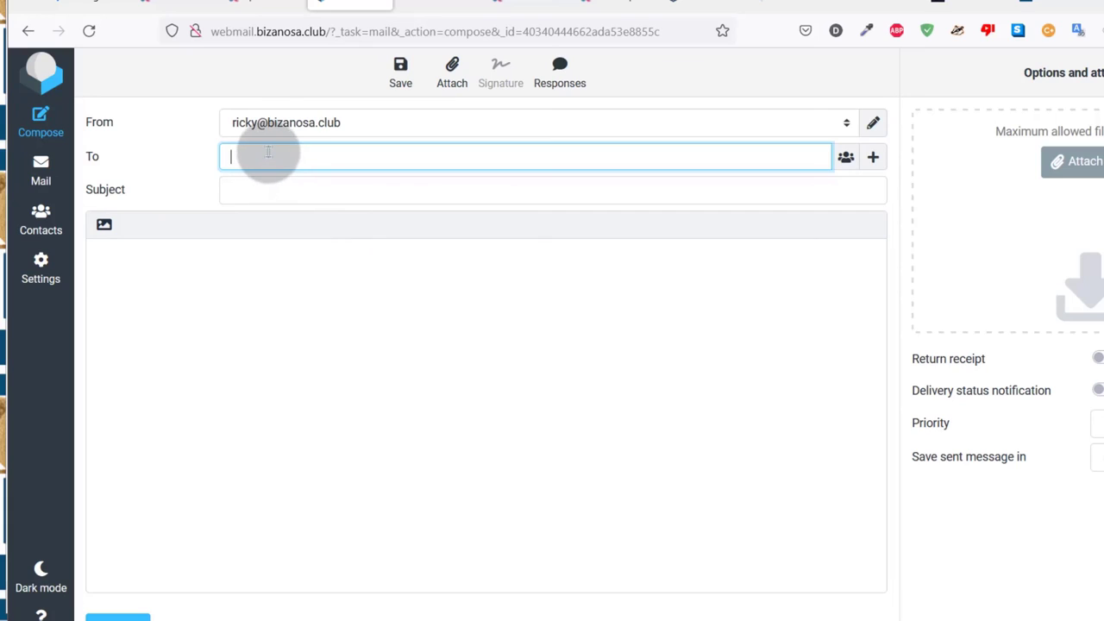
pyautogui.rightClick(268, 155)
pyautogui.click(338, 280)
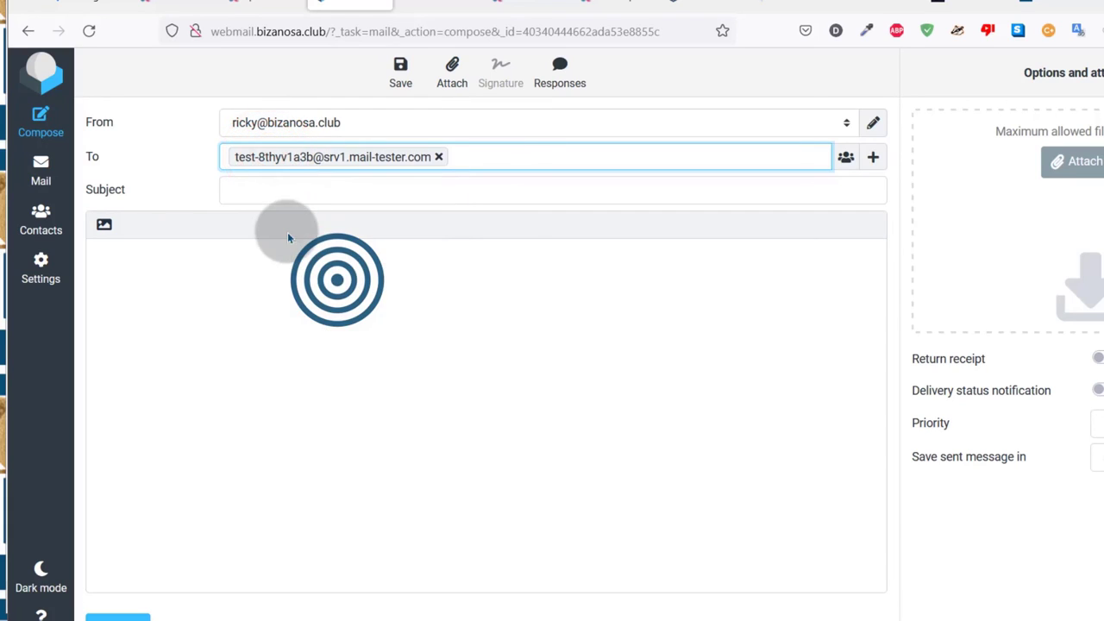
# Step: Send it with subject 'Test' and body 'This is a test.', then return to mail-tester
pyautogui.click(240, 188)
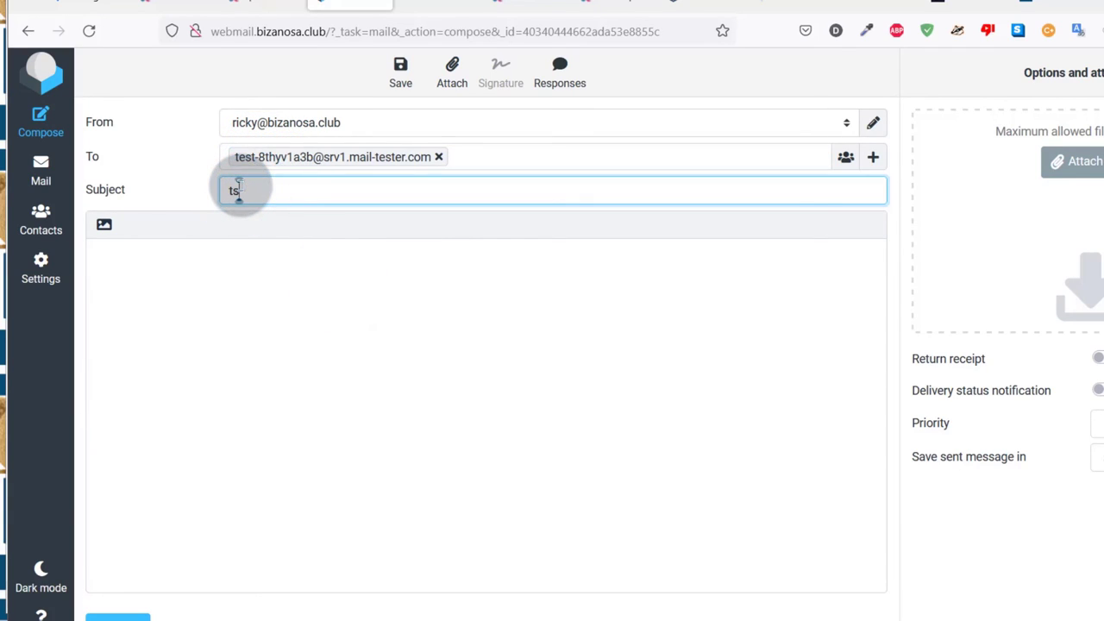
pyautogui.write('Te')
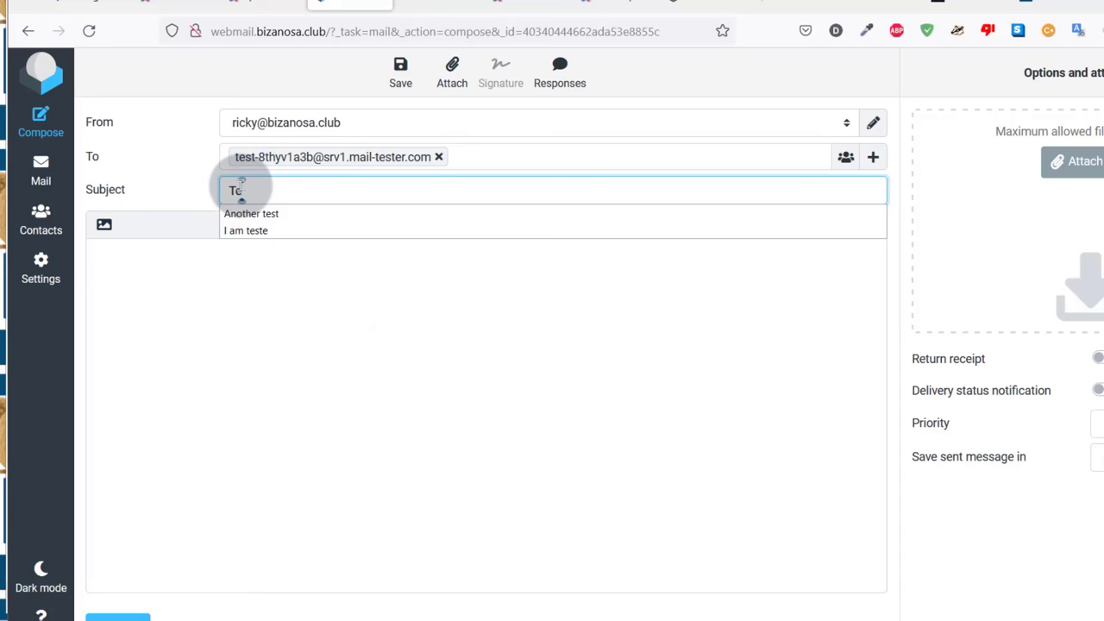
pyautogui.write('st')
pyautogui.click(246, 285)
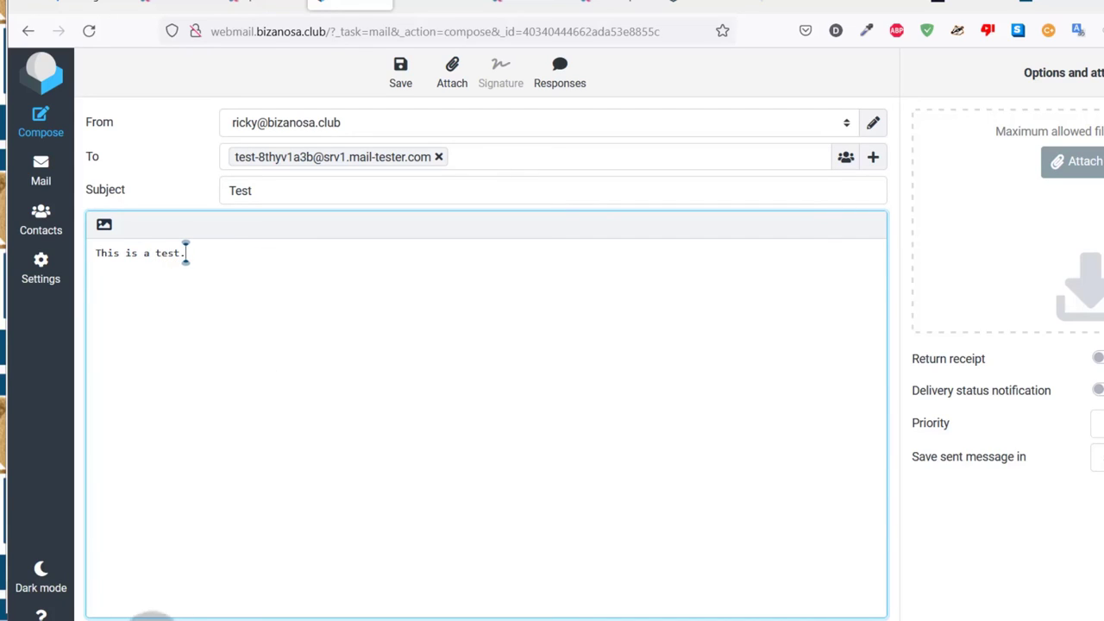
pyautogui.click(130, 616)
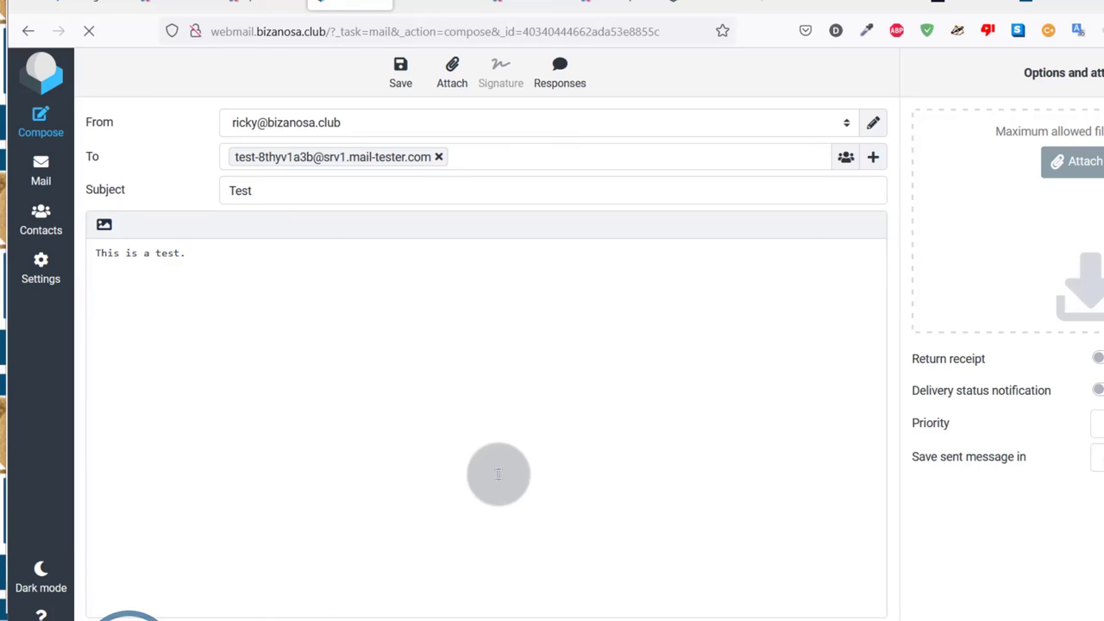
pyautogui.click(699, 7)
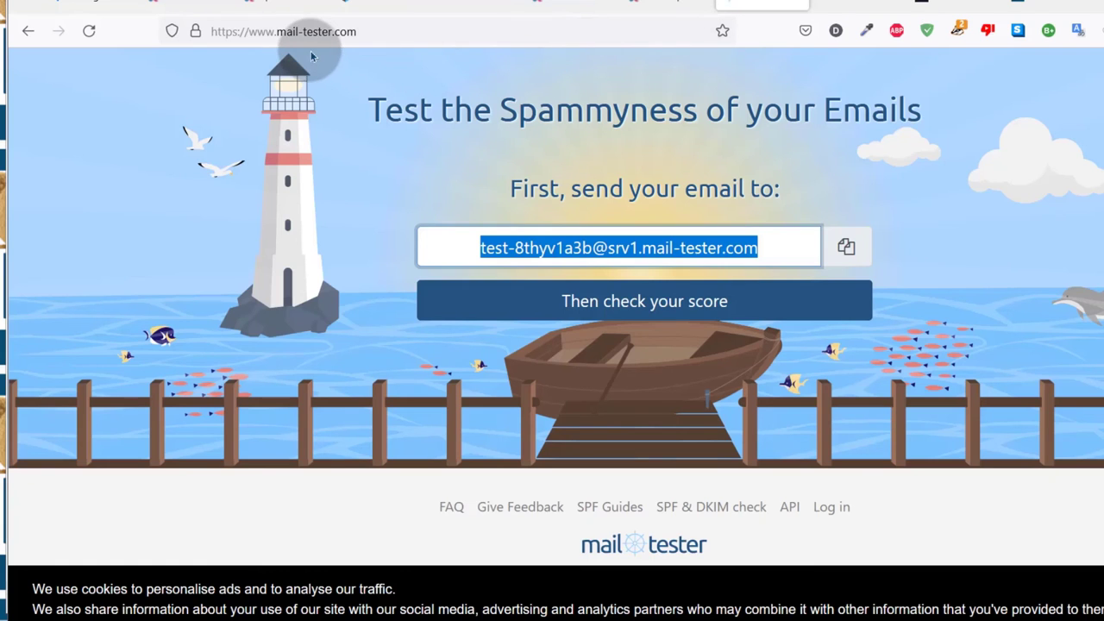
# Step: Open the 7/10 score report and expand the authentication checks
pyautogui.click(639, 302)
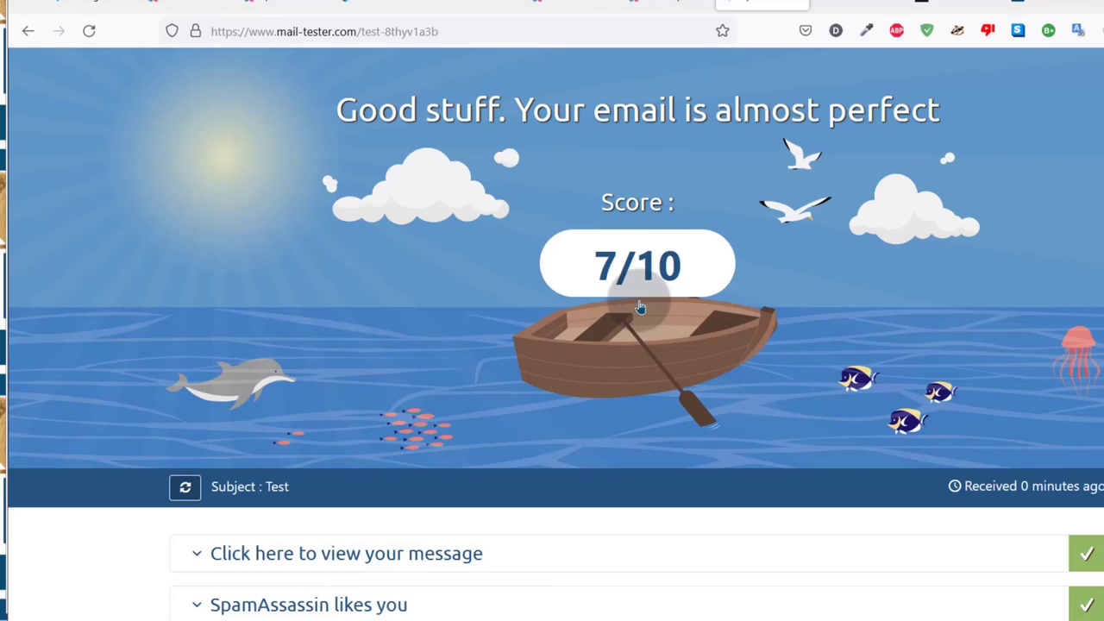
pyautogui.scroll(-5, 547, 345)
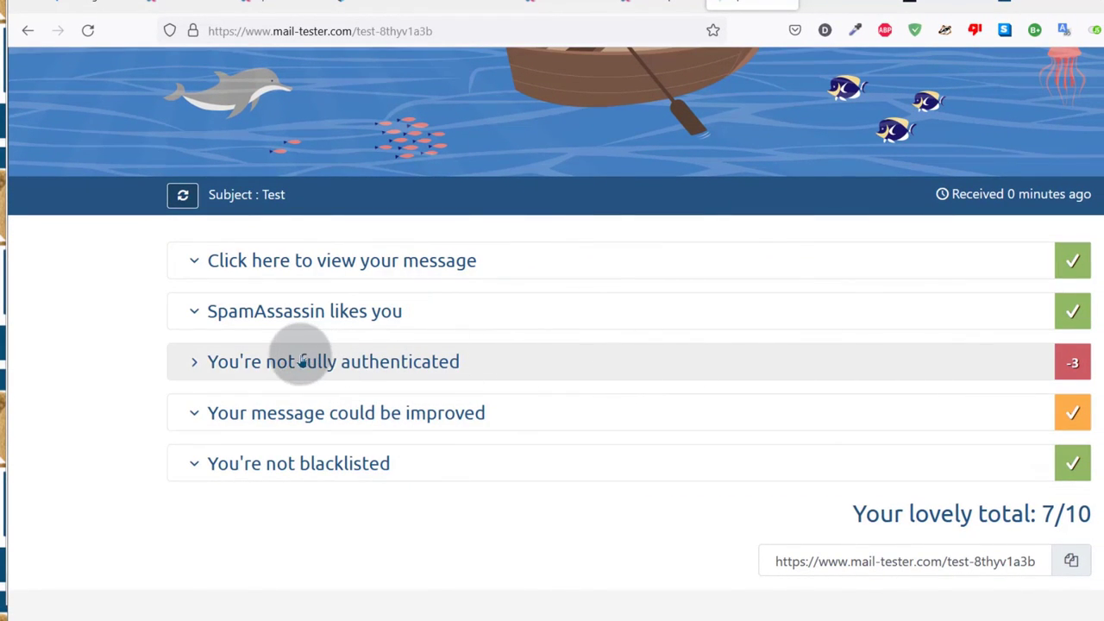
pyautogui.click(316, 410)
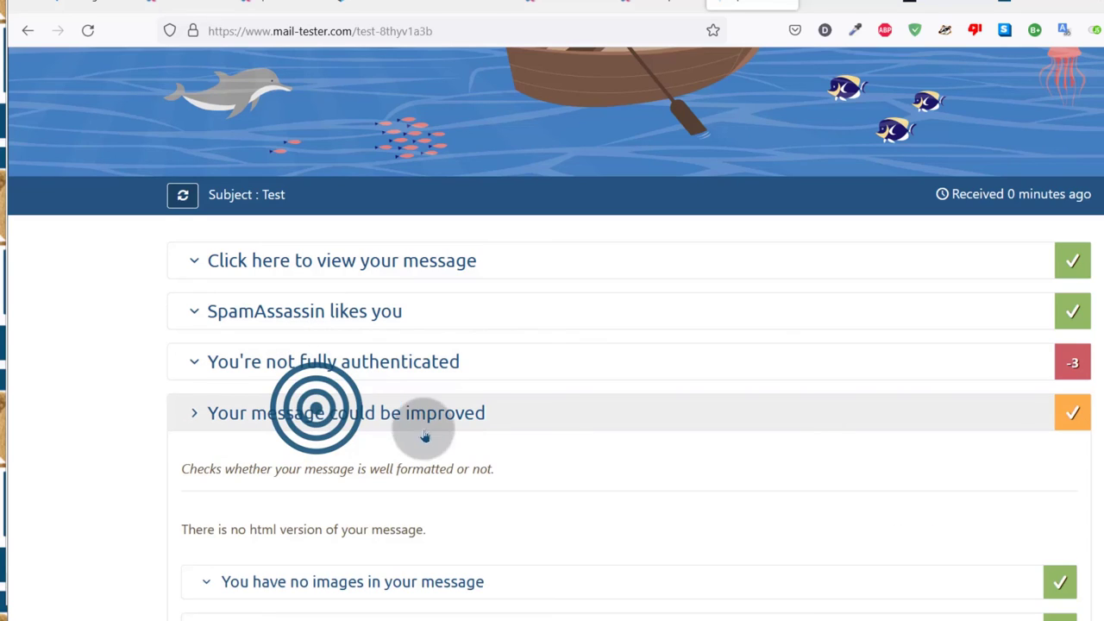
pyautogui.click(345, 411)
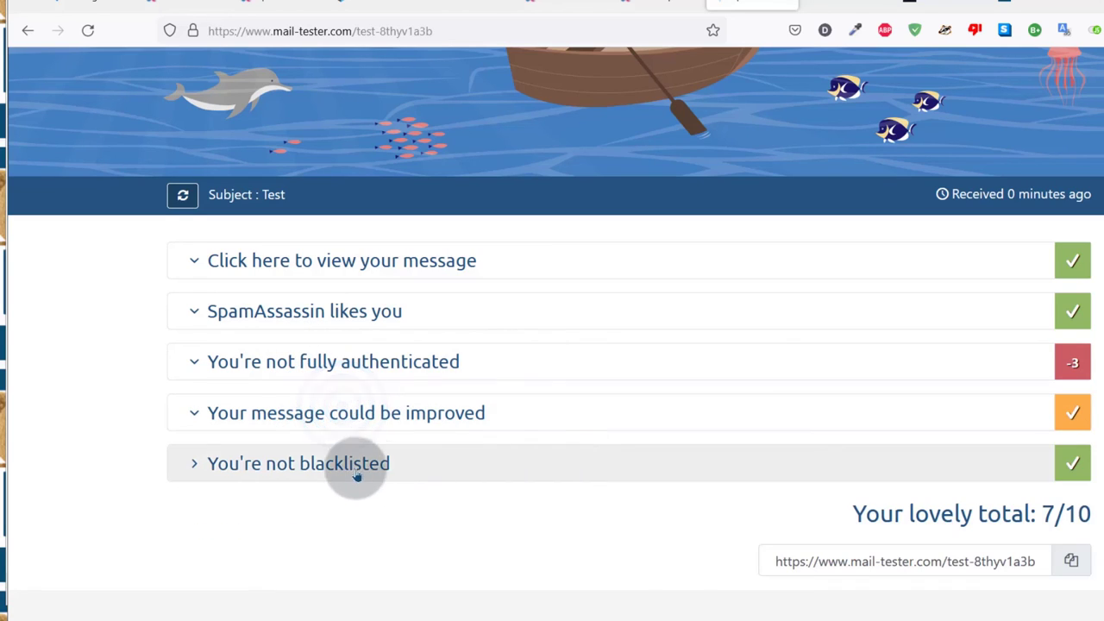
pyautogui.click(315, 360)
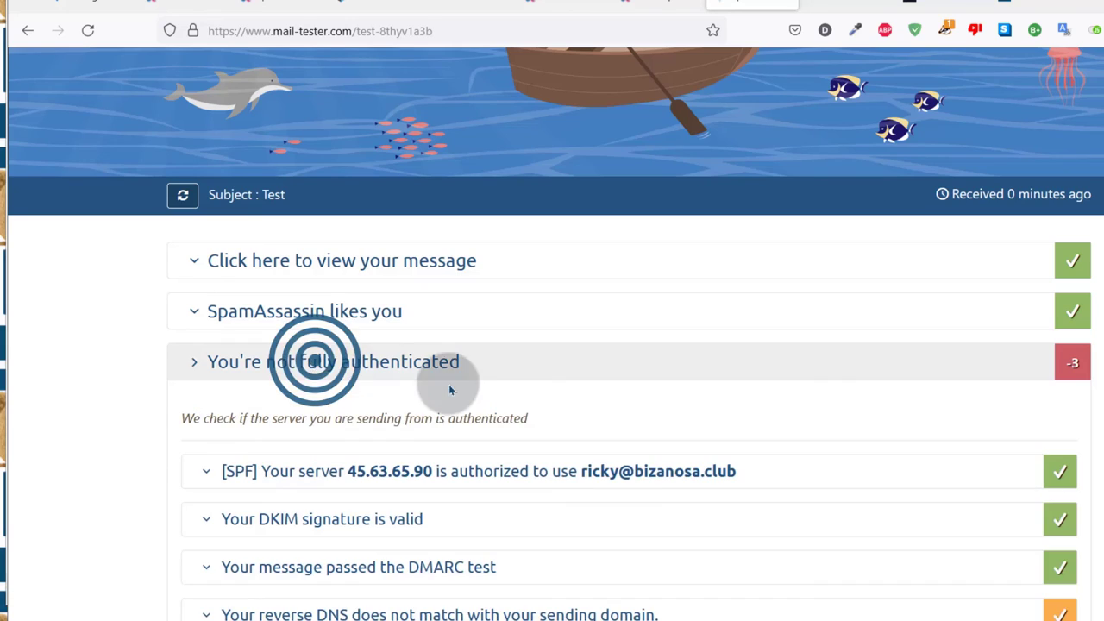
pyautogui.scroll(-2, 395, 438)
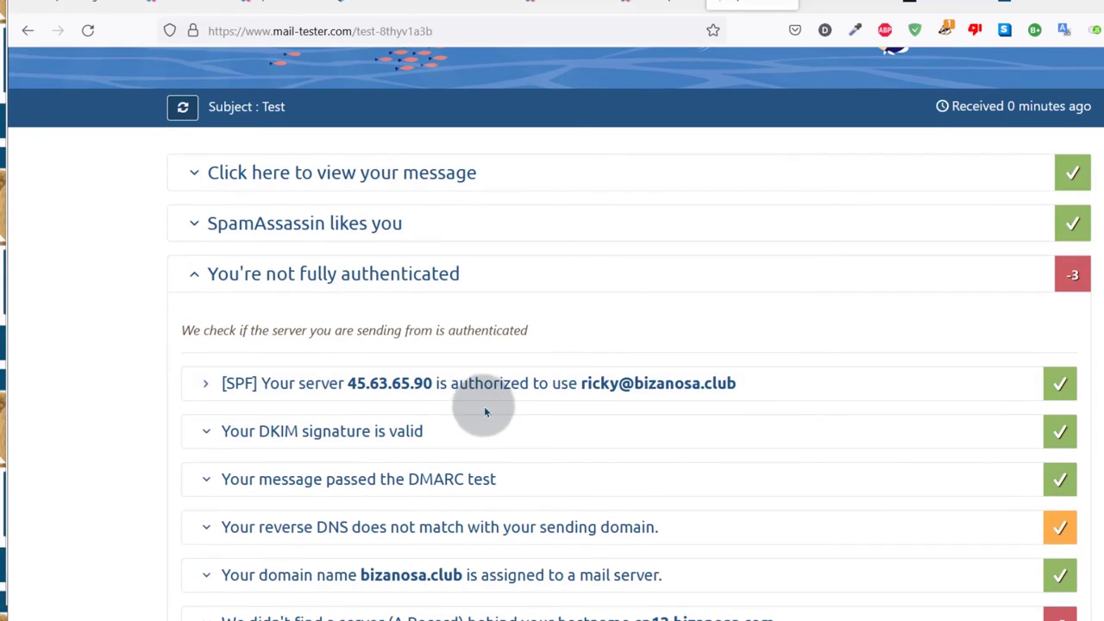
pyautogui.scroll(-2, 431, 423)
pyautogui.scroll(-2, 395, 436)
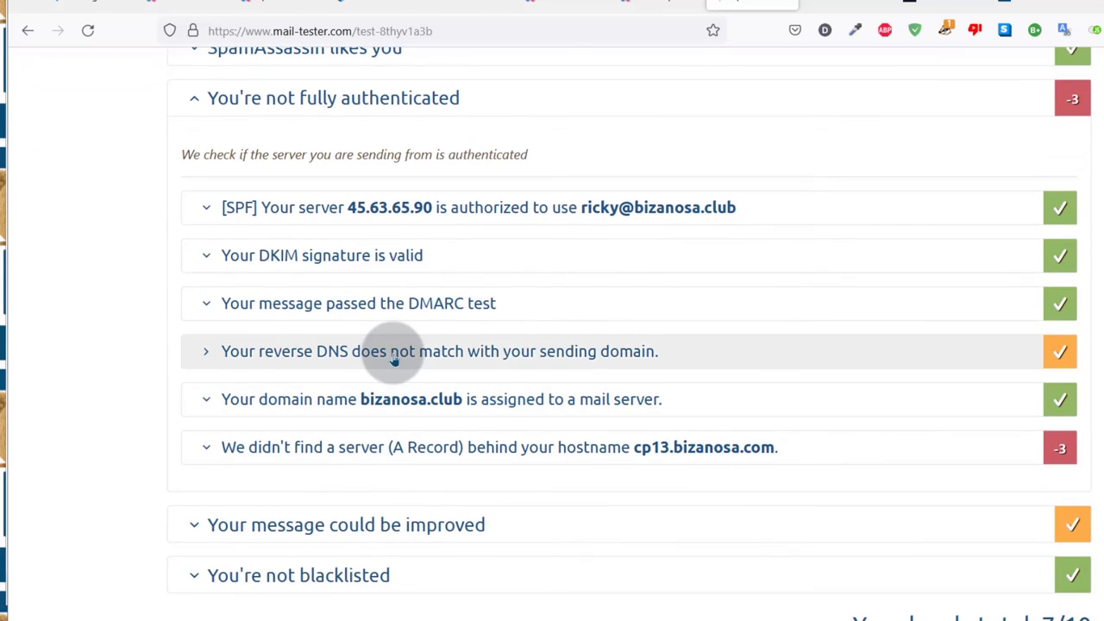
# Step: Inspect the missing A record detail, noting the hostname cp13.bizanosa.com's .com ending
pyautogui.click(332, 445)
pyautogui.scroll(-4, 406, 492)
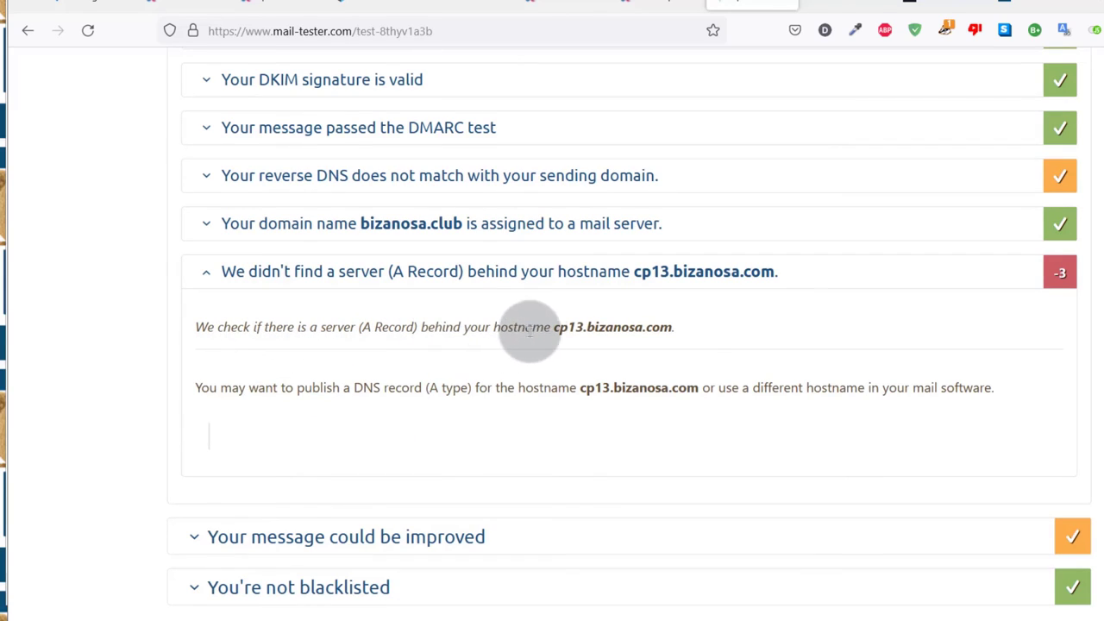
pyautogui.click(686, 272)
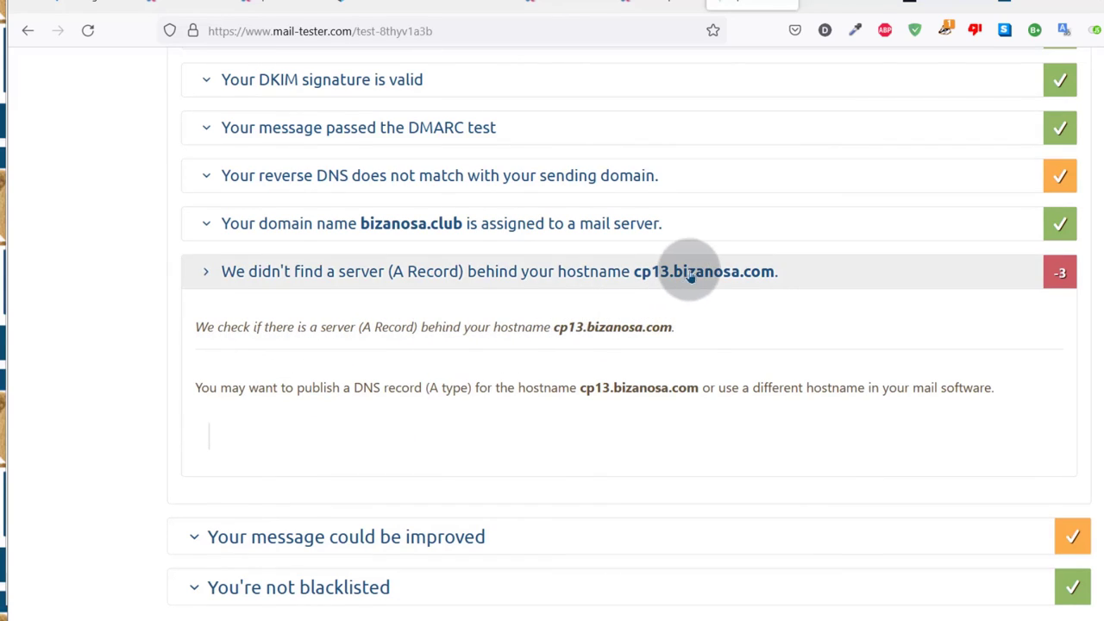
pyautogui.click(780, 271)
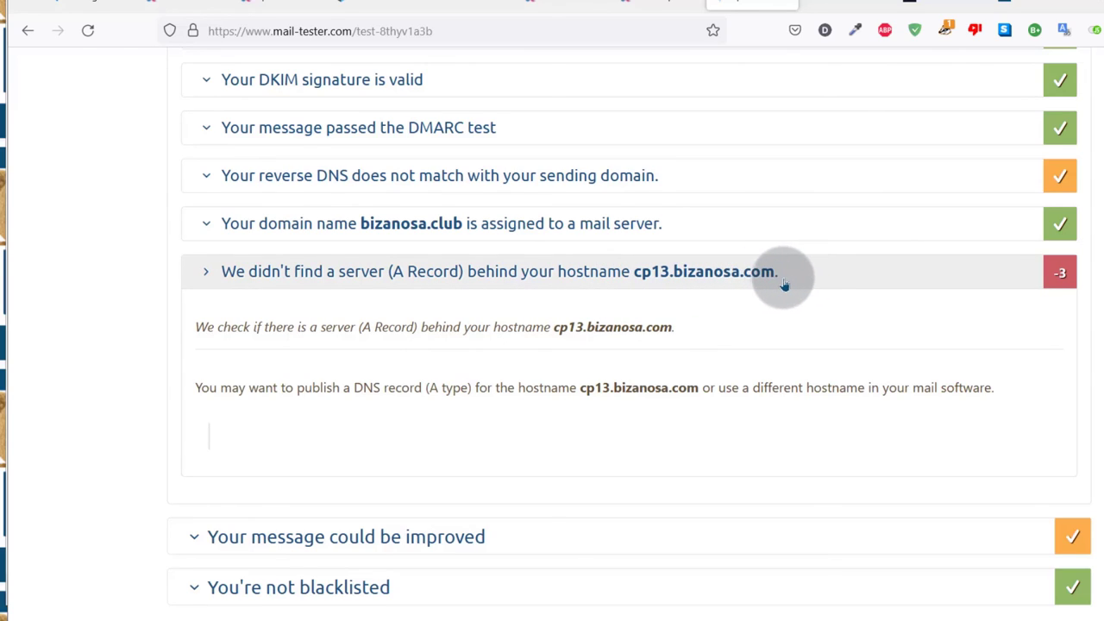
pyautogui.moveTo(756, 281); pyautogui.dragTo(738, 272)
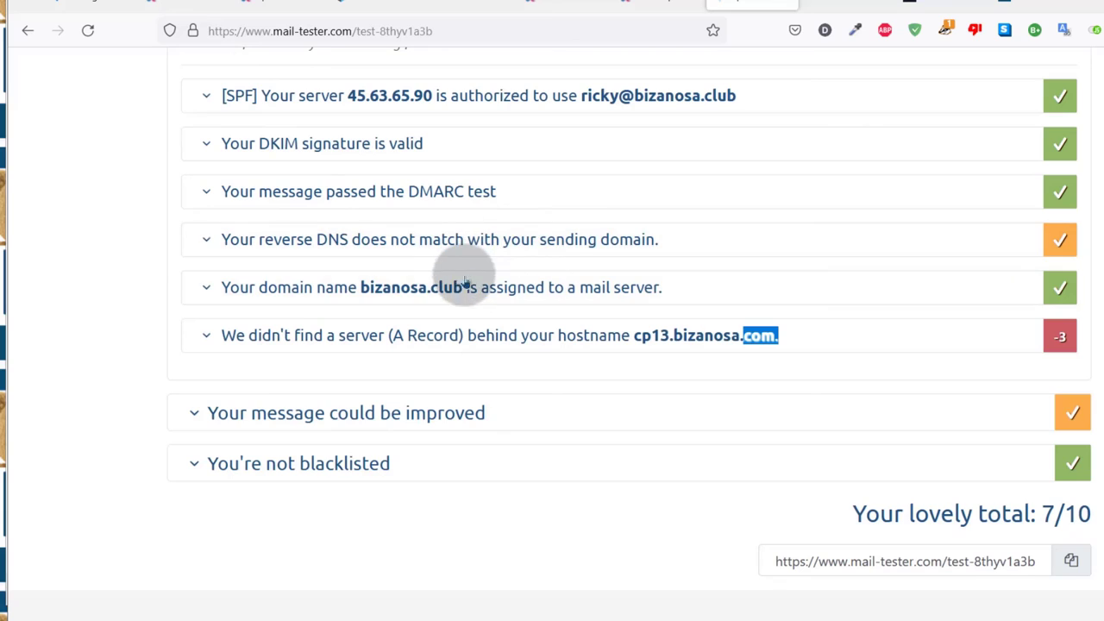
pyautogui.click(209, 332)
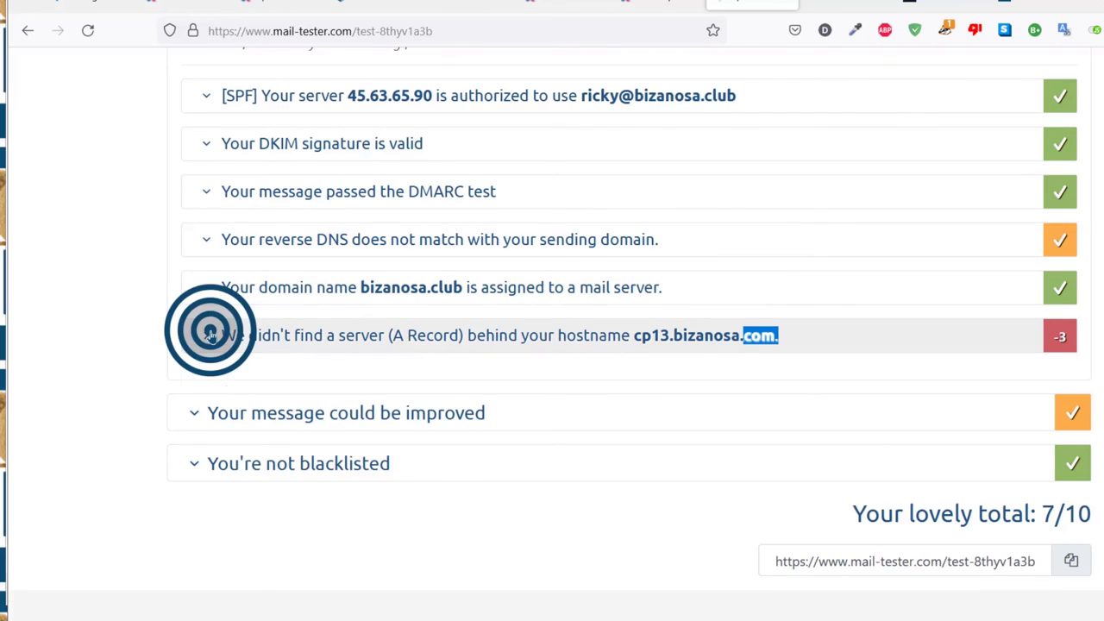
pyautogui.click(785, 336)
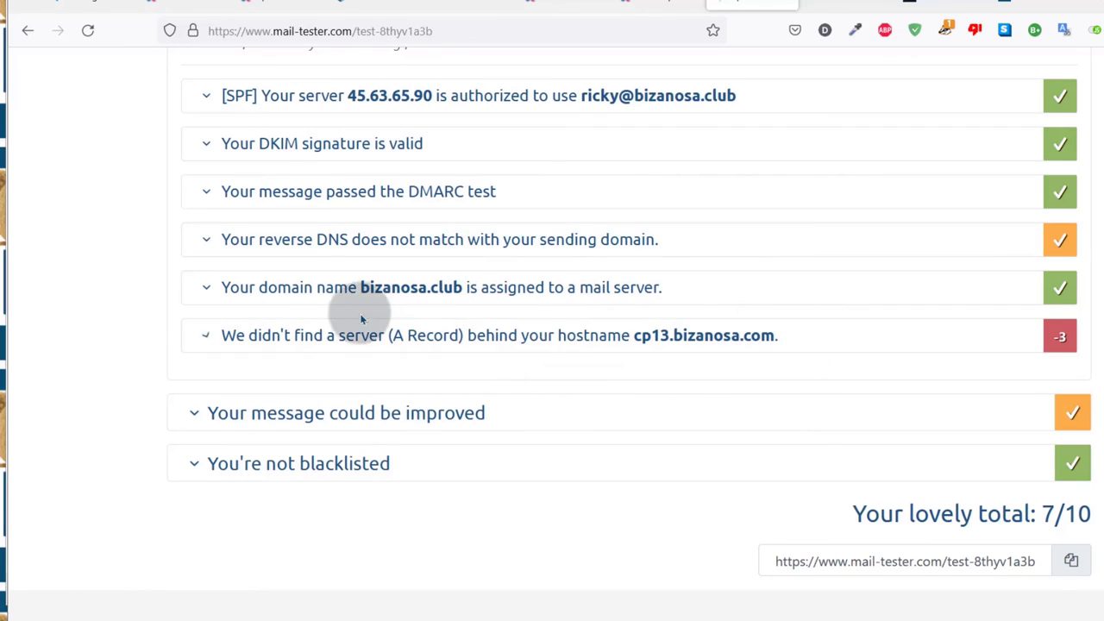
pyautogui.scroll(6, 291, 332)
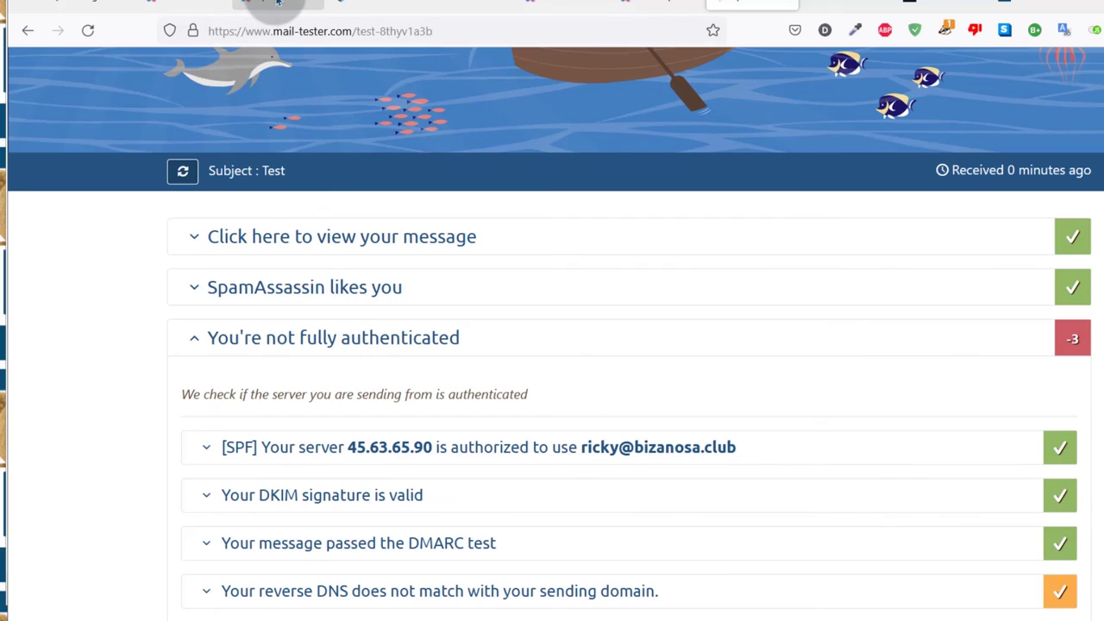
# Step: Review the bizanosa.club DNS records, including the cp13 A record for 45.63.65.90, then return to the SSH terminal
pyautogui.click(277, 3)
pyautogui.scroll(-5, 518, 431)
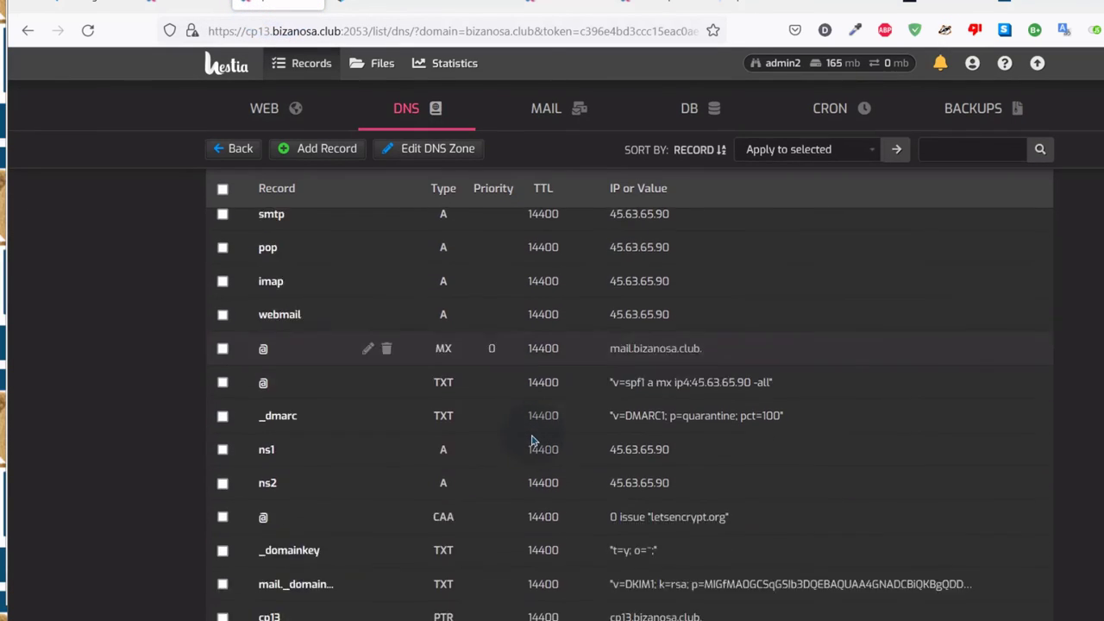
pyautogui.scroll(-1, 388, 483)
pyautogui.scroll(5, 382, 415)
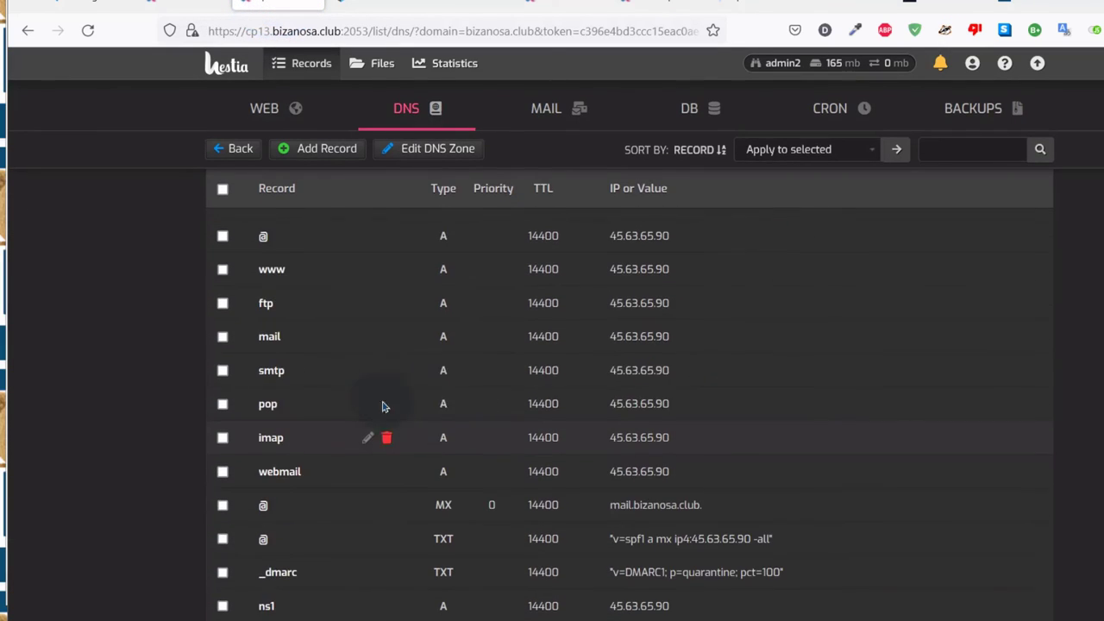
pyautogui.scroll(-4, 432, 446)
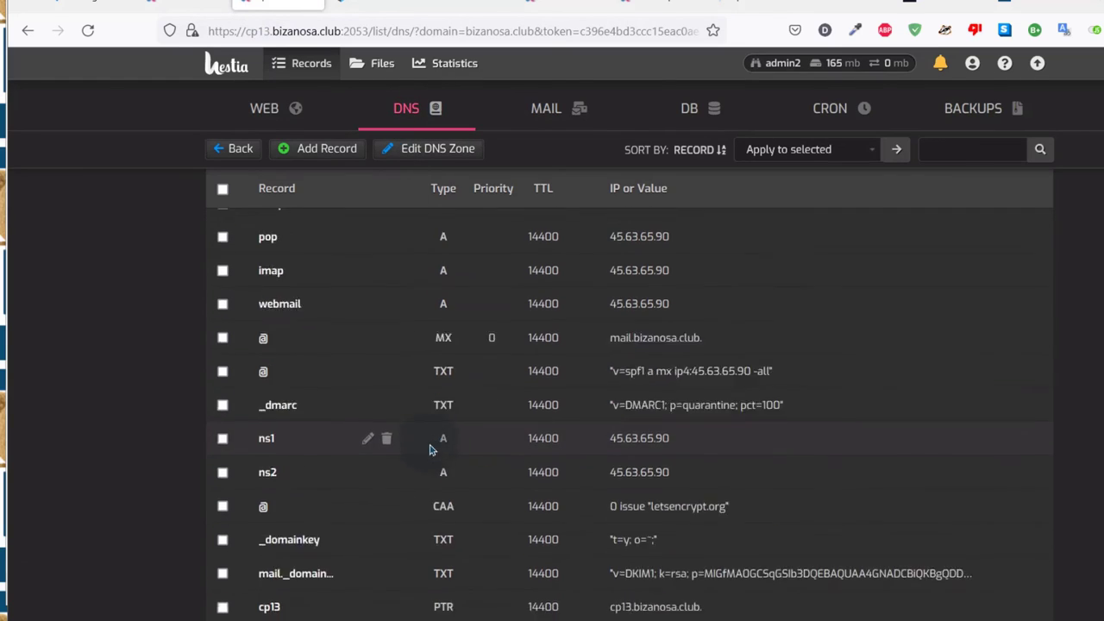
pyautogui.scroll(-3, 437, 380)
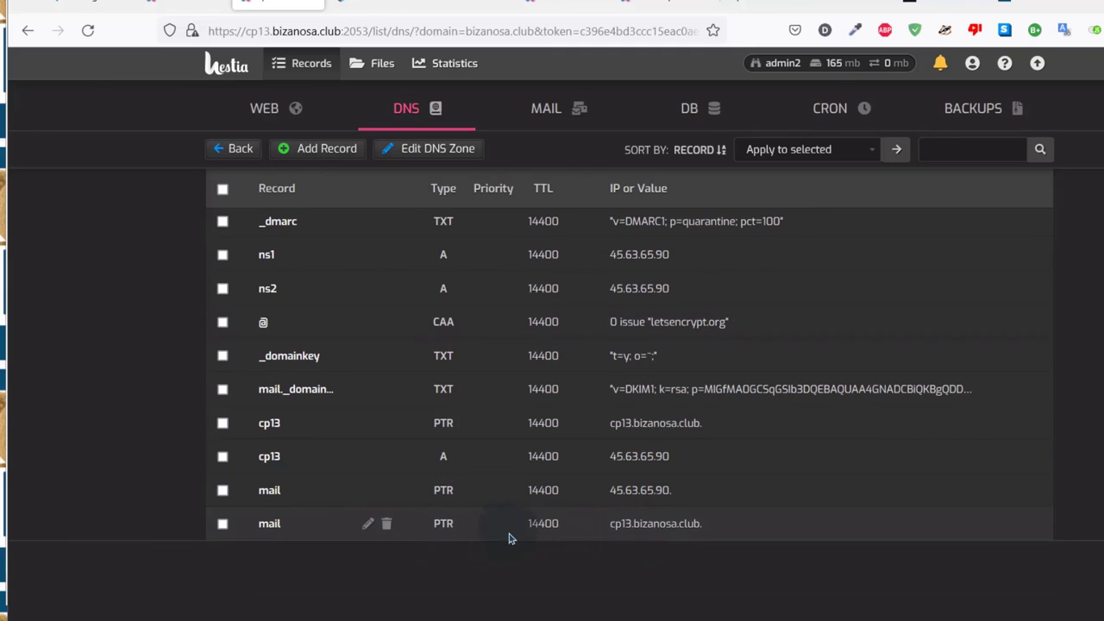
pyautogui.scroll(5, 668, 414)
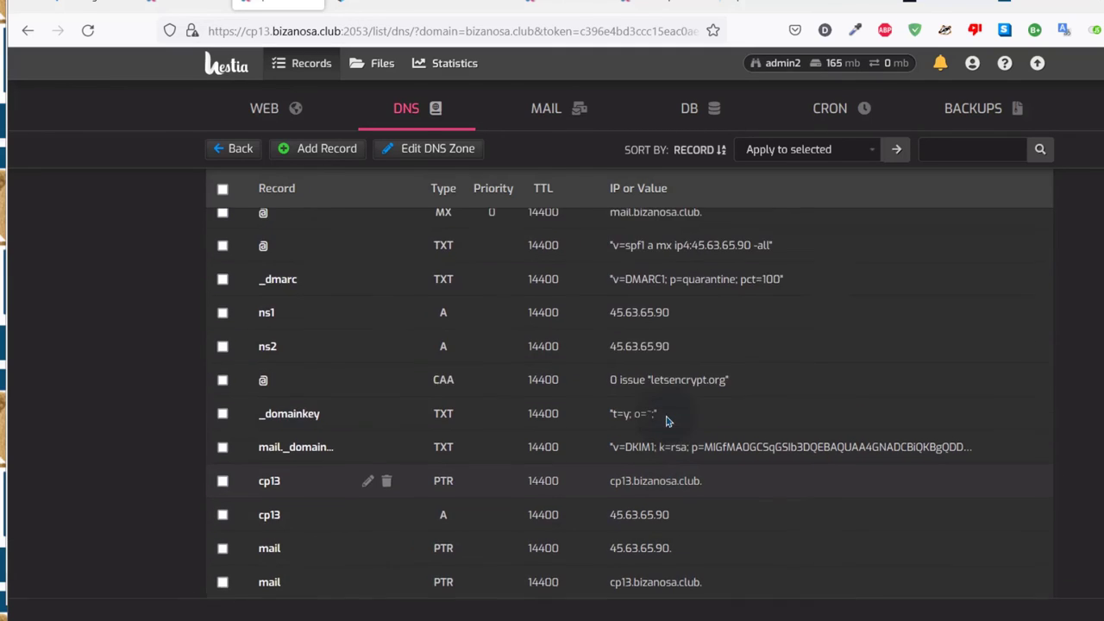
pyautogui.scroll(2, 669, 414)
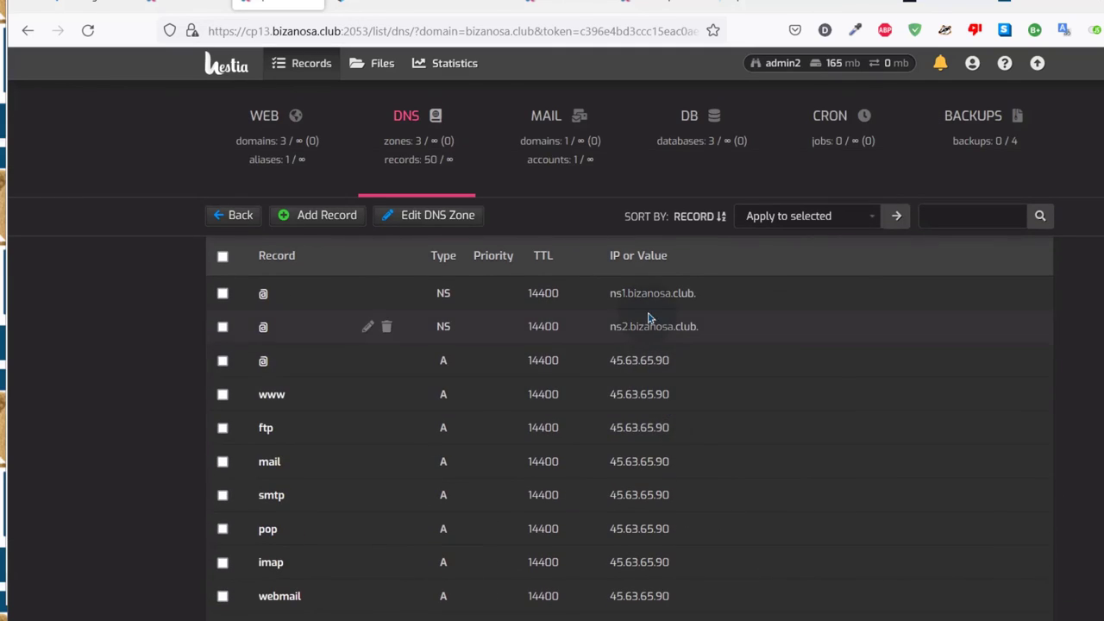
pyautogui.scroll(-2, 646, 523)
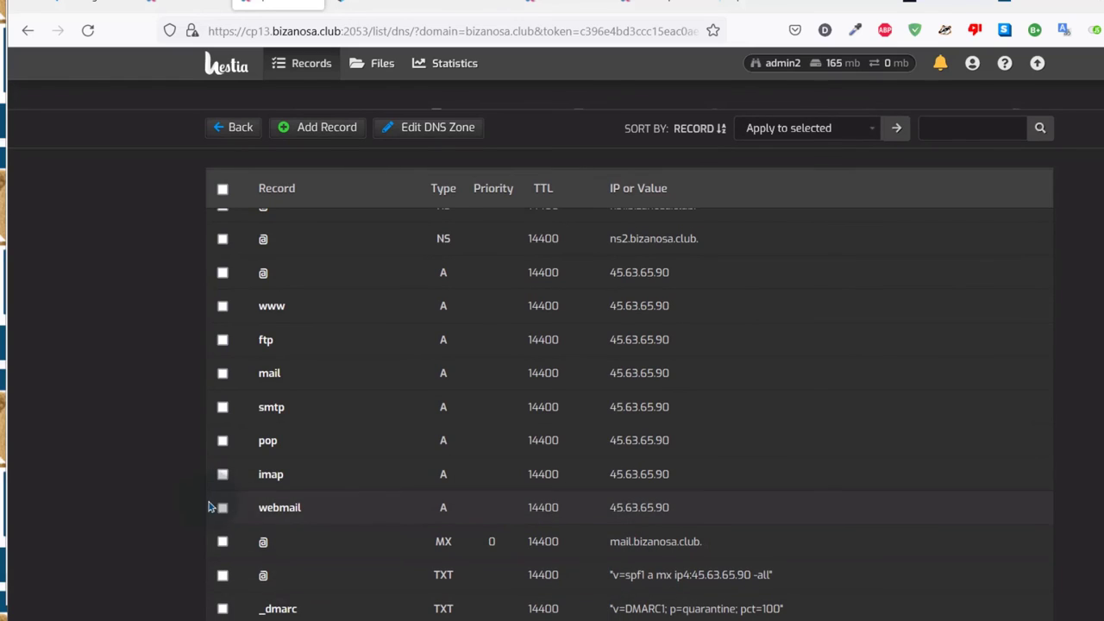
pyautogui.scroll(-4, 161, 510)
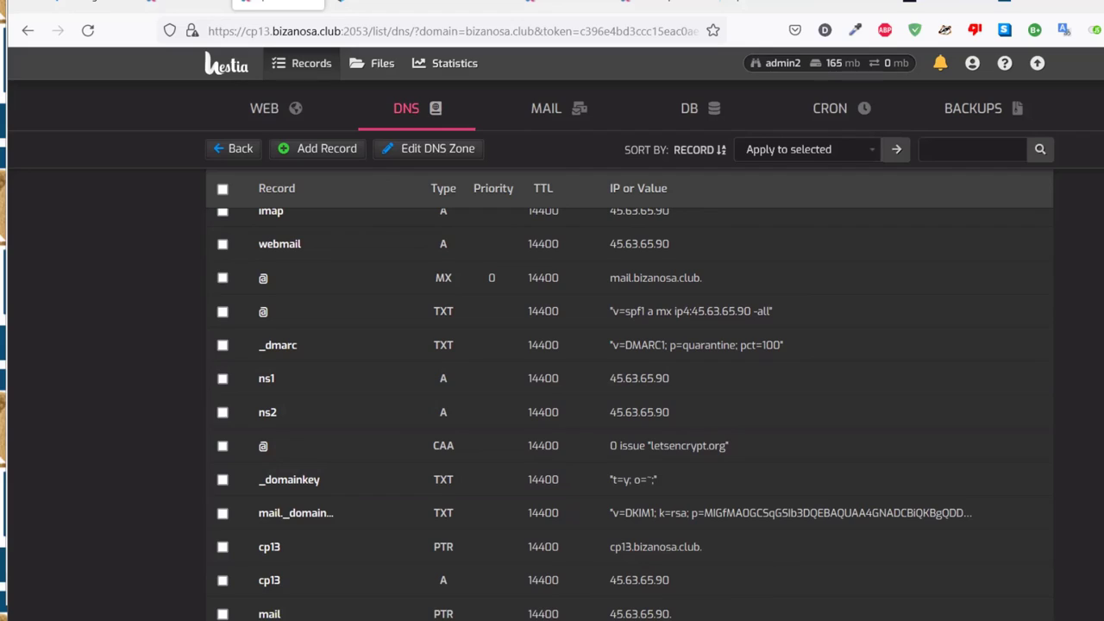
pyautogui.click(377, 603)
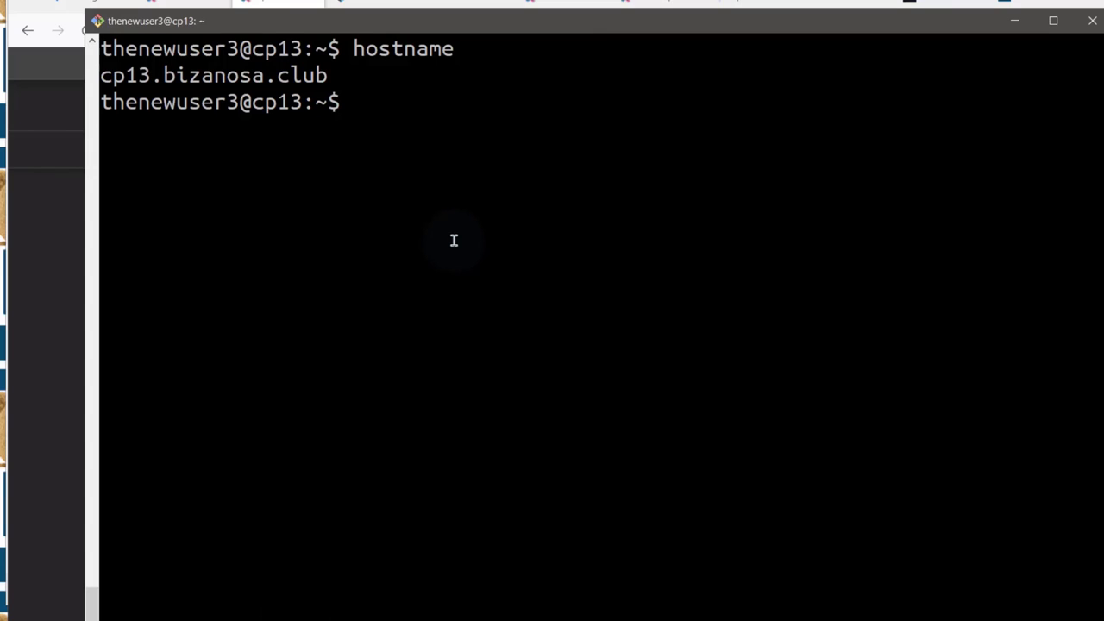
# Step: Confirm the hostname is cp13.bizanosa.club and print the contents of /etc/hosts
pyautogui.press('Up')
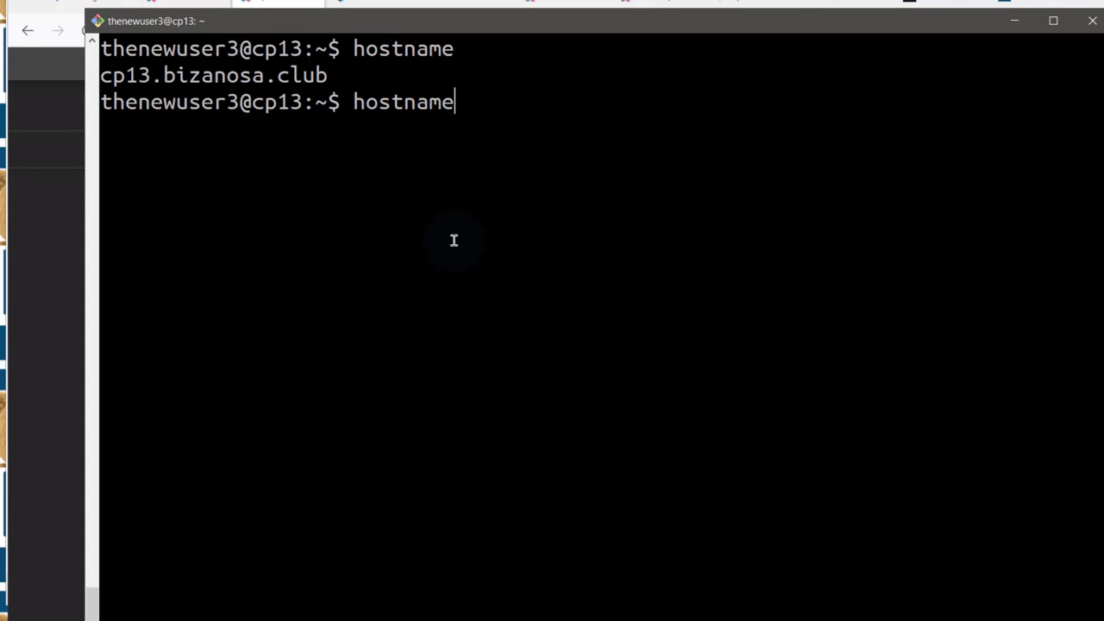
pyautogui.press('Return')
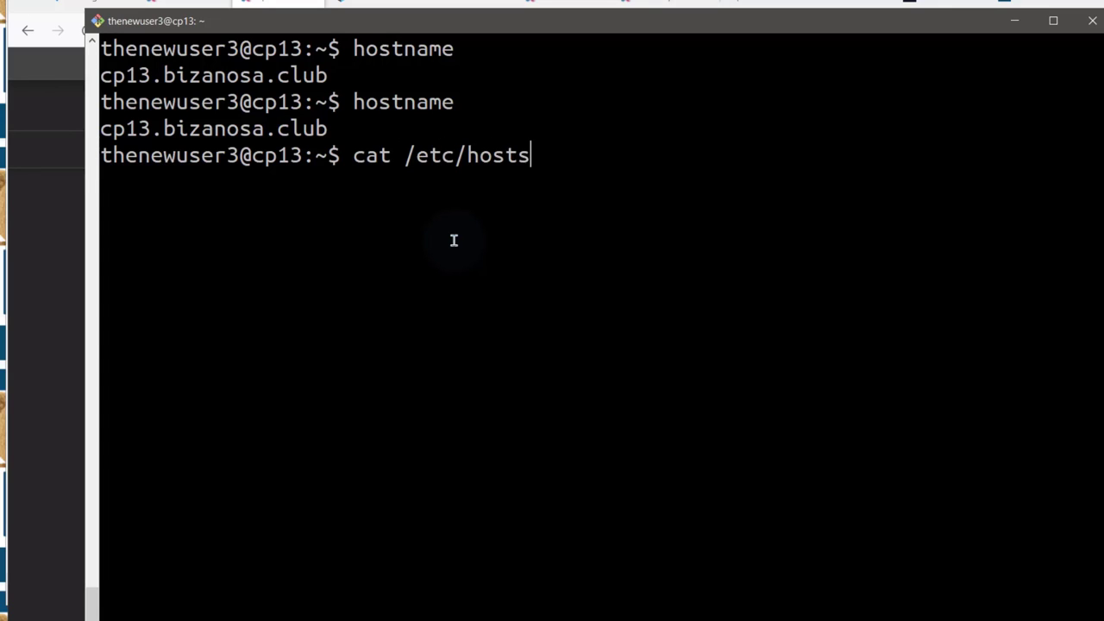
pyautogui.press('Return')
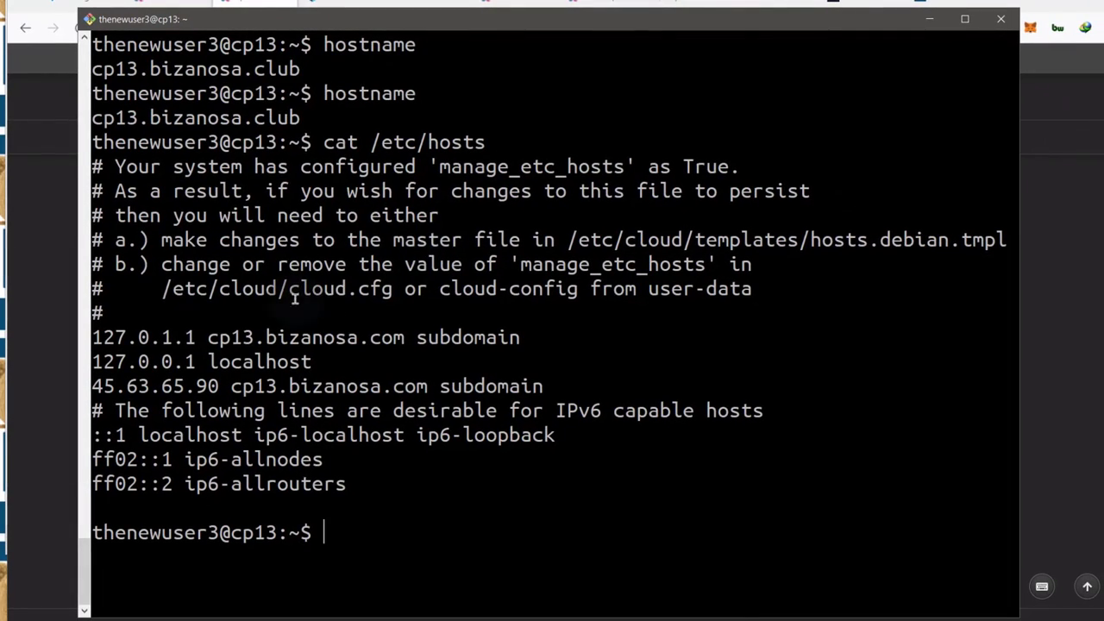
# Step: Open /etc/hosts as root in nano with sudo nano
pyautogui.press('Up')
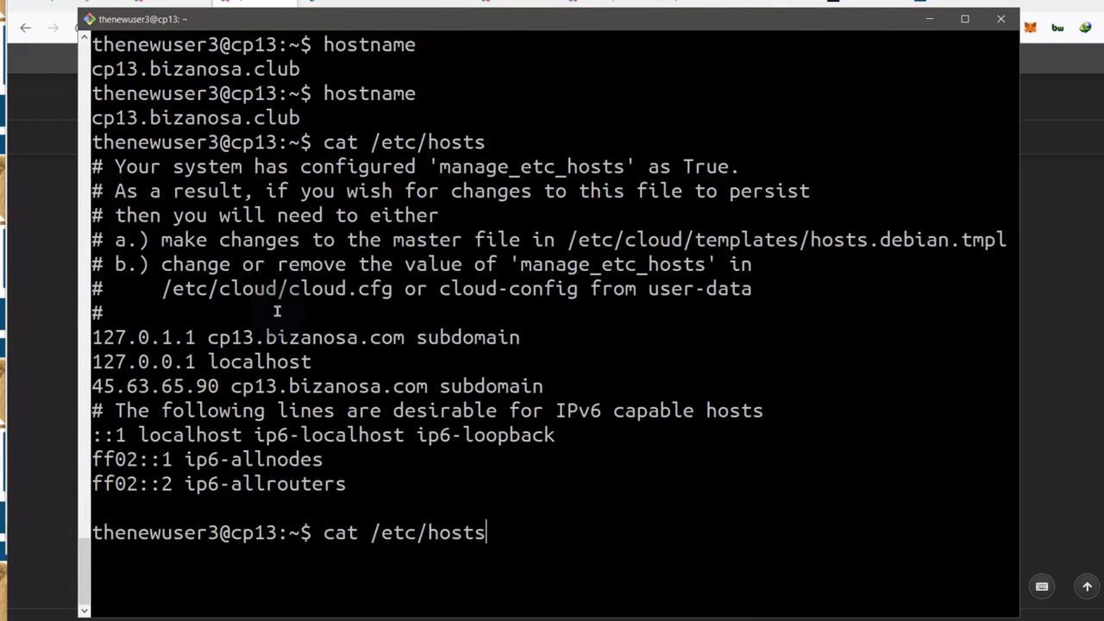
pyautogui.press('Up')
pyautogui.press('Down')
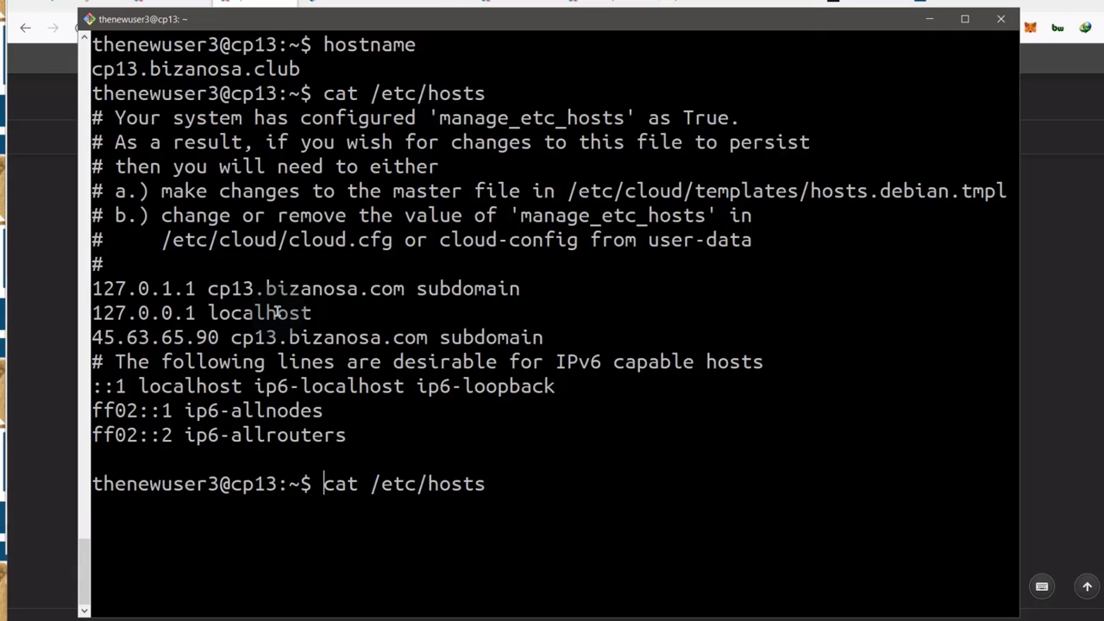
pyautogui.write('sudo')
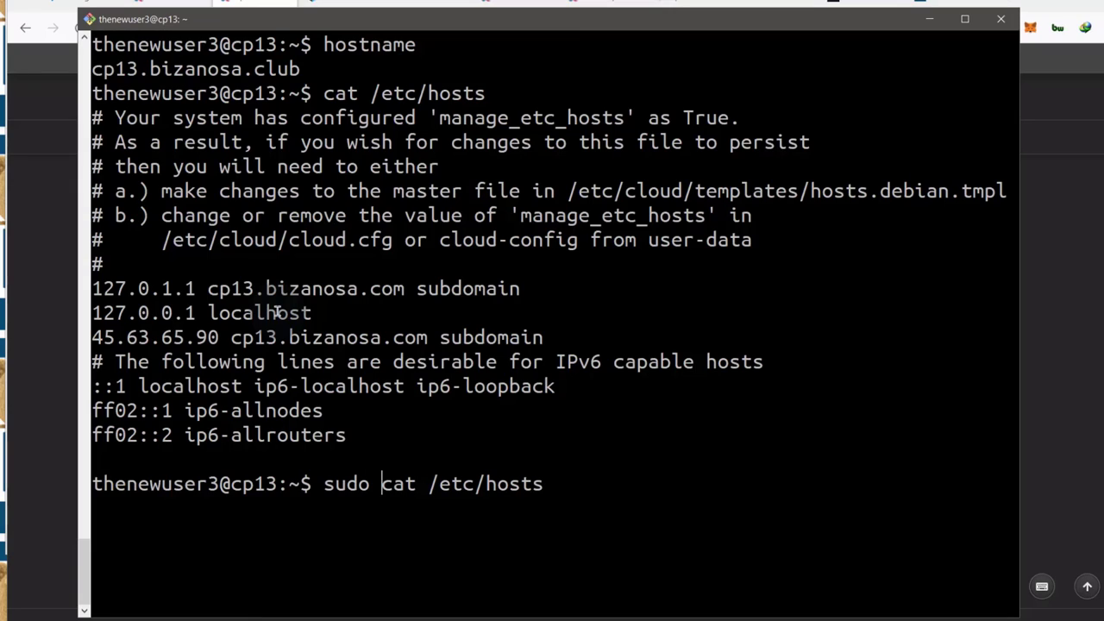
pyautogui.write(' nano')
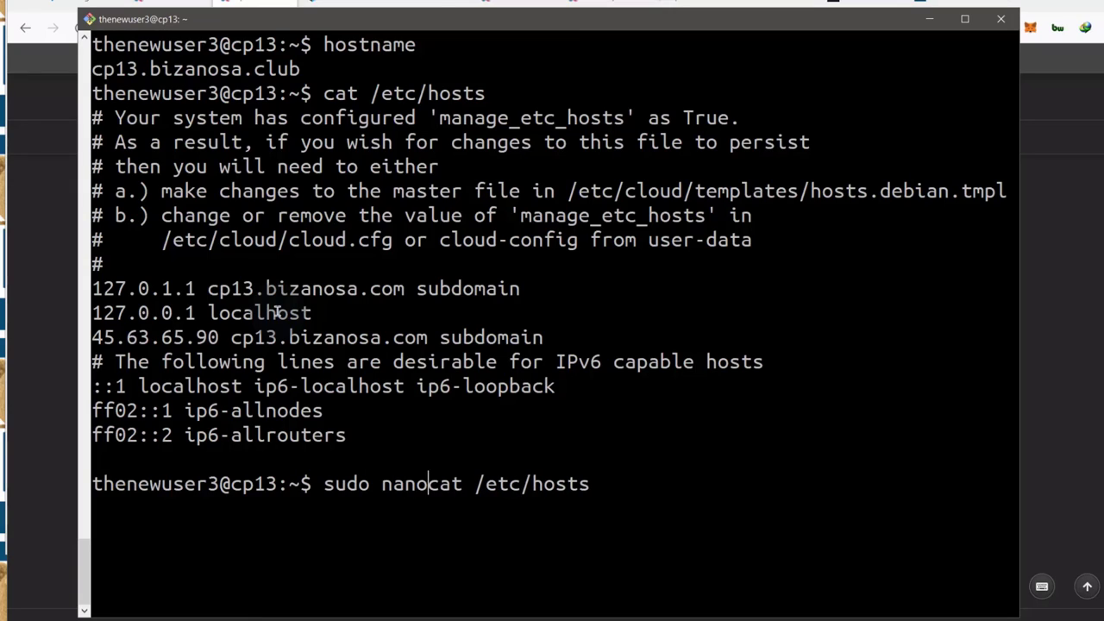
pyautogui.press('Delete')
pyautogui.press('Delete')
pyautogui.press('Delete')
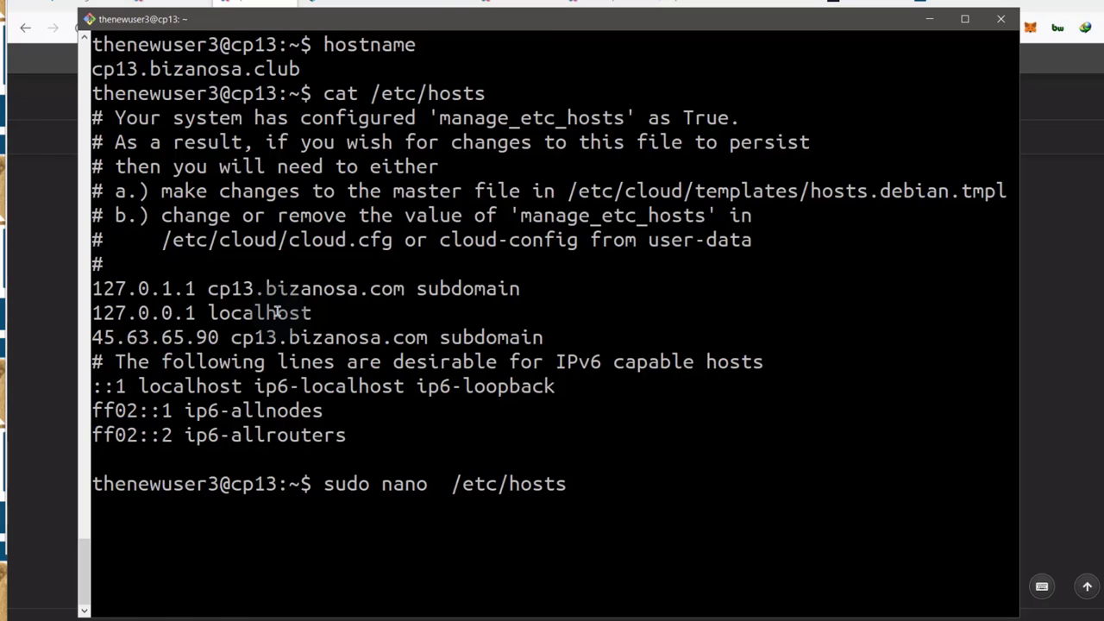
pyautogui.press('Return')
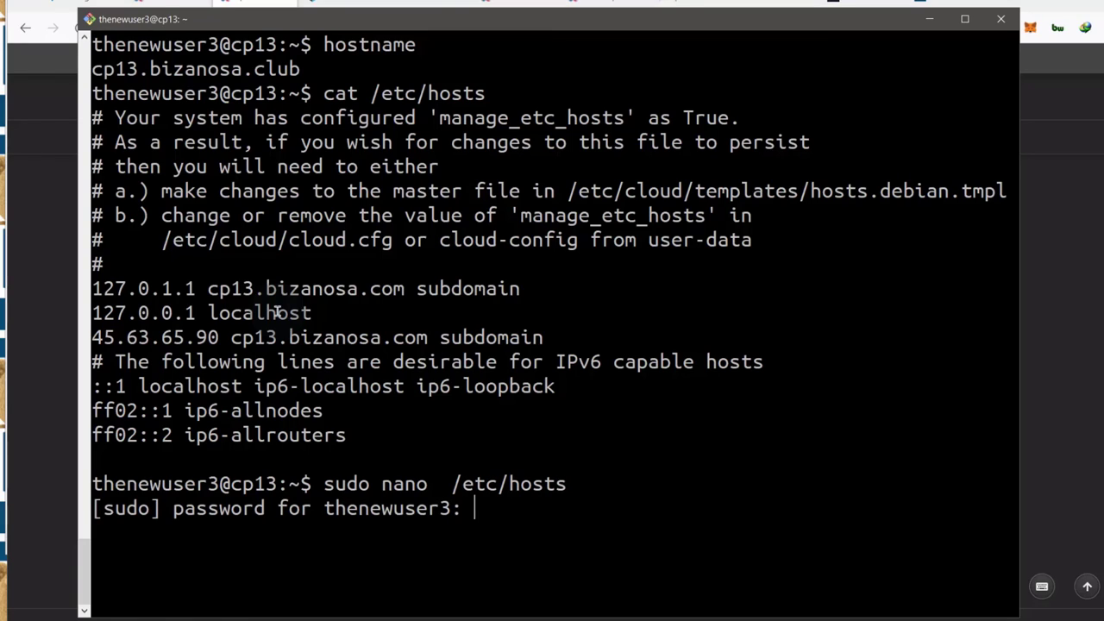
pyautogui.press('Return')
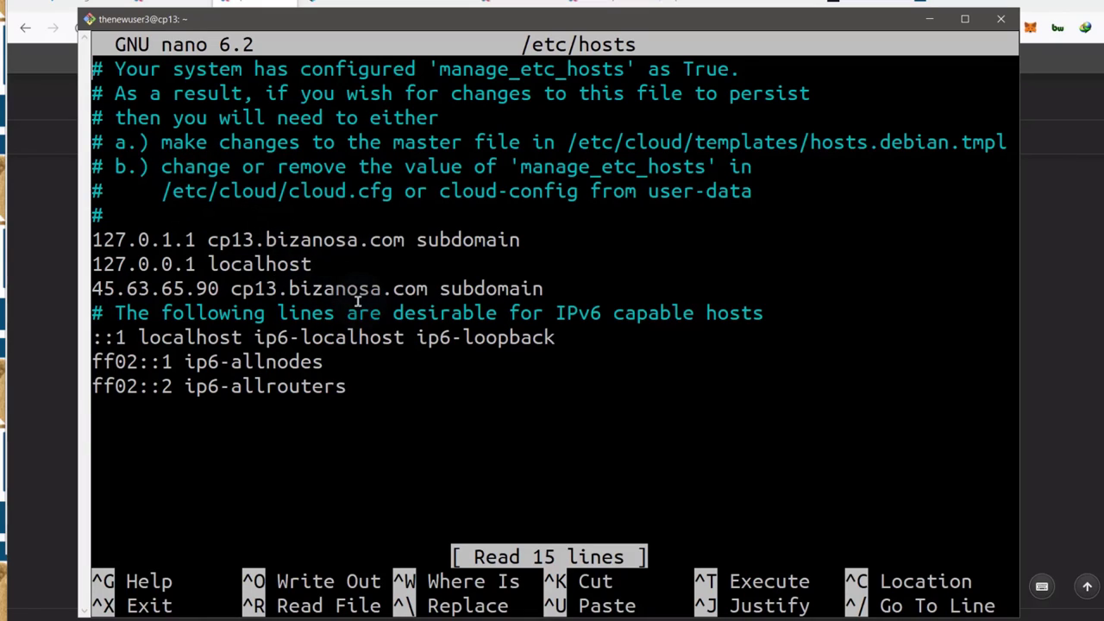
# Step: Copy the /etc/cloud/templates/hosts.debian.tmpl path referenced in the hosts file
pyautogui.click(569, 143)
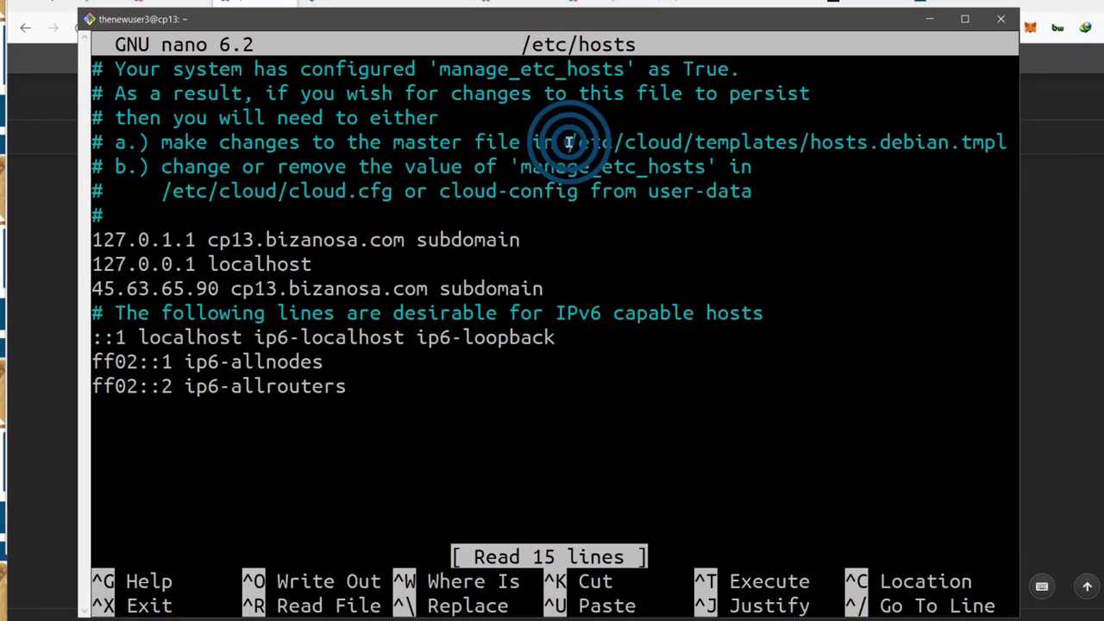
pyautogui.moveTo(572, 143); pyautogui.dragTo(1006, 136)
pyautogui.rightClick(815, 141)
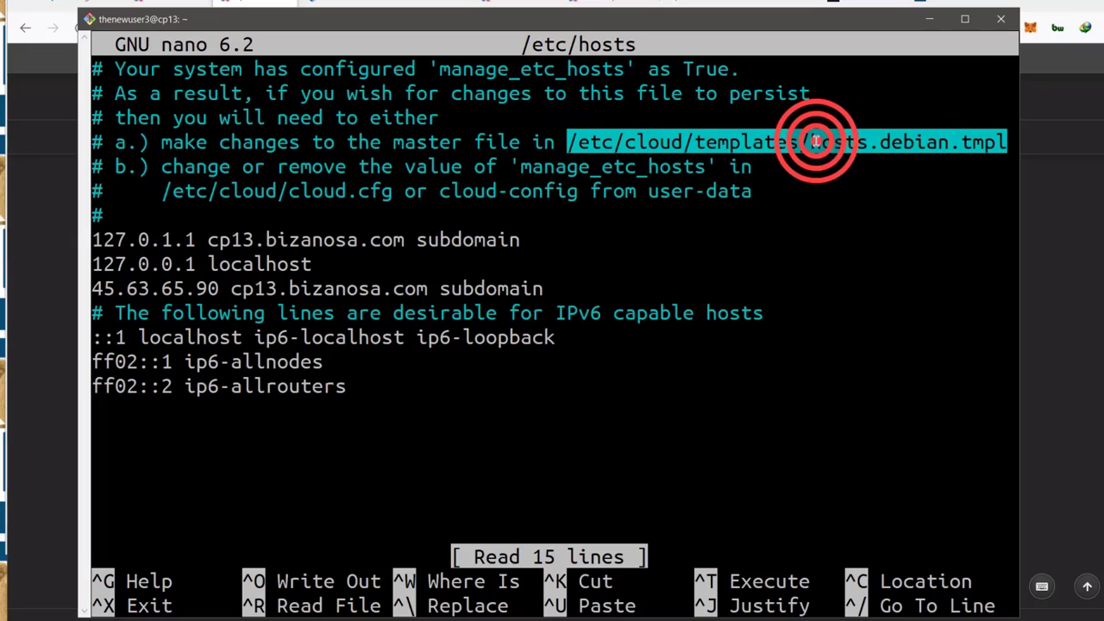
pyautogui.click(873, 168)
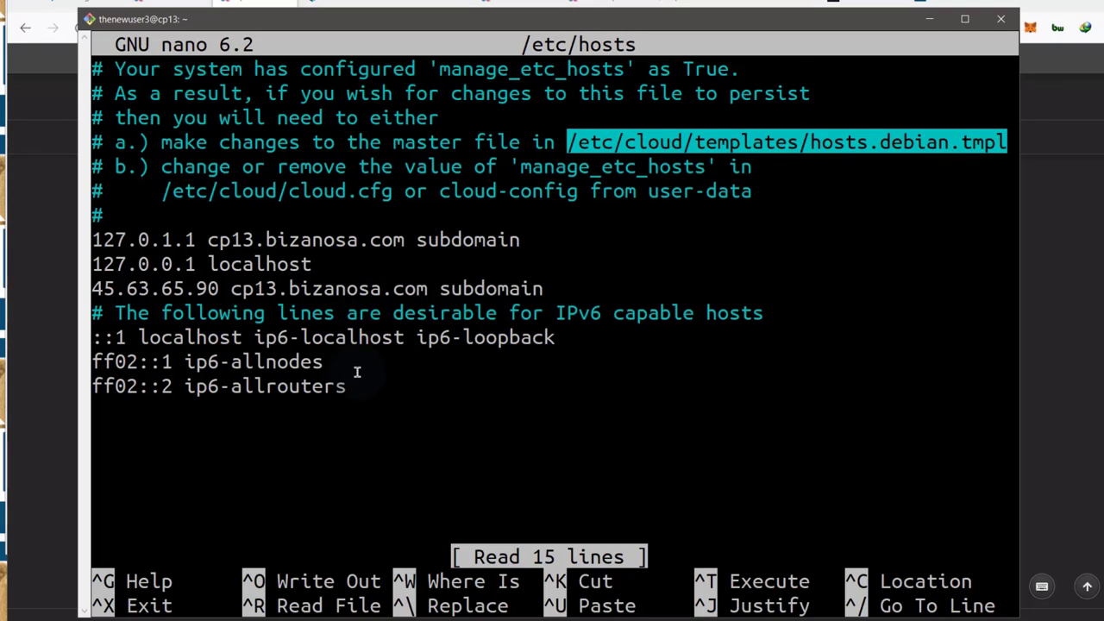
# Step: Leave /etc/hosts unchanged and open /etc/cloud/templates/hosts.debian.tmpl in nano with sudo
pyautogui.hotkey('ctrl', 'x')
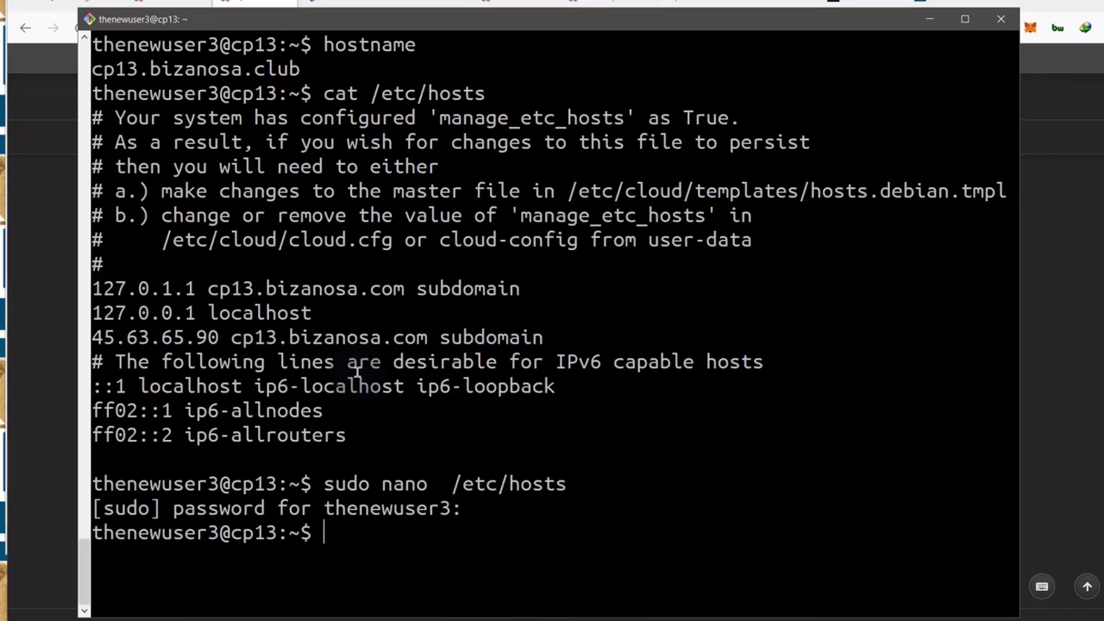
pyautogui.press('Up')
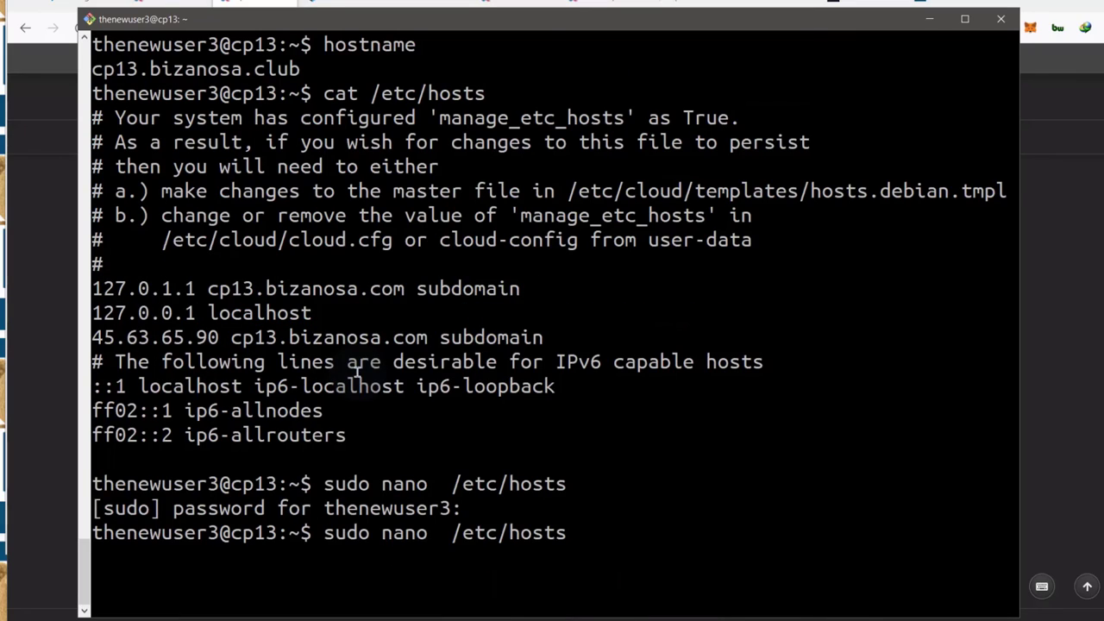
pyautogui.press('BackSpace')
pyautogui.press('BackSpace')
pyautogui.press('BackSpace')
pyautogui.press('BackSpace')
pyautogui.press('BackSpace')
pyautogui.press('BackSpace')
pyautogui.press('BackSpace')
pyautogui.press('BackSpace')
pyautogui.press('BackSpace')
pyautogui.press('BackSpace')
pyautogui.press('BackSpace')
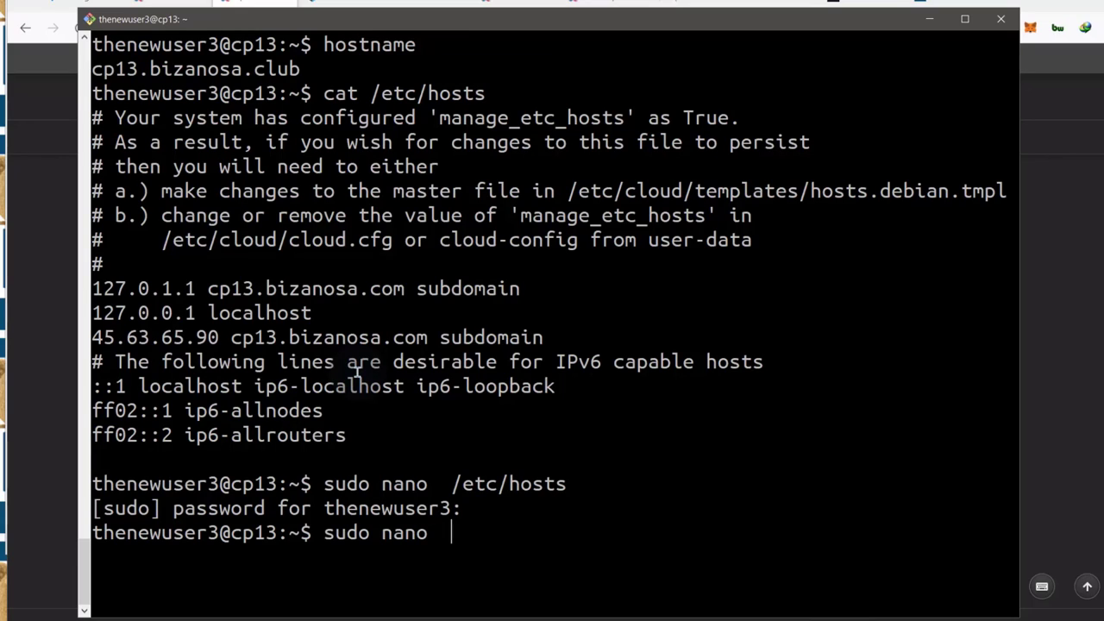
pyautogui.hotkey('ctrl', 'v')
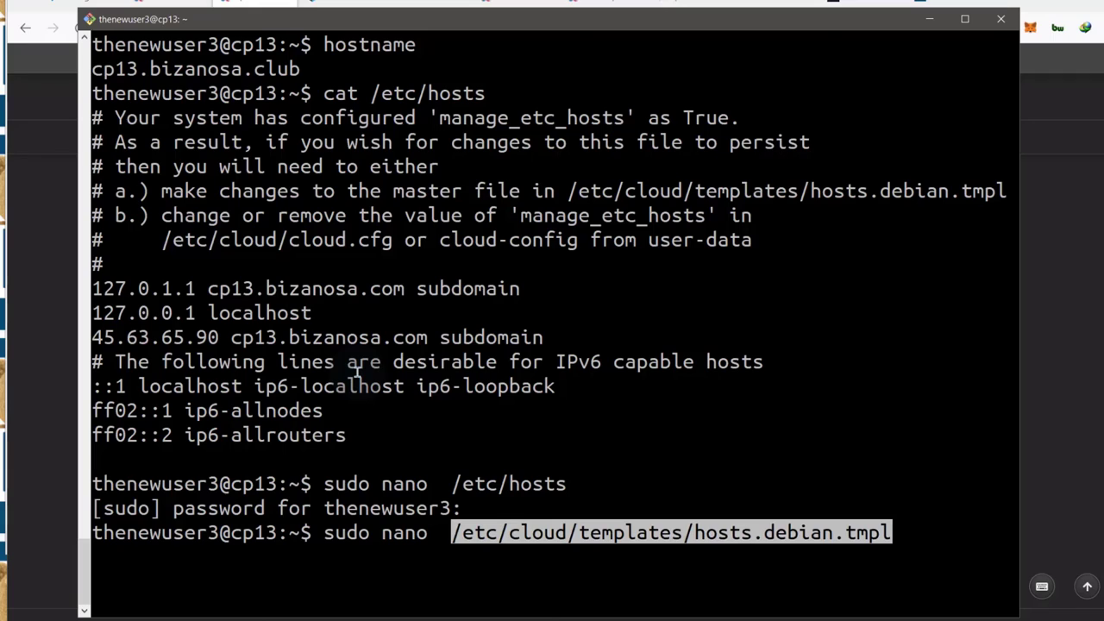
pyautogui.press('Return')
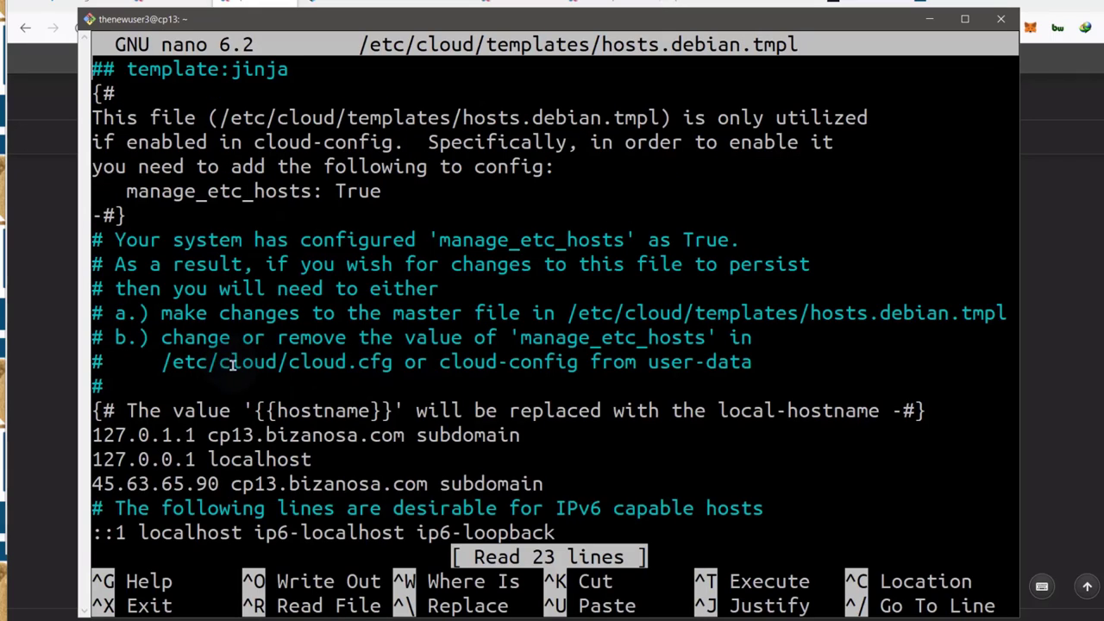
# Step: Change the 45.63.65.90 line to map to 'cp13.bizanosa.club cp13'
pyautogui.press('Down')
pyautogui.press('Down')
pyautogui.press('Down')
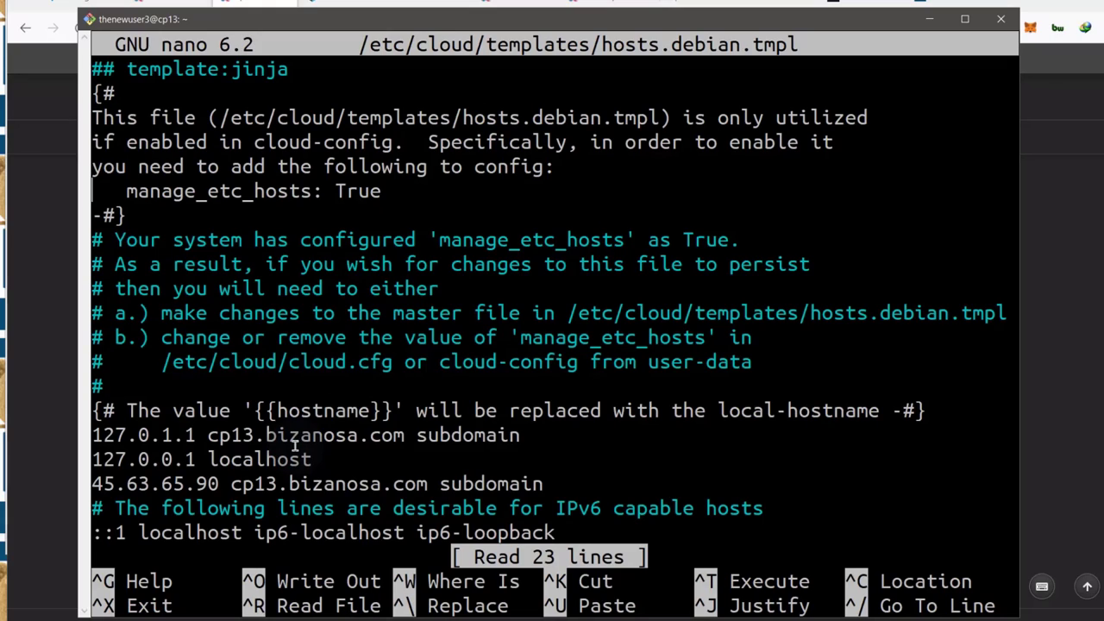
pyautogui.press('Down')
pyautogui.press('Down')
pyautogui.press('Right')
pyautogui.press('Right')
pyautogui.press('Right')
pyautogui.press('Right')
pyautogui.press('Right')
pyautogui.press('Right')
pyautogui.press('Right')
pyautogui.press('Right')
pyautogui.press('Right')
pyautogui.press('Right')
pyautogui.press('Right')
pyautogui.press('Right')
pyautogui.press('Right')
pyautogui.press('Right')
pyautogui.press('Right')
pyautogui.press('Right')
pyautogui.press('Right')
pyautogui.press('Right')
pyautogui.press('Right')
pyautogui.press('Right')
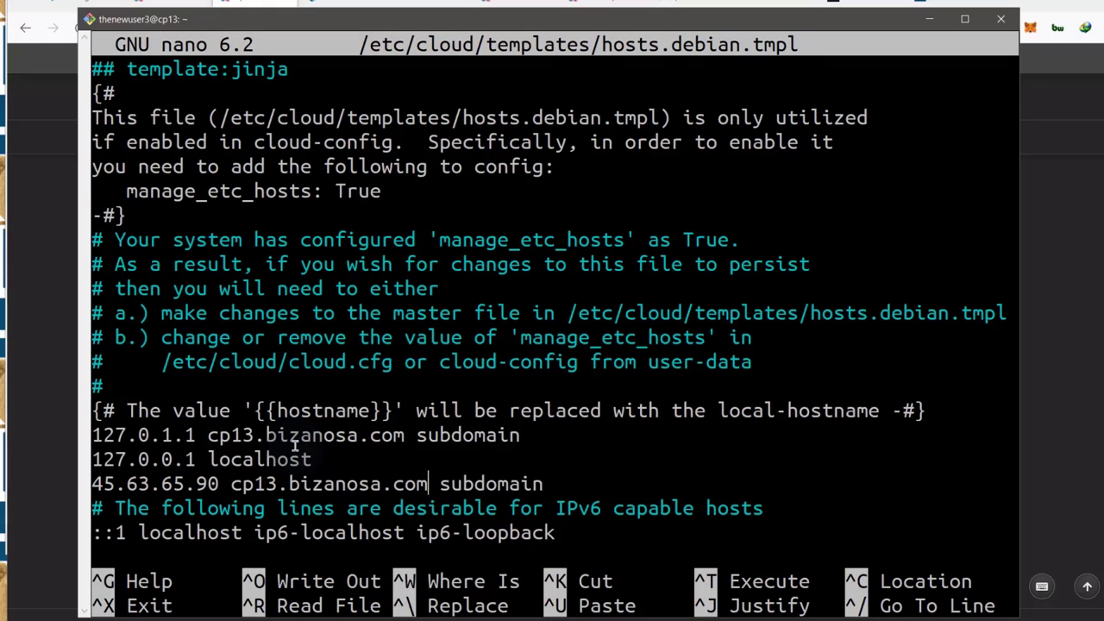
pyautogui.press('BackSpace')
pyautogui.press('BackSpace')
pyautogui.press('BackSpace')
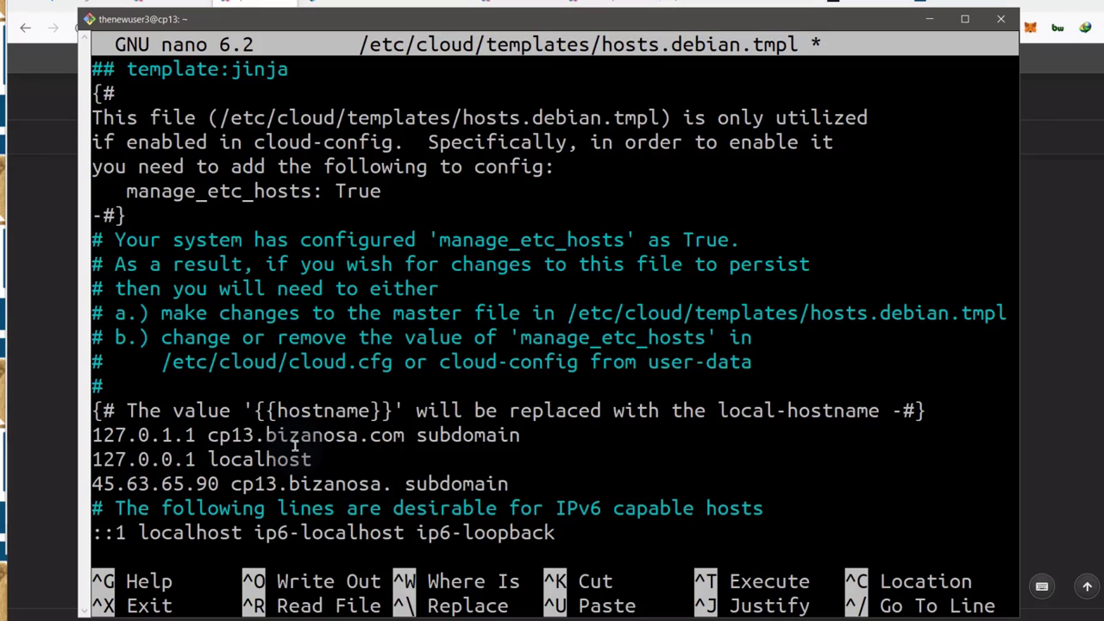
pyautogui.write('club')
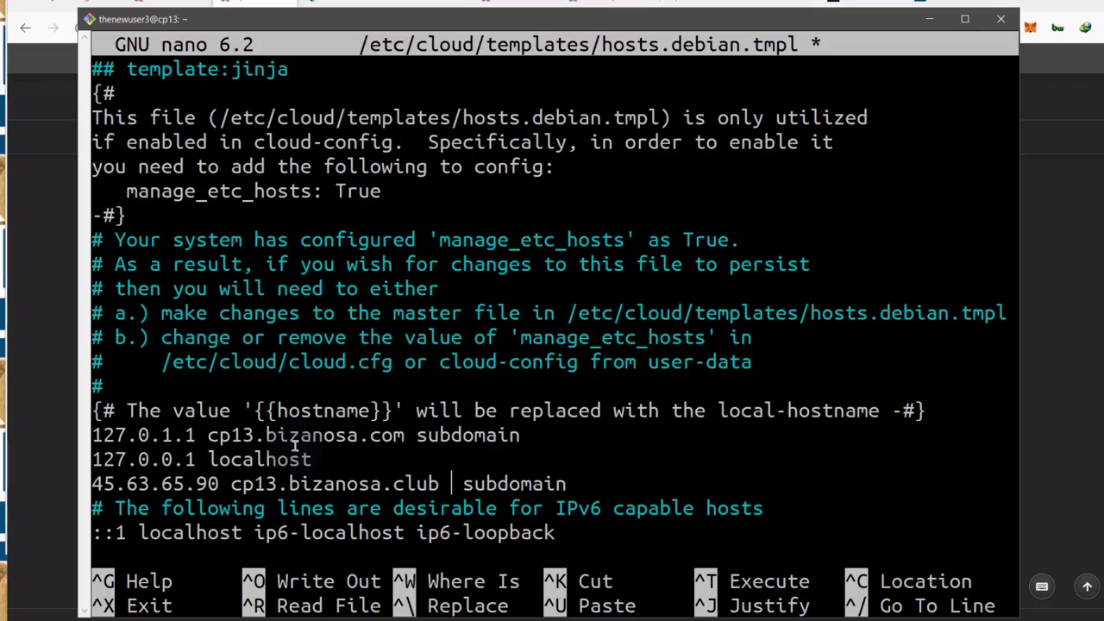
pyautogui.write(' cp13')
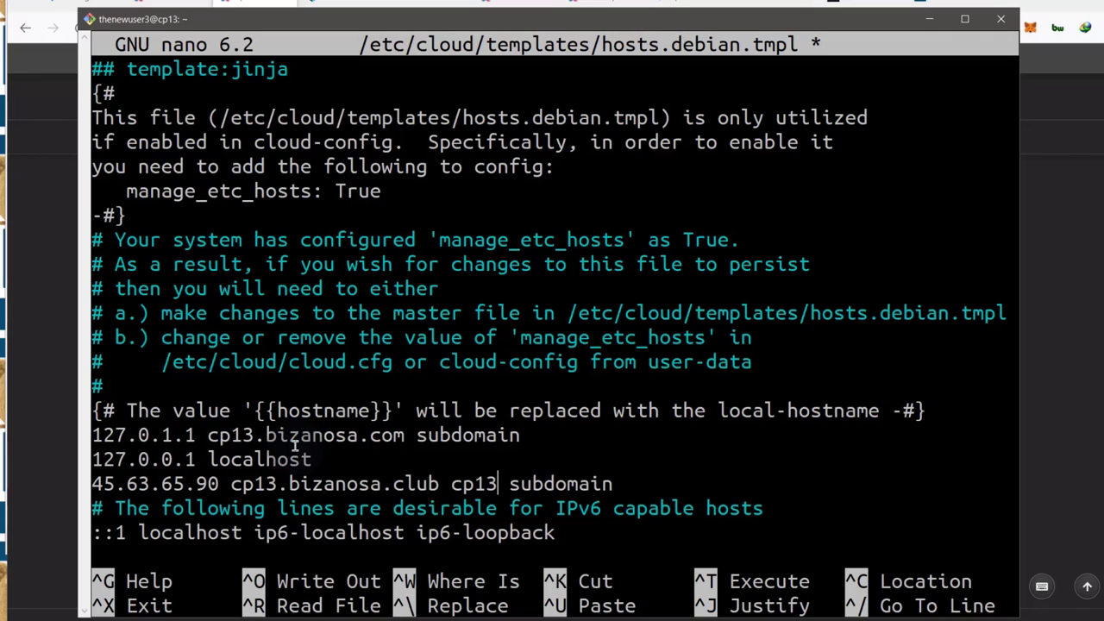
pyautogui.press('Delete')
pyautogui.press('Delete')
pyautogui.press('Delete')
pyautogui.press('Delete')
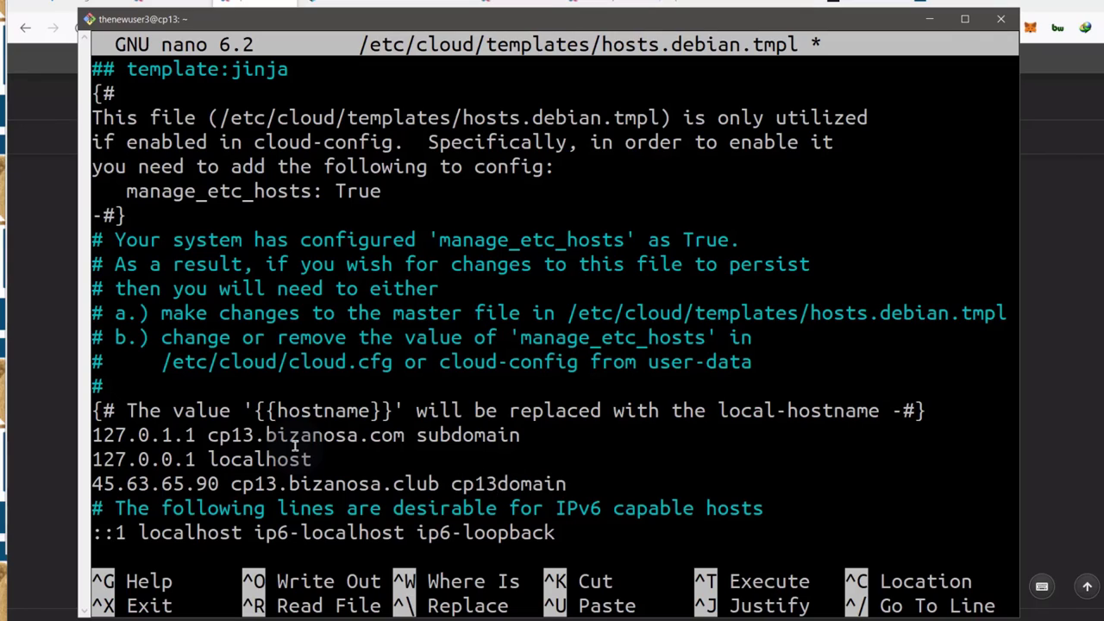
pyautogui.press('Delete')
pyautogui.press('Delete')
pyautogui.press('Delete')
pyautogui.press('Delete')
pyautogui.press('Delete')
pyautogui.press('Delete')
# Step: Change the 127.0.1.1 line to map to 'cp13.bizanosa.club cp13'
pyautogui.press('Up')
pyautogui.press('Up')
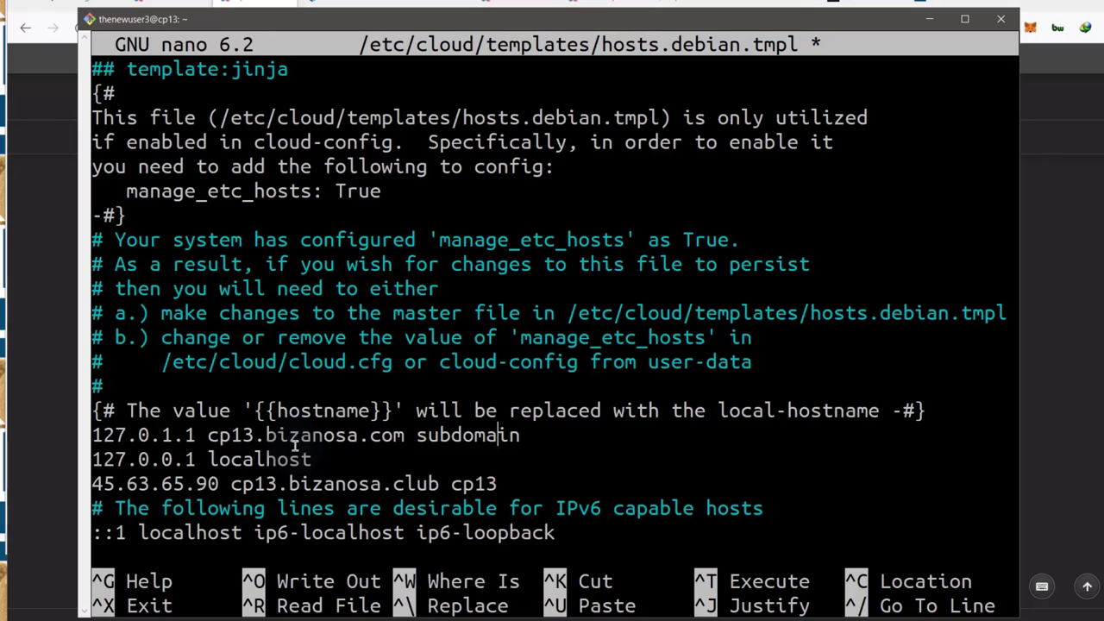
pyautogui.press('Right')
pyautogui.press('Right')
pyautogui.press('BackSpace')
pyautogui.press('BackSpace')
pyautogui.press('BackSpace')
pyautogui.press('BackSpace')
pyautogui.press('BackSpace')
pyautogui.press('BackSpace')
pyautogui.press('BackSpace')
pyautogui.press('BackSpace')
pyautogui.press('BackSpace')
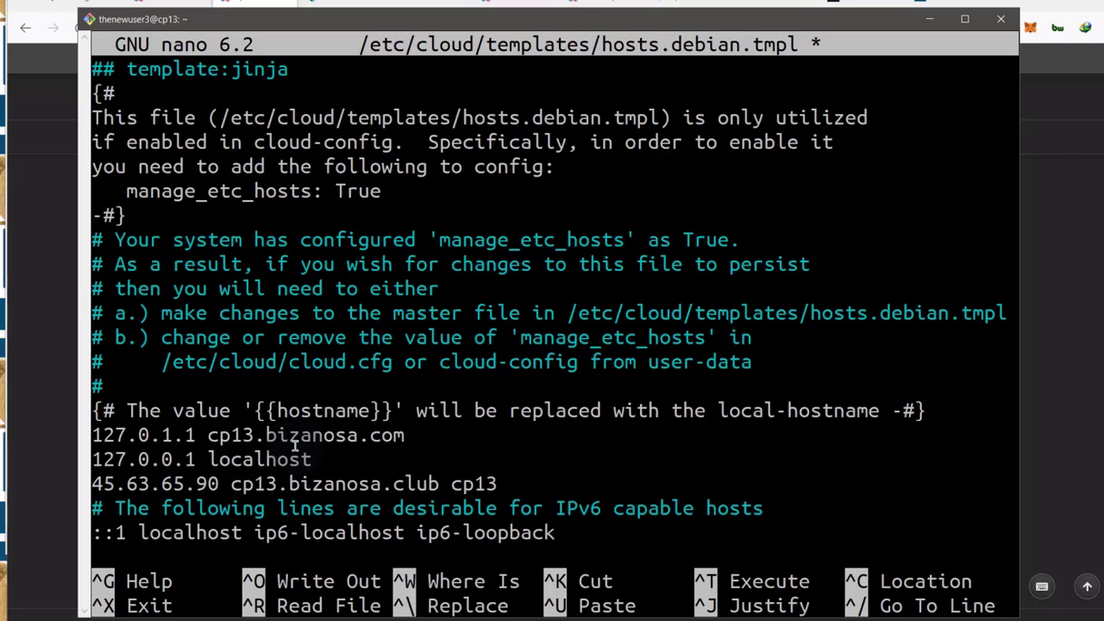
pyautogui.write('cp13')
pyautogui.press('Left')
pyautogui.press('Left')
pyautogui.press('Left')
pyautogui.press('Left')
pyautogui.press('Left')
pyautogui.press('BackSpace')
pyautogui.press('BackSpace')
pyautogui.write('lub')
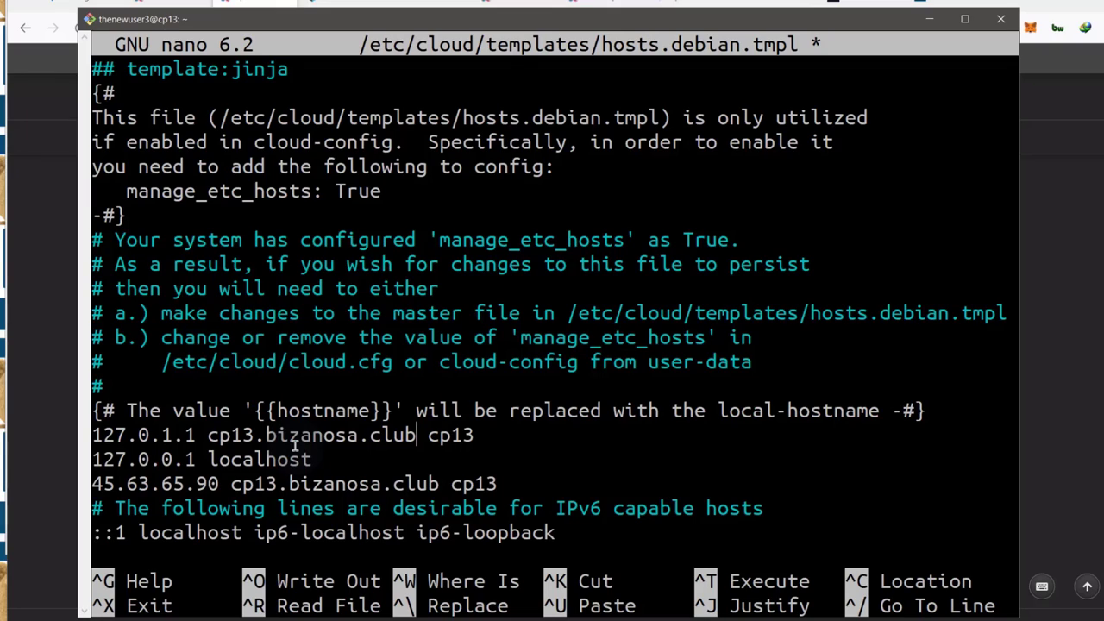
# Step: Save the edited hosts template and return to the shell
pyautogui.hotkey('ctrl', 'x')
pyautogui.press('y')
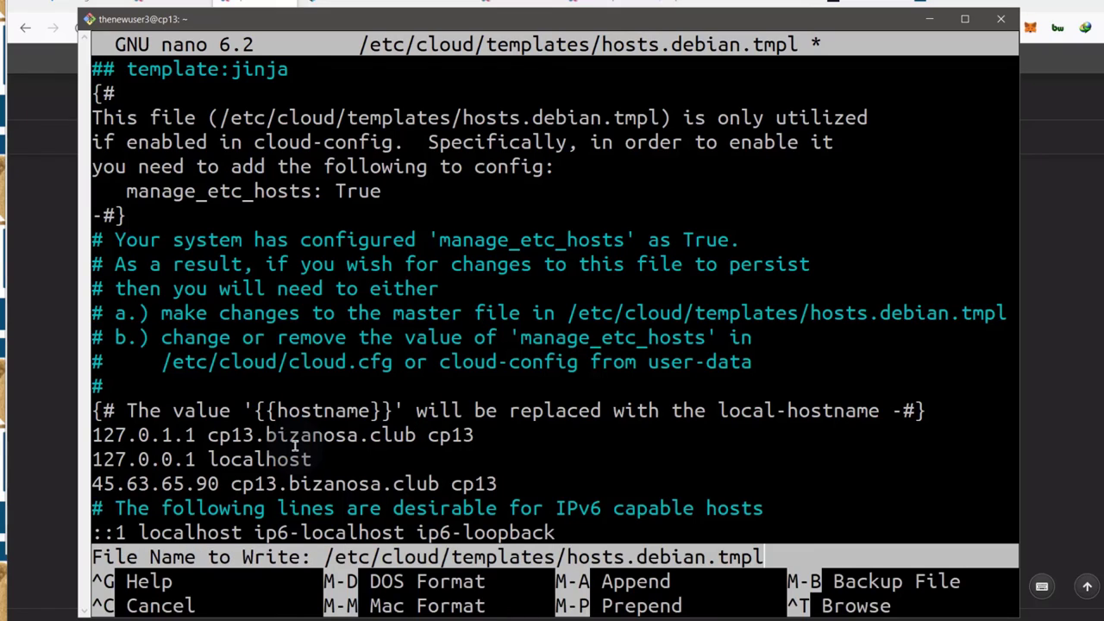
pyautogui.press('Return')
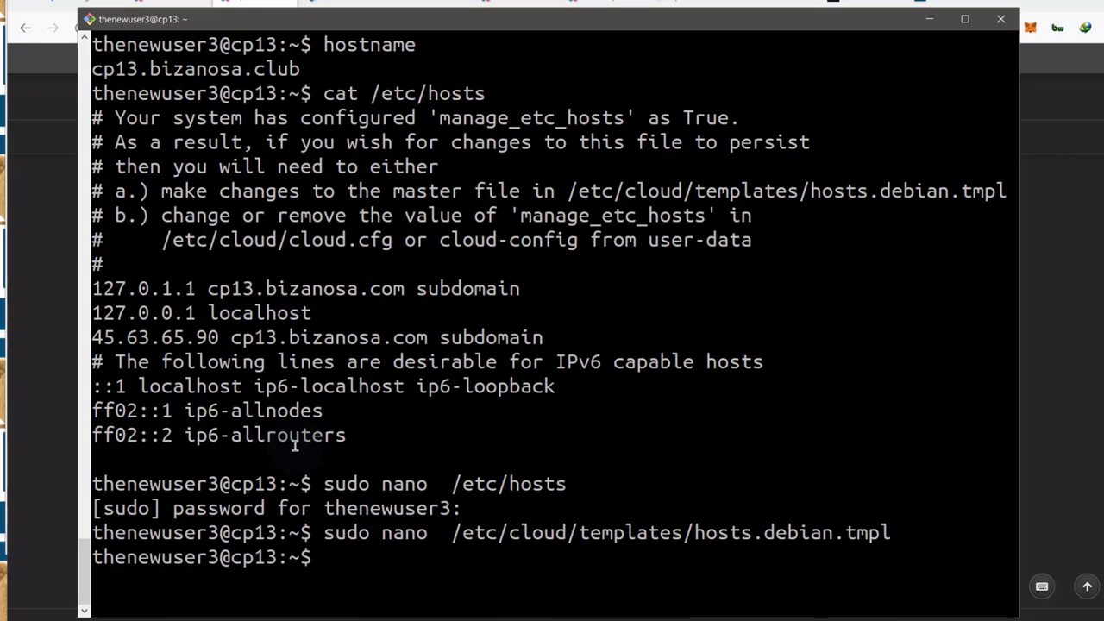
# Step: Reboot the server with sudo reboot and reconnect over SSH
pyautogui.write('sudo reboot')
pyautogui.press('Return')
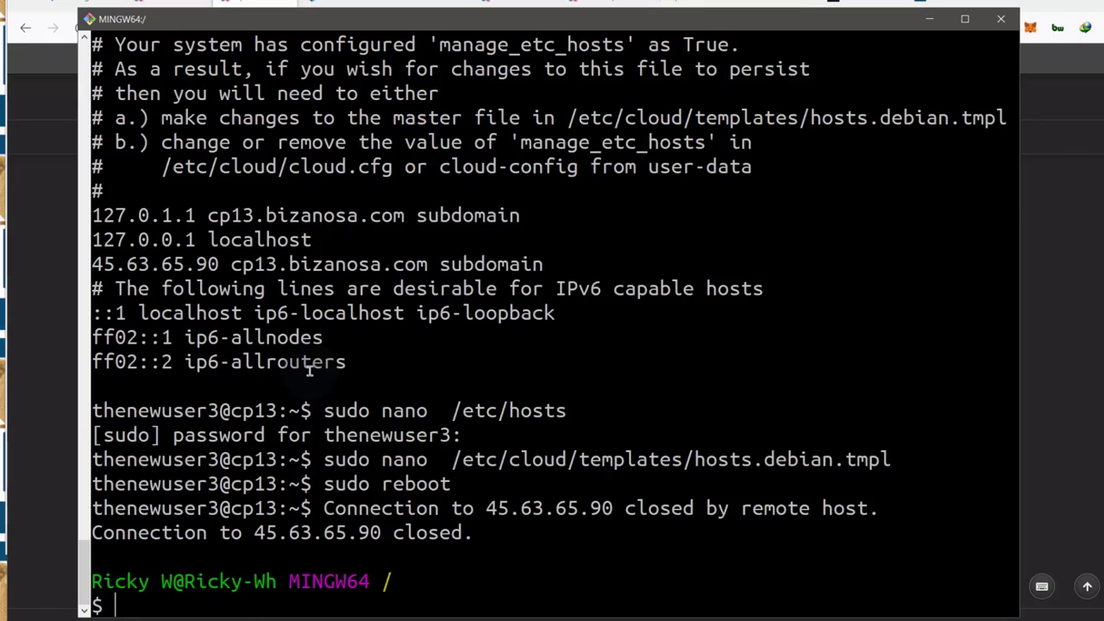
pyautogui.hotkey('ctrl', 'l')
pyautogui.press('Up')
pyautogui.press('Return')
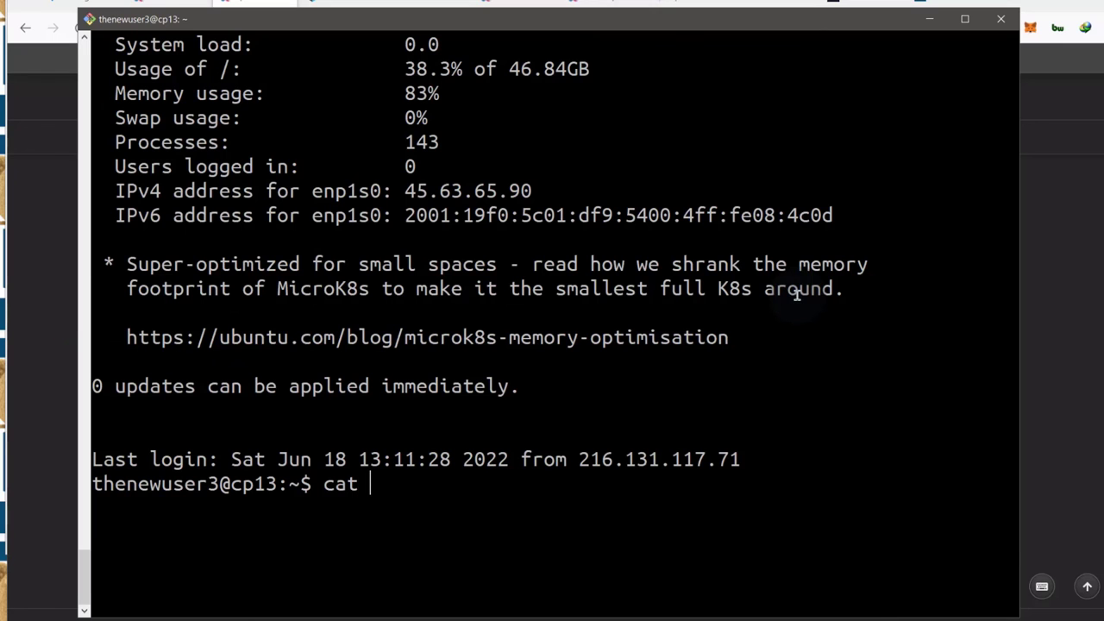
# Step: Verify /etc/hosts lists cp13.bizanosa.club for both entries, then return to the 7/10 mail-tester report
pyautogui.write('/etc/hosts')
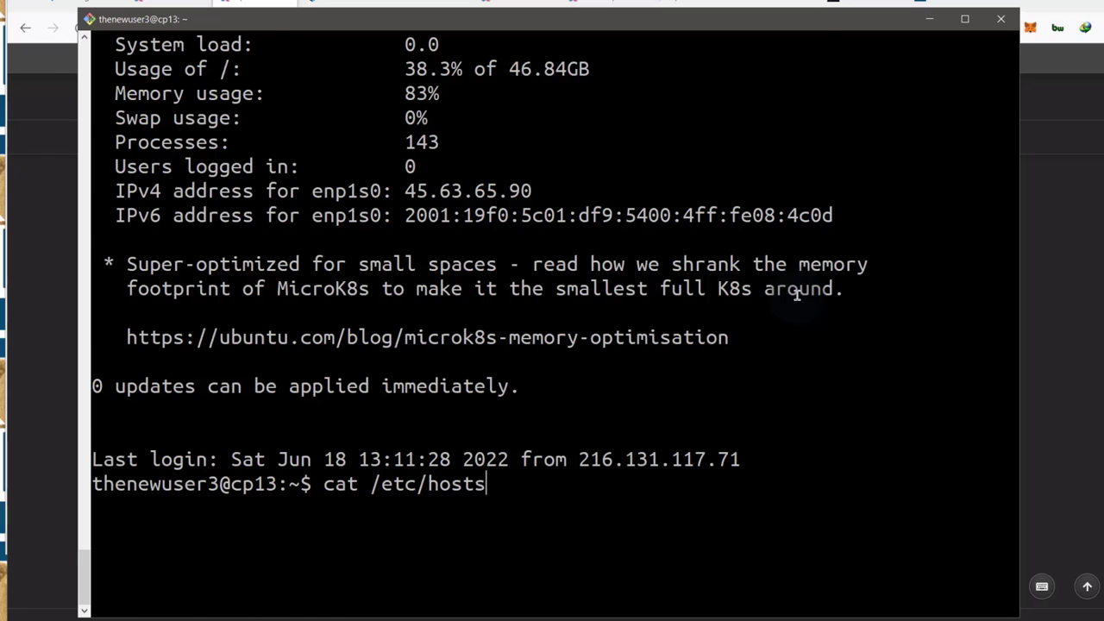
pyautogui.press('Return')
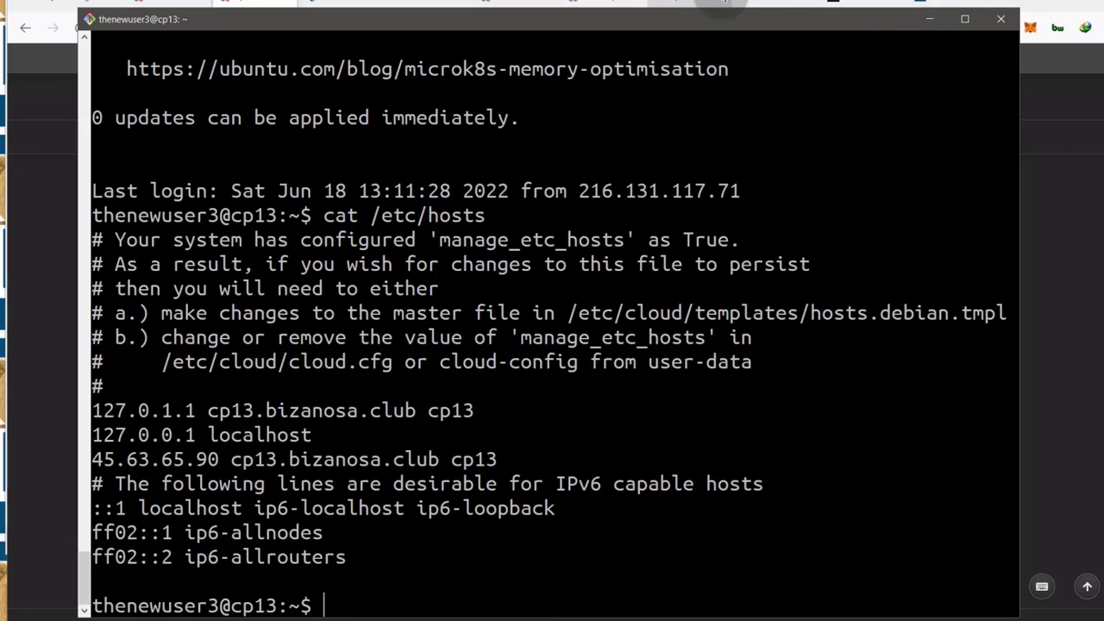
pyautogui.click(686, 5)
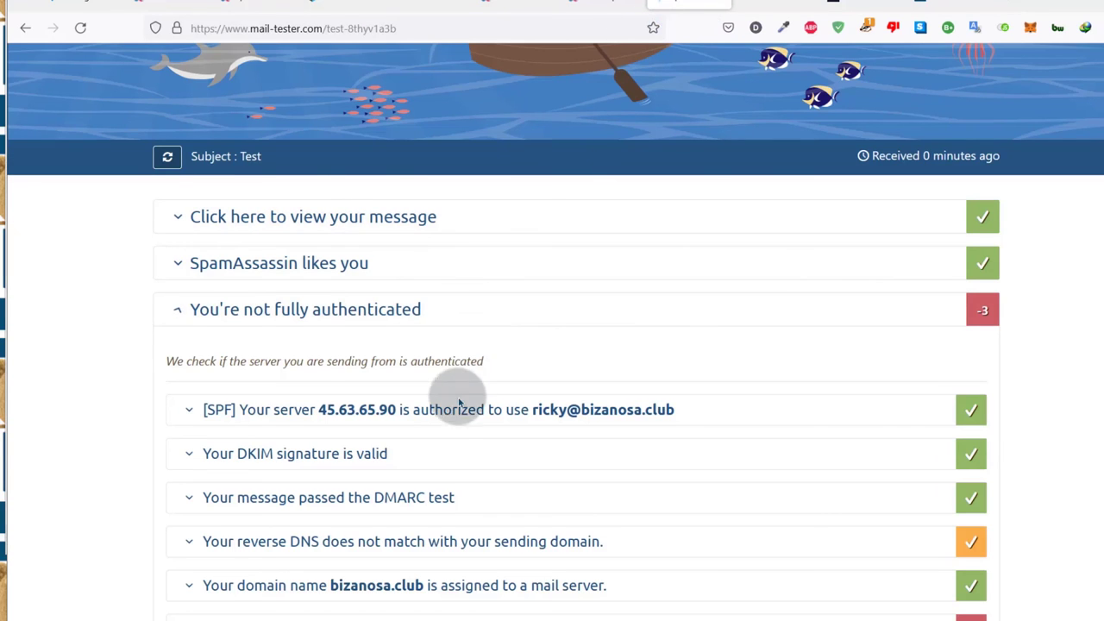
pyautogui.scroll(-2, 461, 399)
pyautogui.scroll(3, 447, 433)
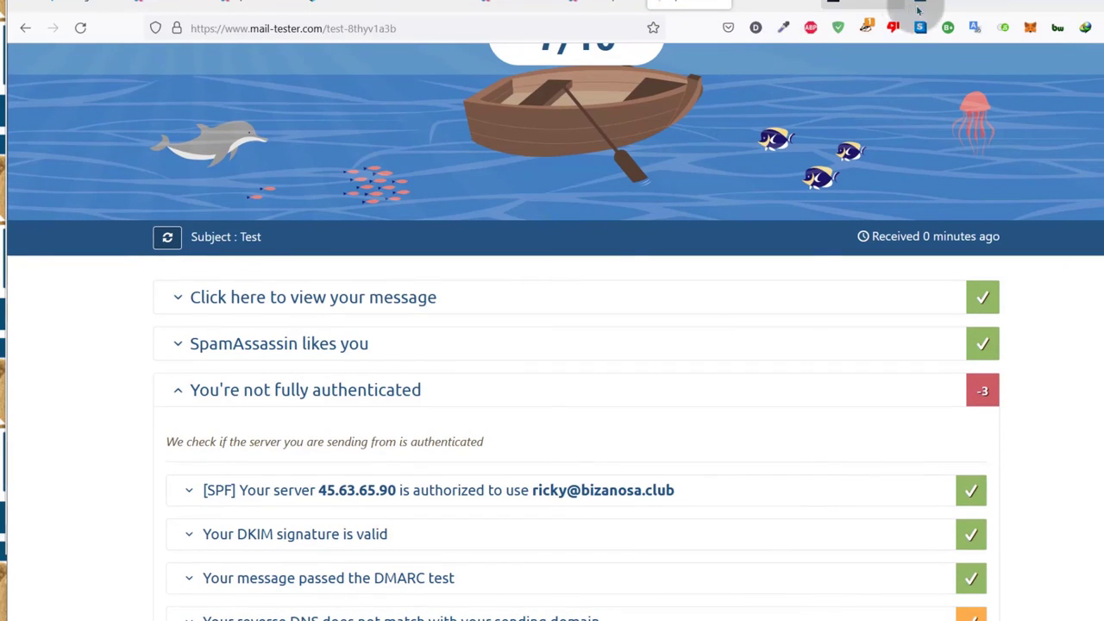
# Step: Load mxtoolbox.com in the webmail tab using the 'mxt' address-bar autocomplete
pyautogui.click(419, 5)
pyautogui.click(418, 25)
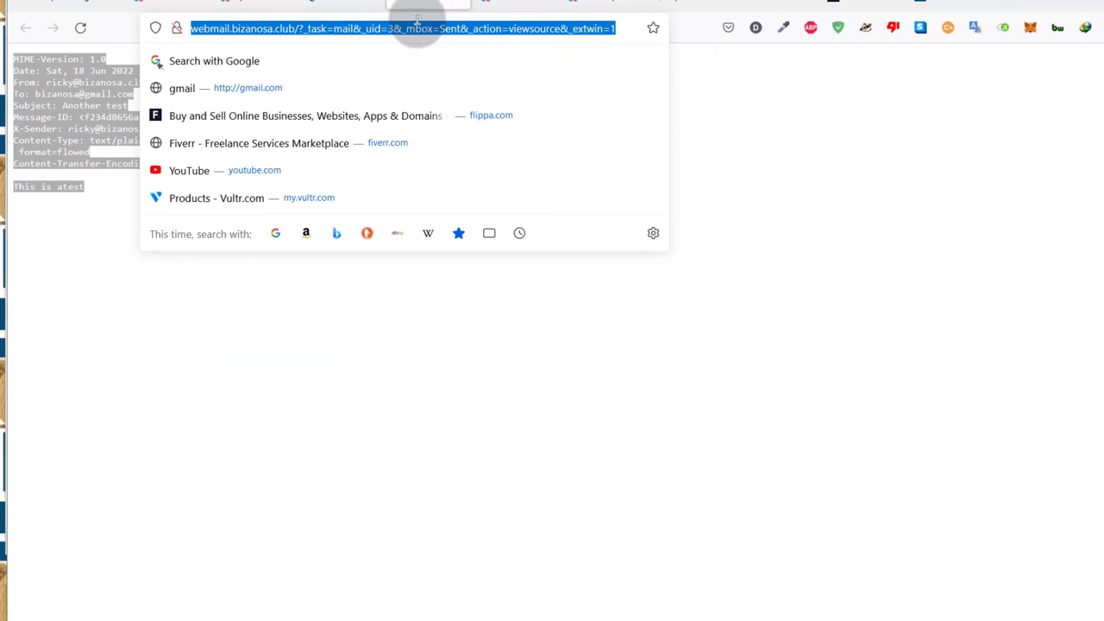
pyautogui.write('mxtoolbox.com/')
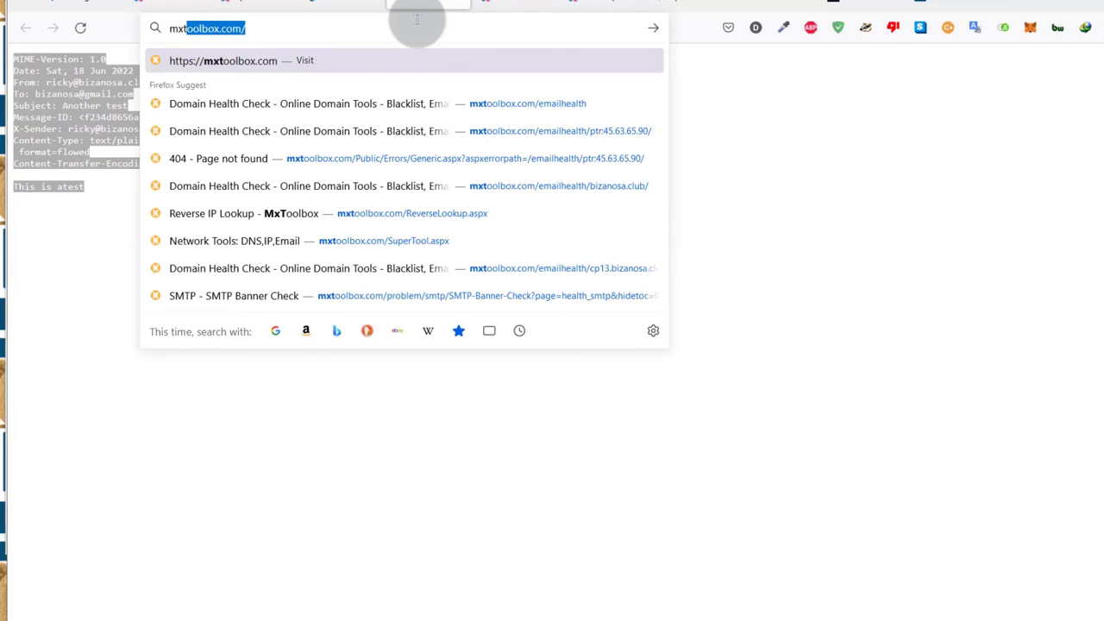
pyautogui.press('Return')
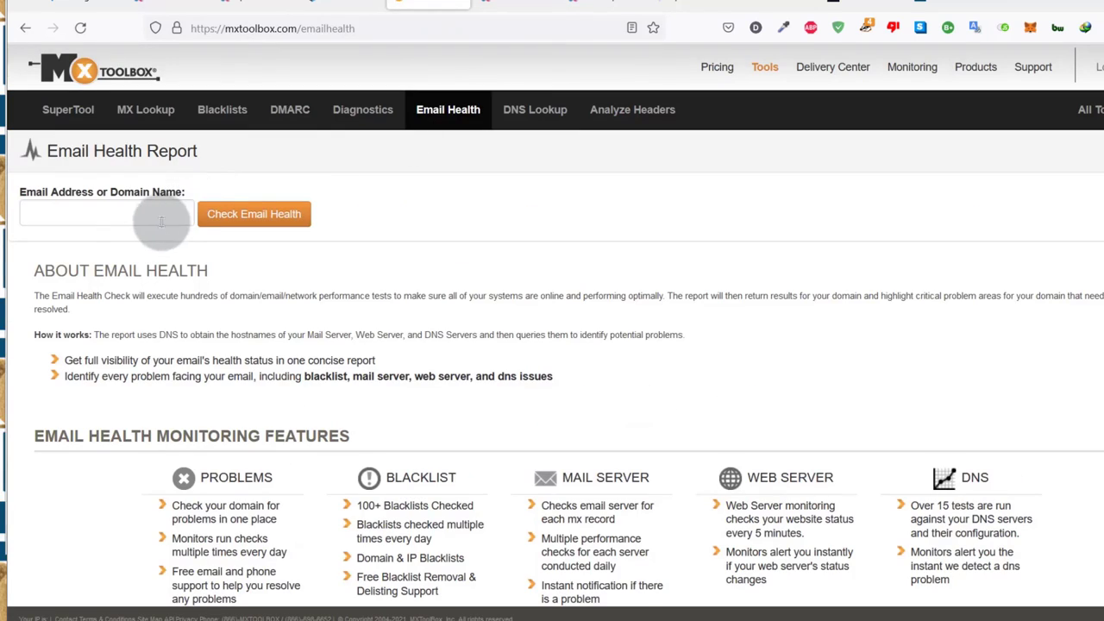
# Step: Run MxToolbox's Email Health check on bizanosa.club: 0 errors, one same-subnet name-server warning
pyautogui.rightClick(125, 213)
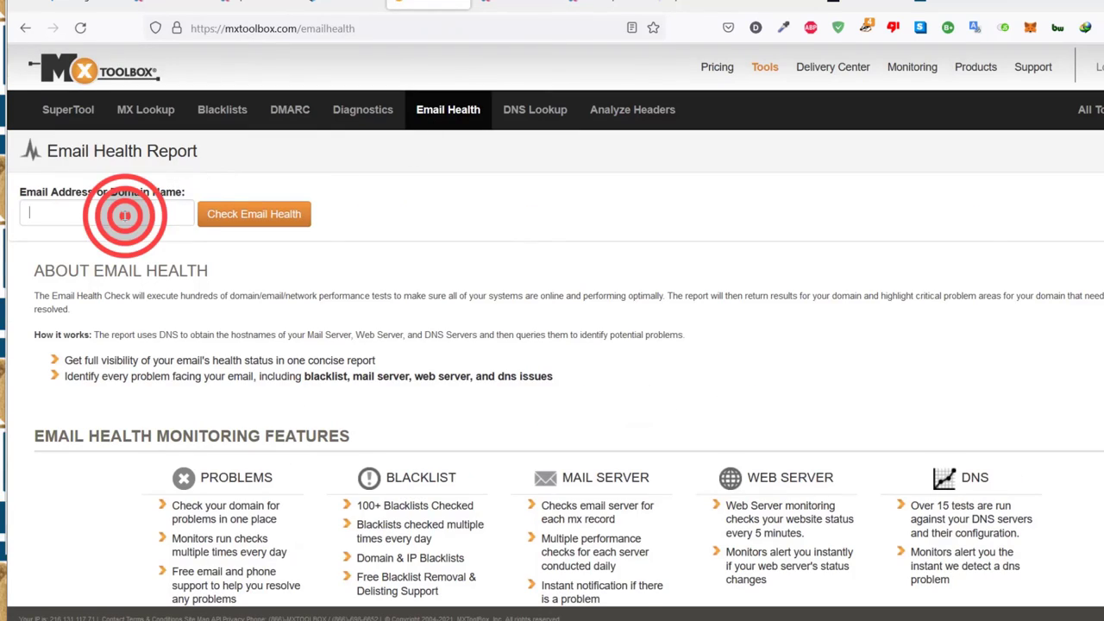
pyautogui.click(165, 354)
pyautogui.click(258, 210)
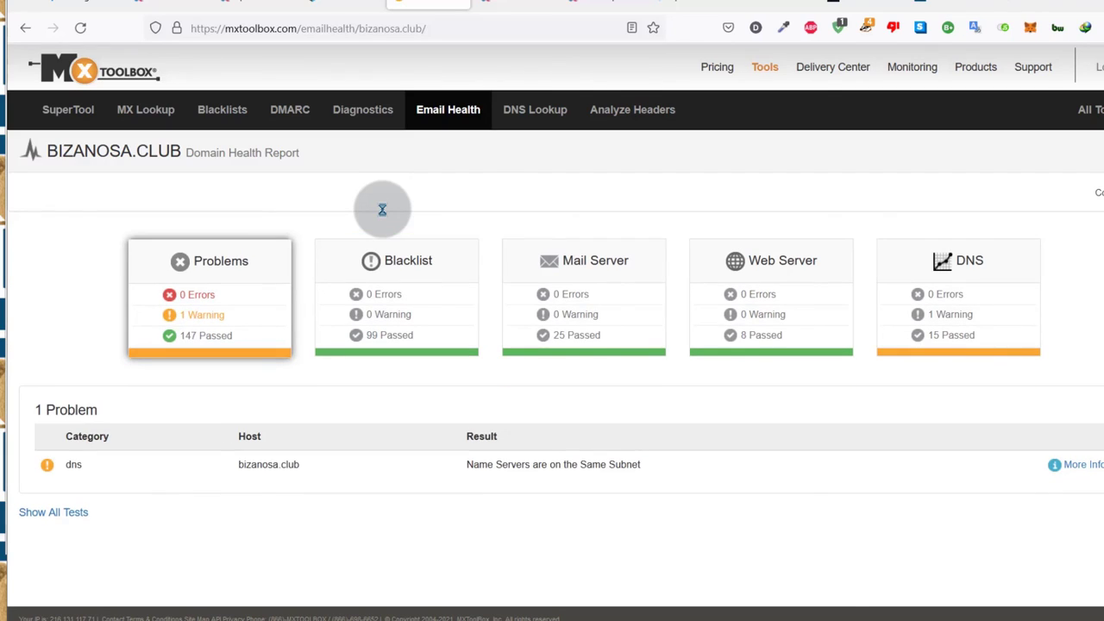
pyautogui.click(295, 464)
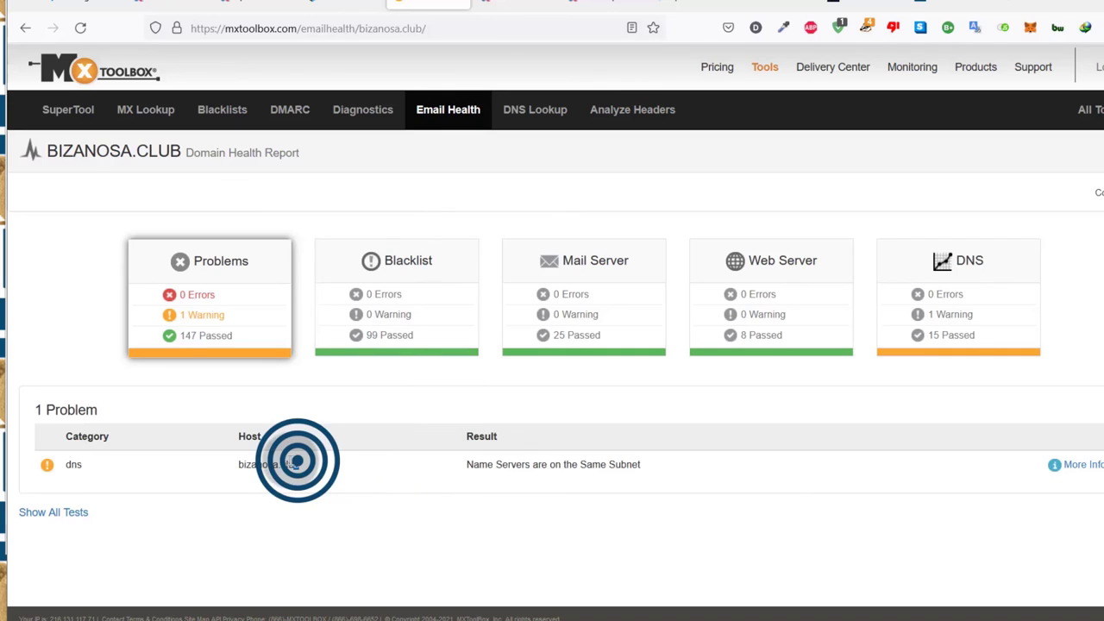
pyautogui.moveTo(296, 464); pyautogui.dragTo(234, 469)
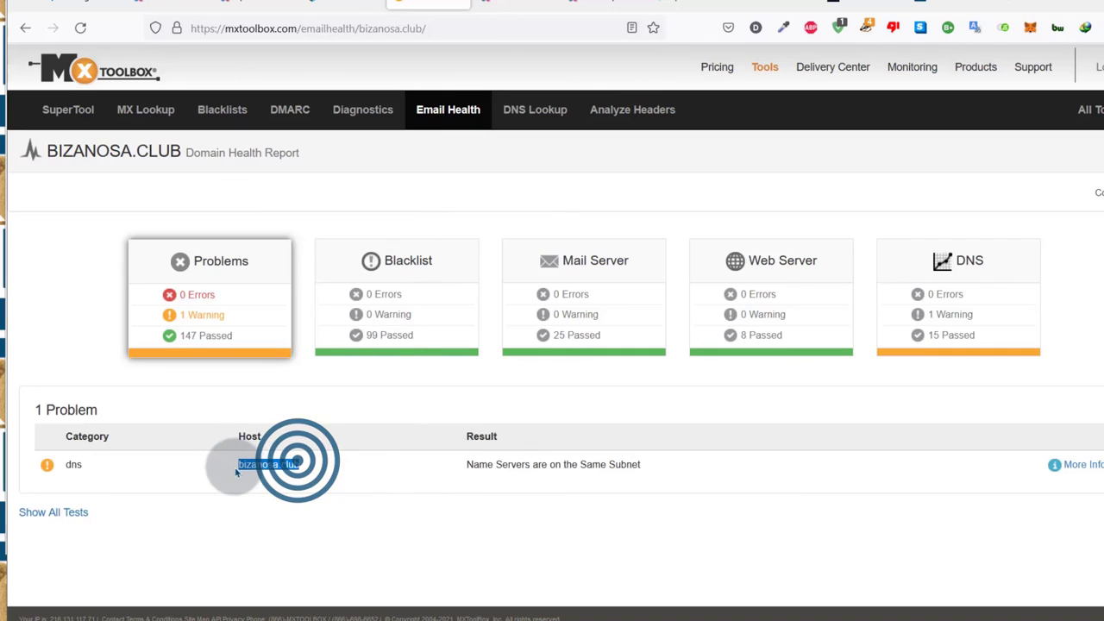
pyautogui.click(377, 484)
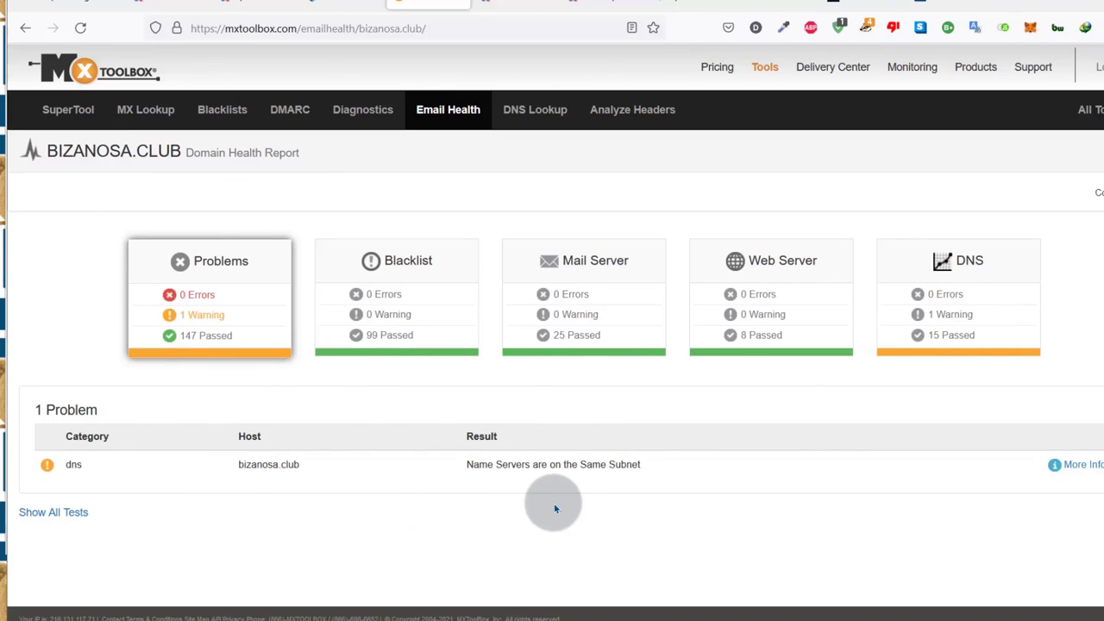
pyautogui.click(680, 5)
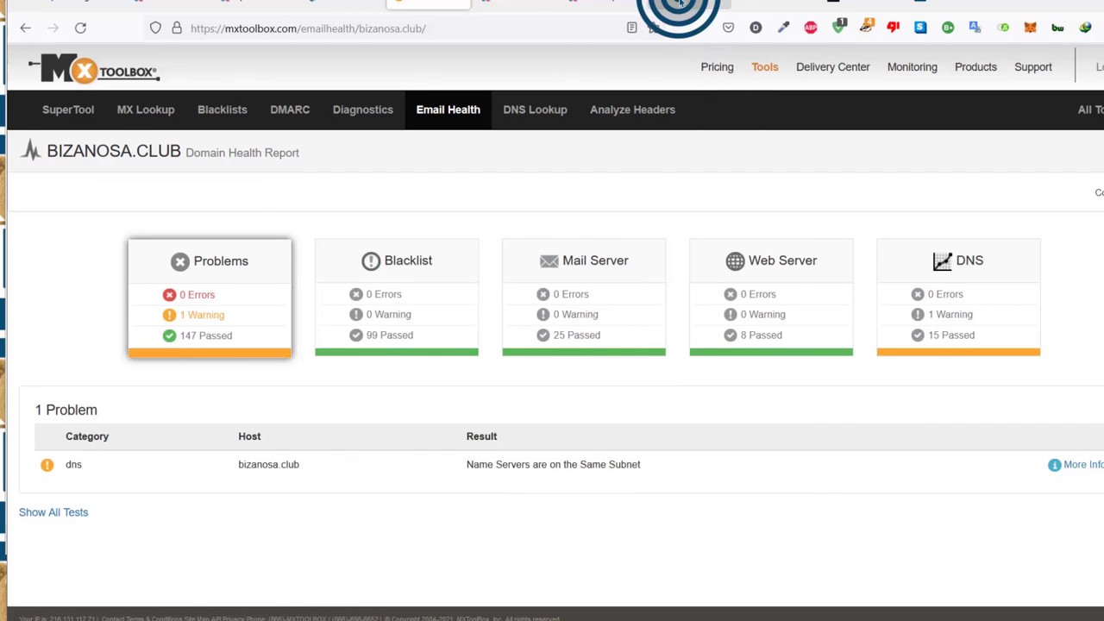
pyautogui.scroll(3, 313, 311)
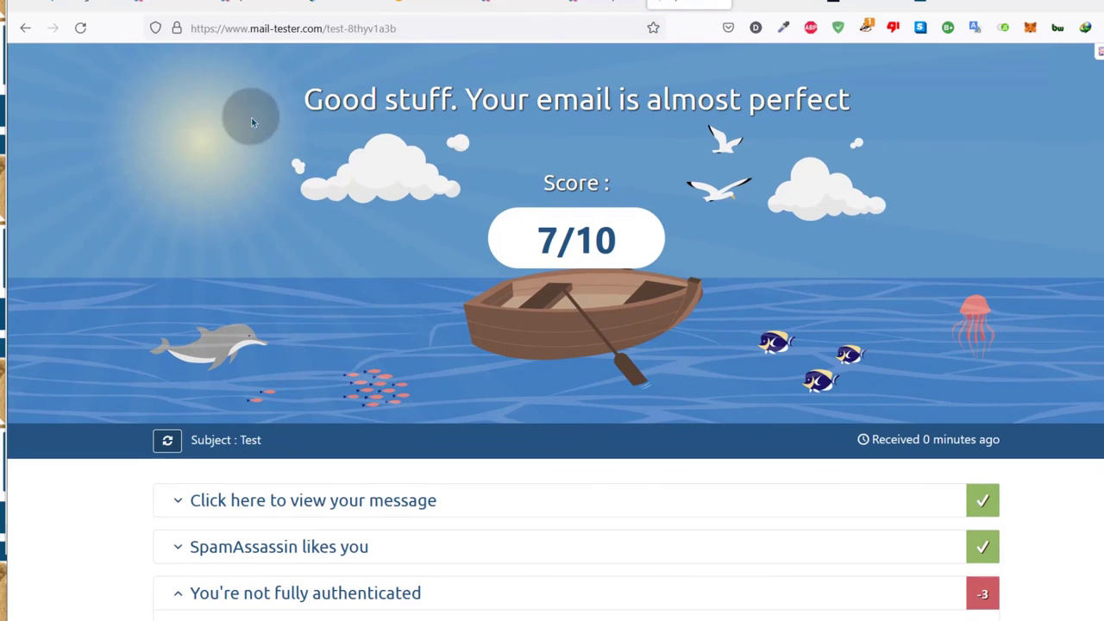
# Step: Strip the old test id from the mail-tester URL to start a fresh test
pyautogui.moveTo(326, 28); pyautogui.dragTo(435, 27)
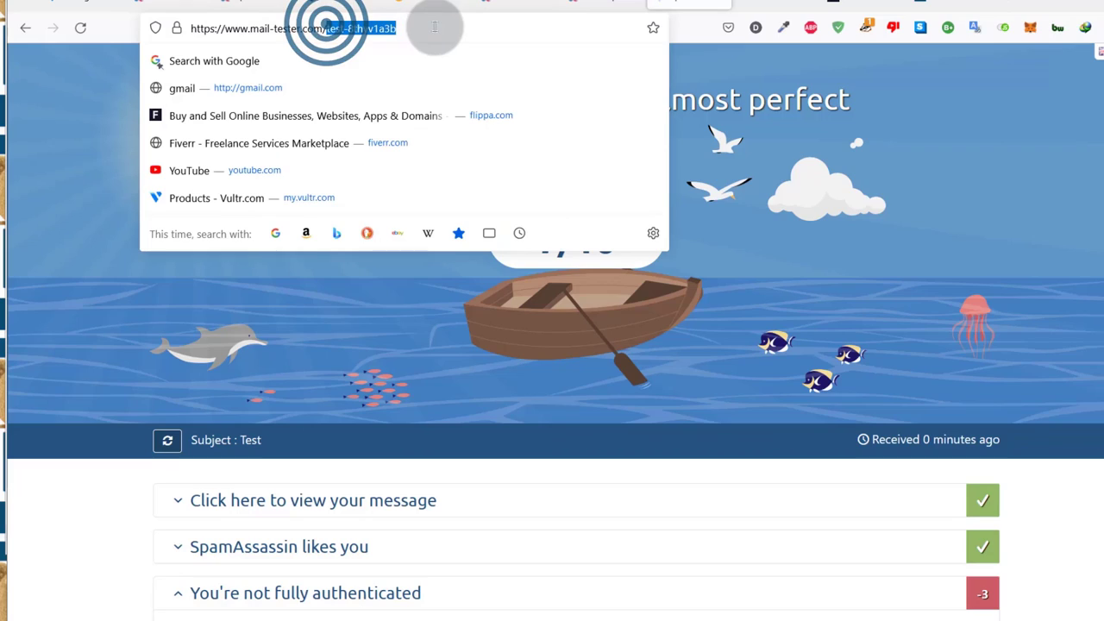
pyautogui.press('BackSpace')
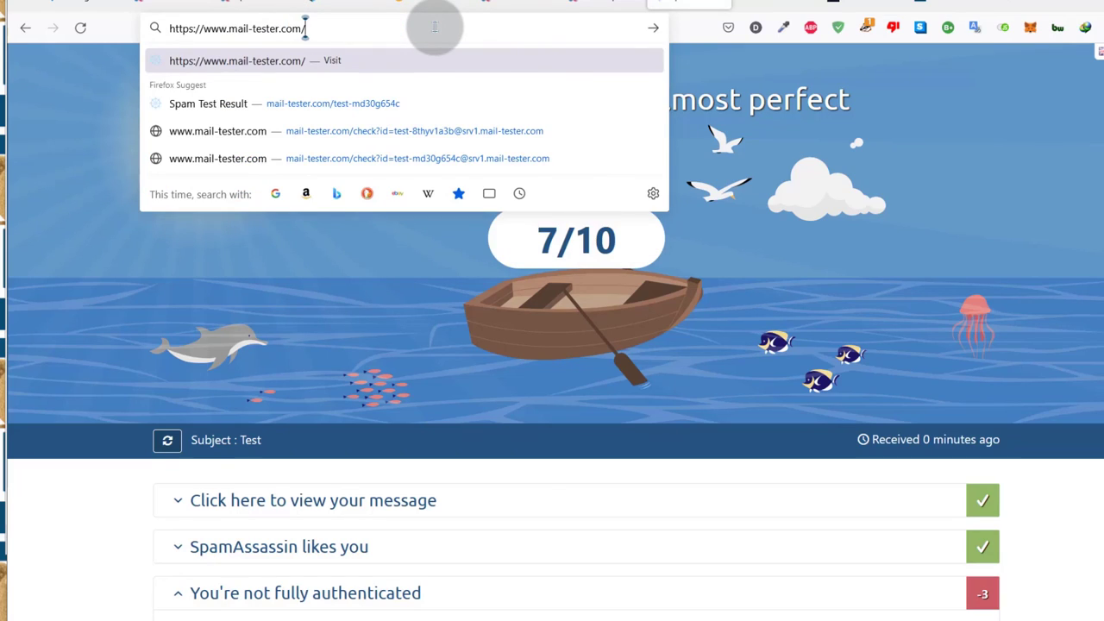
pyautogui.press('Return')
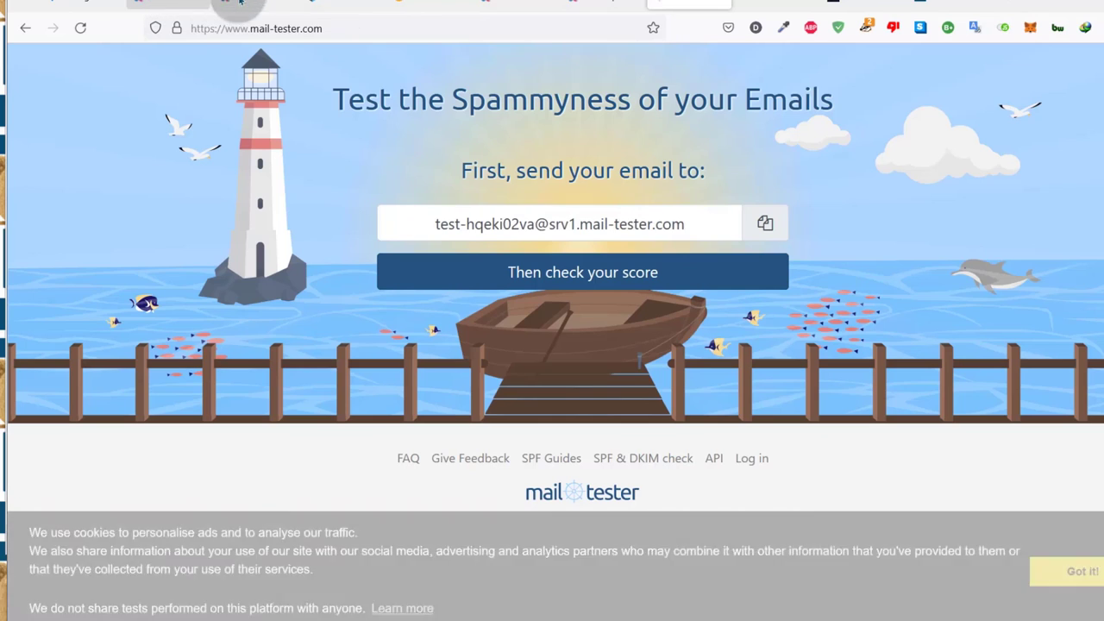
# Step: Start a new Roundcube message and copy the freshly generated mail-tester address
pyautogui.click(337, 7)
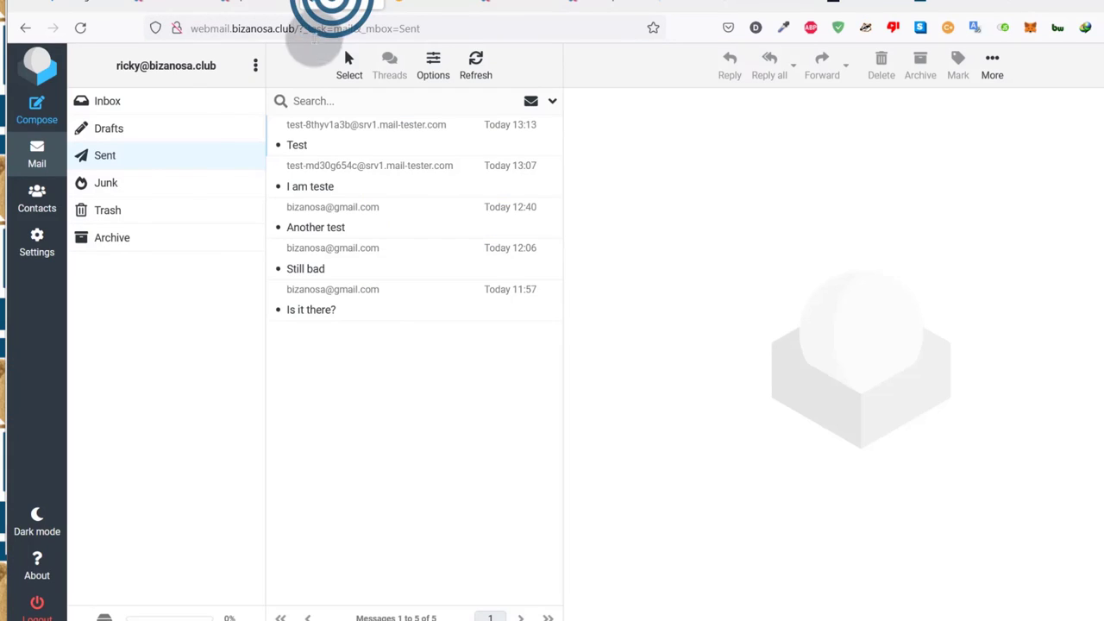
pyautogui.click(36, 110)
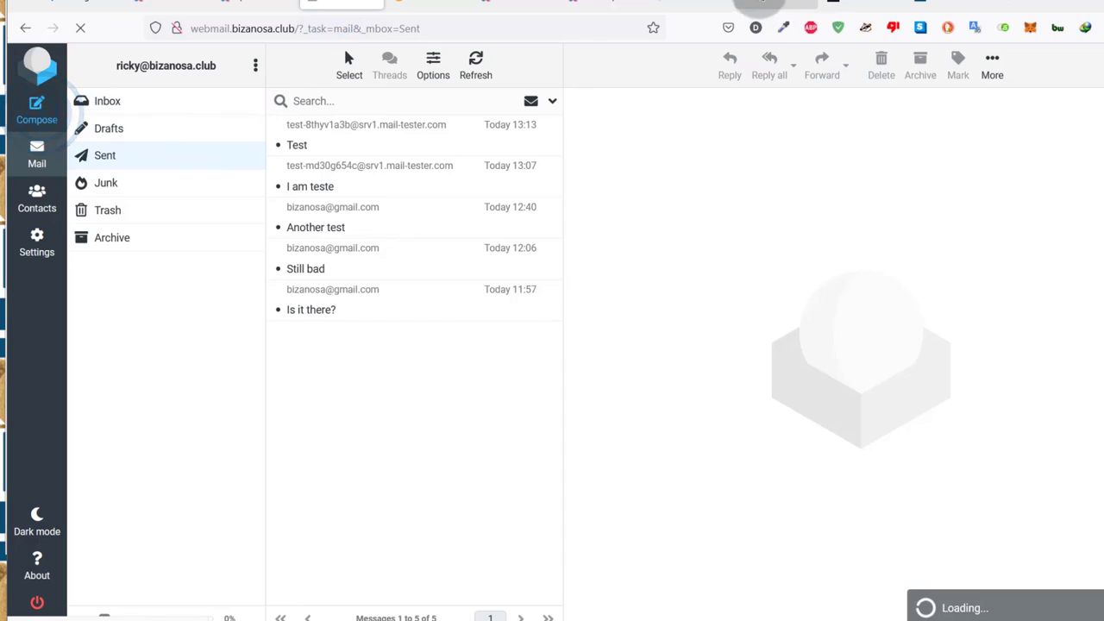
pyautogui.click(668, 8)
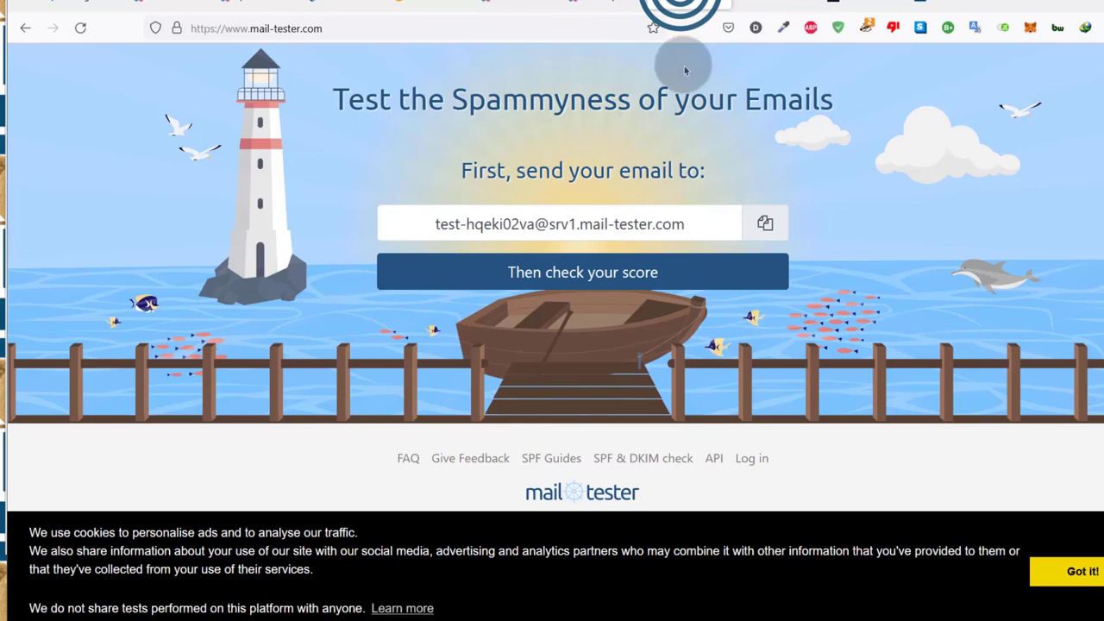
pyautogui.click(583, 224)
pyautogui.rightClick(583, 223)
pyautogui.click(638, 312)
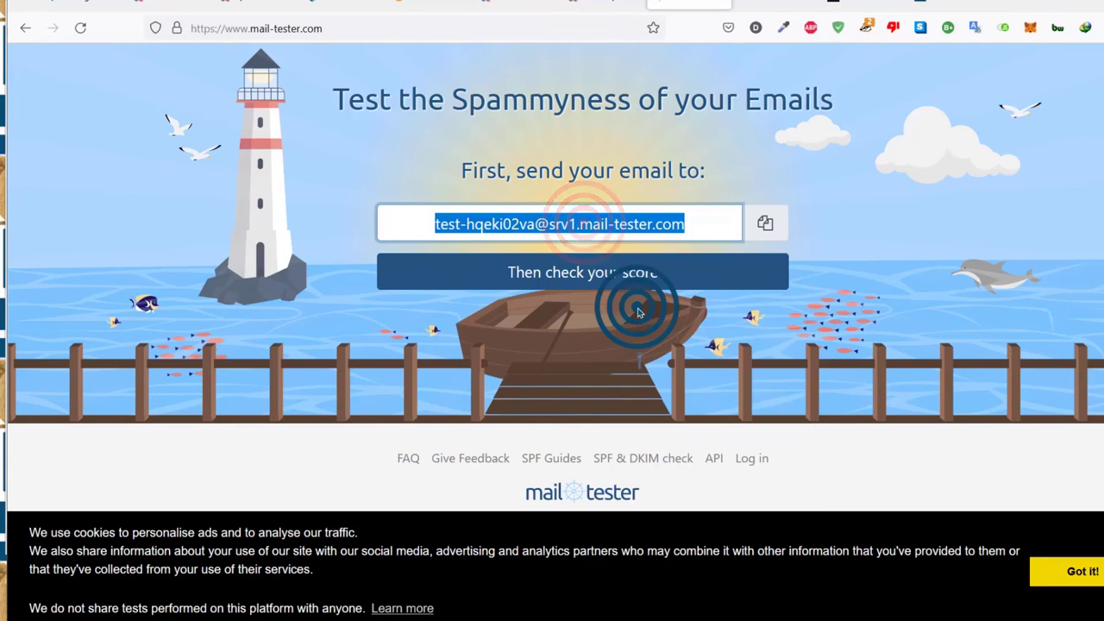
# Step: Send a message titled 'Test' saying 'A test is a test.' to the pasted mail-tester address
pyautogui.click(342, 8)
pyautogui.click(239, 138)
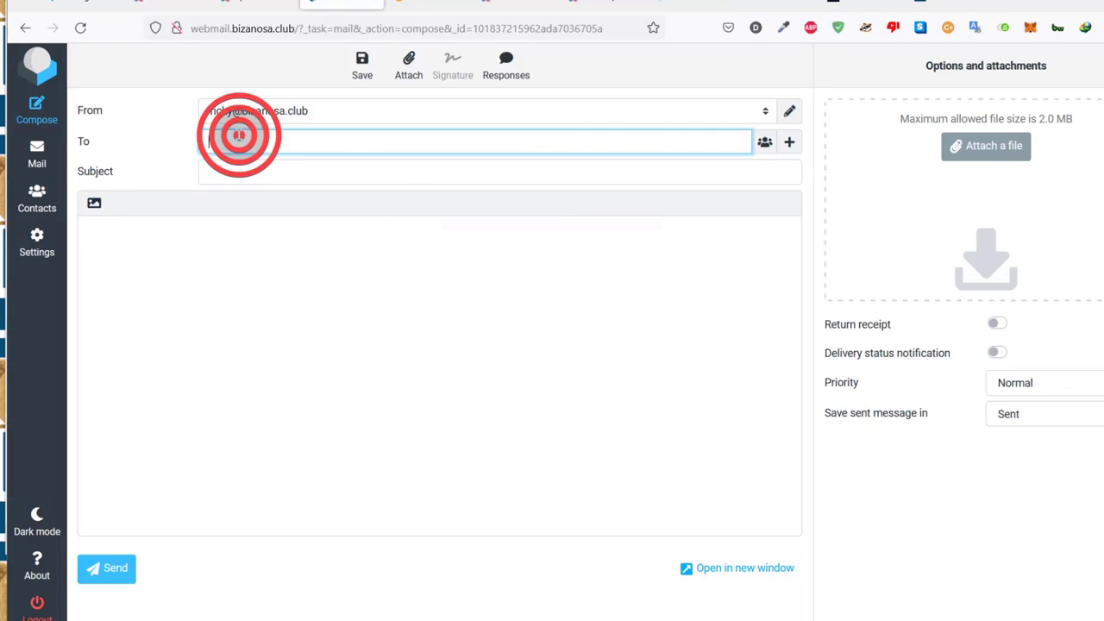
pyautogui.rightClick(239, 135)
pyautogui.click(293, 244)
pyautogui.click(262, 172)
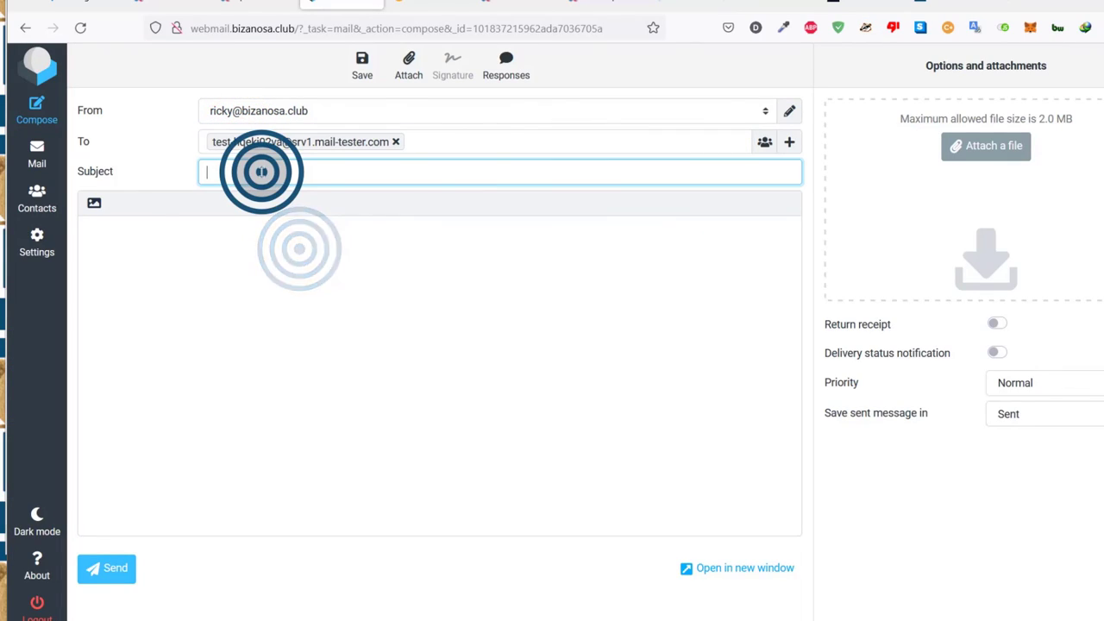
pyautogui.write('Test')
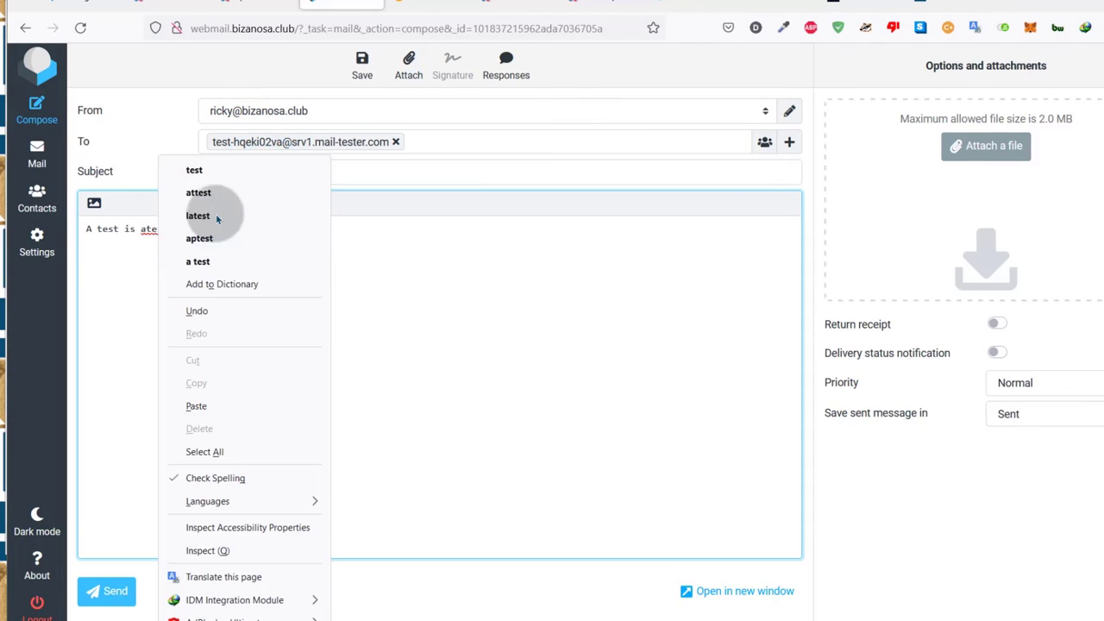
pyautogui.click(217, 259)
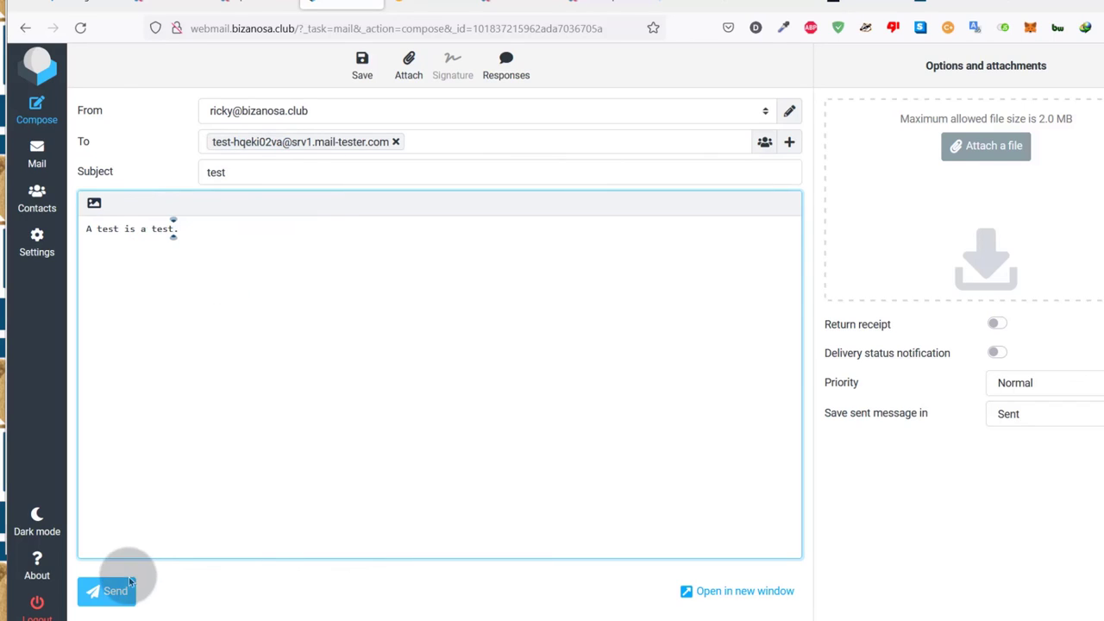
pyautogui.click(129, 585)
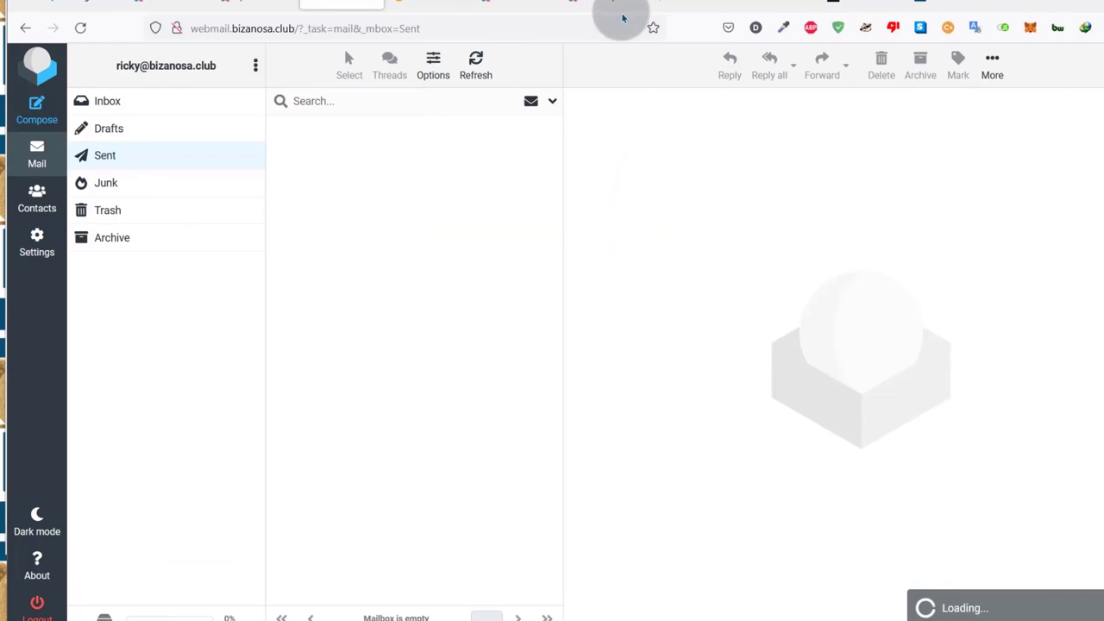
pyautogui.click(682, 10)
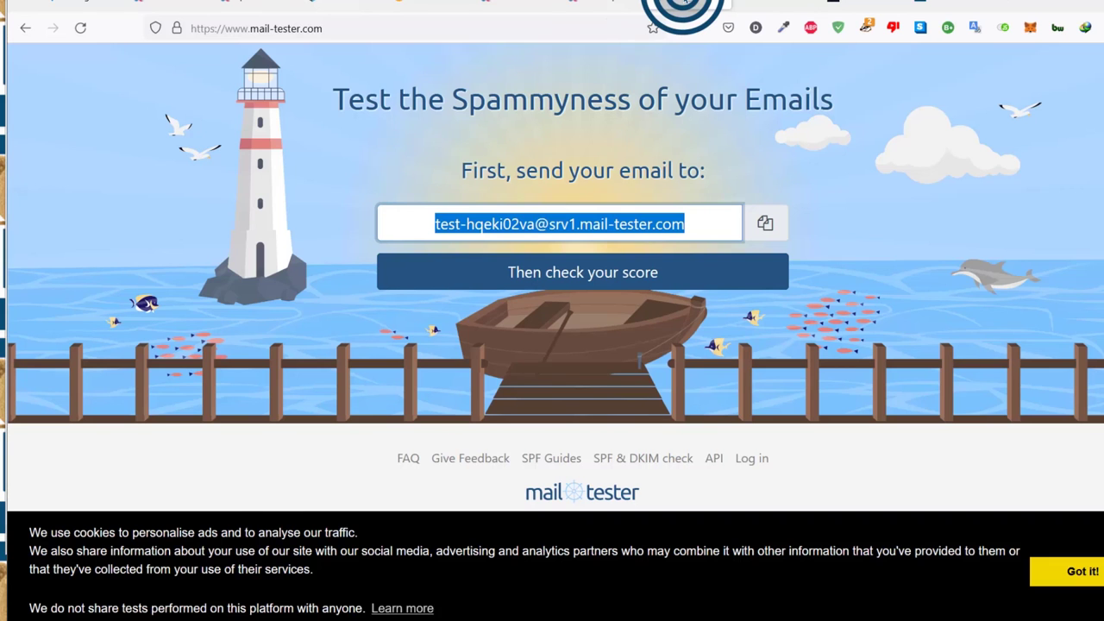
# Step: Check the 10/10 mail-tester score and expand the 'Your message could be improved' details
pyautogui.click(552, 271)
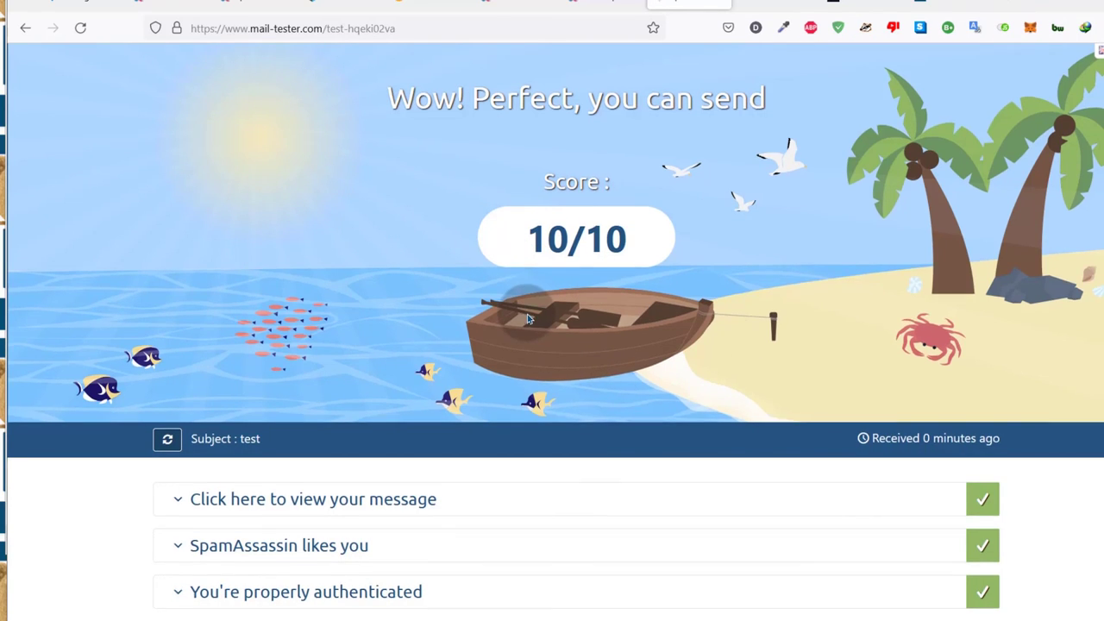
pyautogui.scroll(-3, 527, 319)
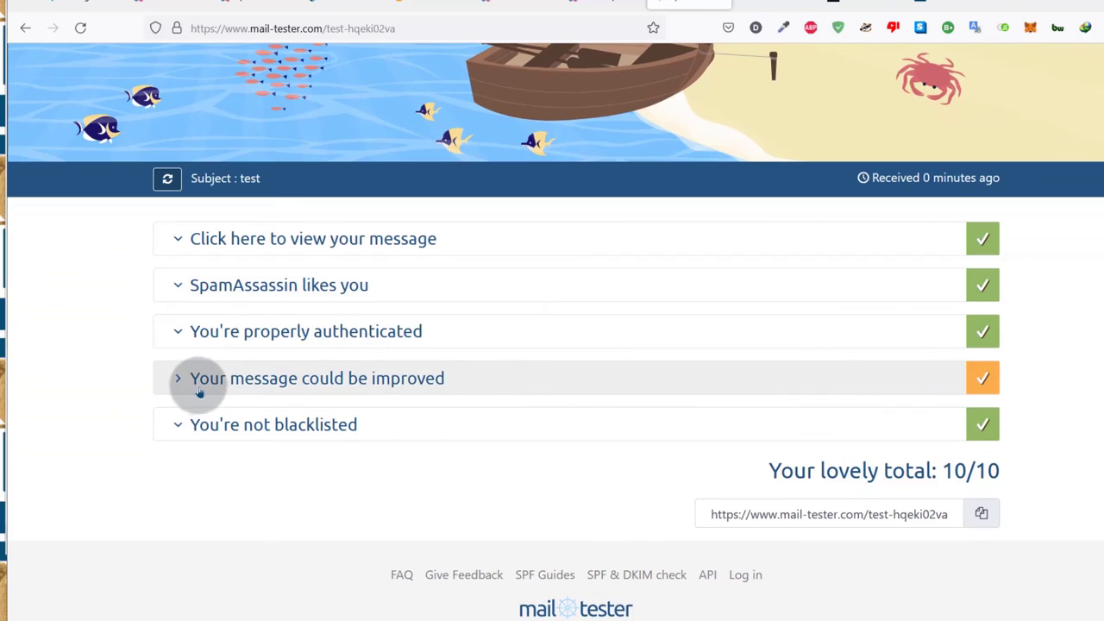
pyautogui.click(198, 379)
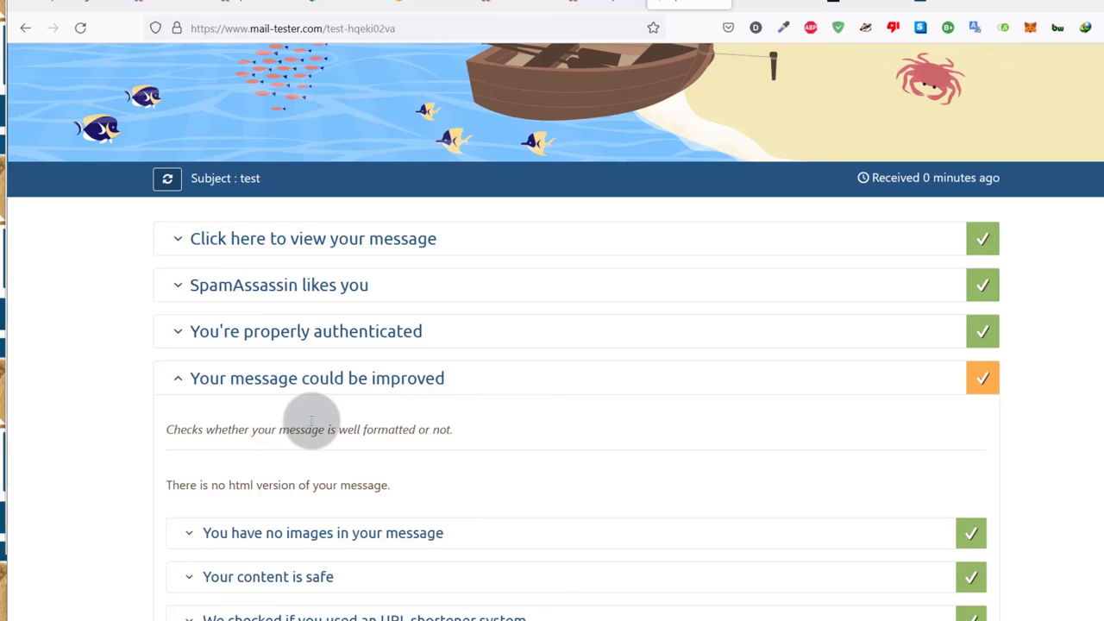
pyautogui.click(300, 390)
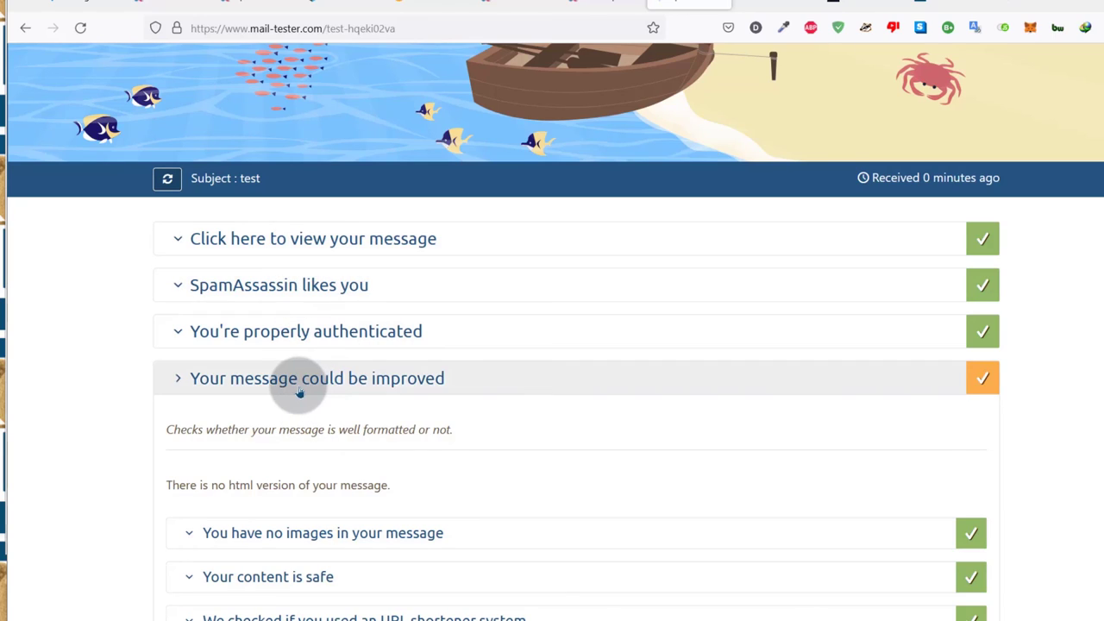
pyautogui.click(250, 300)
pyautogui.click(280, 335)
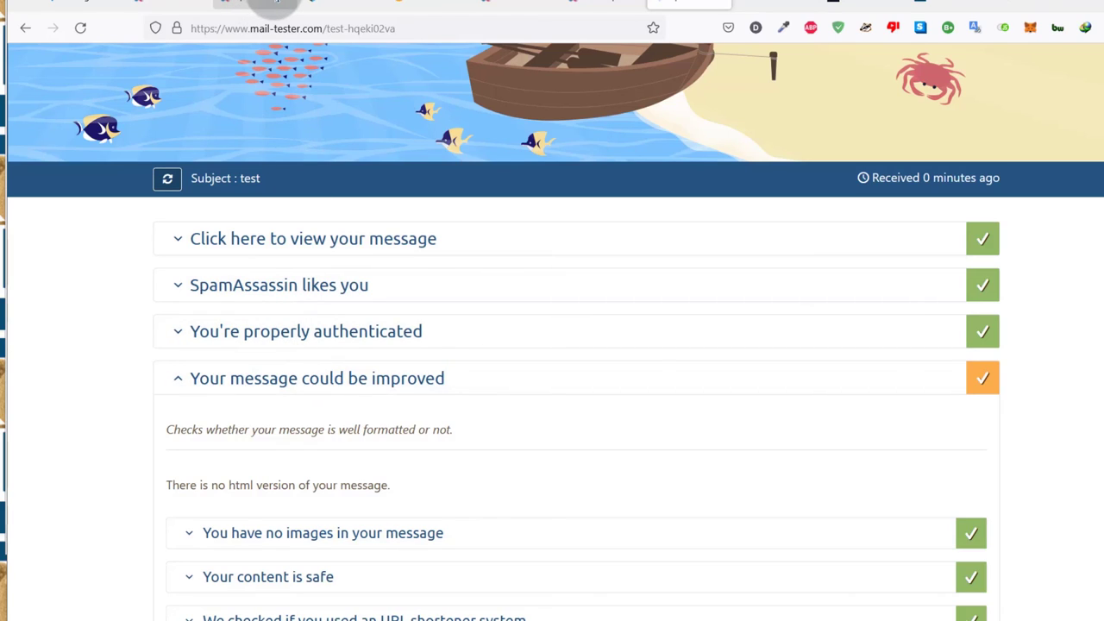
pyautogui.click(321, 7)
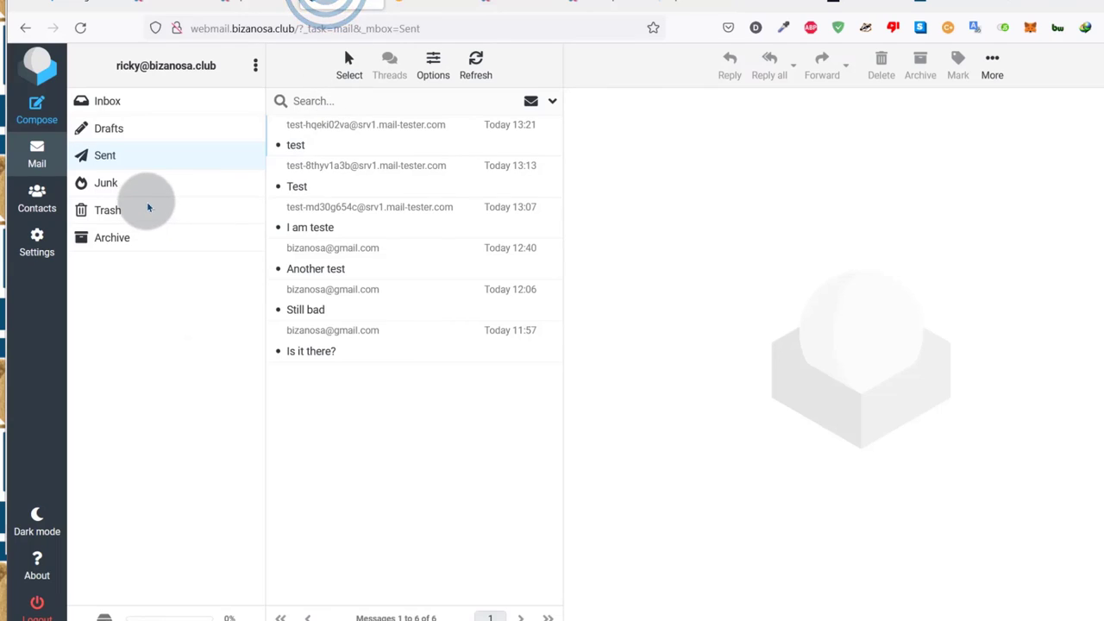
# Step: Compose and send 'test too' with body 'It is still a test' to the suggested Gmail recipient
pyautogui.click(37, 108)
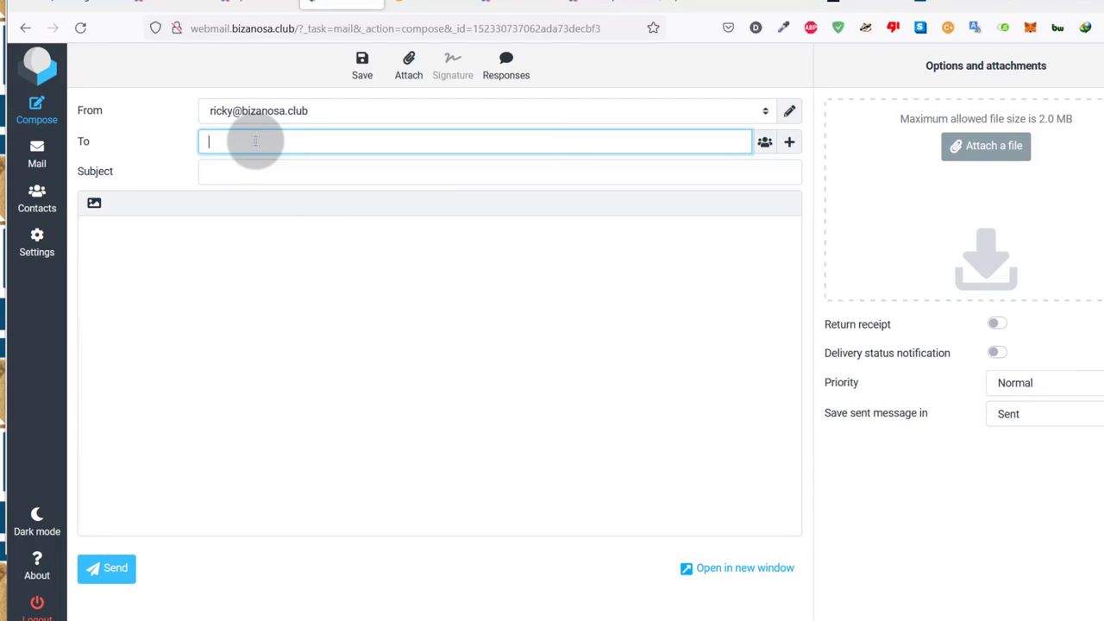
pyautogui.click(251, 139)
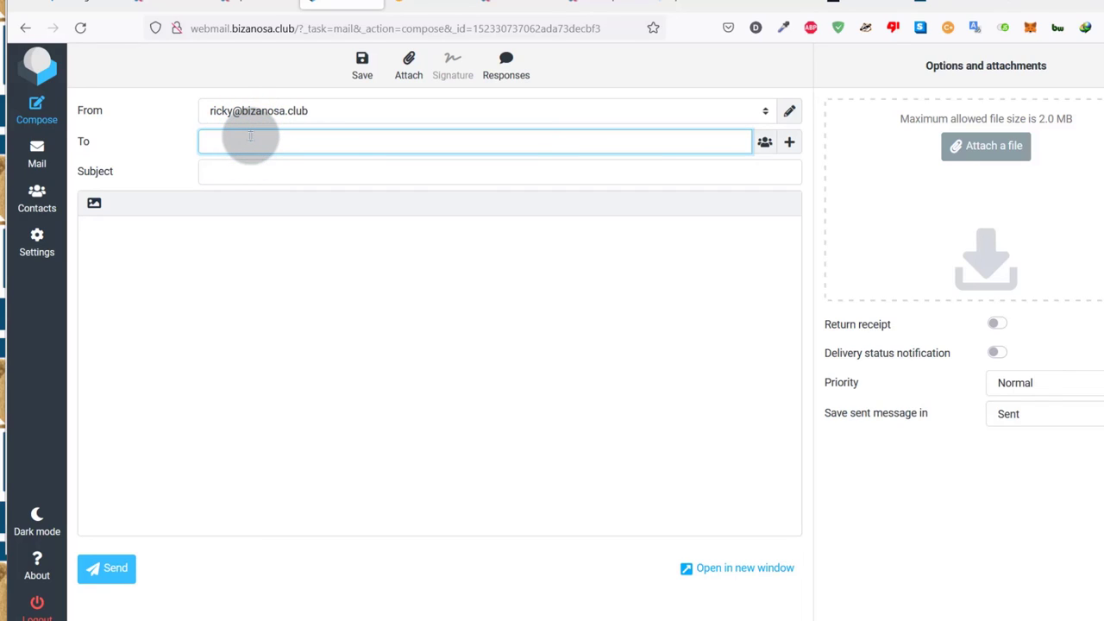
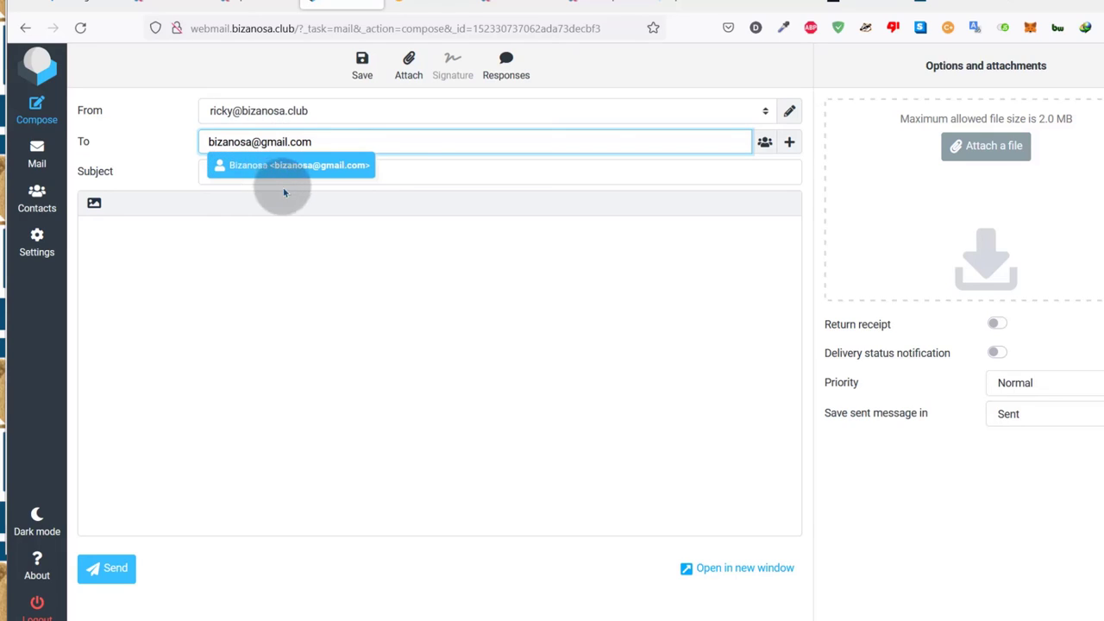
pyautogui.click(395, 168)
pyautogui.write('test too')
pyautogui.click(241, 232)
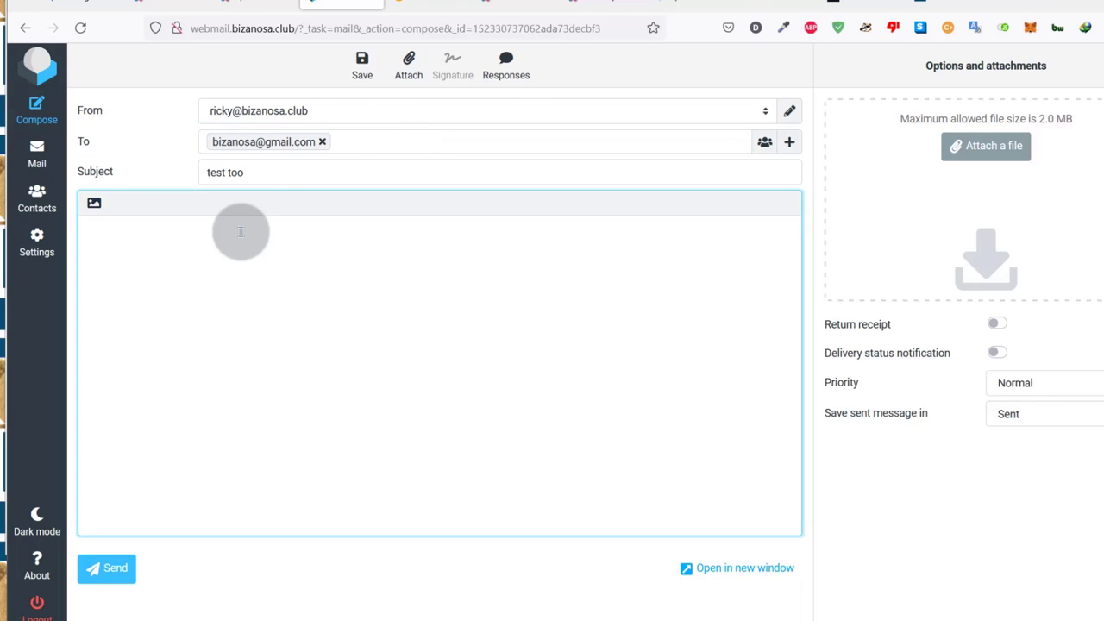
pyautogui.write('It is still a test')
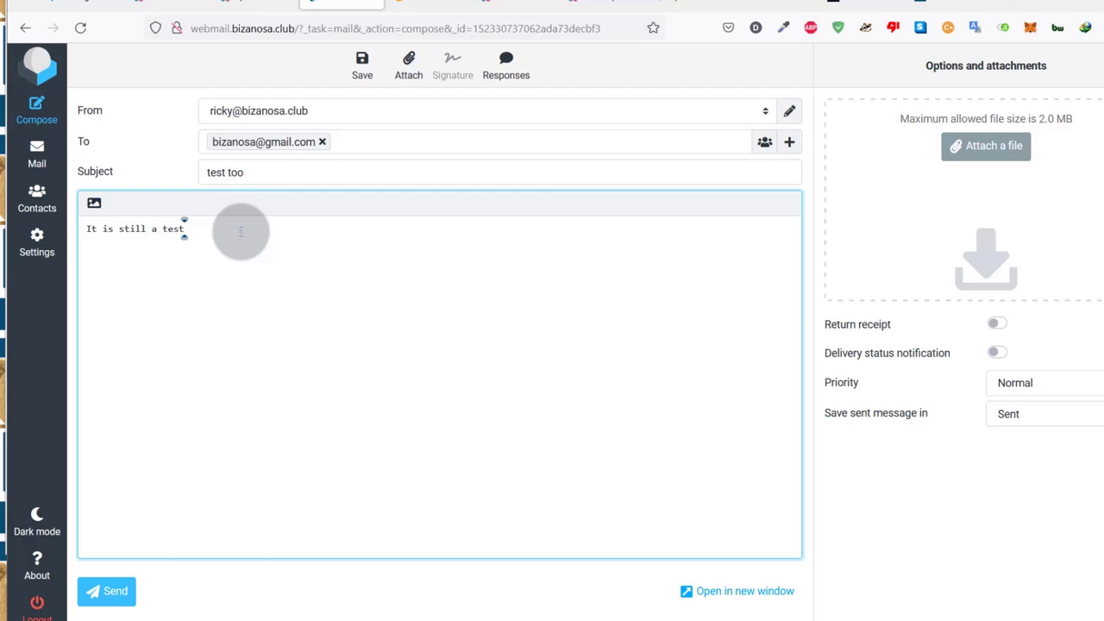
pyautogui.click(117, 593)
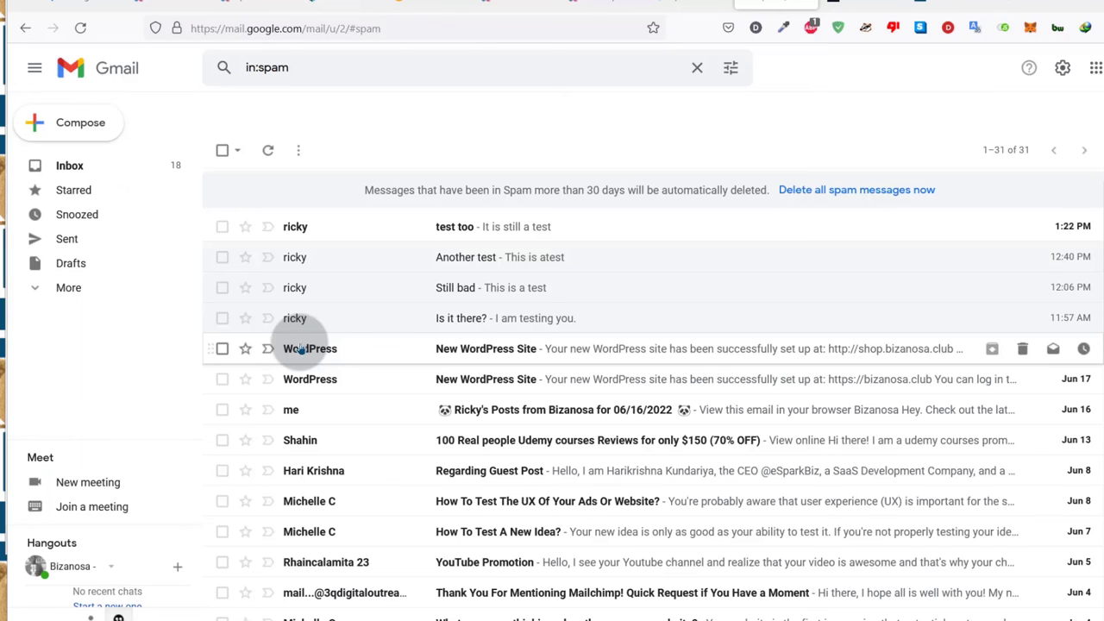
# Step: Open the 'test too' message in Gmail's Spam folder and read its sender domain and spam notice
pyautogui.click(488, 221)
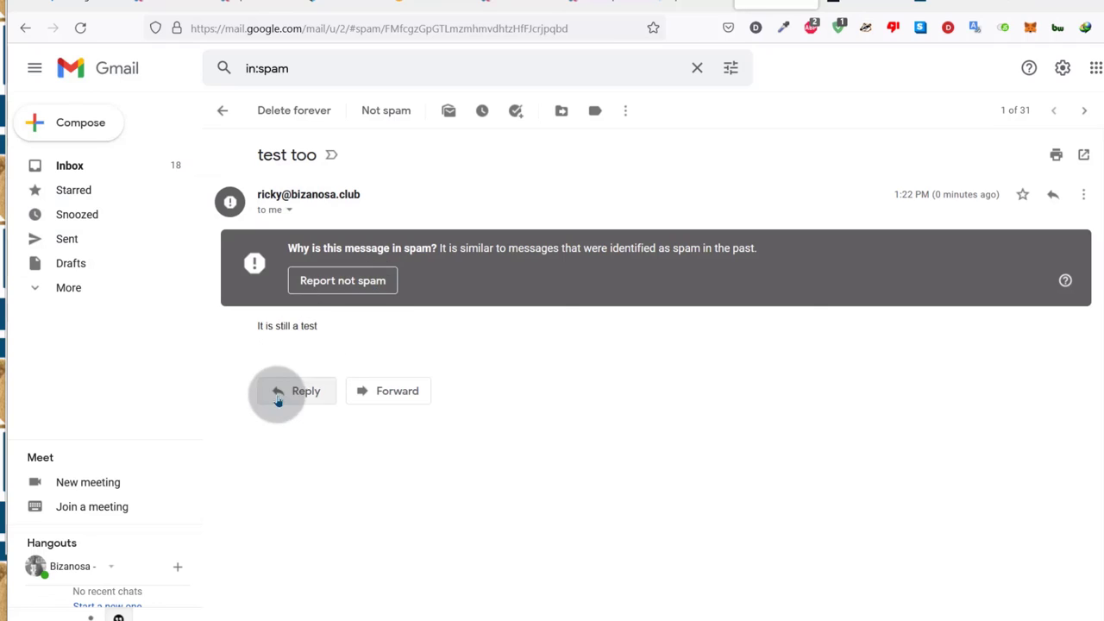
pyautogui.doubleClick(361, 195)
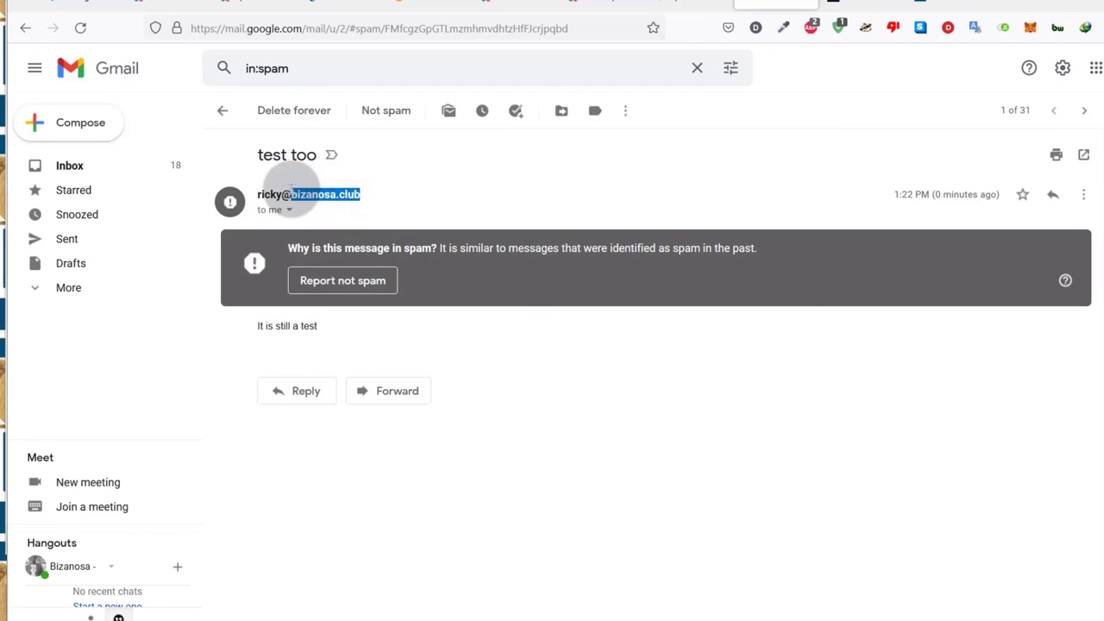
pyautogui.click(352, 352)
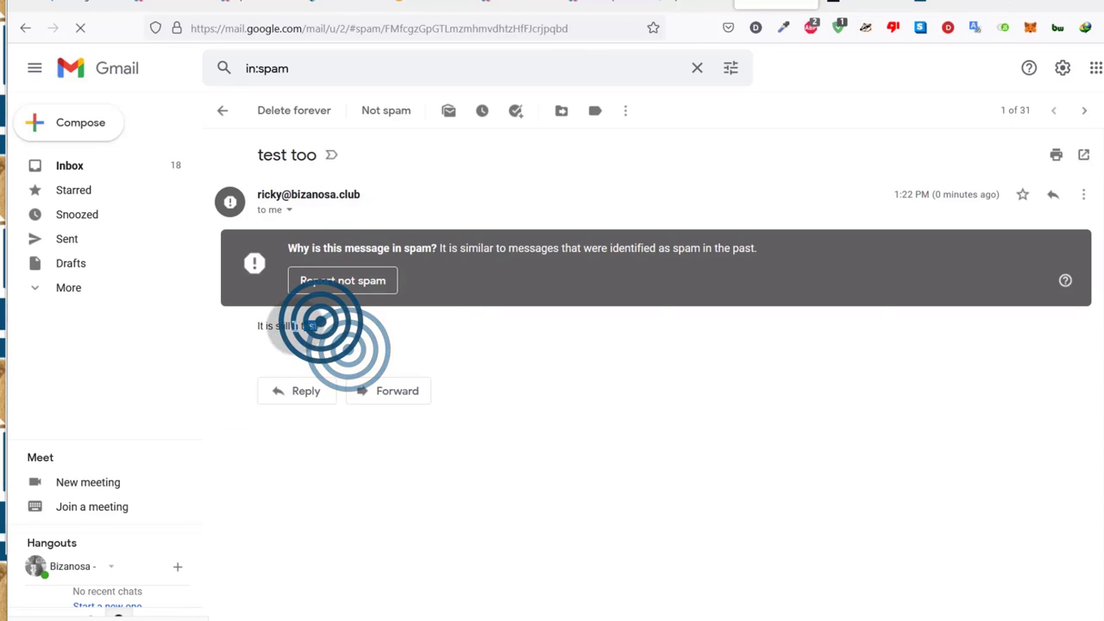
pyautogui.moveTo(321, 324); pyautogui.dragTo(267, 327)
pyautogui.click(319, 330)
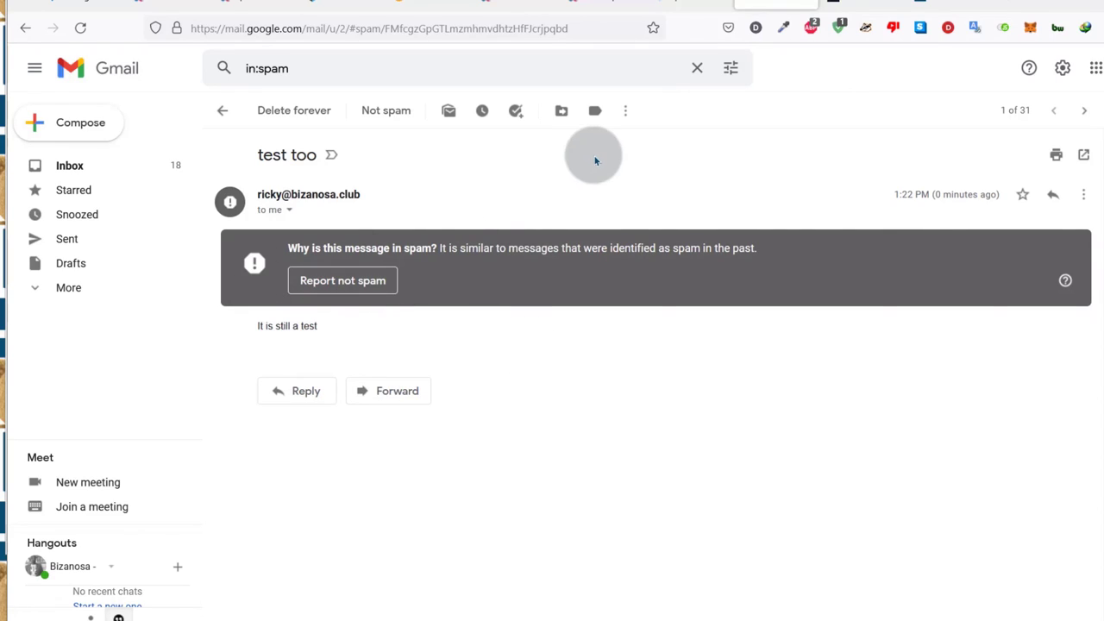
# Step: Return to the mail-tester report and review its 10/10 'Wow! Perfect, you can send' score
pyautogui.click(689, 9)
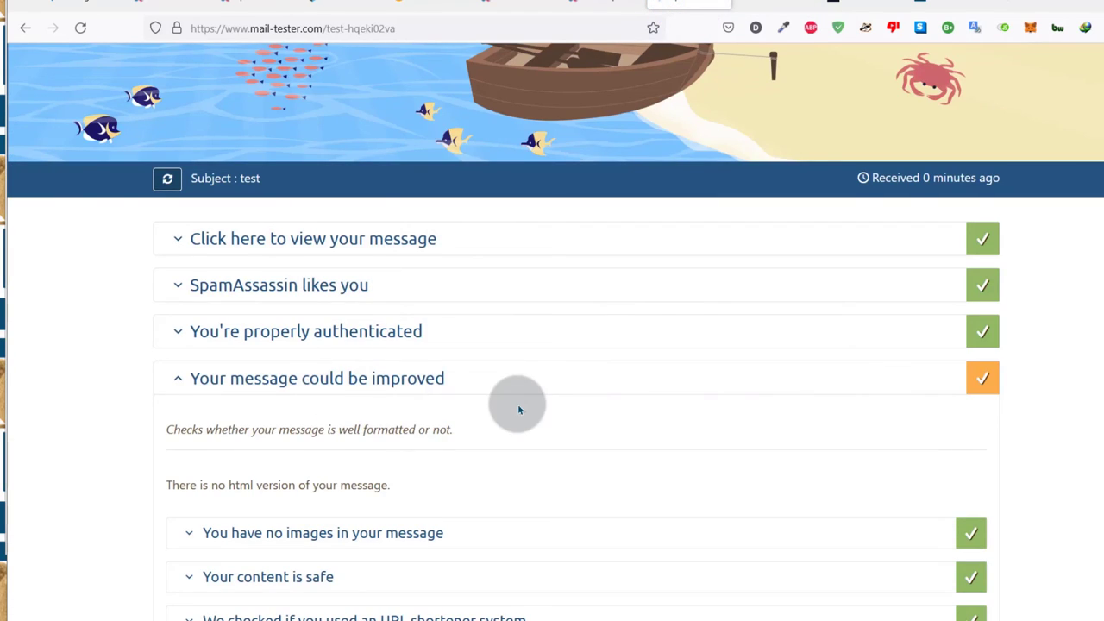
pyautogui.scroll(3, 518, 402)
pyautogui.tripleClick(530, 242)
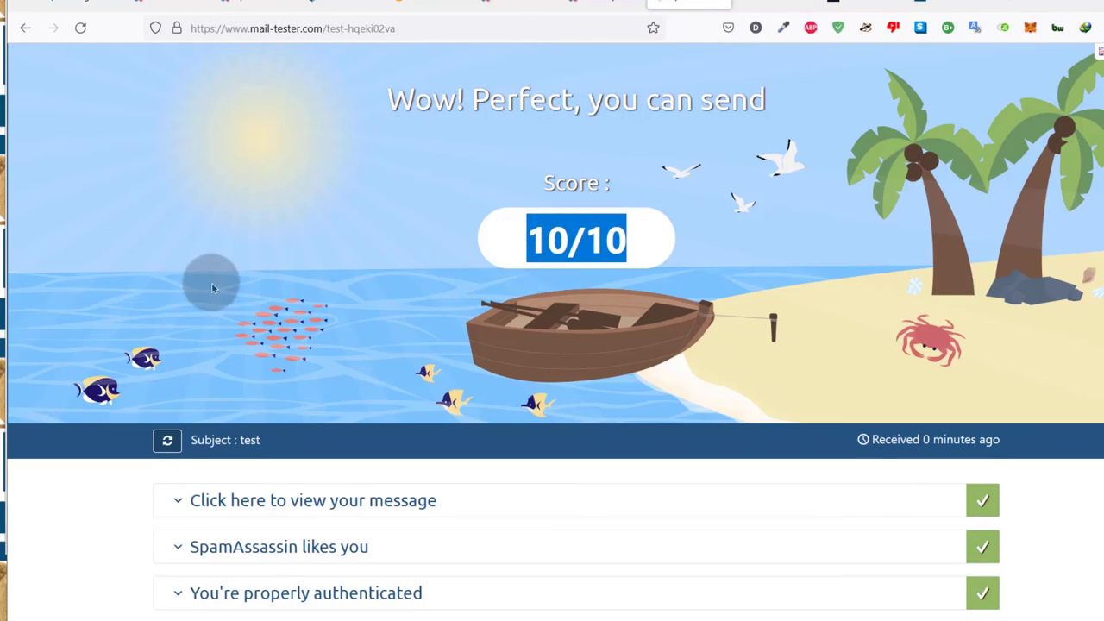
pyautogui.click(419, 168)
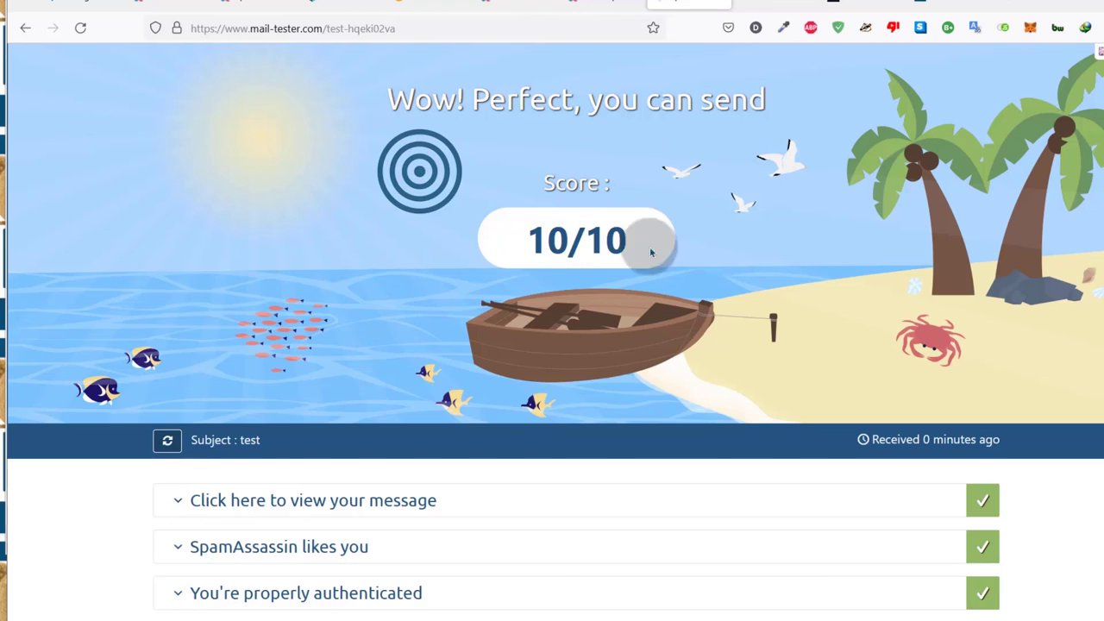